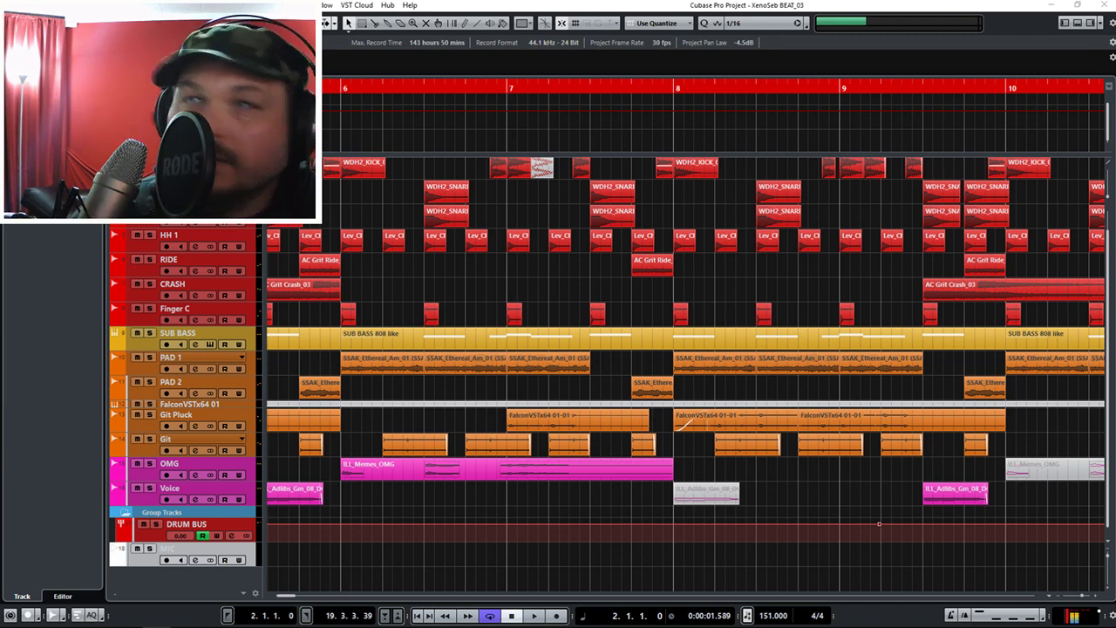
Fit the whole arrangement in view and play back the beat from bar 2 with the microphone track muted.
click(1066, 587)
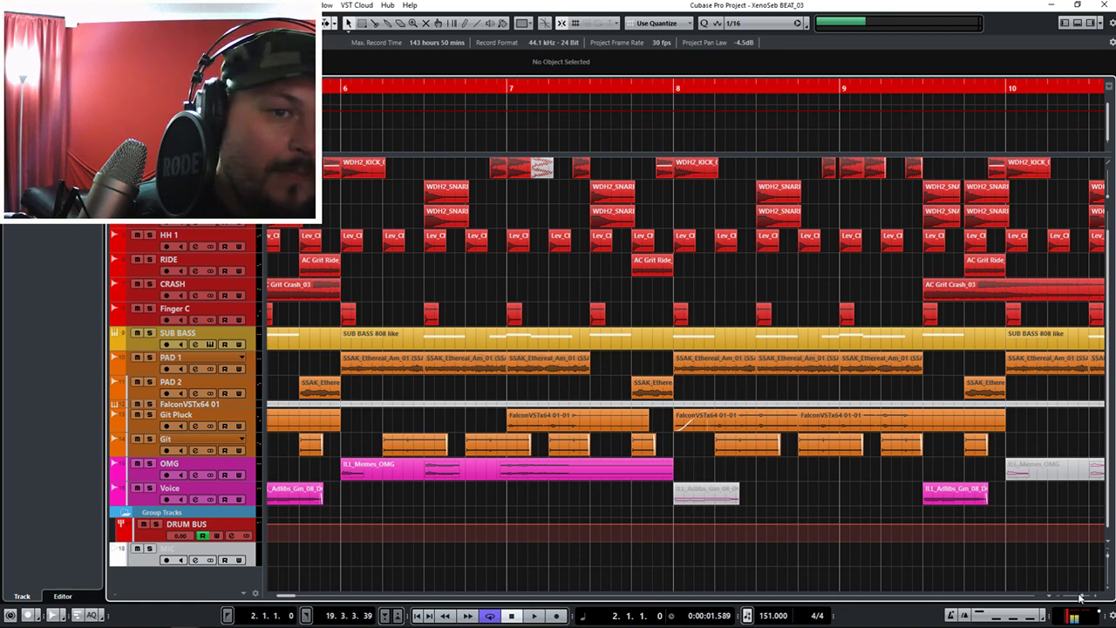
drag(1082, 596, 1080, 596)
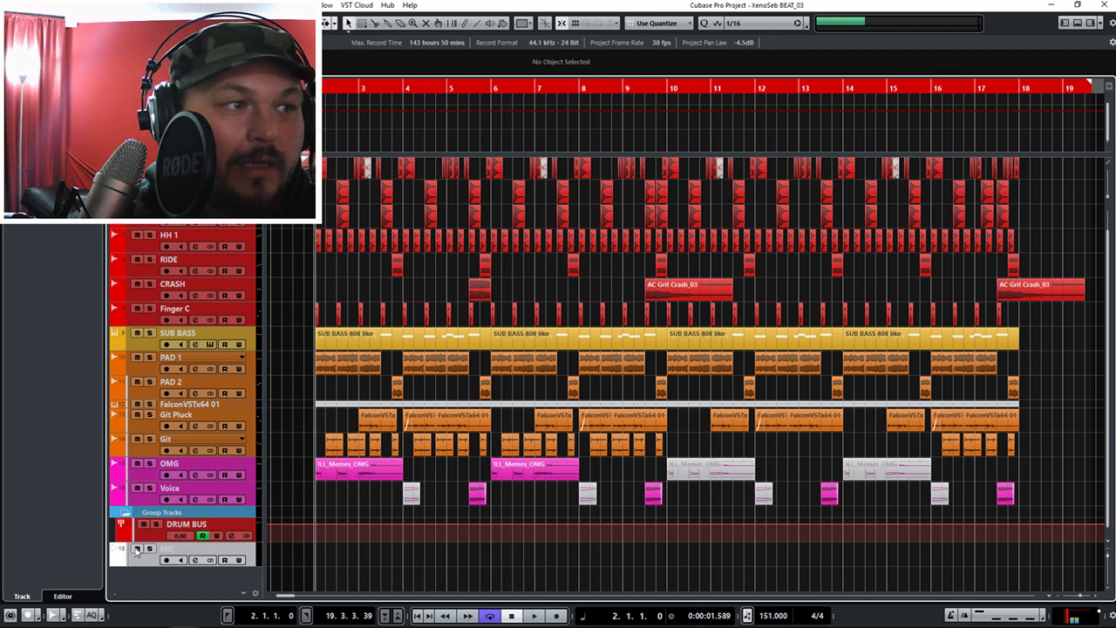
key(space)
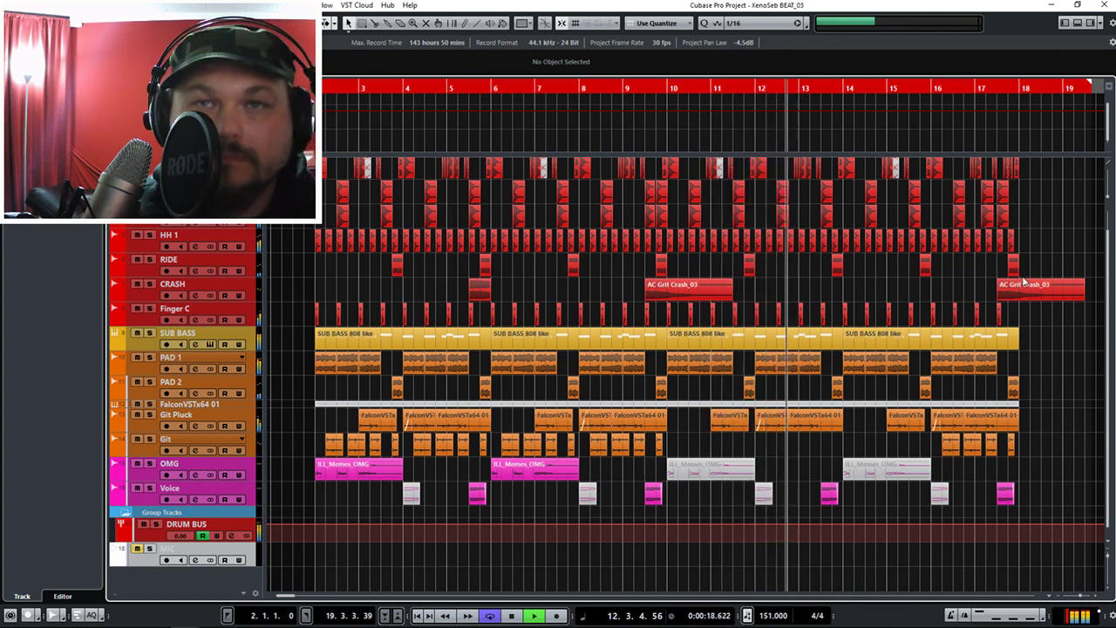
key(space)
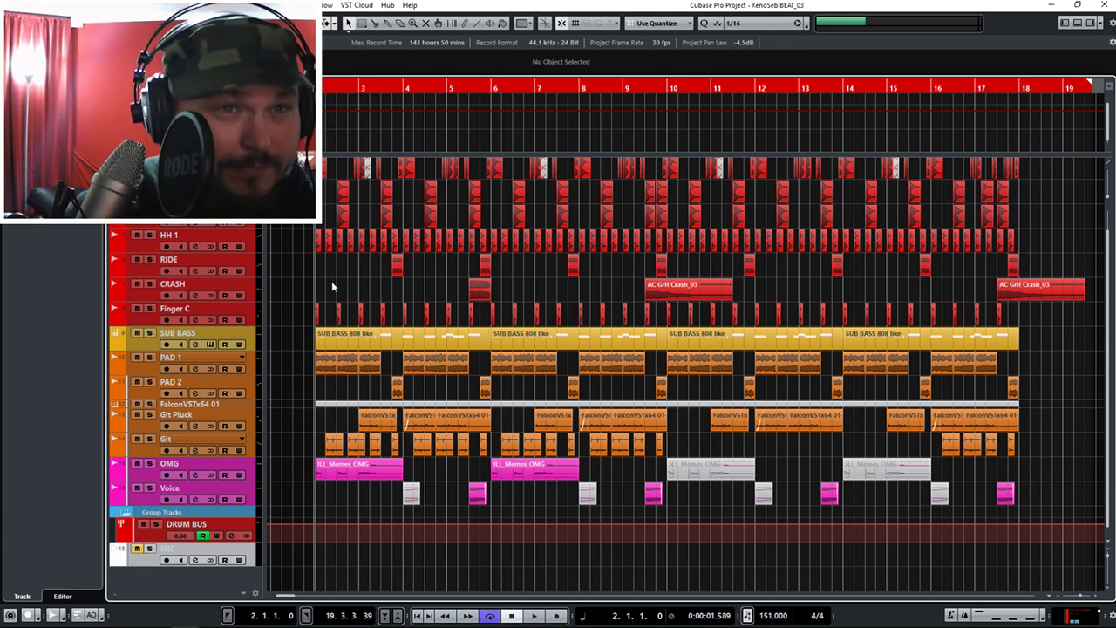
scroll(331, 286, up, 1)
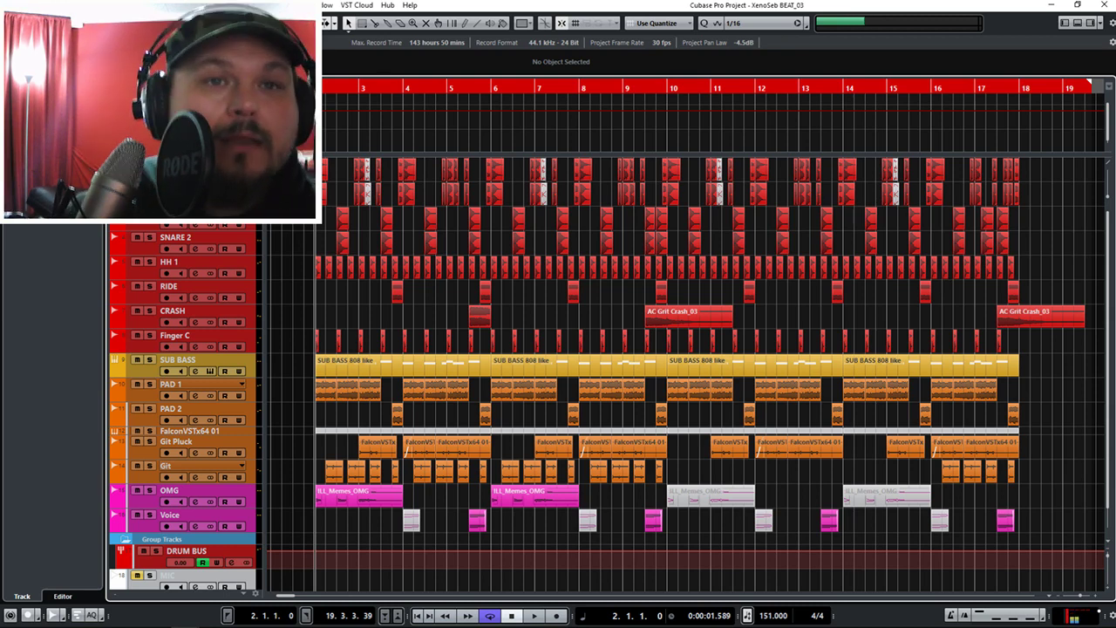
scroll(982, 300, down, 1)
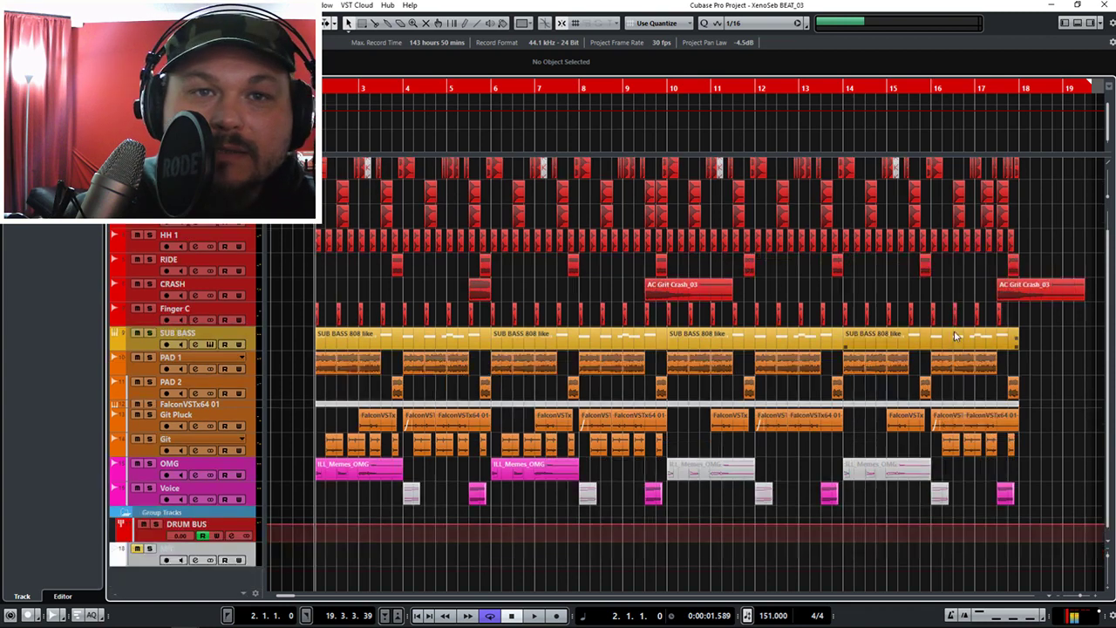
scroll(965, 343, up, 1)
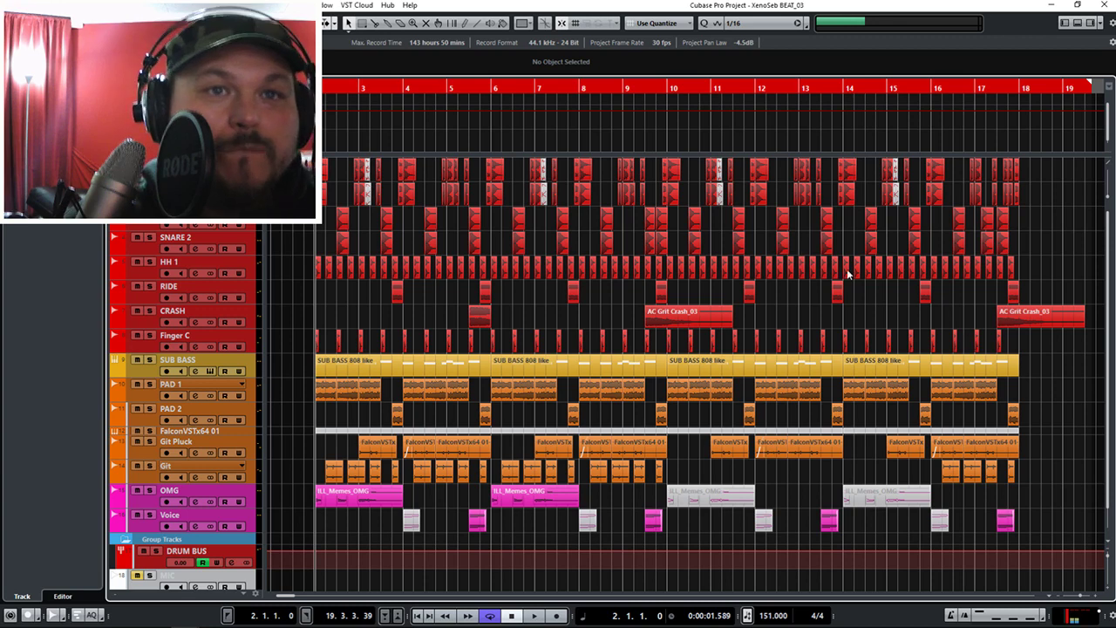
scroll(1035, 259, down, 1)
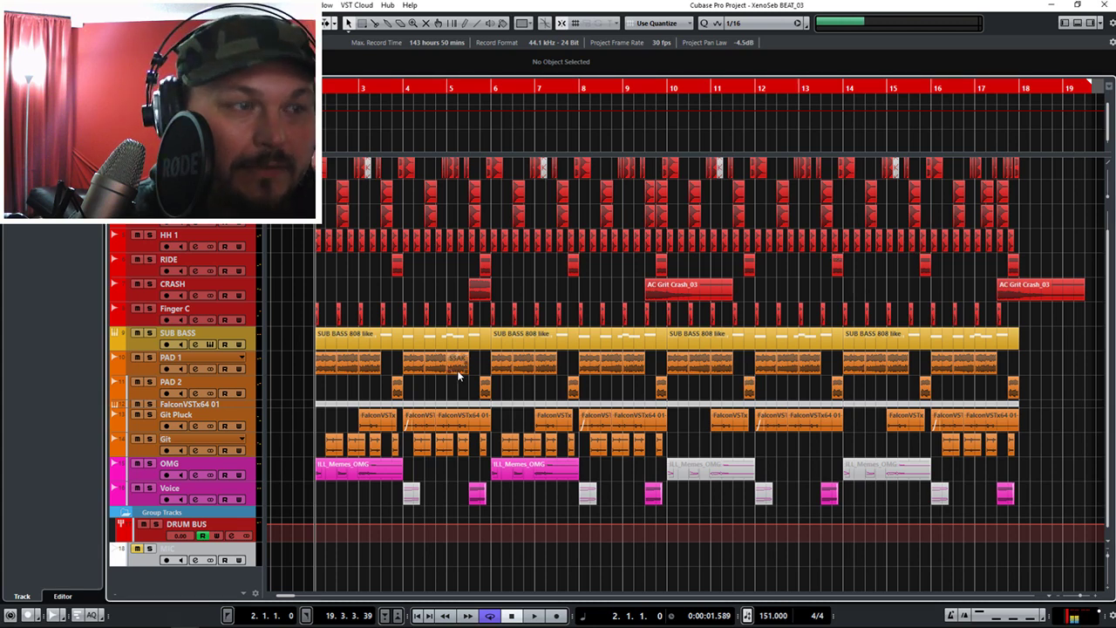
Play back the beat and shorten the cycle range to end at bar 18.
key(space)
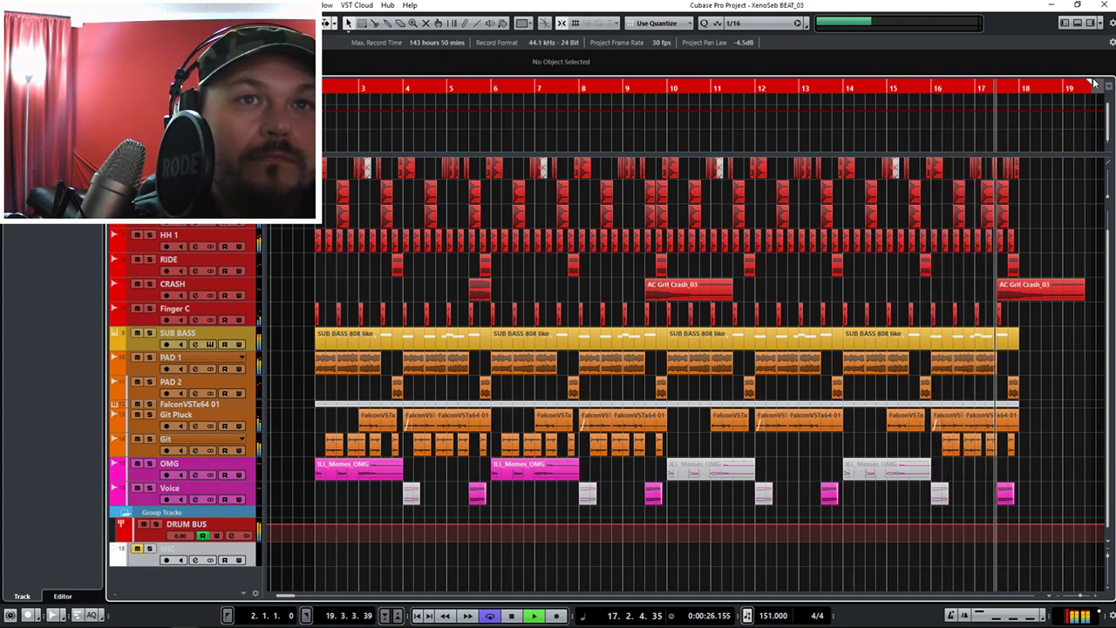
drag(1032, 90, 1019, 89)
key(space)
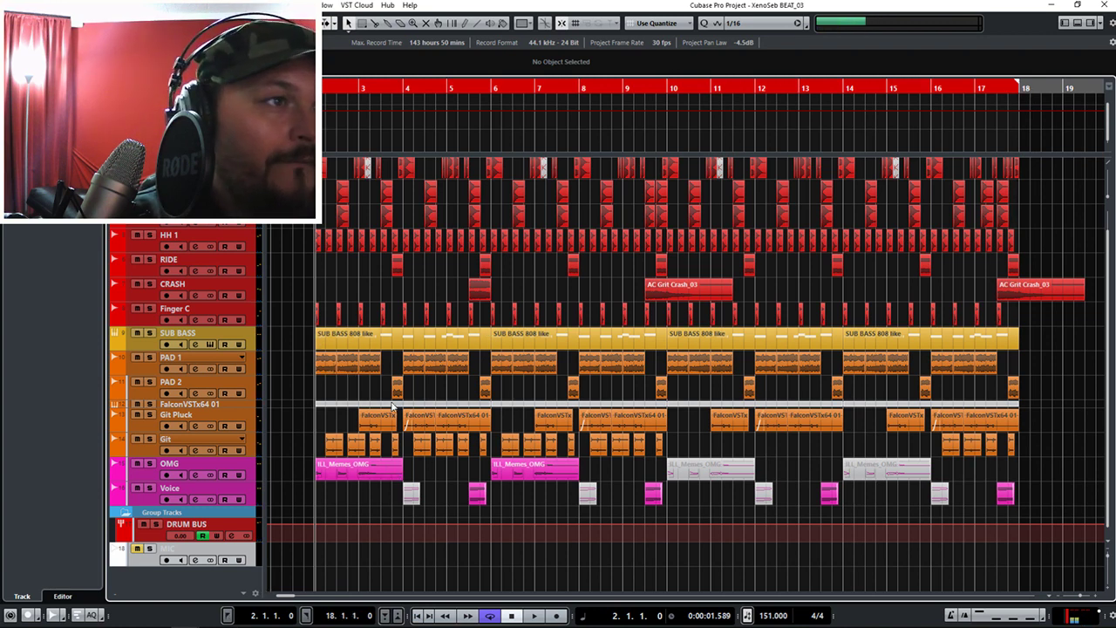
Unmute the Finger C track and listen to the soloed drum bus.
scroll(386, 408, up, 1)
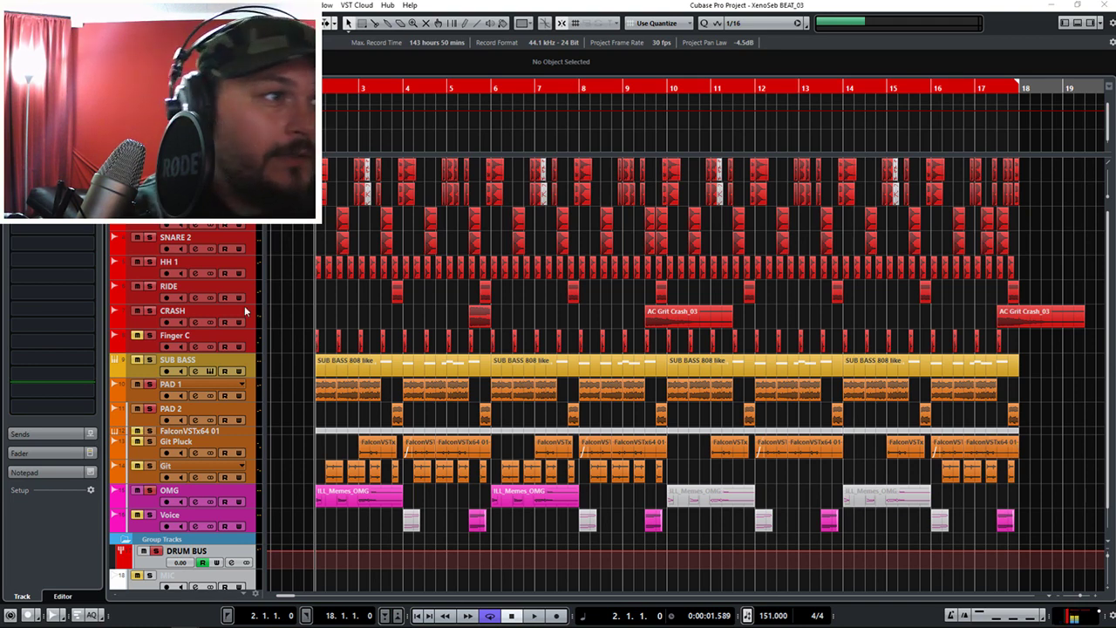
click(137, 336)
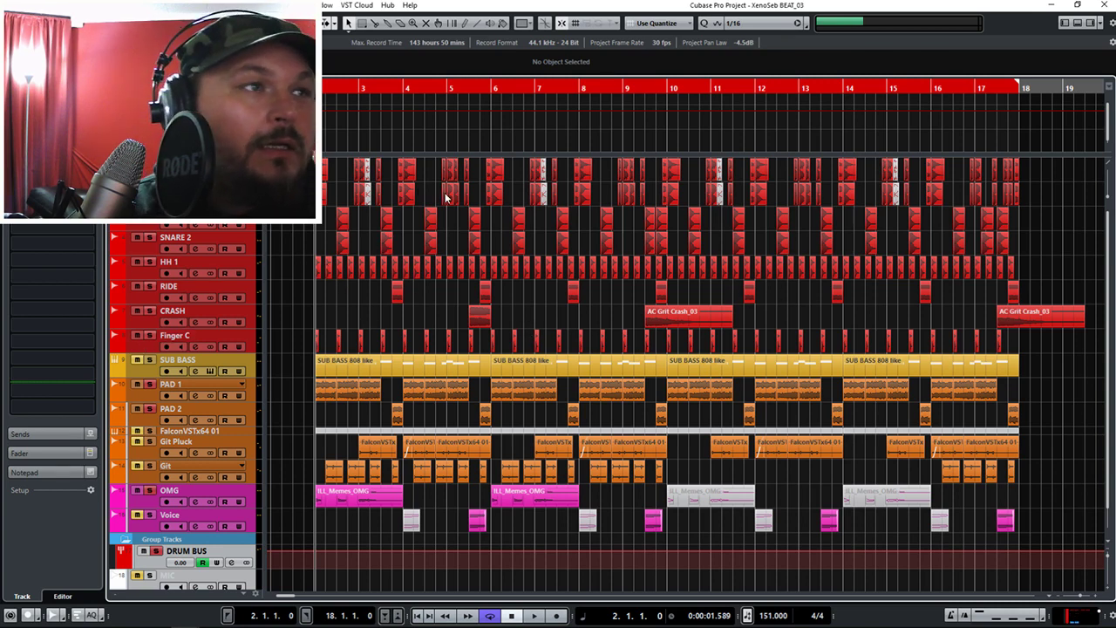
key(space)
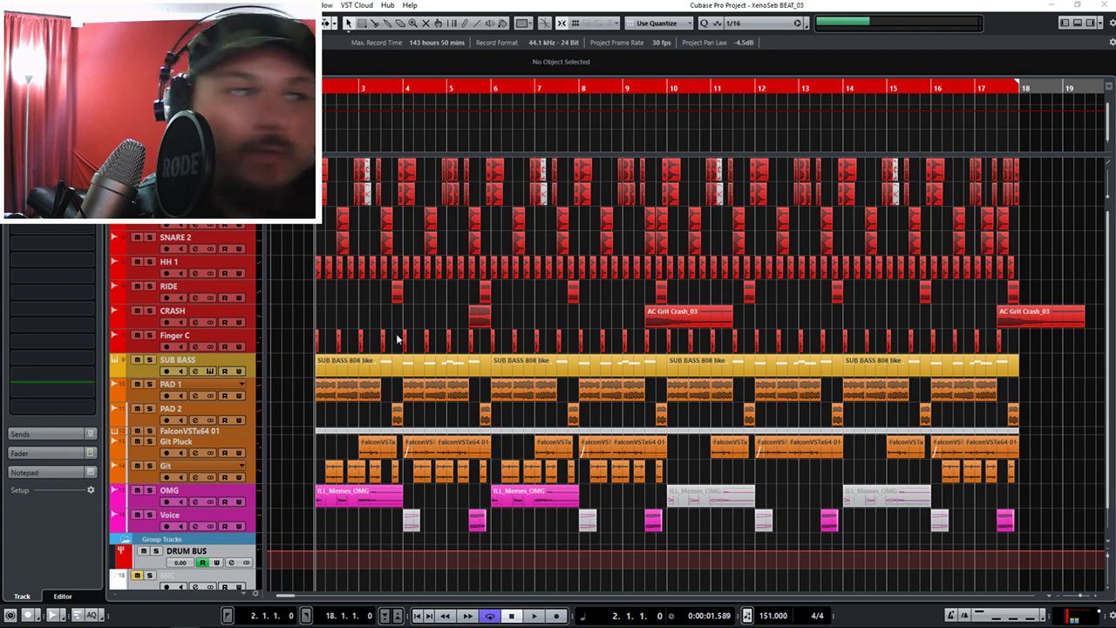
Isolate the drums by muting all tracks and unmuting the drum tracks, including SNARE 2, HH 1, RIDE, CRASH and Finger C.
shift+click(185, 336)
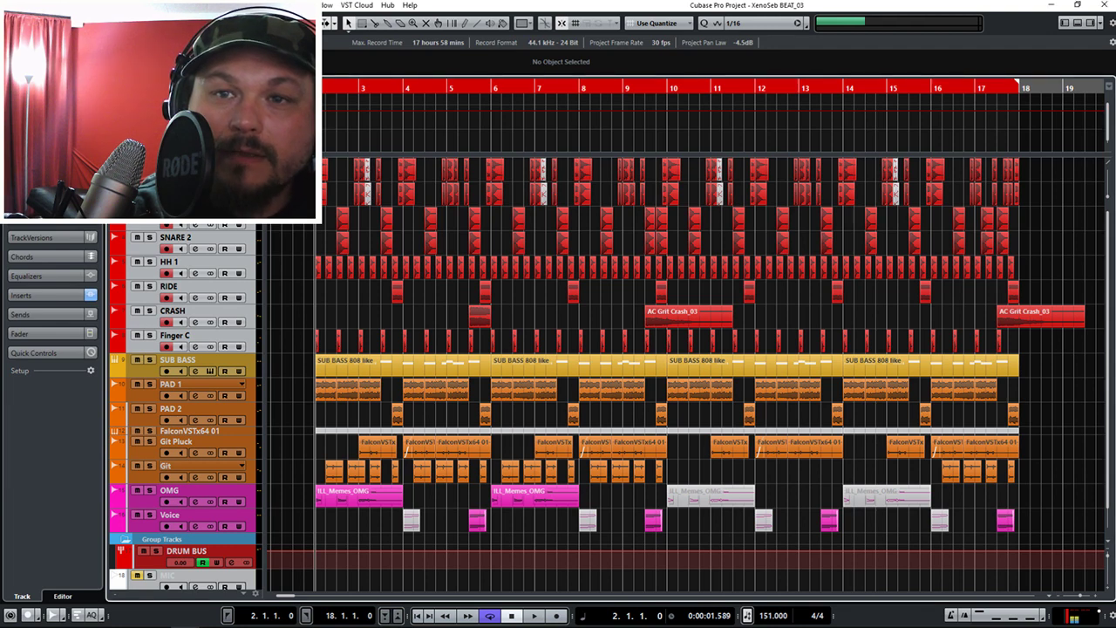
click(150, 164)
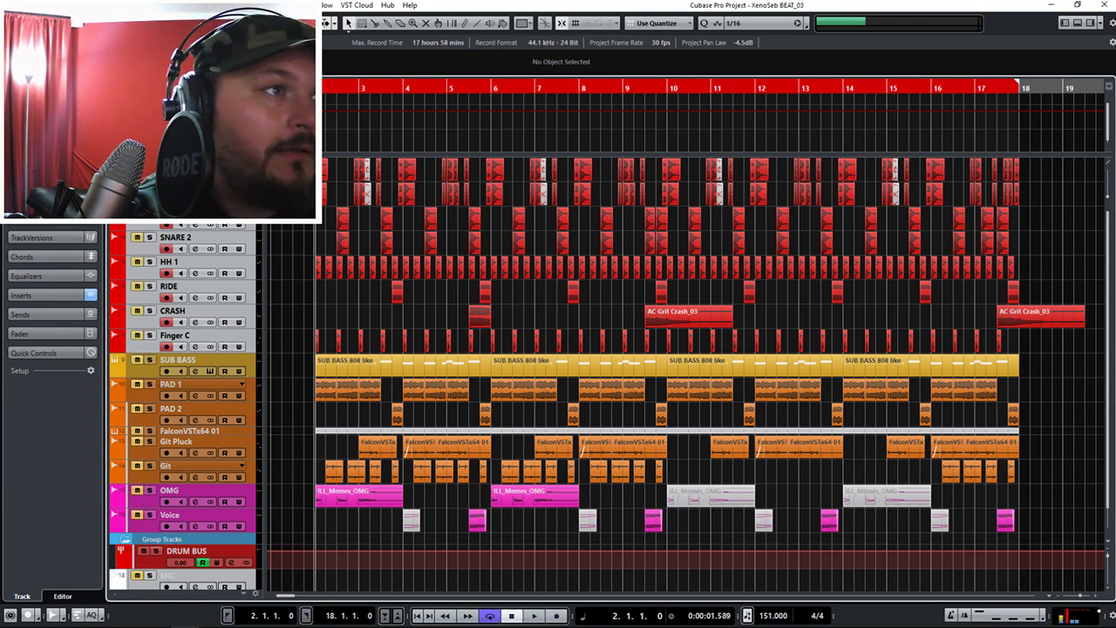
click(150, 164)
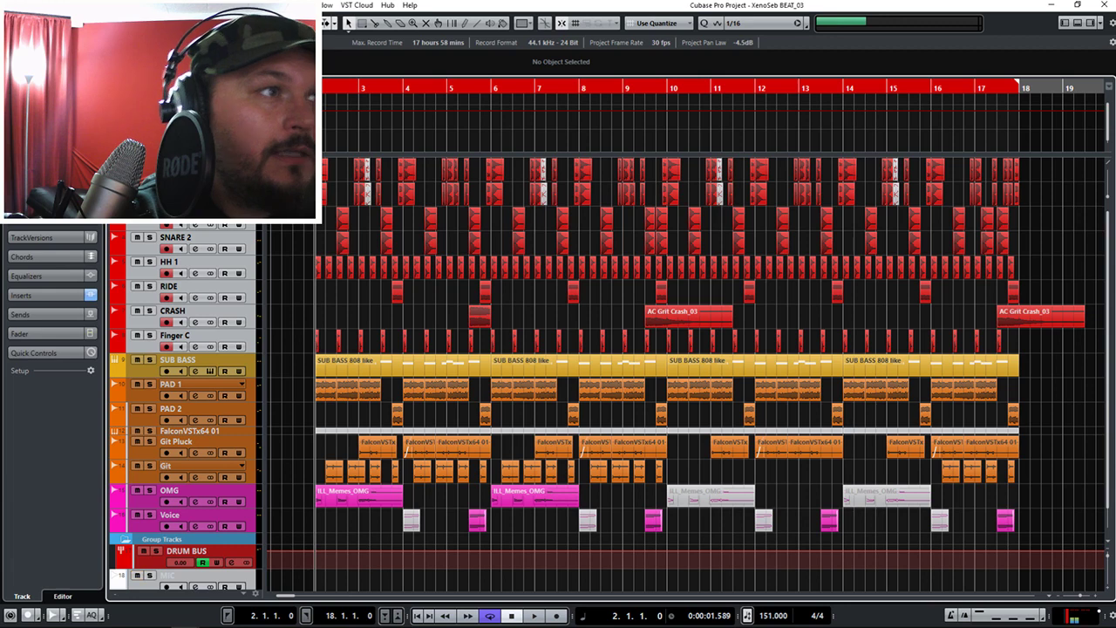
click(150, 164)
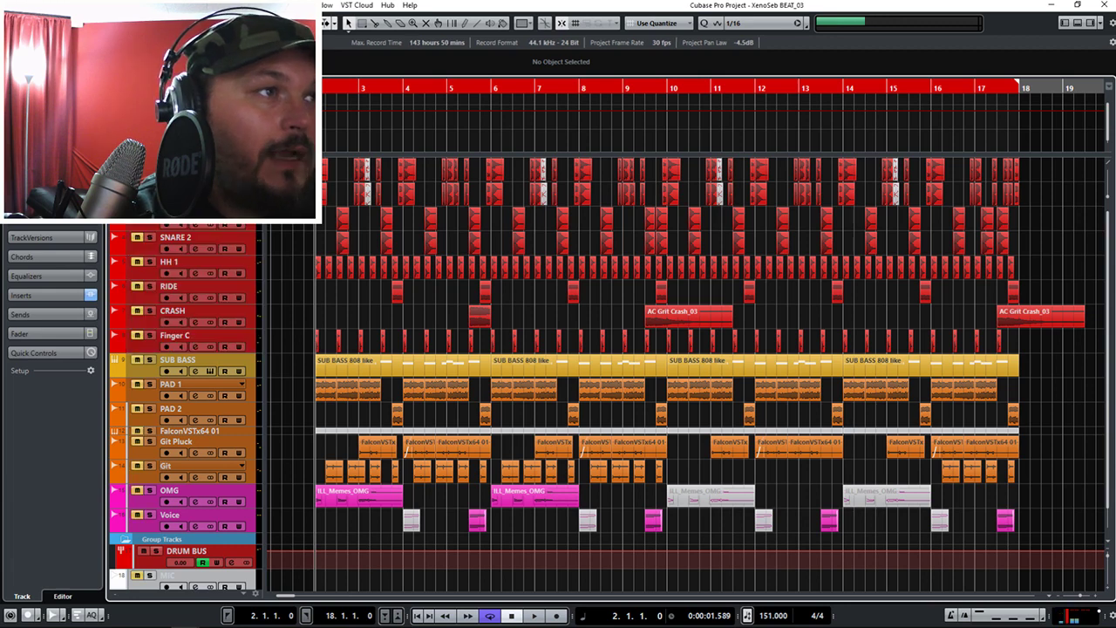
click(137, 237)
click(137, 261)
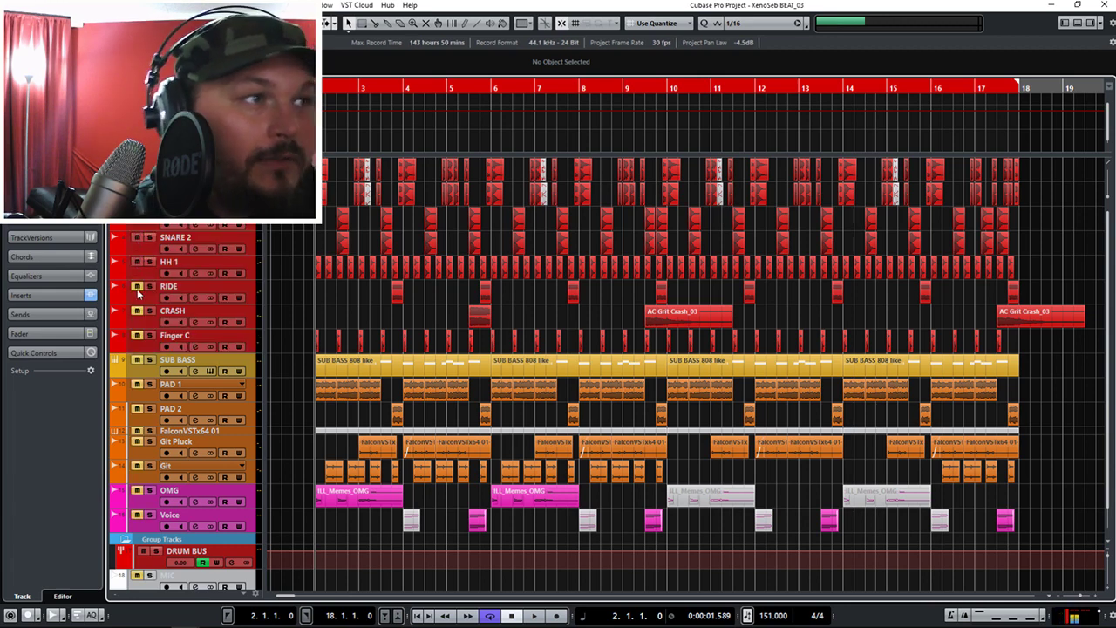
click(137, 311)
click(137, 336)
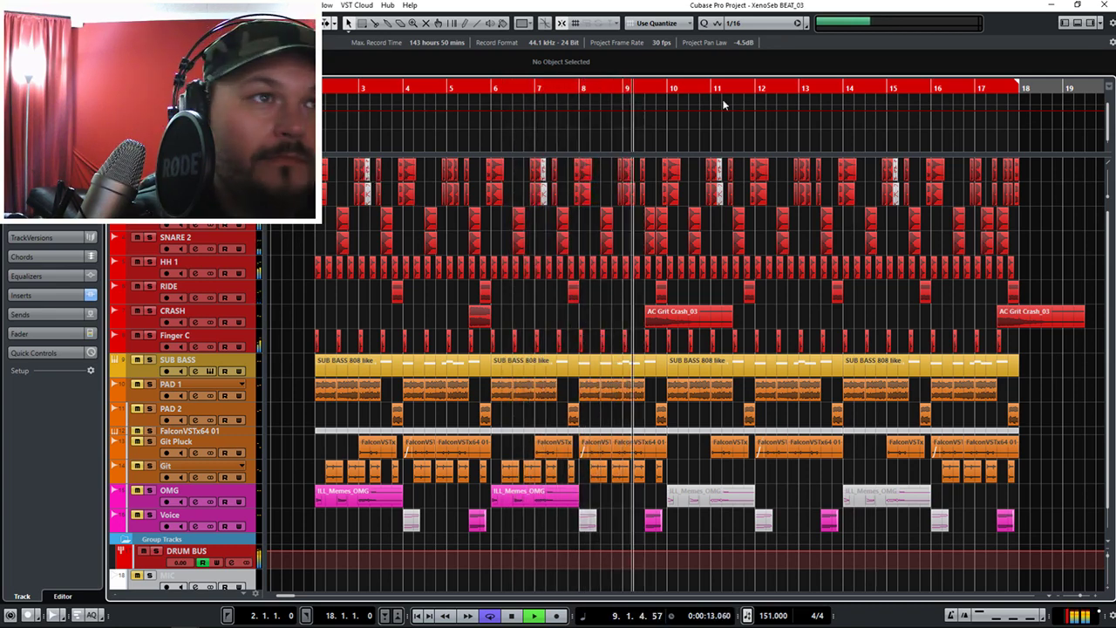
Stop playback and shorten the cycle range to end at bar 10.
key(space)
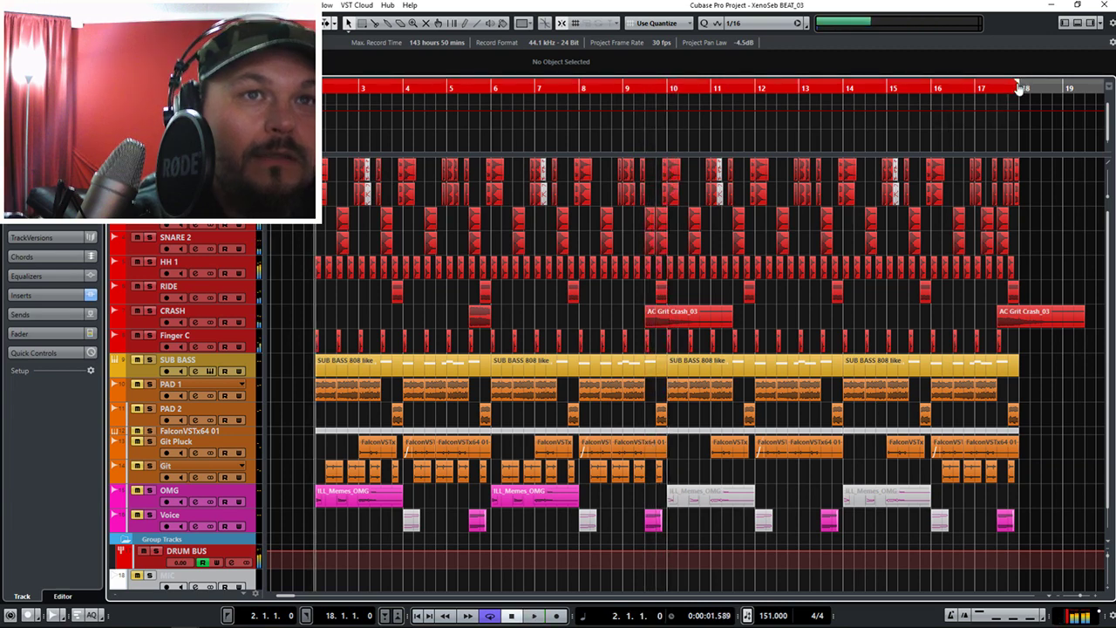
drag(1014, 84, 667, 113)
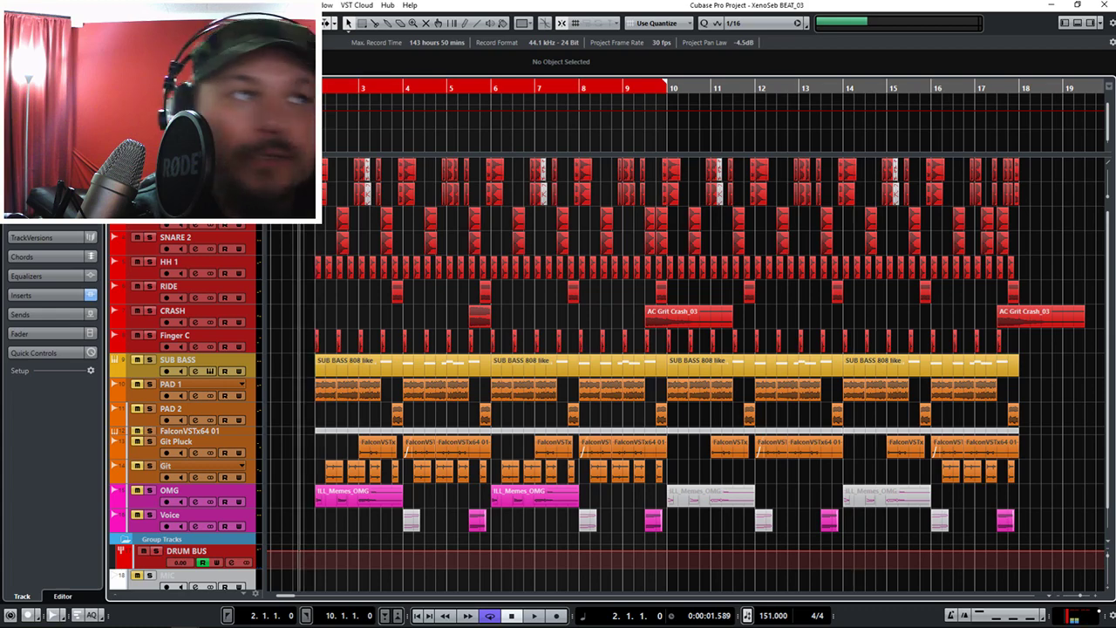
Zoom in on the drum pattern at bar 2 and set the quantize preset to 1/8.
key(h)
key(h)
key(h)
key(h)
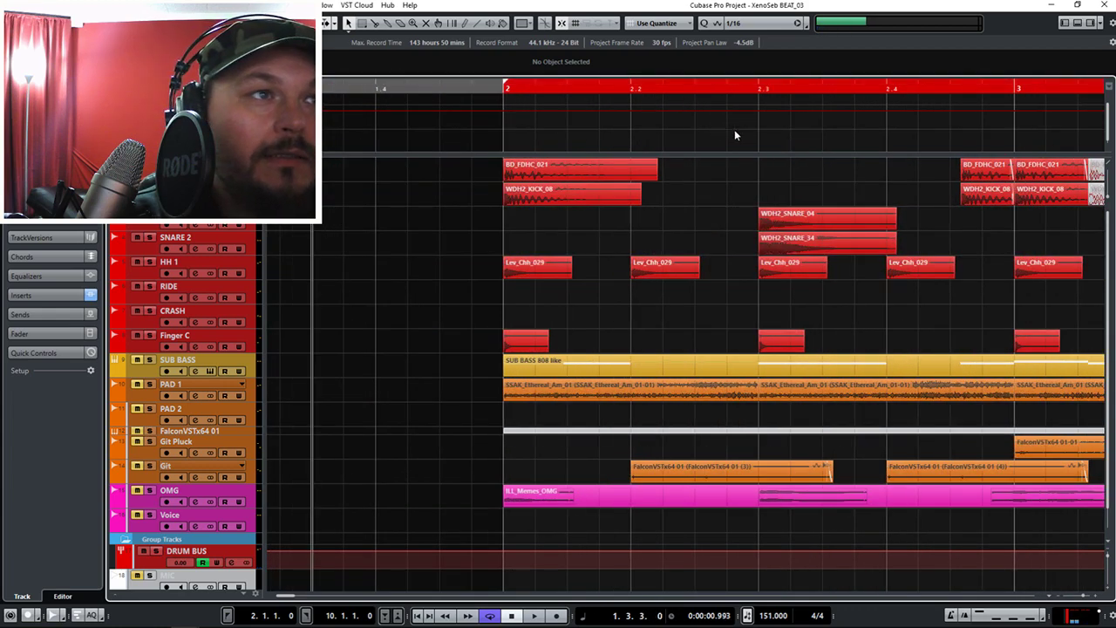
click(741, 24)
click(748, 76)
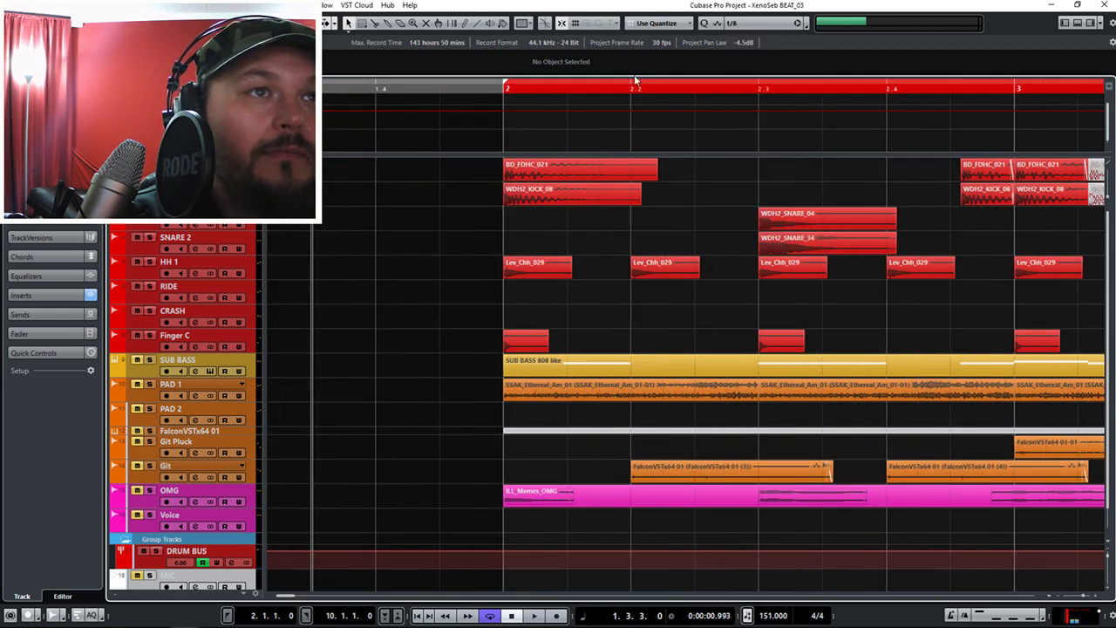
Set the swing of the 1/8 quantize grid to 46% in the quantize settings.
click(807, 27)
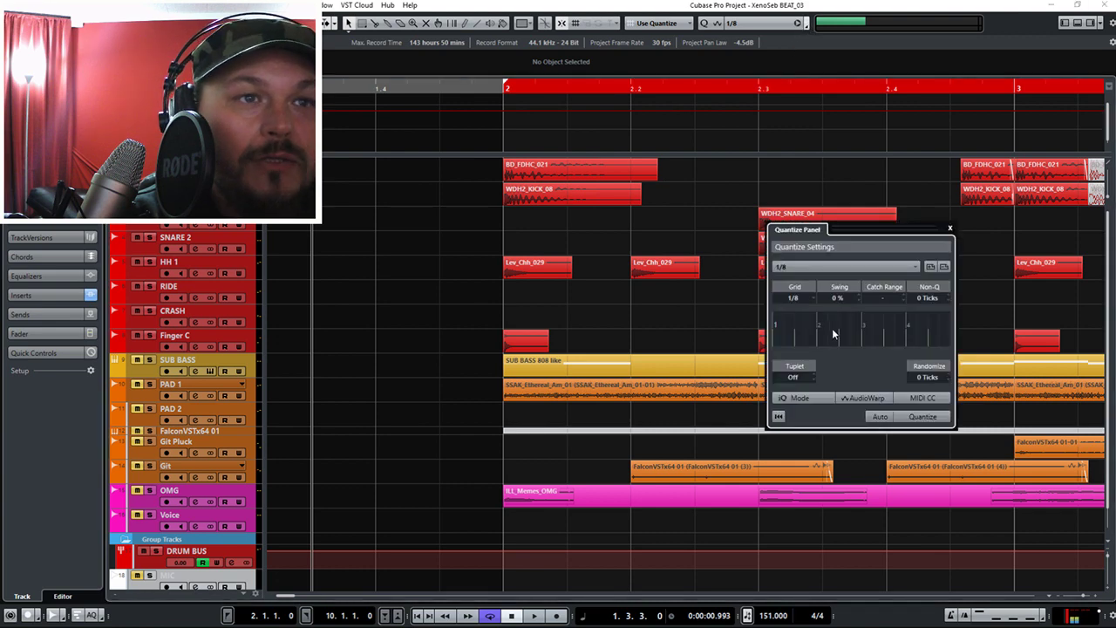
drag(834, 299, 839, 219)
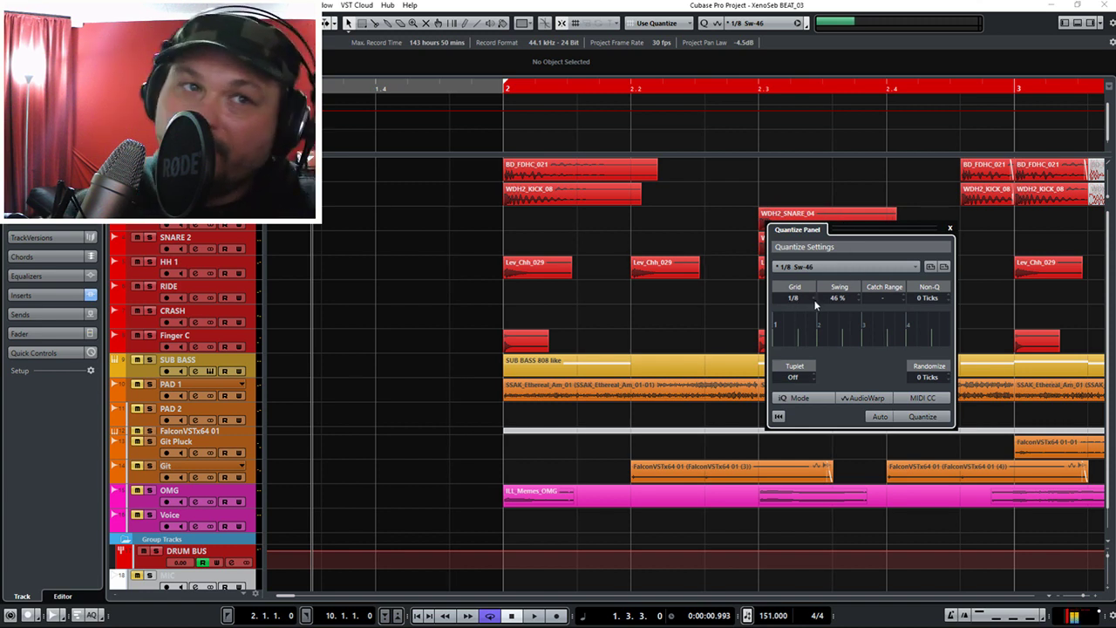
click(950, 229)
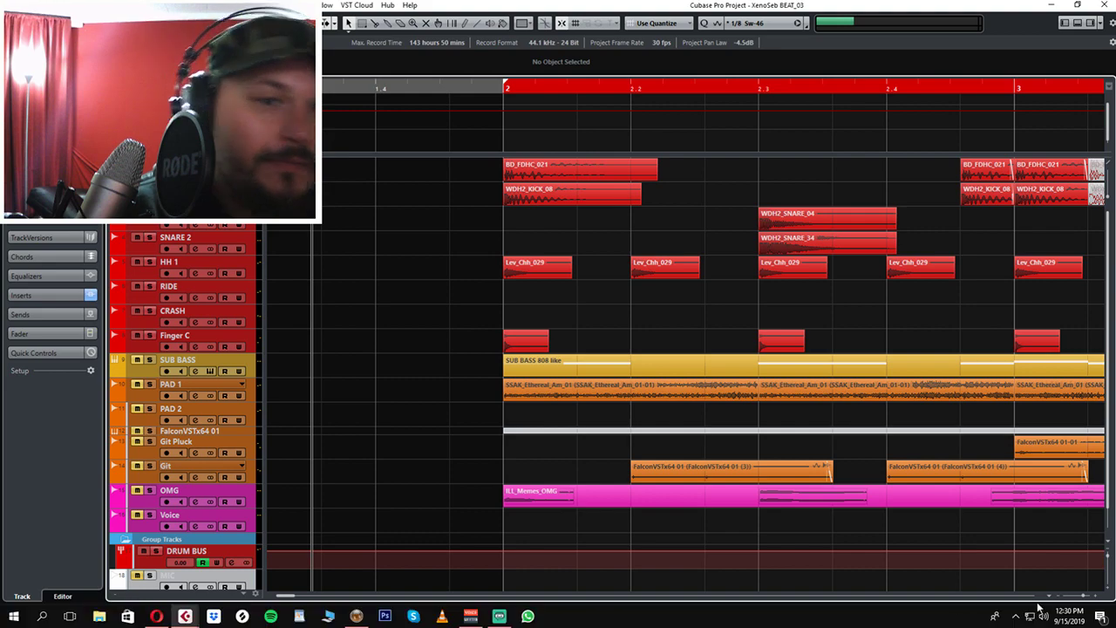
Play back the isolated drum tracks from just before bar 2 to hear their groove.
drag(1087, 598, 1083, 598)
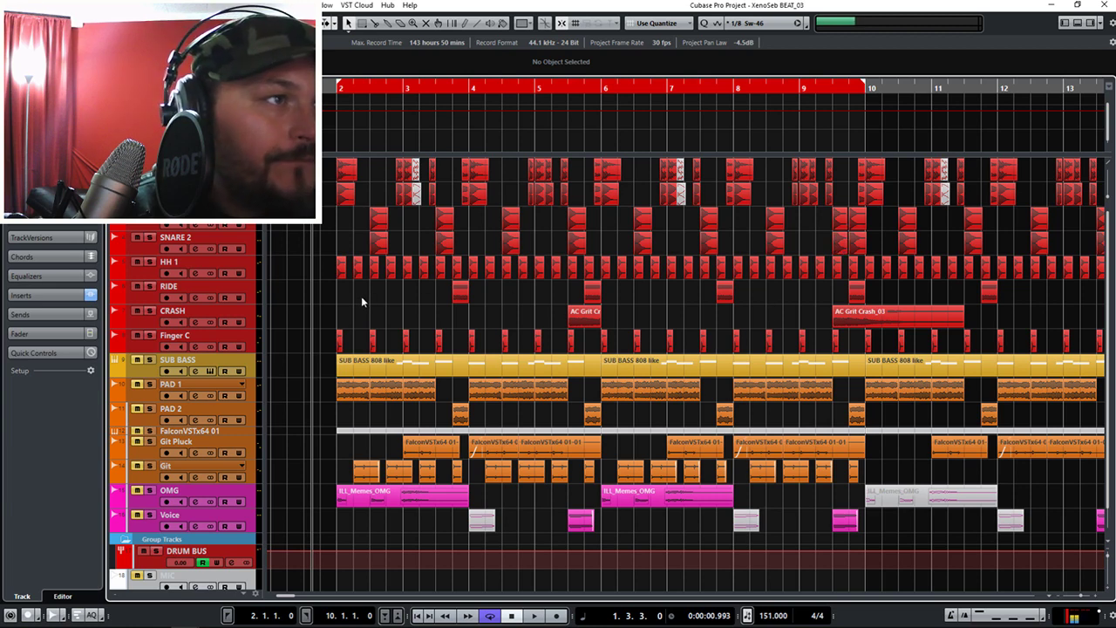
key(space)
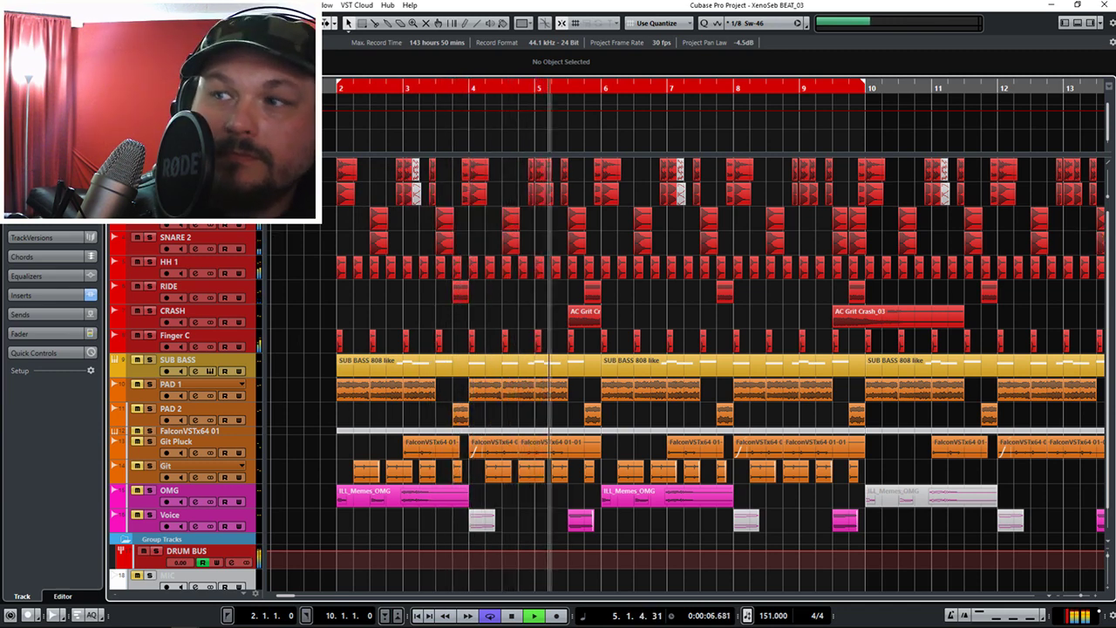
key(space)
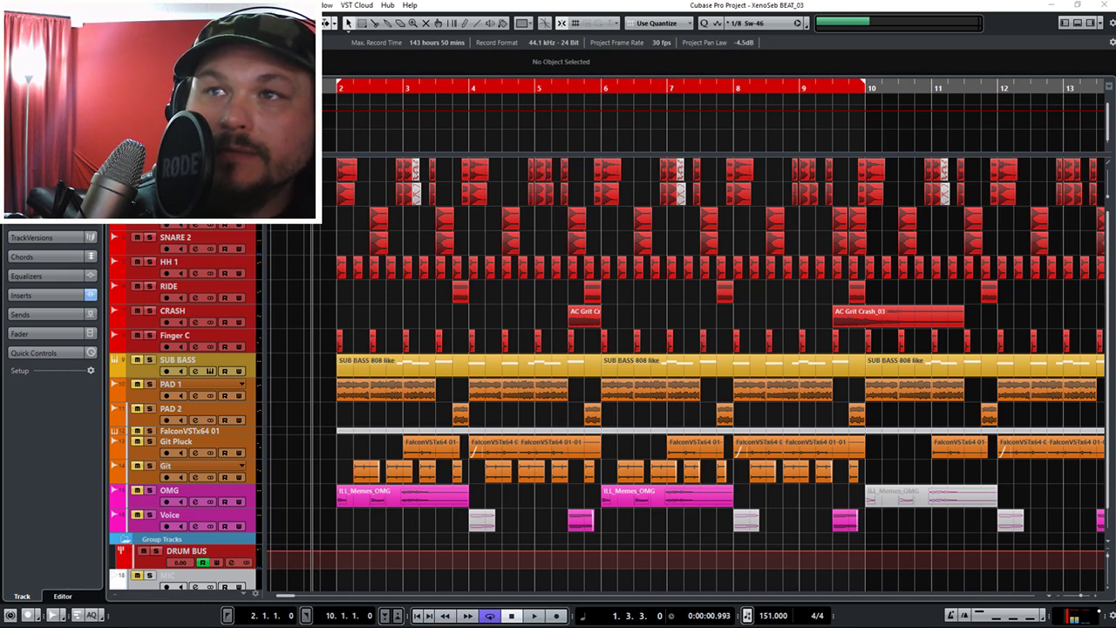
Bring the Virtual Mix Rack plug-in into view and play the drums while watching the modules' meters.
drag(1115, 131, 605, 108)
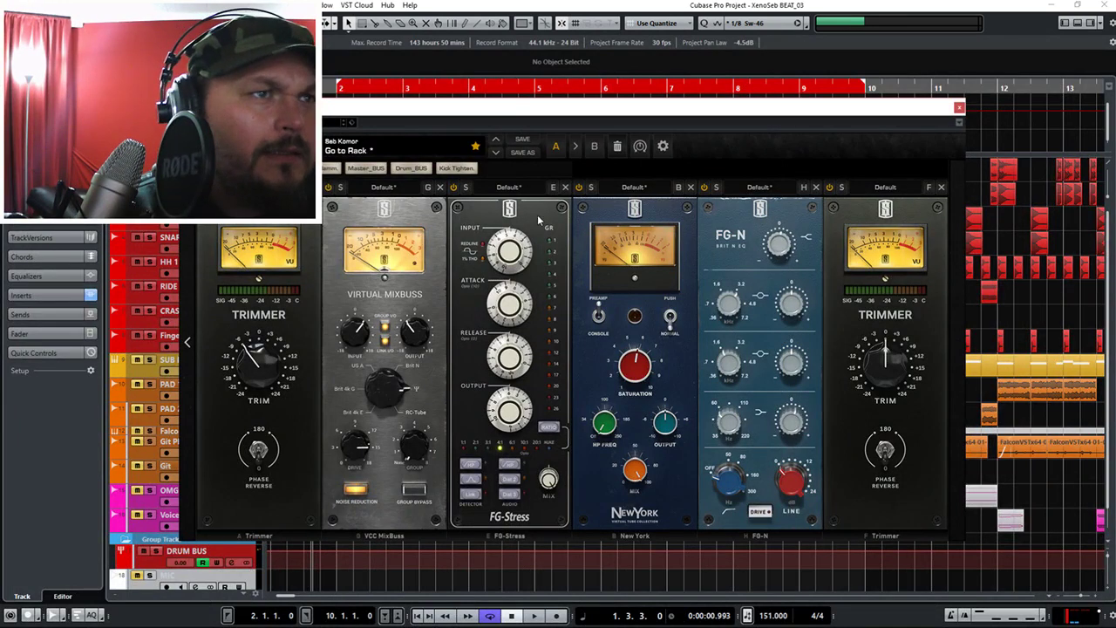
key(space)
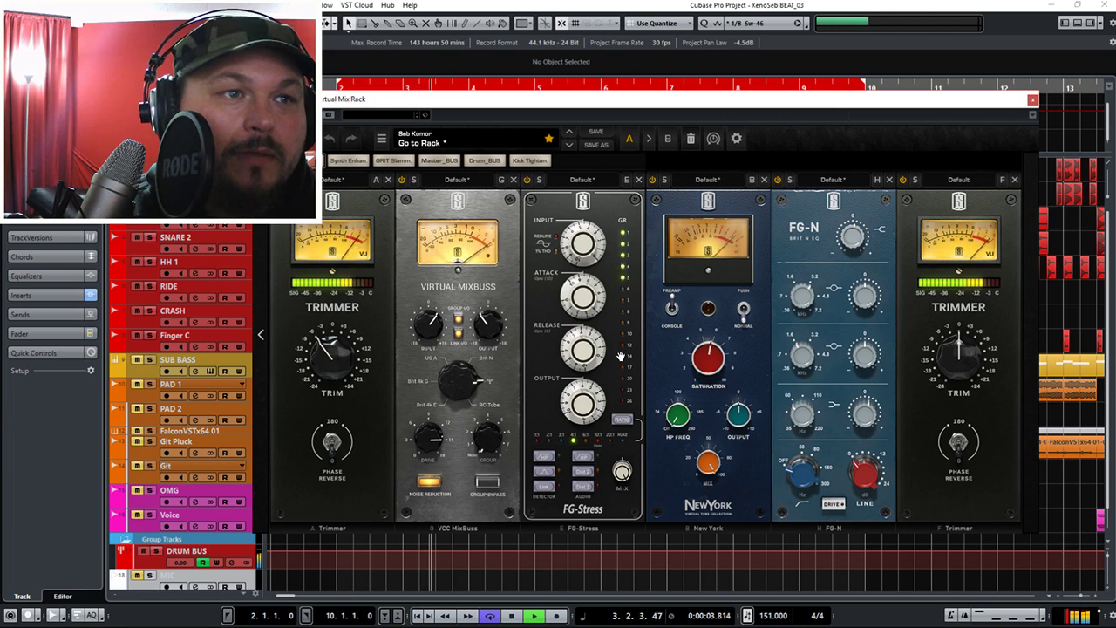
key(space)
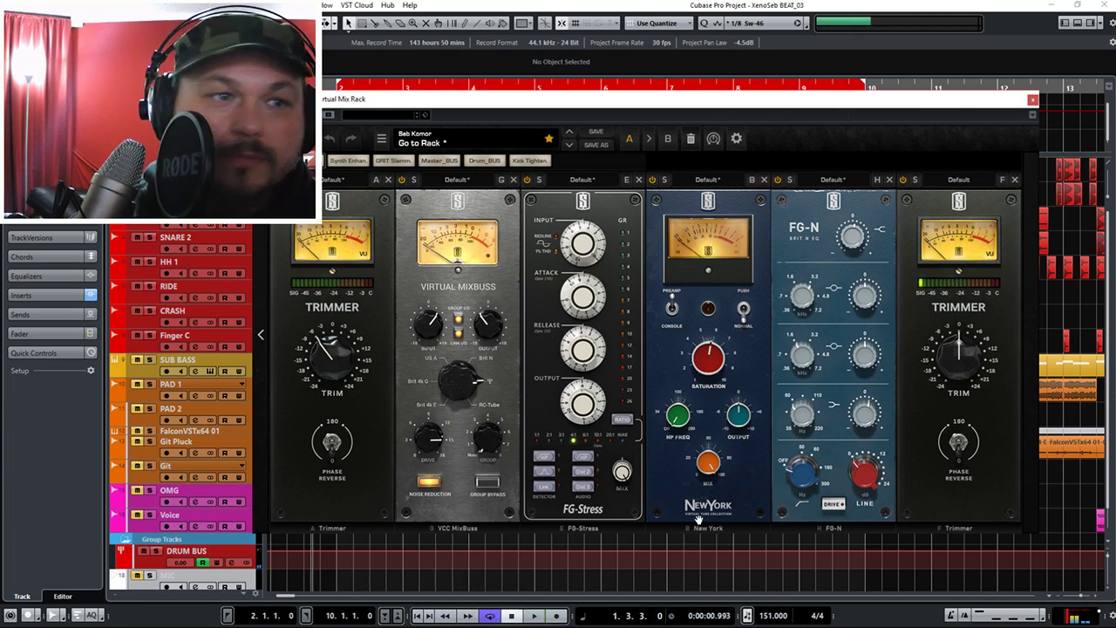
Compare the drums with the rack's New York saturation module bypassed and switched back on during playback.
click(652, 180)
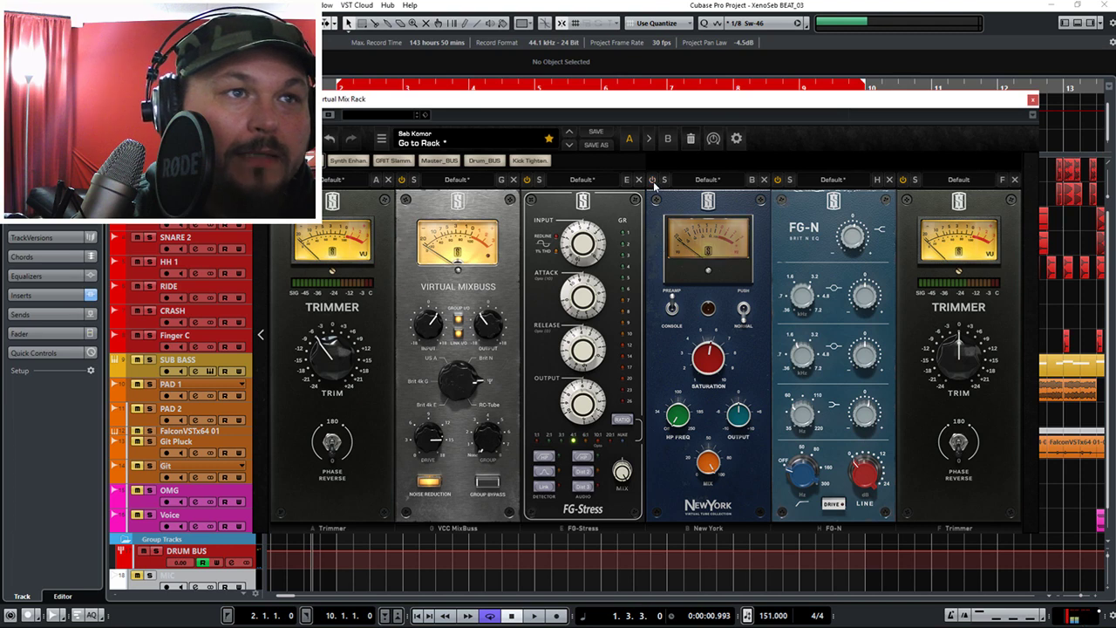
key(space)
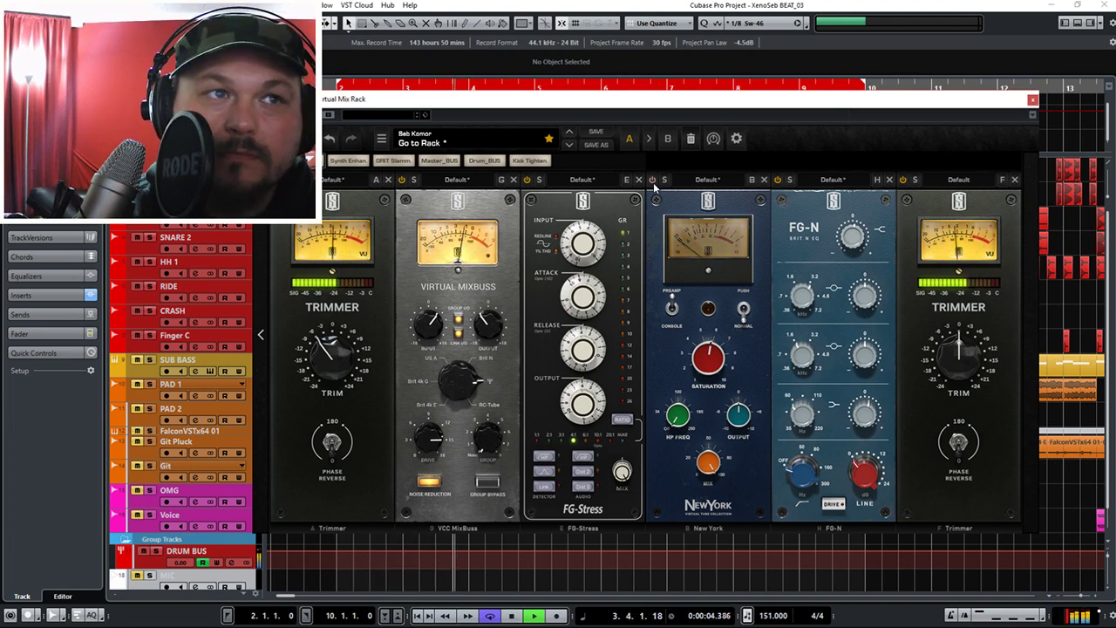
click(653, 182)
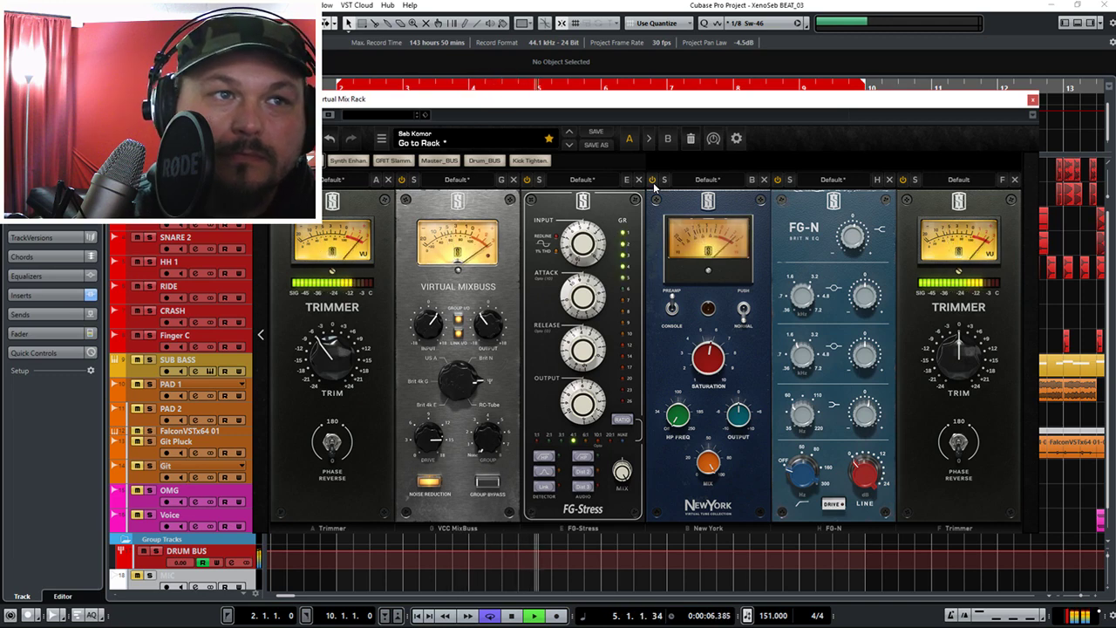
With the New York module's saturation at 6.92, compare the drums with the module bypassed and switched back on.
key(space)
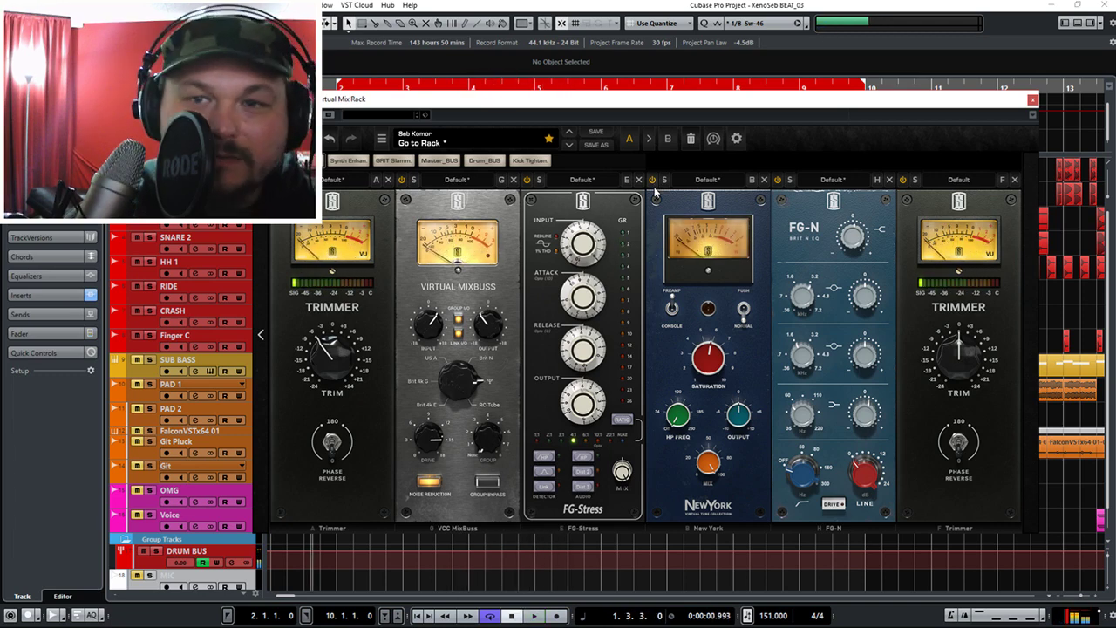
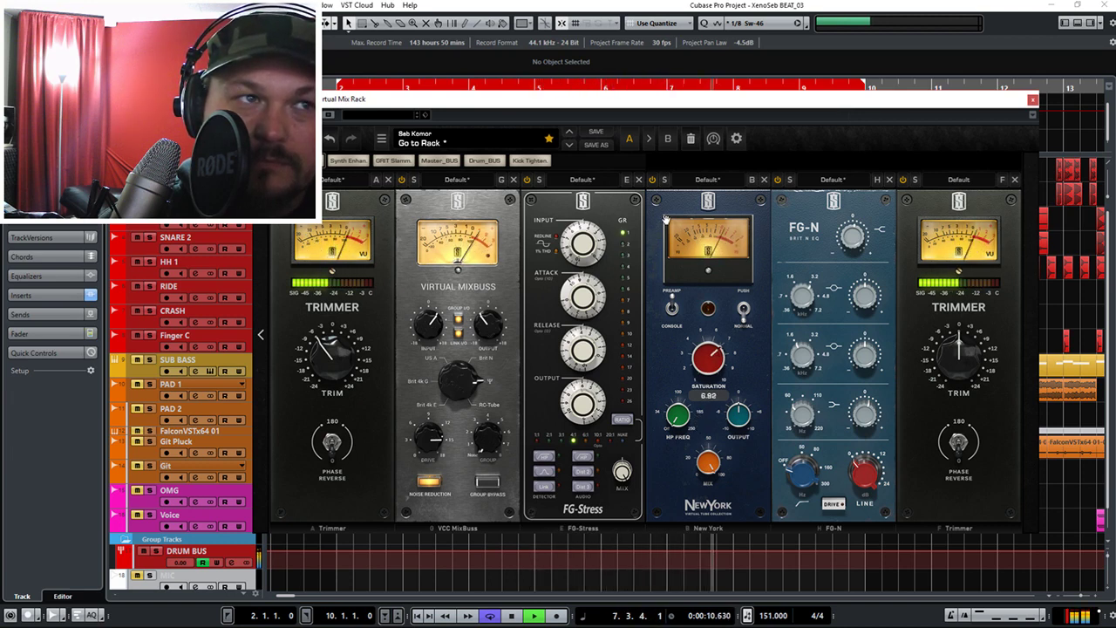
click(653, 181)
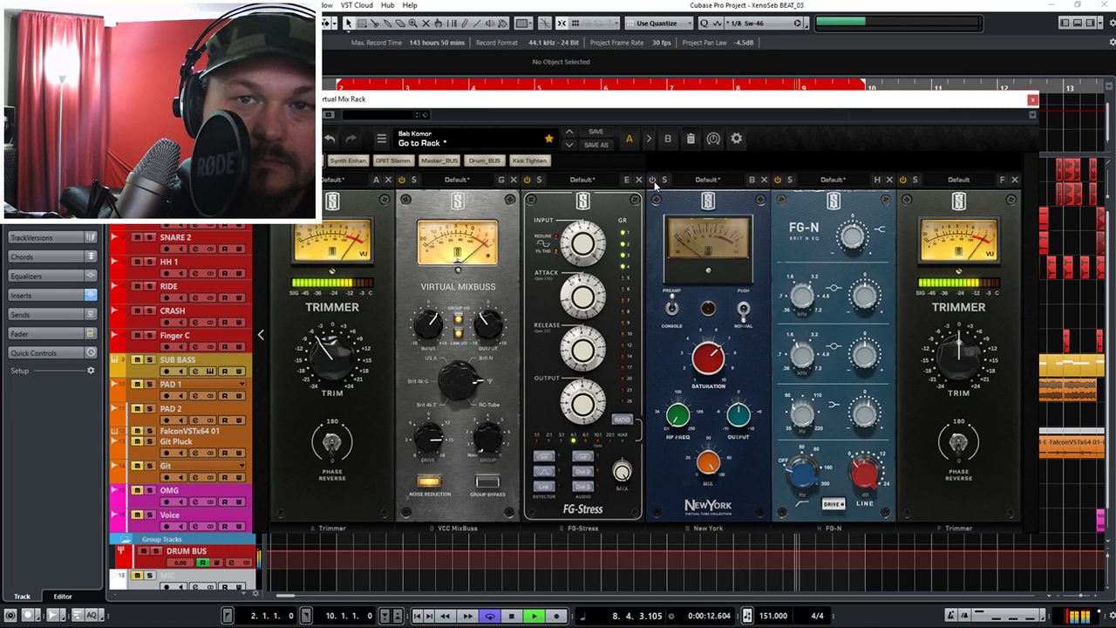
click(653, 180)
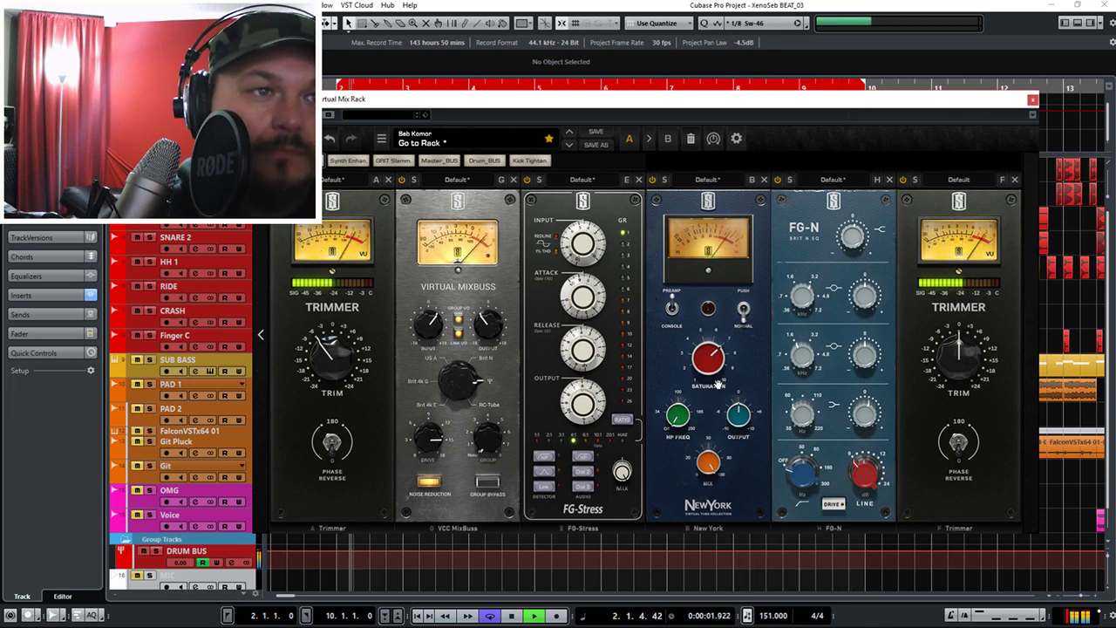
mouse_move(726, 387)
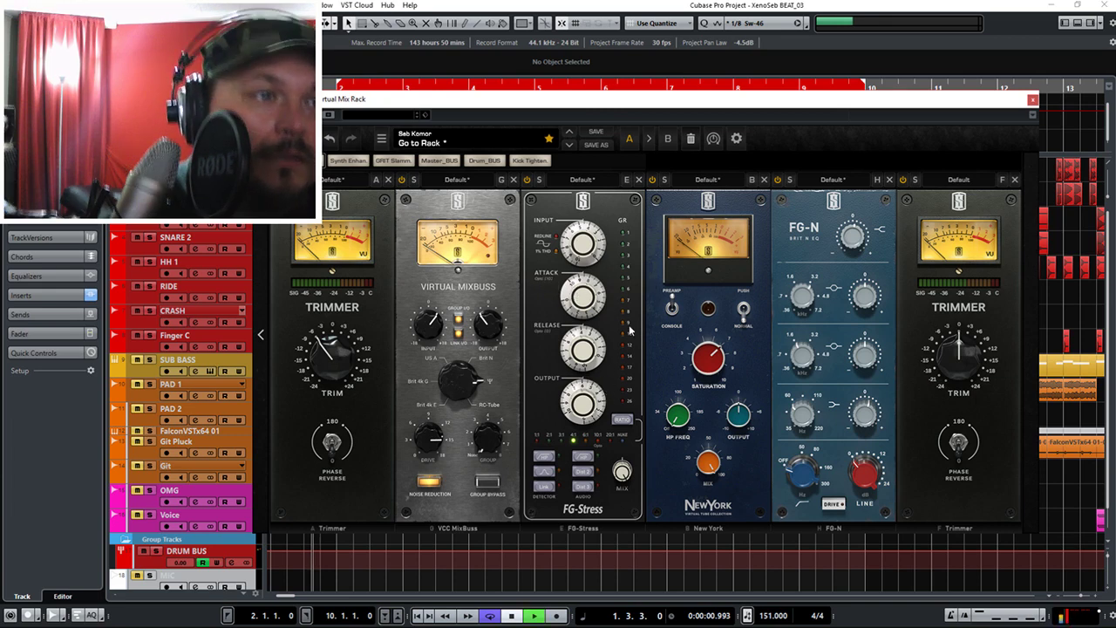
Audition the drums with the FG-Stress compressor bypassed, re-enable it, and examine the FG-N equalizer's gain and low-frequency settings.
key(space)
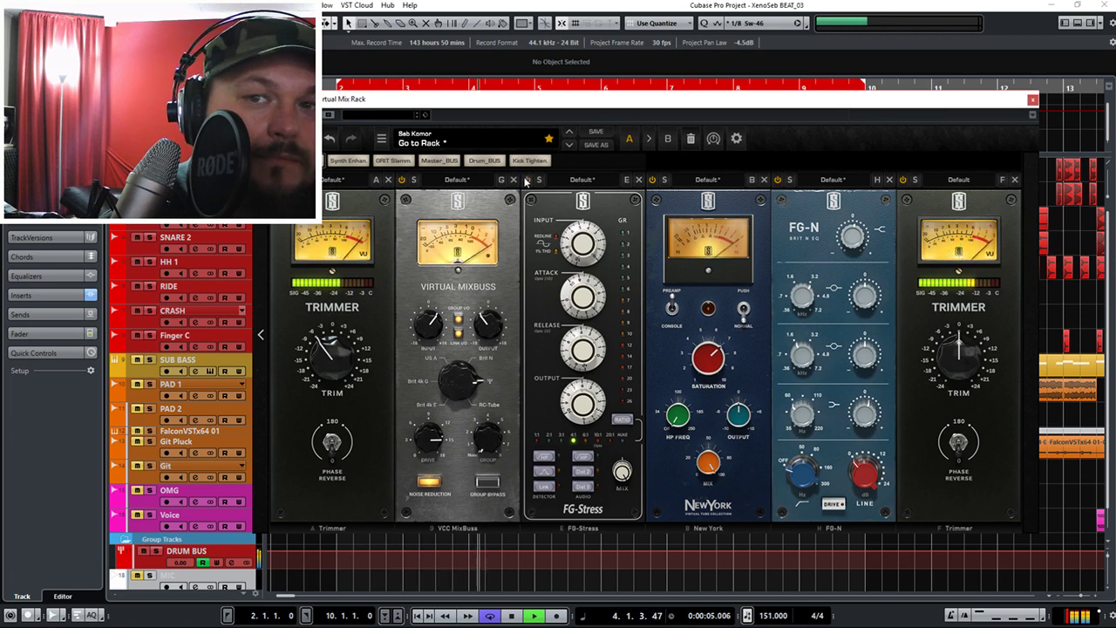
key(space)
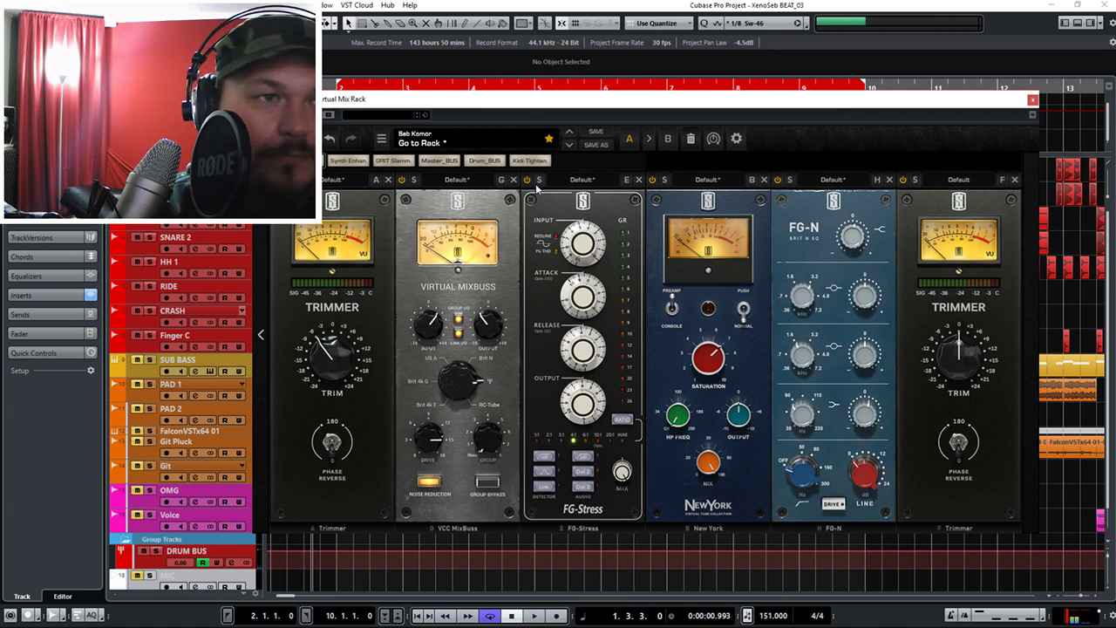
mouse_move(861, 246)
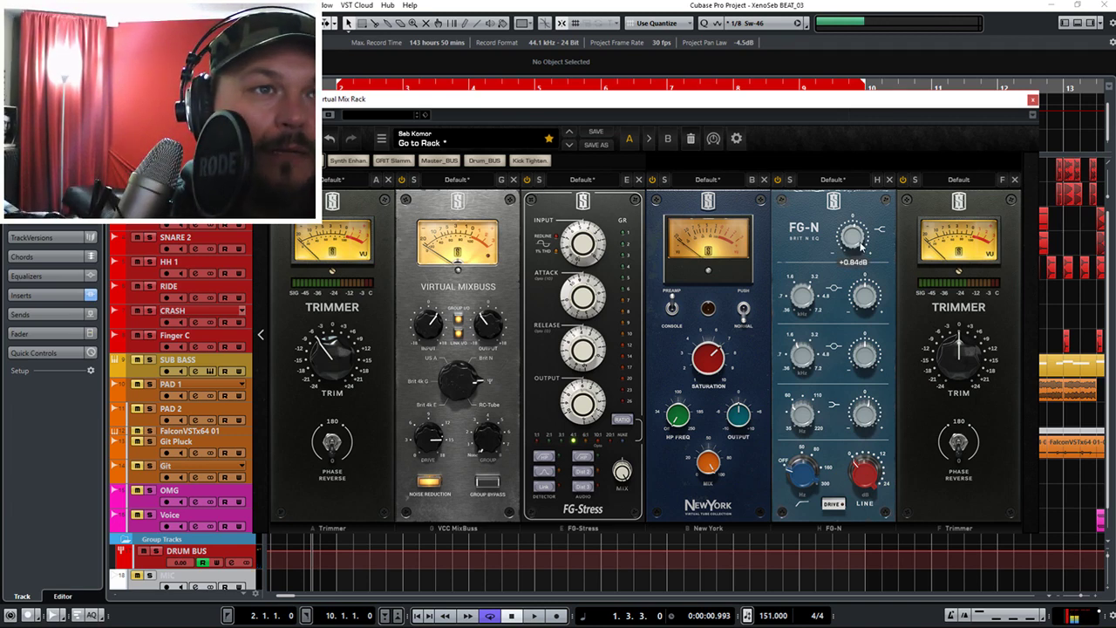
mouse_move(807, 425)
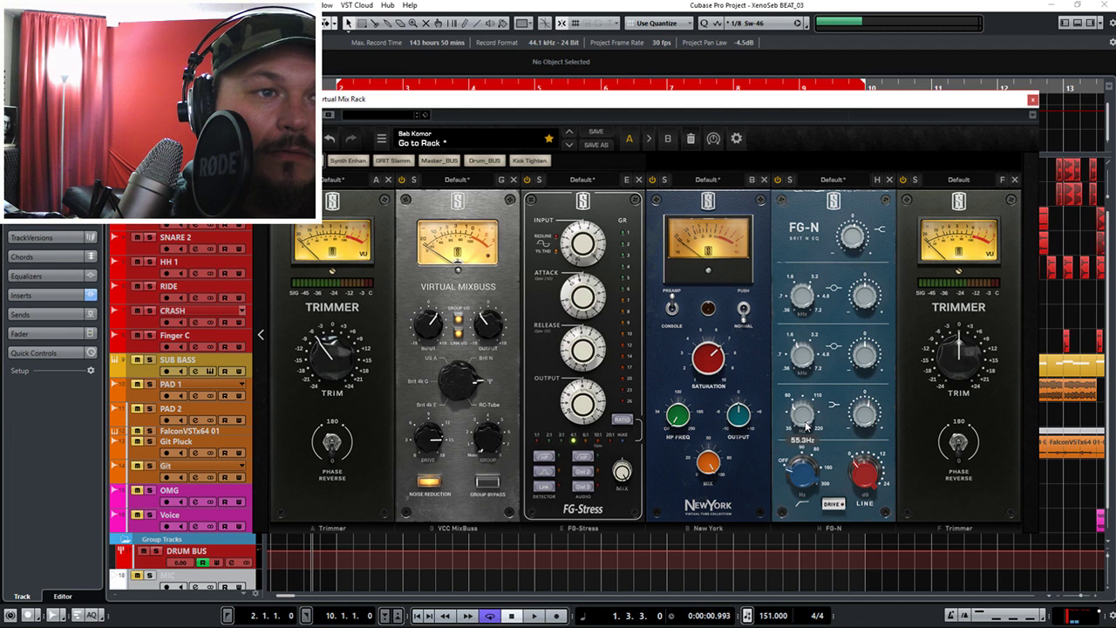
mouse_move(863, 419)
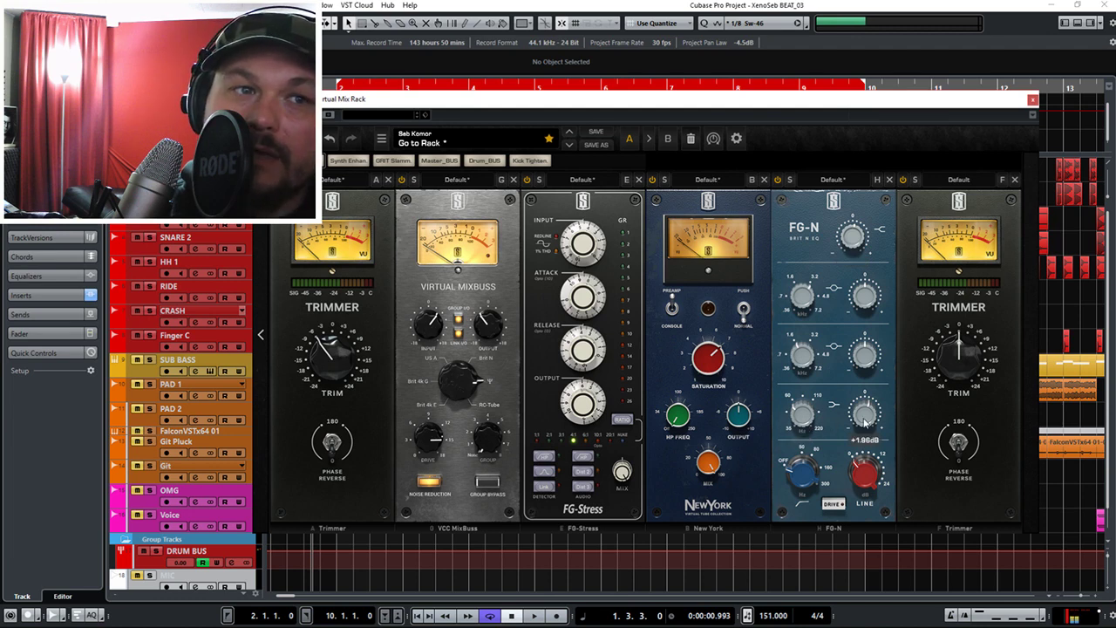
Play the drums through the complete Virtual Mix Rack, close the plug-in window, and play the drums briefly again.
key(space)
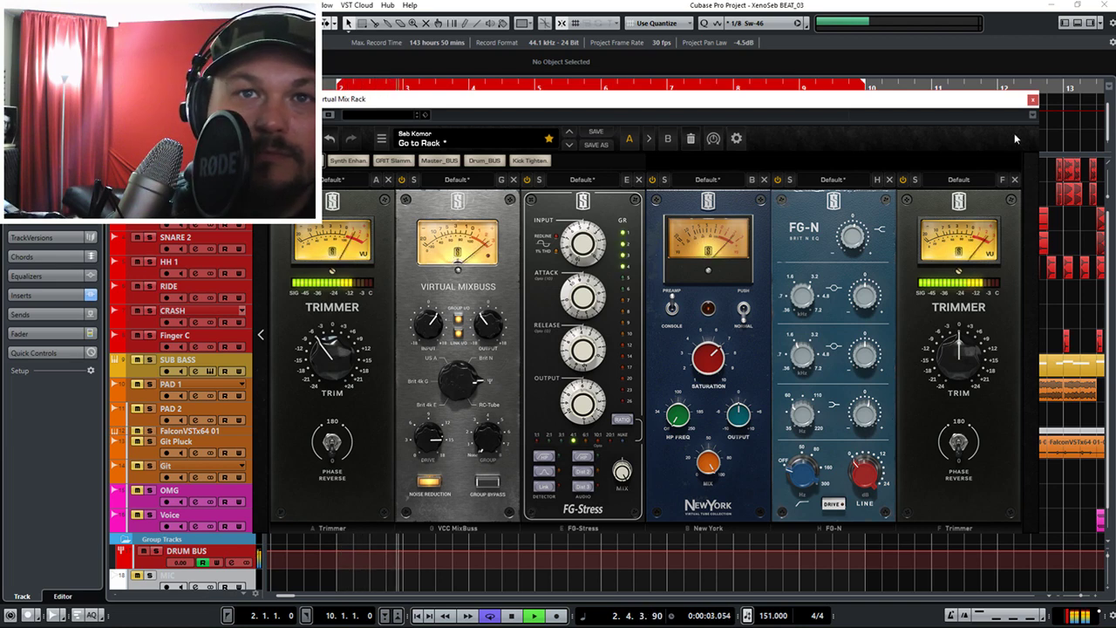
key(space)
click(1033, 98)
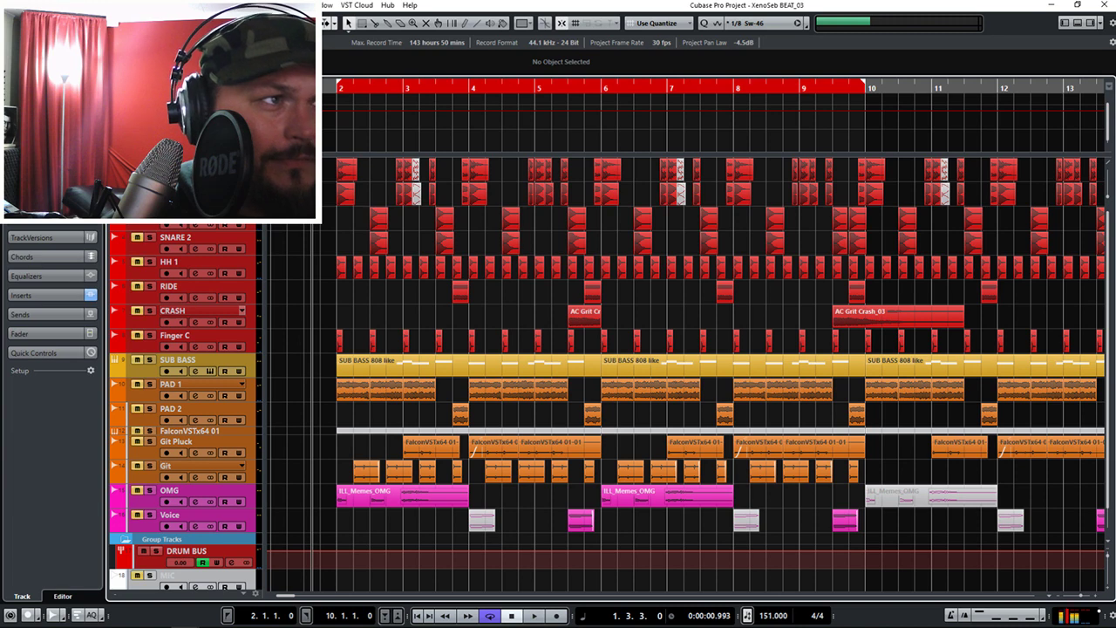
key(space)
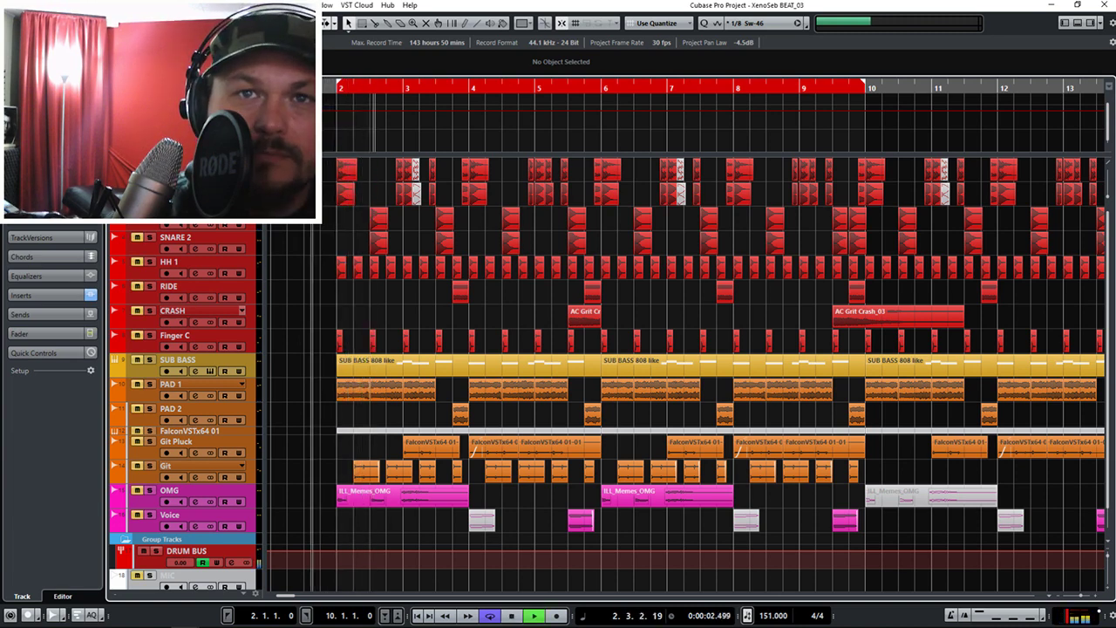
key(space)
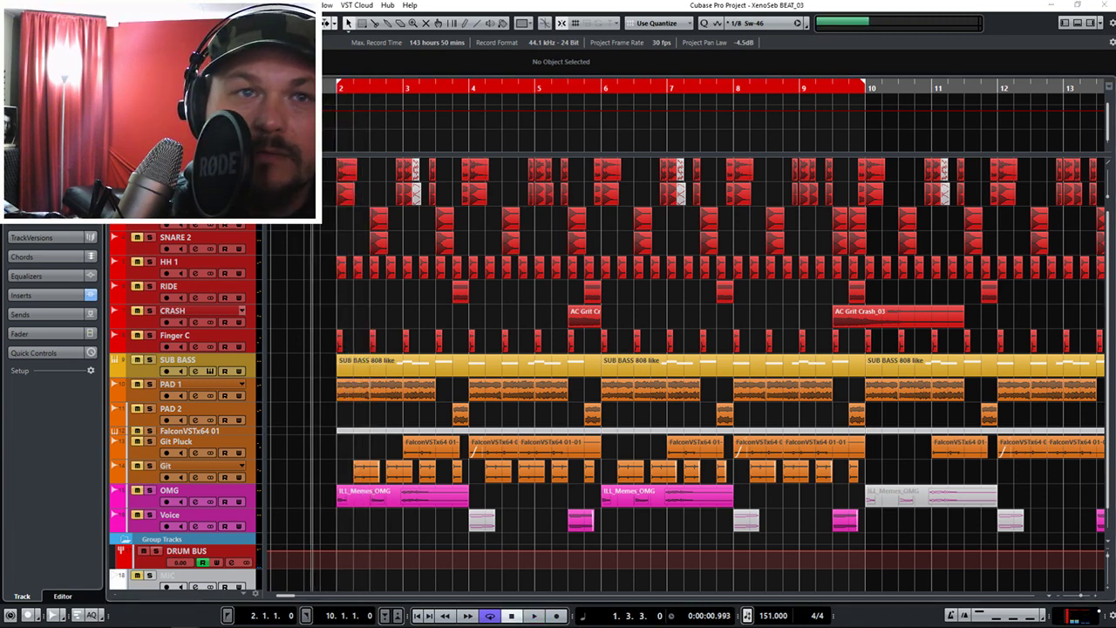
Bypass all inserts in the KICK channel settings and play the kick without its insert processing.
key(e)
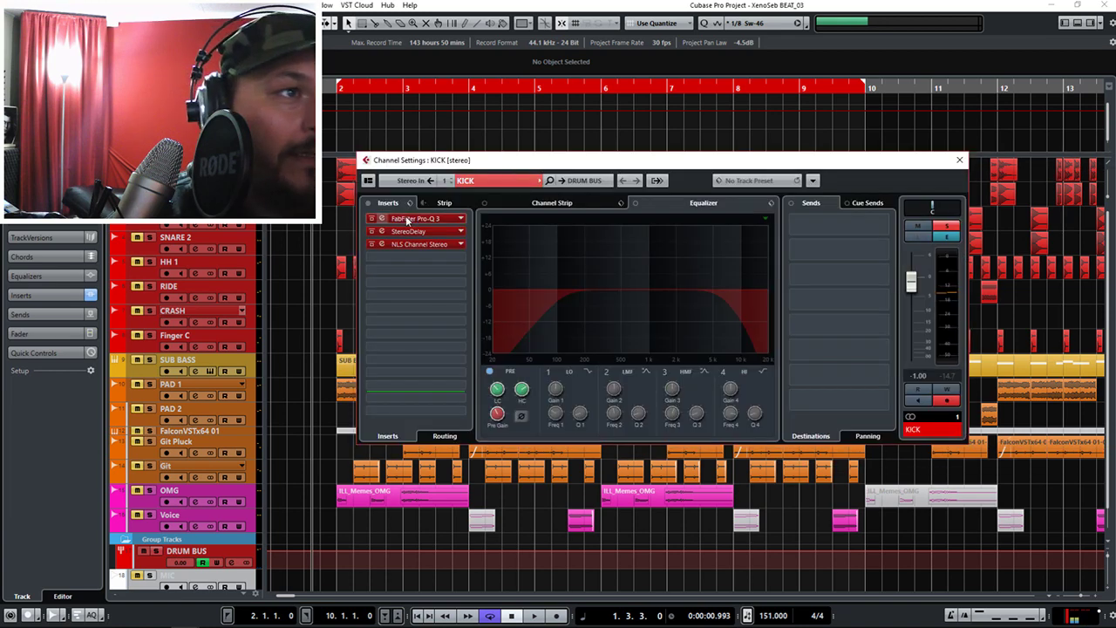
click(367, 203)
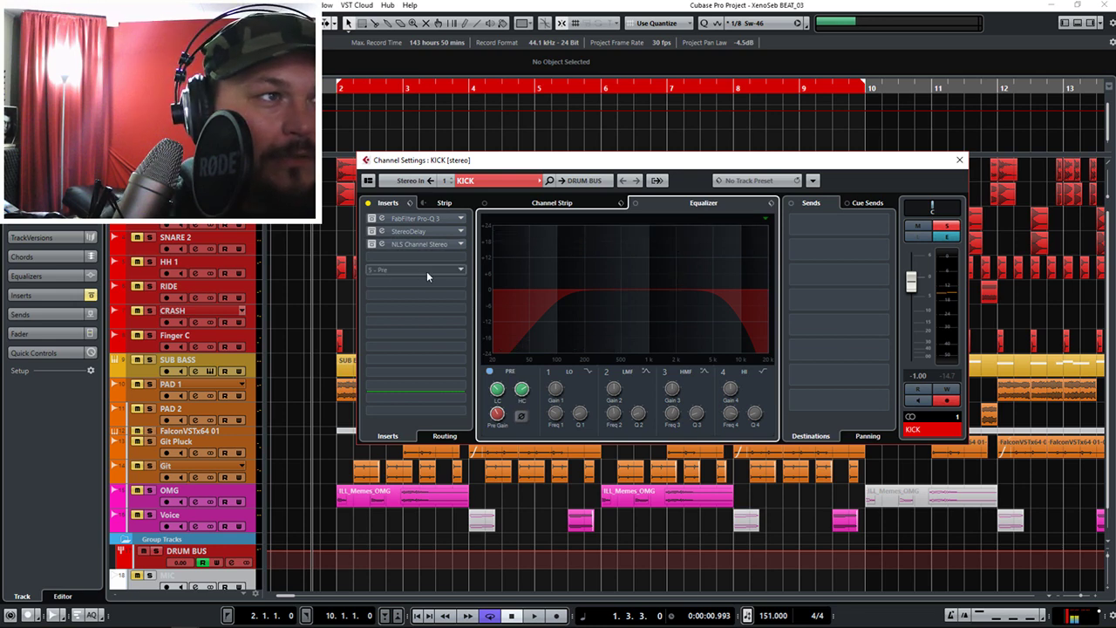
key(Escape)
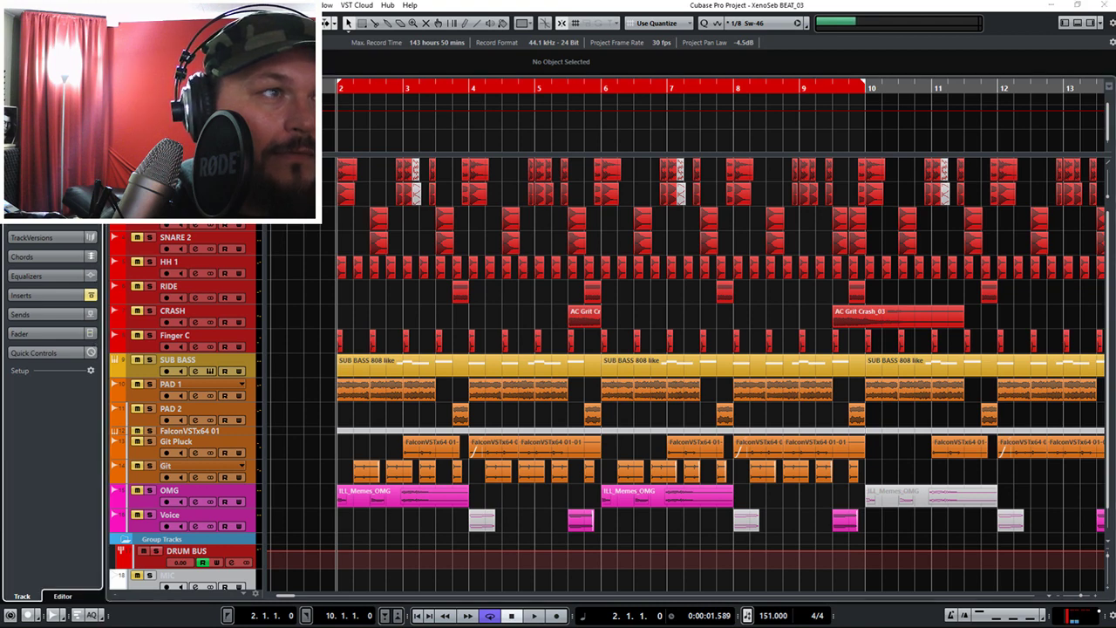
key(e)
key(space)
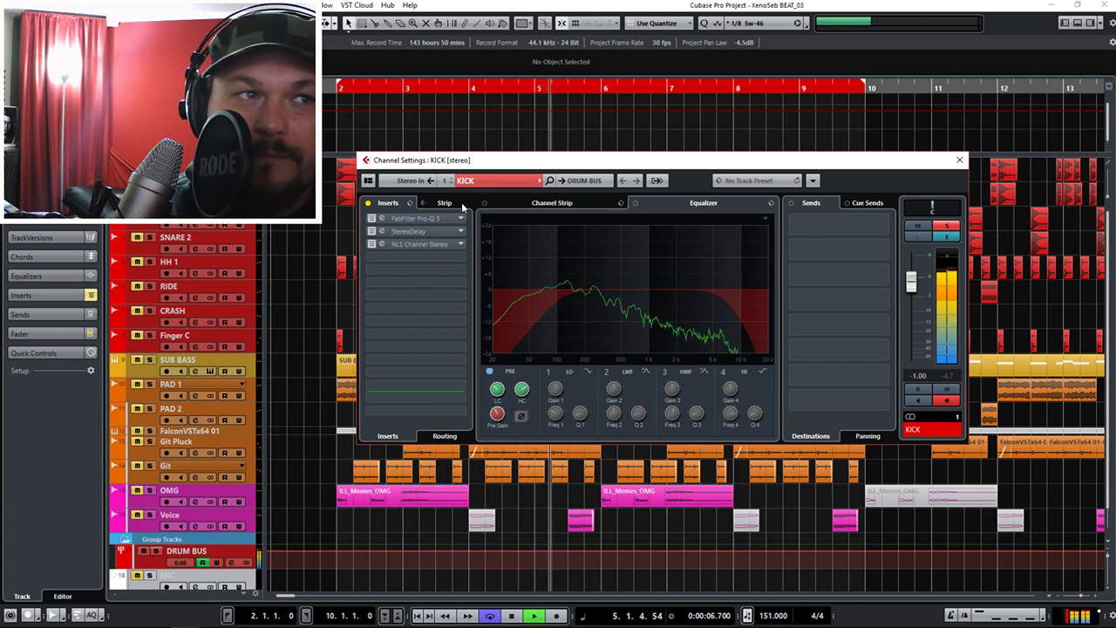
key(space)
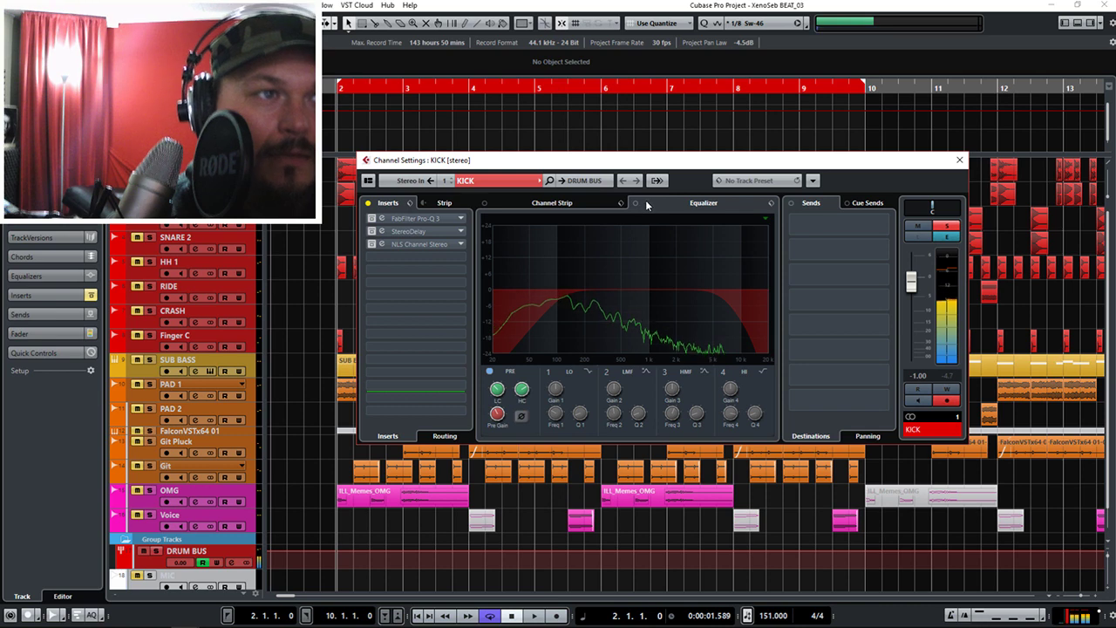
Bypass the KICK channel's built-in equalizer and play the kick again.
click(636, 203)
key(space)
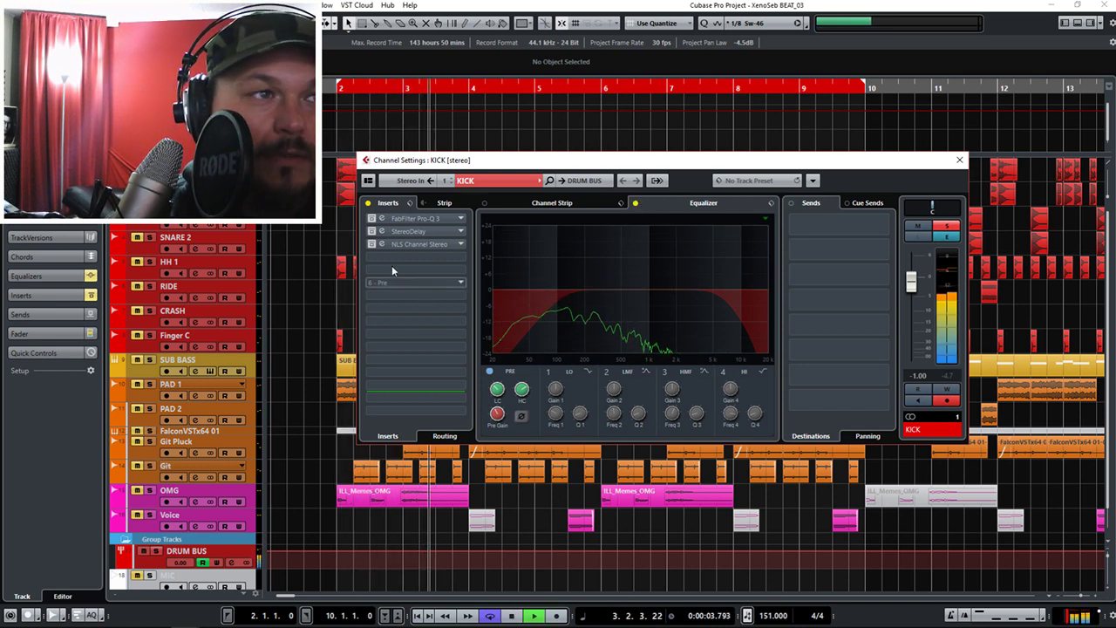
key(space)
Reactivate the KICK channel's FabFilter Pro-Q 3 insert, play the kick through it, and select its low-cut band.
click(410, 218)
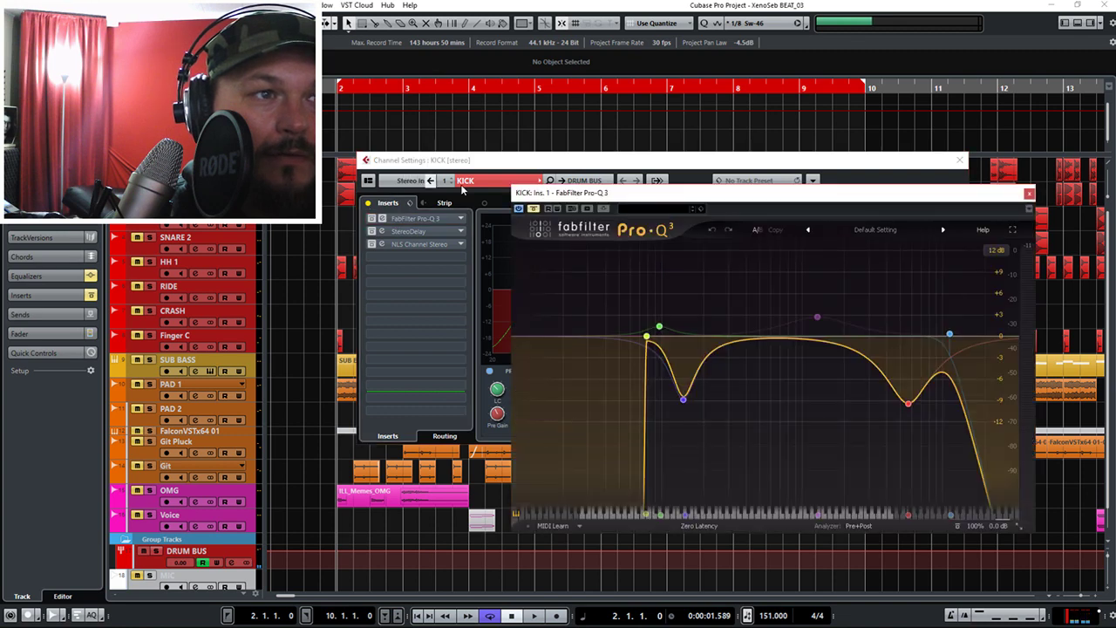
drag(558, 192, 521, 193)
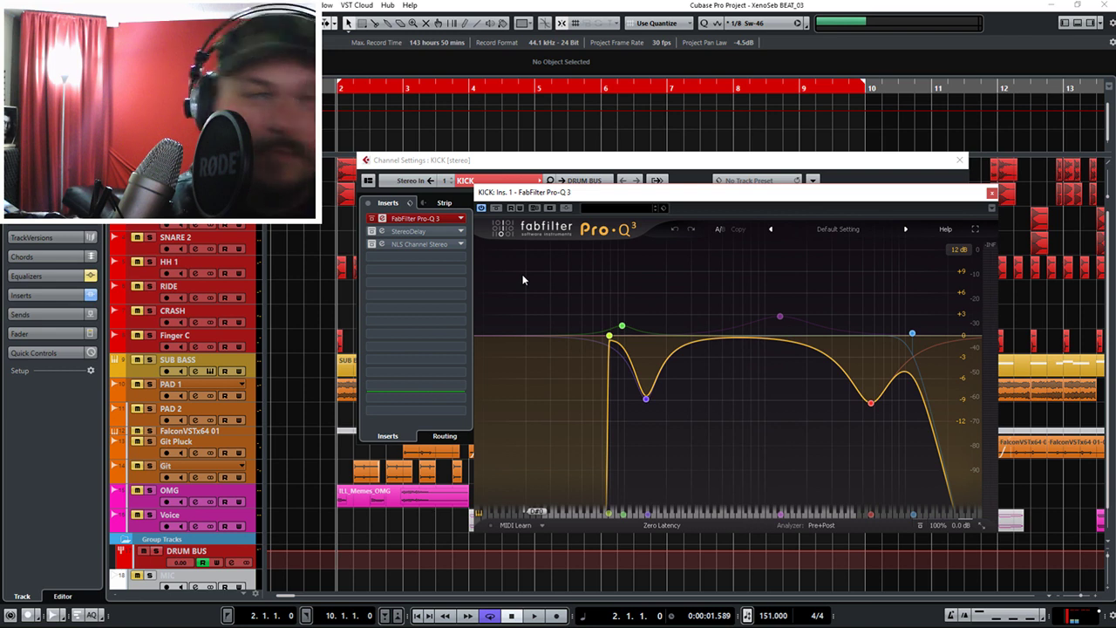
mouse_move(631, 402)
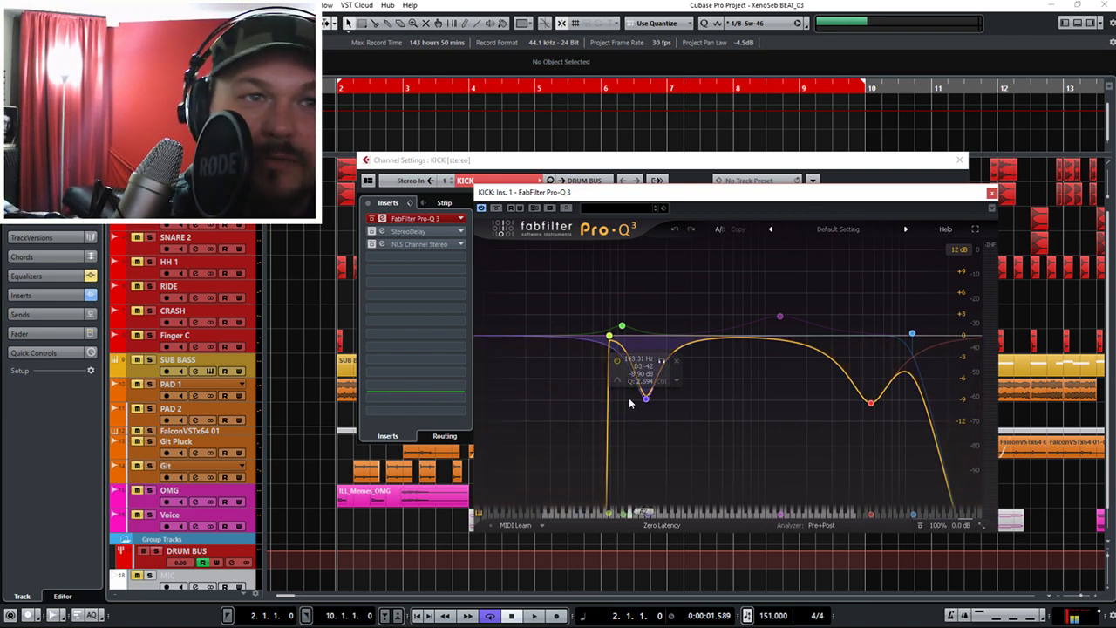
key(space)
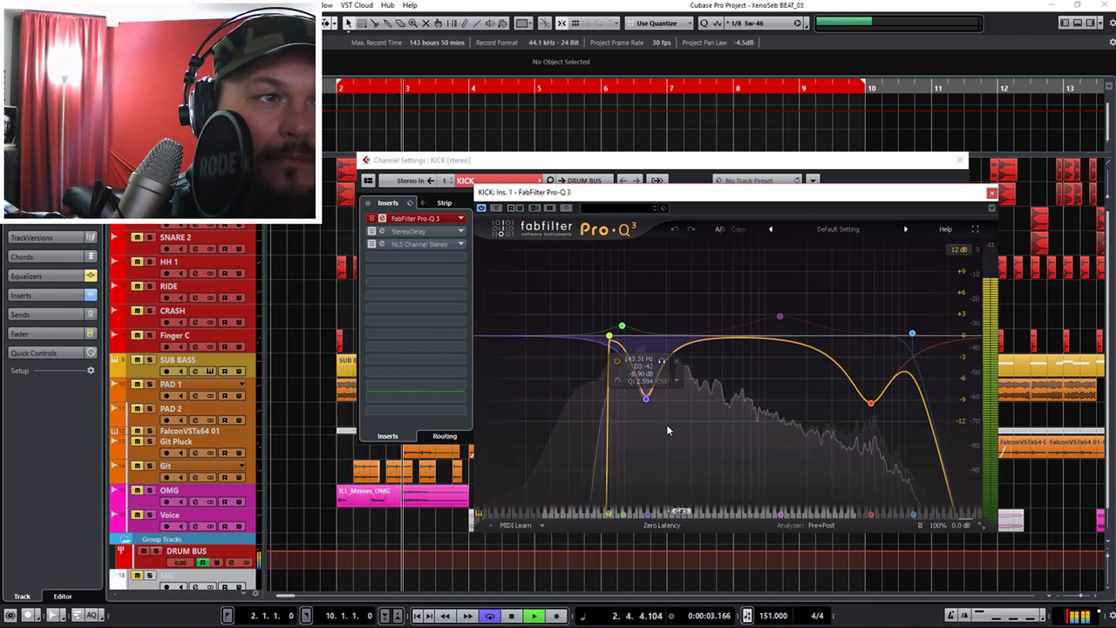
key(space)
click(609, 337)
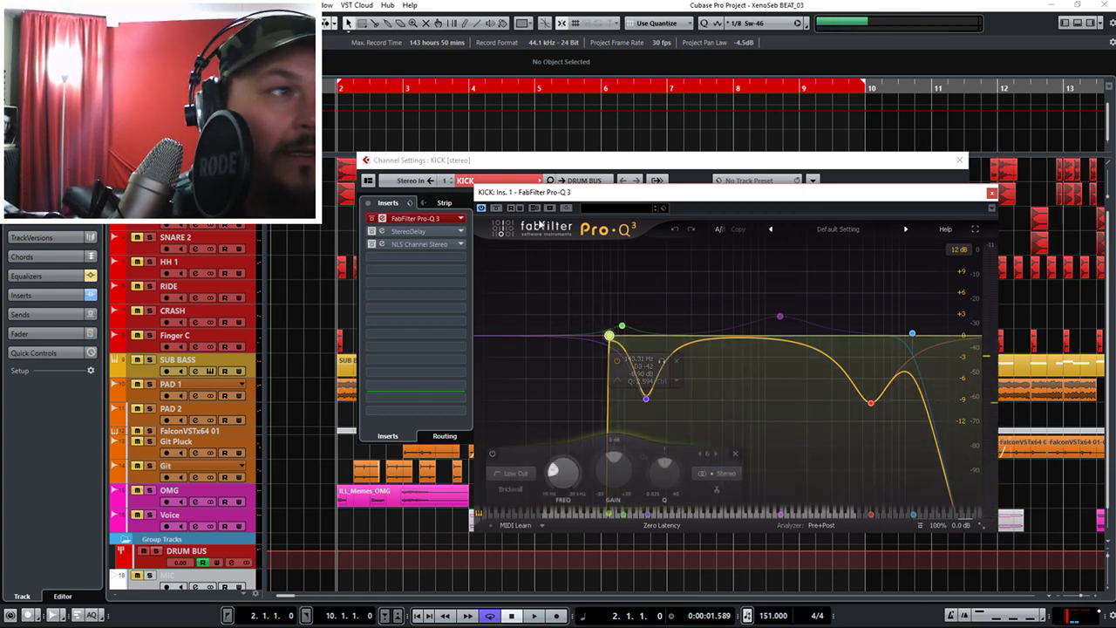
Reactivate the KICK channel's StereoDelay insert, compare the kick with the delay bypassed and active, and close the delay's window.
click(425, 238)
click(423, 236)
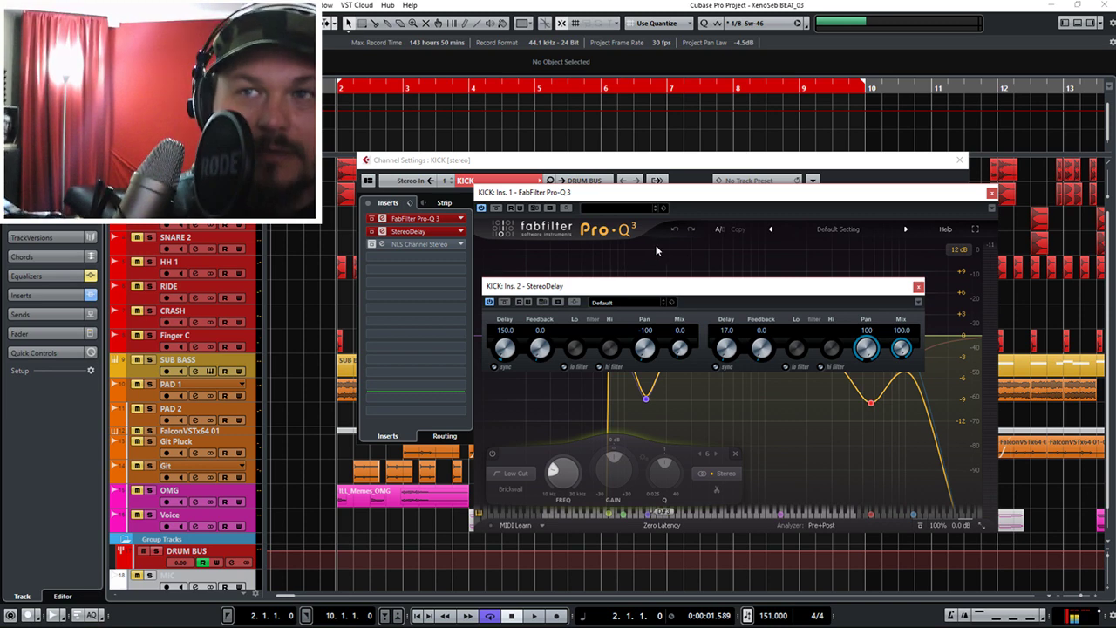
key(space)
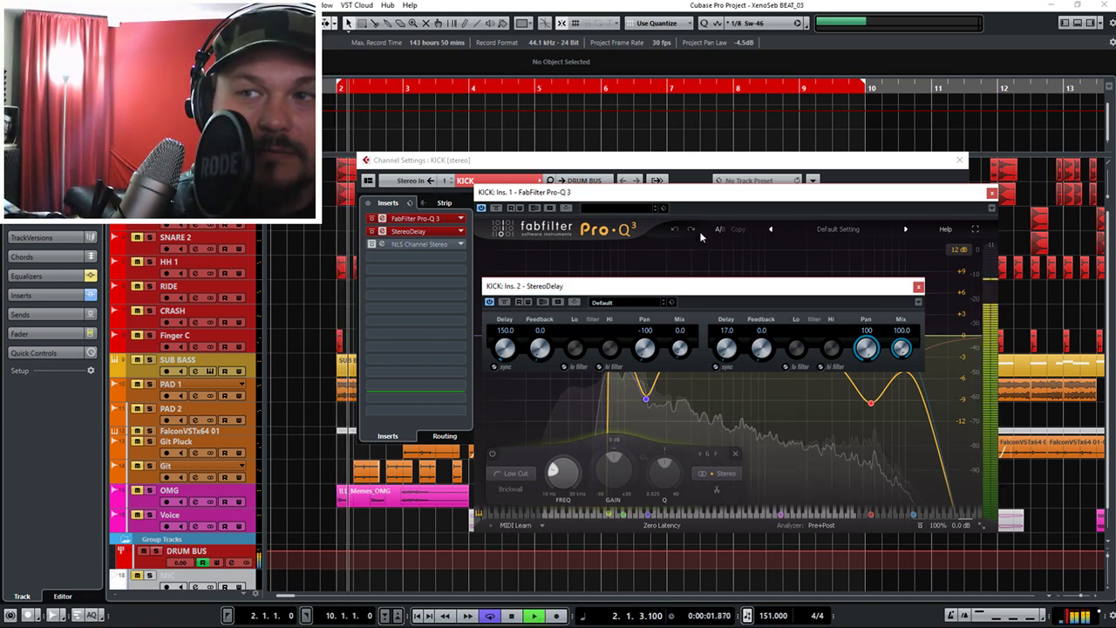
click(504, 302)
click(504, 302)
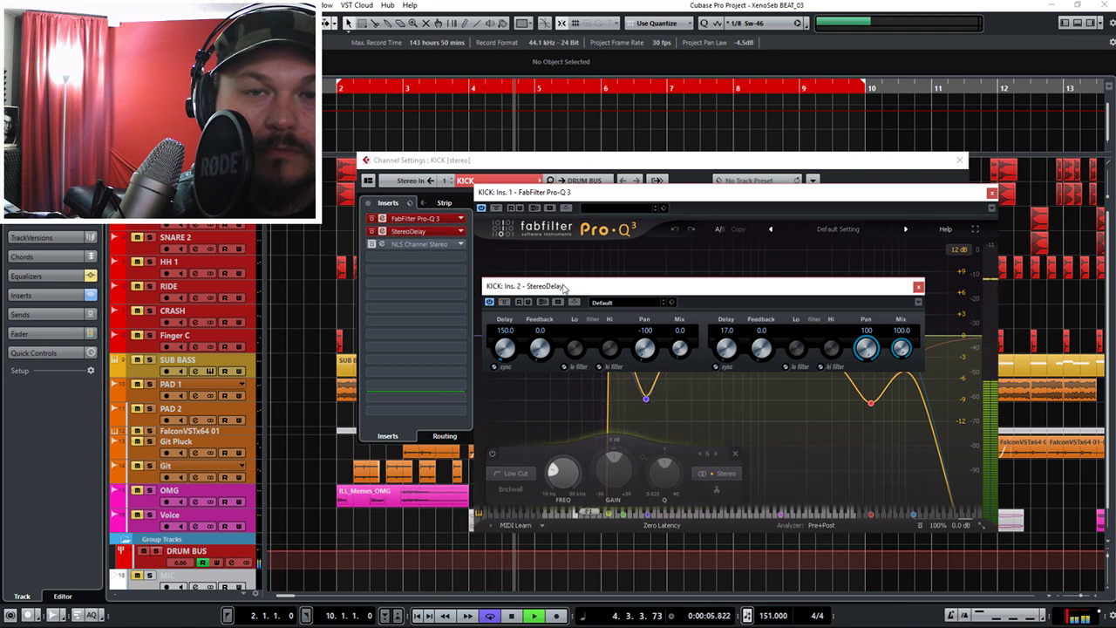
key(space)
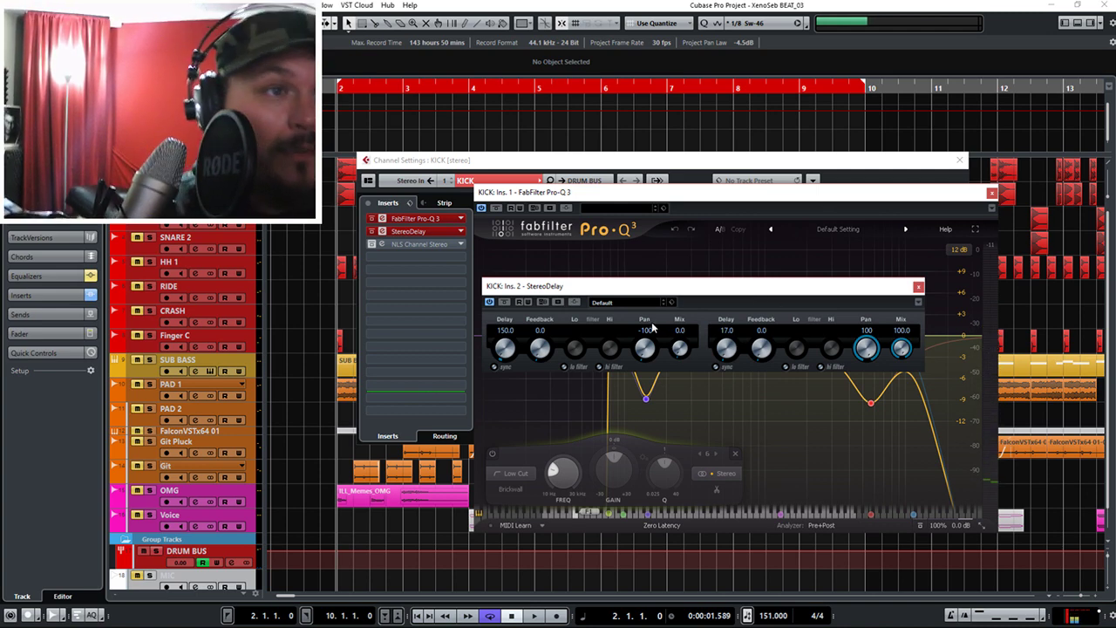
click(918, 287)
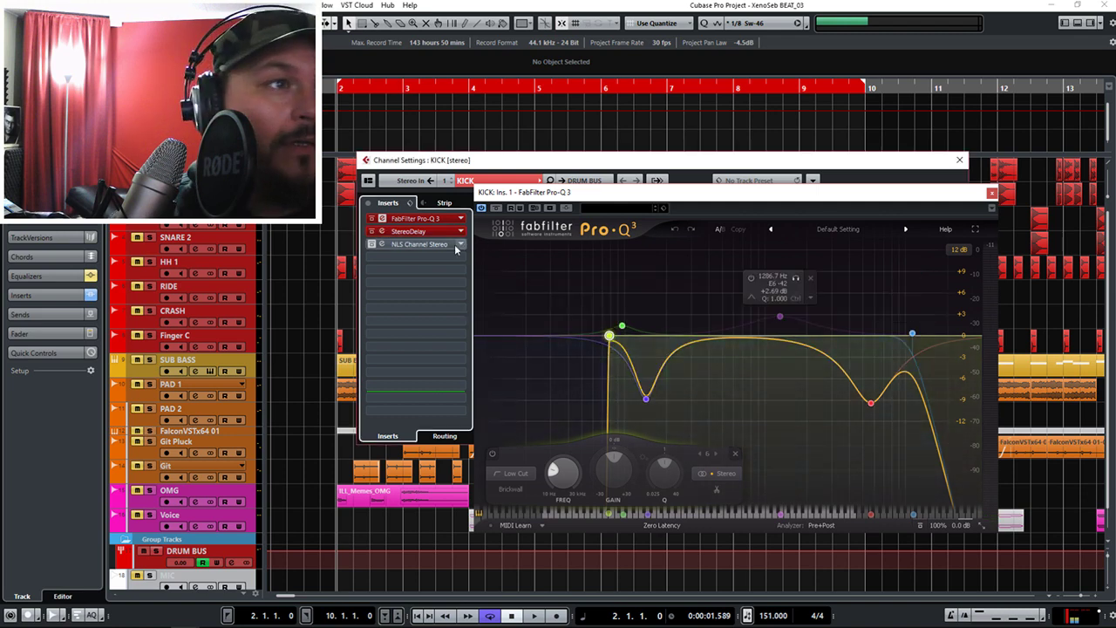
Reactivate the KICK channel's NLS Channel Stereo insert, compare the kick with it bypassed and active, and close the plug-in and channel windows.
click(381, 243)
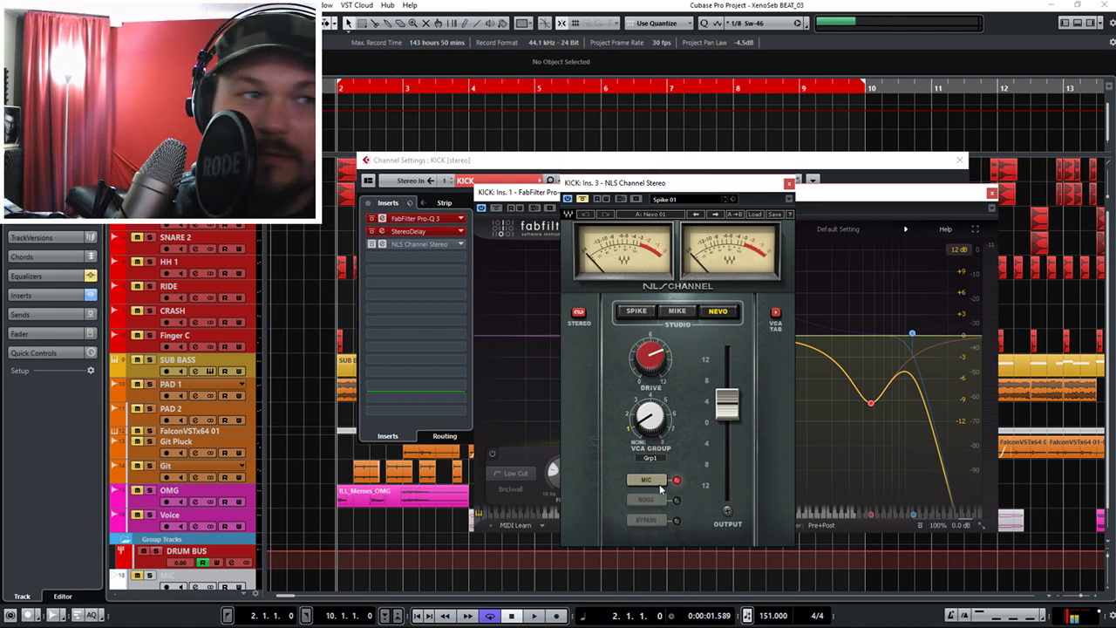
click(584, 199)
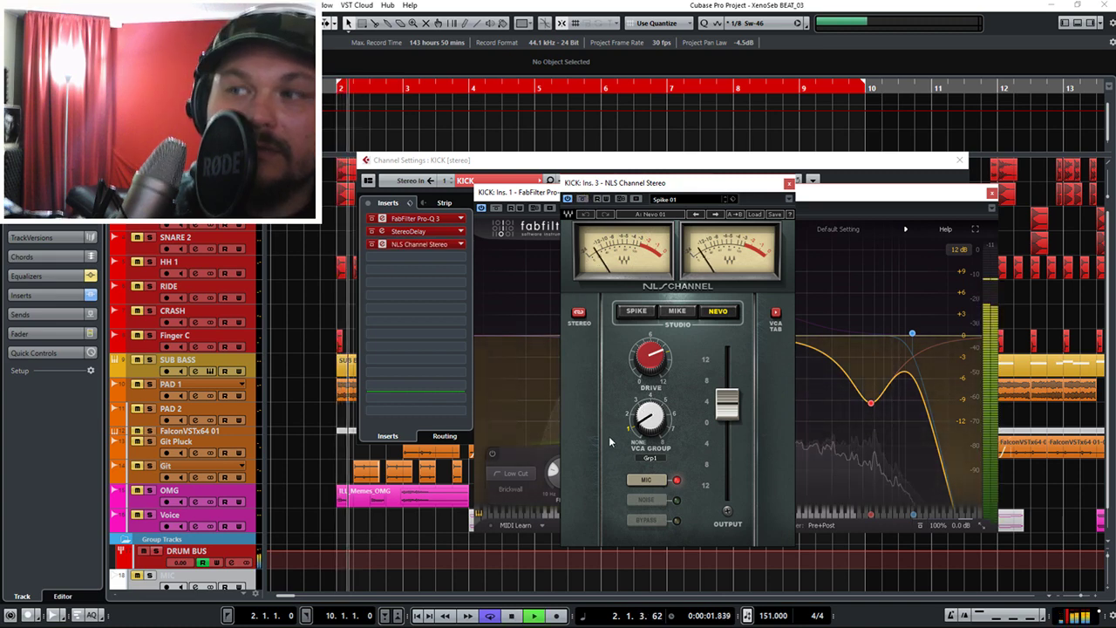
click(583, 199)
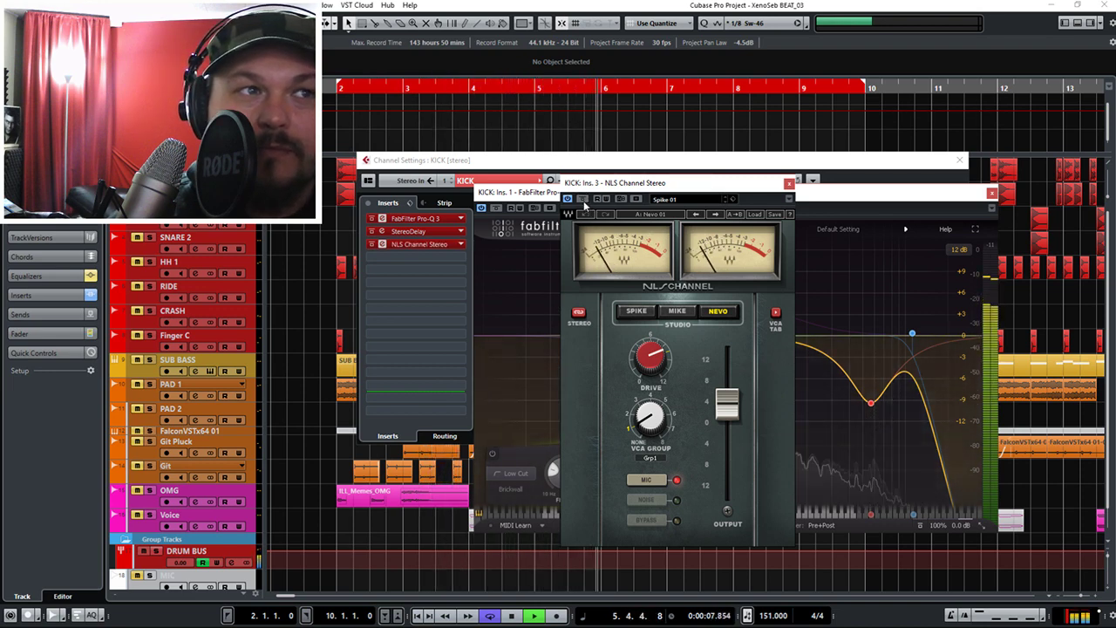
key(space)
click(790, 184)
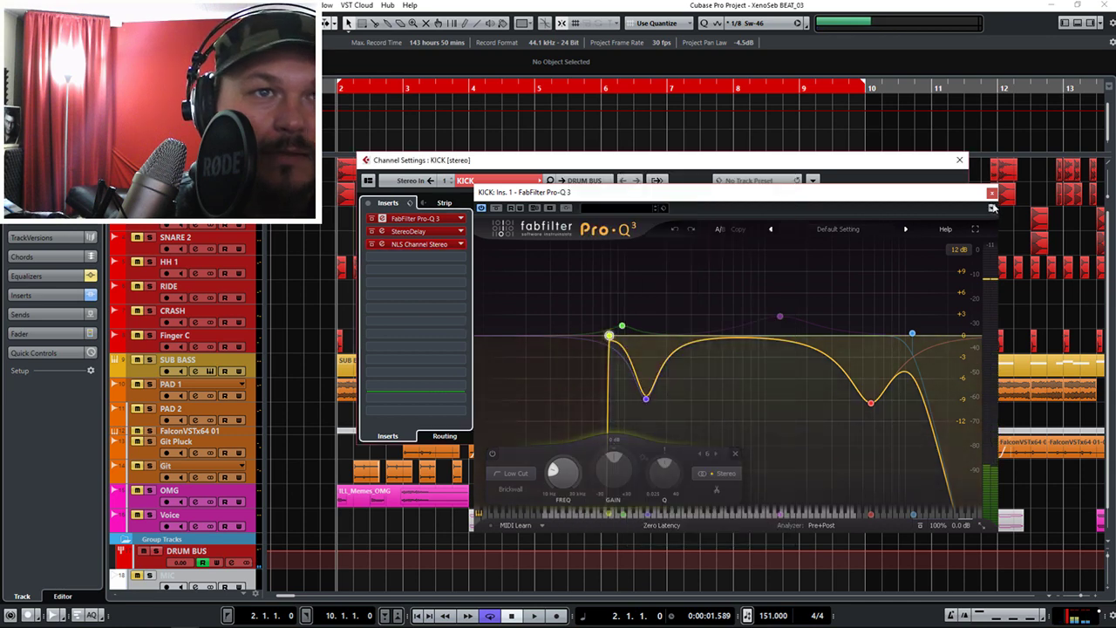
click(991, 191)
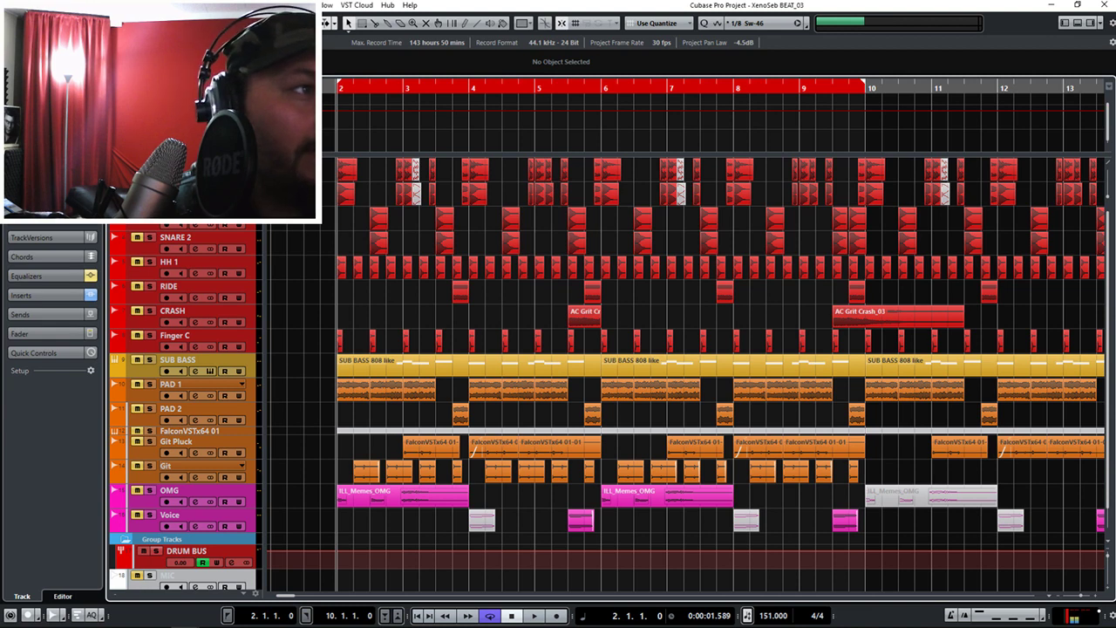
Play the soloed second kick layer from bar 2 and point out its first event in the arrangement.
key(space)
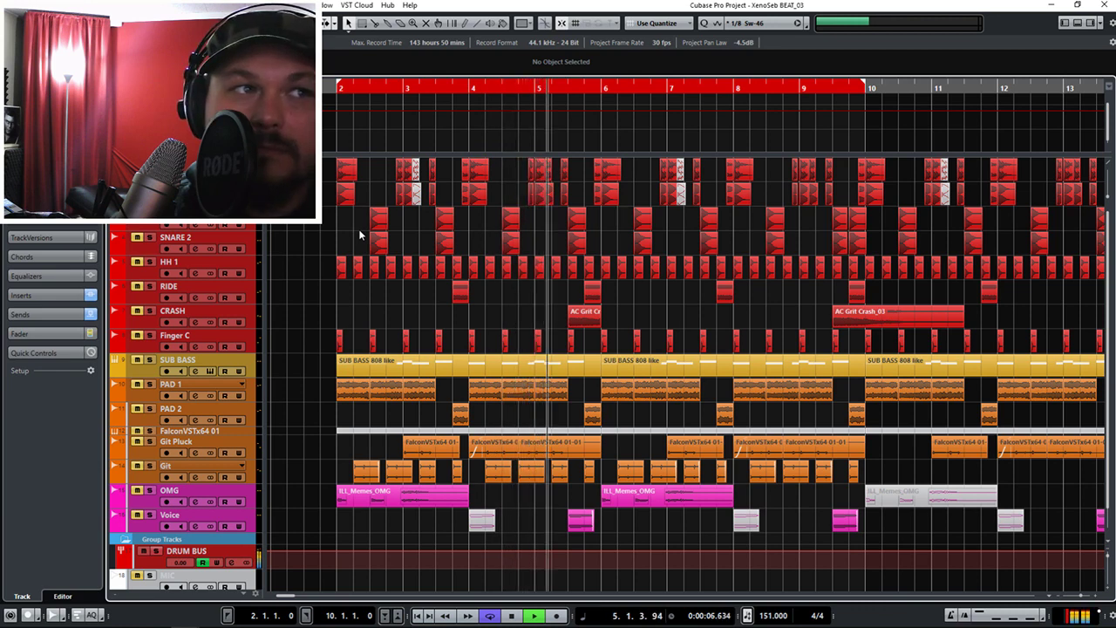
key(space)
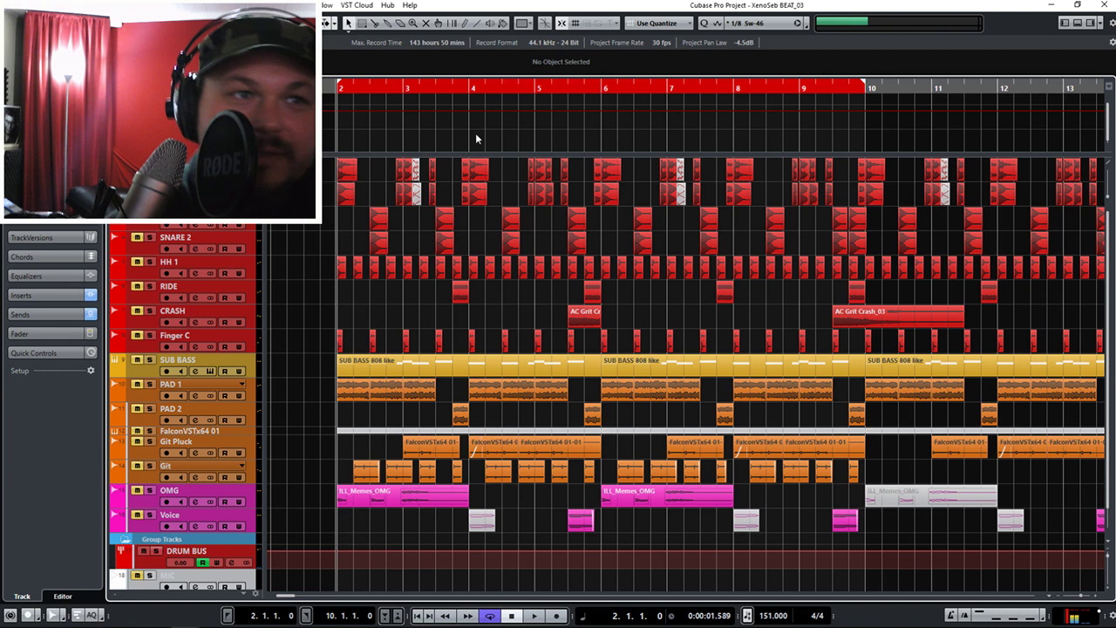
click(346, 194)
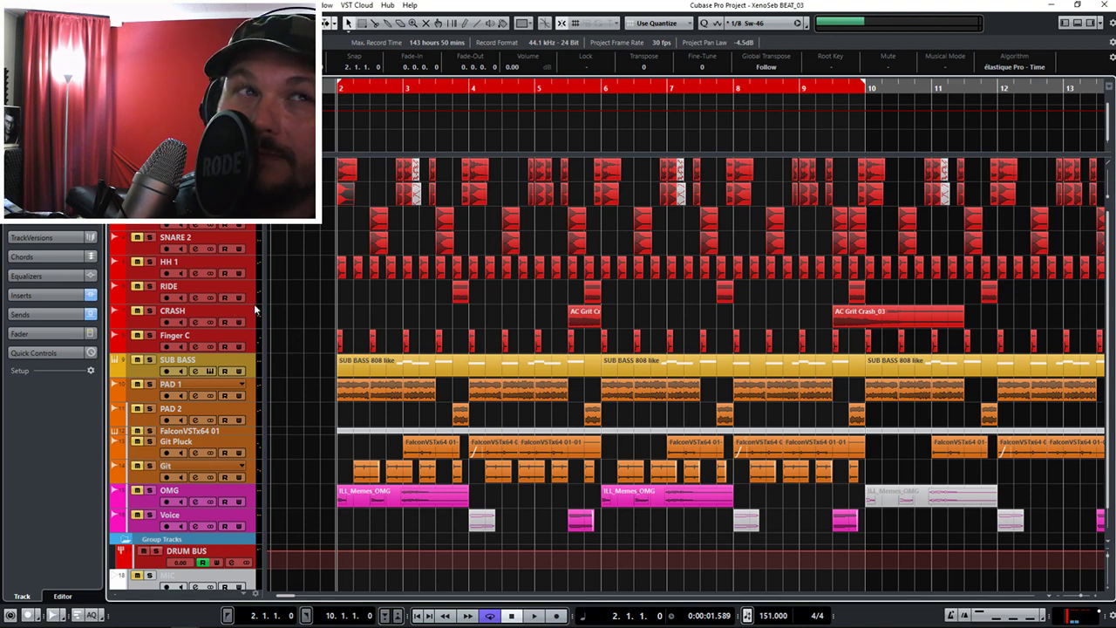
click(298, 232)
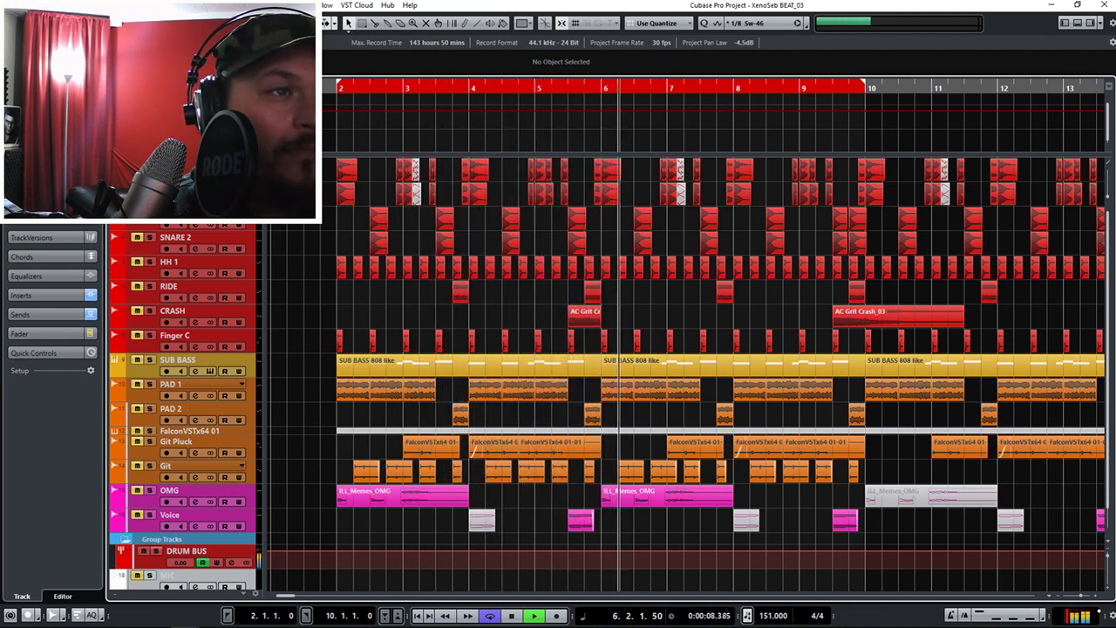
key(space)
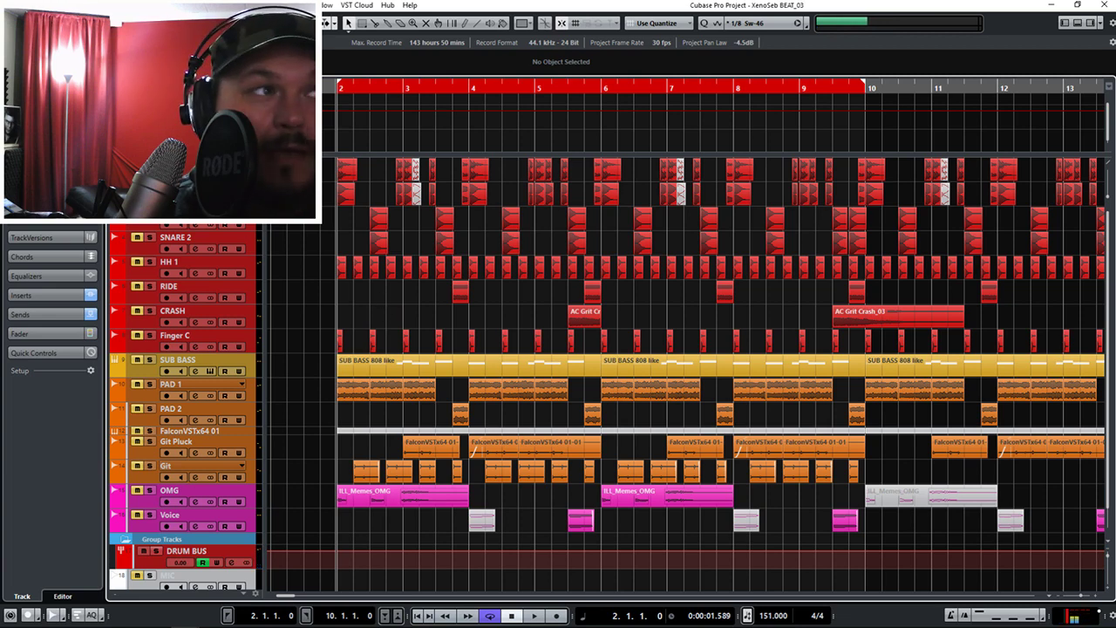
Switch the solo from the second kick layer to the first snare track above SNARE 2 and play it.
key(space)
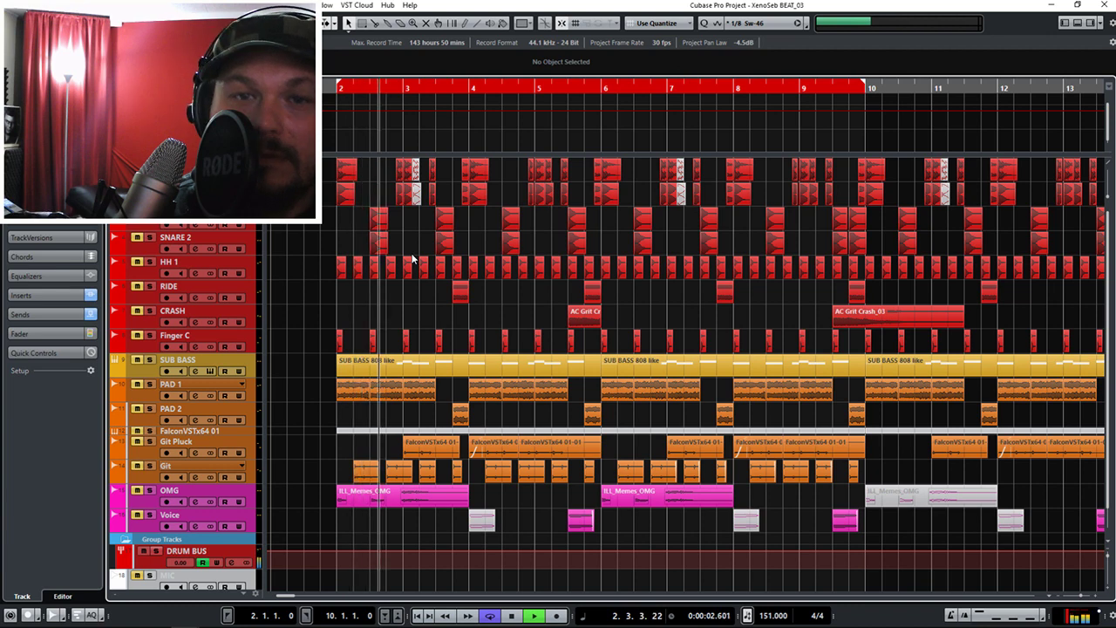
key(space)
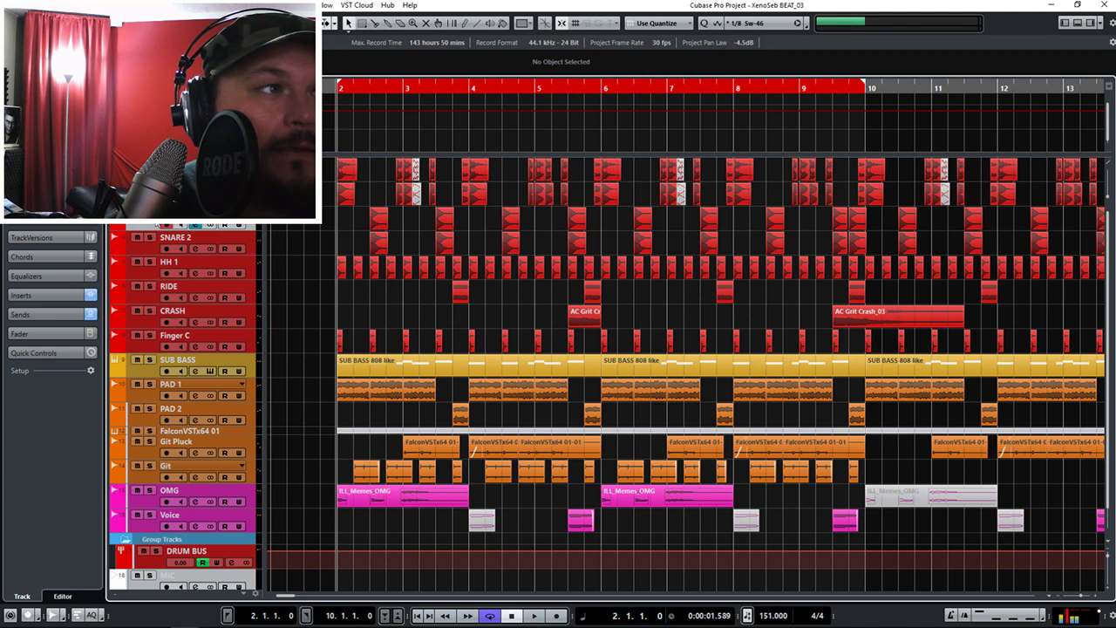
key(space)
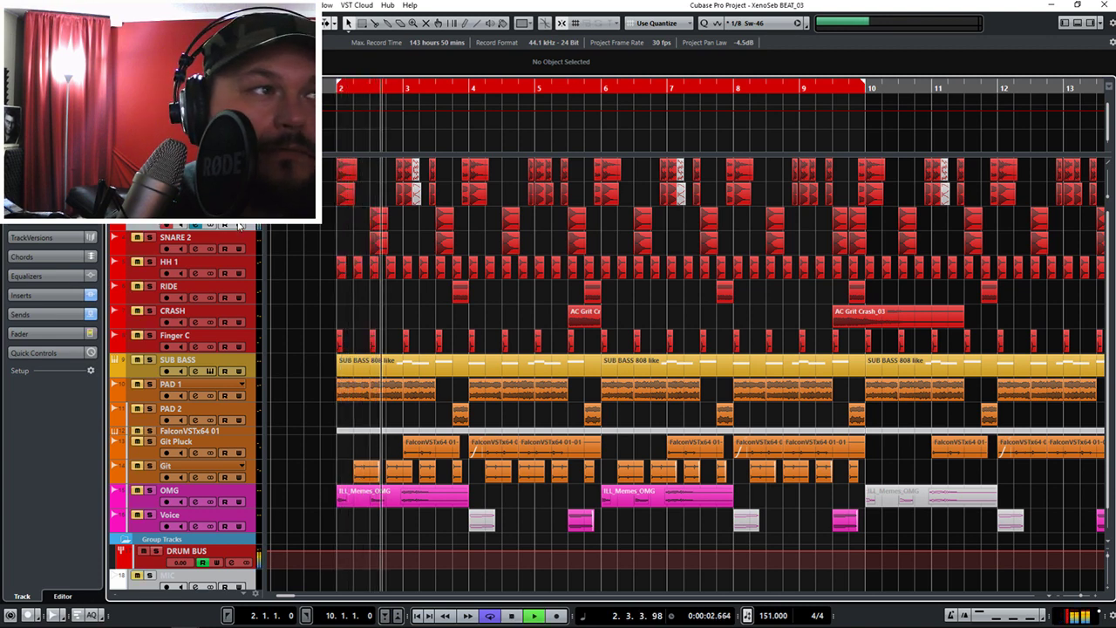
key(space)
Solo the SNARE 2 track, display its insert slots, and play the track from bar 2.
click(178, 241)
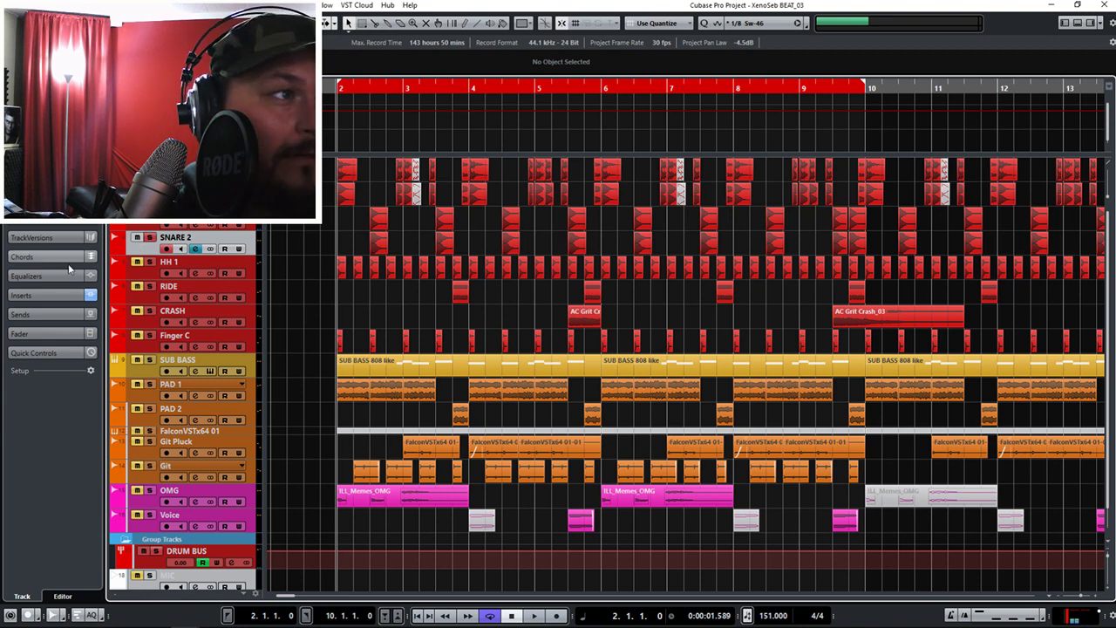
click(53, 295)
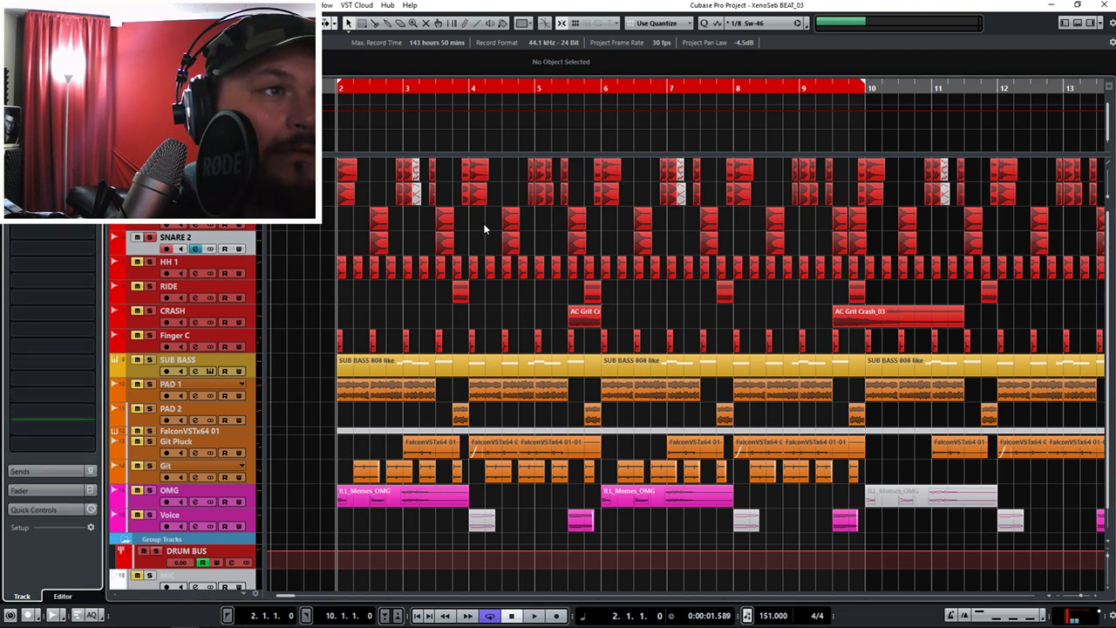
drag(644, 212, 1115, 211)
key(space)
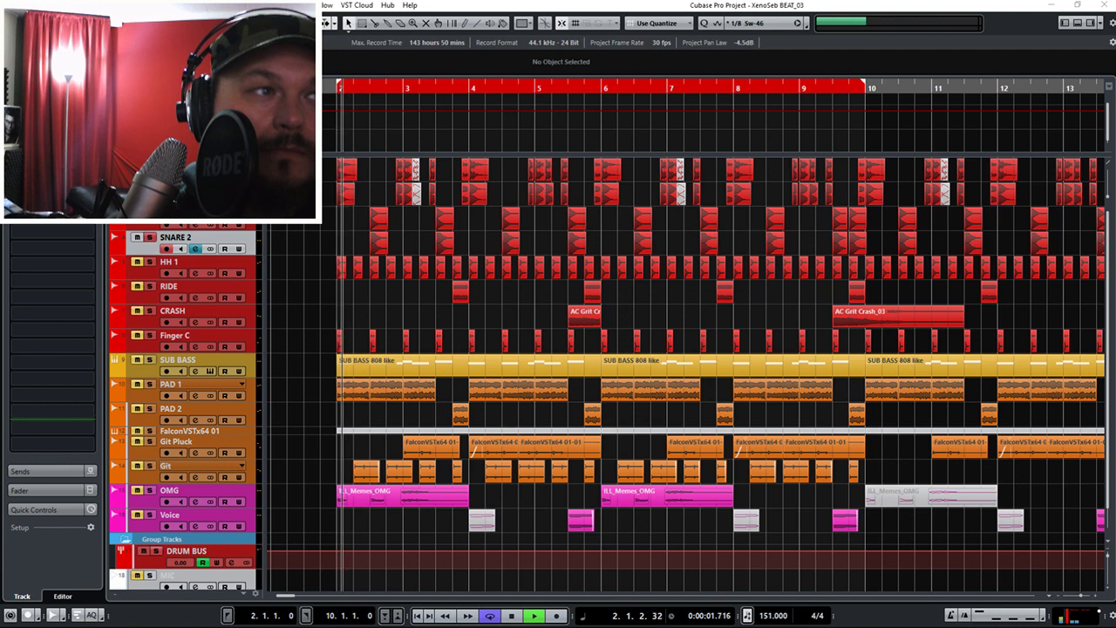
key(space)
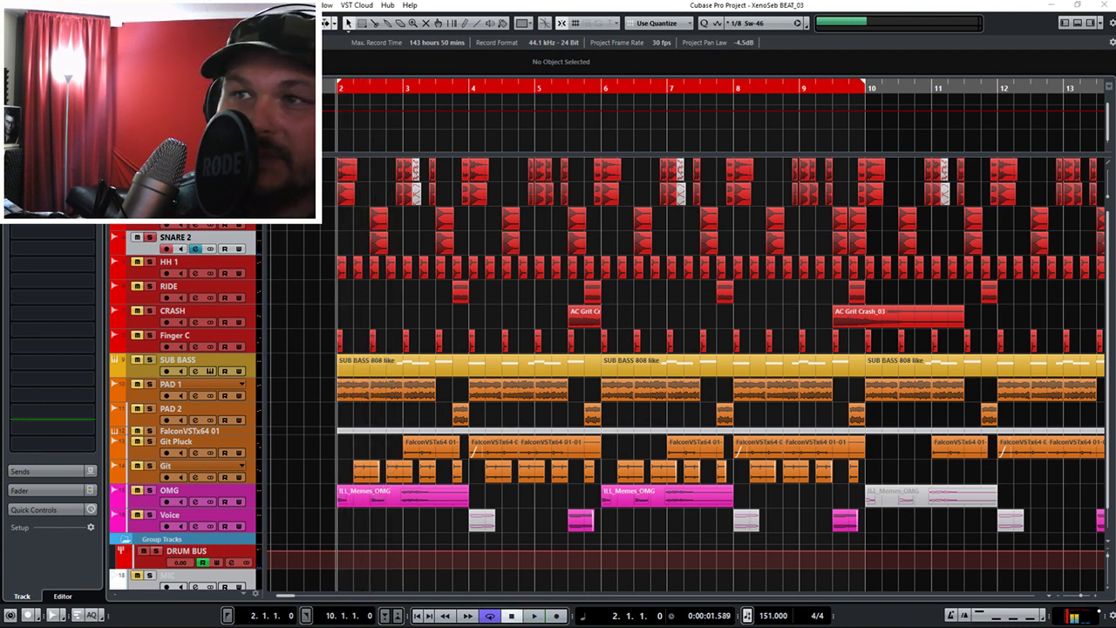
key(space)
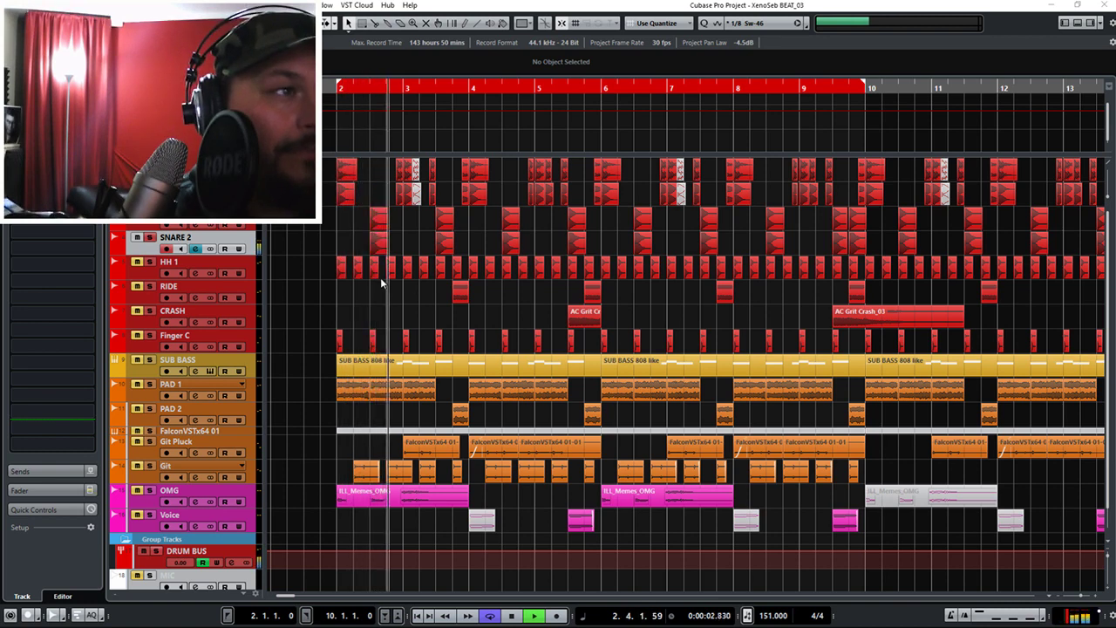
key(space)
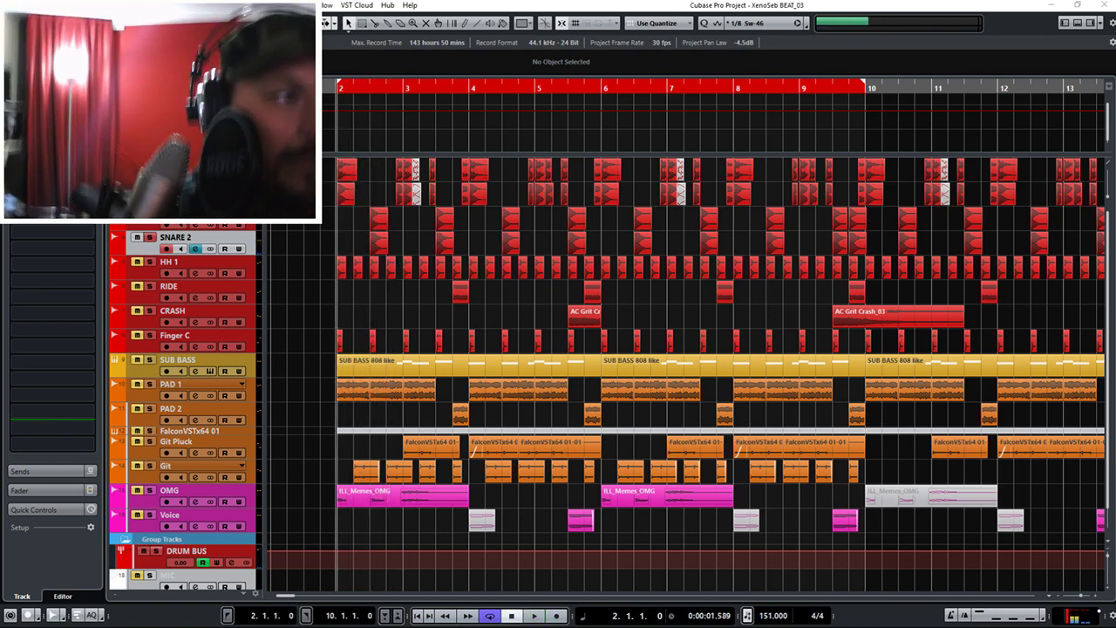
Compare the first snare track with SNARE 2 by playing each one soloed.
key(Up)
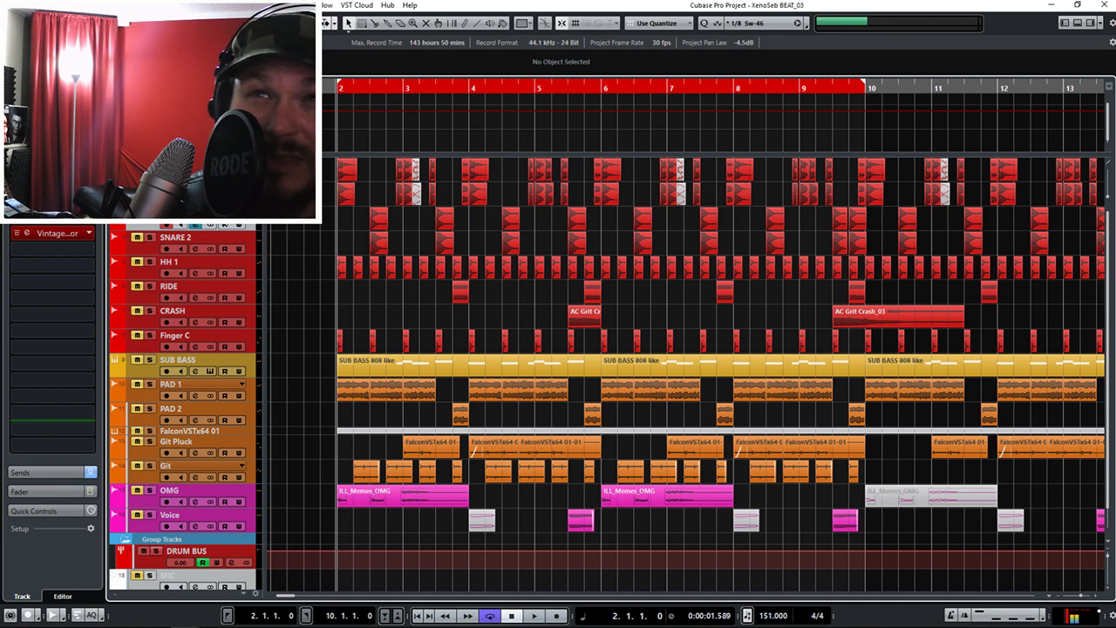
key(space)
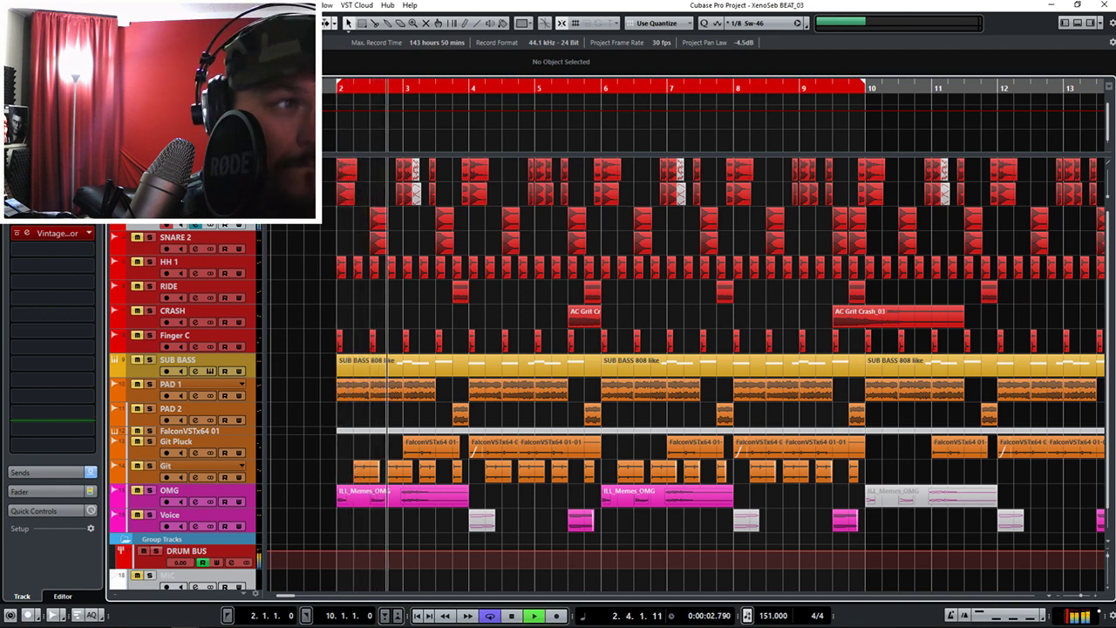
key(space)
click(161, 242)
key(space)
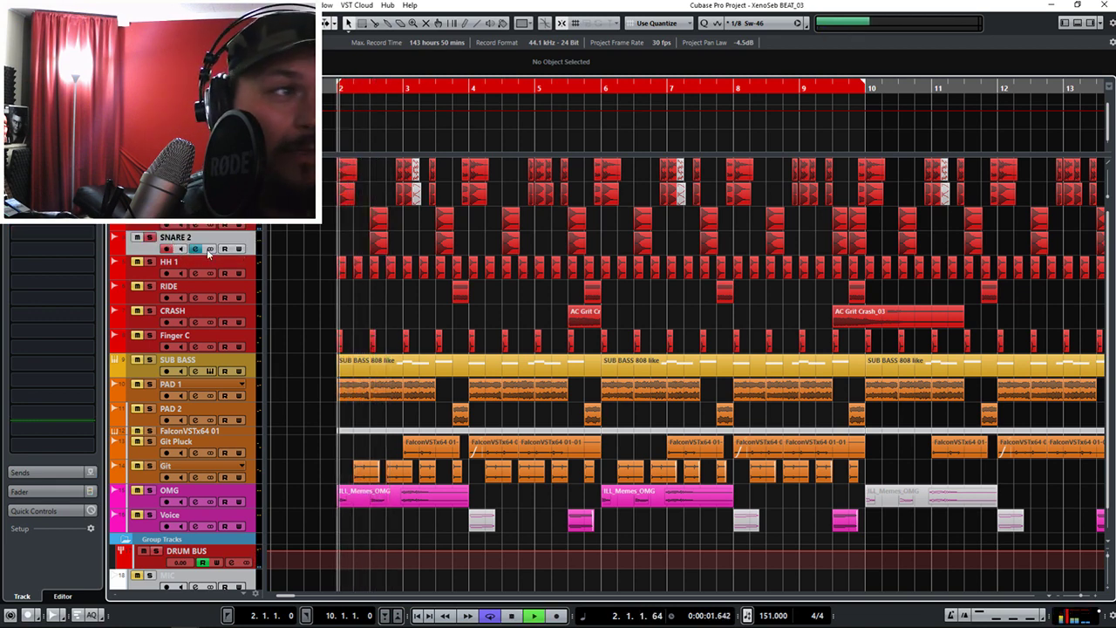
key(space)
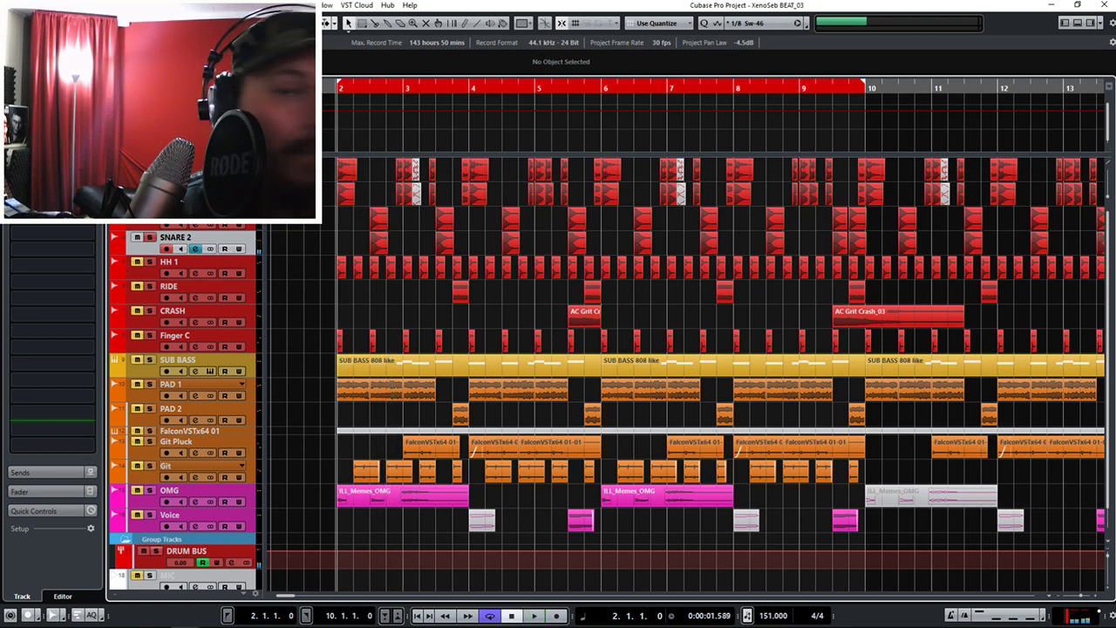
Open SNARE 2's EW Spaces II insert, show its display page with the parking garage reverb, and play the snare through it.
drag(546, 247, 531, 199)
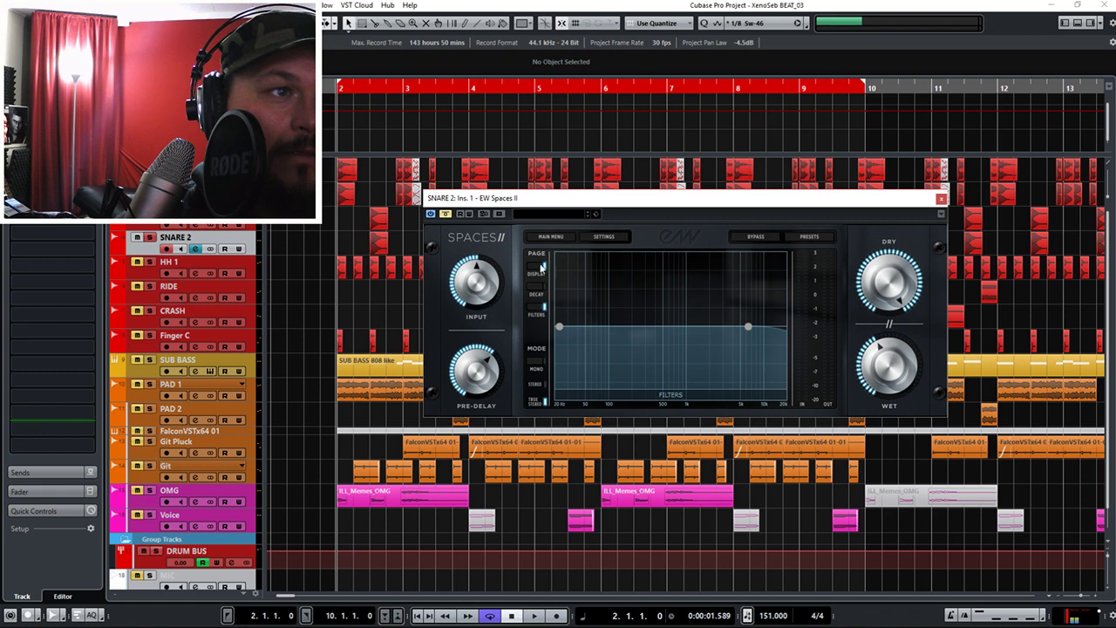
click(540, 271)
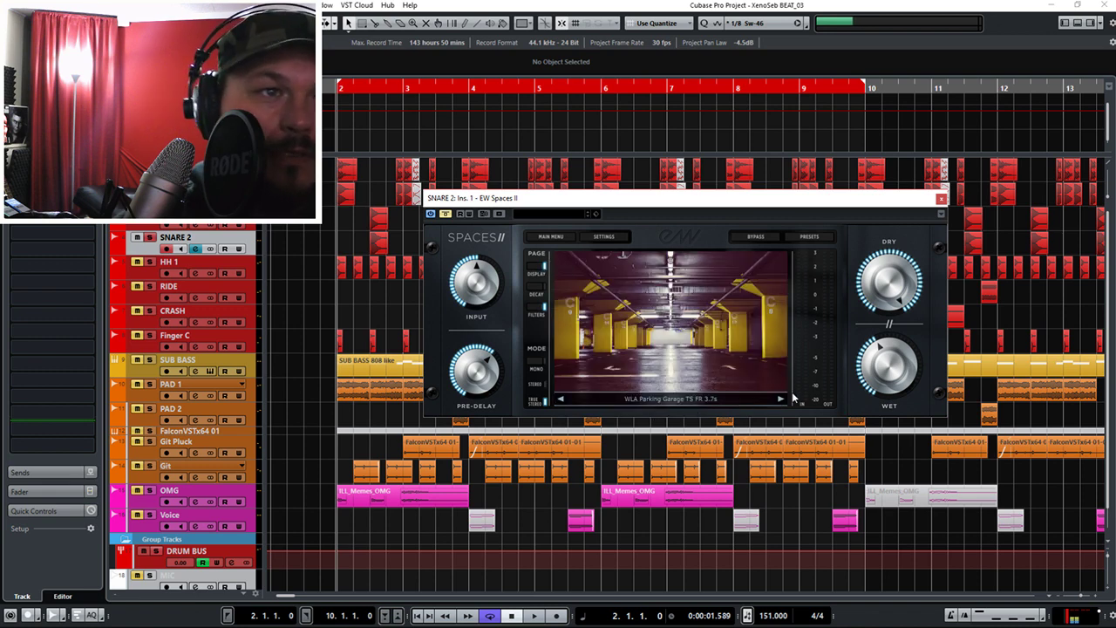
mouse_move(494, 394)
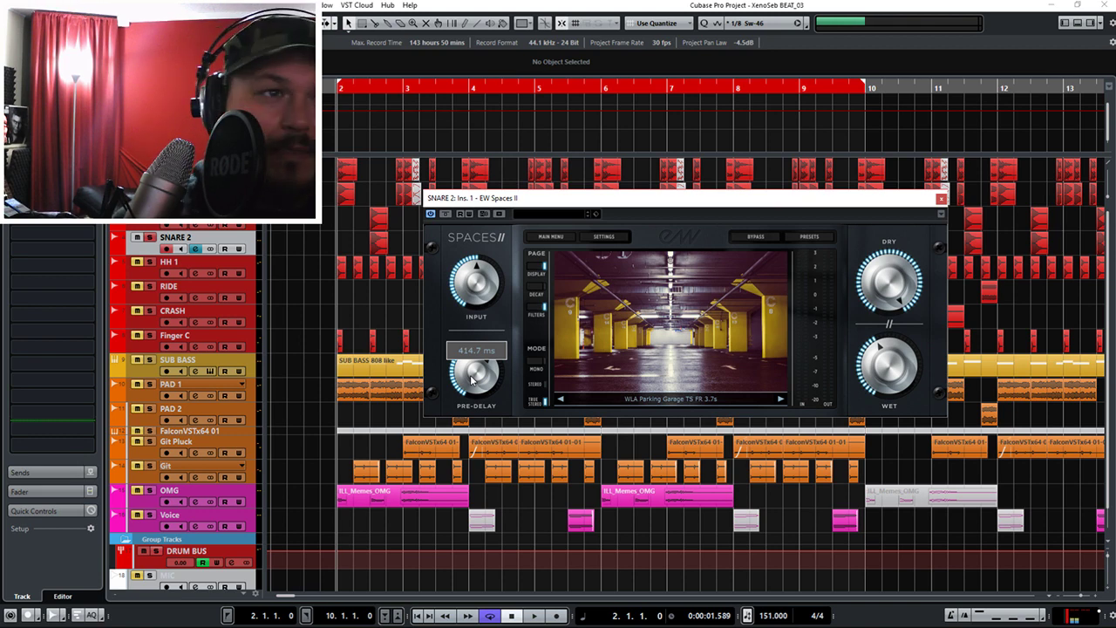
key(space)
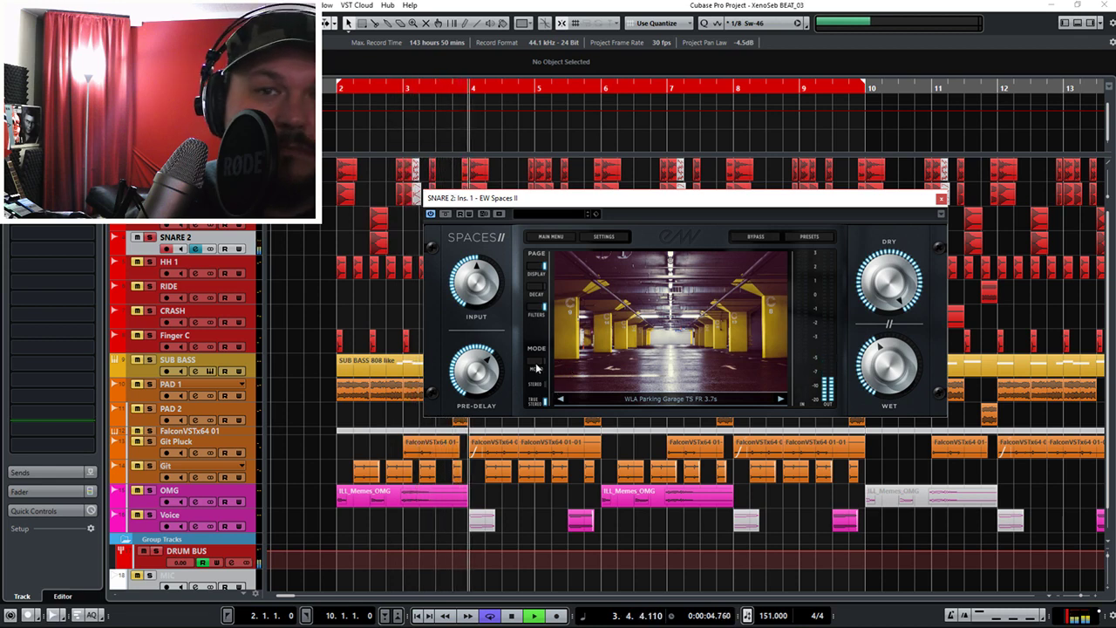
key(space)
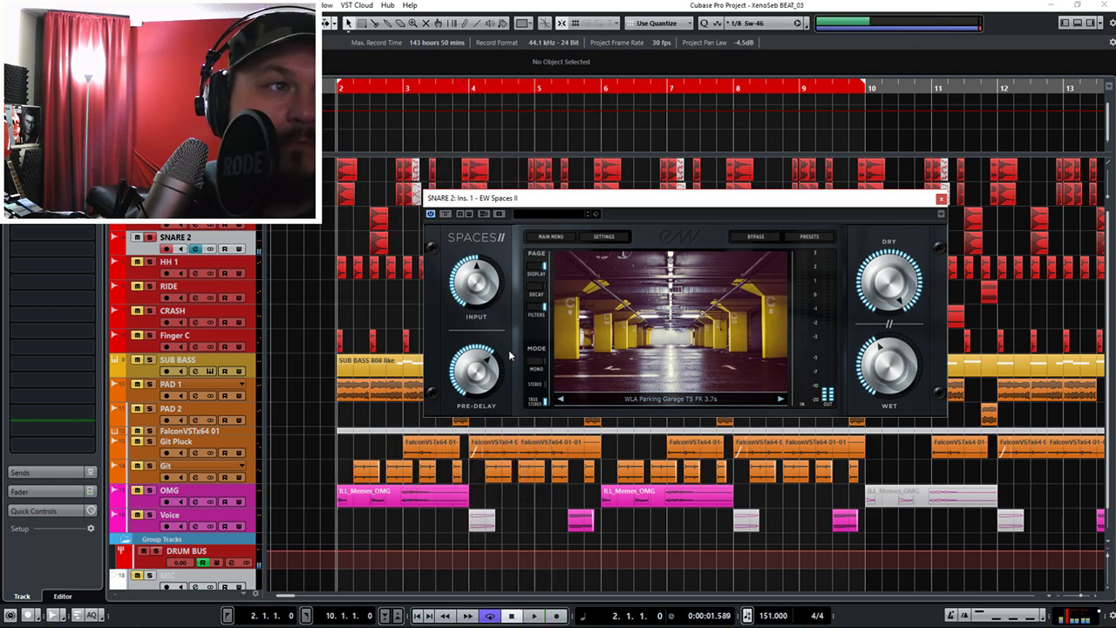
Compare SNARE 2's EW Spaces II reverb with the pre-delay at minimum and with it set to about 430 ms.
mouse_move(471, 374)
drag(472, 373, 471, 410)
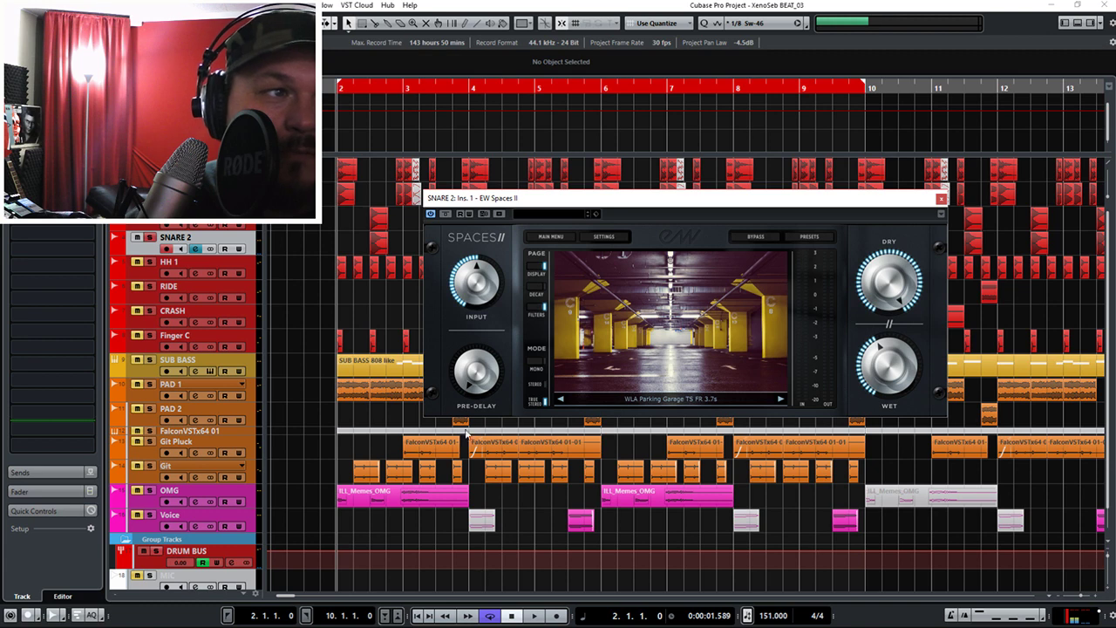
key(space)
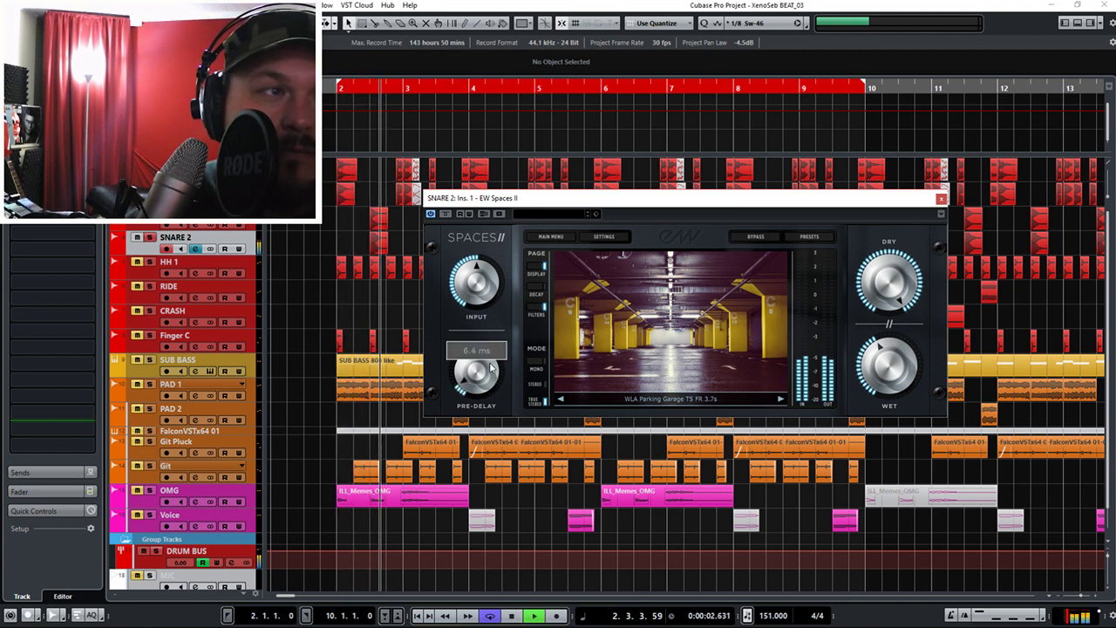
drag(457, 412, 495, 337)
key(space)
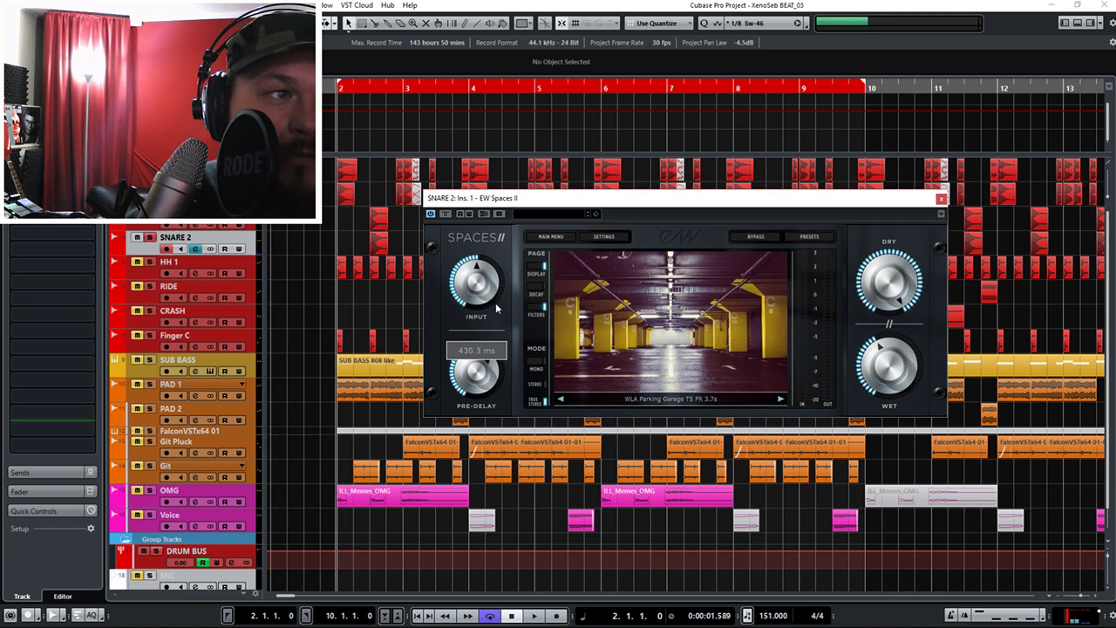
key(space)
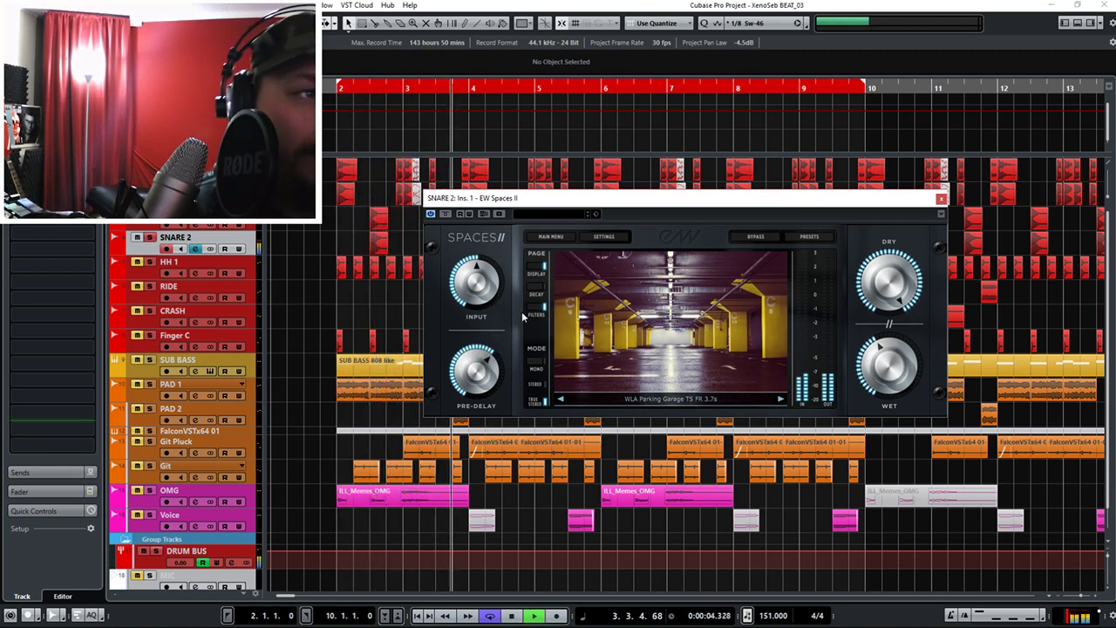
key(space)
Review the decay and filter pages of SNARE 2's EW Spaces II reverb and close the plug-in.
click(534, 291)
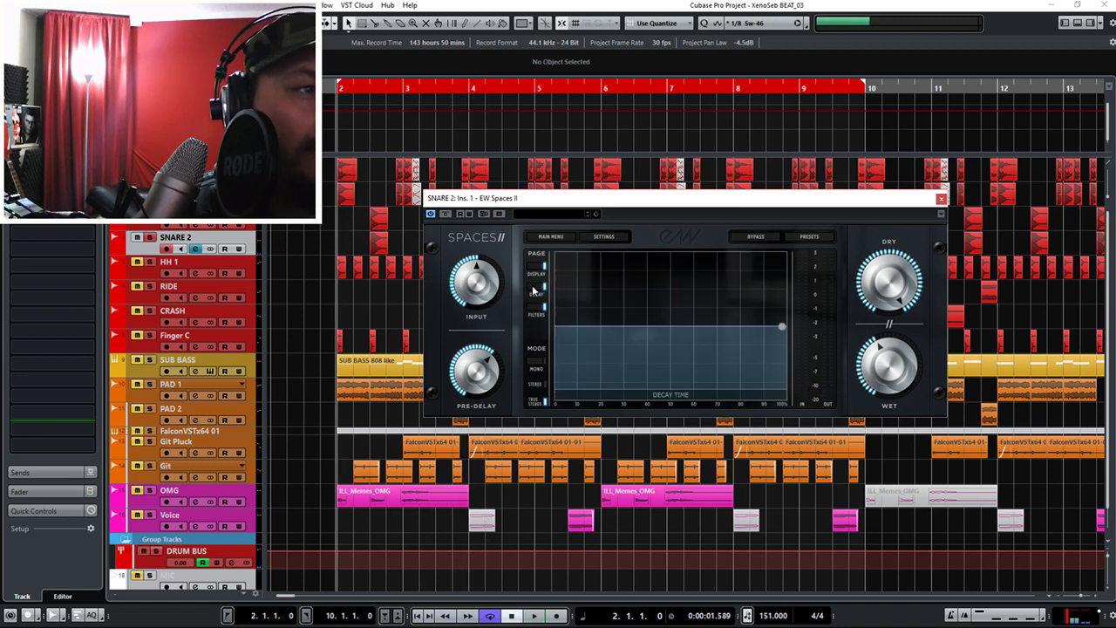
click(536, 311)
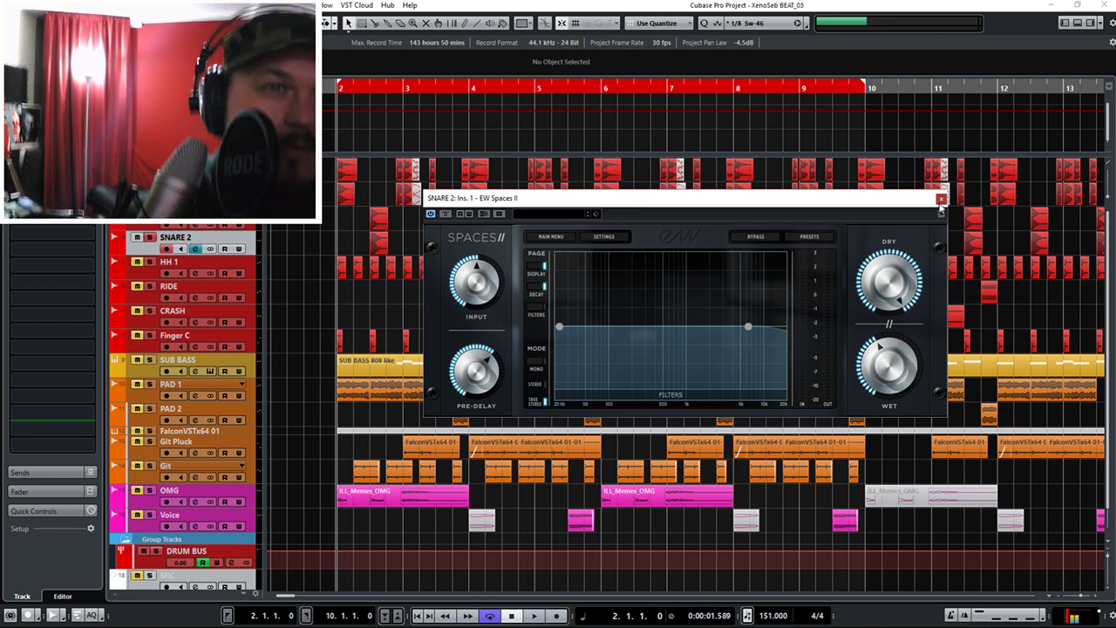
click(941, 200)
Solo the HH 1 track and play its hi-hats from bar 2.
click(183, 268)
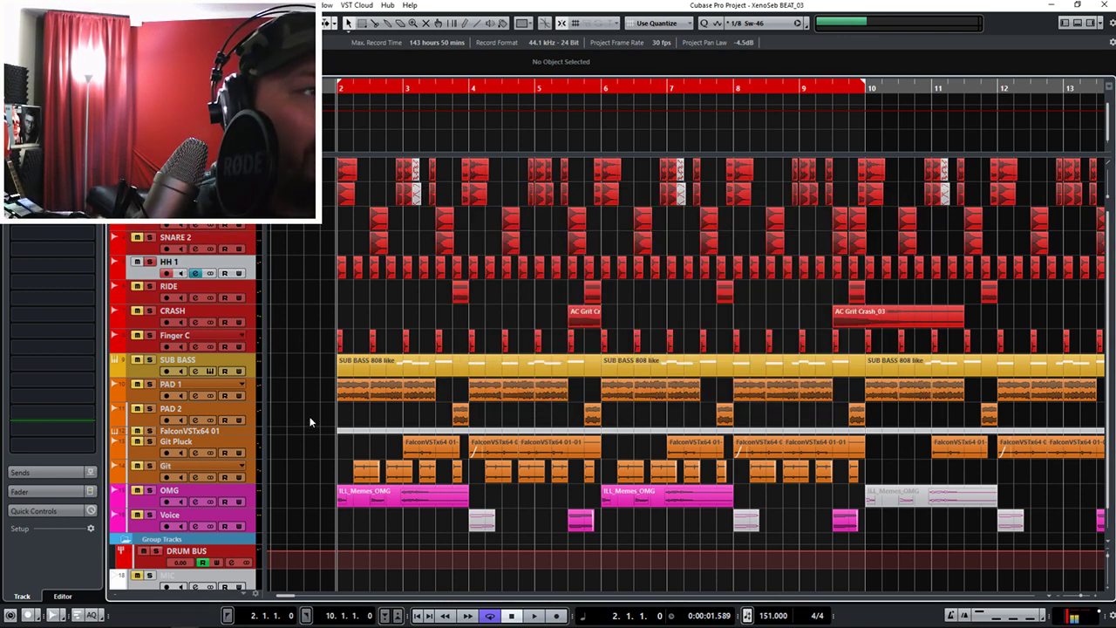
key(space)
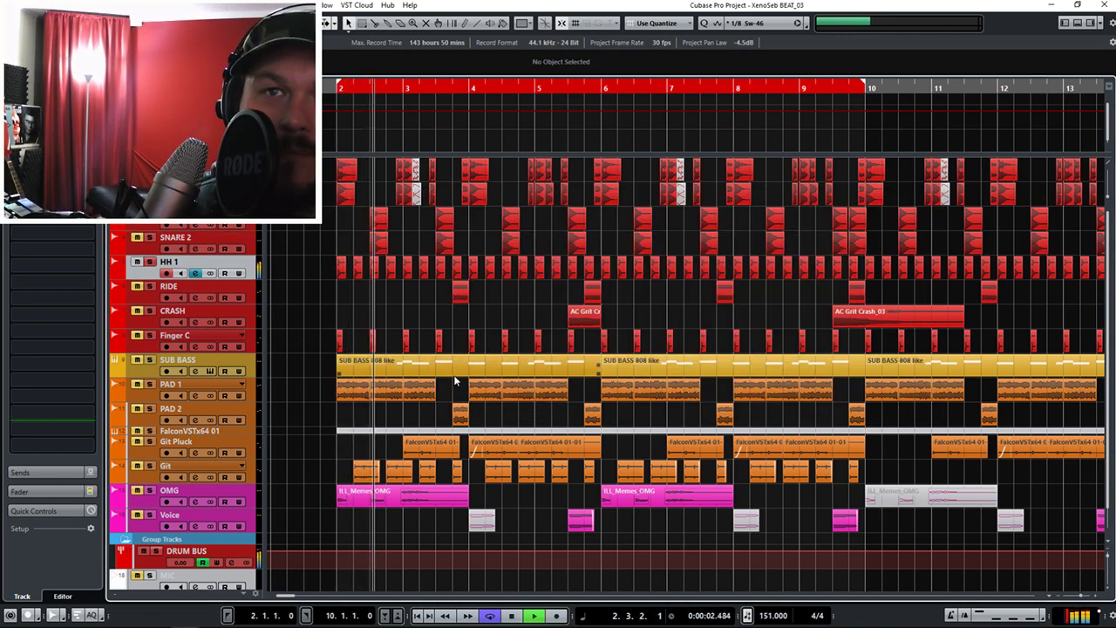
key(space)
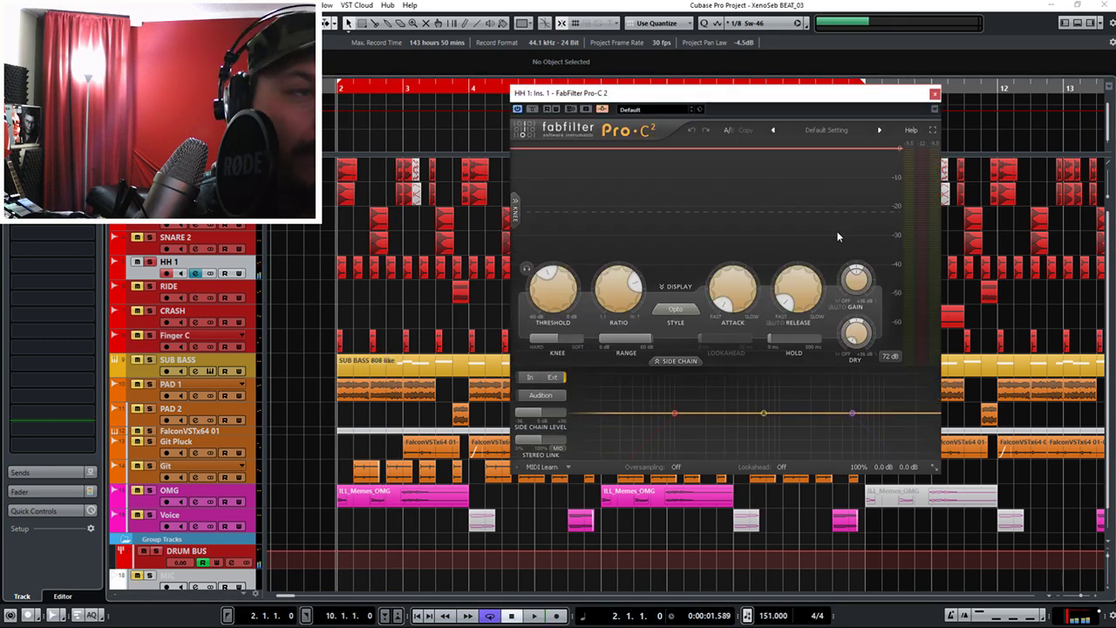
Open HH 1's FabFilter Pro-C 2 insert, place its window over the arrangement, and play the hi-hats to view the gain reduction.
drag(733, 102, 555, 133)
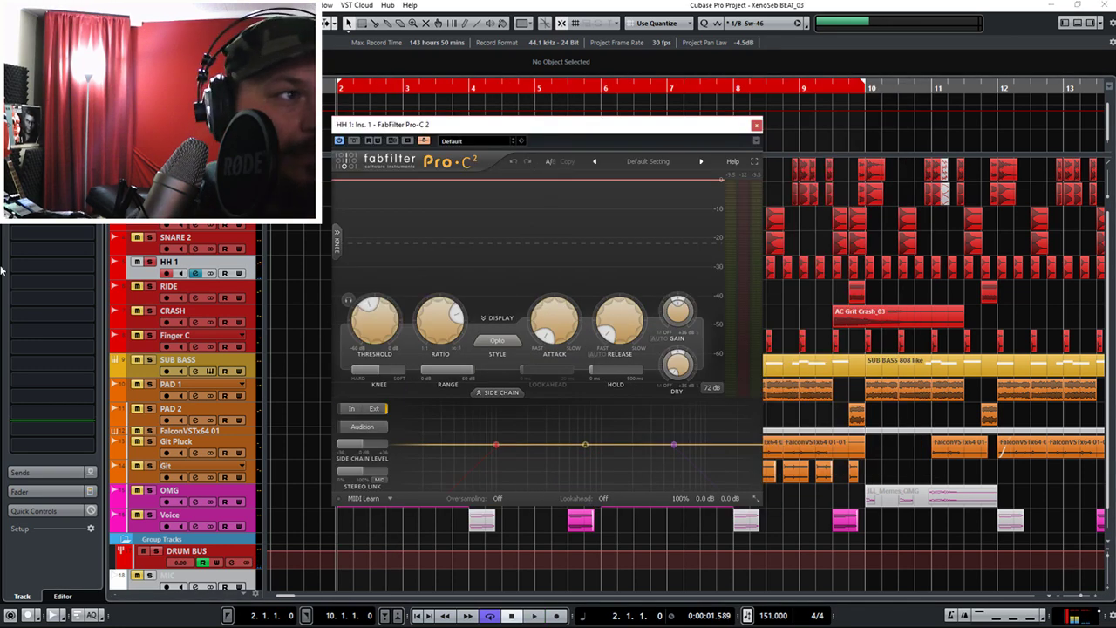
drag(431, 126, 522, 182)
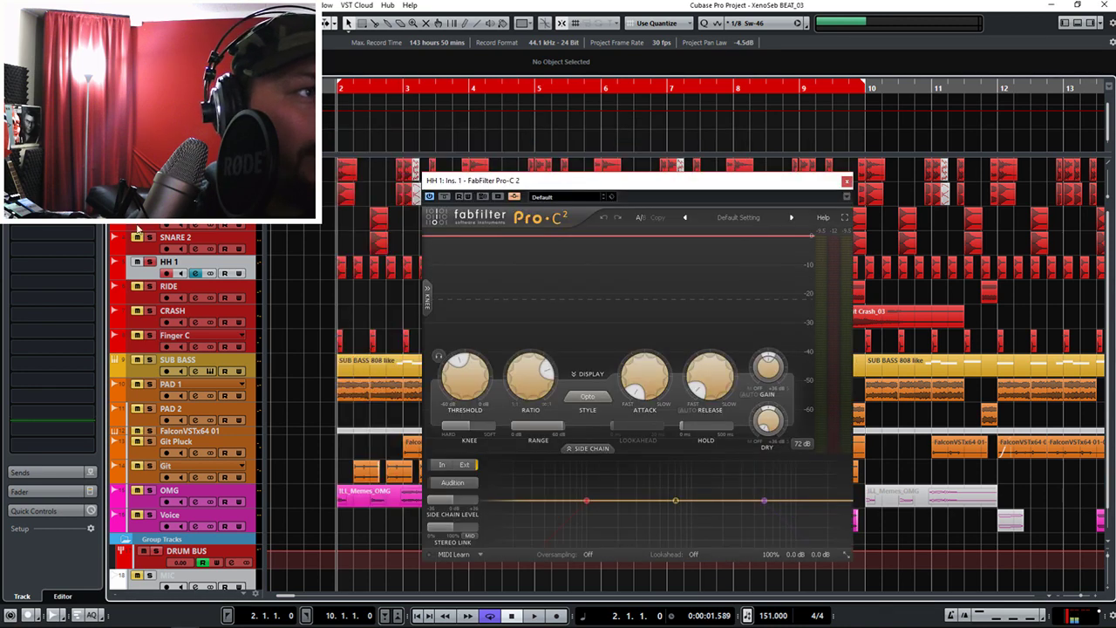
key(space)
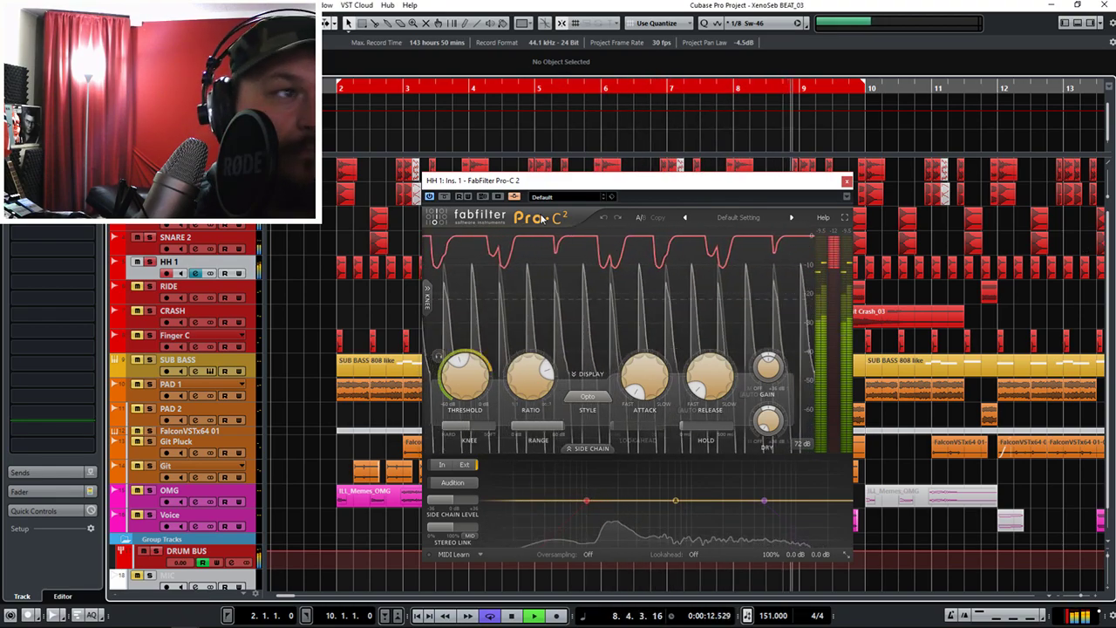
Play the hi-hats with HH 1's Pro-C 2 compressor bypassed, and re-enable the plug-in.
key(space)
click(450, 200)
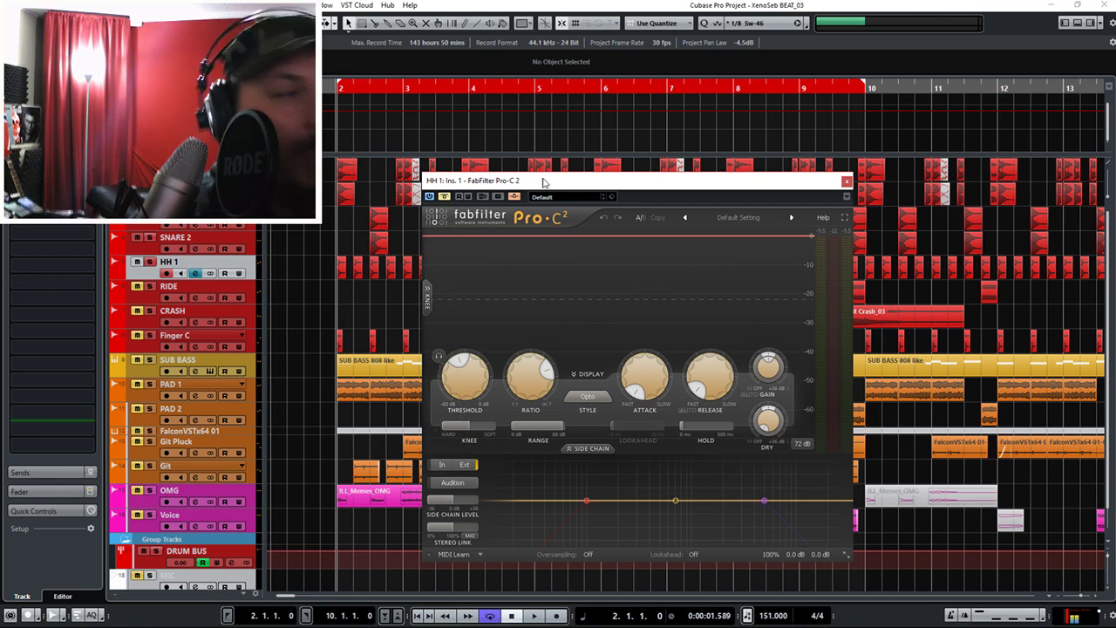
key(space)
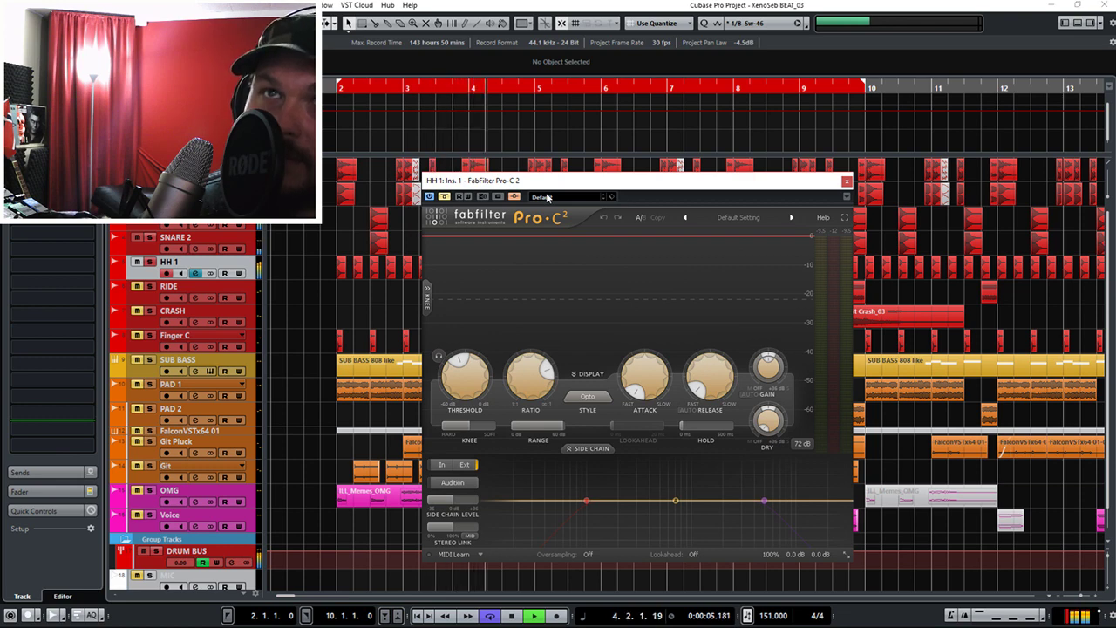
key(space)
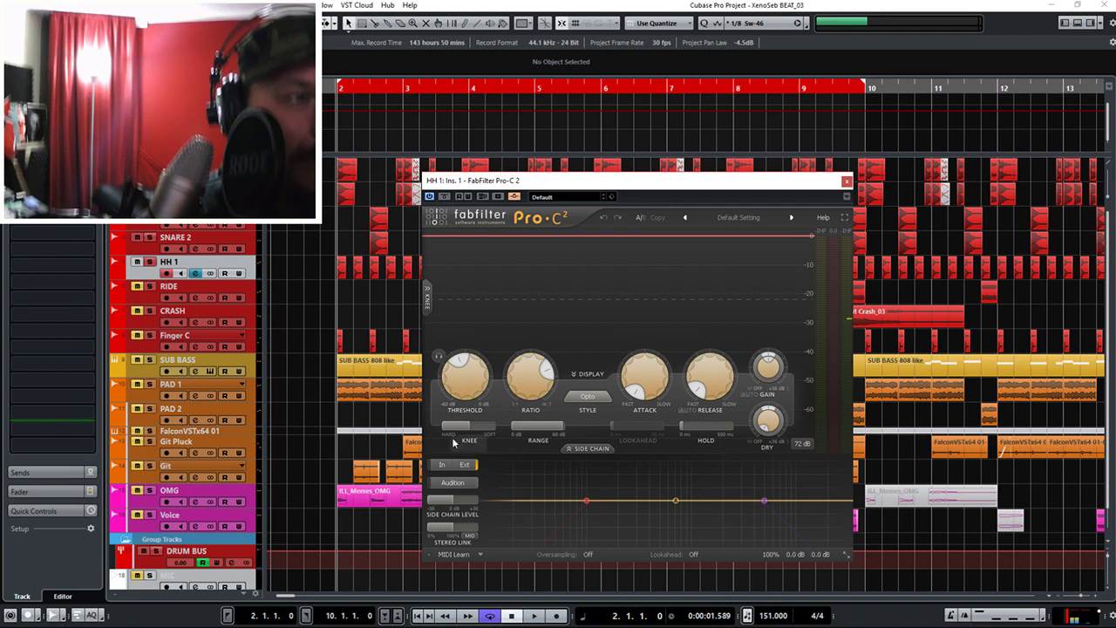
Set HH 1's Pro-C 2 threshold to about -17.37 dB and play the hi-hats.
drag(451, 399, 461, 378)
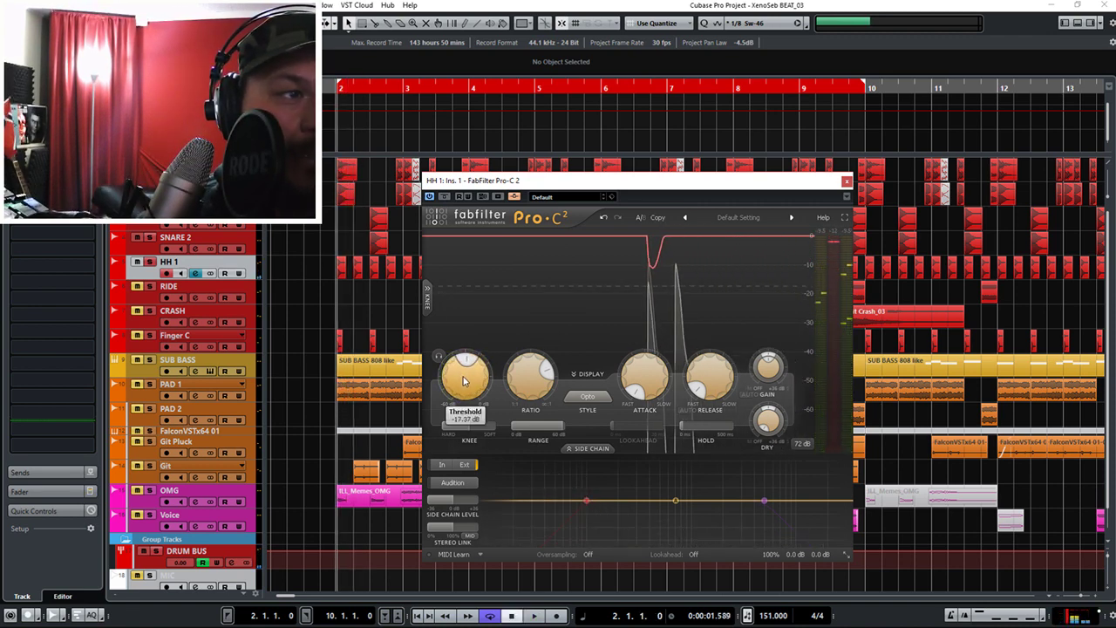
key(space)
key(space)
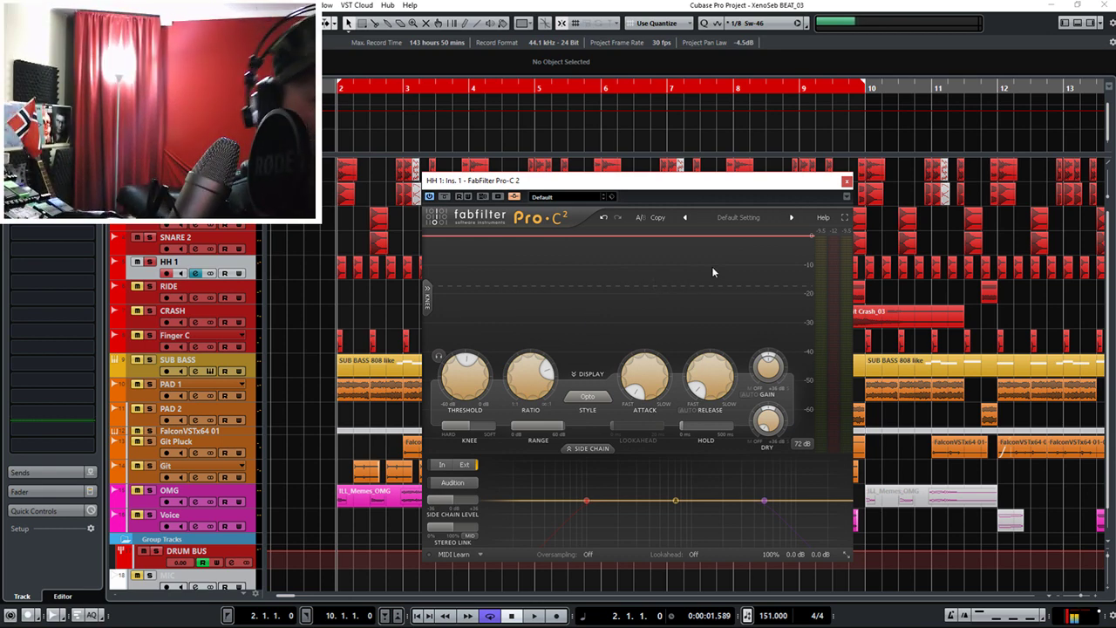
Compare the hi-hats with HH 1's Pro-C 2 active and bypassed during playback, and close the plug-in.
key(space)
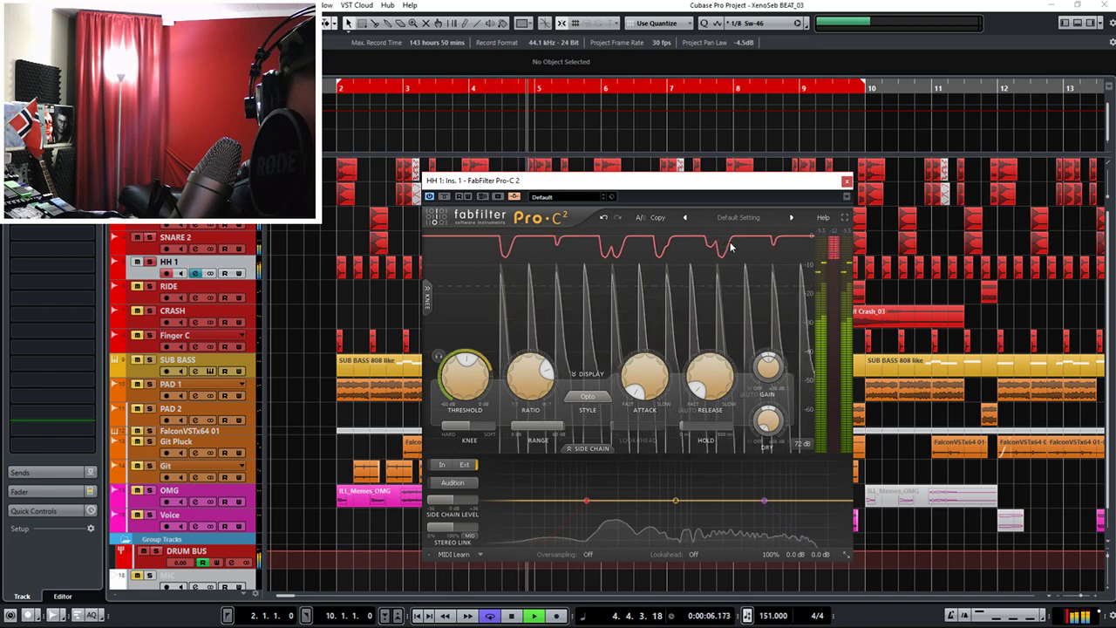
click(444, 197)
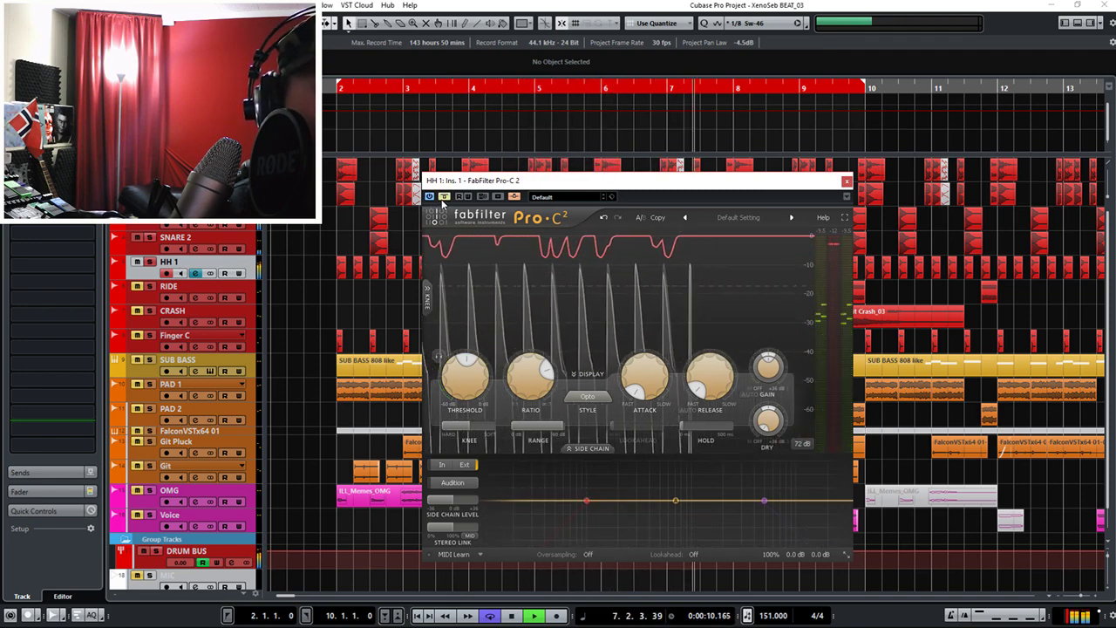
click(444, 197)
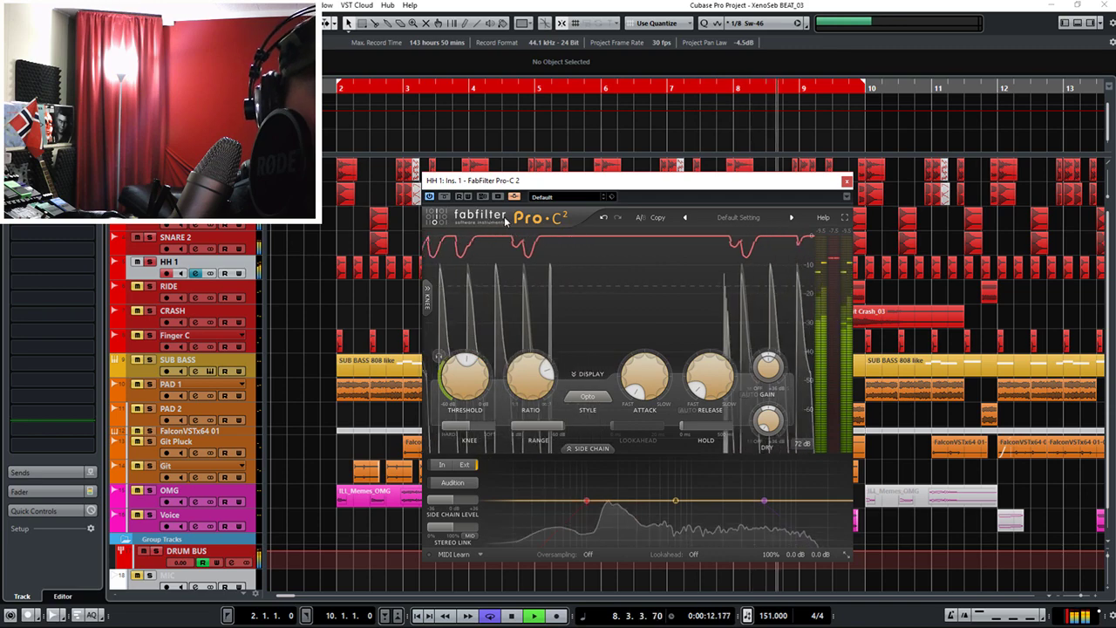
click(847, 182)
key(space)
Listen to the soloed RIDE just before bar 4 and to the soloed CRASH from the middle of bar 5.
click(181, 293)
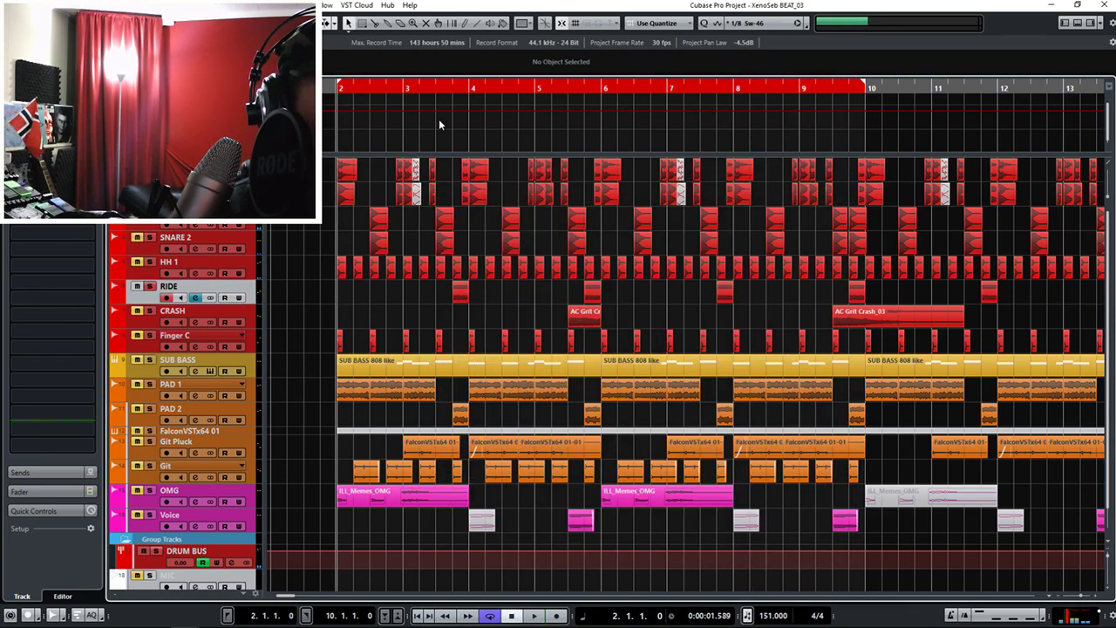
drag(443, 90, 452, 89)
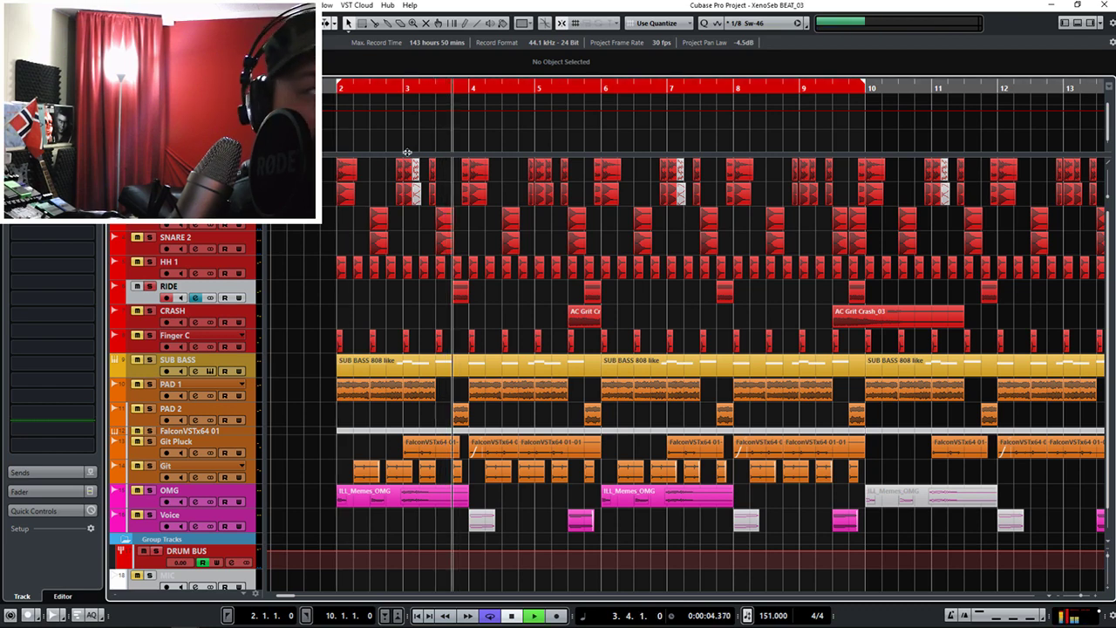
click(220, 321)
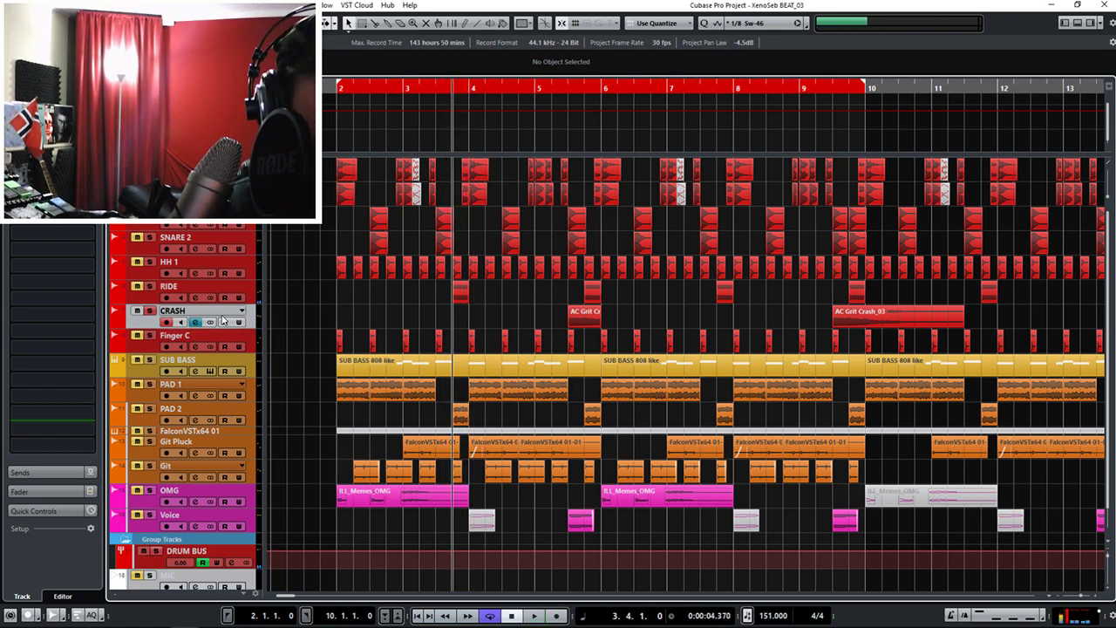
double_click(561, 87)
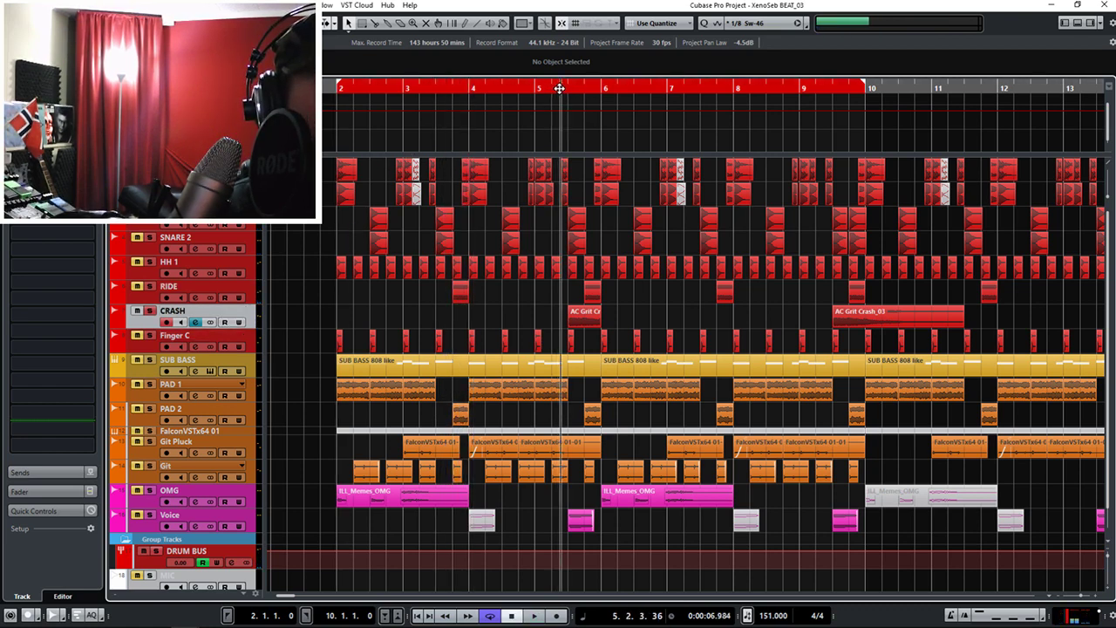
key(space)
Solo the Finger C track and play it from bar 2.
click(169, 342)
click(229, 615)
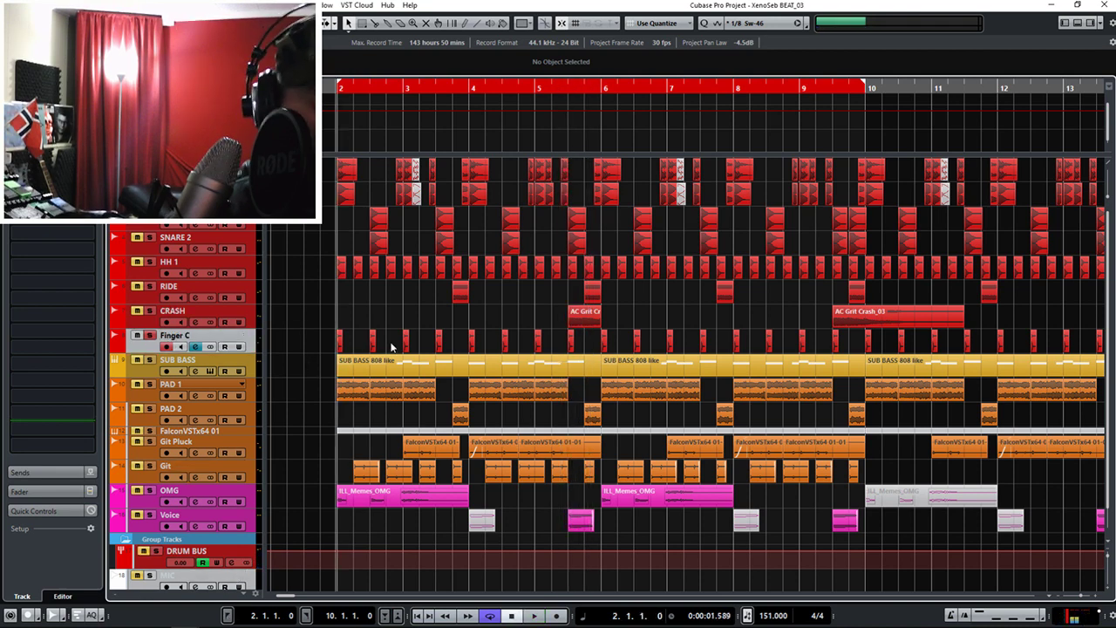
key(space)
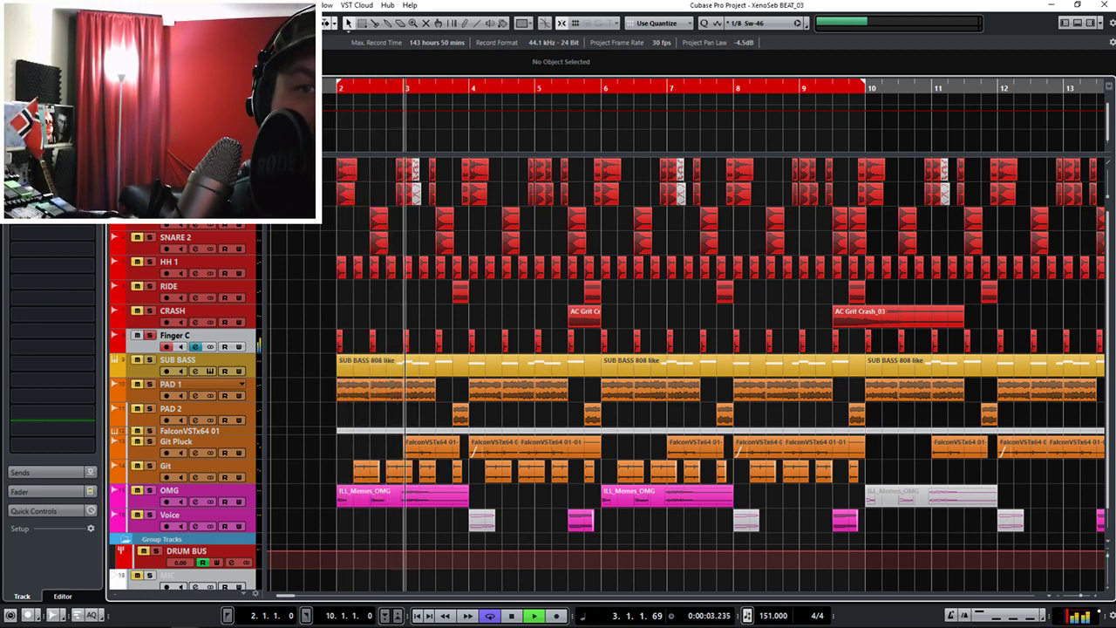
Open Finger C's StereoDelay insert, compare the sound with it bypassed and active, and close the plug-in.
click(52, 192)
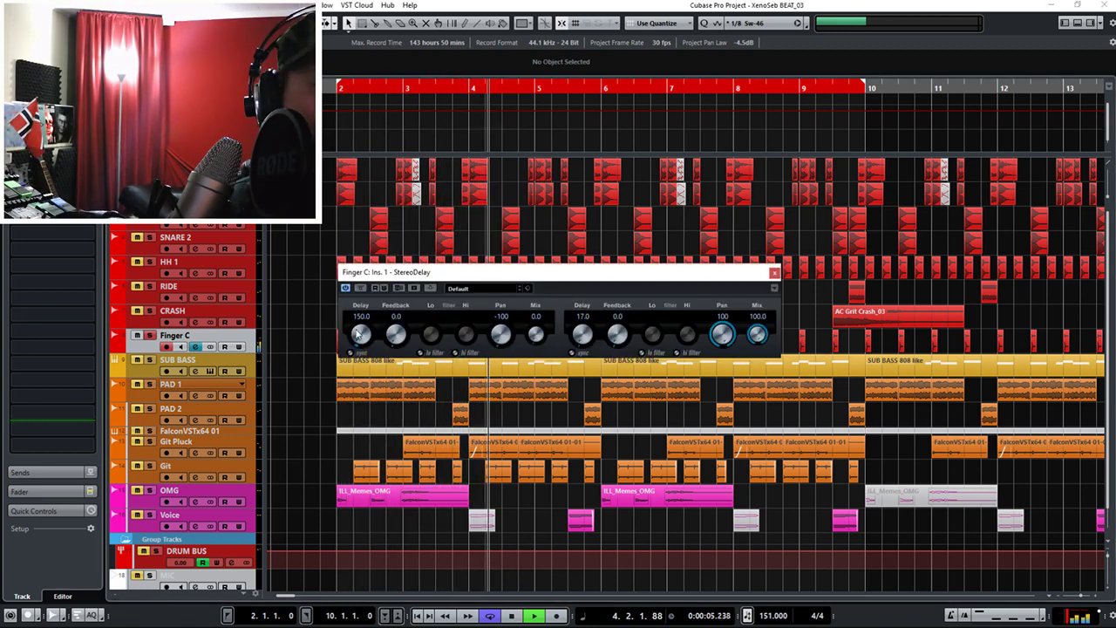
key(space)
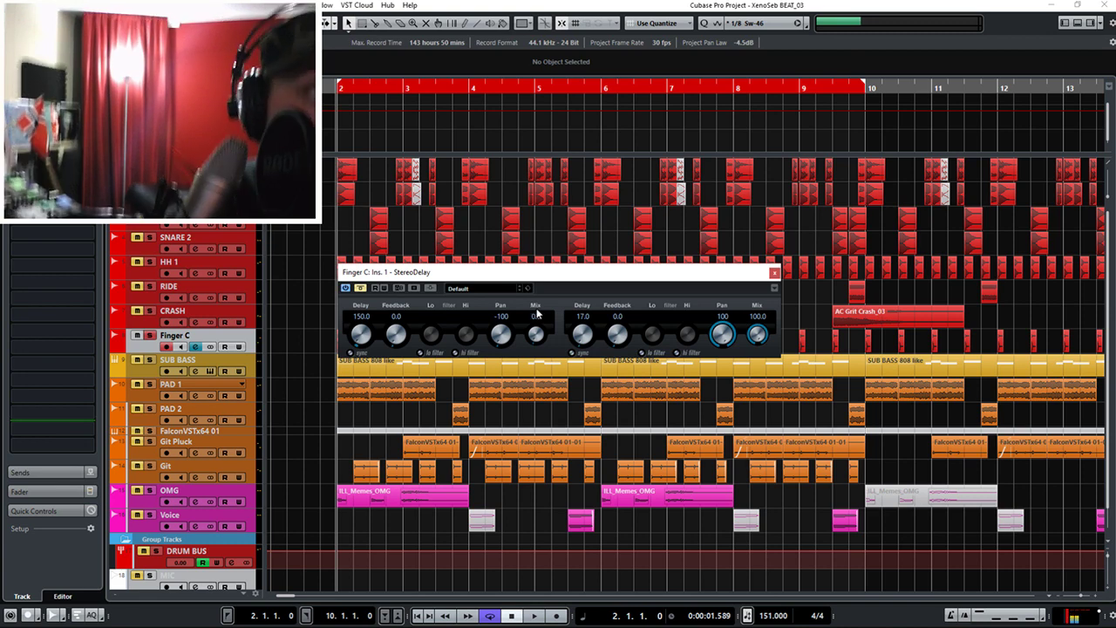
key(space)
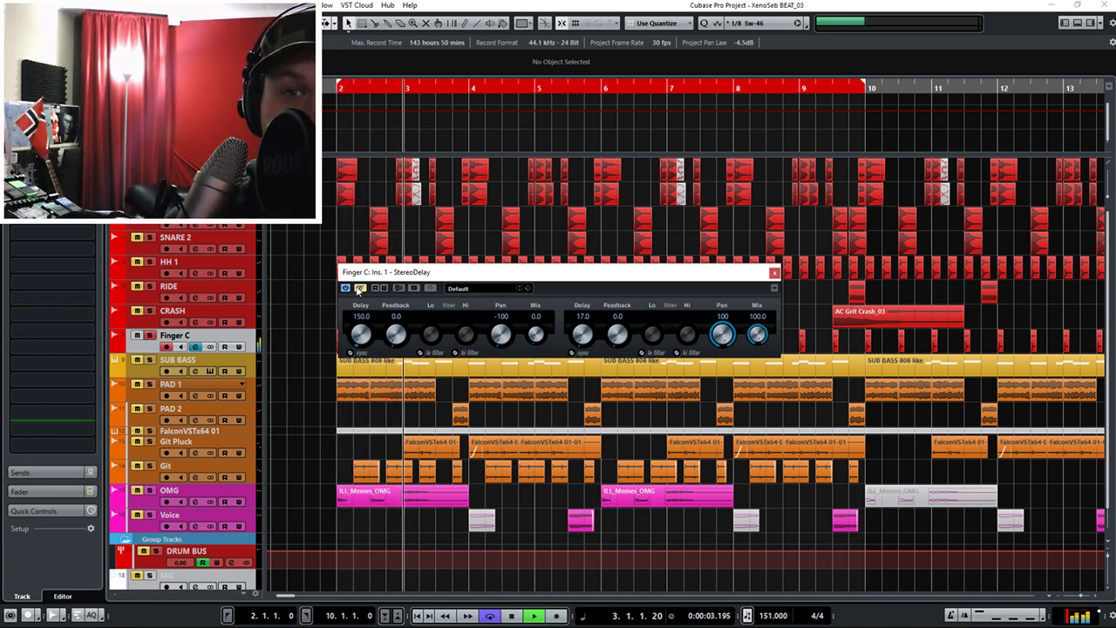
click(358, 288)
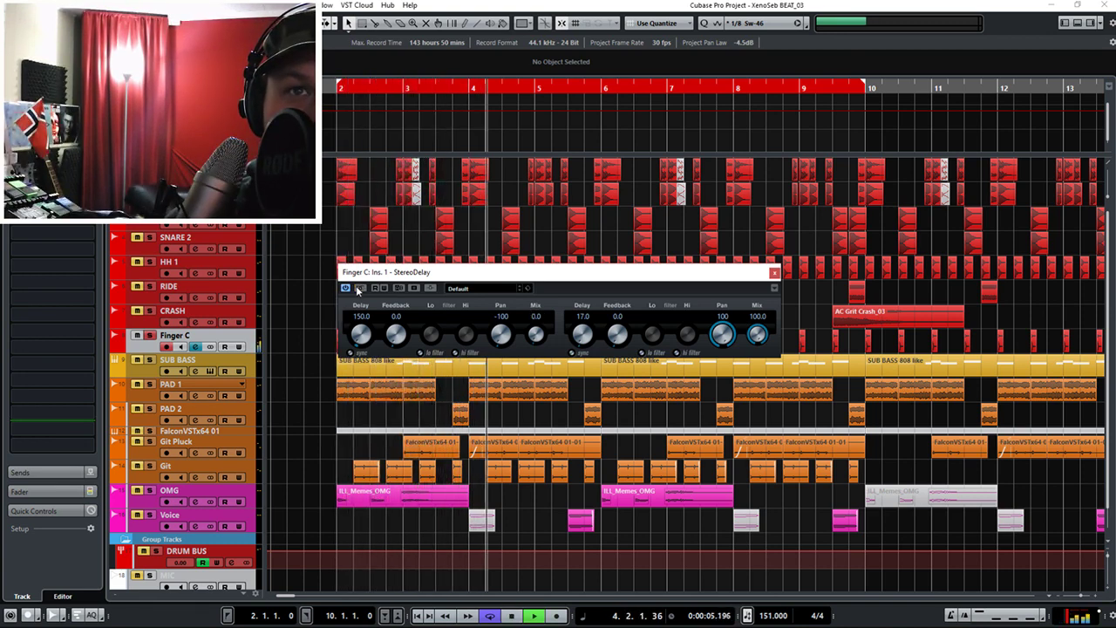
key(space)
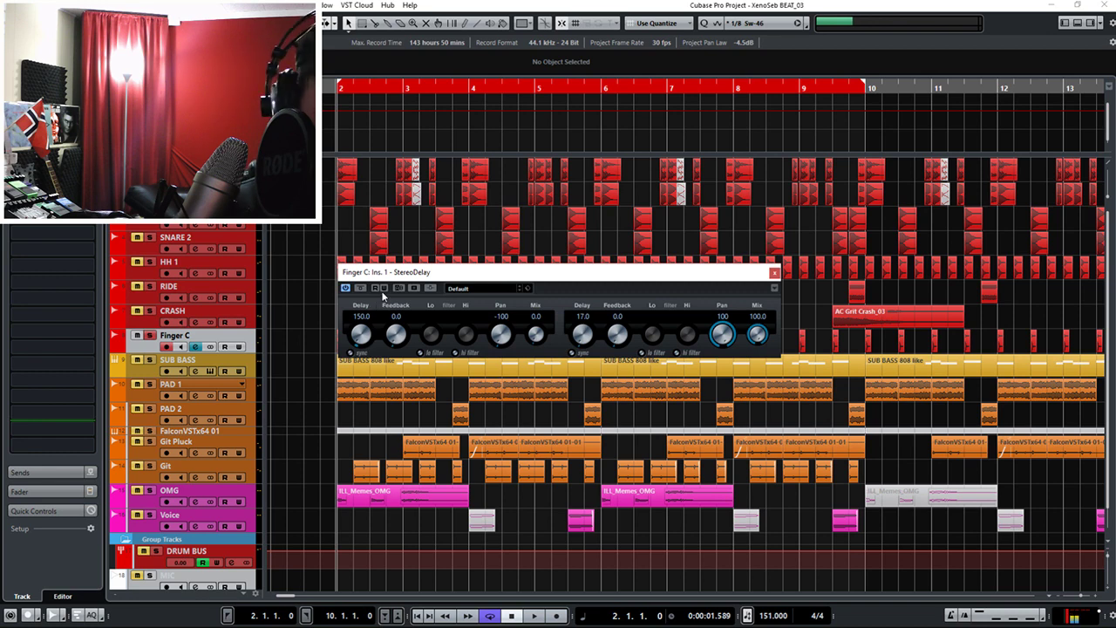
click(775, 273)
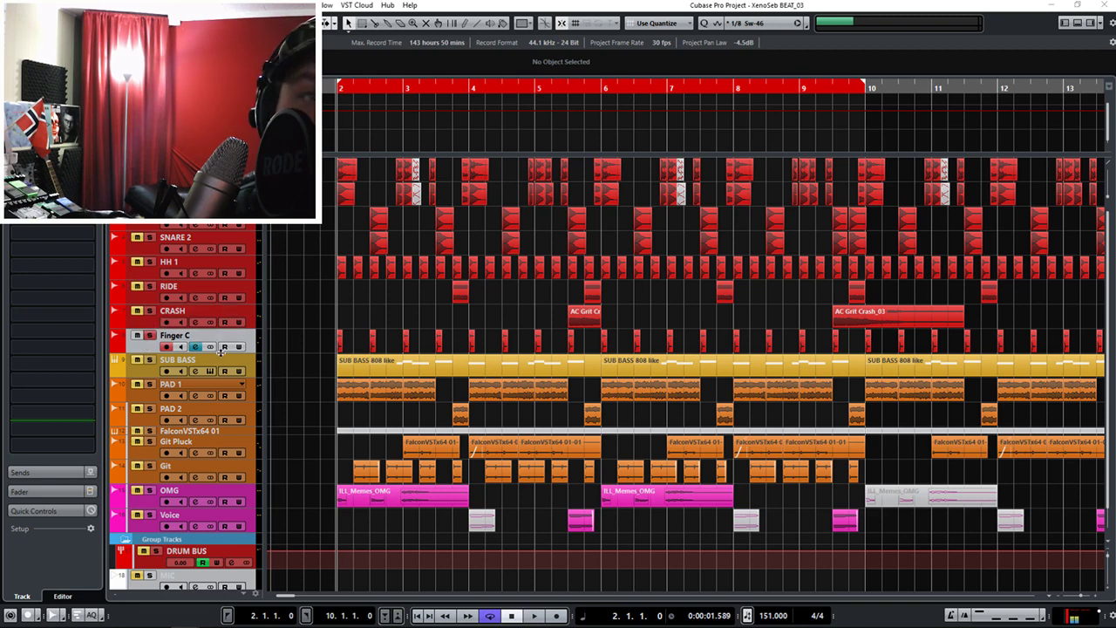
Clear the solo on Finger C, play the full mix briefly, and select the SUB BASS track.
key(space)
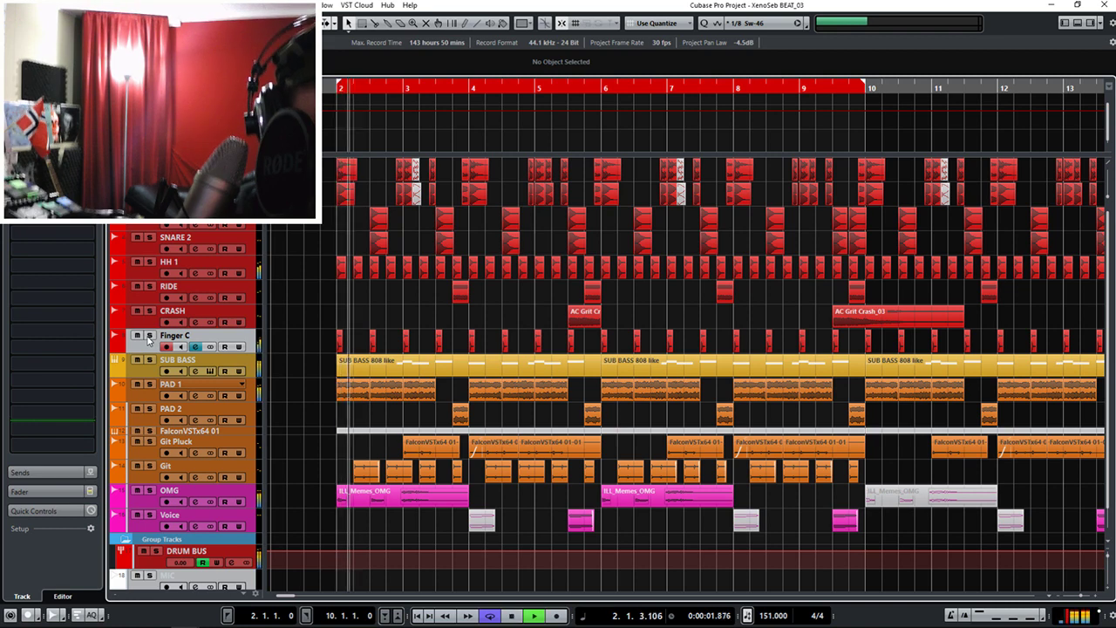
key(space)
click(155, 356)
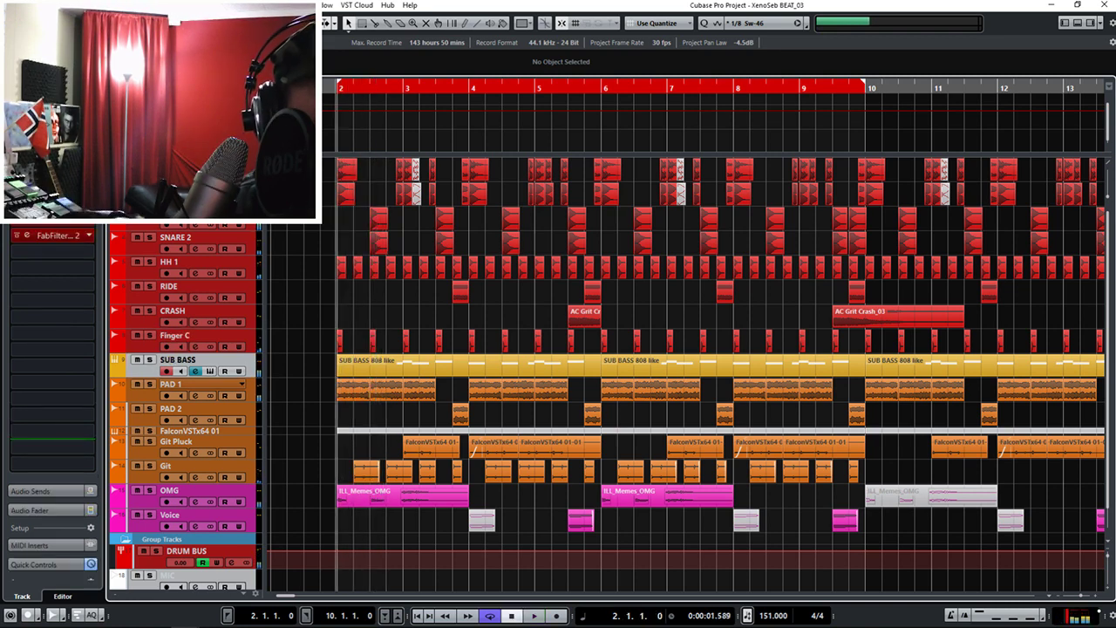
Solo the SUB BASS track and listen to the bass line from bar 2.
mouse_move(157, 618)
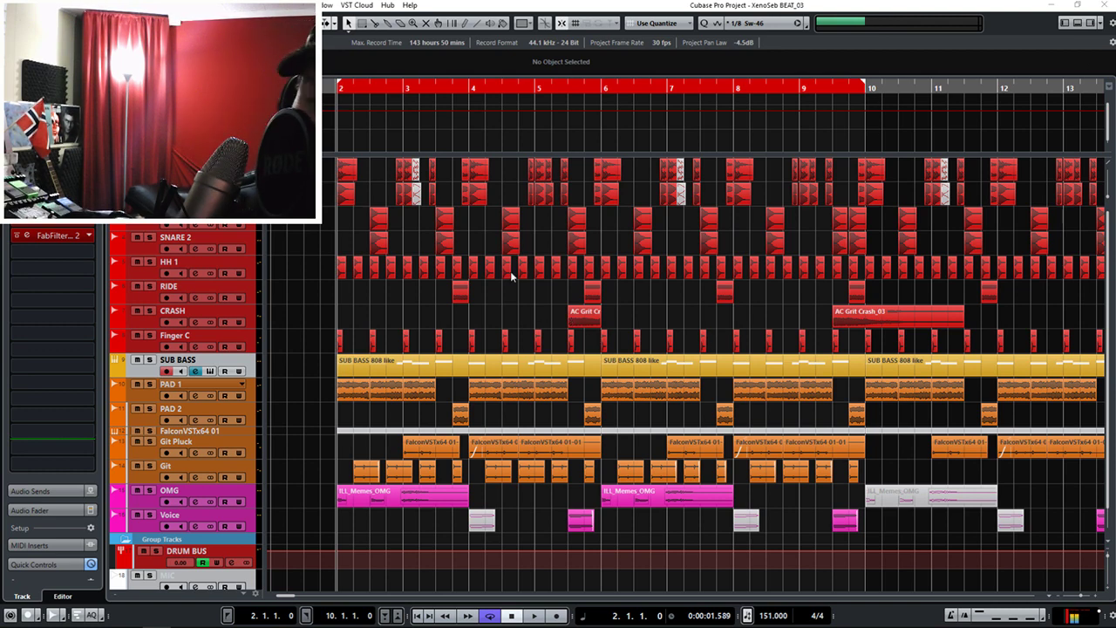
mouse_move(340, 622)
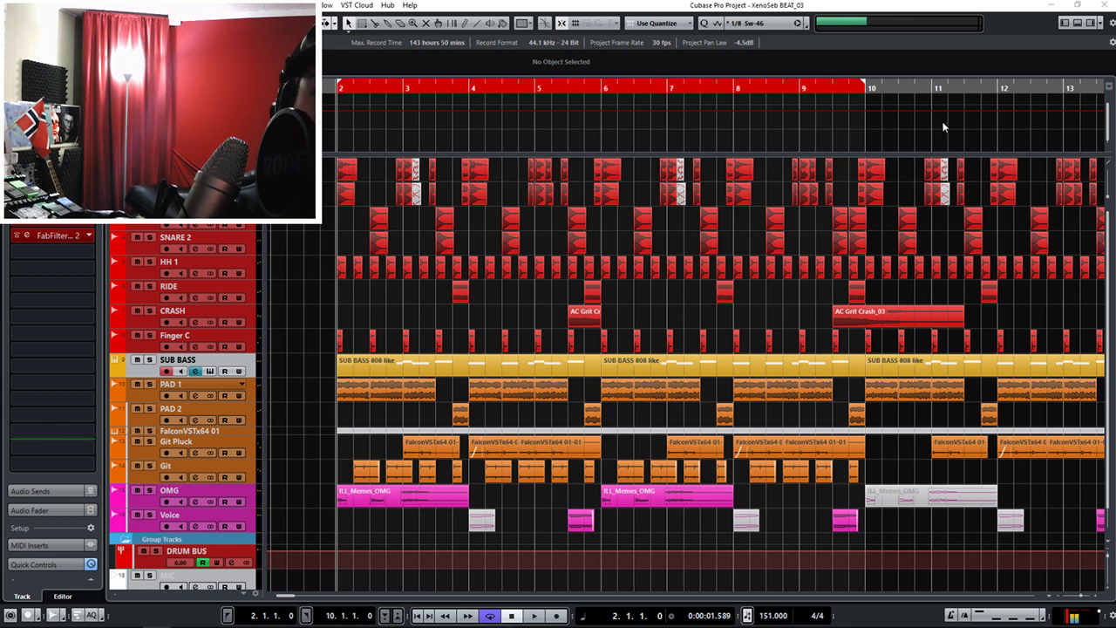
click(148, 360)
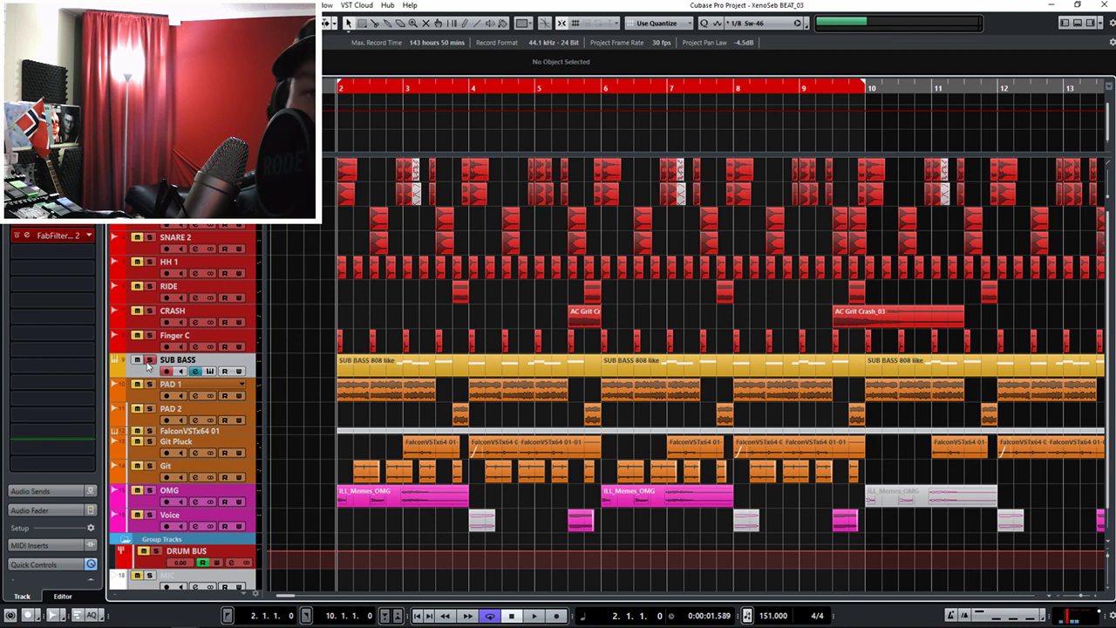
key(space)
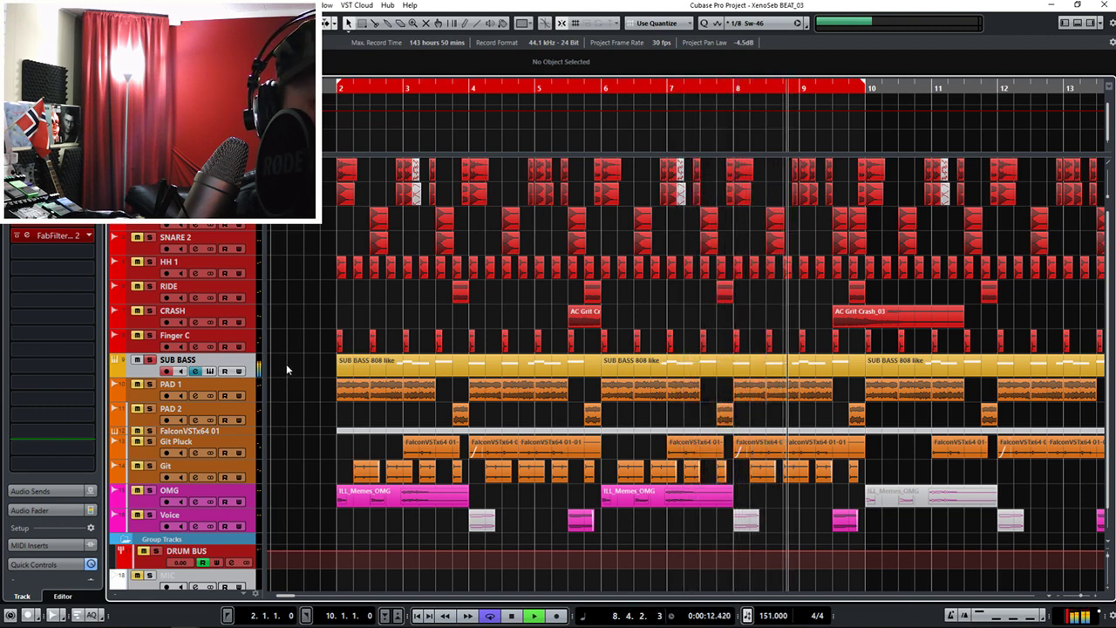
key(space)
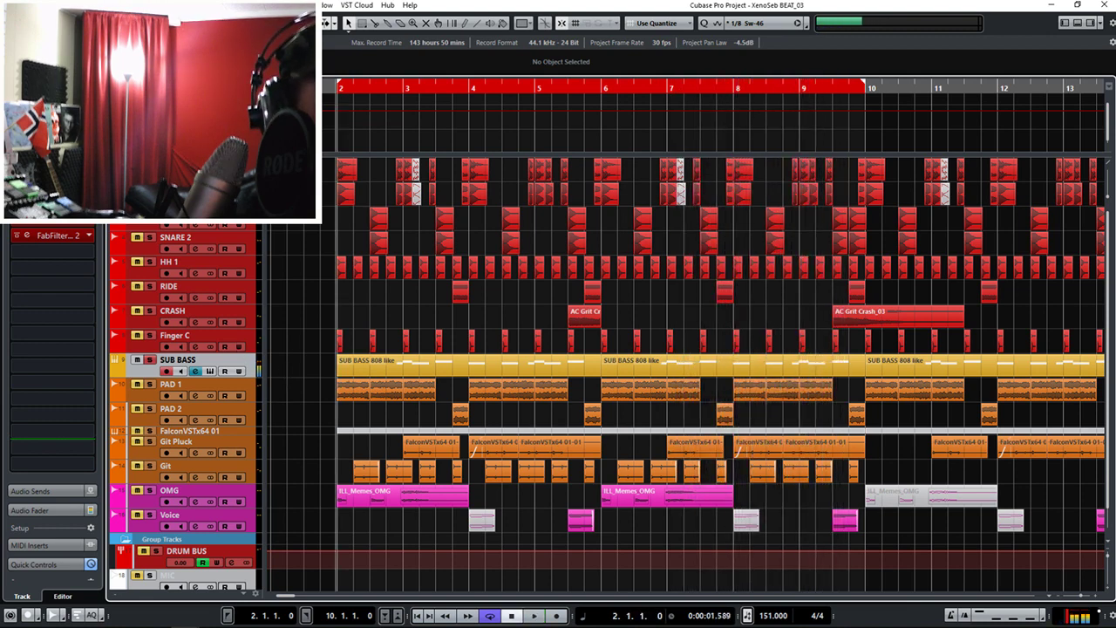
Open SUB BASS's ANA instrument, show the 808 category in its preset browser, and close the browser and the instrument.
click(209, 372)
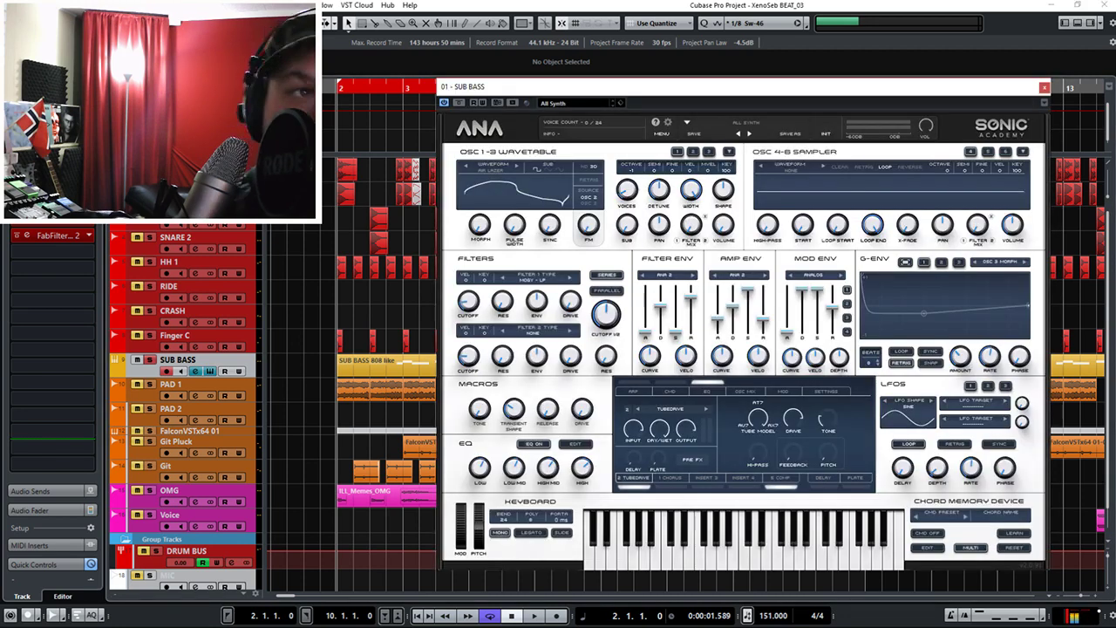
click(751, 129)
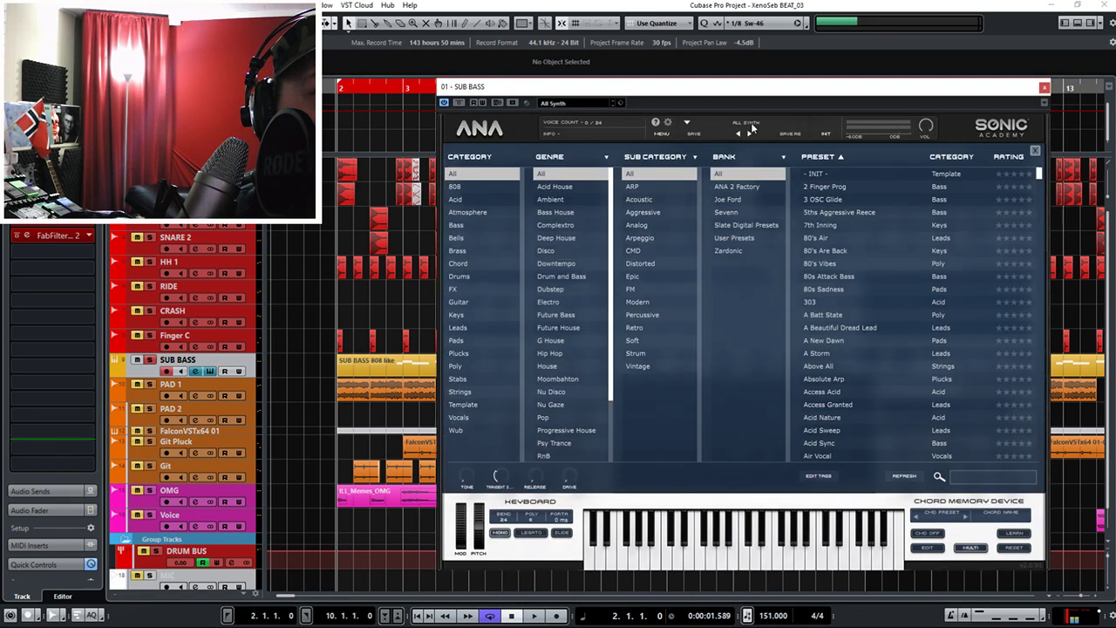
click(455, 187)
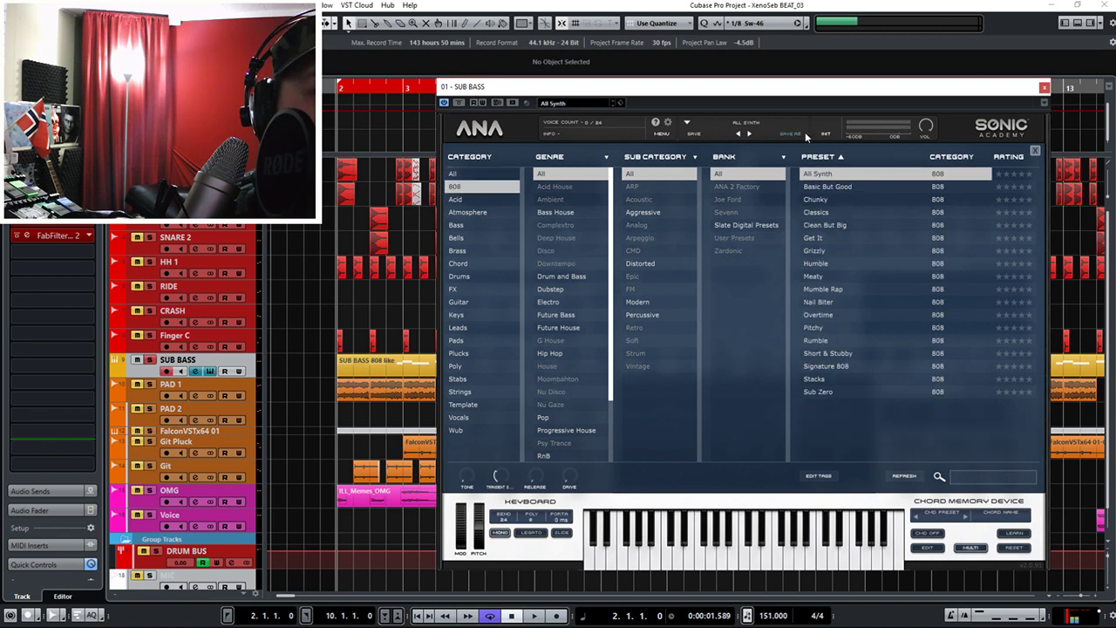
click(1034, 150)
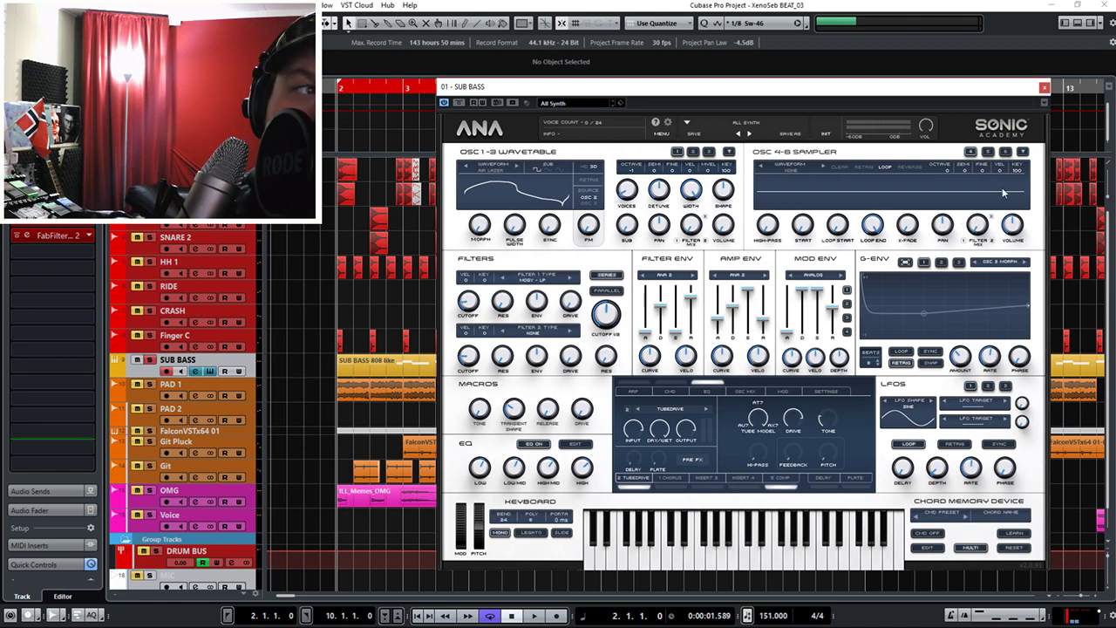
click(1044, 89)
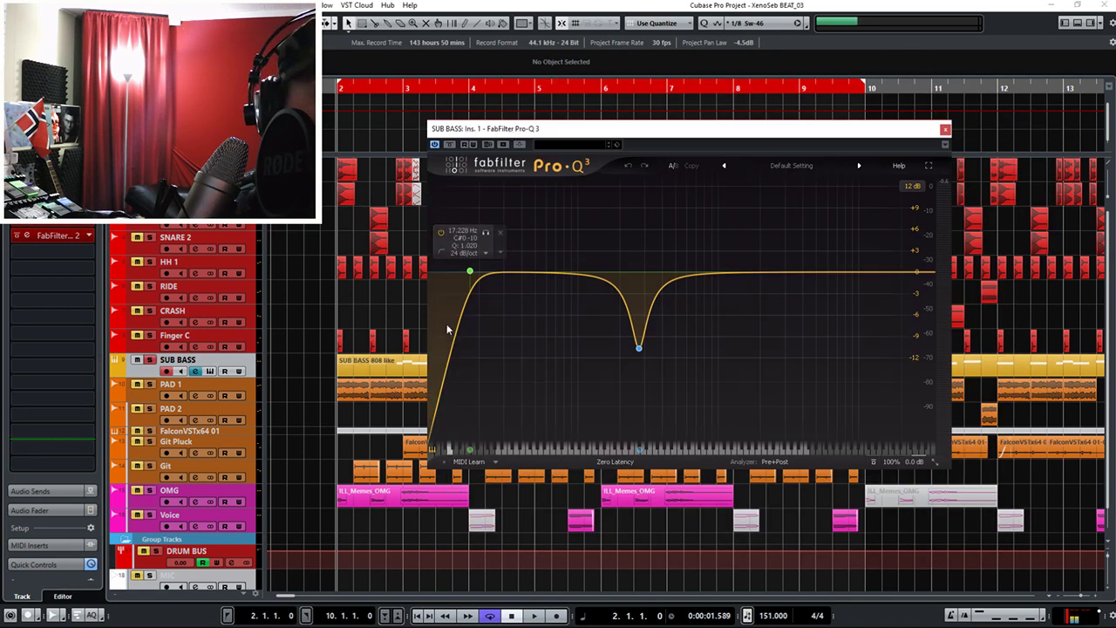
Play the sub bass in its FabFilter Pro-Q 3 and compare the 274 Hz bell cut disabled and enabled.
key(space)
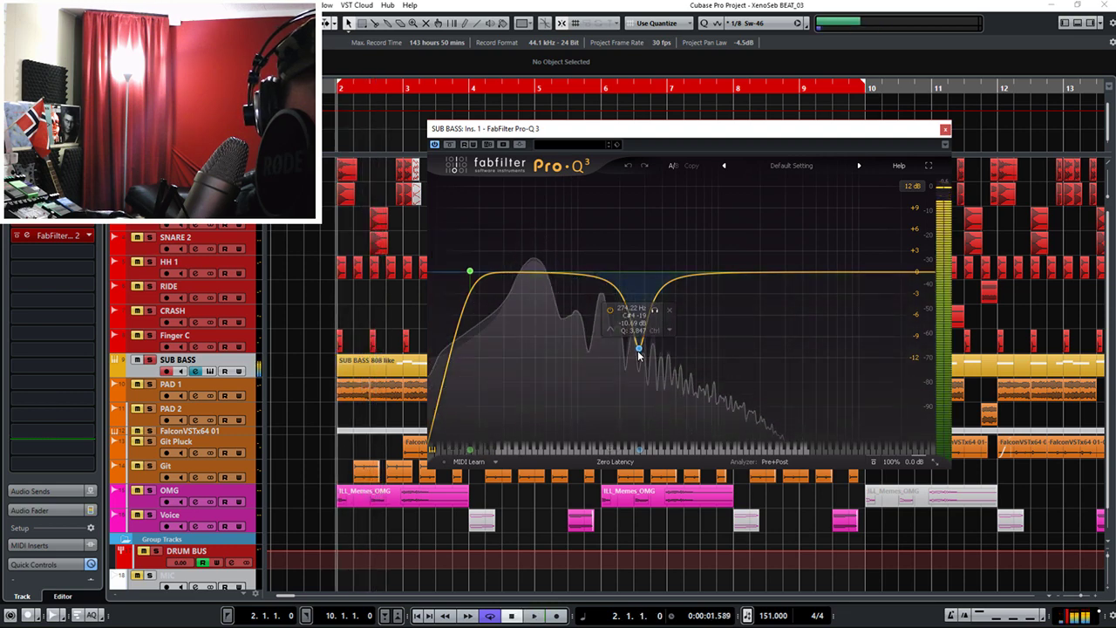
click(517, 391)
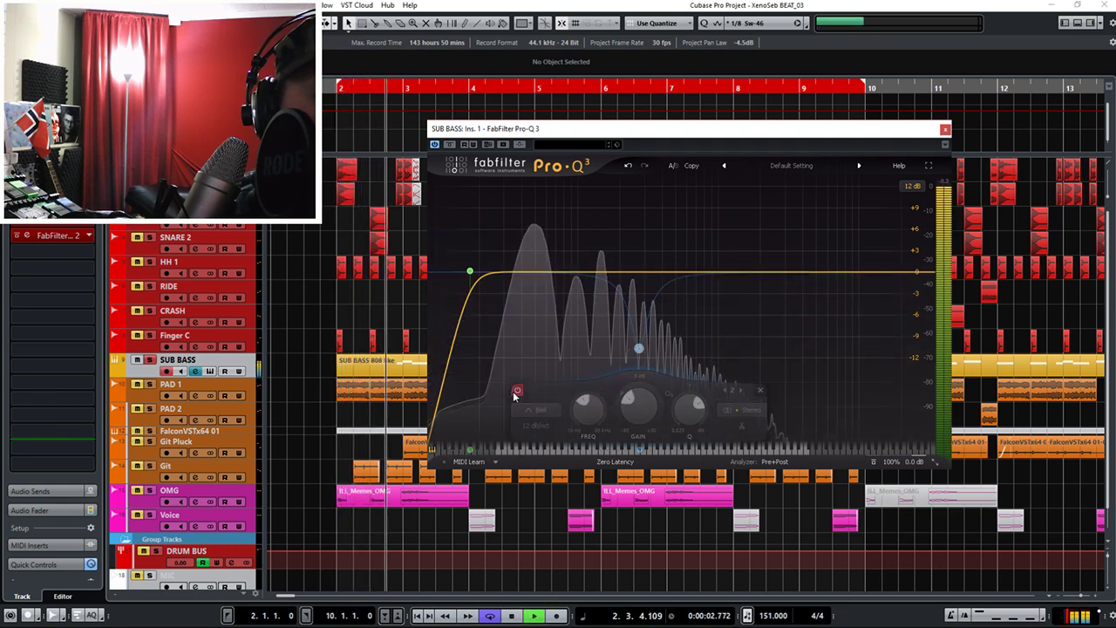
click(517, 392)
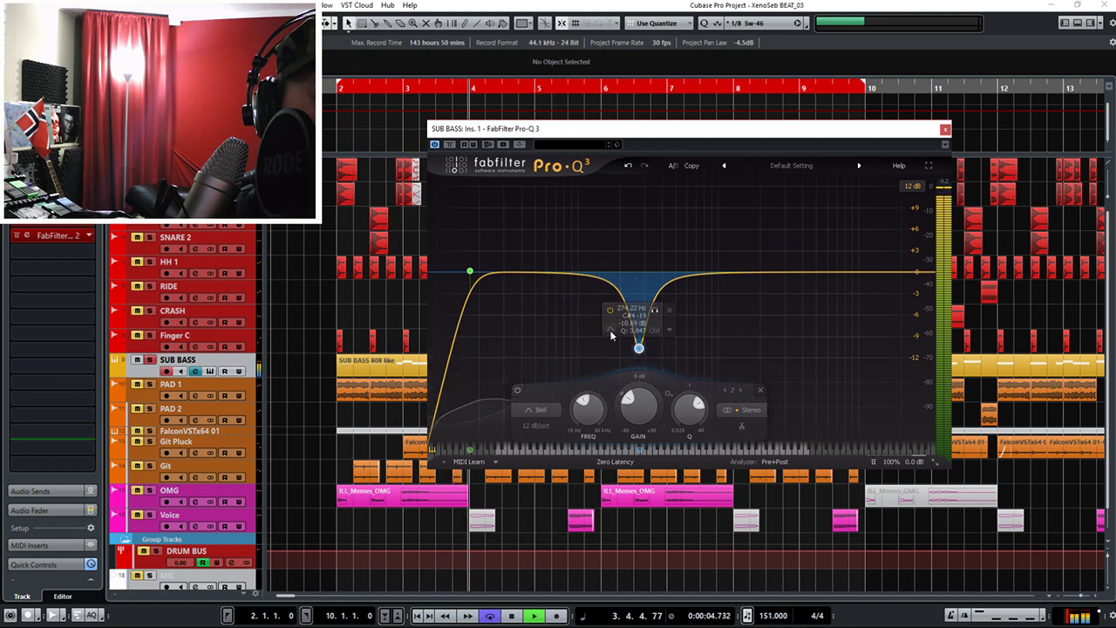
Close SUB BASS's Pro-Q 3, play the sub bass through its side-chained FabFilter Pro-C 2, and move that plug-in clear of the opening bars.
key(space)
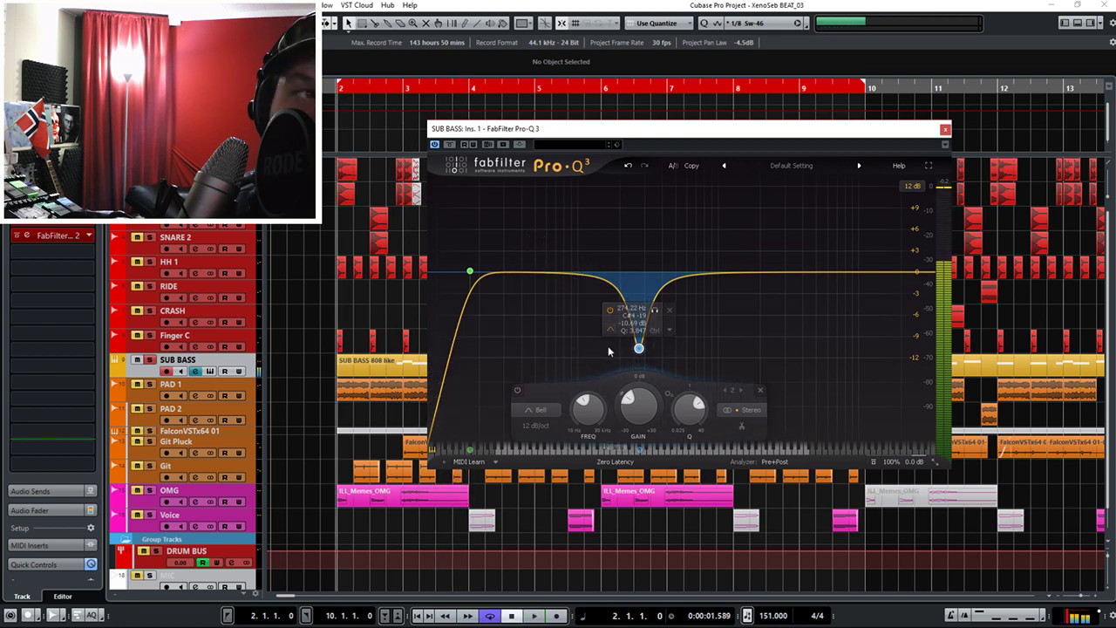
click(944, 130)
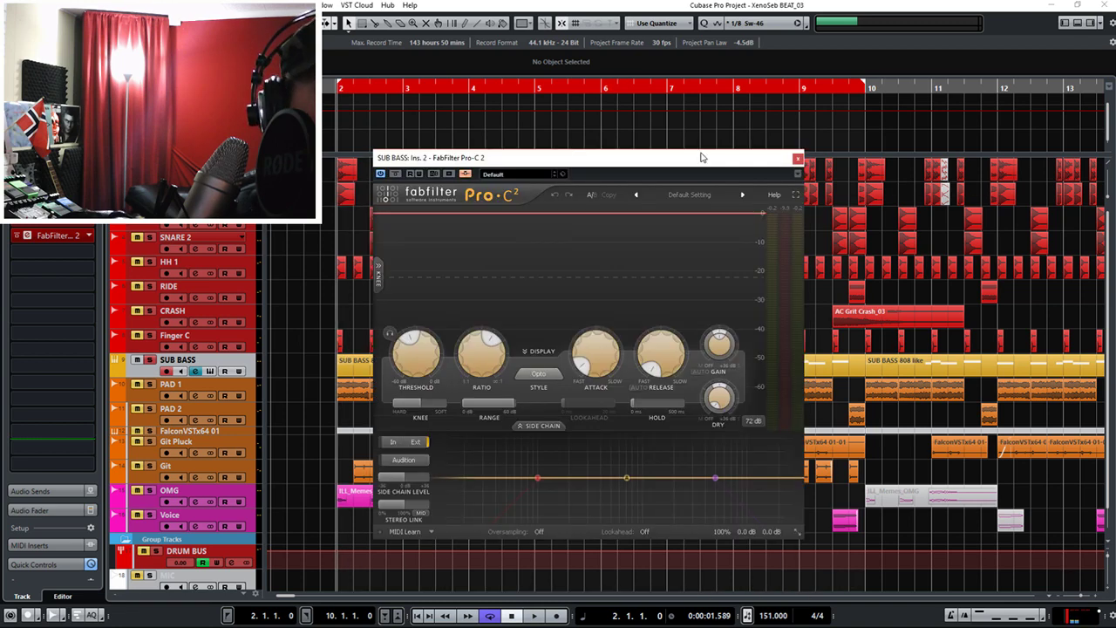
key(space)
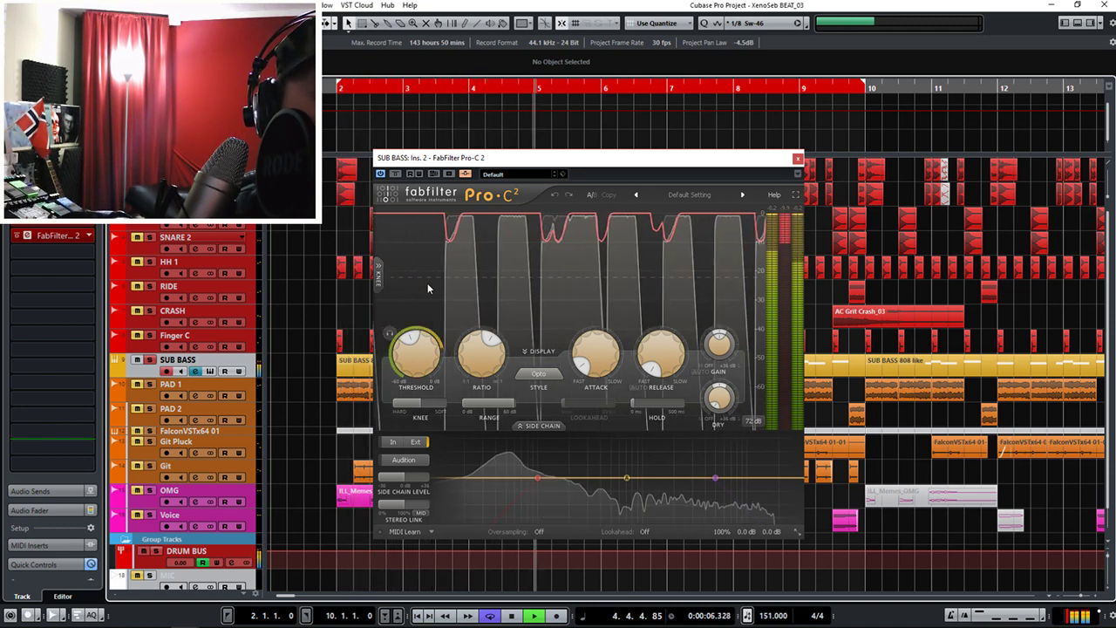
key(space)
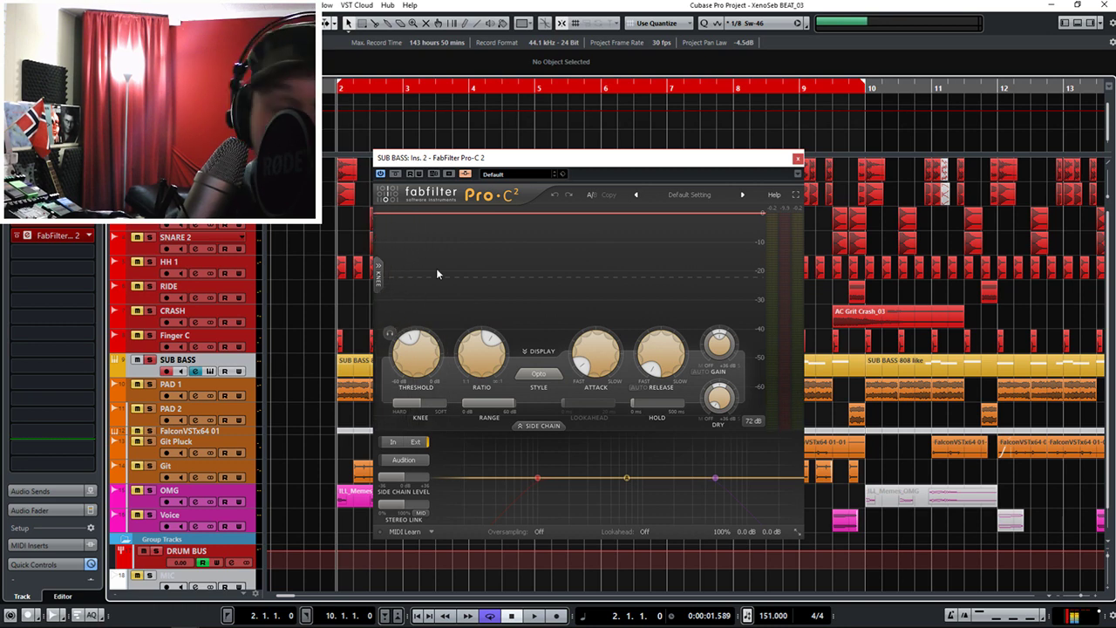
drag(471, 164, 739, 171)
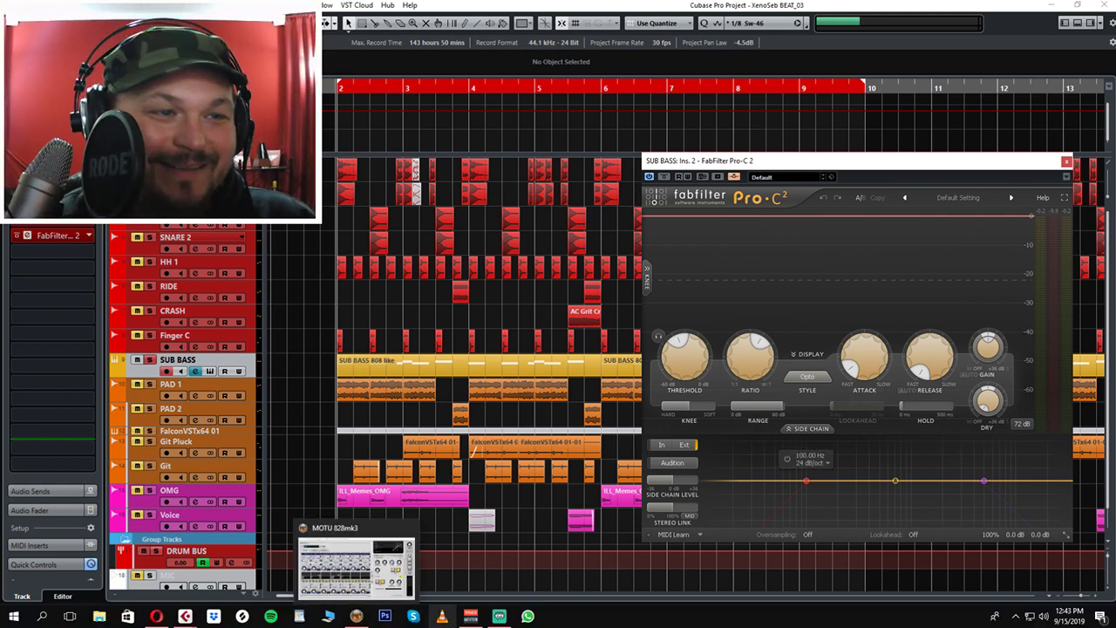
Switch to WhatsApp, close its window, and return to the Cubase project.
click(528, 616)
click(500, 616)
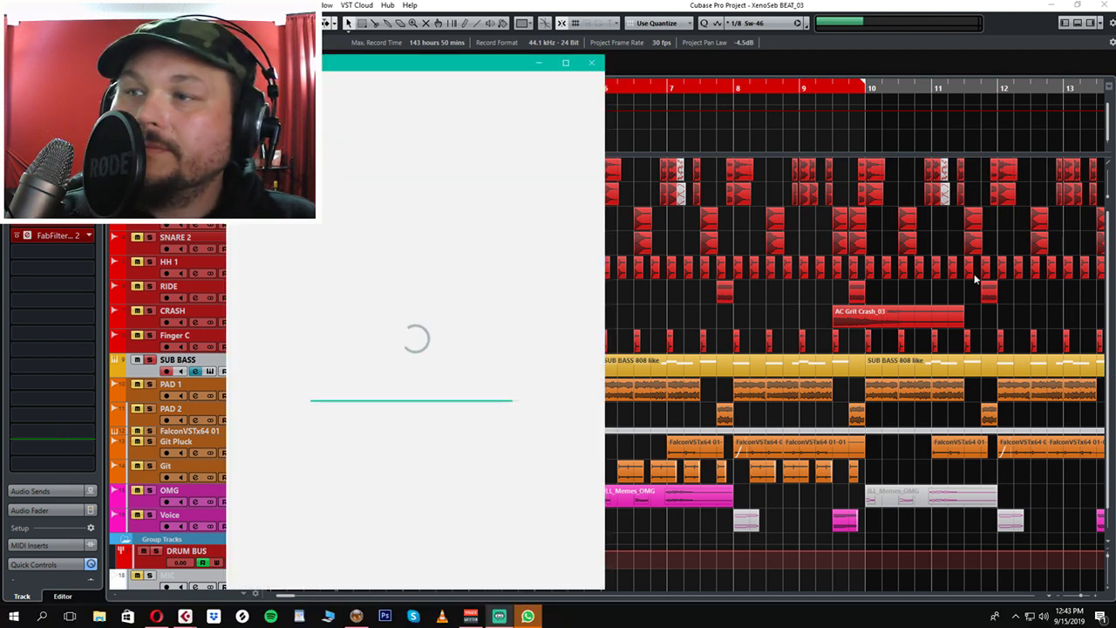
click(542, 62)
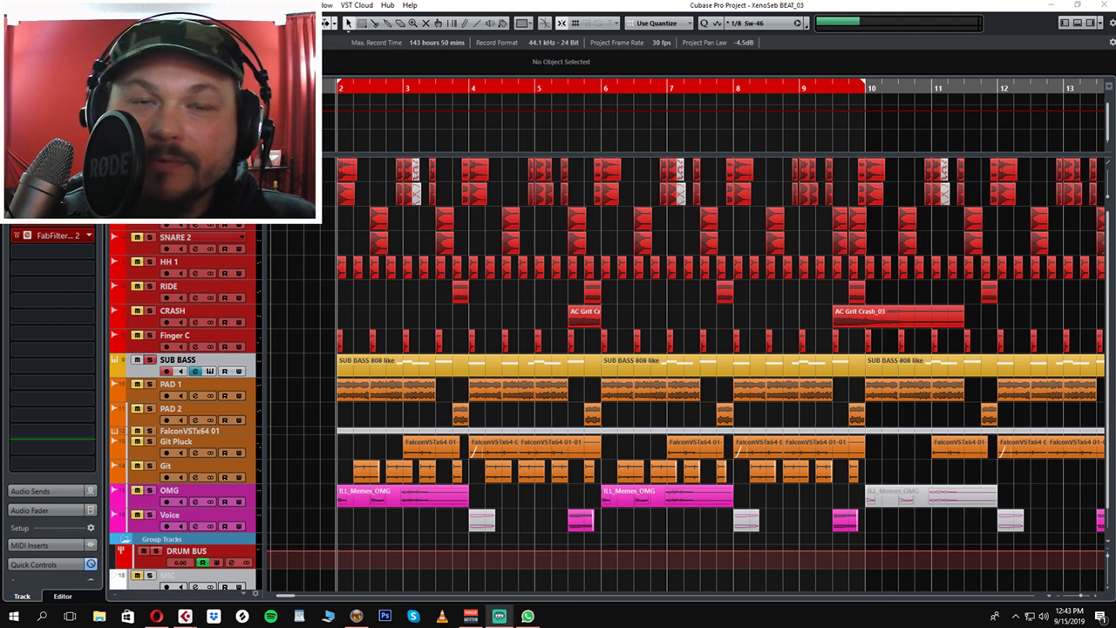
click(530, 617)
click(590, 62)
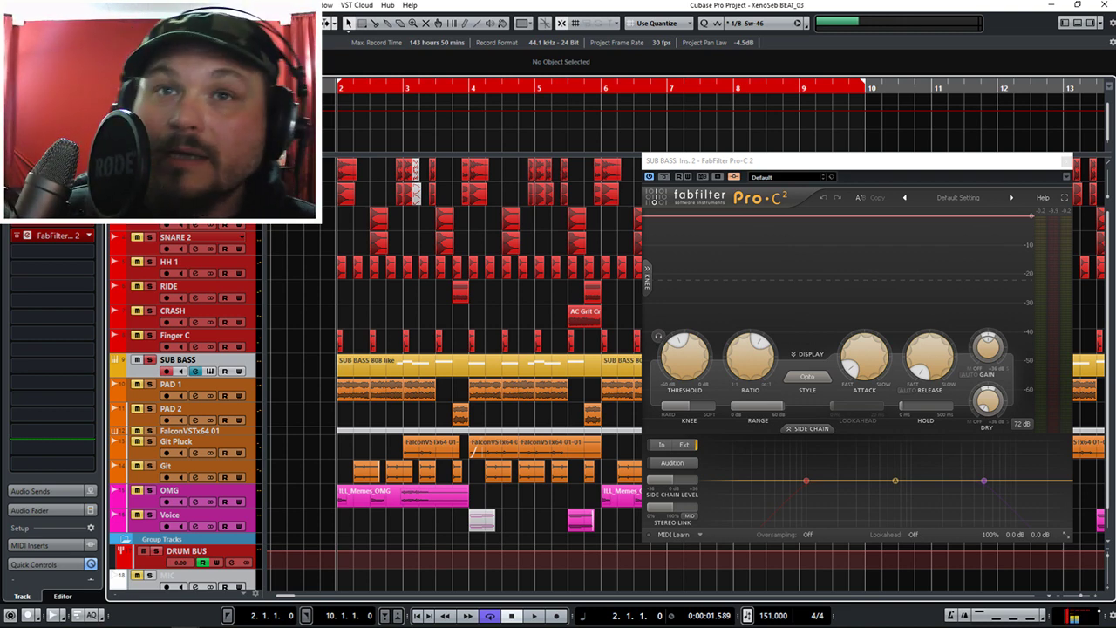
Replay SUB BASS through Pro-C 2, solo PAD 1 instead, and close the compressor.
key(Escape)
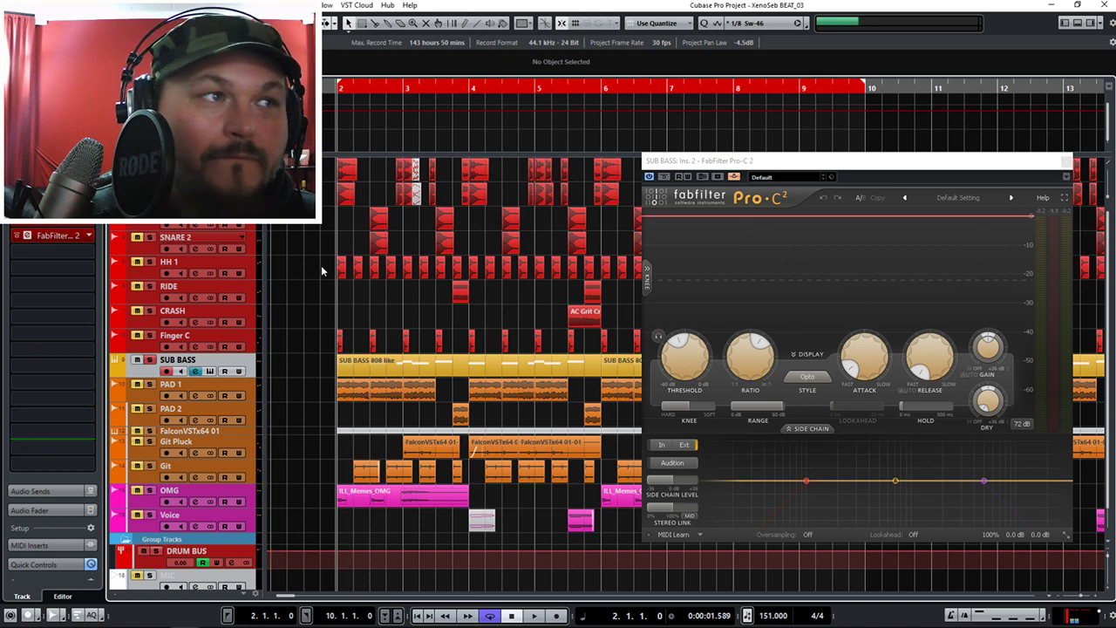
key(space)
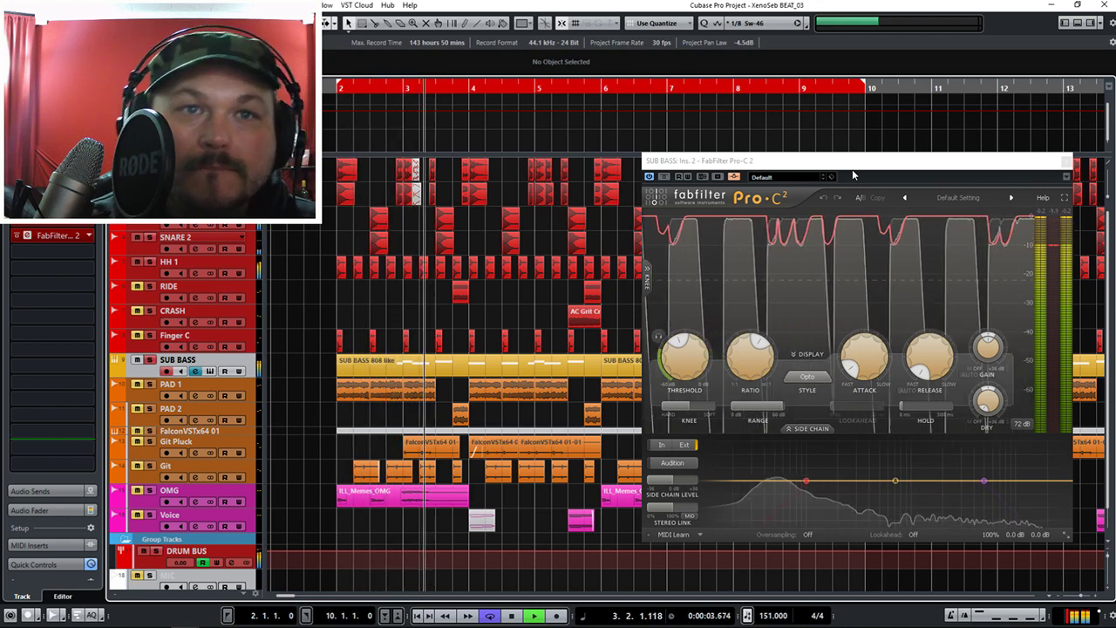
key(space)
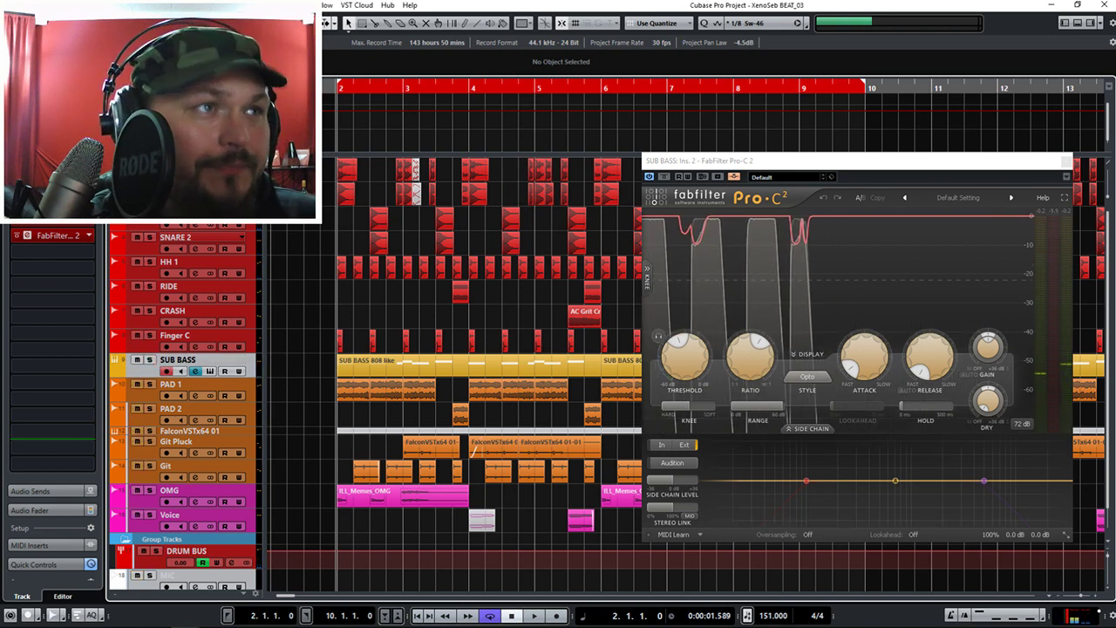
click(164, 392)
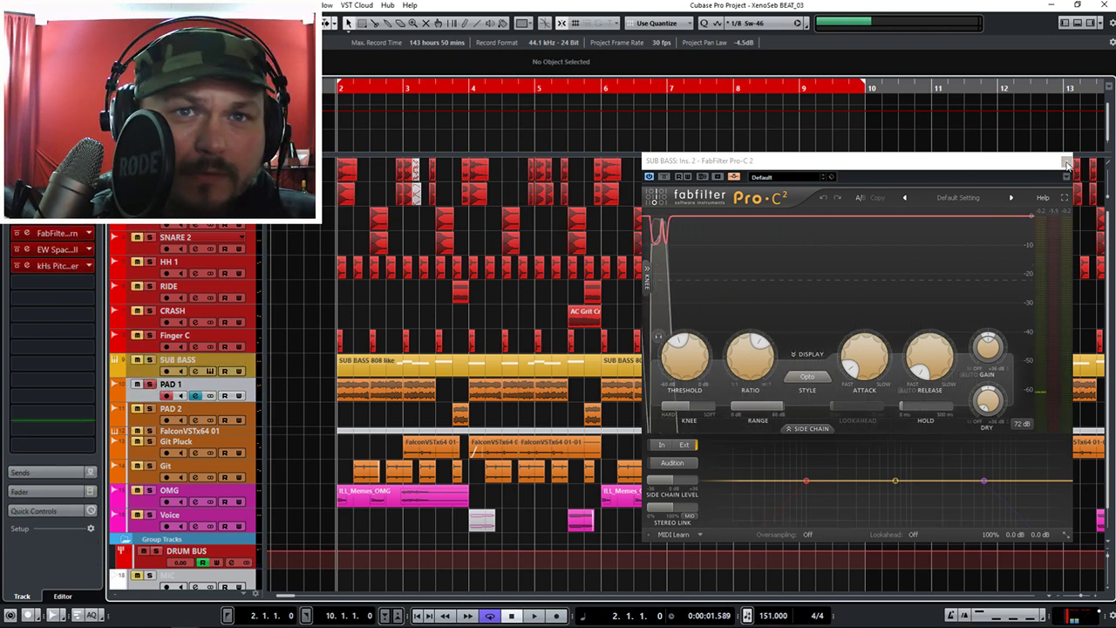
key(Escape)
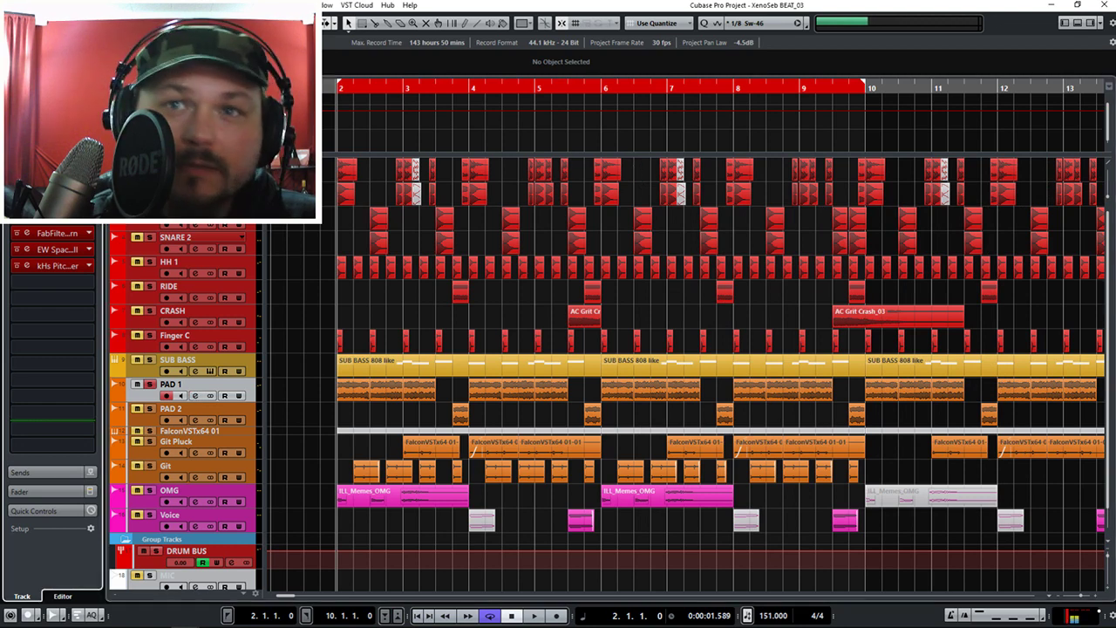
Open PAD 1's channel settings and compare the soloed pad with its inserts active and bypassed.
click(195, 396)
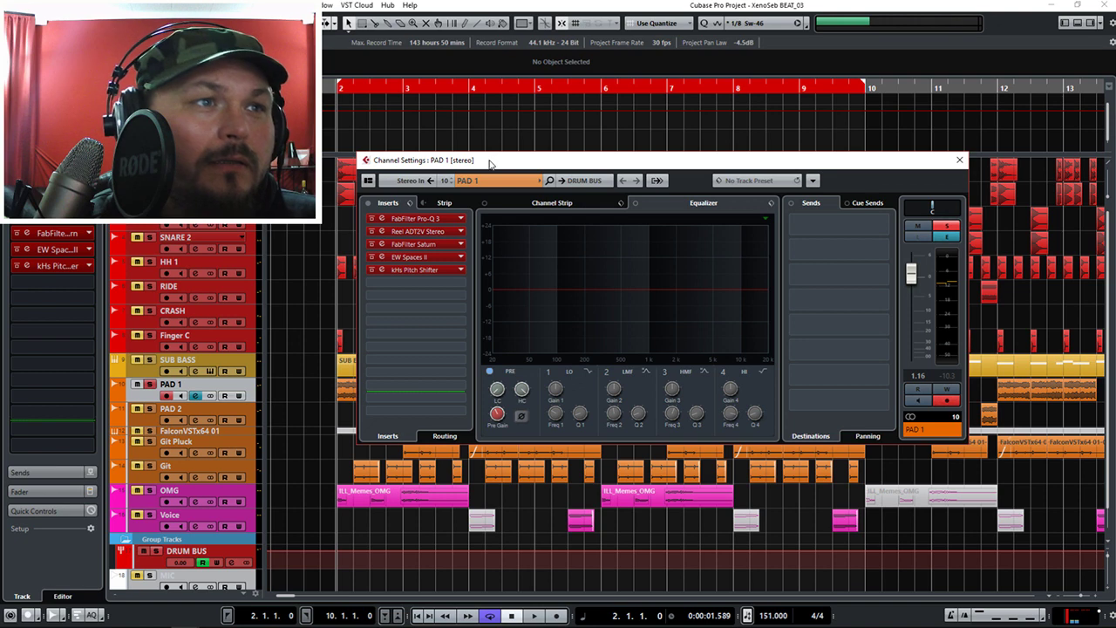
drag(489, 163, 498, 152)
key(space)
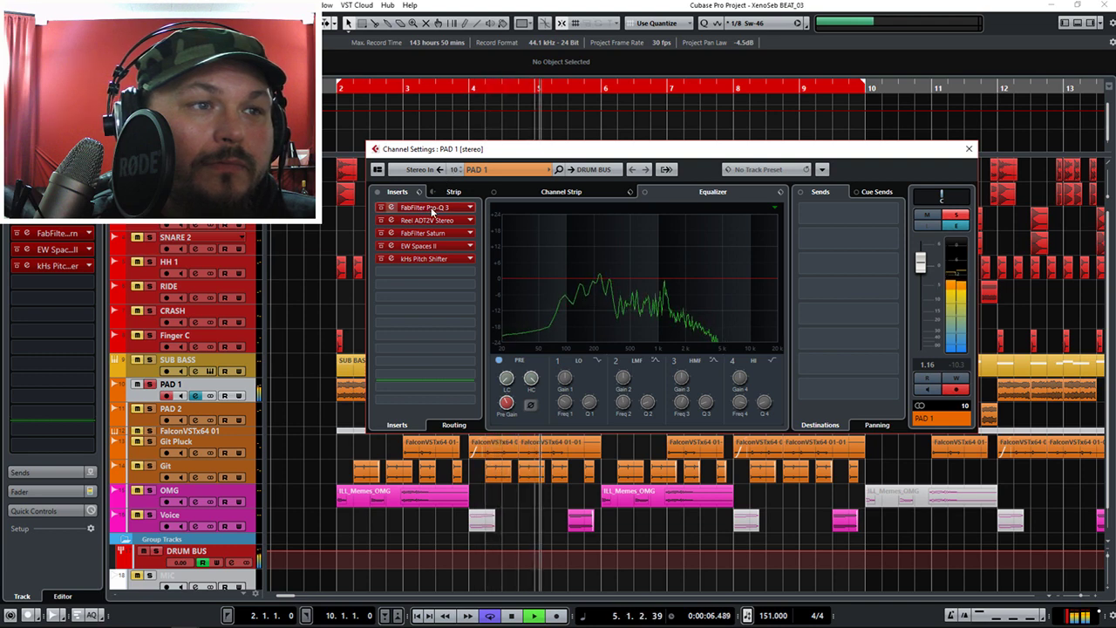
key(space)
click(377, 192)
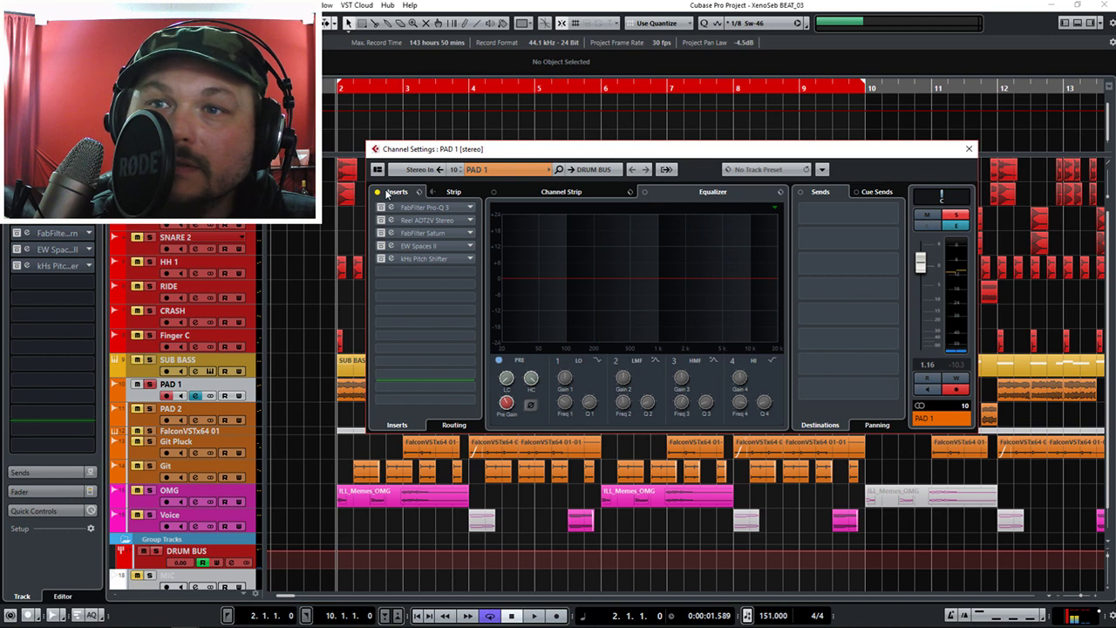
key(space)
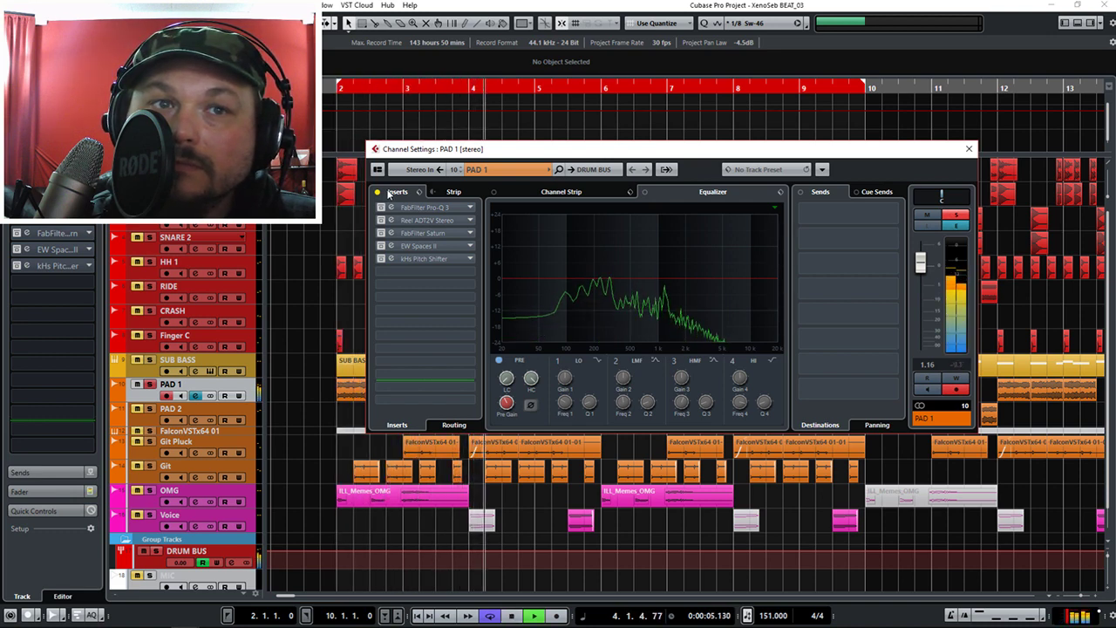
key(space)
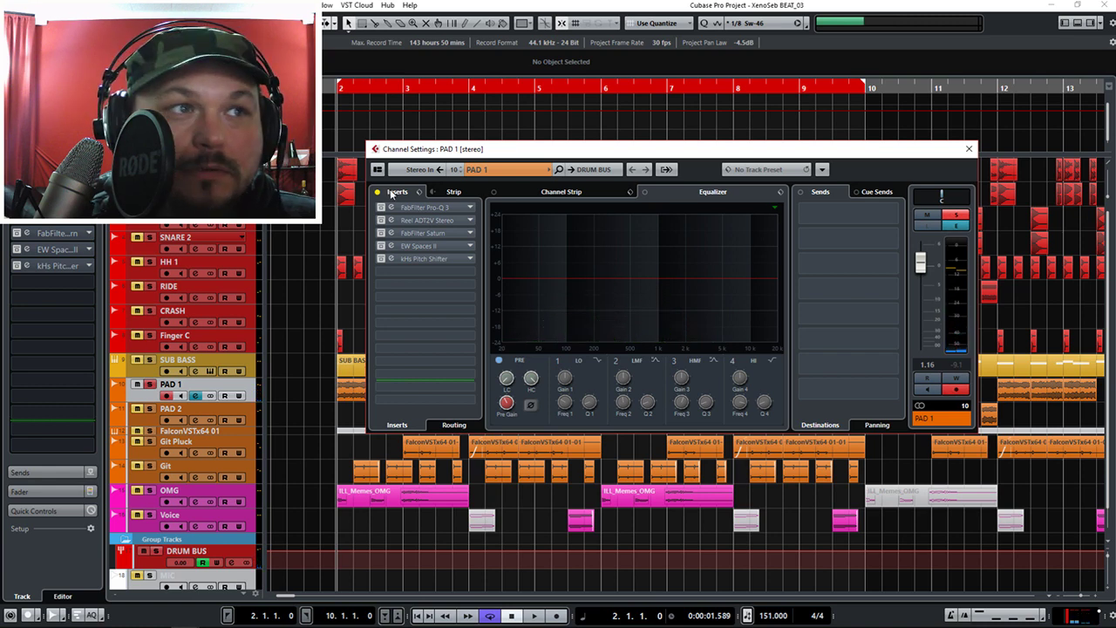
Clear PAD 1's solo, close its channel settings, and compare the full mix with the pad's inserts bypassed and active.
key(space)
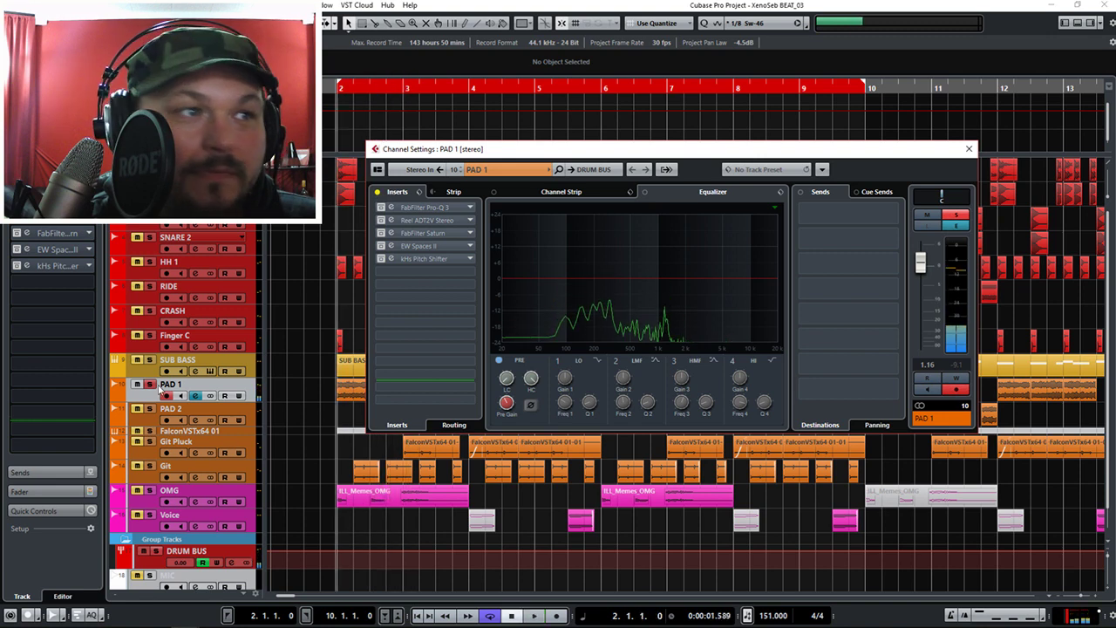
key(space)
click(155, 389)
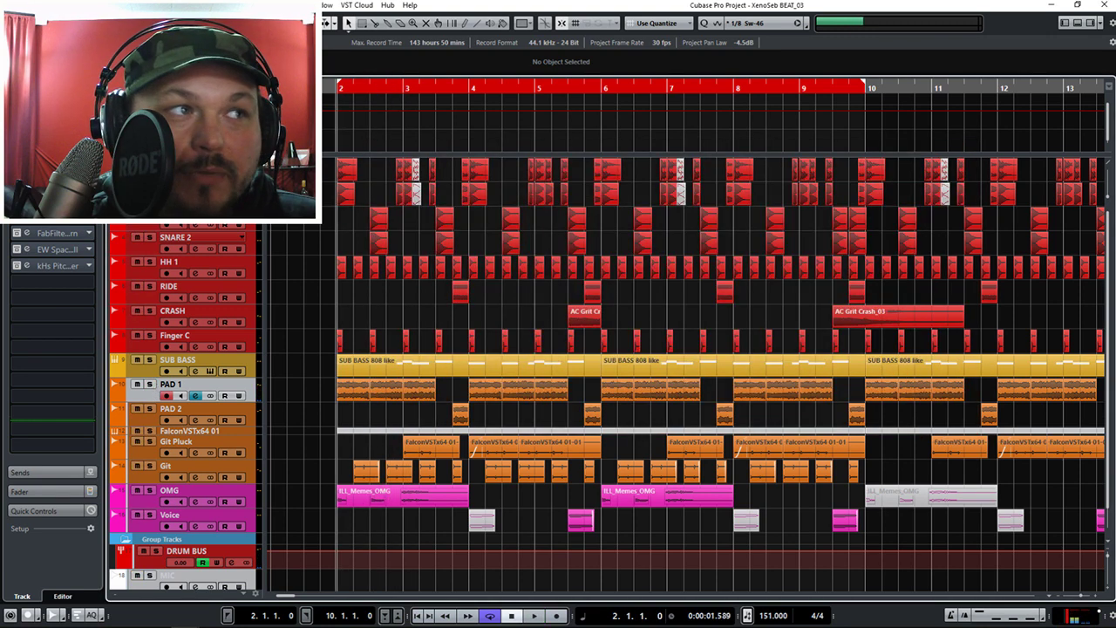
key(space)
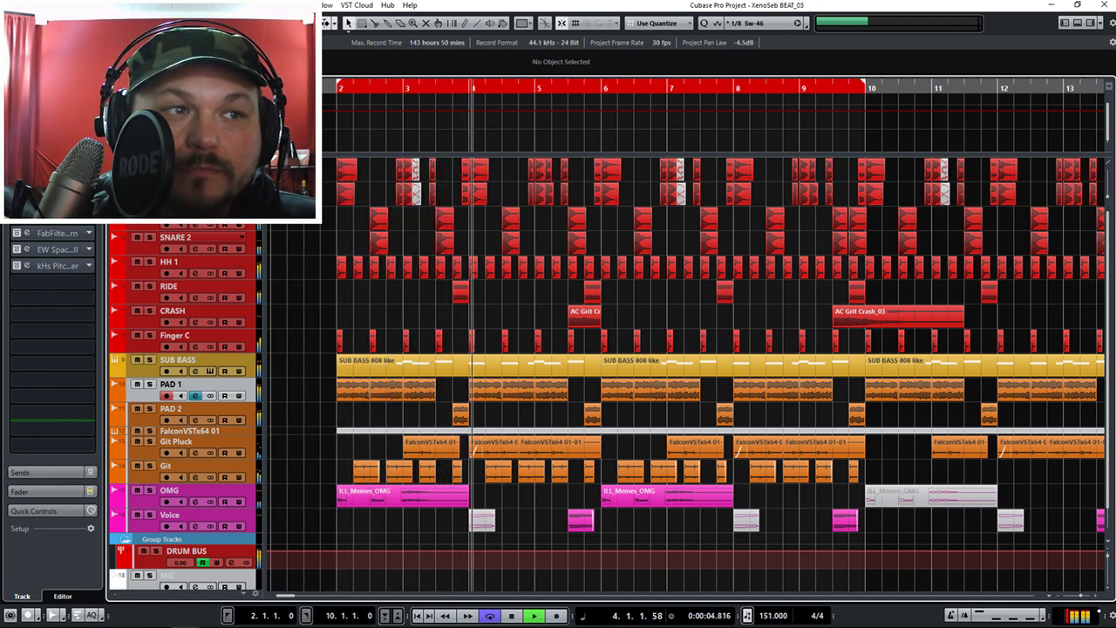
key(space)
key(space)
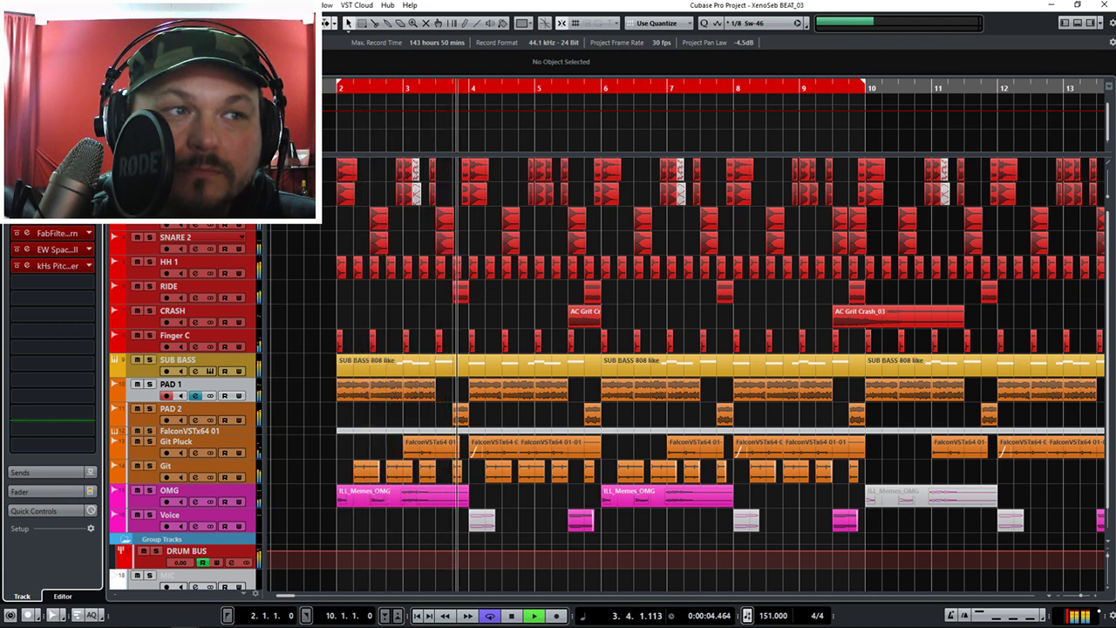
key(space)
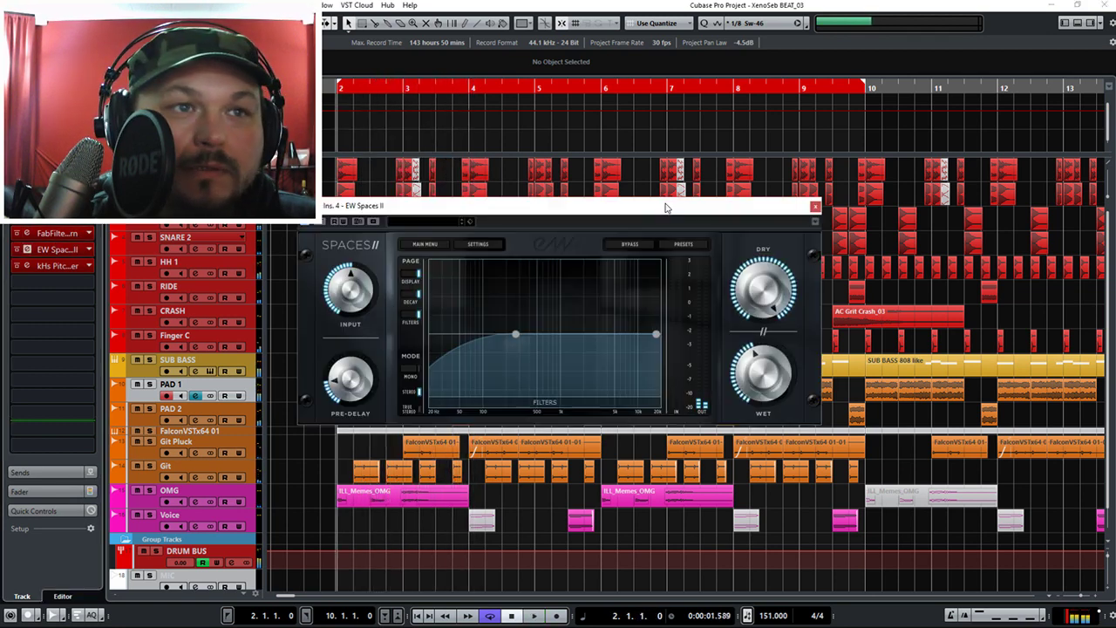
Examine PAD 1's EW Spaces II reverb during playback and its FabFilter Pro-Q 3 curve, closing each plug-in.
drag(661, 207, 690, 148)
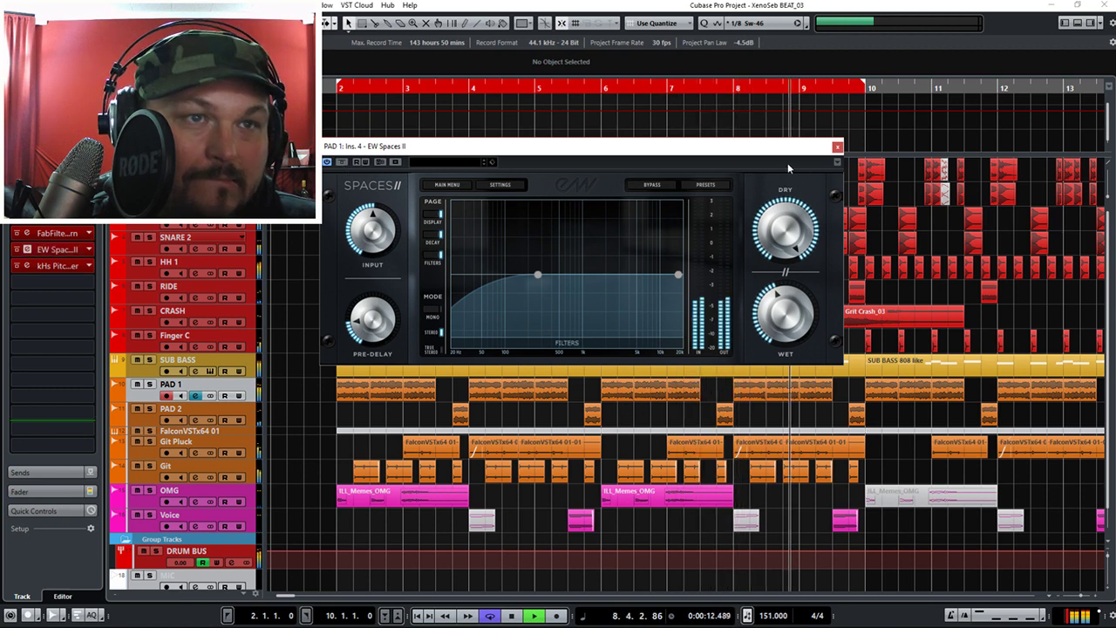
click(26, 249)
key(space)
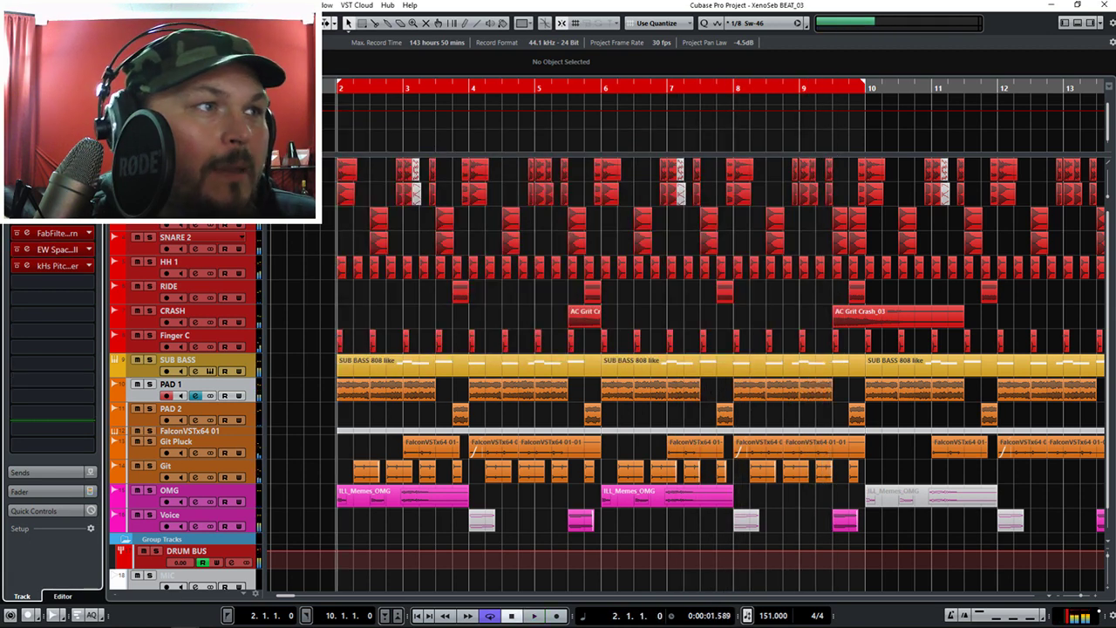
click(26, 233)
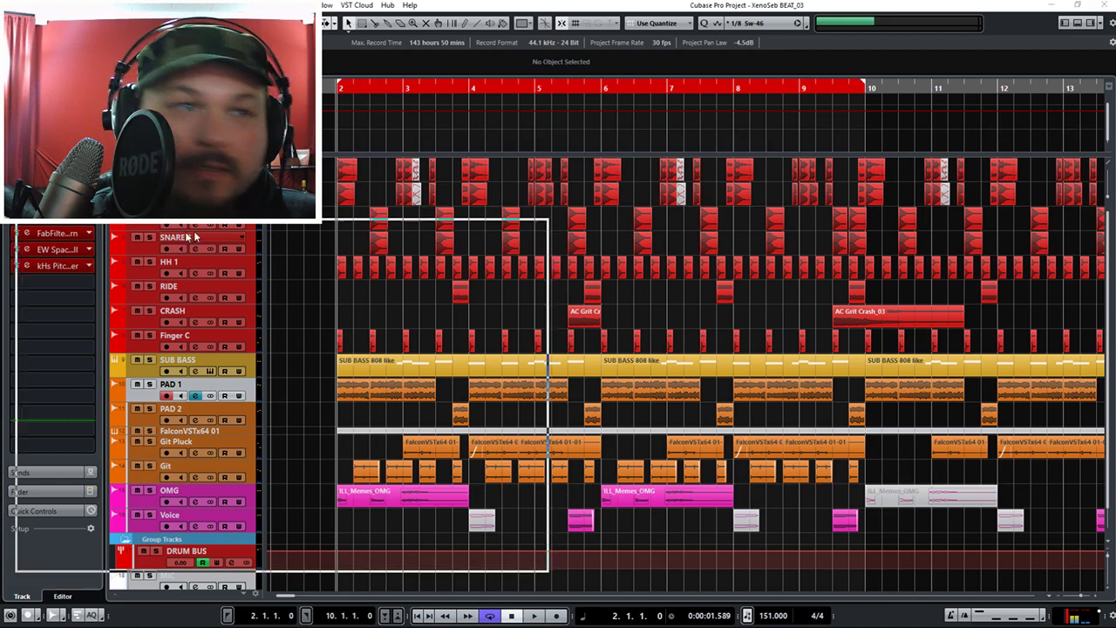
drag(174, 217, 497, 179)
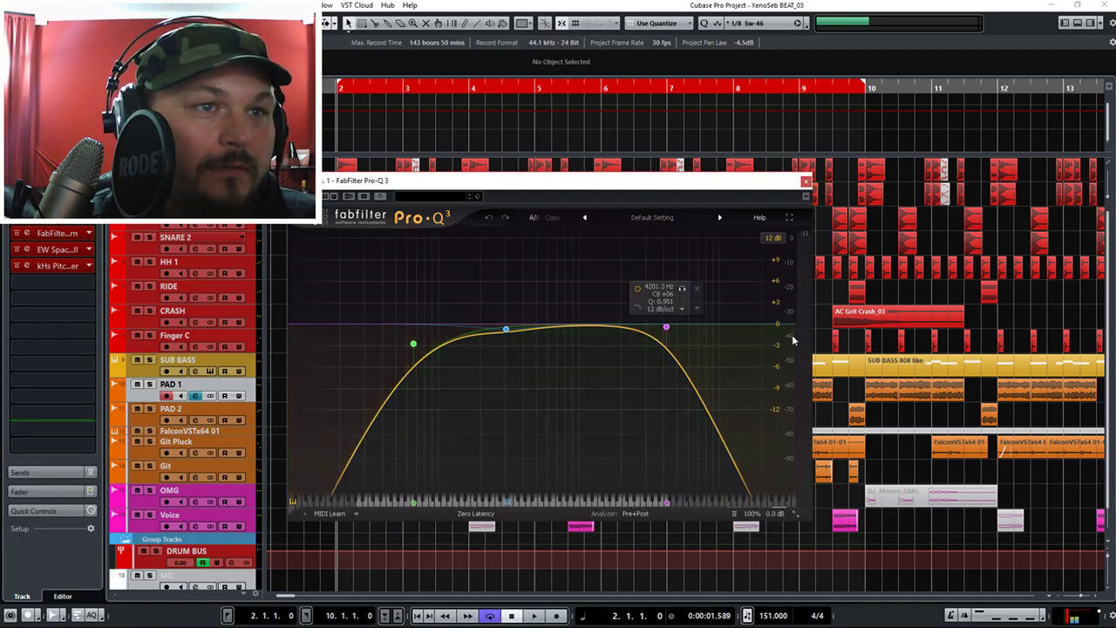
click(806, 183)
Open PAD 1's Reel ADT2V Stereo, solo the track, and compare the SRC signal muted and unmuted during playback.
click(54, 216)
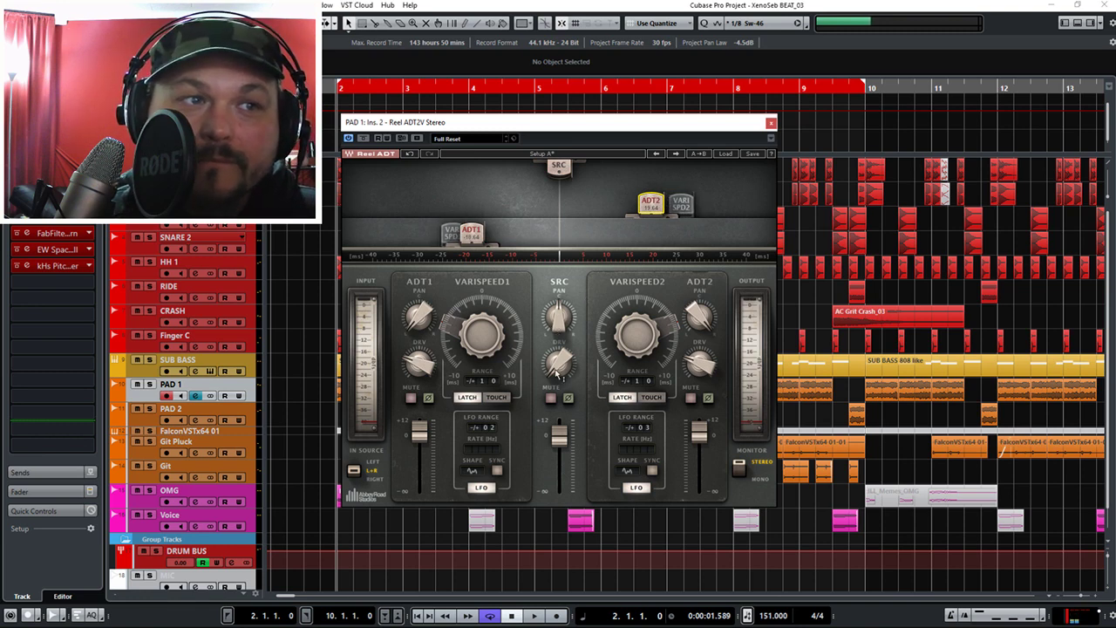
key(space)
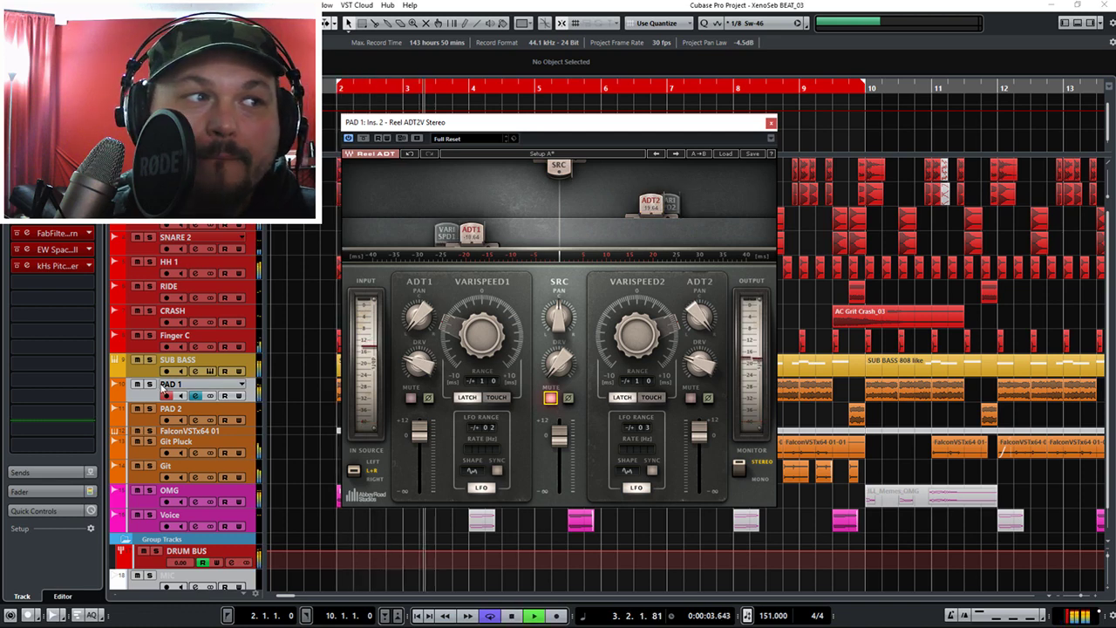
key(s)
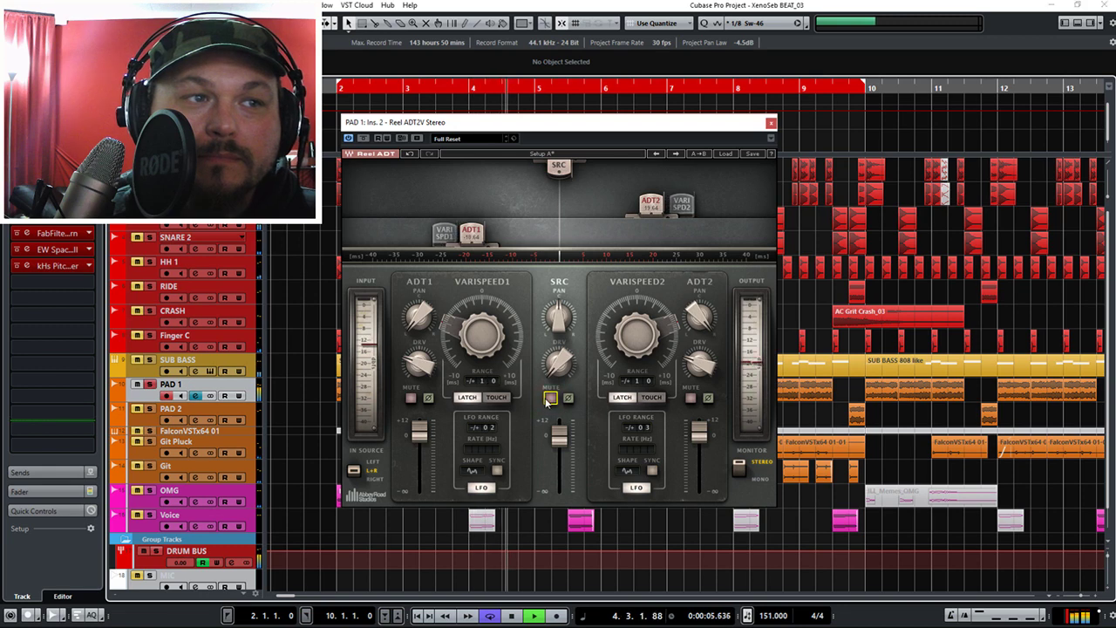
click(550, 398)
key(space)
Raise the SRC level in Reel ADT and return it to its original position while PAD 1 plays.
key(space)
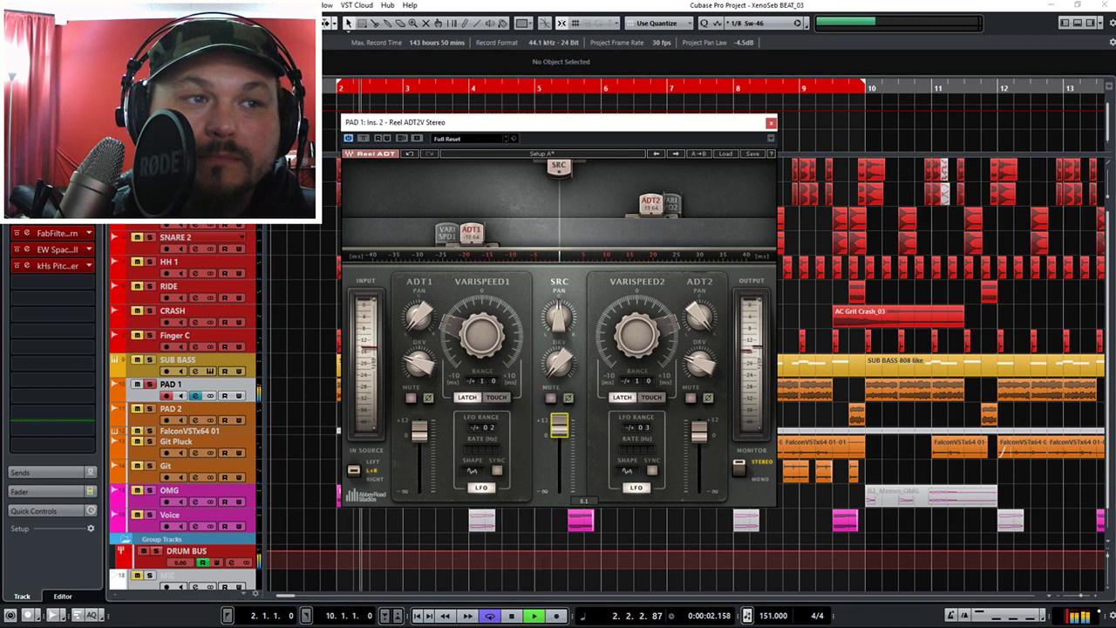
mouse_move(559, 425)
mouse_down()
mouse_move(559, 458)
mouse_move(559, 431)
mouse_up()
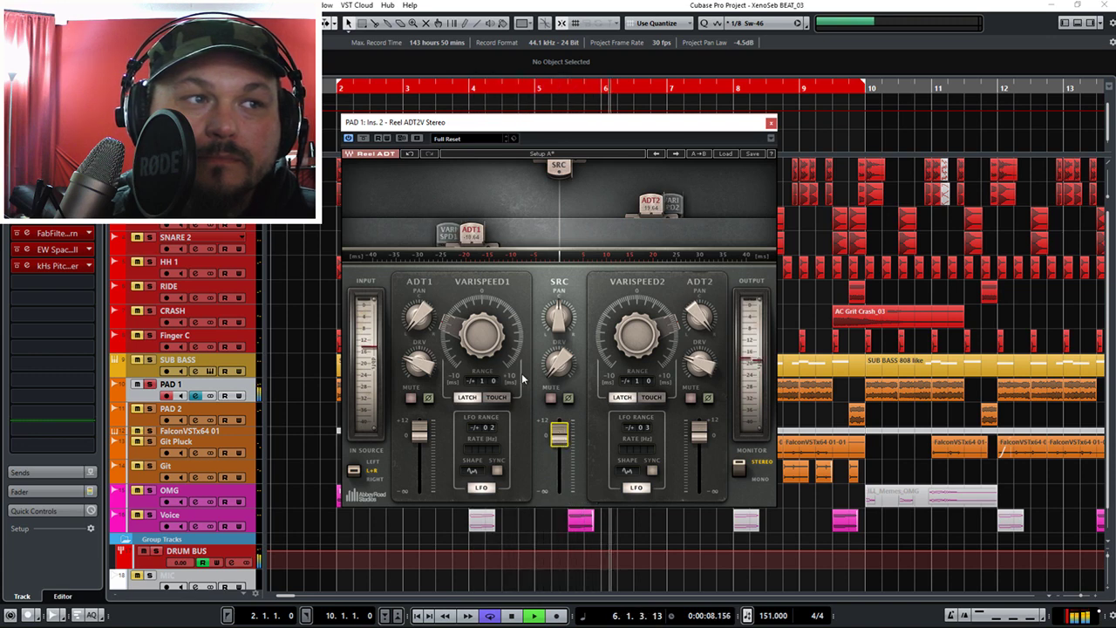
key(space)
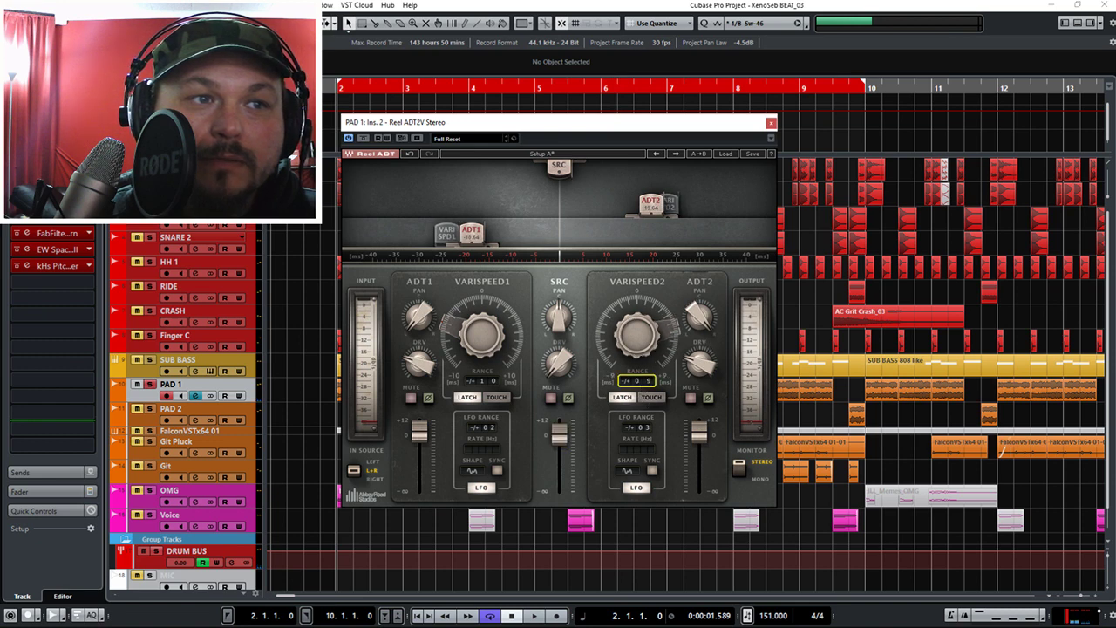
Sweep Varispeed 1 in PAD 1's Reel ADT down and back up during playback, and close the plug-in.
key(space)
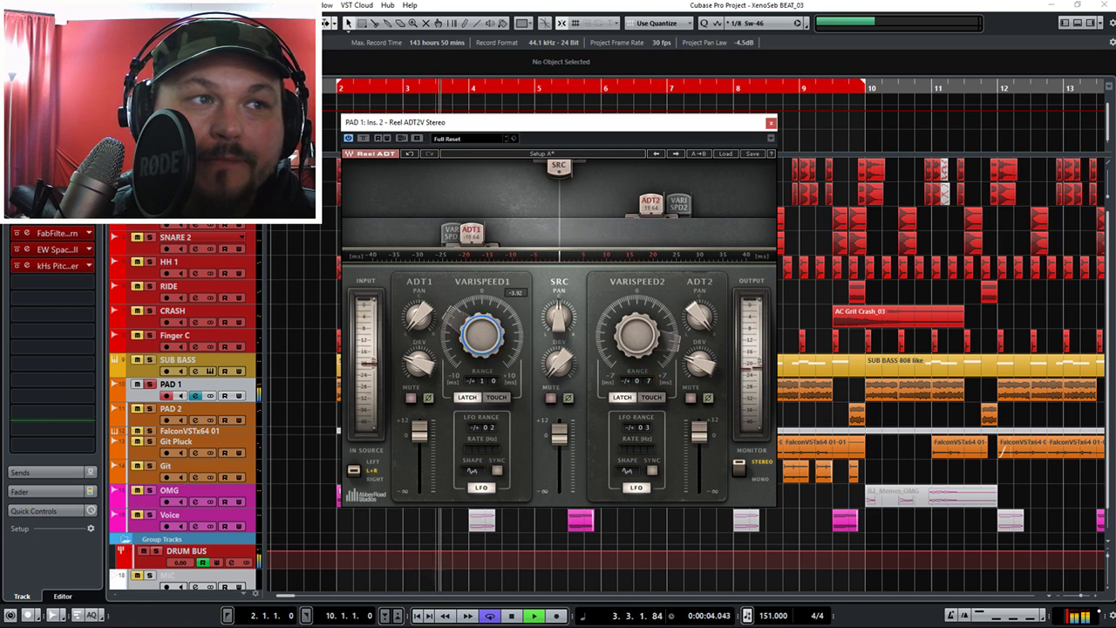
click(503, 341)
drag(503, 342, 503, 409)
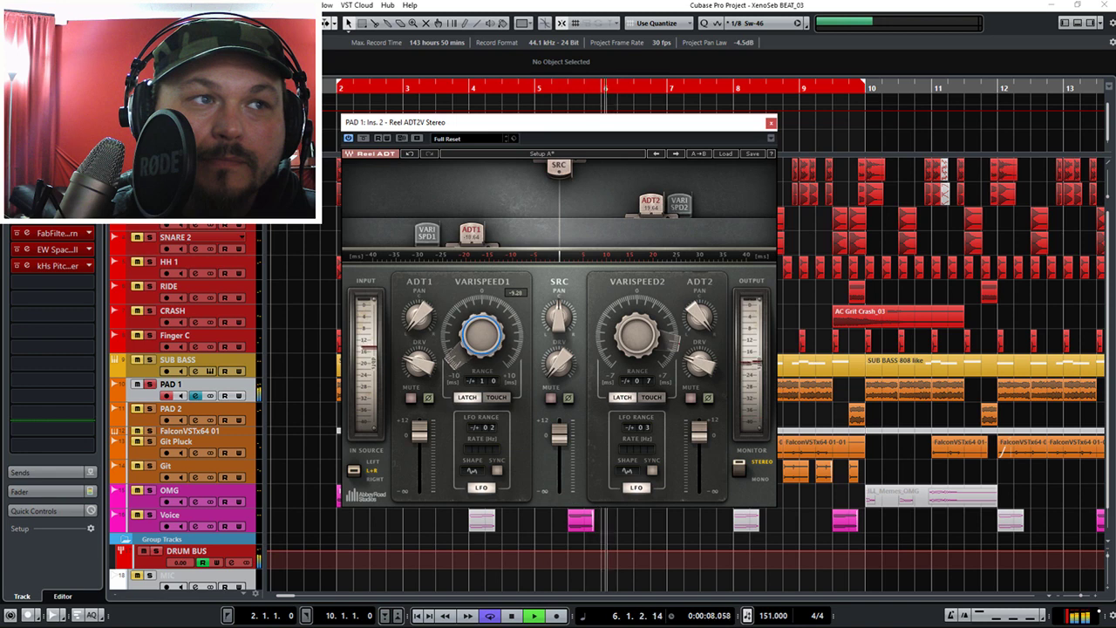
drag(459, 357, 459, 334)
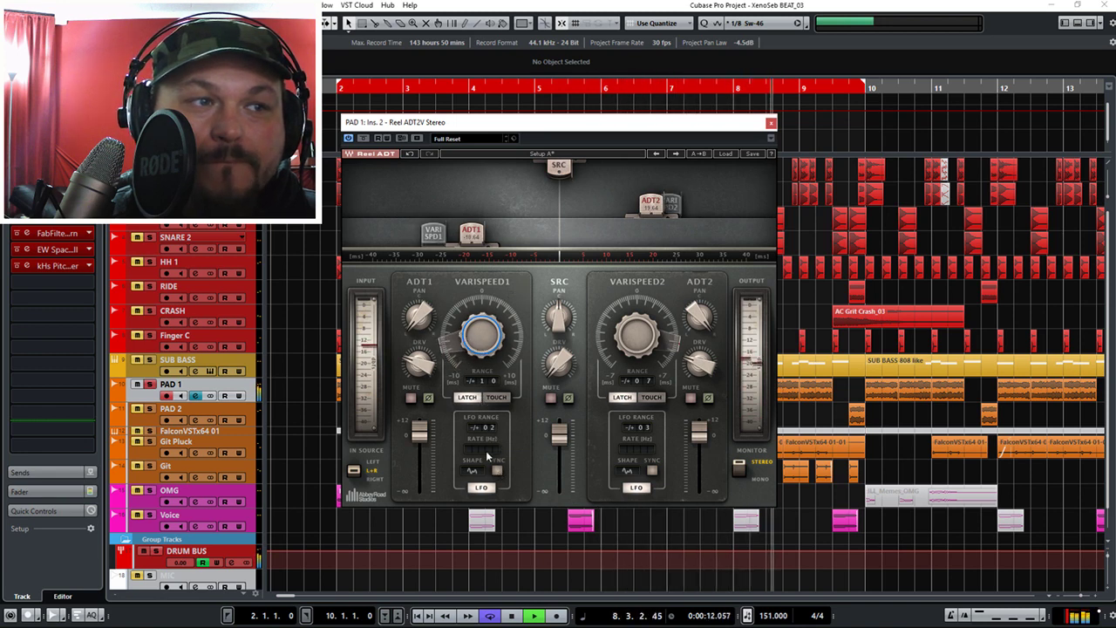
key(space)
click(770, 122)
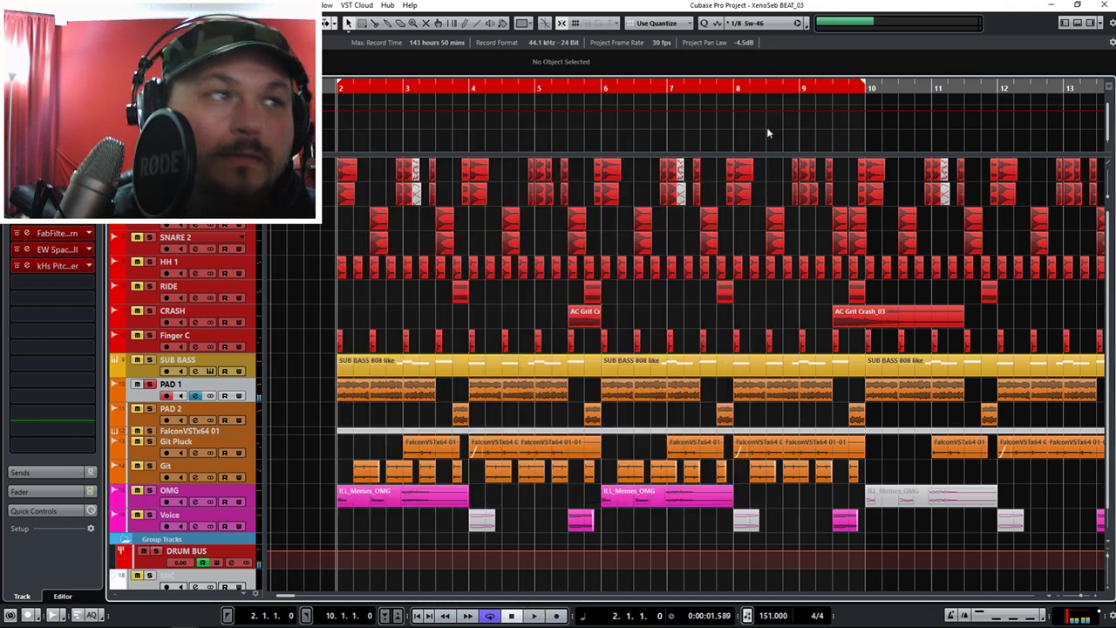
Listen to PAD 2 soloed, compare it with its Snap Heap insert bypassed and active, and close the plug-in.
click(174, 410)
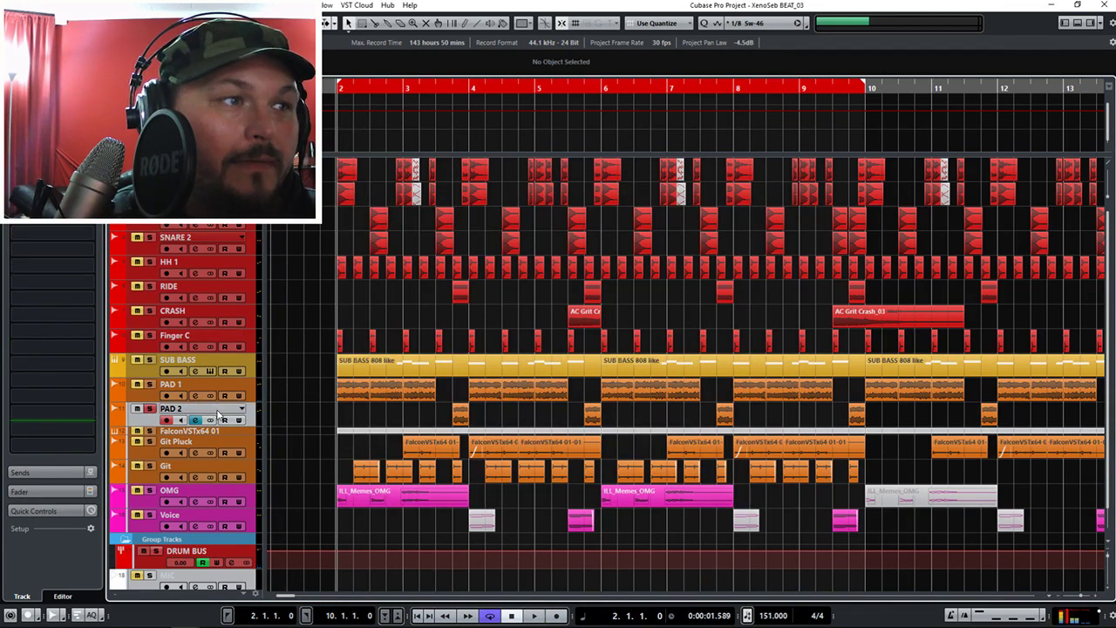
key(space)
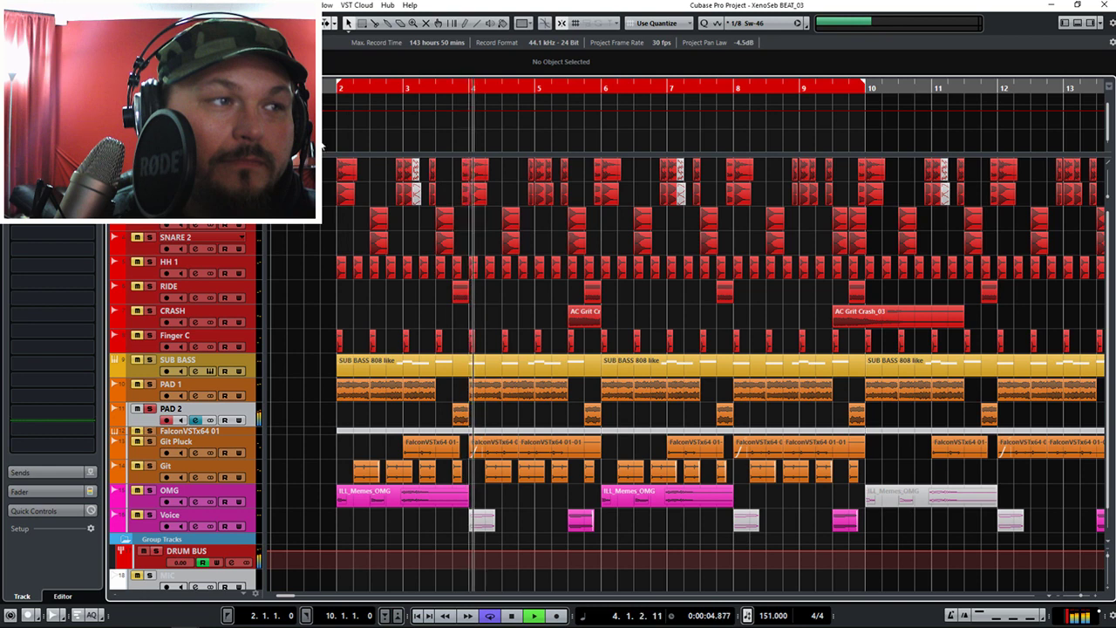
key(space)
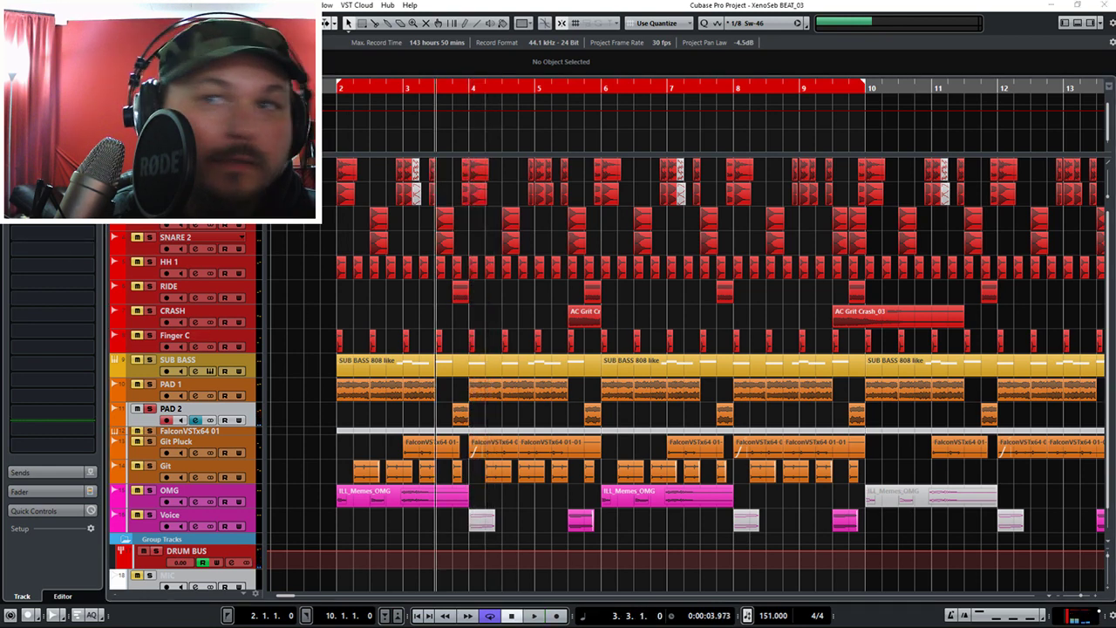
click(53, 170)
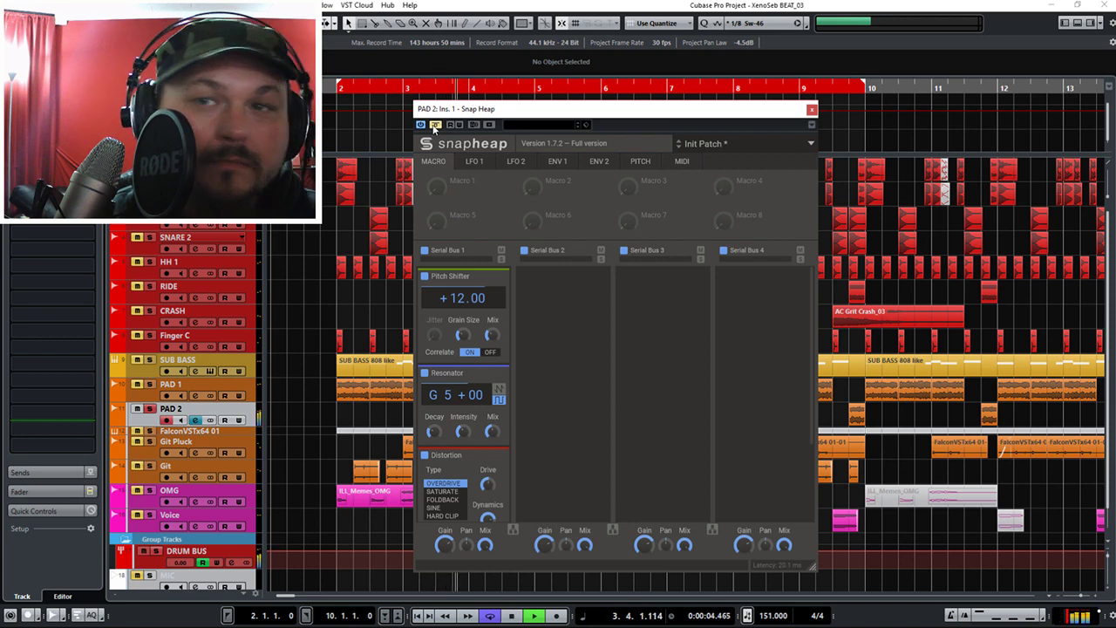
key(space)
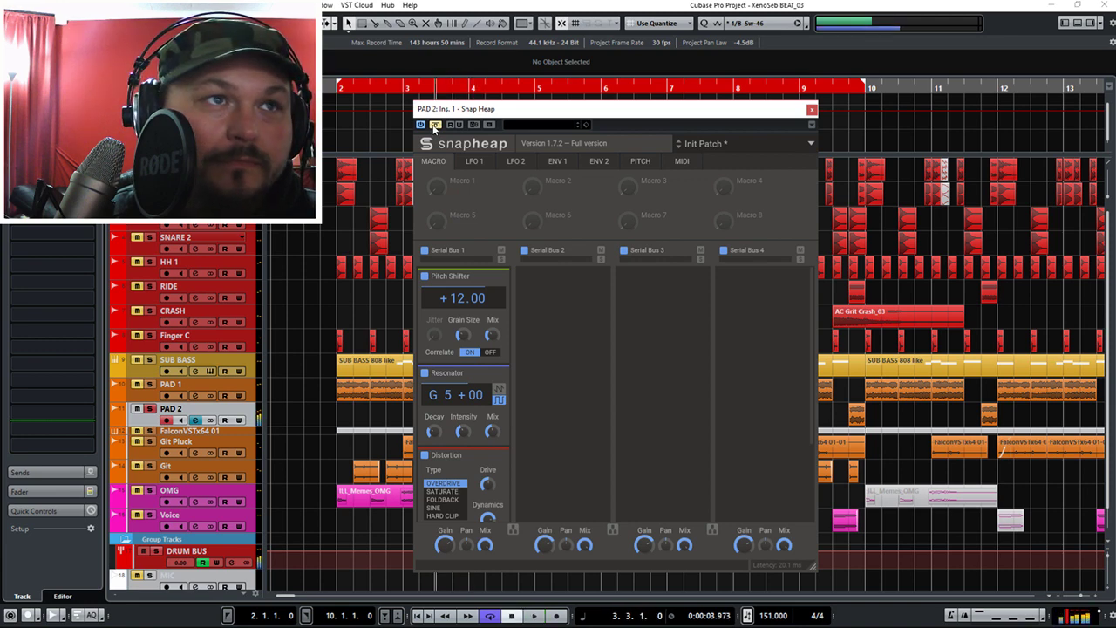
key(space)
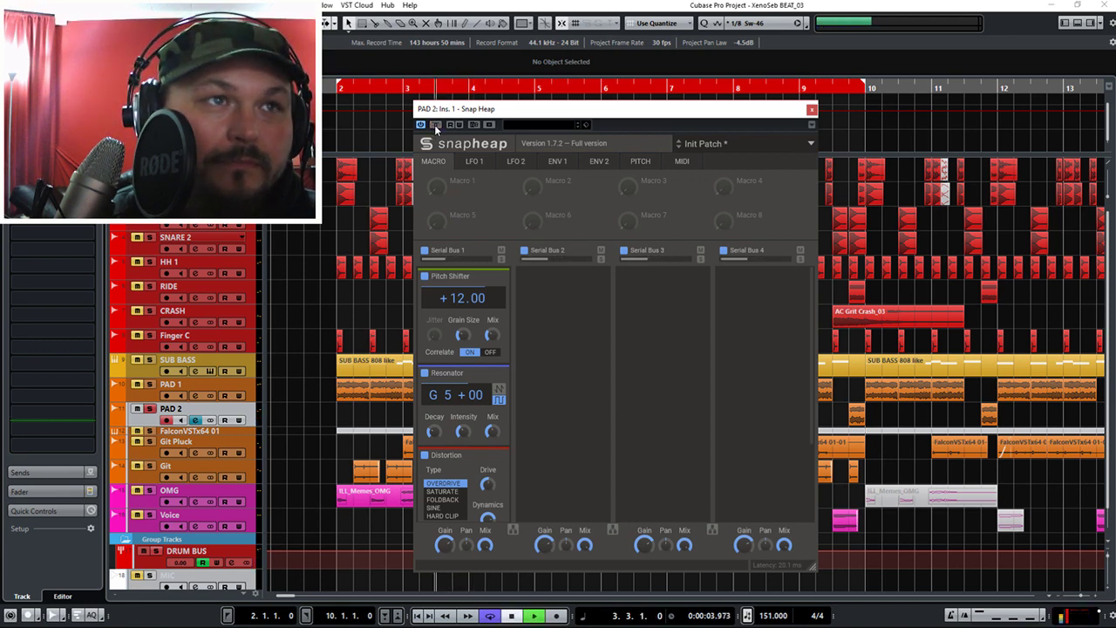
click(812, 110)
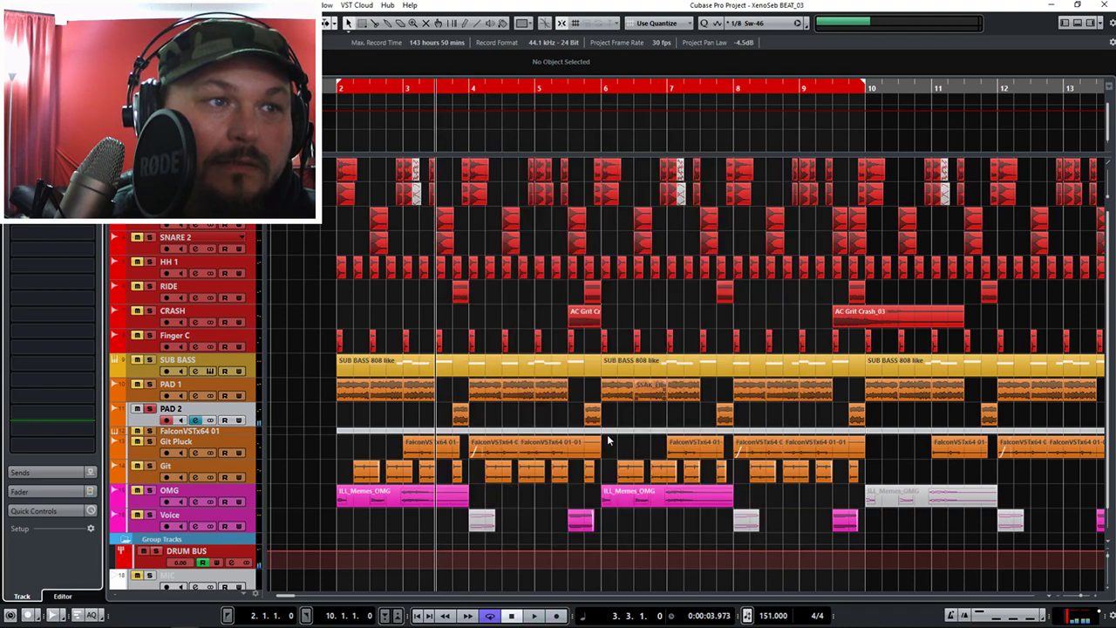
Select the PAD 2 clips across the arrangement and flatten their realtime processing with the Realtime algorithm preset.
drag(445, 423, 1102, 424)
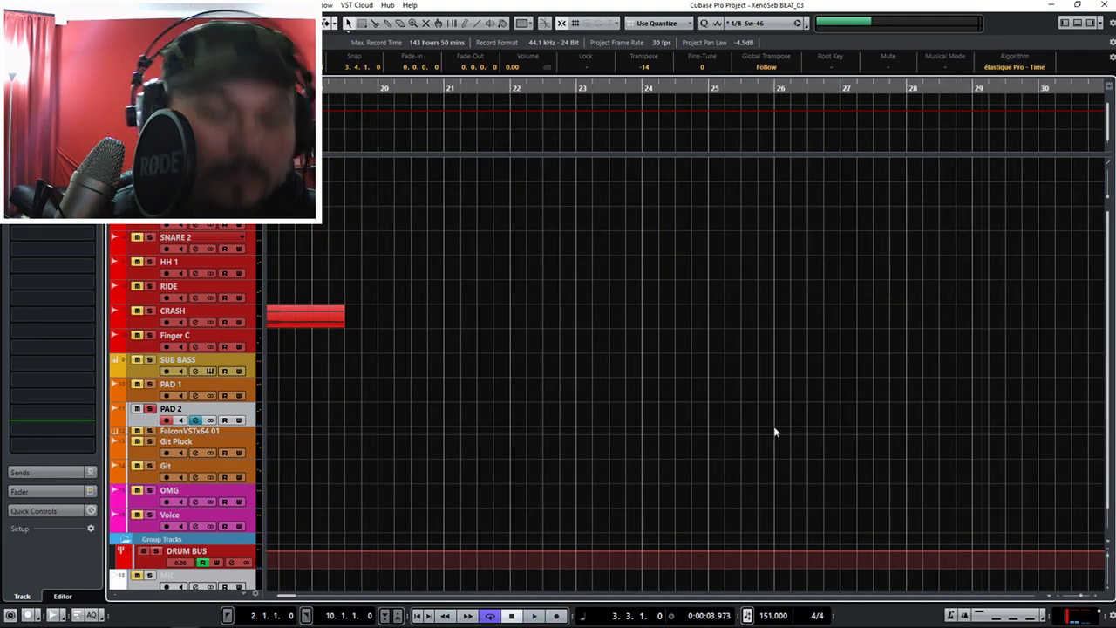
key(ctrl+f)
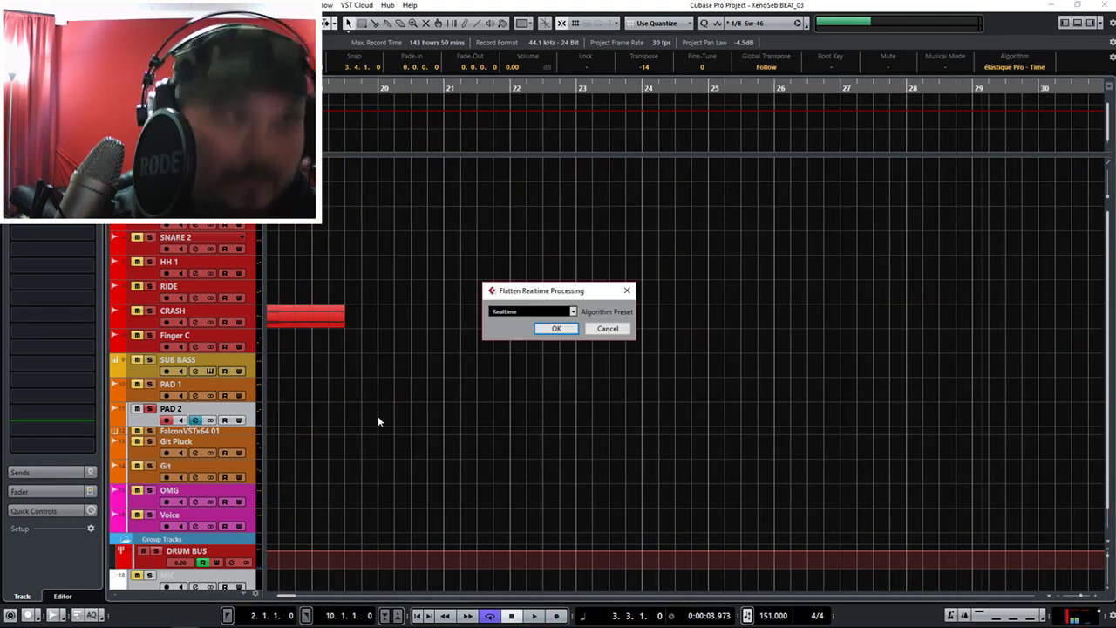
click(556, 329)
Audition PAD 2's flattened clips around the end of bar 3 and re-examine its Snap Heap settings, closing the plug-in.
click(230, 615)
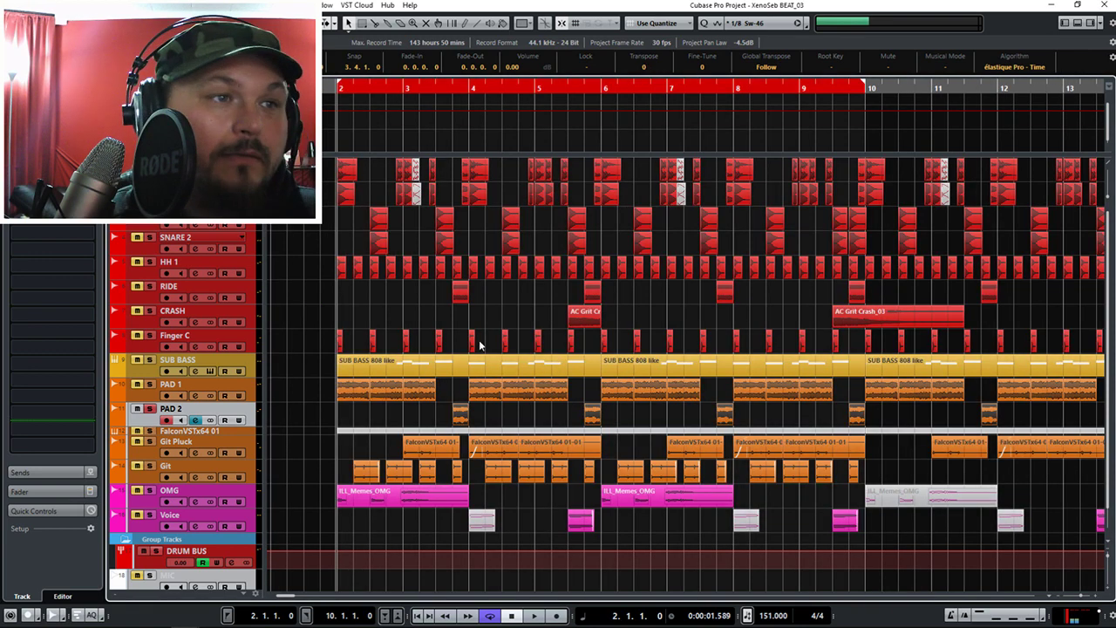
click(443, 110)
key(space)
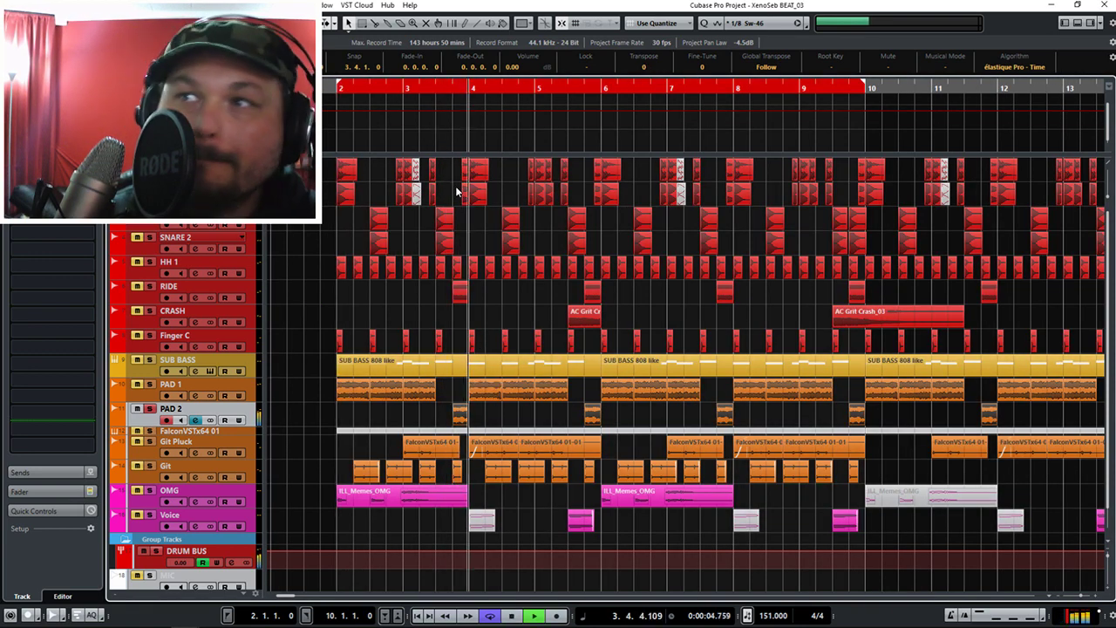
key(space)
key(space)
key(space)
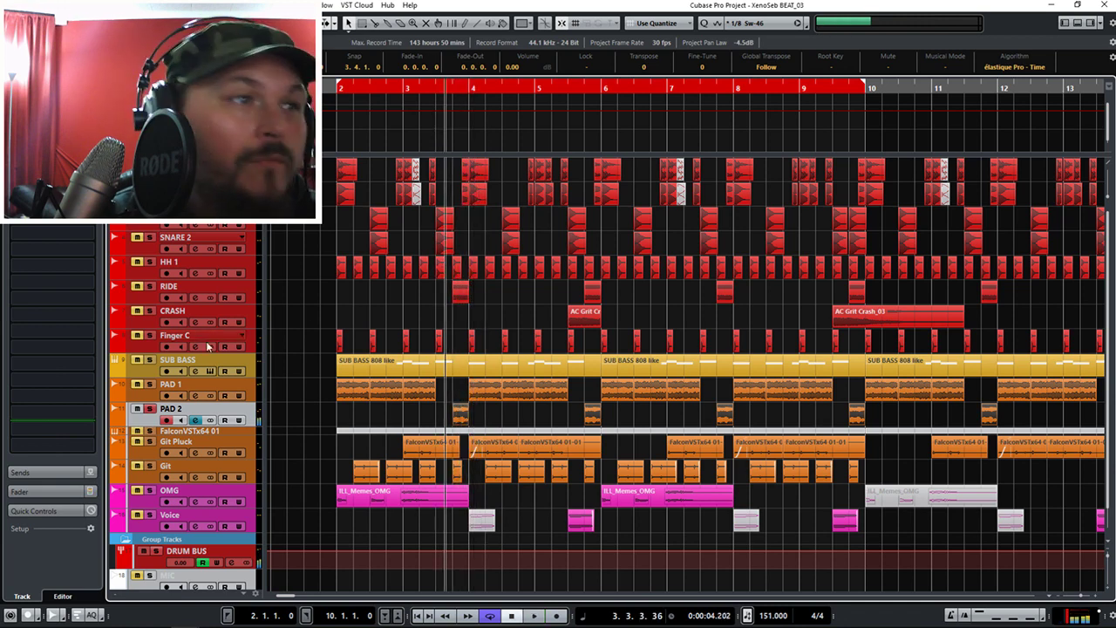
click(57, 224)
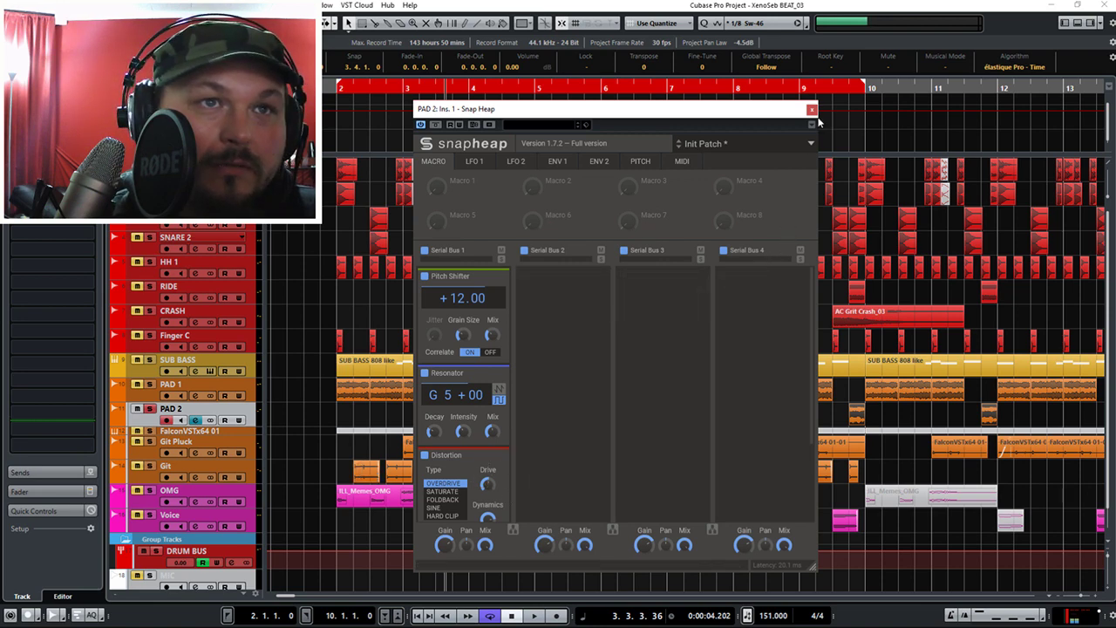
click(812, 109)
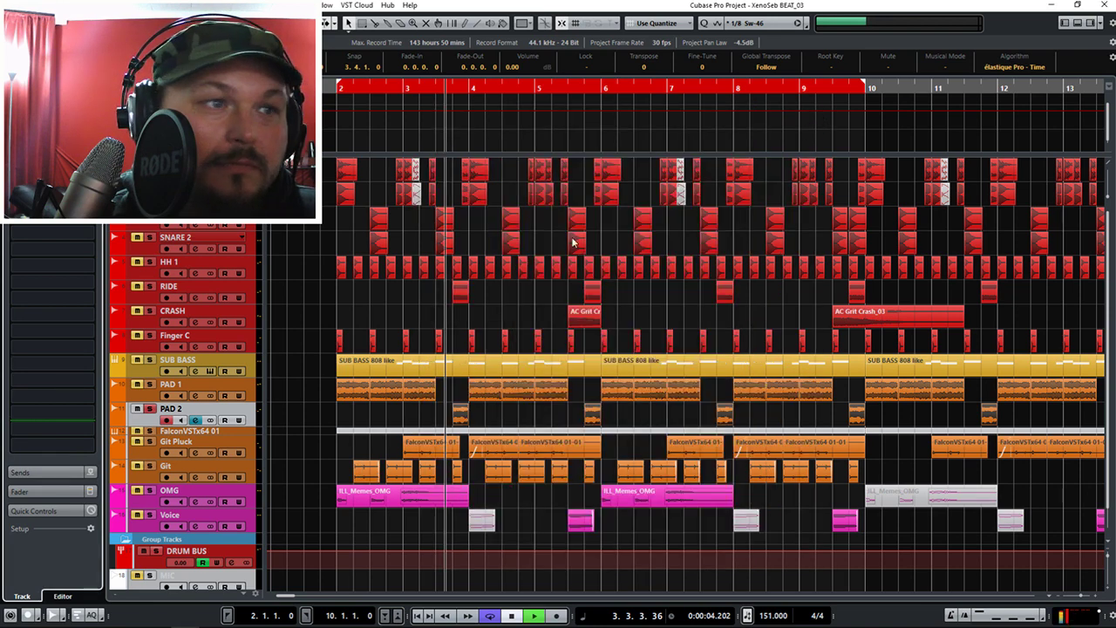
Clear PAD 2's solo, solo Git Pluck, and listen to it on its own.
click(150, 410)
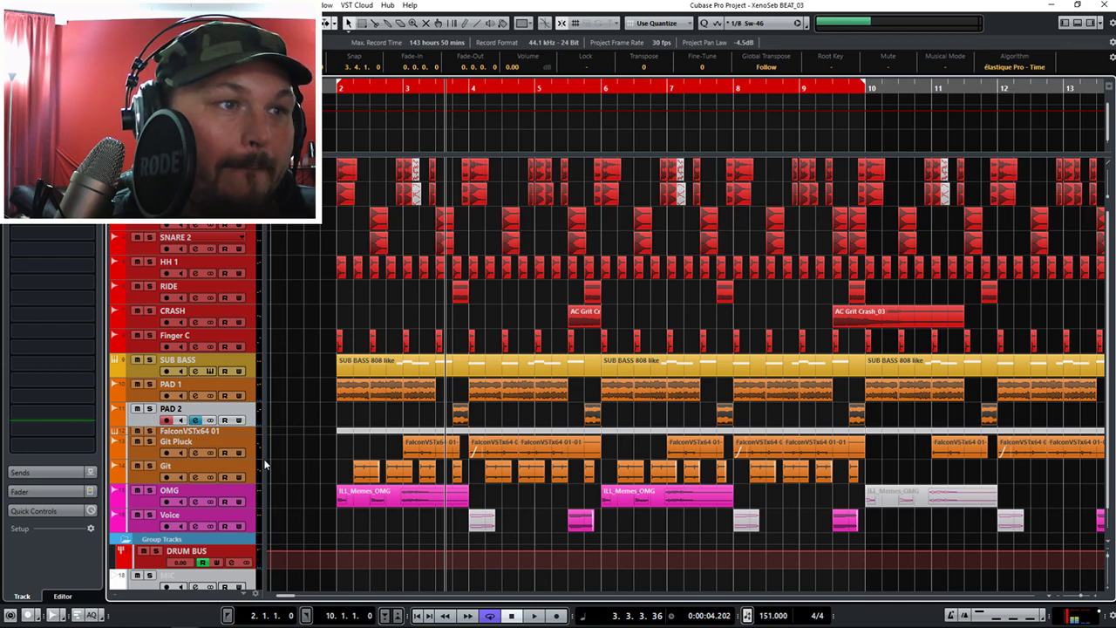
click(166, 445)
click(150, 443)
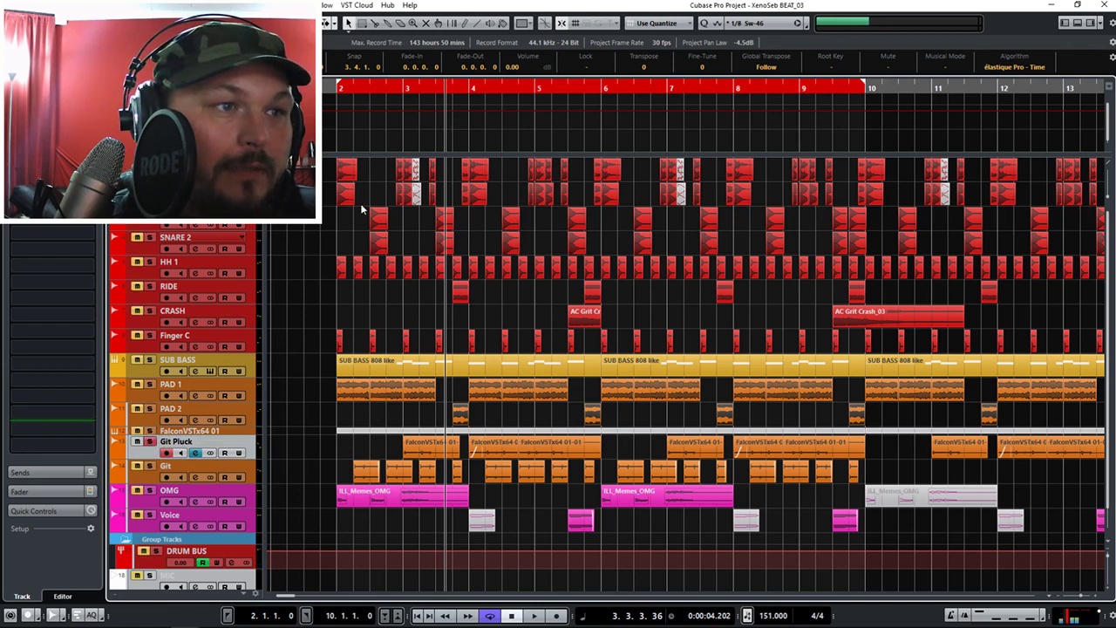
key(space)
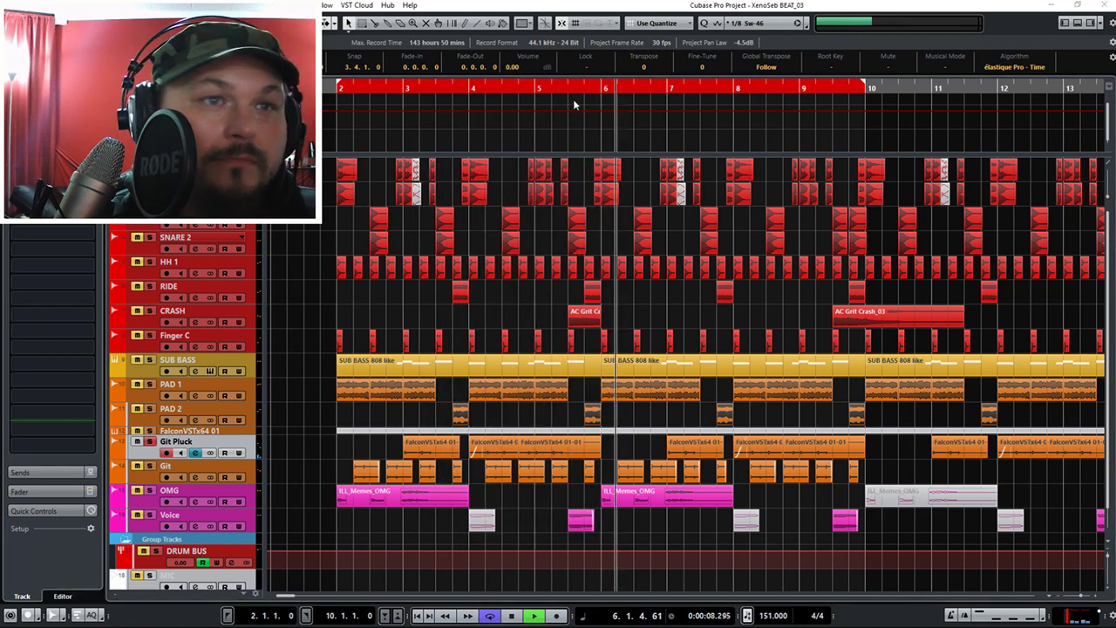
key(space)
Open Git Pluck's FabFilter Pro-Q 3, compare the sound with the EQ bypassed and active, and close it.
drag(1115, 165, 480, 167)
key(space)
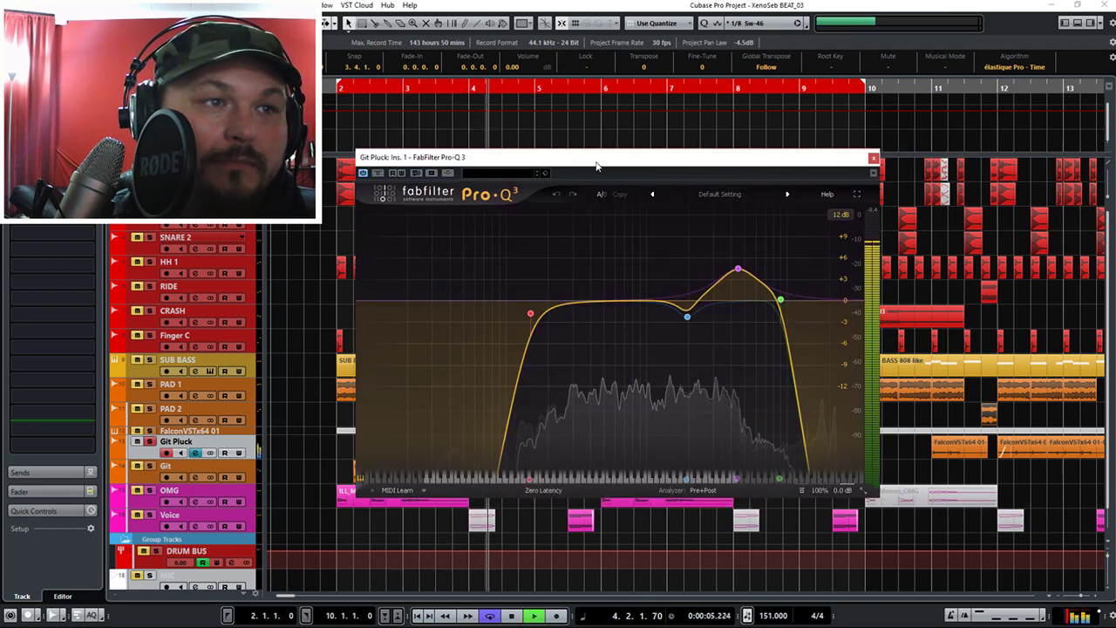
key(space)
key(space)
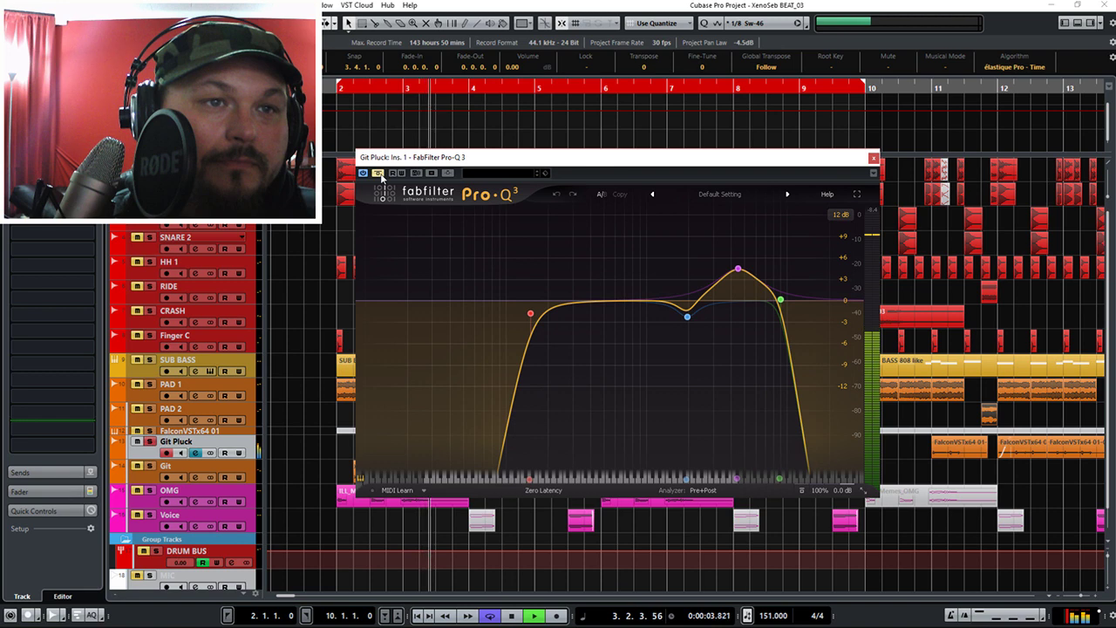
key(space)
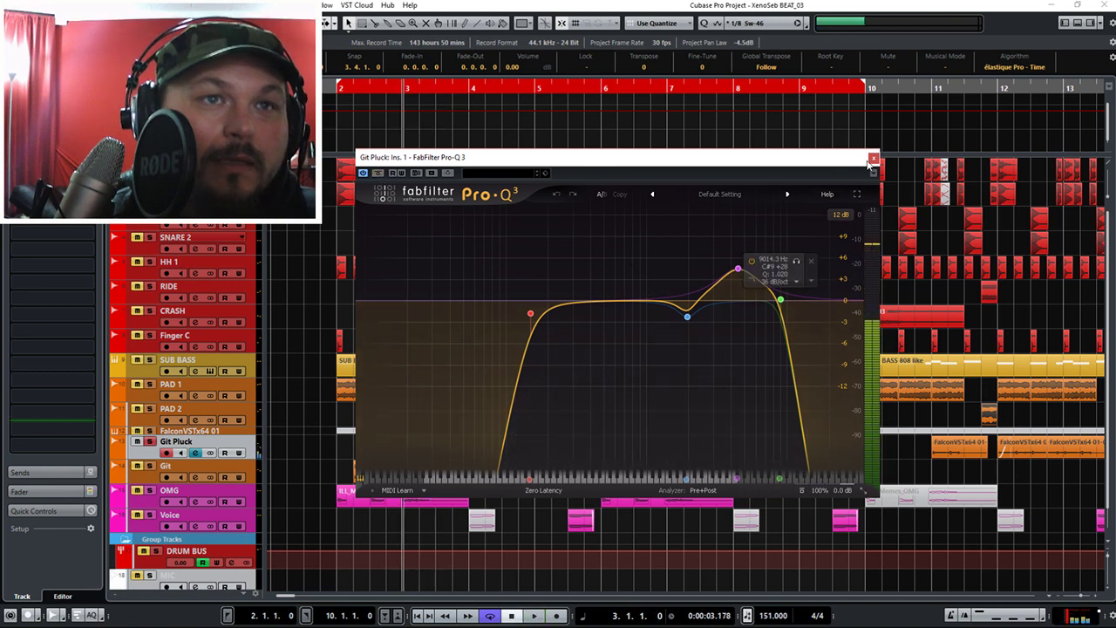
click(873, 158)
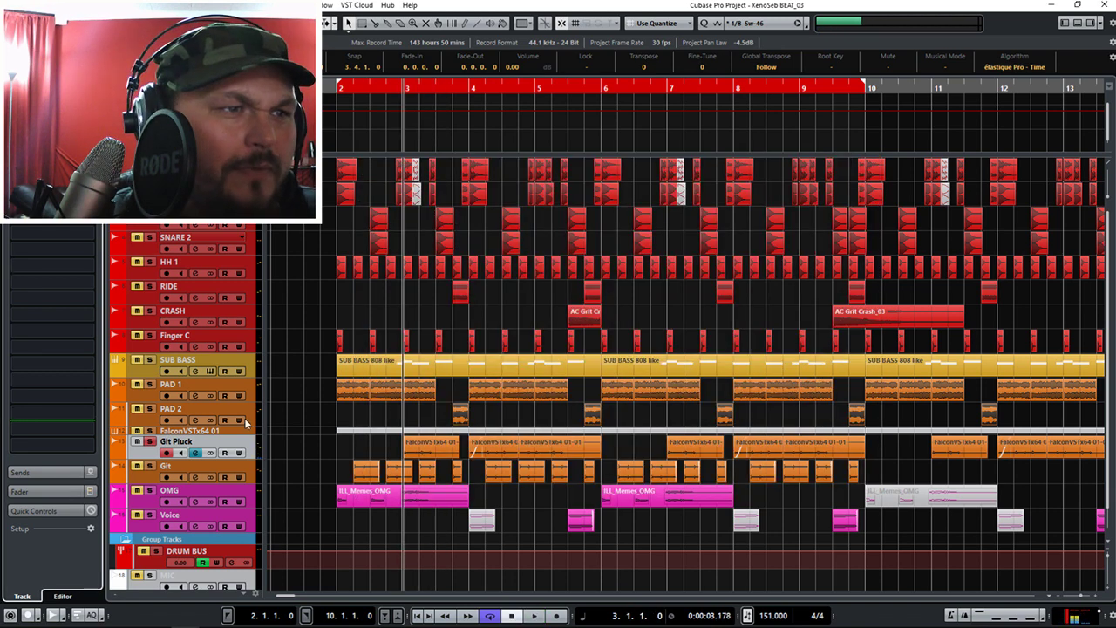
Switch to the Git track soloed and play it from the start of the loop.
key(Down)
click(333, 90)
key(space)
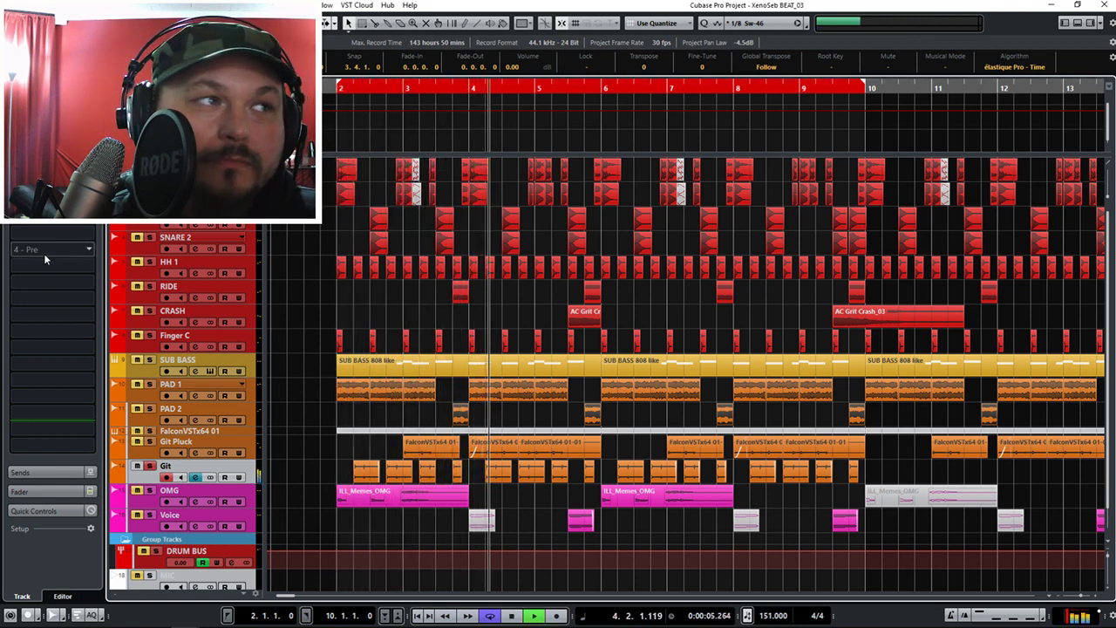
key(space)
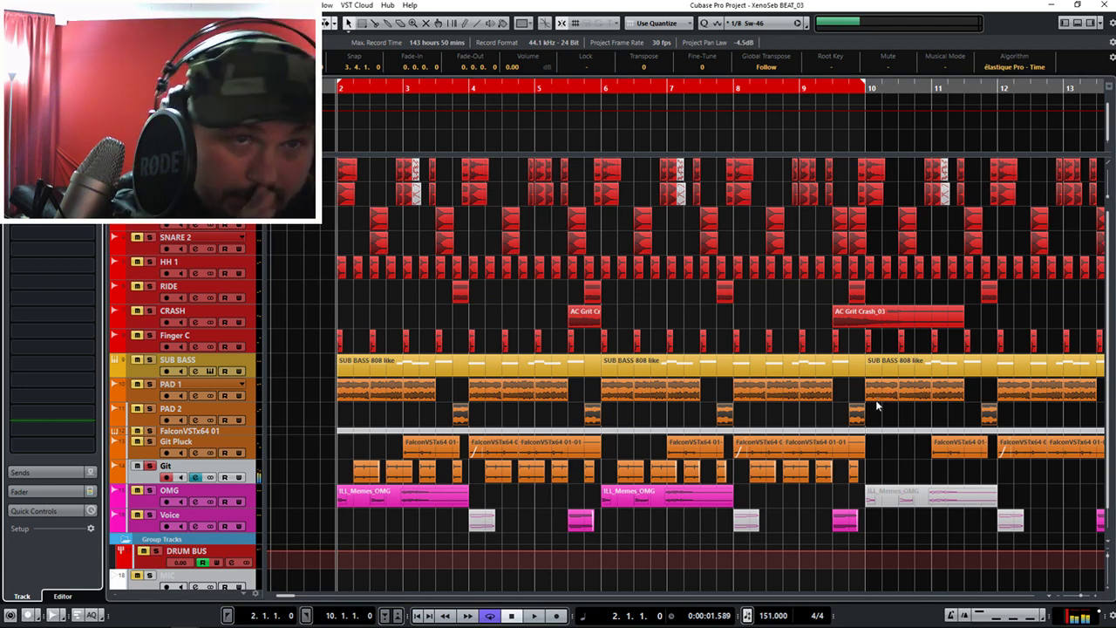
Examine the Dotted 8th delay SC preset in Git's TH-U Slate and compare the amp bypassed and active during playback.
key(e)
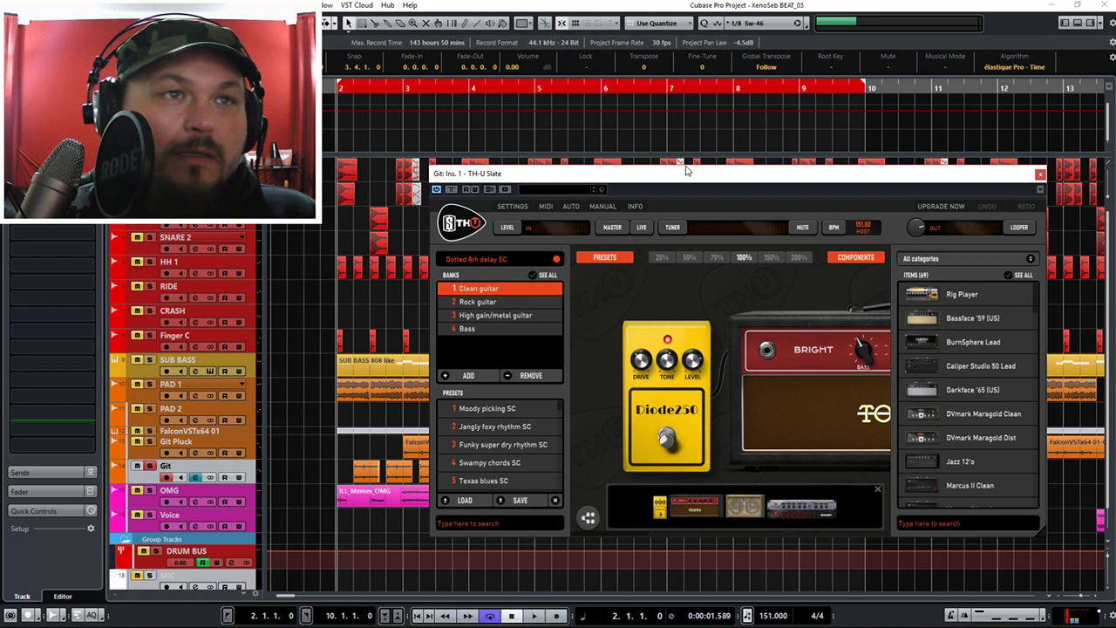
drag(685, 171, 623, 122)
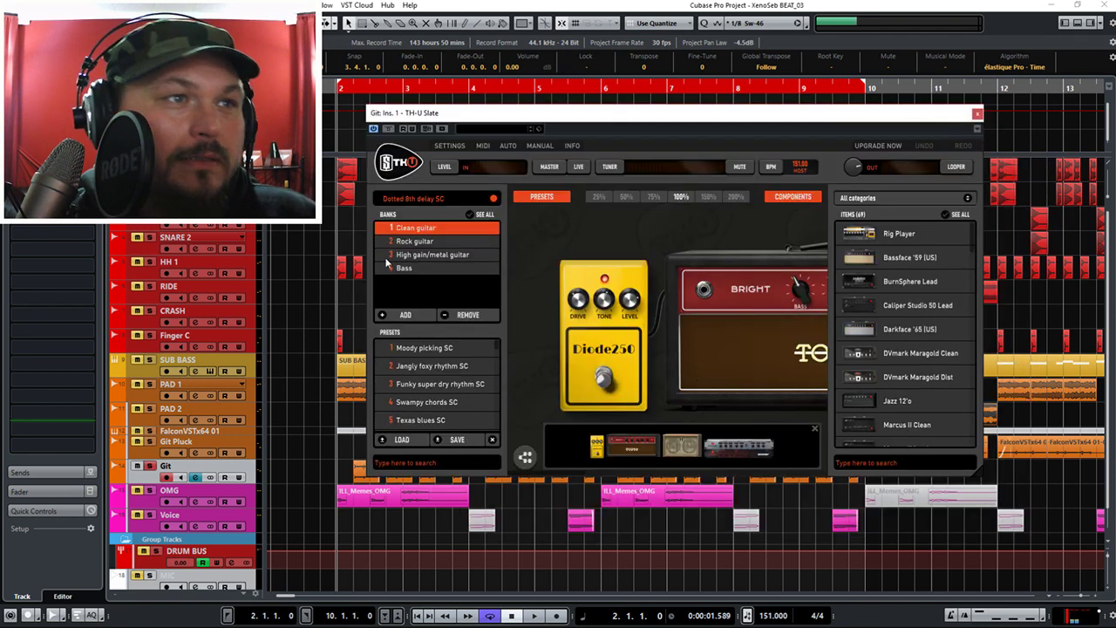
scroll(465, 420, down, 5)
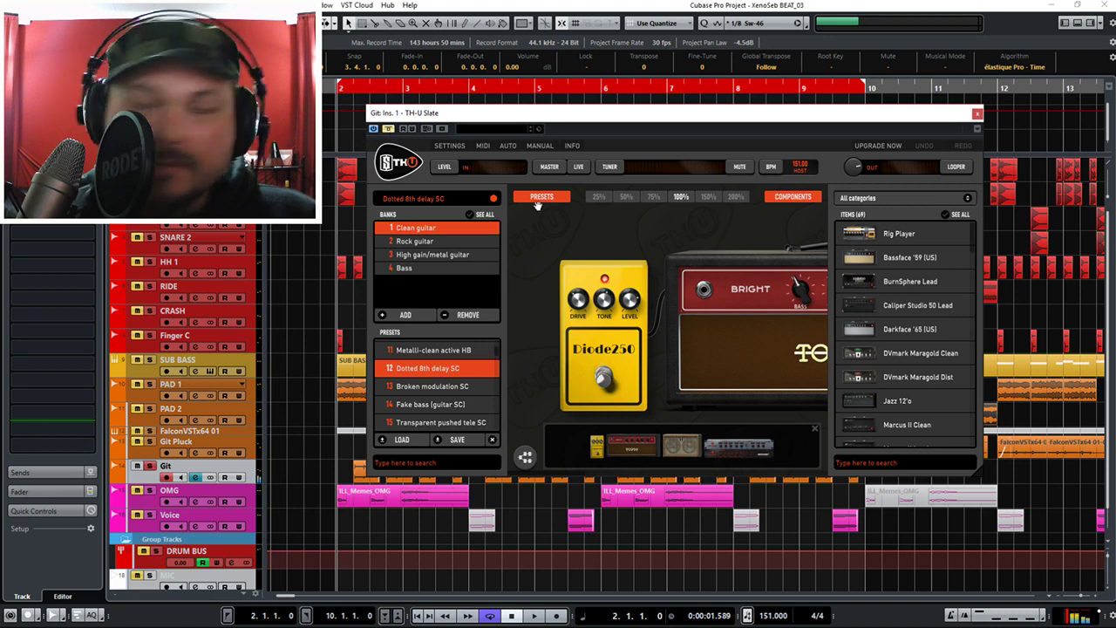
key(space)
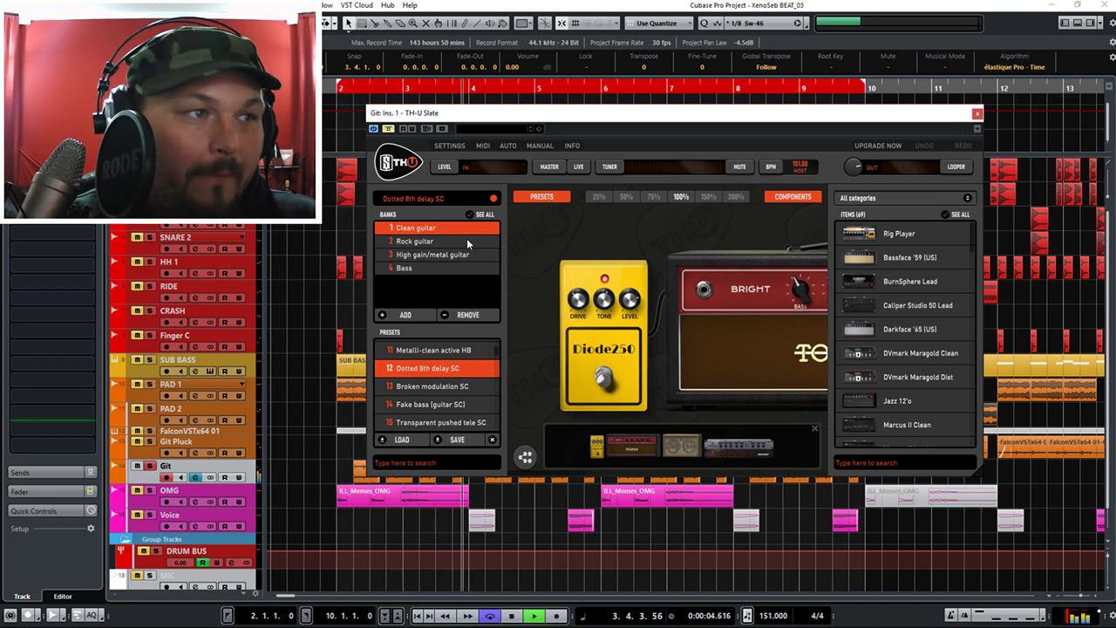
key(space)
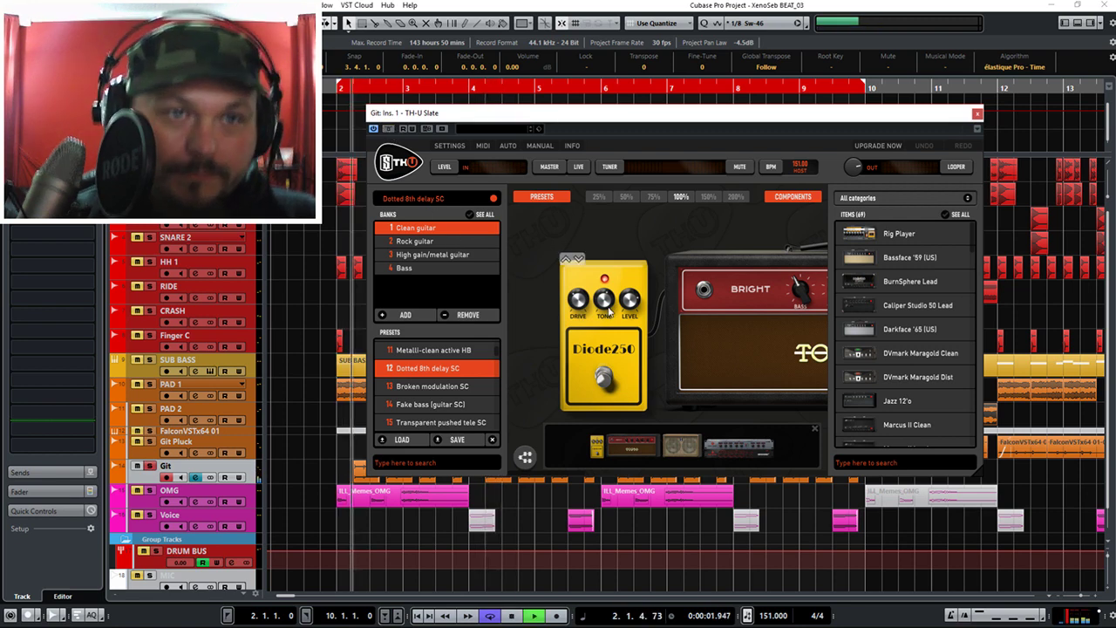
Adjust the Drive knob on TH-U Slate's Diode250 pedal while Git plays, and close the plug-in.
click(578, 301)
drag(578, 301, 578, 303)
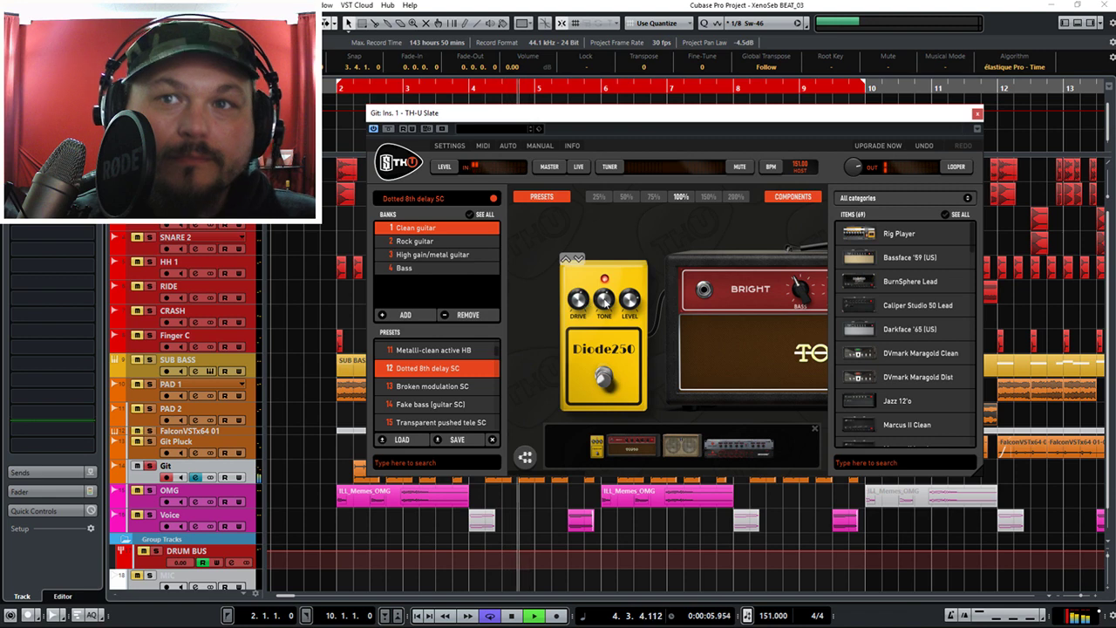
click(978, 114)
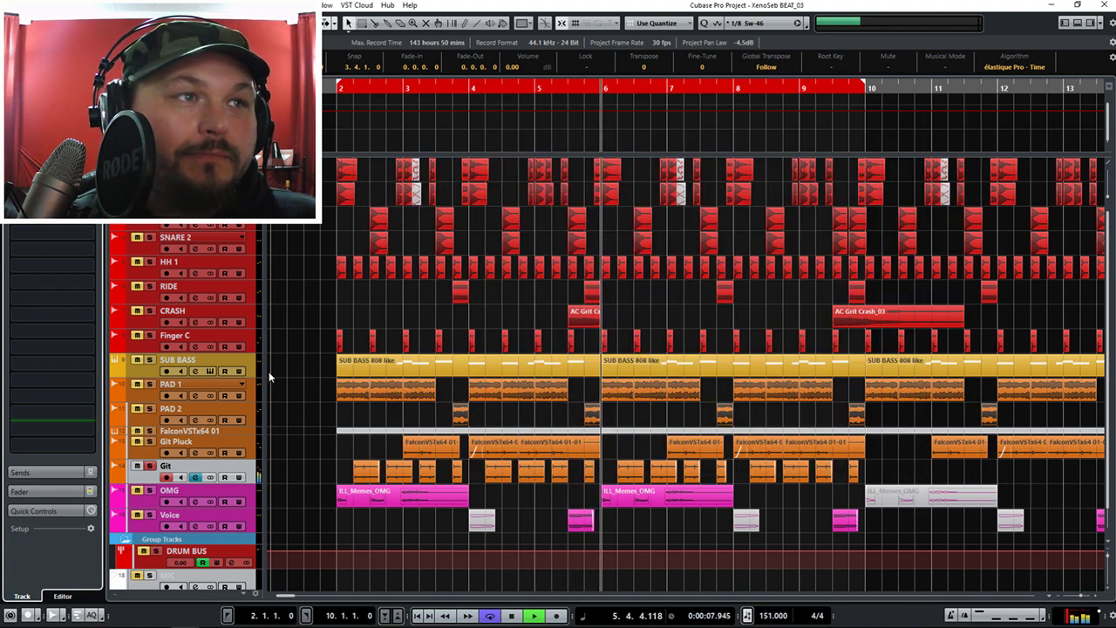
Add SUB BASS to the solo alongside Git and play the two tracks together.
key(space)
click(149, 360)
key(space)
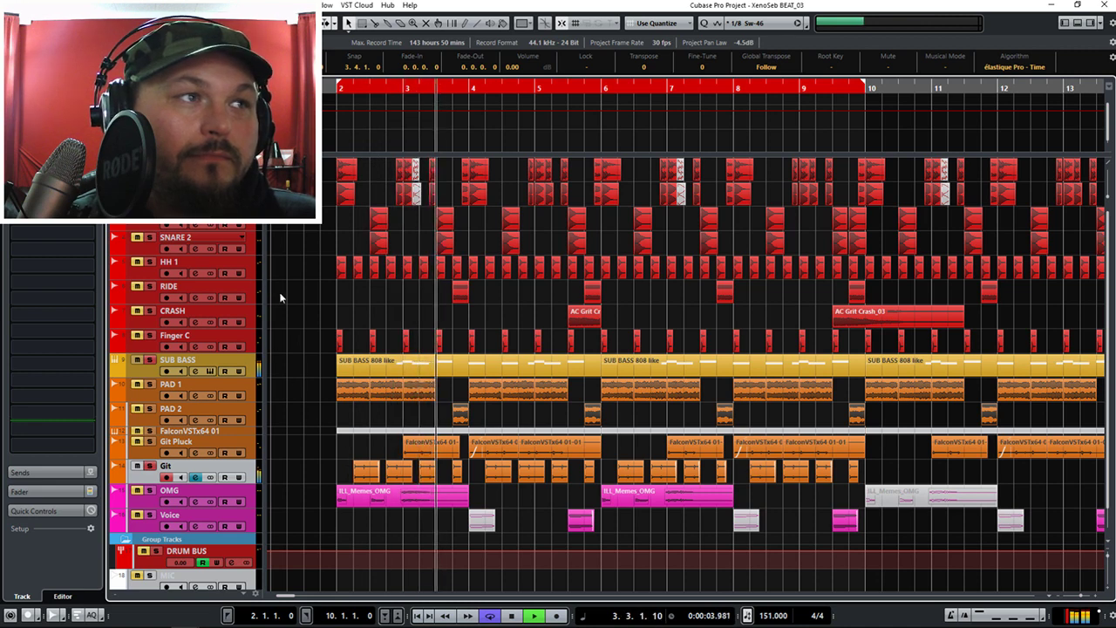
Switch the solo to the OMG track, check its ILL_Memes_OMG part in the part editor, and play it from the loop start.
key(space)
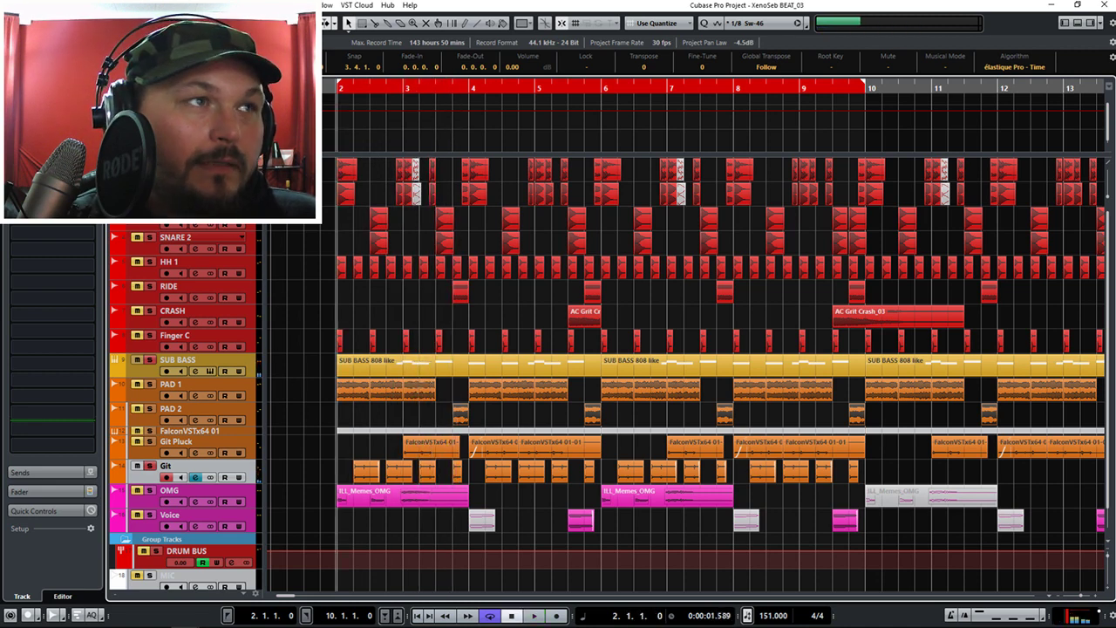
click(231, 493)
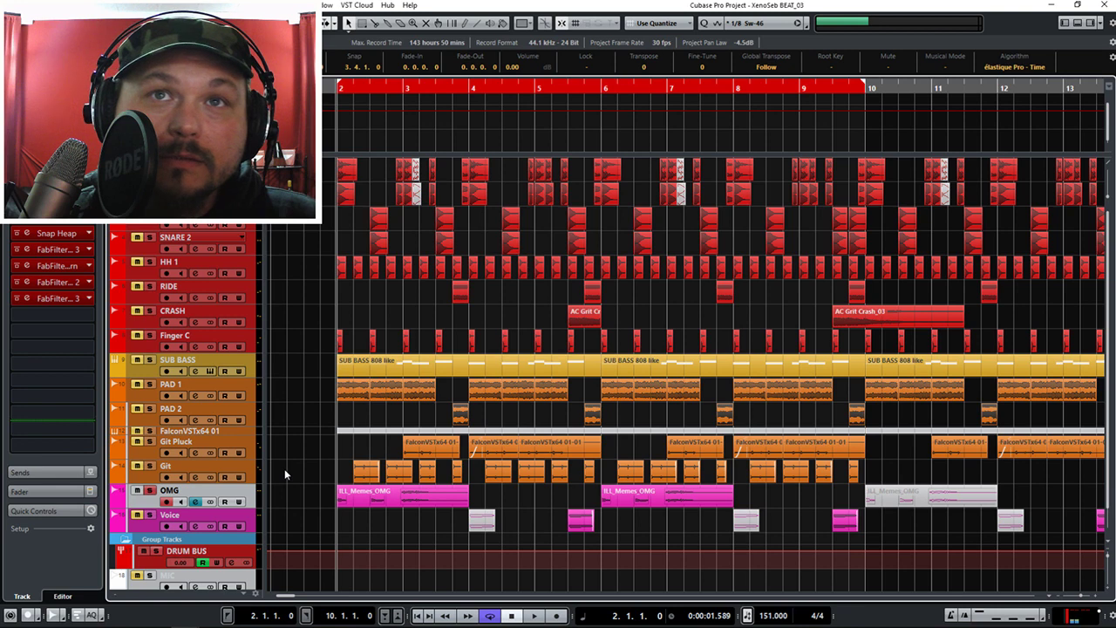
double_click(366, 493)
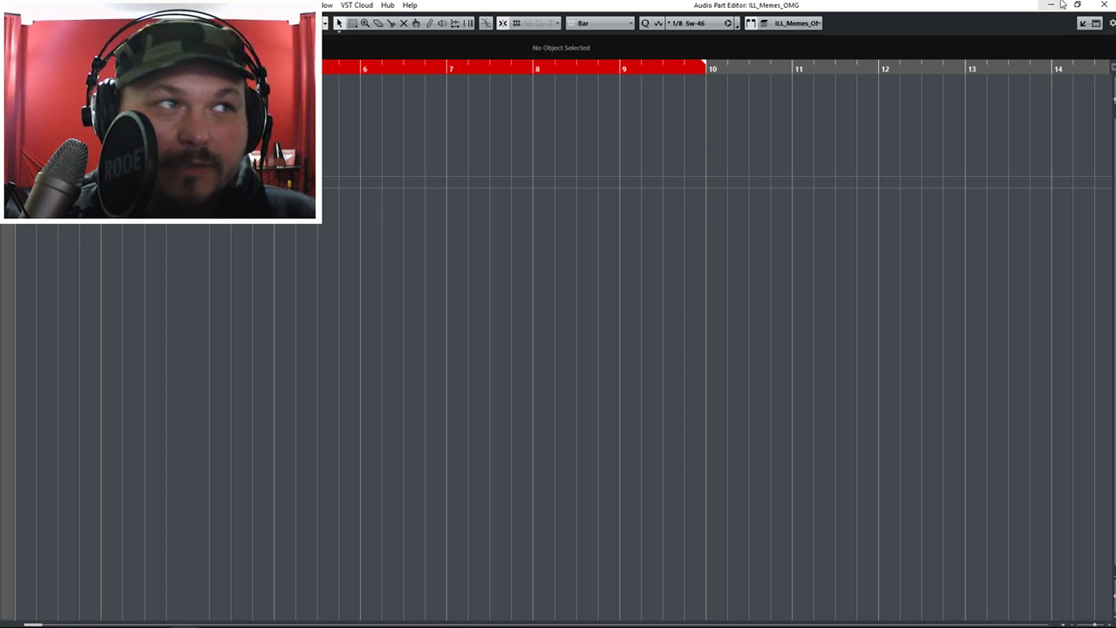
click(1103, 6)
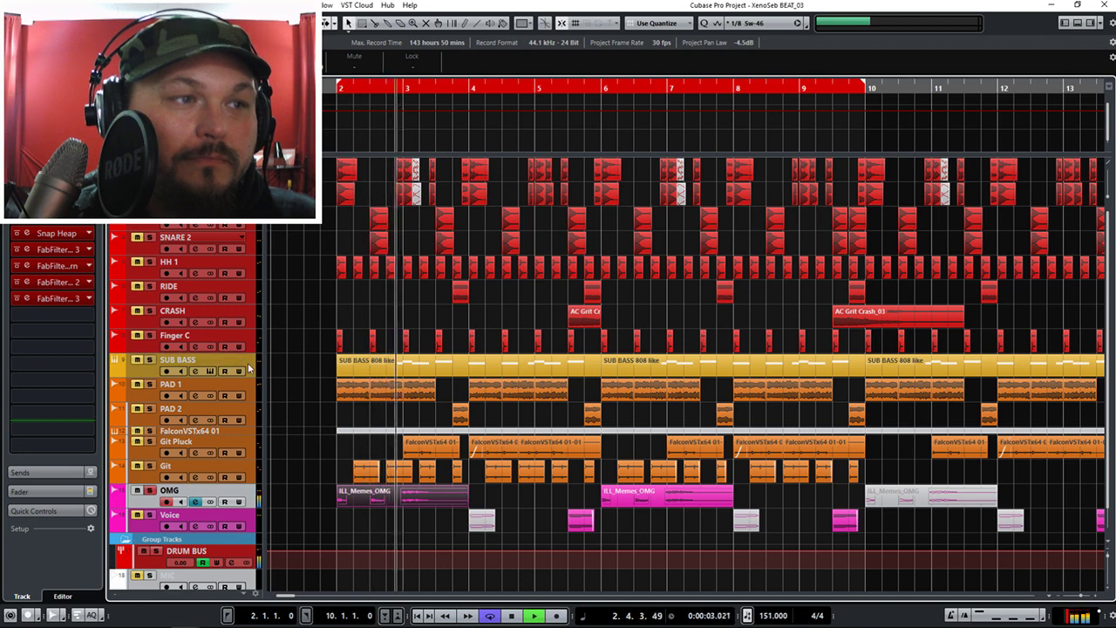
key(space)
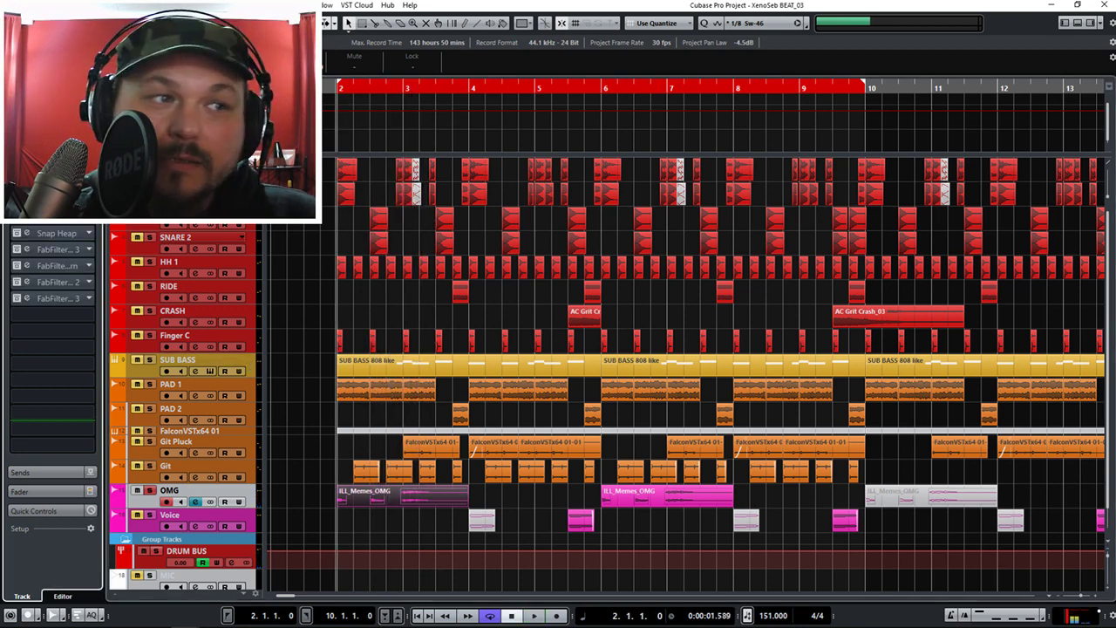
Compare the OMG track with its inserts bypassed and active during playback.
key(space)
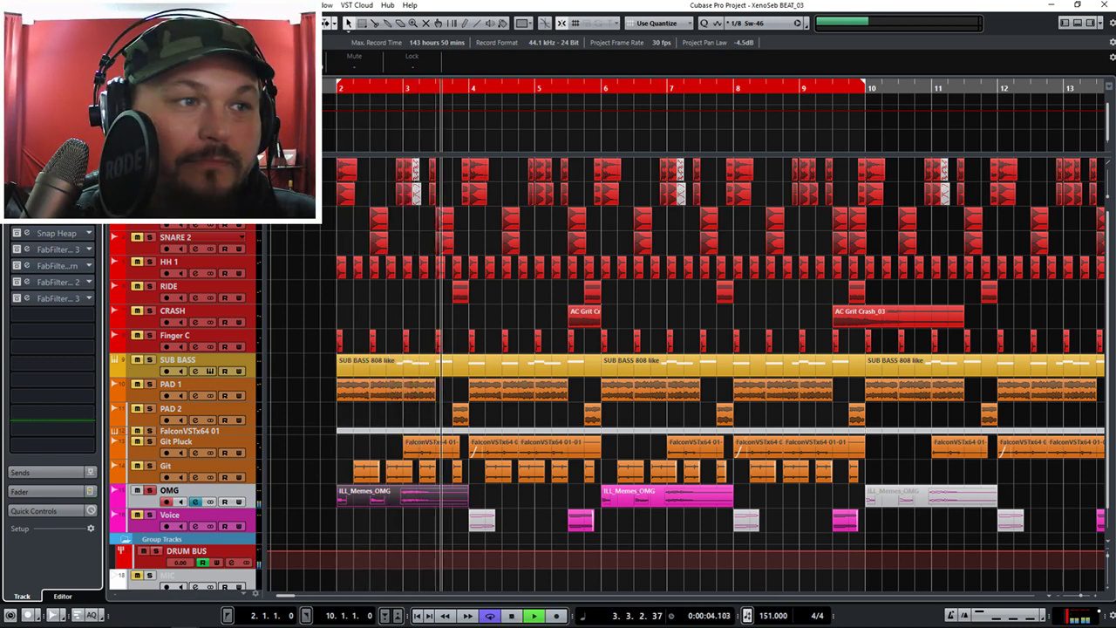
key(space)
key(space)
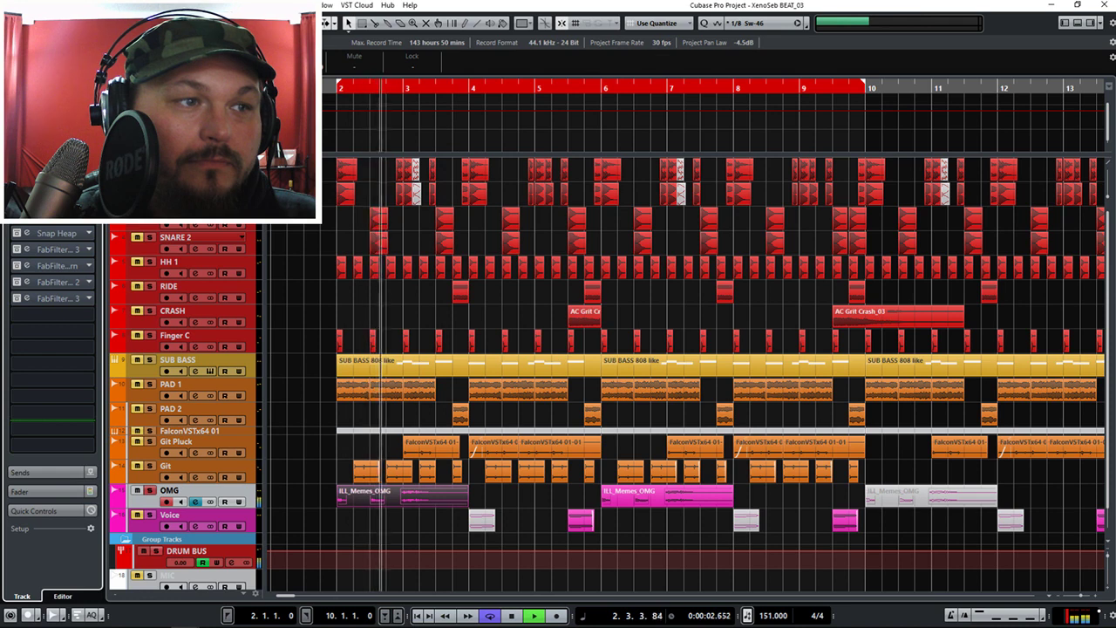
key(space)
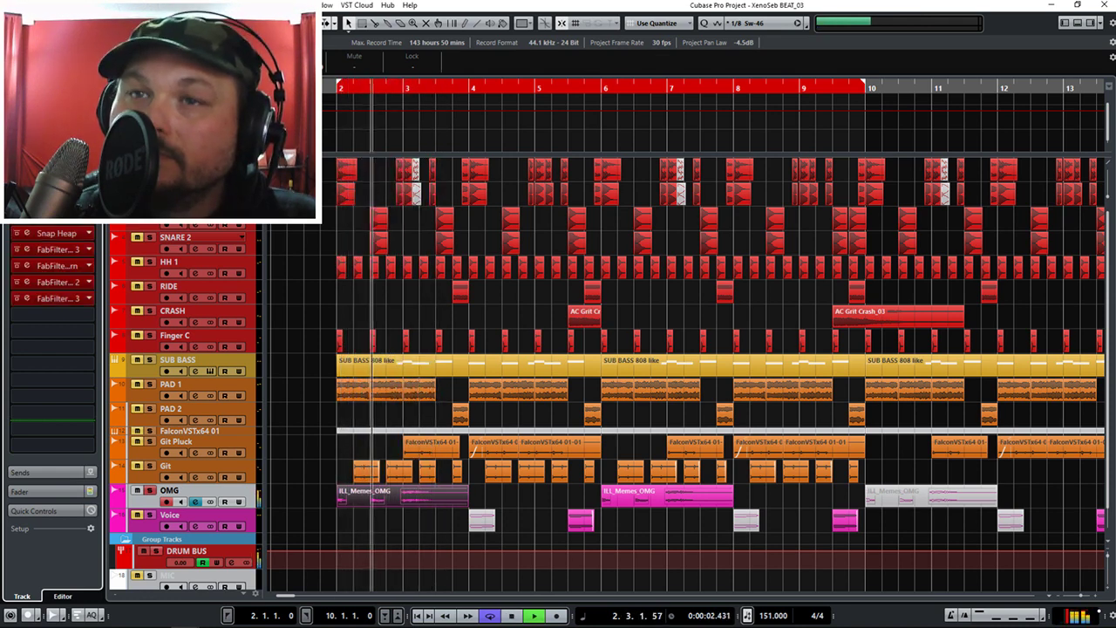
key(space)
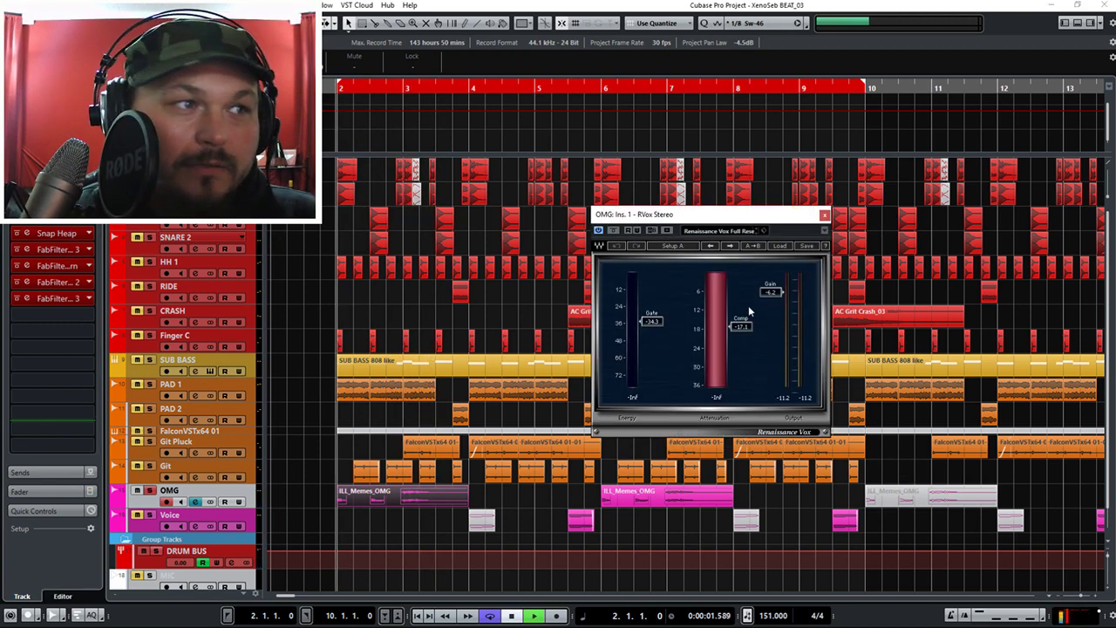
Set RVox's Comp to -18.6 and raise its Gate while OMG plays with the following inserts bypassed, and close the plug-in.
key(space)
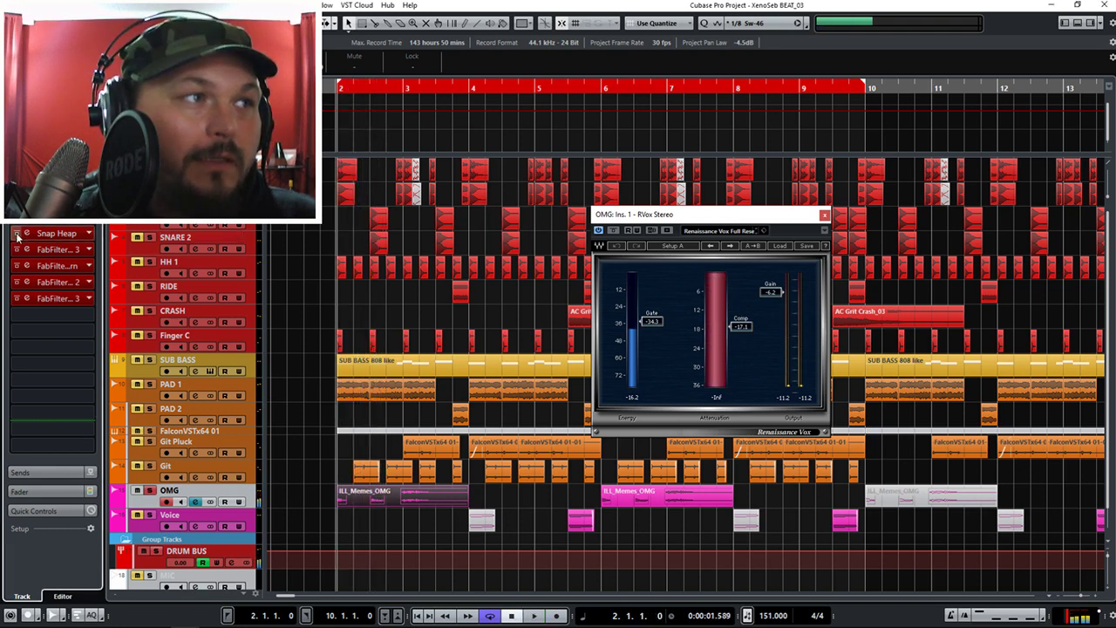
key(space)
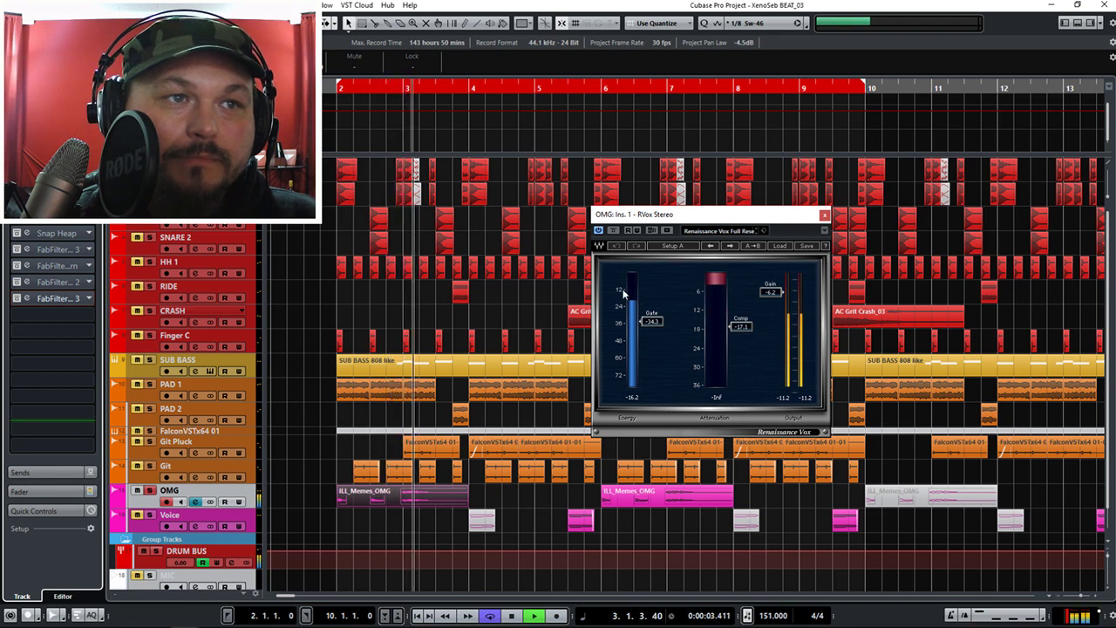
key(space)
key(space)
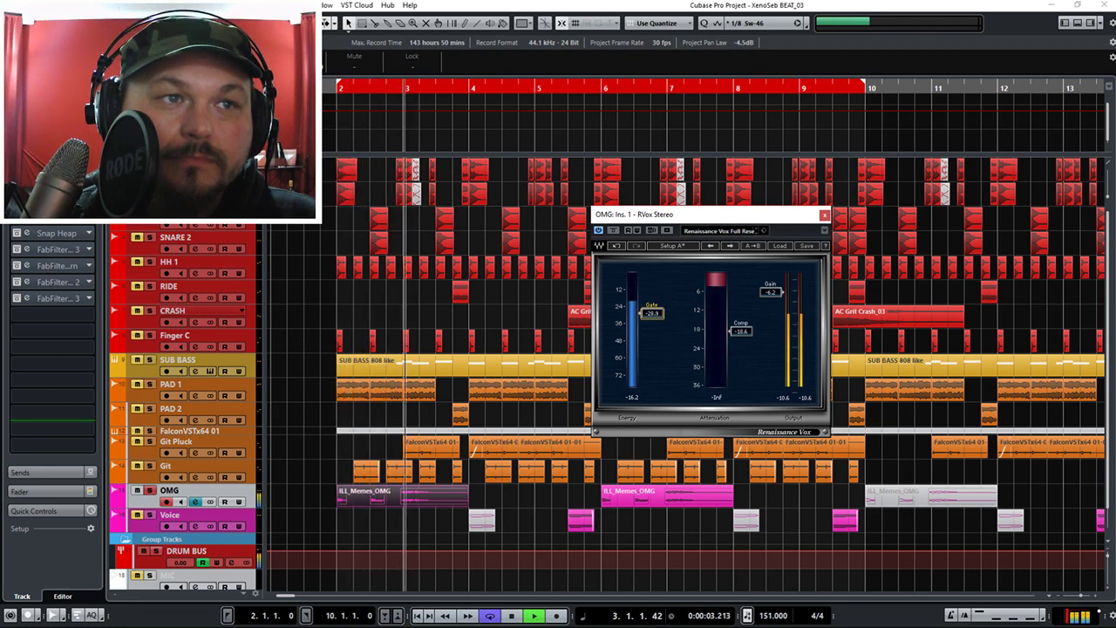
key(space)
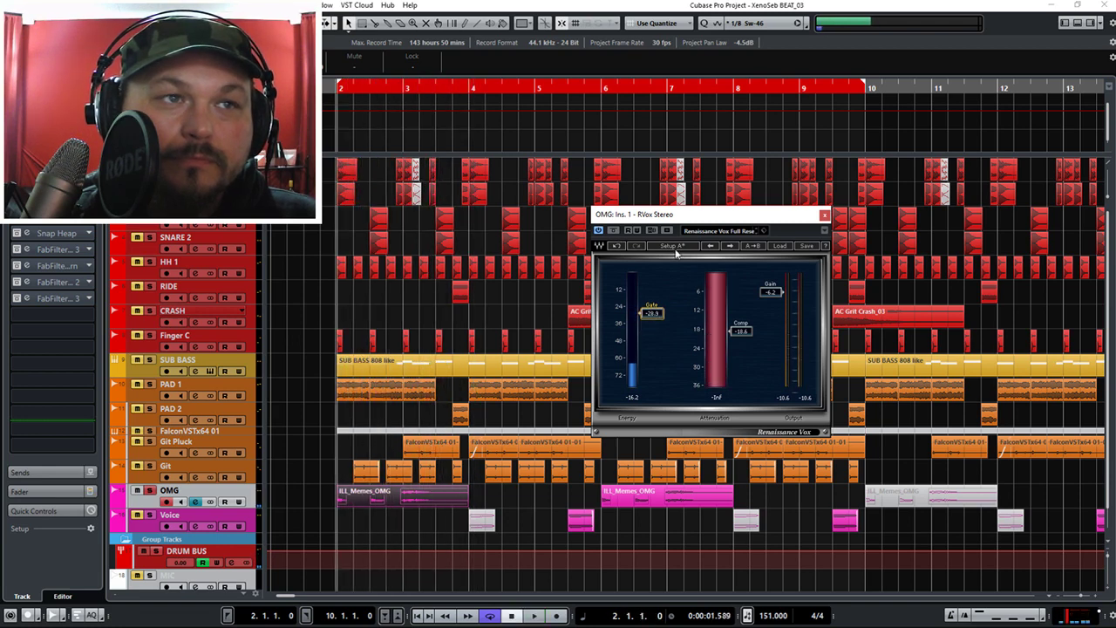
click(824, 216)
Play OMG through the kHs Pitch Shifter at -12.00, compare its Mix at 100% and 15%, and close the plug-in.
click(54, 217)
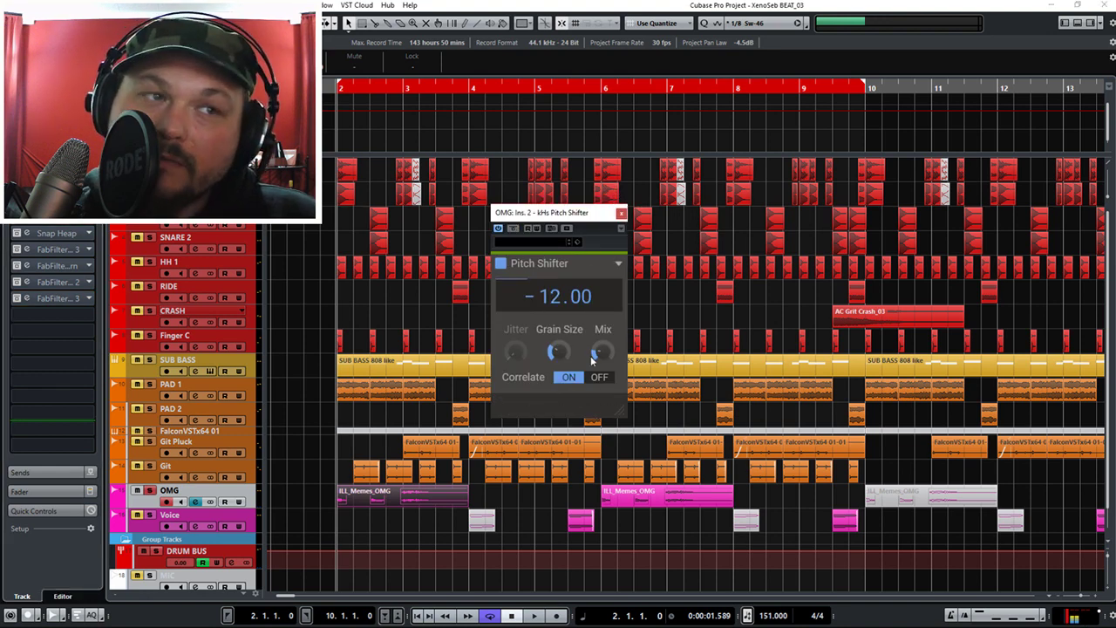
key(space)
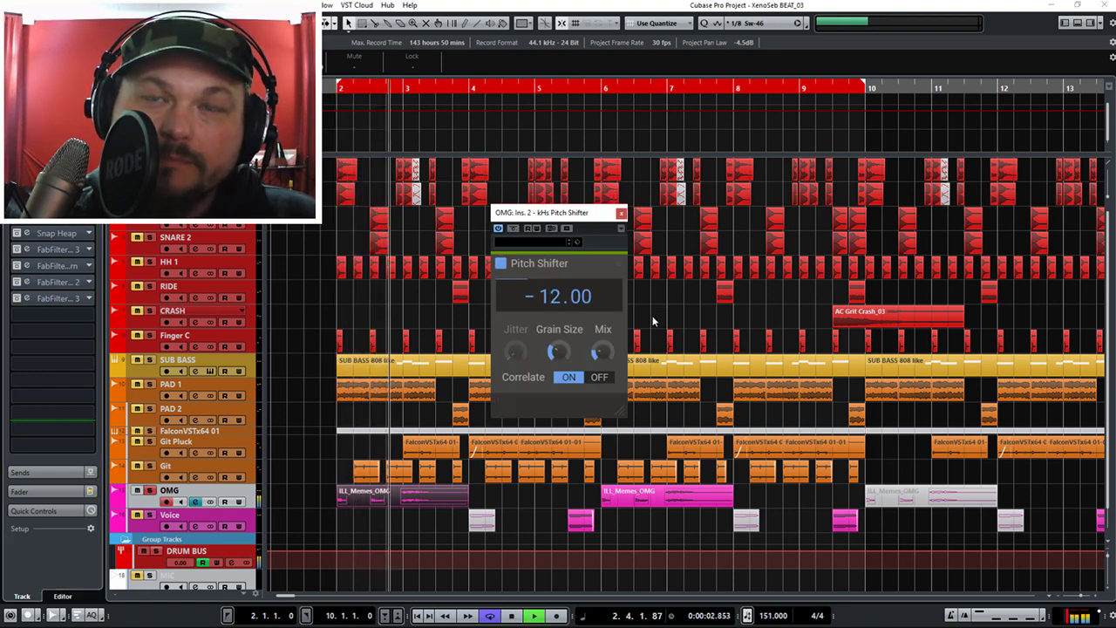
key(space)
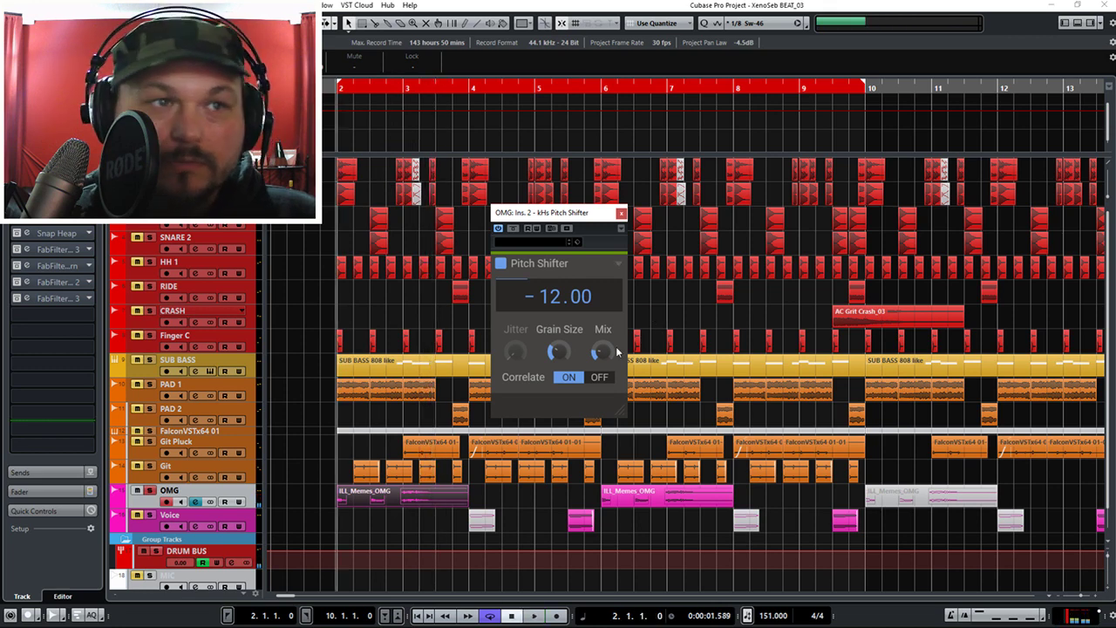
key(space)
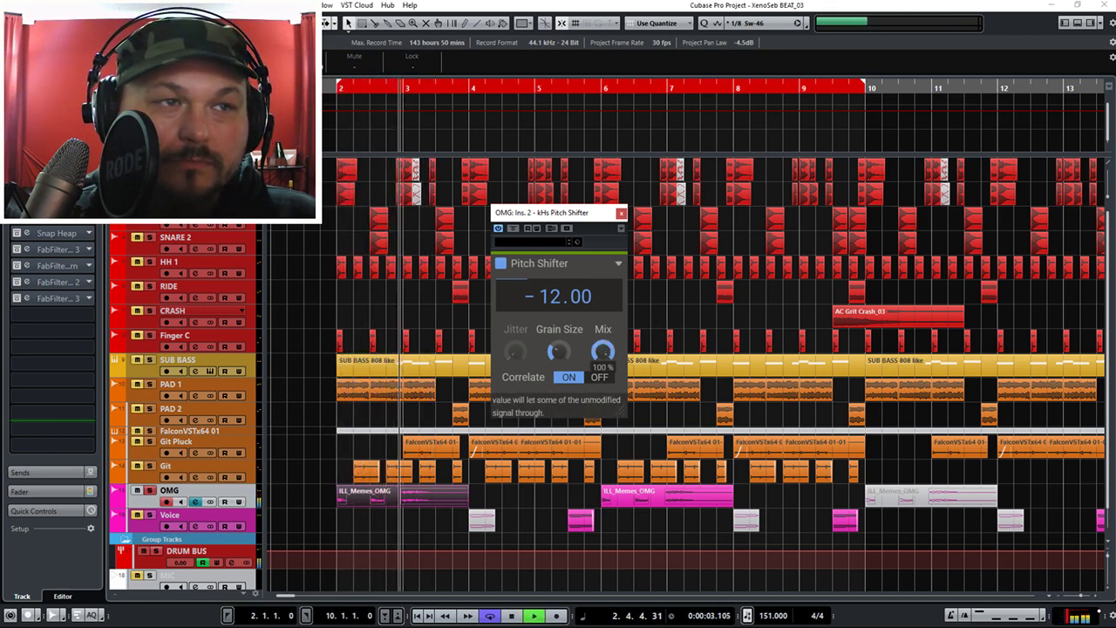
drag(602, 351, 602, 384)
key(space)
key(space)
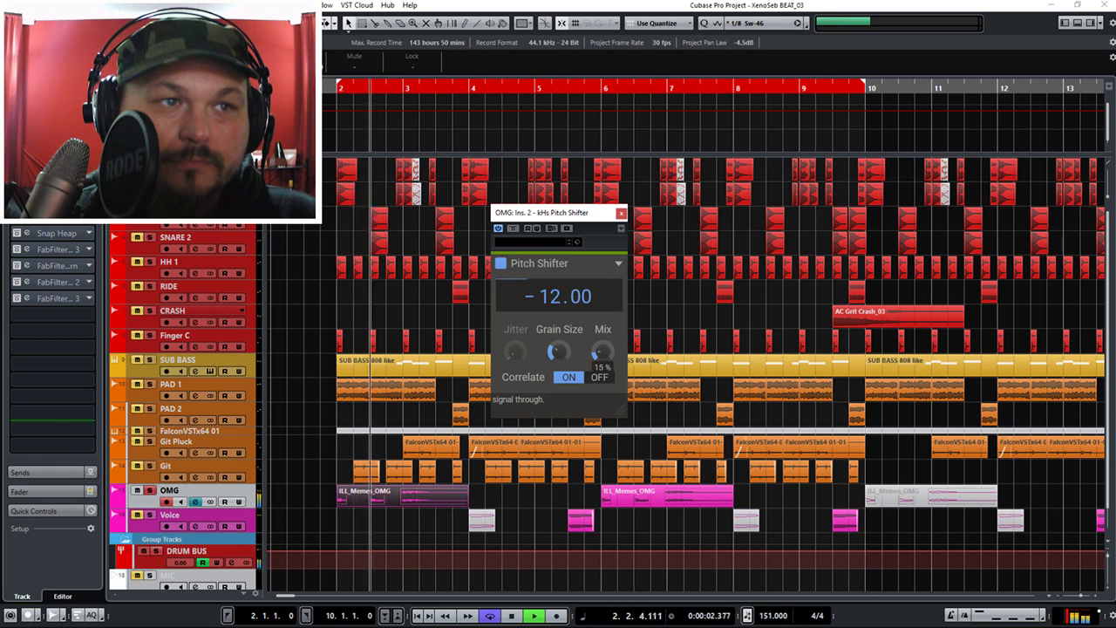
key(space)
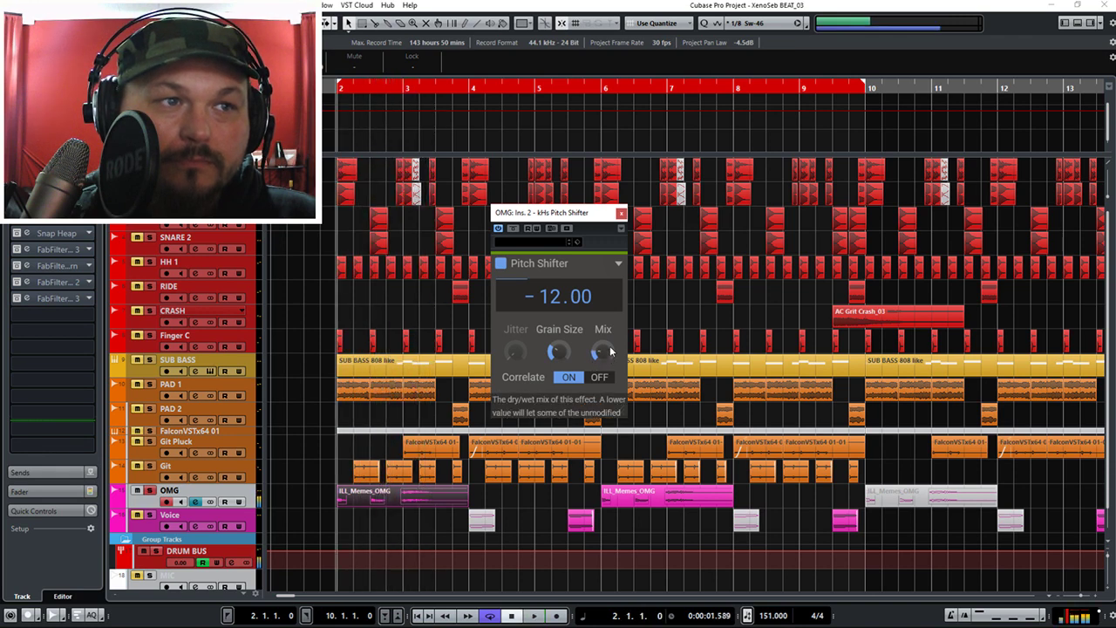
click(622, 214)
Activate Snap Heap on OMG and switch off its Distortion, Haas and Resonator modules.
click(60, 234)
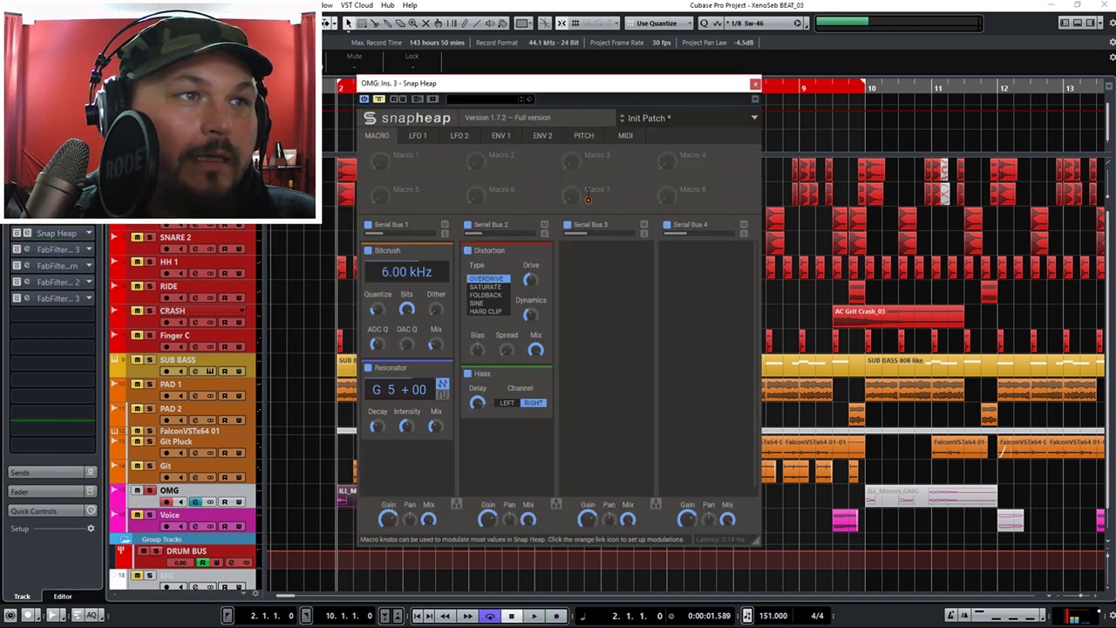
drag(528, 87, 629, 109)
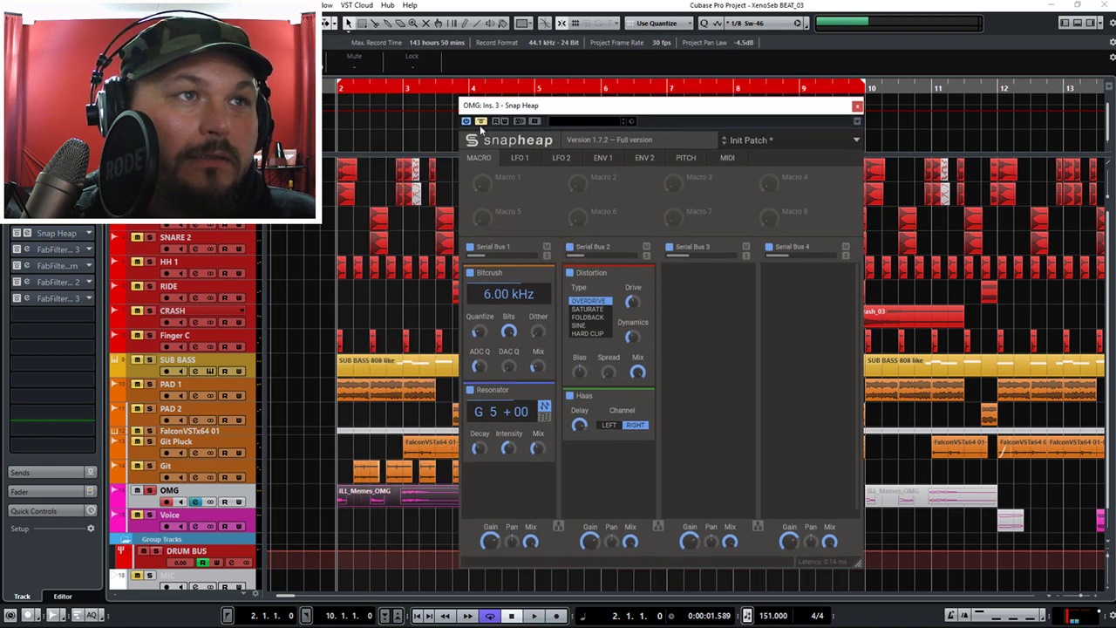
click(481, 121)
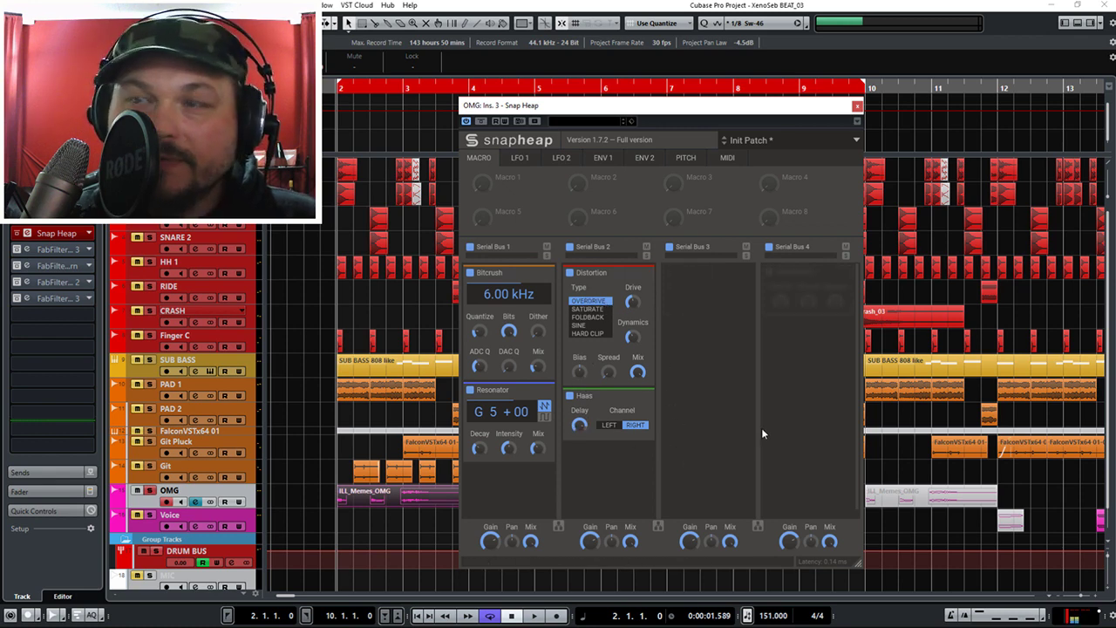
click(569, 273)
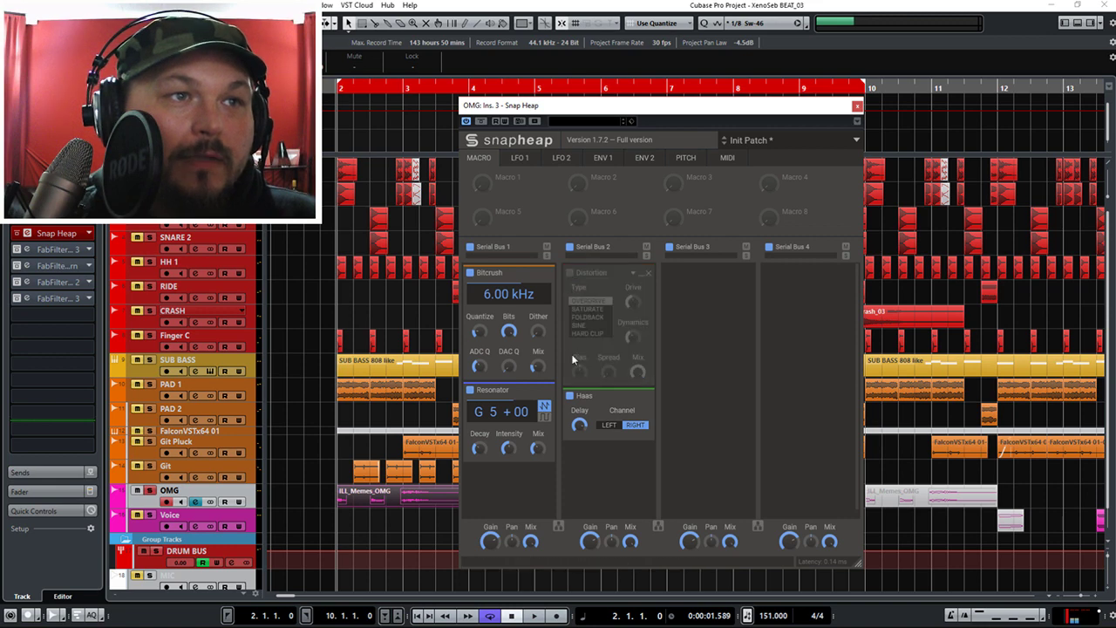
click(569, 395)
click(470, 389)
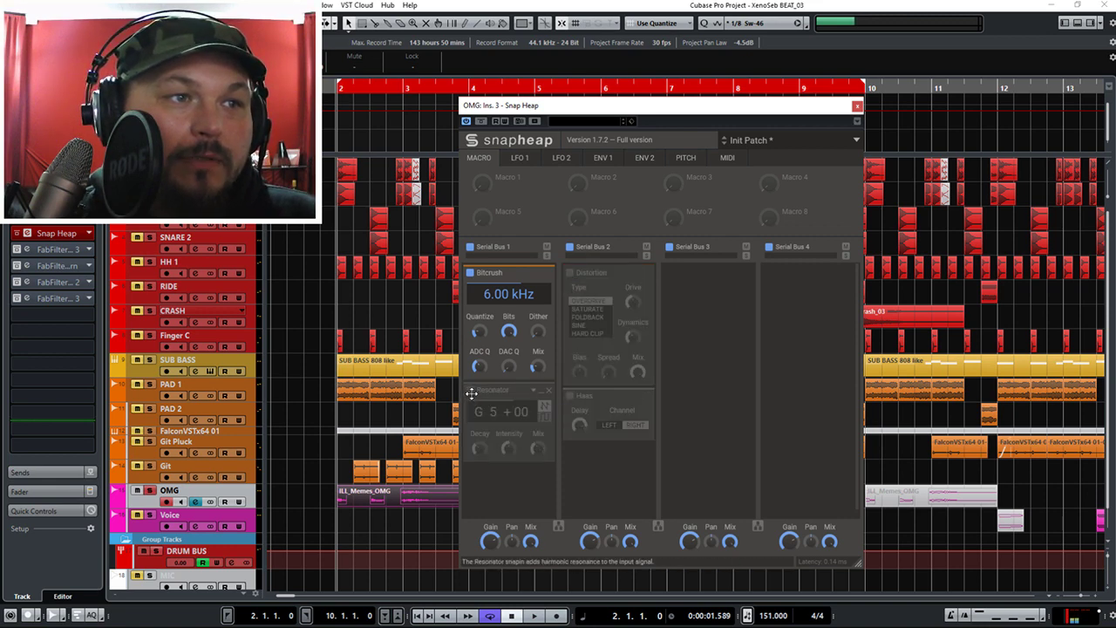
Compare OMG with Snap Heap's 6.00 kHz Bitcrush module switched off and on during playback.
key(space)
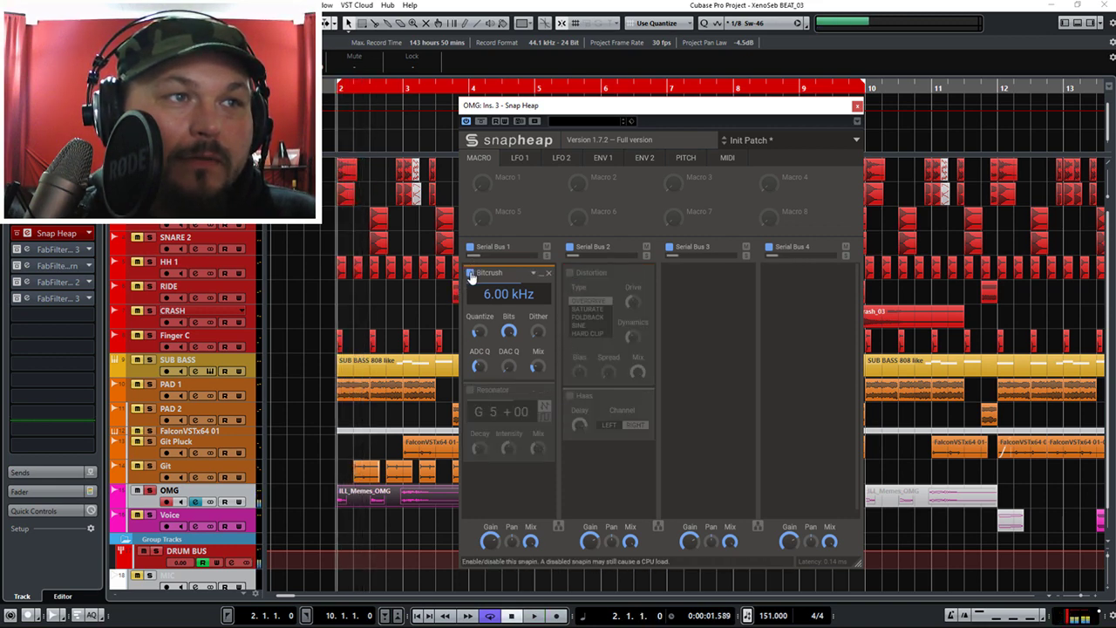
click(470, 272)
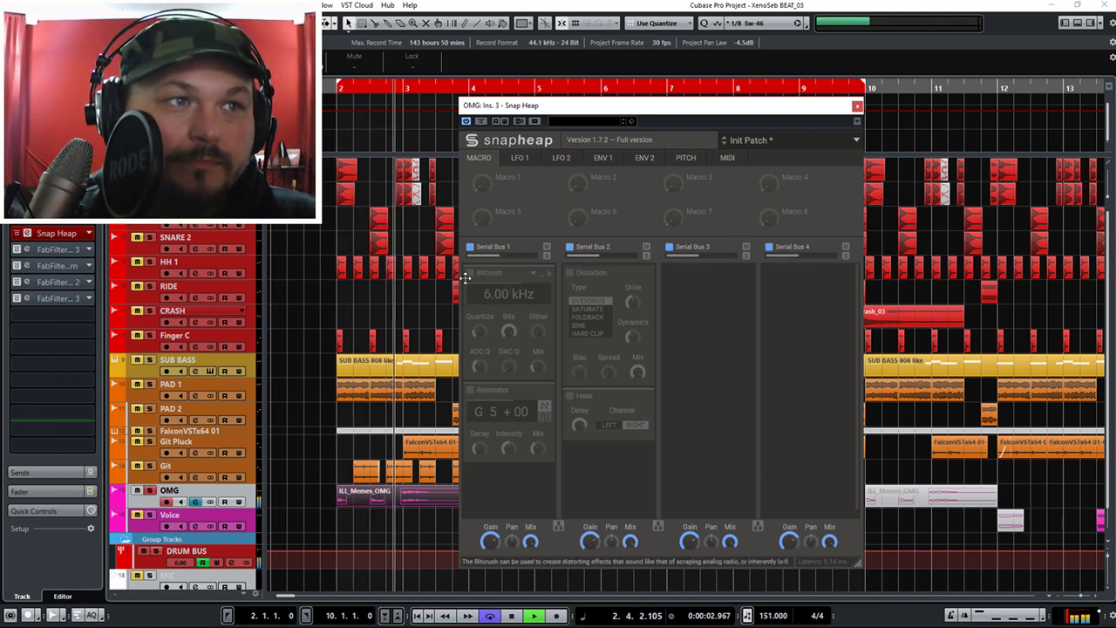
click(470, 272)
key(space)
key(space)
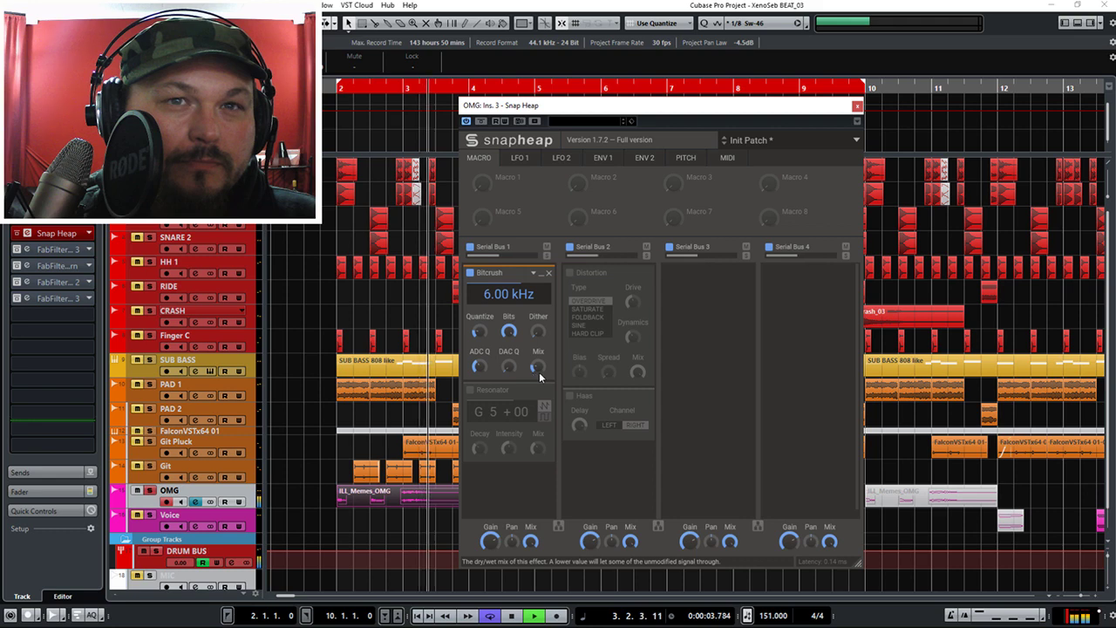
key(space)
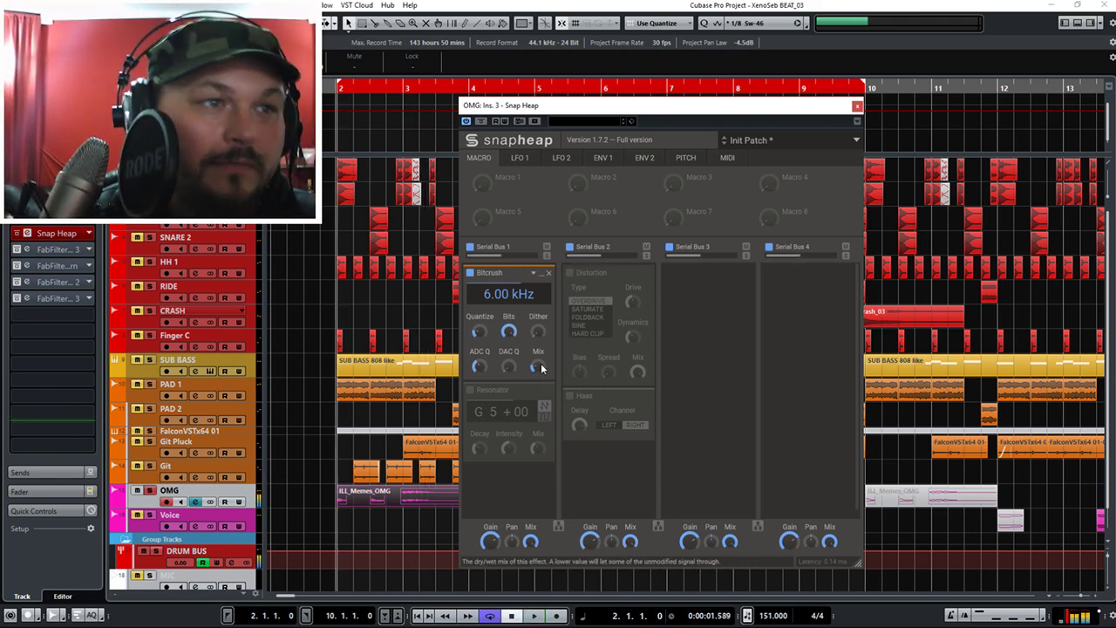
Compare the Bitcrush module's Mix at 100% and 18% while OMG plays.
drag(538, 367, 538, 349)
key(space)
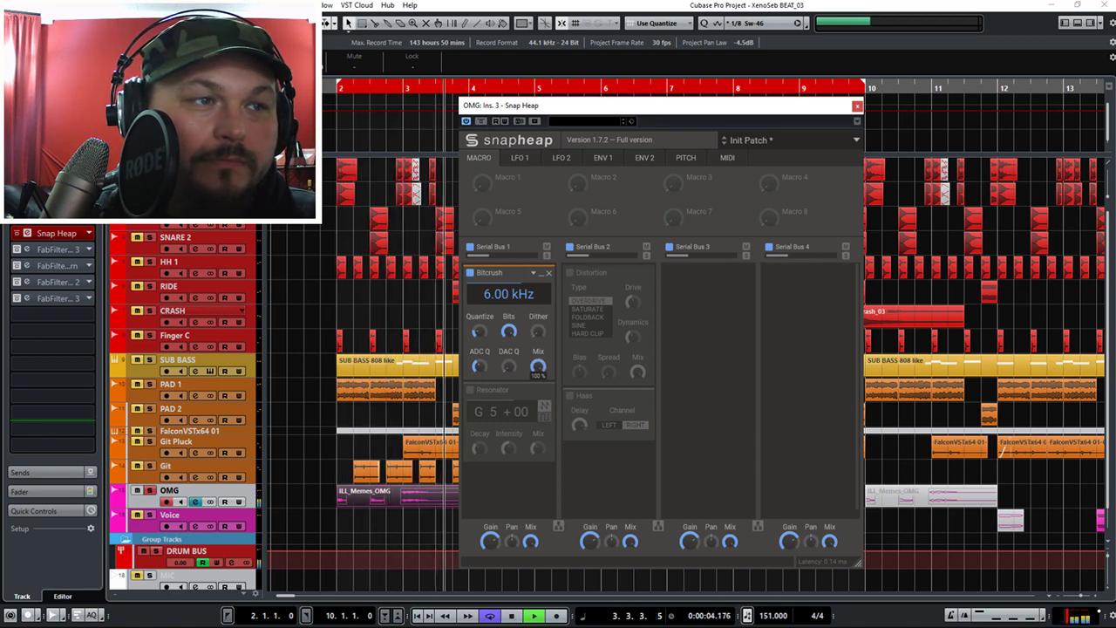
key(space)
drag(538, 367, 539, 388)
key(space)
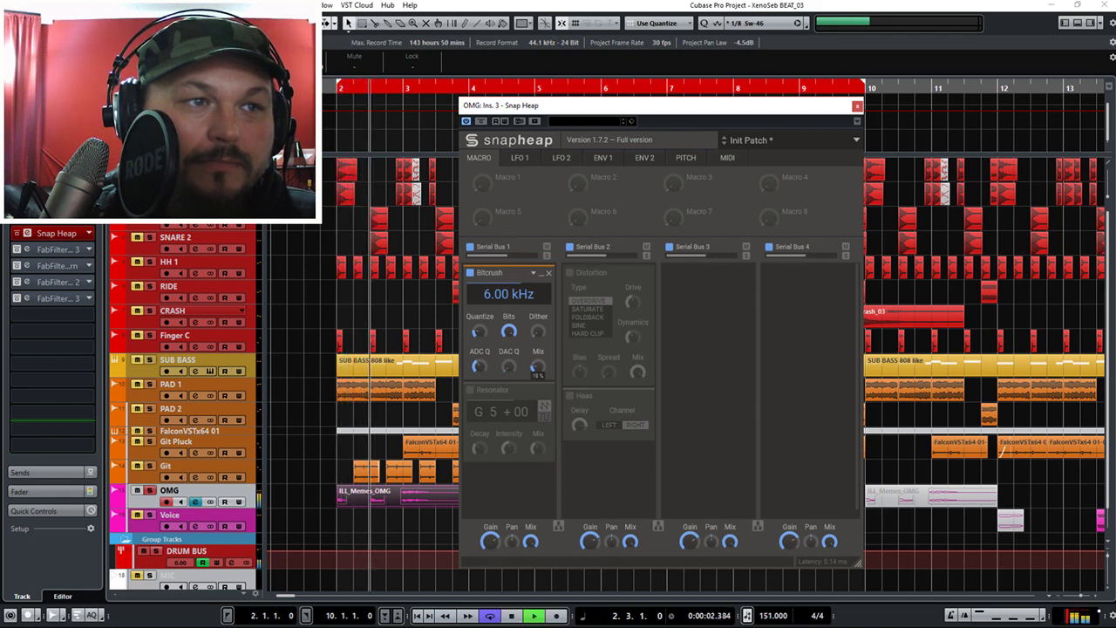
key(space)
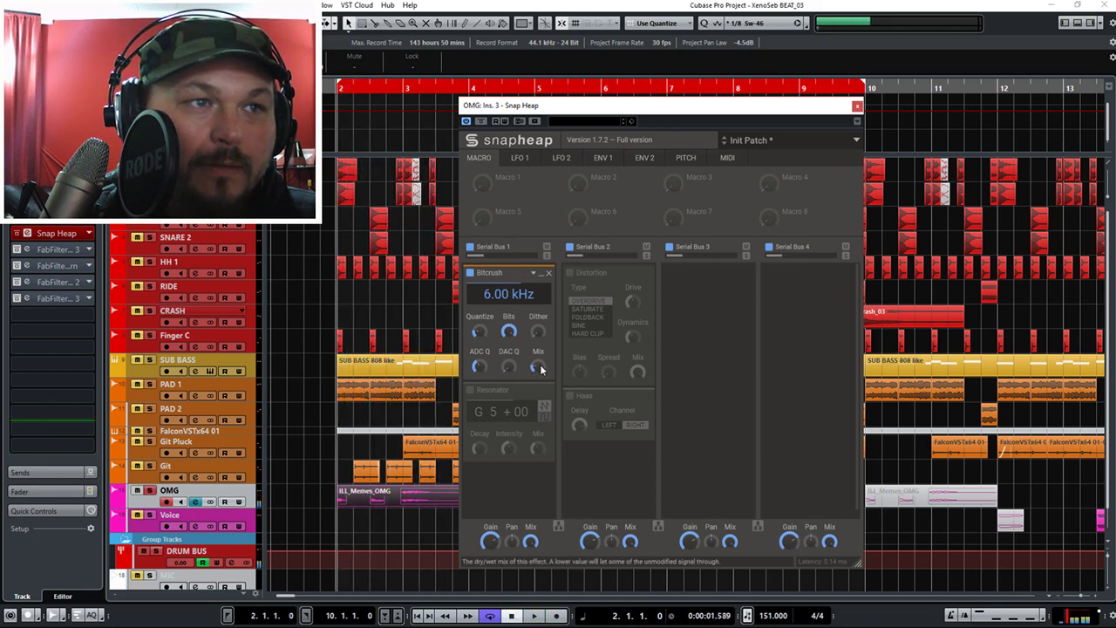
Switch Snap Heap's Resonator module back on and compare its Mix raised and lowered while OMG plays.
click(470, 390)
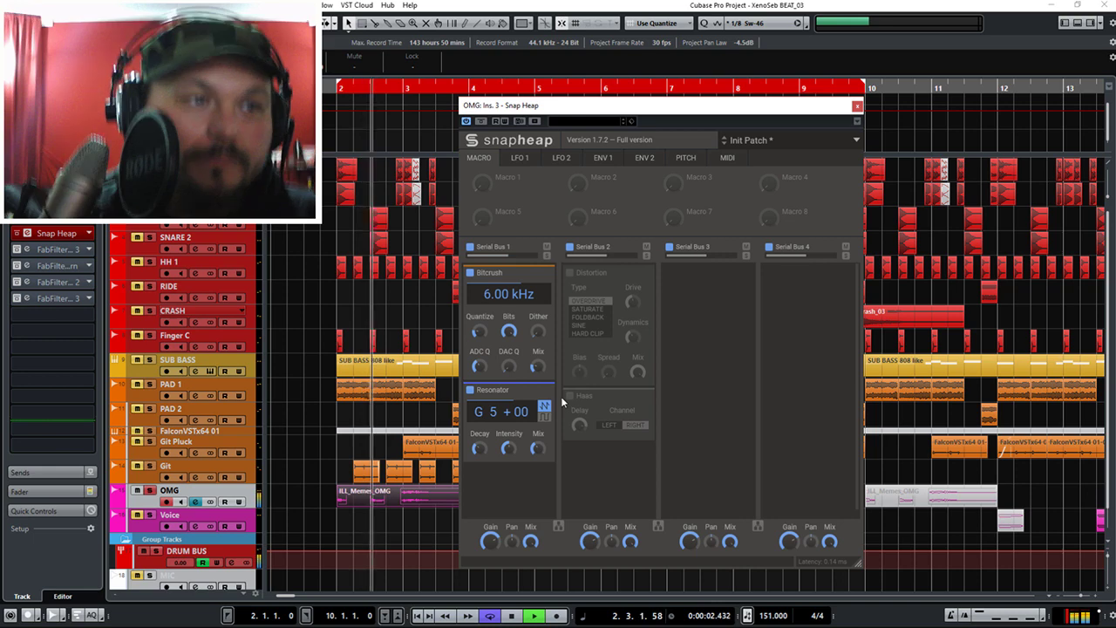
drag(538, 448, 560, 439)
key(space)
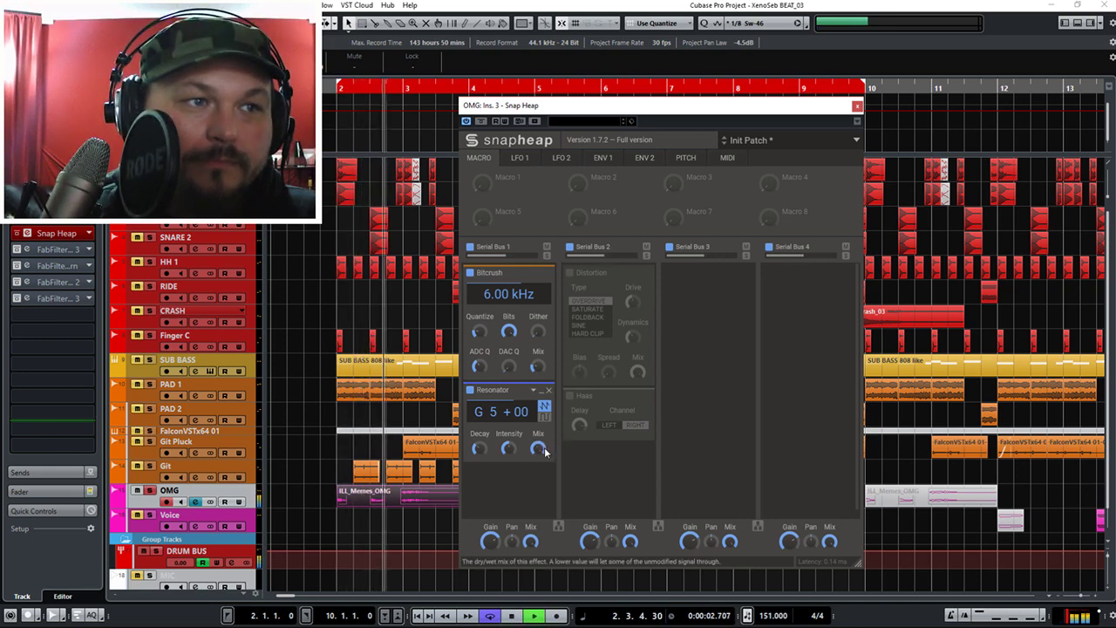
key(space)
drag(538, 448, 538, 455)
key(space)
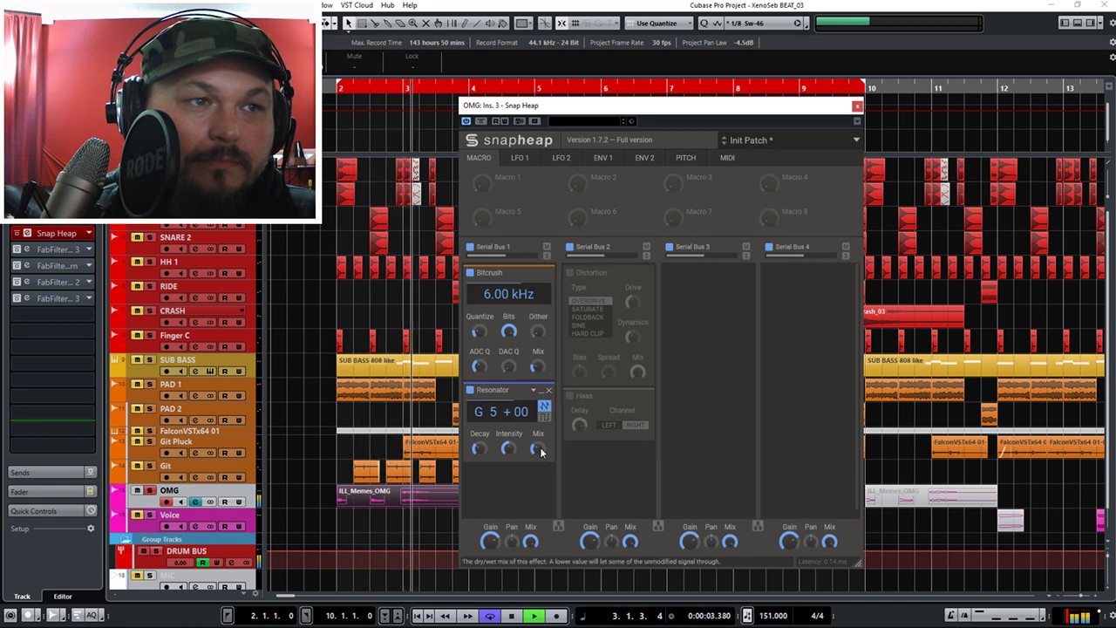
key(space)
Switch Snap Heap's Distortion module back on with the Overdrive type and play OMG to hear it.
click(570, 274)
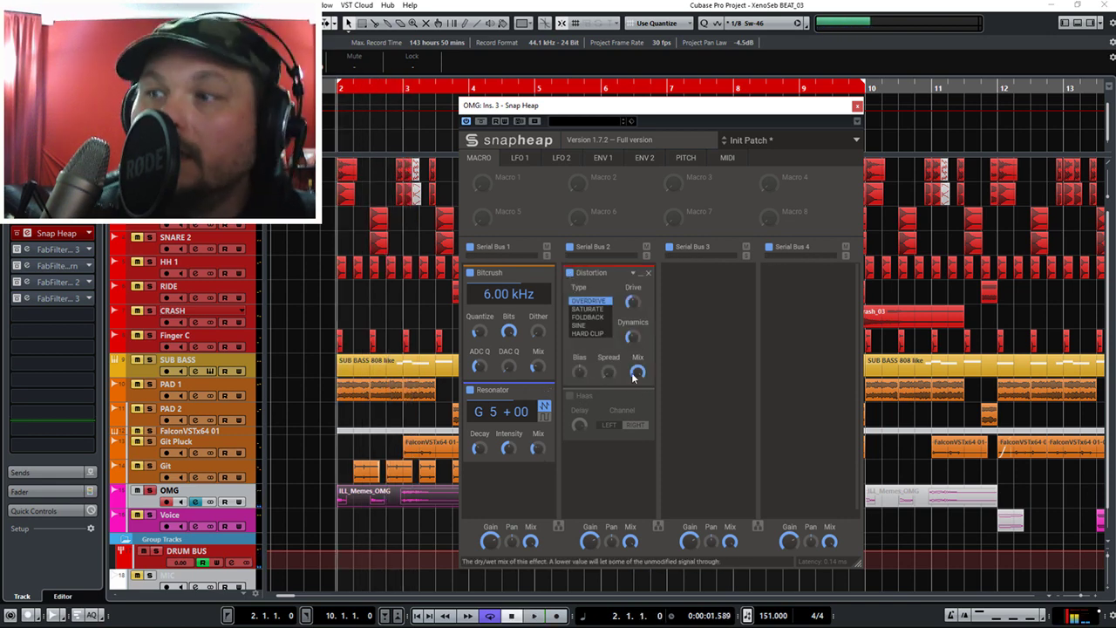
key(space)
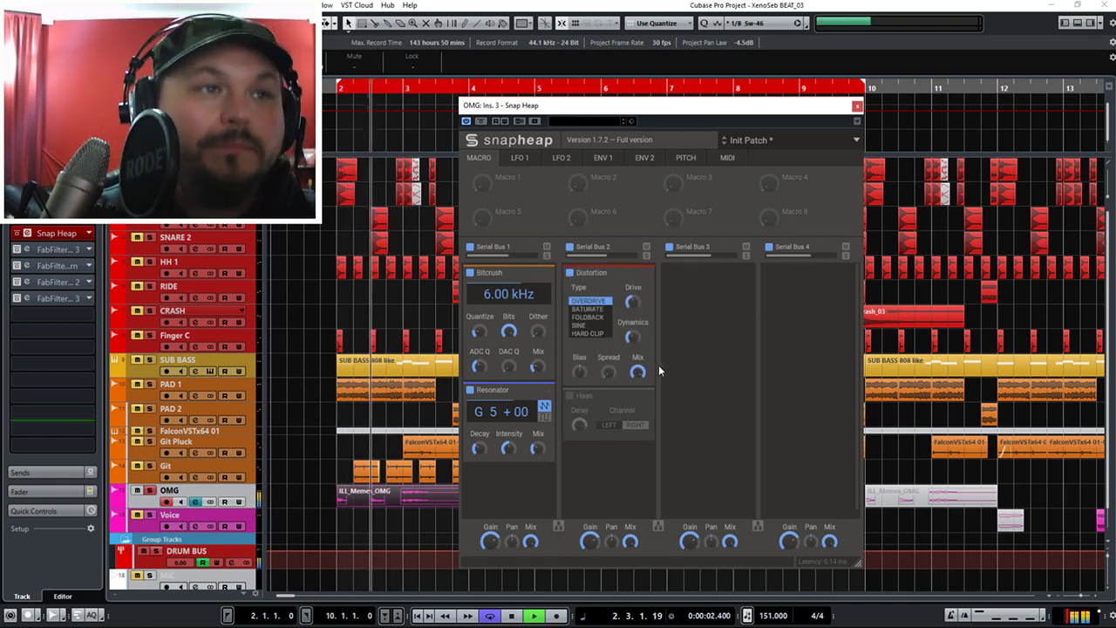
key(space)
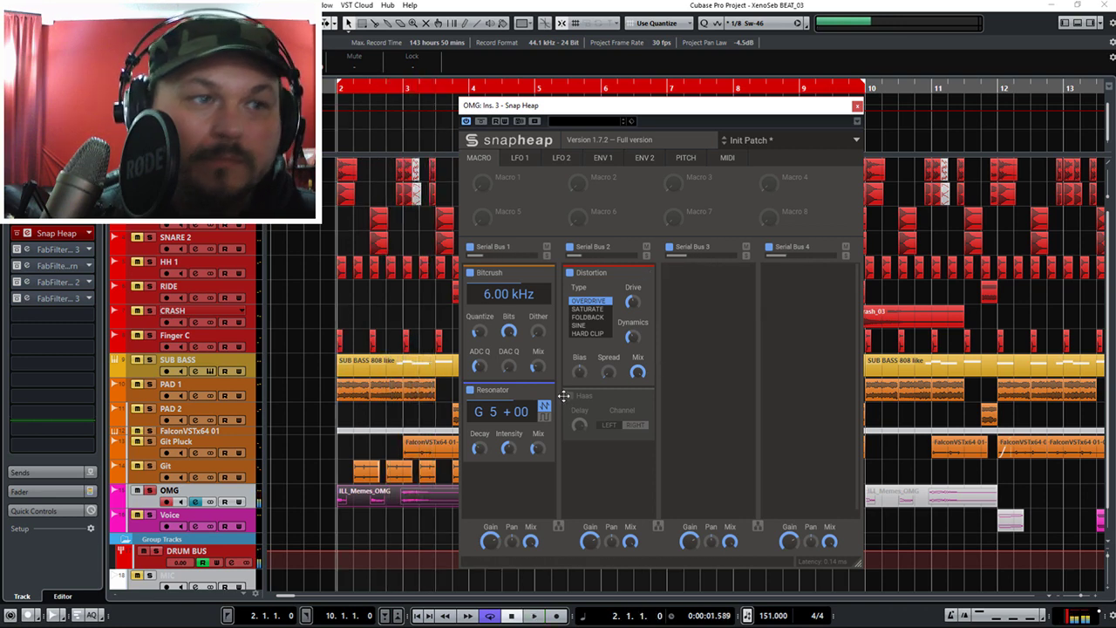
Switch Snap Heap's Haas module back on, listen to OMG with all modules active, and close the plug-in.
click(569, 395)
key(space)
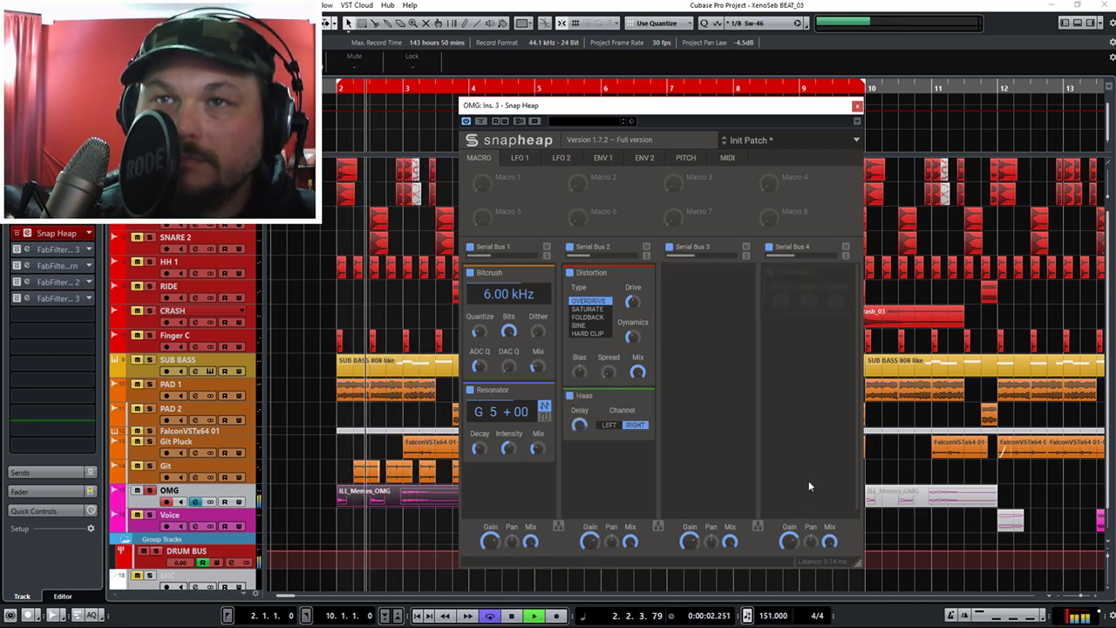
key(space)
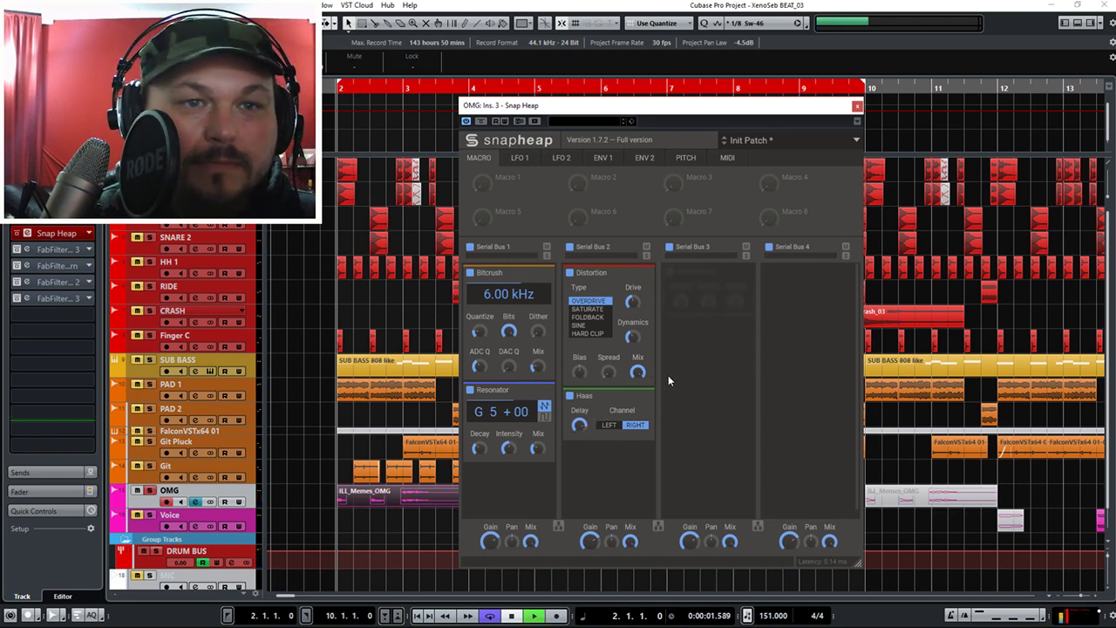
key(space)
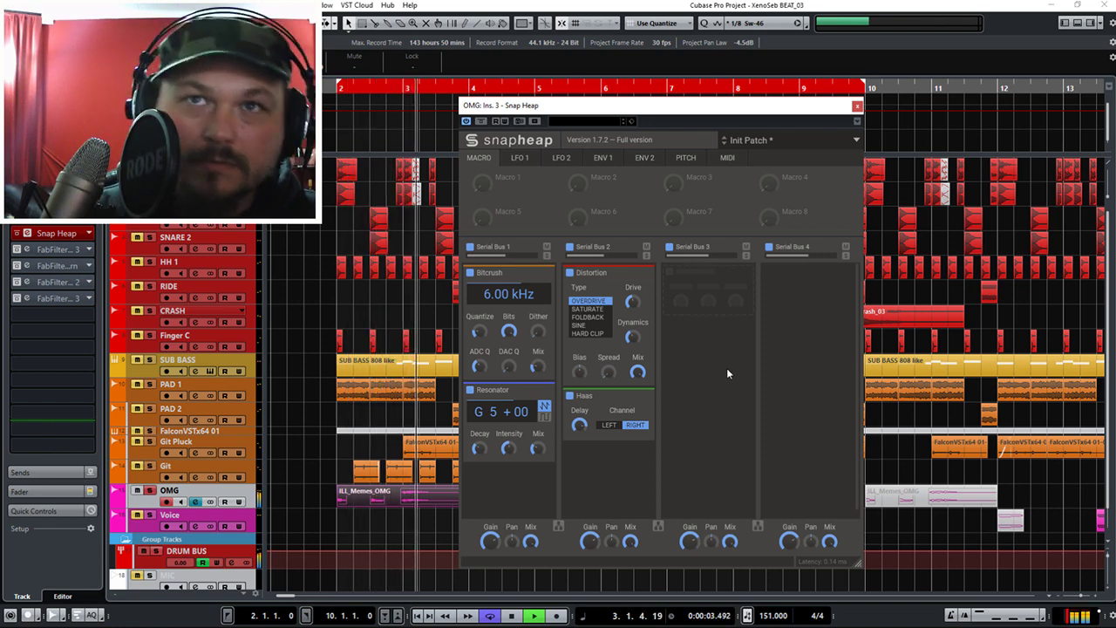
key(space)
click(857, 106)
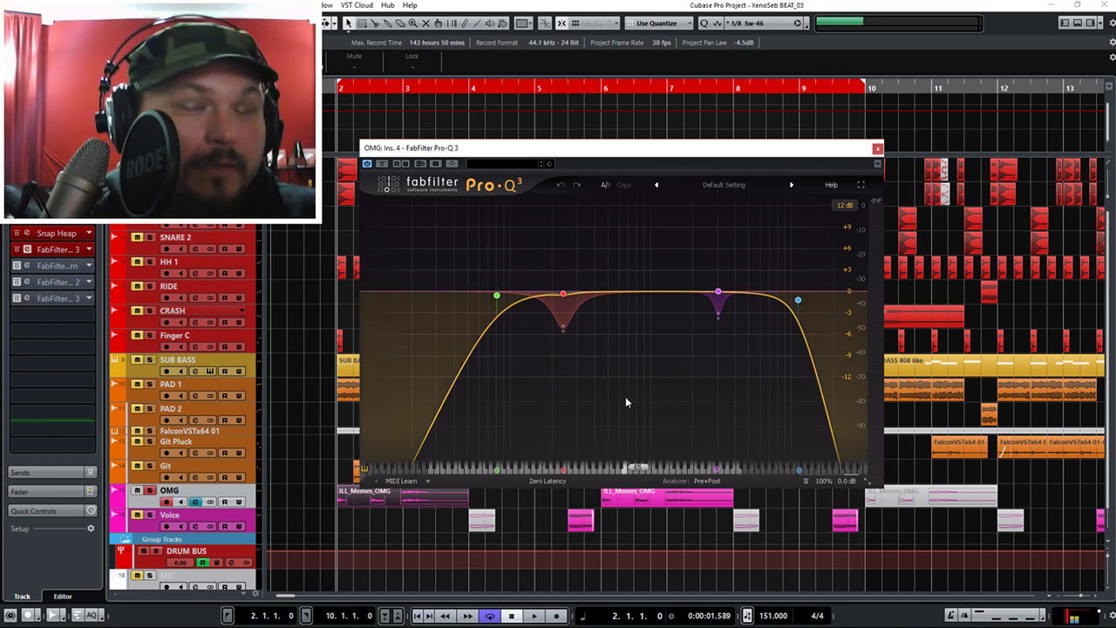
Activate the FabFilter Pro-Q 3 on OMG's insert 4, listen to its filtering, and close it.
key(space)
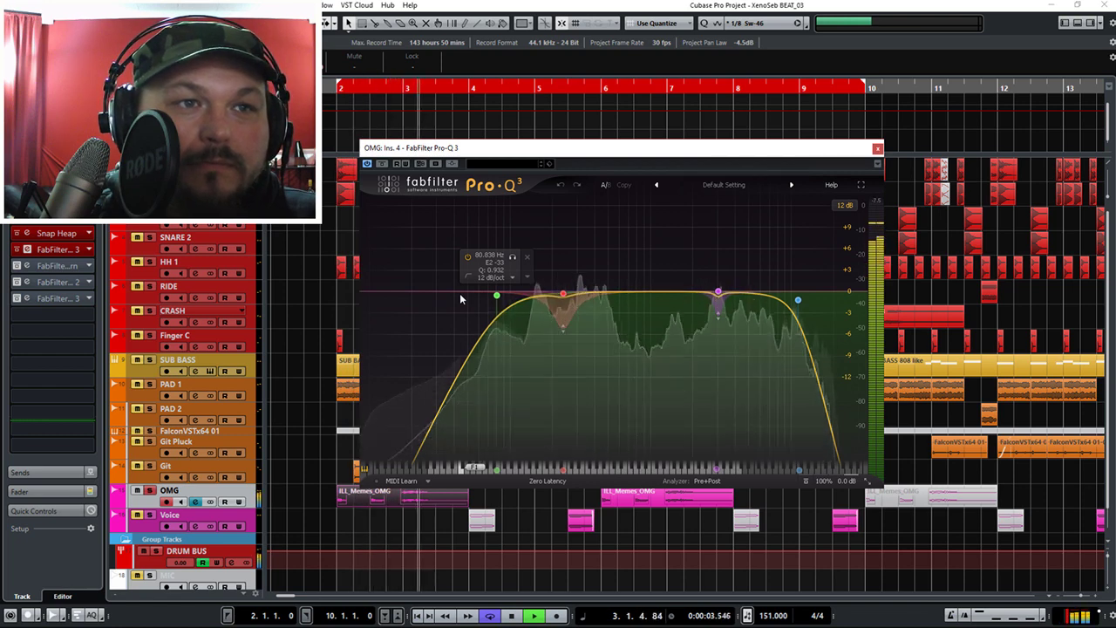
key(space)
click(877, 148)
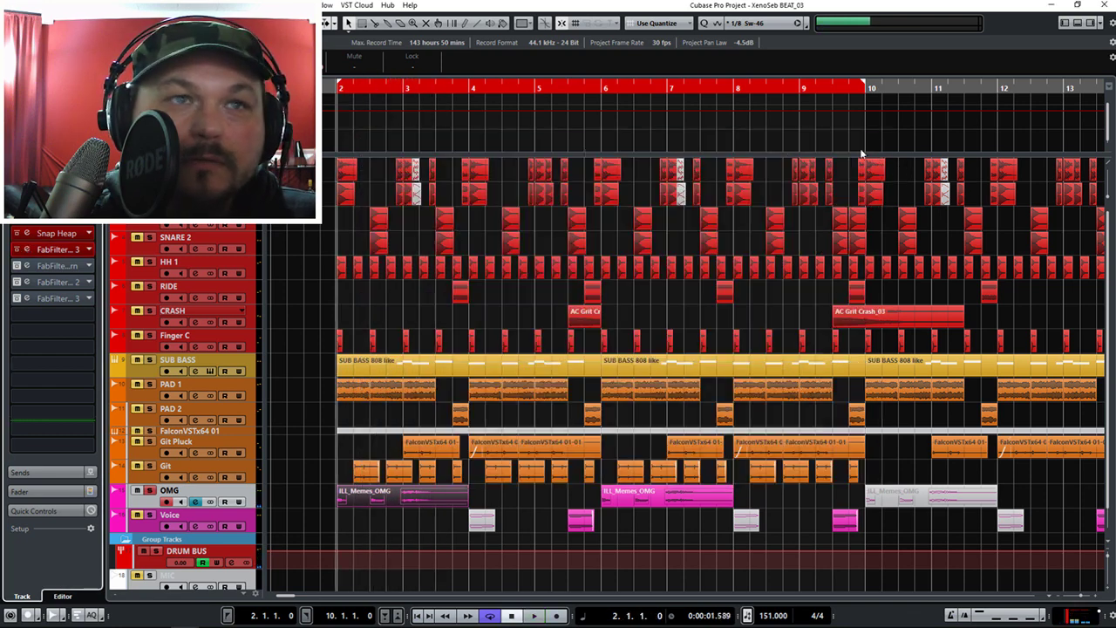
Activate FabFilter Saturn on OMG's insert 5 and listen to its Warm Tape saturation.
click(73, 266)
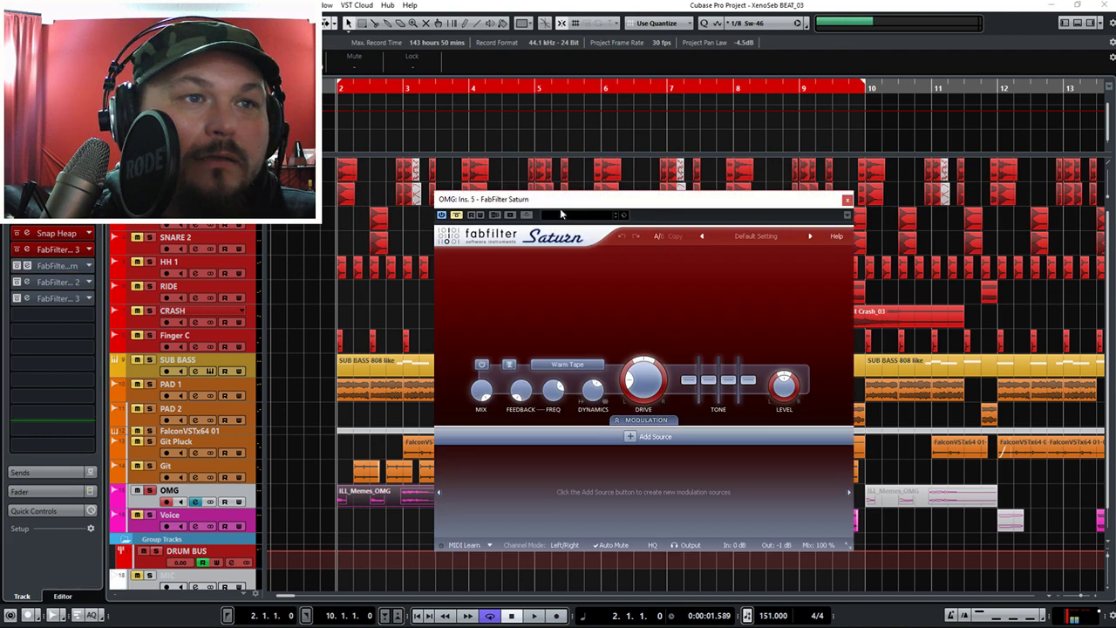
drag(472, 205, 448, 172)
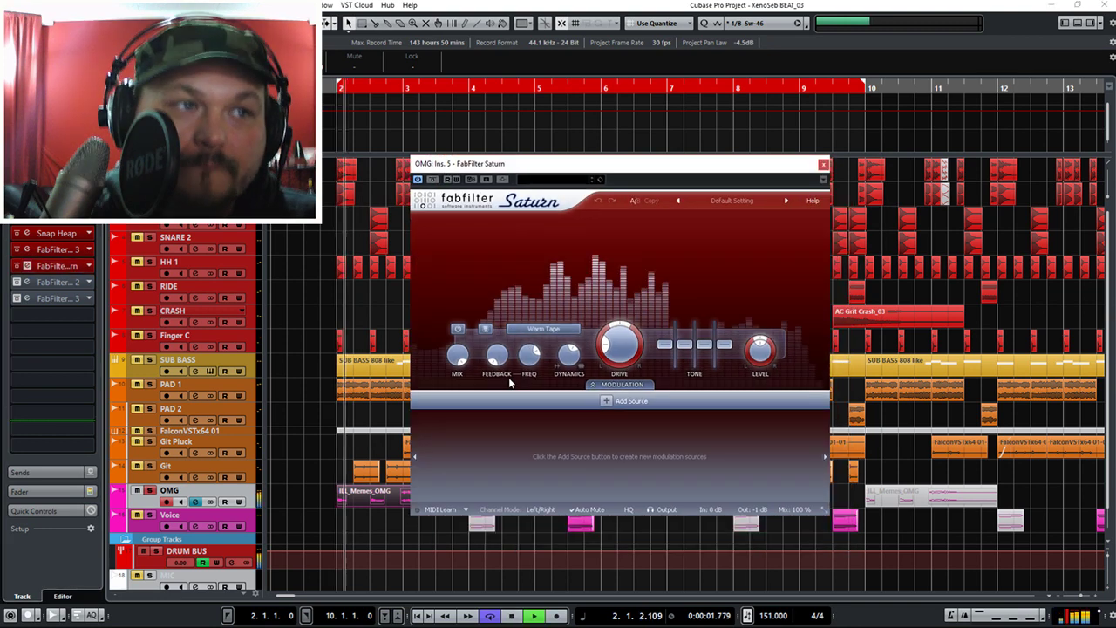
key(space)
key(space)
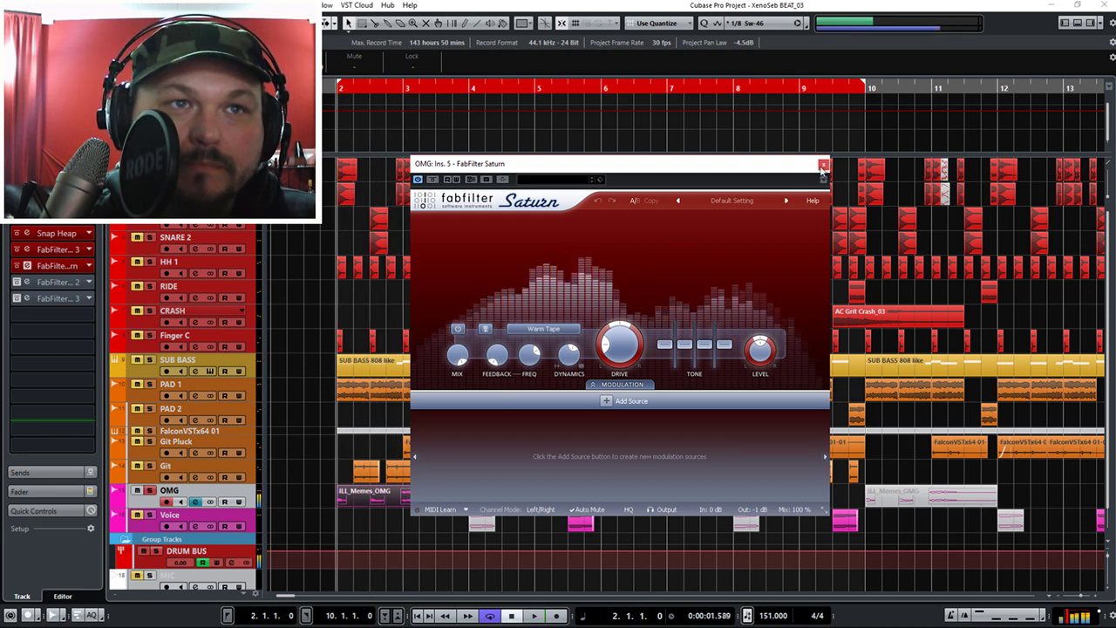
click(57, 265)
Activate FabFilter Pro-C 2 on OMG's insert 6 and listen to its Vocal-style compression.
click(52, 282)
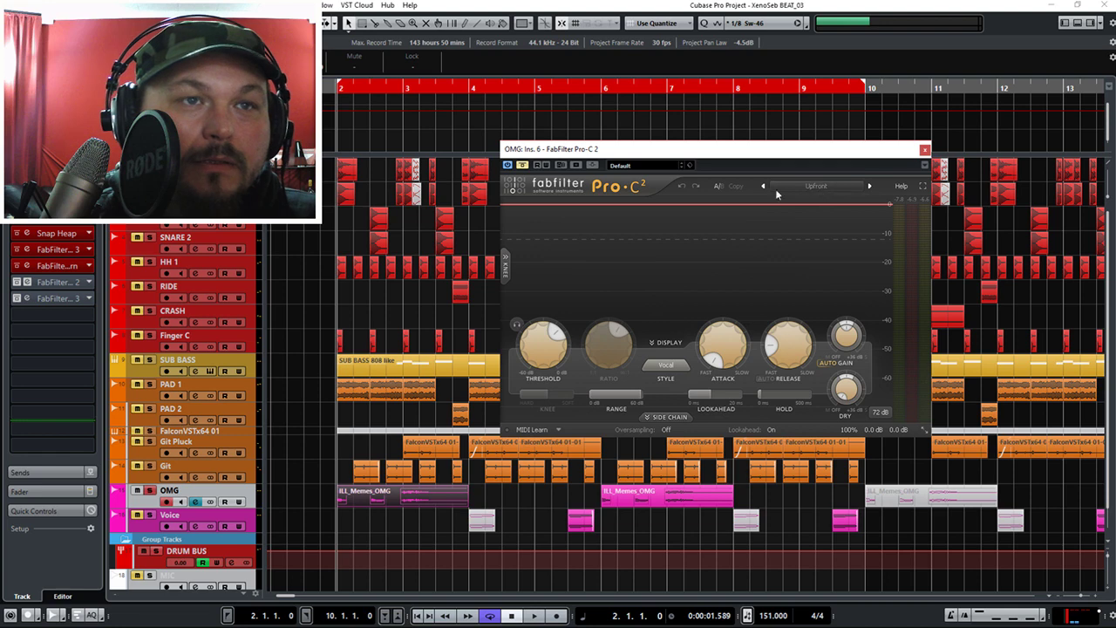
key(space)
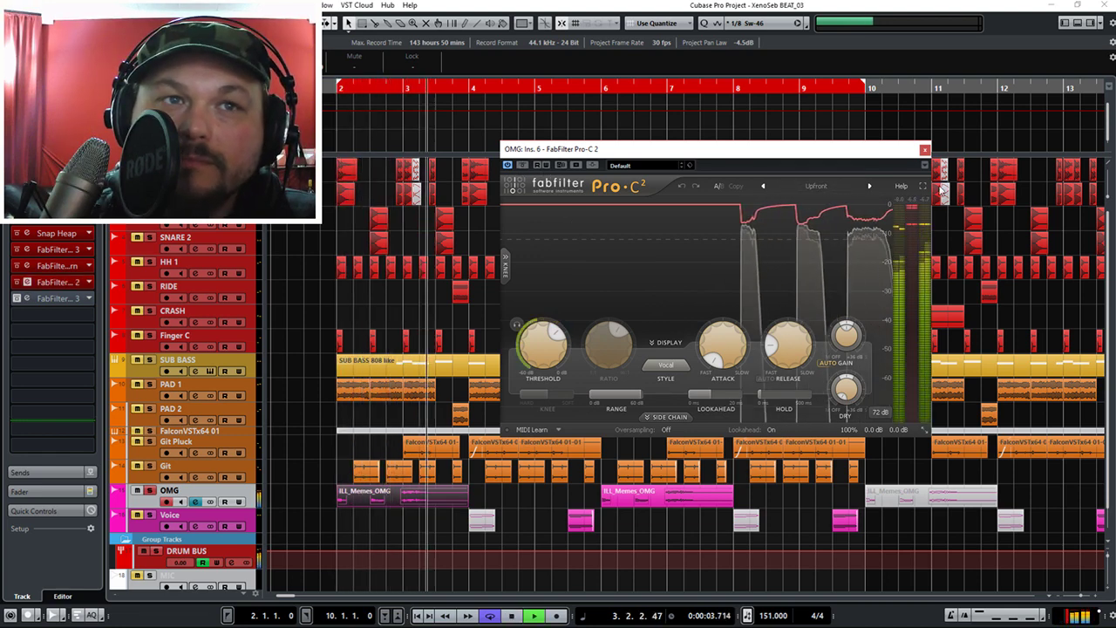
click(924, 150)
key(space)
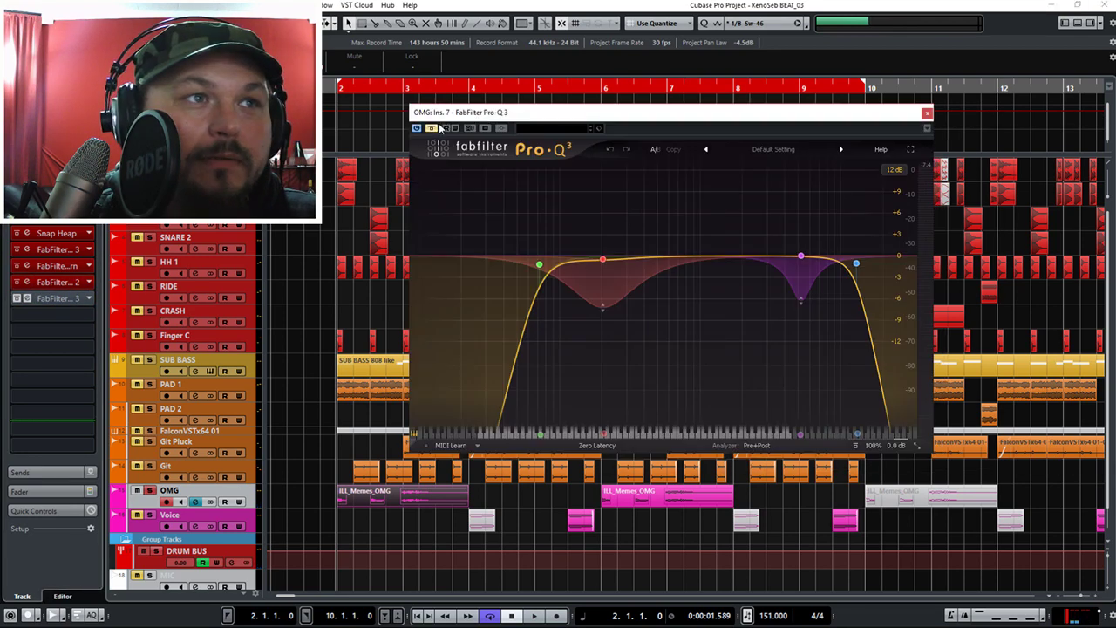
Activate the final FabFilter Pro-Q 3 on OMG's insert 7, play the track through it, and close it.
key(space)
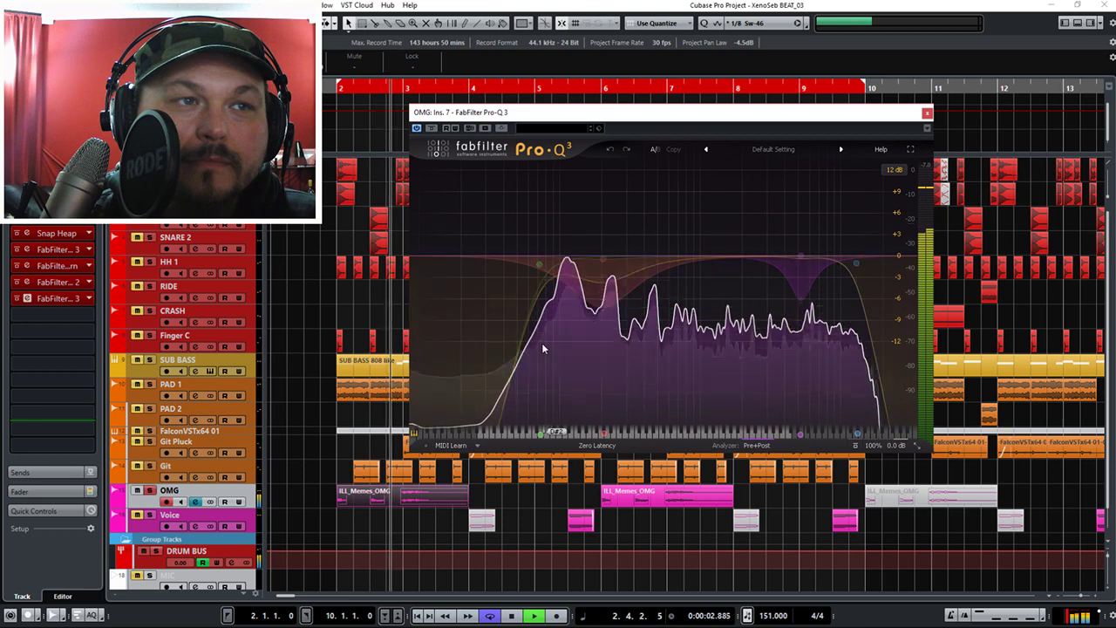
key(space)
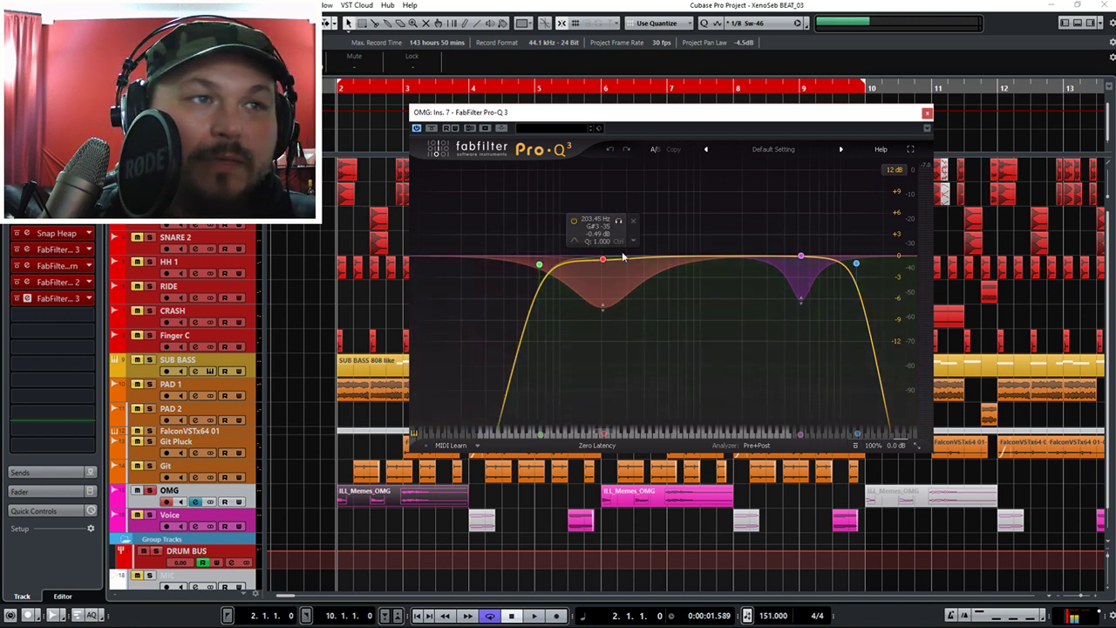
click(927, 112)
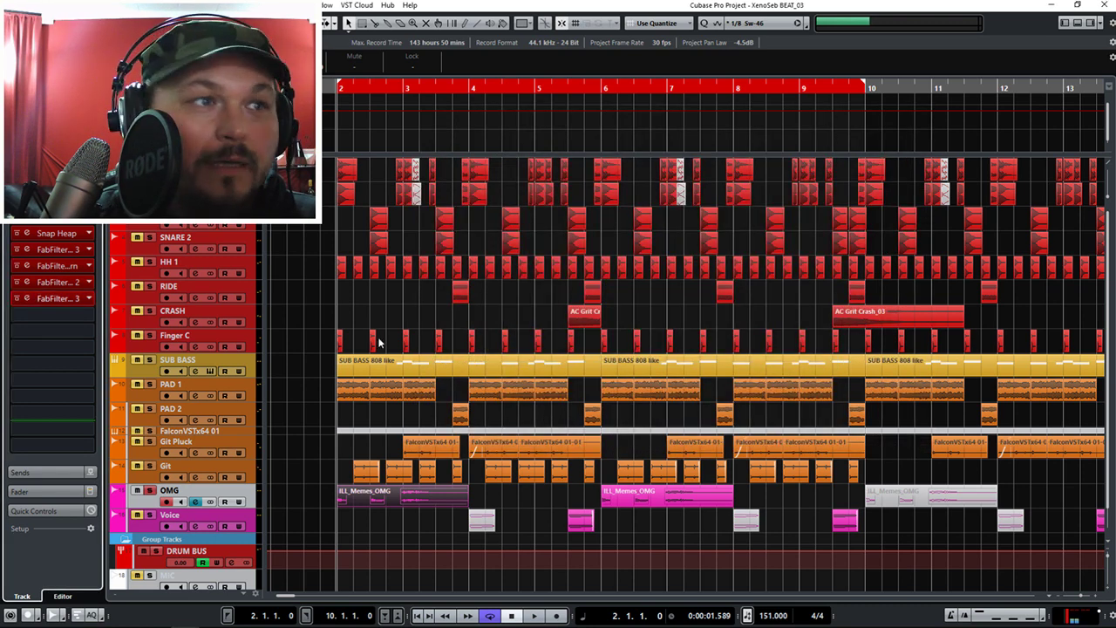
Solo the Voice track instead of OMG and play its sample in bar 5.
key(space)
click(228, 528)
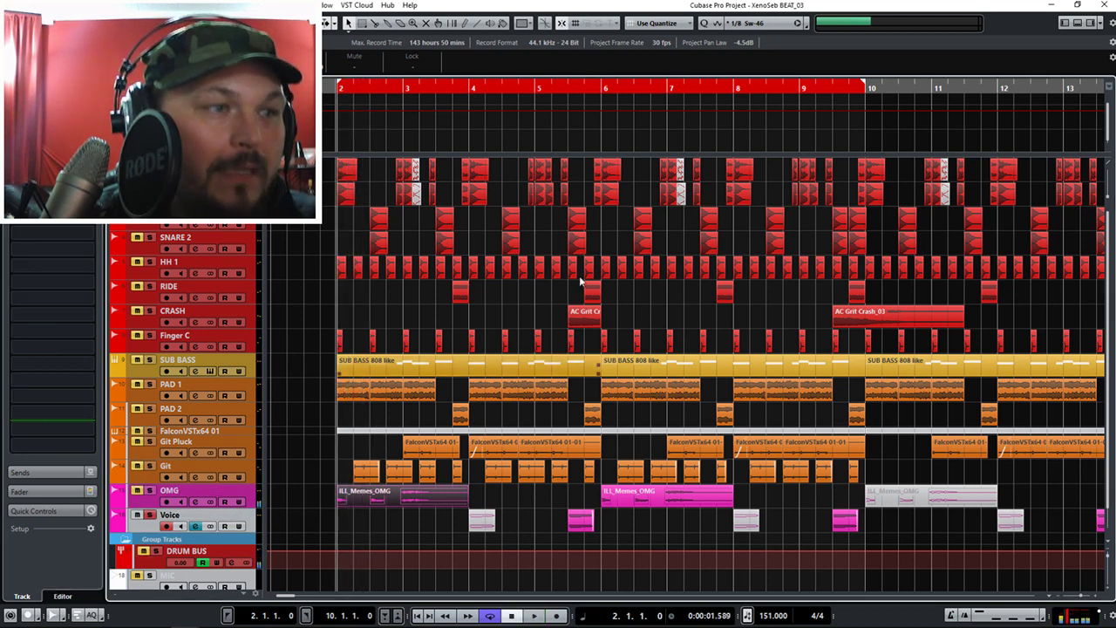
click(551, 117)
key(space)
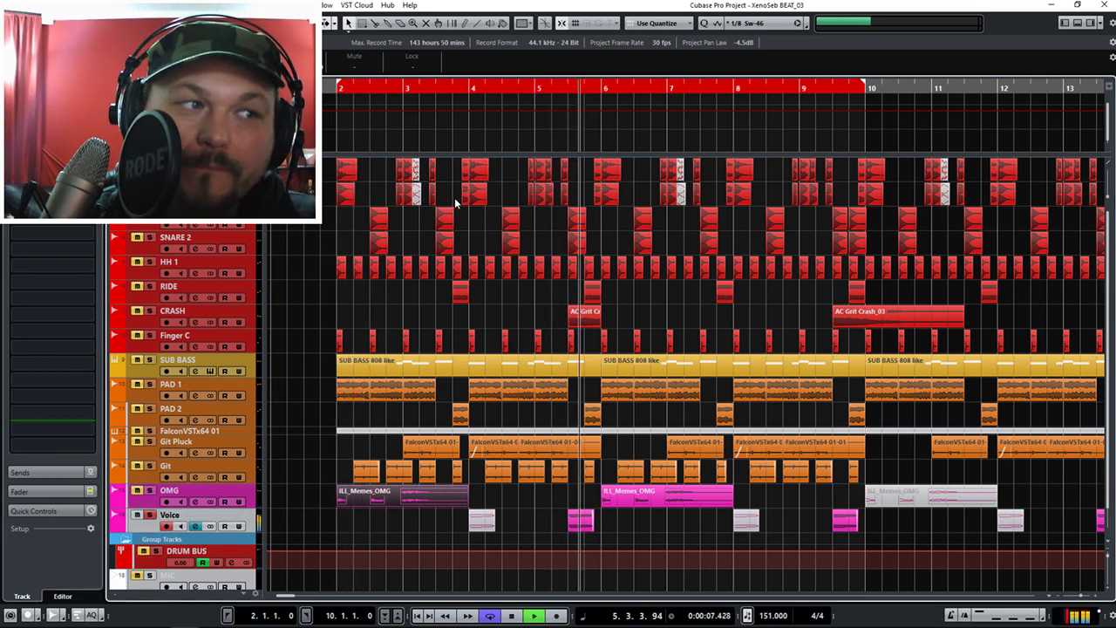
key(space)
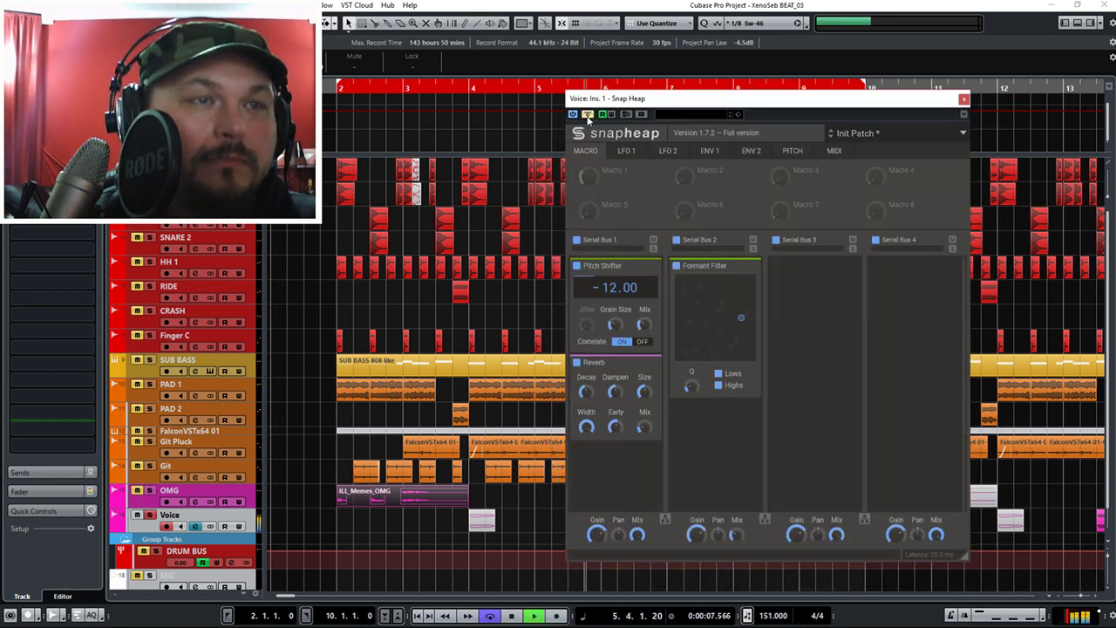
Play the Voice sample with Snap Heap bypassed, and reactivate the plug-in.
key(space)
key(space)
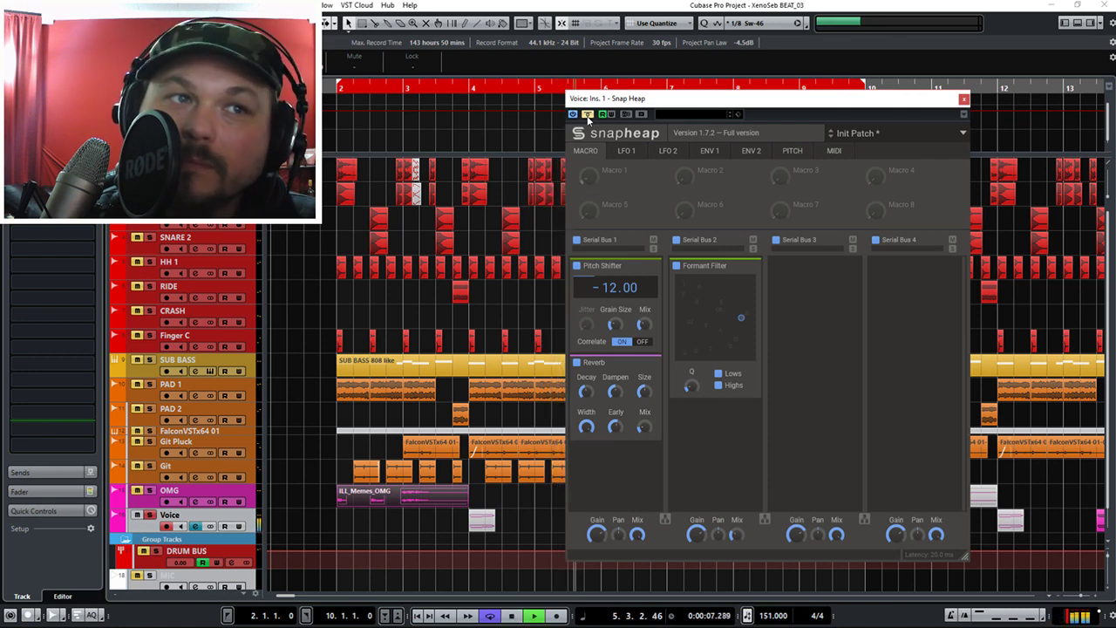
key(space)
click(587, 114)
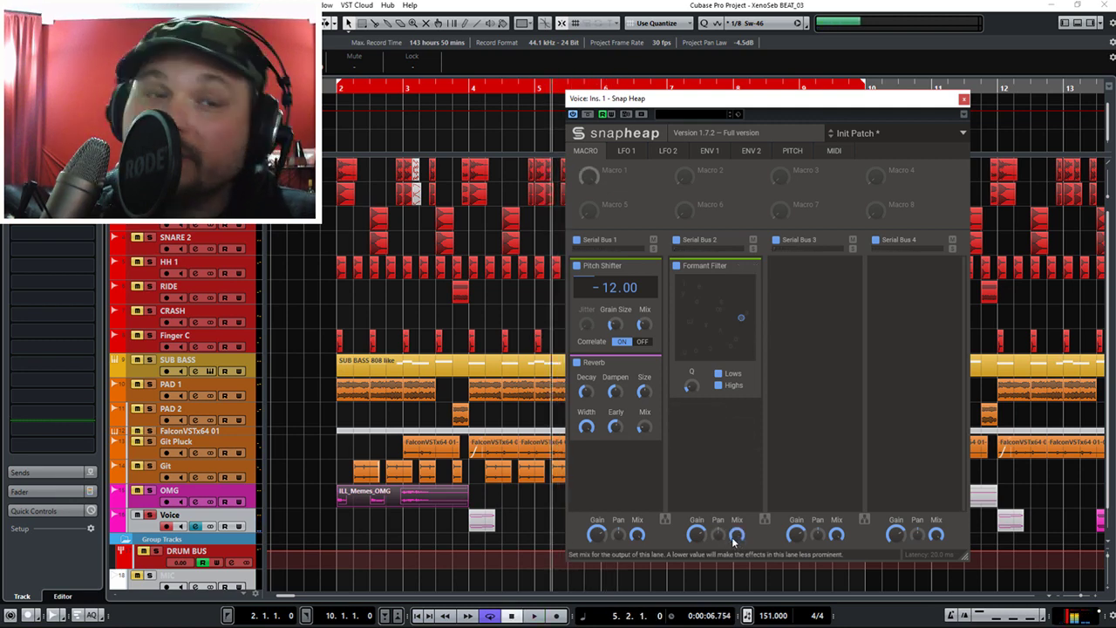
Compare the Mix of the Formant Filter's Serial Bus 2 fully down and raised on Voice, and restore it.
key(space)
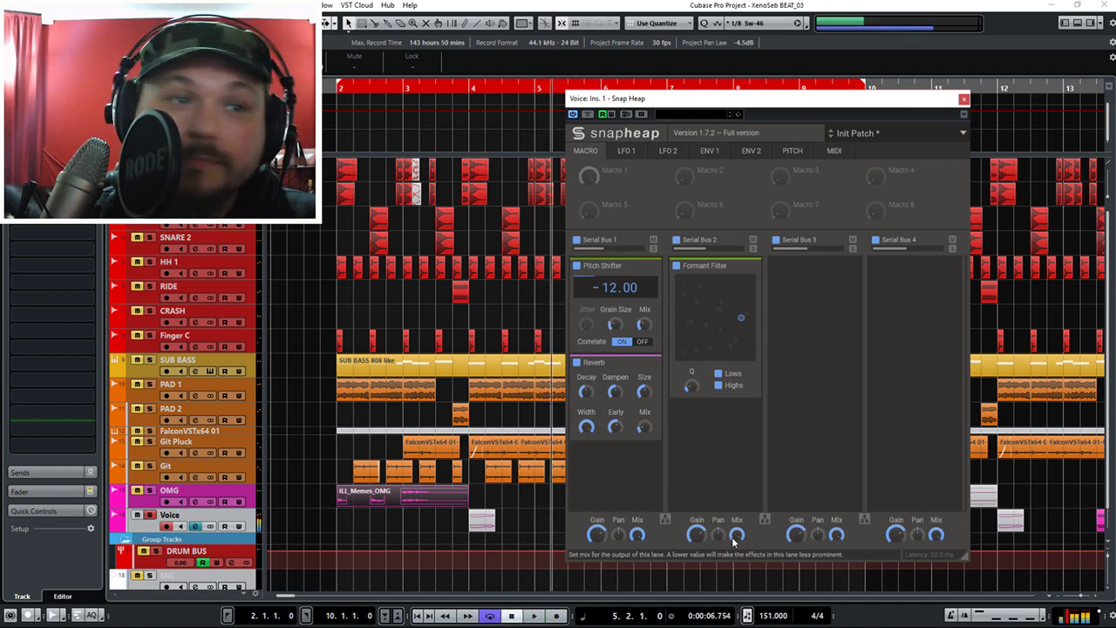
click(737, 535)
drag(737, 534, 737, 576)
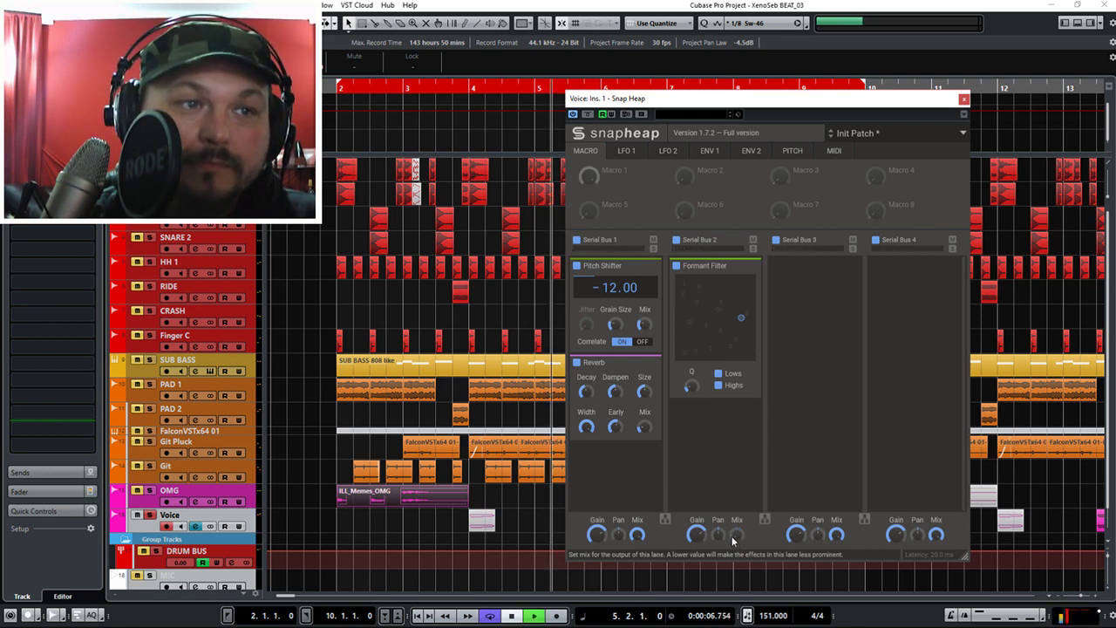
drag(735, 538, 735, 489)
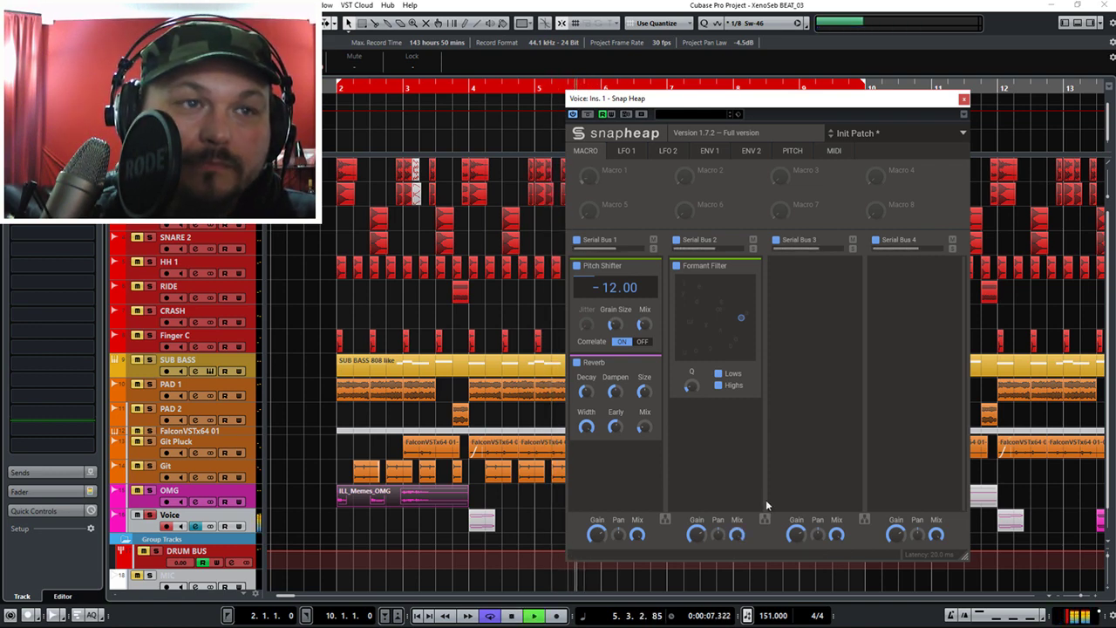
key(space)
click(737, 534)
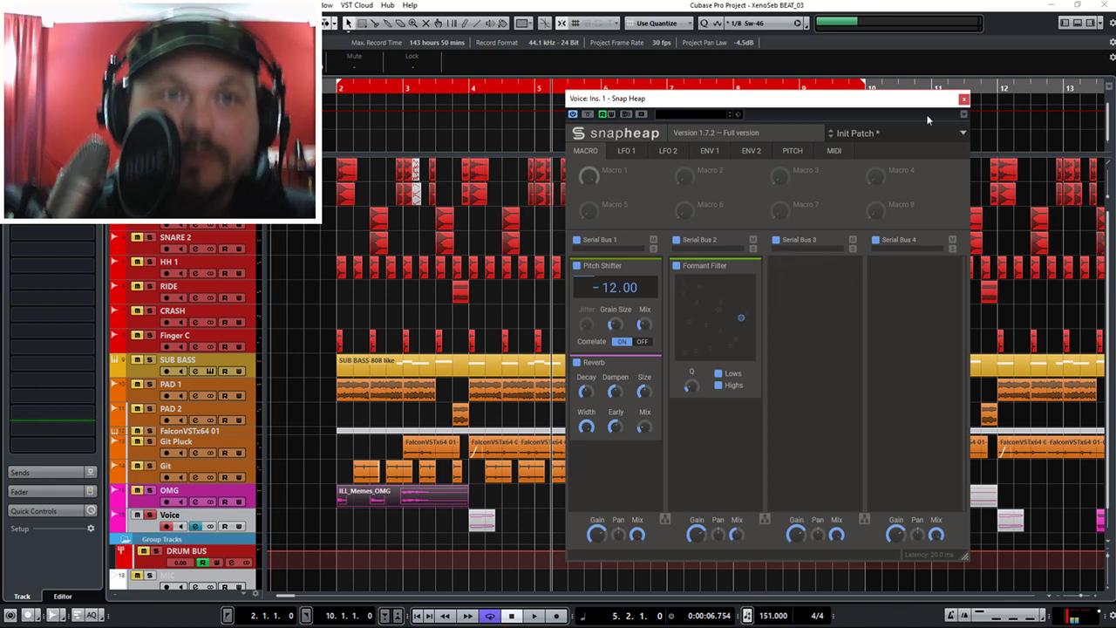
Close Snap Heap, unsolo all tracks, and play the full beat from bar 2 with the arrangement zoomed out.
click(964, 99)
click(966, 121)
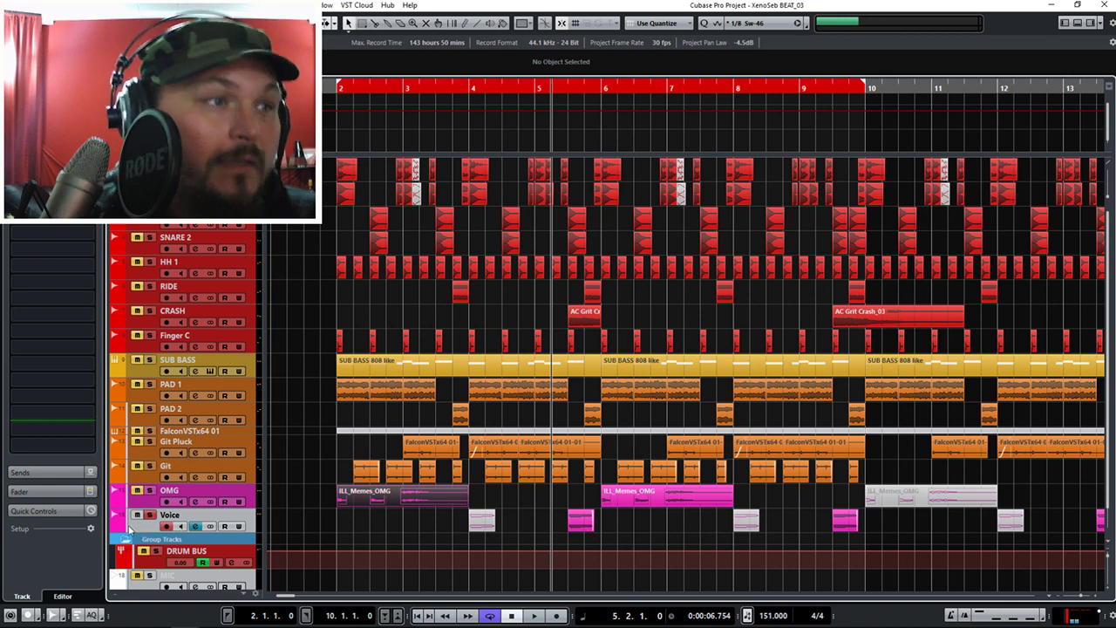
click(228, 616)
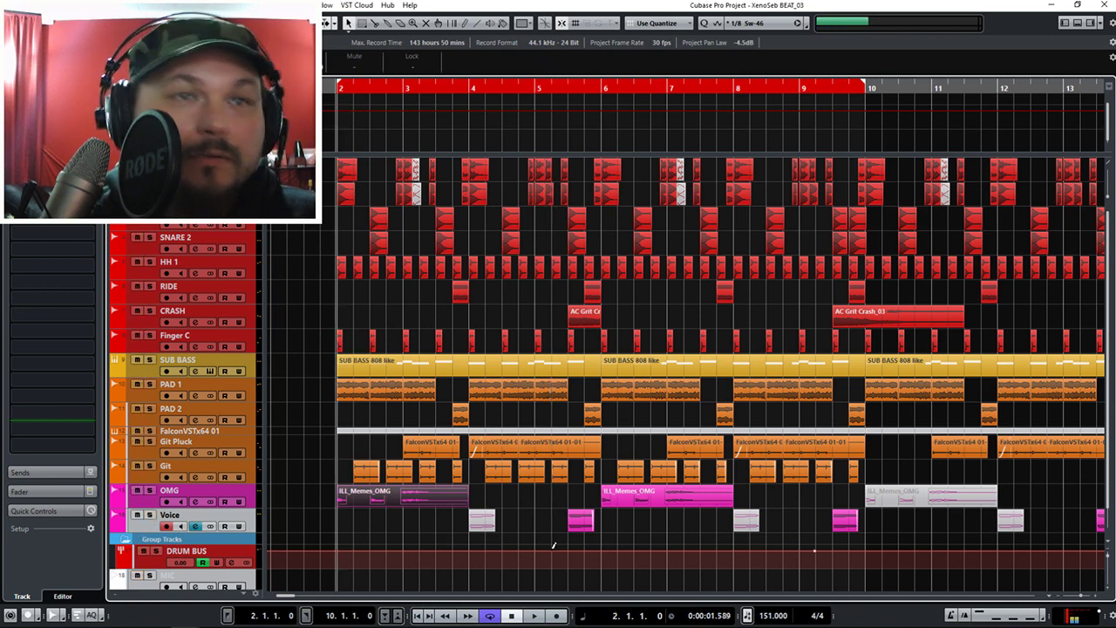
key(space)
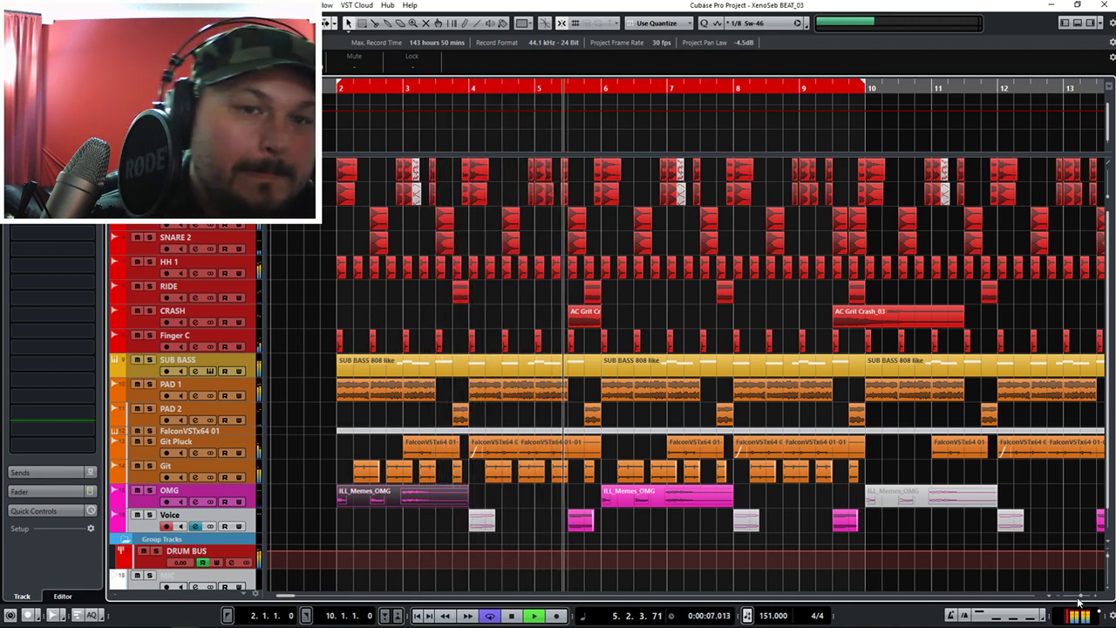
click(1042, 618)
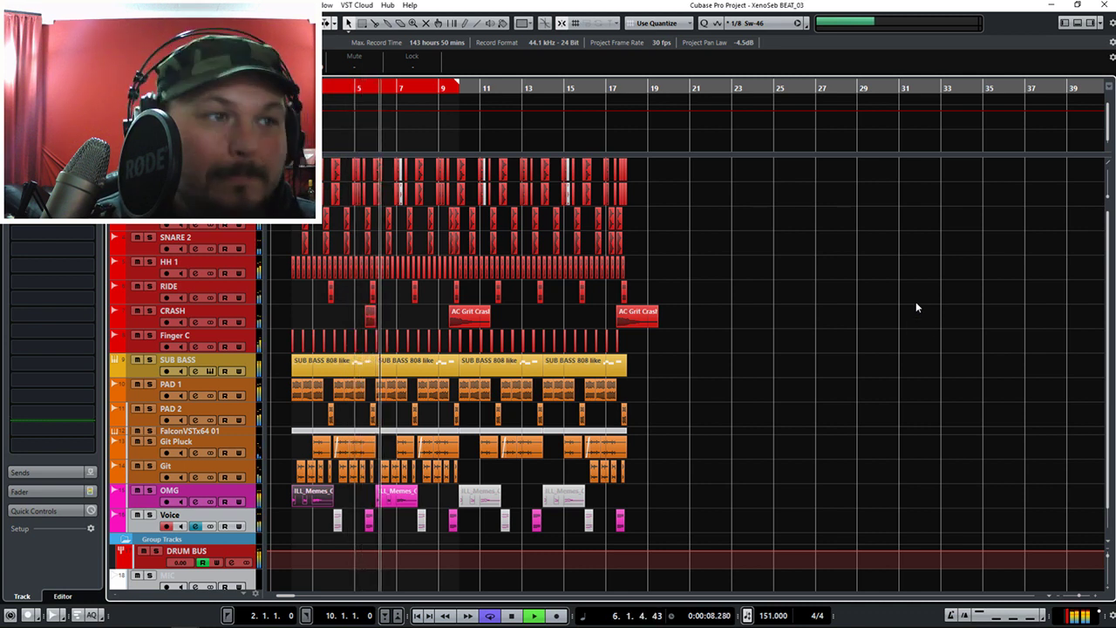
scroll(557, 448, down, 1)
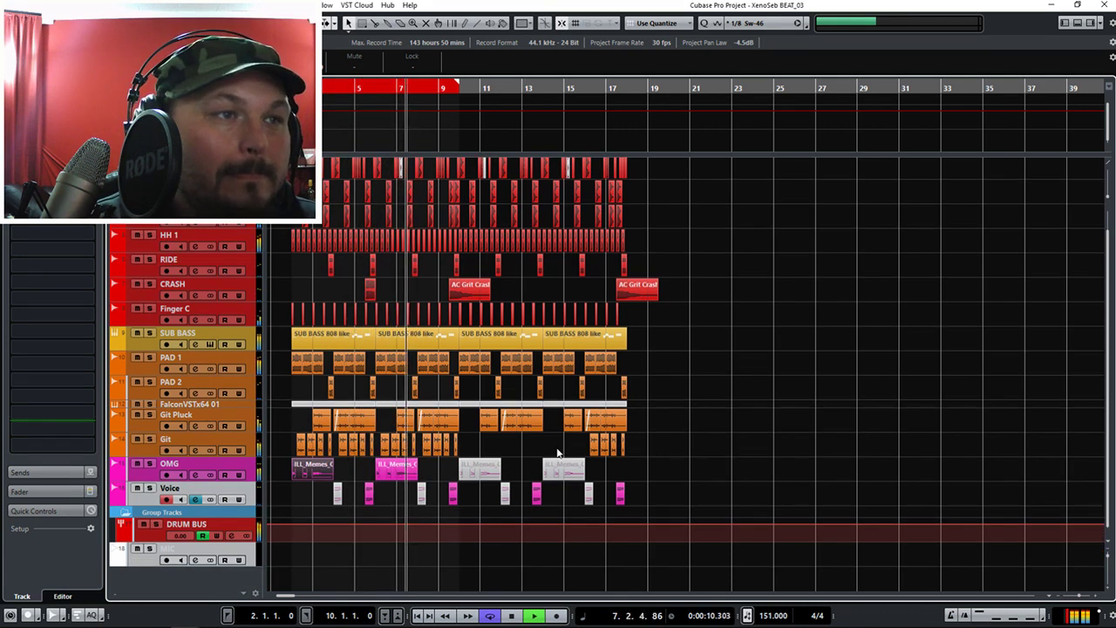
key(space)
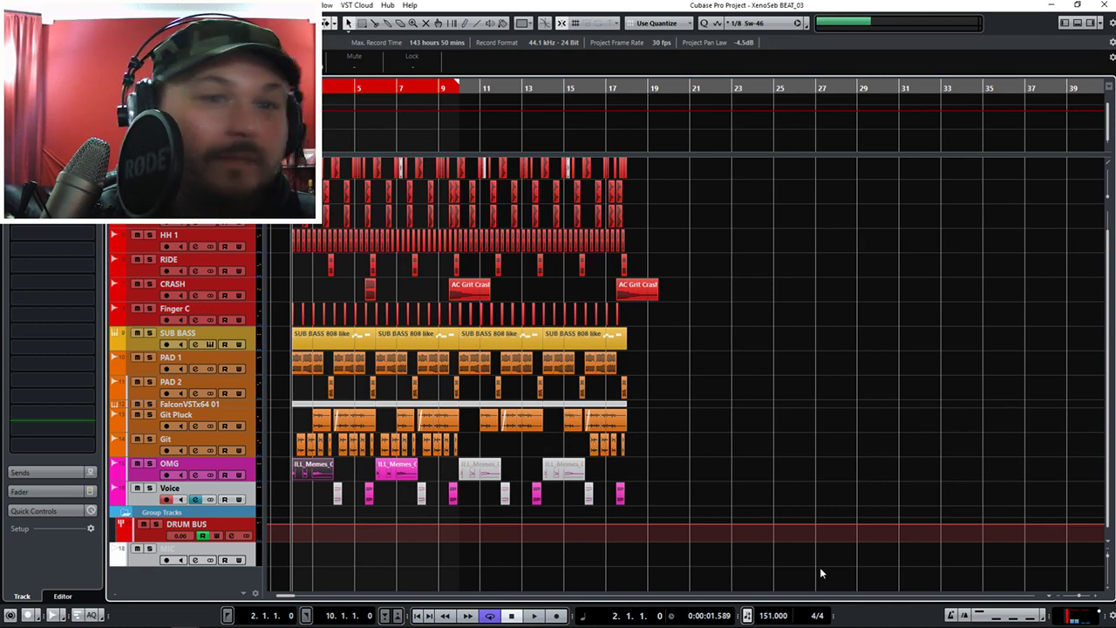
Zoom the timeline so the complete arrangement fills the project view.
click(1079, 600)
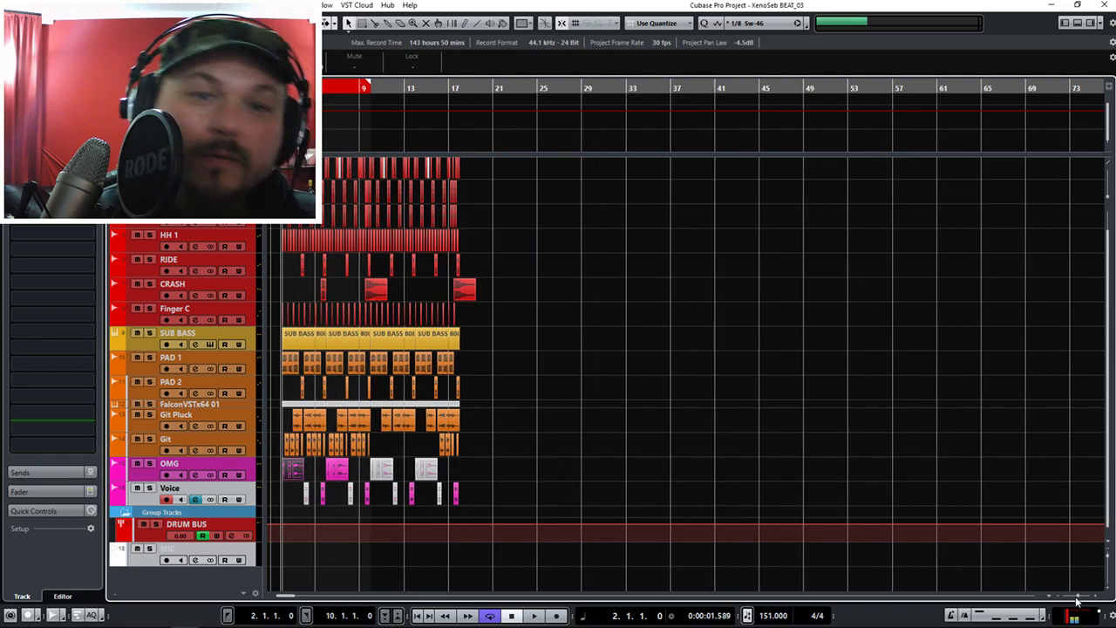
key(h)
key(h)
key(h)
key(h)
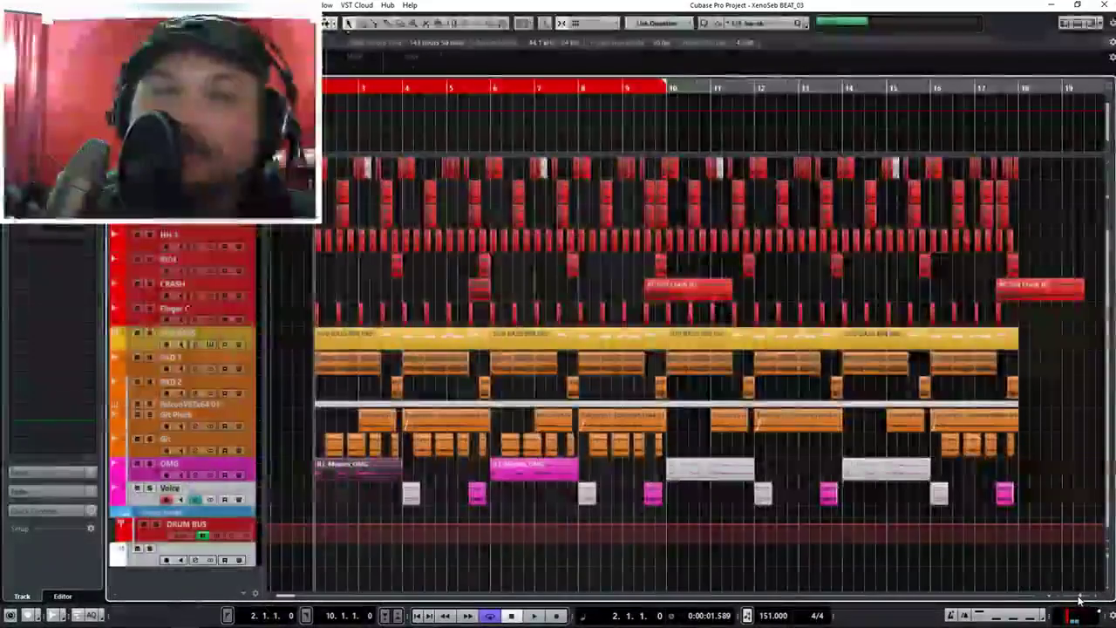
Clear the event selection and play the beat from bar 2, muting PAD 1 during playback.
click(1079, 600)
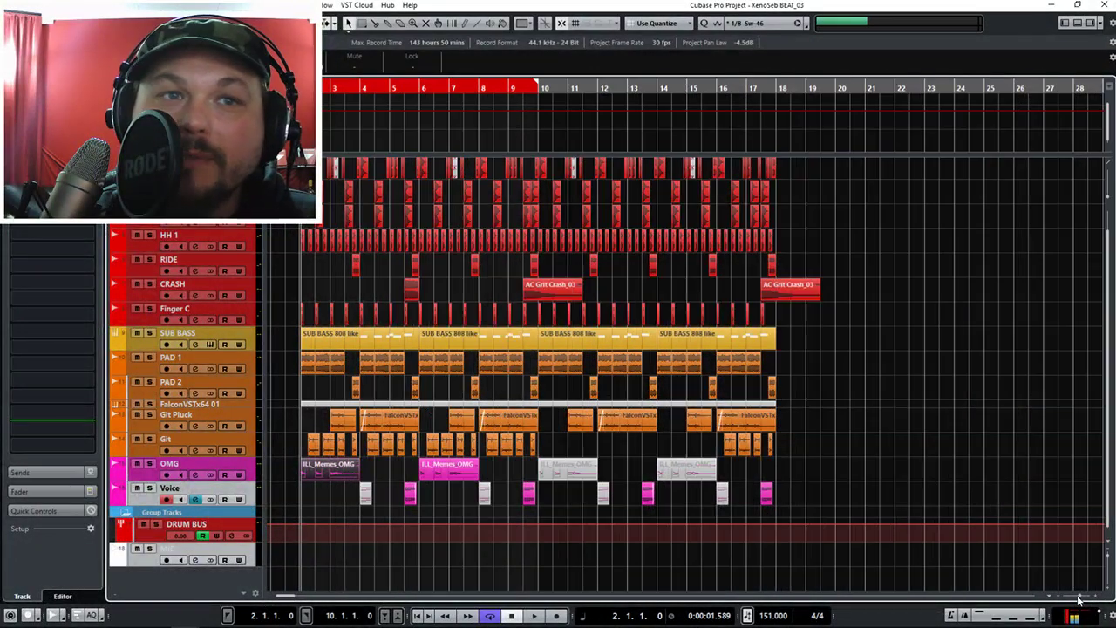
key(h)
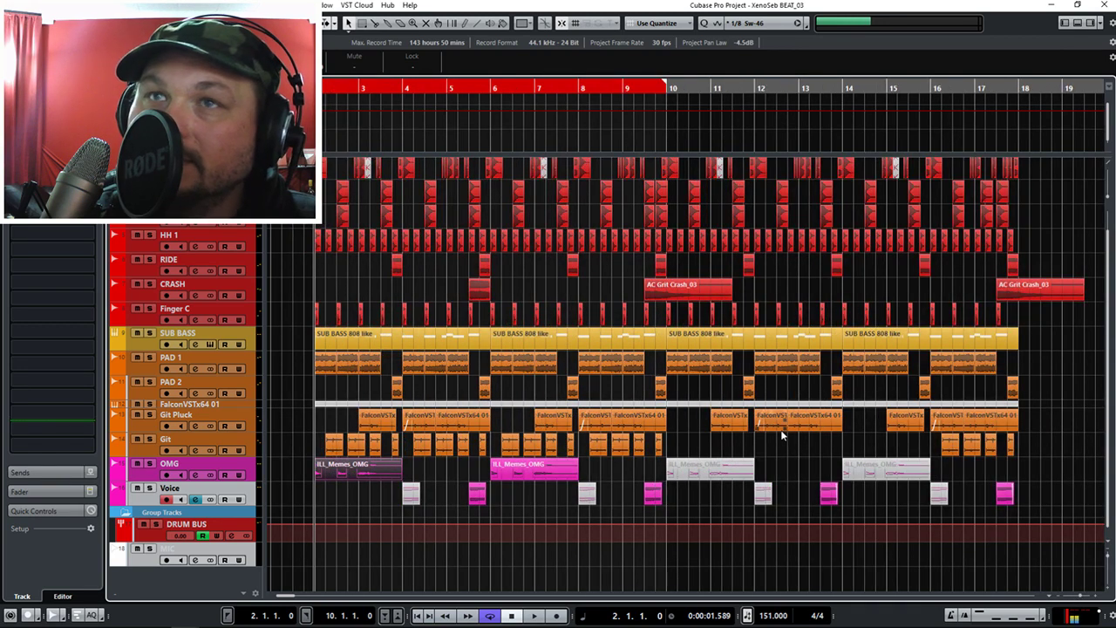
click(1058, 348)
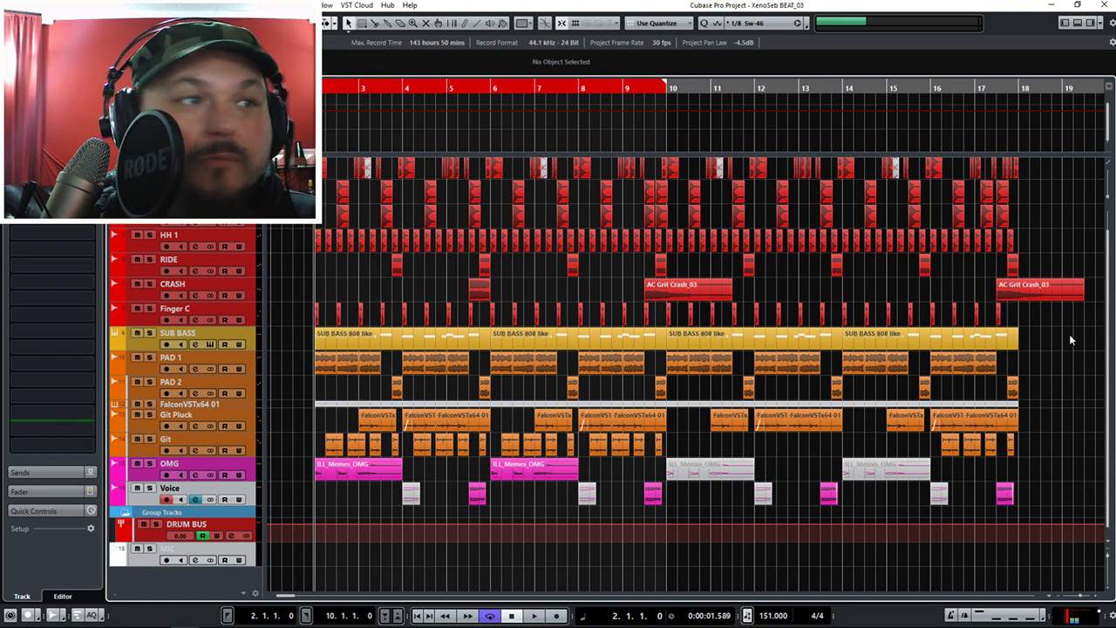
key(space)
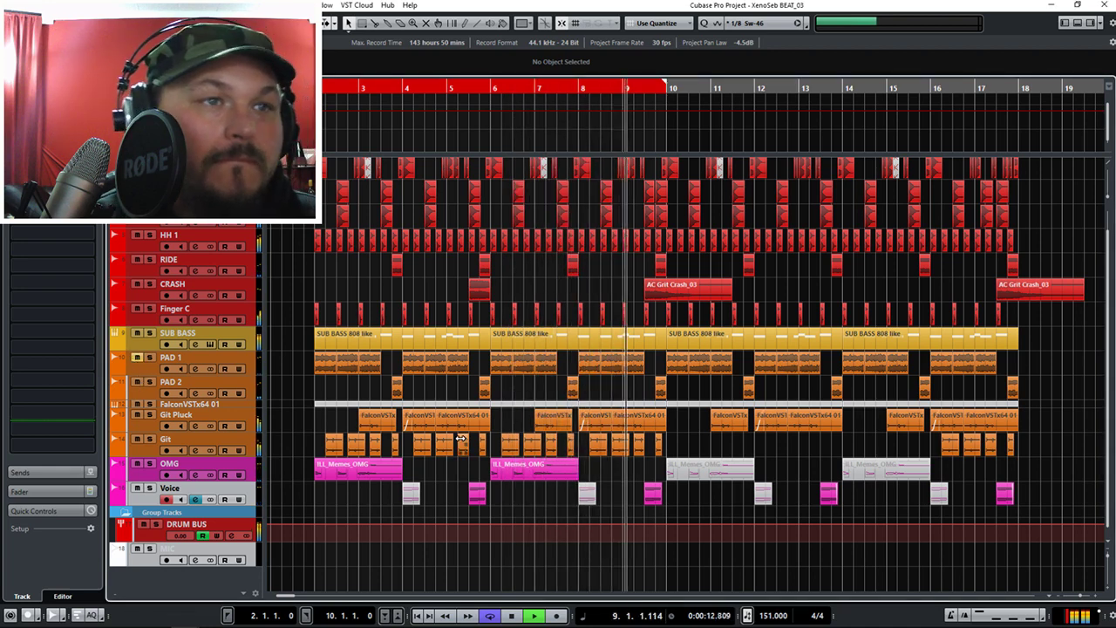
Show SUB BASS's Pro-C 2 and Pro-Q 3 and compare the bass with the Pro-Q 3 bell cut off and on.
click(191, 350)
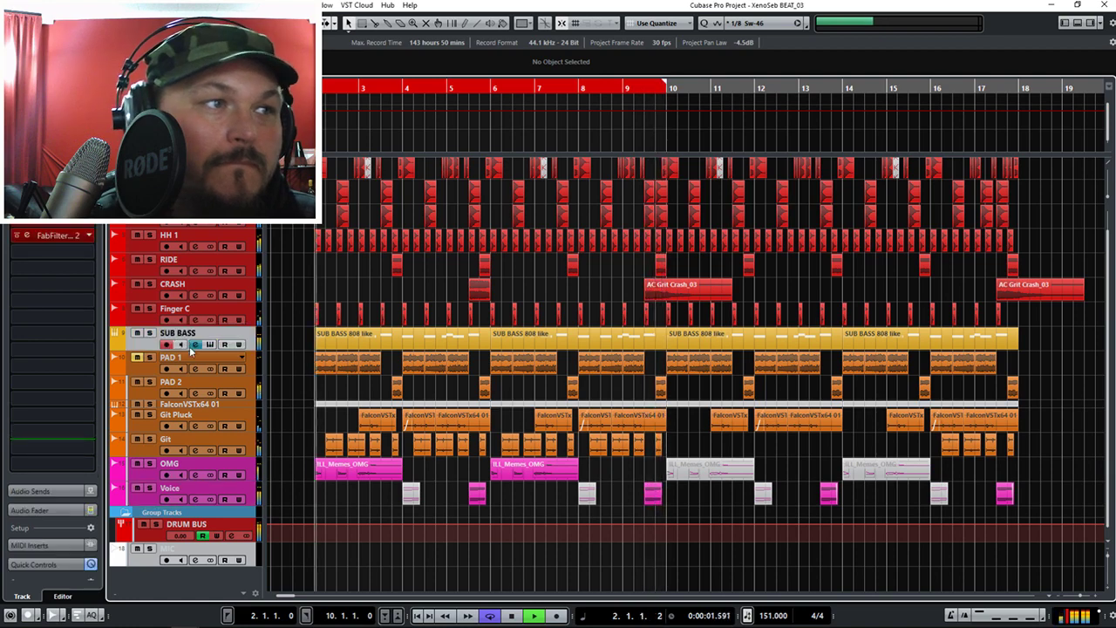
click(54, 234)
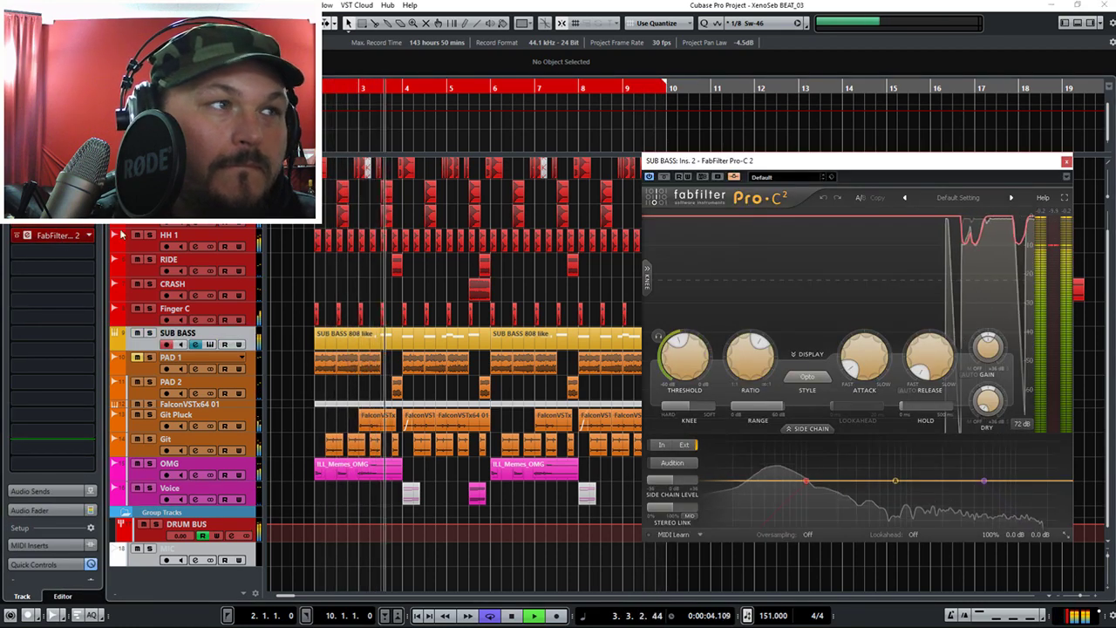
click(54, 220)
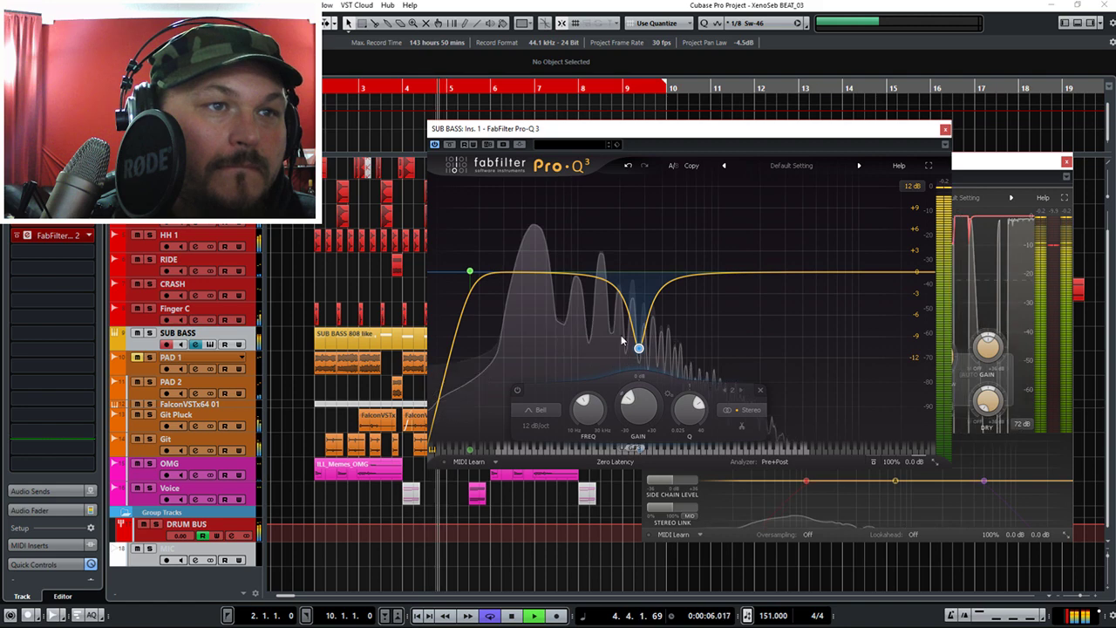
click(516, 391)
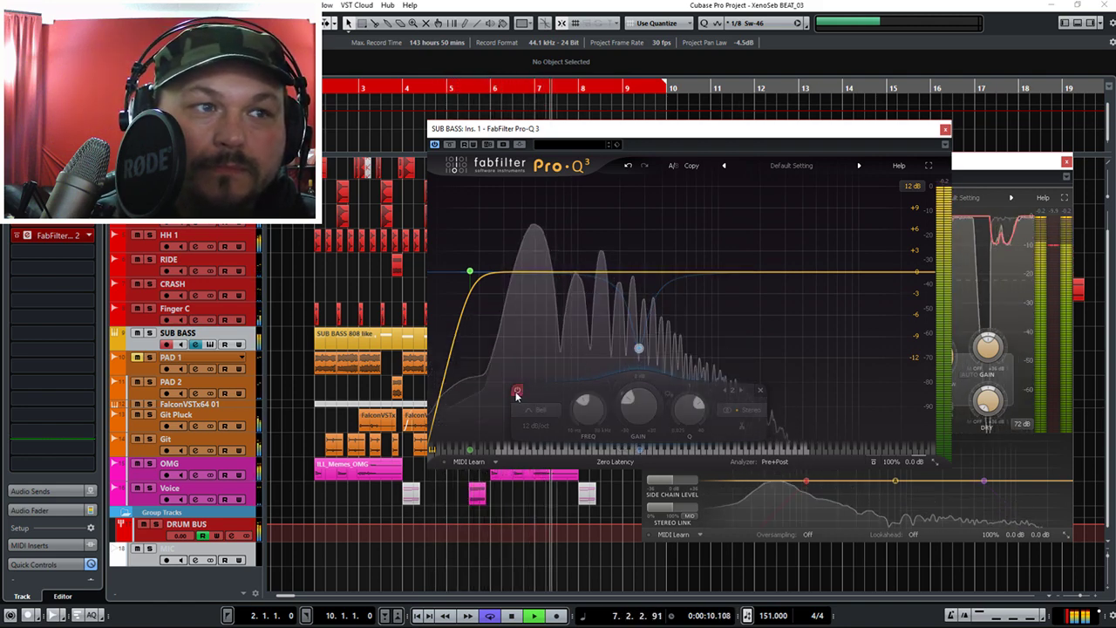
click(517, 392)
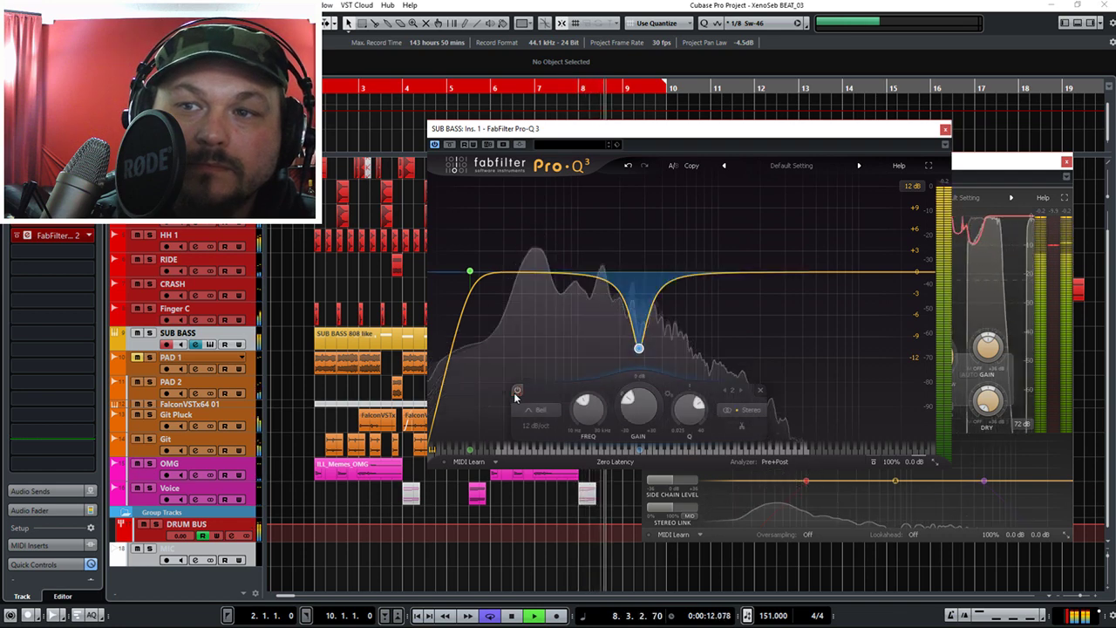
Set the gain of SUB BASS's Pro-Q 3 Band 2 to about -4.42 dB, and close both plug-in windows.
drag(637, 395, 637, 387)
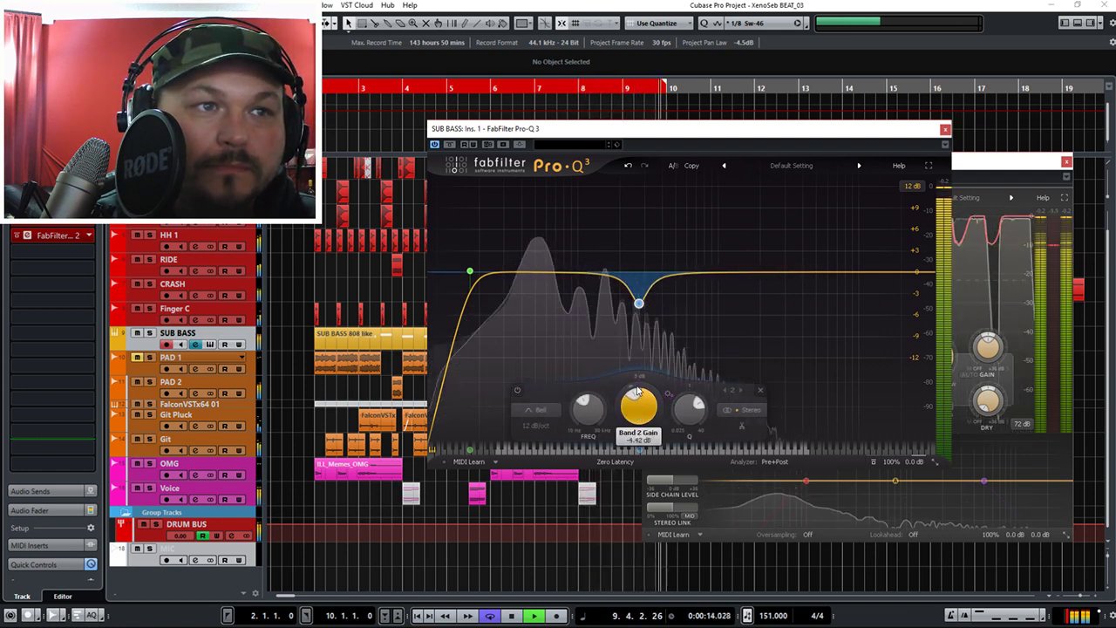
click(945, 131)
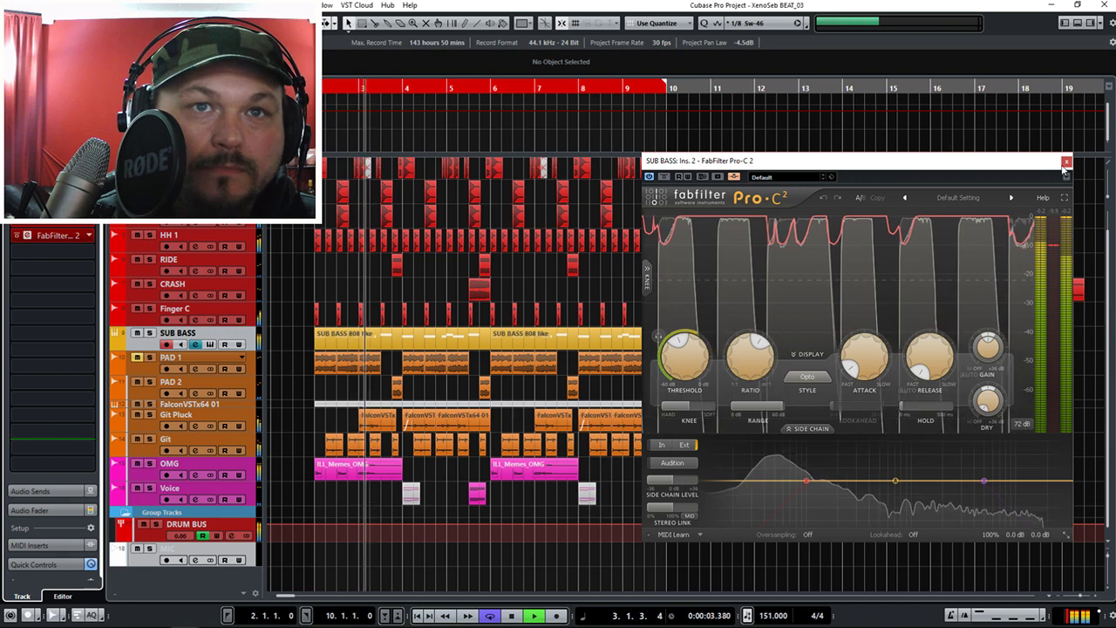
click(1066, 162)
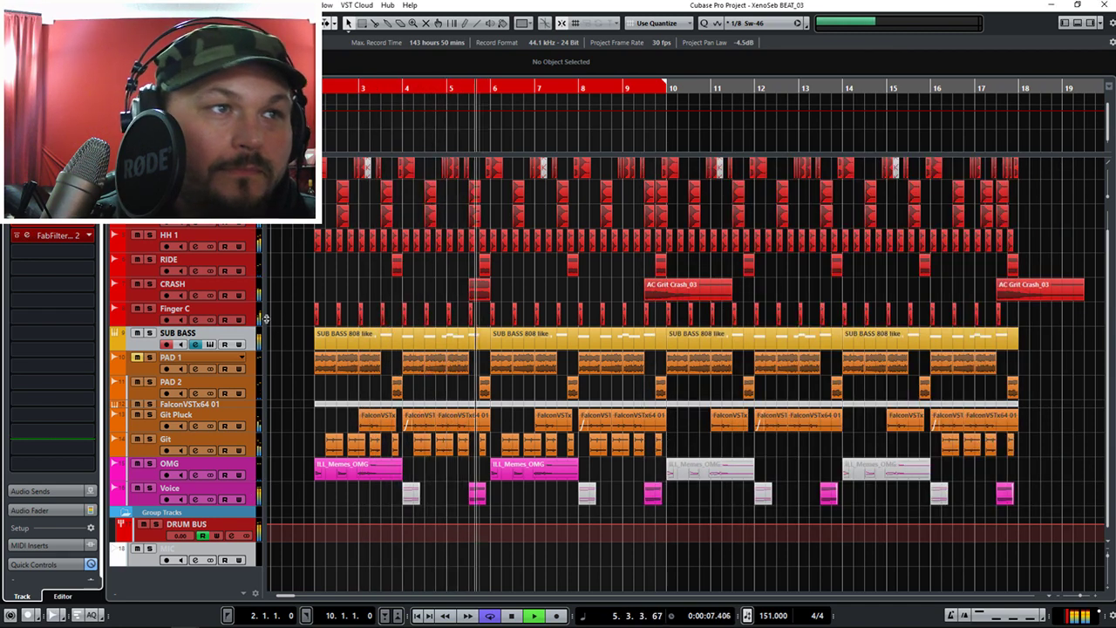
Compare the playing beat with HH 1 muted and unmuted, and stop playback.
click(137, 235)
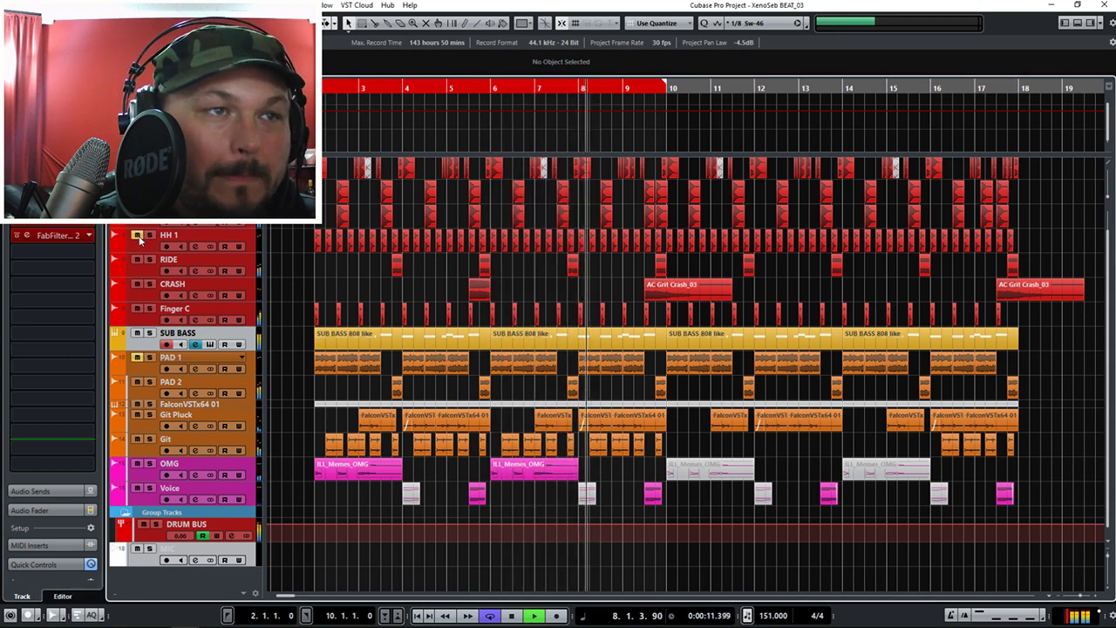
click(137, 236)
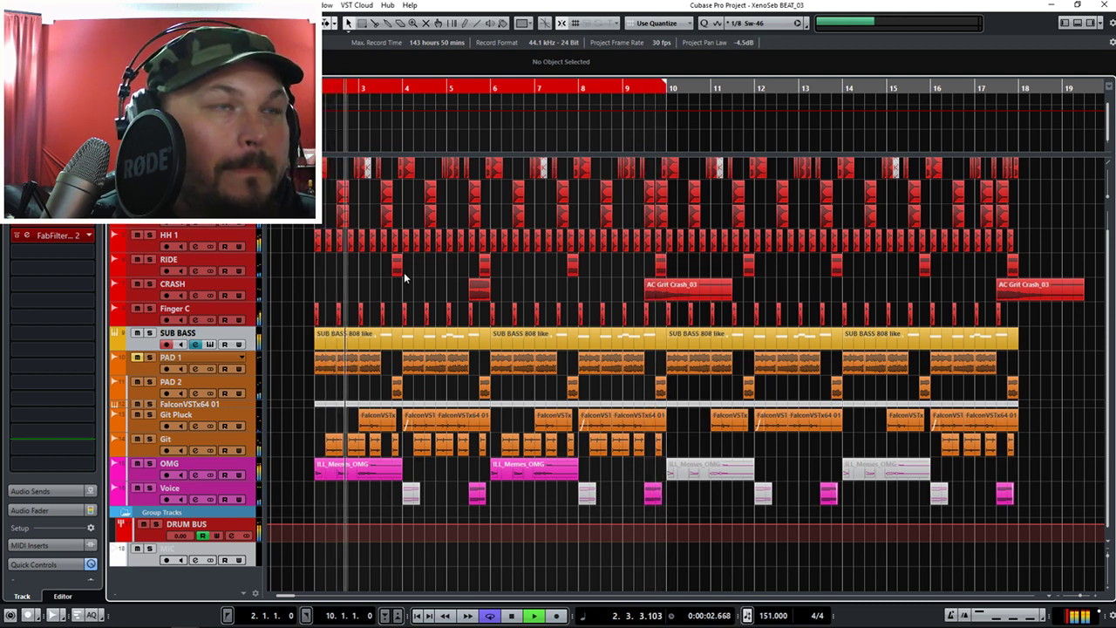
mouse_move(499, 616)
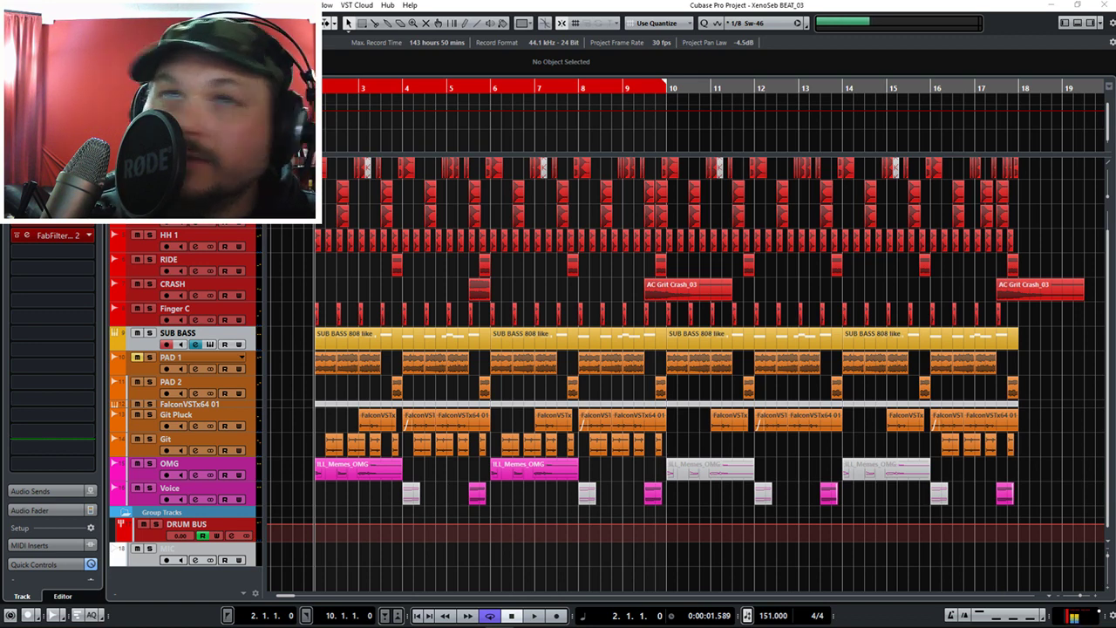
Check SUB BASS's channel settings and the Audio Performance meter, and close both windows.
click(195, 345)
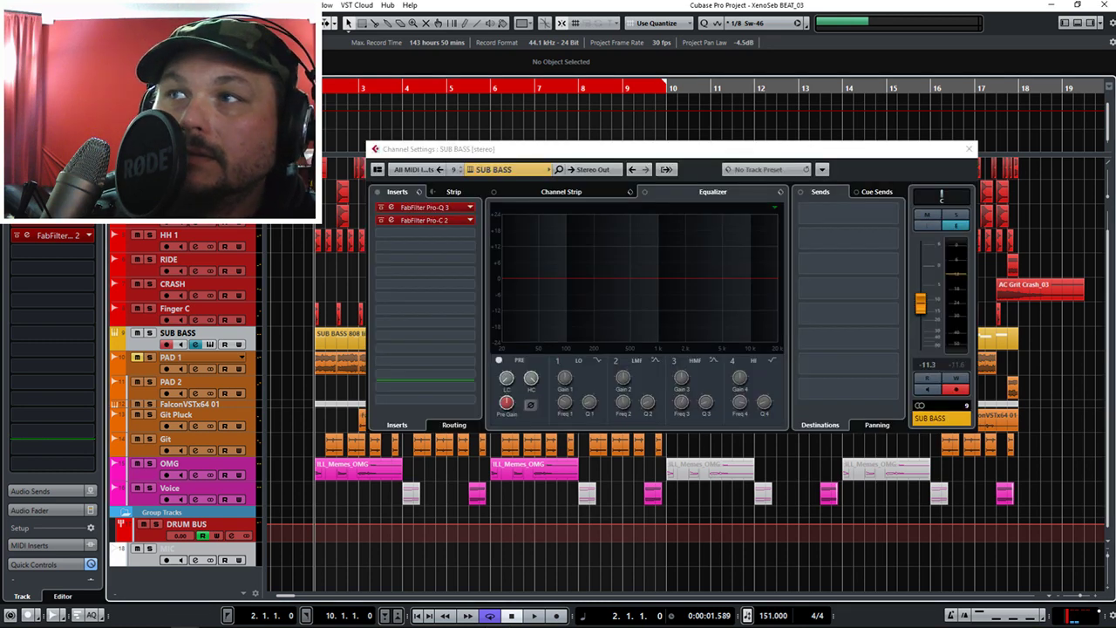
key(F12)
key(e)
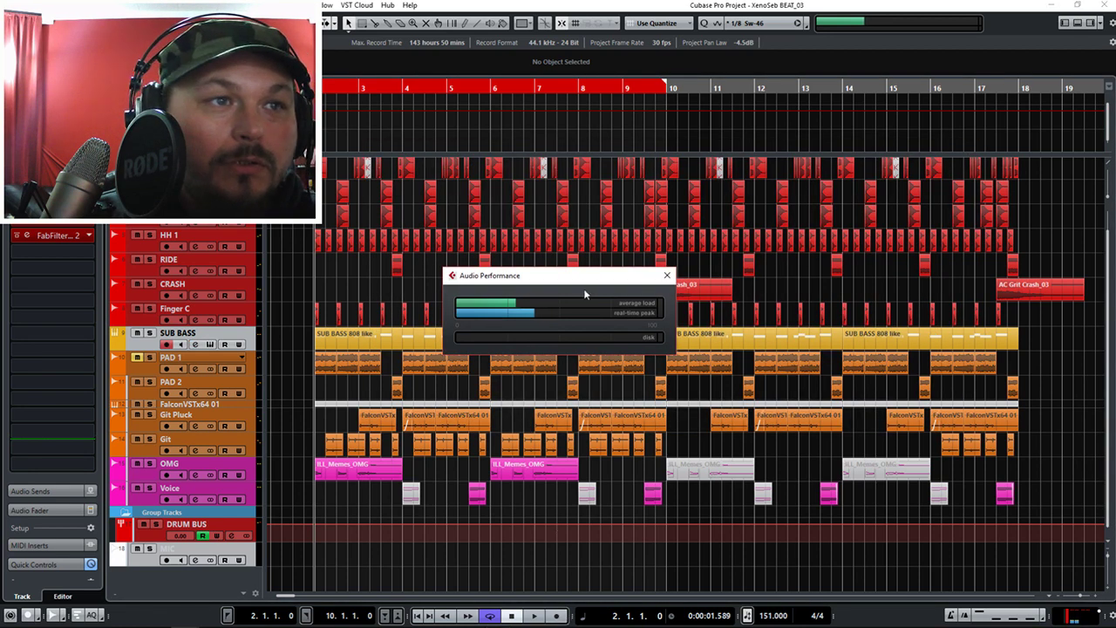
click(667, 275)
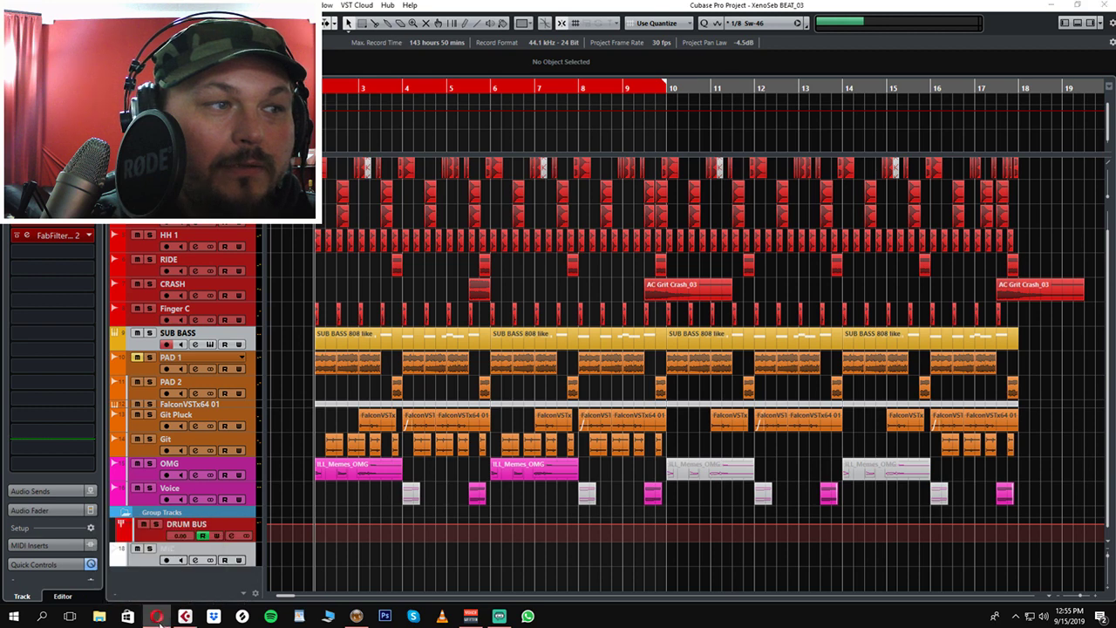
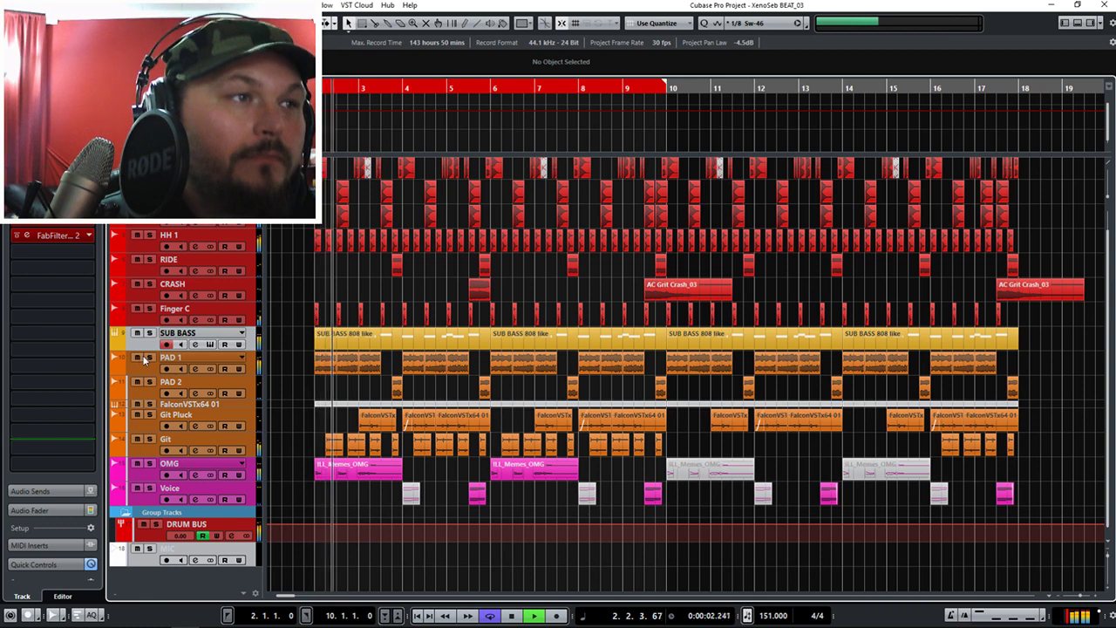
Insert FabFilter Pro-C 2 in PAD 1's sixth insert slot, after the kHs Pitch Shifter.
click(170, 357)
click(83, 283)
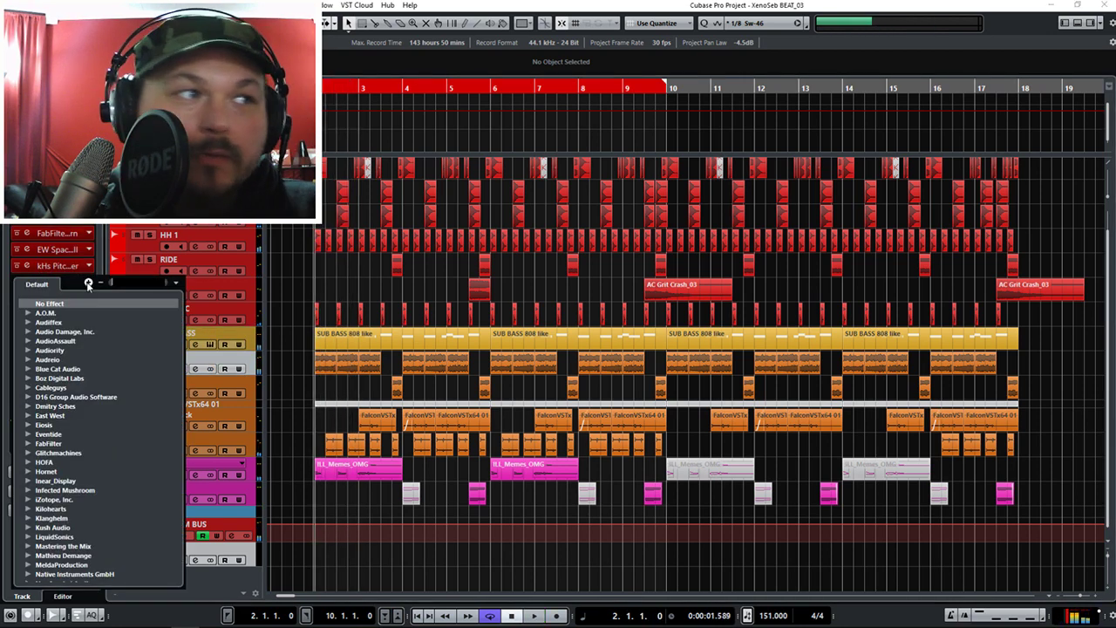
scroll(123, 469, down, 5)
scroll(51, 352, up, 4)
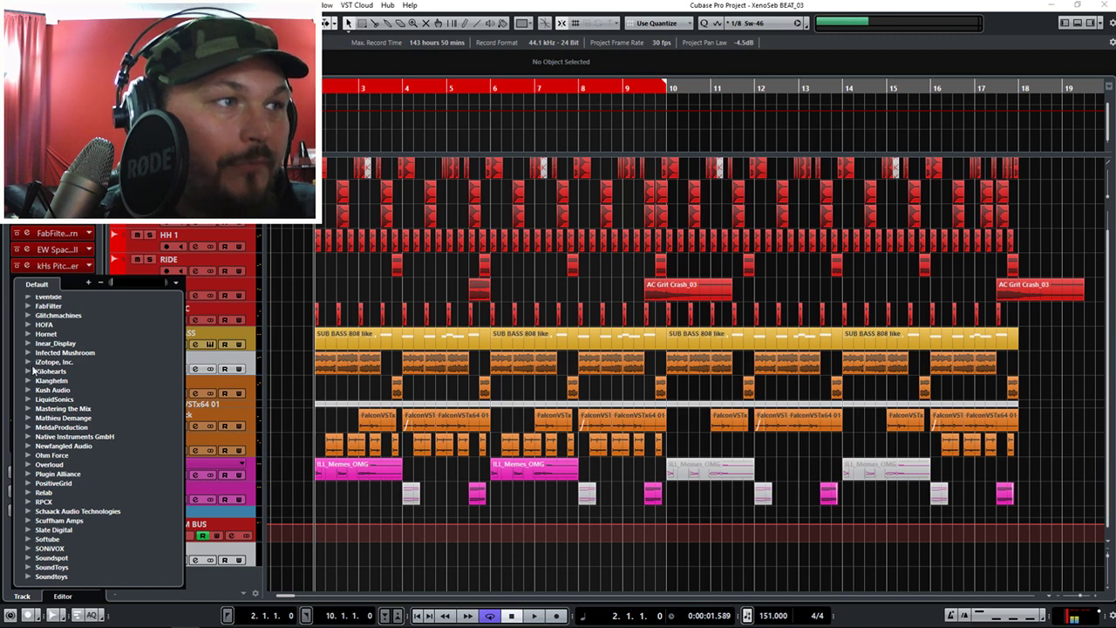
scroll(33, 371, up, 2)
click(27, 364)
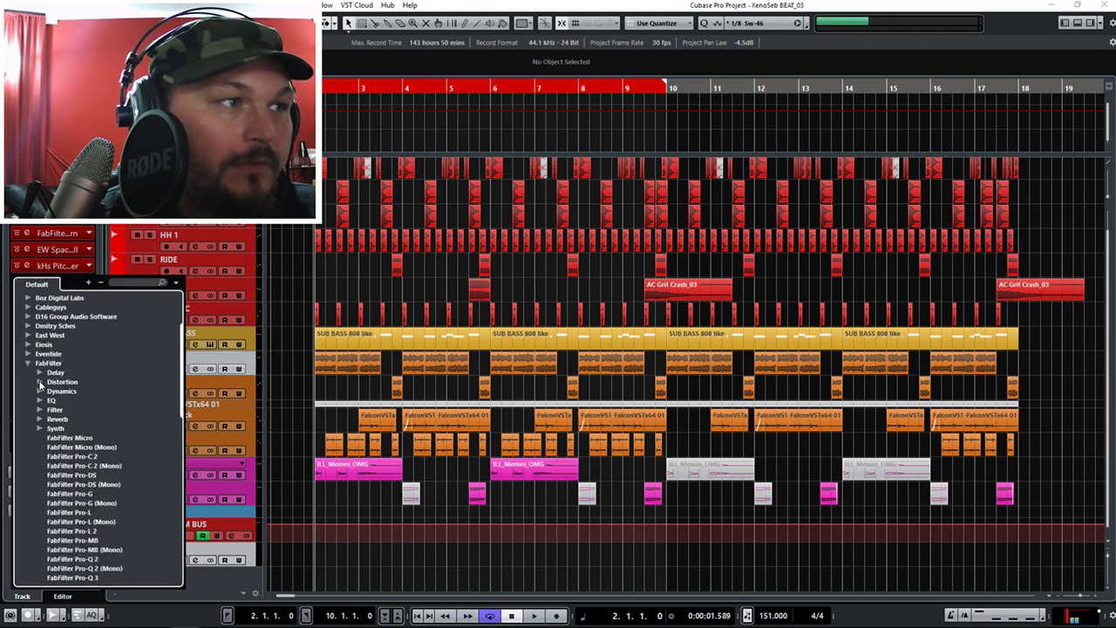
click(40, 390)
click(78, 400)
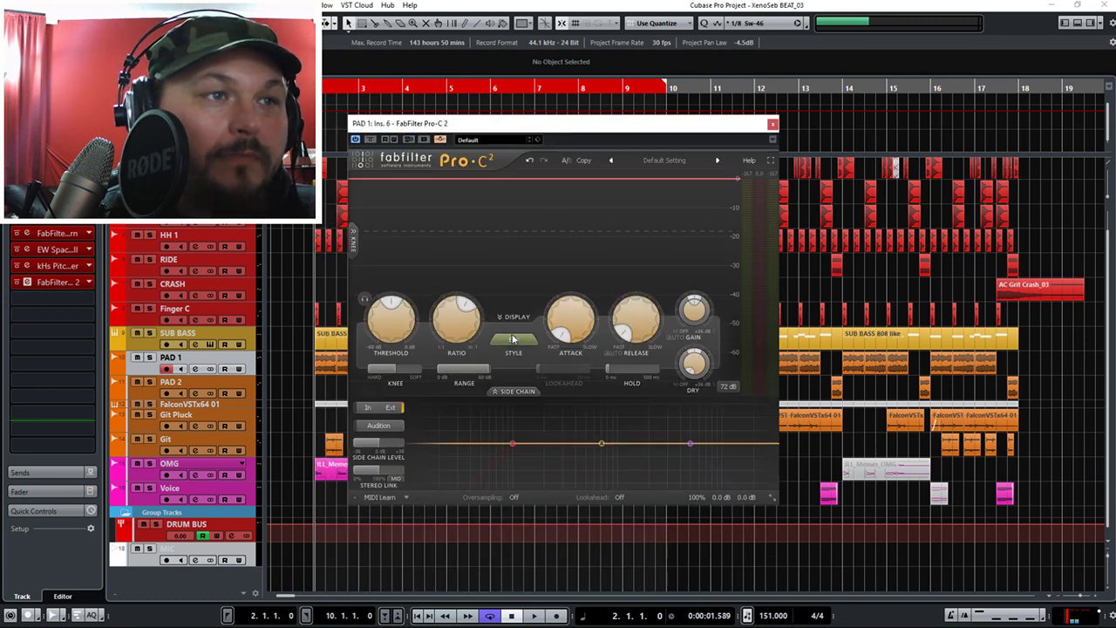
Set PAD 1's Pro-C 2 to the Opto style and enable Auto Release.
click(513, 340)
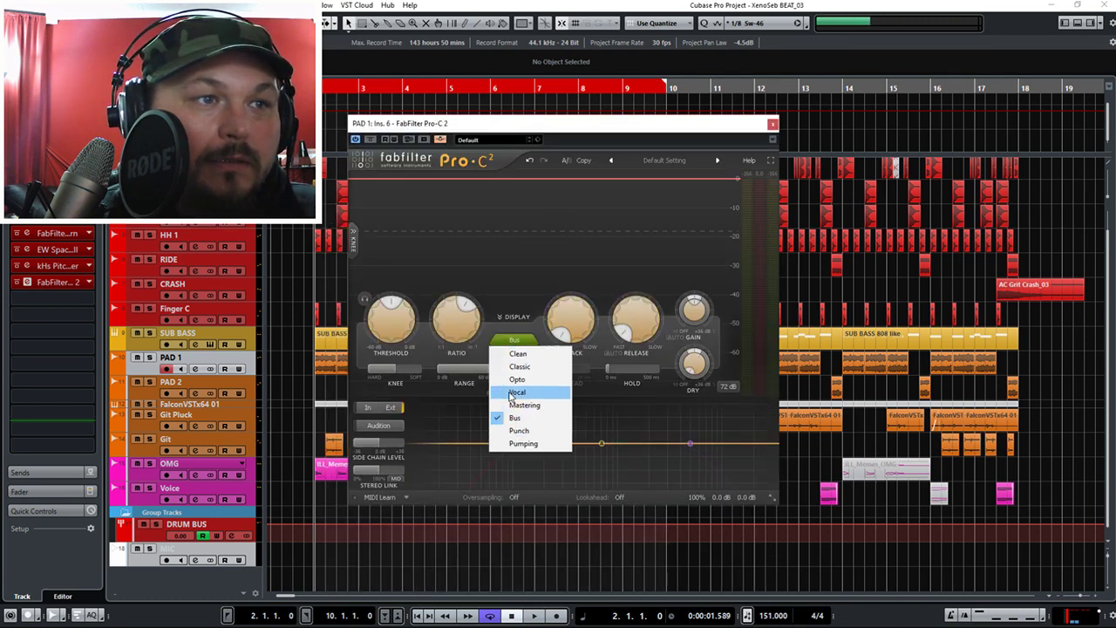
click(513, 381)
click(511, 342)
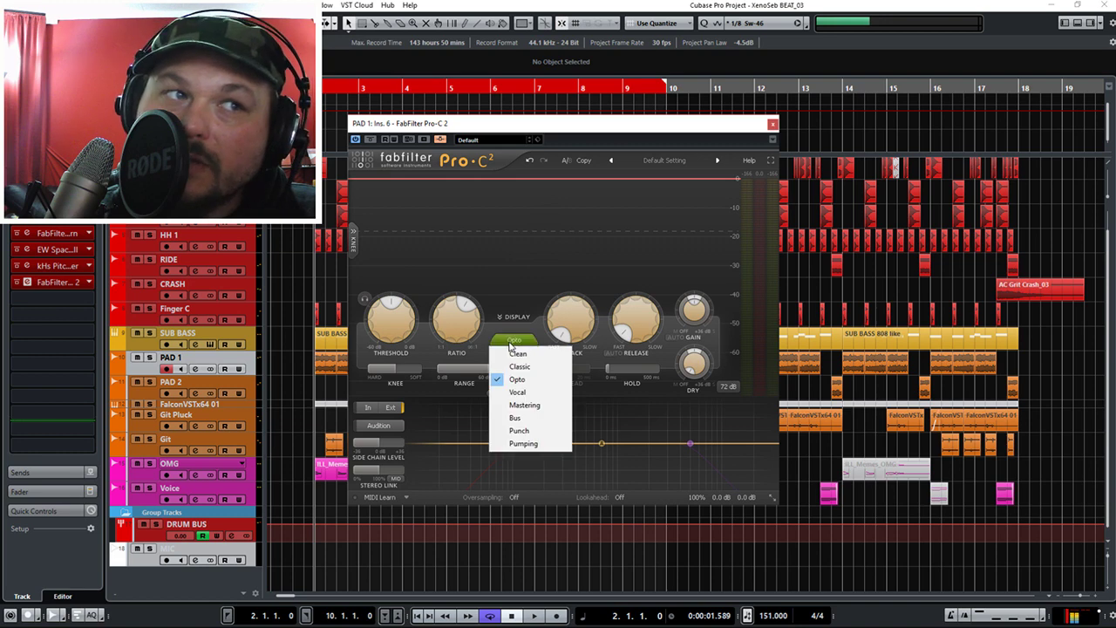
click(513, 382)
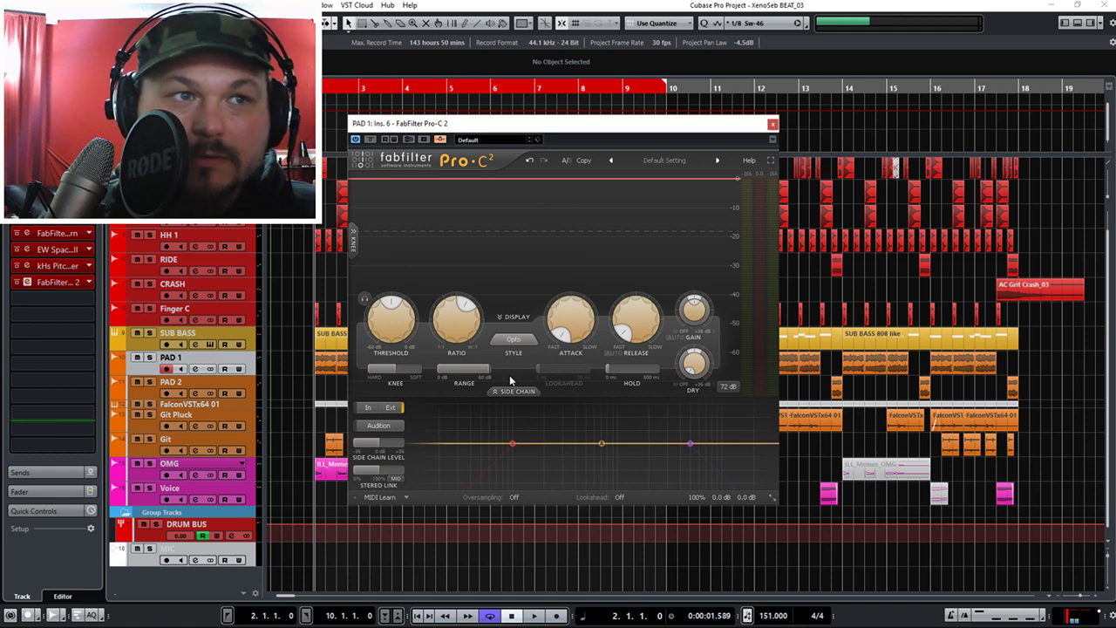
click(510, 339)
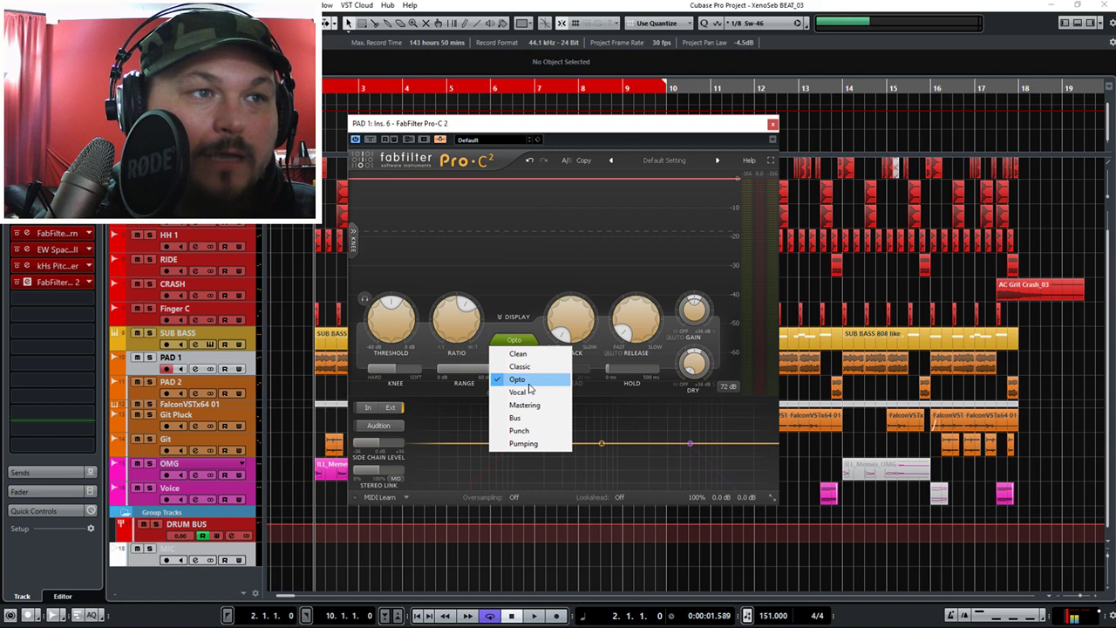
click(605, 358)
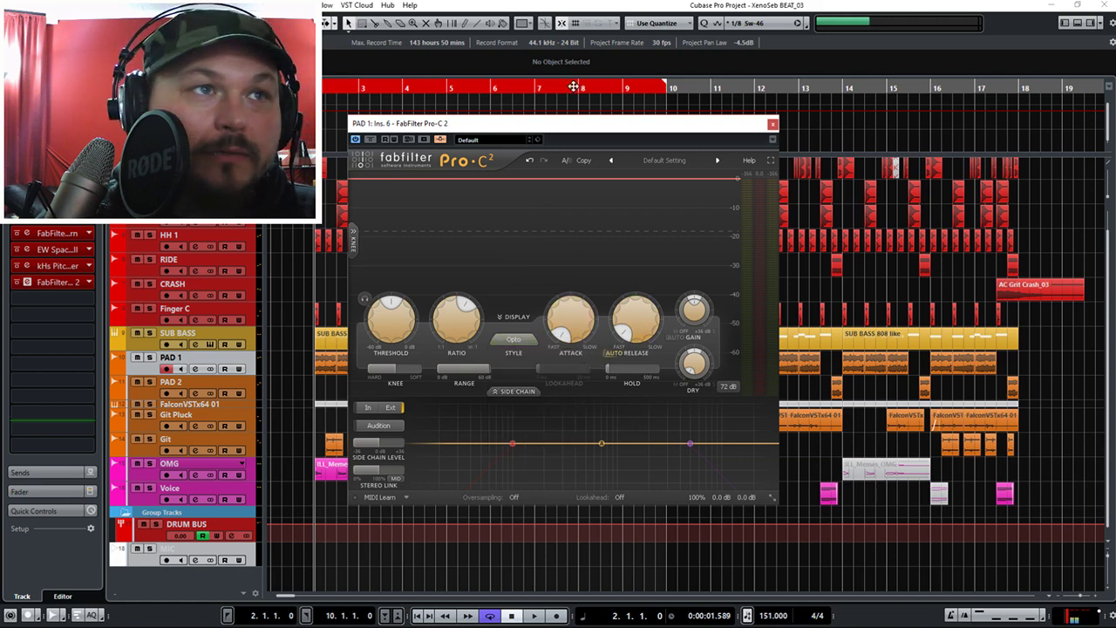
Move Pro-C 2 clear of the track list, solo PAD 1 and KICK 2, and play them.
drag(571, 123, 790, 306)
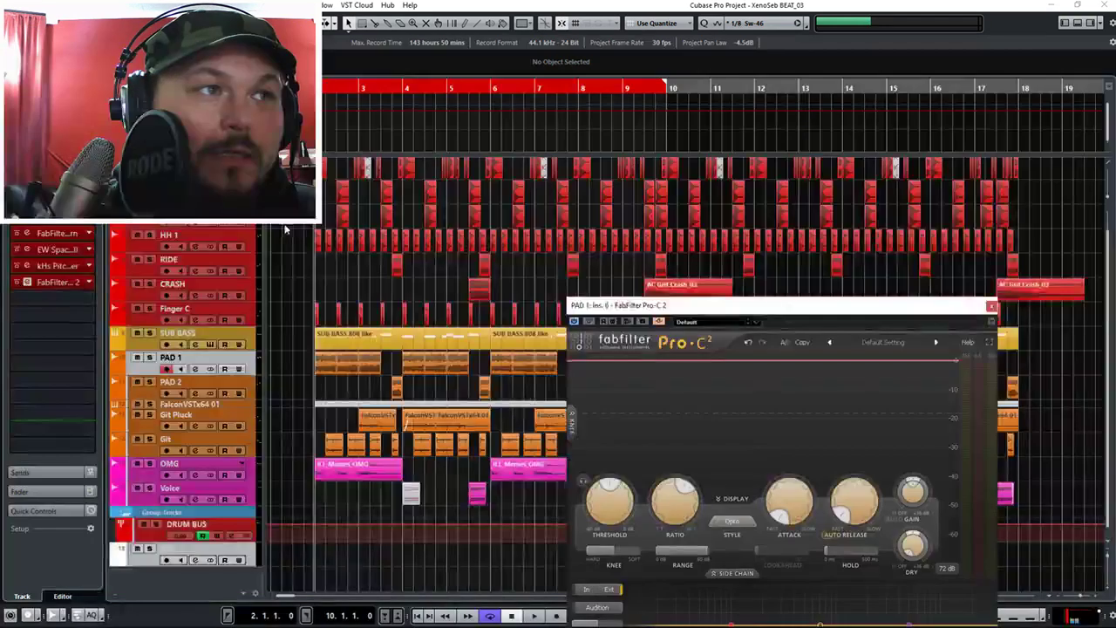
scroll(358, 277, up, 1)
key(space)
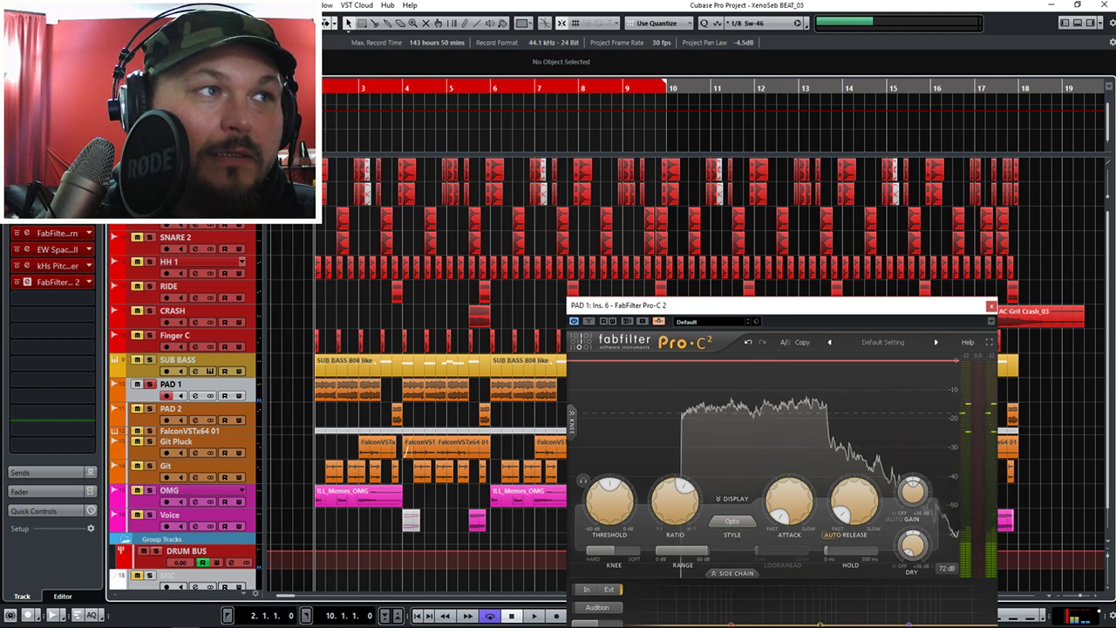
Add a third send on KICK 2 to PAD 1's Pro-C 2 side chain, play the ducking, and close the channel settings.
click(196, 200)
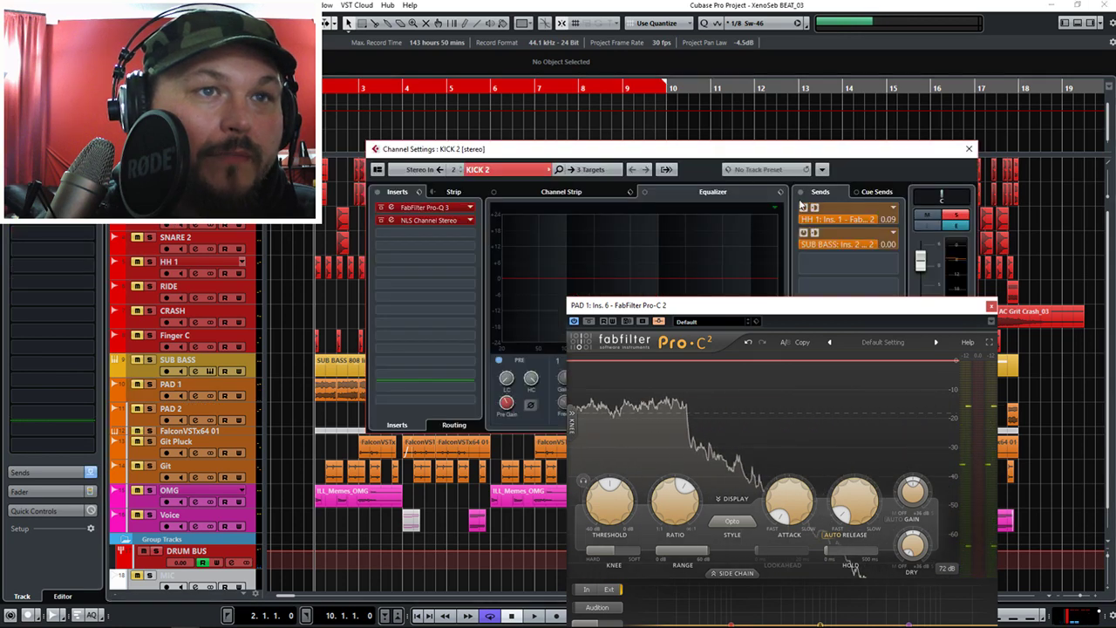
drag(864, 148, 471, 119)
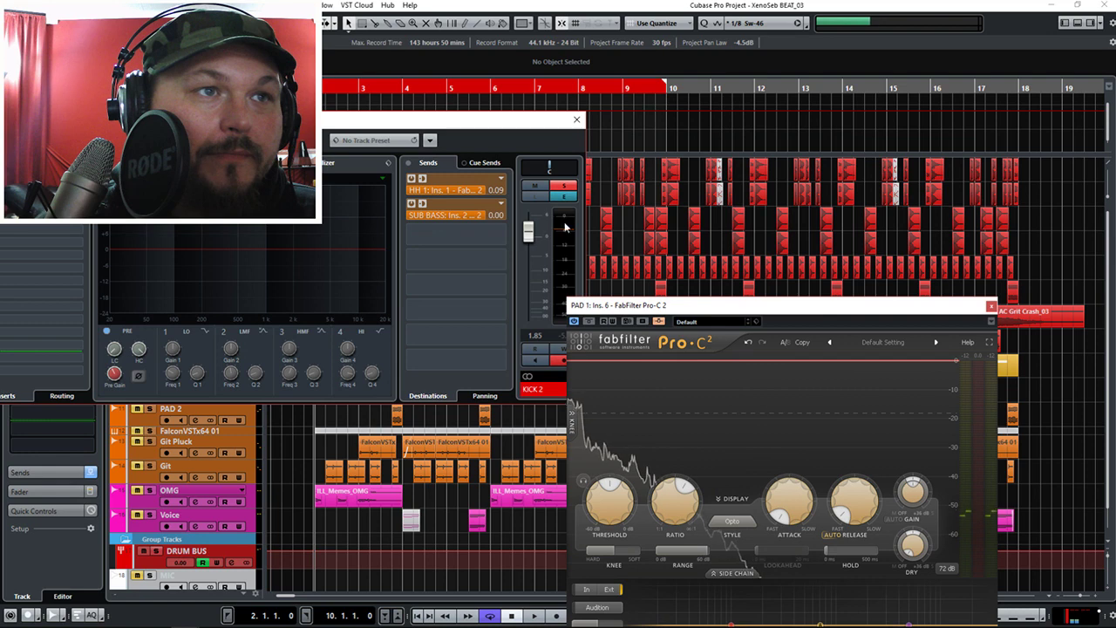
click(501, 238)
click(449, 353)
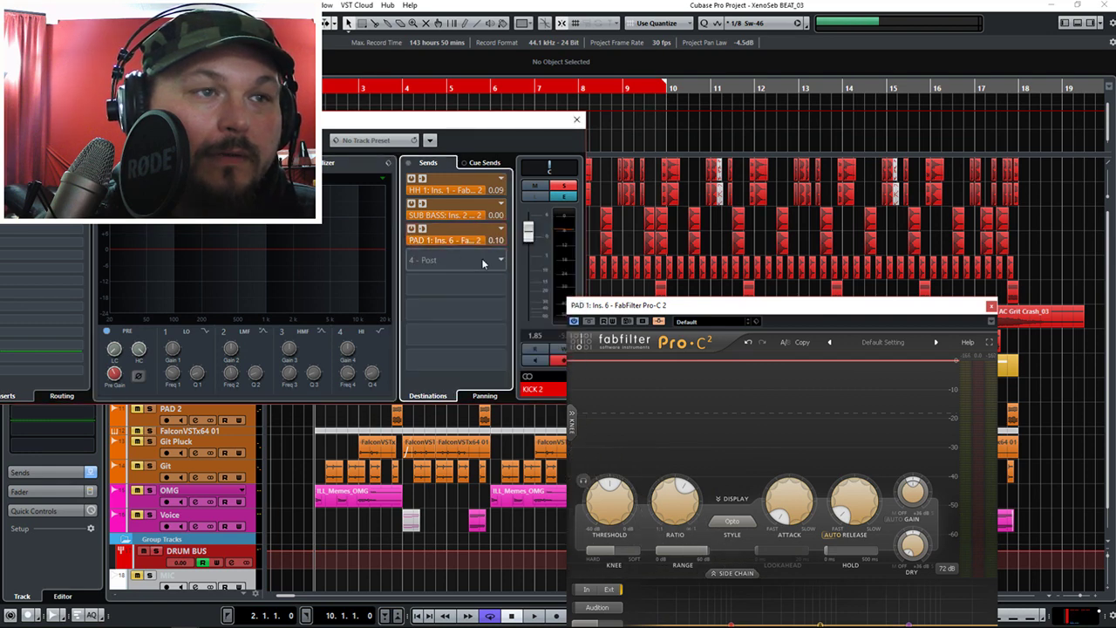
key(space)
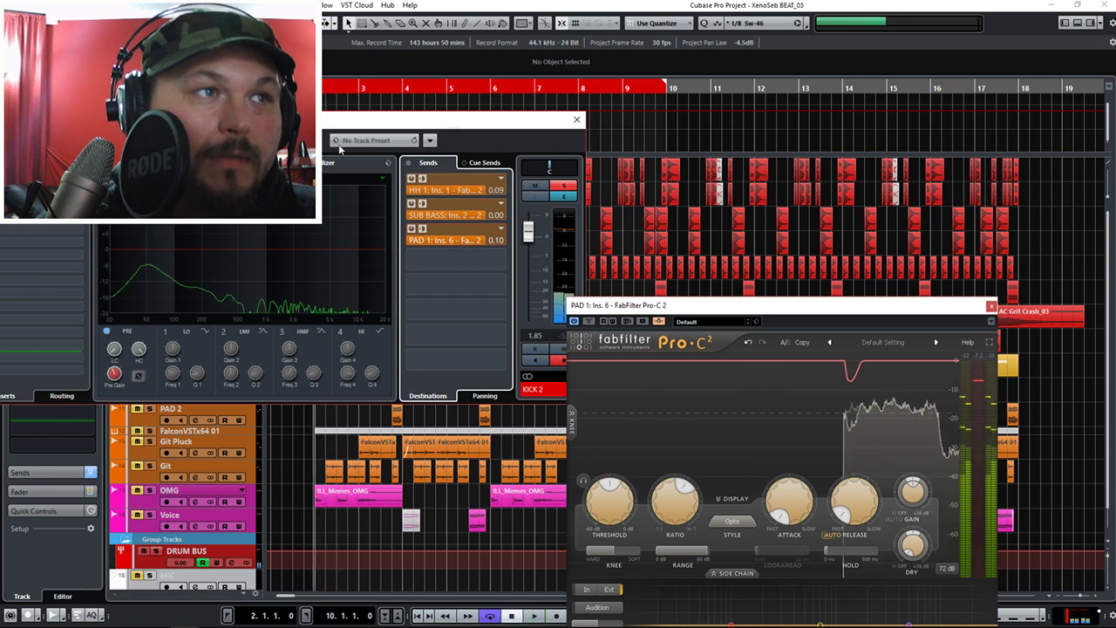
click(577, 119)
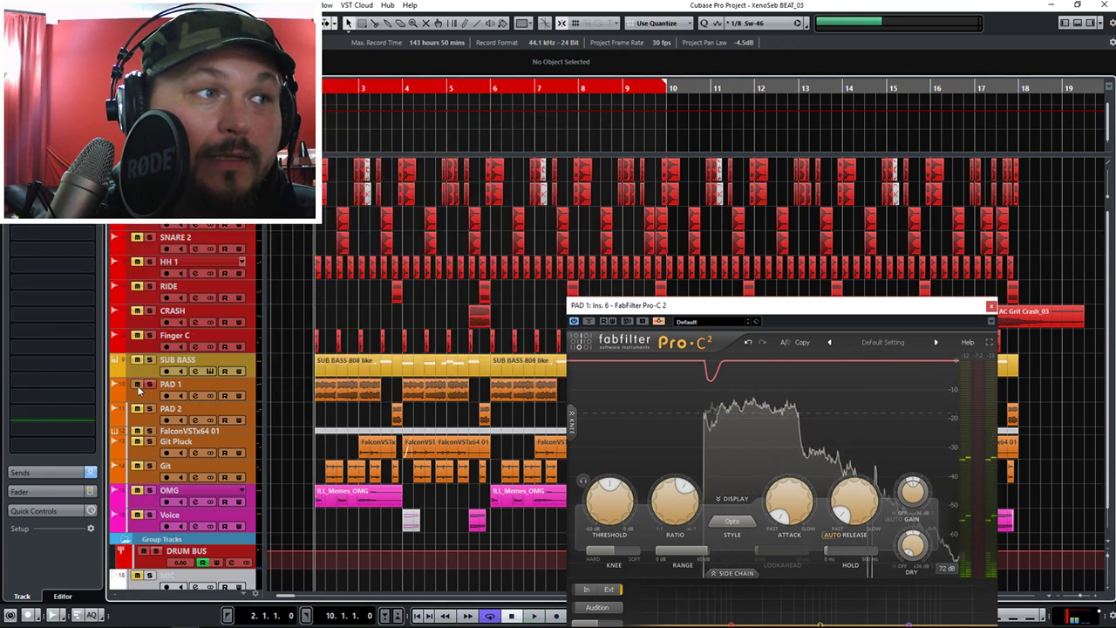
Raise PAD 1's Pro-C 2 ratio past 37.75:1 and lower its threshold to about -25 dB while the loop plays.
drag(767, 304, 692, 267)
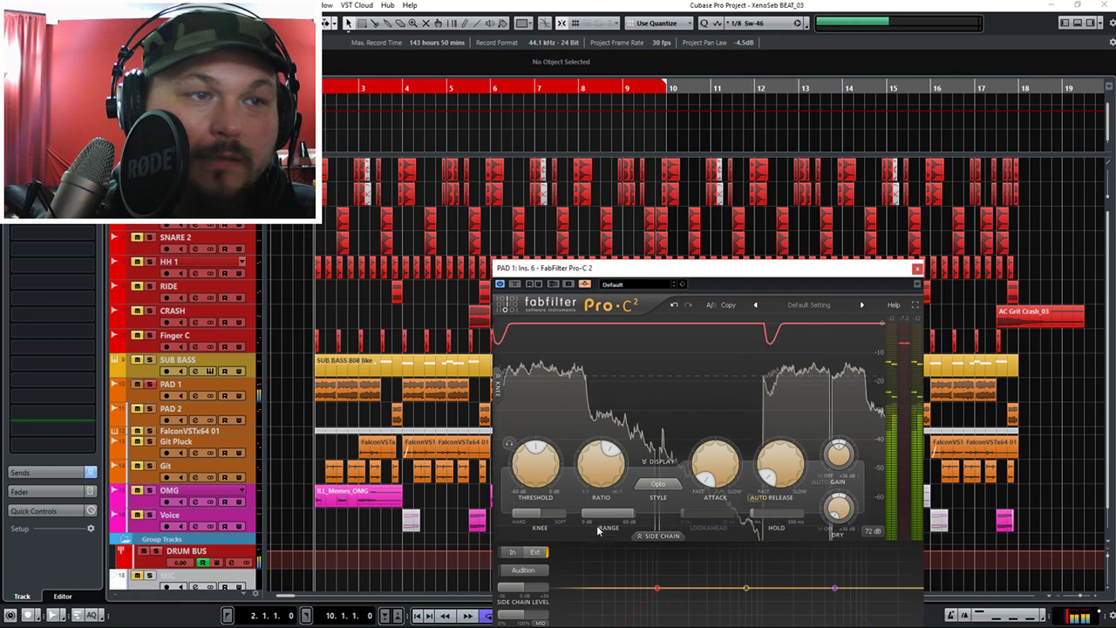
scroll(597, 473, up, 10)
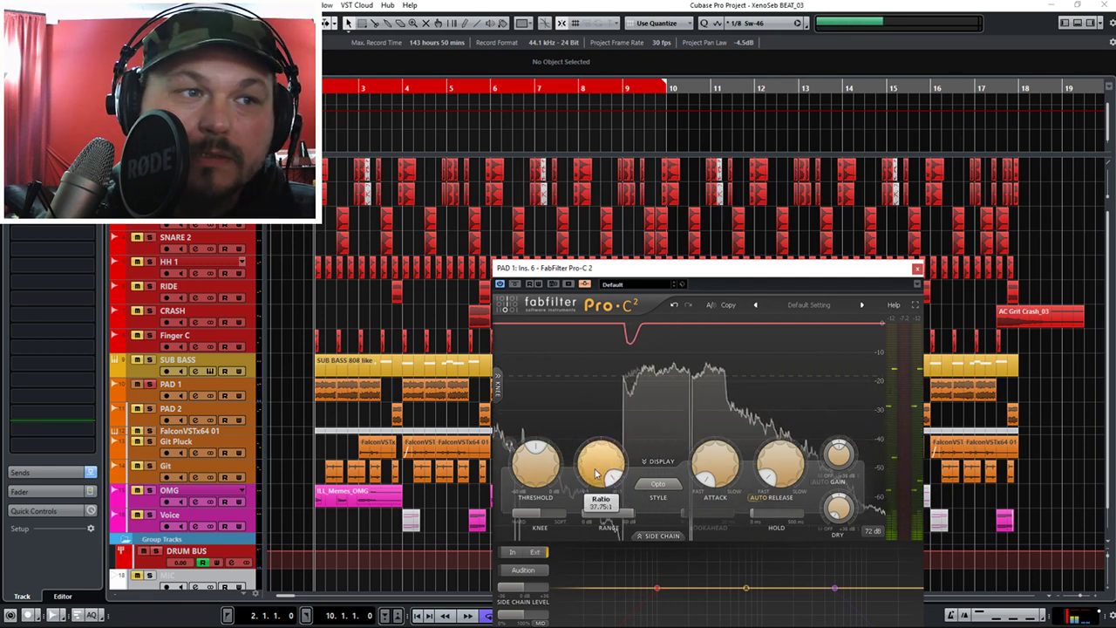
scroll(536, 466, down, 5)
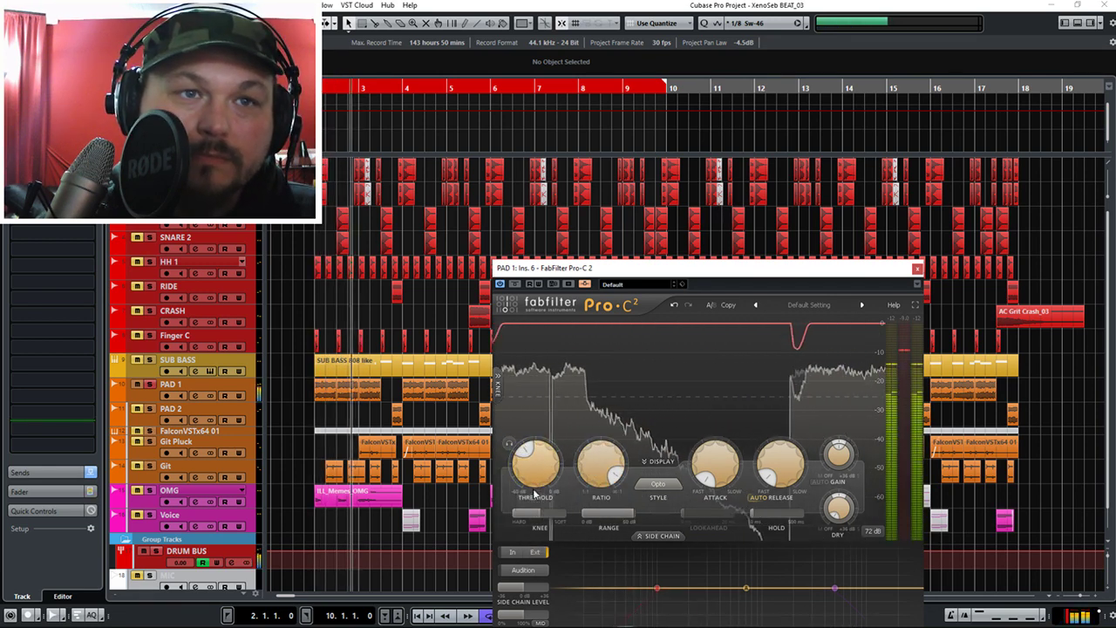
scroll(535, 471, down, 3)
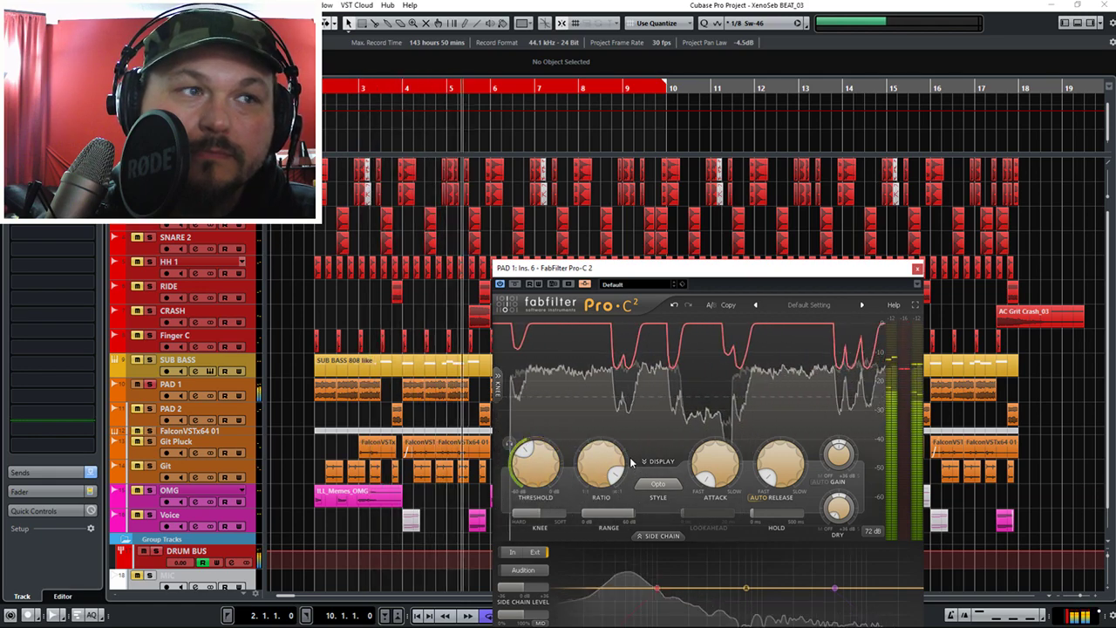
Turn off Auto Release in Pro-C 2, compare the ducking with the plug-in bypassed, and set the release to 207.8 ms.
mouse_move(770, 471)
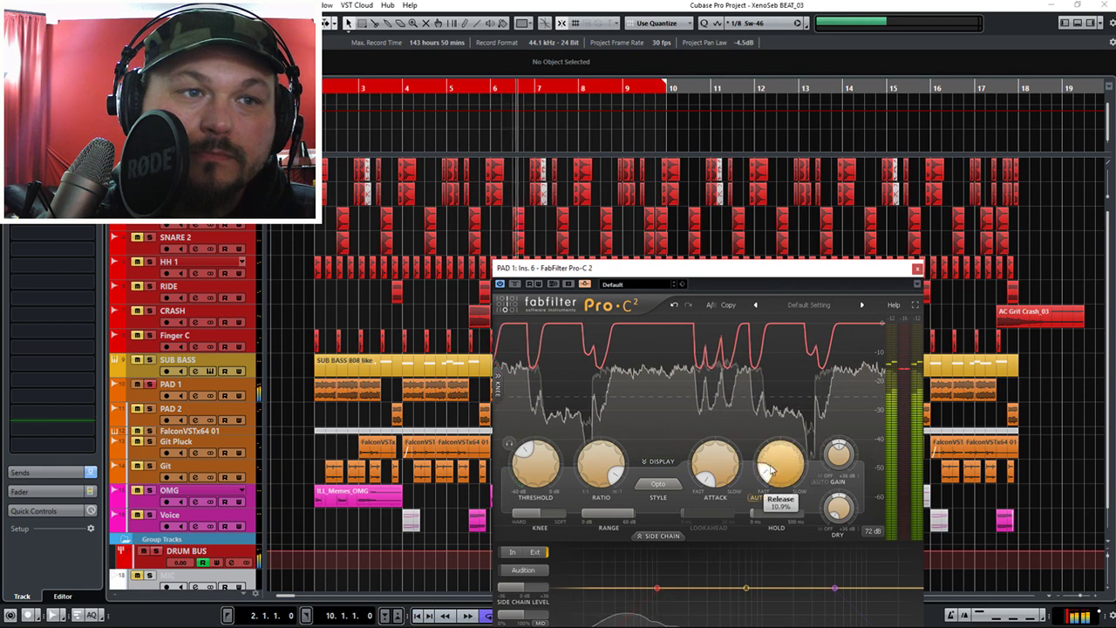
scroll(770, 471, up, 3)
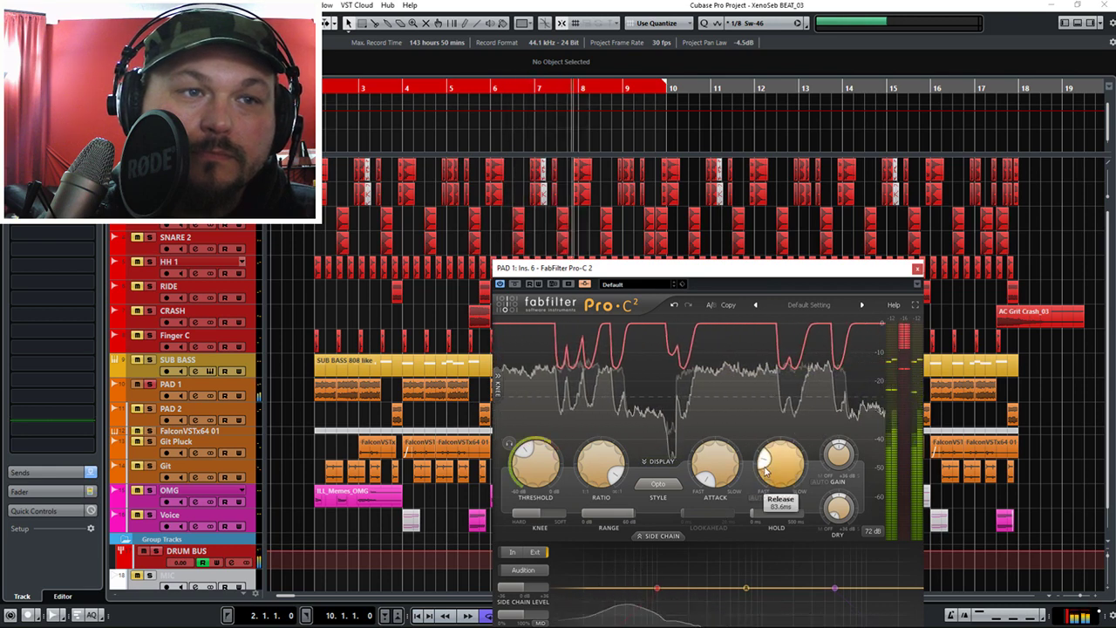
mouse_move(765, 472)
mouse_down()
mouse_move(772, 439)
mouse_move(757, 462)
mouse_up()
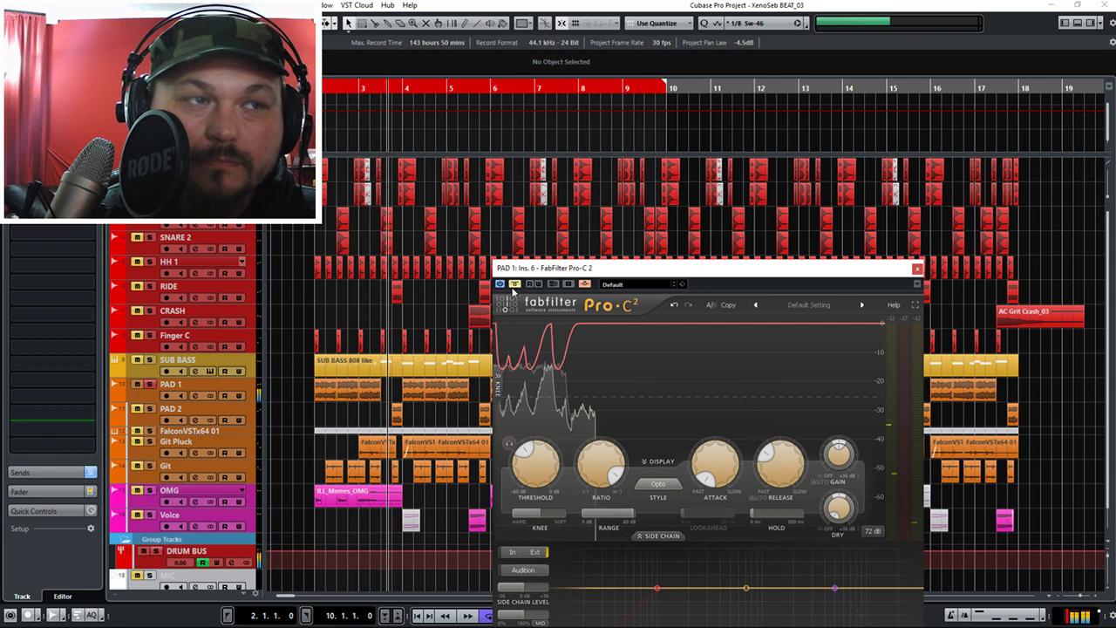
click(513, 286)
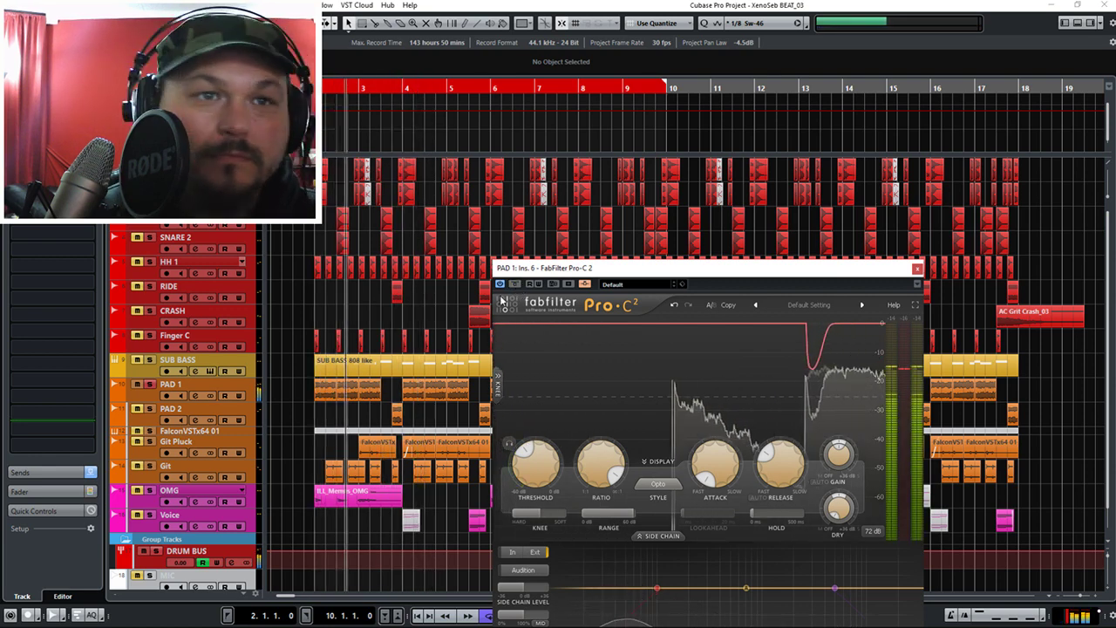
mouse_move(775, 467)
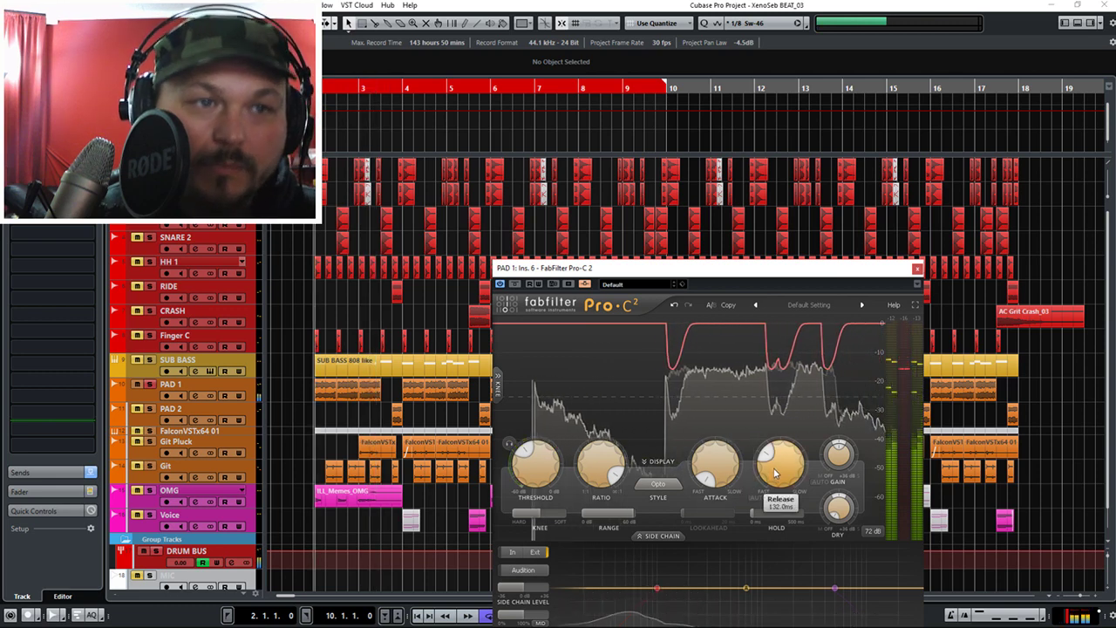
drag(775, 469, 774, 449)
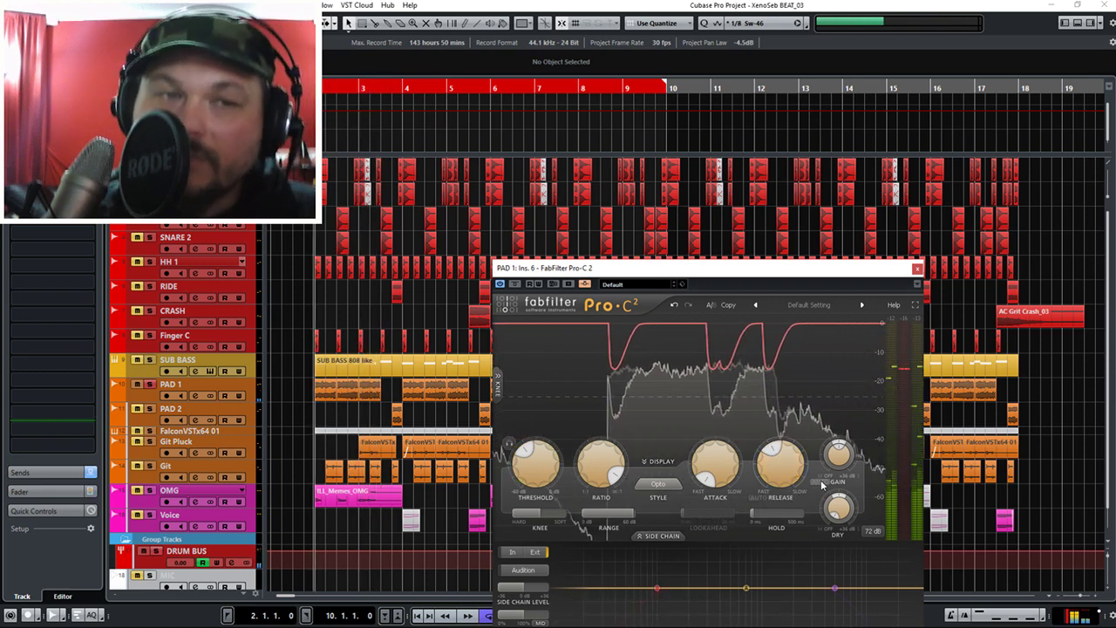
mouse_move(821, 485)
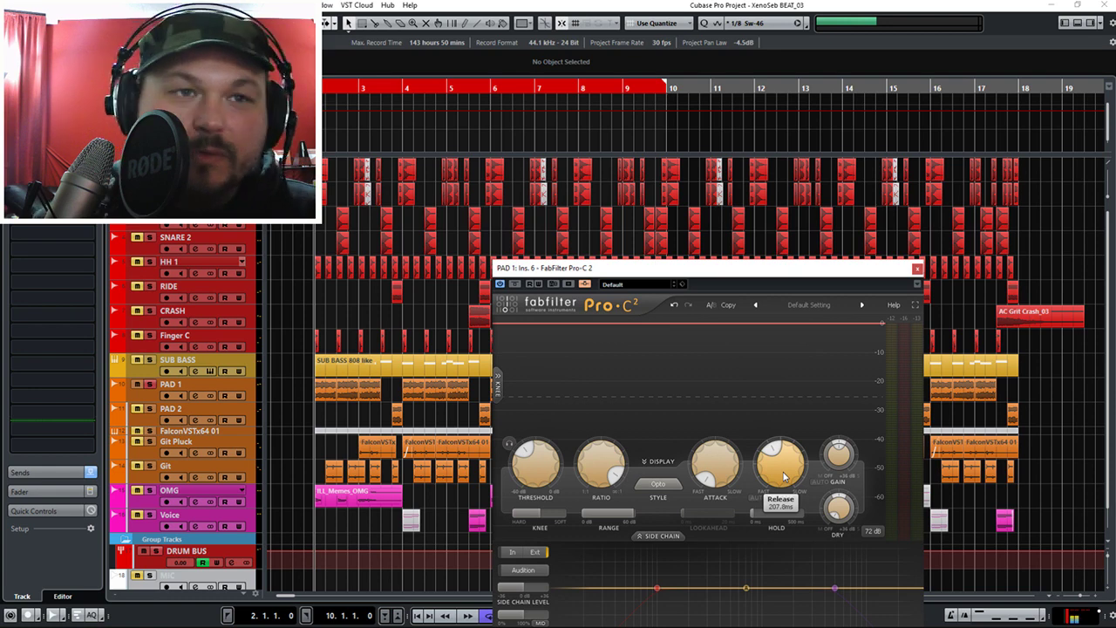
Move Pro-C 2 so its side-chain section is fully in view, and play the loop to check the kick ducking.
drag(816, 272, 843, 192)
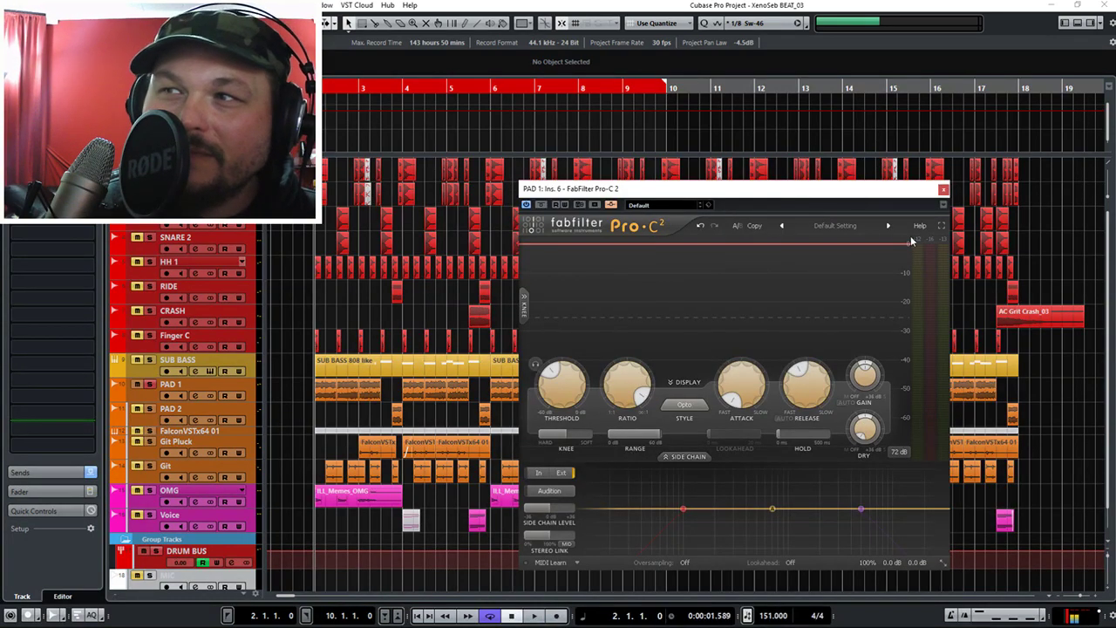
key(space)
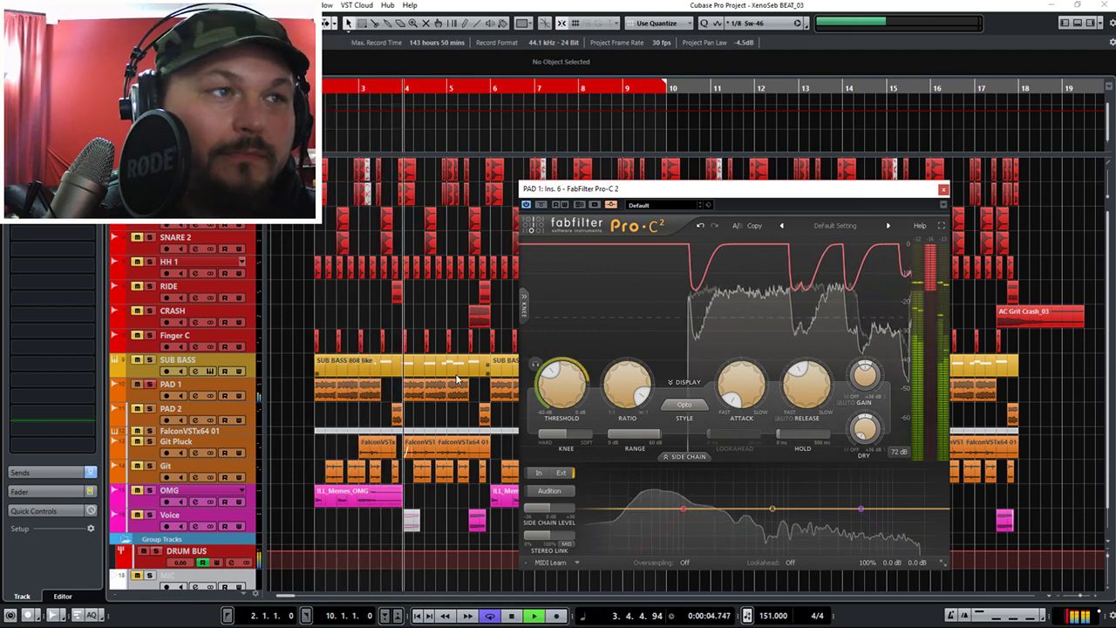
key(space)
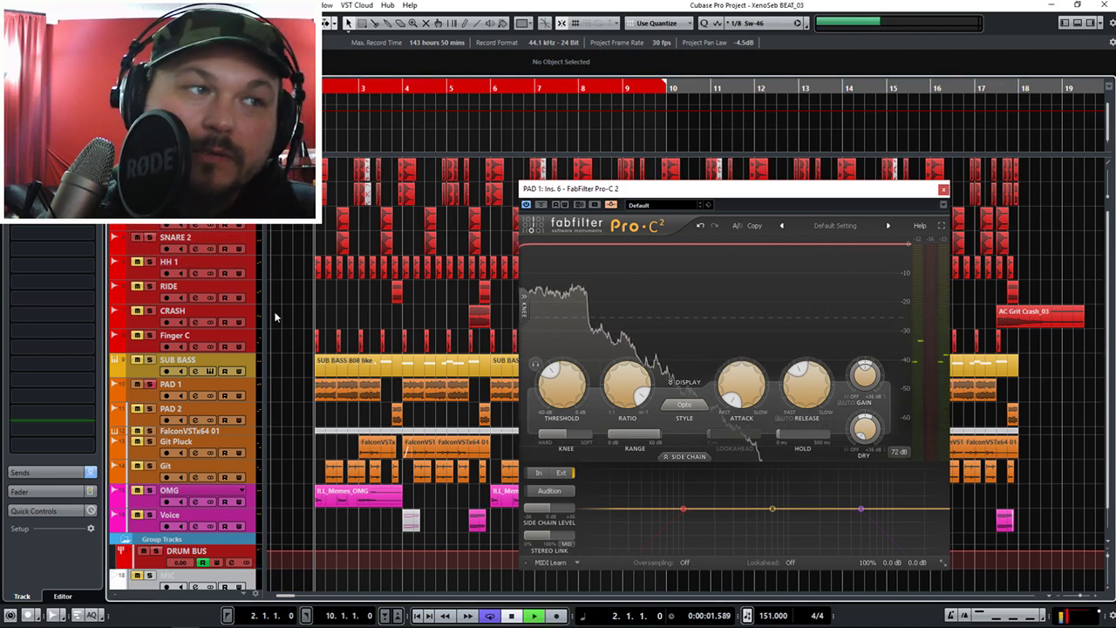
key(space)
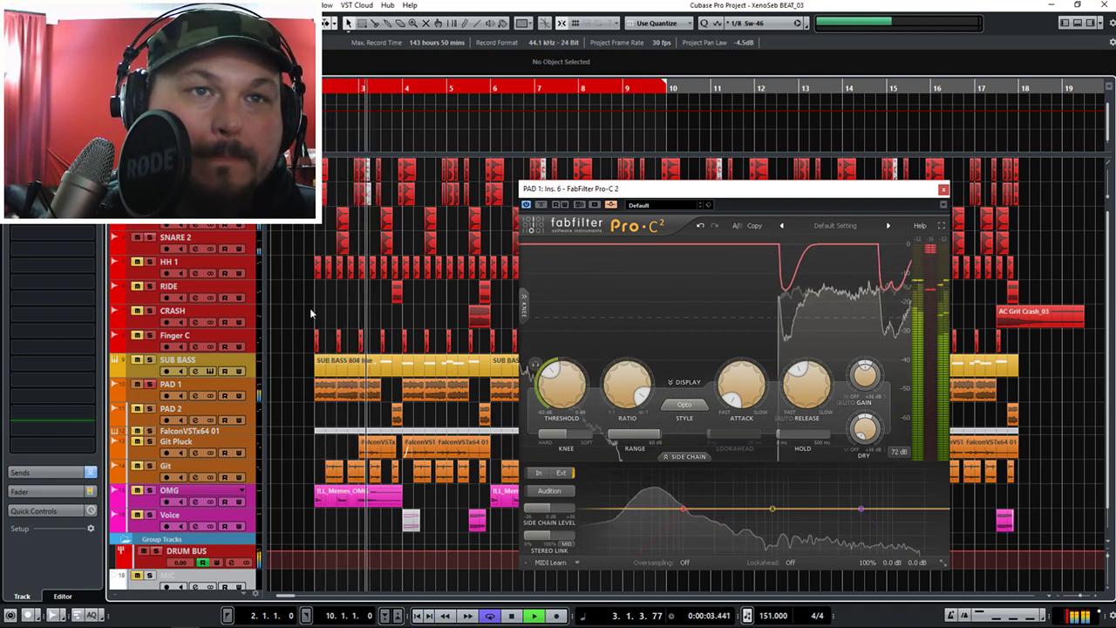
key(space)
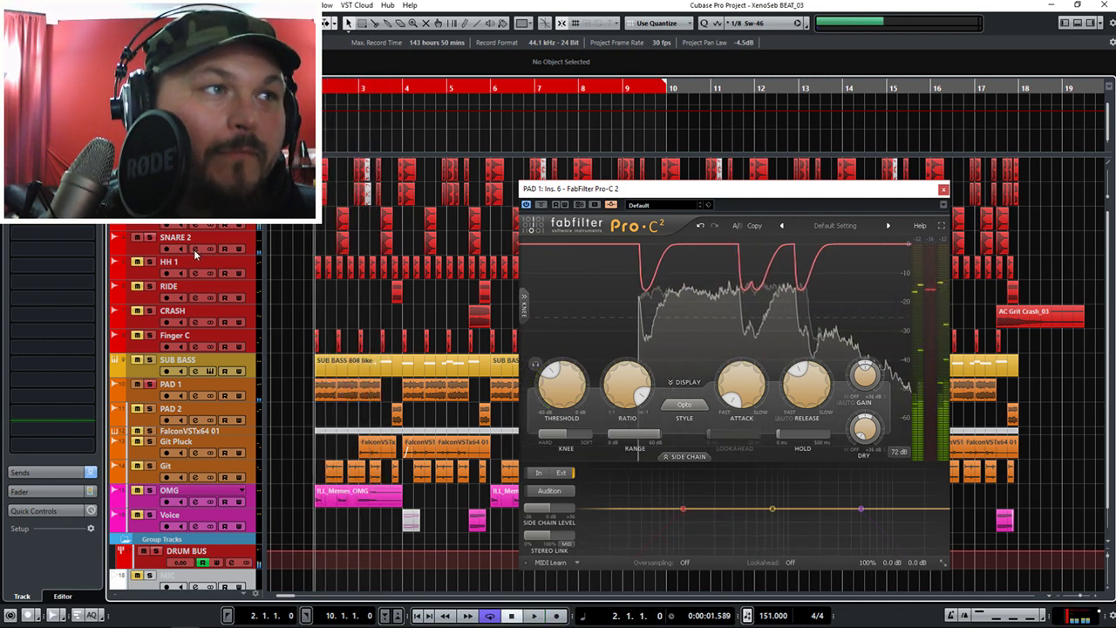
Add a second send to PAD 1's Pro-C 2 side chain on the track directly above SNARE 2.
click(195, 249)
click(576, 120)
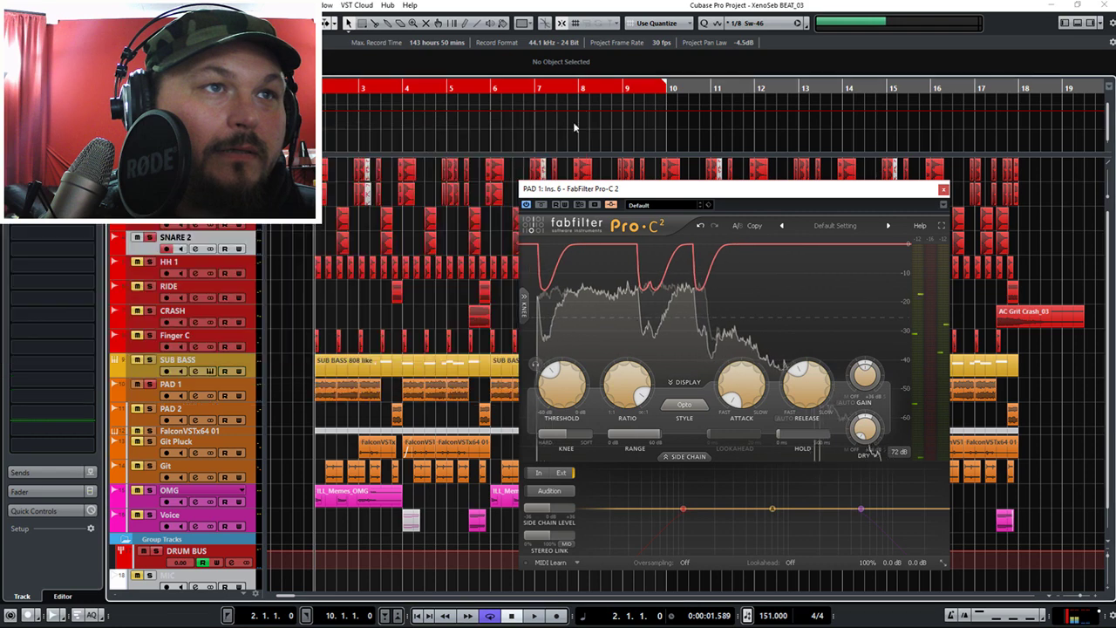
click(195, 228)
click(453, 189)
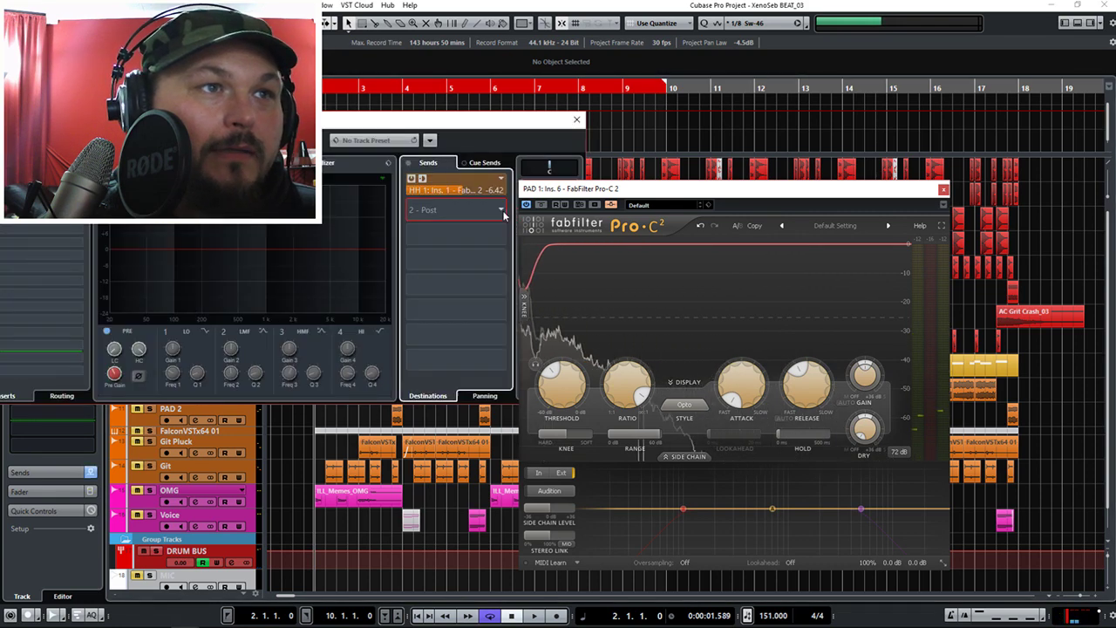
click(462, 327)
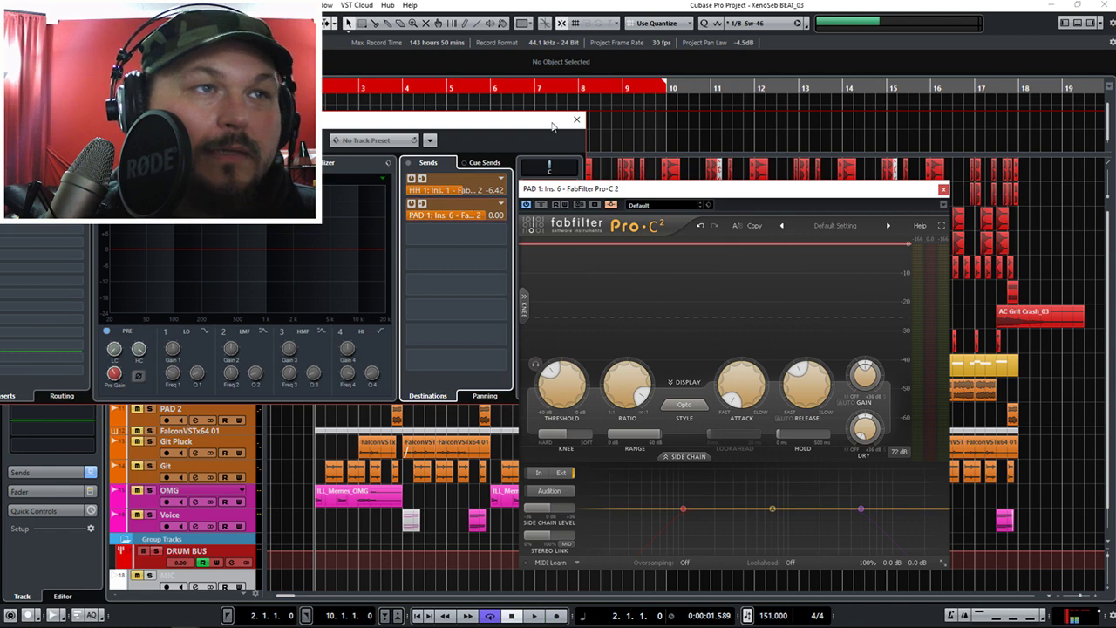
Raise the new PAD 1 side-chain send level to 4.47 dB and play the loop to check the ducking.
key(space)
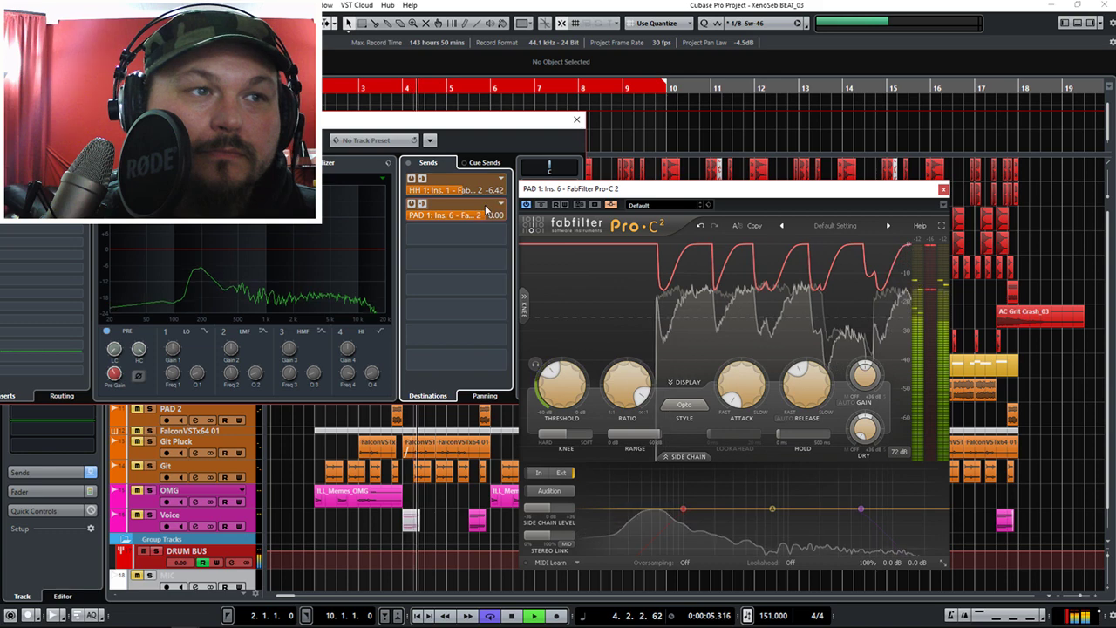
key(space)
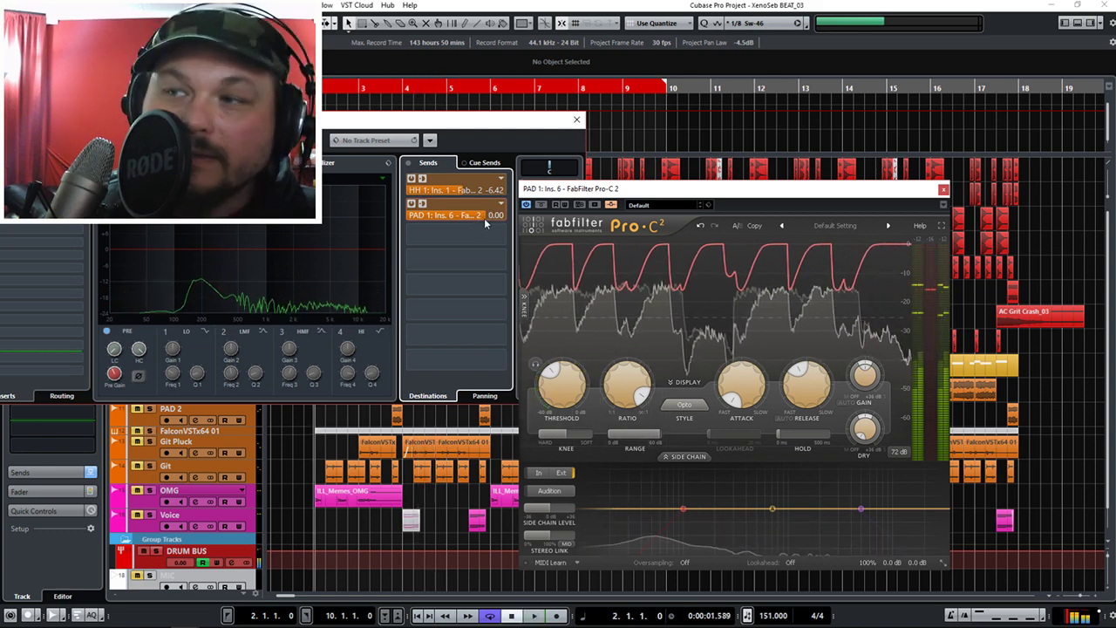
scroll(493, 220, up, 1)
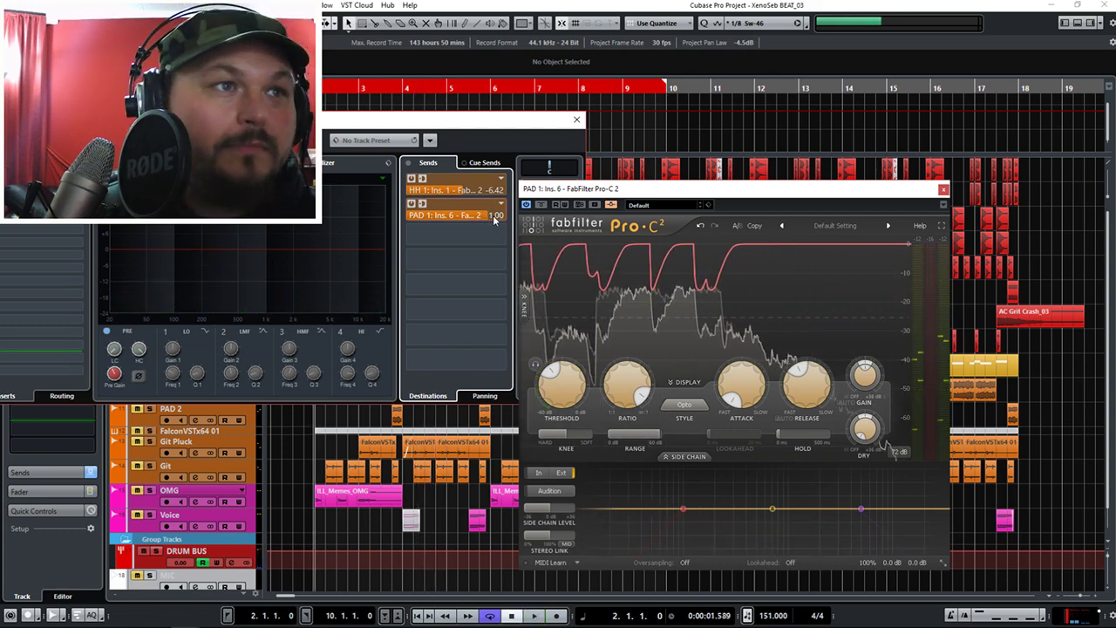
key(space)
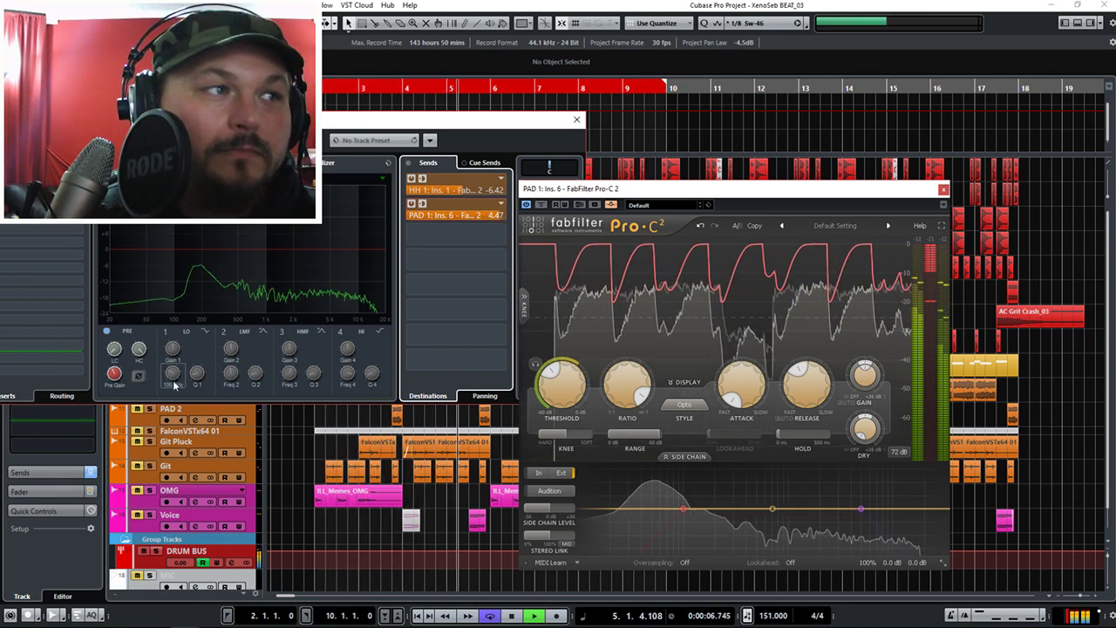
key(space)
Enable the channel's low-cut filter, change its slope, raise its frequency while listening to the loop, and close the channel settings.
right_click(113, 348)
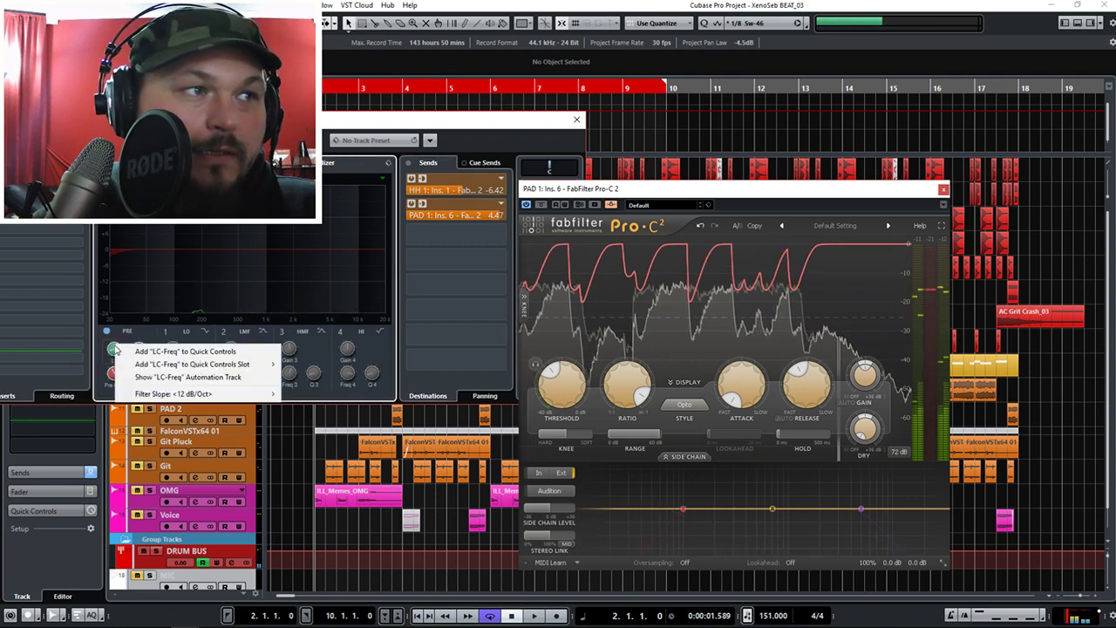
mouse_move(159, 394)
click(305, 407)
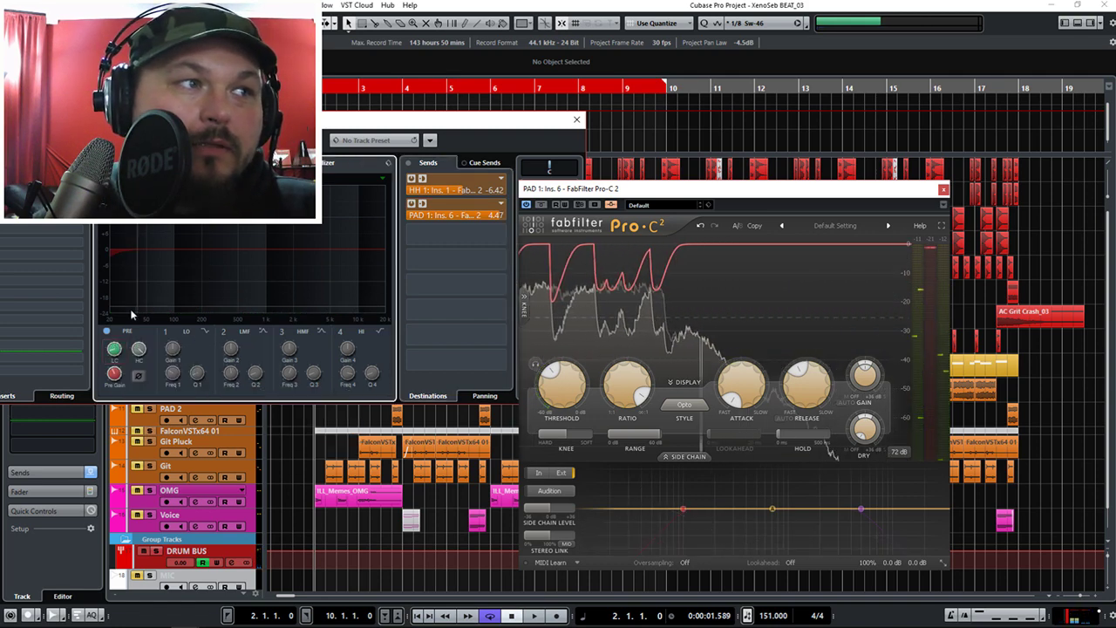
key(space)
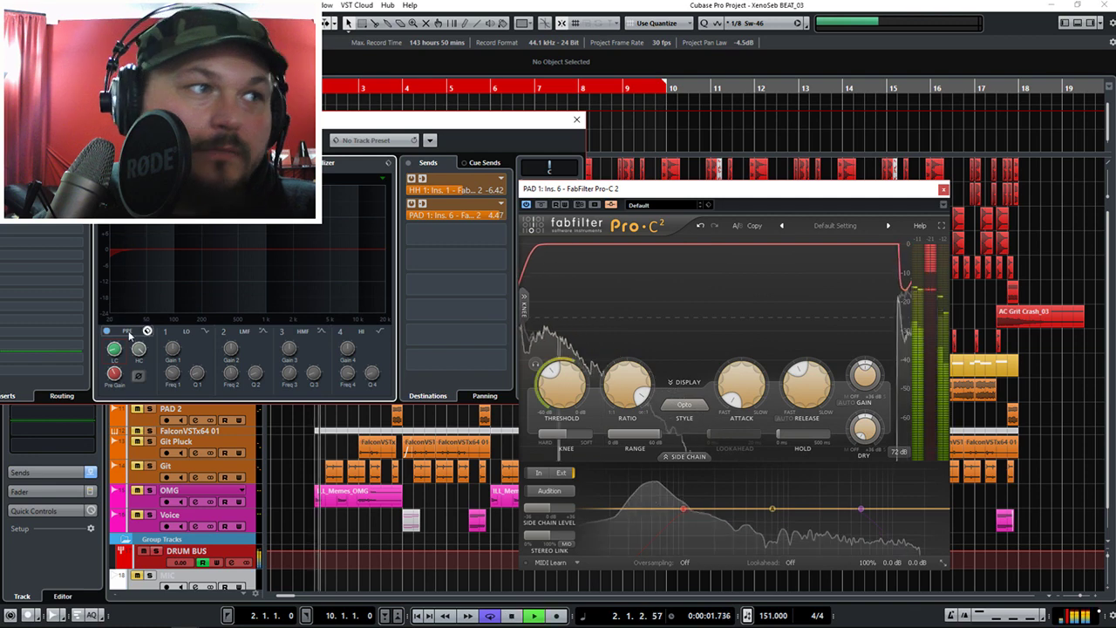
key(space)
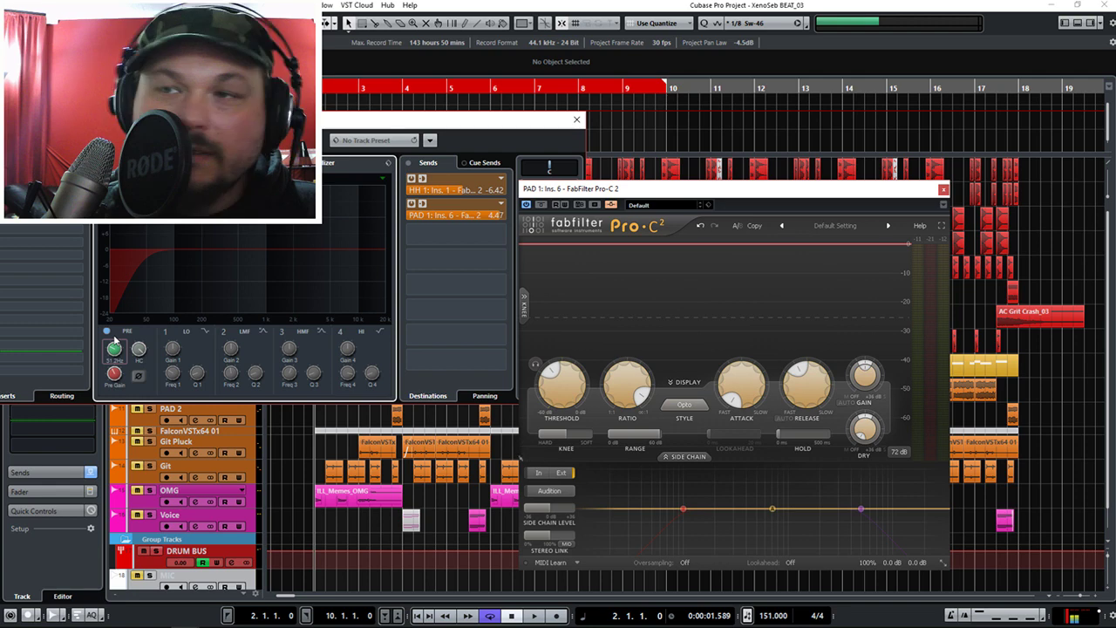
key(space)
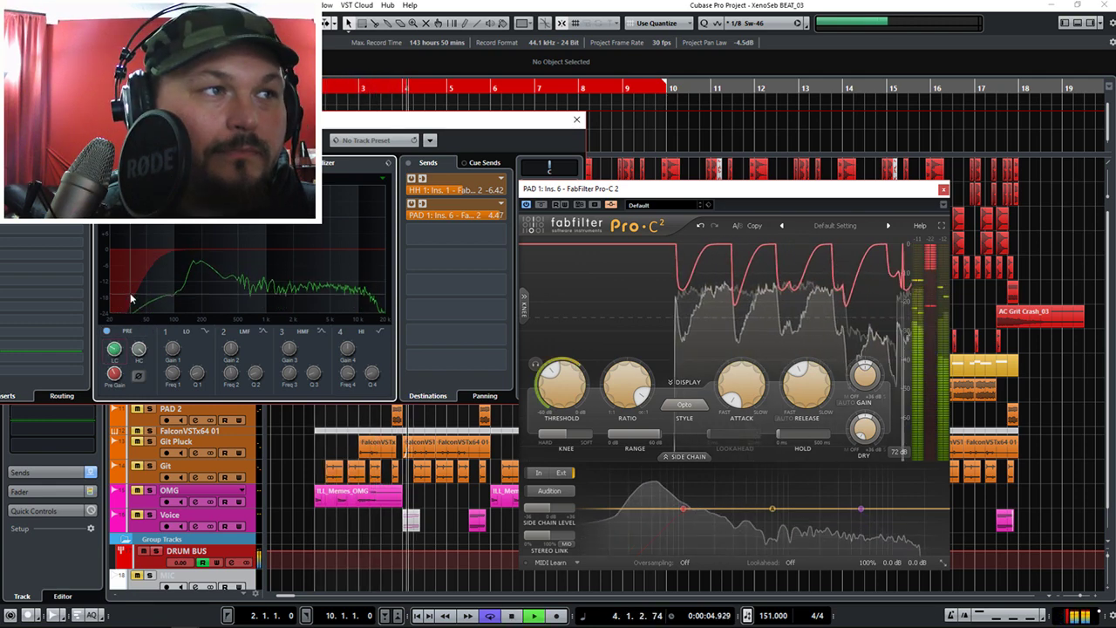
click(576, 120)
key(space)
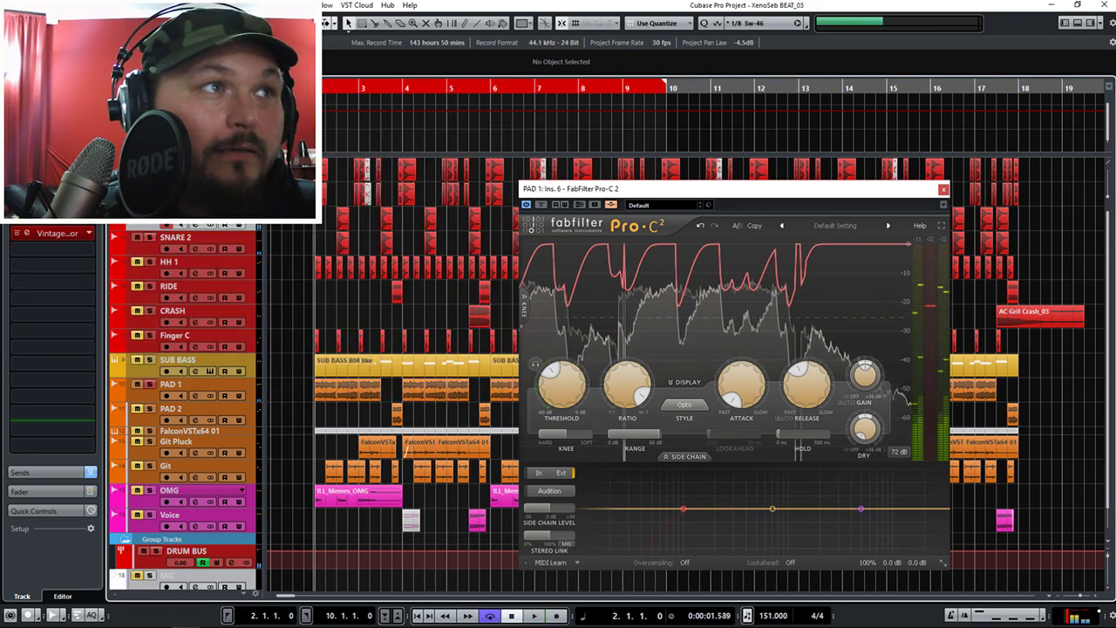
Select PAD 1, raise its Pro-C 2 output level to +1.26 dB, and play the full mix.
click(174, 384)
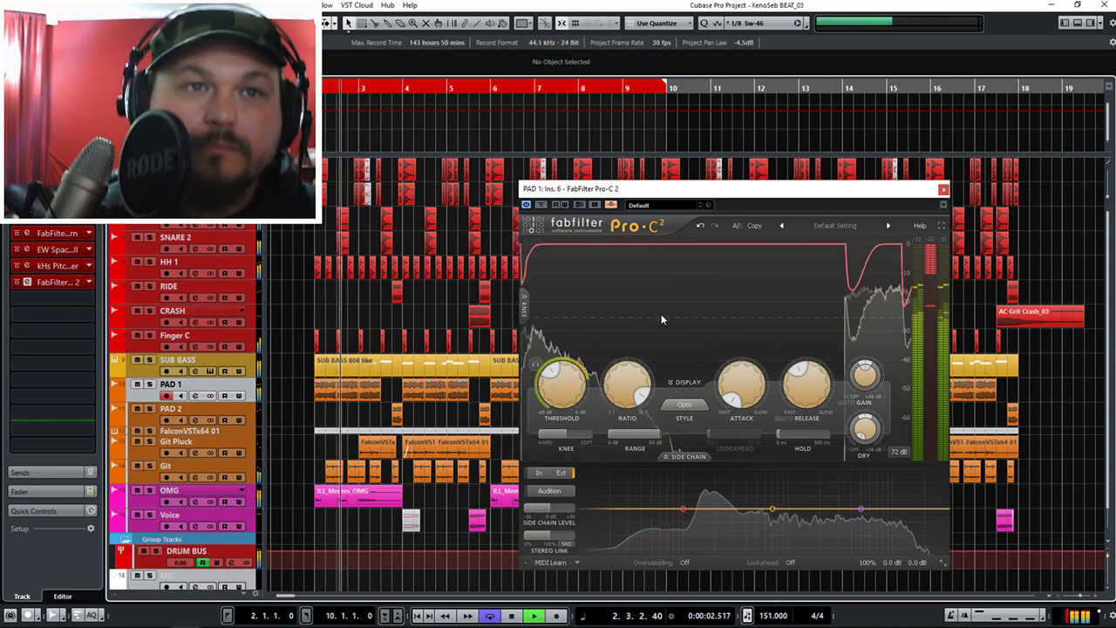
key(space)
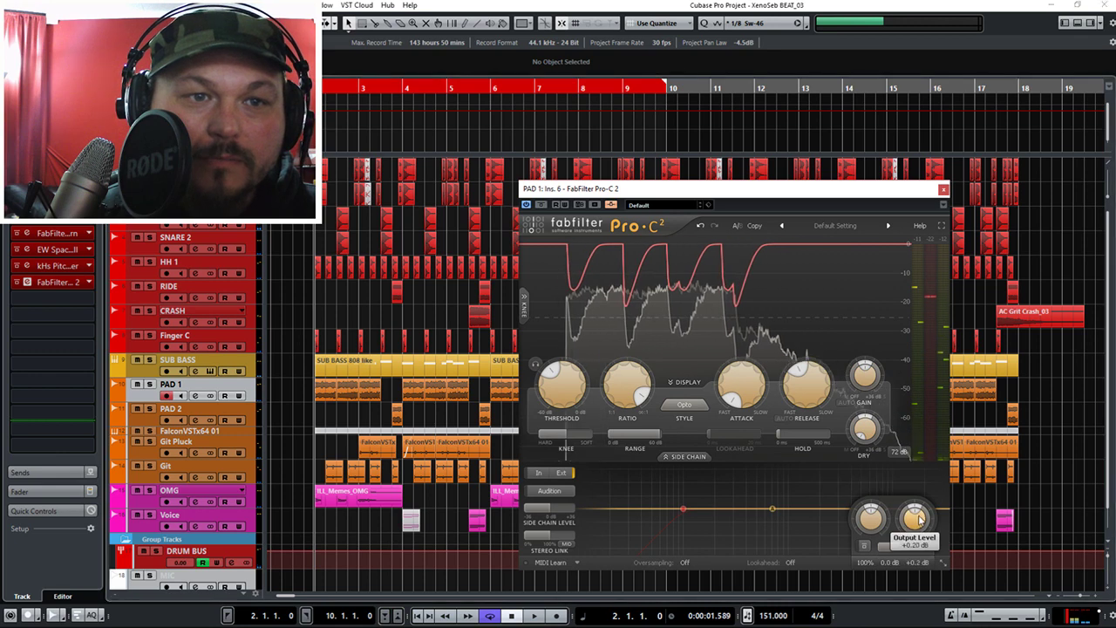
scroll(923, 518, up, 1)
scroll(923, 518, up, 2)
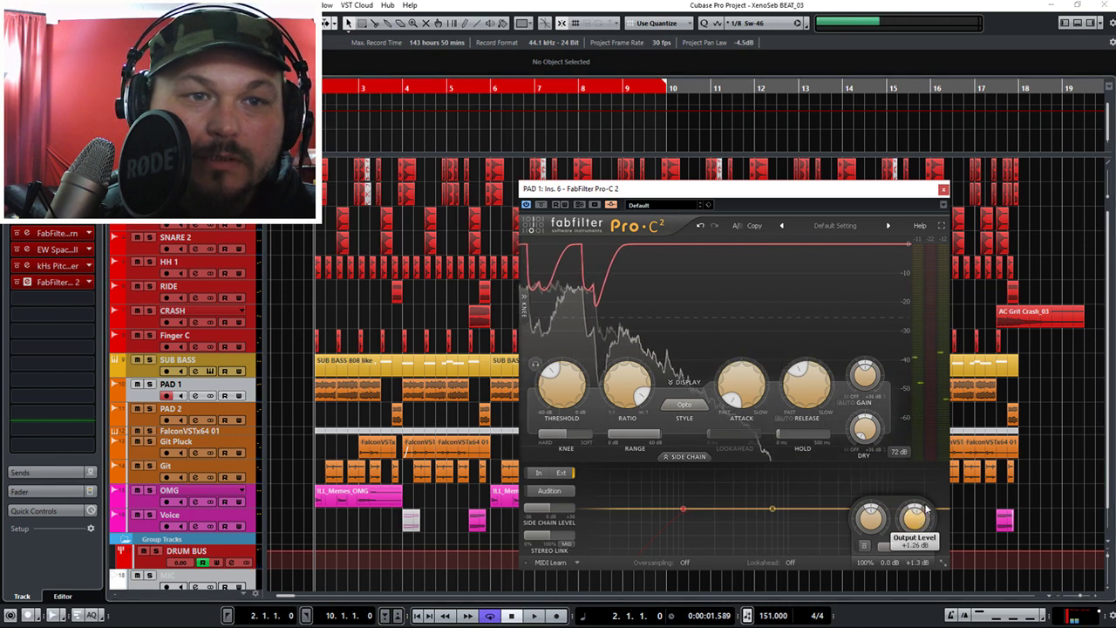
key(space)
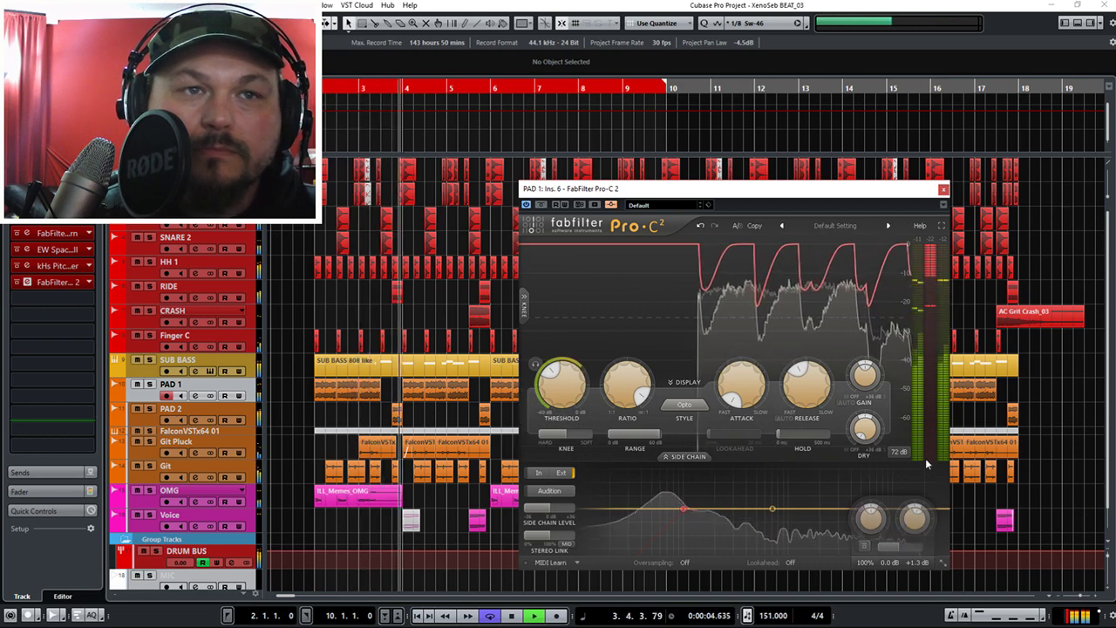
mouse_move(926, 451)
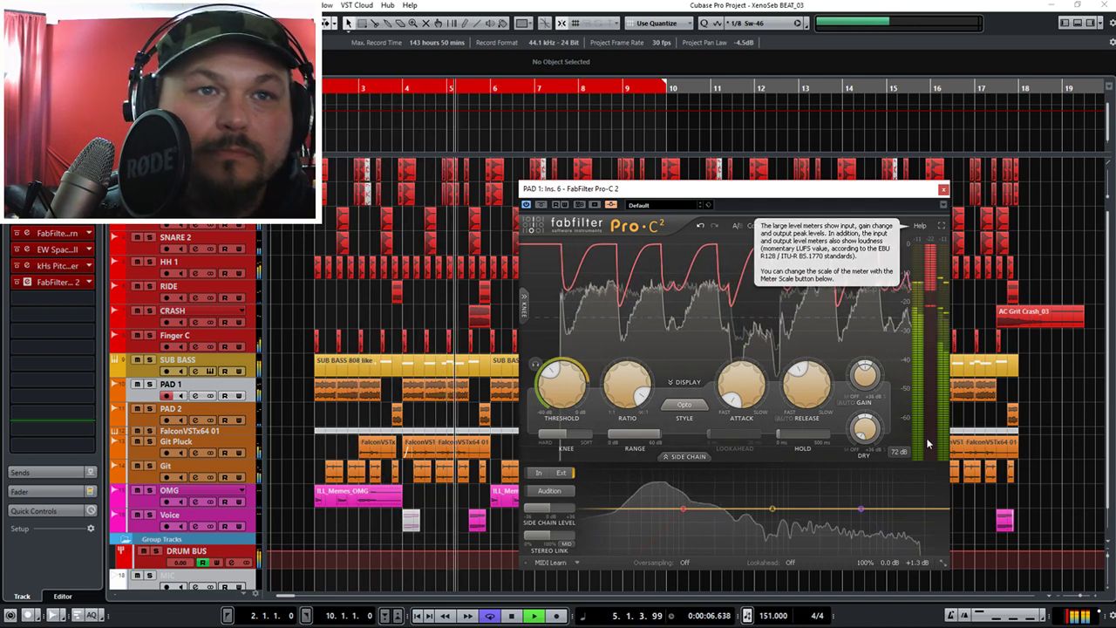
mouse_move(731, 382)
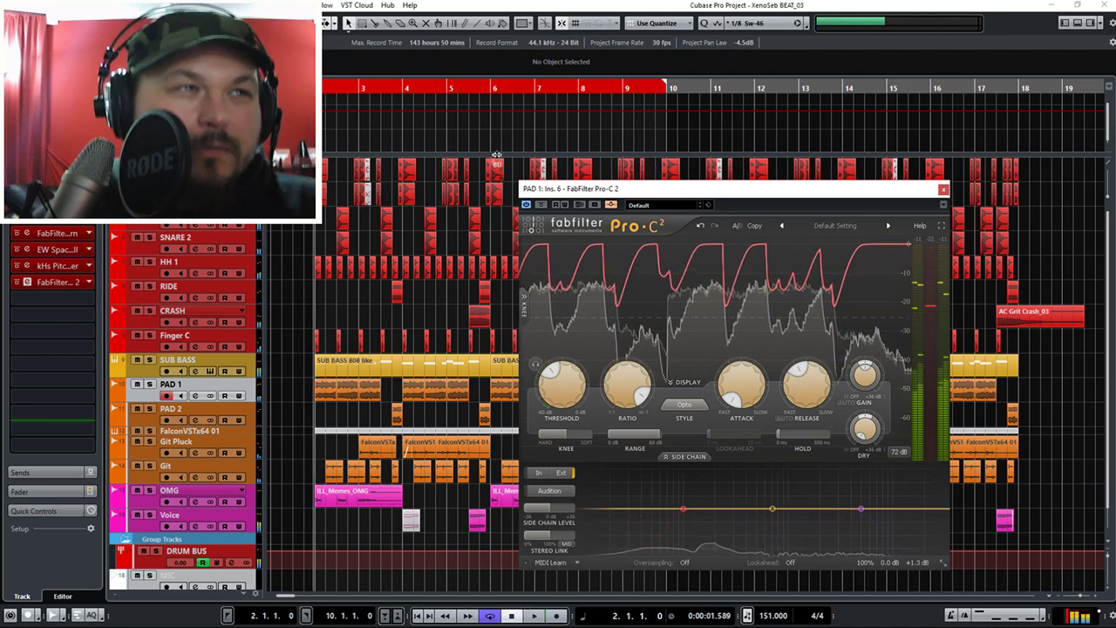
Play the loop and compare PAD 1 with its Pro-C 2 bypassed and active to judge the side-chain ducking.
click(421, 105)
key(space)
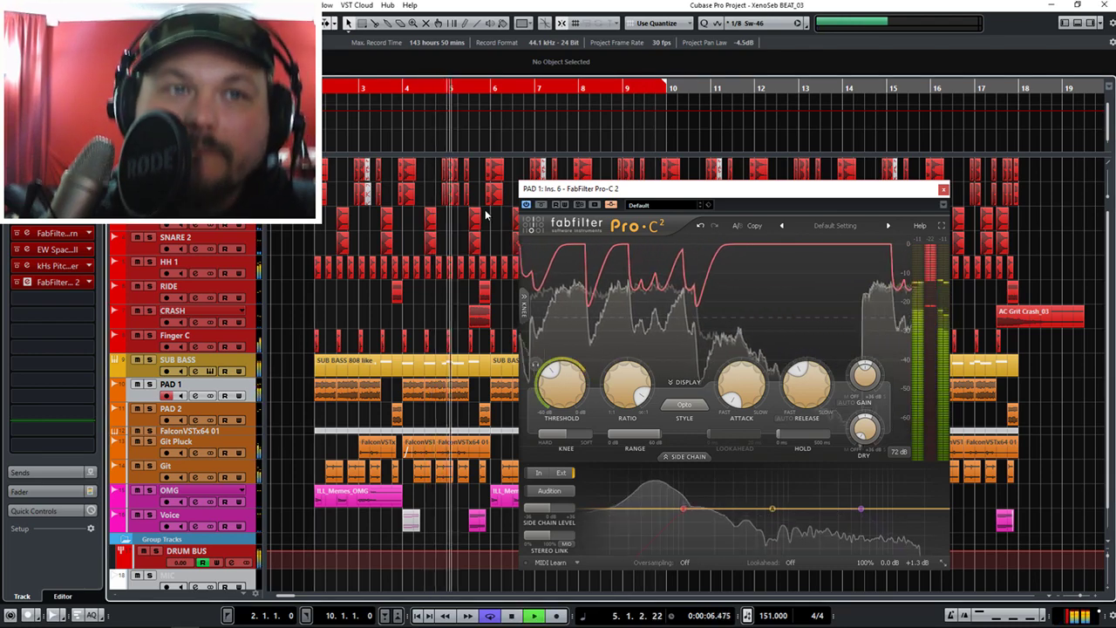
key(space)
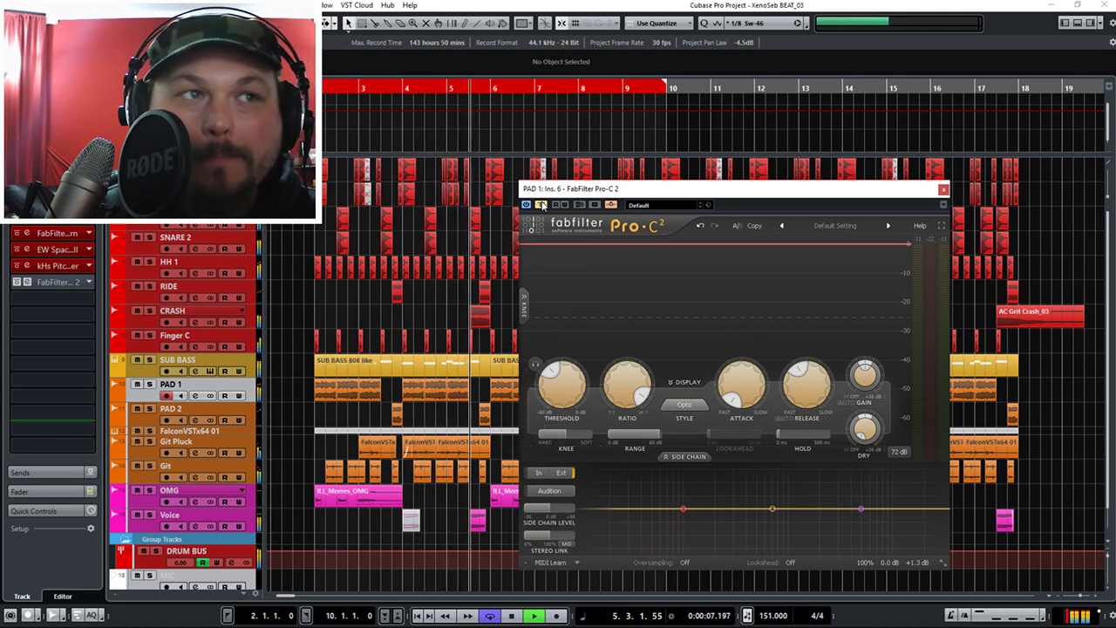
key(space)
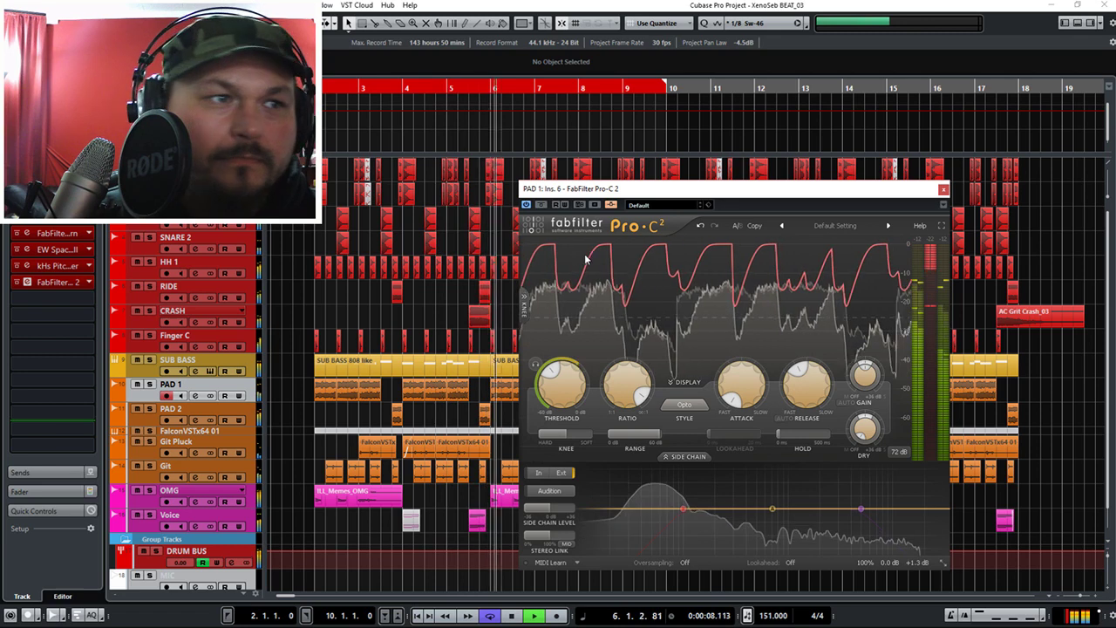
key(space)
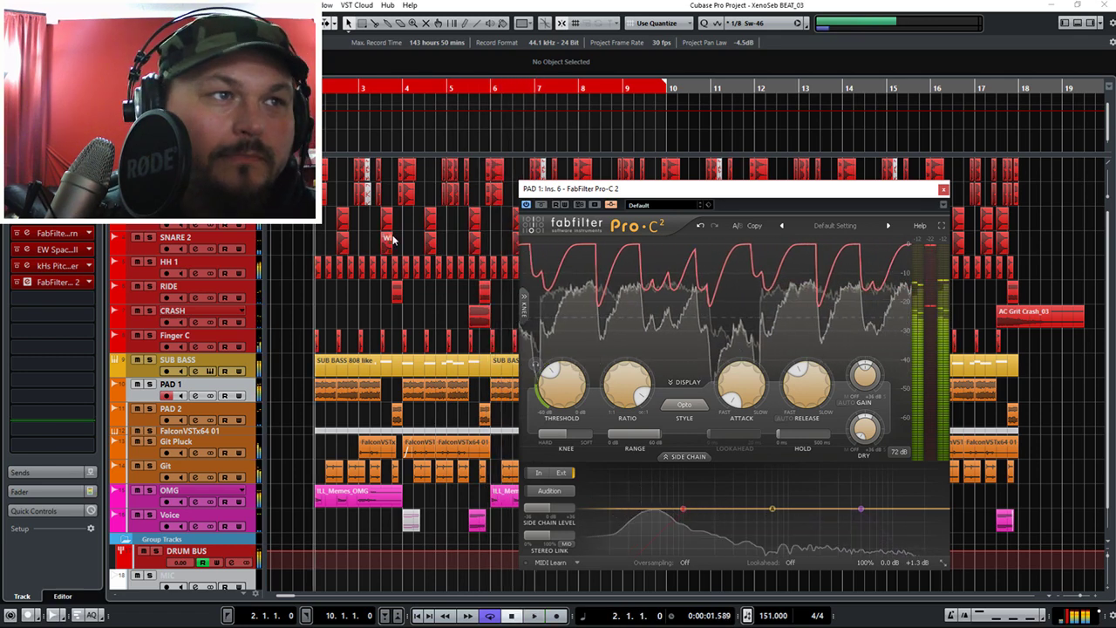
Open SNARE 1's channel settings, place them beside PAD 1's Pro-C 2 so both are readable, and play the loop.
click(194, 225)
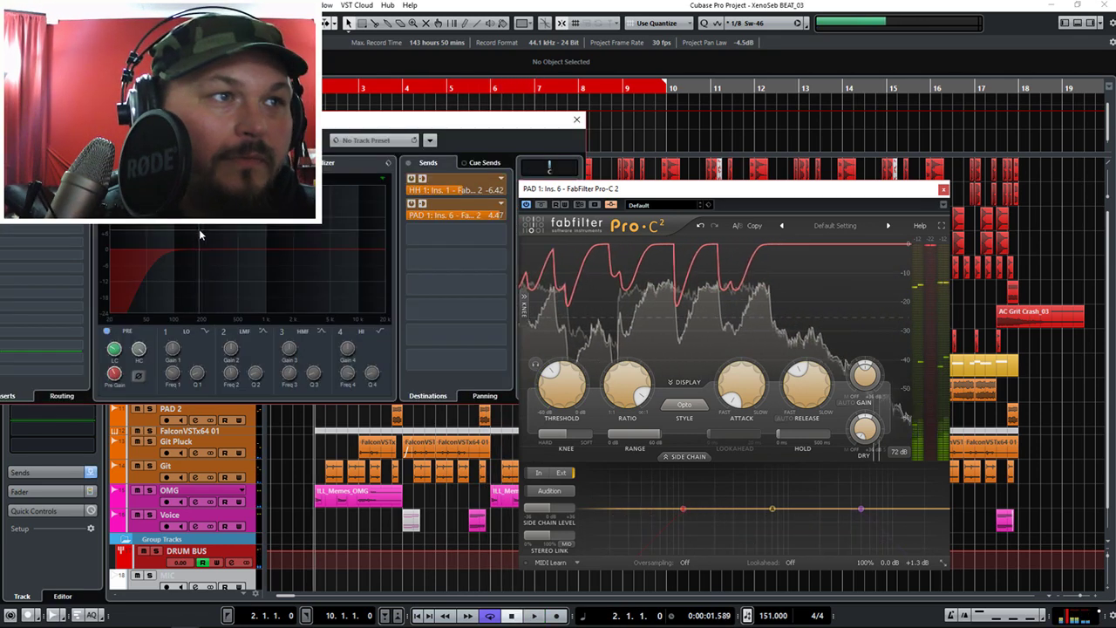
drag(314, 201, 311, 256)
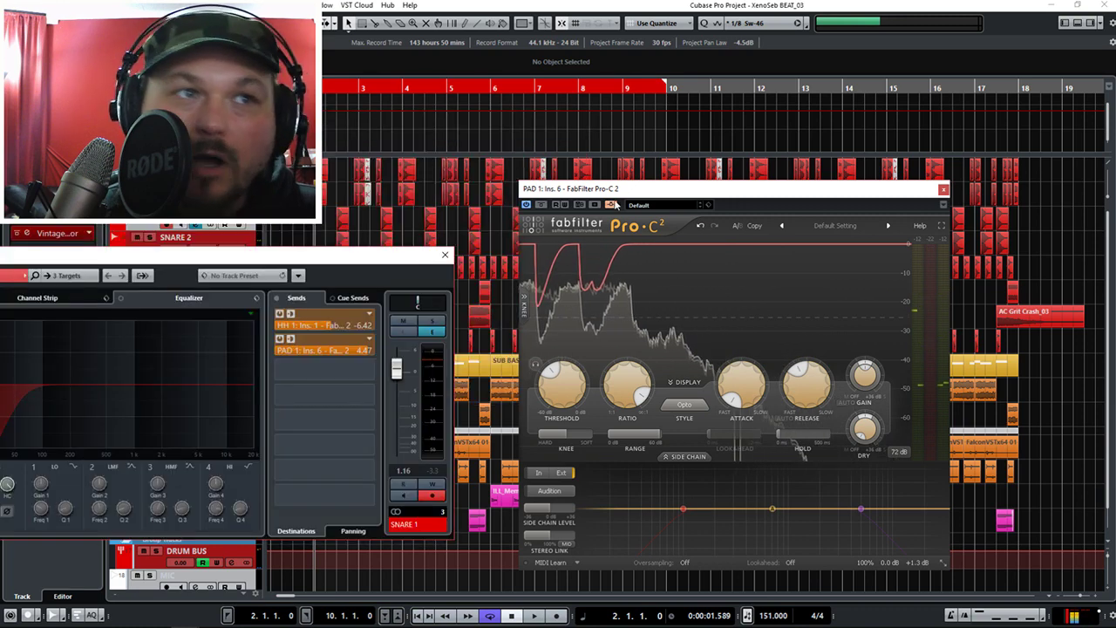
drag(615, 189, 752, 182)
drag(243, 265, 415, 304)
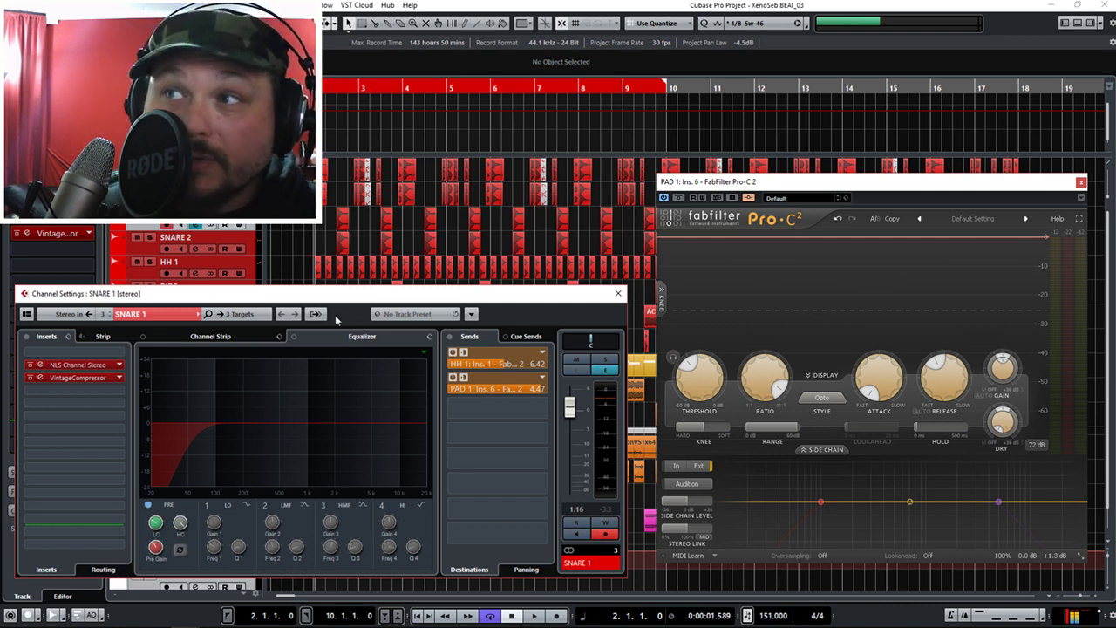
key(space)
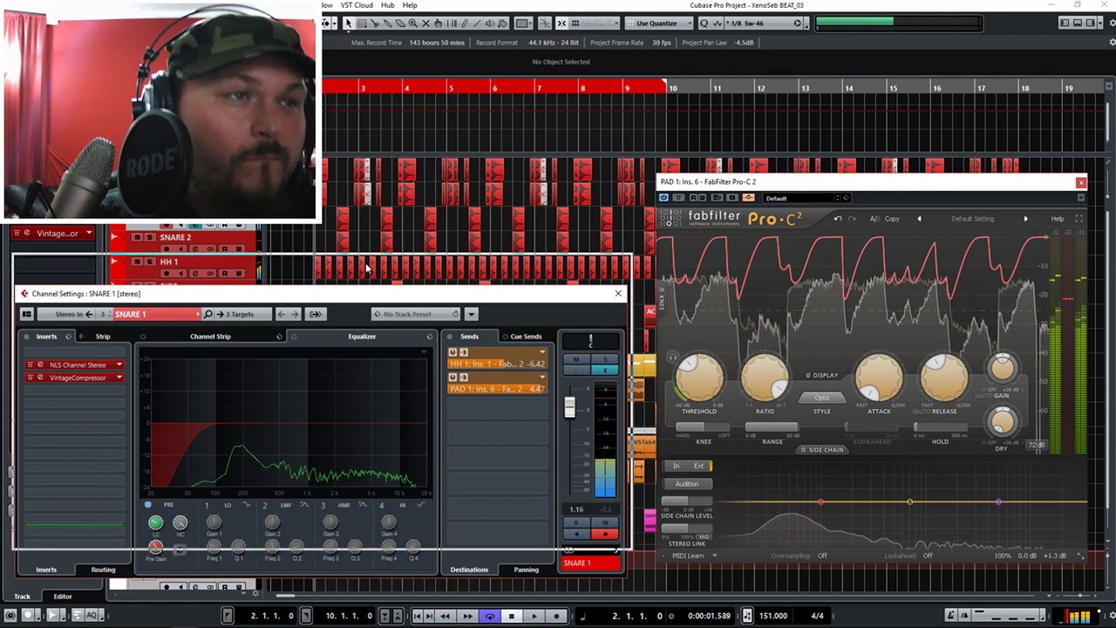
Move the SNARE 1 channel settings window off the arrangement and play back the looped section.
key(space)
drag(336, 491, 332, 491)
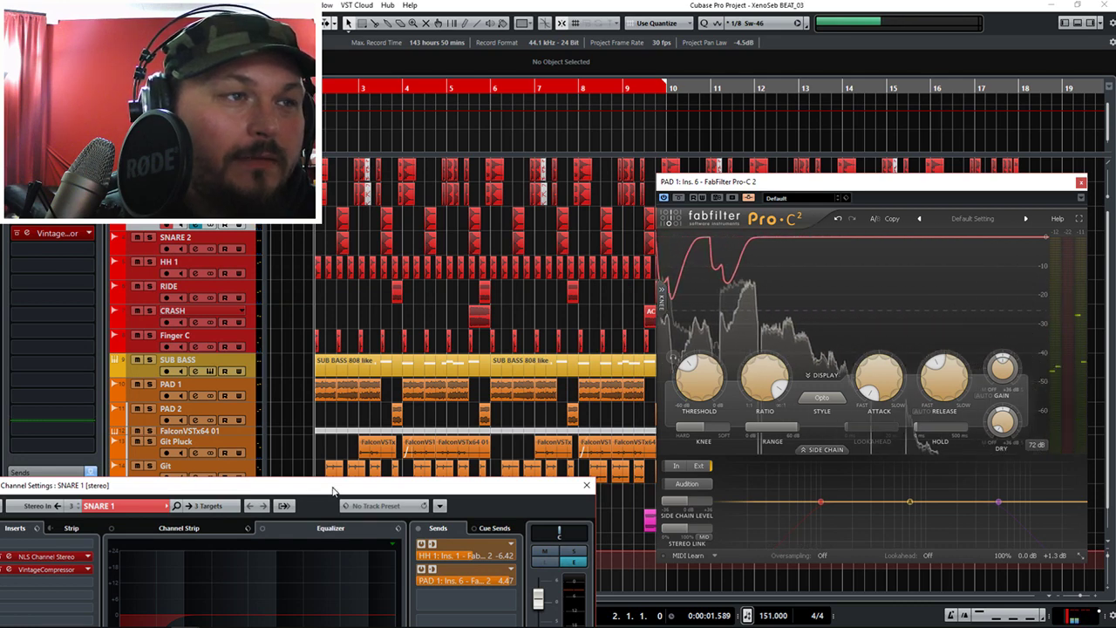
drag(333, 491, 543, 259)
key(space)
key(space)
Adjust the wet level of PAD 1's EW Spaces II reverb to about -10.8 dBFS during loop playback, and close the reverb.
click(168, 384)
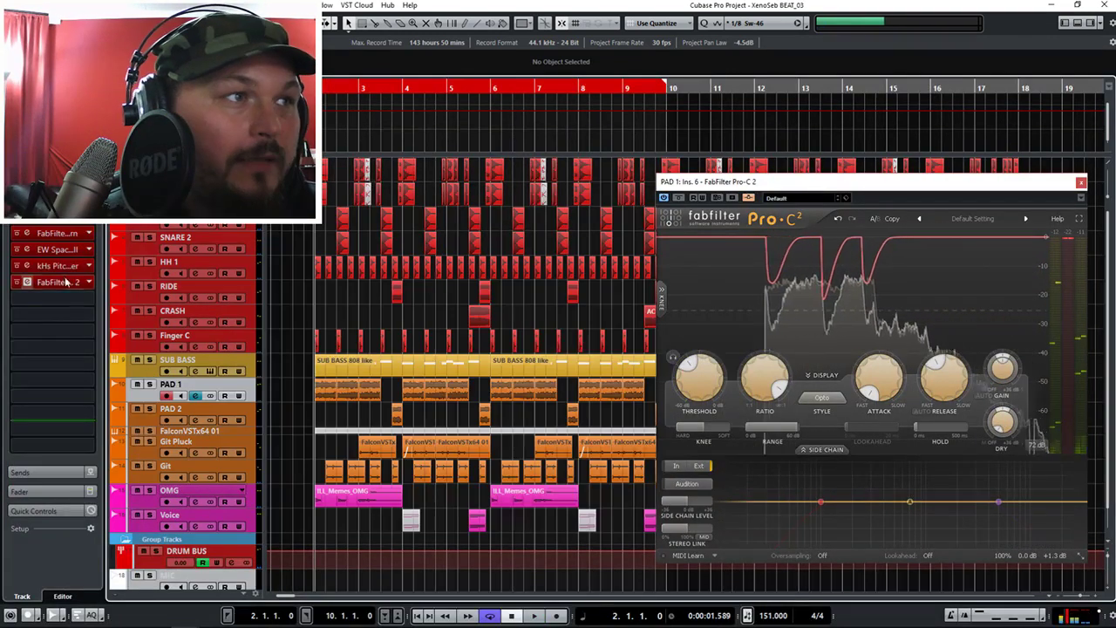
click(53, 252)
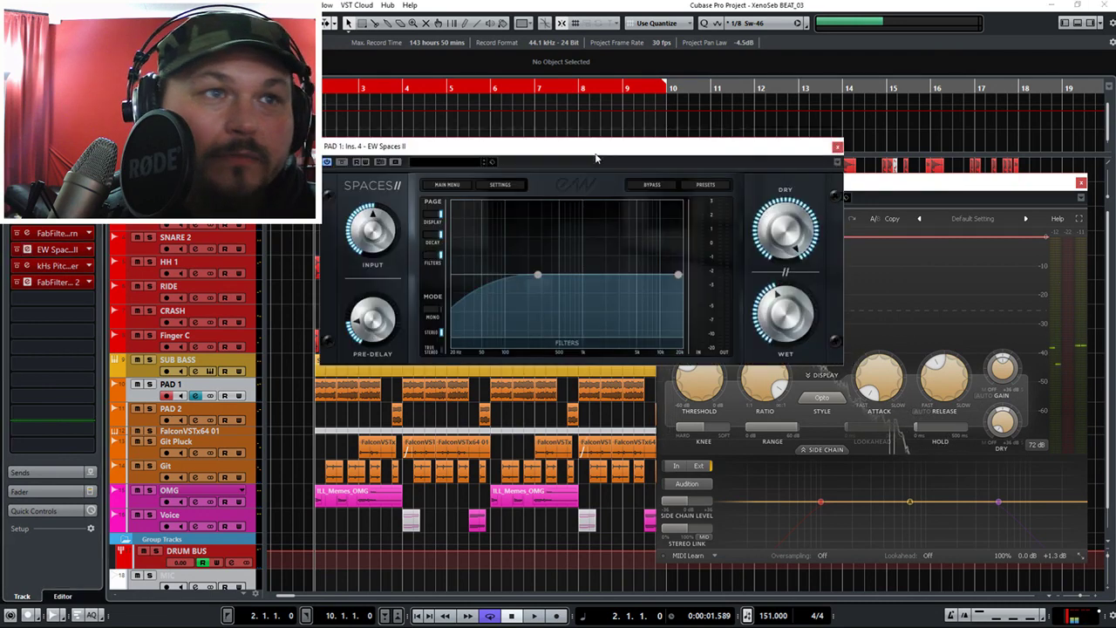
drag(596, 158, 460, 177)
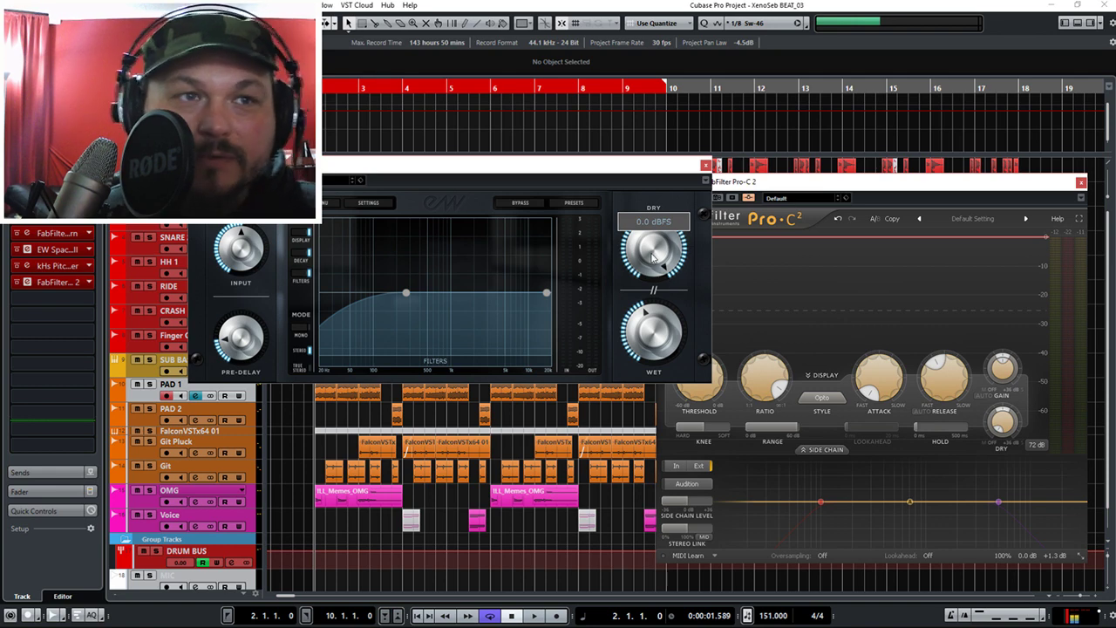
key(space)
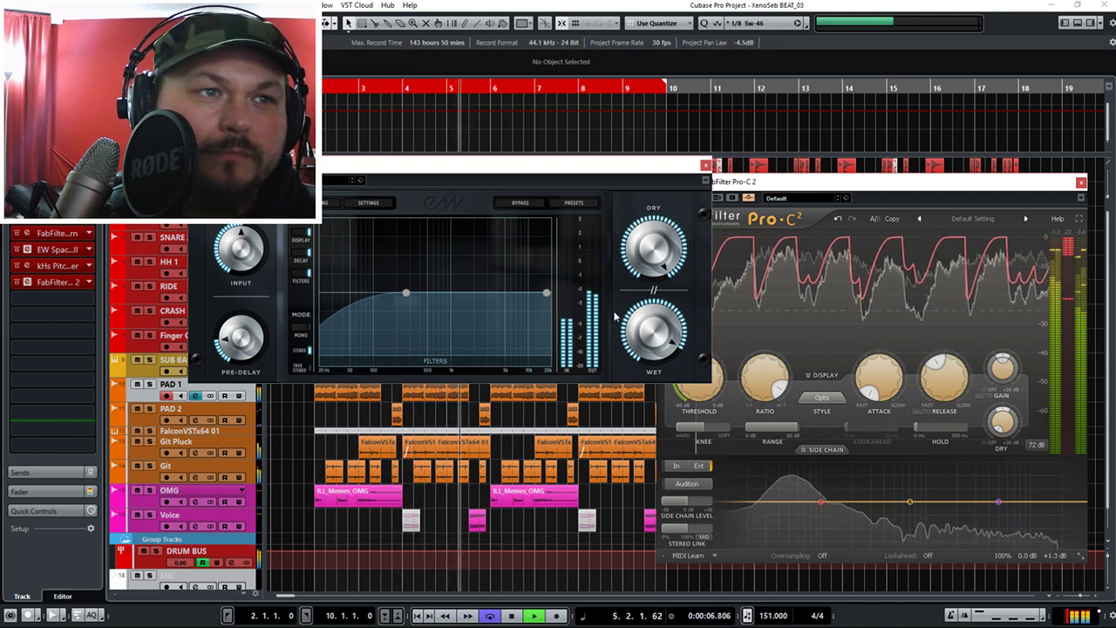
mouse_move(641, 327)
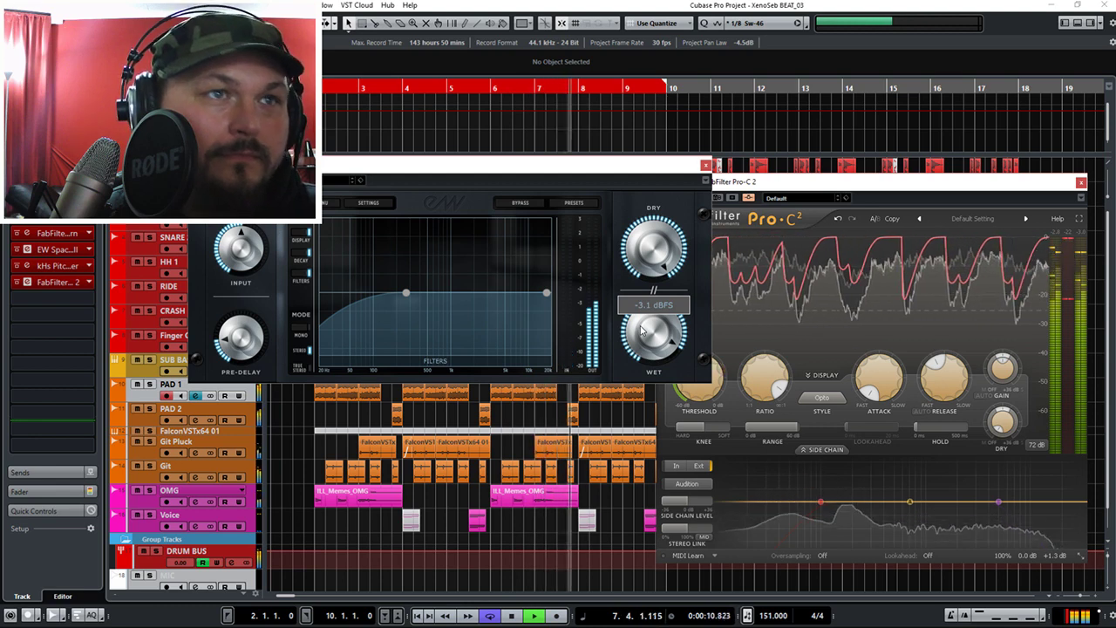
drag(635, 355, 632, 362)
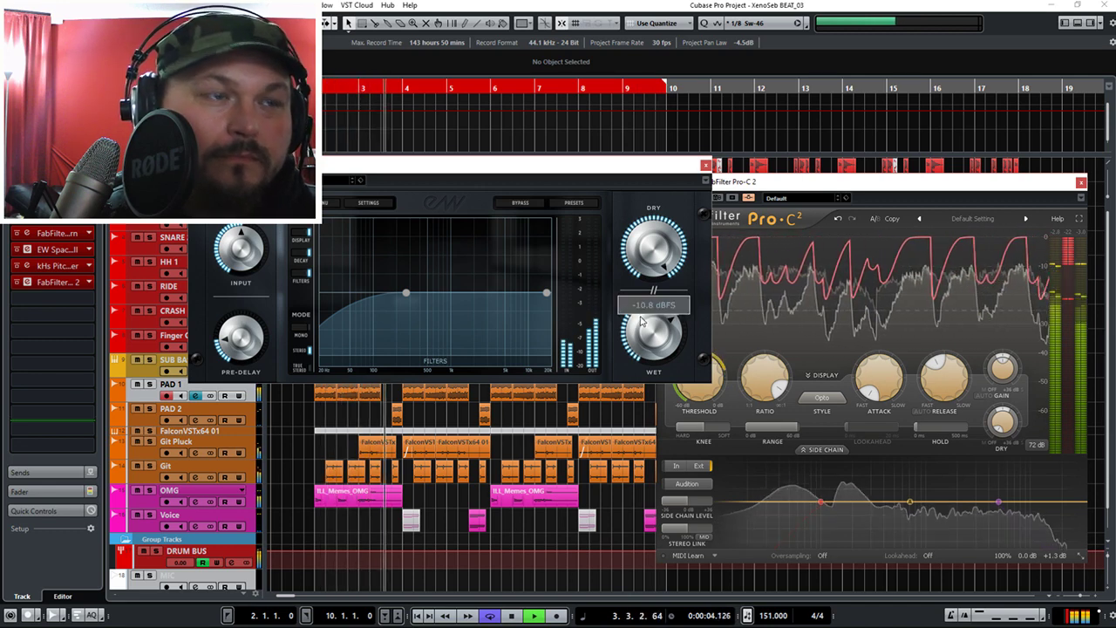
key(space)
click(705, 166)
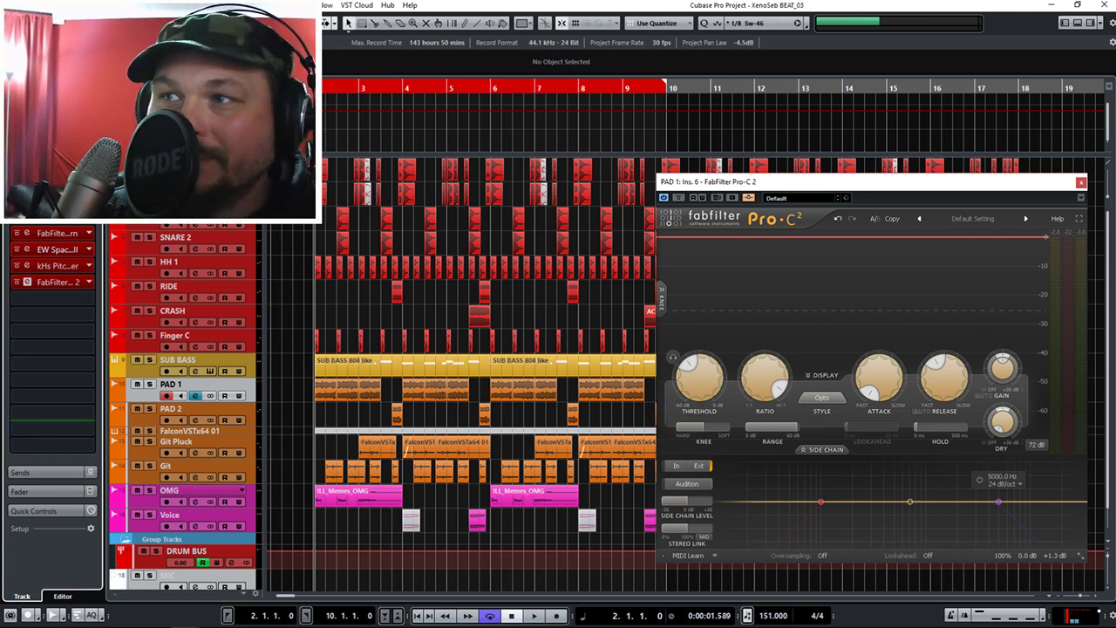
Play back the loop to check the pad with its Pro-C 2 side-chain compressor in view.
key(alt+Tab)
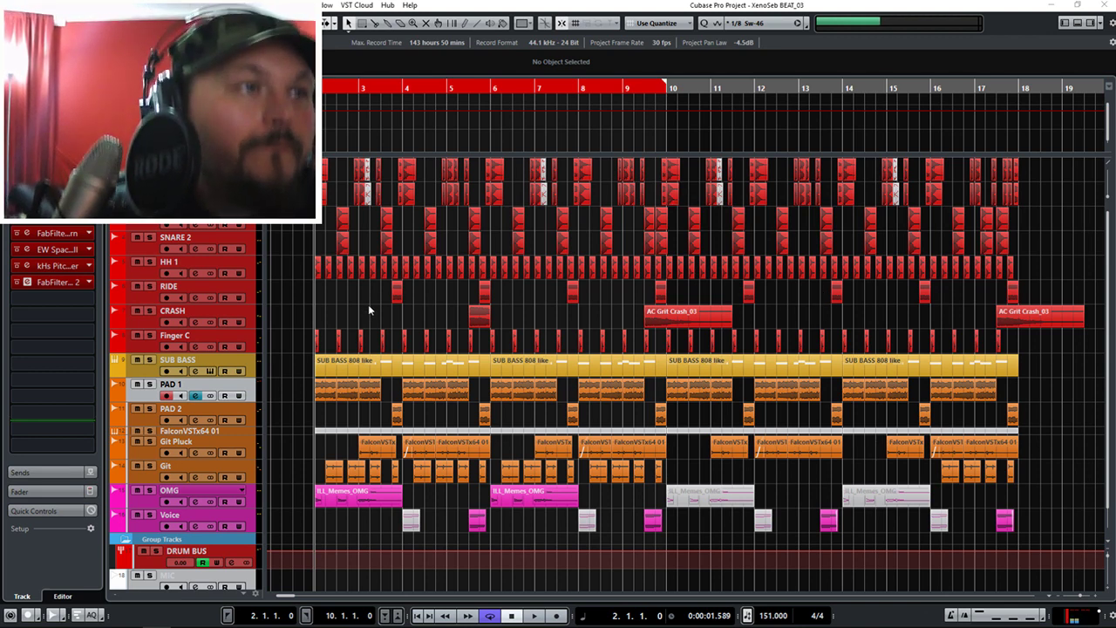
key(alt+Tab)
key(space)
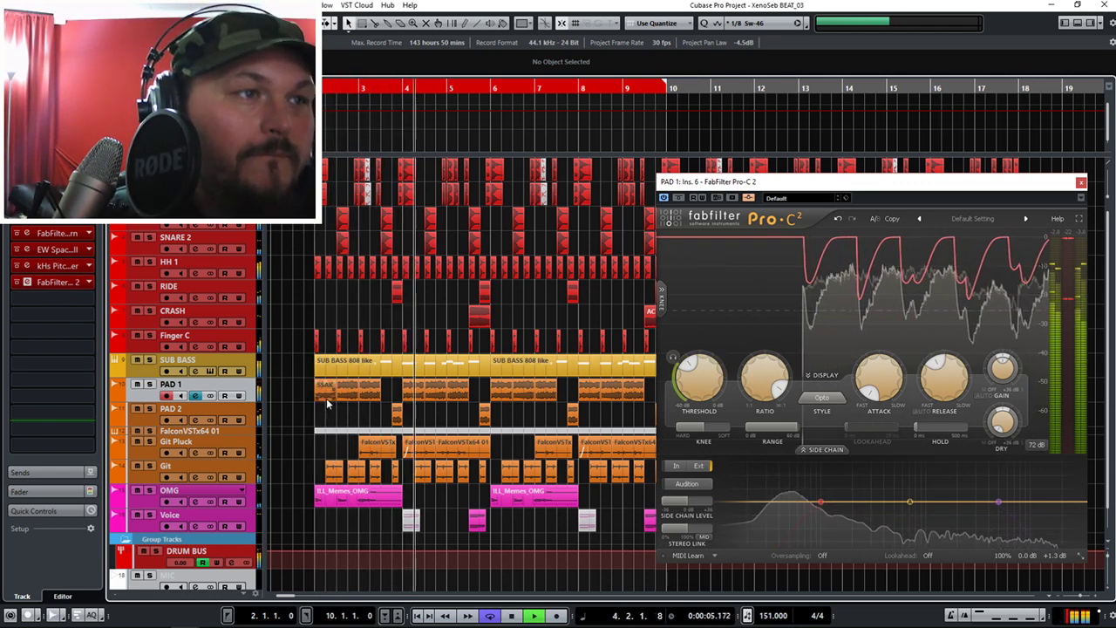
key(space)
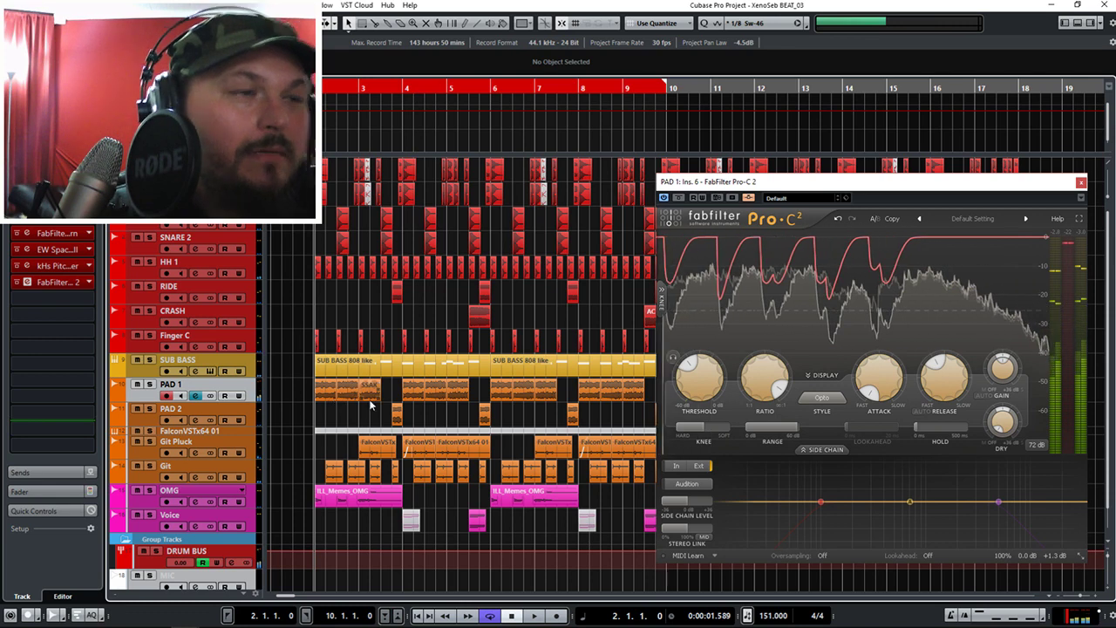
Set the wet level of PAD 1's EW Spaces II reverb to about -19.2 dBFS, audition the loop and close the reverb.
click(58, 250)
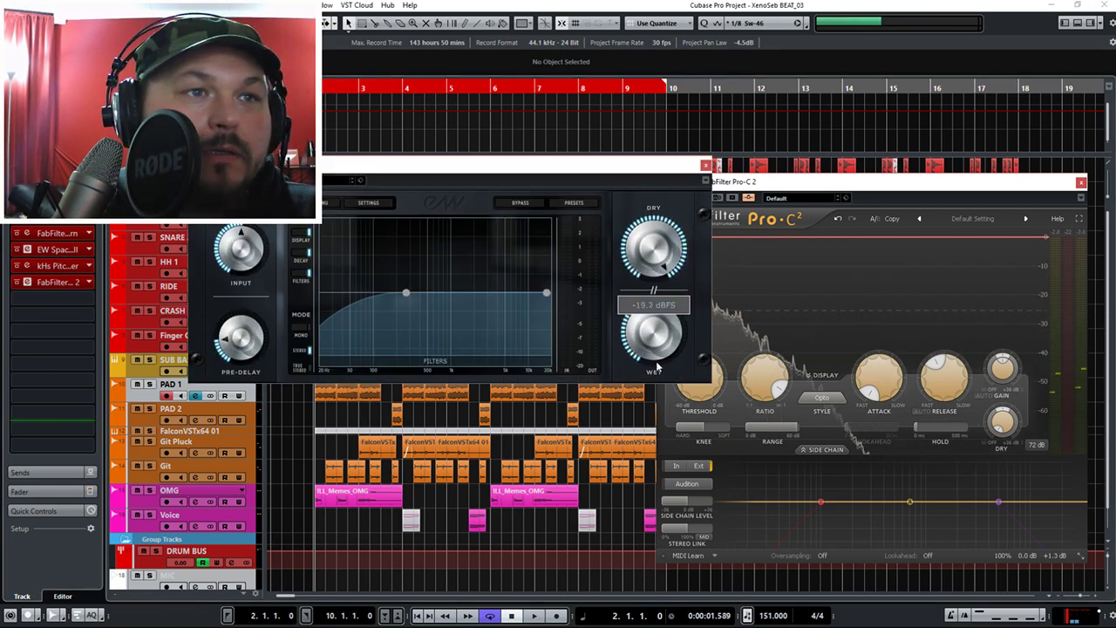
key(space)
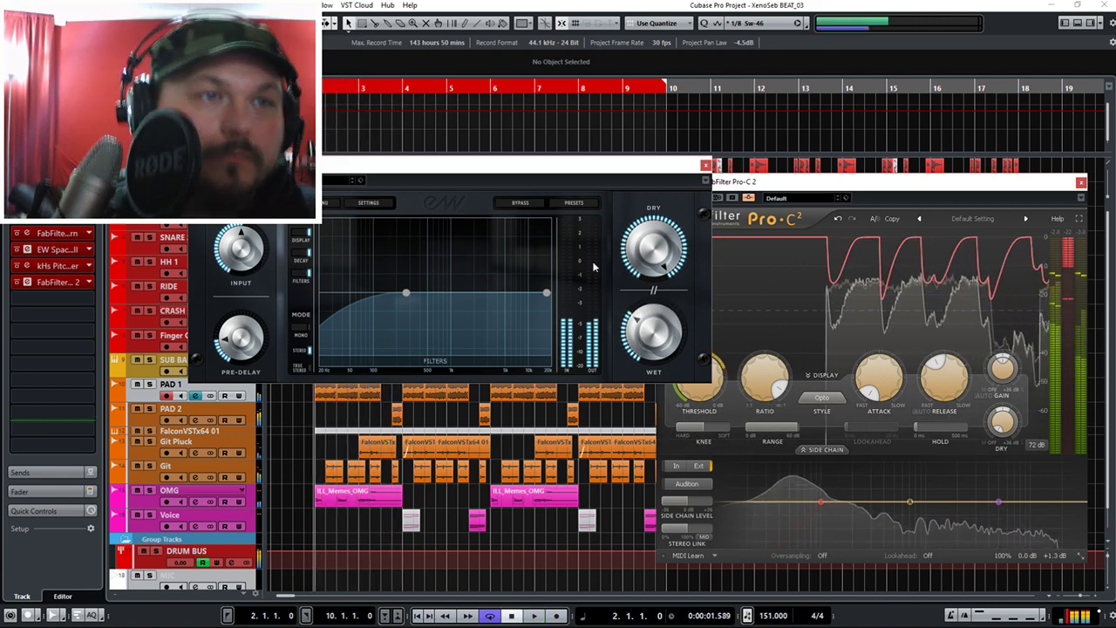
key(space)
click(706, 165)
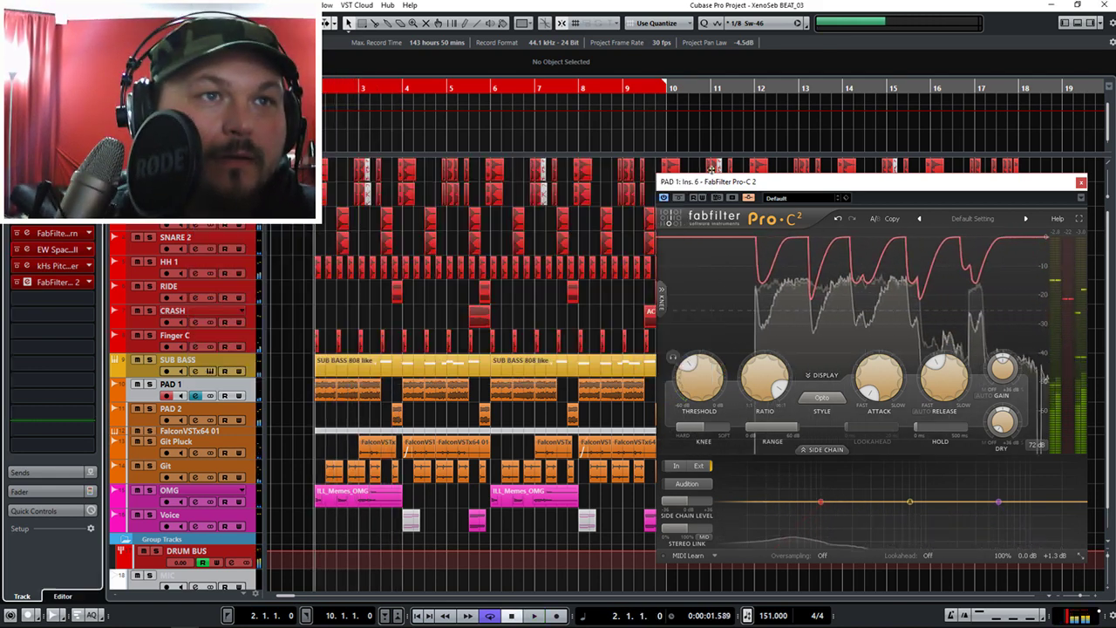
Show PAD 1's volume automation, cut the volume to silence from mid-bar 3 to bar 4, and play it back.
click(116, 397)
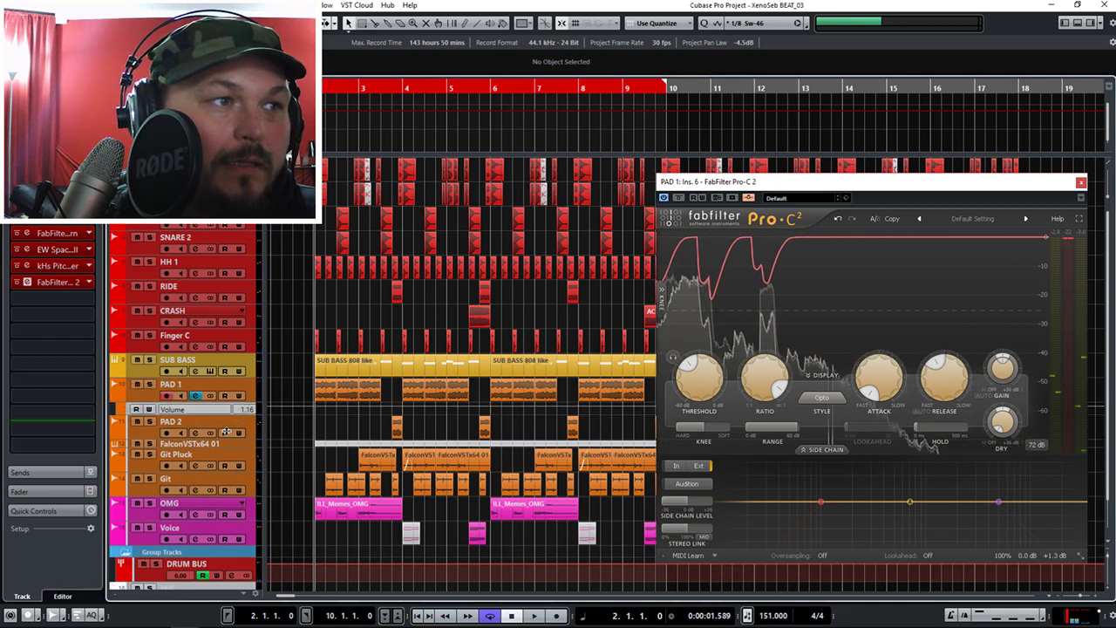
click(150, 419)
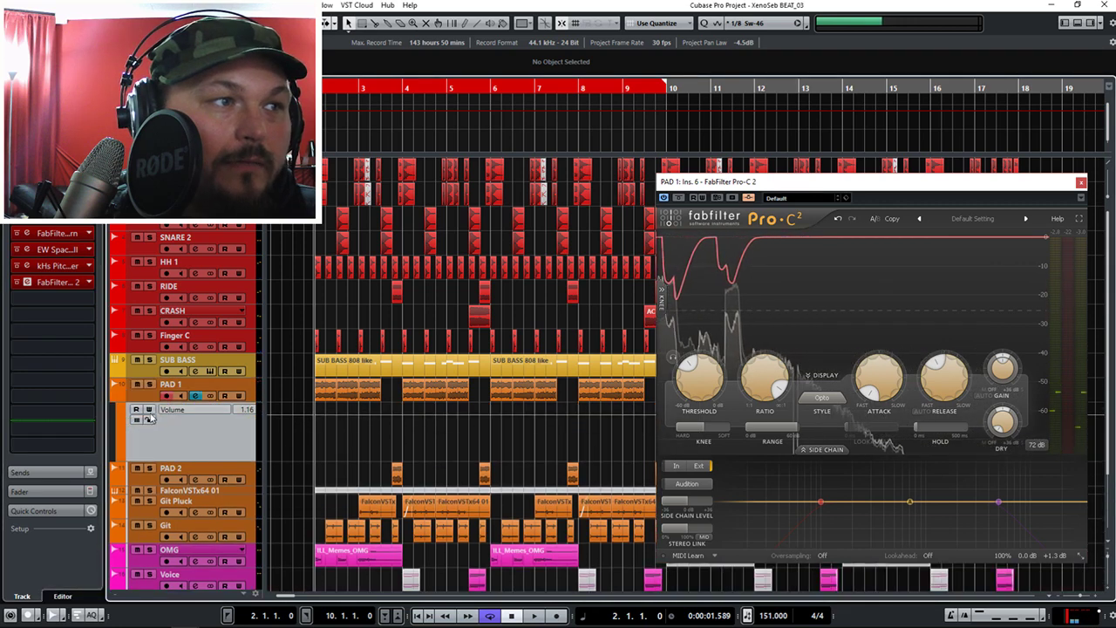
click(401, 412)
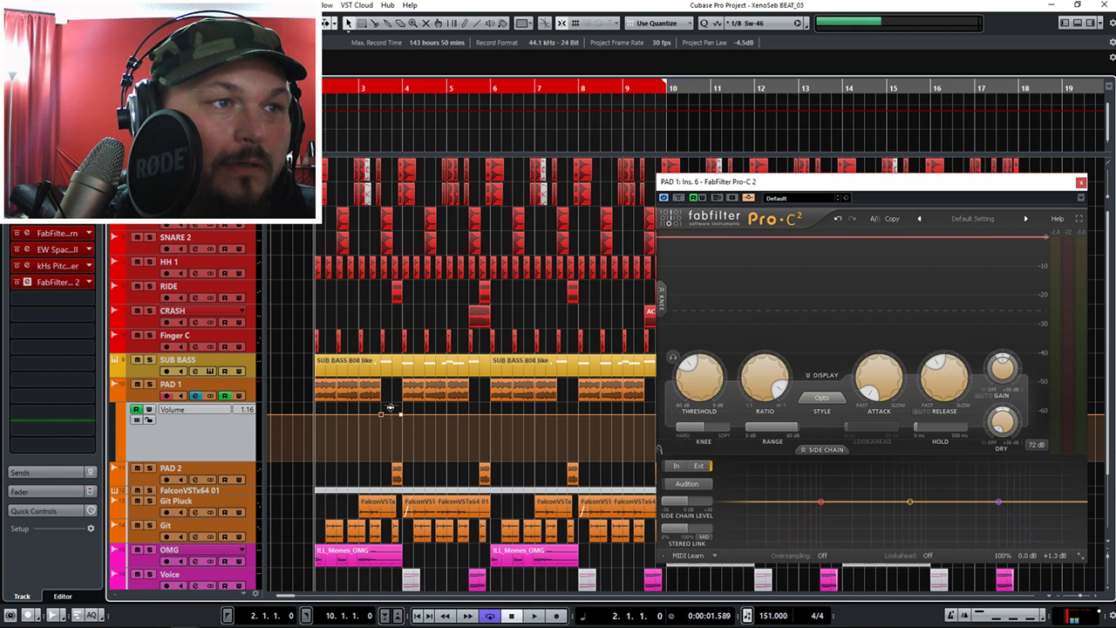
key(space)
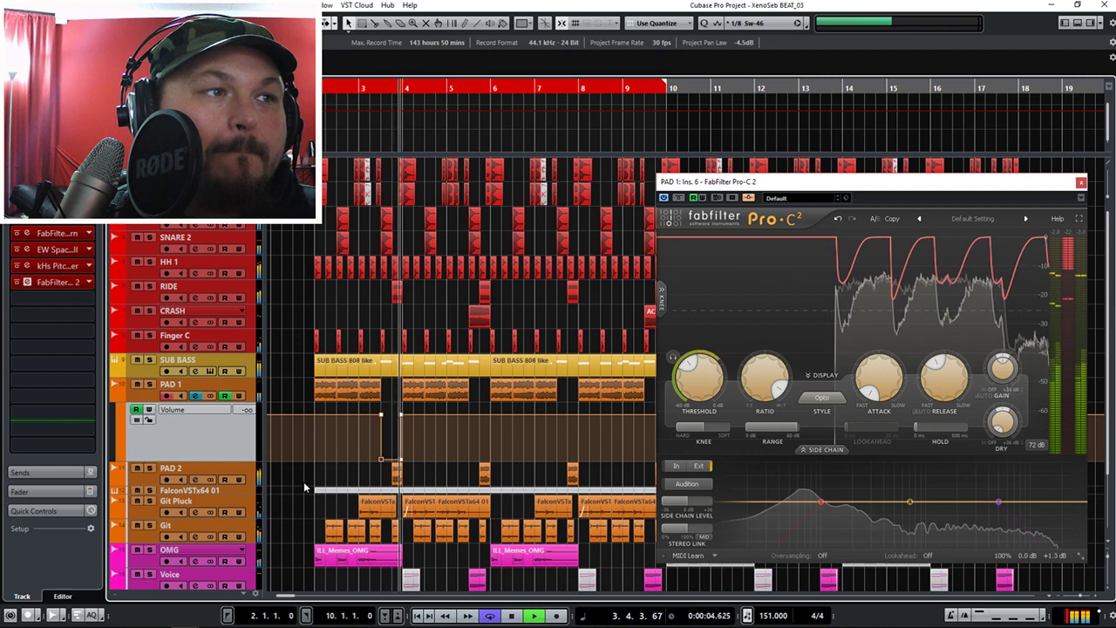
key(space)
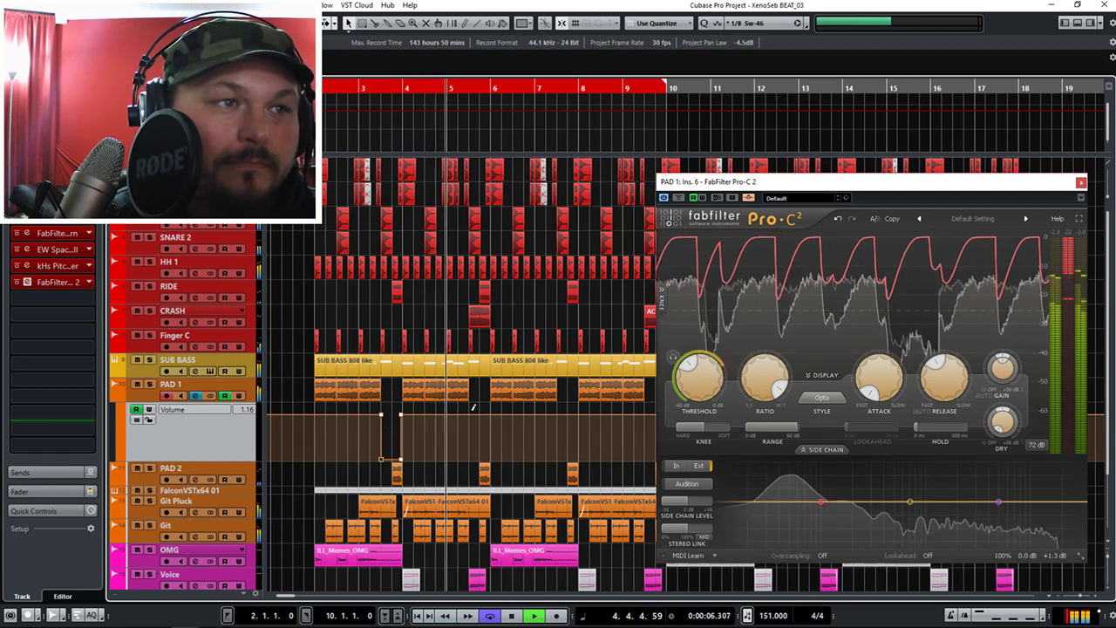
Draw a curved PAD 1 volume rise from mid-bar 5 to bar 6 in an enlarged lane, audition it and hide the automation.
key(space)
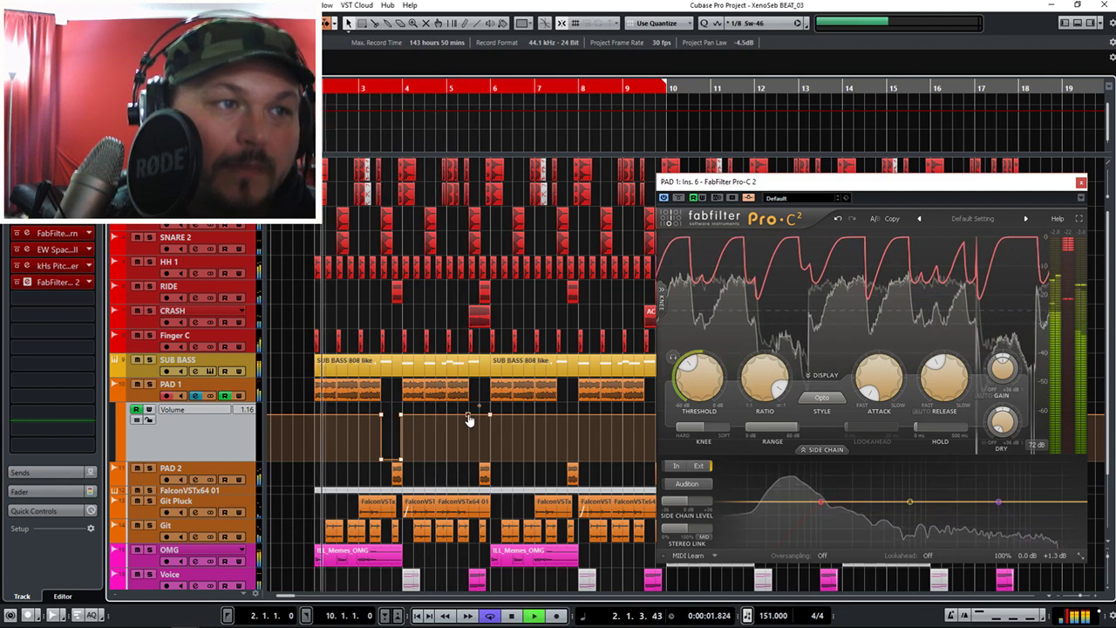
drag(484, 414, 490, 405)
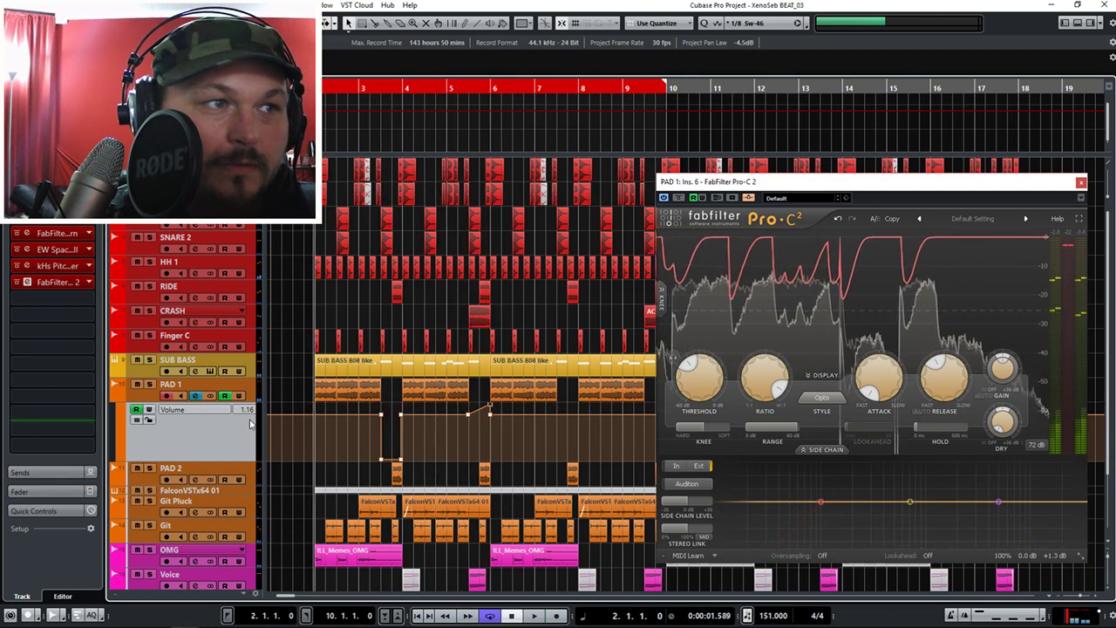
drag(243, 465, 243, 523)
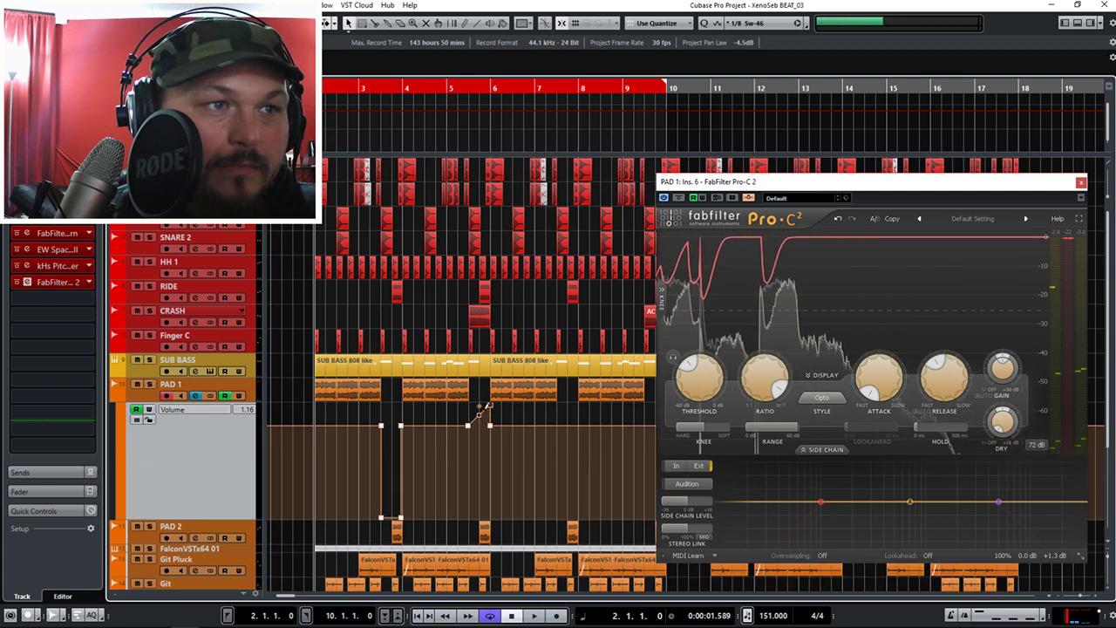
key(space)
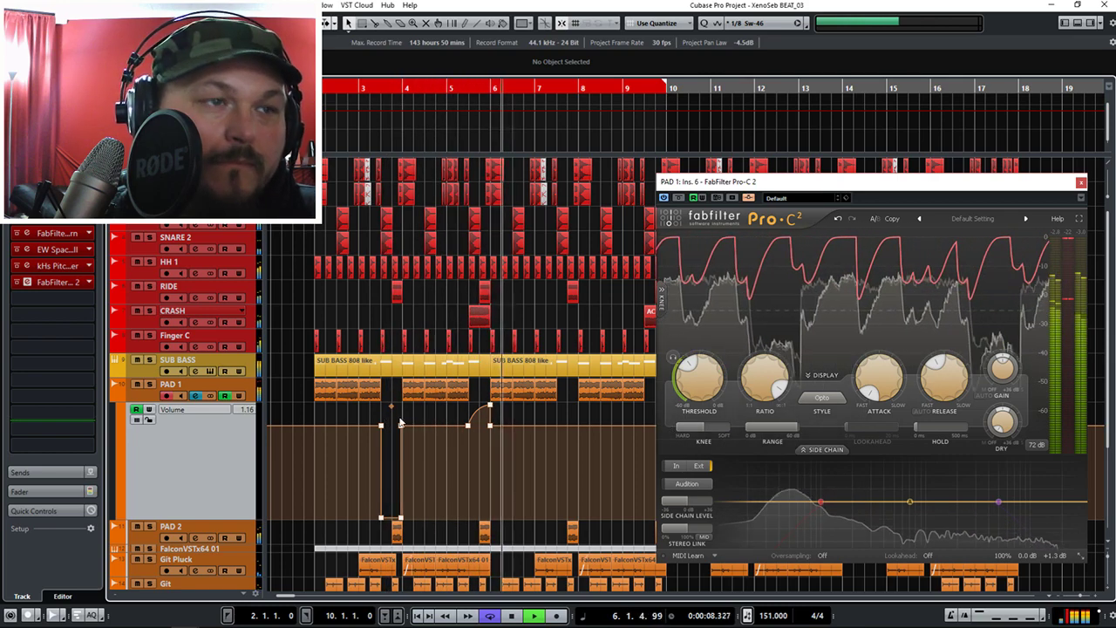
key(space)
click(149, 419)
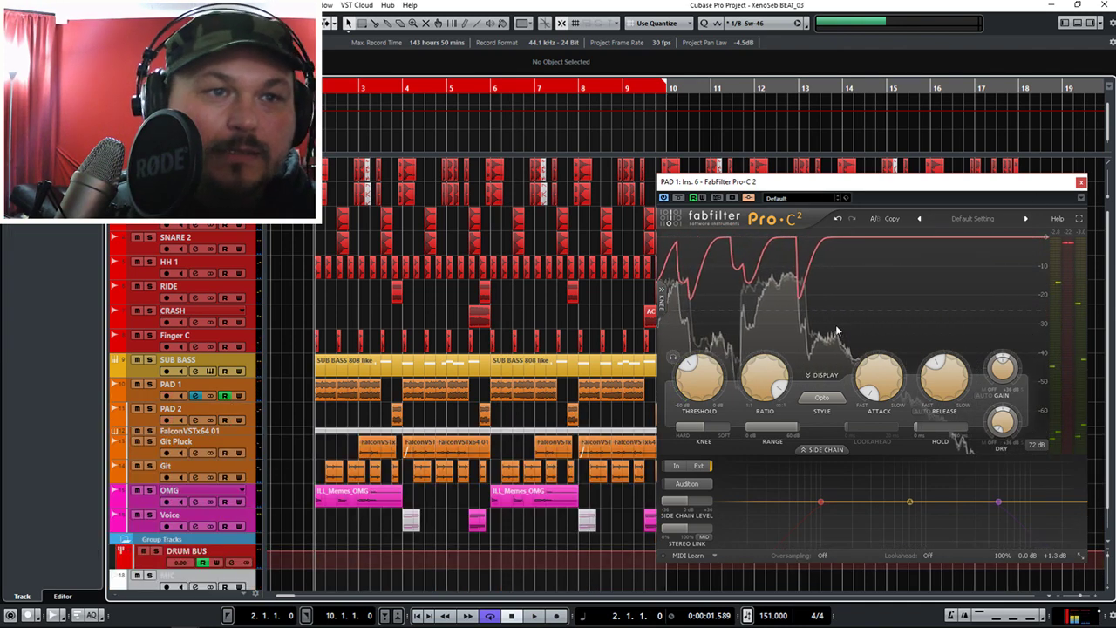
Set PAD 1's compressor ratio to 9.50:1 and enable a side-chain high-pass at about 23.8 Hz, 96 dB/oct, checking by playback.
key(space)
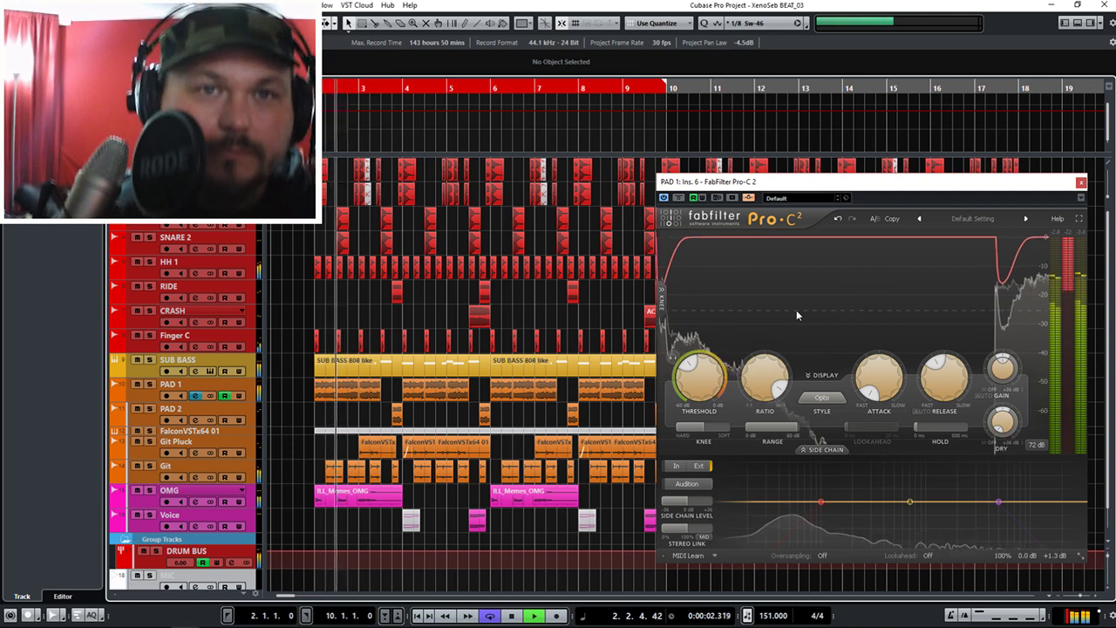
key(space)
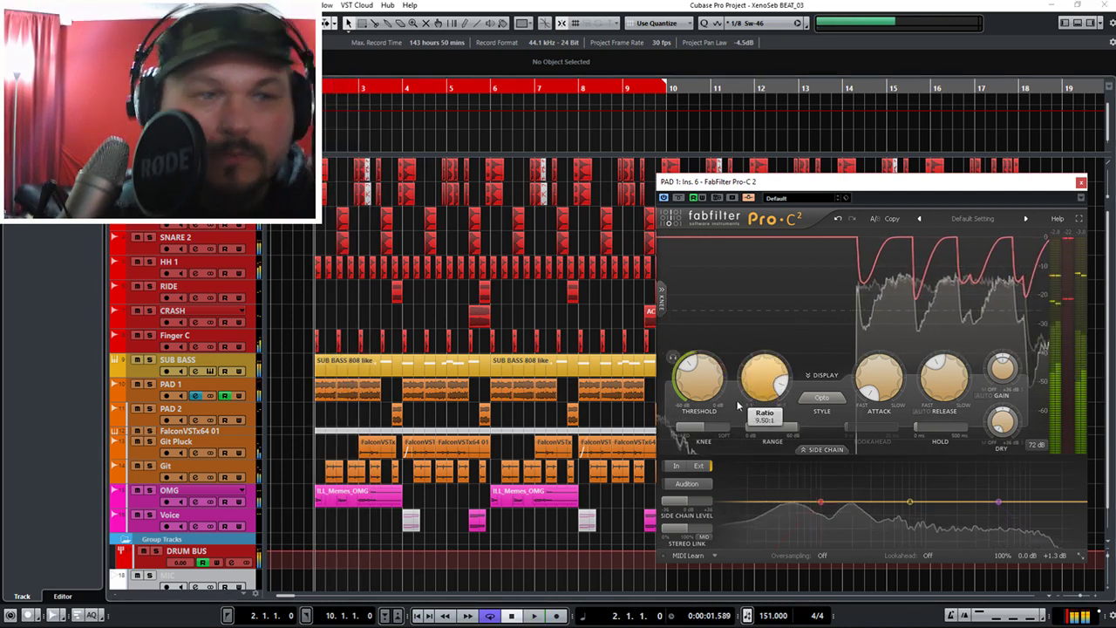
scroll(820, 503, up, 2)
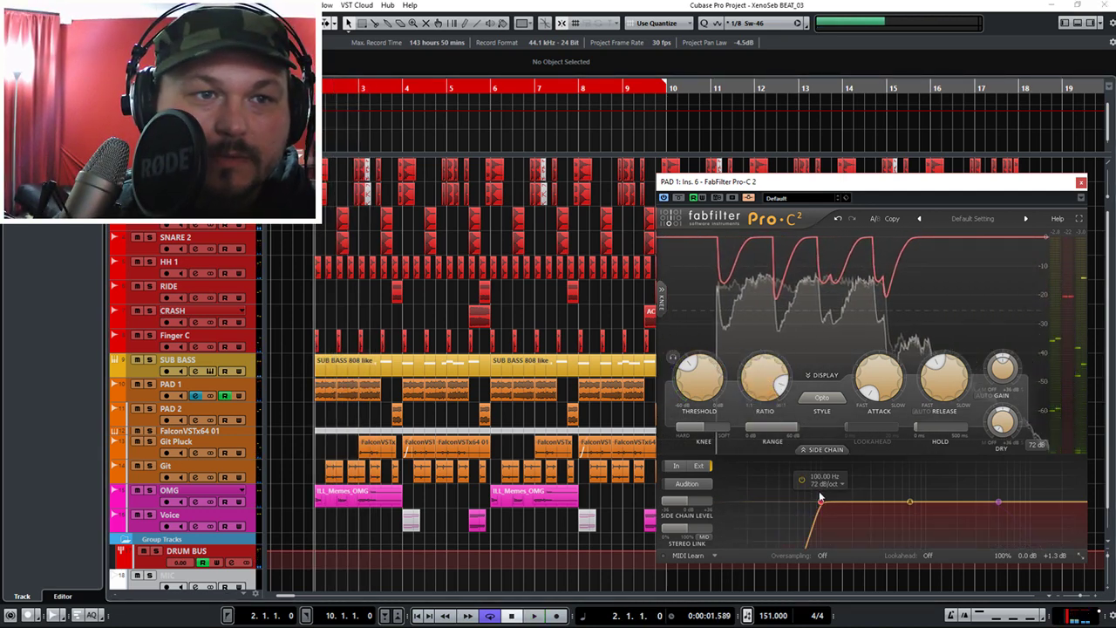
drag(820, 506, 755, 513)
key(space)
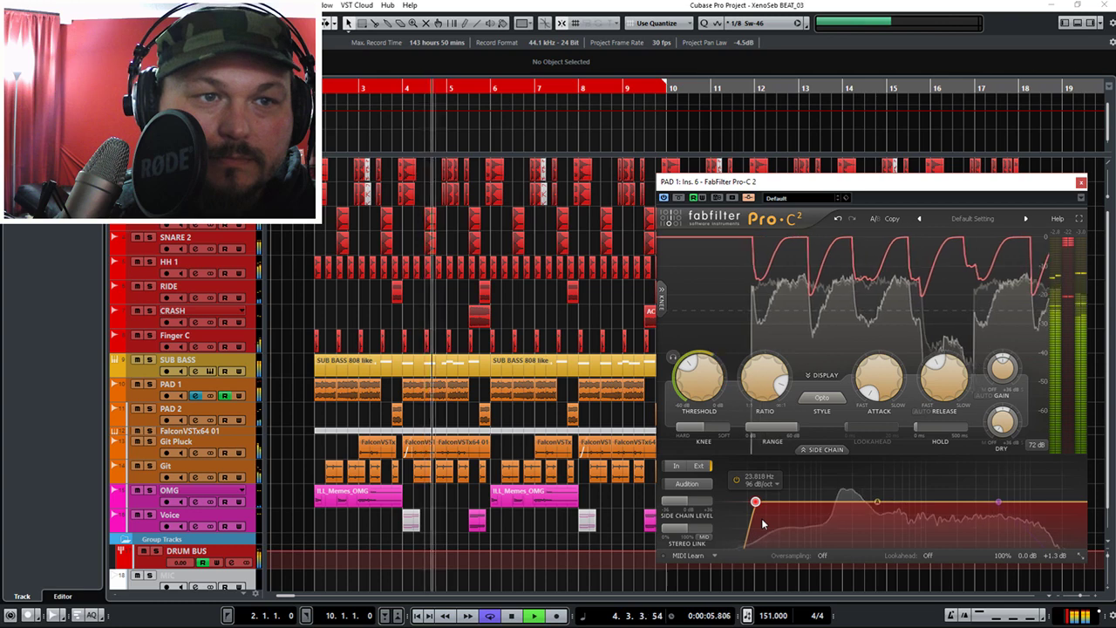
key(space)
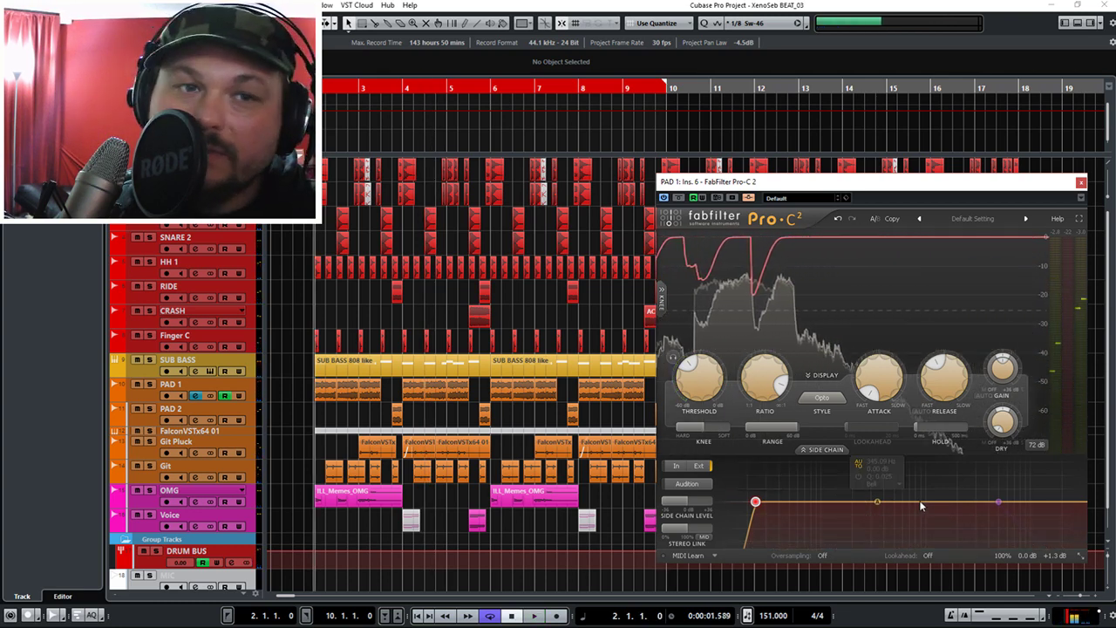
Play back the loop with the filtered side chain and close PAD 1's Pro-C 2 compressor.
mouse_move(933, 501)
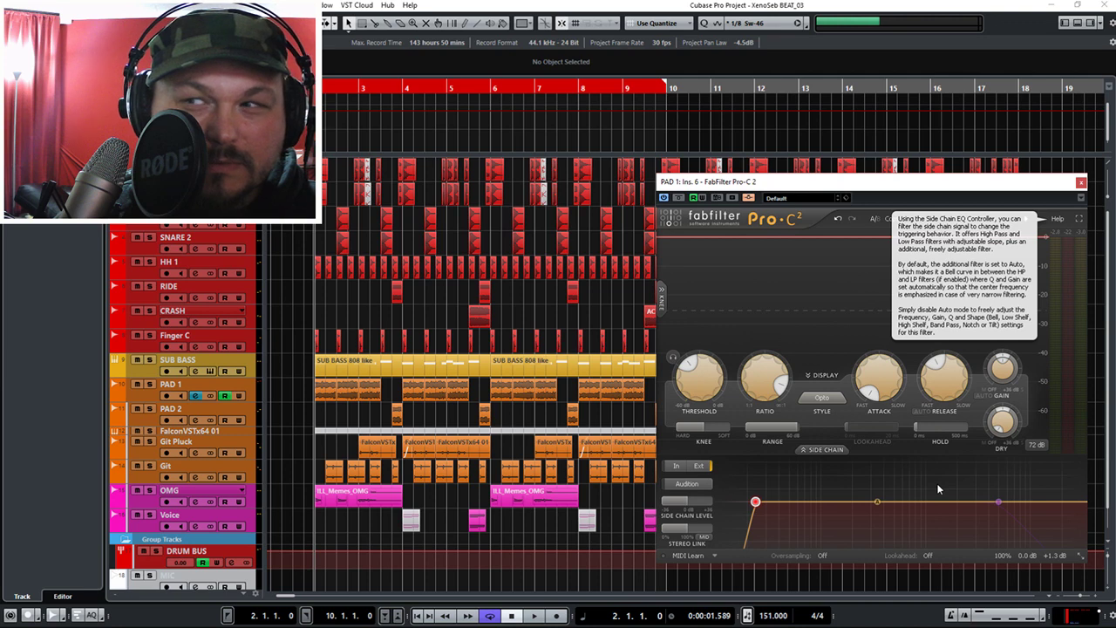
key(space)
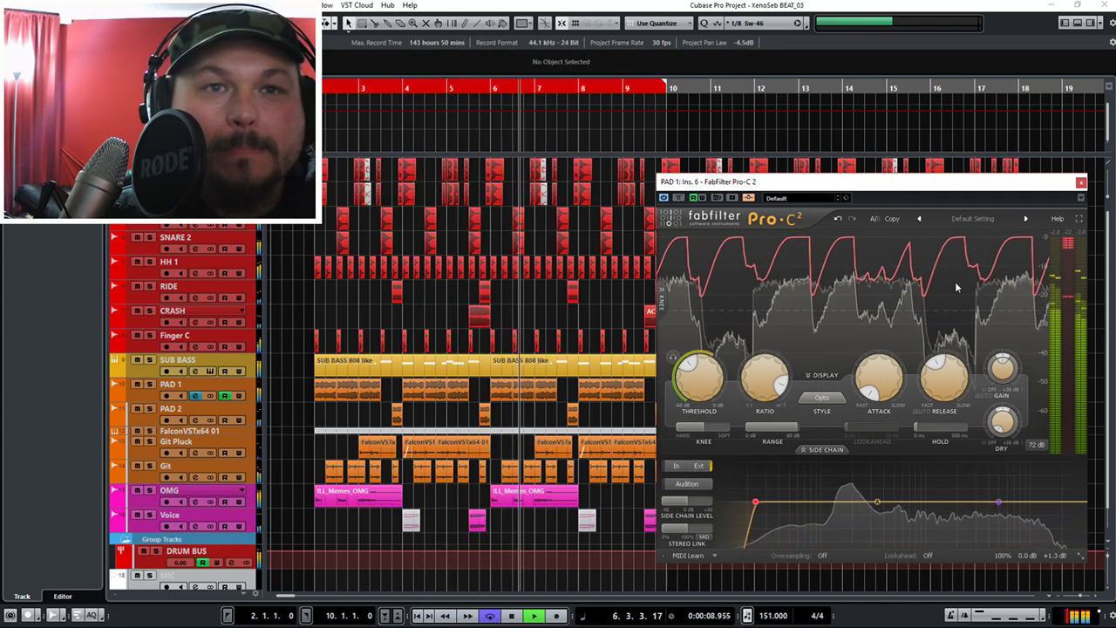
click(1081, 181)
Stop playback and add two stereo audio tracks routed to Stereo Out below the Voice track.
scroll(528, 434, down, 1)
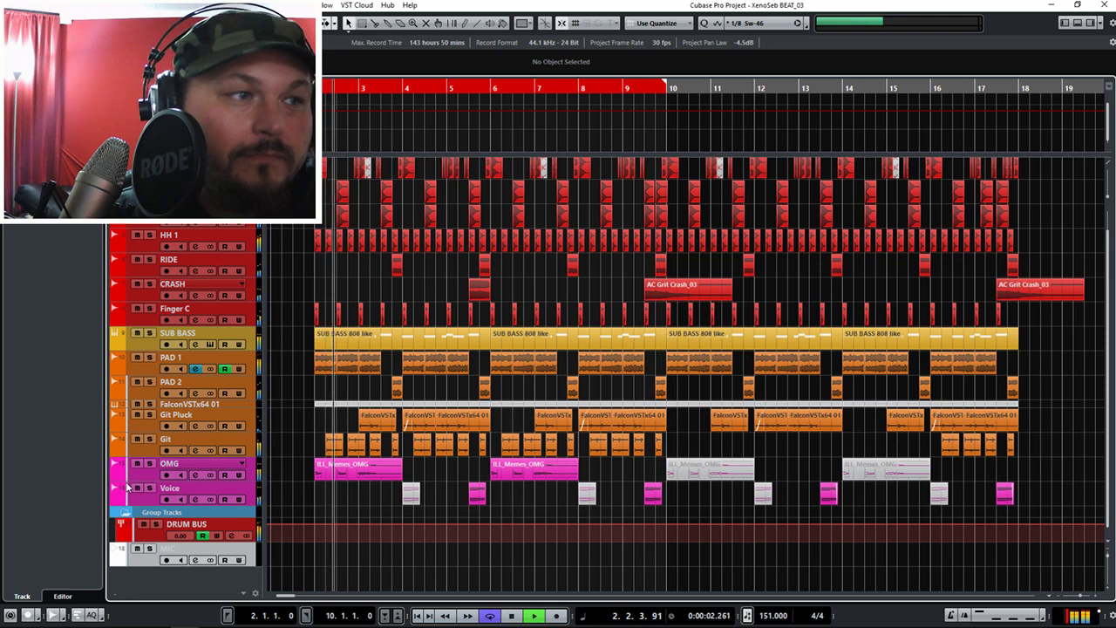
click(175, 488)
key(space)
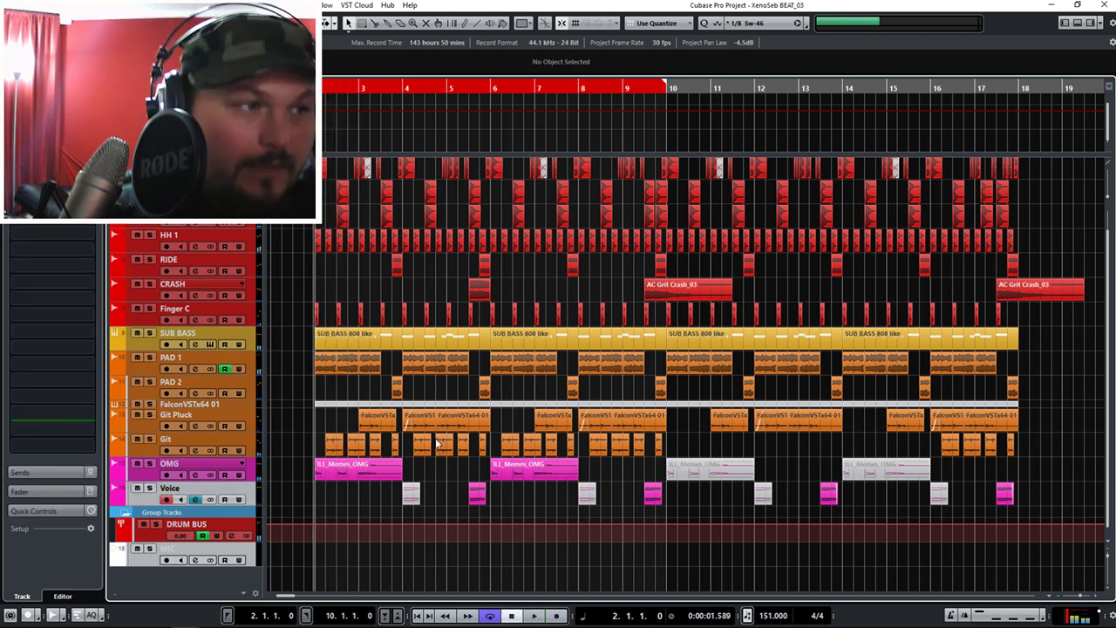
key(ctrl+t)
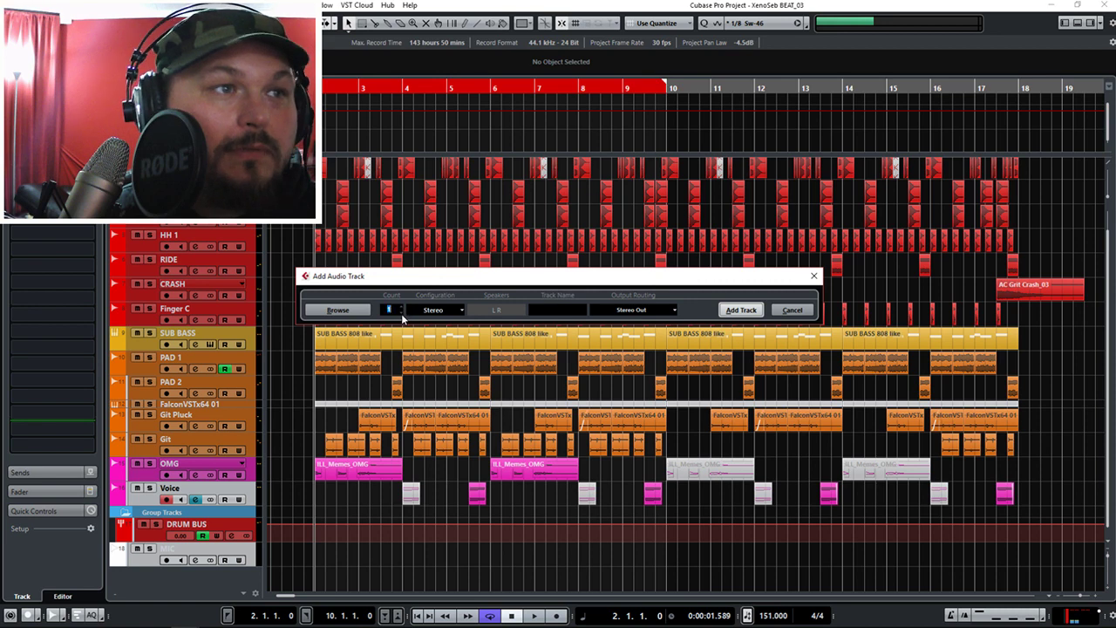
click(722, 312)
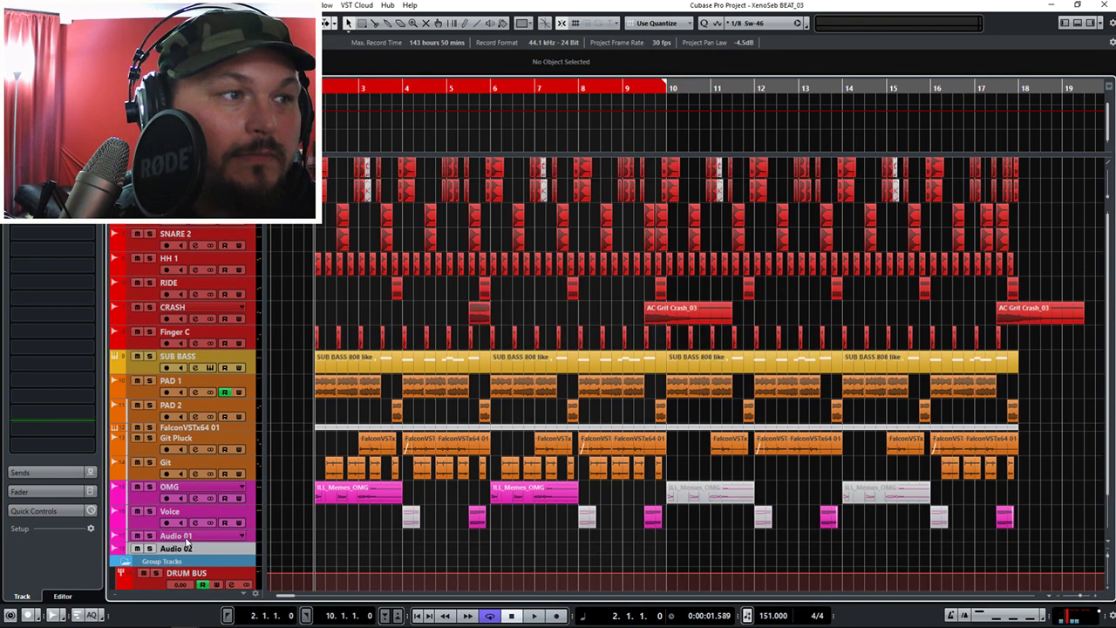
Start an audio import for the Audio 01 track and preview several FX - Minimal Clicks samples between Lev2_Minimal_Clicks_13 and Lev2_Minimal_Clicks_38.
click(192, 539)
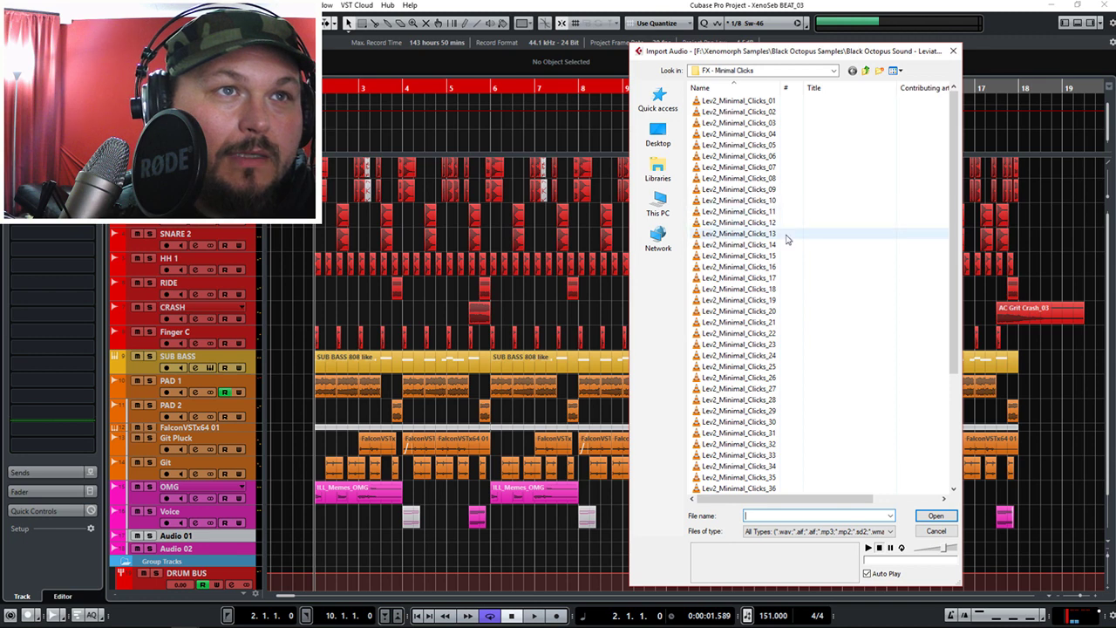
click(787, 242)
click(790, 299)
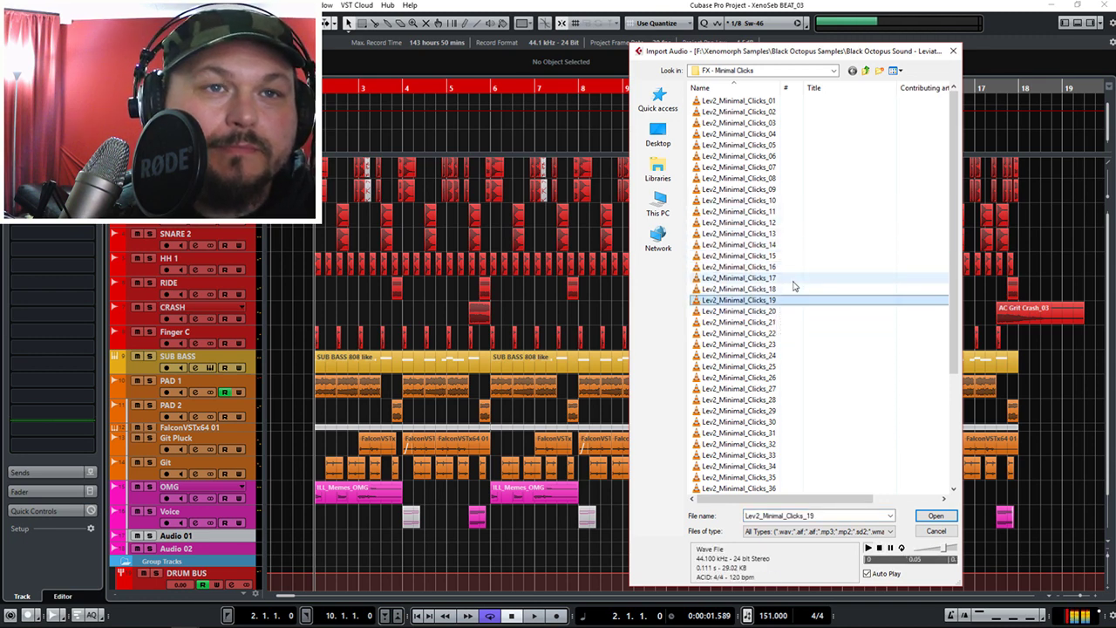
click(793, 322)
click(806, 345)
drag(952, 361, 955, 373)
click(738, 465)
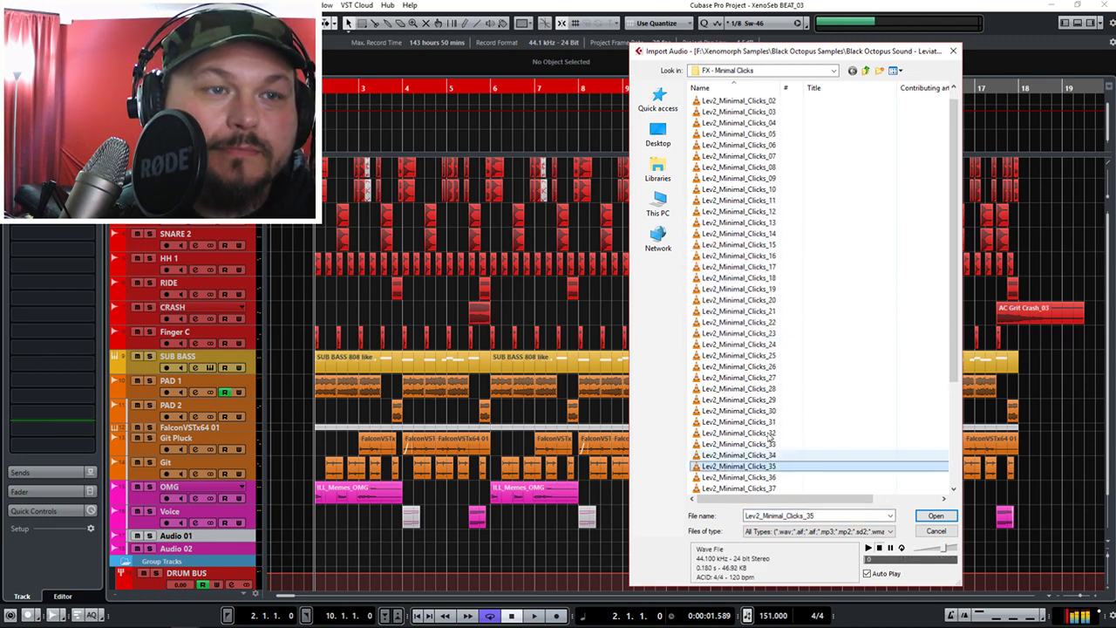
key(Down)
key(Down)
key(Down)
Open the Music loops subfolder of Leviathan 2's Music Loops folder and browse to the loops in G.
click(866, 71)
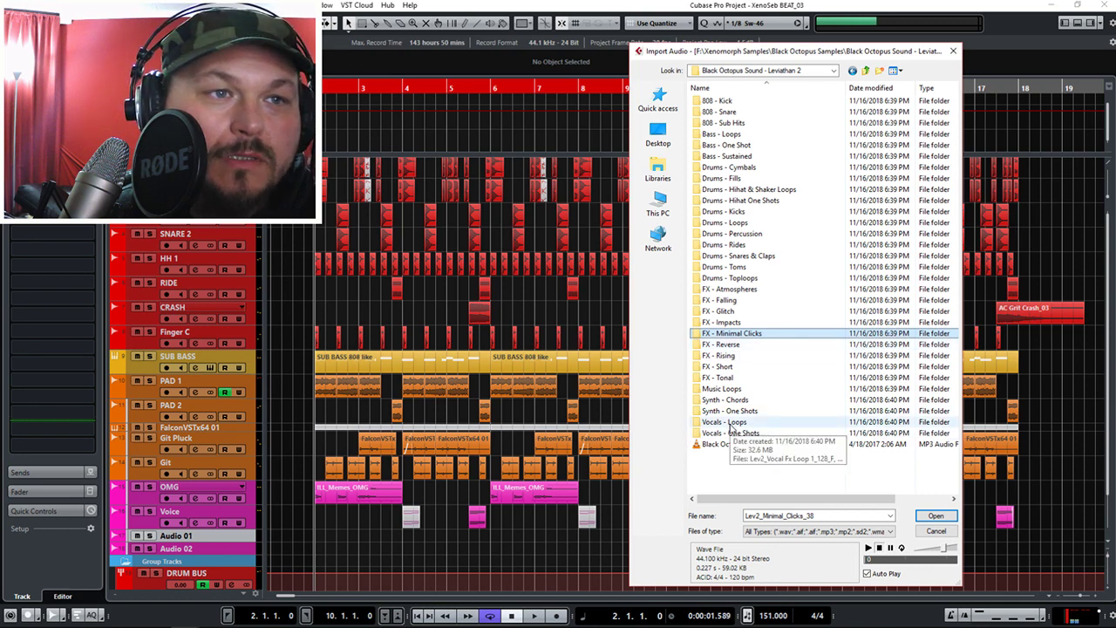
double_click(722, 389)
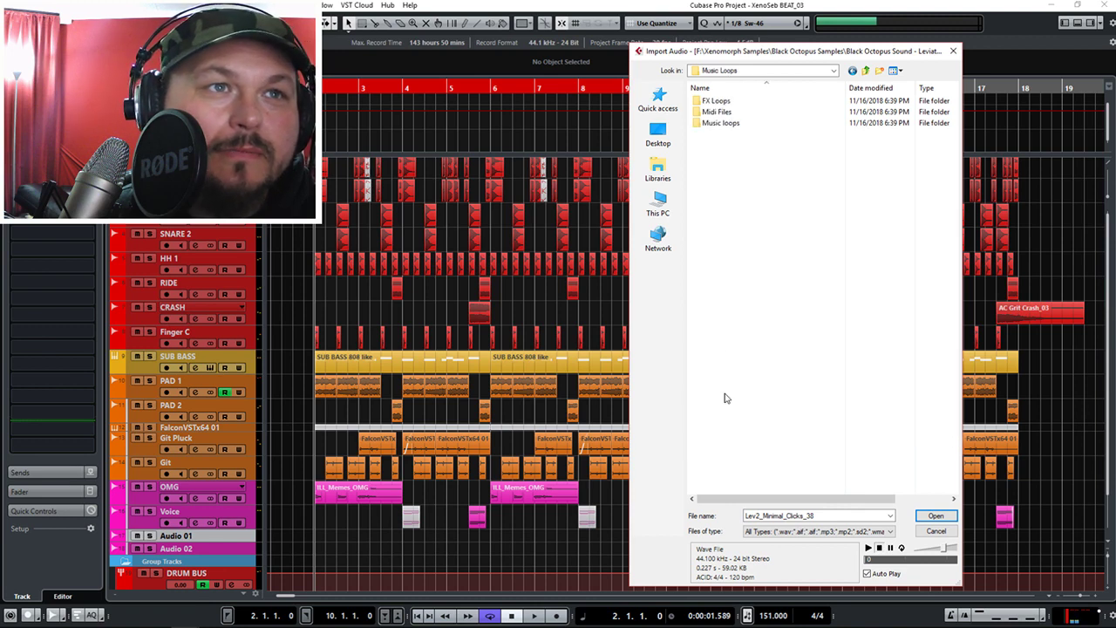
double_click(720, 123)
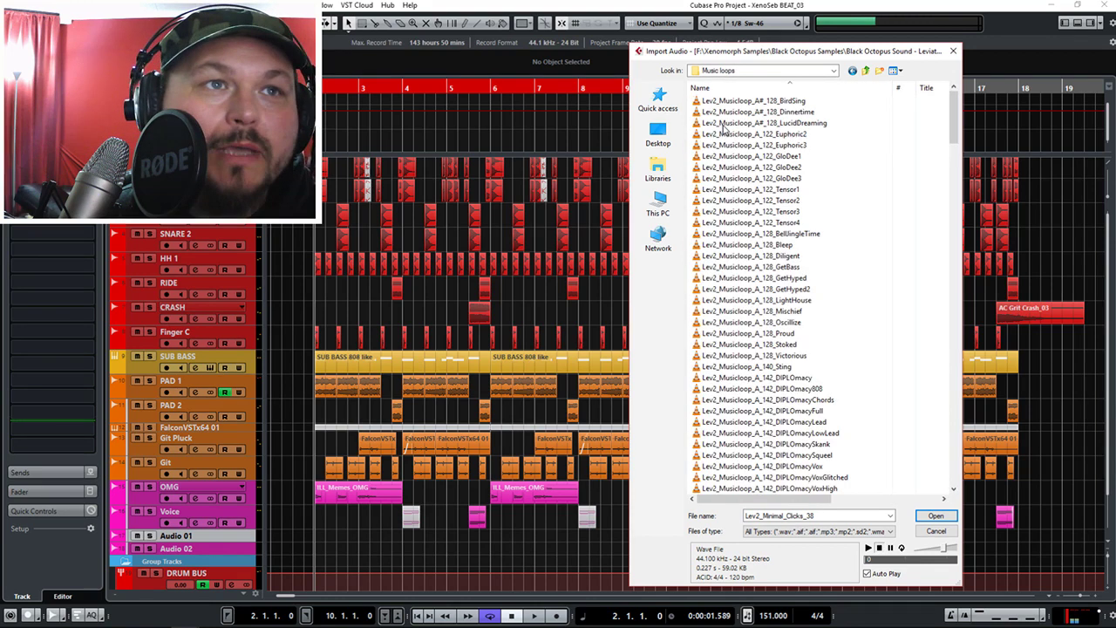
scroll(824, 404, down, 10)
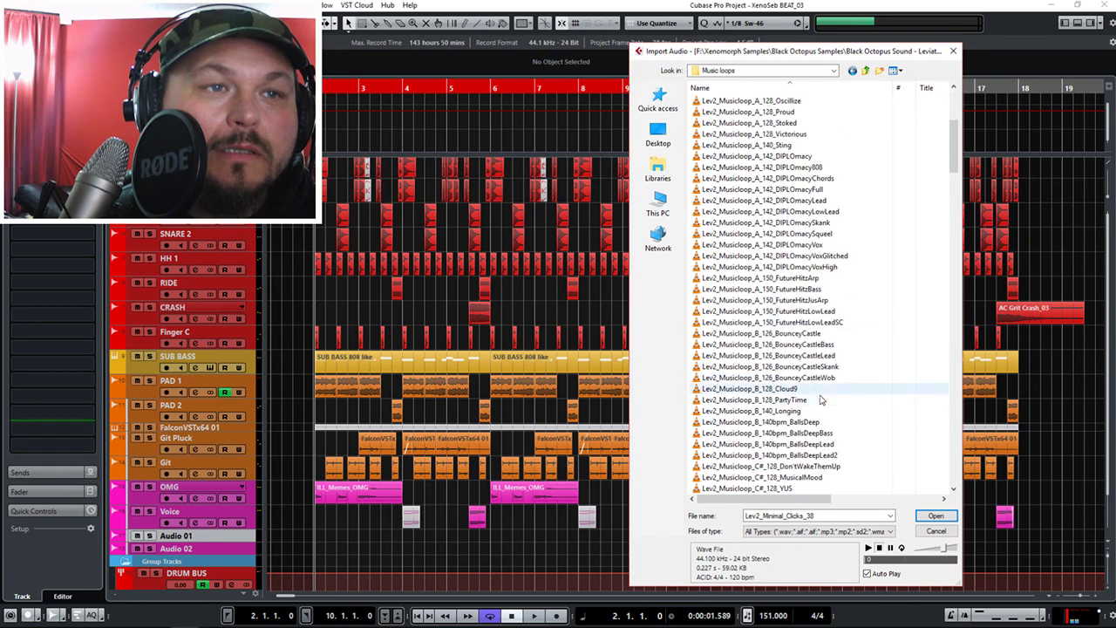
scroll(823, 404, down, 12)
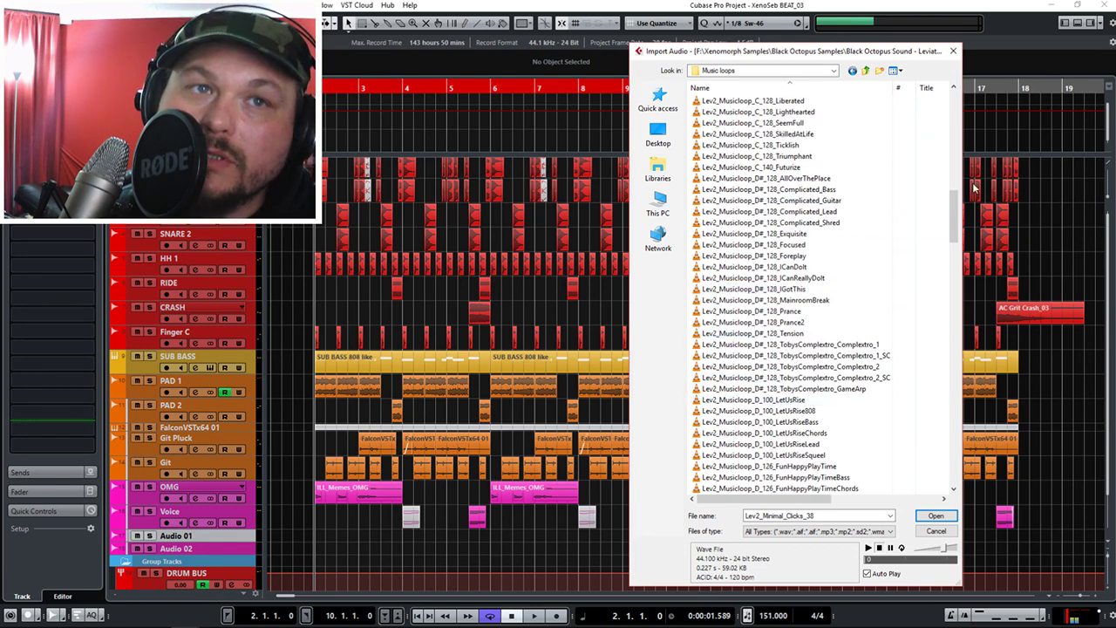
drag(955, 212, 951, 429)
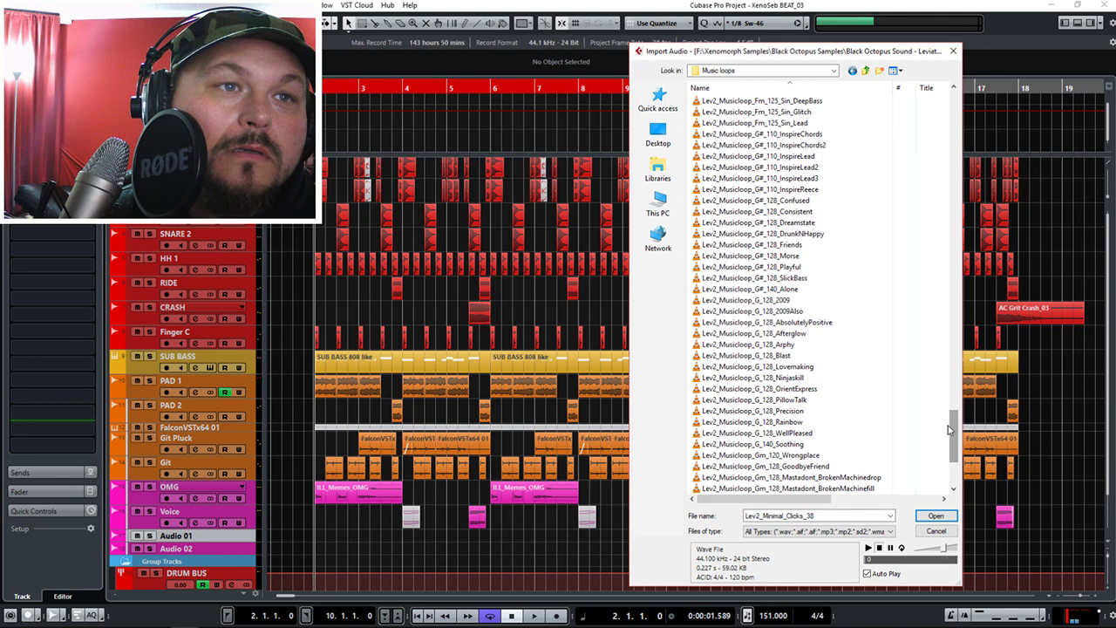
Preview the G-key music loops one after another from Lev2_Musicloop_G_128_2009 to Lev2_Musicloop_G_140_Soothing.
click(723, 301)
key(Down)
key(Down)
key(Down)
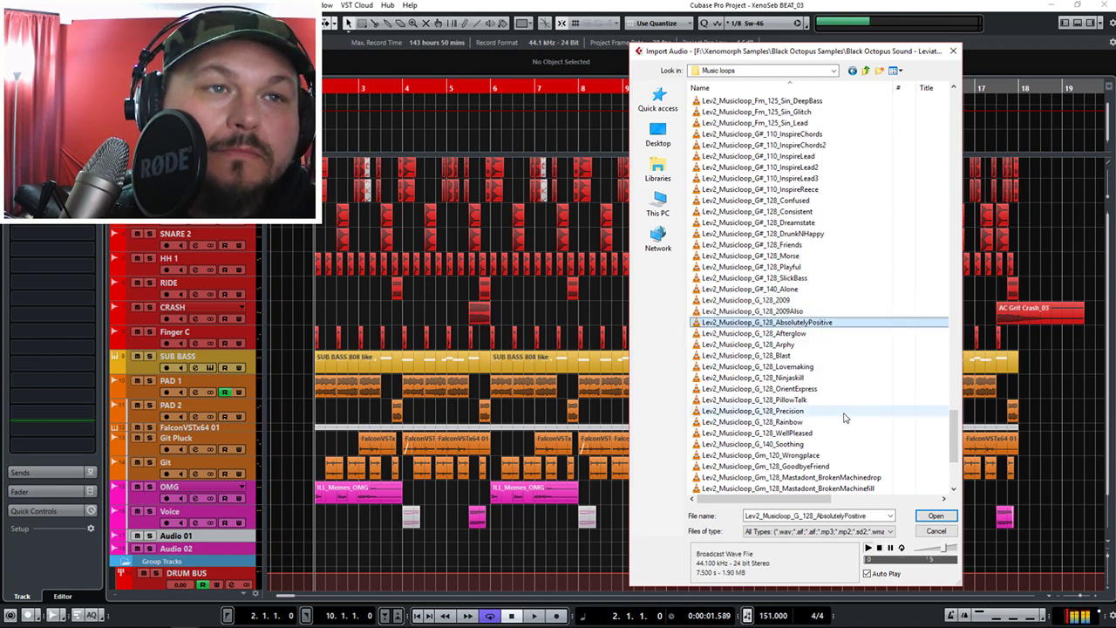
key(Down)
key(Down)
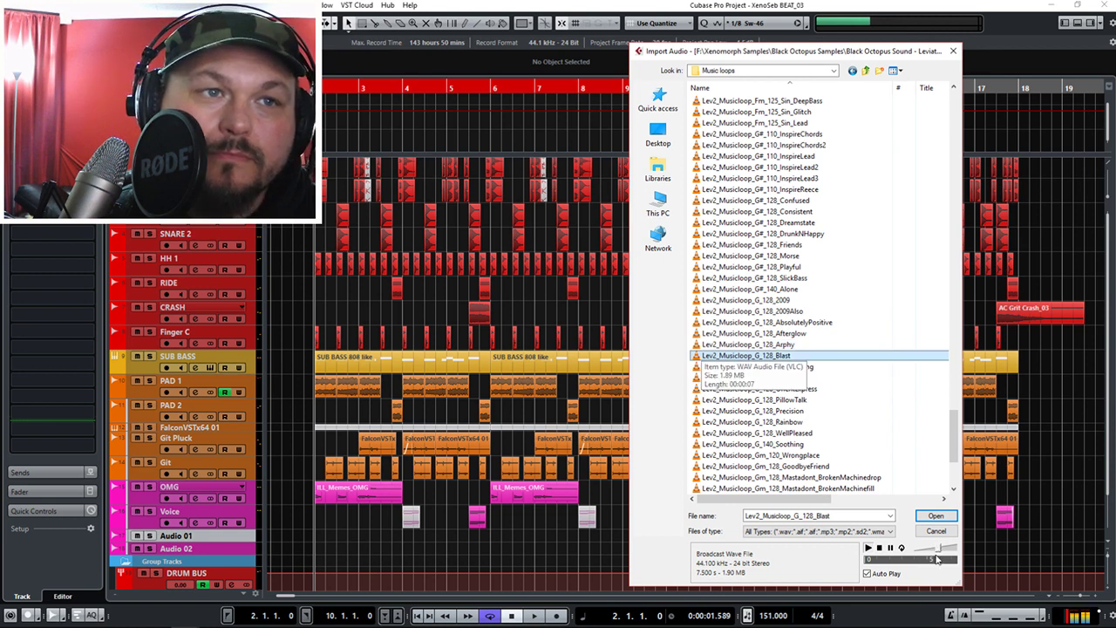
key(Down)
key(Down)
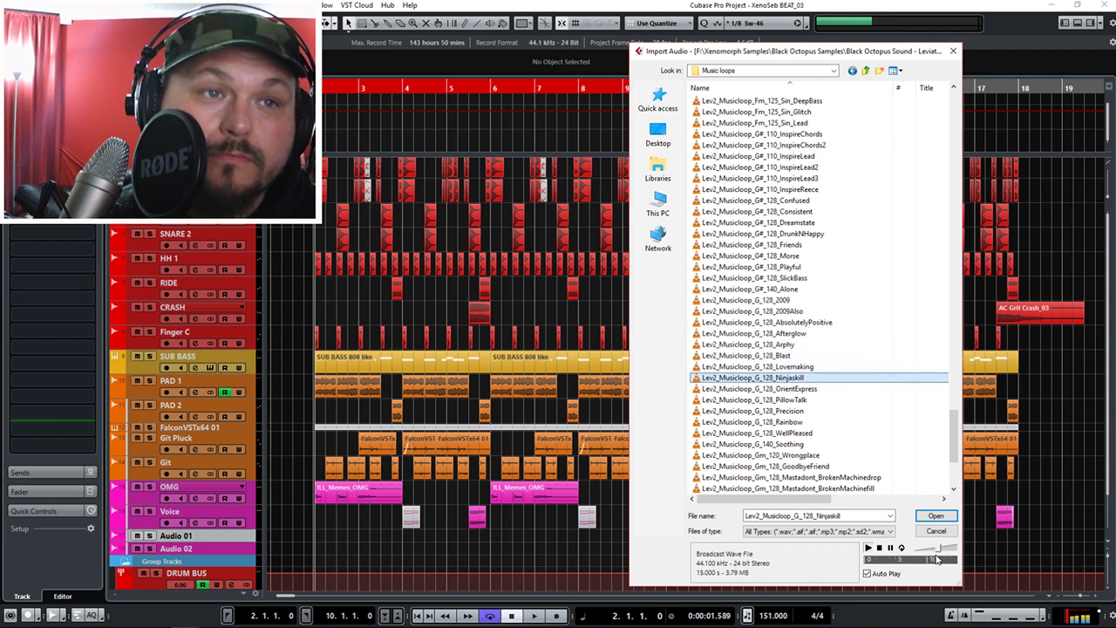
key(Down)
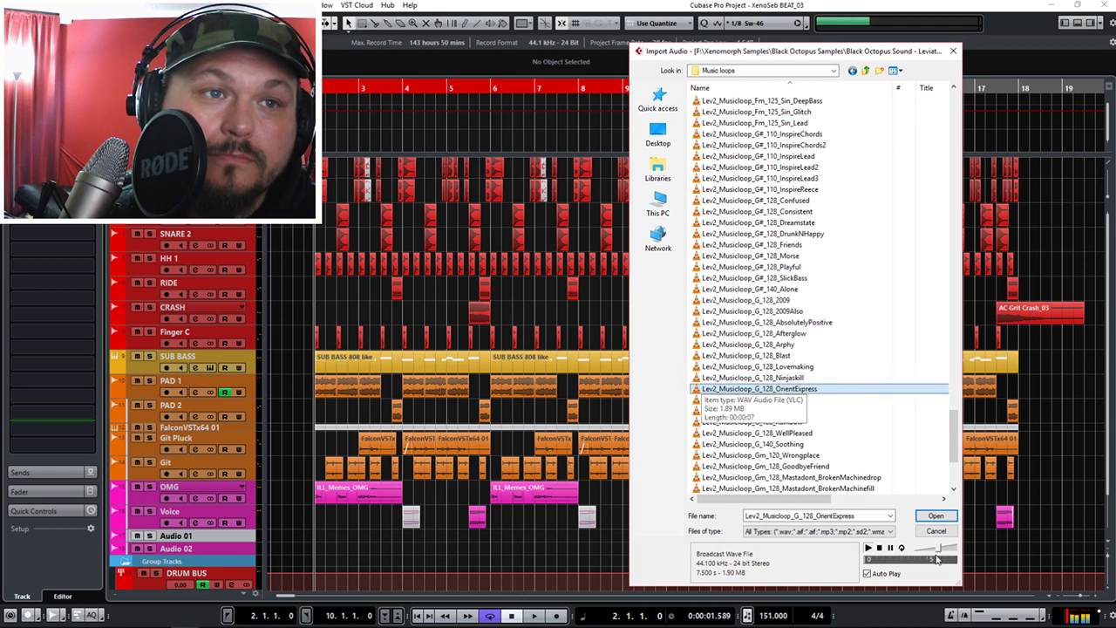
key(Down)
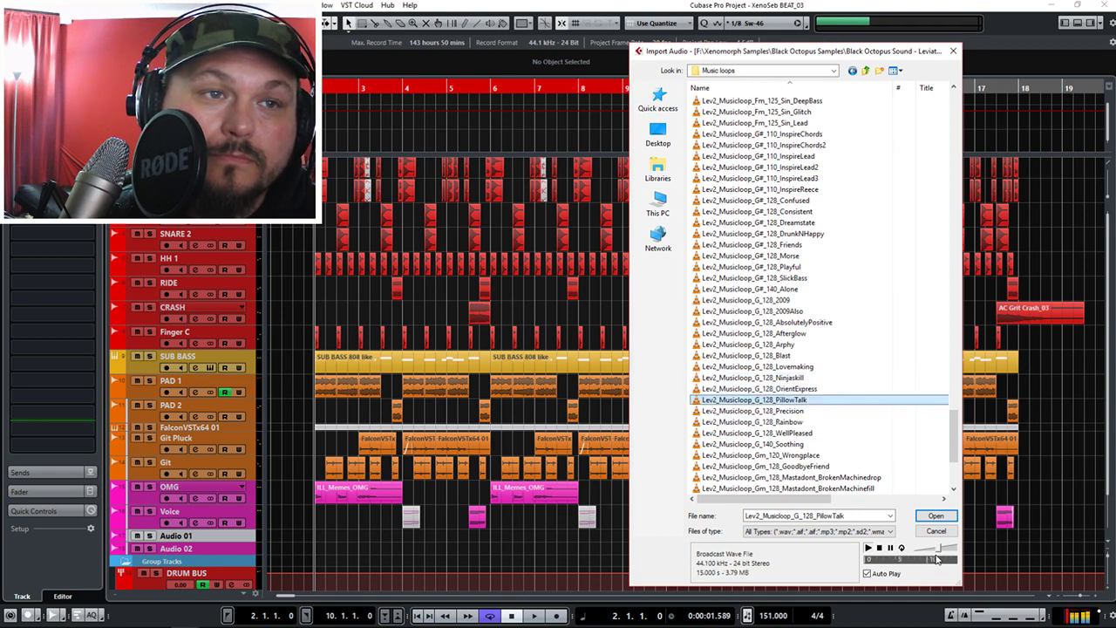
key(Down)
key(Down)
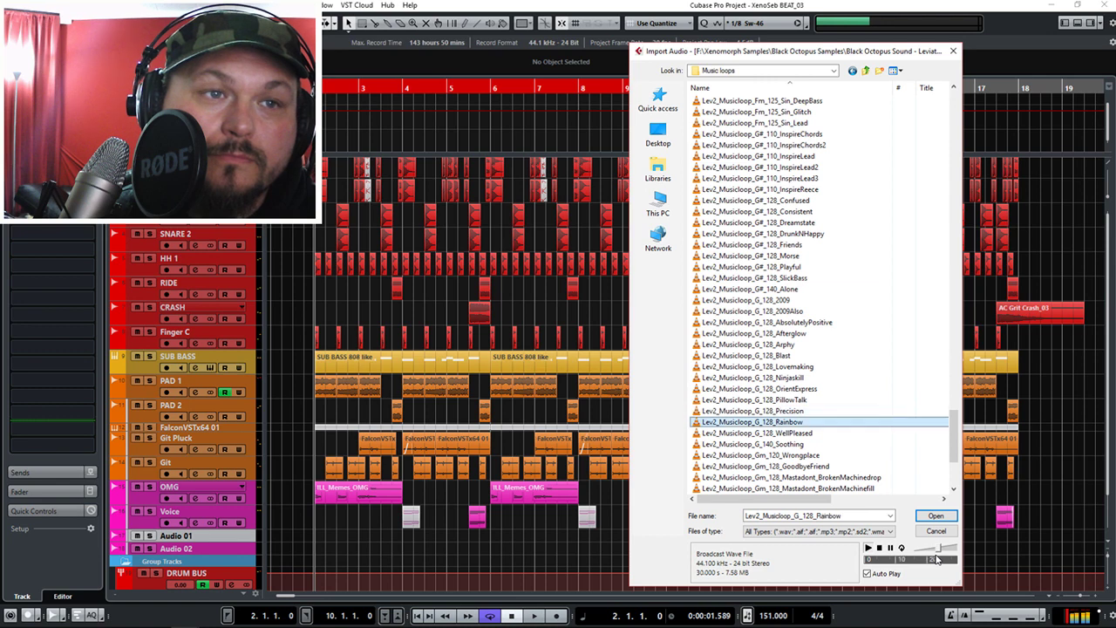
key(Down)
key(Down)
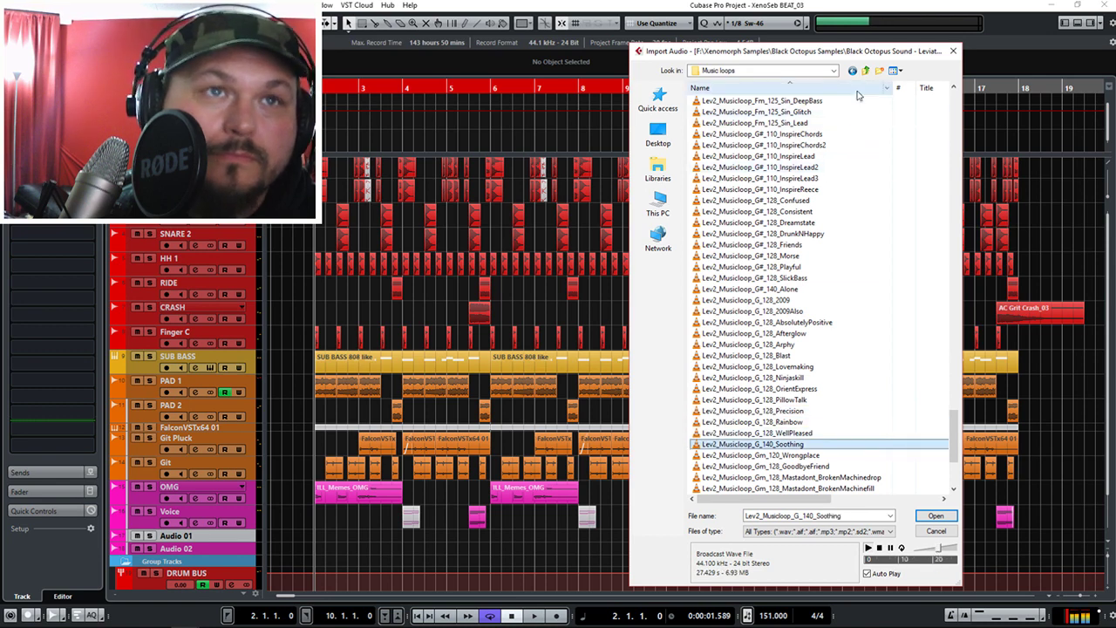
Return to the Leviathan 2 pack, open Drums - Toploops and preview Lev2_Toploop_120_007.
click(865, 74)
click(865, 73)
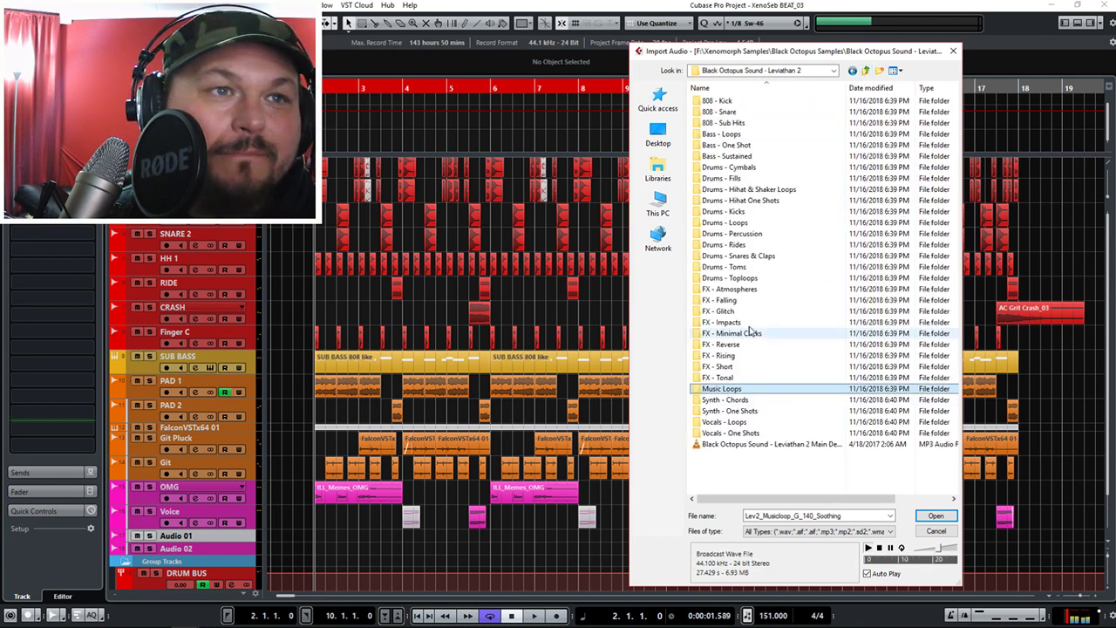
double_click(745, 279)
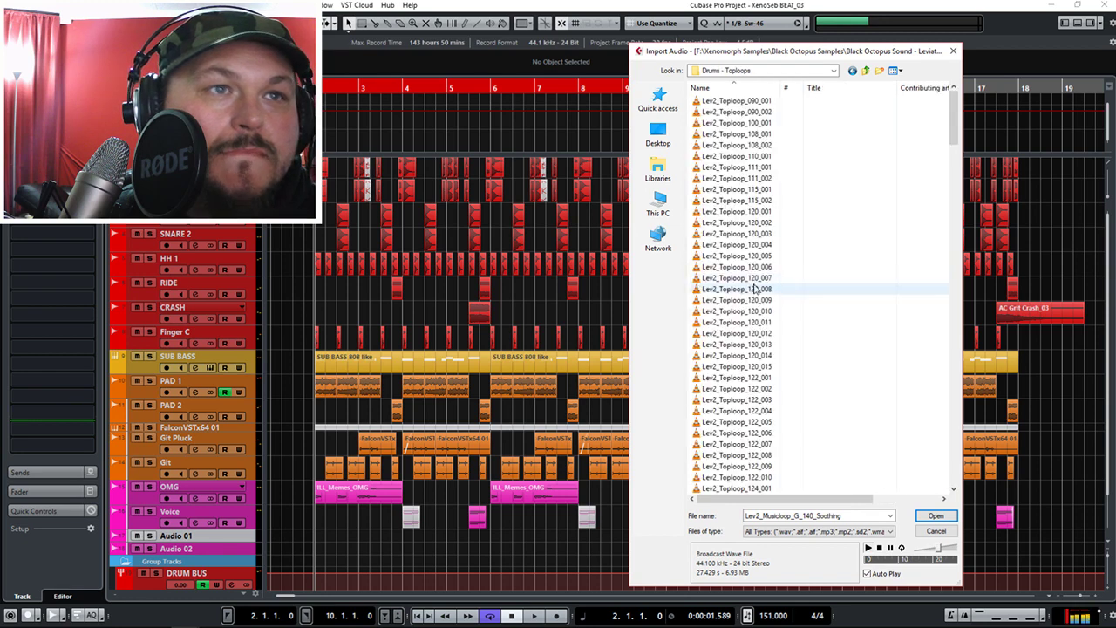
click(741, 277)
Go back to the Black Octopus Samples folder and check the contents of the Jersey Club - Neo Soul NI Massive Presets pack.
click(865, 73)
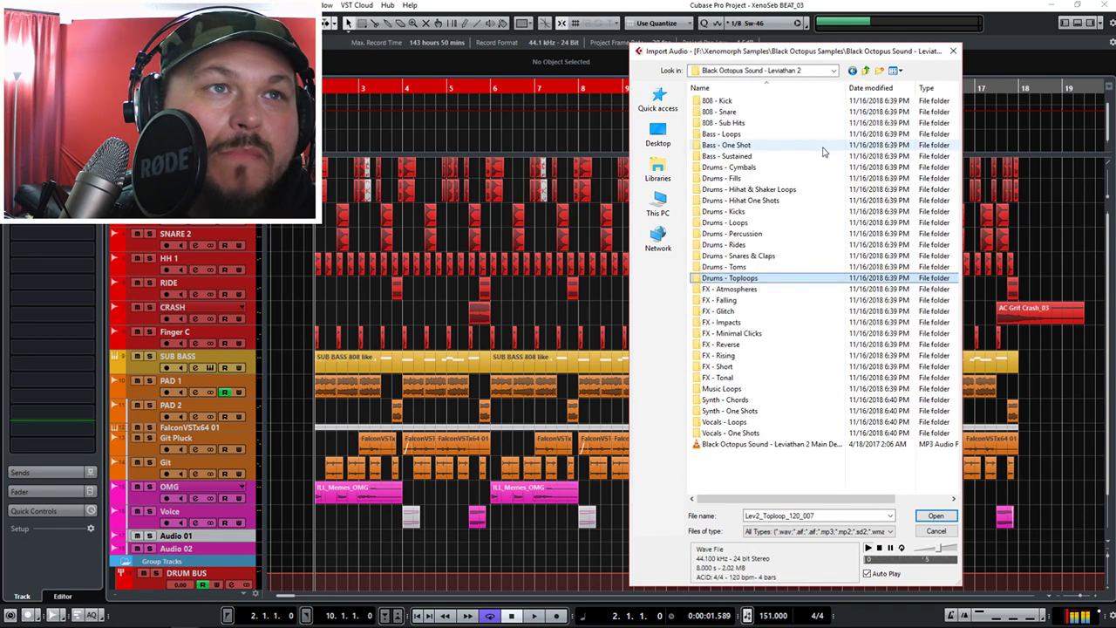
click(869, 70)
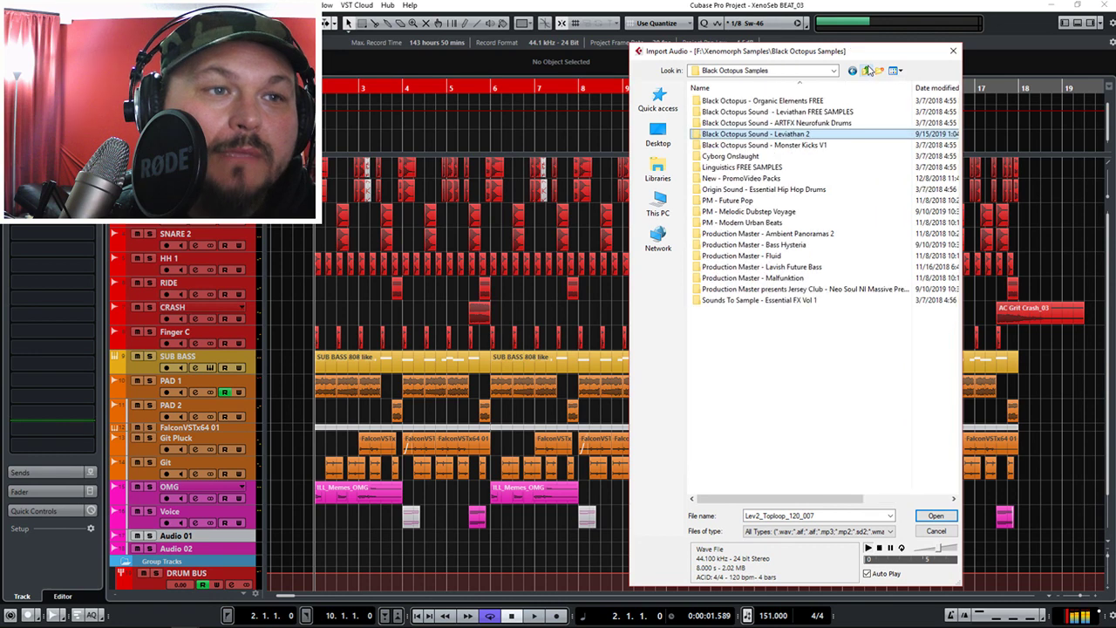
double_click(790, 288)
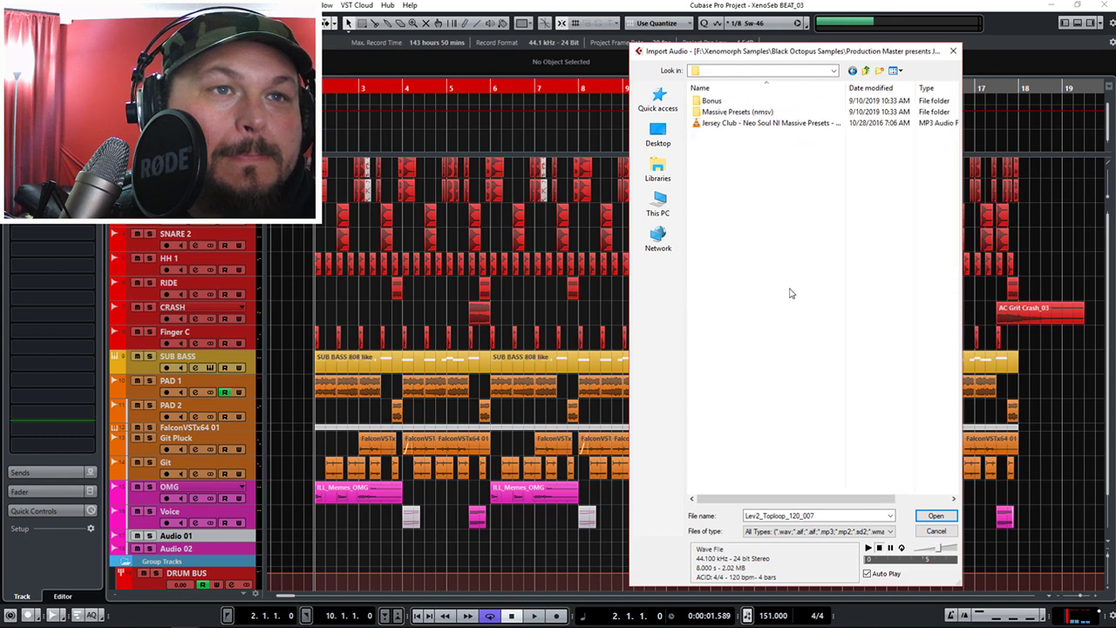
click(866, 71)
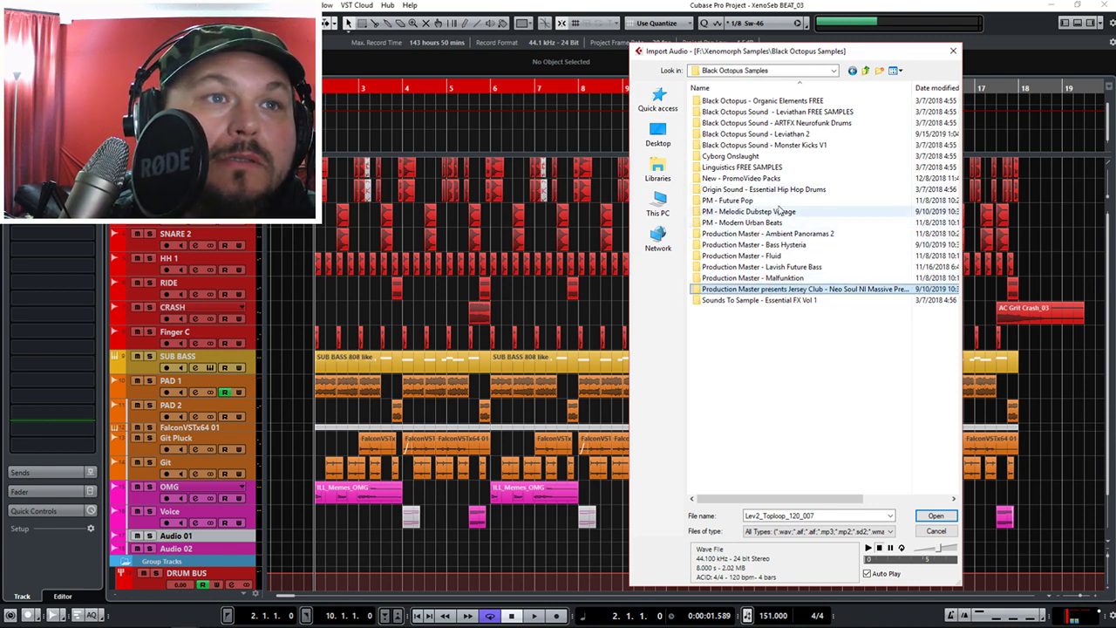
Open the SFX folder of Origin Sound - Essential Hip Hop Drums, preview its first samples and widen the Name column to fit the file names.
double_click(768, 189)
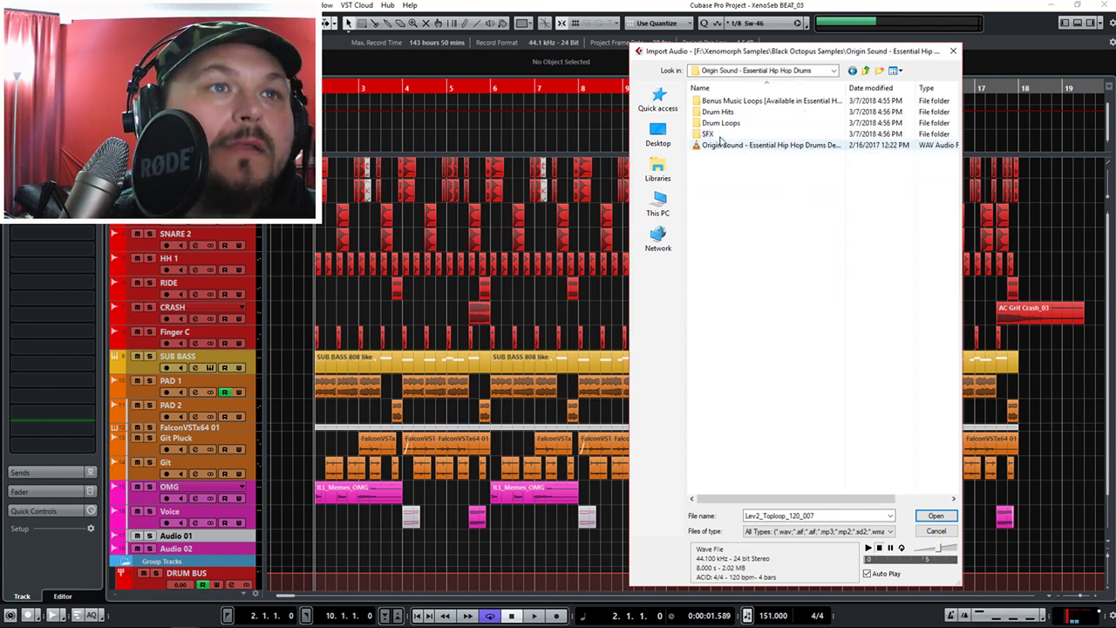
double_click(708, 133)
click(720, 135)
click(720, 112)
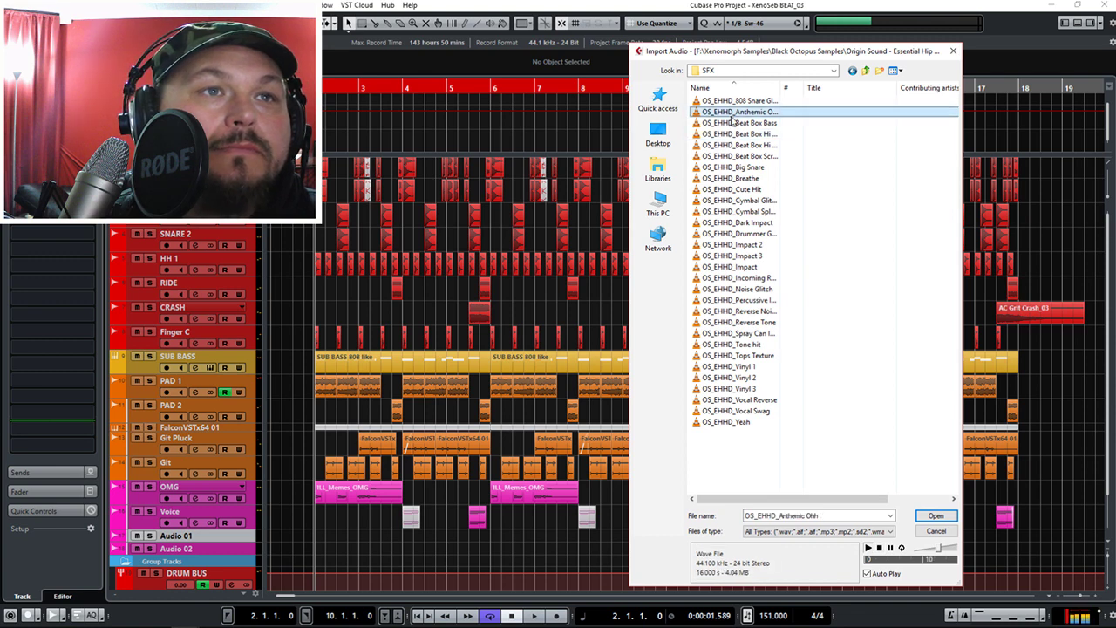
click(743, 101)
double_click(781, 87)
Preview the hip hop SFX samples in order from OS_EHHD_Beat Box Bass to the Impact 2 and Impact 3 sounds.
key(Down)
key(Down)
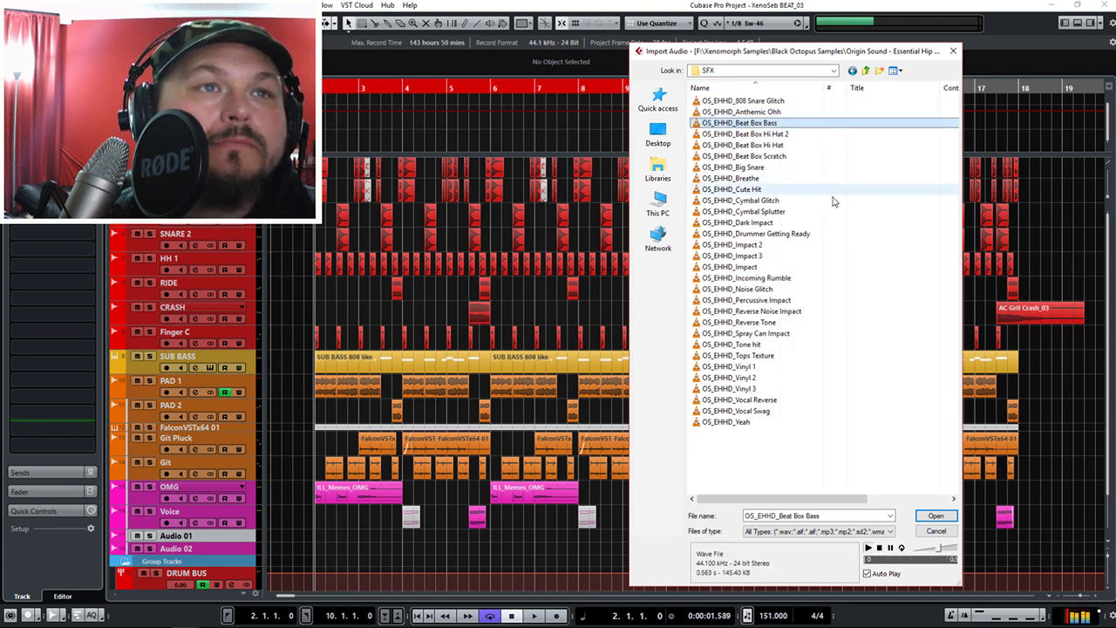
key(Down)
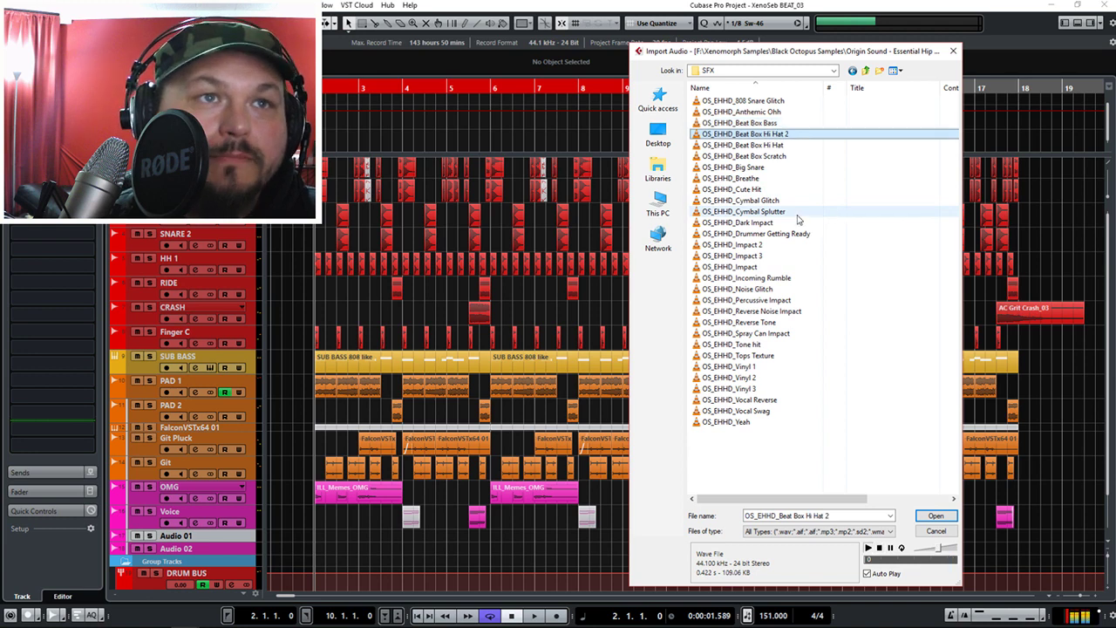
key(Down)
key(Down)
key(Down)
key(Down)
key(Down)
key(Down)
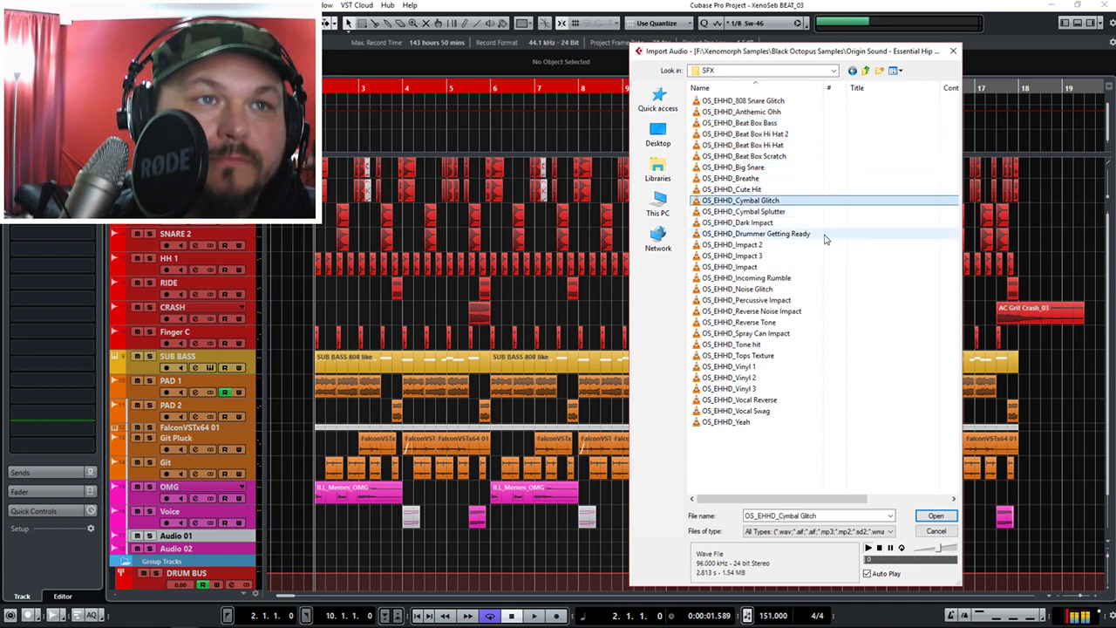
key(Down)
key(Down)
key(Down)
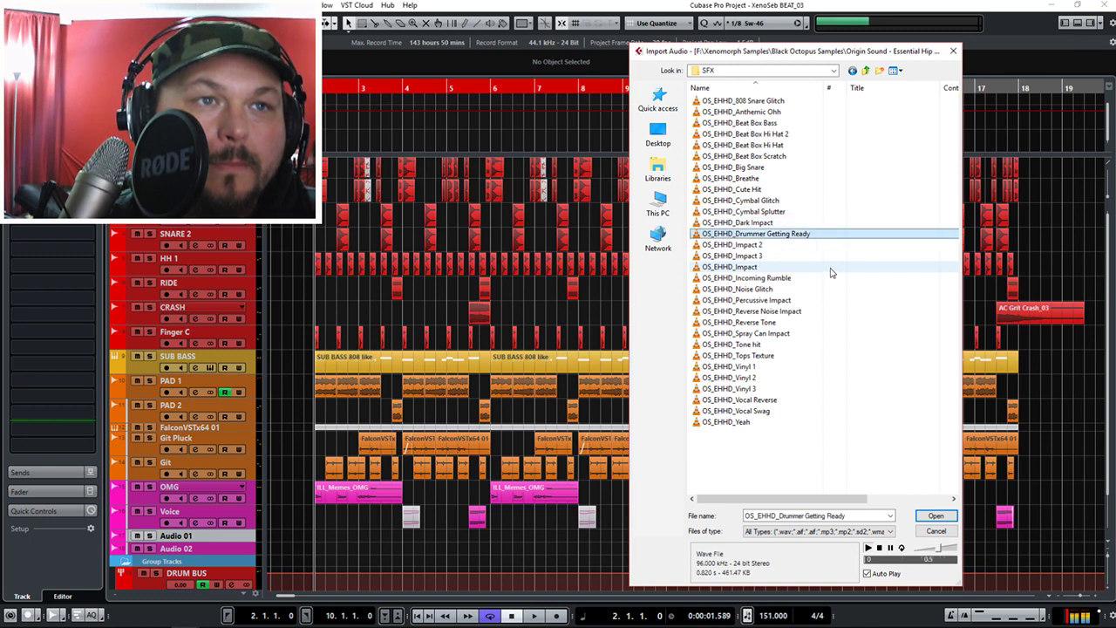
key(Down)
key(Down)
key(Up)
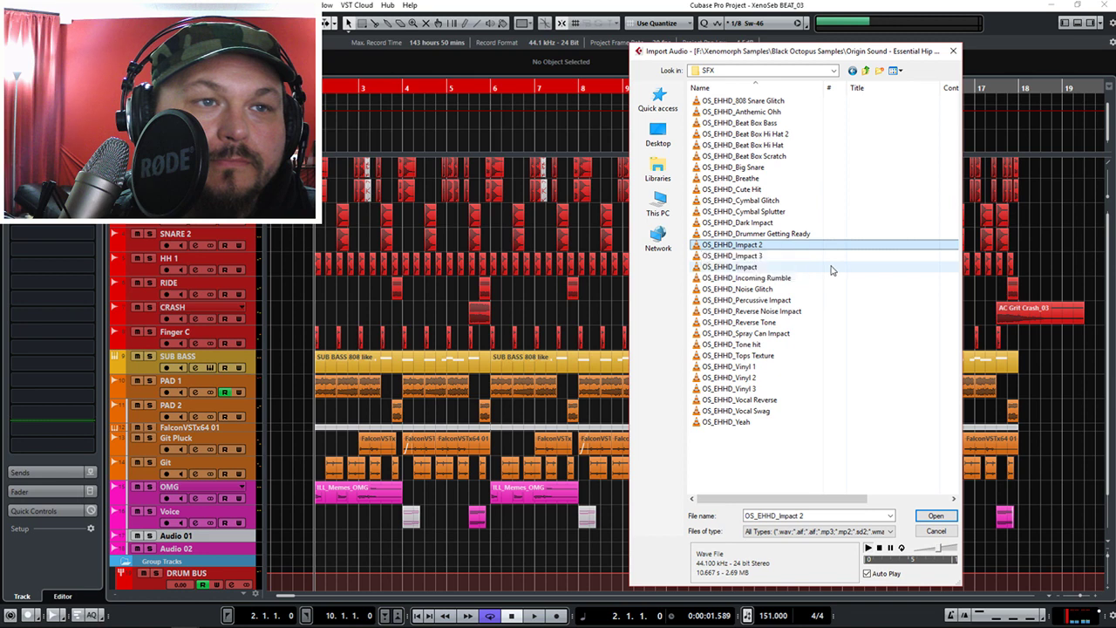
Skip ahead in the SFX folder and preview the samples from OS_EHHD_Tone hit to OS_EHHD_Yeah.
click(769, 344)
key(Down)
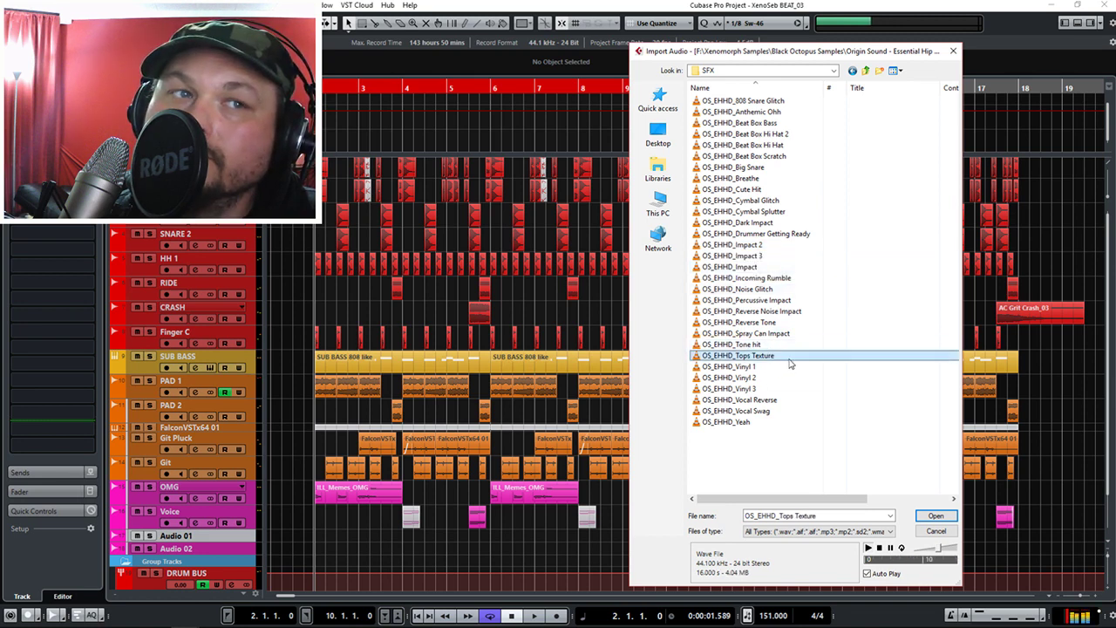
key(Down)
key(Down)
key(Down)
key(Down)
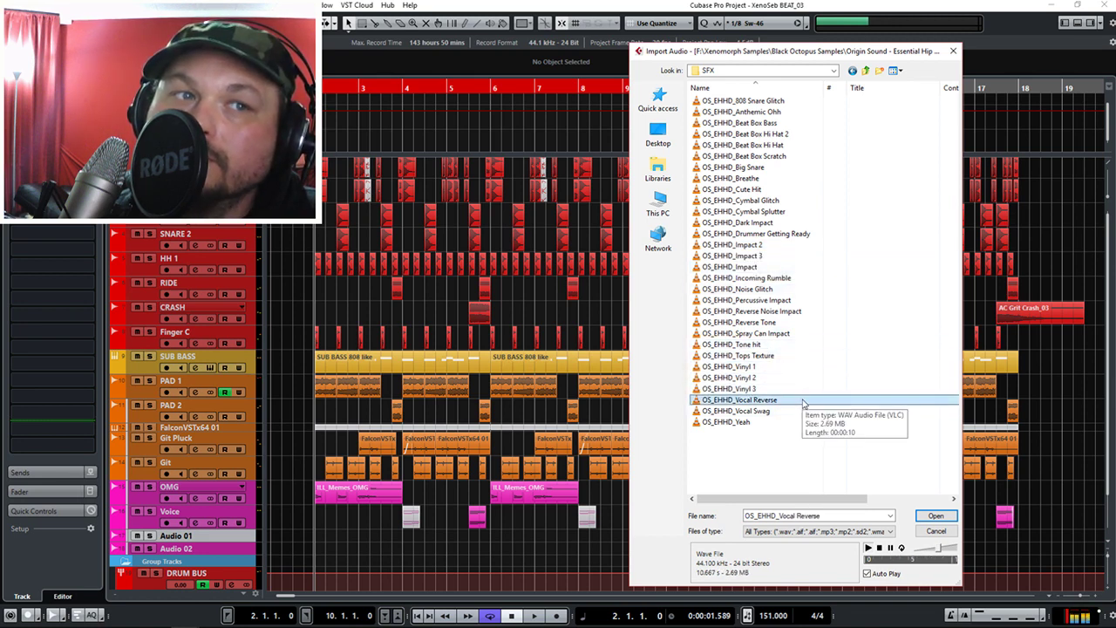
key(Down)
key(Down)
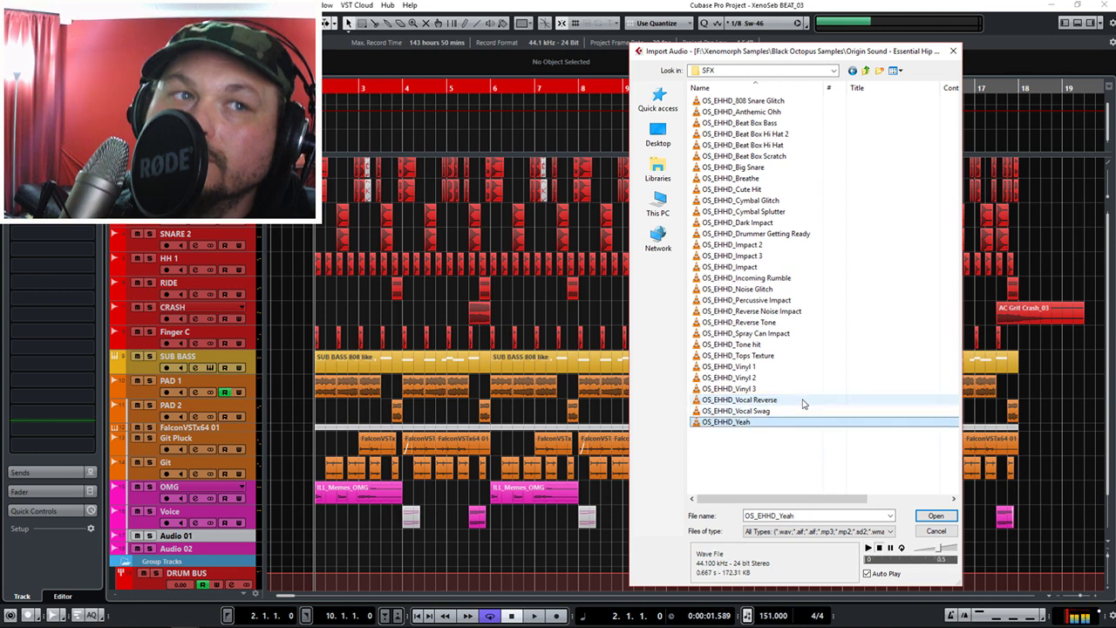
Return to the Black Octopus Samples folder, open Black Octopus - Organic Elements FREE and preview OE_Acousticloop_124_02_G.
click(867, 71)
click(867, 72)
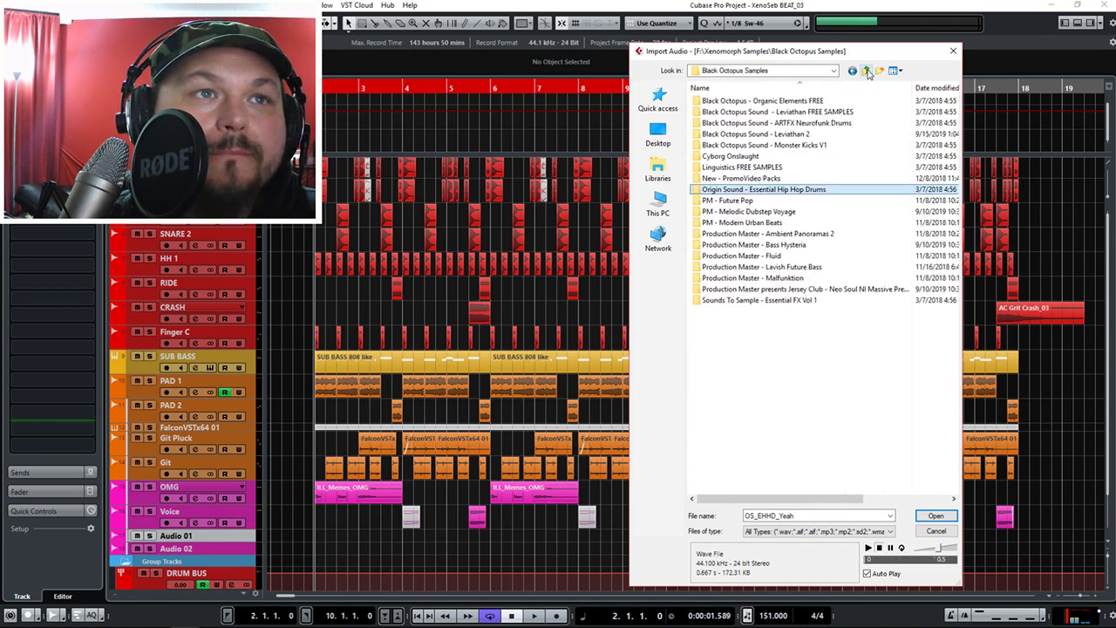
double_click(759, 100)
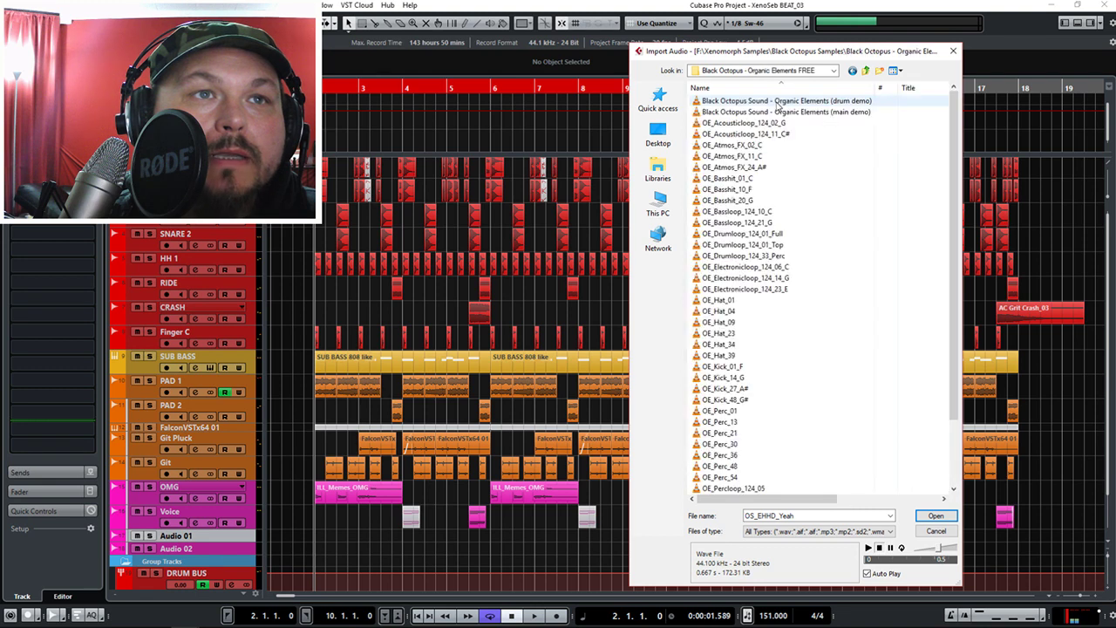
click(757, 123)
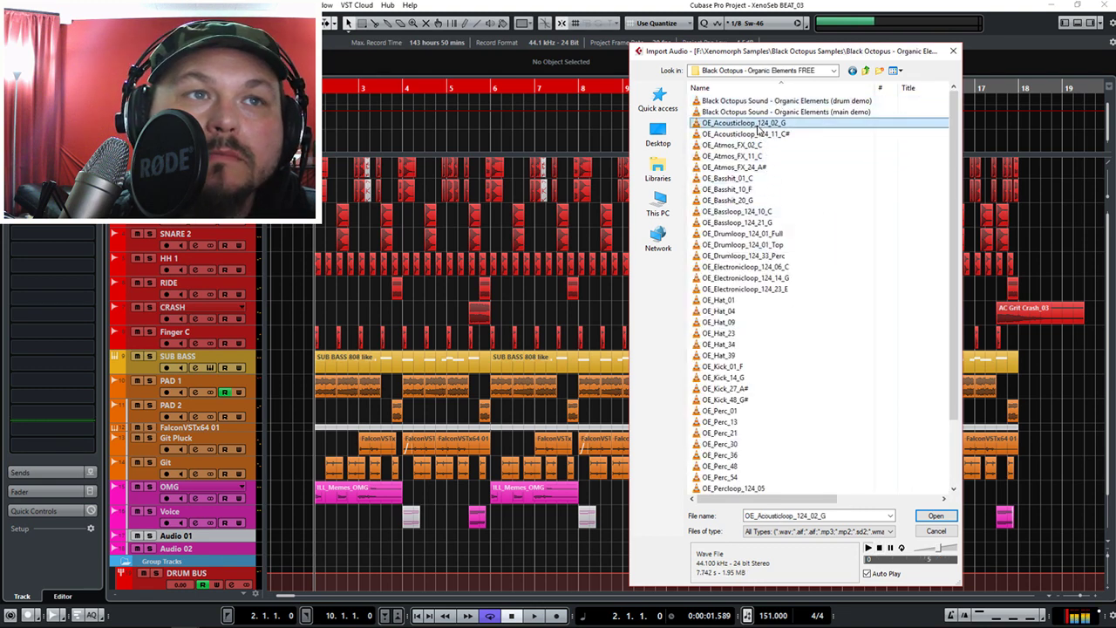
Preview OE_Acousticloop_124_11_C#, return to OE_Acousticloop_124_02_G and import it onto the Audio 01 track.
key(Down)
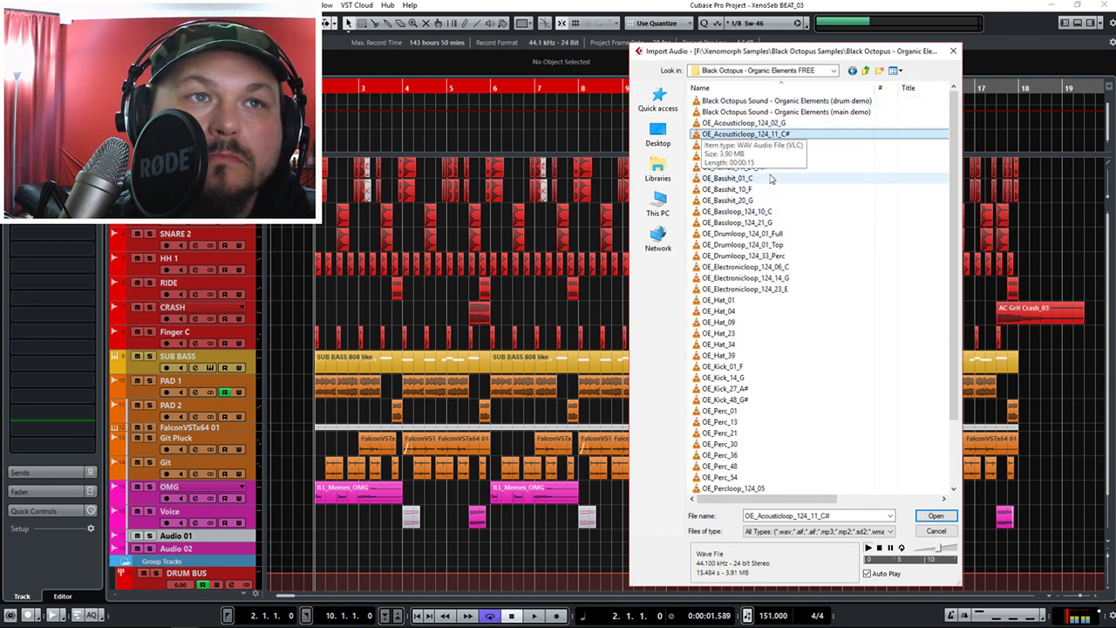
key(Up)
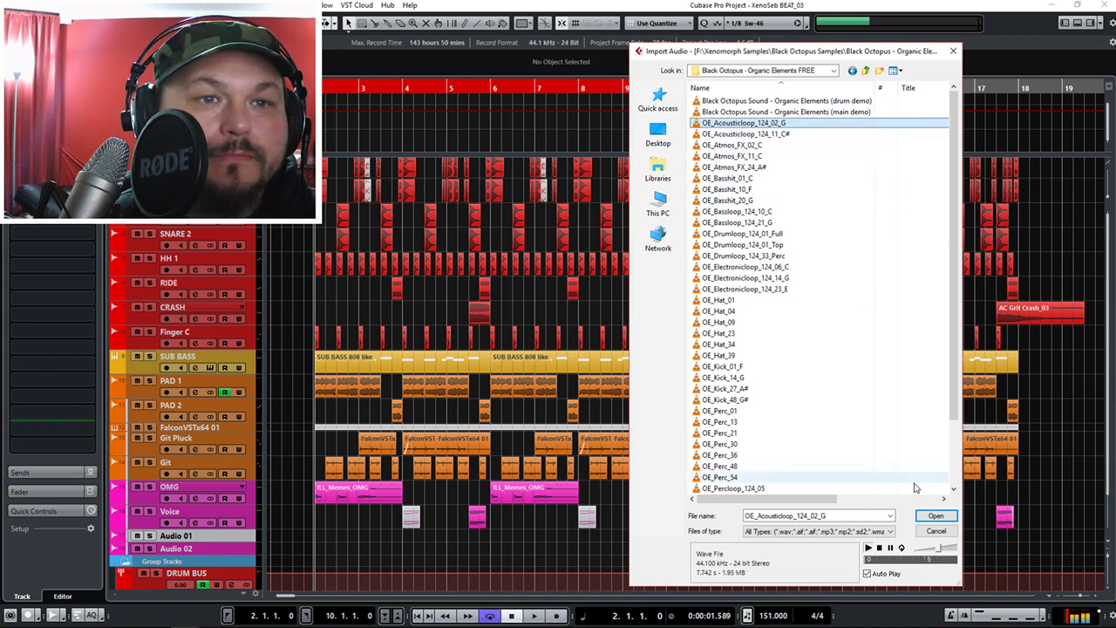
click(936, 516)
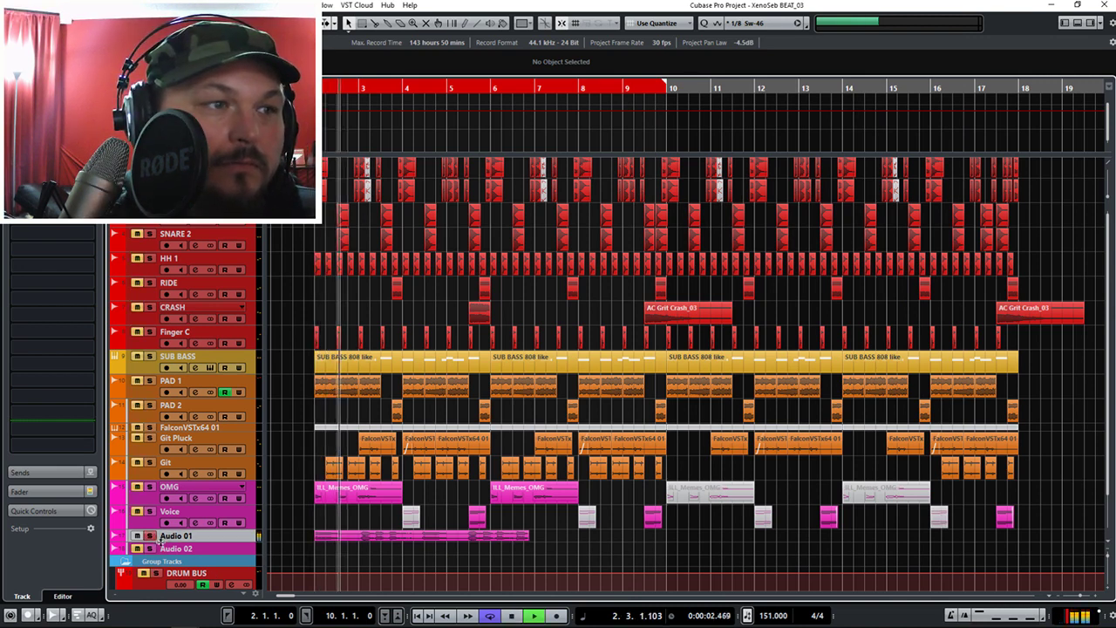
Solo the Audio 01 track and listen to the imported acoustic loop on its own.
click(159, 541)
key(space)
click(52, 87)
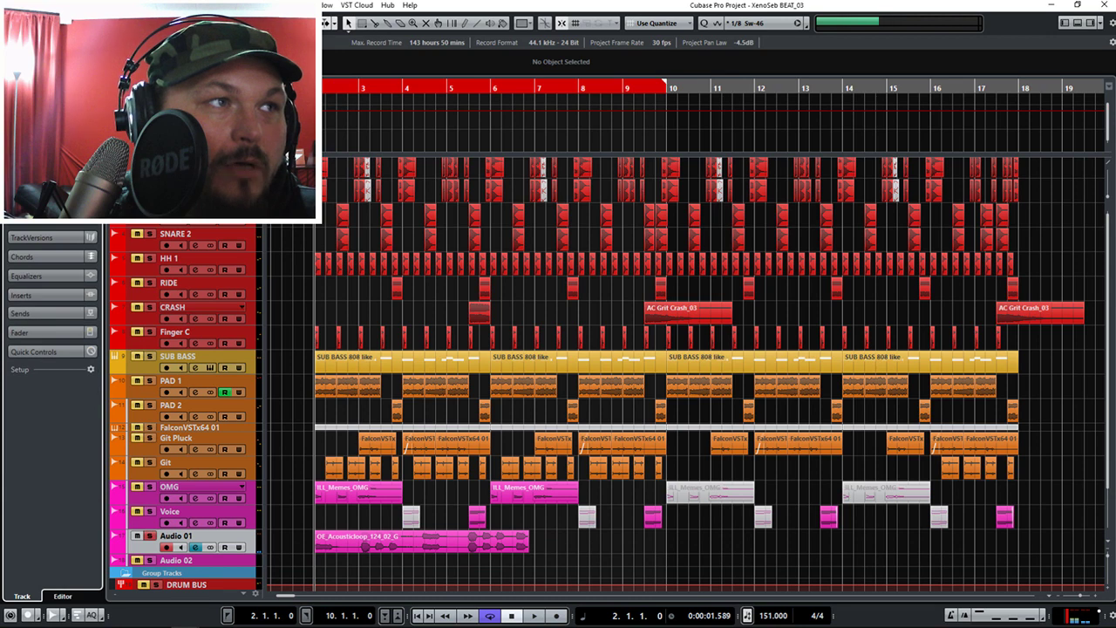
key(space)
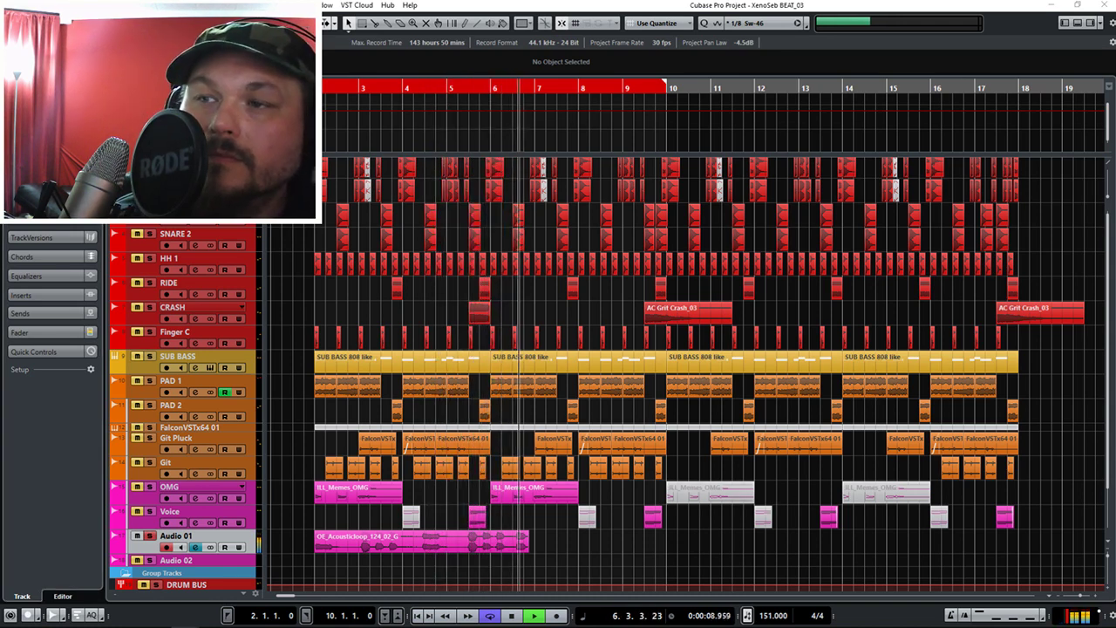
key(space)
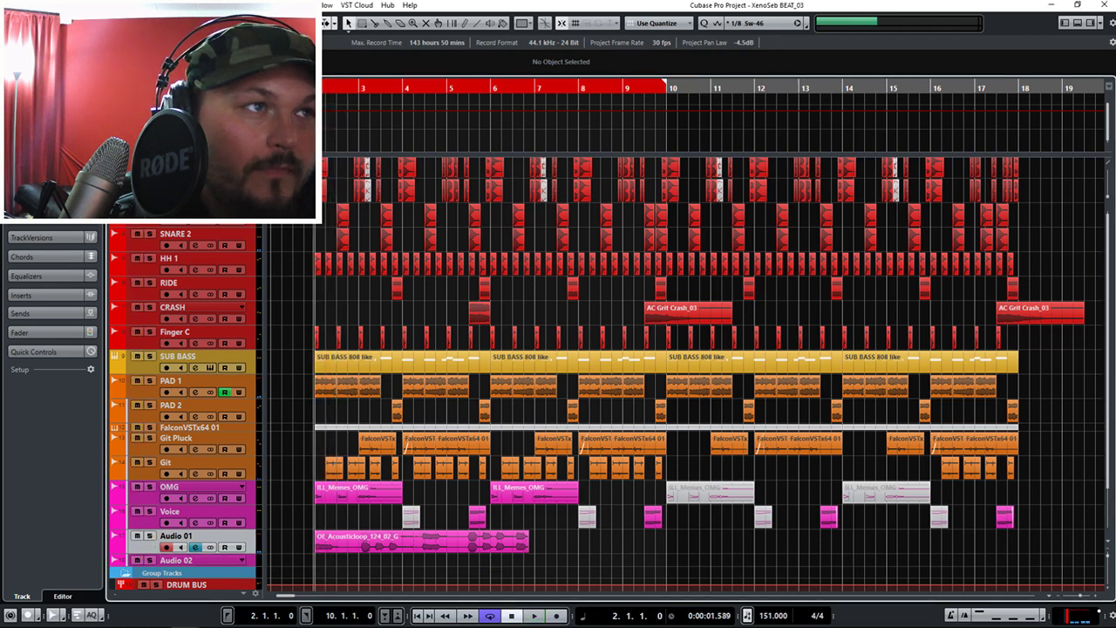
Shift the acoustic loop on Audio 01 to start at 2.2.1 and check its timing against the beat.
drag(301, 88, 297, 161)
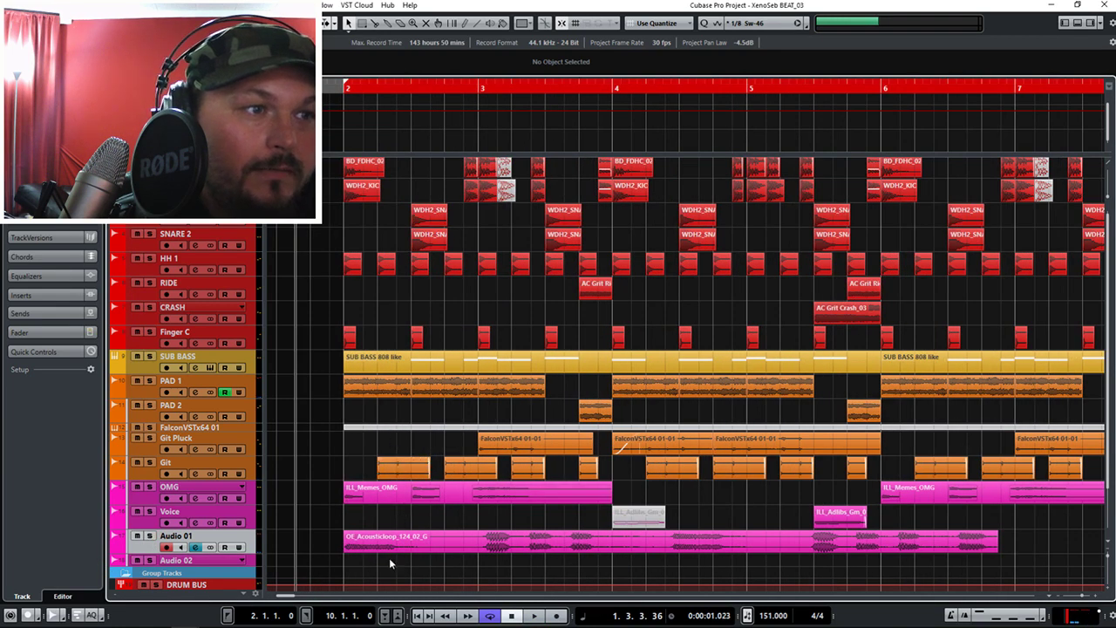
drag(389, 545, 425, 547)
key(space)
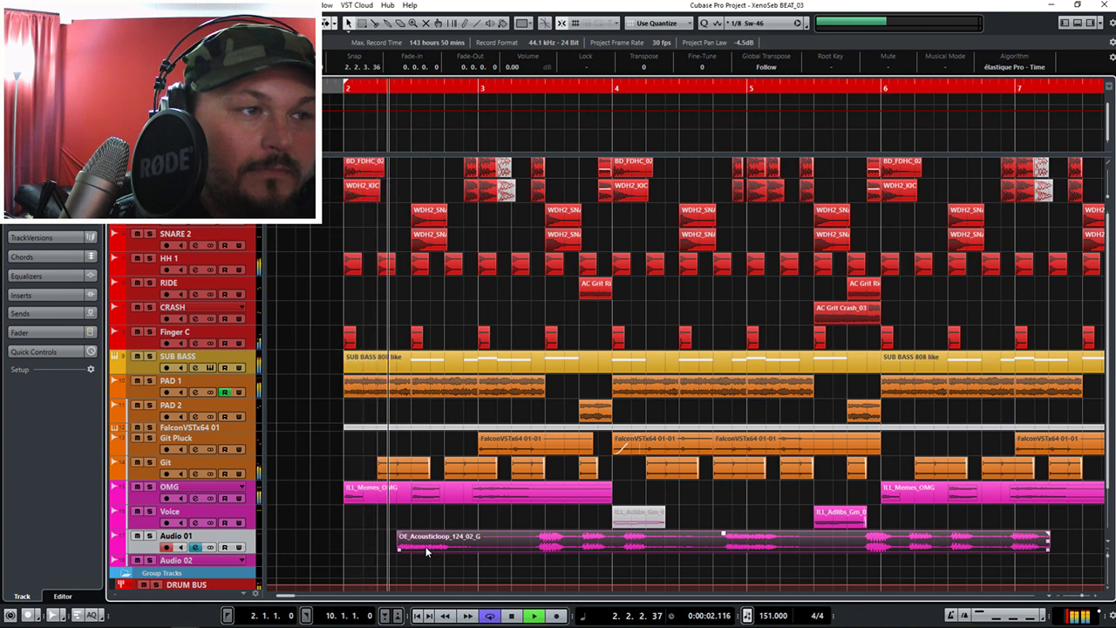
key(space)
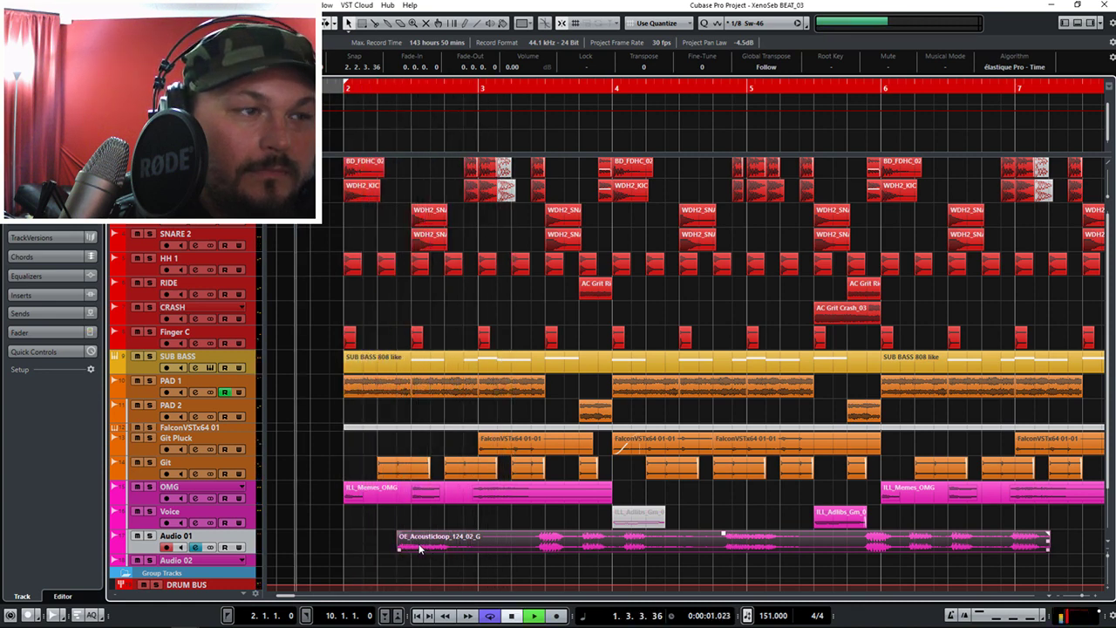
drag(419, 548, 400, 548)
key(space)
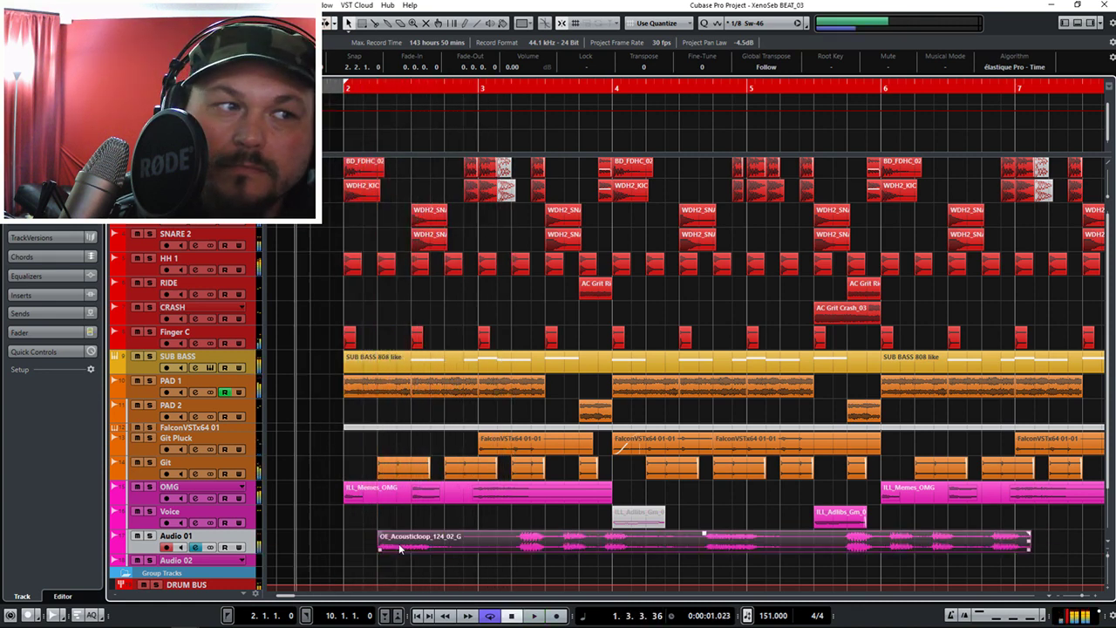
key(space)
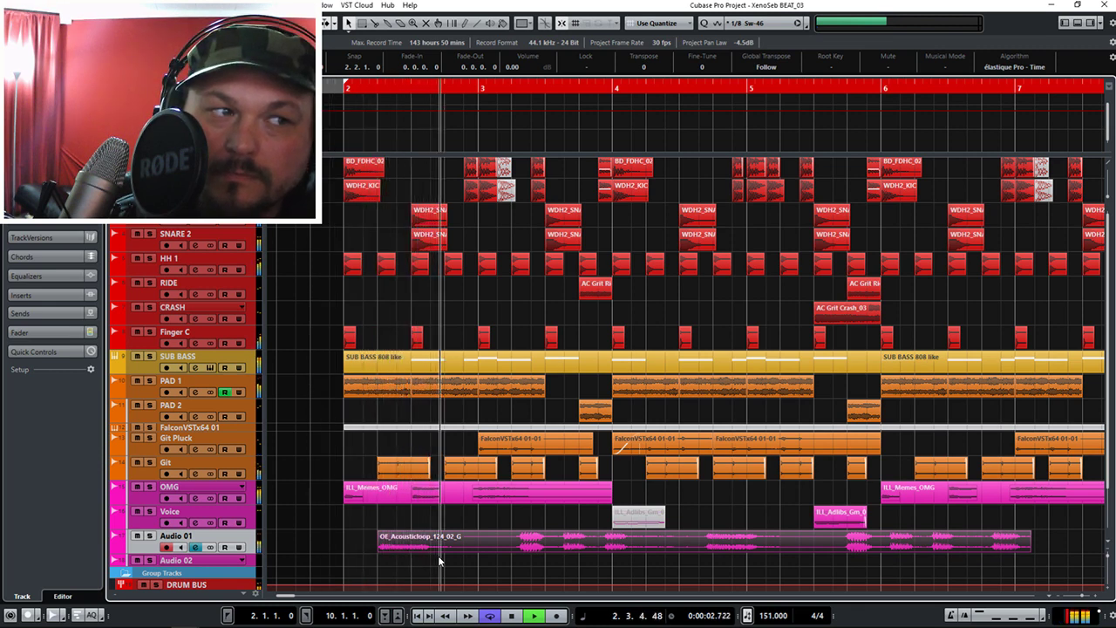
key(space)
key(space)
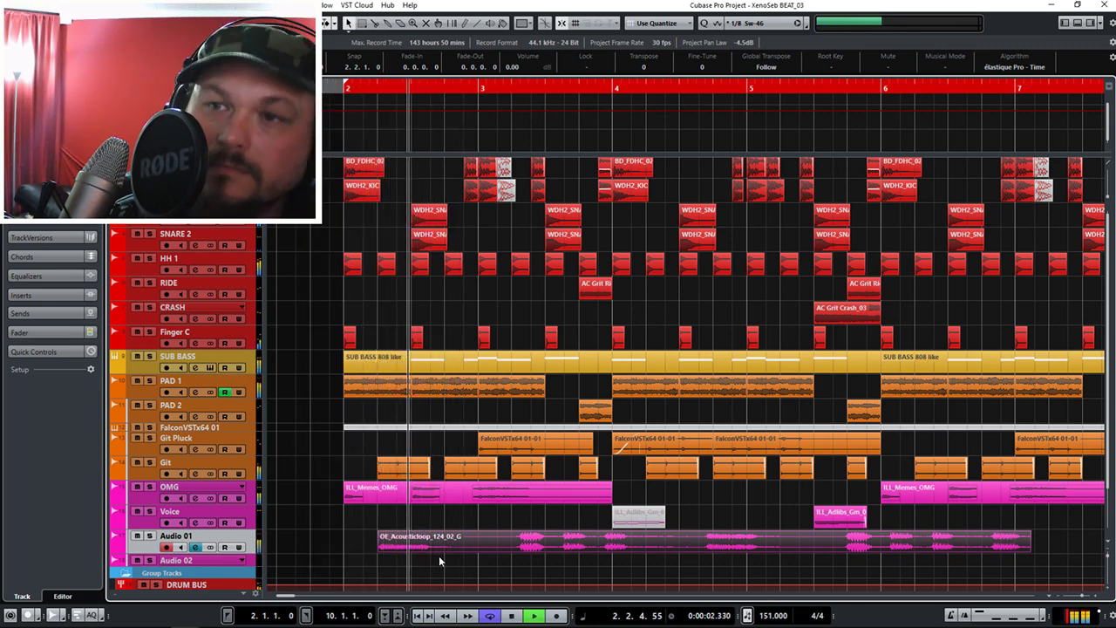
key(space)
Split the acoustic loop at bar 3, delete the part after the cut and play the result.
right_click(442, 555)
click(471, 559)
click(502, 550)
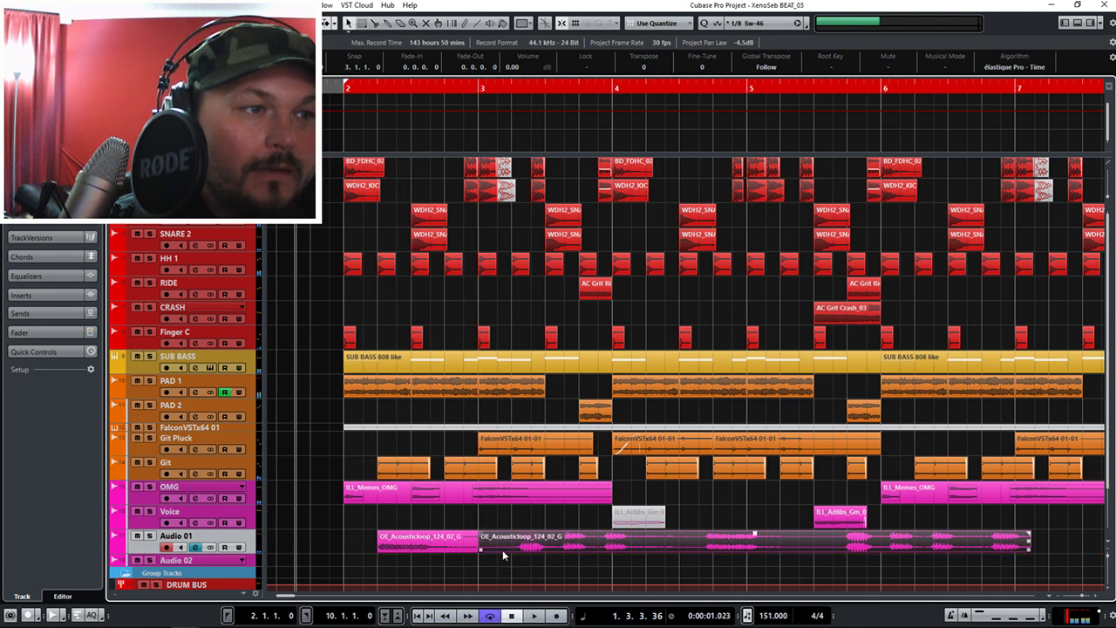
key(Delete)
key(space)
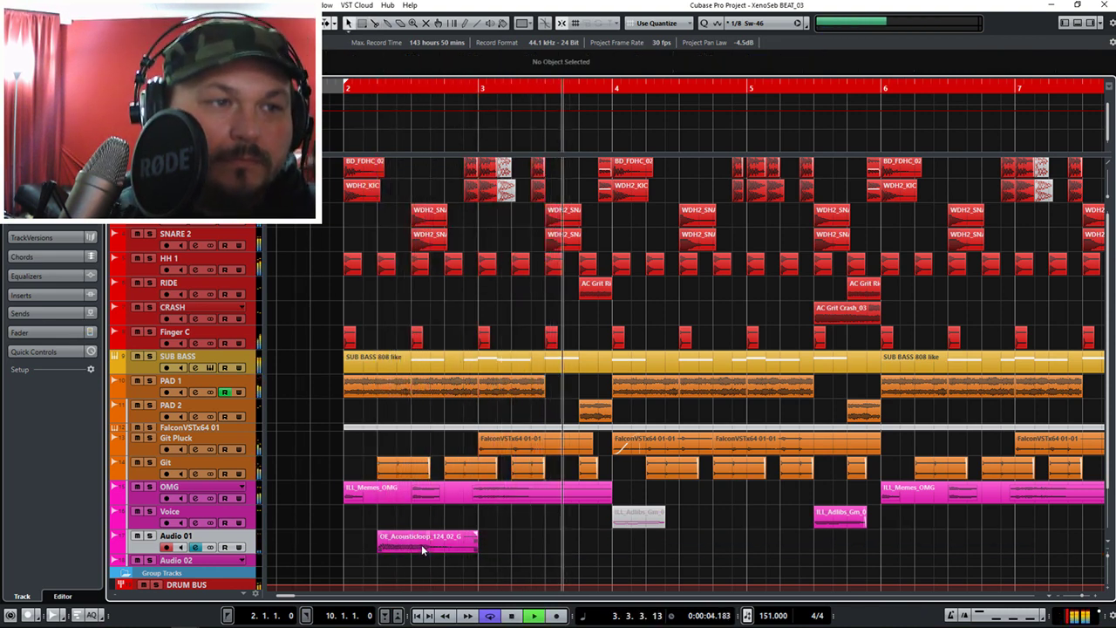
Copy the shortened acoustic clip to 3.2.1 and audition both clips with the SUB BASS and OMG tracks muted.
drag(421, 544, 559, 548)
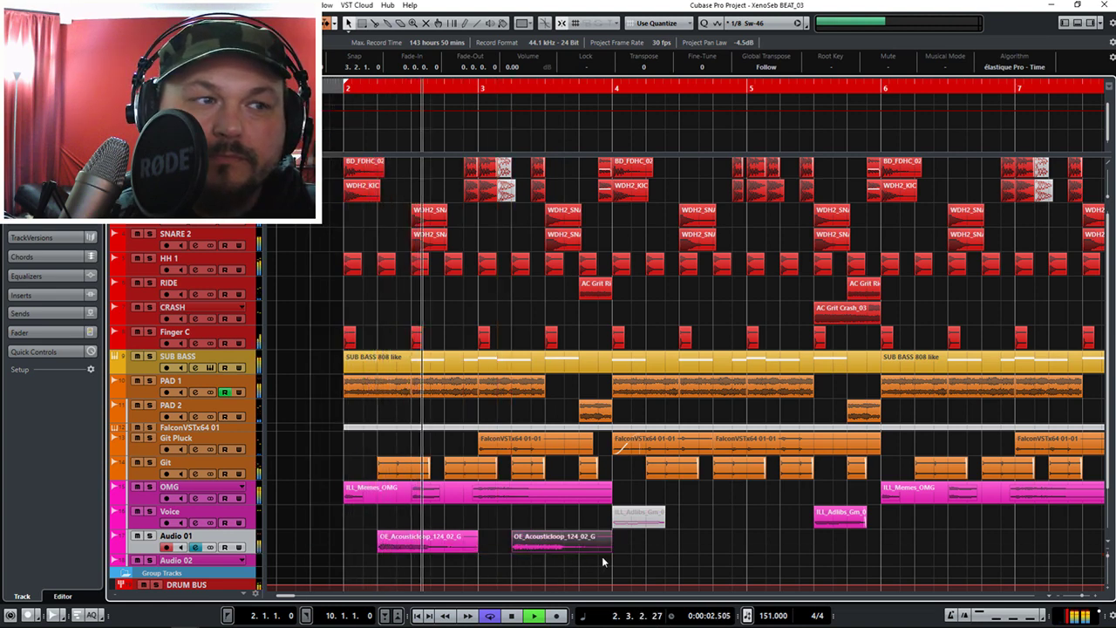
key(space)
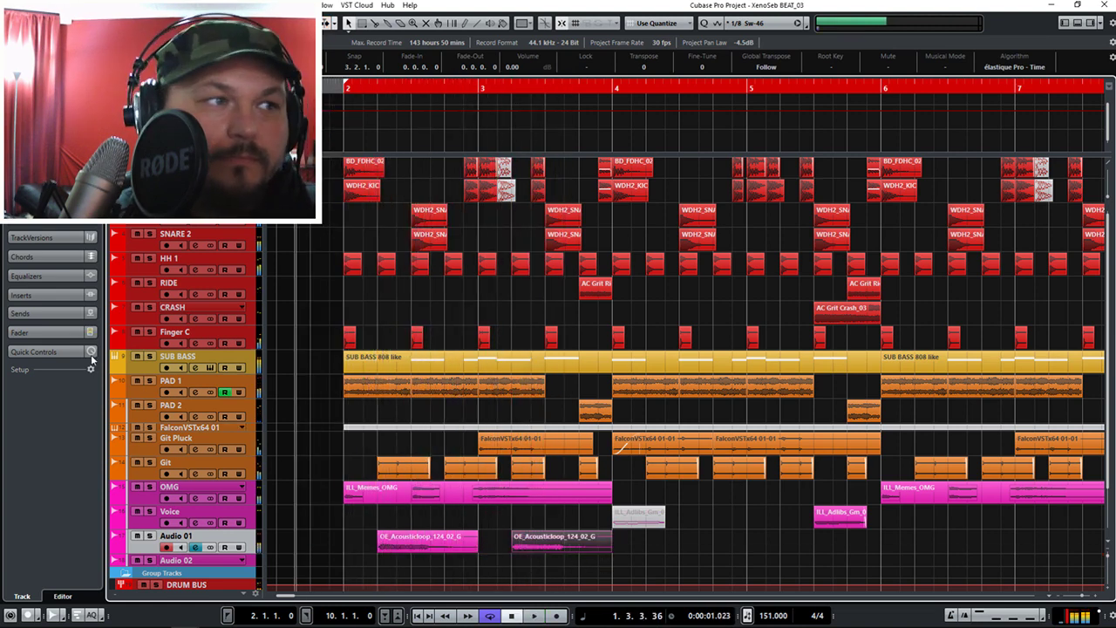
key(space)
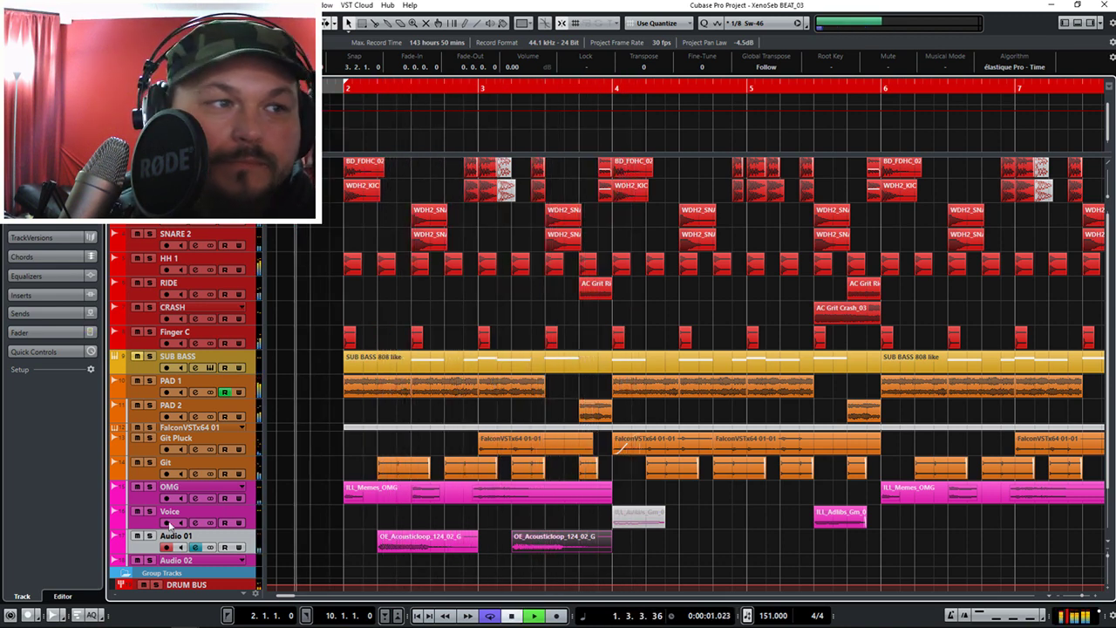
key(space)
key(space)
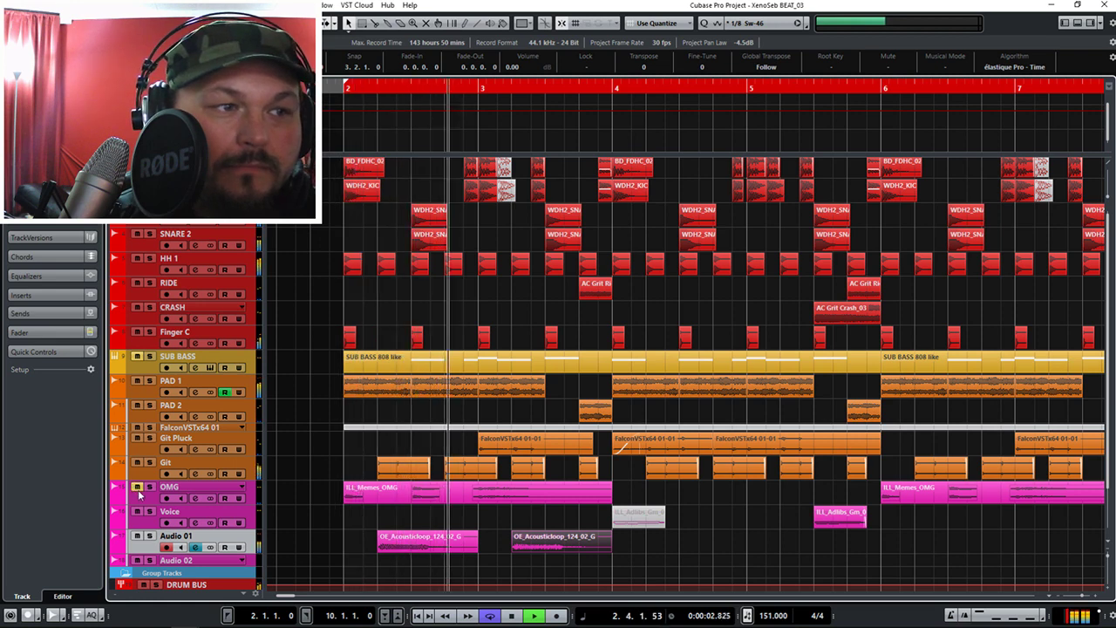
key(space)
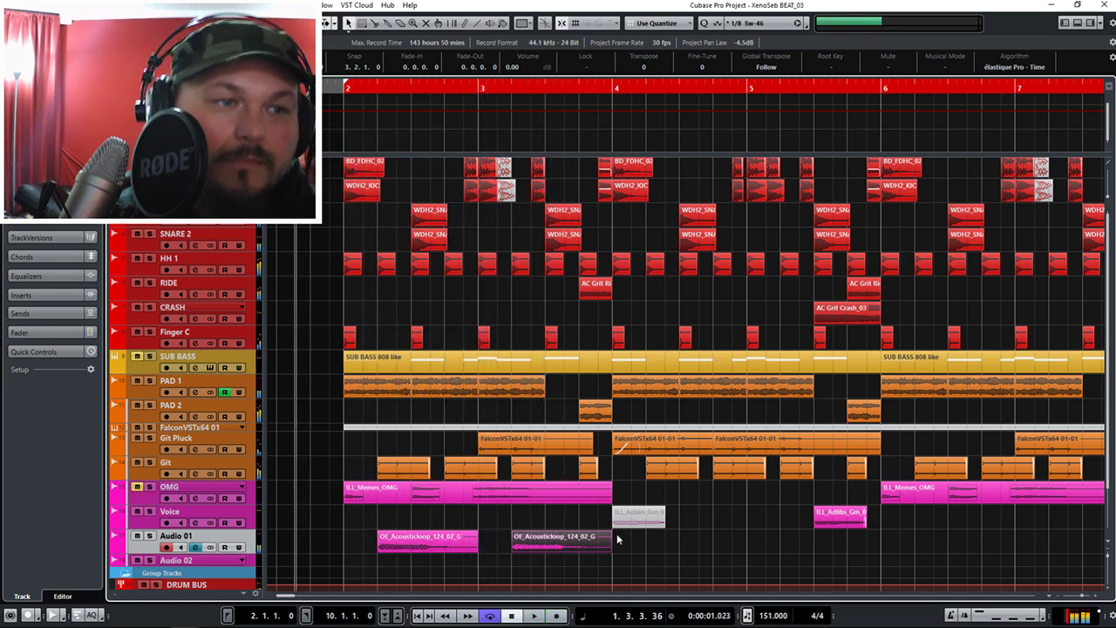
Delete the acoustic loop clips from Audio 01 and reopen the audio import to preview OE_Drumloop_124_01_Full.
key(Delete)
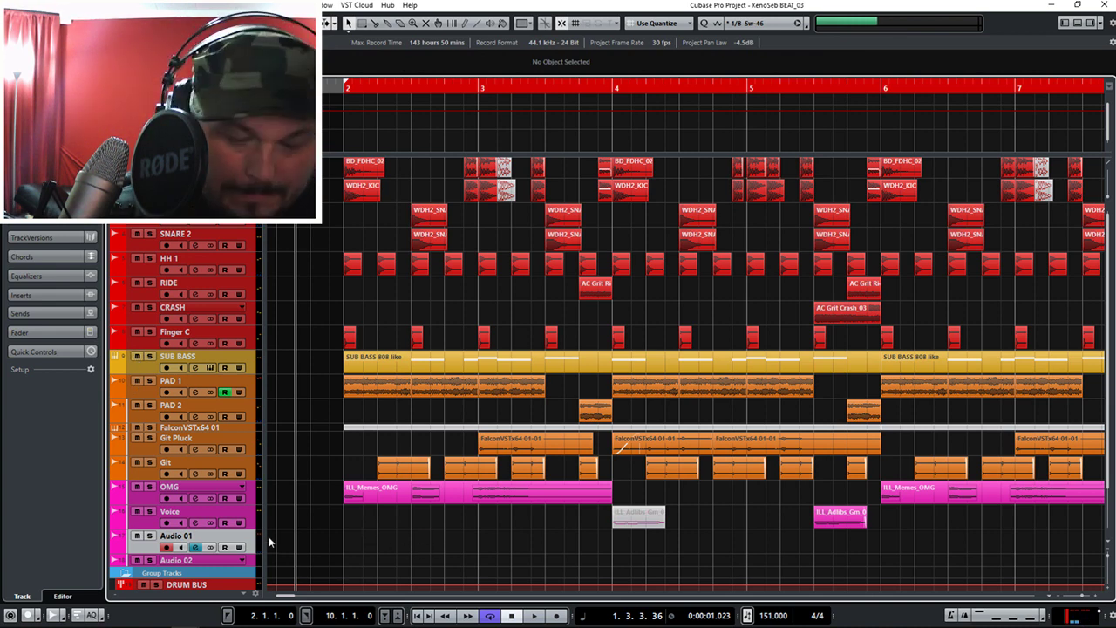
key(ctrl+i)
click(778, 235)
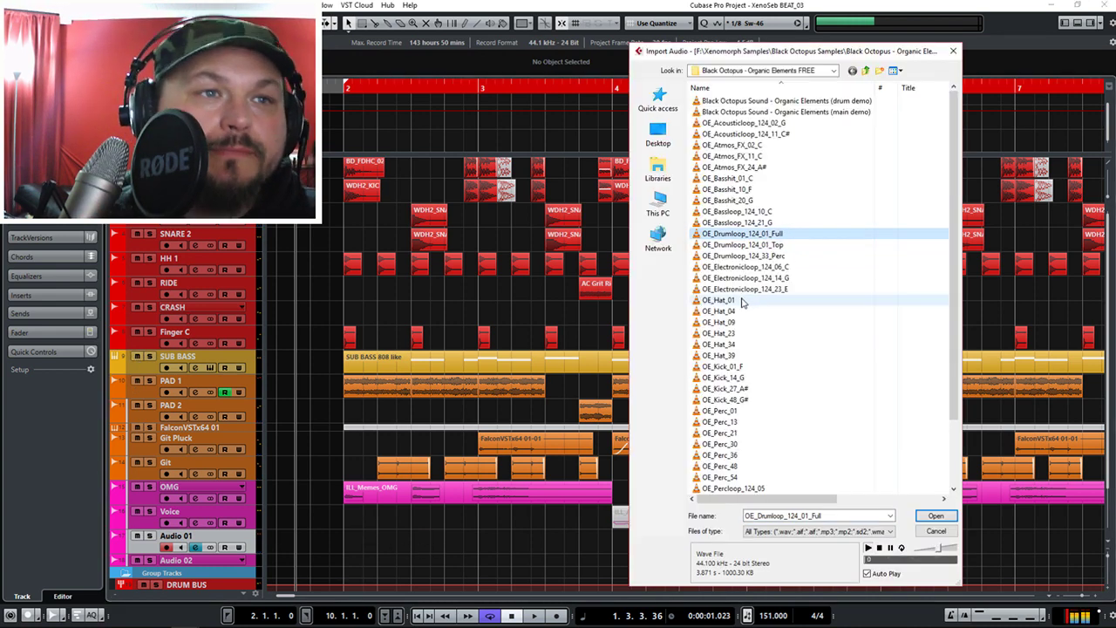
Preview the Organic Elements hat and kick samples in order from OE_Hat_01 to OE_Kick_48_G#.
click(742, 302)
key(Down)
key(Down)
key(Down)
key(Down)
key(Down)
key(Down)
scroll(764, 334, down, 2)
key(Down)
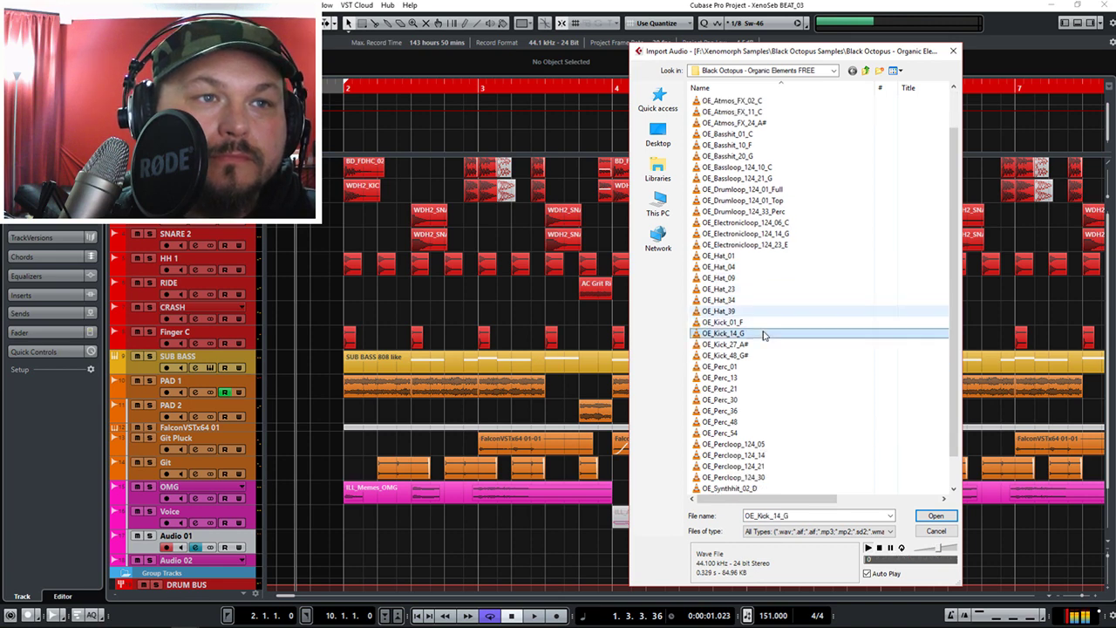
key(Down)
key(Down)
scroll(769, 339, down, 1)
Preview the percussion samples from OE_Perc_01 through OE_Perc_54 and on to the loop OE_Percloop_124_14.
key(Down)
key(Down)
key(Down)
key(Down)
key(Down)
key(Down)
key(Down)
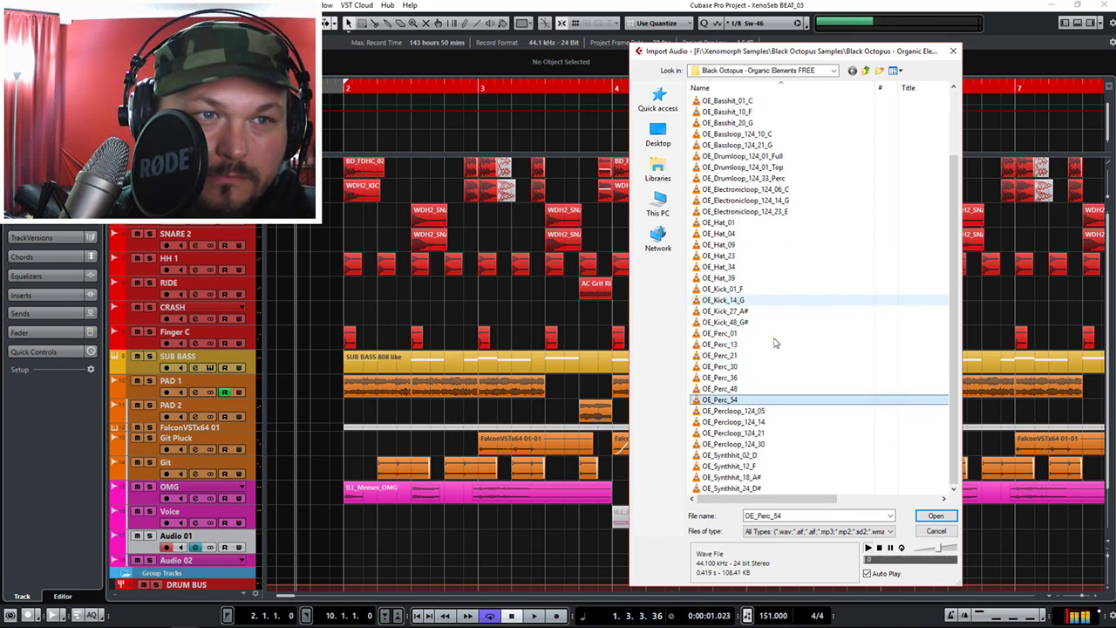
key(Down)
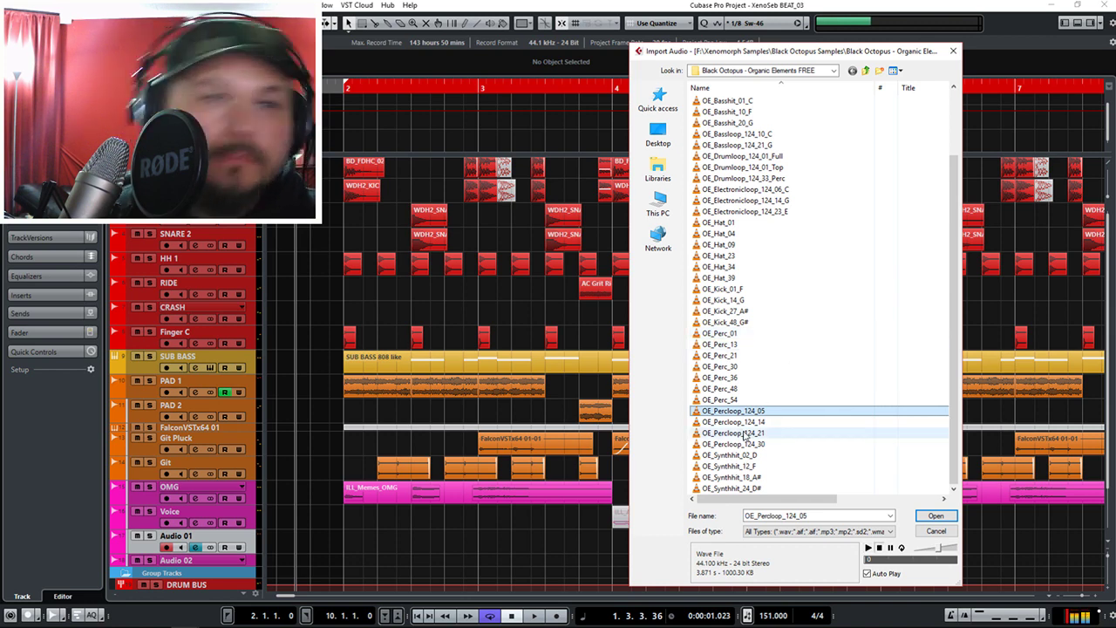
key(Down)
Leave the Organic Elements pack and open the 04. Vocal Hook Loops folder of PM - Future Pop in Black Octopus Samples.
click(864, 75)
click(863, 75)
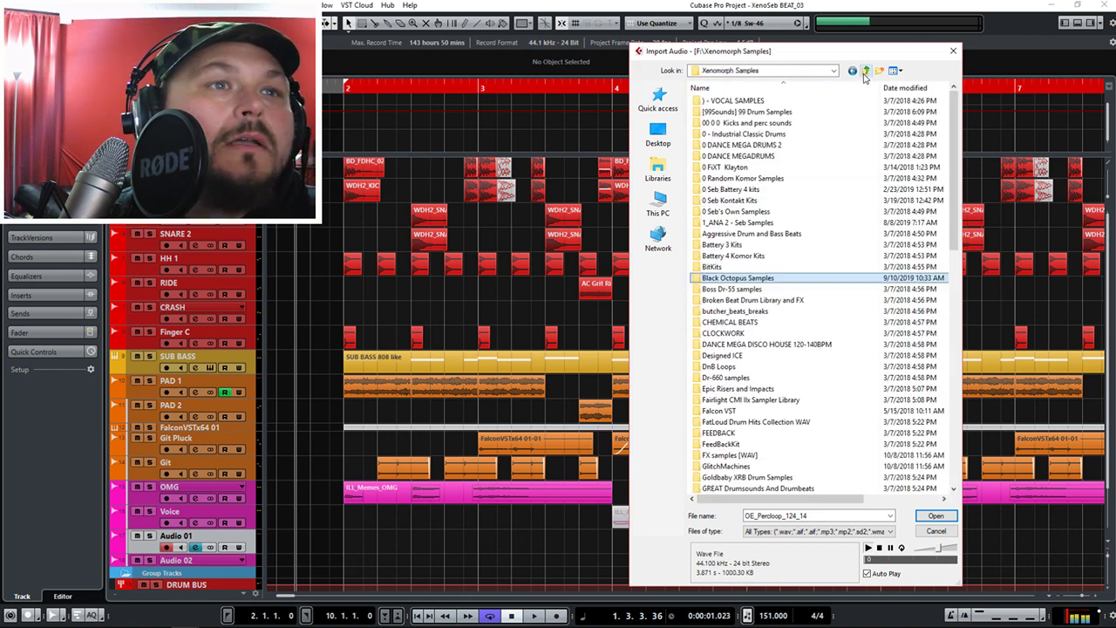
double_click(719, 278)
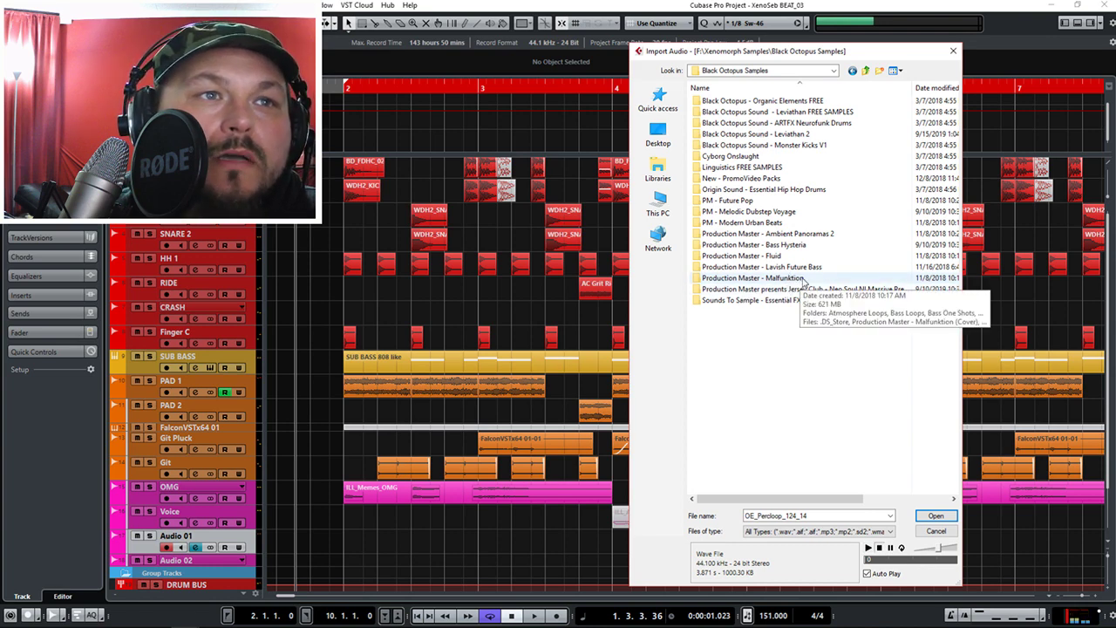
double_click(739, 201)
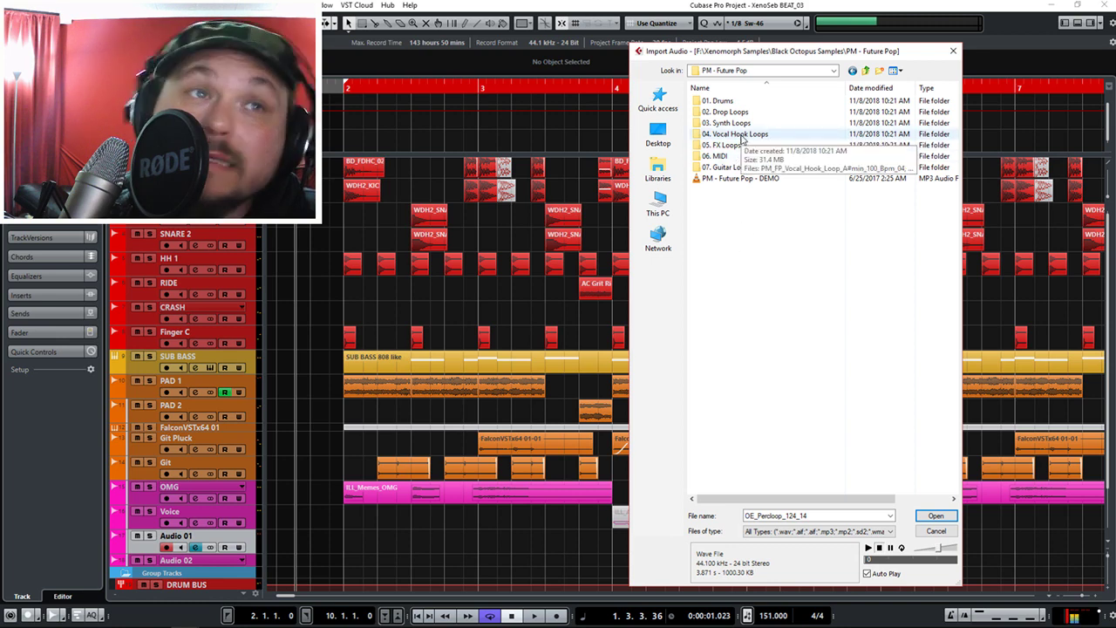
double_click(742, 136)
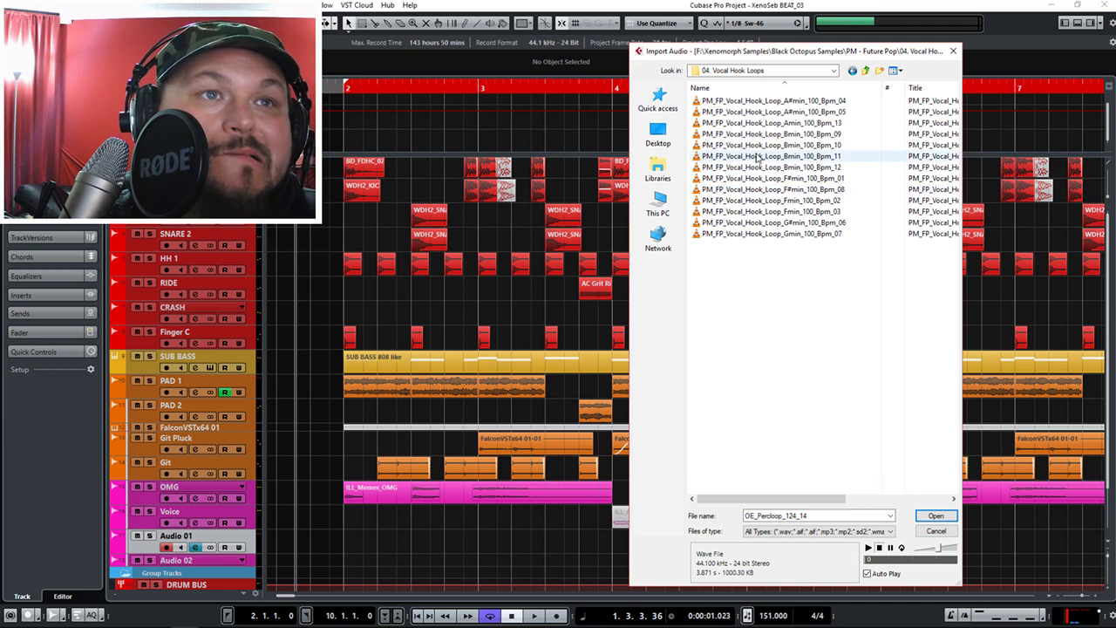
Preview the G#min 06 and Gmin 07 vocal hooks and import PM_FP_Vocal_Hook_Loop_Gmin_100_Bpm_07 onto Audio 01.
click(757, 224)
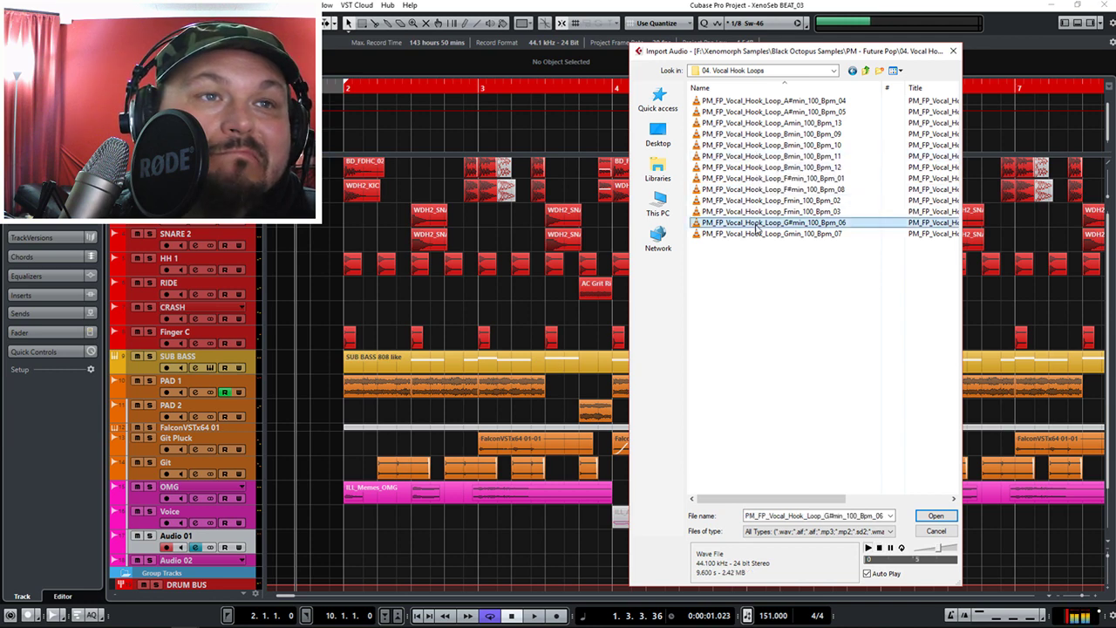
click(808, 236)
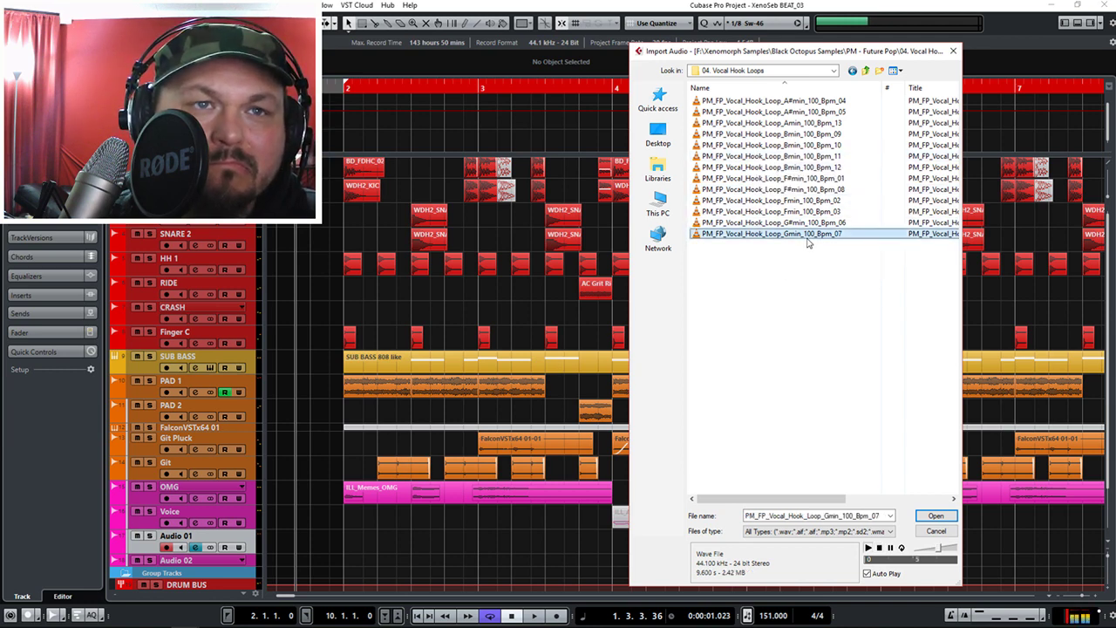
click(936, 515)
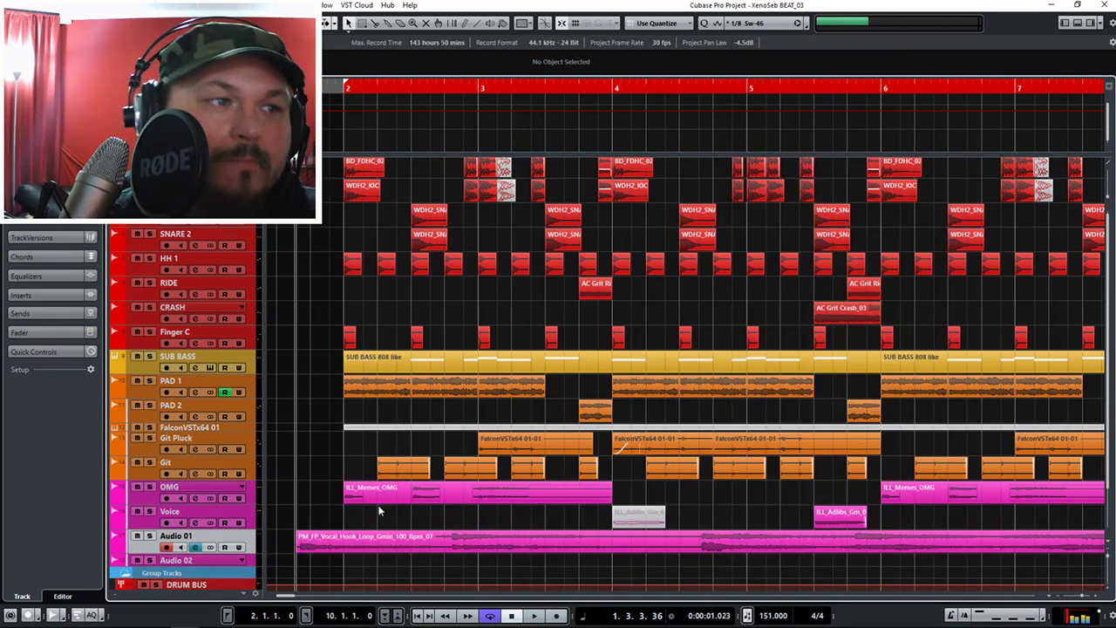
Move the vocal hook clip to start at bar 2 and listen to it soloed and with the full beat.
drag(319, 543, 370, 554)
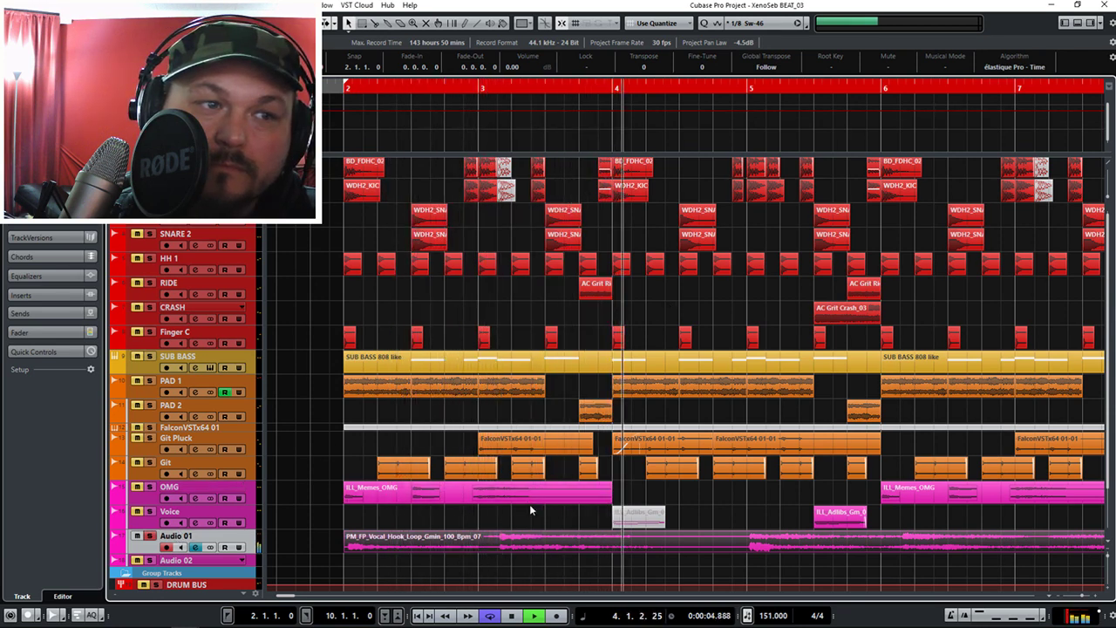
key(space)
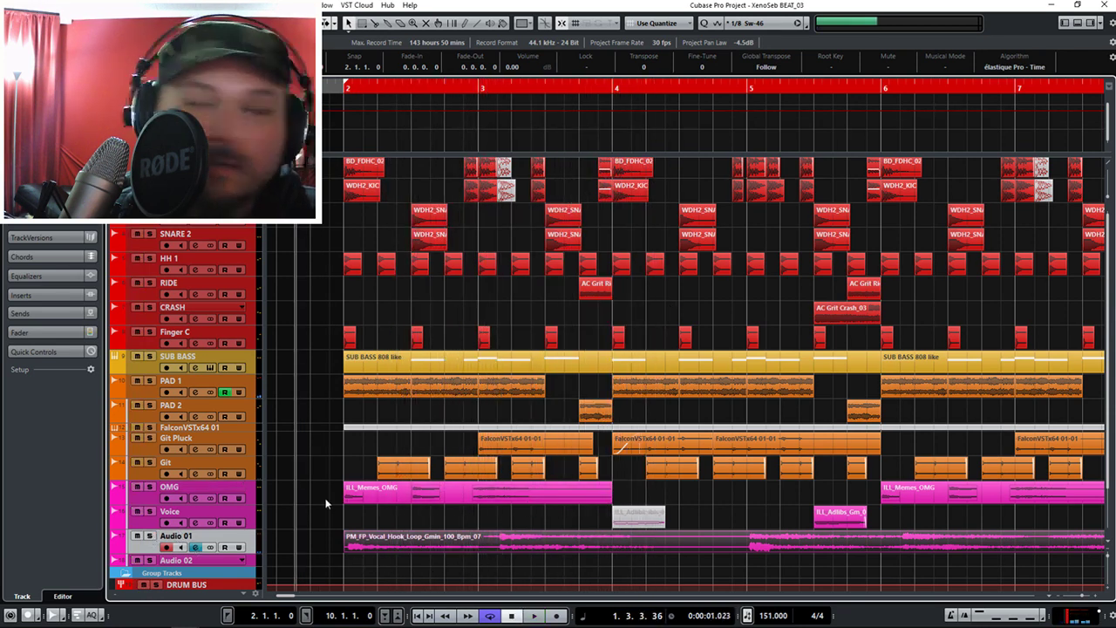
key(space)
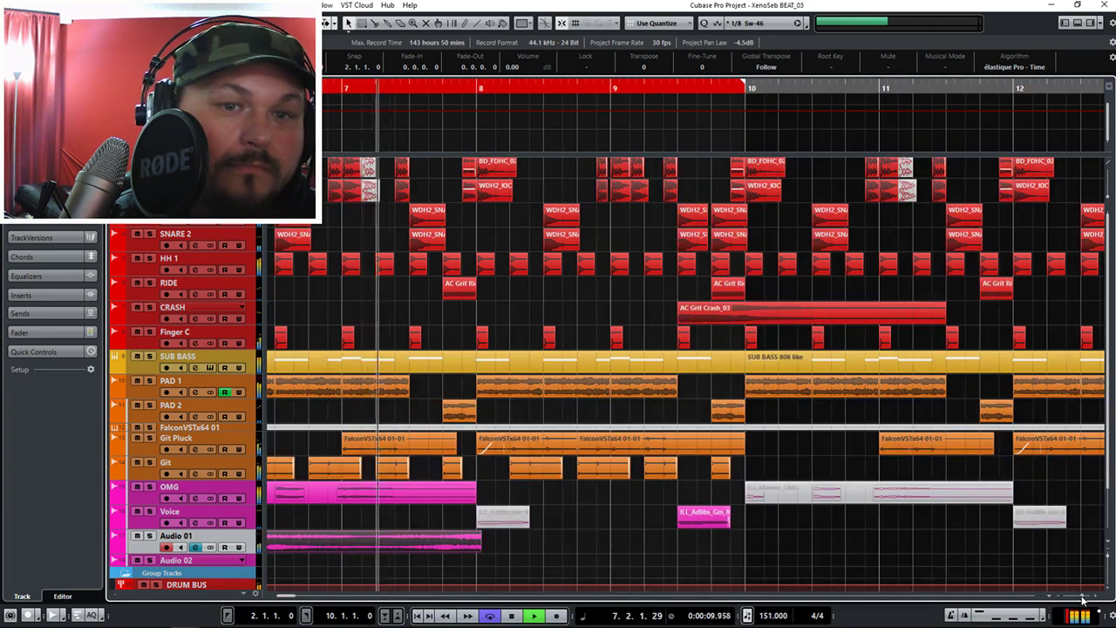
key(g)
key(space)
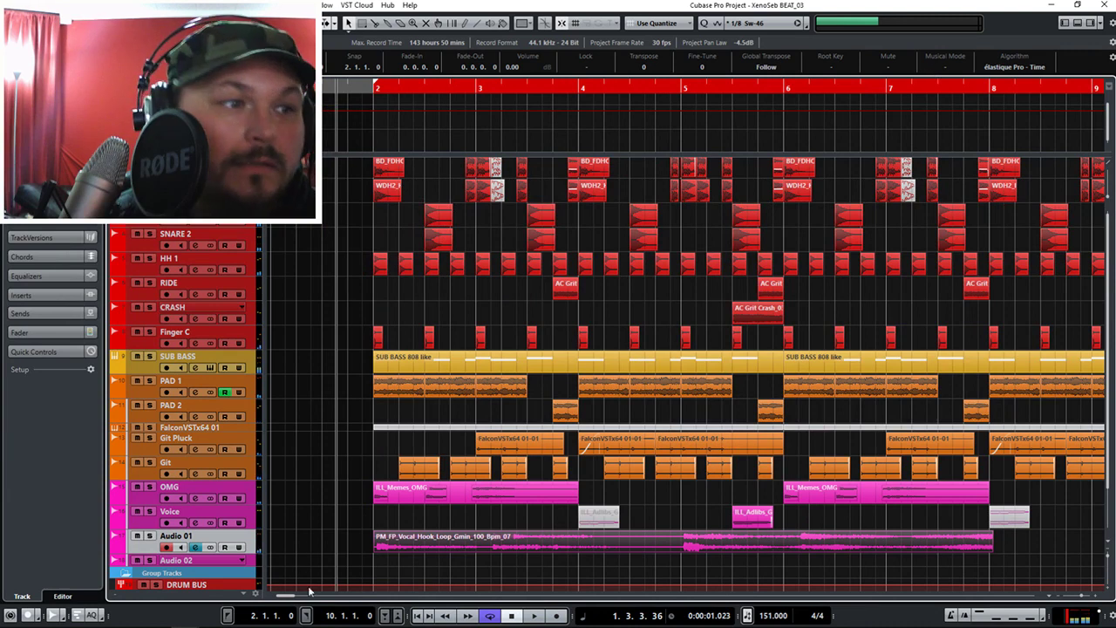
Shorten the playback loop to bars 2–6 and inspect the start of the vocal hook clip in the Sample Editor.
scroll(332, 615, down, 4)
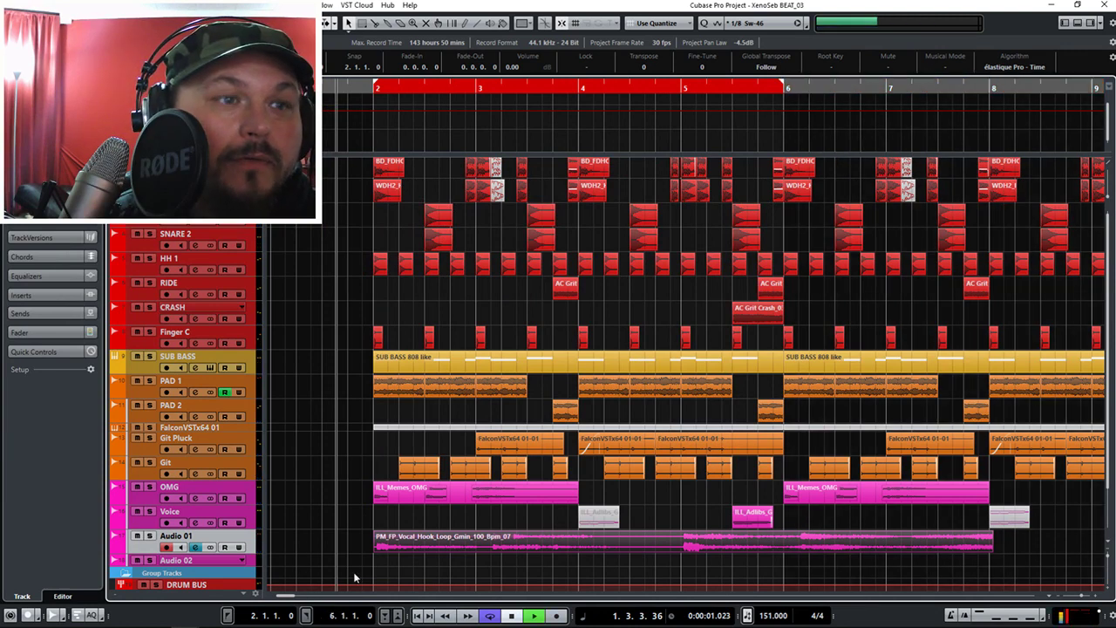
key(space)
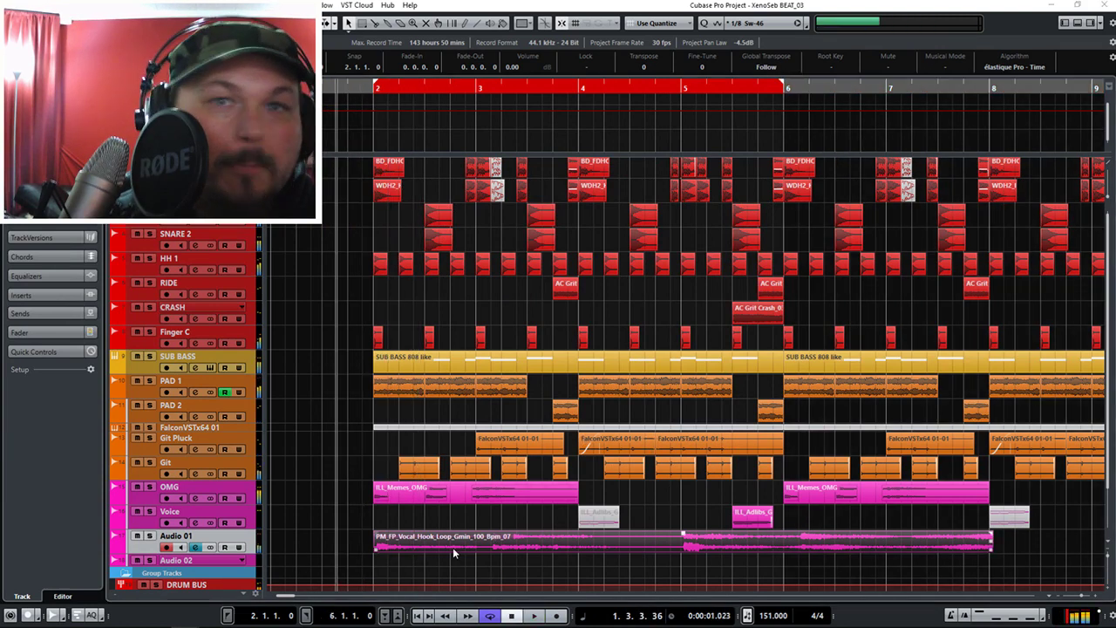
double_click(536, 542)
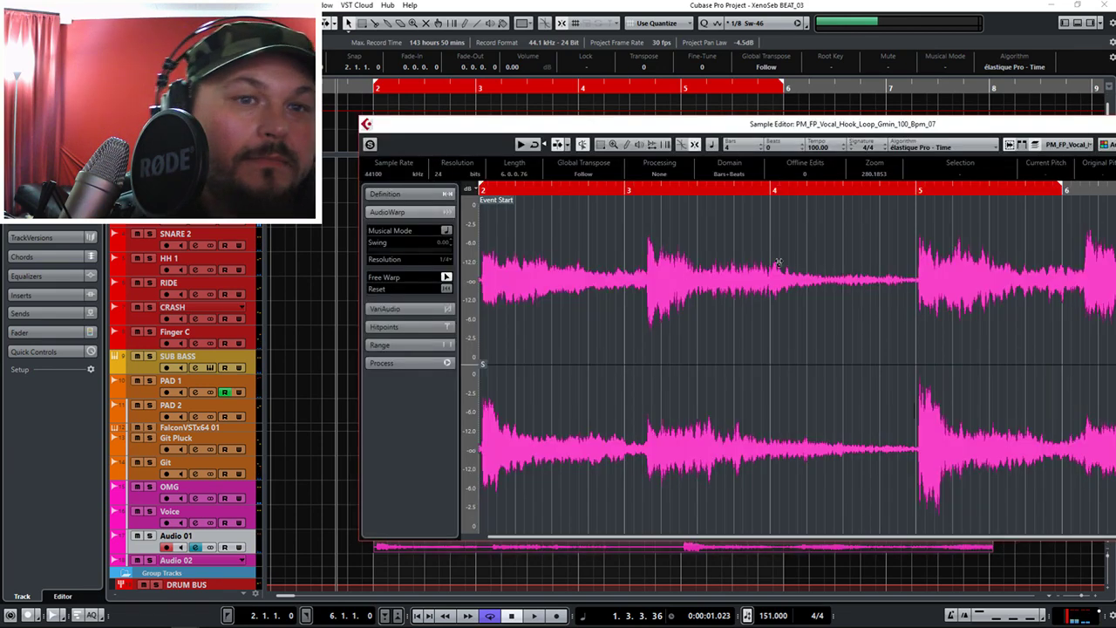
drag(708, 130, 591, 130)
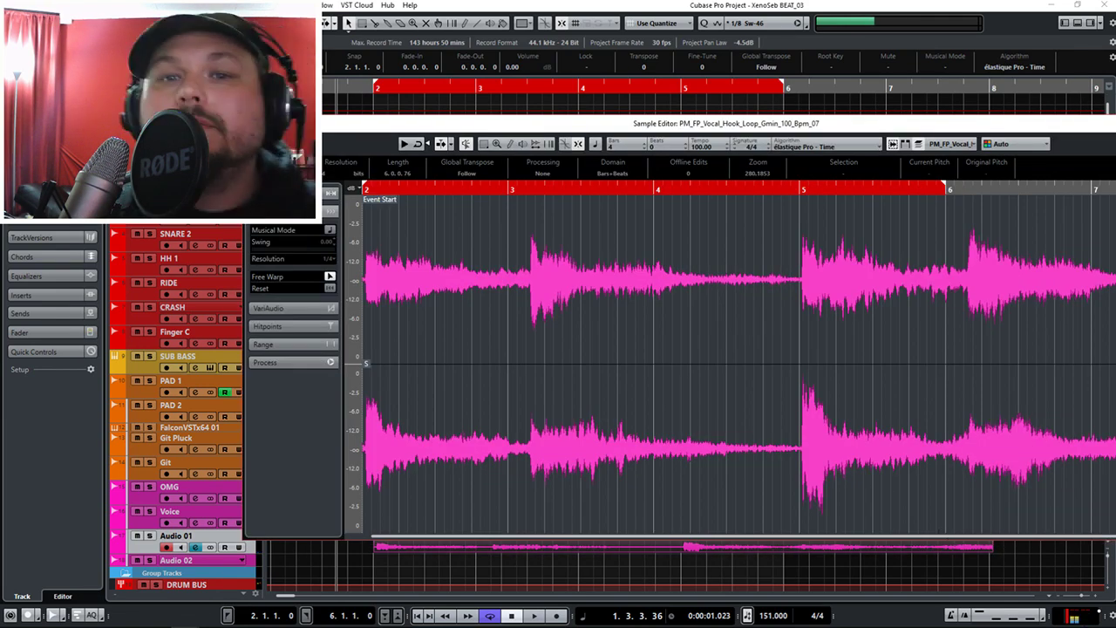
key(h)
key(h)
key(h)
key(space)
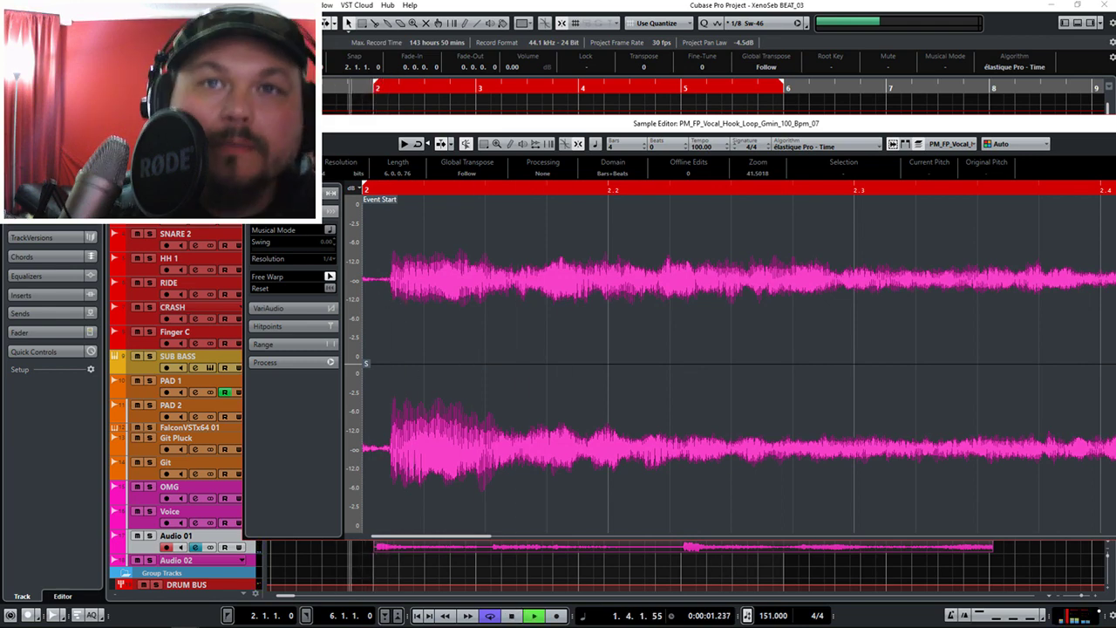
key(ctrl+e)
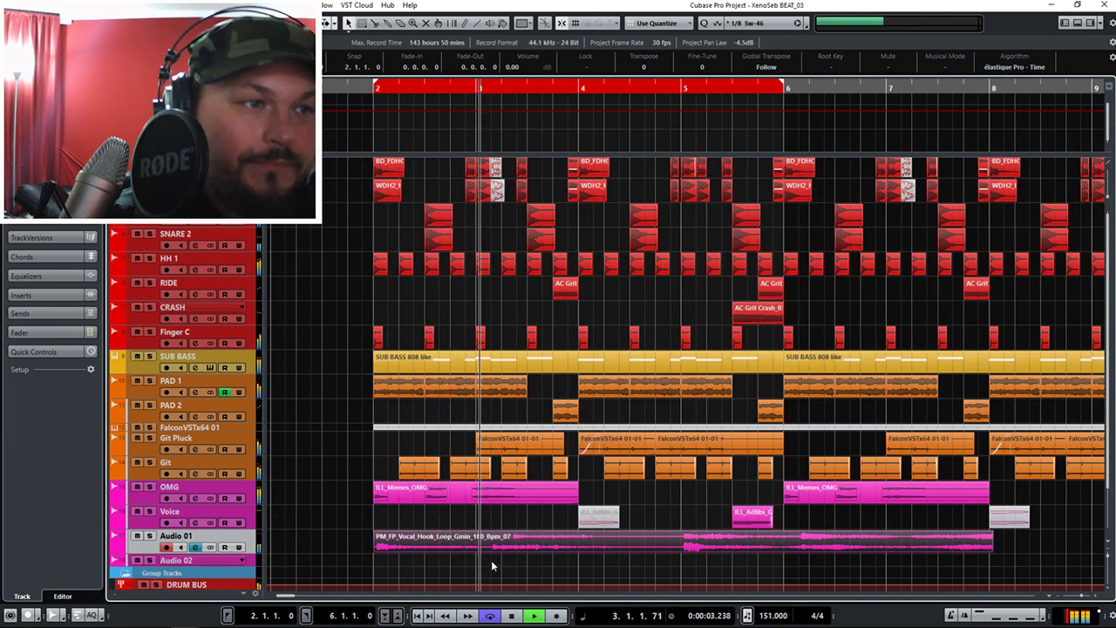
key(space)
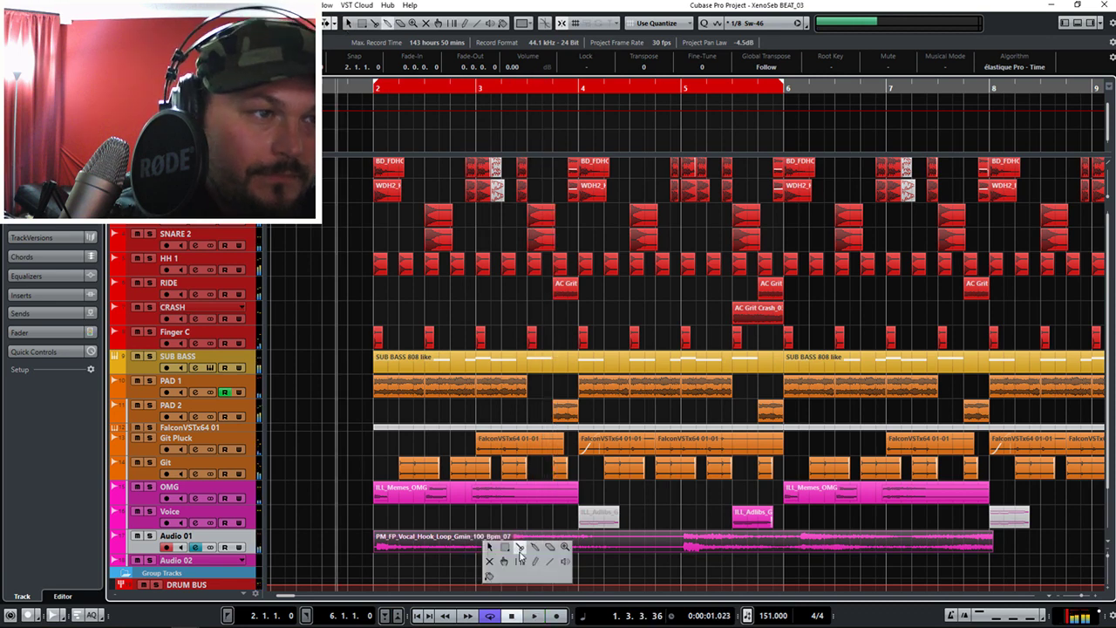
Split the vocal hook clip just after bar 3 and shift the second piece to start at 4.2.3, listening in the loop.
key(3)
click(493, 547)
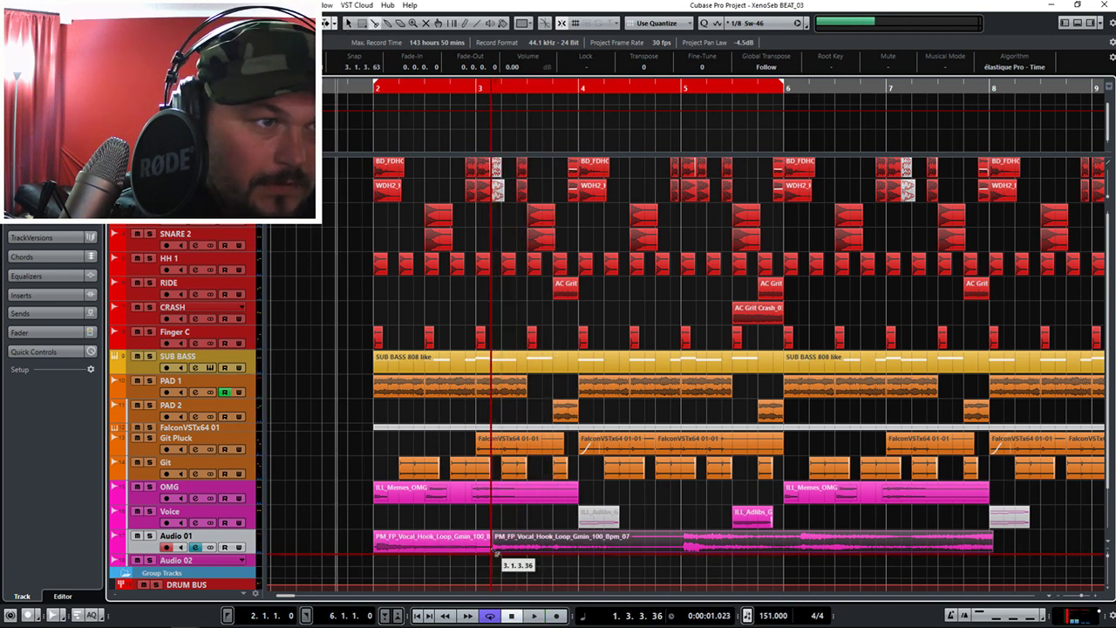
drag(519, 549, 643, 554)
key(space)
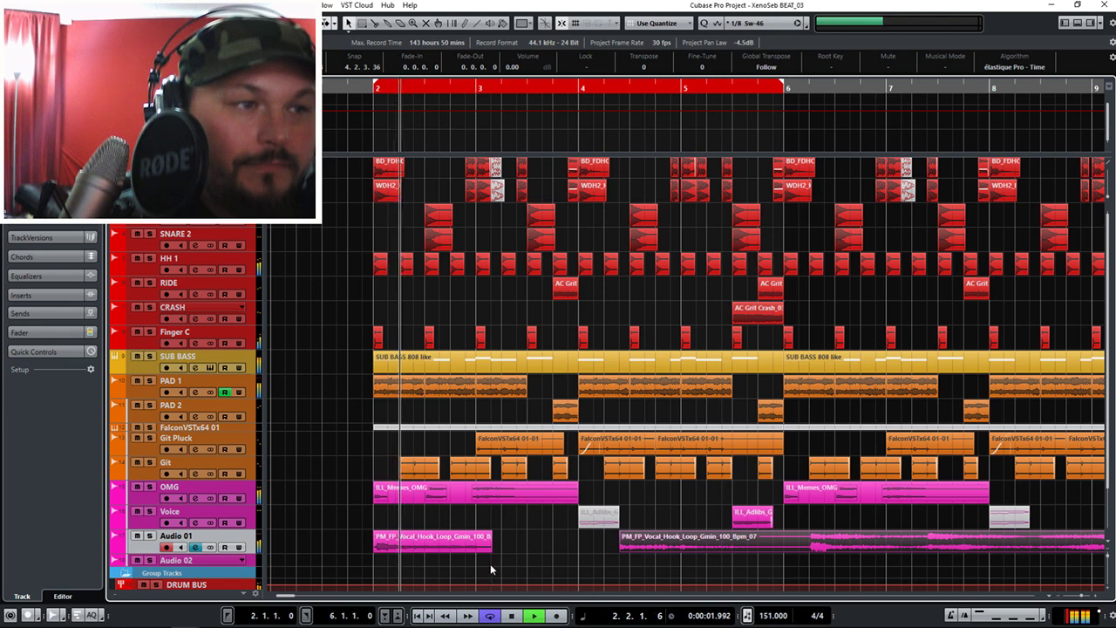
Trim the first vocal hook piece to end at 2.3 and move the second piece to start at 4.3.1.
drag(491, 549, 476, 551)
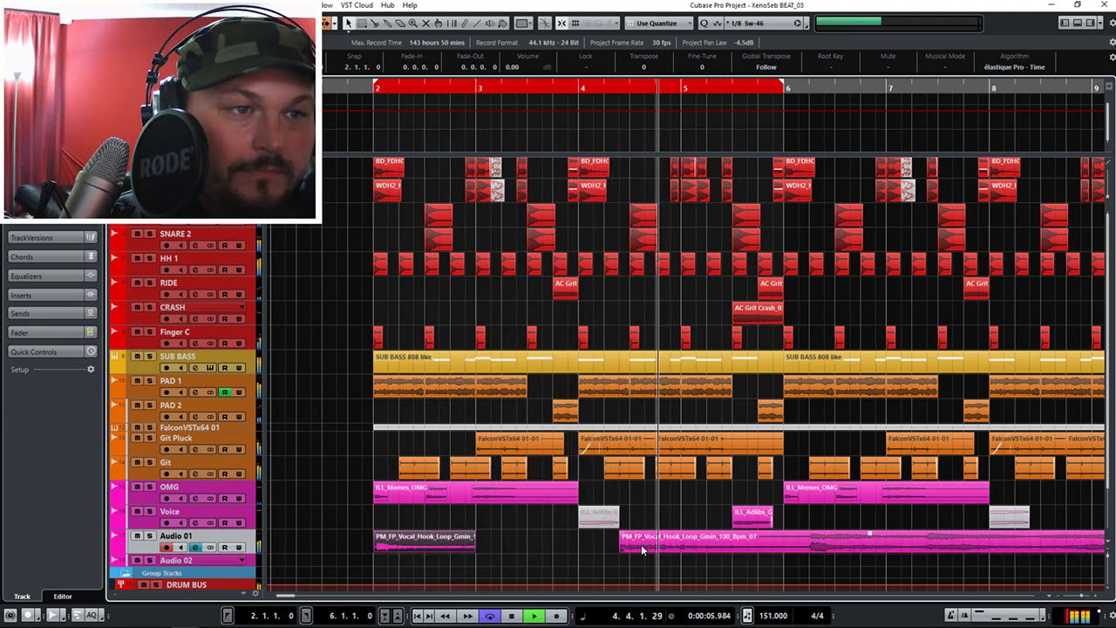
drag(641, 545, 706, 545)
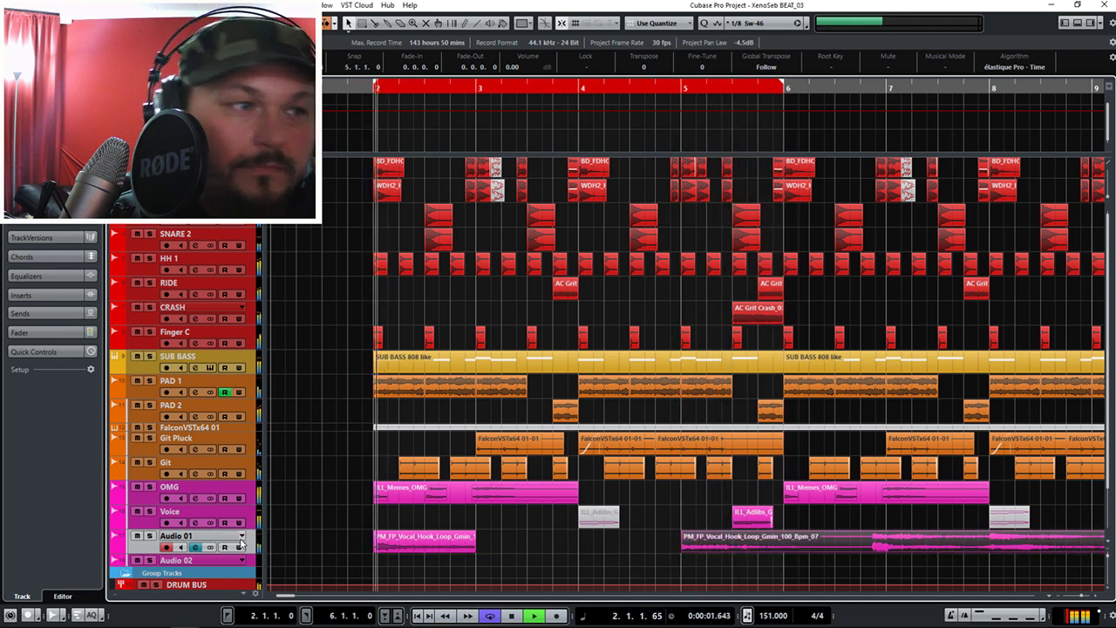
key(space)
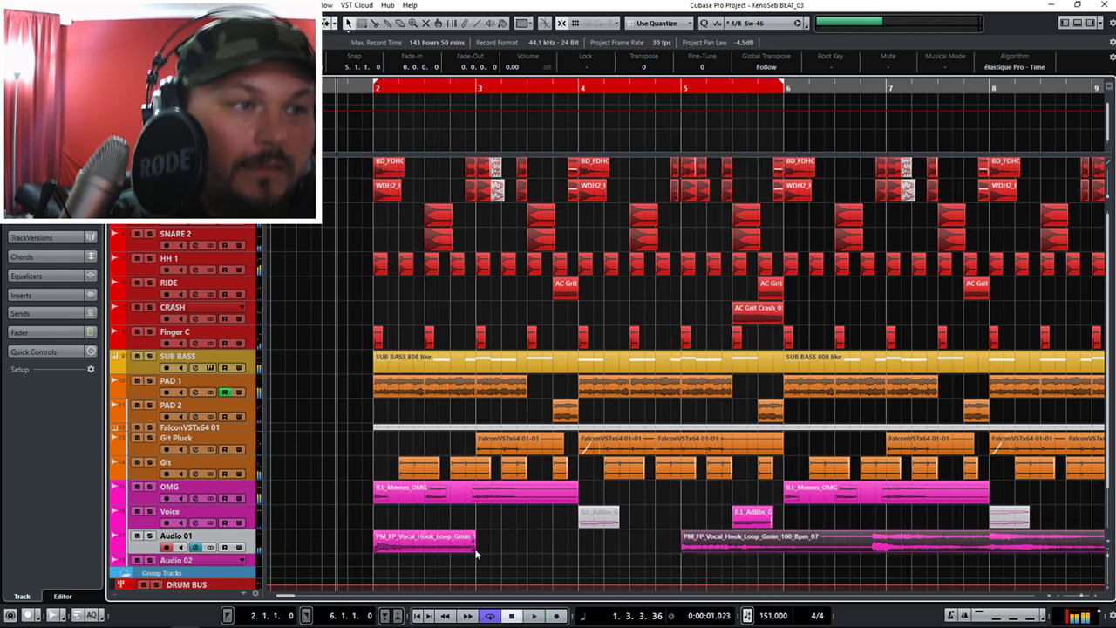
drag(474, 549, 425, 551)
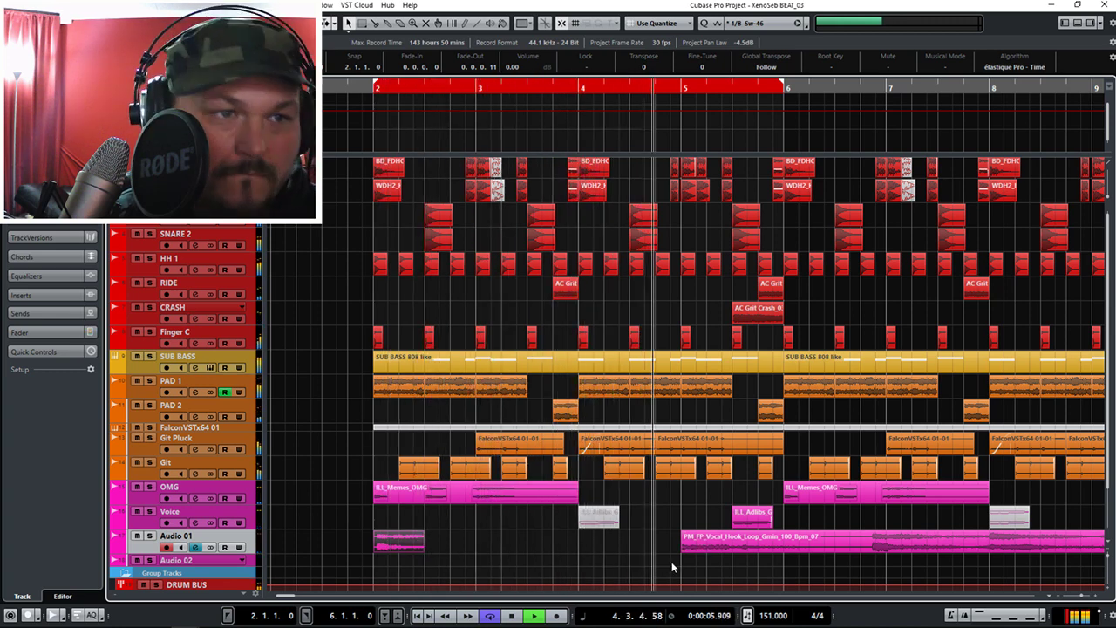
key(space)
drag(709, 542, 659, 545)
key(space)
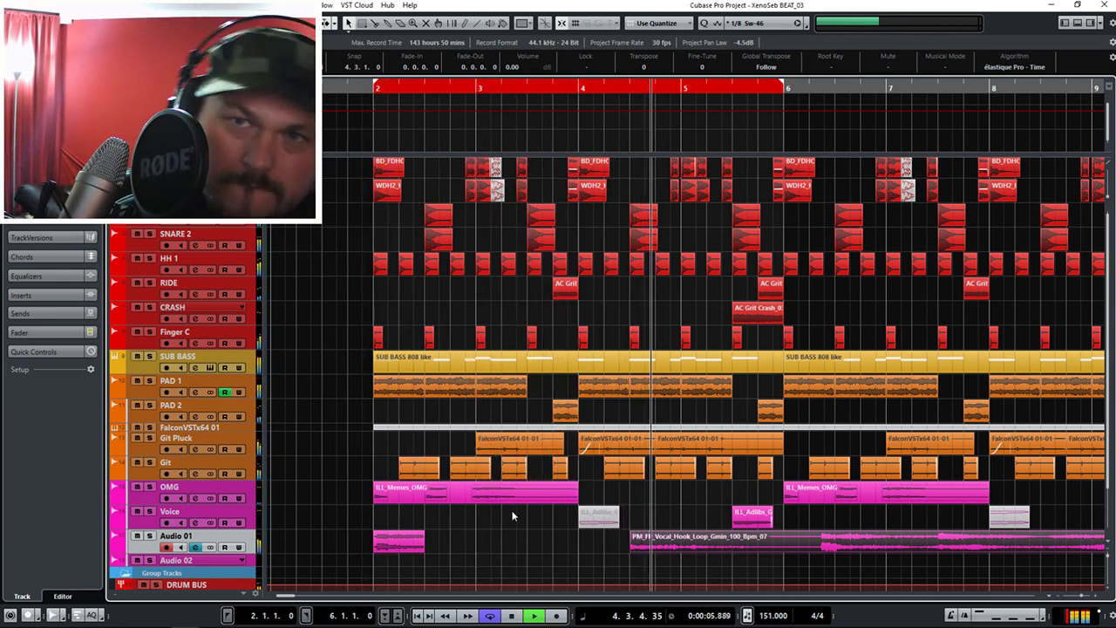
Cut the section from 5.2.1 to about 6.2 out of the second vocal hook piece and move the remainder to 5.2.1.
right_click(704, 536)
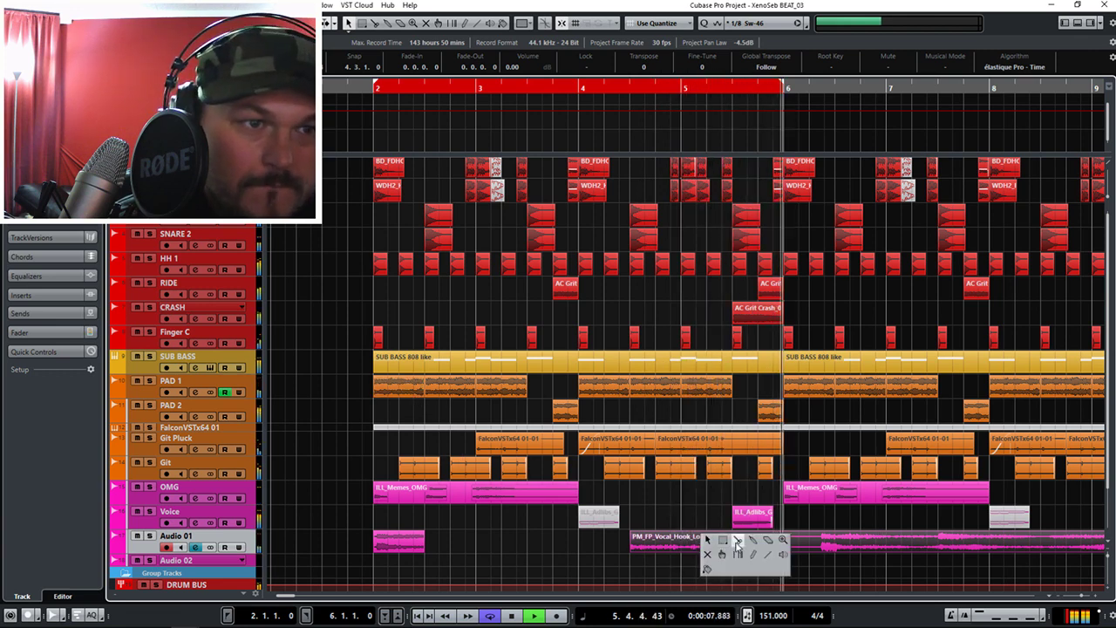
click(735, 542)
click(710, 546)
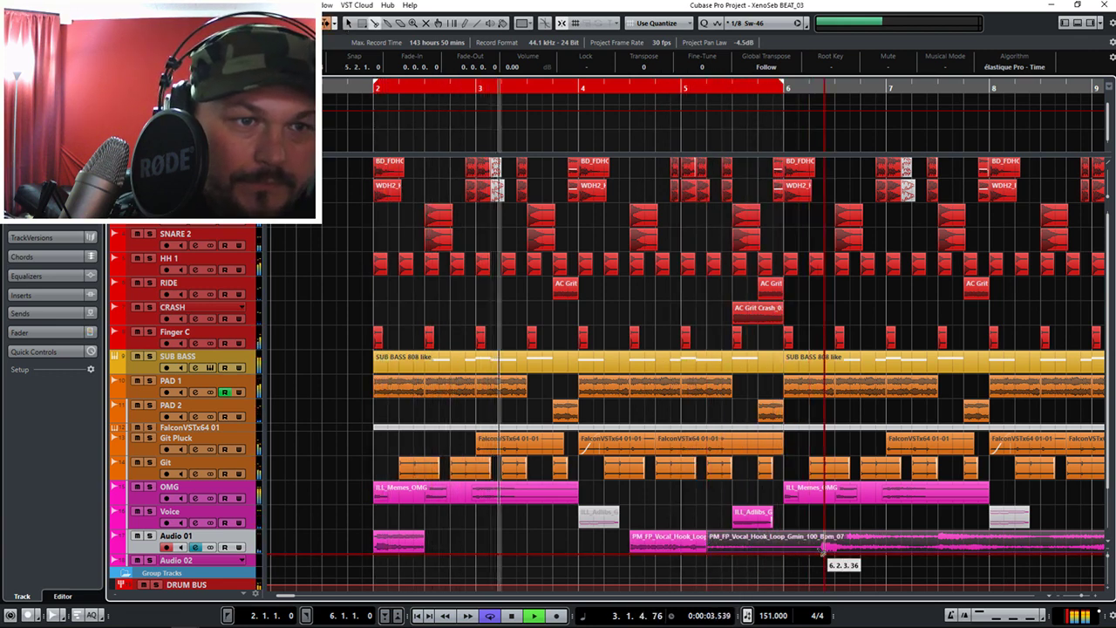
click(820, 549)
key(1)
click(817, 548)
key(Delete)
drag(831, 547, 717, 547)
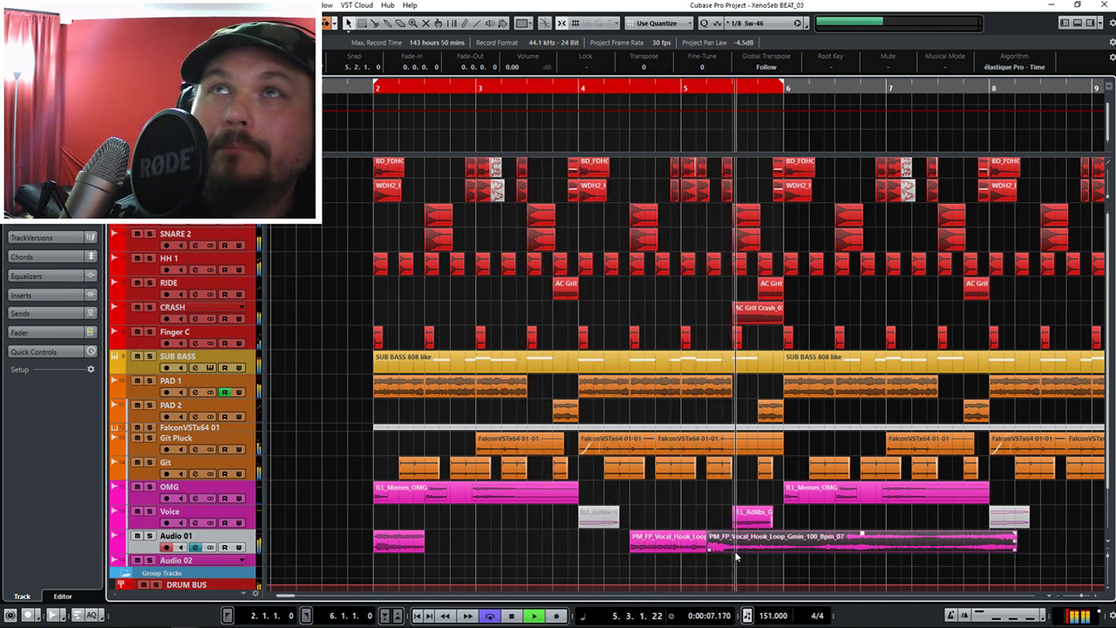
Try starting the last vocal hook piece at 5.3.1 during playback and return it to 5.2.1.
drag(733, 548, 750, 544)
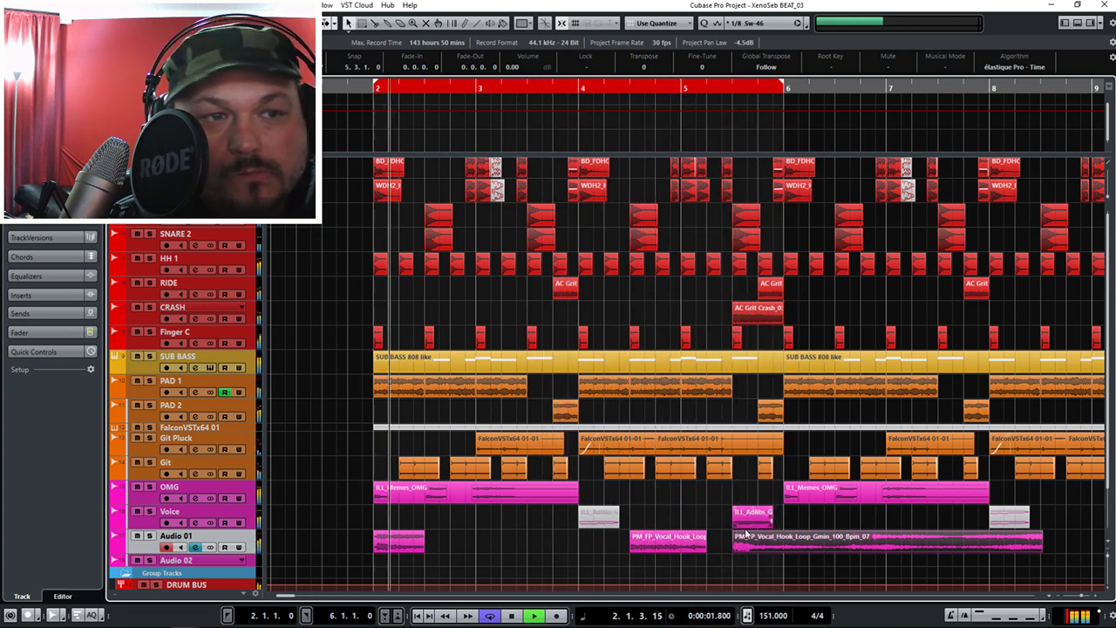
drag(756, 543, 734, 549)
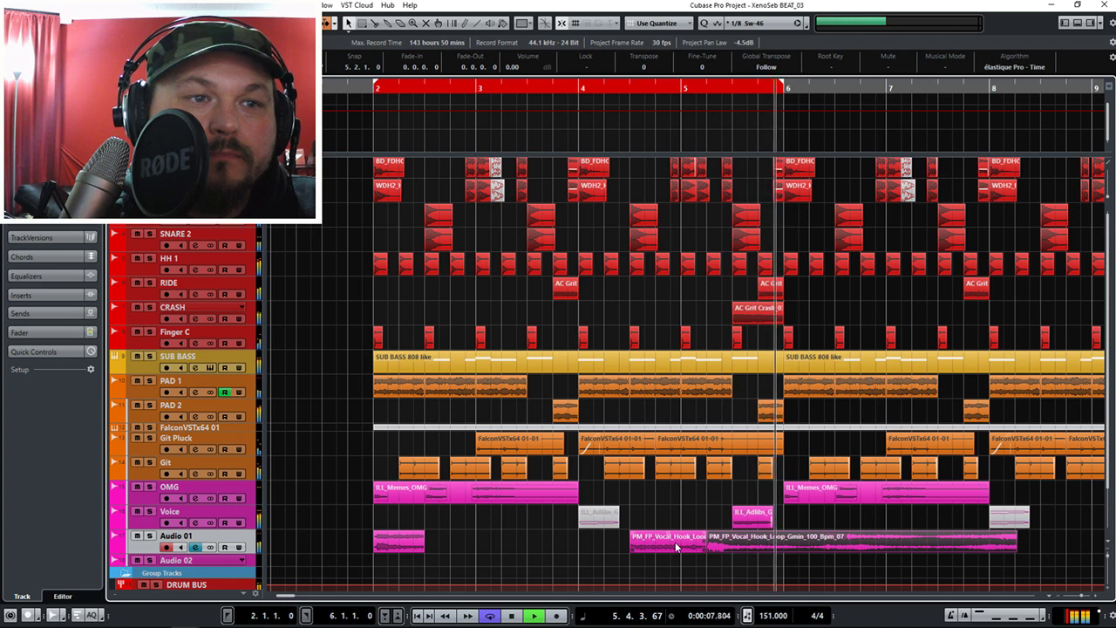
key(space)
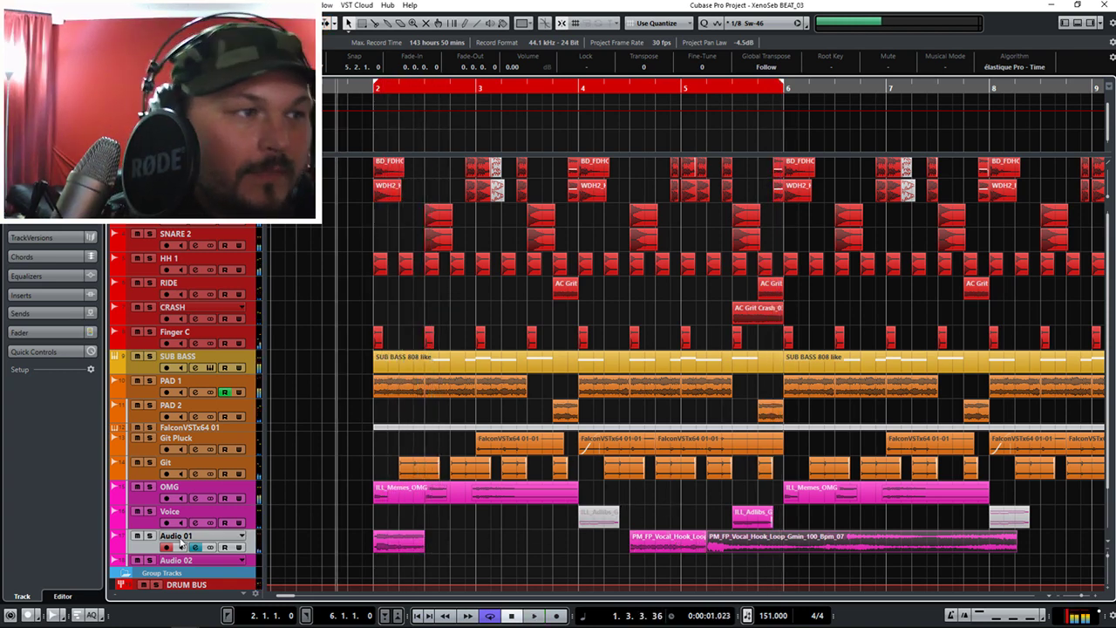
Unmute the bar 4 adlib clip on the Voice track, move it to bar 2, and audition it with Audio 01 muted.
drag(588, 516, 382, 522)
click(154, 513)
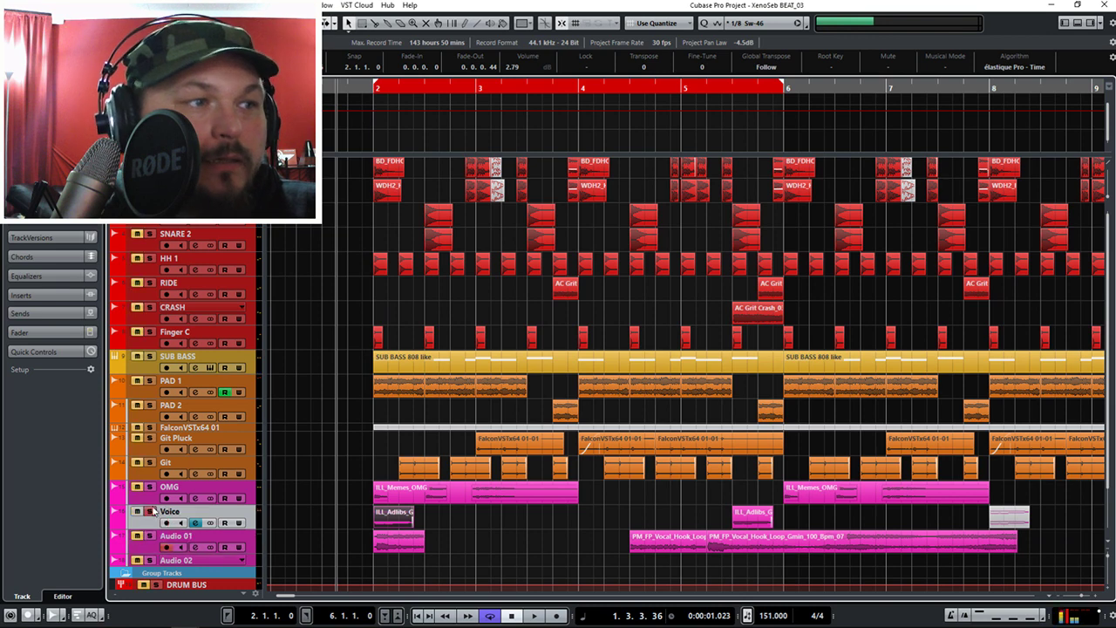
key(space)
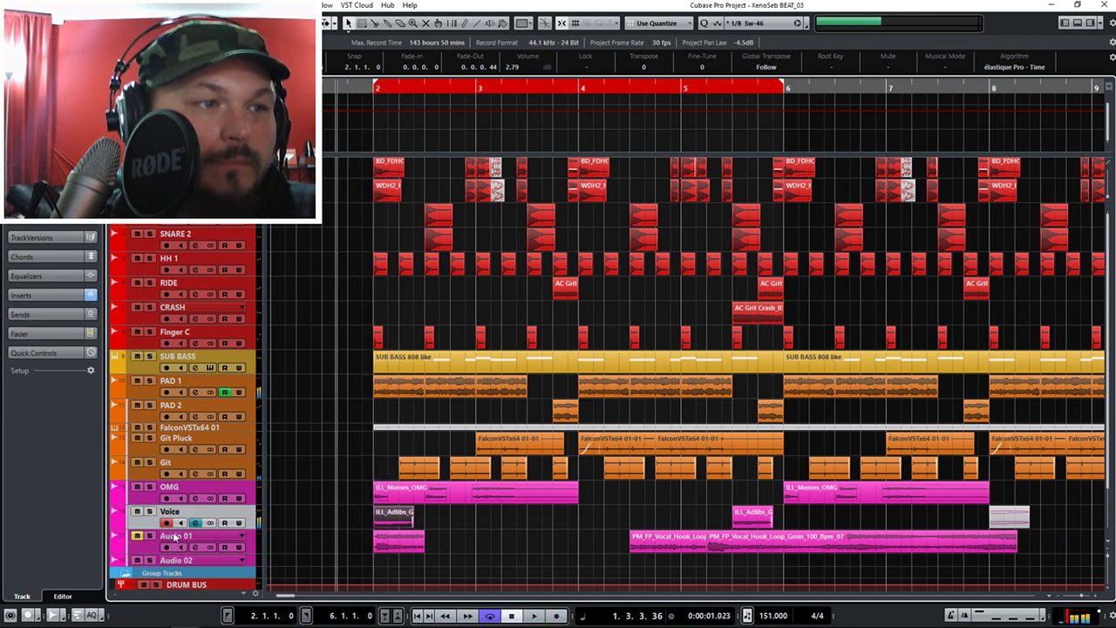
key(space)
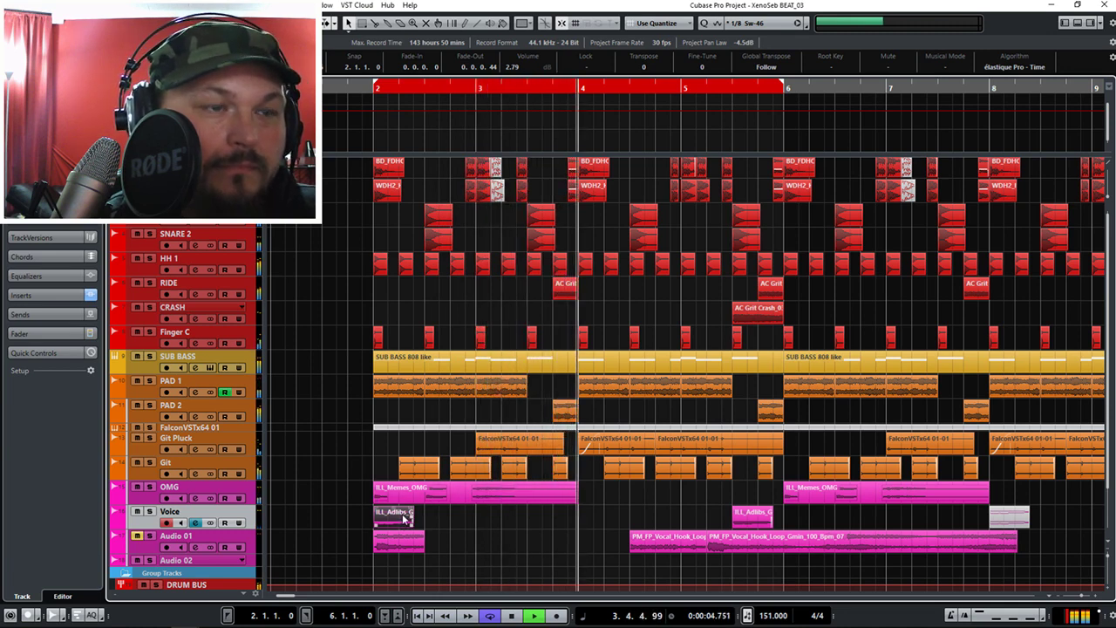
Copy the adlib clip on the Voice track to bar 4 and mute the adlib clip at 5.3.1.
drag(596, 516, 598, 516)
right_click(674, 500)
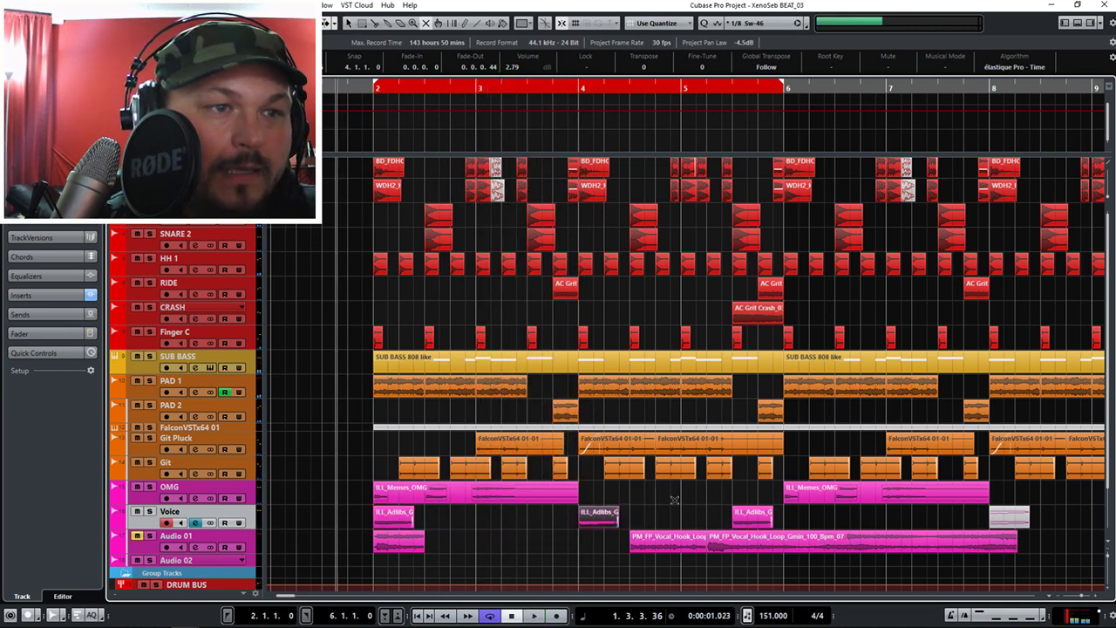
key(space)
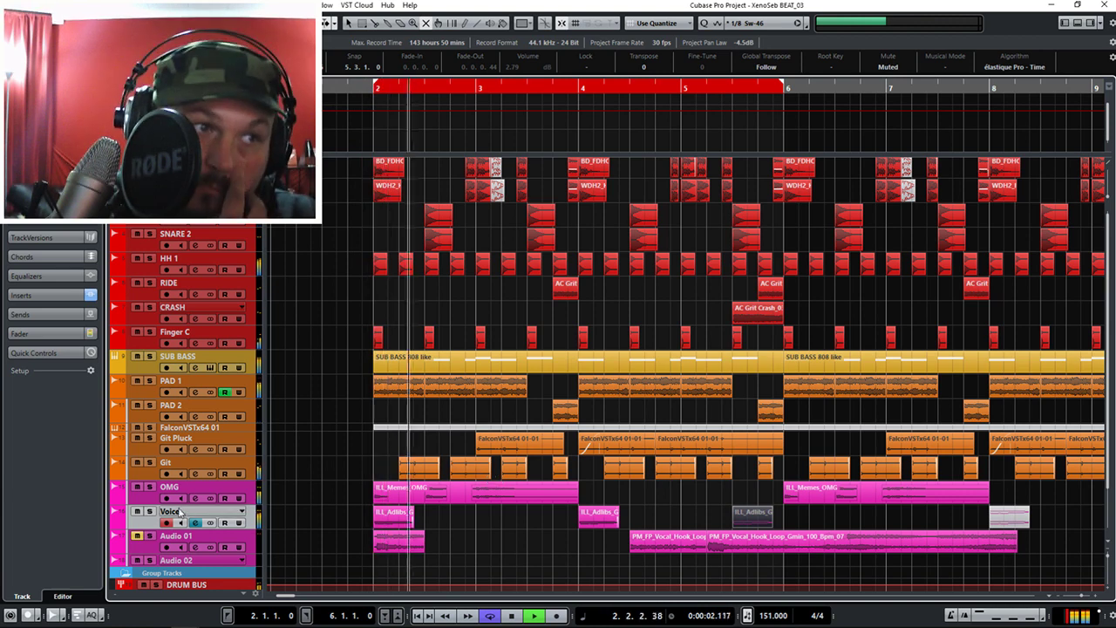
Mute the OMG track and, with Audio 01 unmuted, mute the vocal hook piece at 4.3.1.
key(space)
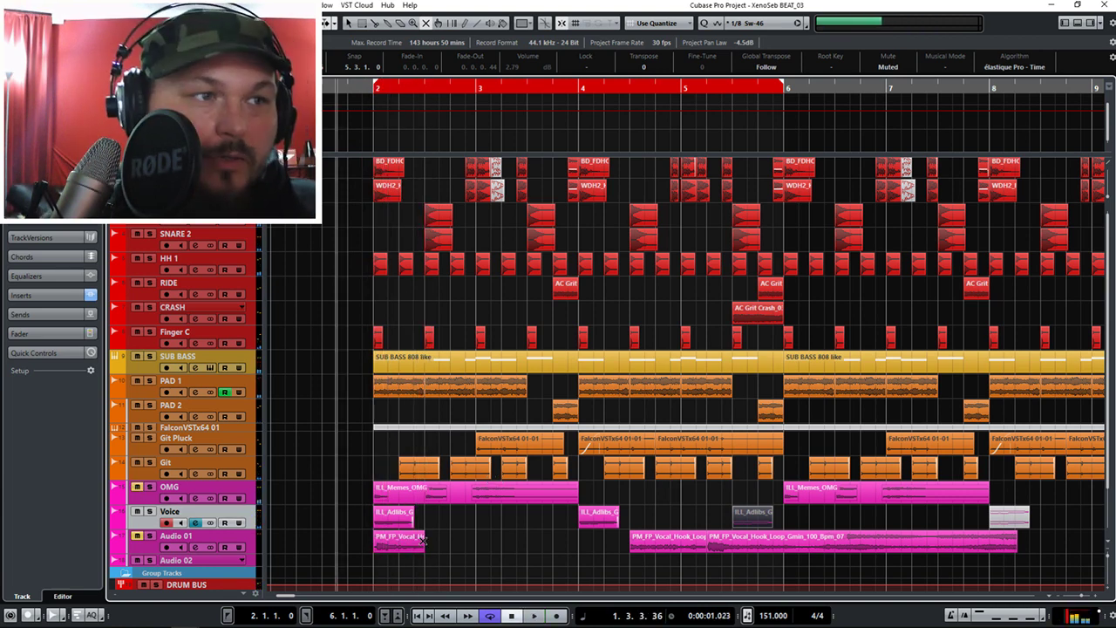
key(space)
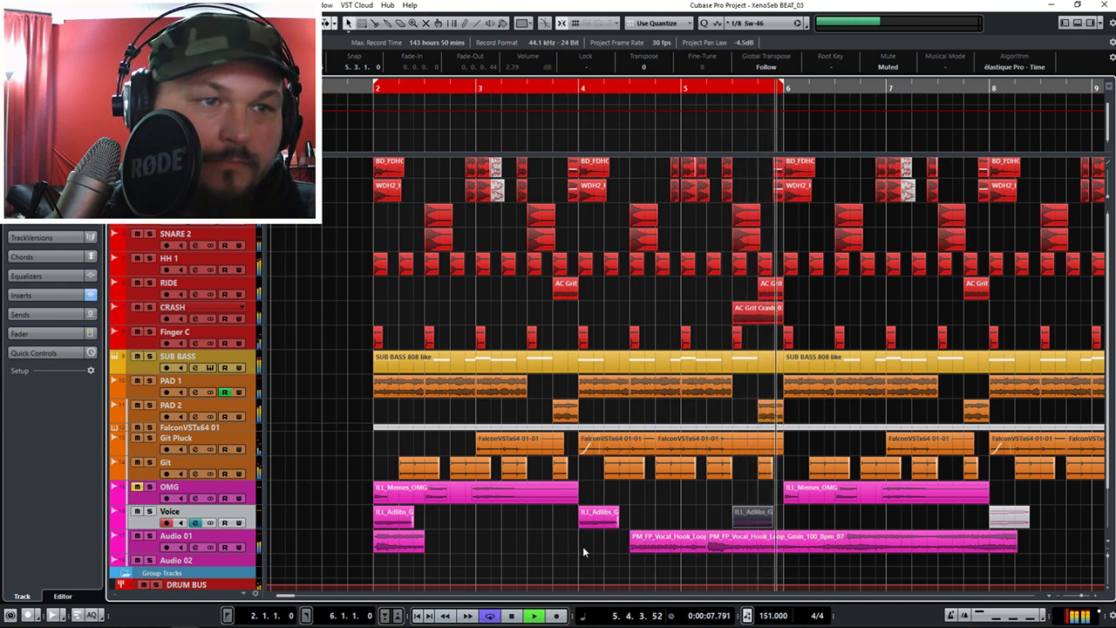
click(650, 541)
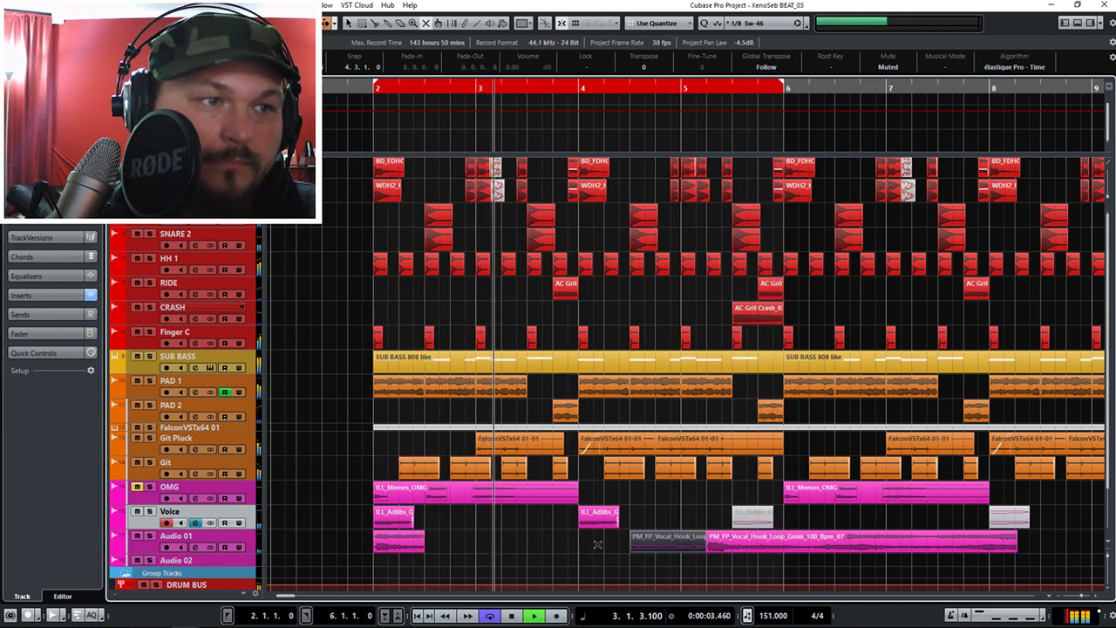
right_click(591, 551)
click(557, 511)
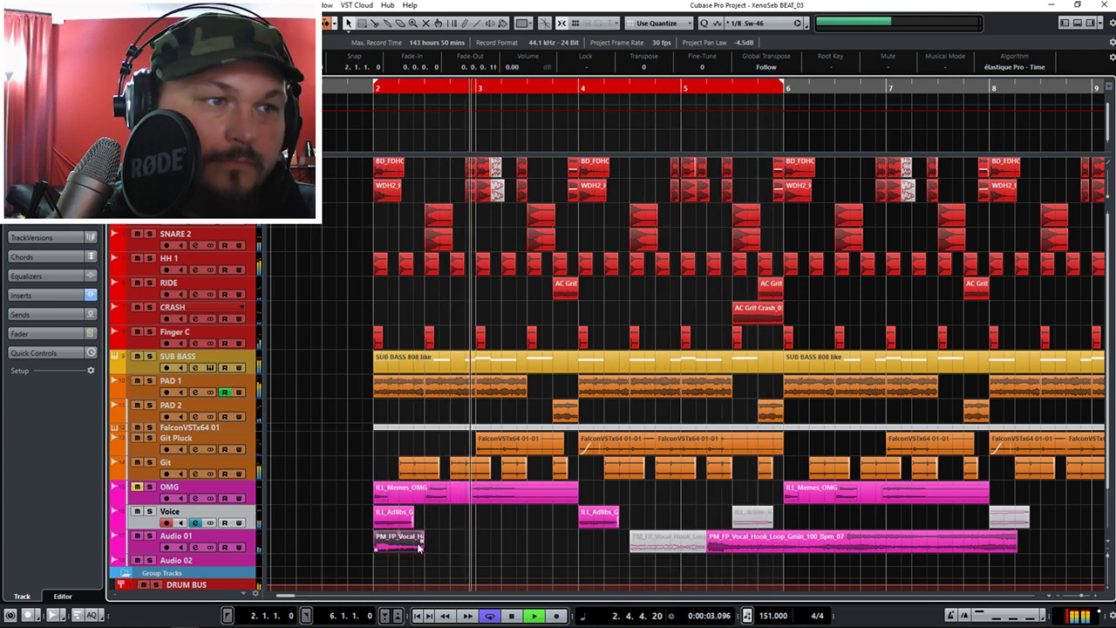
Move the short first vocal hook piece on Audio 01 to start at 3.3.1 and listen to it in the loop.
drag(405, 548, 491, 555)
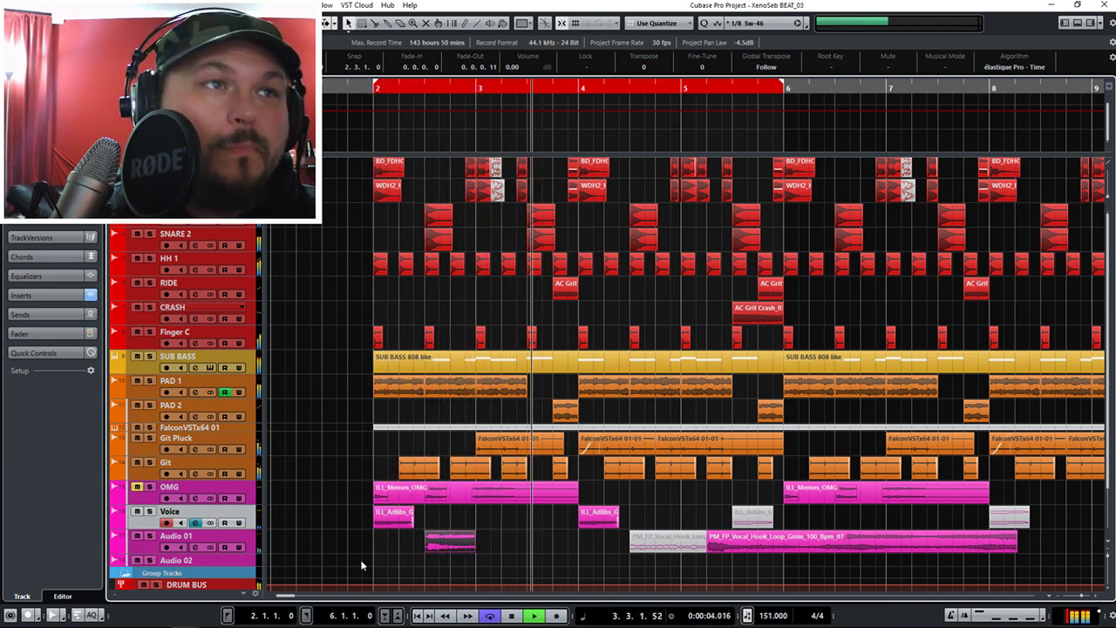
key(space)
click(447, 548)
key(space)
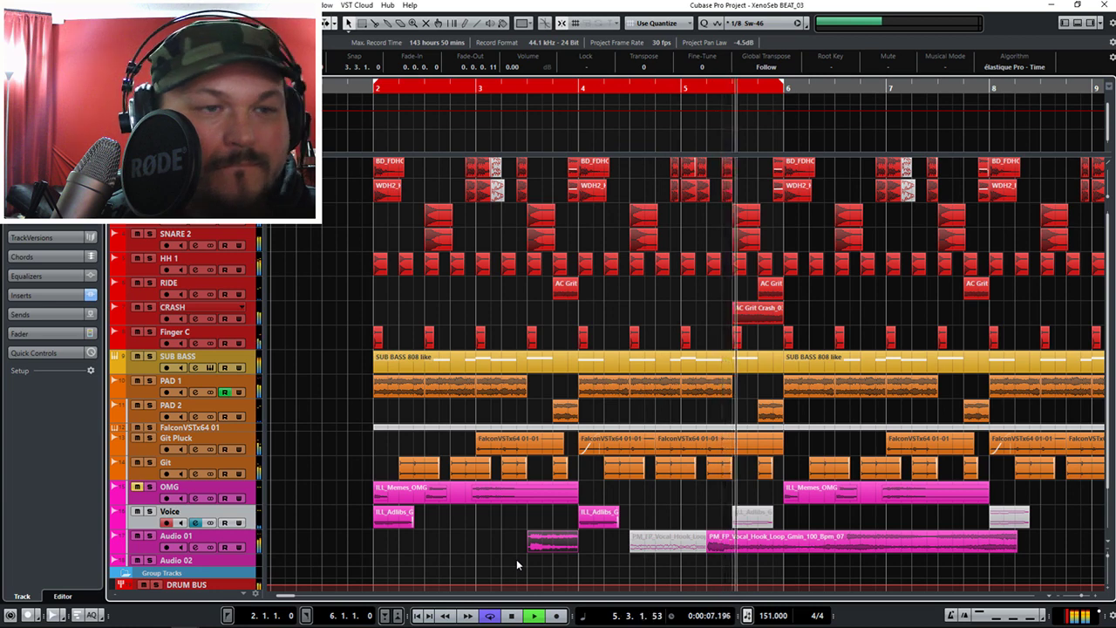
Mute the short vocal hook piece at 3.3.1, clear the selection, and play the loop.
key(space)
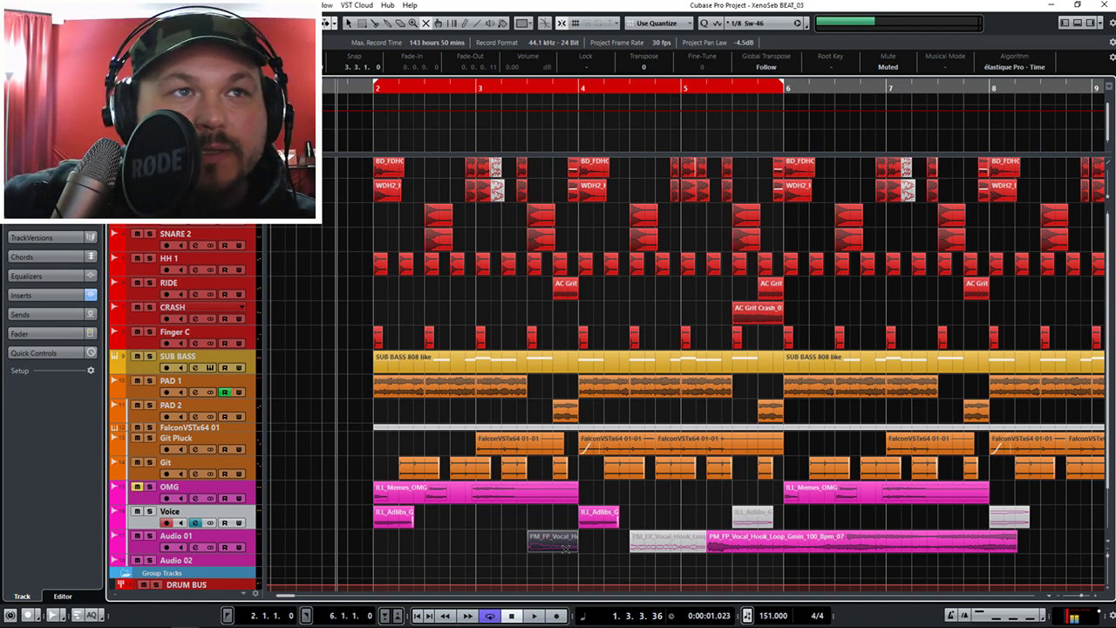
scroll(563, 397, up, 1)
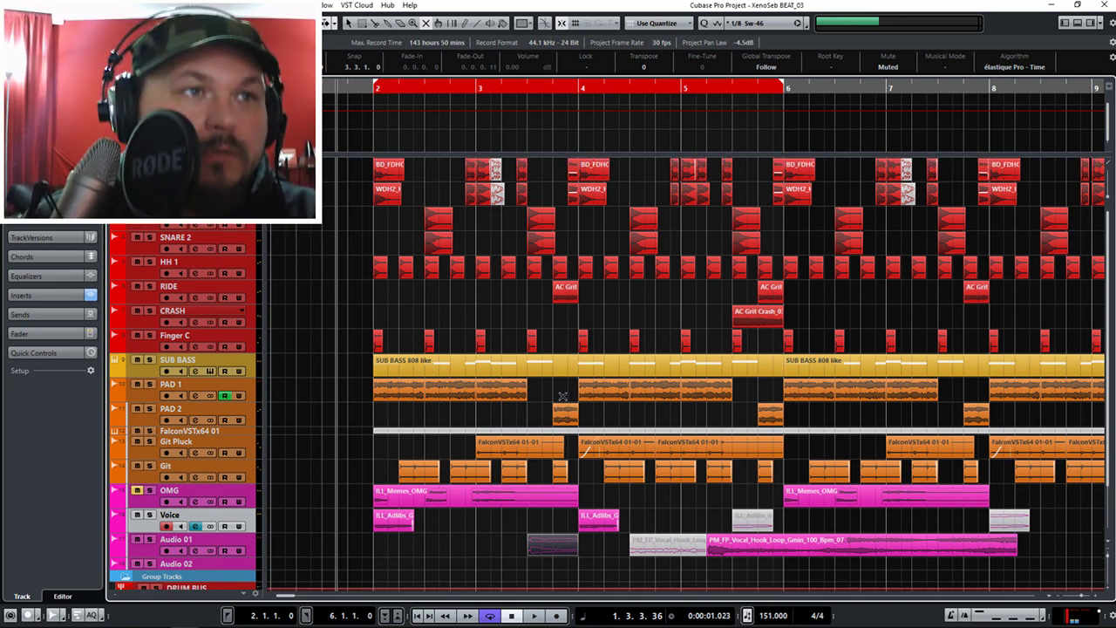
right_click(522, 316)
click(465, 306)
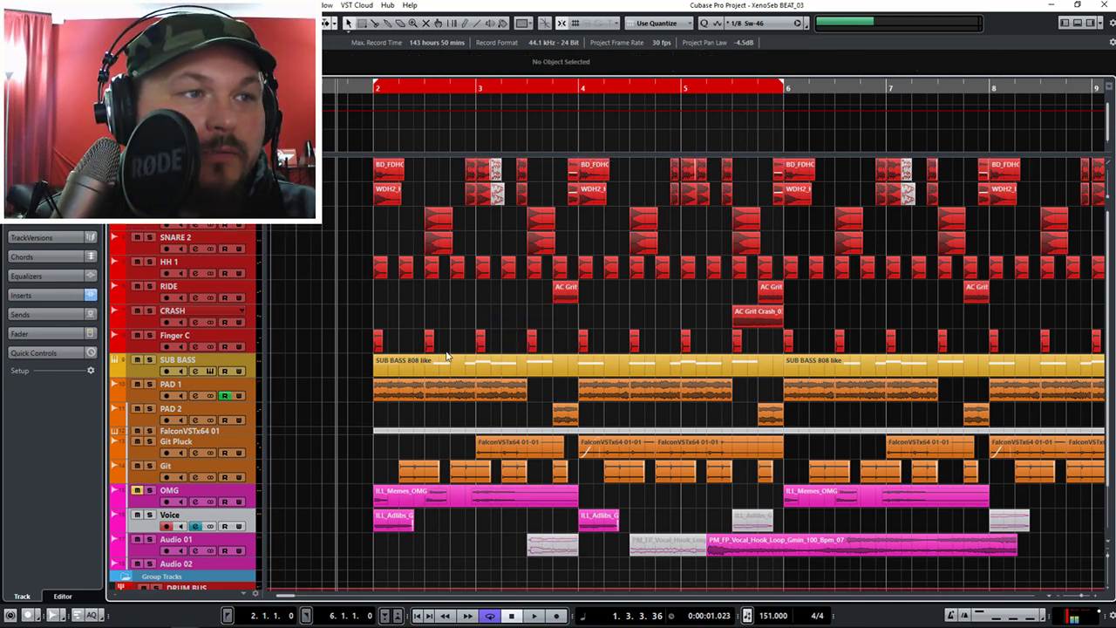
key(space)
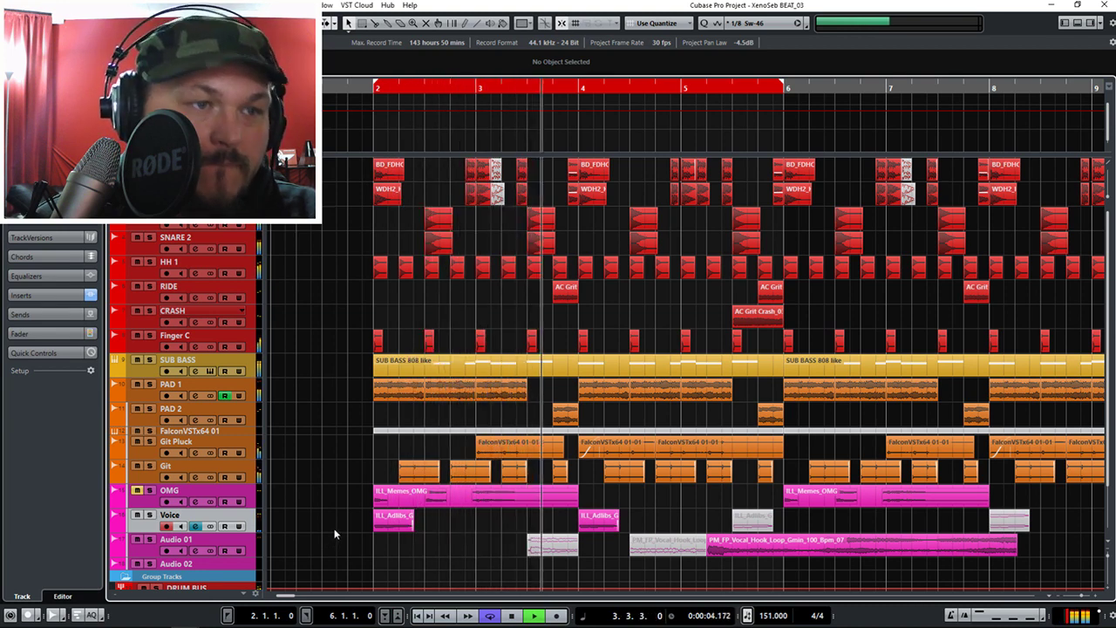
On the Voice track, unmute the adlib clip at 5.3.1 and mute the adlib clips at bars 4 and 2.
key(space)
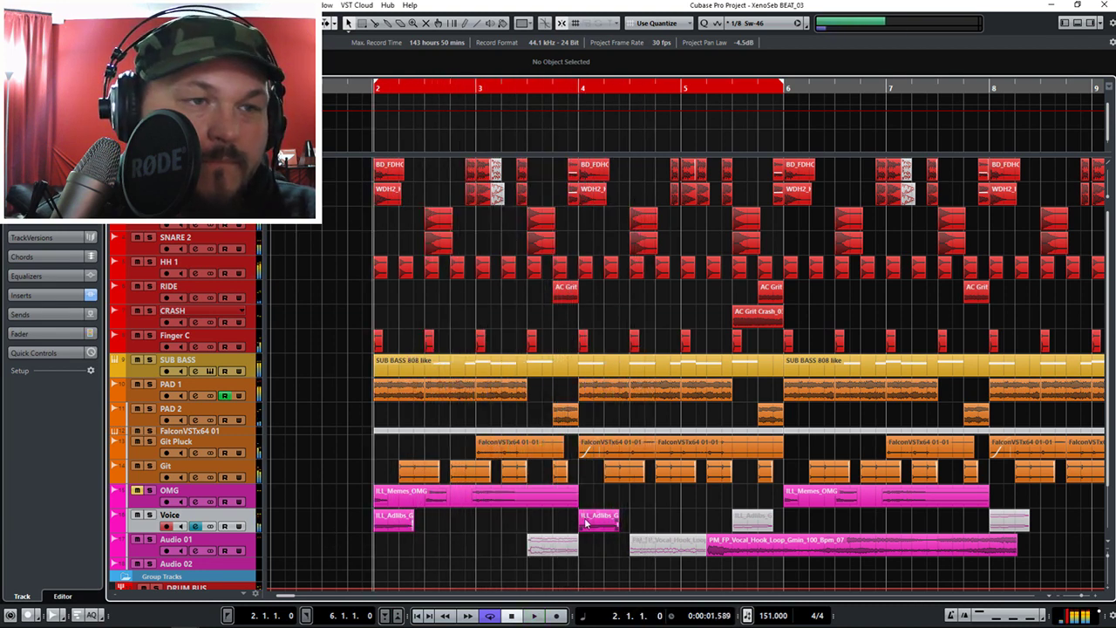
right_click(680, 521)
click(715, 527)
click(751, 520)
click(602, 519)
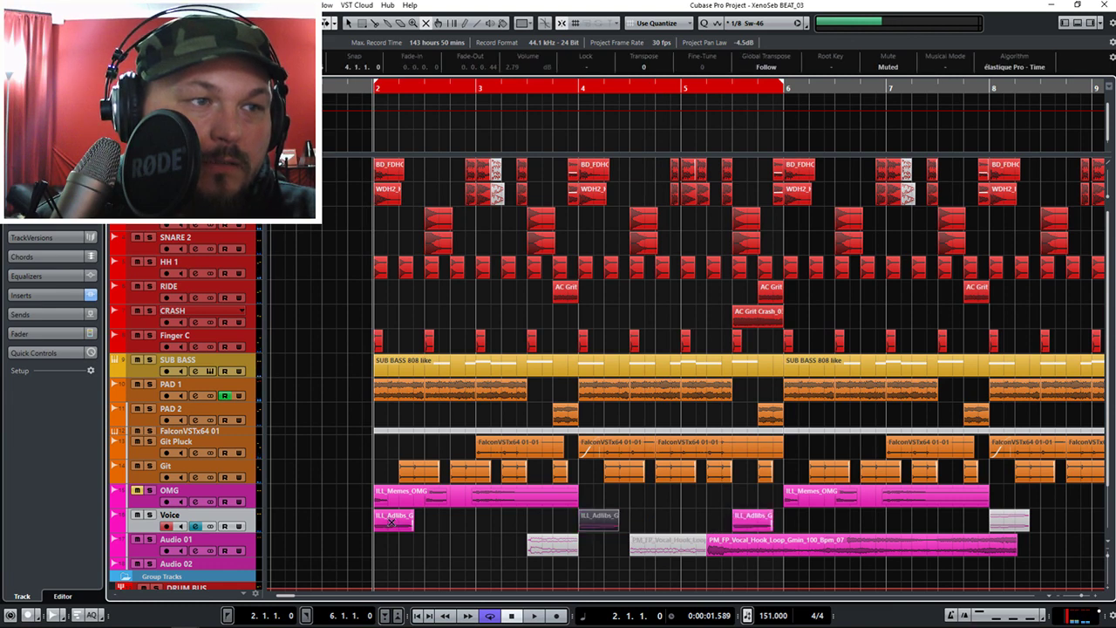
click(392, 520)
key(1)
Unmute and select the OMG track, then listen to the four-bar loop with the rearranged vocal clips.
key(space)
key(space)
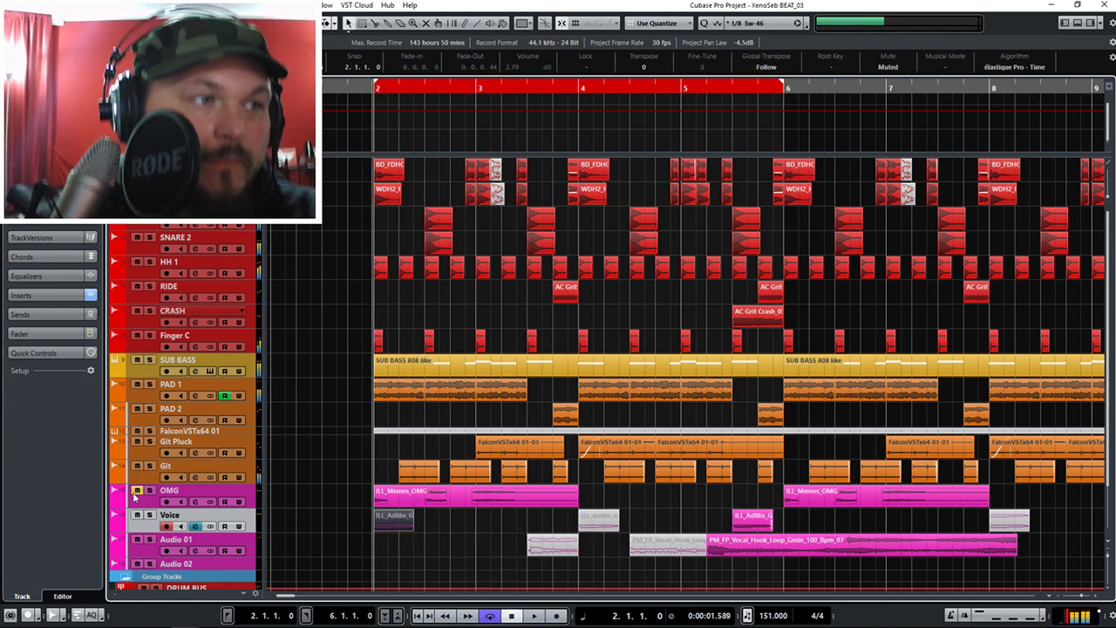
key(space)
key(Up)
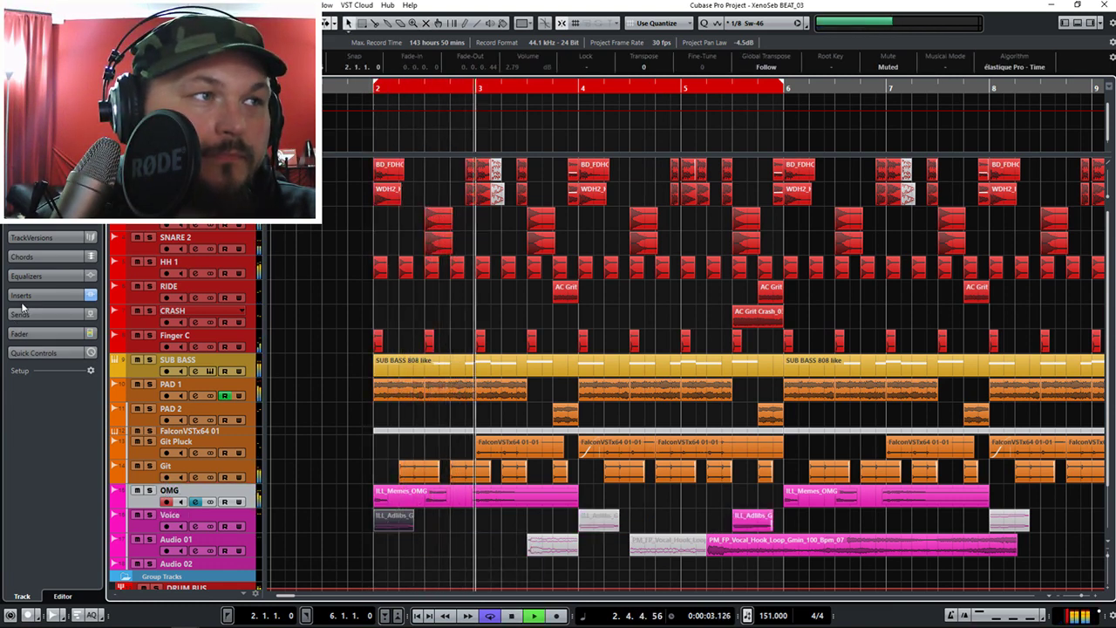
key(space)
key(space)
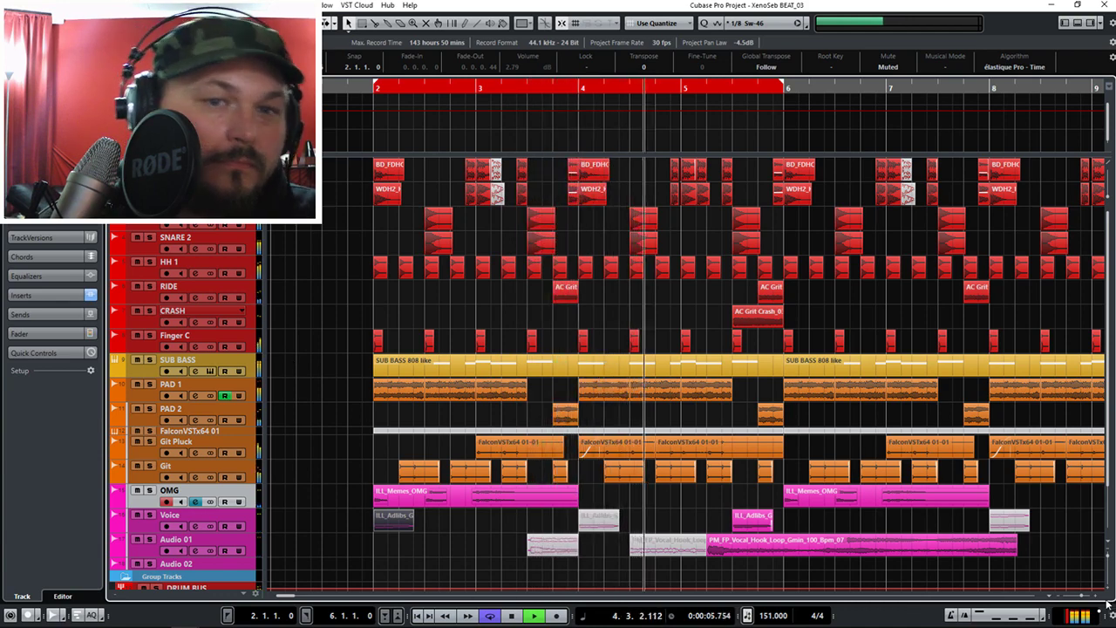
key(g)
key(g)
key(g)
key(space)
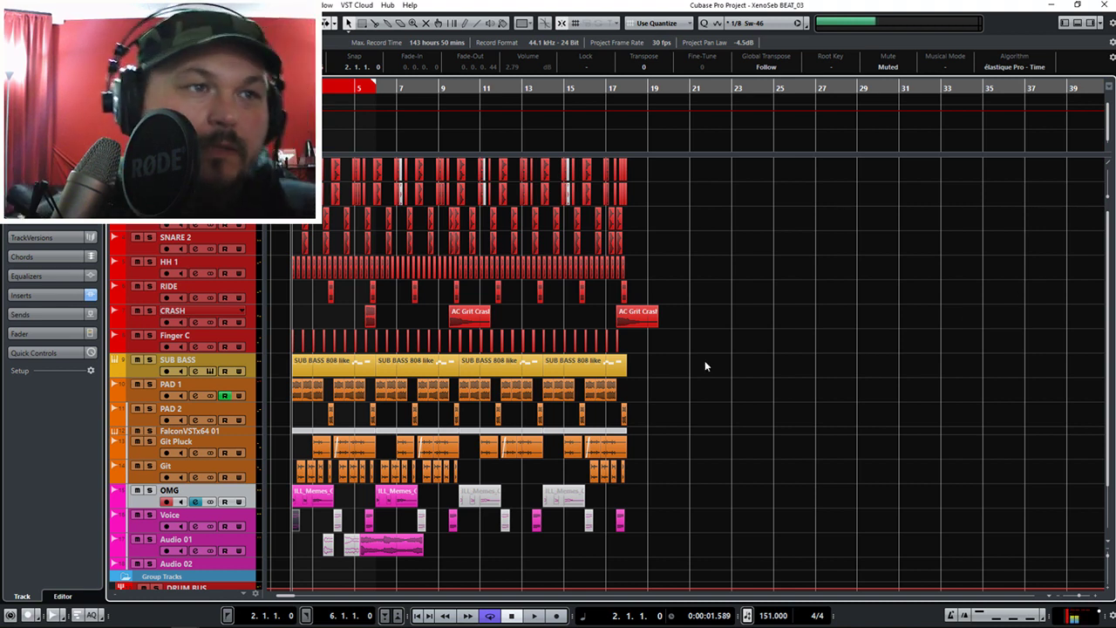
Solo the SUB BASS track and inspect its FabFilter Pro-C 2 compressor and channel settings.
click(221, 369)
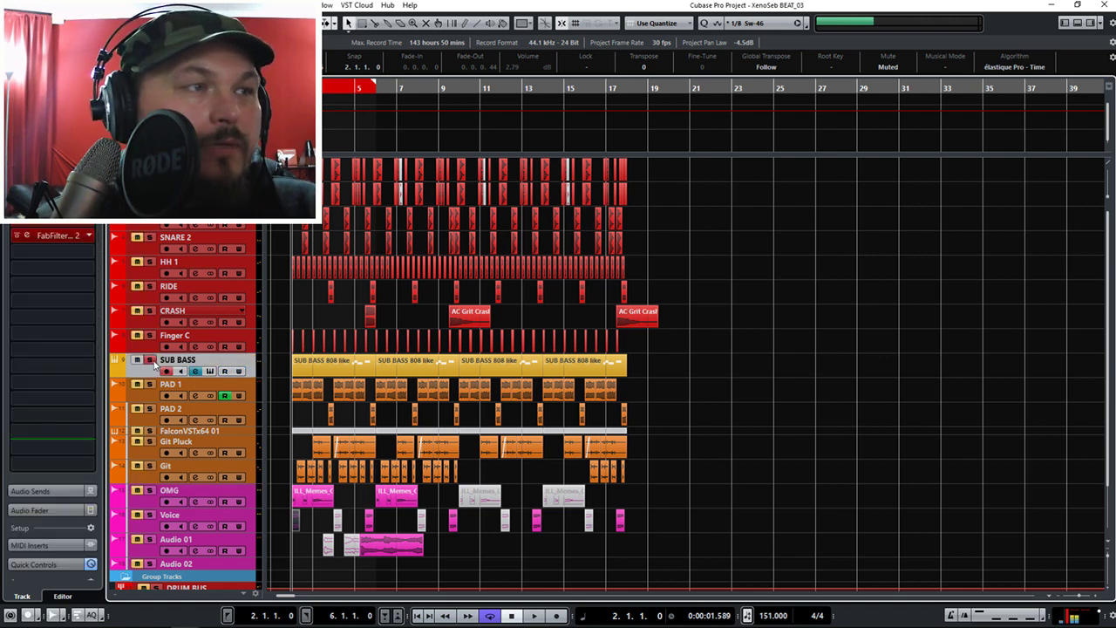
drag(1080, 600, 1082, 600)
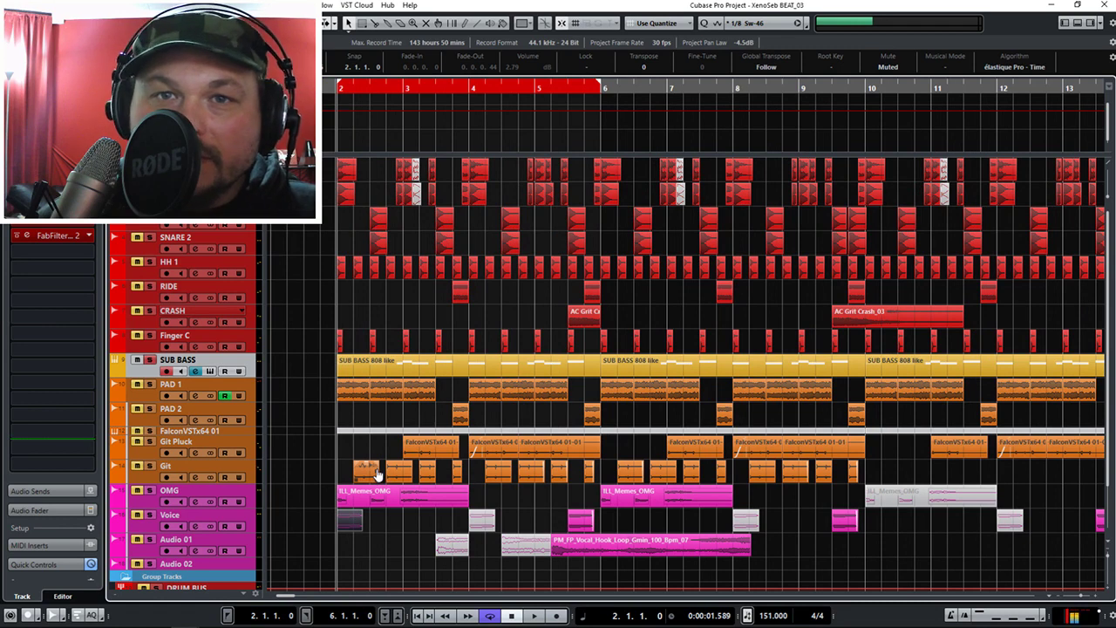
click(53, 236)
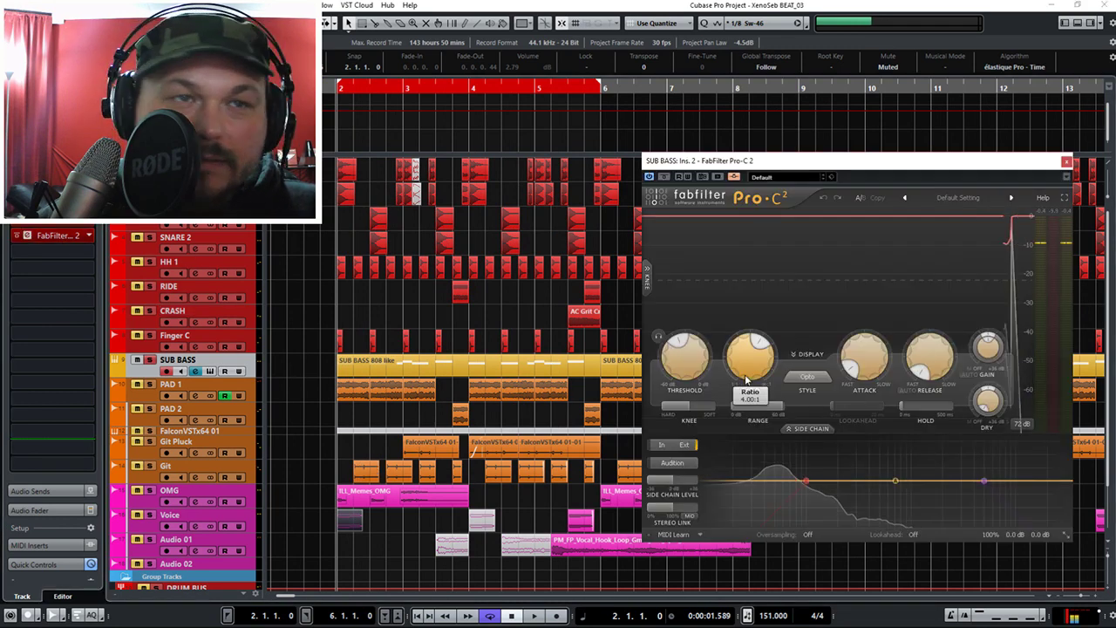
click(1070, 155)
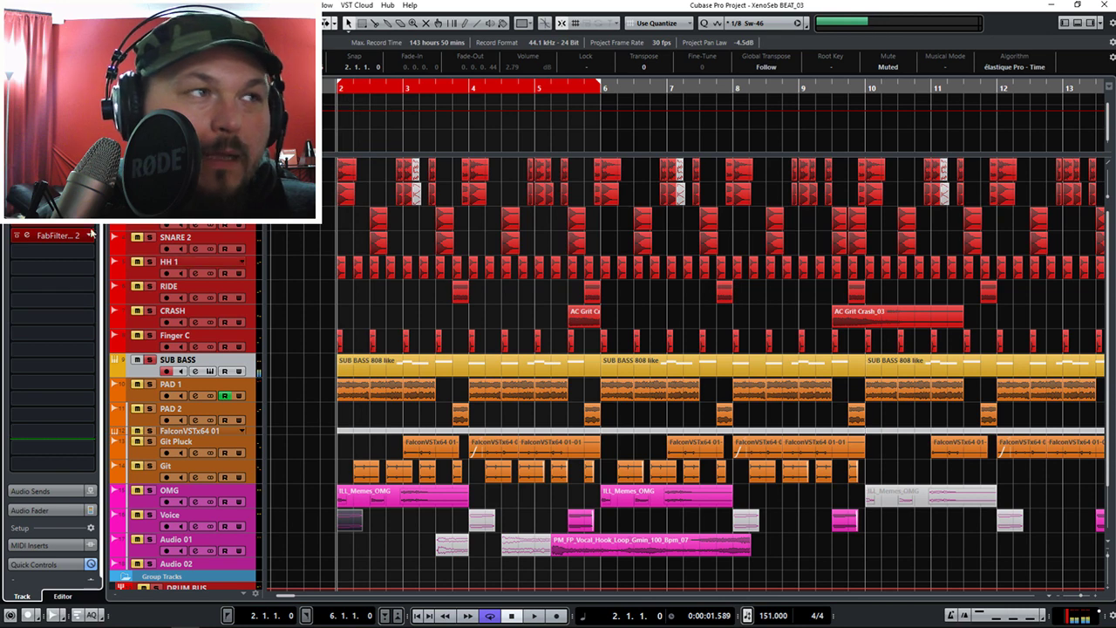
key(e)
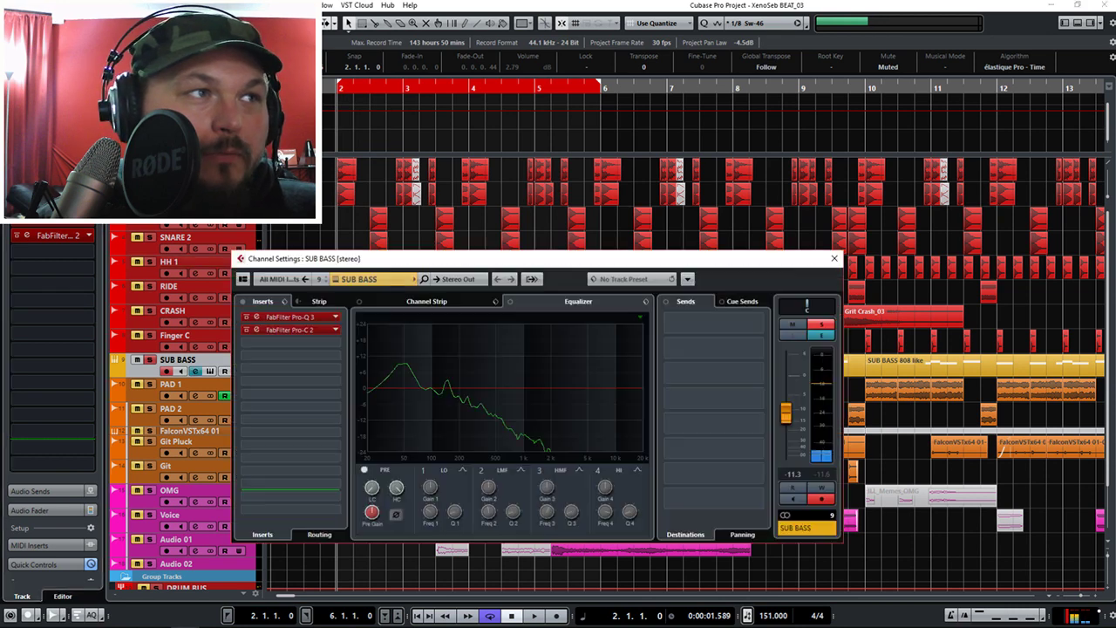
click(834, 259)
Insert the Waves L3-LL Multi Stereo limiter on SUB BASS below Pro-C 2, replacing the L3-LL Ultra Stereo picked first.
click(84, 250)
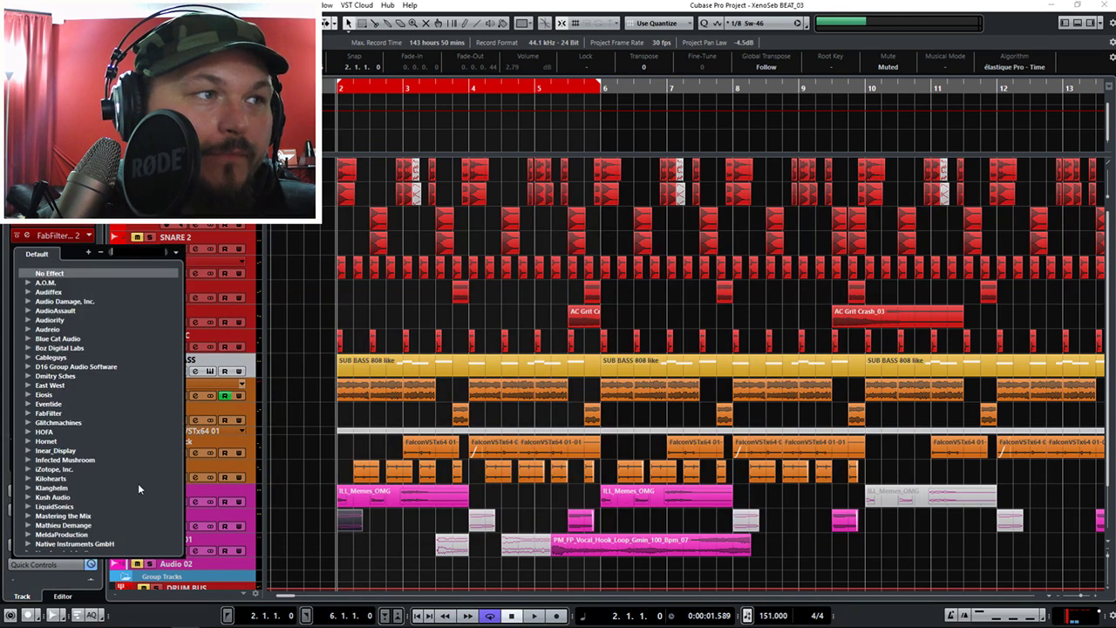
click(285, 328)
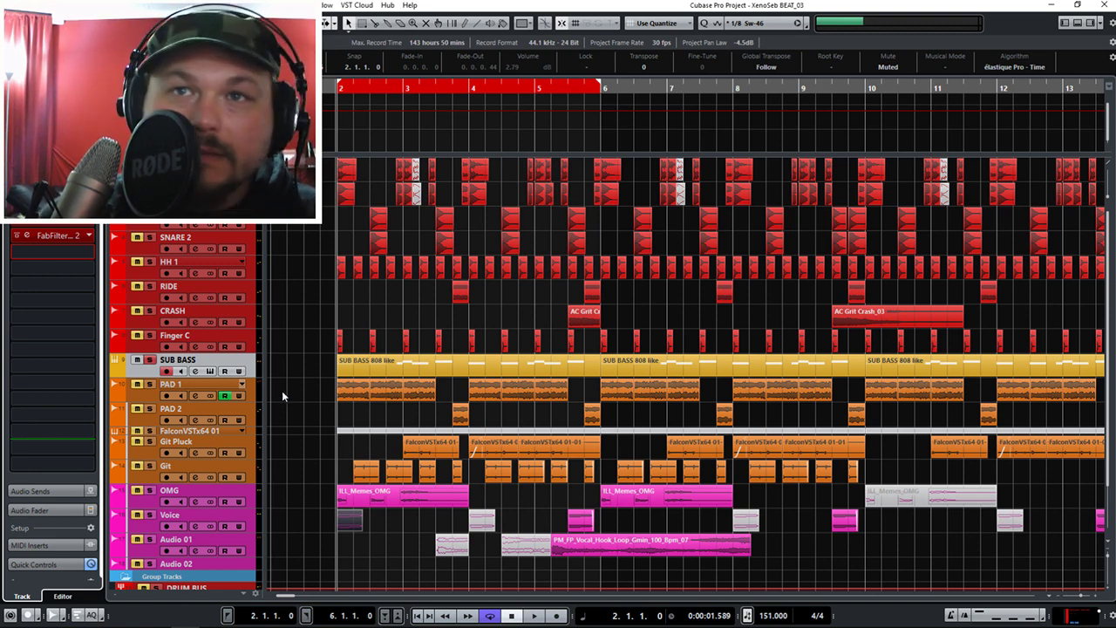
click(88, 258)
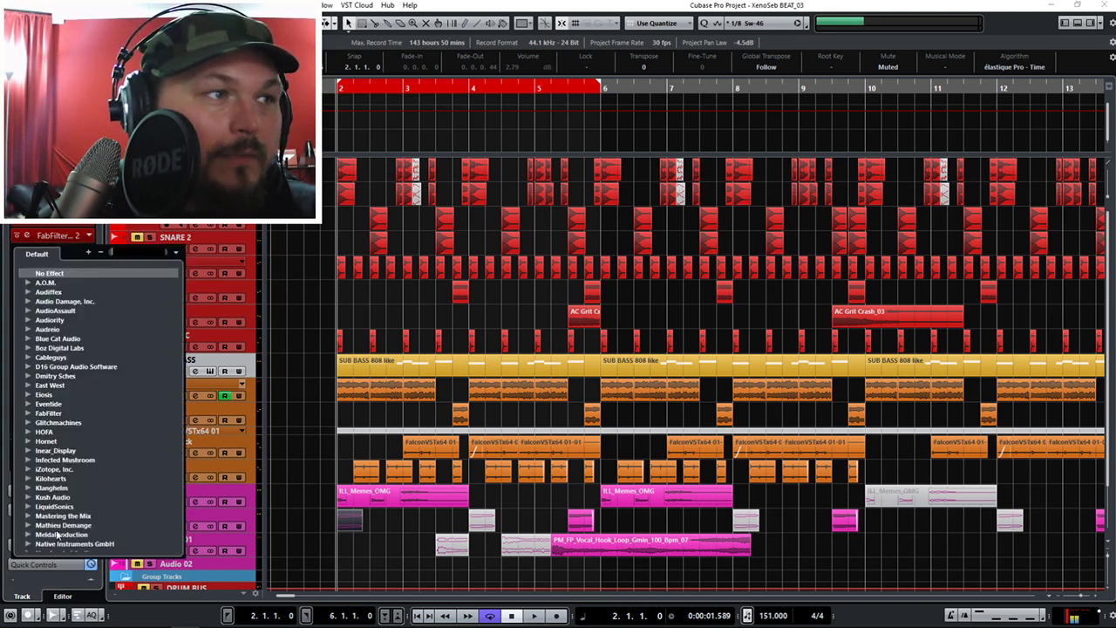
scroll(74, 504, down, 5)
scroll(43, 493, down, 1)
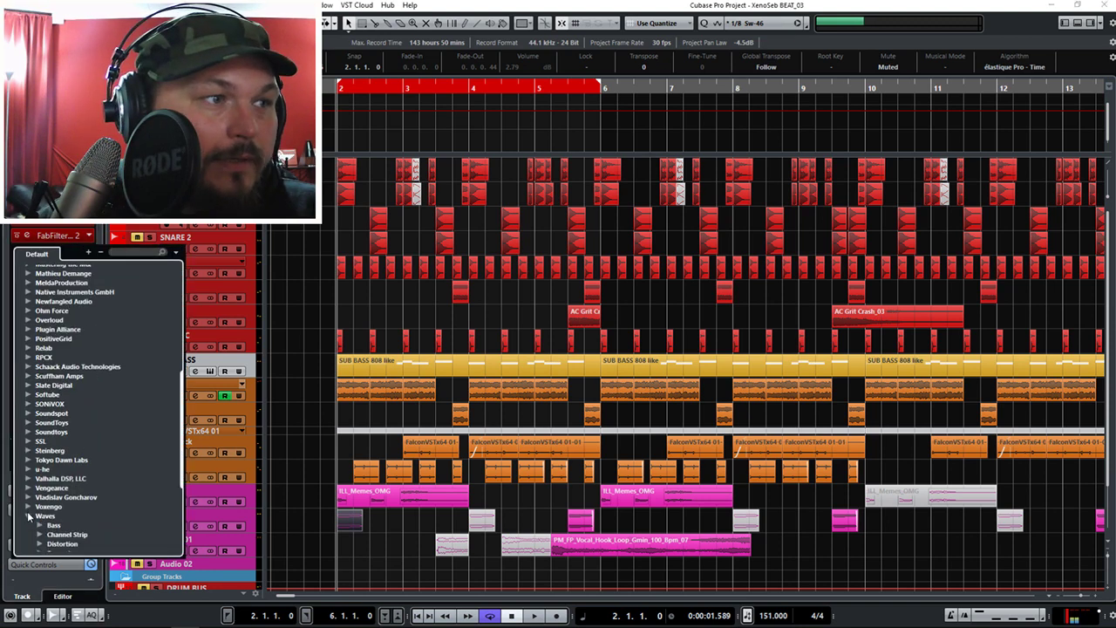
click(27, 512)
click(40, 412)
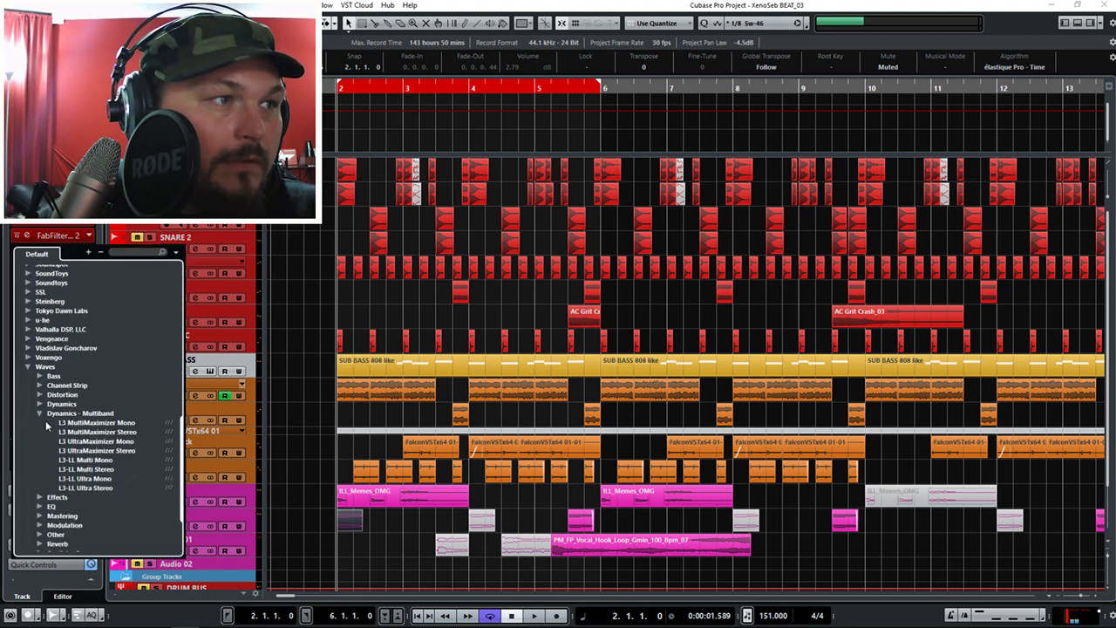
click(71, 489)
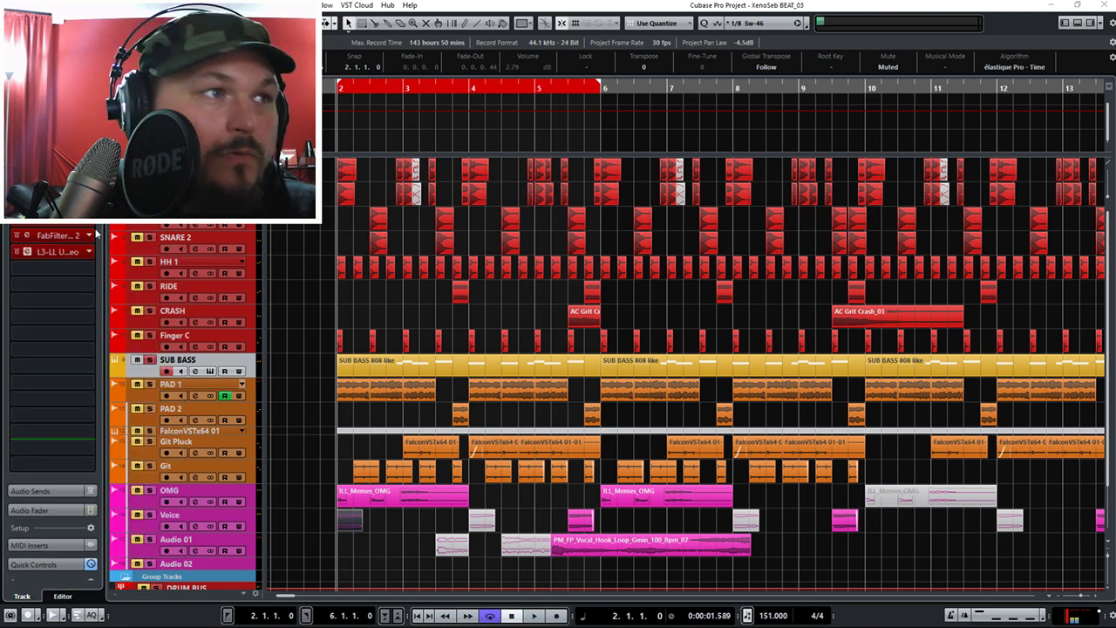
click(88, 251)
click(81, 395)
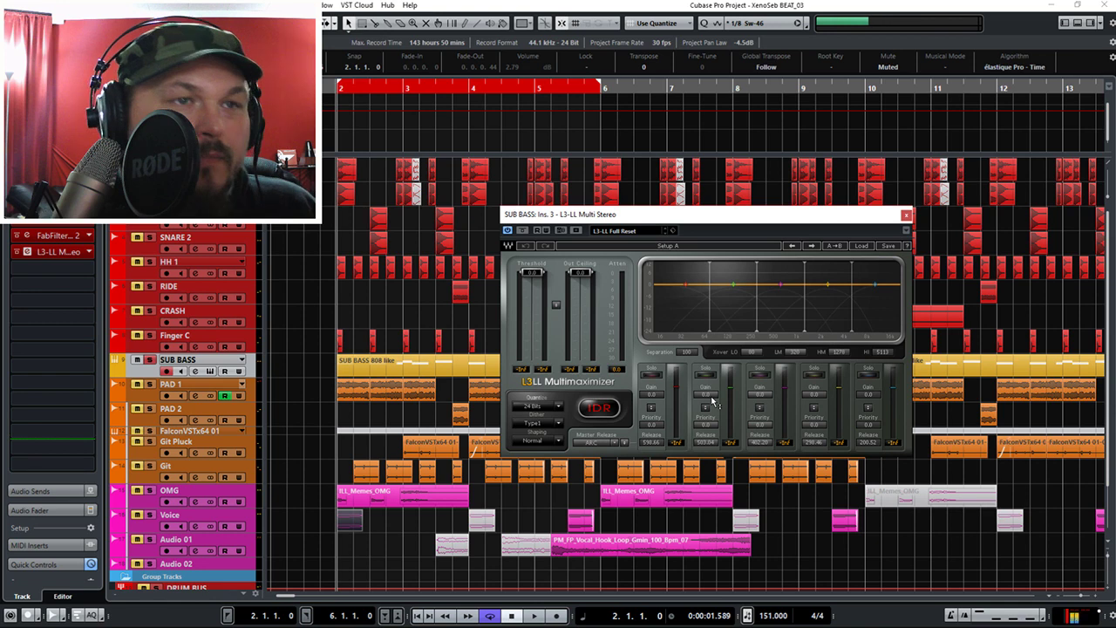
Link the limiter's threshold and out ceiling and lower both to about -13.4 dB while the soloed sub bass plays.
click(556, 305)
scroll(555, 304, down, 1)
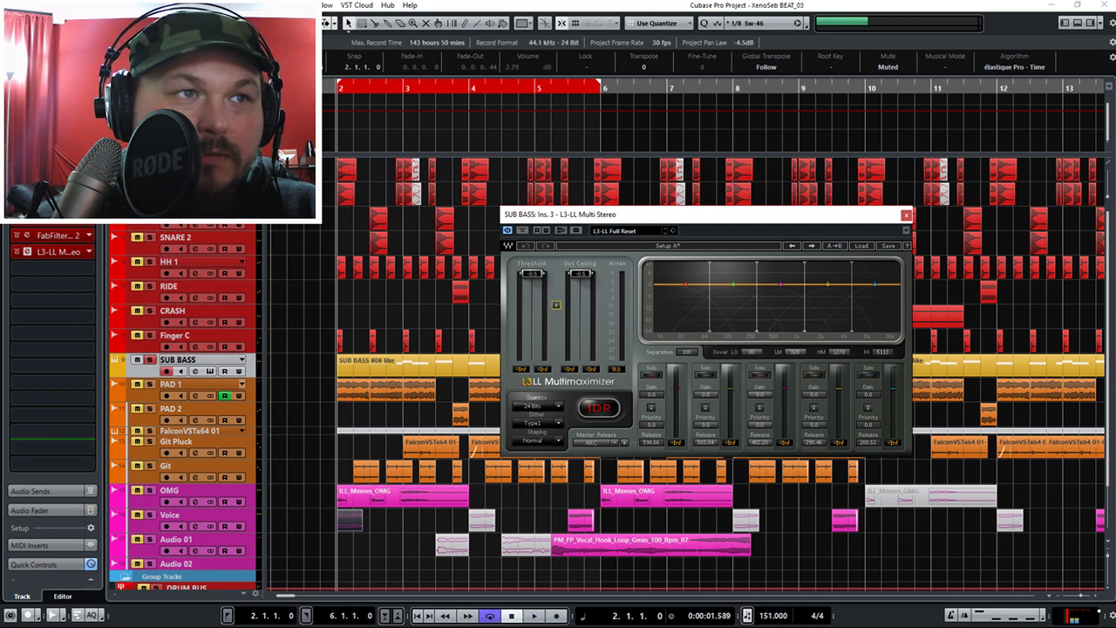
key(space)
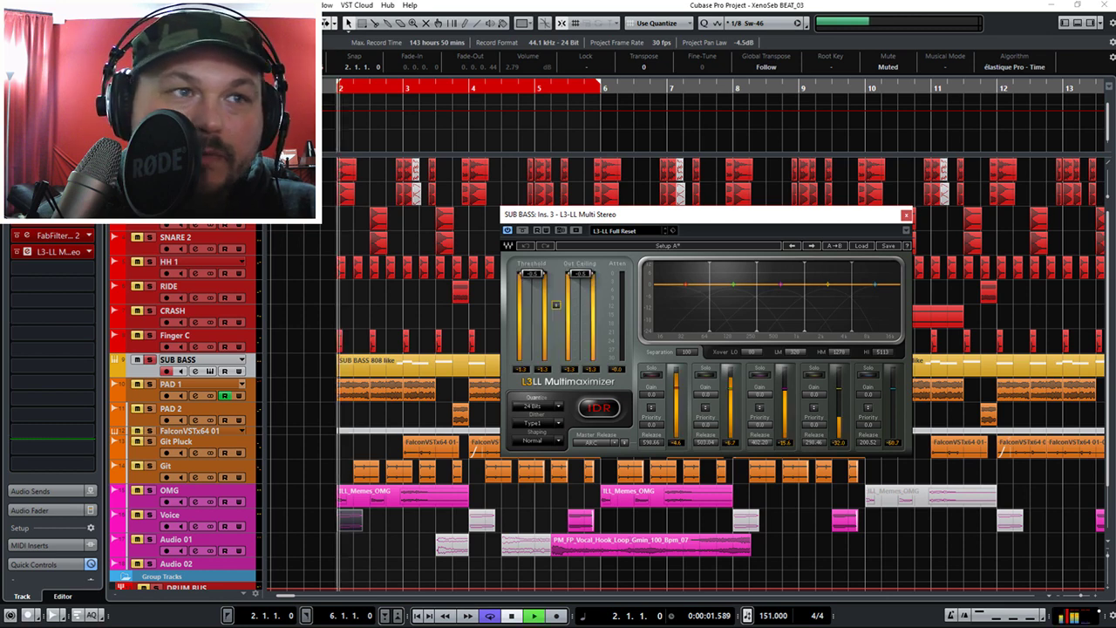
scroll(556, 304, down, 4)
scroll(556, 304, down, 1)
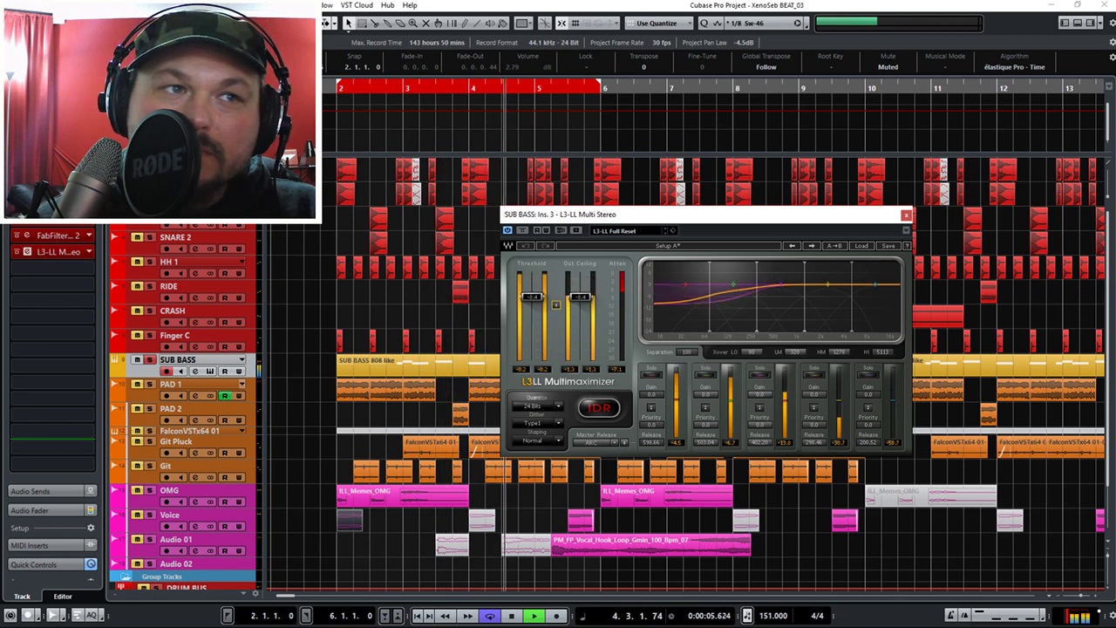
scroll(555, 305, down, 6)
scroll(555, 304, up, 3)
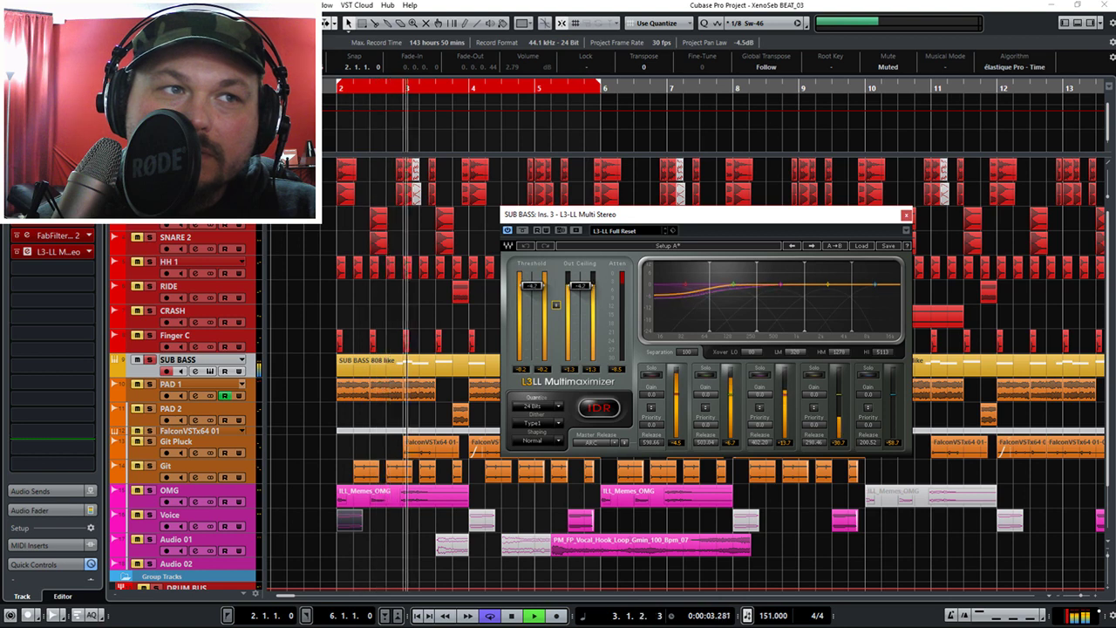
scroll(556, 304, down, 10)
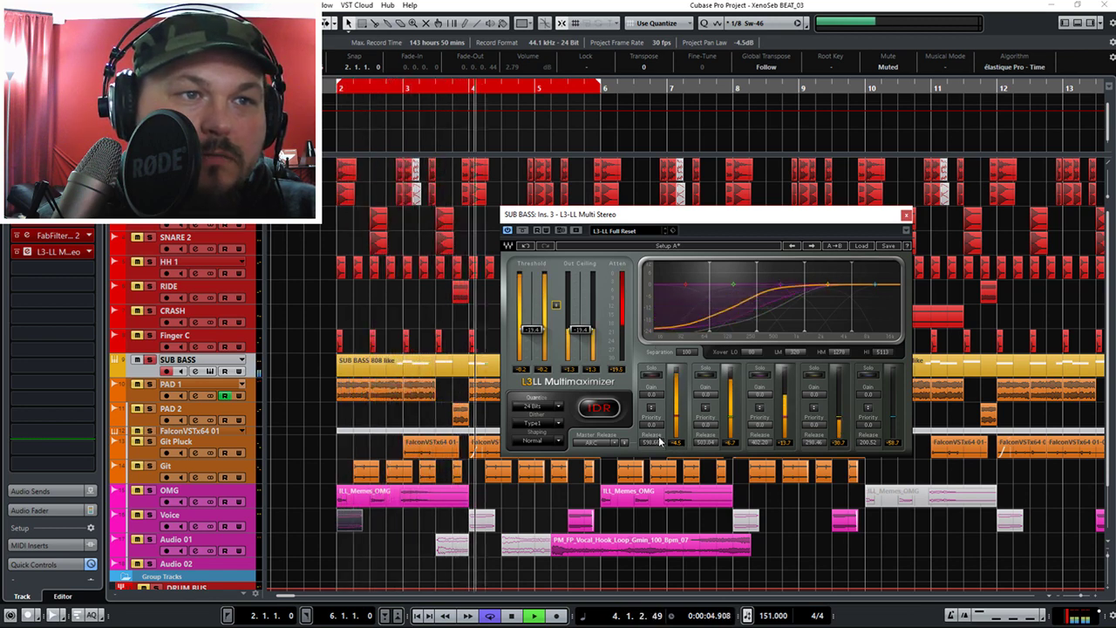
Set the lowest band's priority to 12.0, raise the linked threshold and ceiling to about -3.2 dB, and compare with the limiter bypassed.
drag(652, 425, 651, 375)
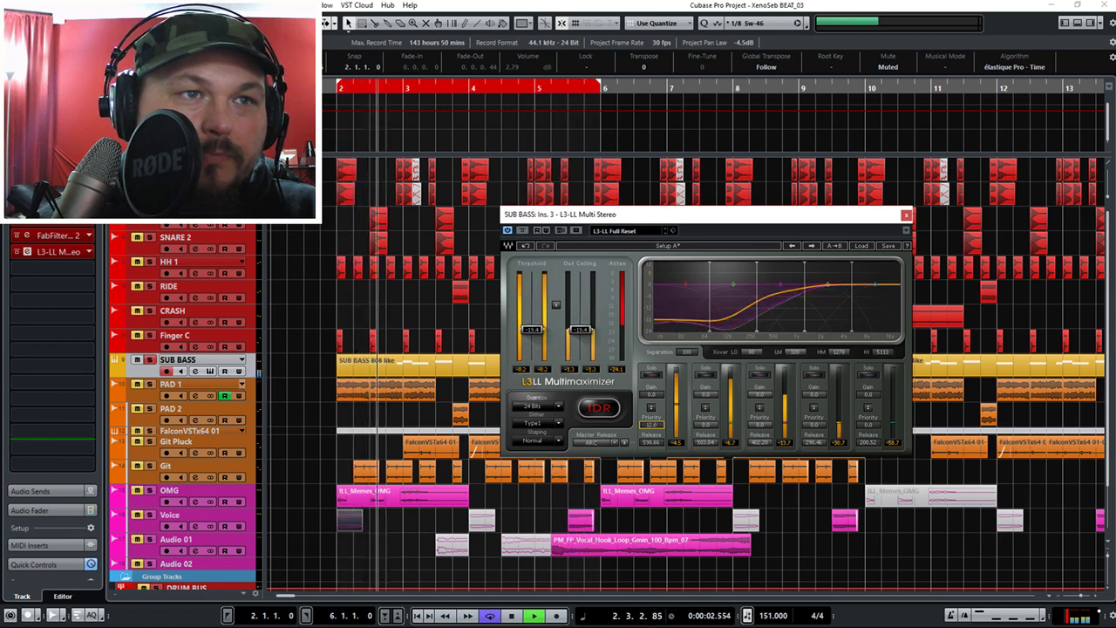
key(space)
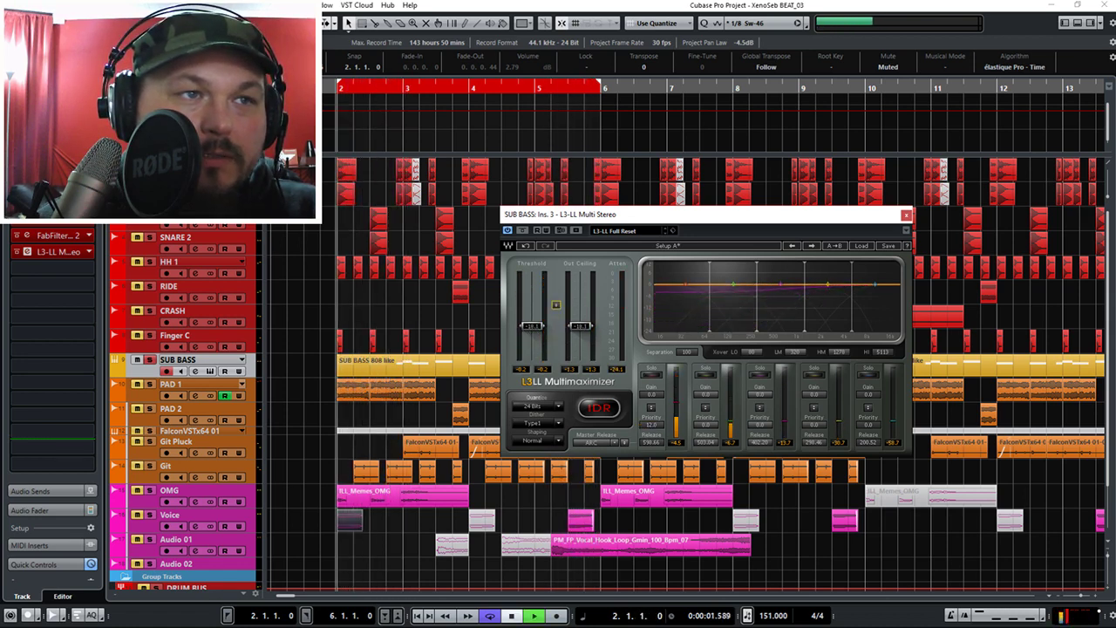
key(space)
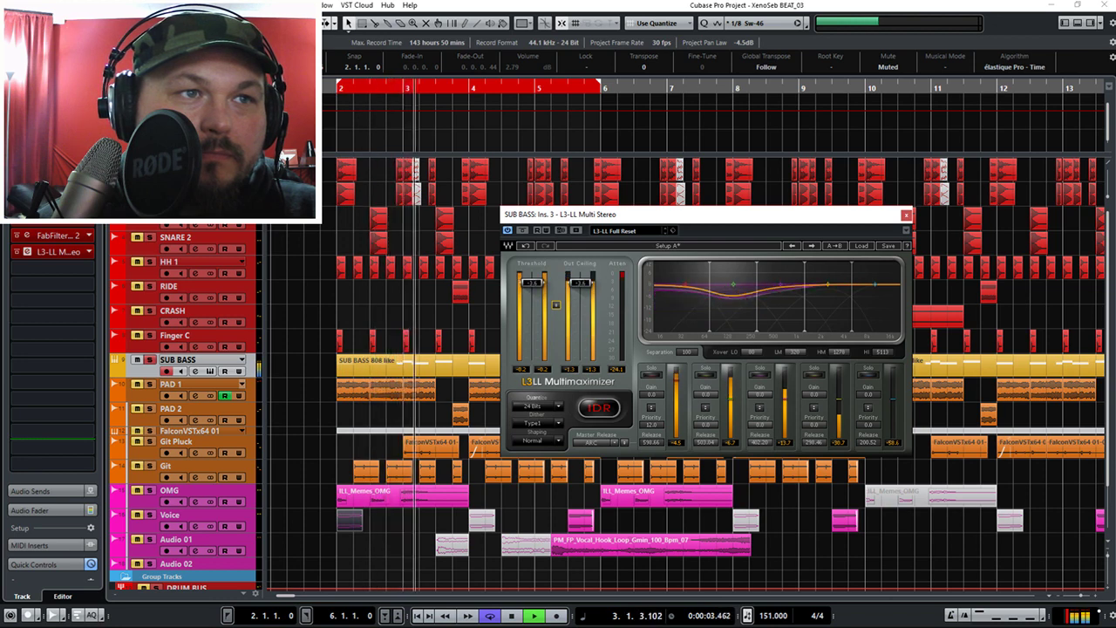
click(523, 231)
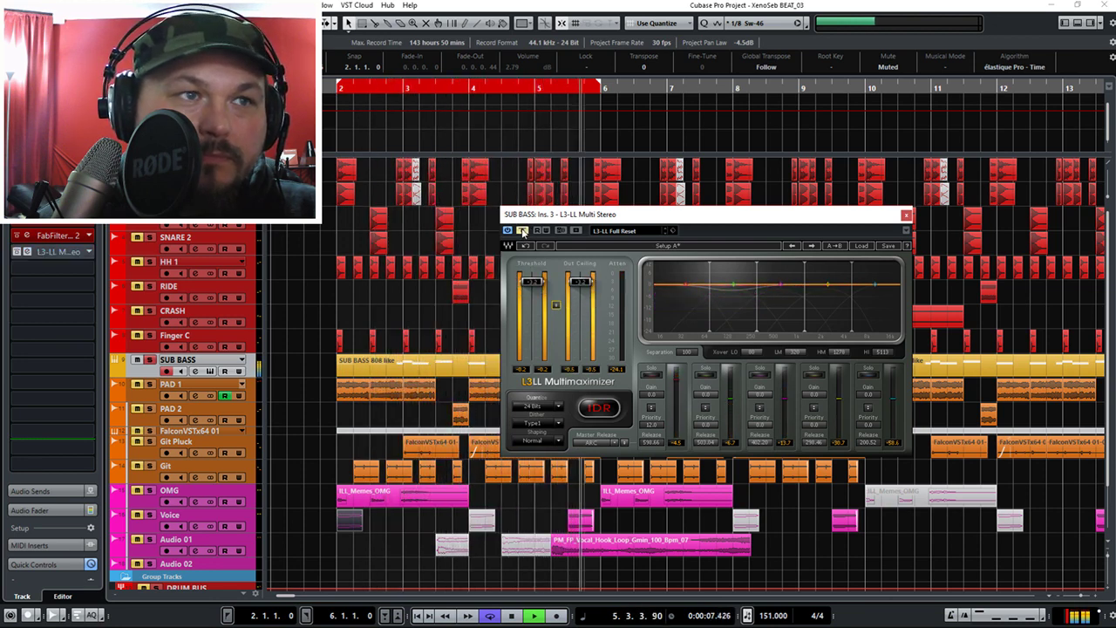
click(524, 231)
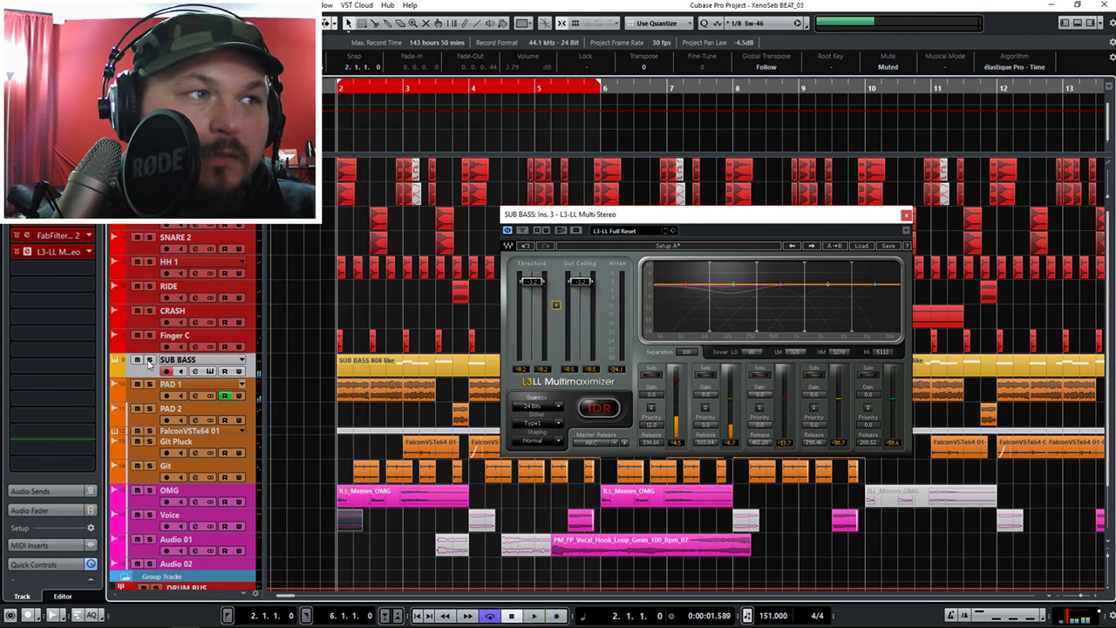
Unsolo SUB BASS and, with the full loop playing, set the second band's priority to about 4.6 and the lowest band's to about 1.2.
key(space)
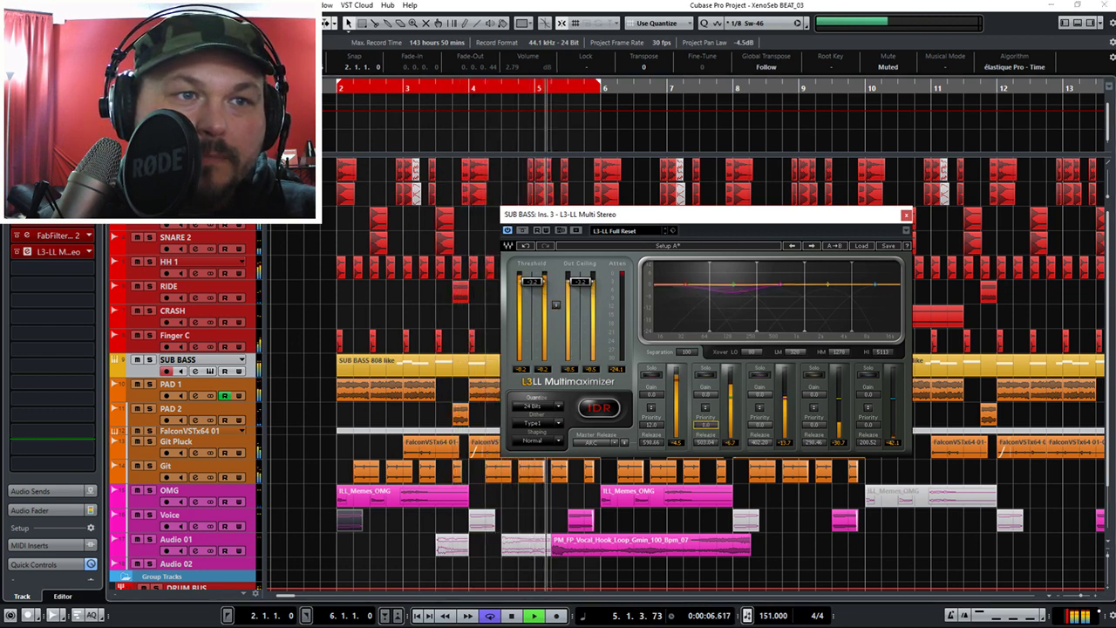
drag(706, 429, 706, 424)
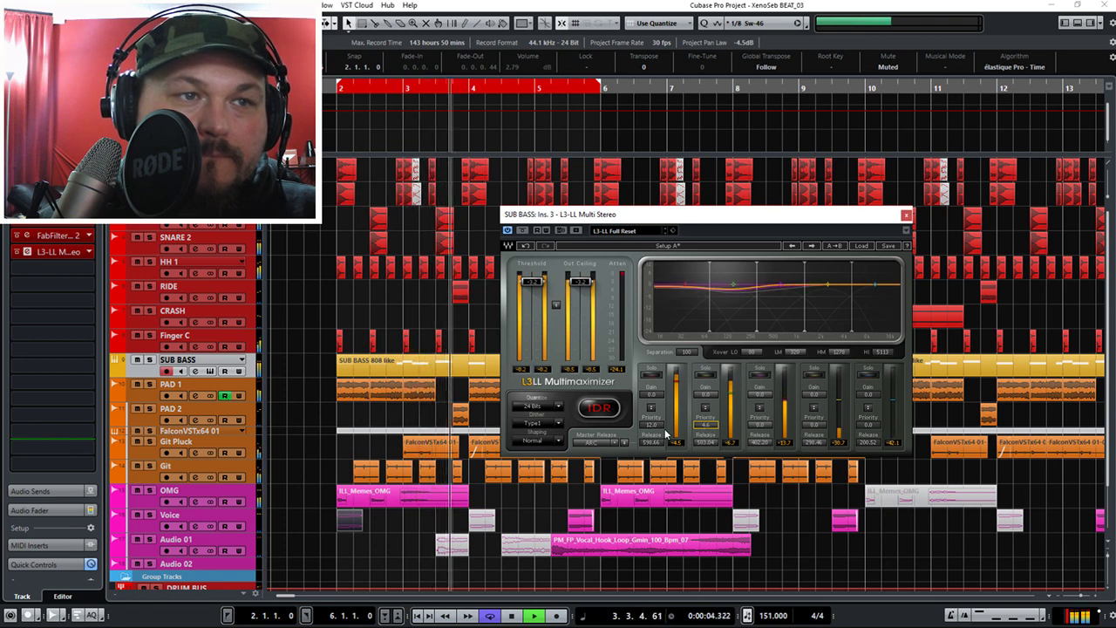
mouse_move(653, 426)
mouse_down()
mouse_move(652, 455)
mouse_move(652, 442)
mouse_up()
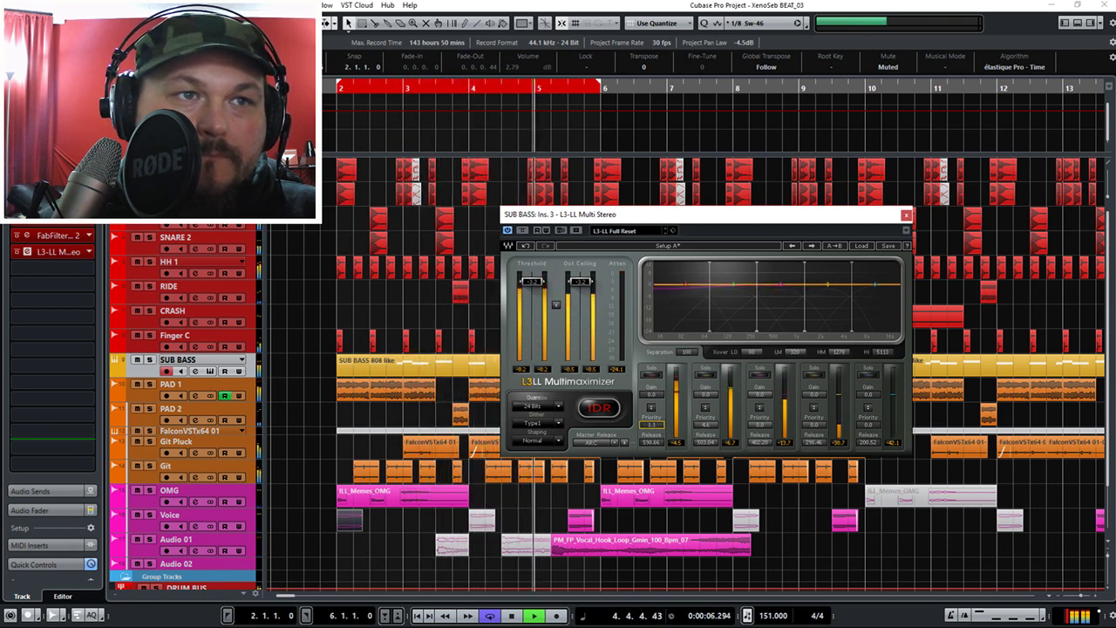
Compare the loop with the SUB BASS limiter bypassed and active, stop playback, and close the limiter's window.
click(522, 232)
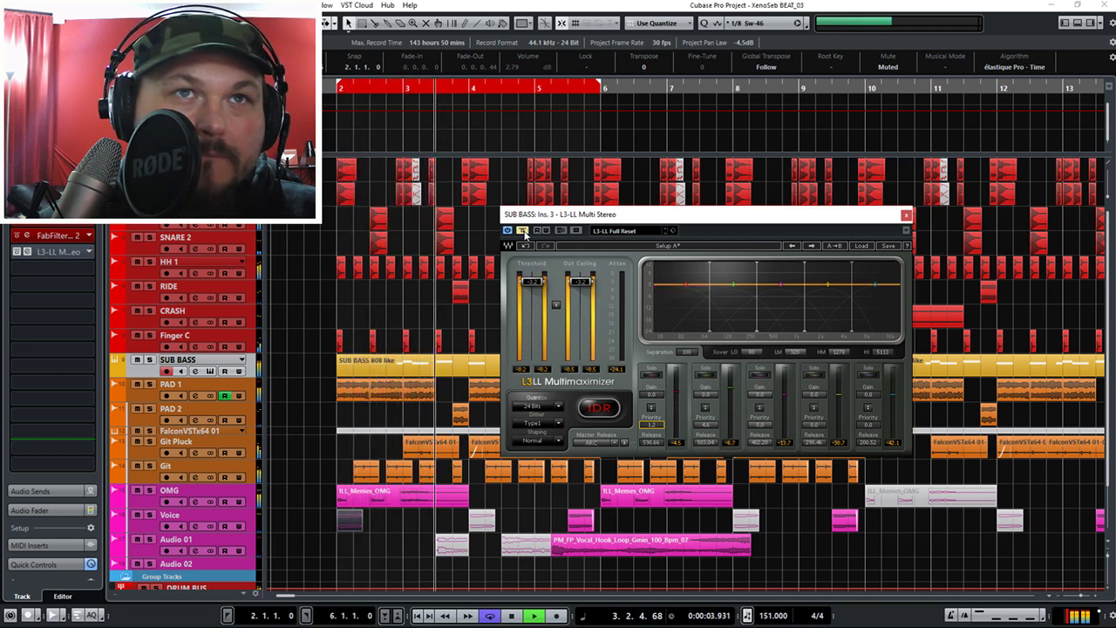
click(523, 232)
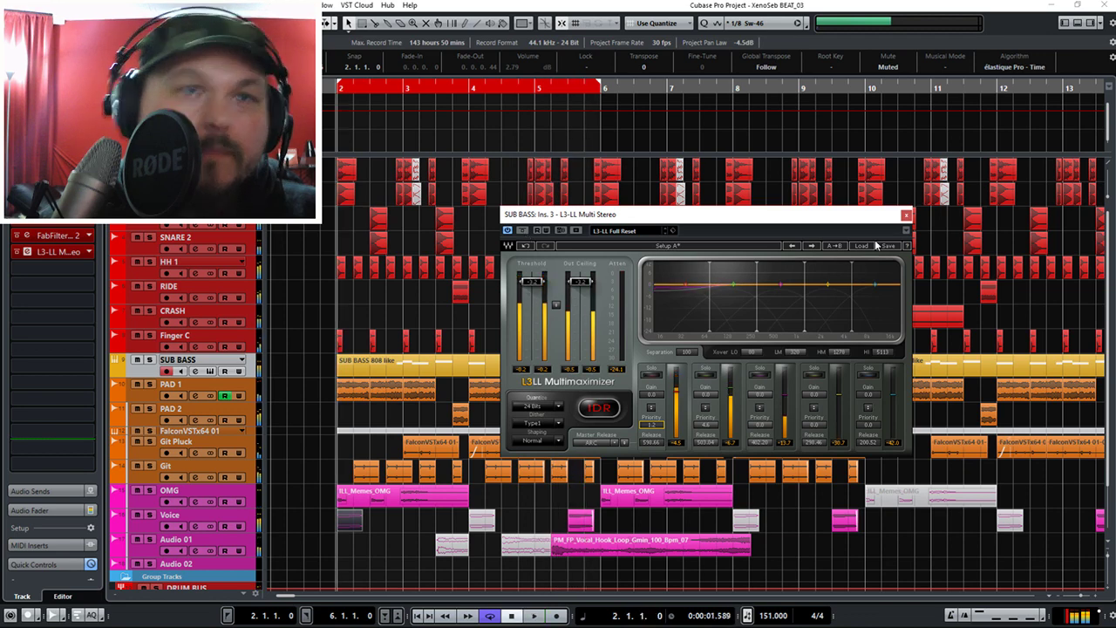
key(space)
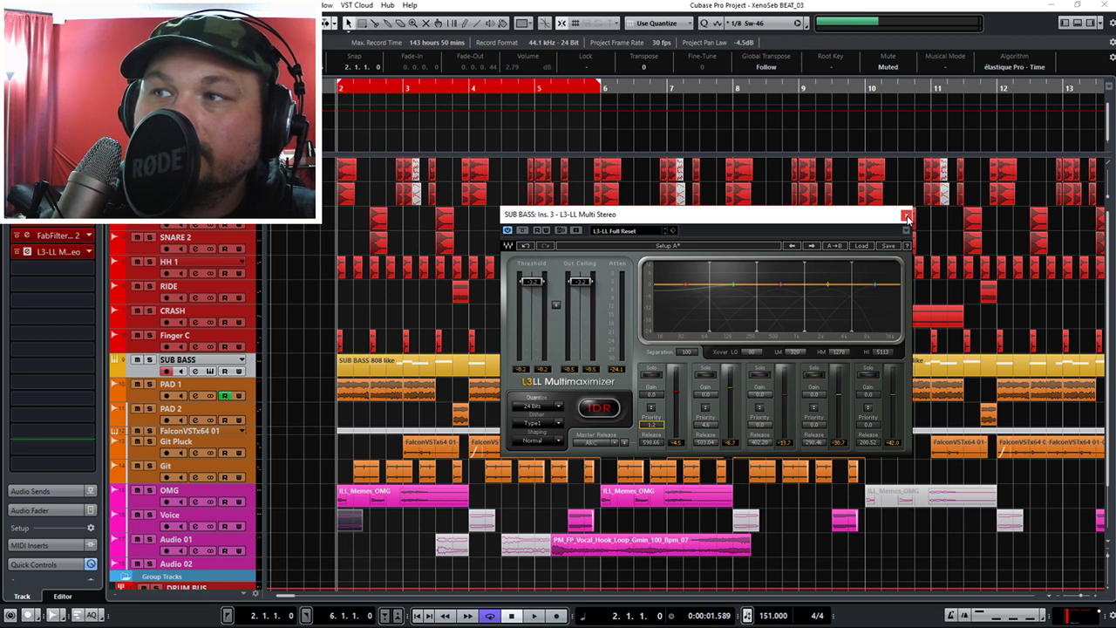
click(907, 217)
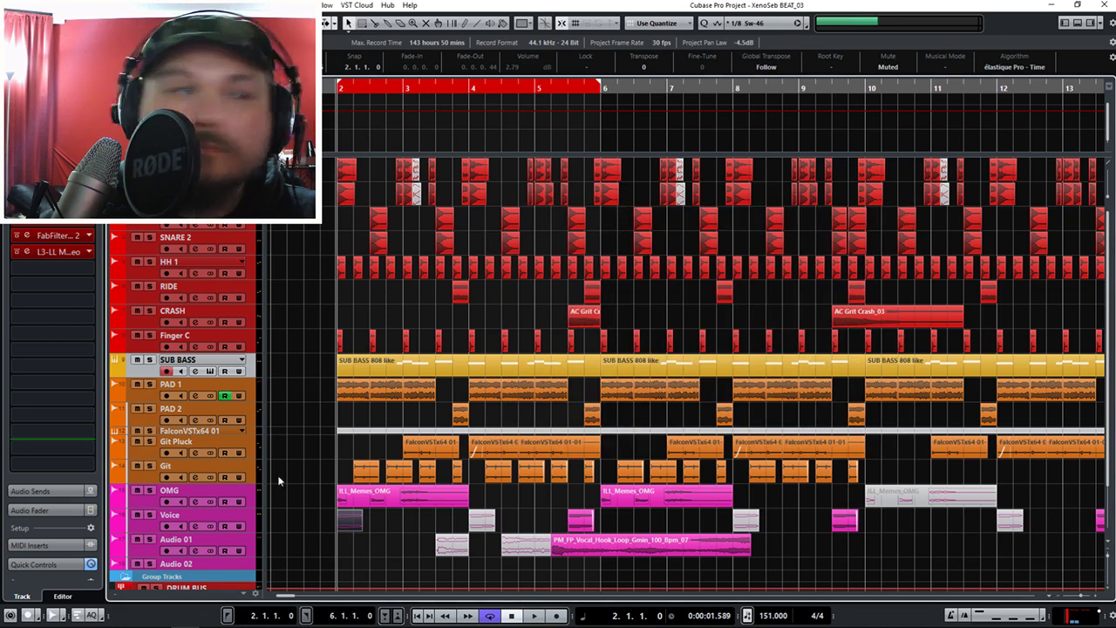
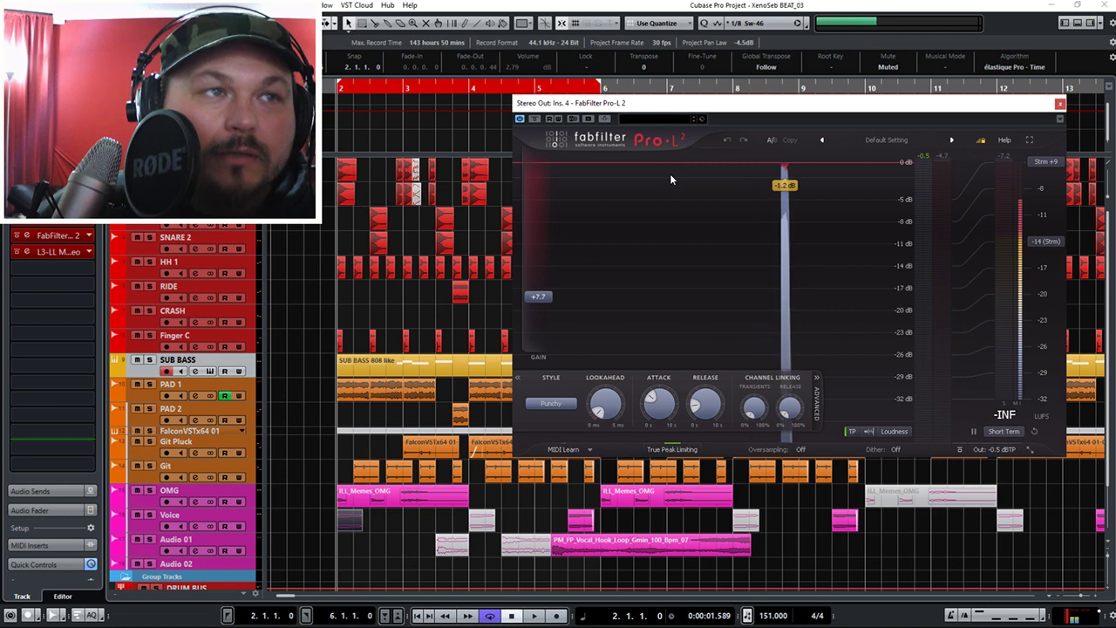
Audition the loop while watching the Stereo Out limiter and the DRUM BUS compressor, and close both plug-in windows.
key(space)
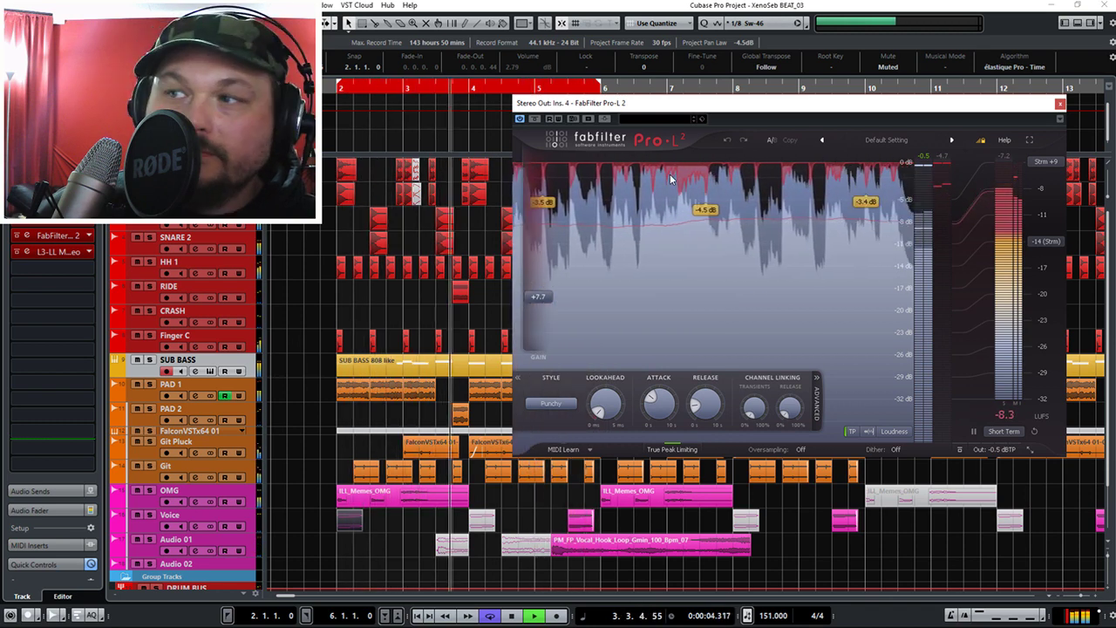
key(space)
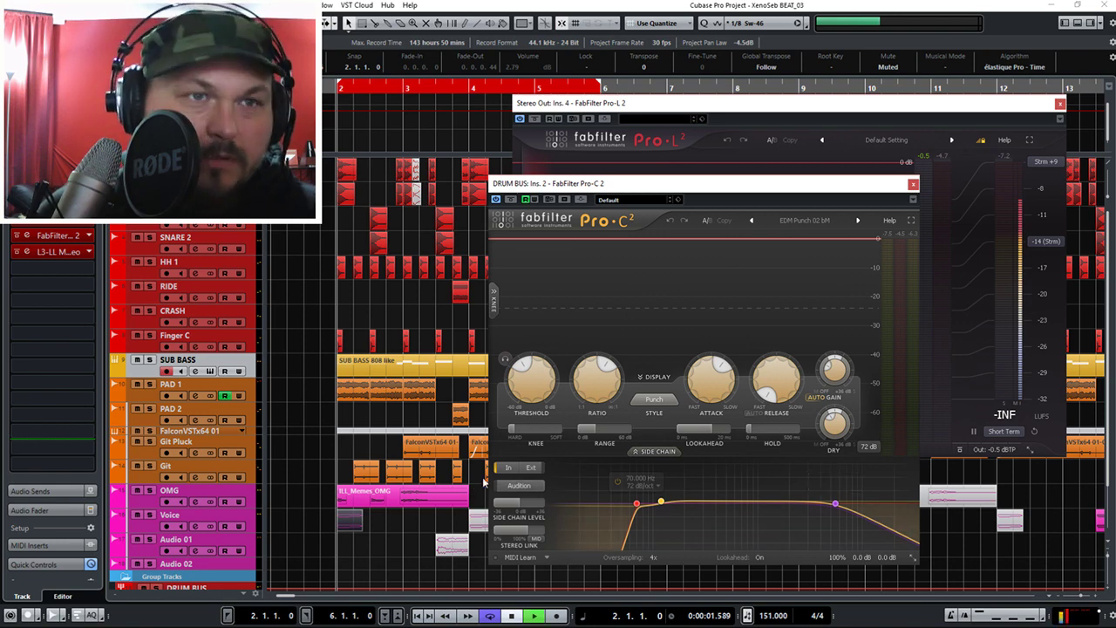
key(space)
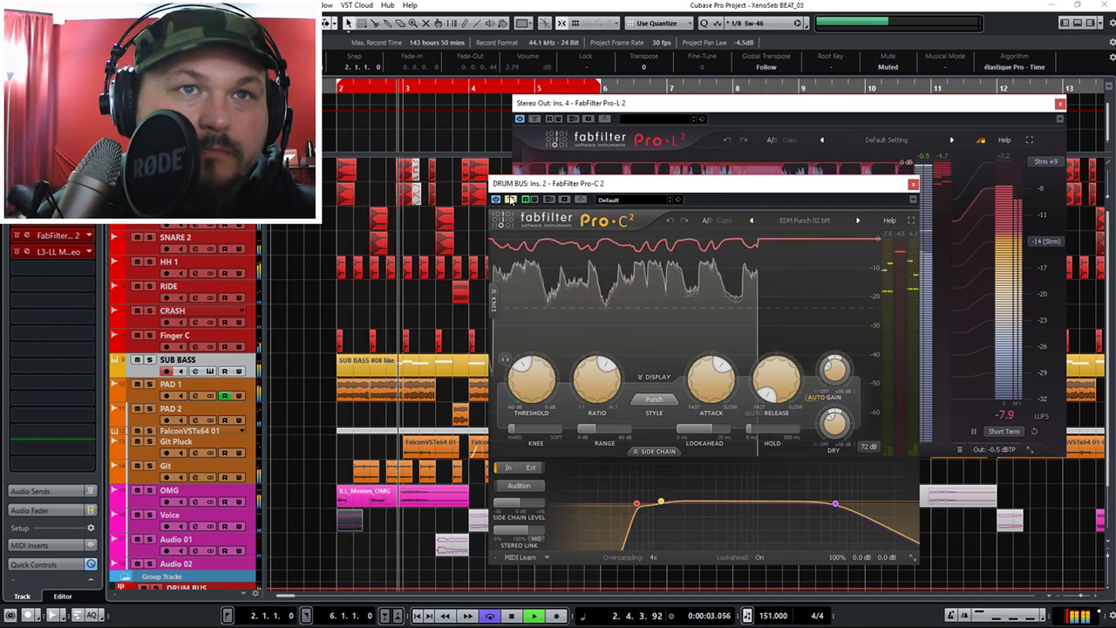
key(space)
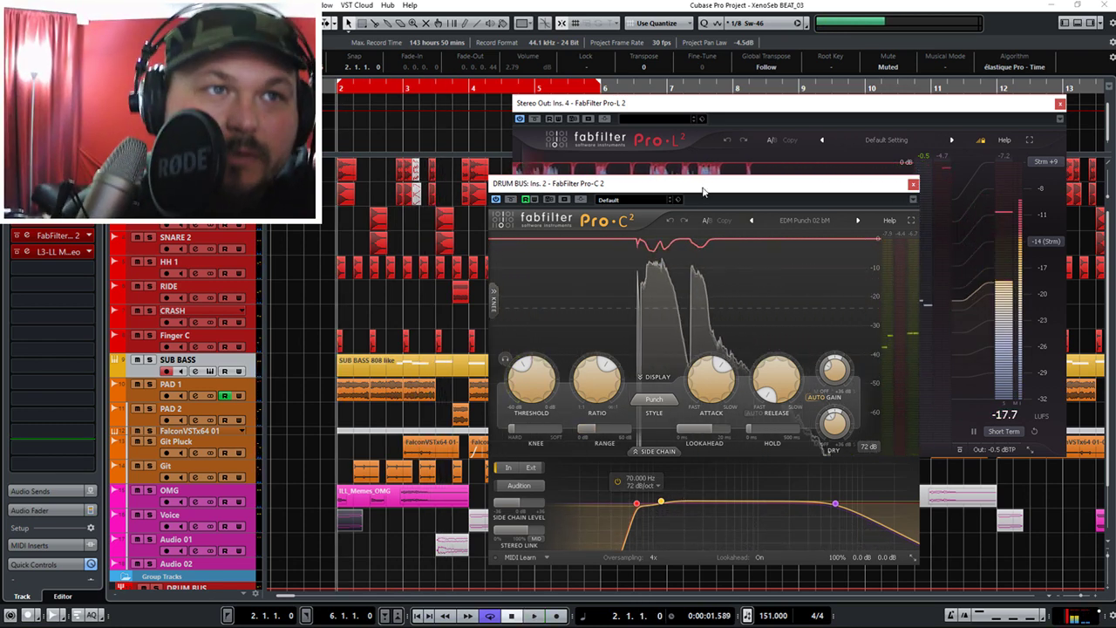
drag(710, 185, 758, 209)
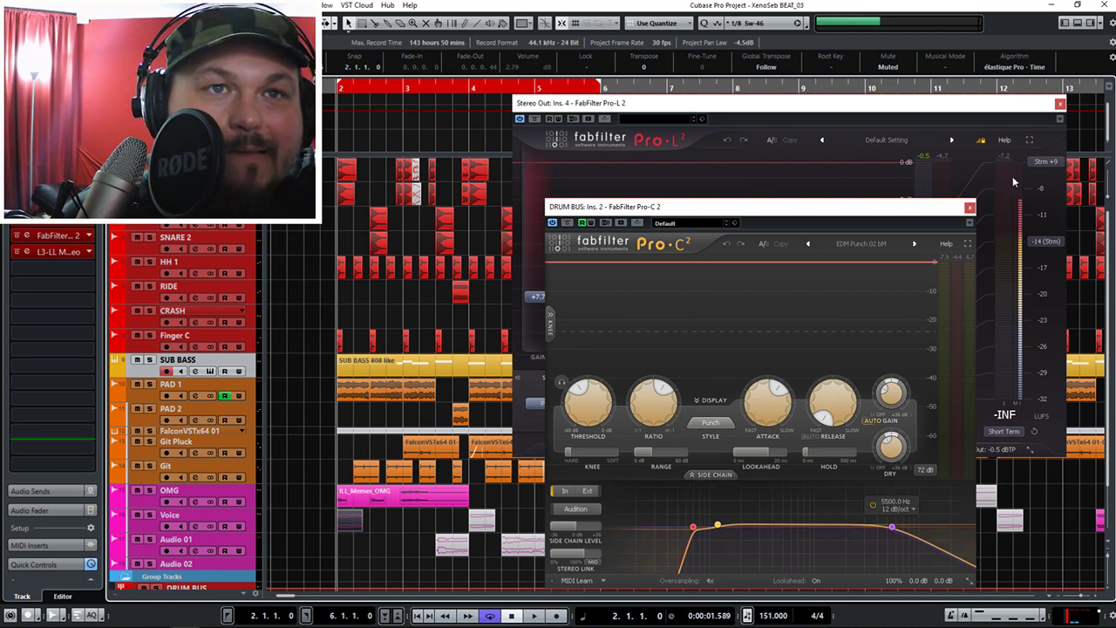
click(970, 208)
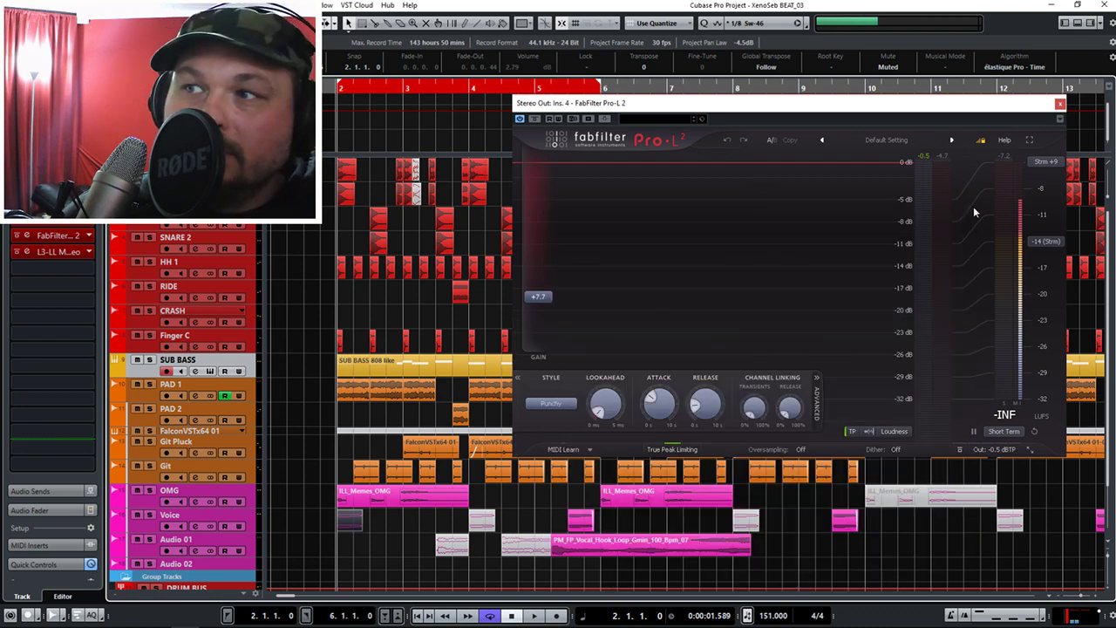
click(1060, 103)
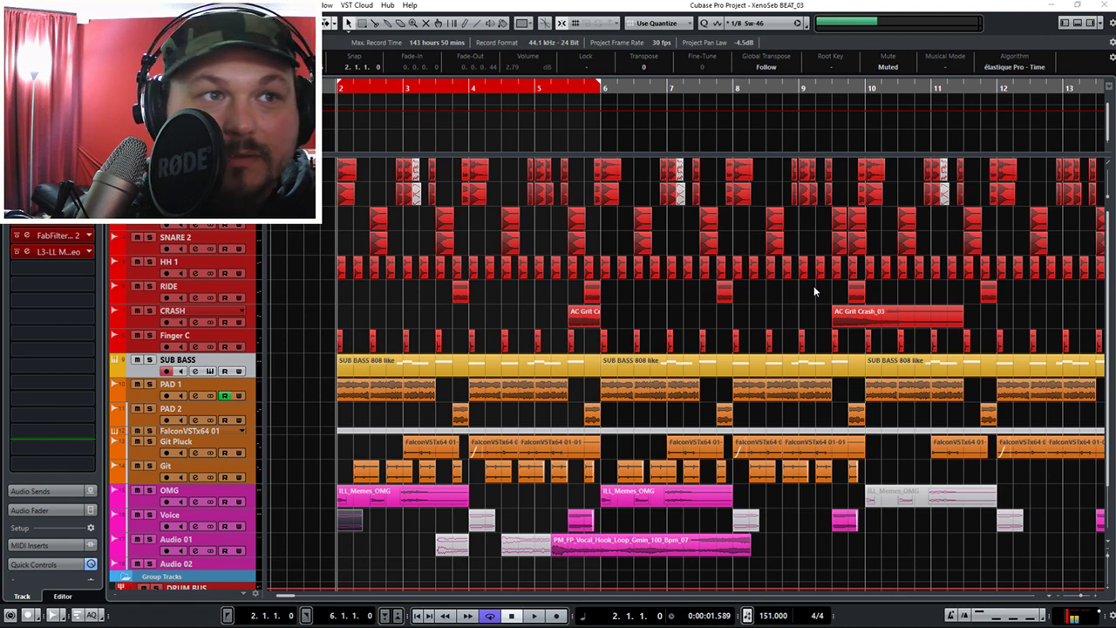
Unmute the short Audio 01 vocal clip at bar 3.3 and audition it in the loop.
scroll(622, 239, down, 3)
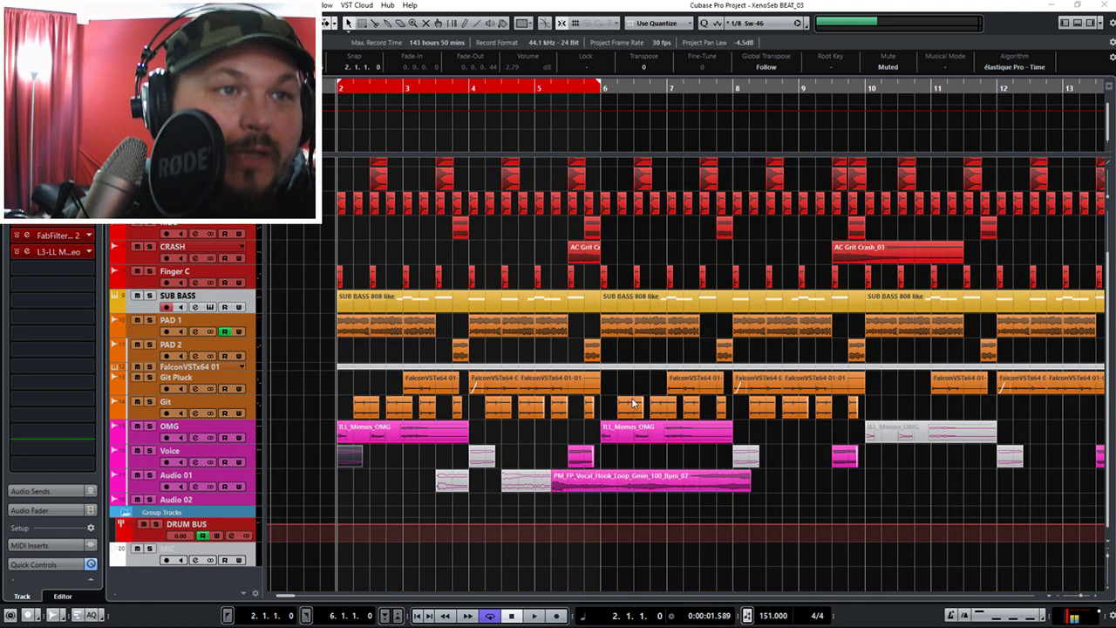
click(584, 469)
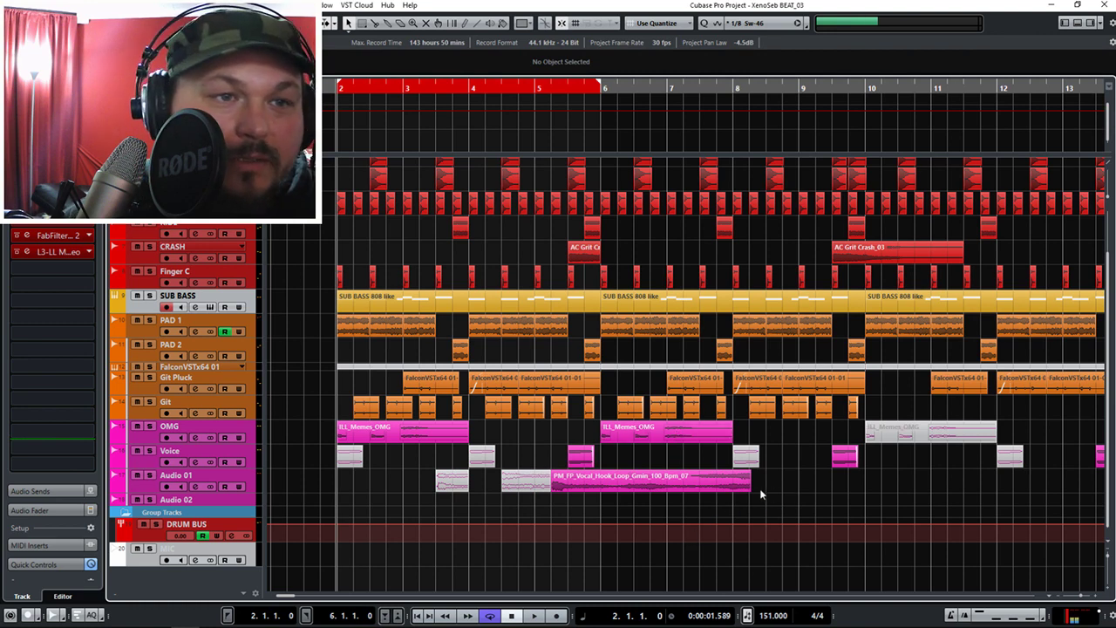
key(space)
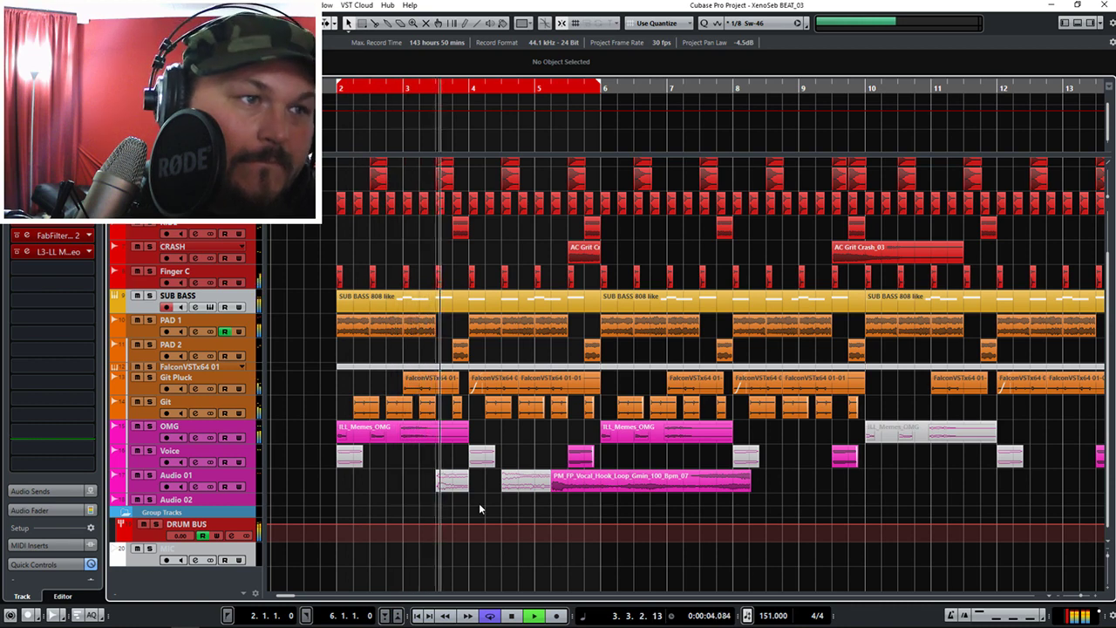
key(space)
click(442, 485)
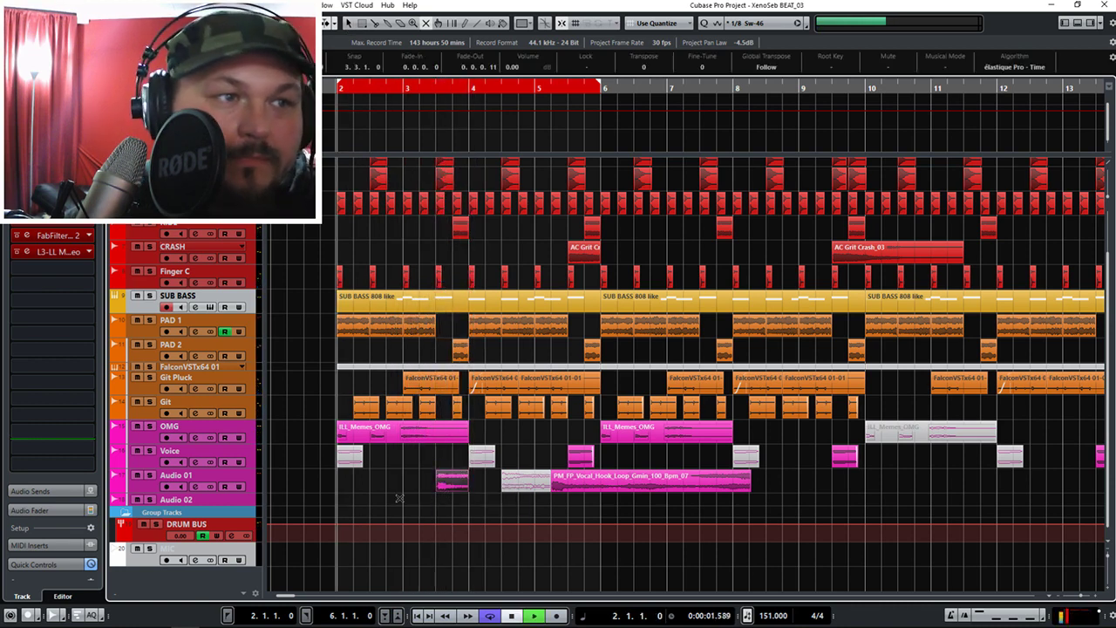
key(space)
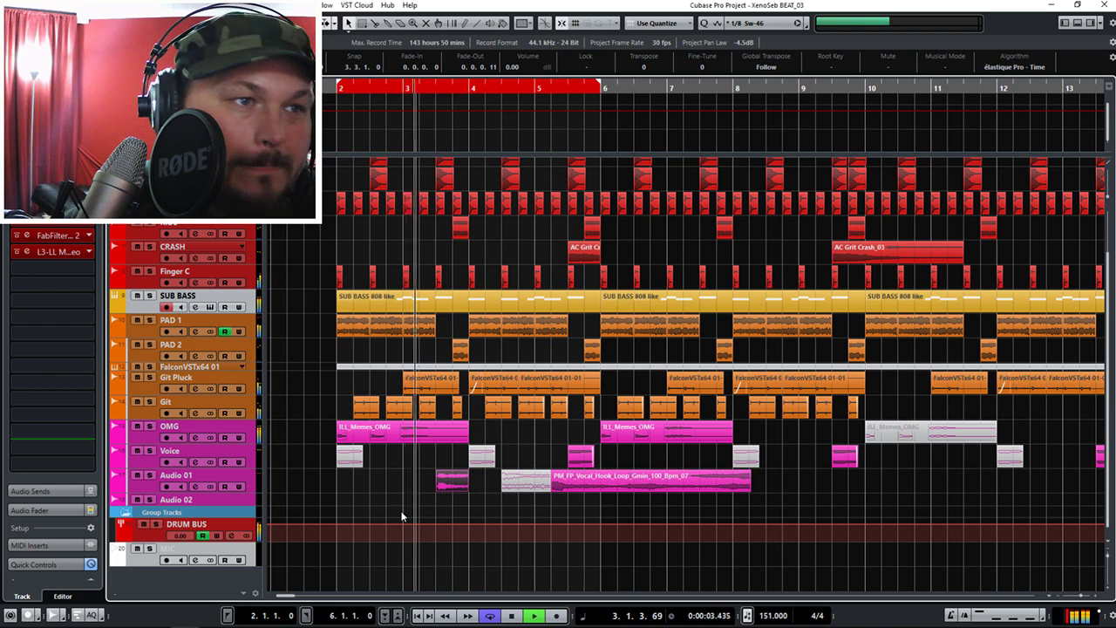
key(space)
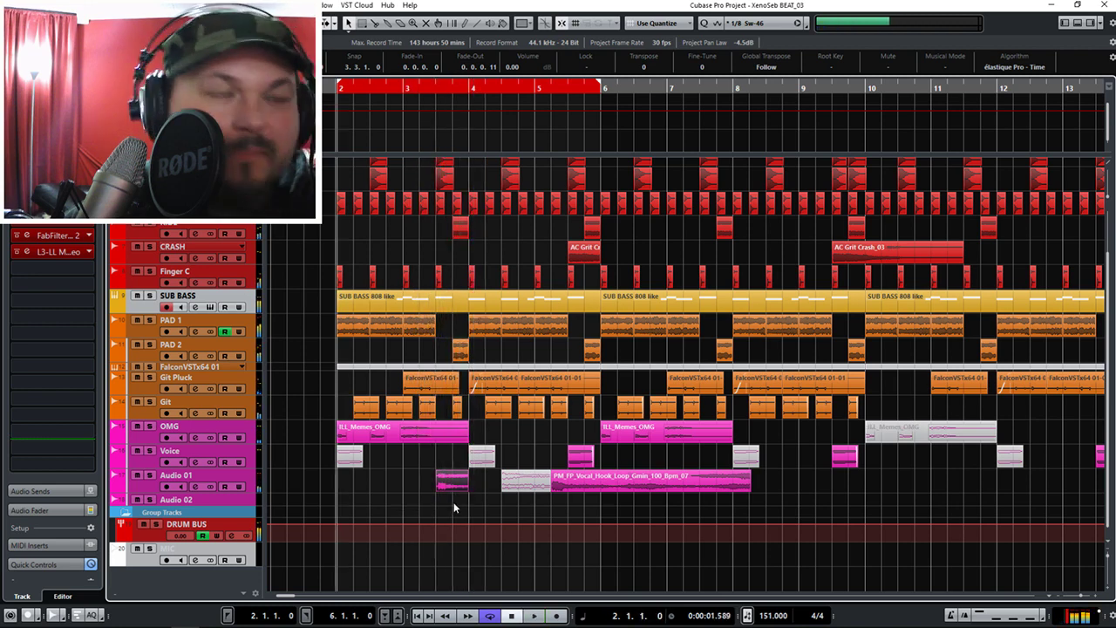
Move the short Audio 01 vocal clip back to 2.2.1.0 and audition it there.
drag(455, 495, 386, 488)
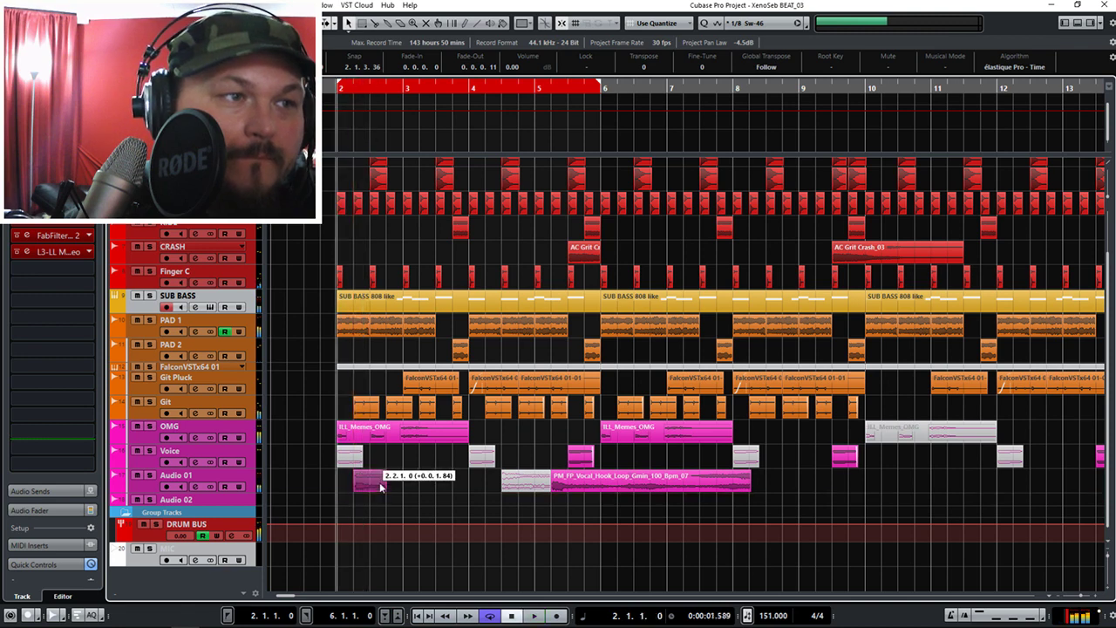
key(space)
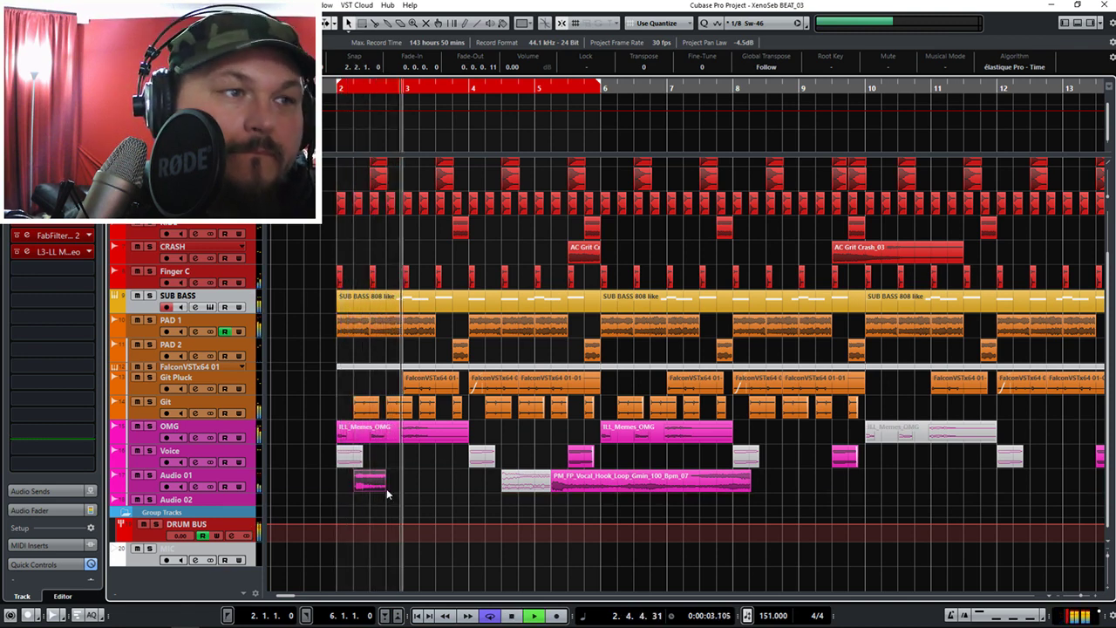
key(space)
key(space)
key(space)
Trim the short vocal clip's start to 2.3.1.0, audition it, and move the trimmed piece to 3.3.1.0.
drag(356, 489, 371, 487)
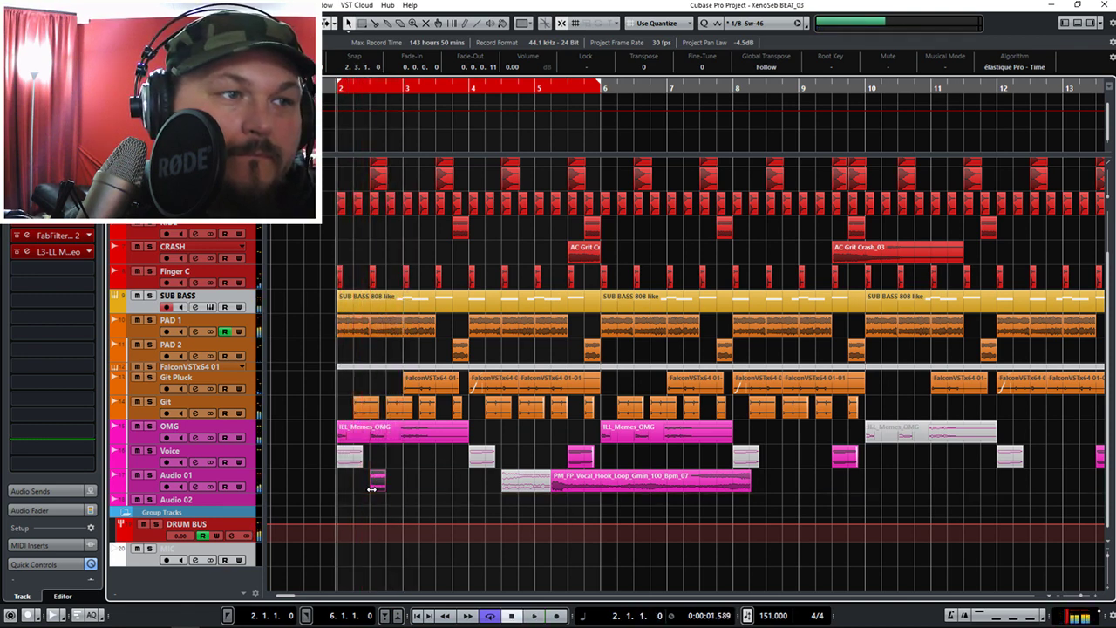
key(space)
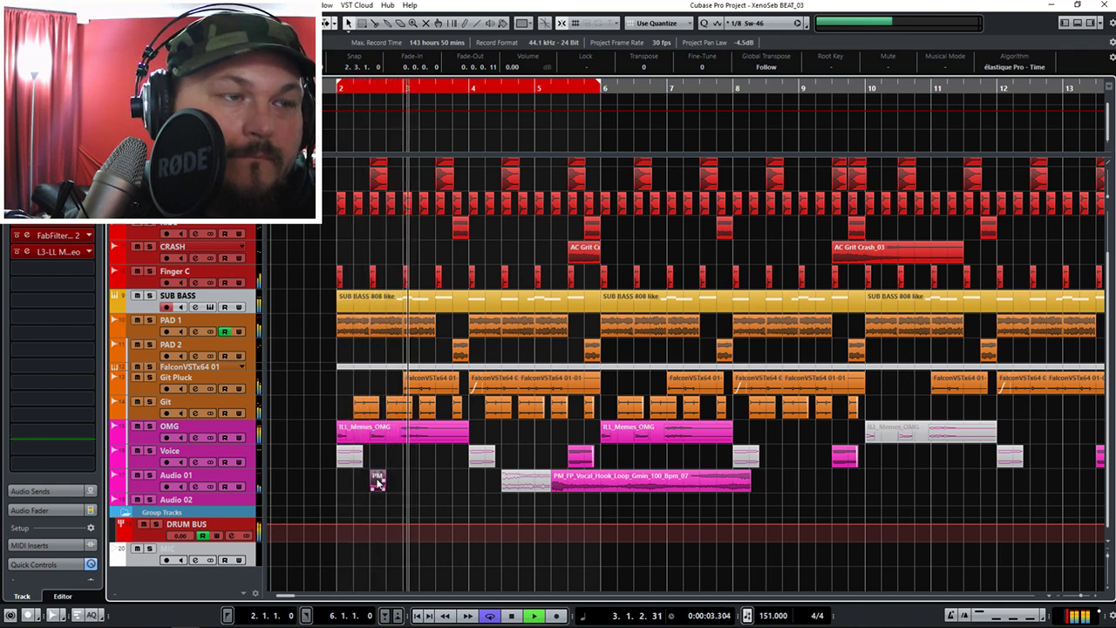
key(space)
drag(378, 483, 444, 489)
key(space)
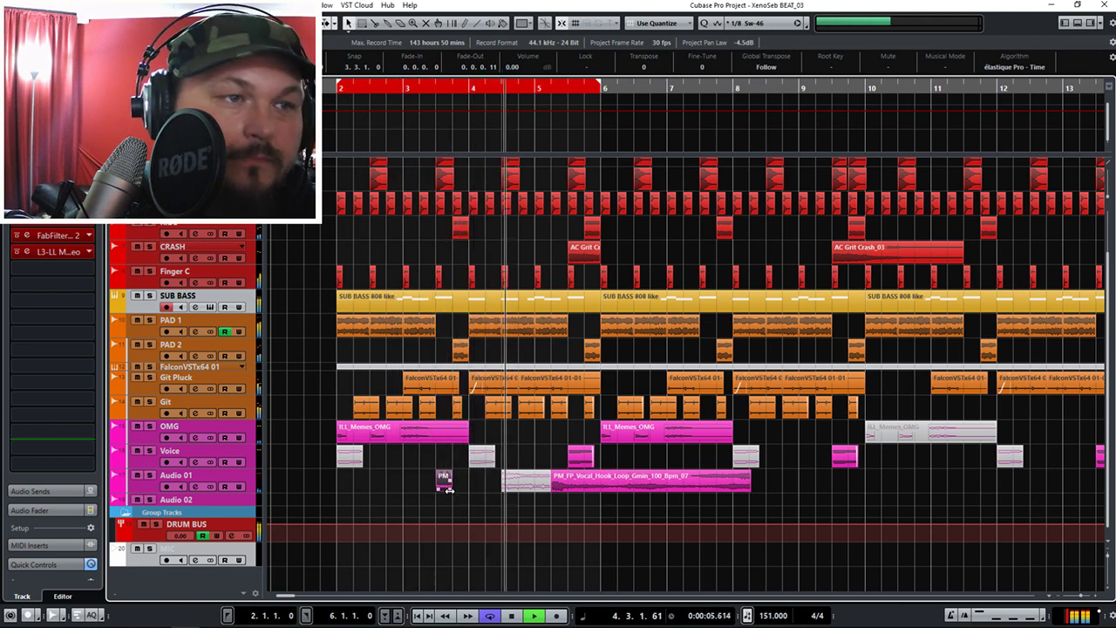
Trim the start of the long hook-loop clip on Audio 01 to 5.3.1.0 and split it at bar 6.
drag(552, 491, 576, 493)
right_click(626, 493)
click(636, 487)
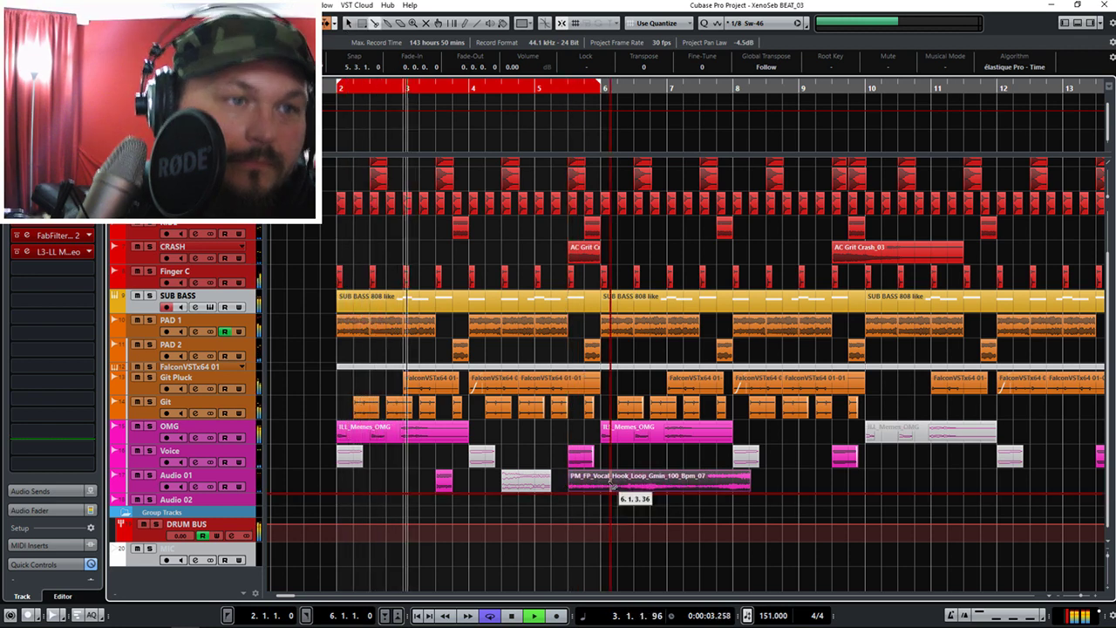
click(602, 484)
right_click(602, 483)
click(620, 484)
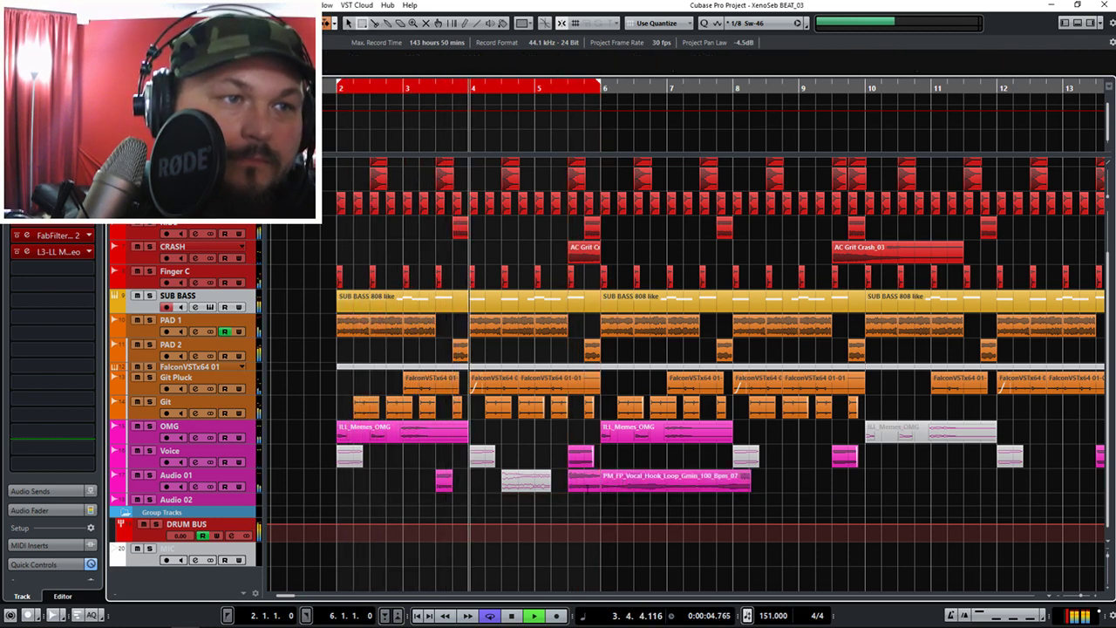
key(1)
Delete the muted Audio 01 clip in bar 4 and the hook-loop remainder after bar 6, leaving nothing selected.
click(530, 488)
key(Delete)
click(630, 486)
key(Delete)
drag(609, 501, 330, 472)
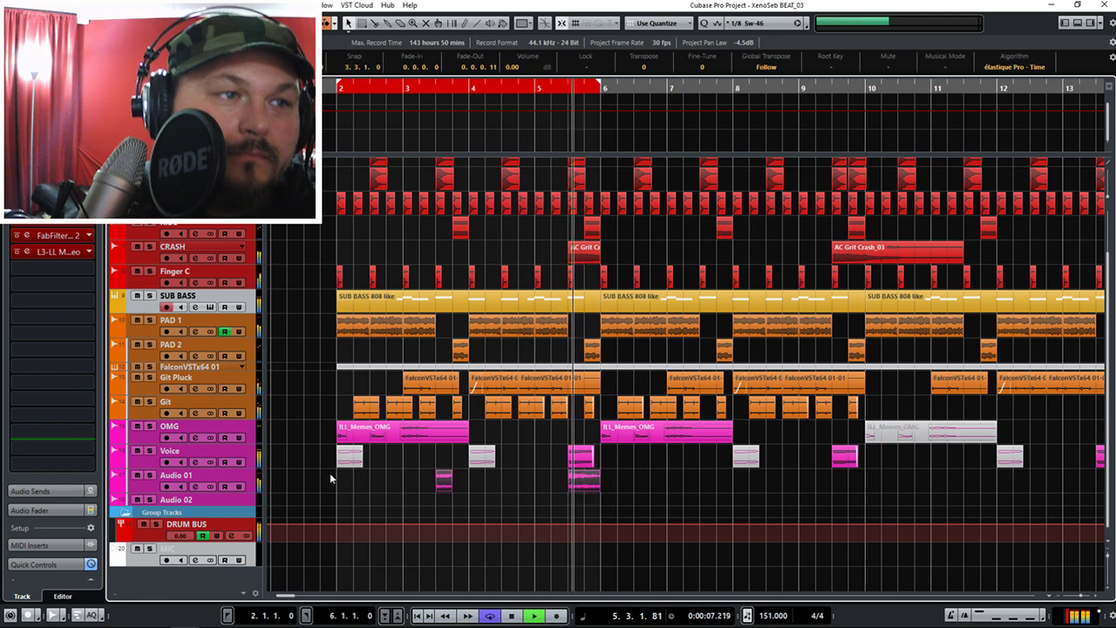
click(374, 486)
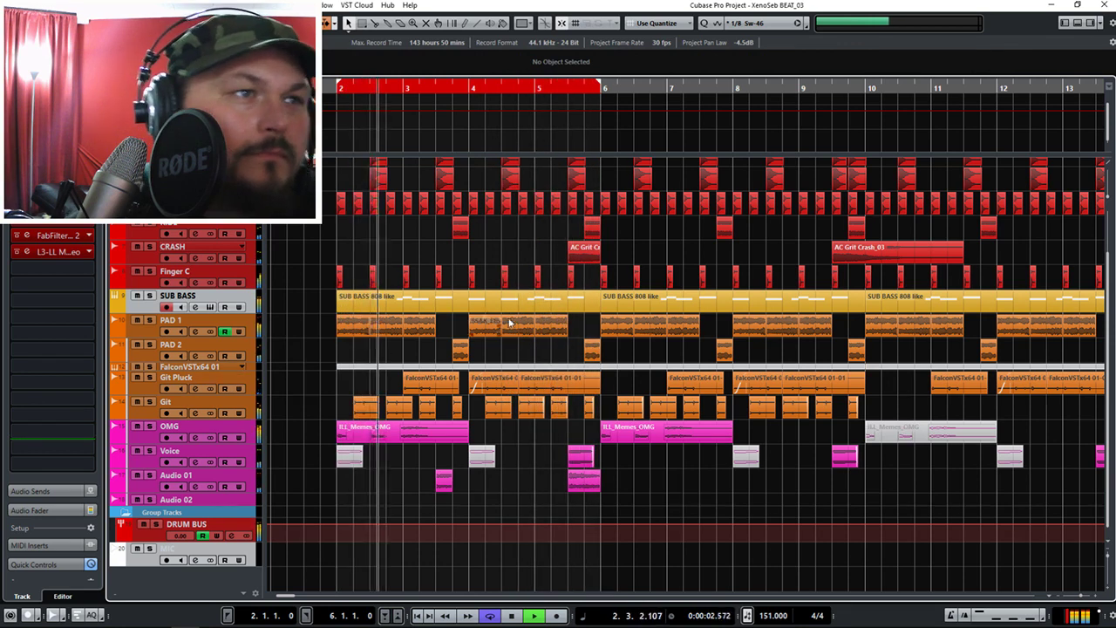
Play the full four-bar loop several times to check how the rearranged vocal clips sit in the mix.
scroll(505, 315, up, 3)
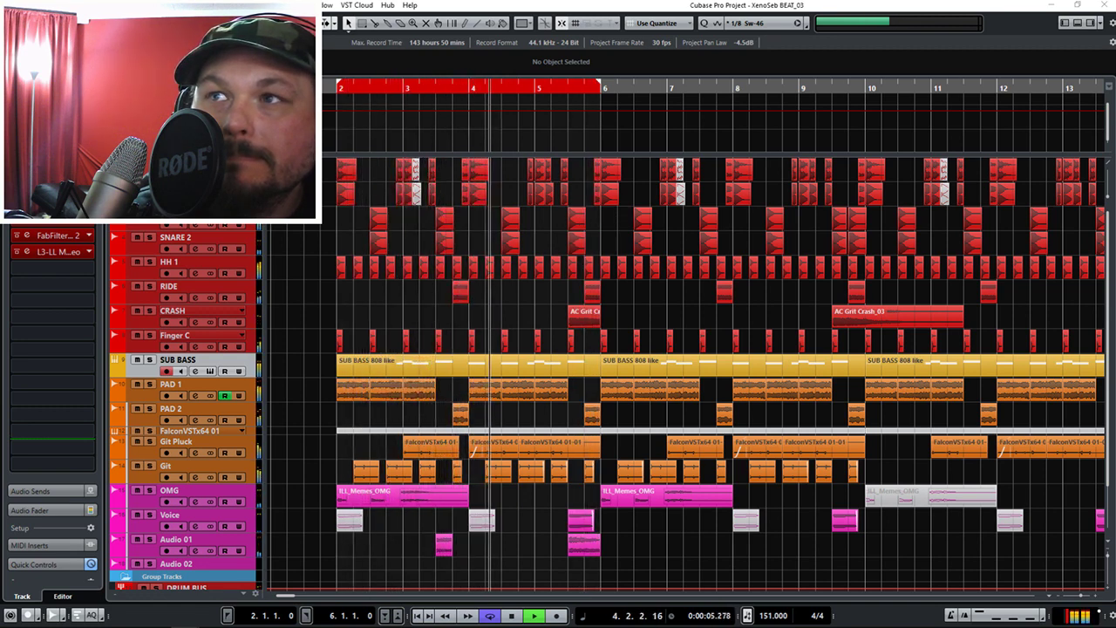
key(space)
key(space)
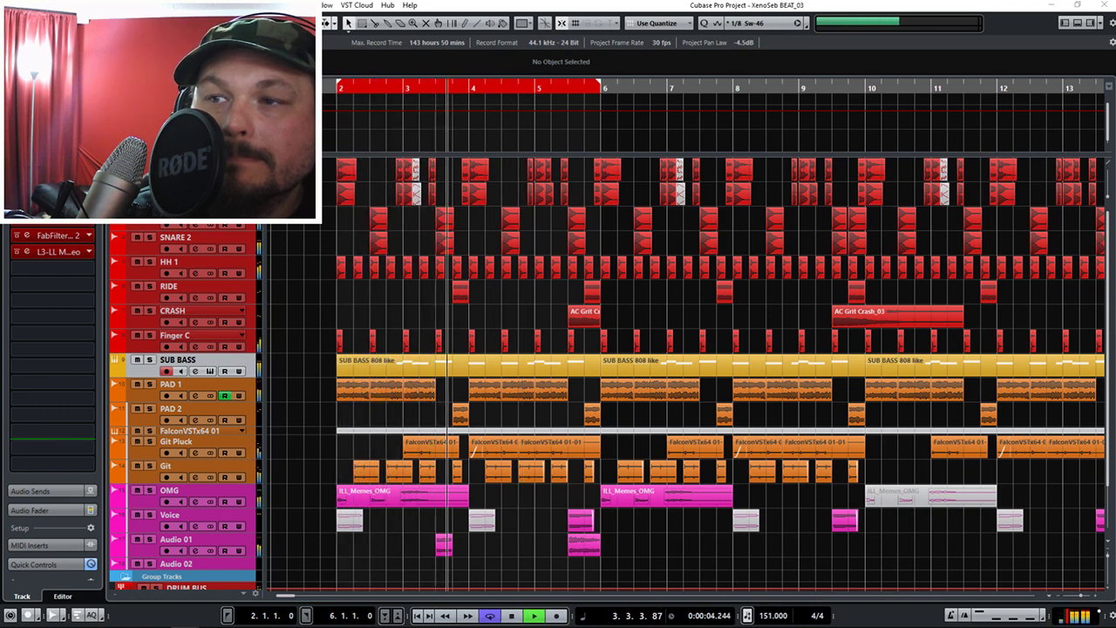
key(space)
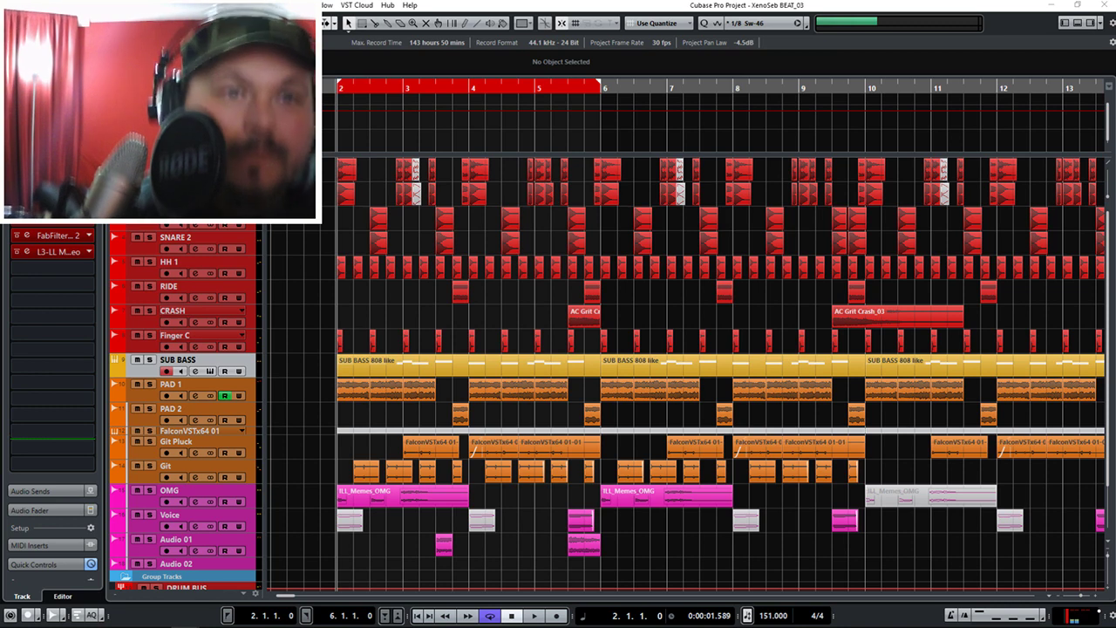
click(1069, 277)
click(1059, 296)
key(space)
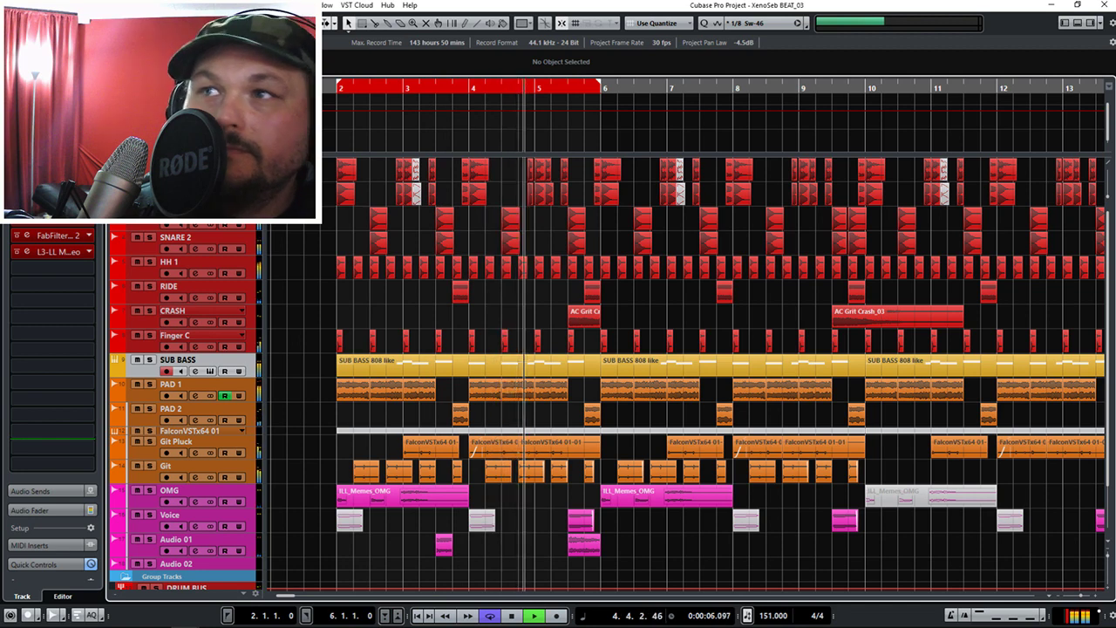
Solo the DRUM BUS and play the loop repeatedly to examine the drums on their own.
scroll(689, 375, down, 3)
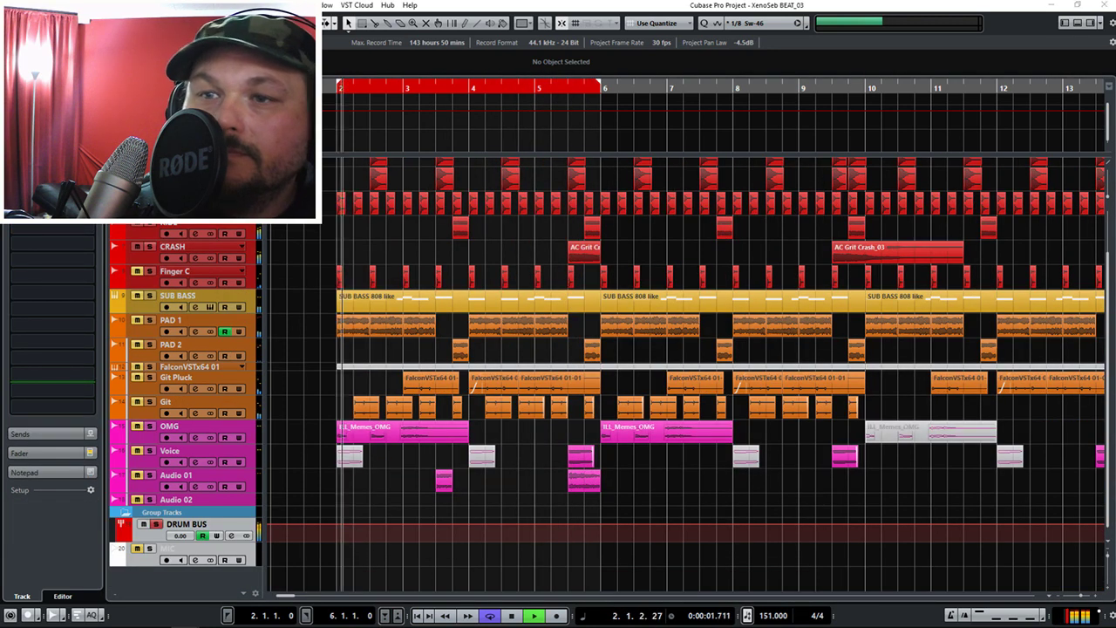
key(space)
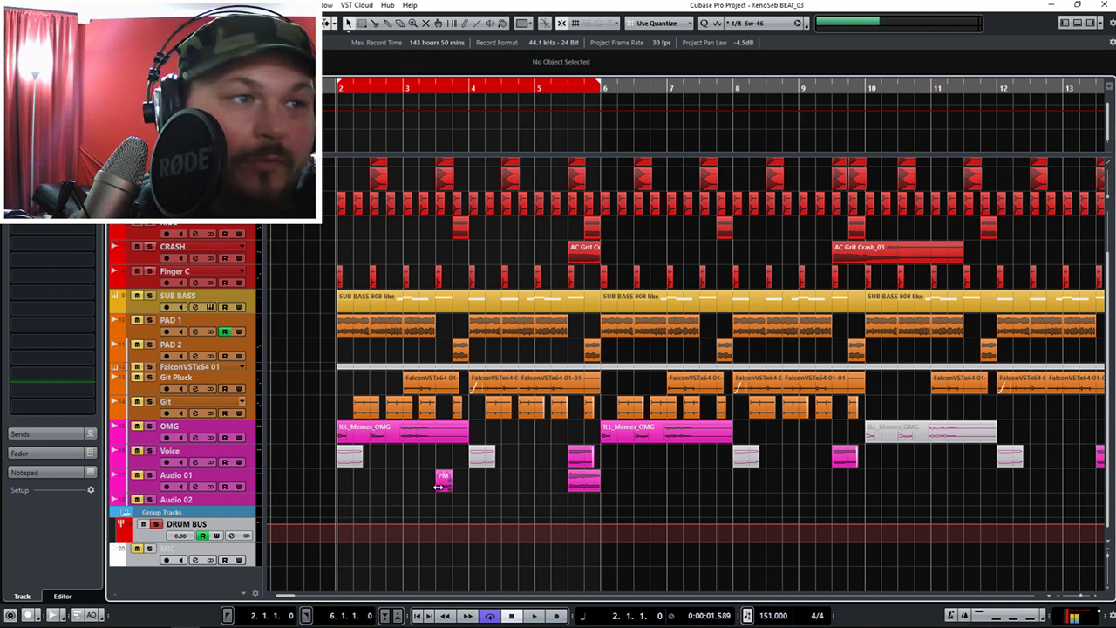
key(space)
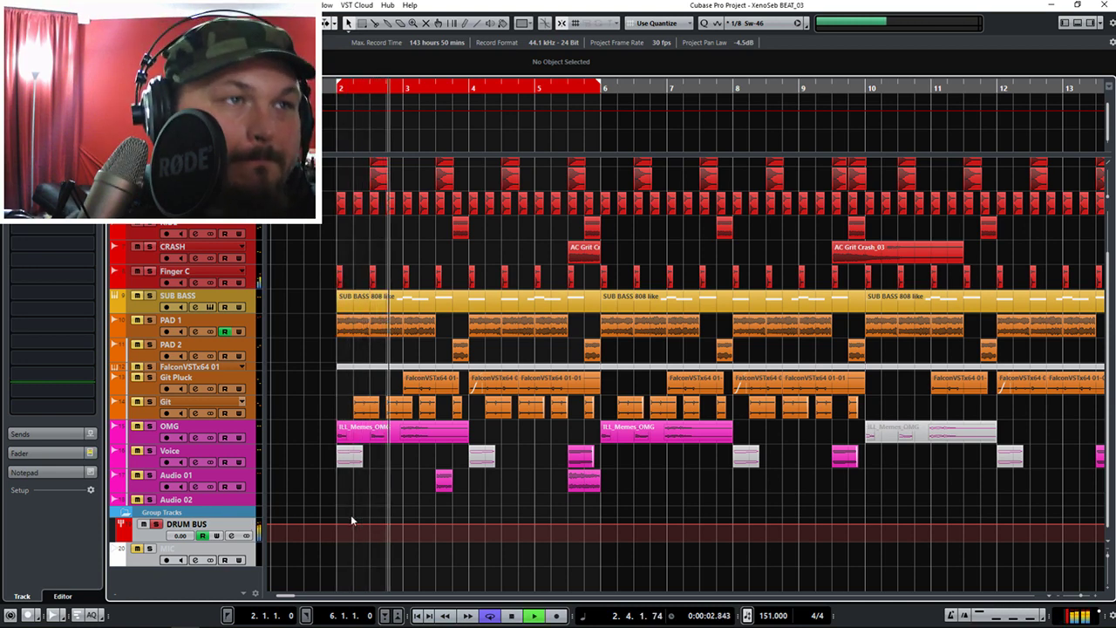
key(space)
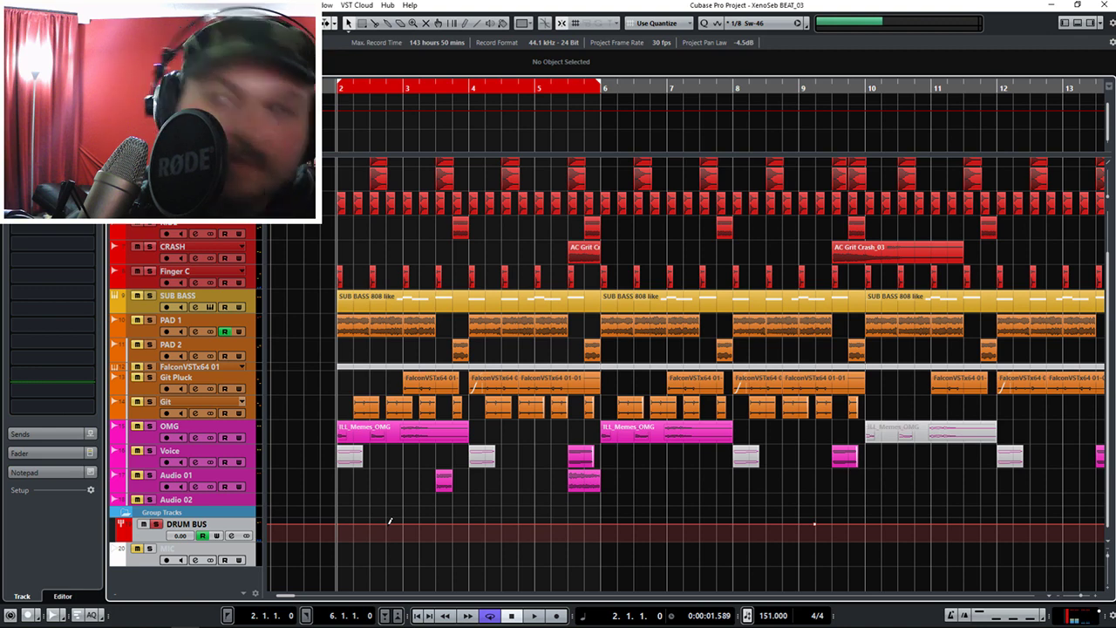
key(space)
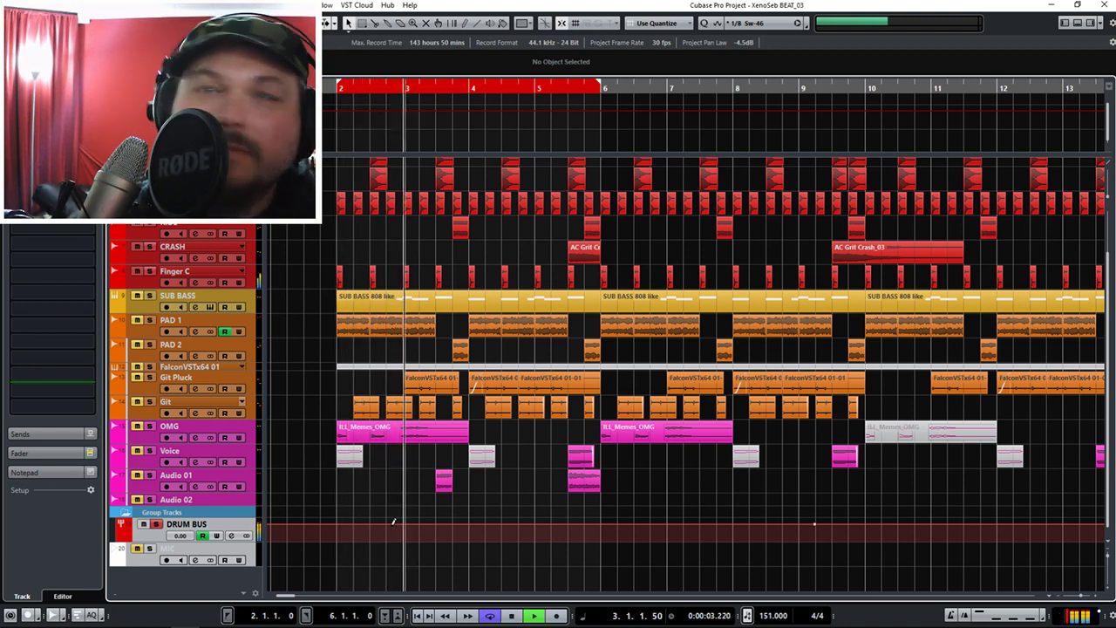
key(space)
scroll(354, 436, up, 3)
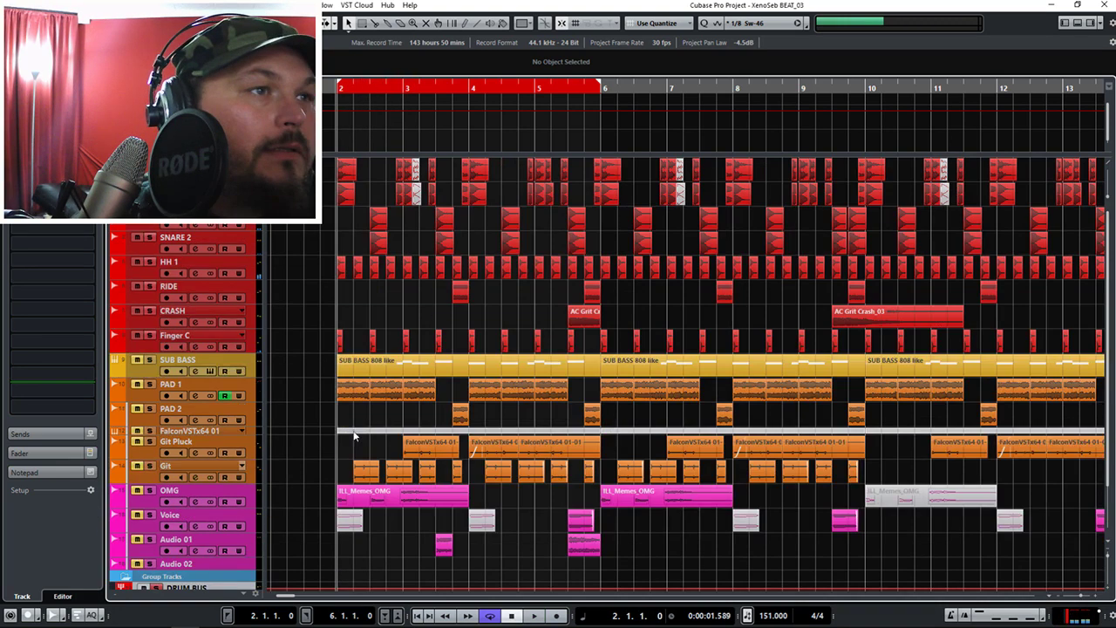
scroll(364, 477, down, 3)
key(space)
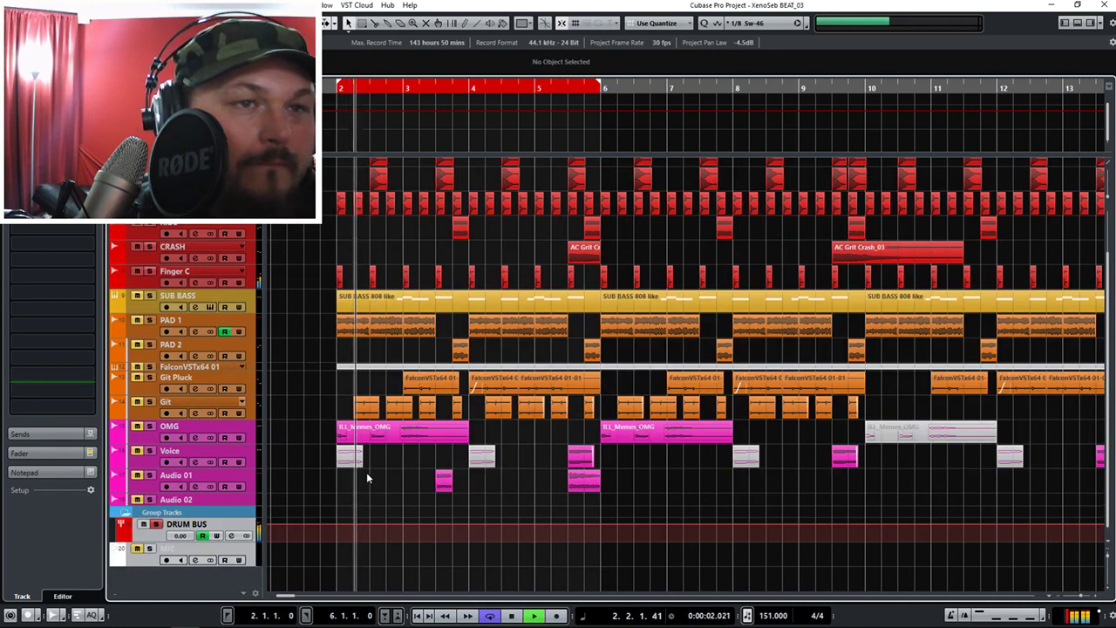
scroll(375, 473, up, 3)
key(space)
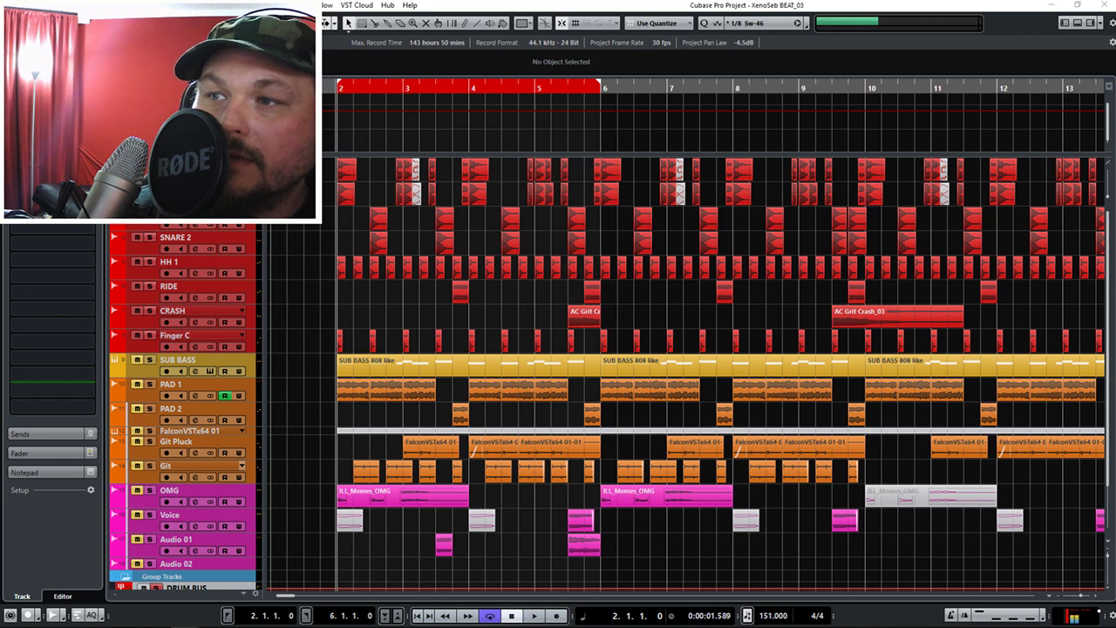
Add an FX channel track with the Slate Digital Virtual Mix Rack as its effect and name it Drum PAR.
key(shift+f)
click(328, 326)
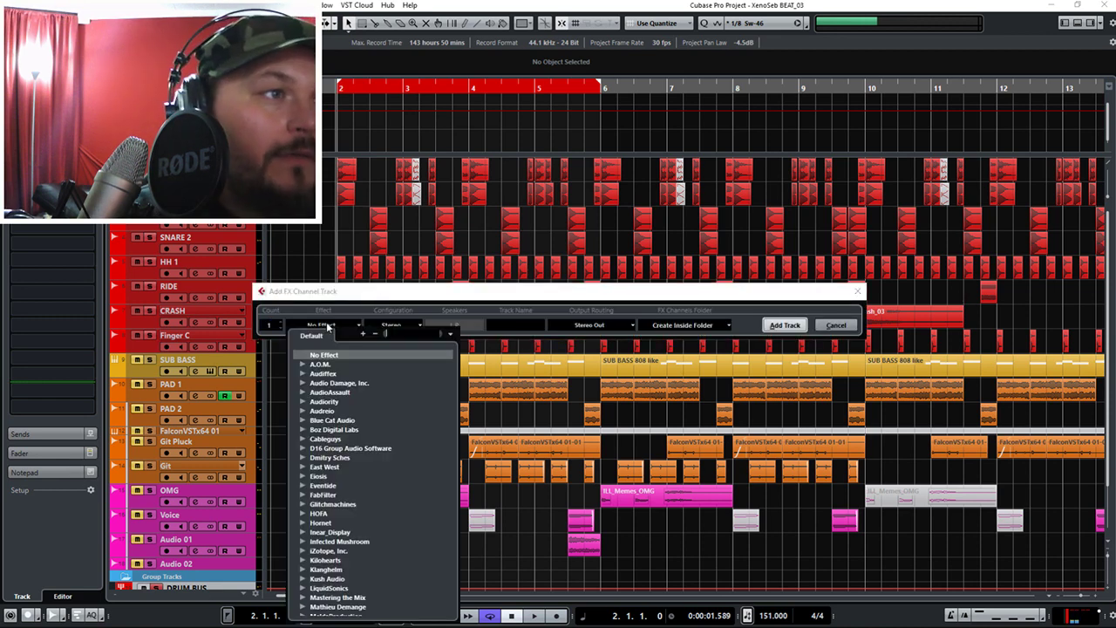
scroll(339, 475, down, 8)
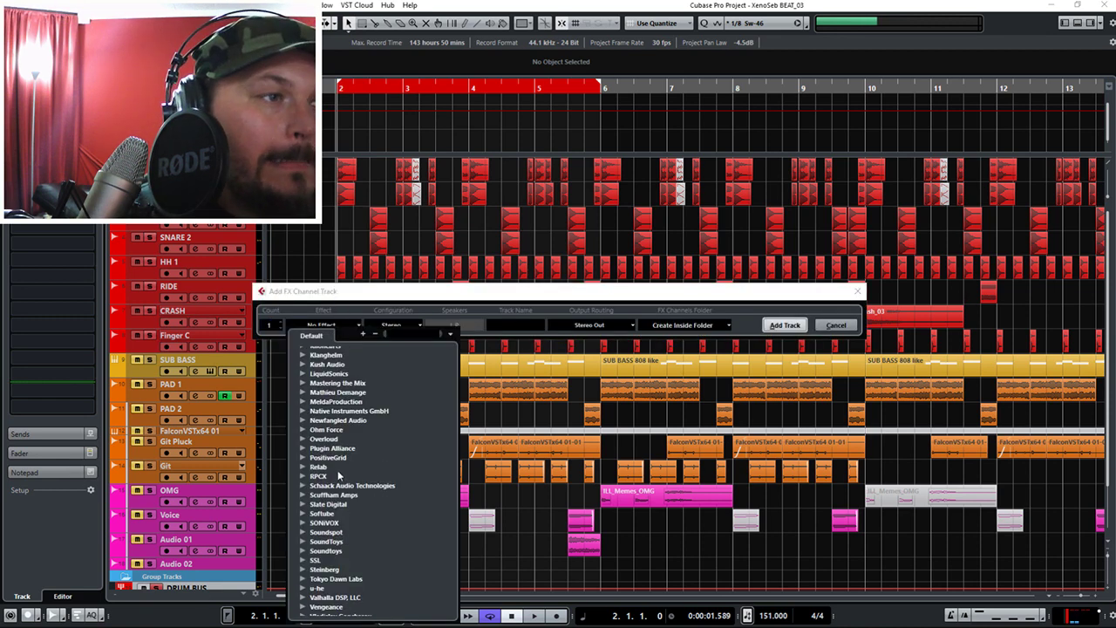
click(303, 504)
scroll(331, 591, down, 4)
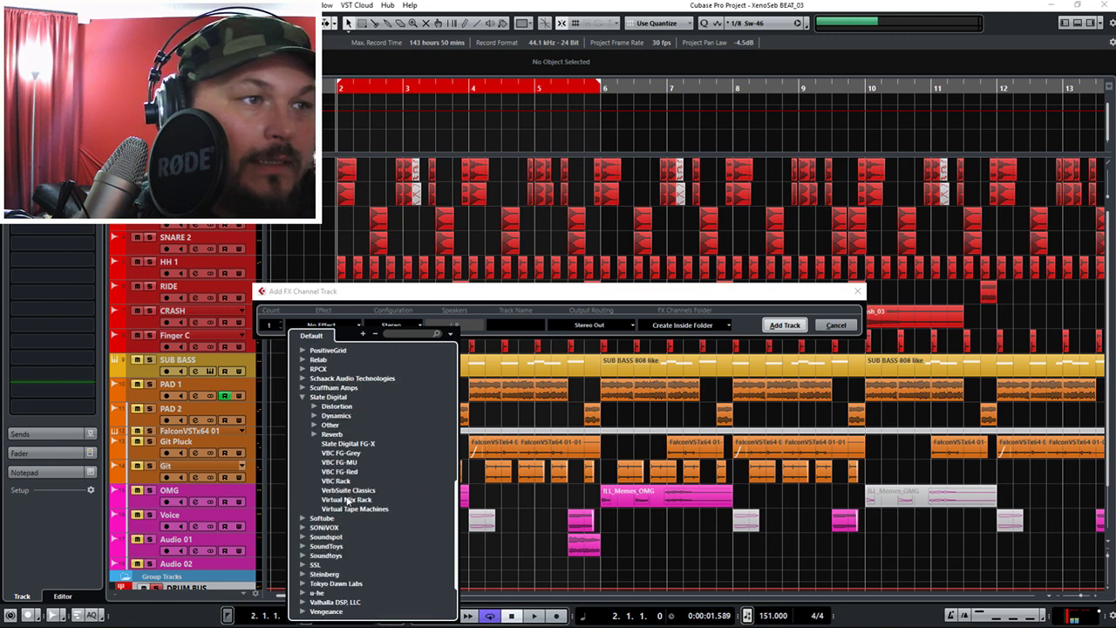
click(348, 500)
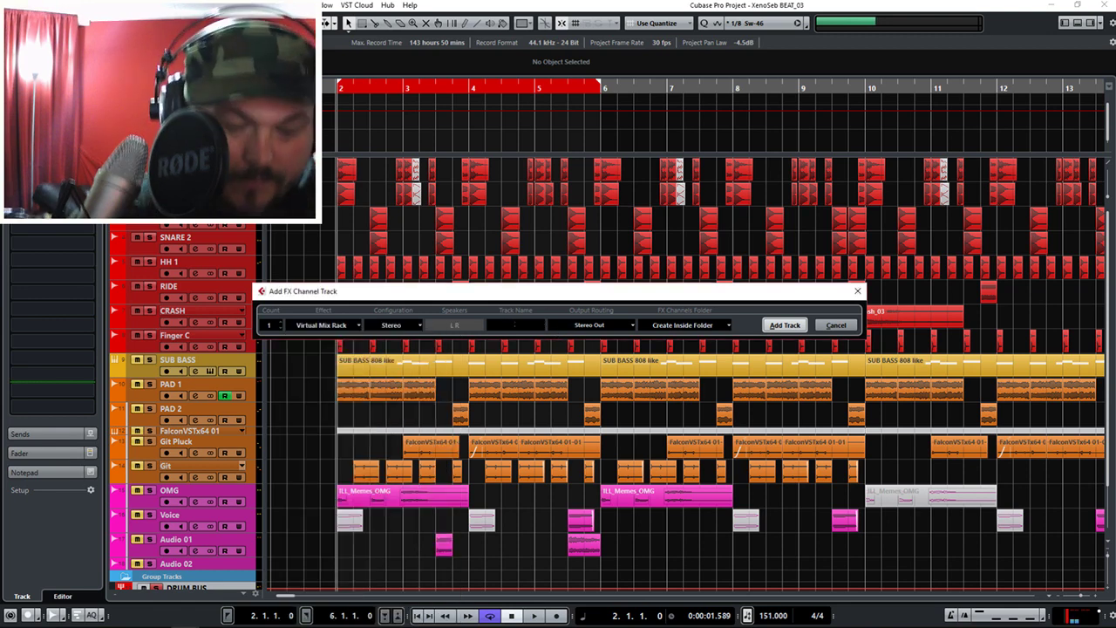
click(508, 323)
text(Drum PAR)
key(Return)
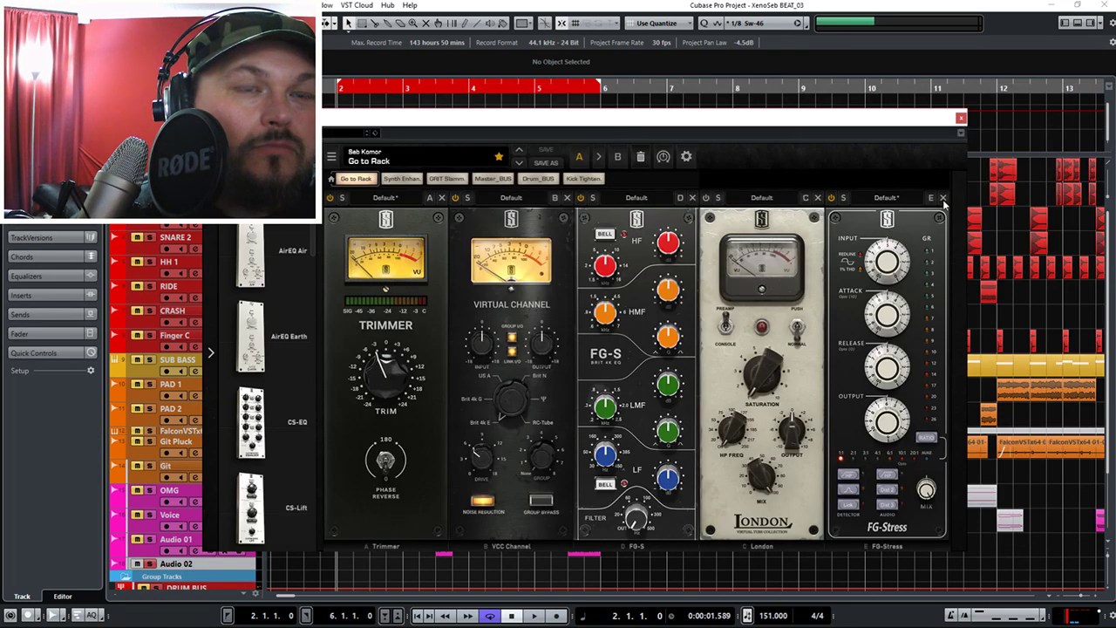
Remove the FG-Stress and Trimmer modules from the rack and start playing the loop.
click(943, 198)
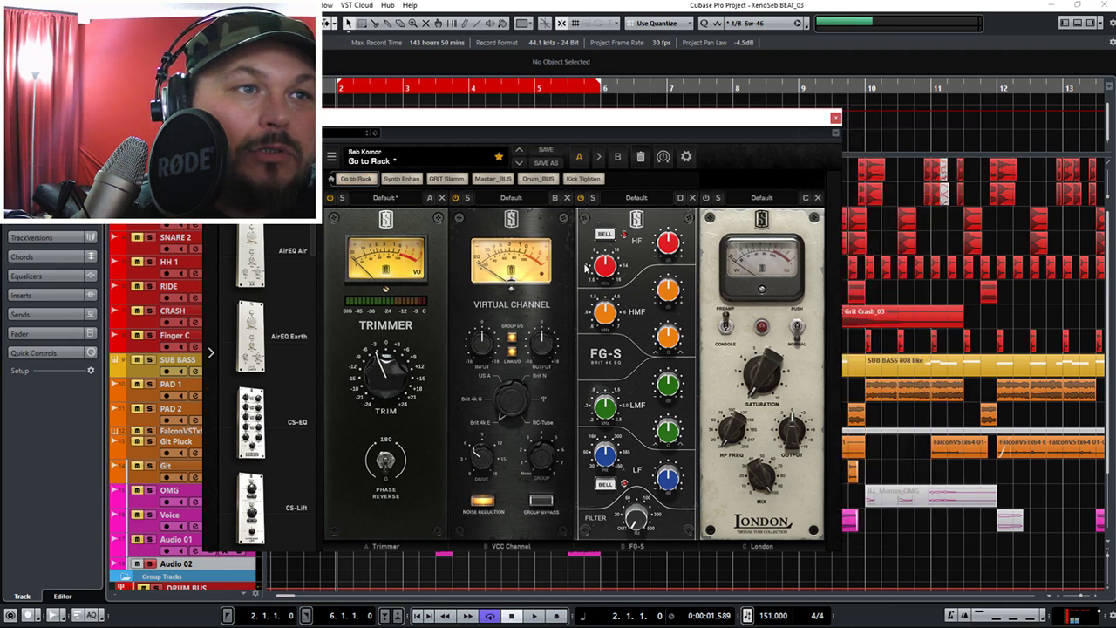
click(442, 199)
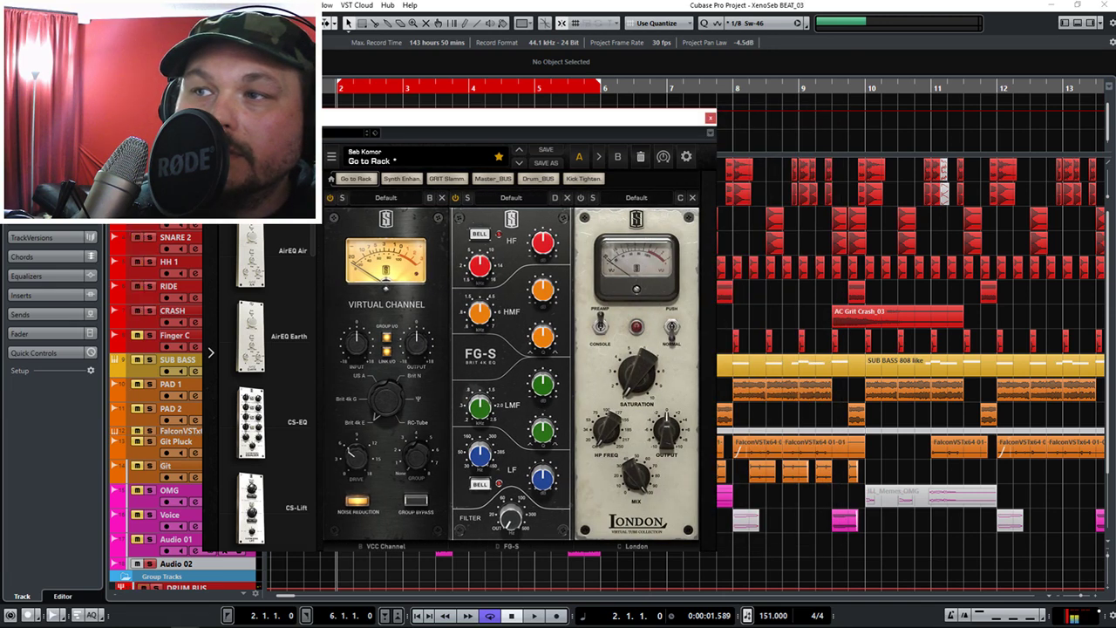
key(space)
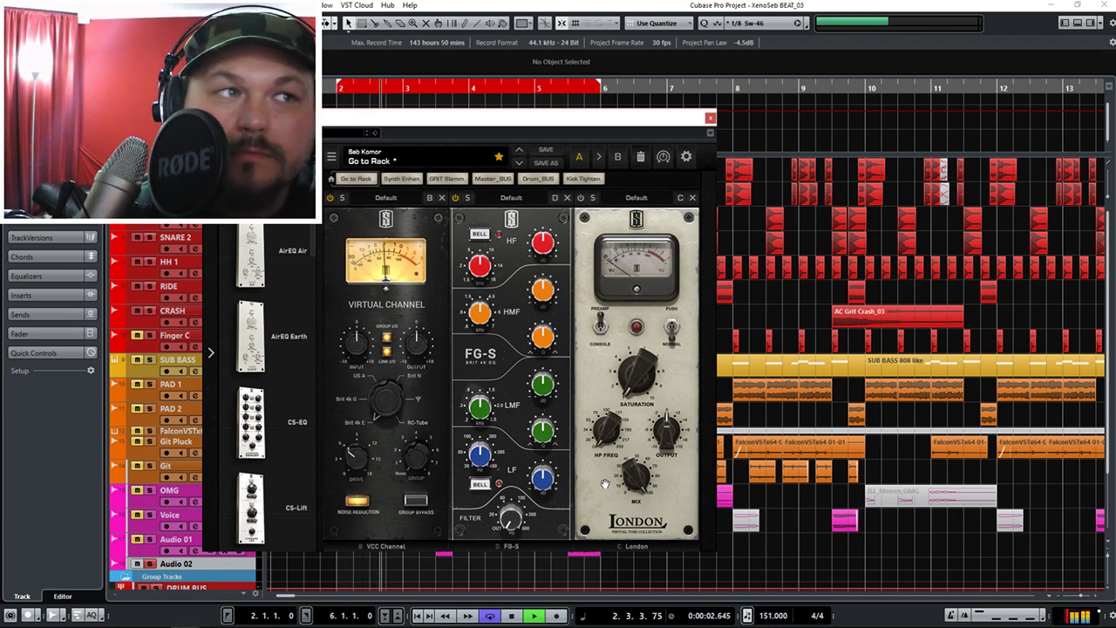
Set the Virtual Channel module to Brit N, raise its drive and set its linked input gain to +2.36 dB.
key(space)
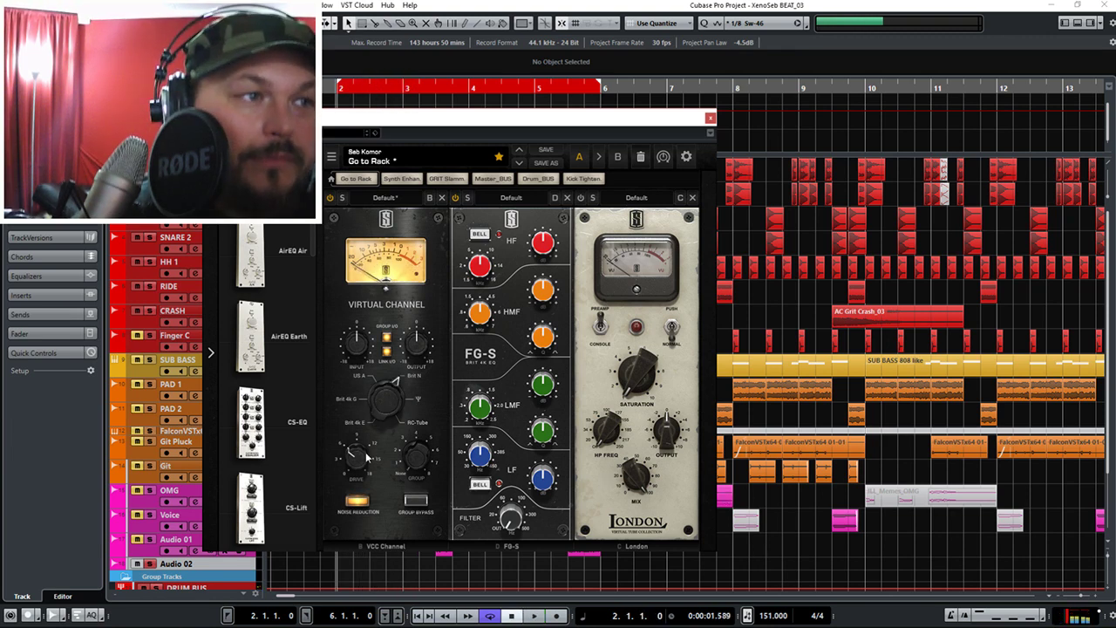
drag(357, 453, 368, 429)
drag(354, 352, 352, 347)
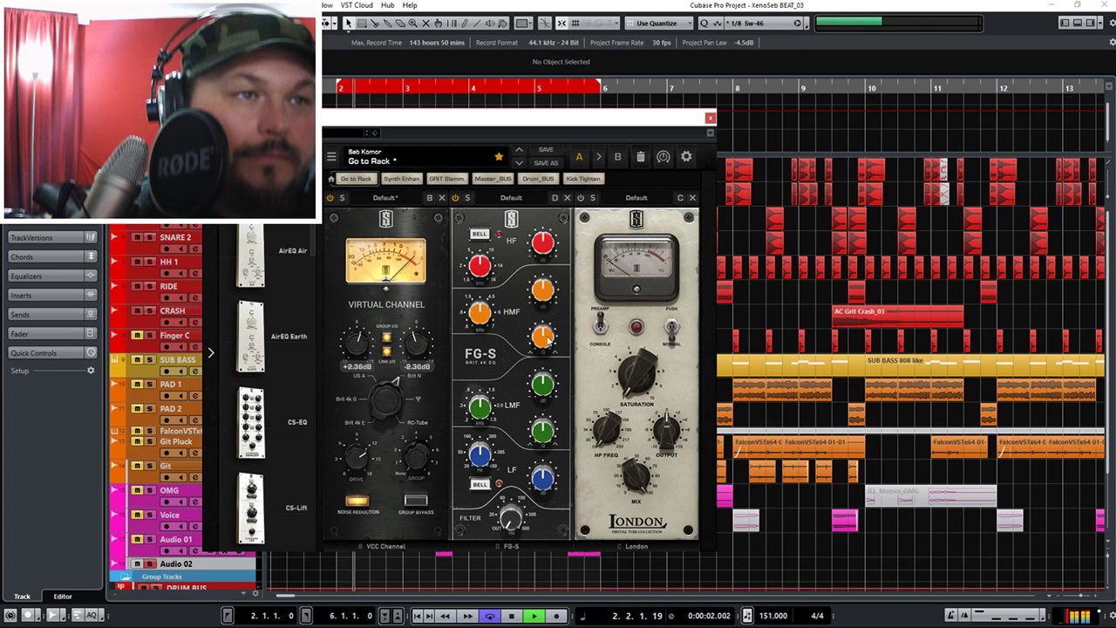
Set the London module's saturation to 10.0 and play the loop with it.
key(space)
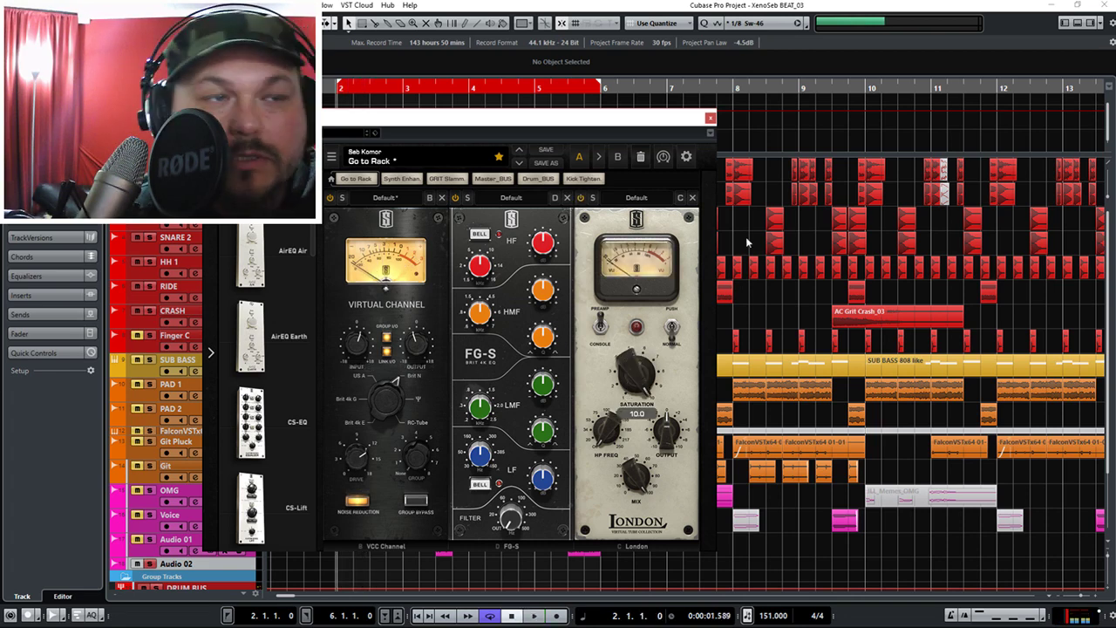
key(space)
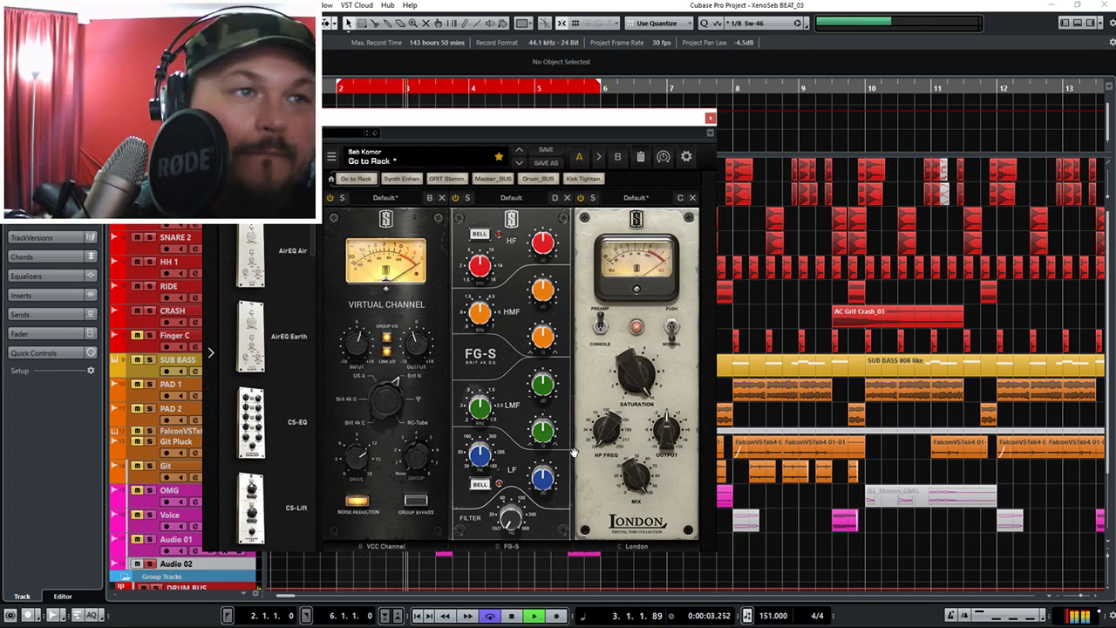
key(space)
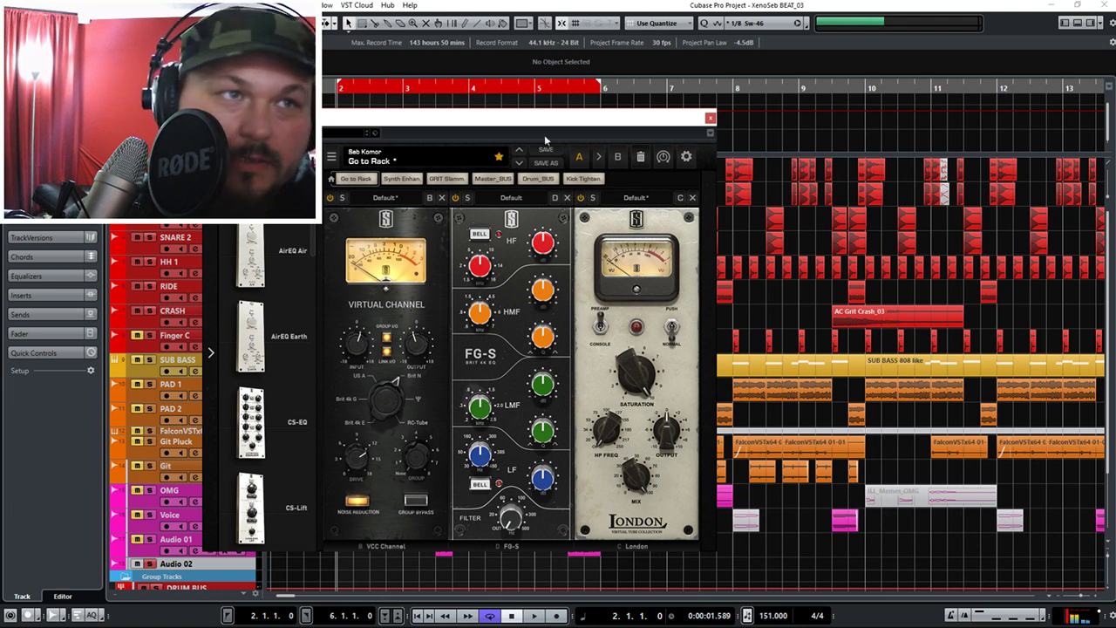
Add an FG-116 Vintage compressor after the London module and load its Drum Room Mics Obliterate preset.
drag(513, 120, 564, 117)
drag(375, 234, 829, 336)
scroll(357, 301, down, 1)
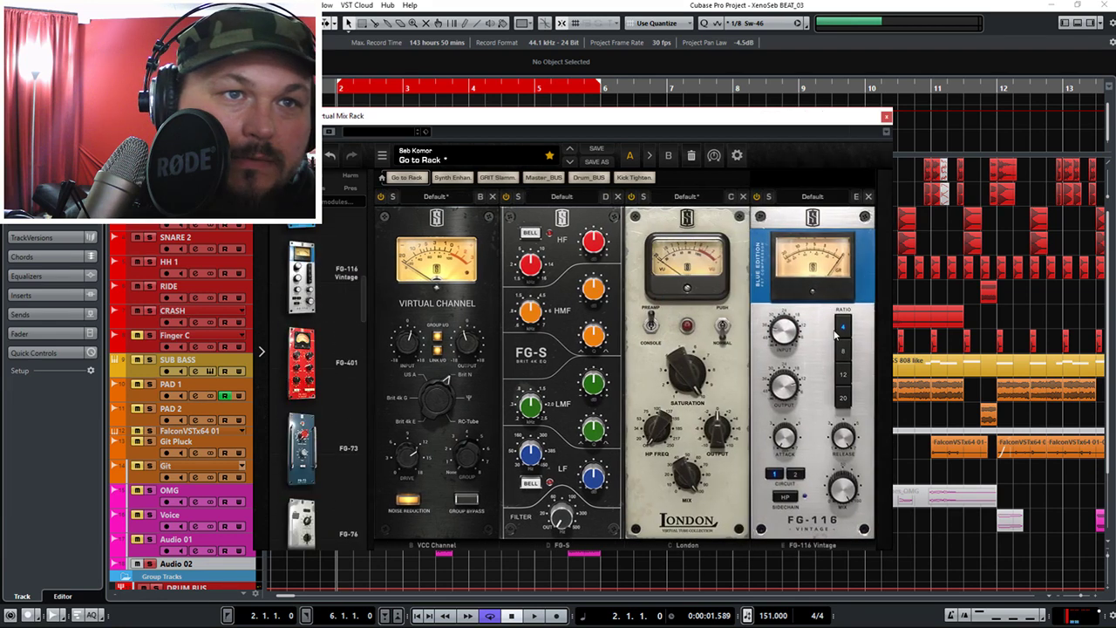
click(806, 199)
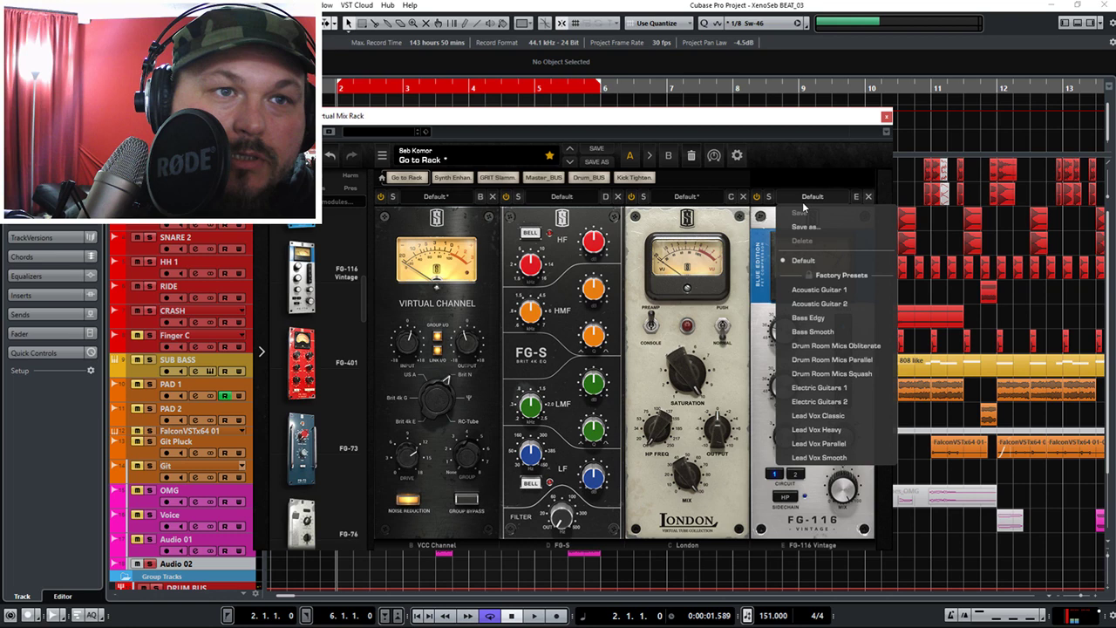
click(836, 346)
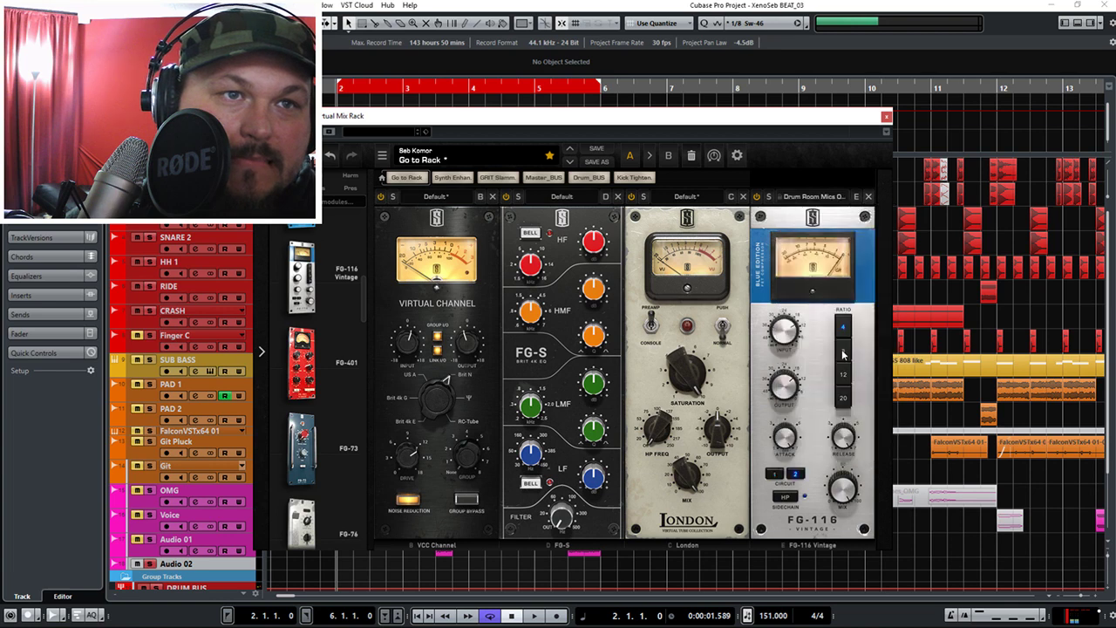
Play the loop repeatedly to judge the drums through the London saturation and the FG-116 compressor.
key(space)
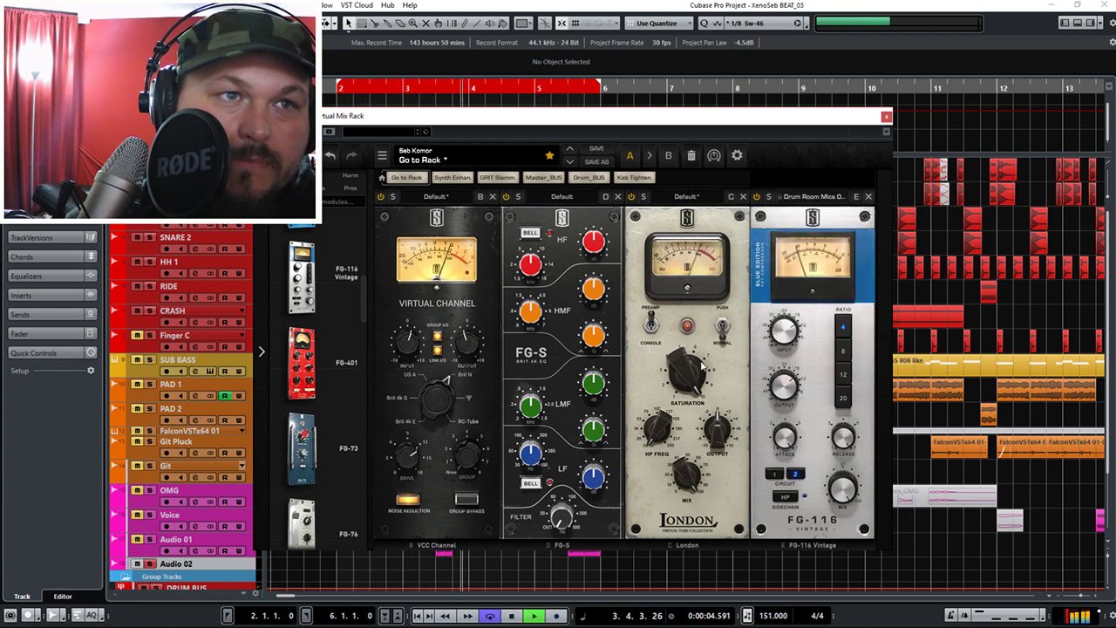
mouse_move(688, 387)
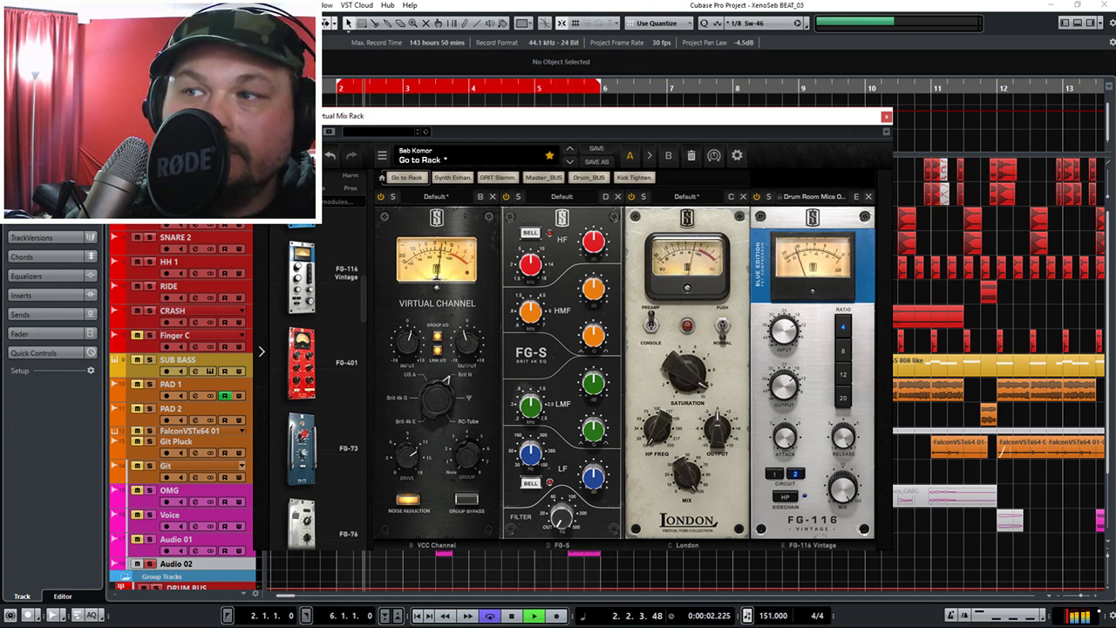
key(space)
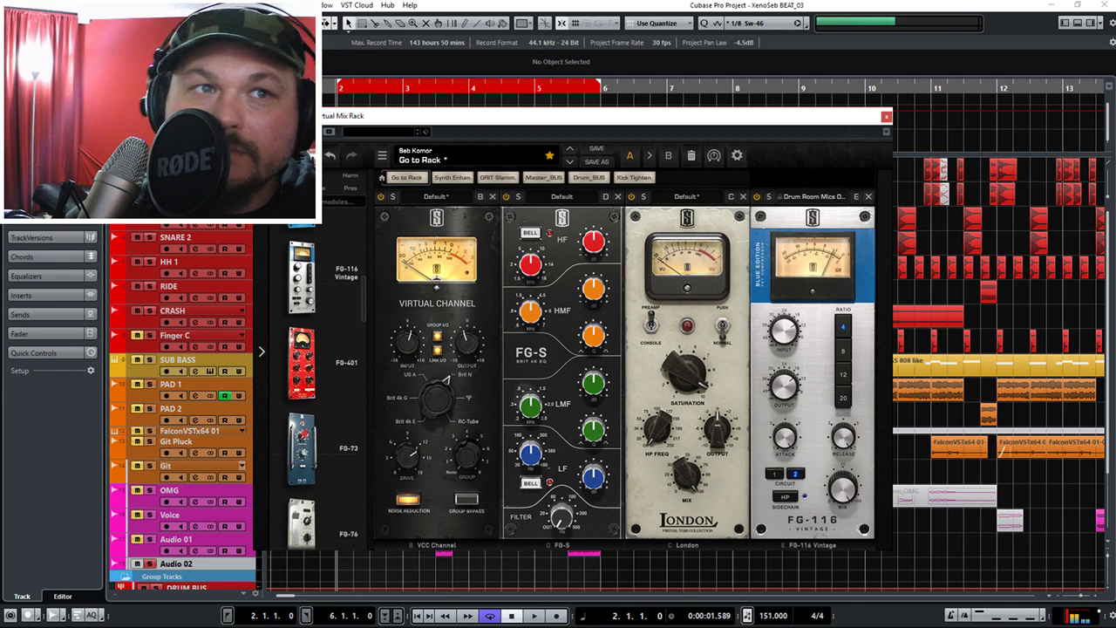
key(space)
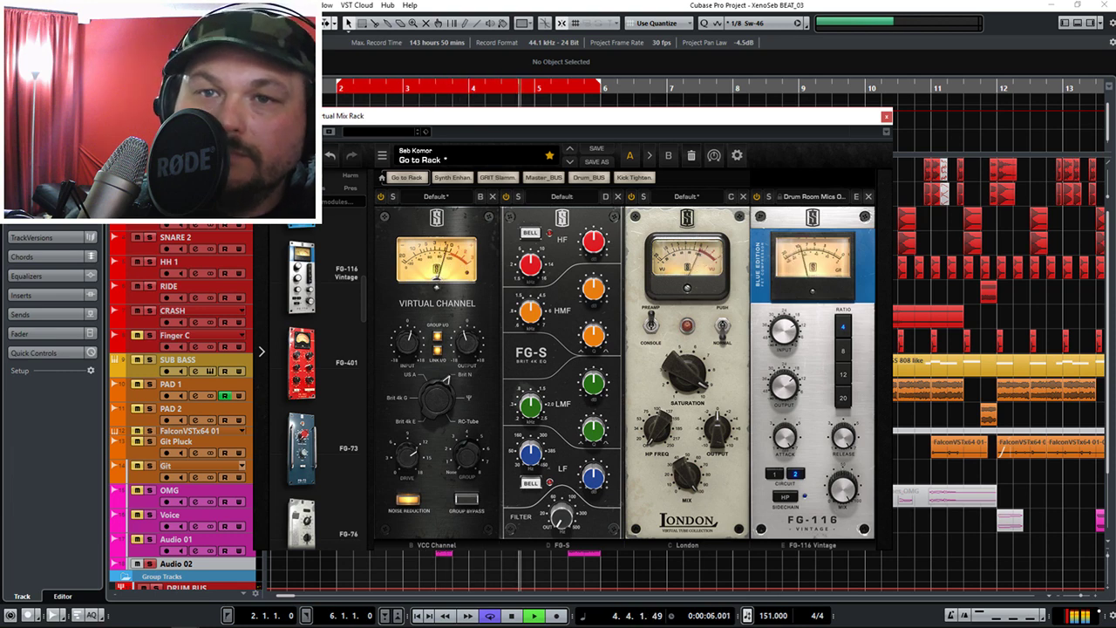
key(space)
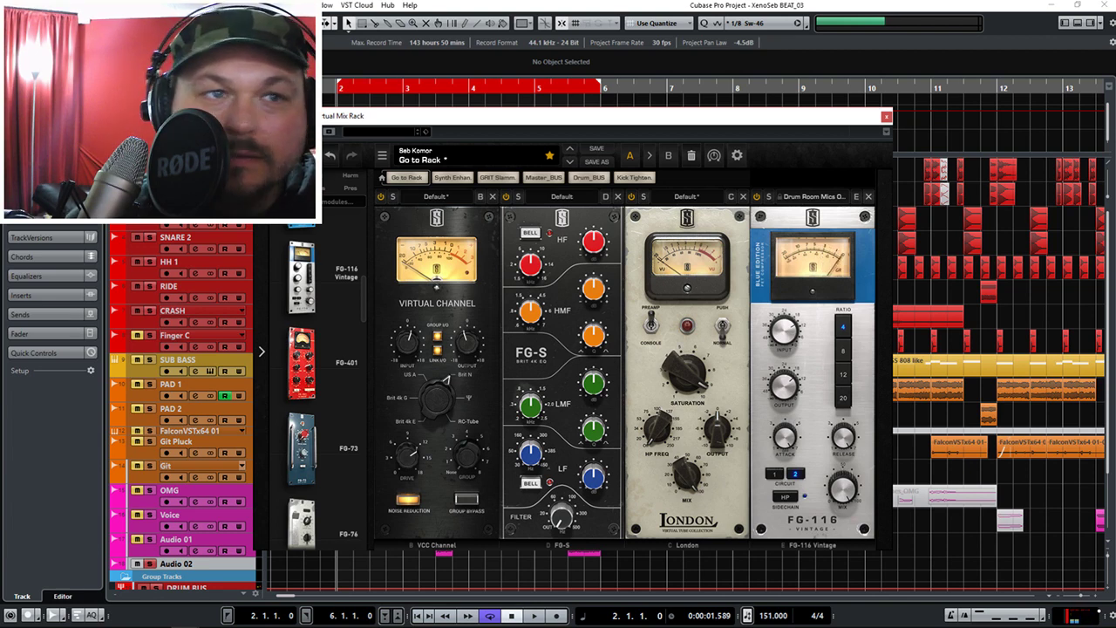
key(space)
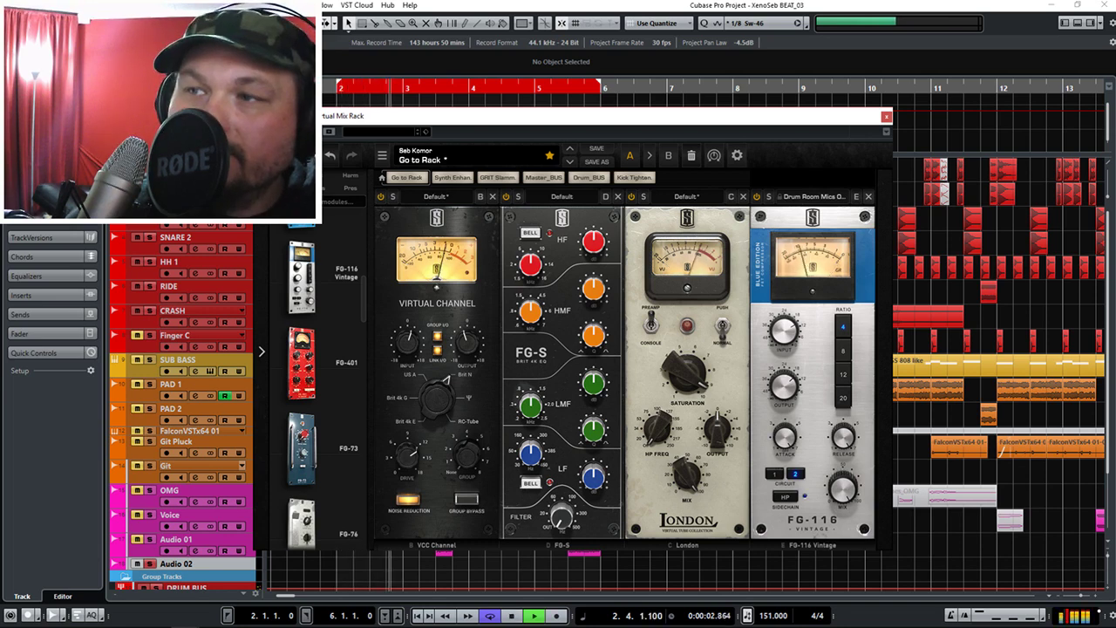
key(space)
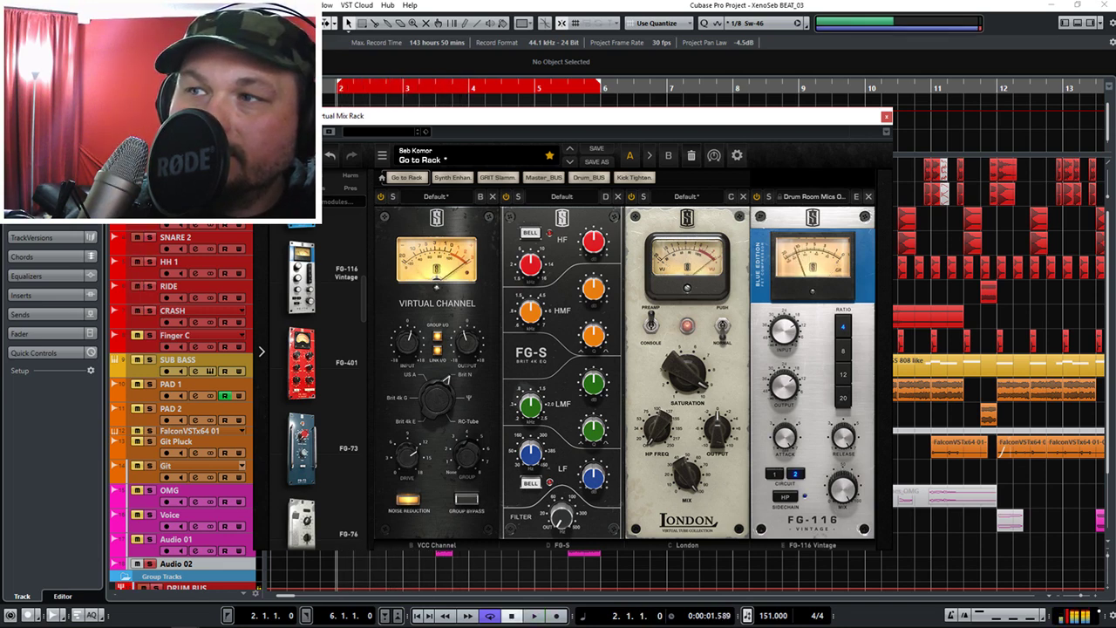
Compare the drums with and without the Drum PAR channel soloed alongside the DRUM BUS during loop playback.
scroll(183, 392, down, 3)
key(space)
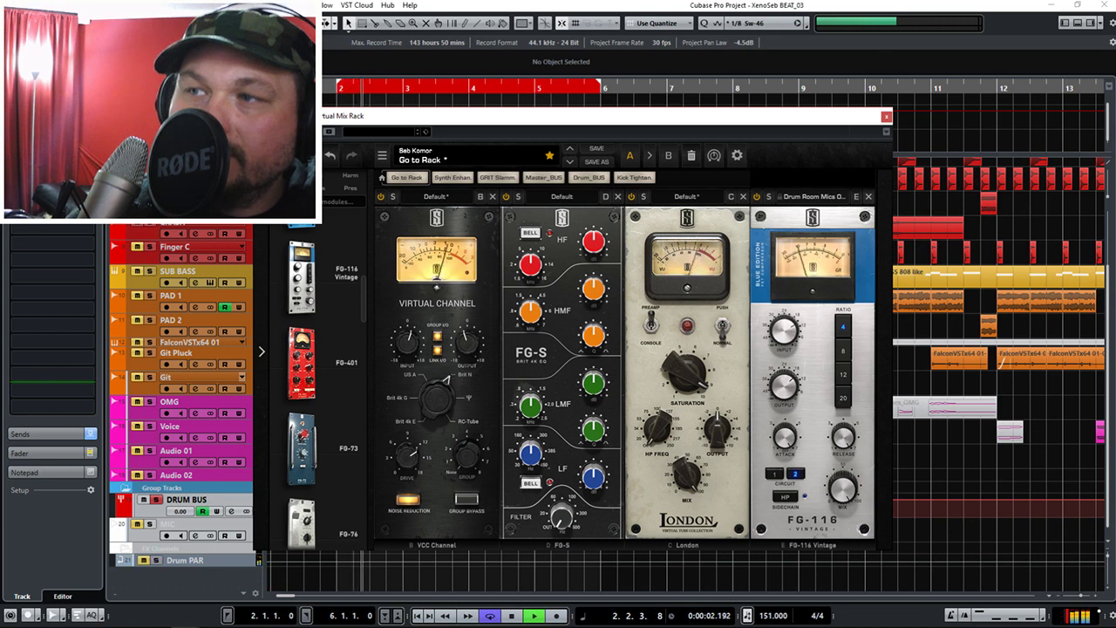
key(space)
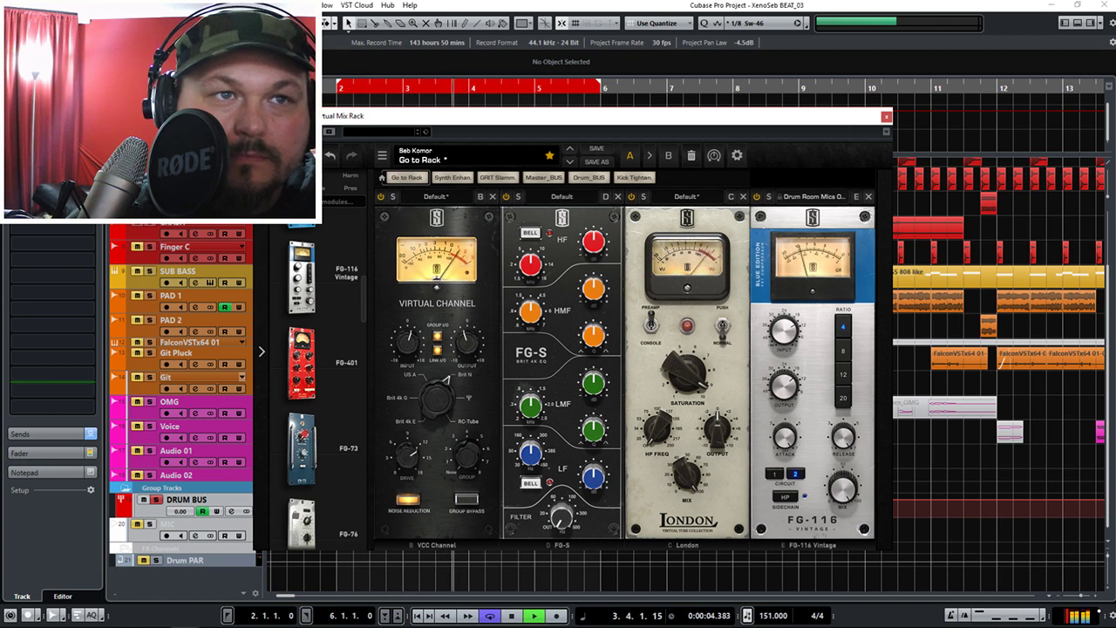
key(space)
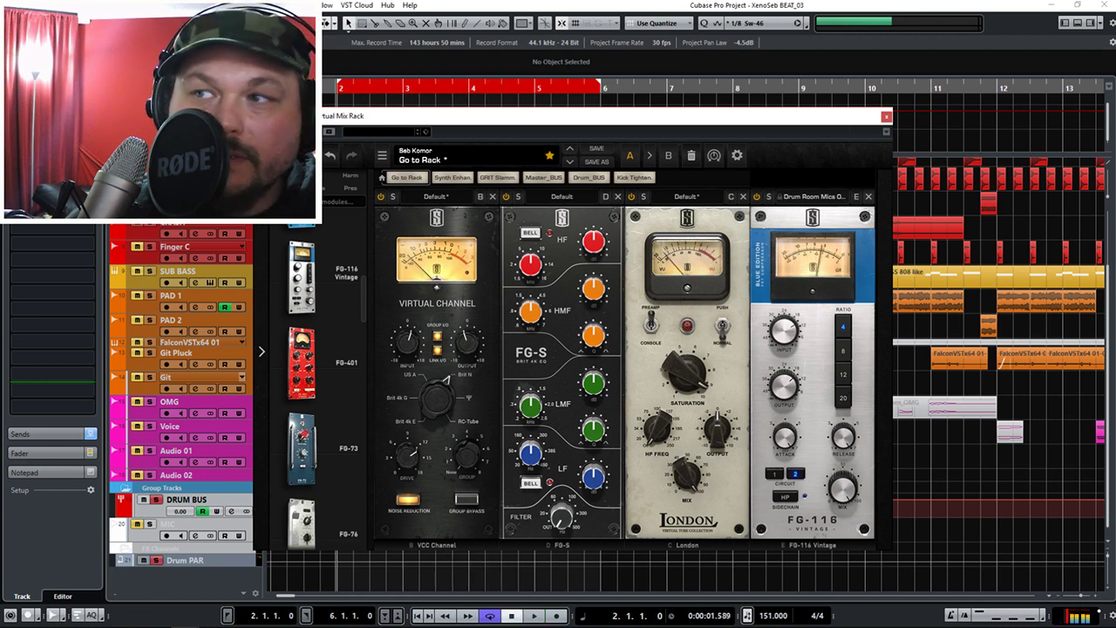
key(space)
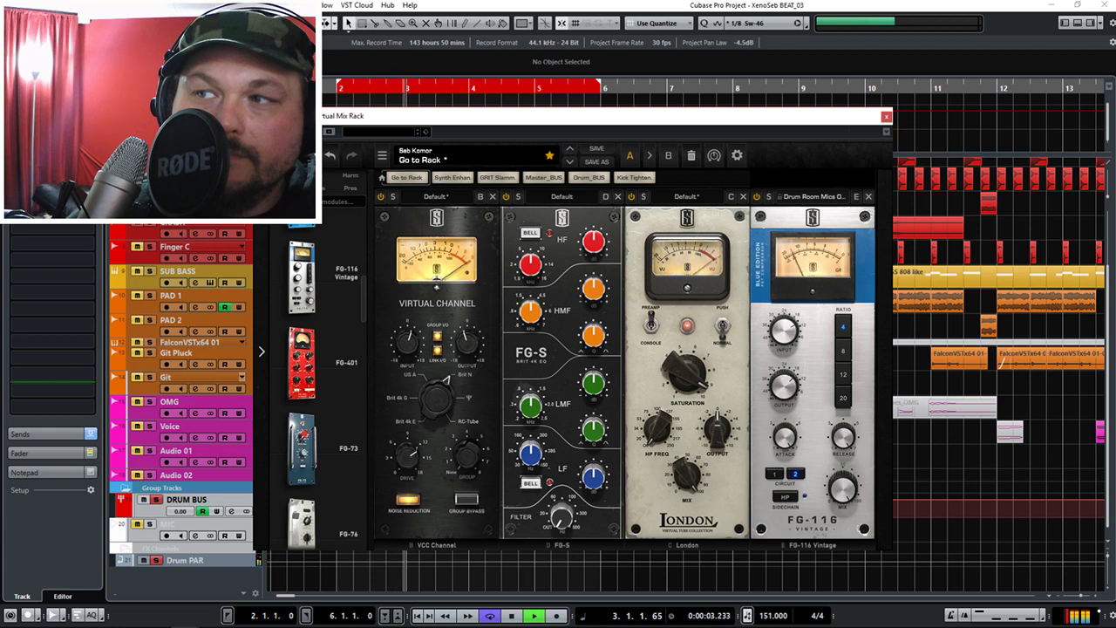
key(space)
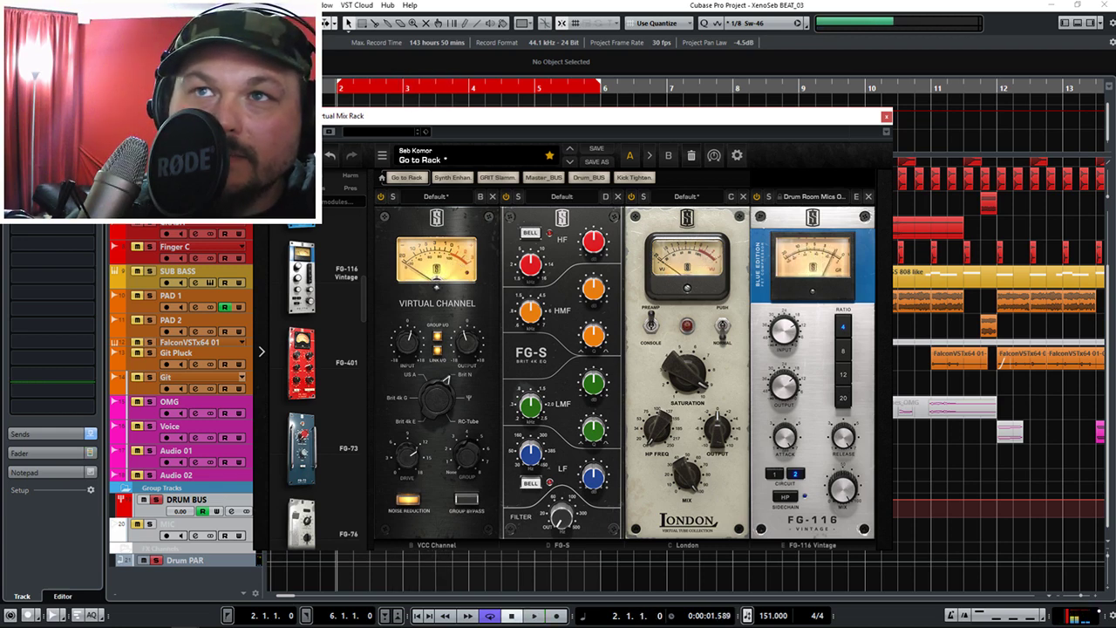
key(space)
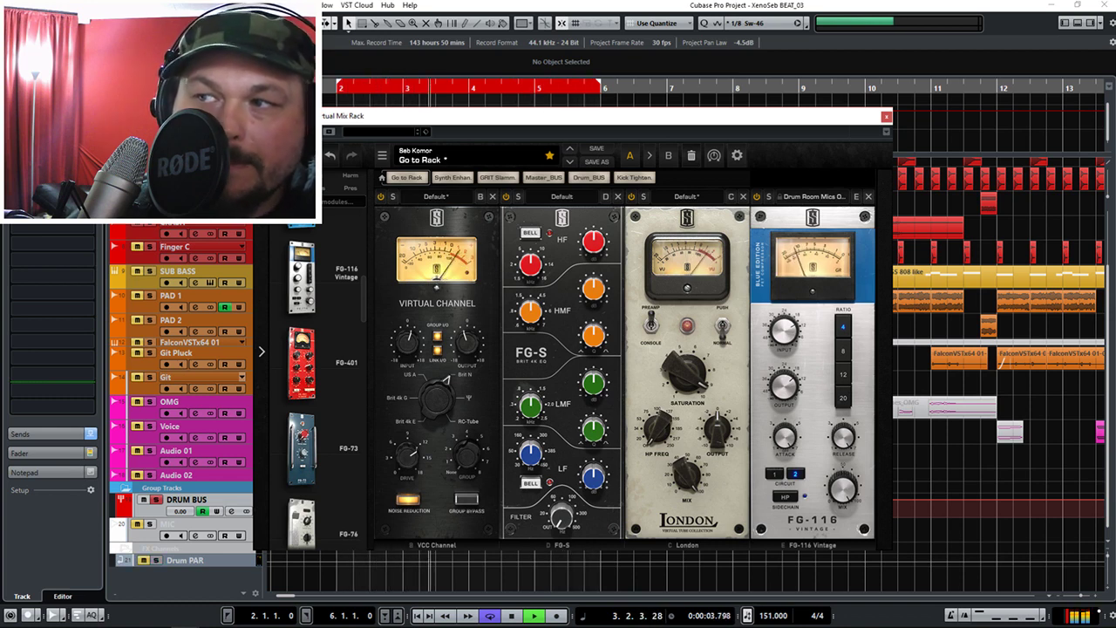
key(space)
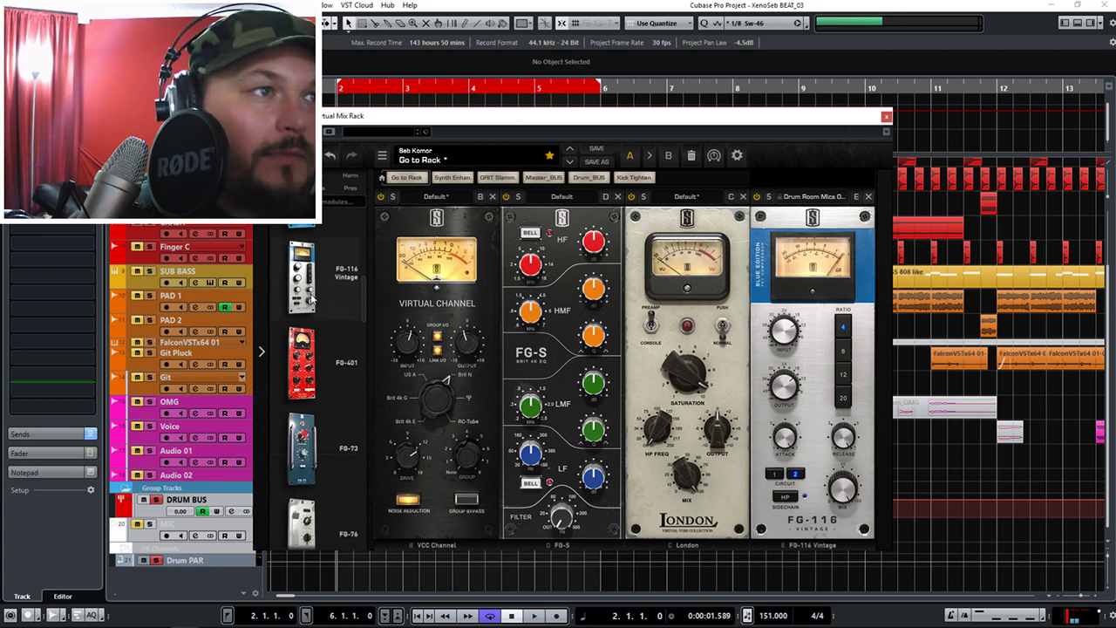
Add an FG-Stress compressor after the FG-116 Vintage and set its release to 2.00.
drag(360, 294, 363, 382)
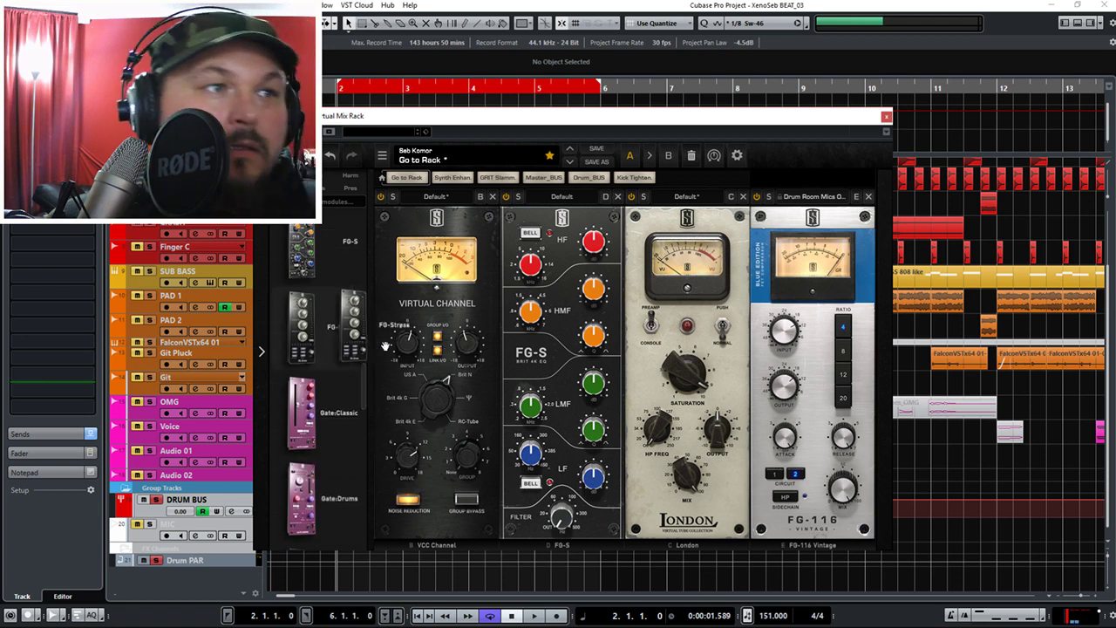
double_click(345, 327)
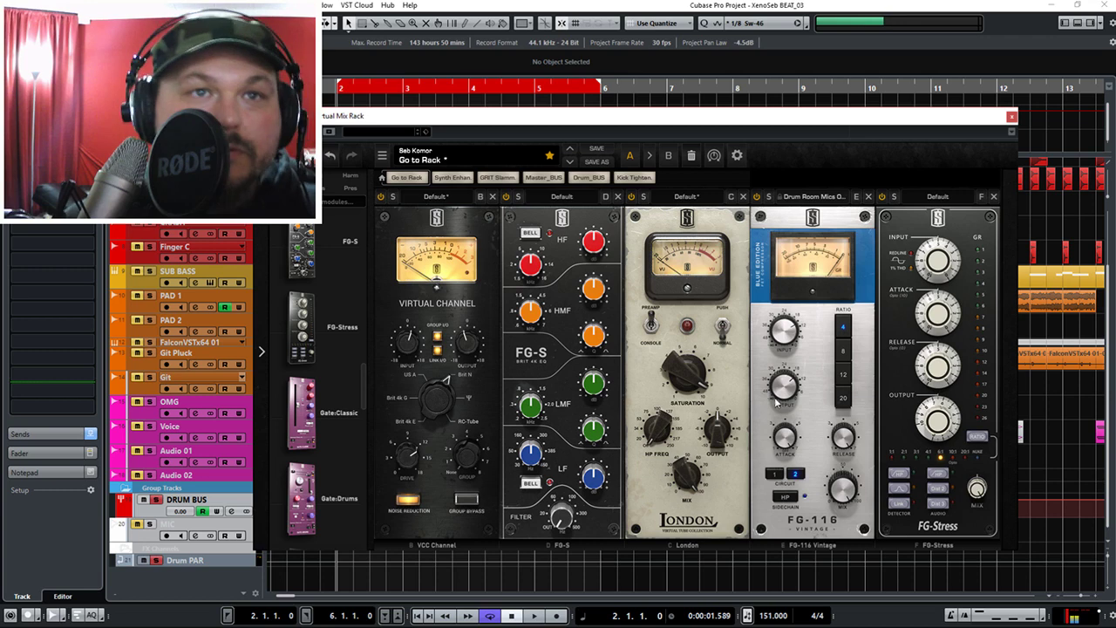
key(space)
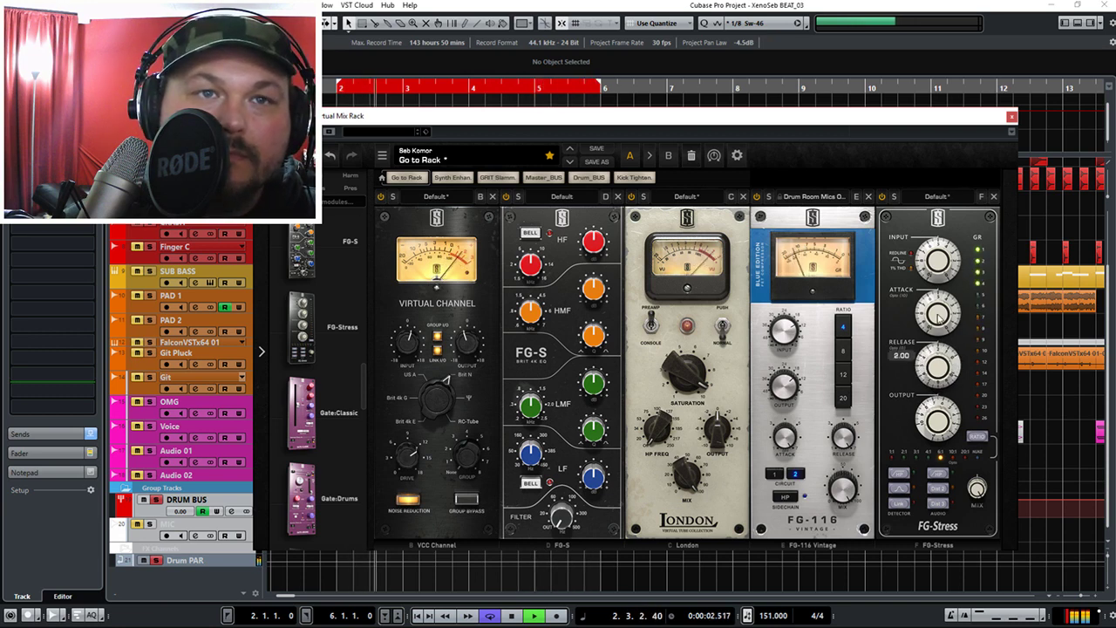
Adjust the FG-Stress attack by ear while the loop plays, and turn off the Drum PAR solo.
mouse_move(928, 330)
drag(929, 330, 895, 321)
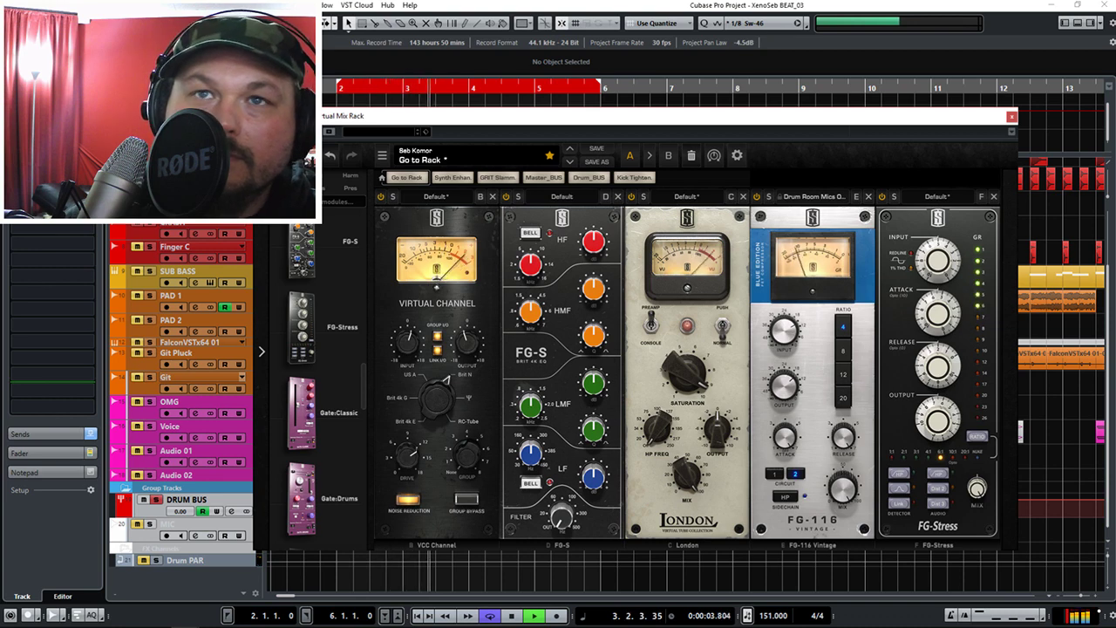
key(space)
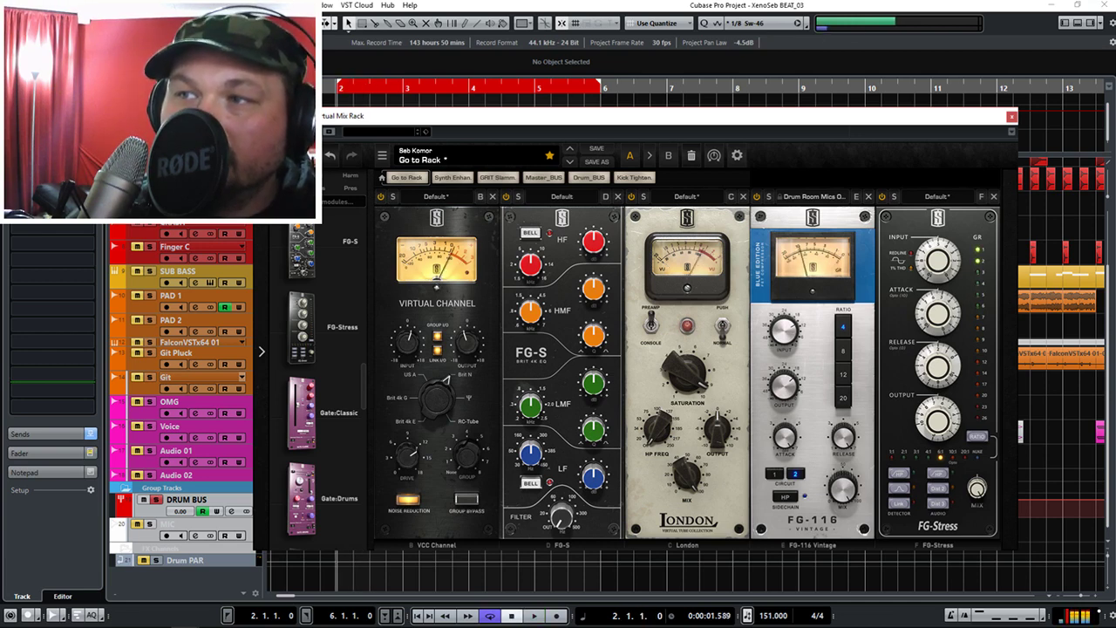
Compare the soloed drum channels with the full mix during loop playback, and close the Virtual Mix Rack.
key(space)
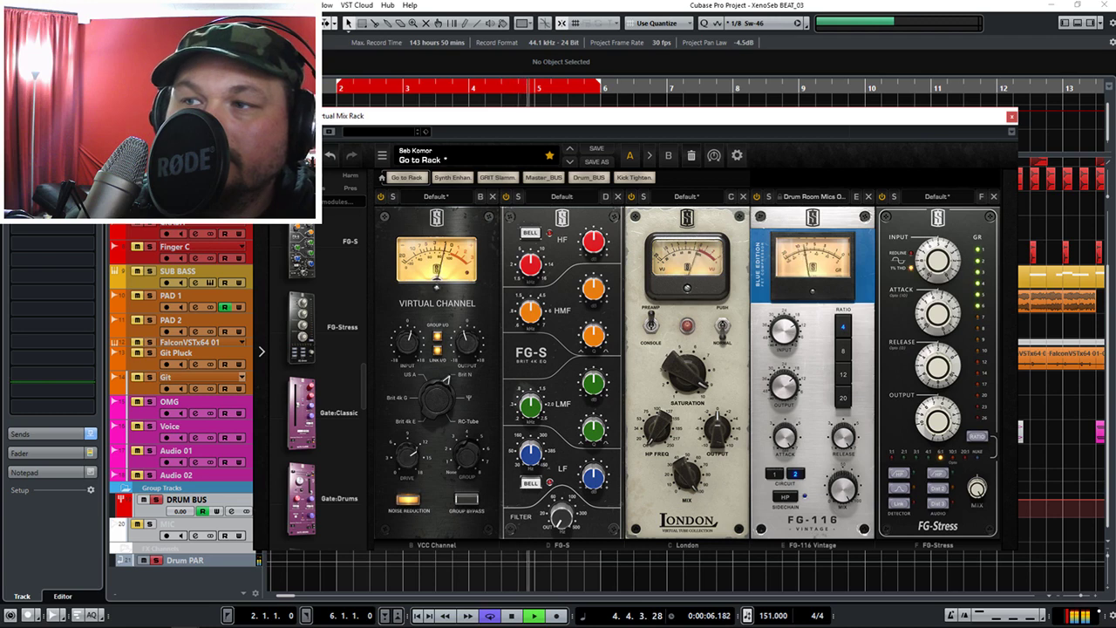
key(space)
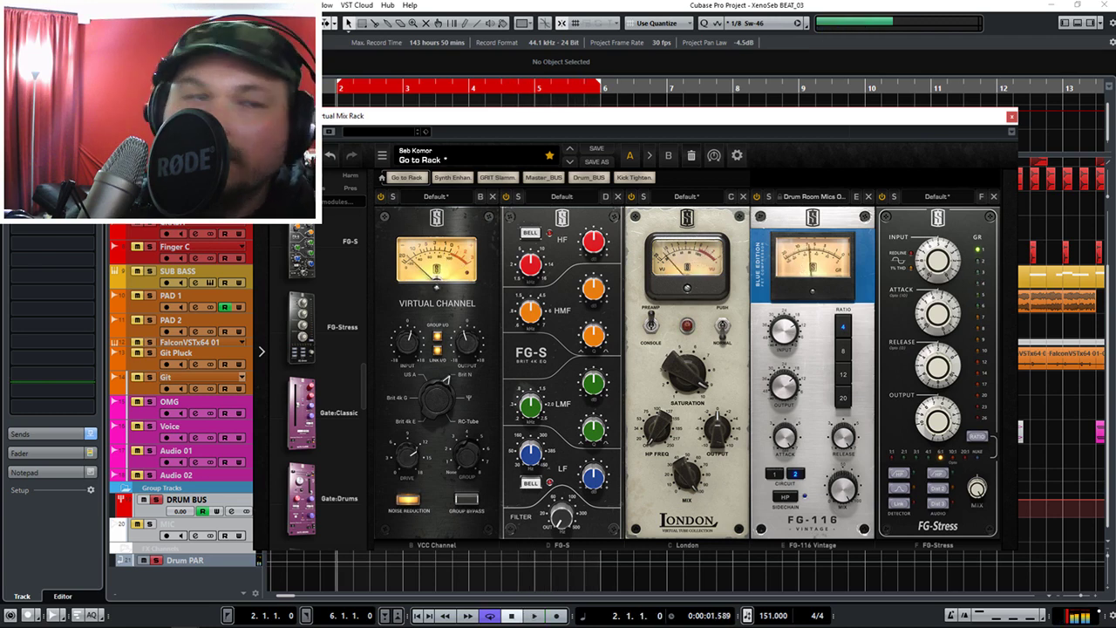
click(1012, 116)
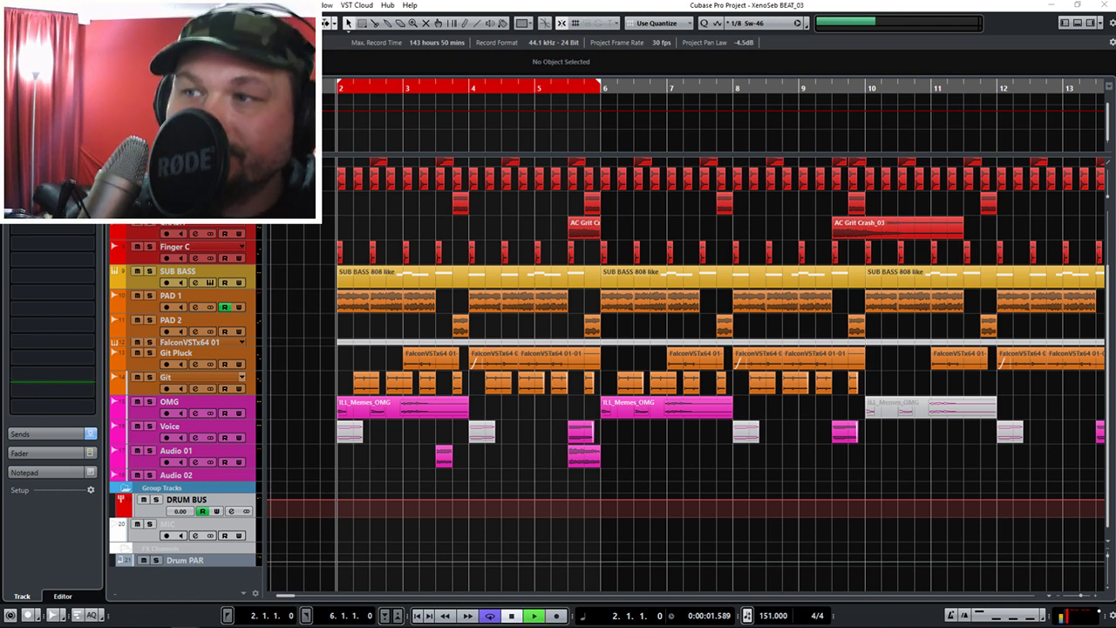
key(space)
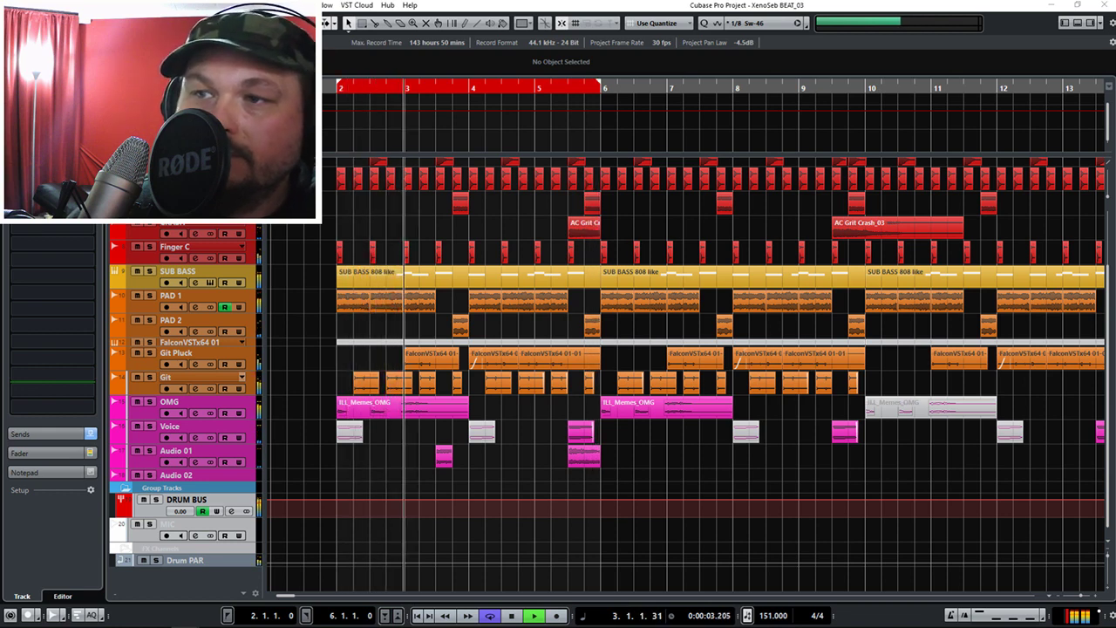
key(s)
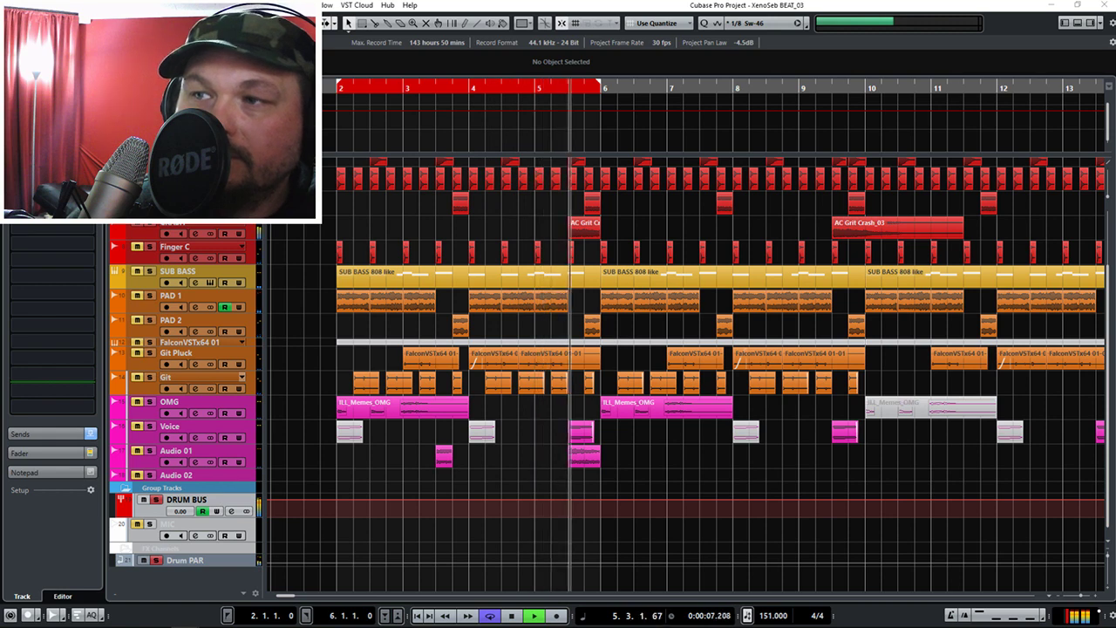
key(space)
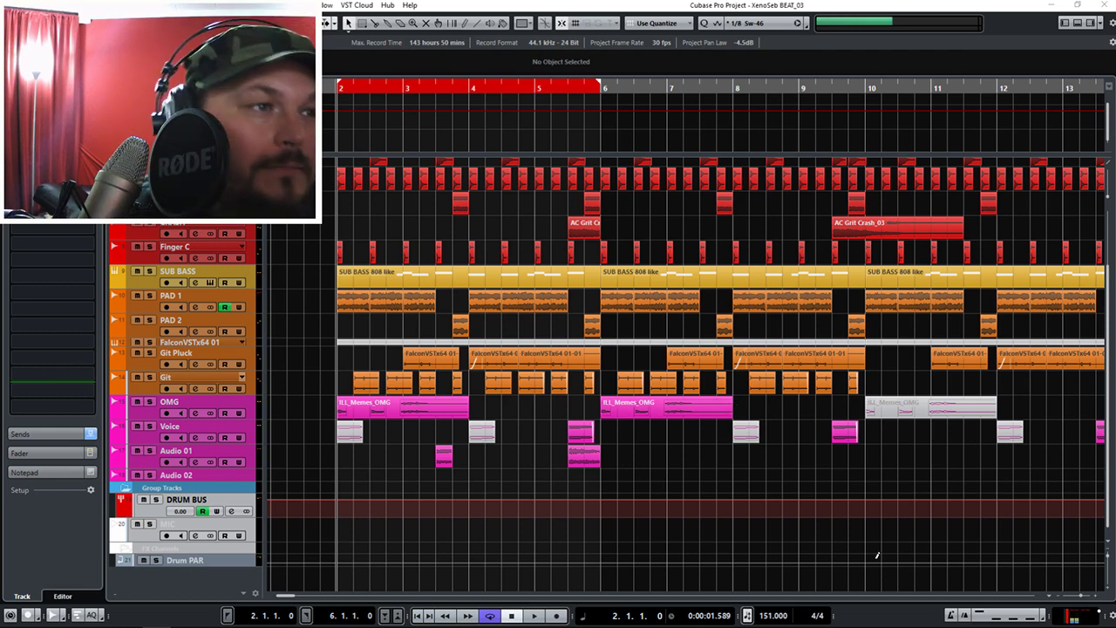
Review the whole arrangement from the drum tracks to the group tracks while auditioning the loop in short passes.
click(1082, 600)
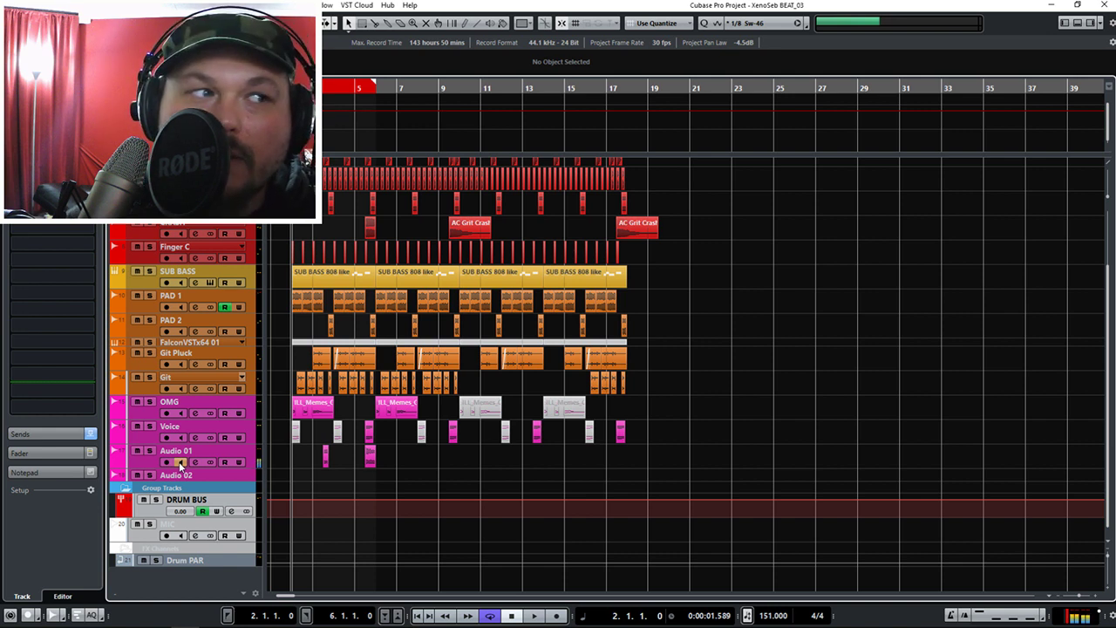
key(space)
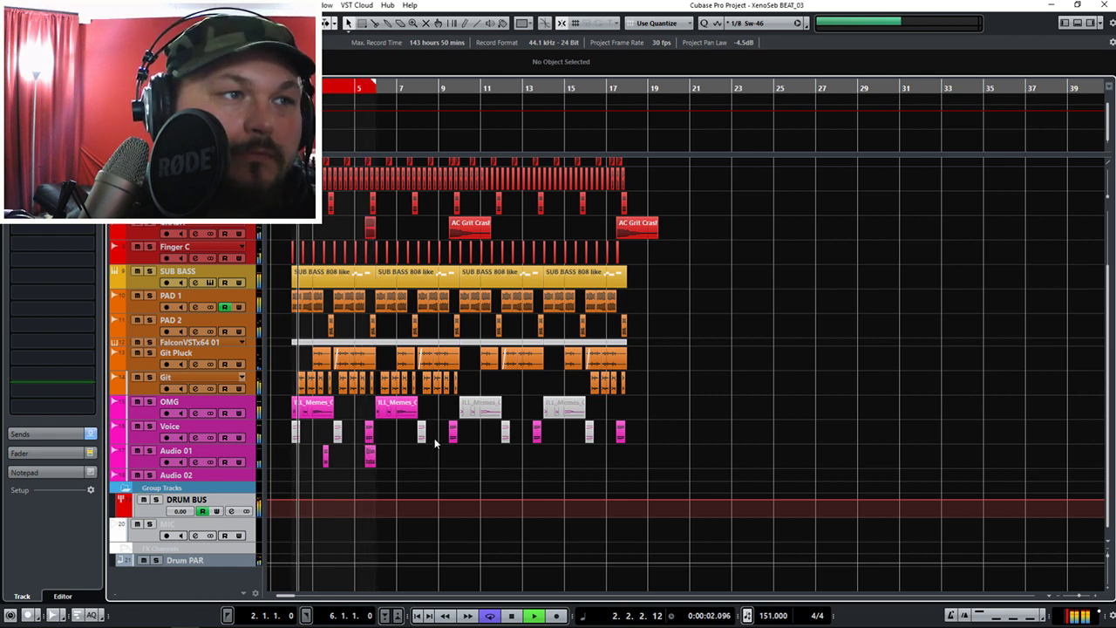
key(space)
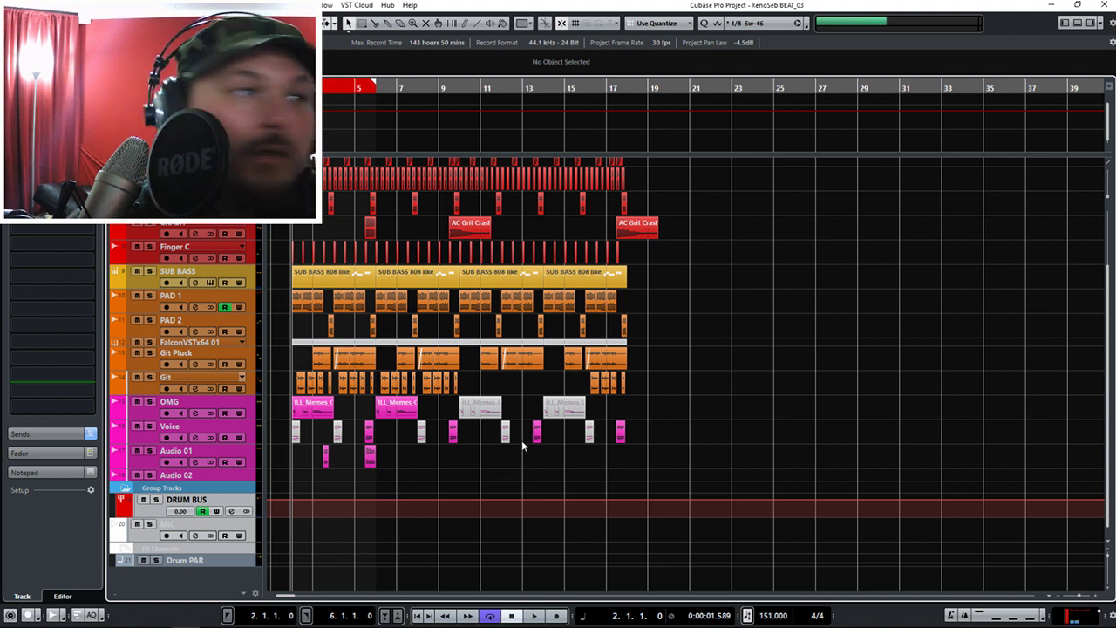
scroll(489, 327, up, 3)
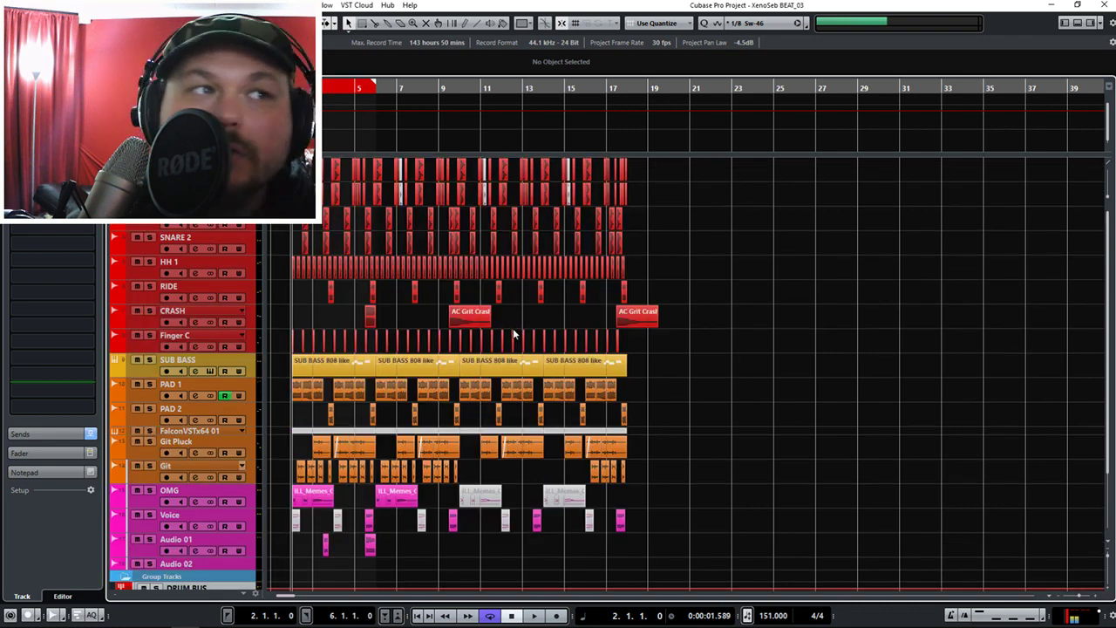
scroll(580, 456, down, 3)
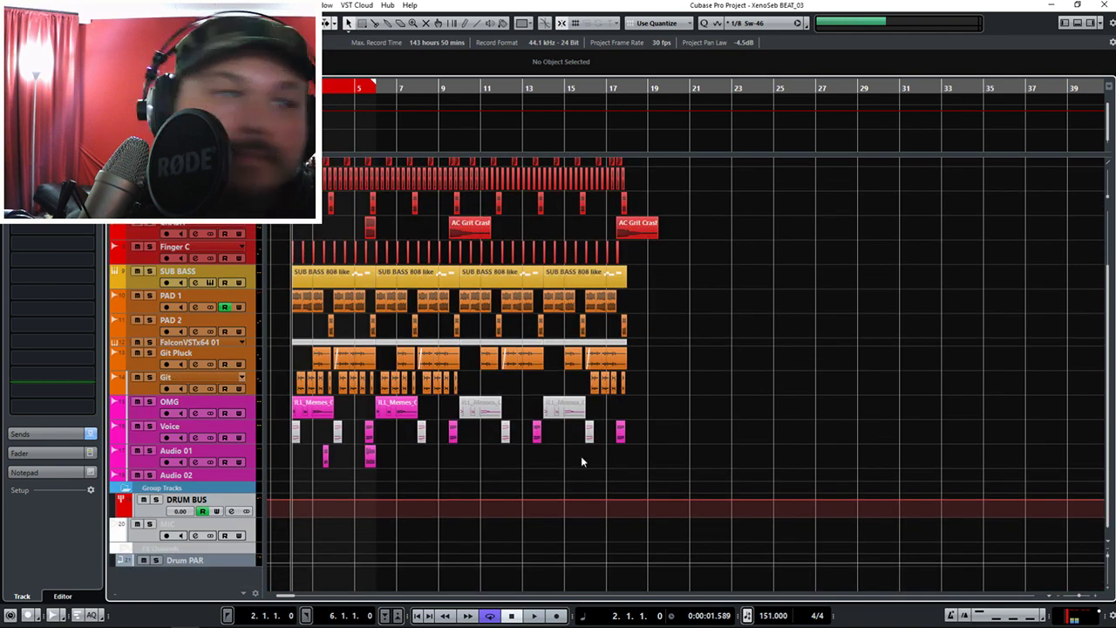
key(space)
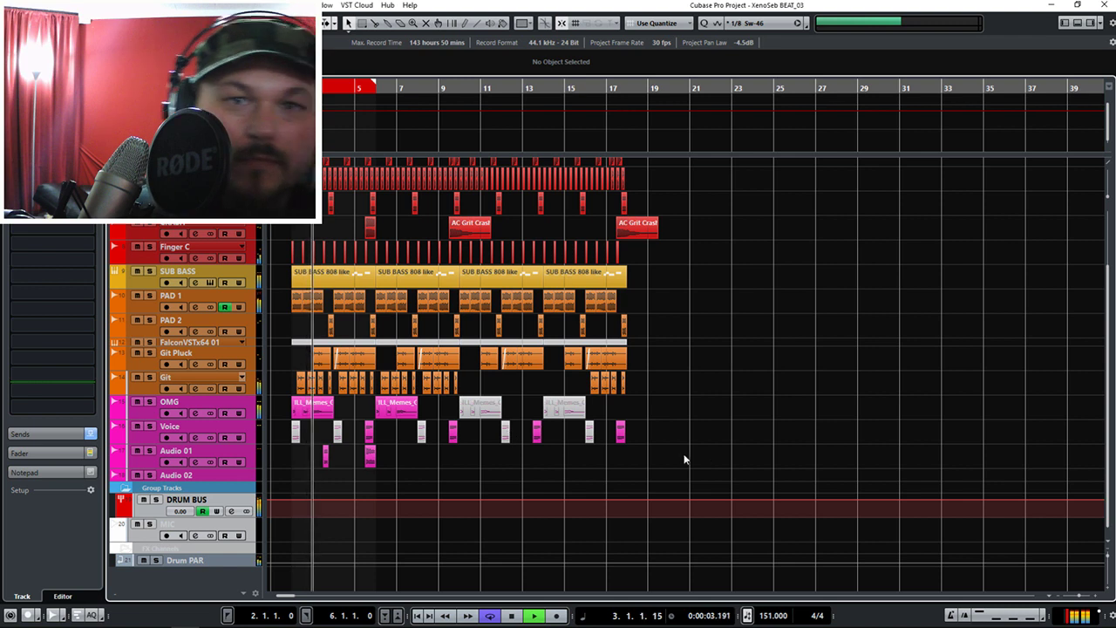
key(space)
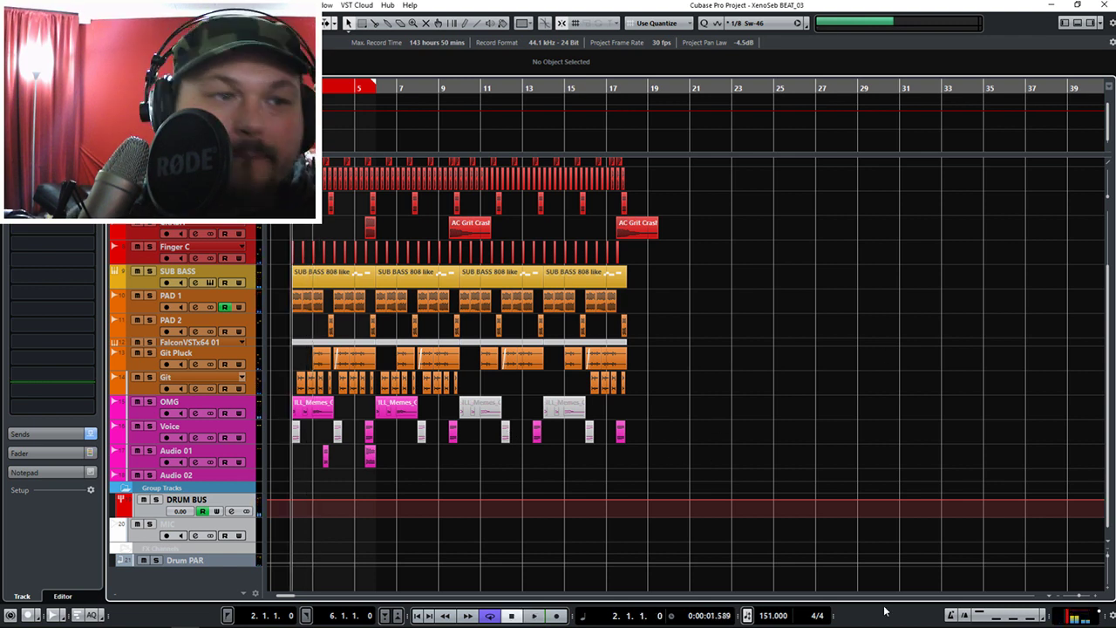
Check the input and output levels in Voicemeeter, return to the project, and play the loop briefly.
click(470, 615)
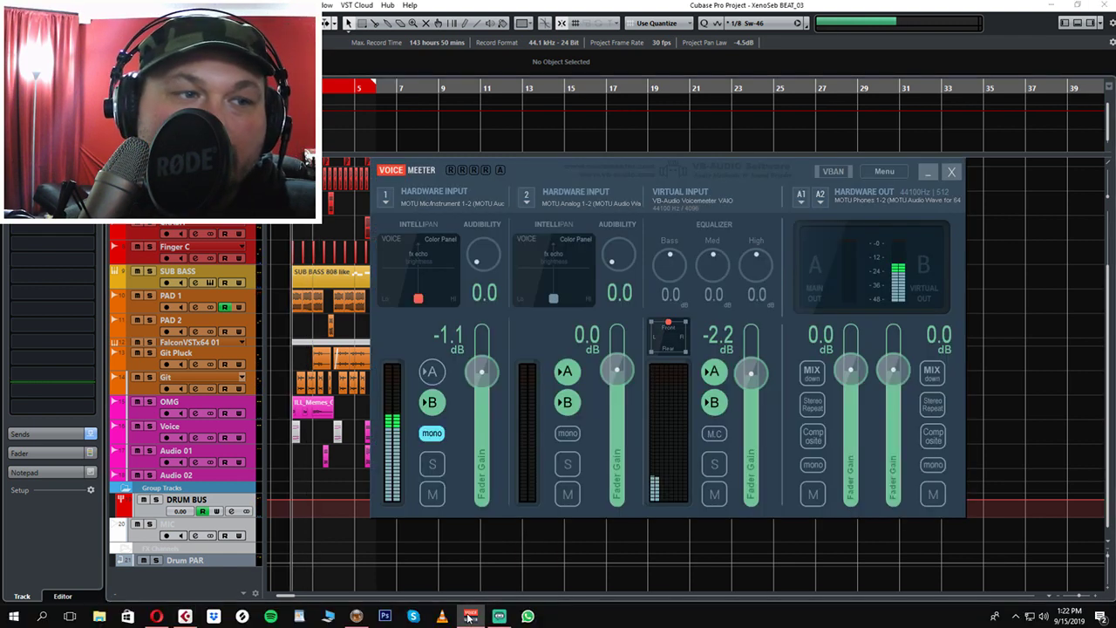
click(928, 171)
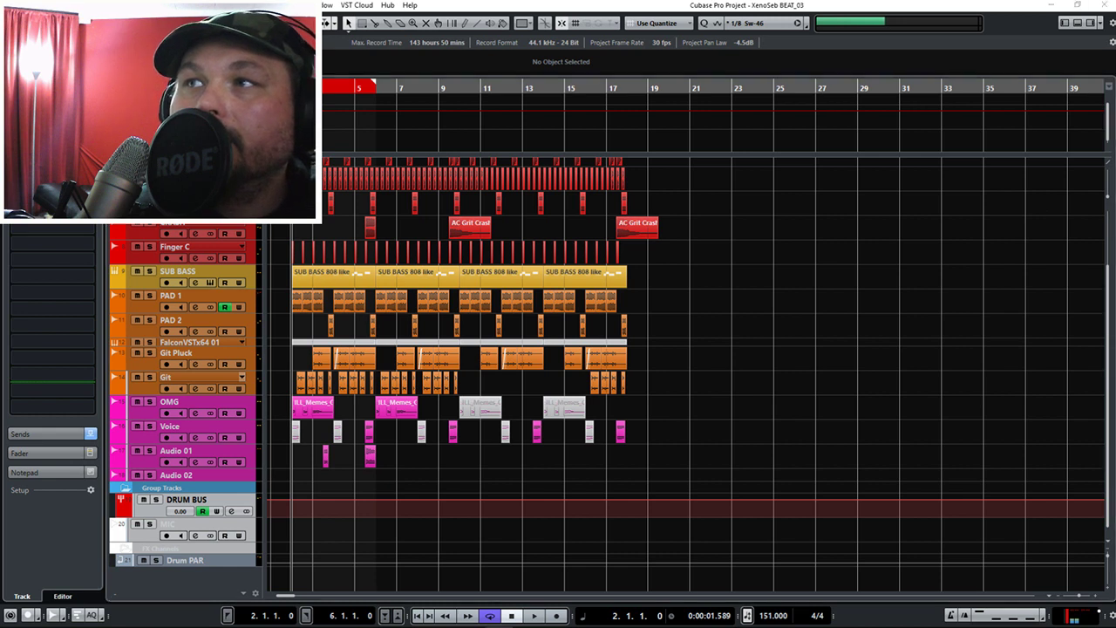
key(space)
key(space)
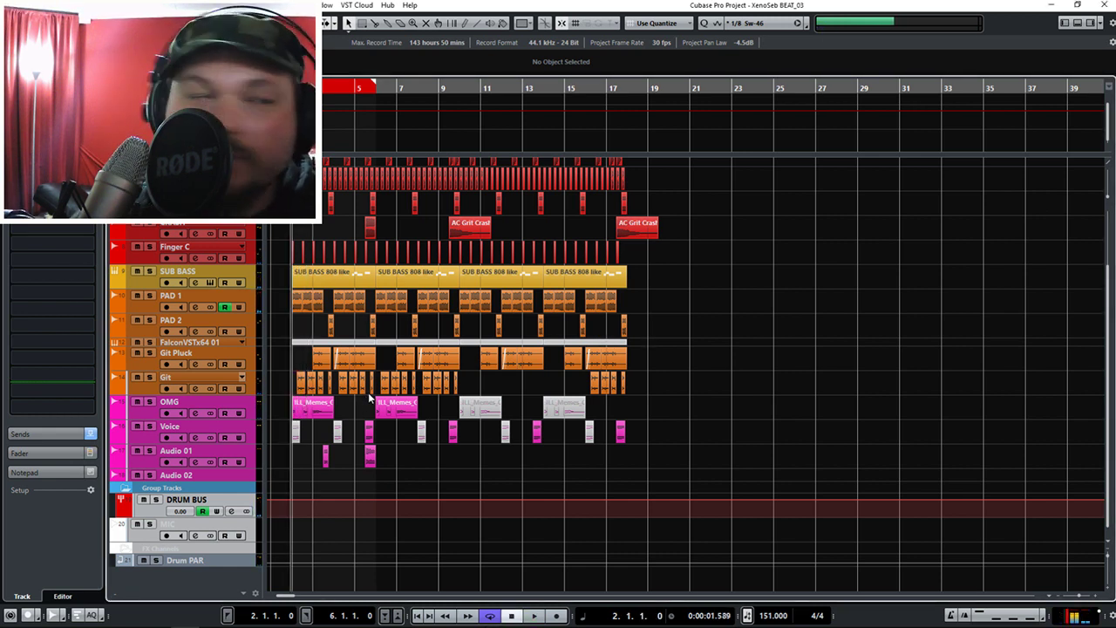
Bring up FabFilter Pro-Q 3 on the first Stereo Out insert and play the loop to examine the mix spectrum.
drag(281, 88, 288, 115)
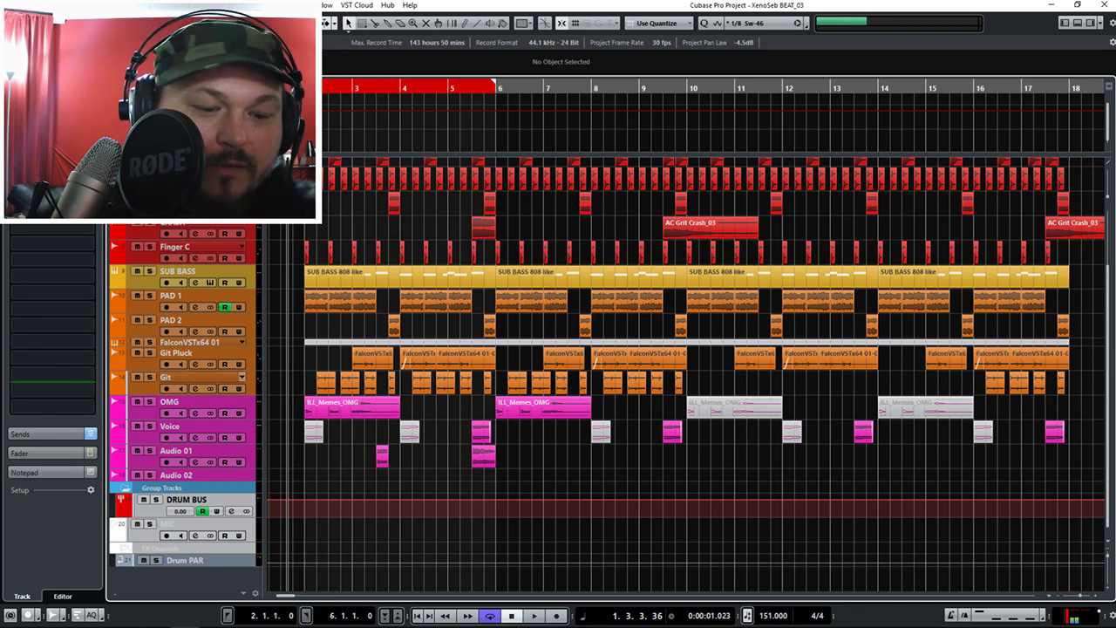
scroll(733, 342, up, 3)
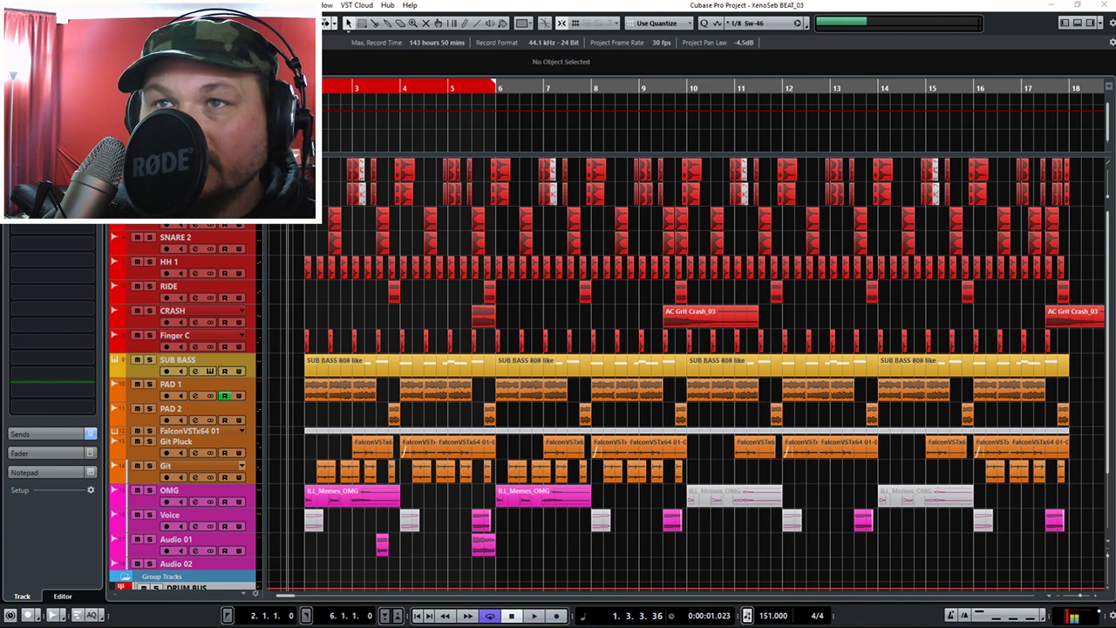
drag(1115, 175, 771, 173)
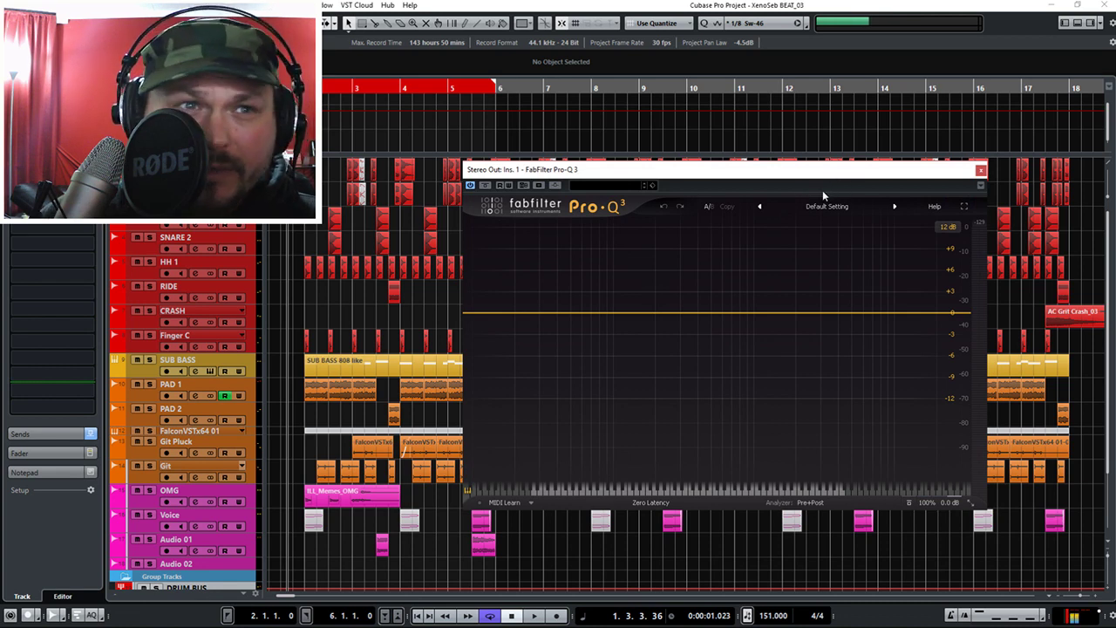
drag(819, 170, 780, 161)
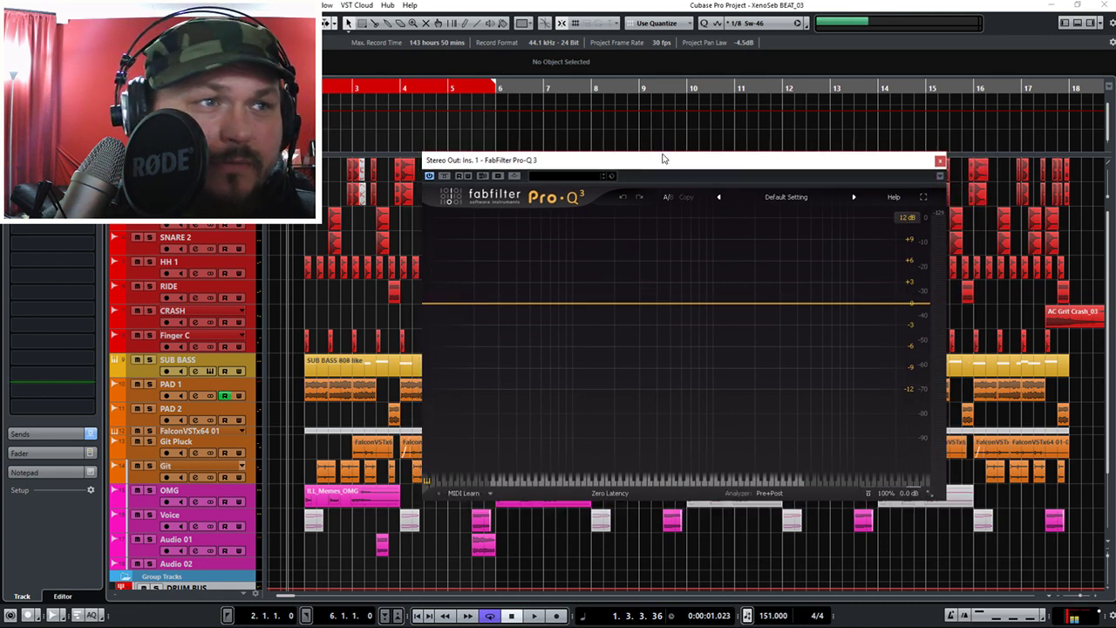
key(space)
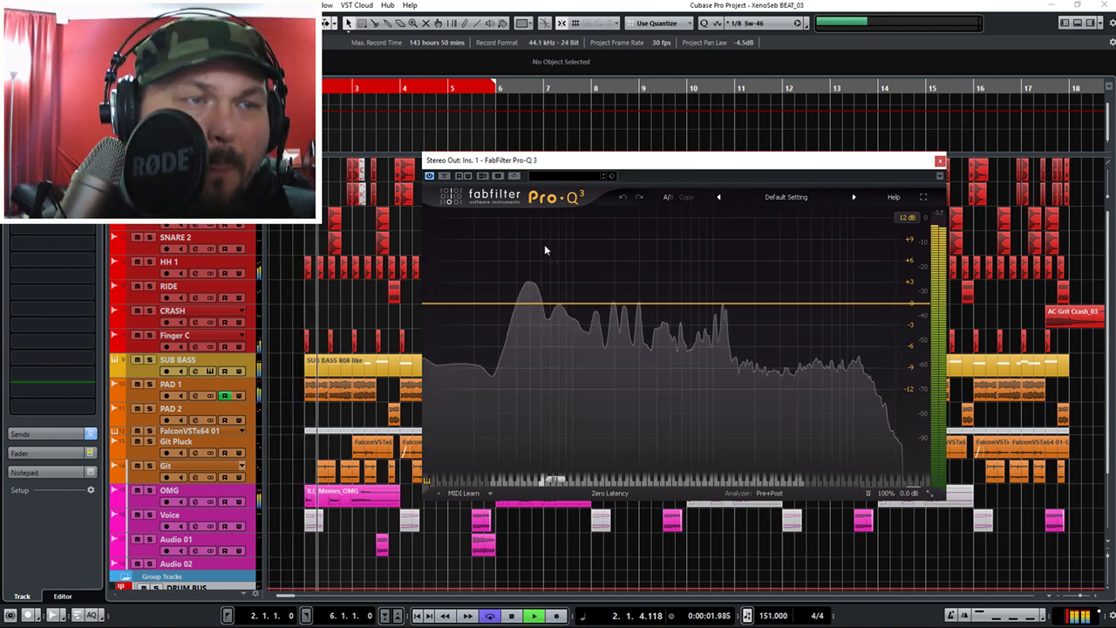
key(space)
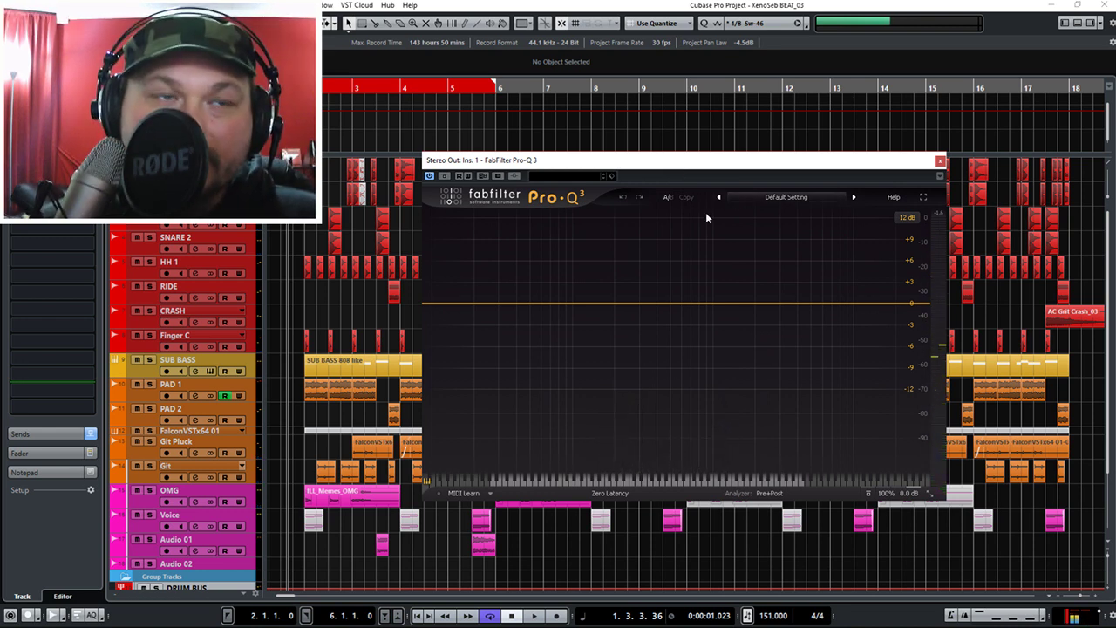
key(space)
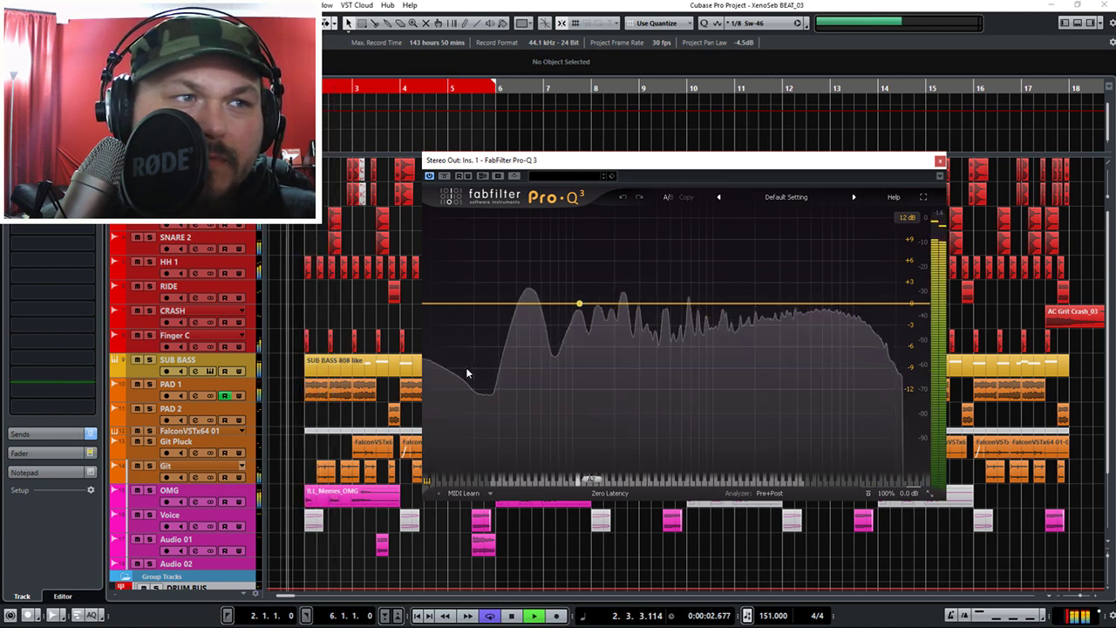
key(space)
Add a low-cut band at about 15.3 Hz with a 24 dB/oct slope, checking it against loop playback.
click(434, 304)
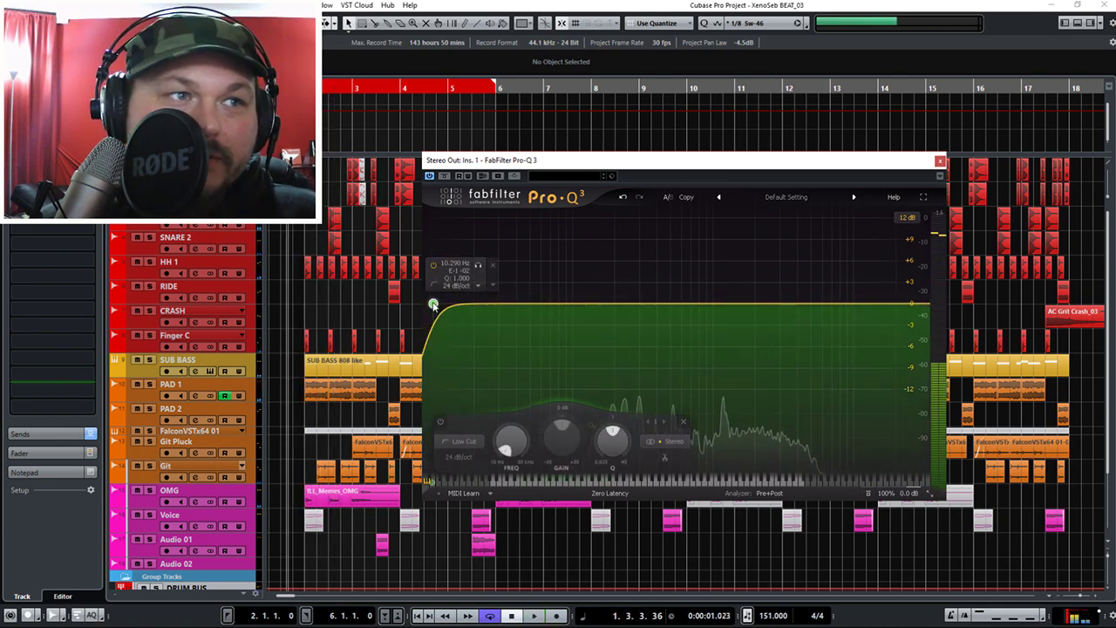
scroll(459, 457, up, 1)
click(460, 457)
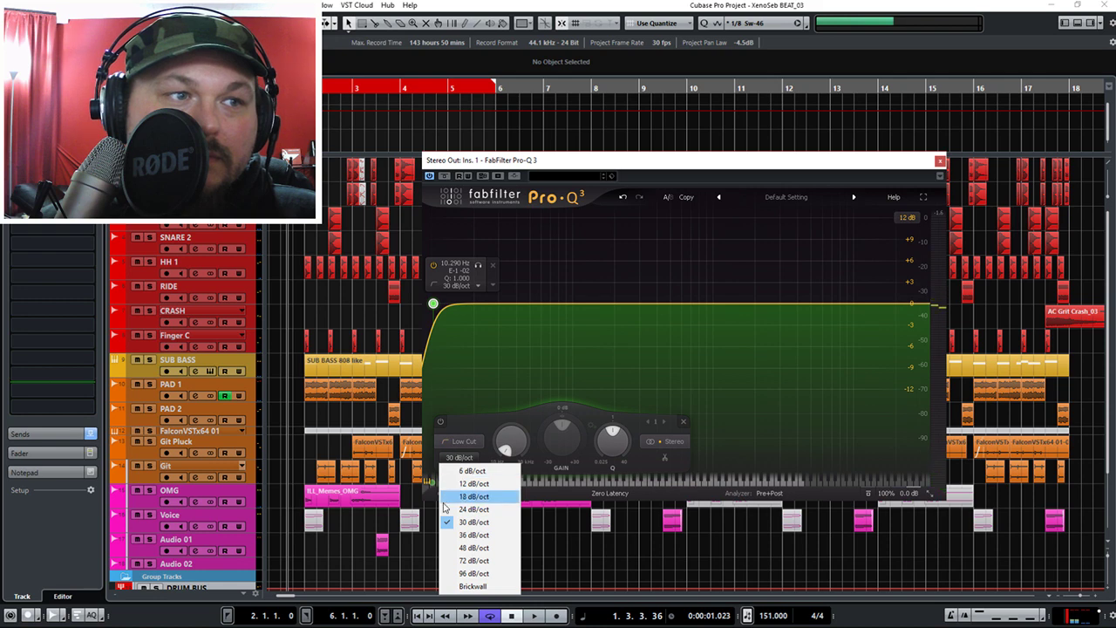
click(445, 508)
key(space)
scroll(506, 445, up, 3)
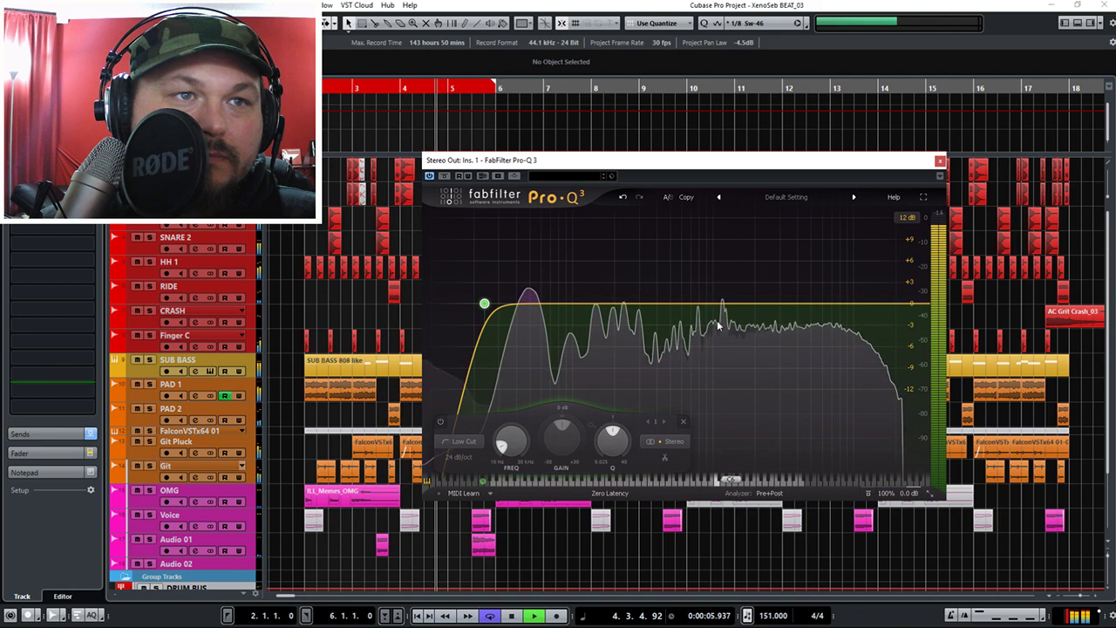
key(space)
drag(481, 312, 453, 312)
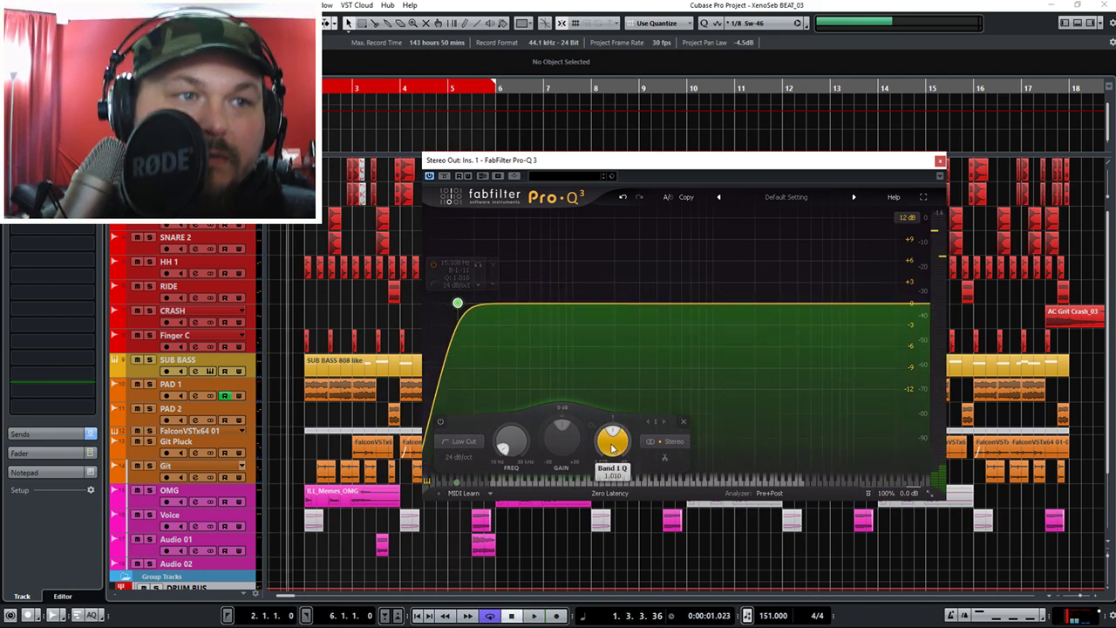
Switch the low-cut band to Side at about 101 Hz and compare the loop with the band on and bypassed.
click(669, 445)
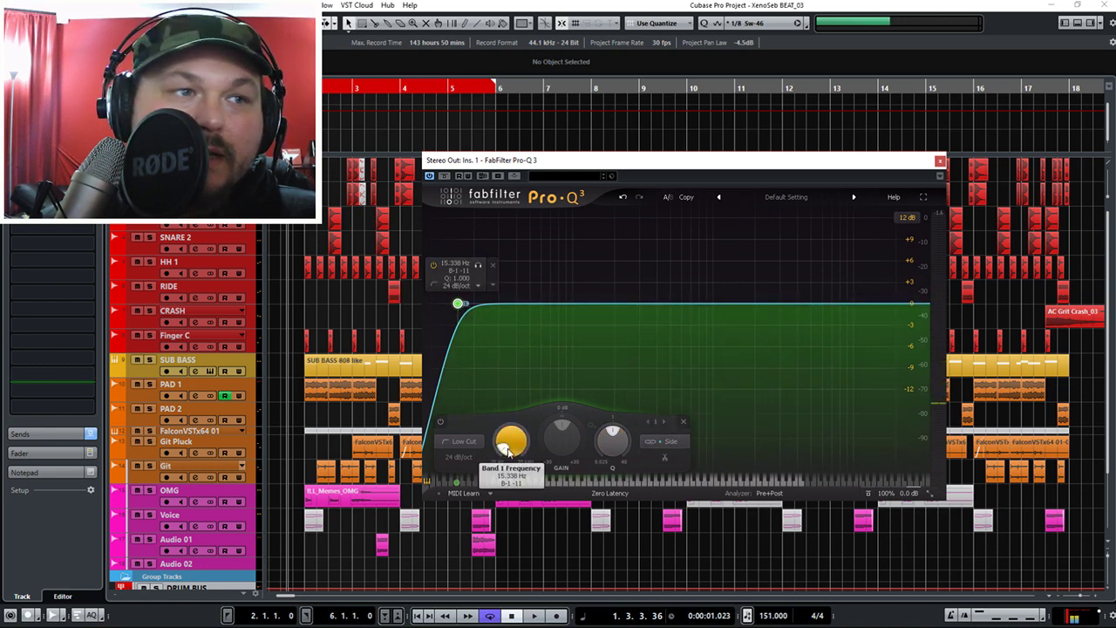
mouse_move(511, 447)
mouse_down()
mouse_move(504, 469)
mouse_move(501, 456)
mouse_up()
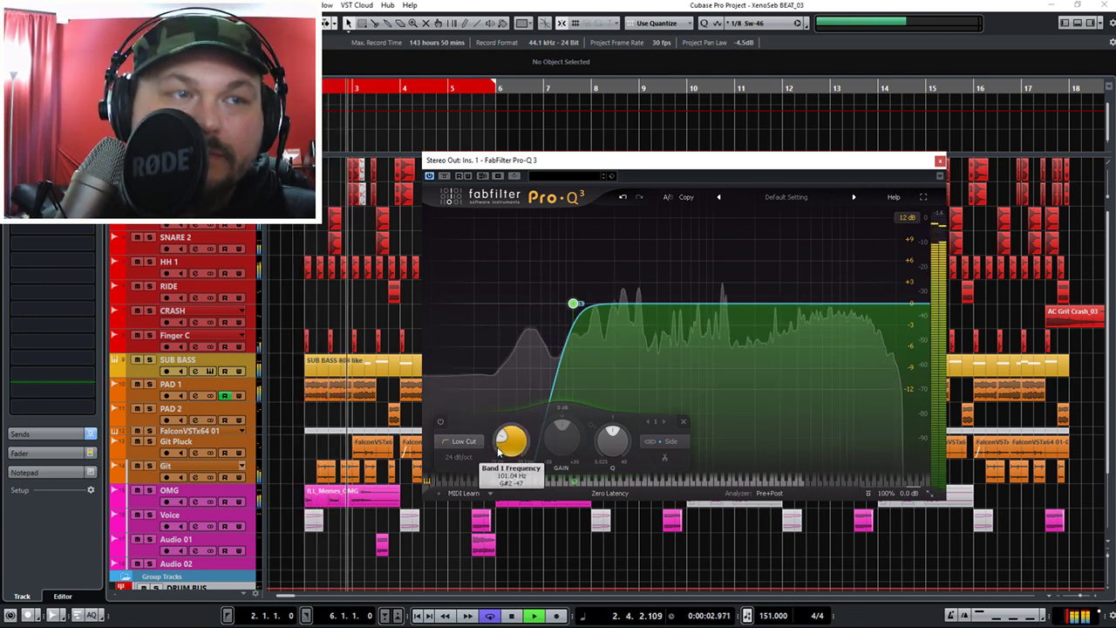
click(439, 422)
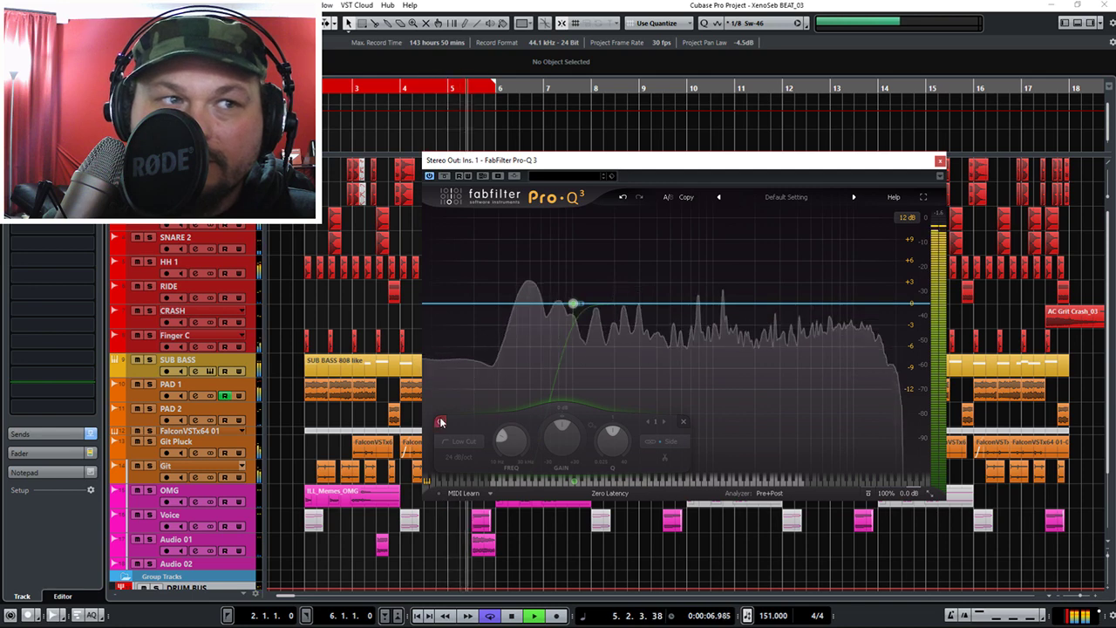
click(441, 422)
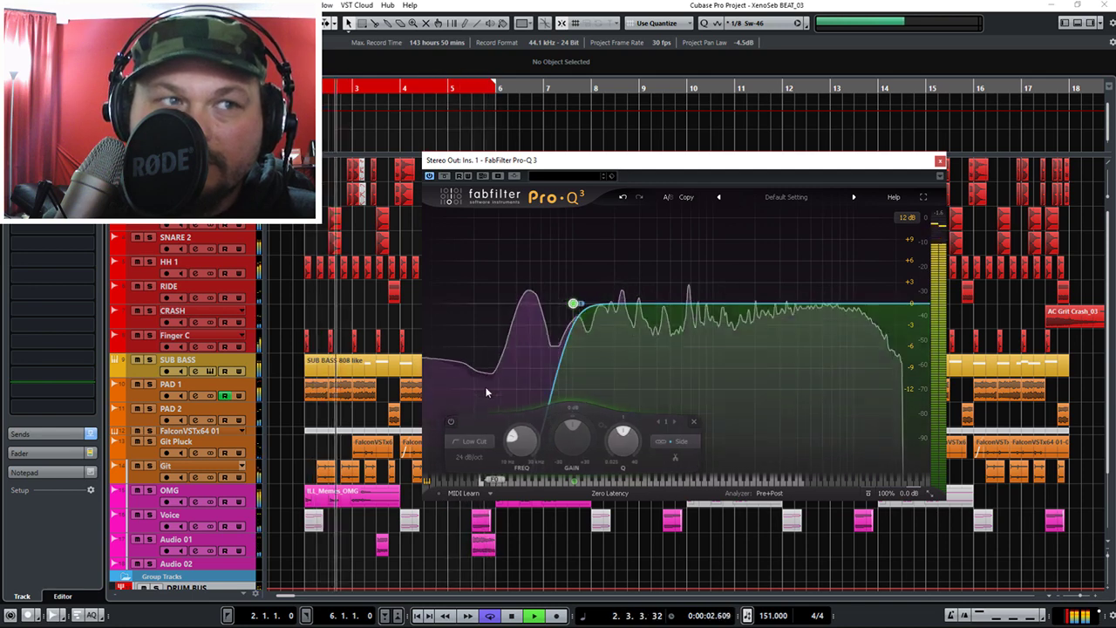
drag(486, 394, 630, 333)
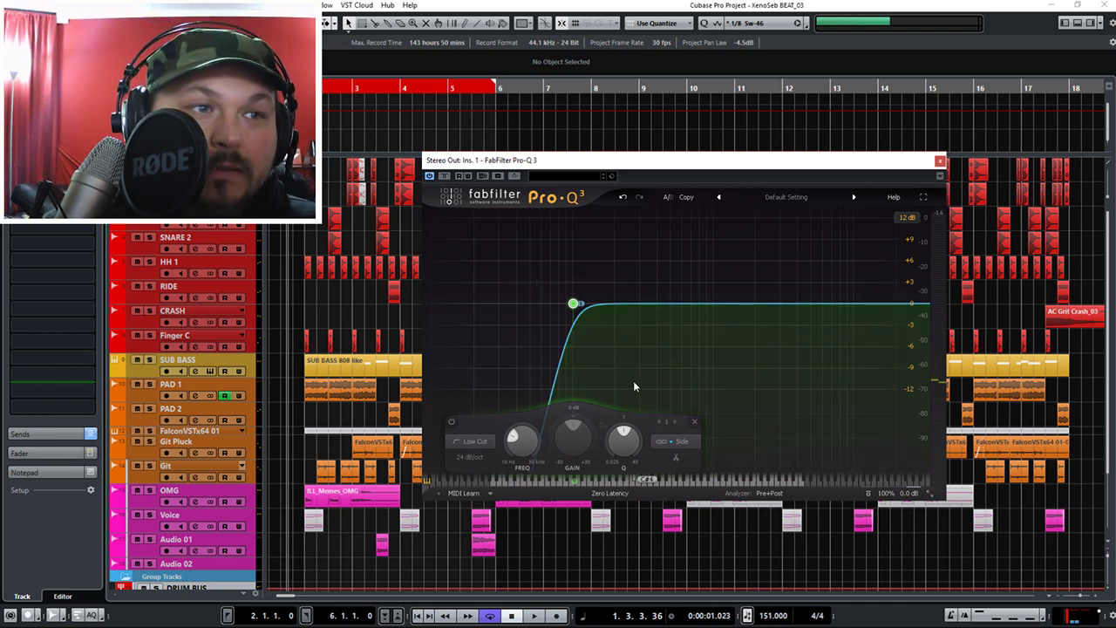
Sweep the Side low cut up to about 18.5 kHz while the loop plays.
key(space)
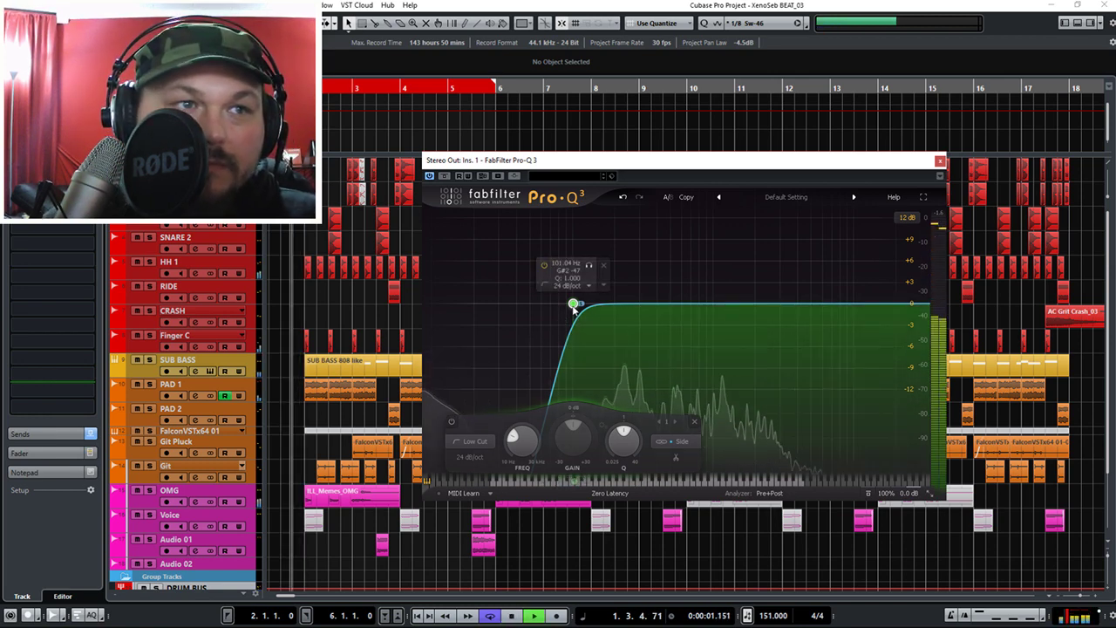
drag(573, 305, 881, 311)
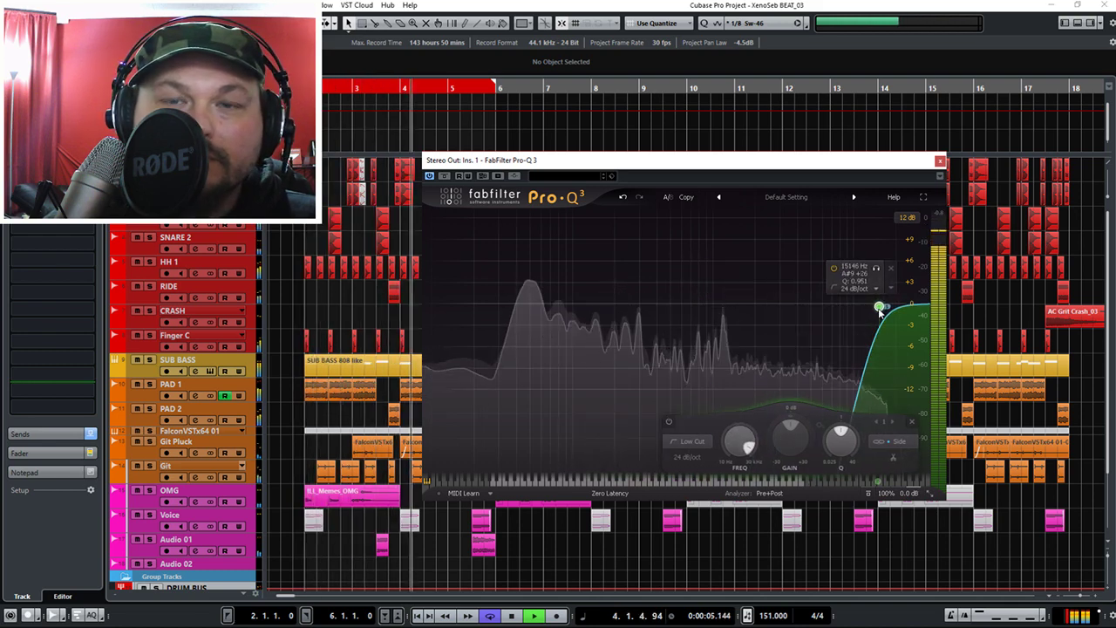
drag(881, 312, 891, 311)
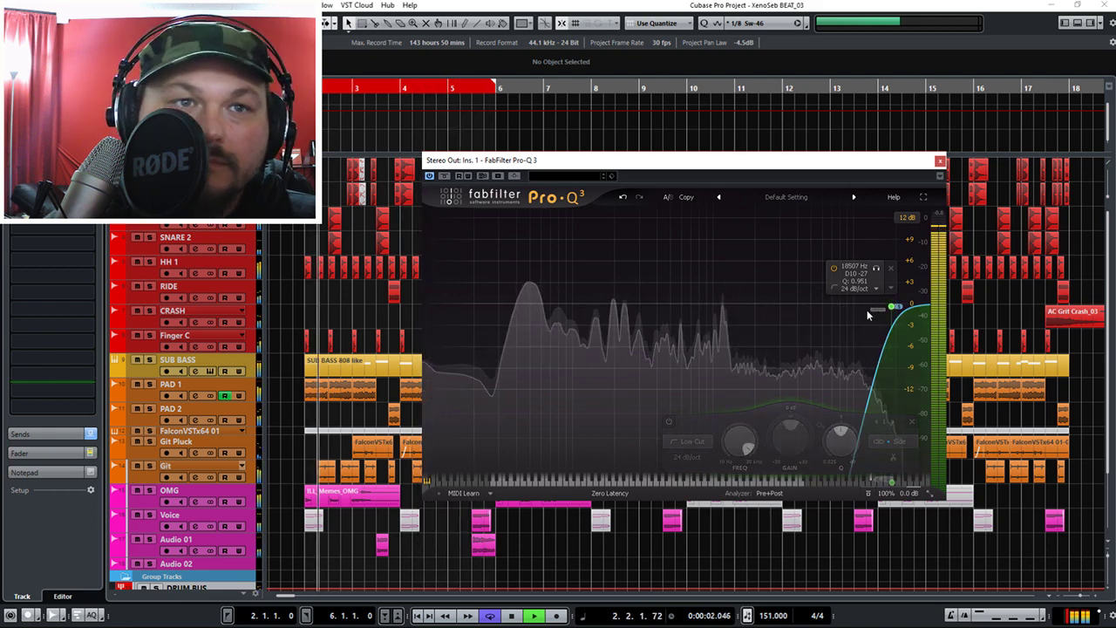
Bring the Side low cut down to about 87.6 Hz, stop the loop and close Pro-Q 3.
drag(888, 310, 564, 304)
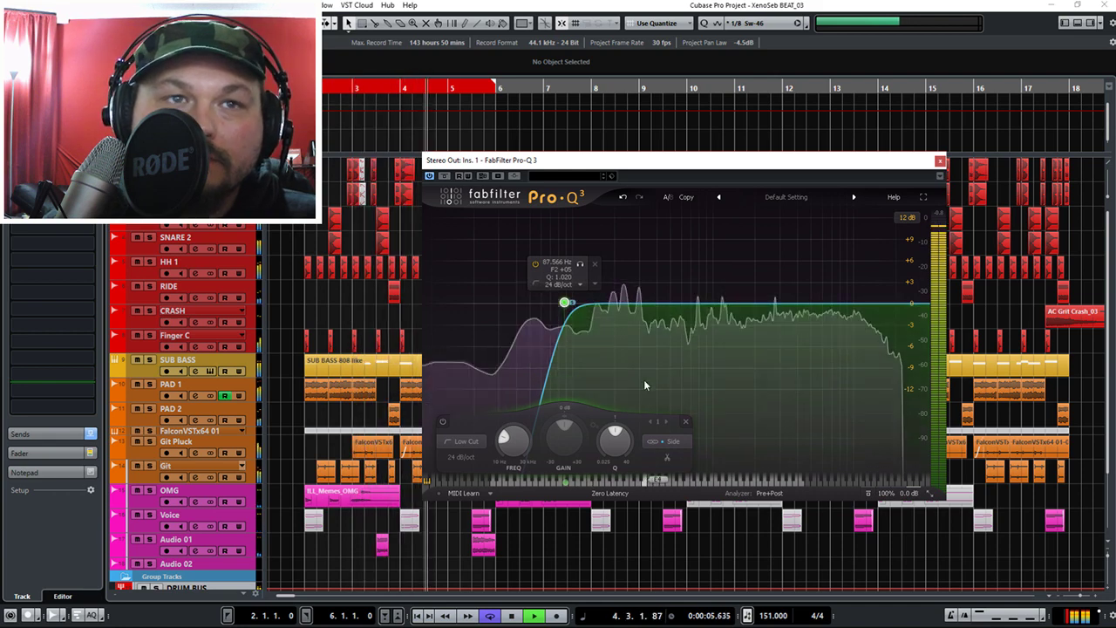
key(space)
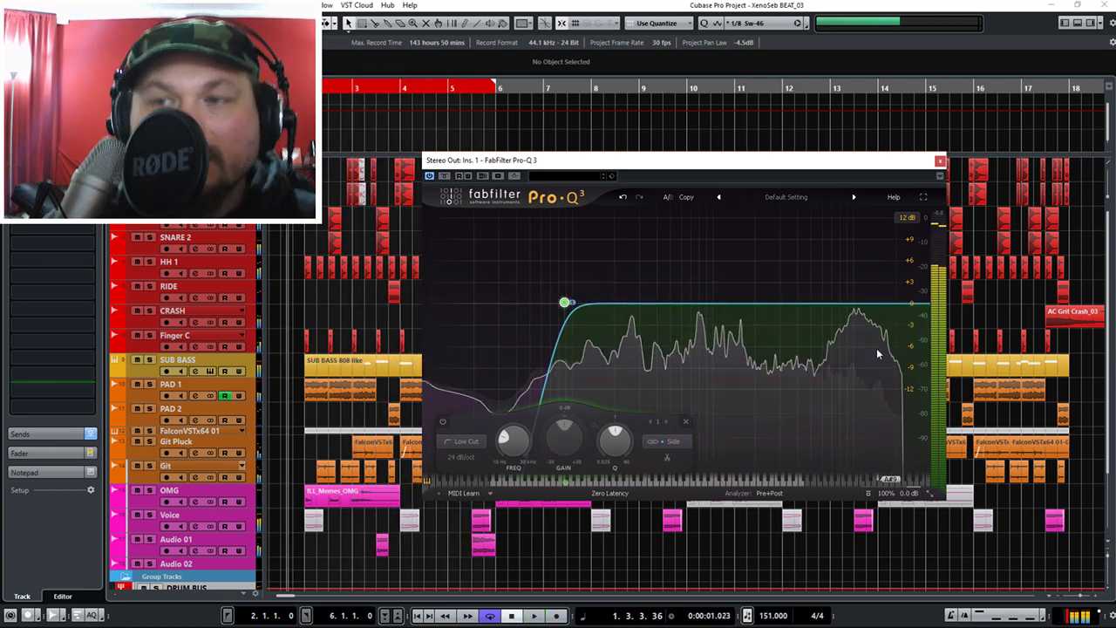
mouse_move(879, 329)
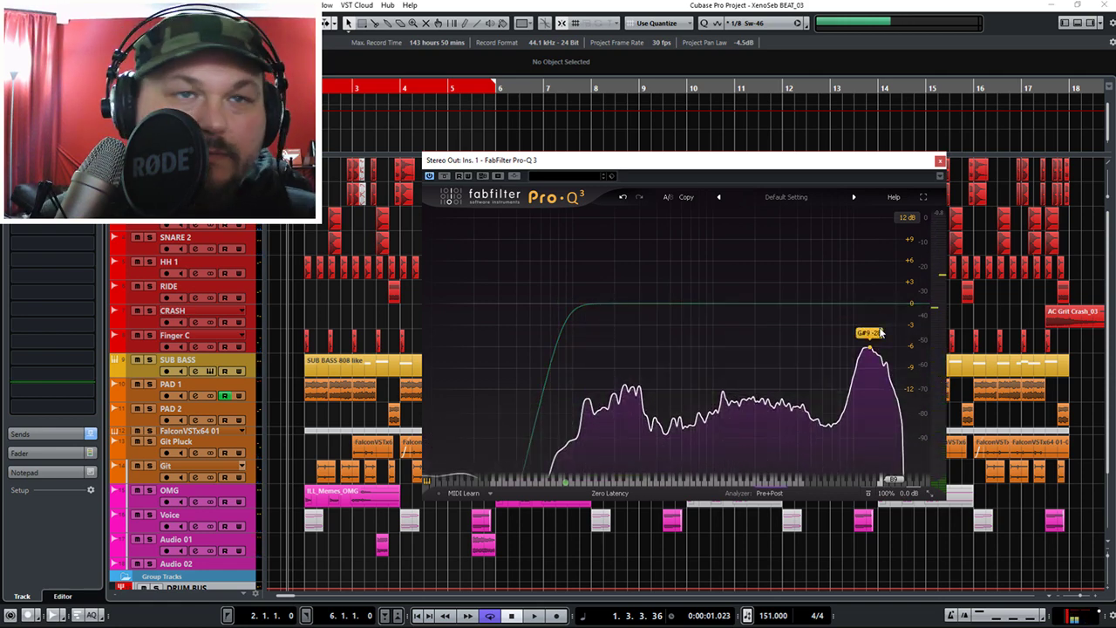
click(941, 161)
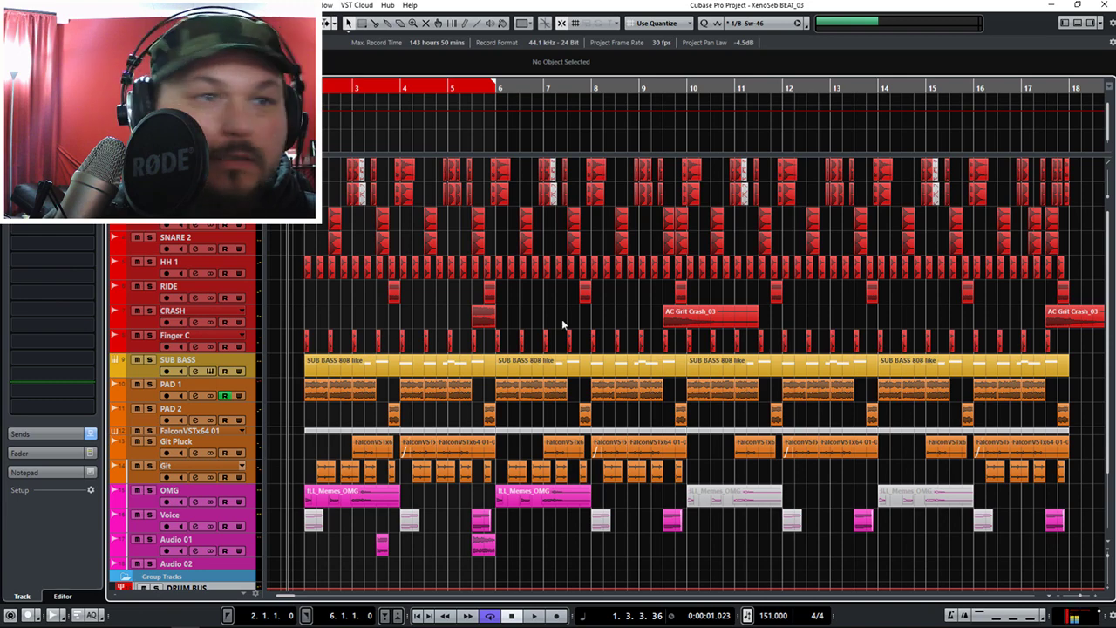
Select the empty Audio 02 track, move the playhead to the left locator at bar 2 and start an audio file import.
mouse_move(1082, 600)
mouse_down()
mouse_move(1066, 600)
mouse_move(1081, 599)
mouse_up()
scroll(1032, 583, down, 2)
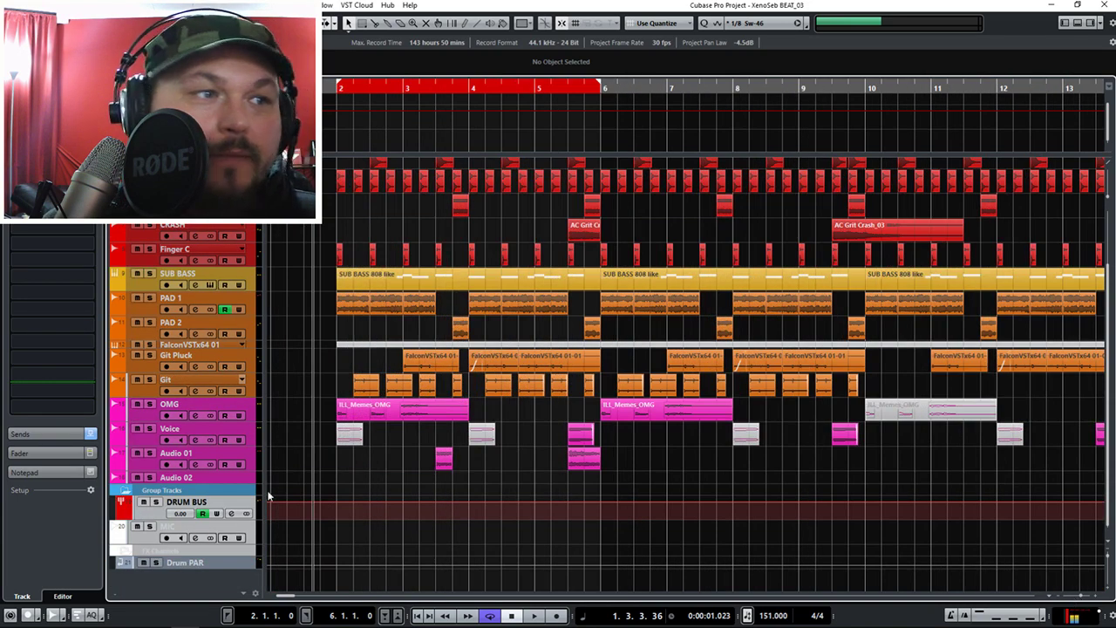
click(199, 476)
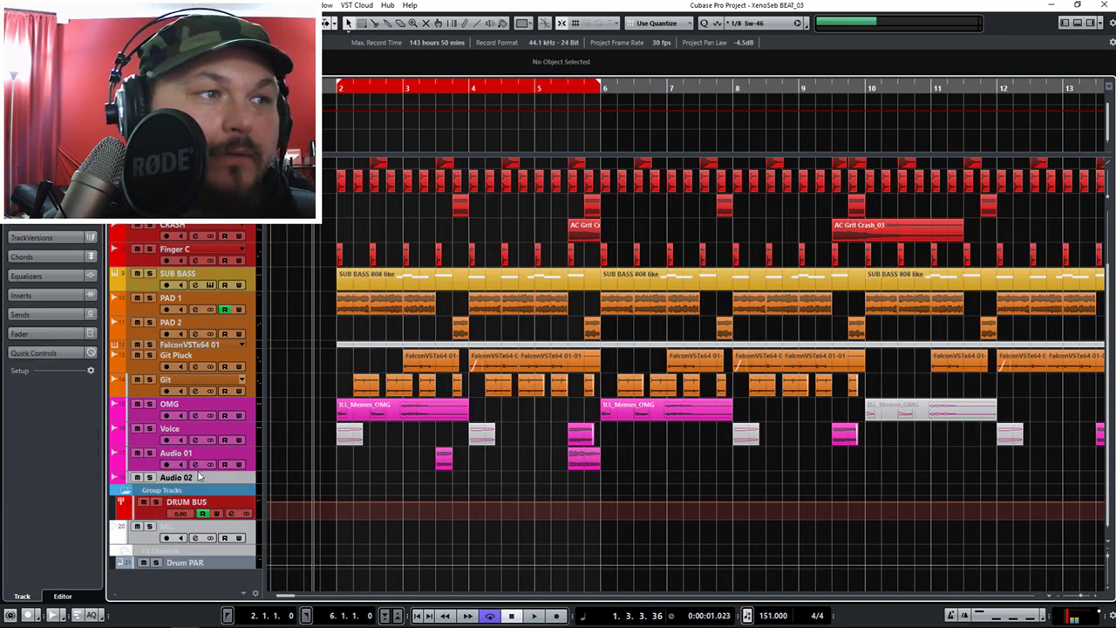
click(230, 616)
key(ctrl+i)
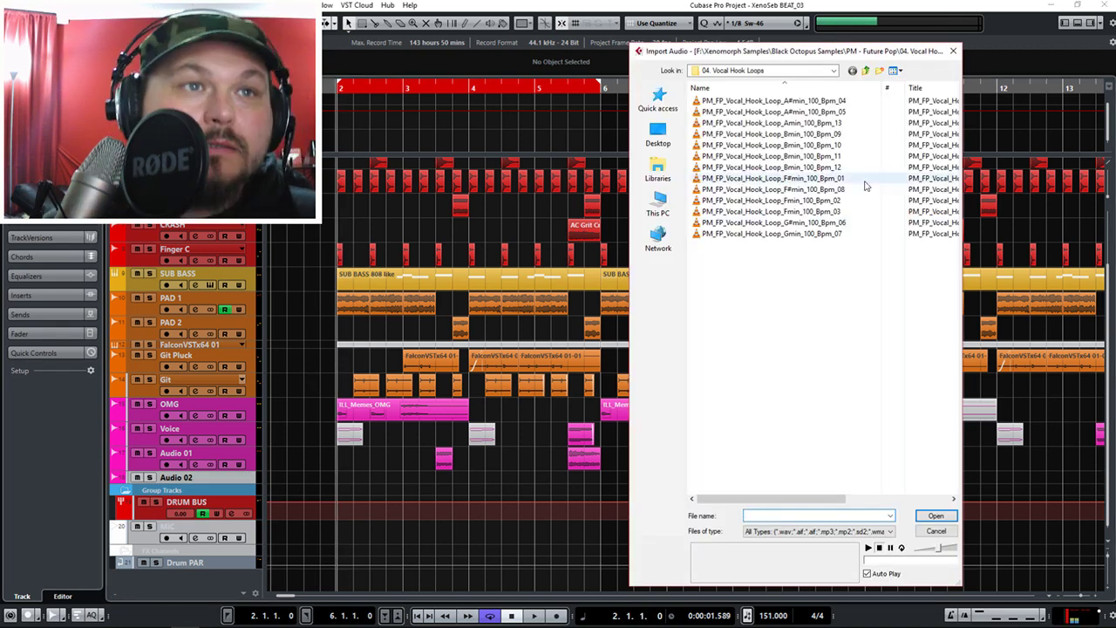
Audition several loops in the 05. FX Loops folder of the PM - Future Pop pack.
click(866, 71)
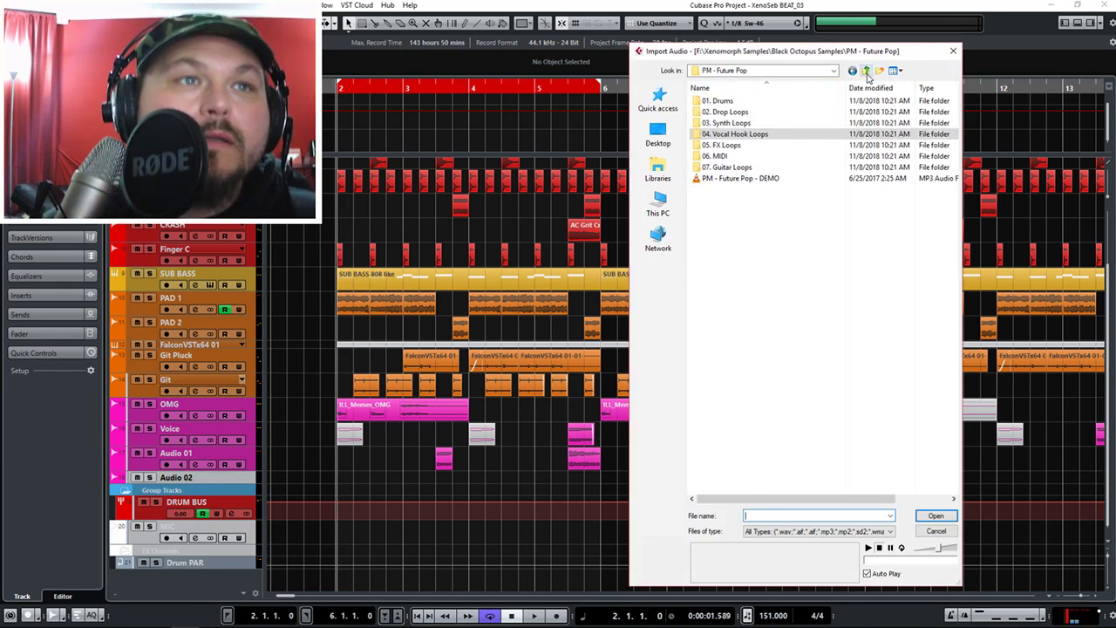
double_click(723, 145)
click(748, 134)
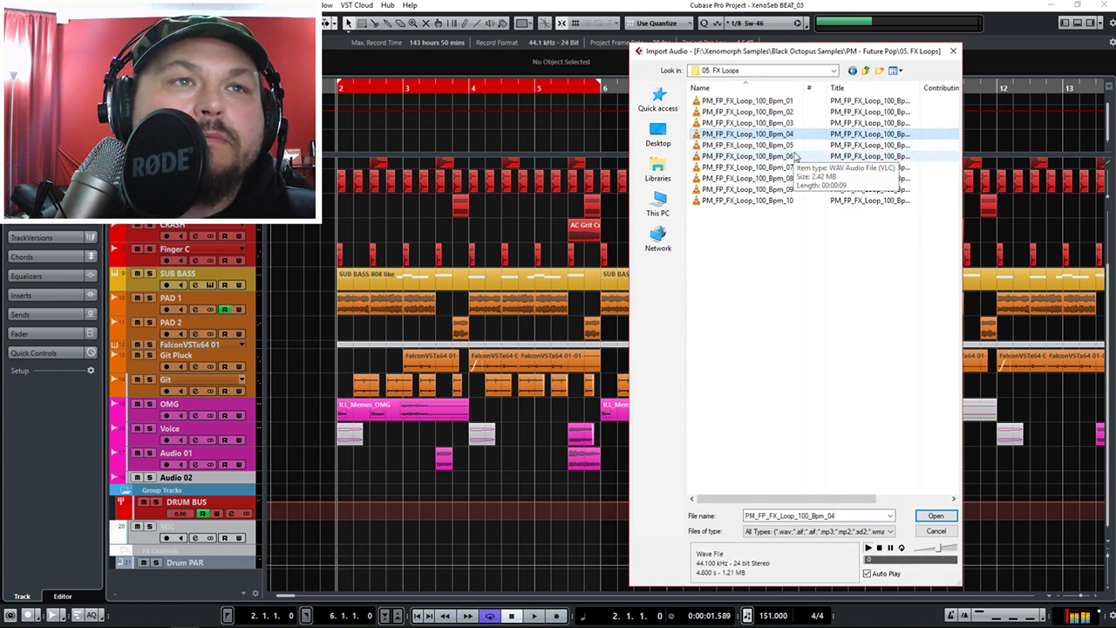
click(775, 157)
key(Down)
key(Down)
key(Down)
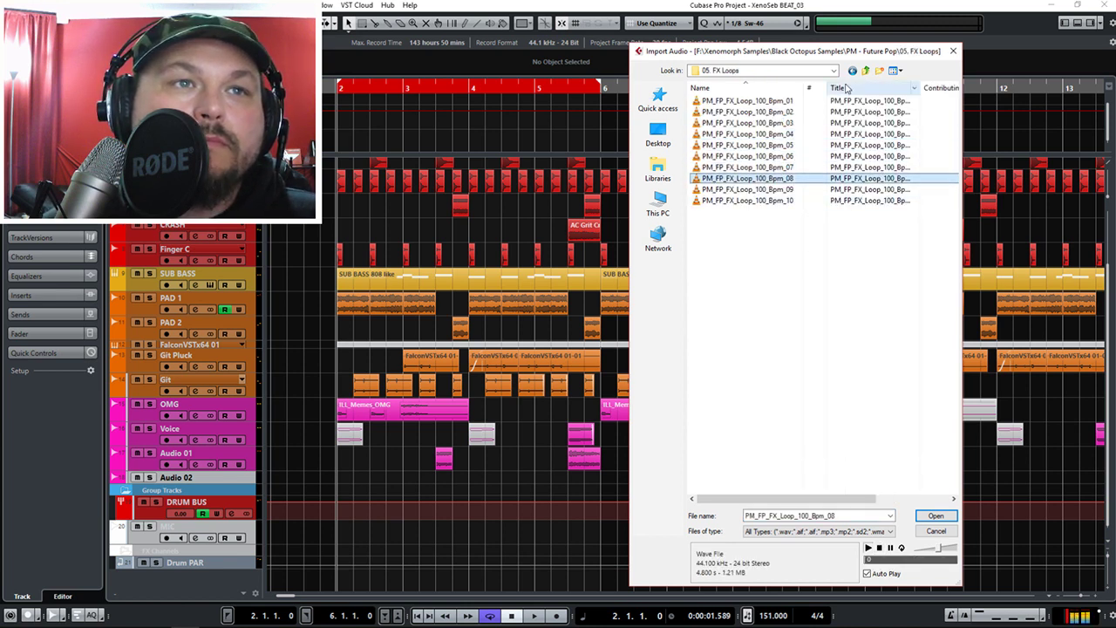
key(Up)
Audition the 02 Millennial Atmospheres samples in the Soundscapes by AK pack and import SSAK_Millennial_02 onto Audio 02 at bar 2.
click(866, 70)
click(866, 70)
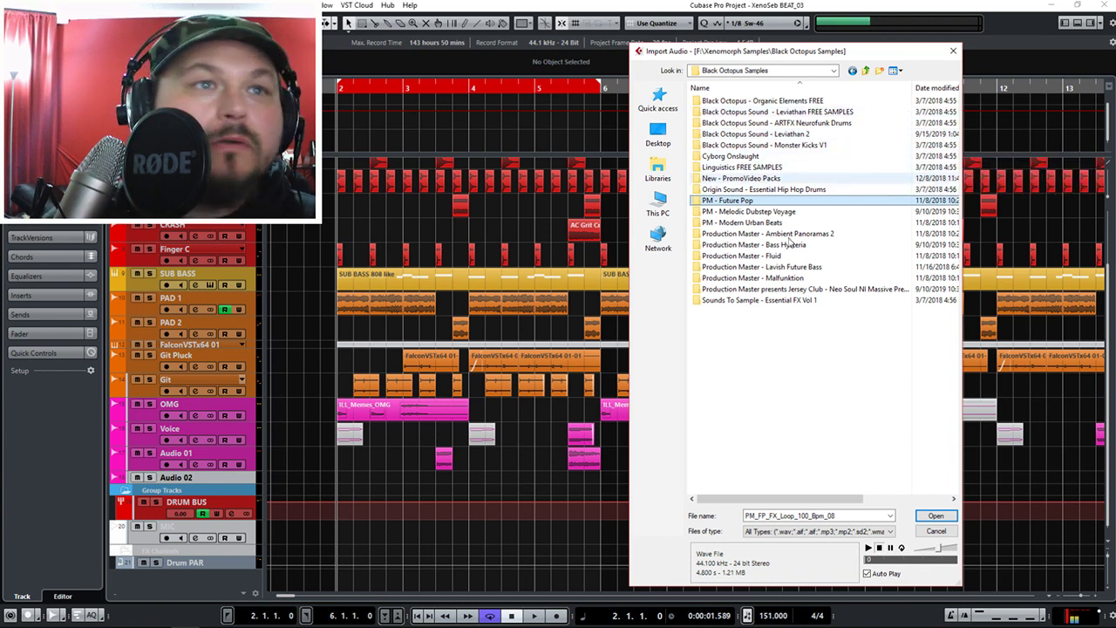
double_click(762, 179)
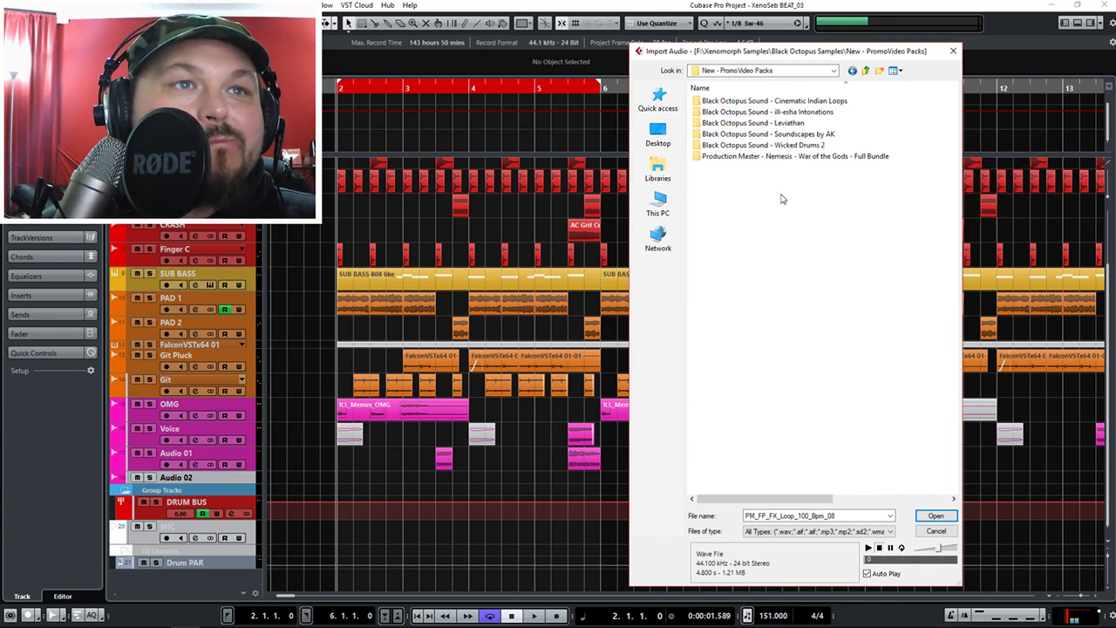
double_click(767, 134)
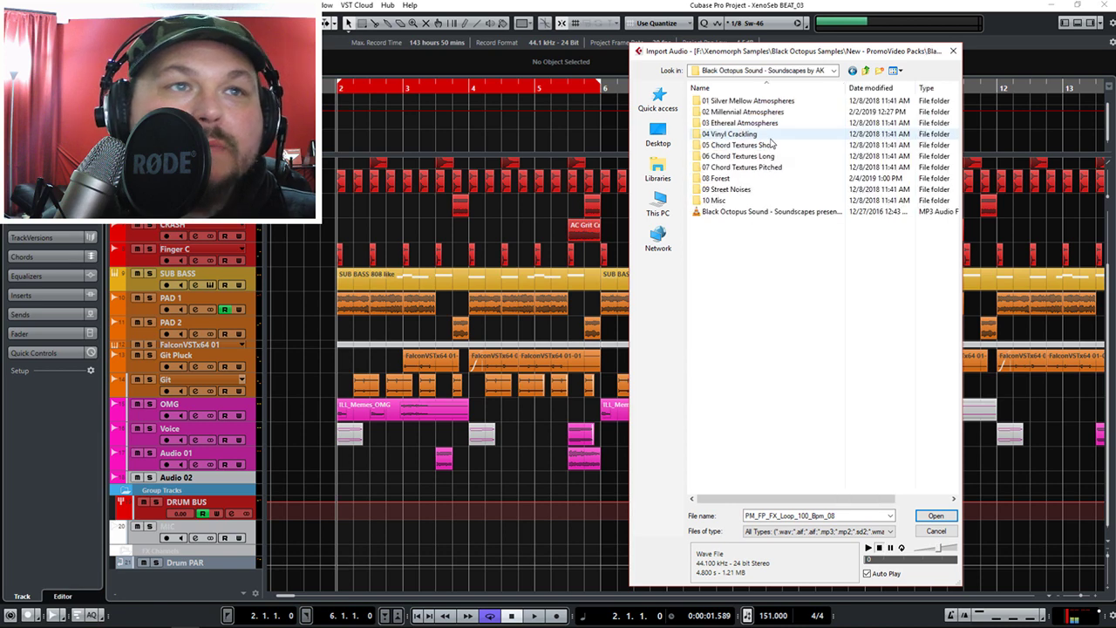
double_click(758, 113)
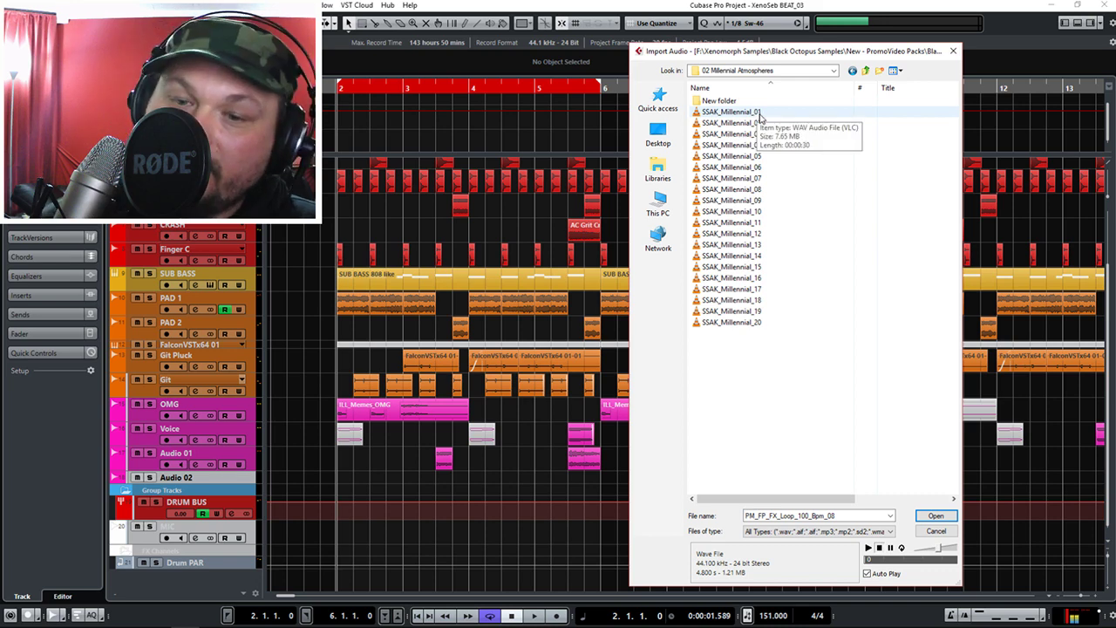
click(759, 114)
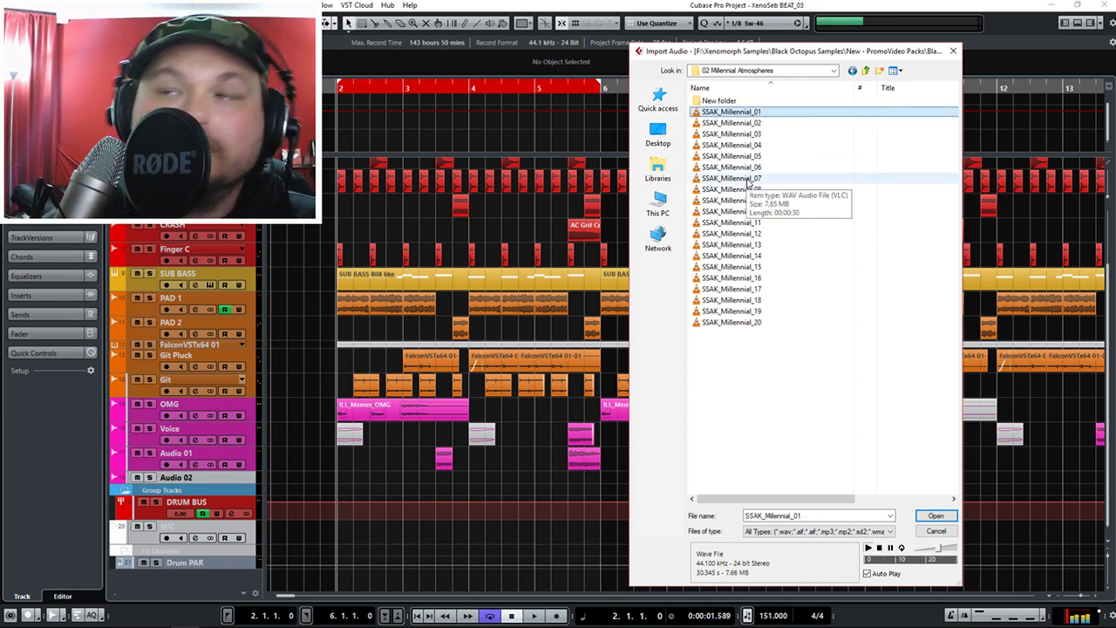
key(Down)
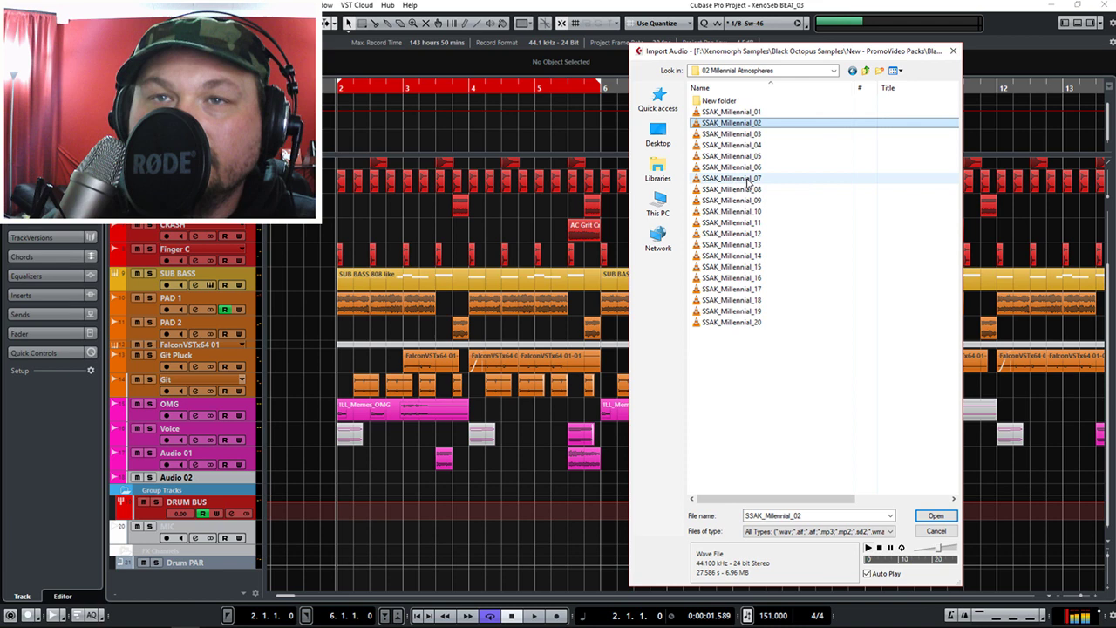
key(Down)
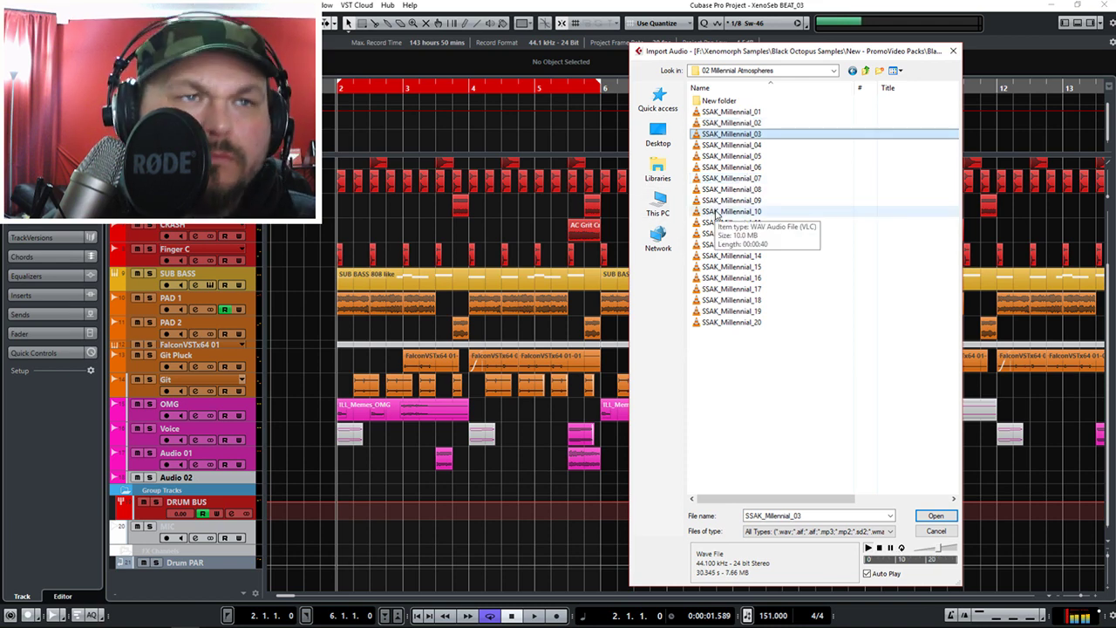
click(926, 516)
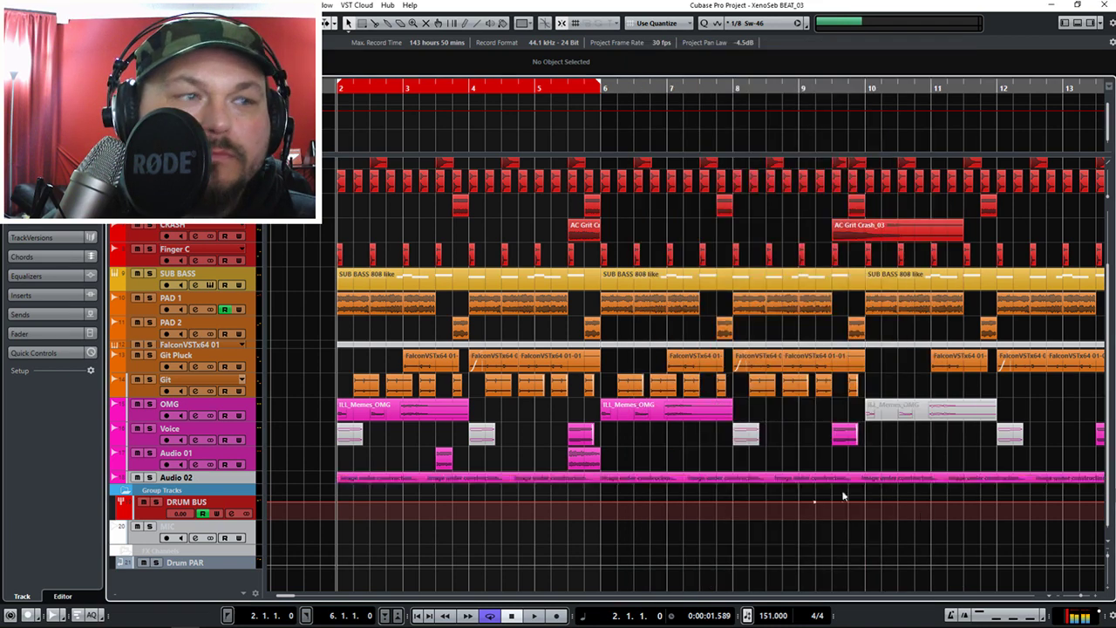
Solo and enlarge the Audio 02 track, and open its channel settings clear of the new clip.
click(150, 478)
drag(163, 486, 164, 510)
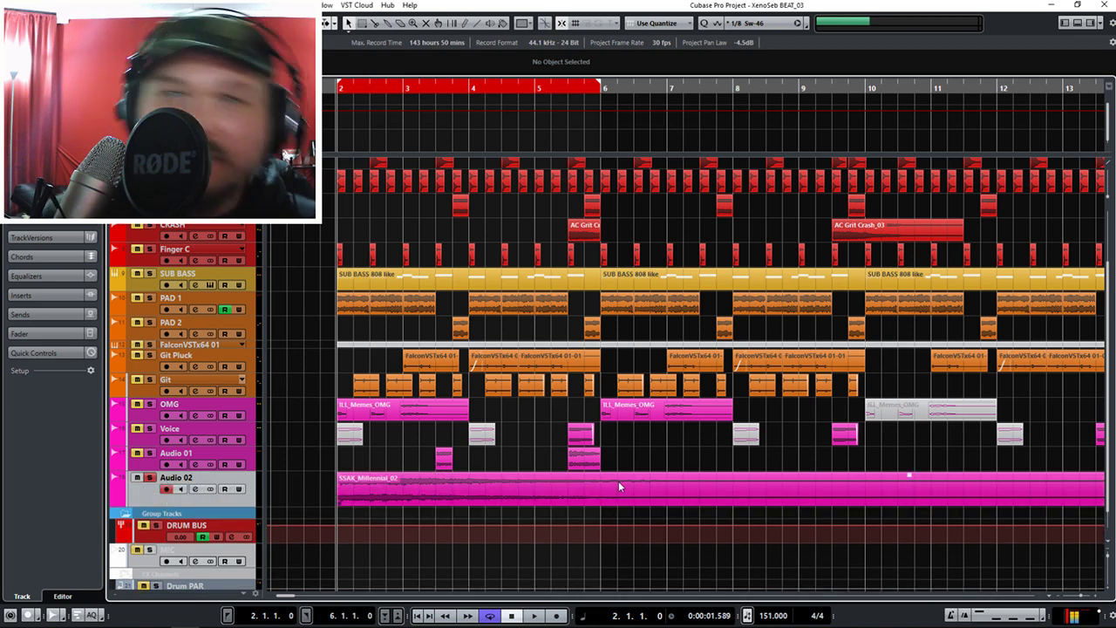
key(space)
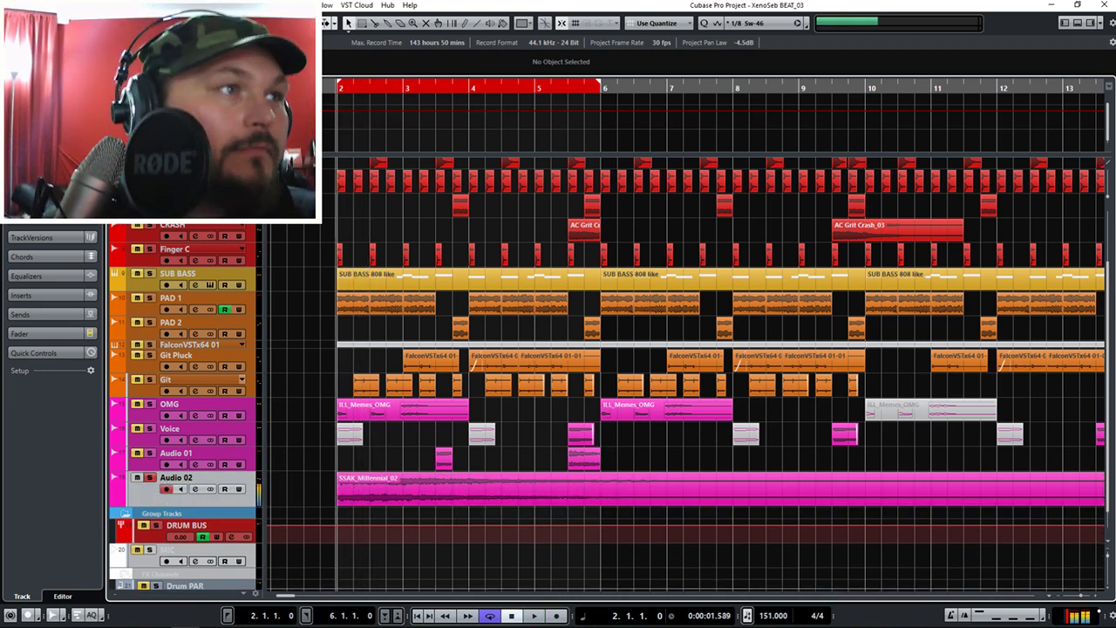
key(e)
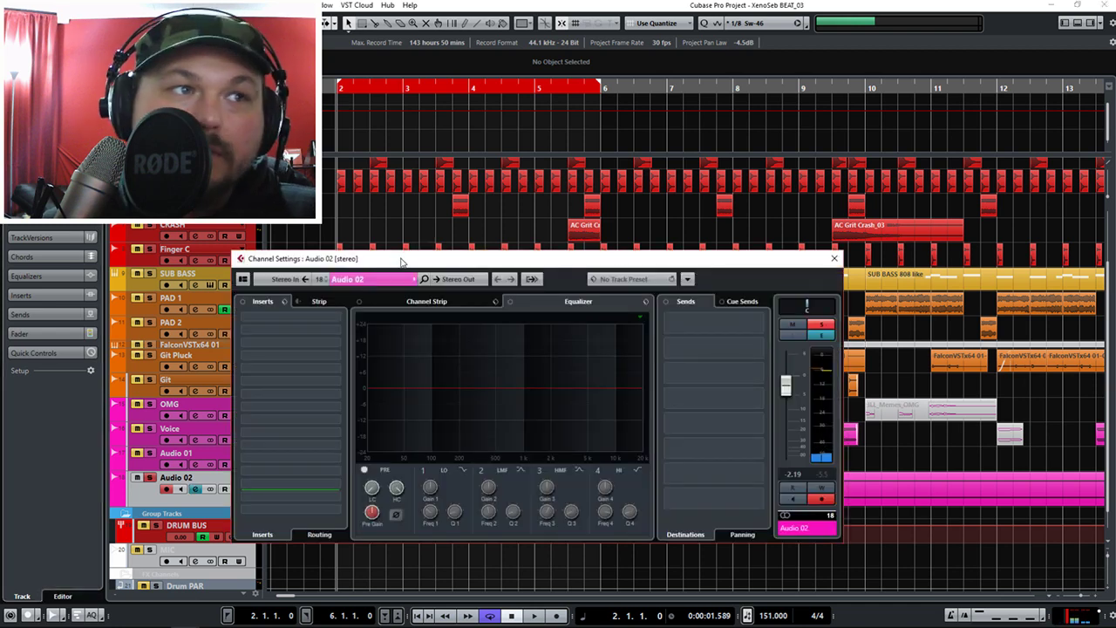
drag(401, 262, 402, 195)
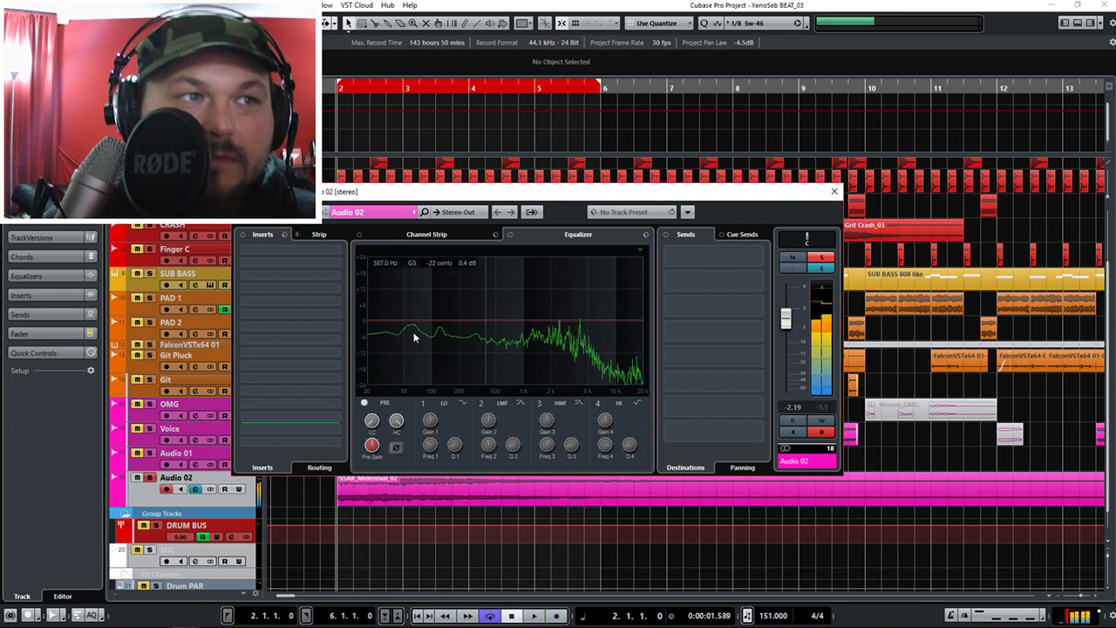
Enable the pre-section low cut on Audio 02, raise it to about 200 Hz and set its slope to 24 dB/Oct.
click(365, 403)
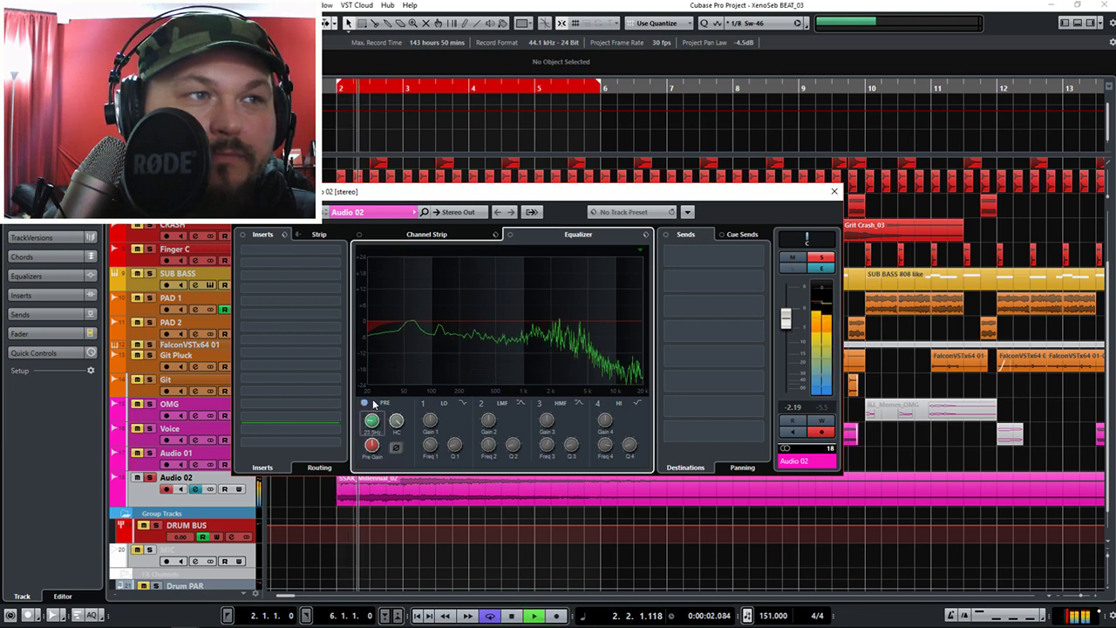
scroll(370, 422, up, 10)
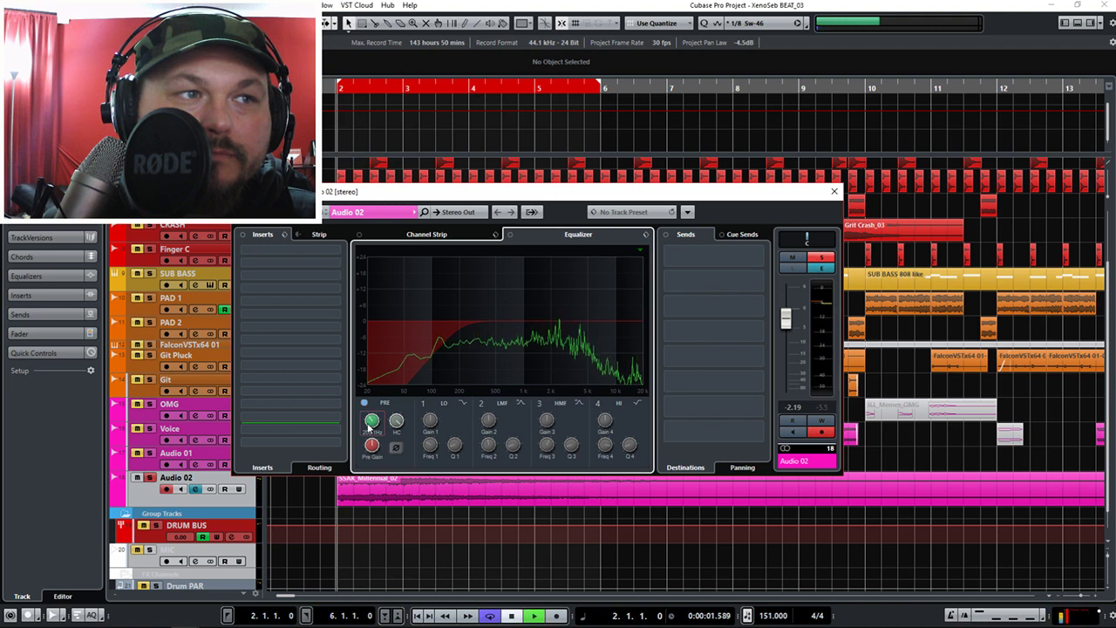
key(space)
right_click(365, 420)
mouse_move(436, 475)
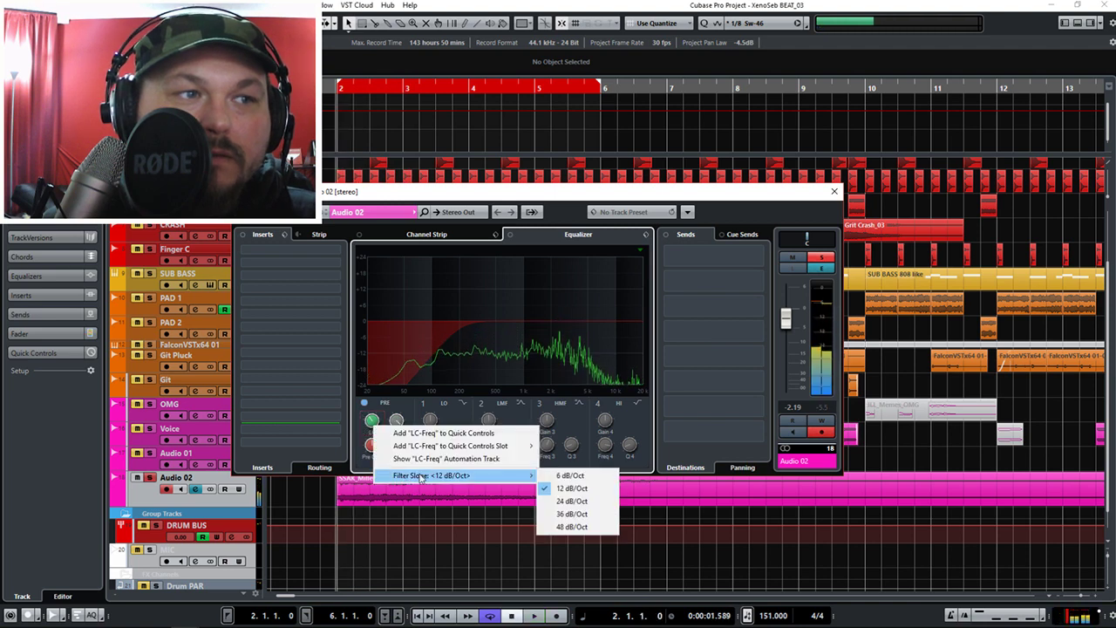
click(573, 507)
key(space)
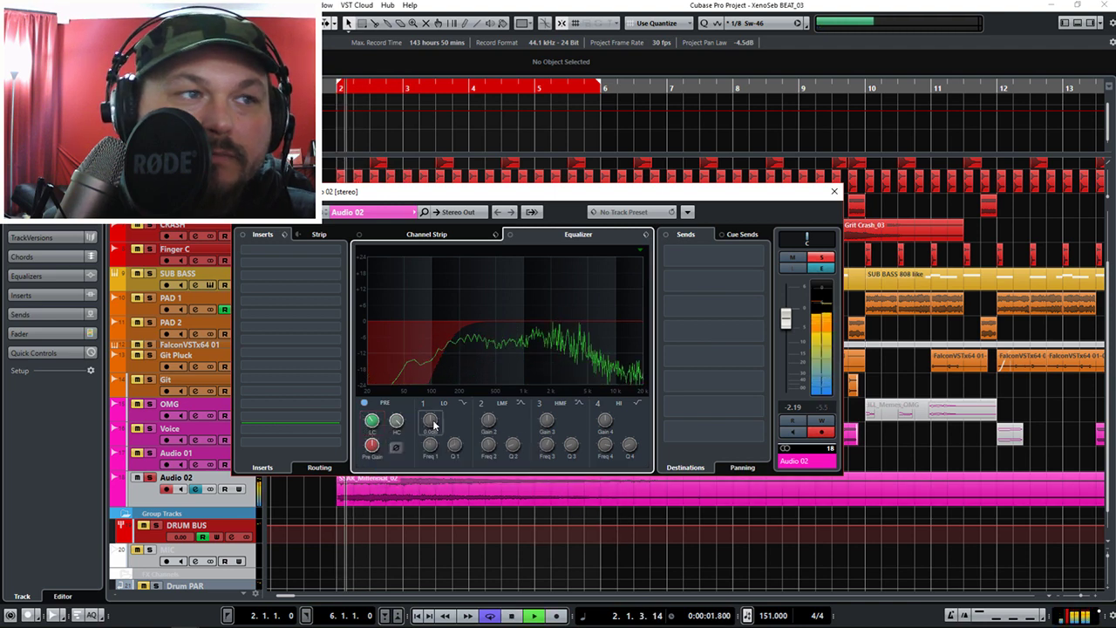
Compare the soloed Audio 02 atmosphere with the low cut active and bypassed during playback.
click(366, 402)
click(365, 403)
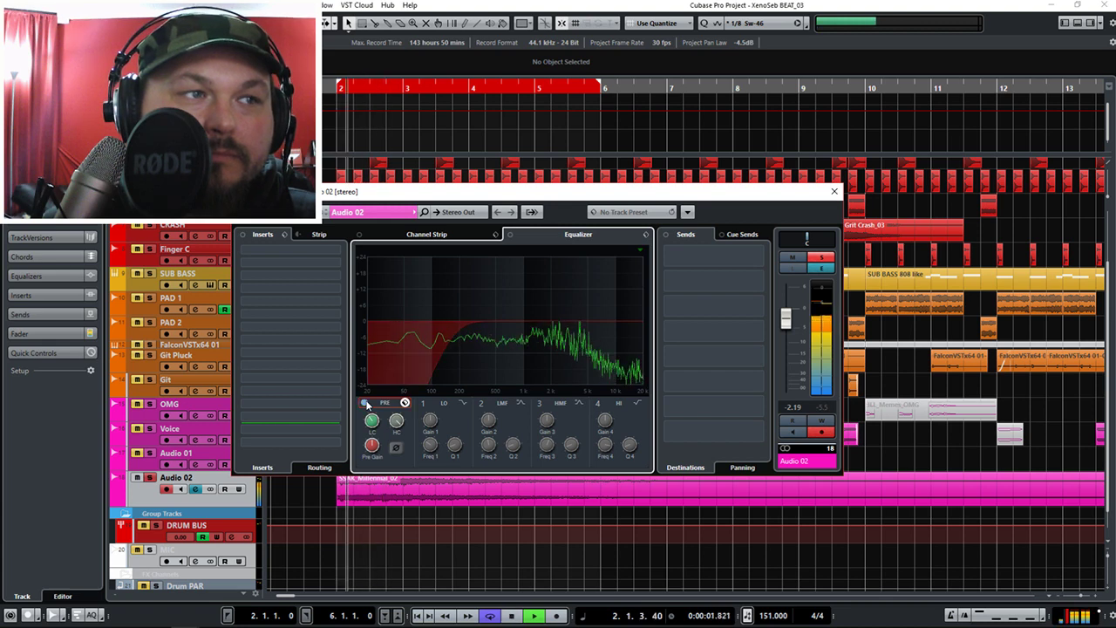
click(365, 403)
key(space)
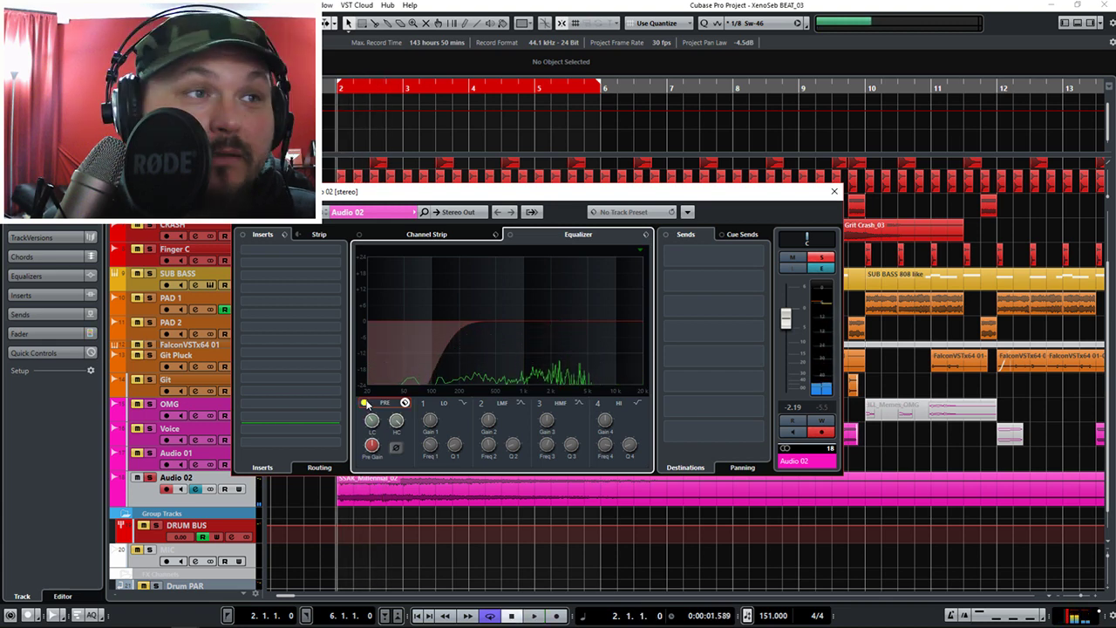
key(space)
key(space)
click(365, 402)
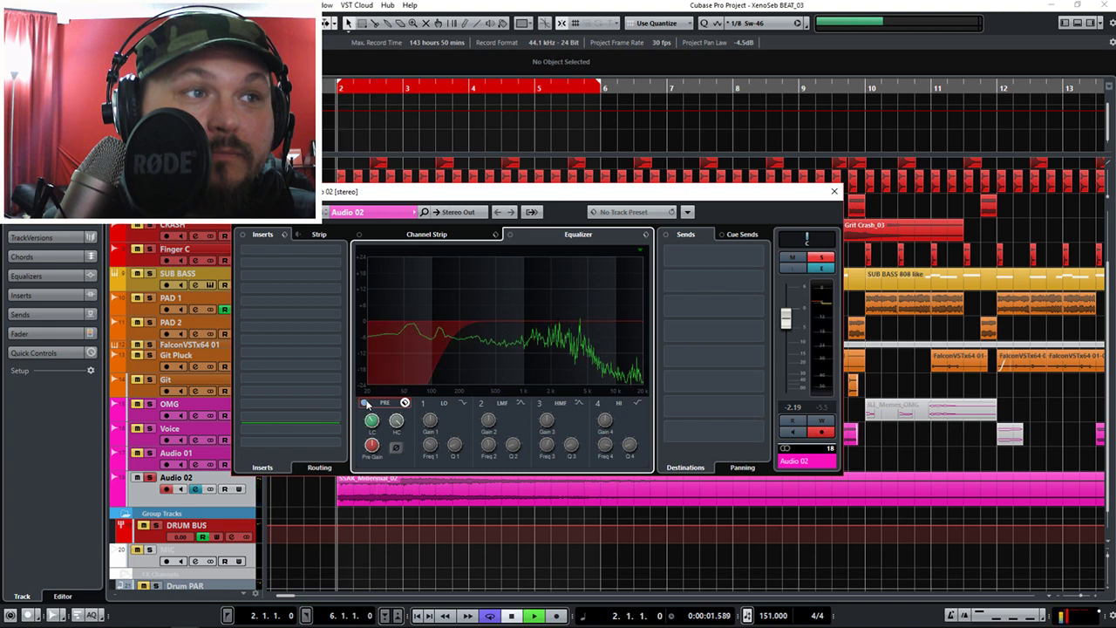
key(space)
key(space)
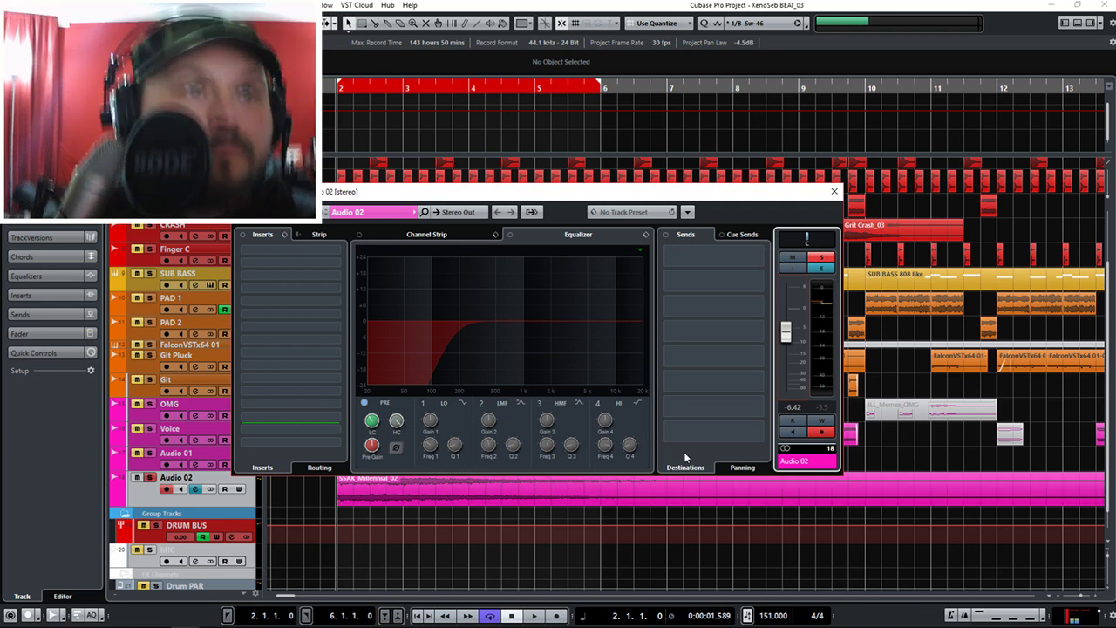
Move the channel settings off the track list and replay Audio 02 to check the low cut again.
drag(448, 191, 673, 207)
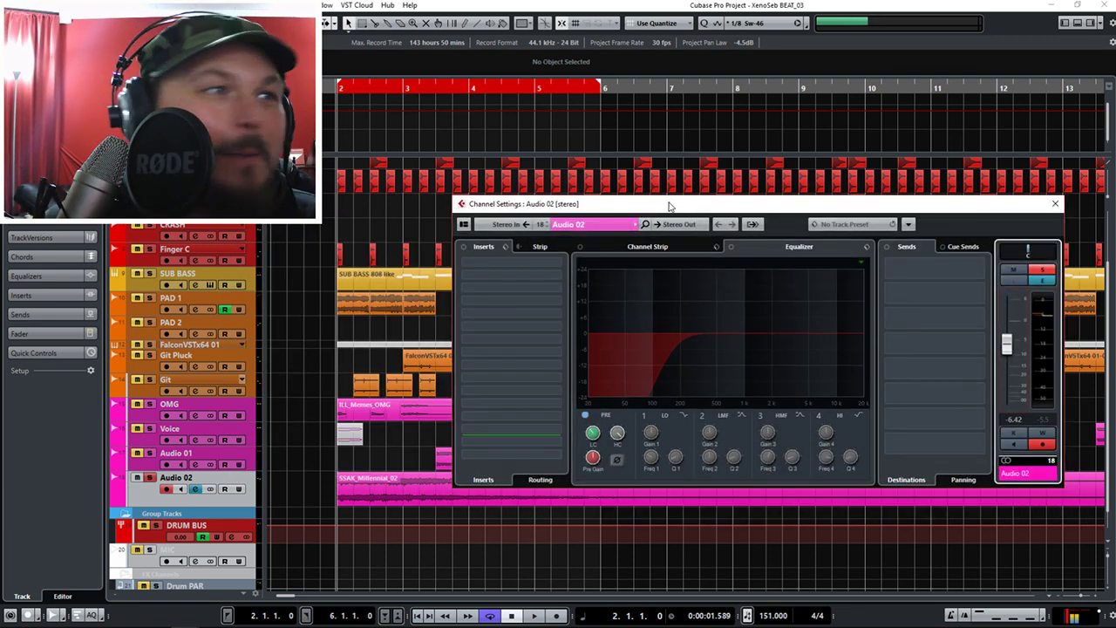
key(space)
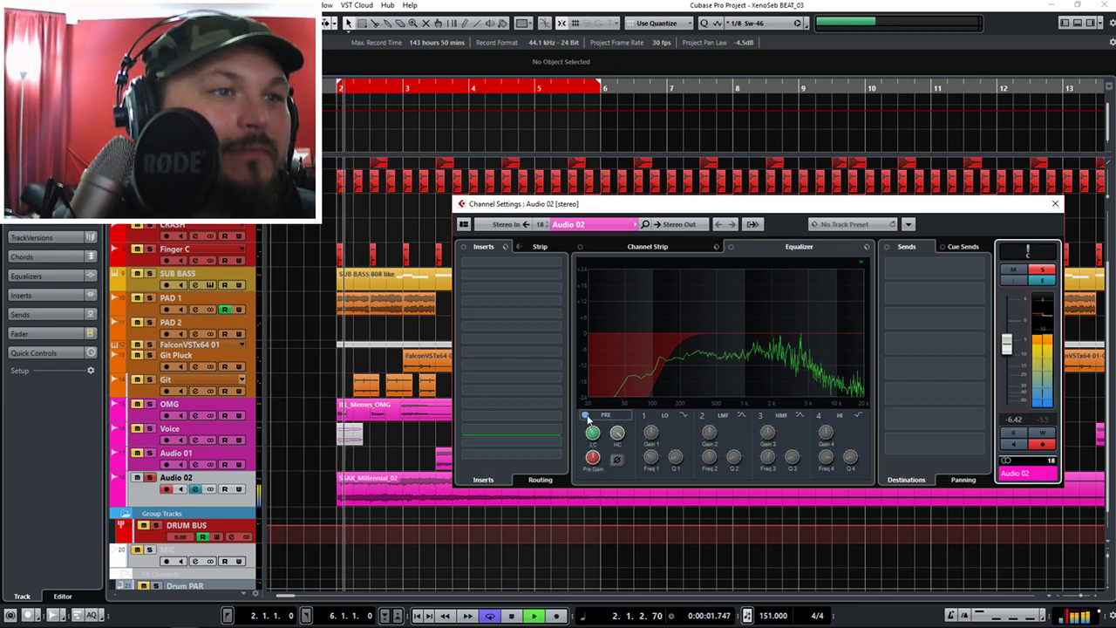
key(space)
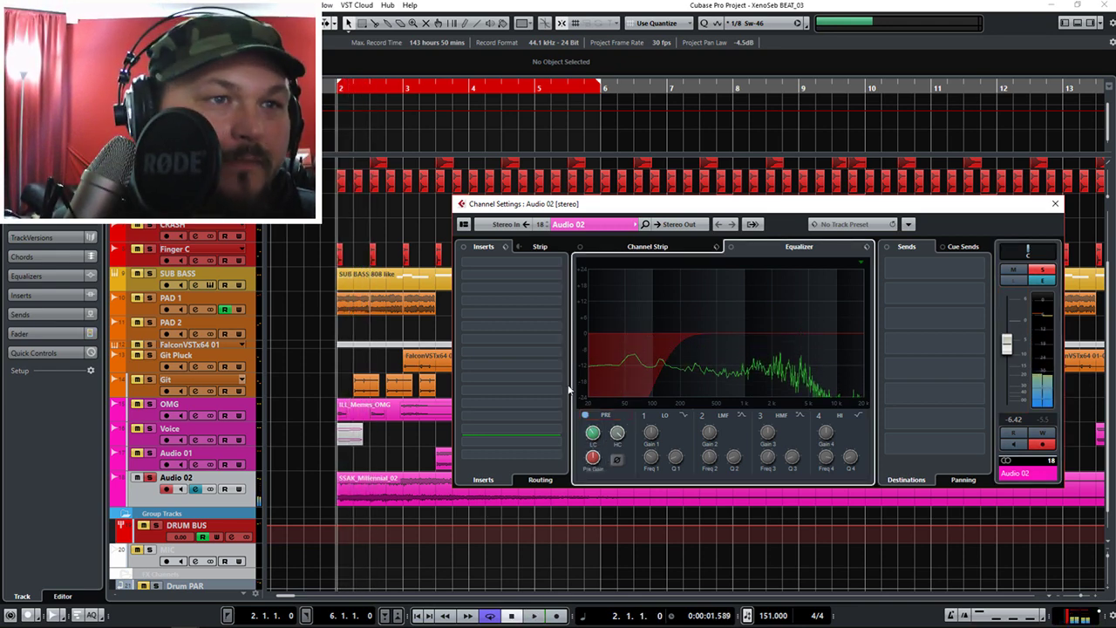
Load FabFilter Pro-Q 2 in Audio 02's first insert slot, replace it with Pro-Q 3, and move the EQ window higher.
click(545, 281)
click(478, 427)
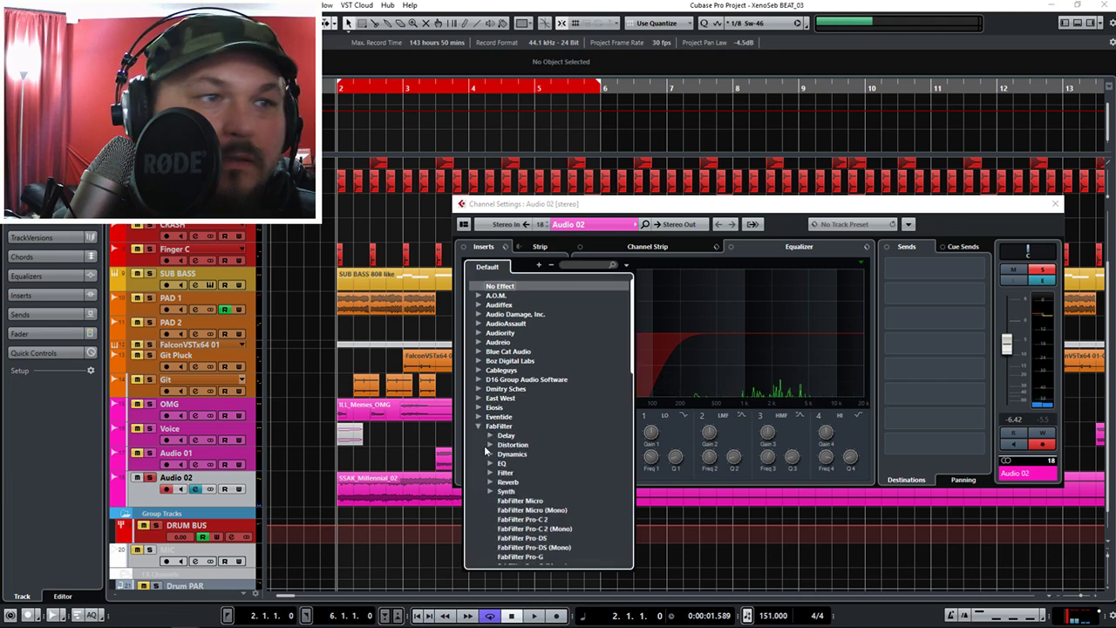
click(532, 473)
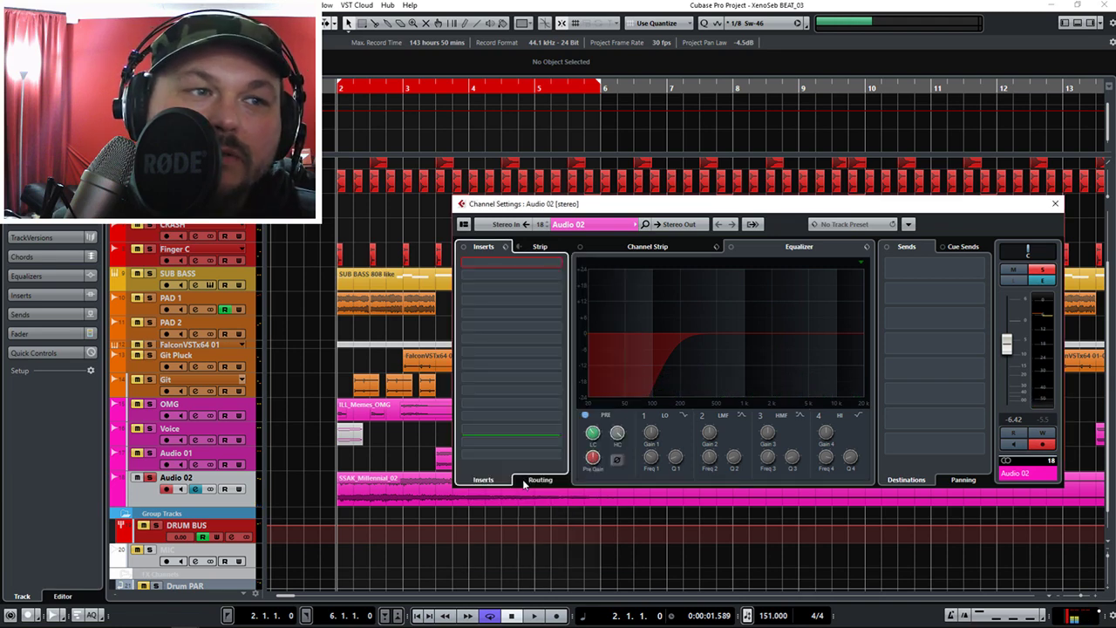
click(927, 142)
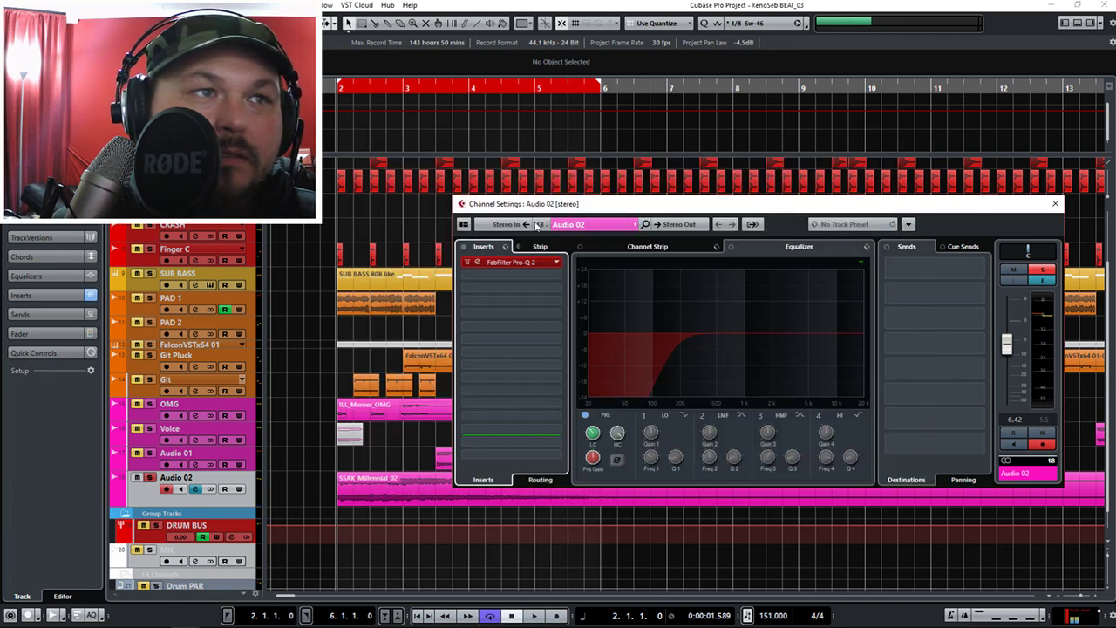
click(555, 263)
click(534, 481)
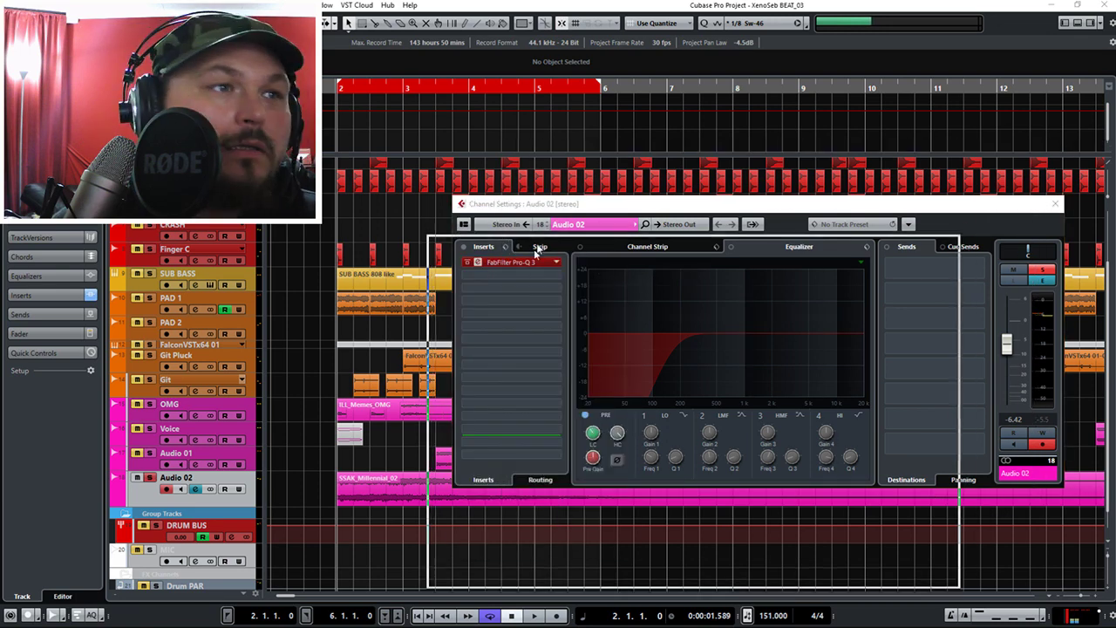
drag(615, 308, 630, 134)
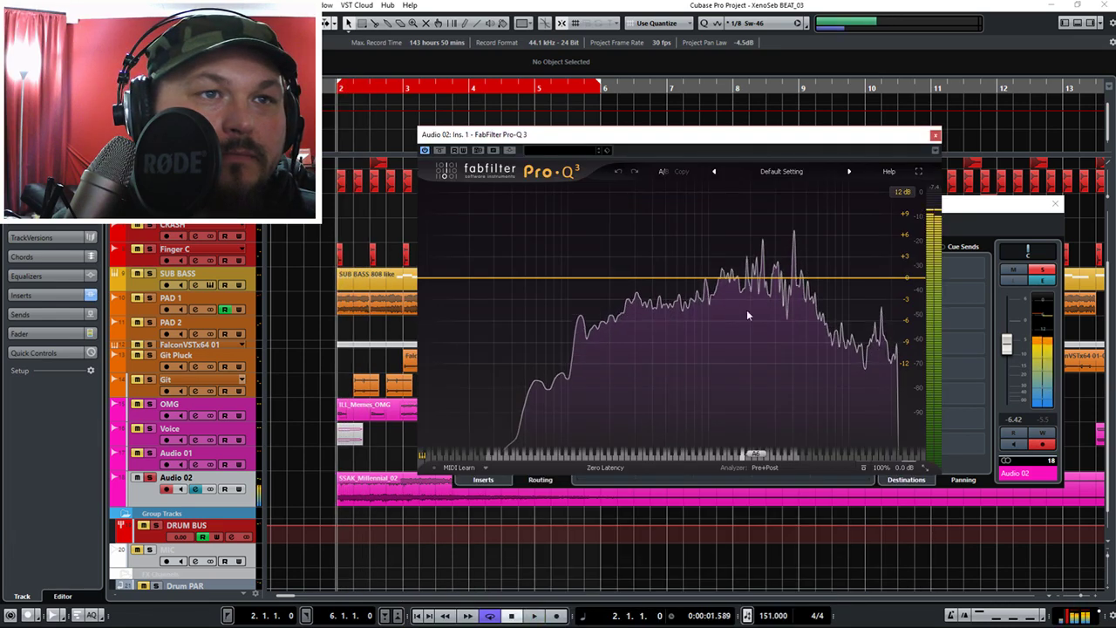
Create a bell band near 790 Hz in Pro-Q 3, narrow its Q and raise its gain to about +20 dB.
drag(757, 277, 694, 228)
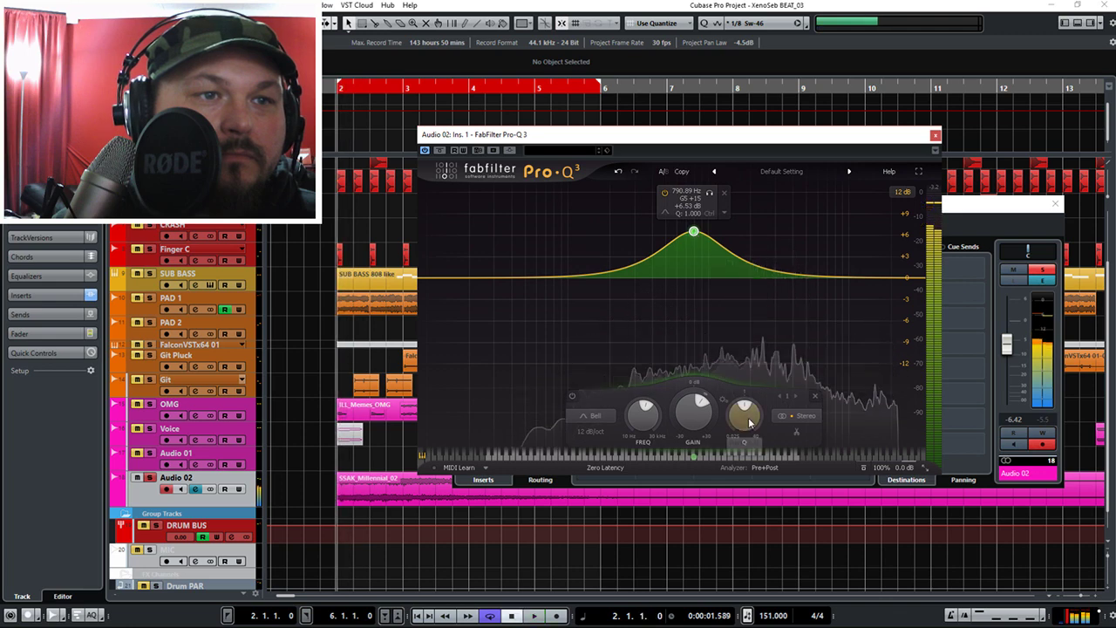
drag(749, 422, 756, 398)
scroll(702, 410, up, 10)
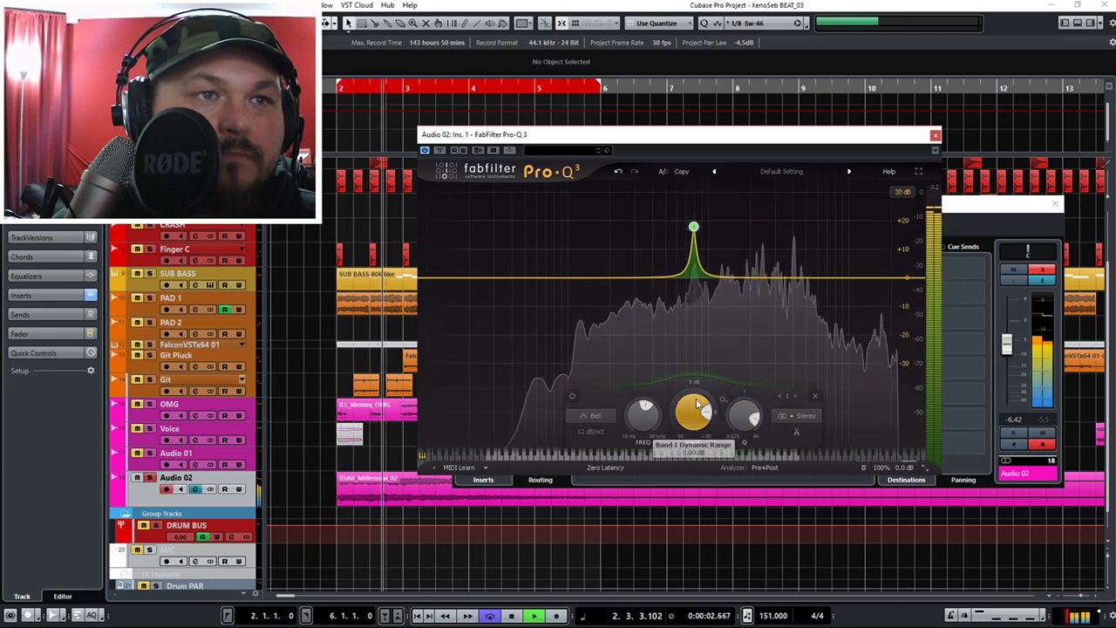
scroll(700, 411, down, 2)
key(space)
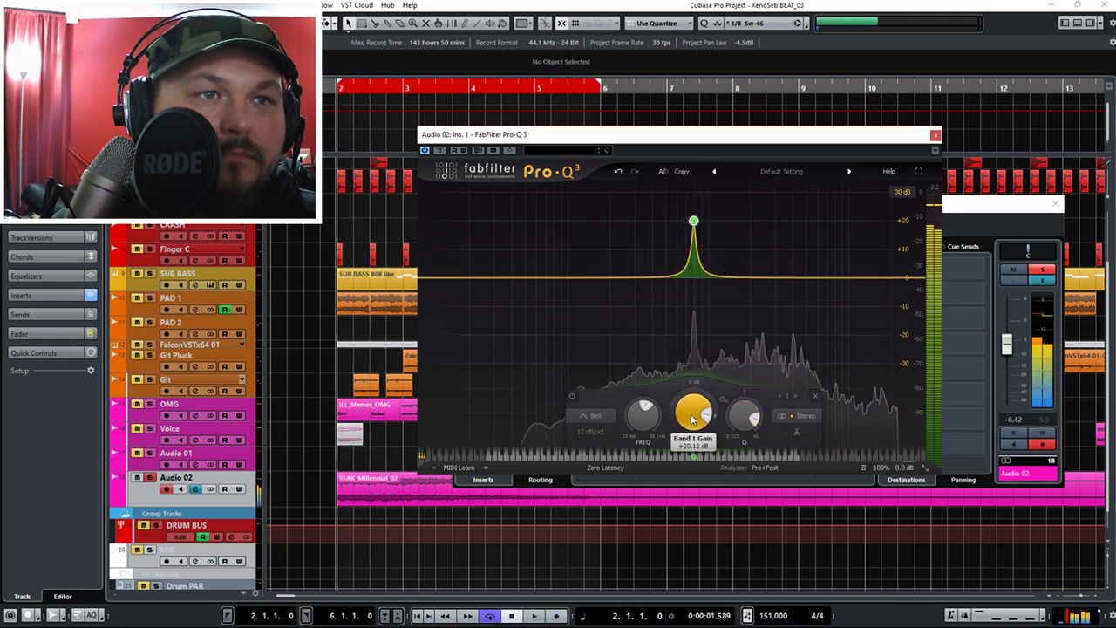
Sweep the boosted bell band up to about 1244.5 Hz during playback and bypass the band.
drag(695, 461, 723, 460)
key(space)
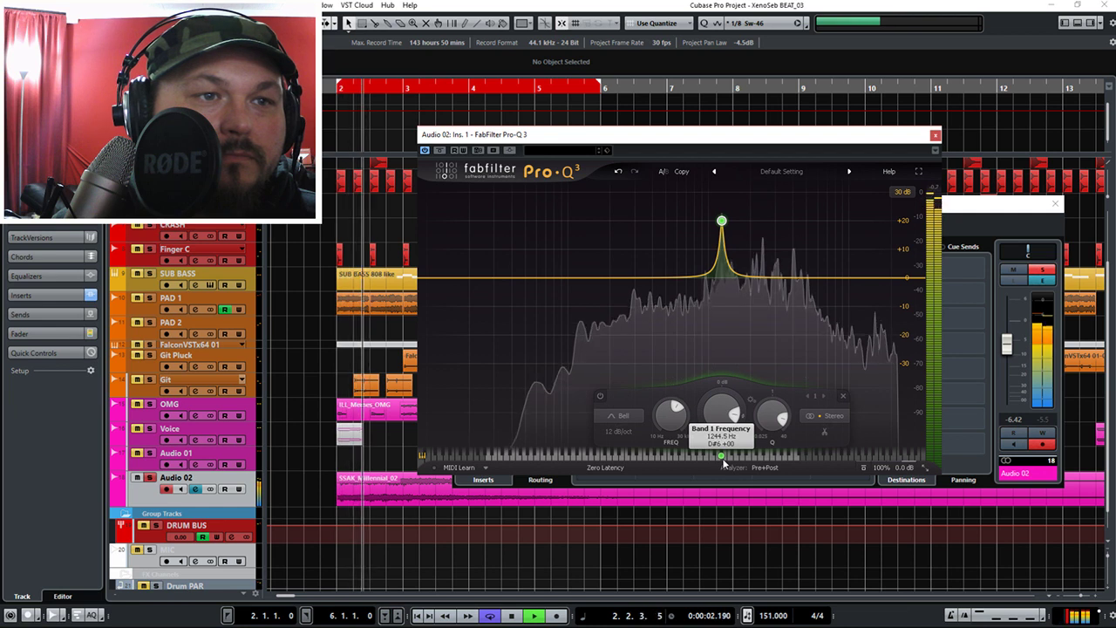
key(space)
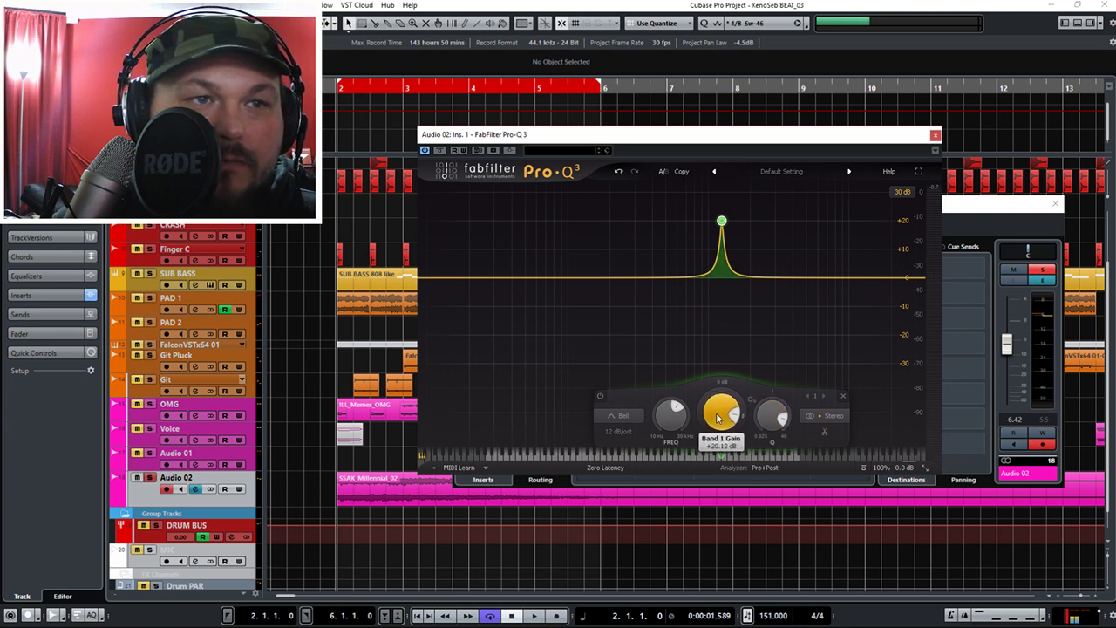
click(601, 397)
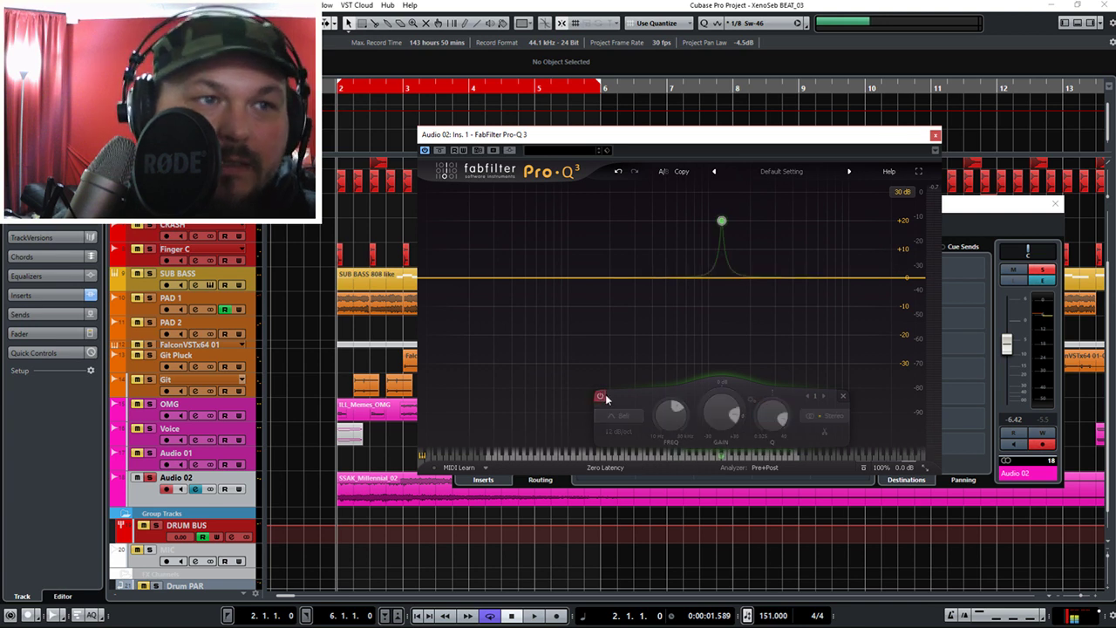
Close the EQ and channel settings, select the SSAK_Millennial_02 clip, and reopen Pro-Q 3 from the track's inserts.
click(935, 136)
click(1054, 206)
click(532, 495)
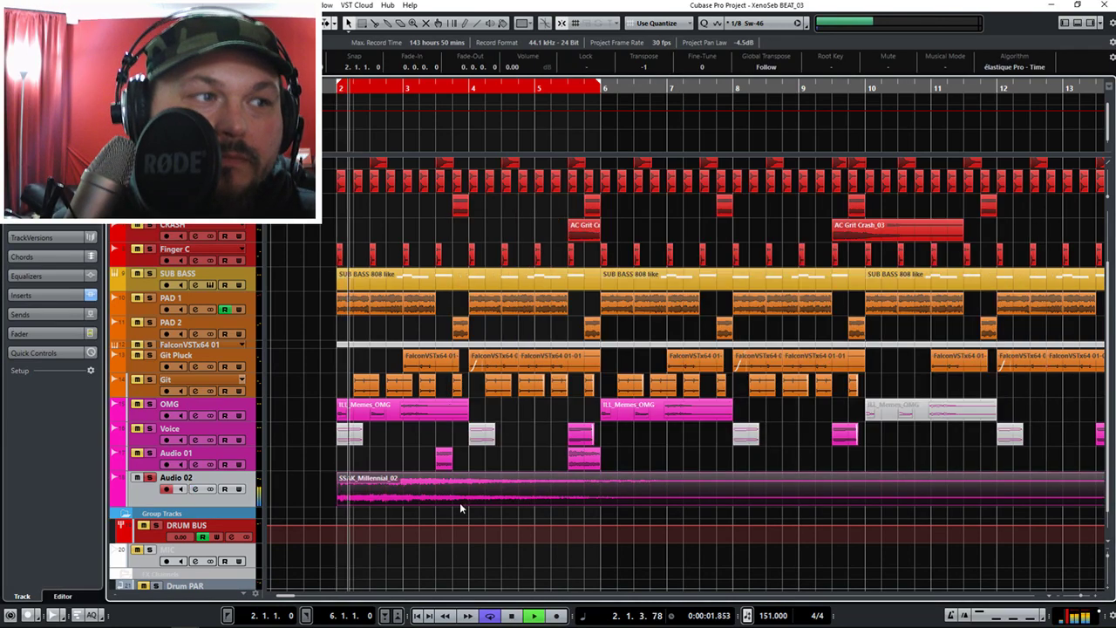
click(44, 276)
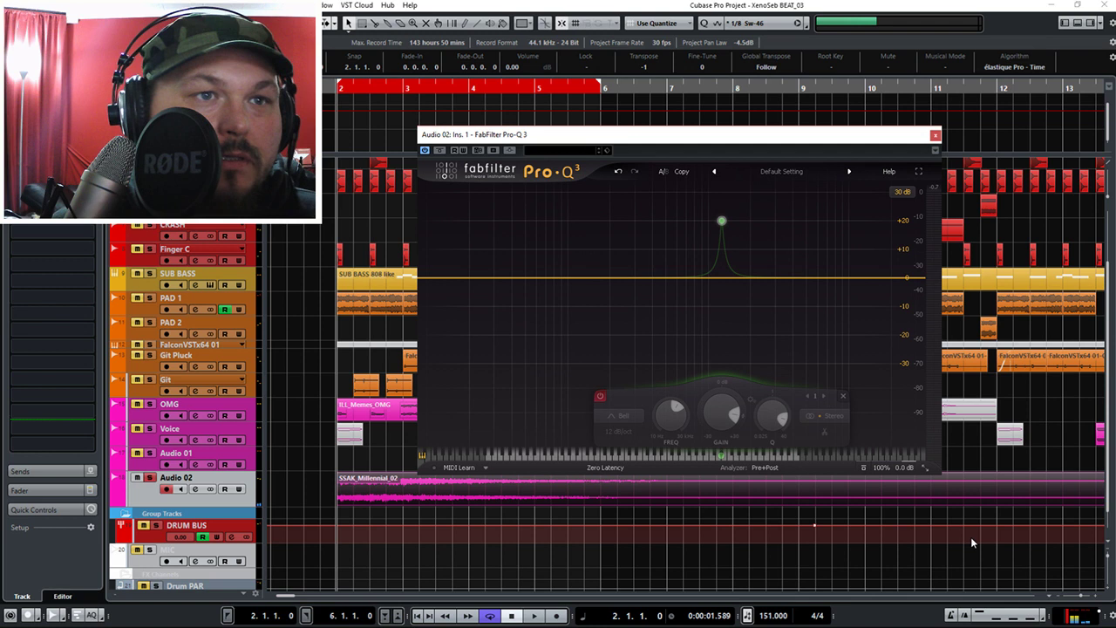
Re-enable the bell band, retune it to D6 at 1174.7 Hz and lower its gain to just above 0 dB.
click(717, 454)
drag(722, 455, 718, 455)
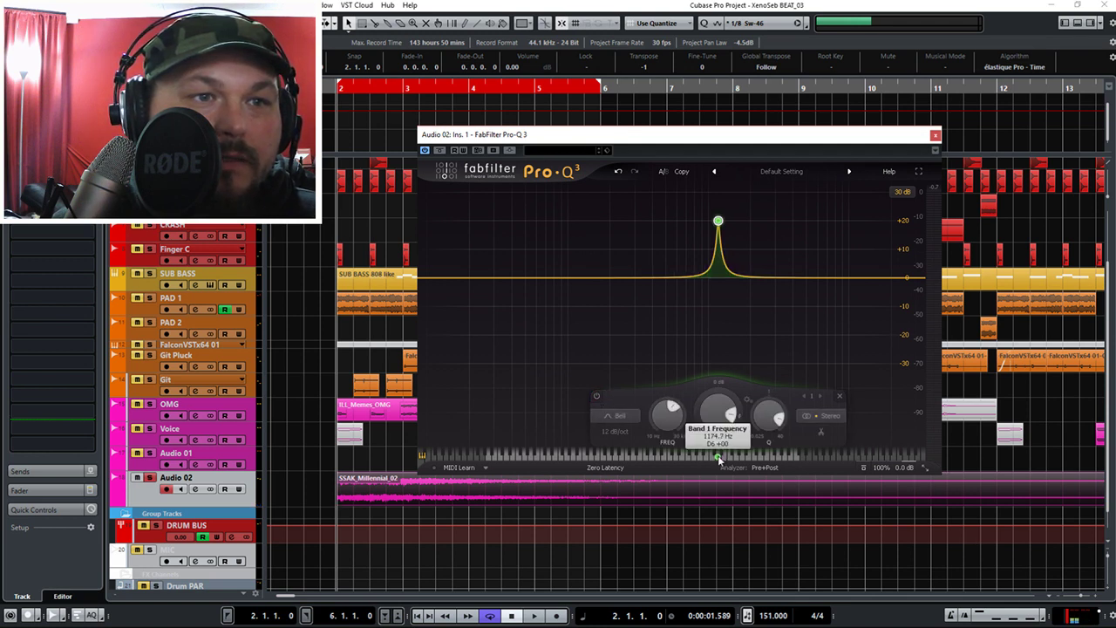
key(space)
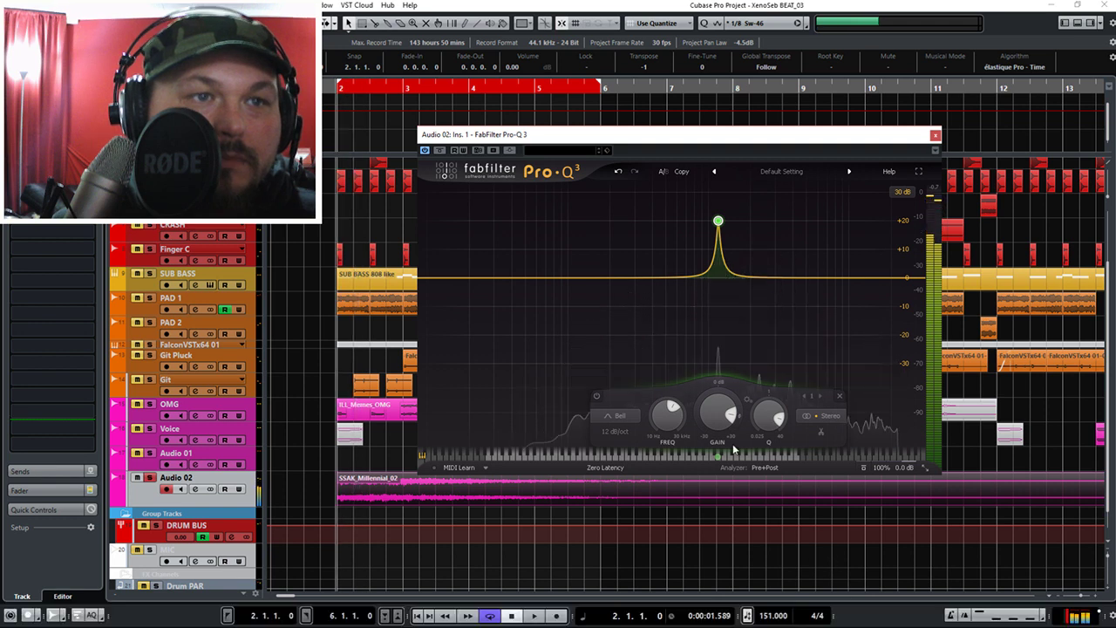
drag(717, 415, 698, 474)
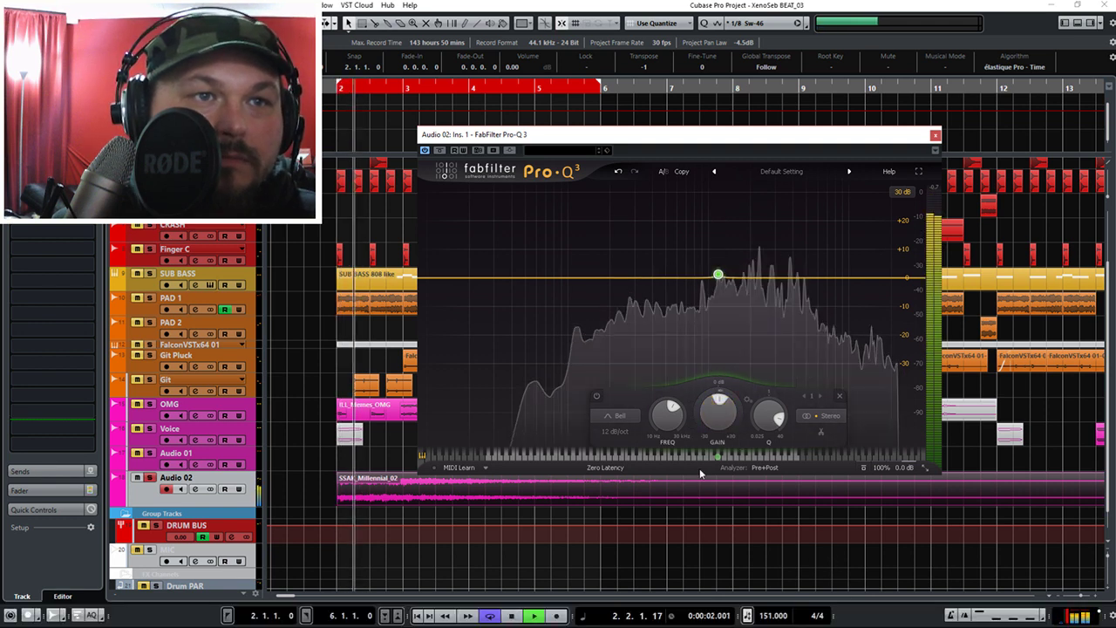
Add a high cut band to Pro-Q 3 and lower it to about 11 kHz while playing Audio 02.
click(902, 278)
key(space)
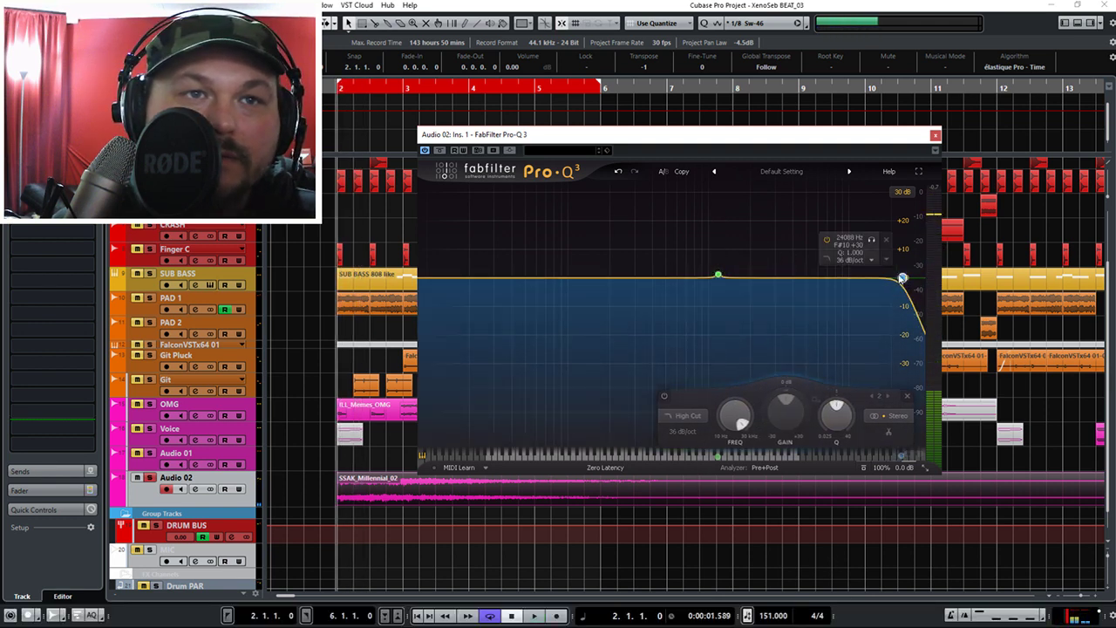
drag(902, 277, 855, 289)
key(space)
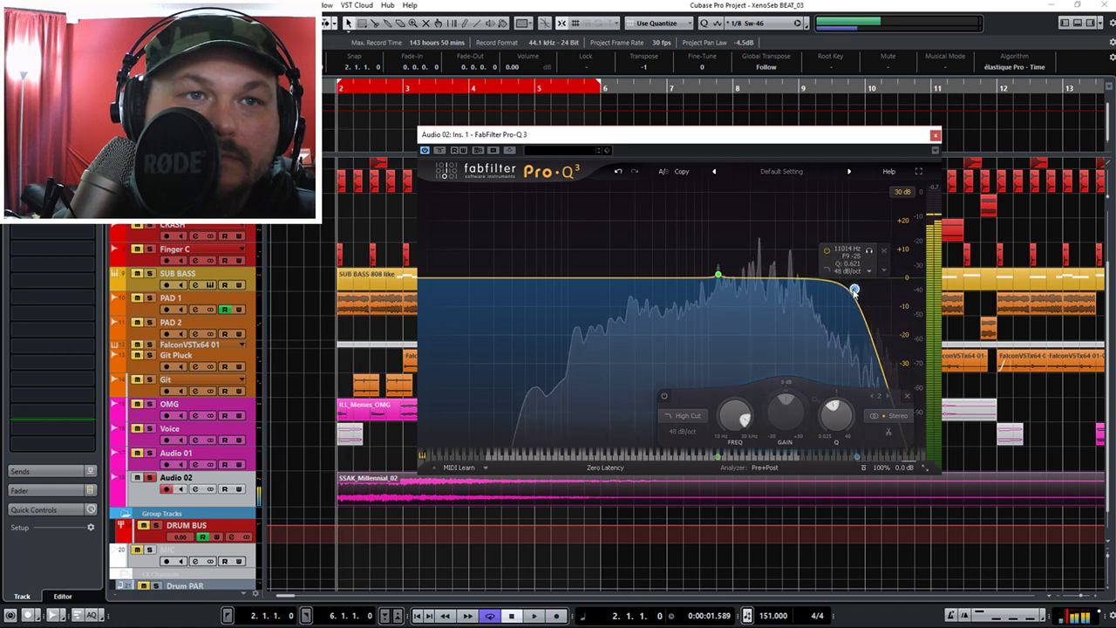
Compare the high cut active and bypassed, raise its cutoff frequency well above 12 kHz and set its Q to 1.
click(662, 397)
click(662, 398)
key(space)
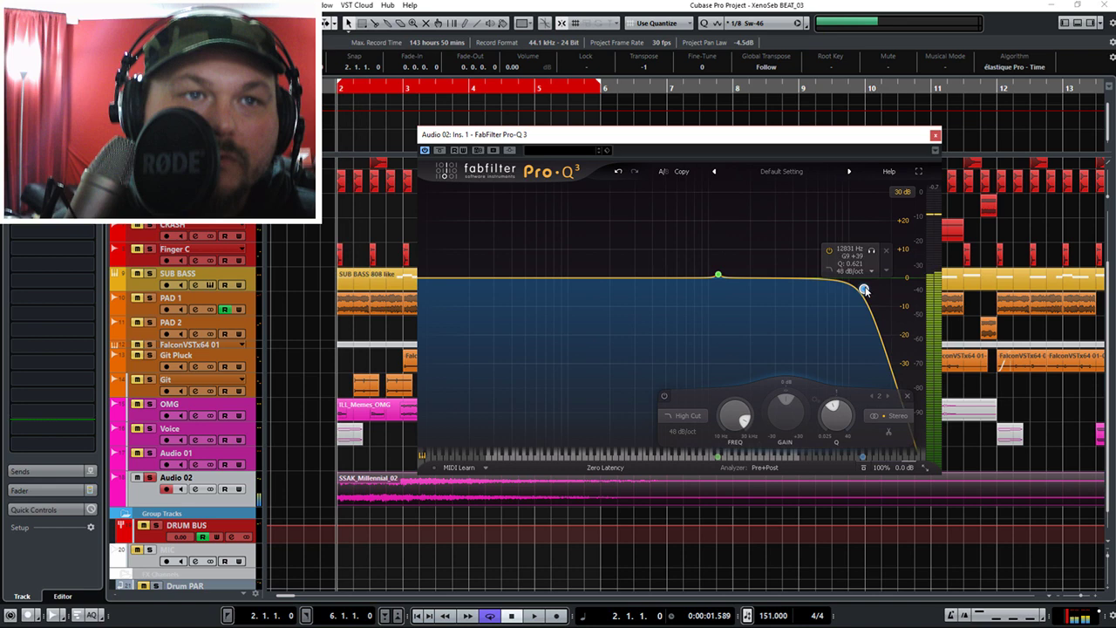
scroll(879, 289, up, 3)
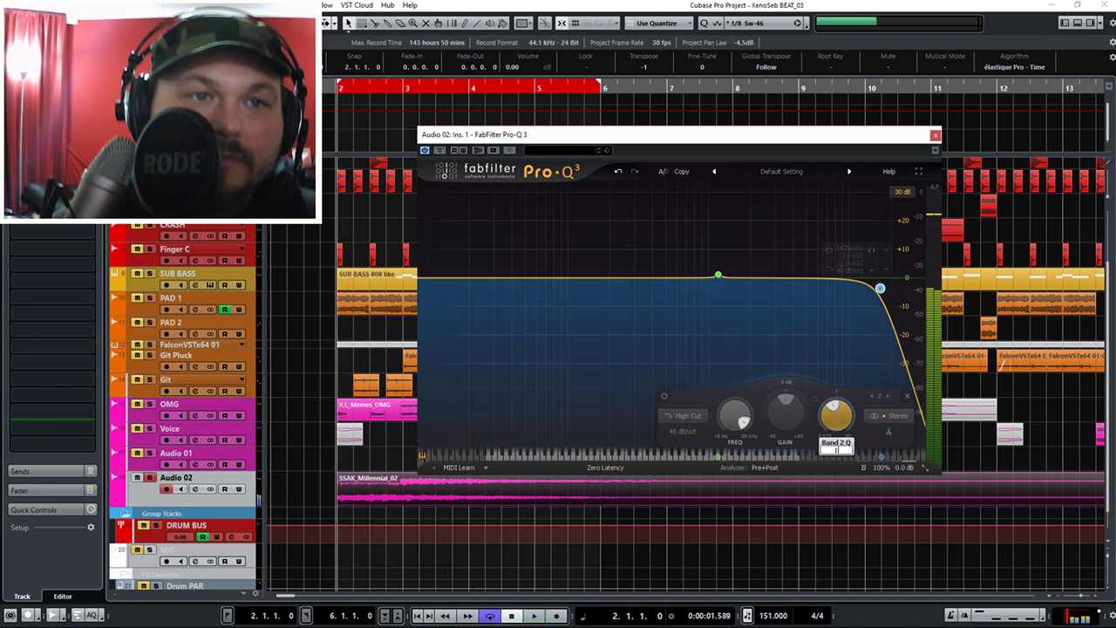
key(space)
Add a bell cut of about -9 dB at about 2325 Hz and narrow its Q.
drag(782, 281, 760, 303)
key(space)
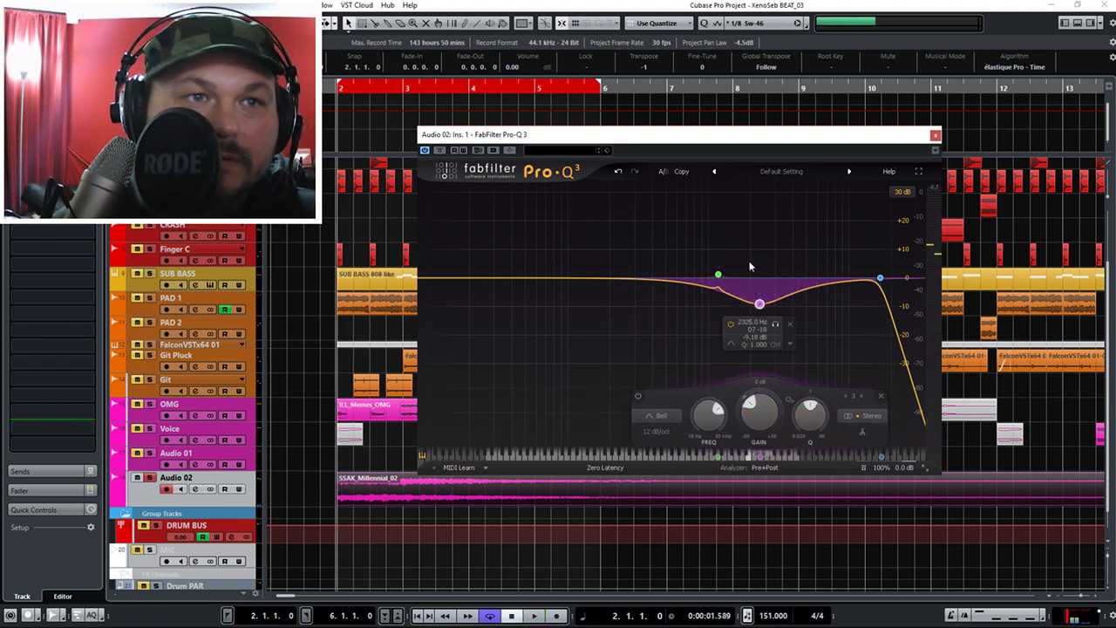
mouse_move(808, 408)
mouse_down()
mouse_move(822, 395)
mouse_move(820, 417)
mouse_up()
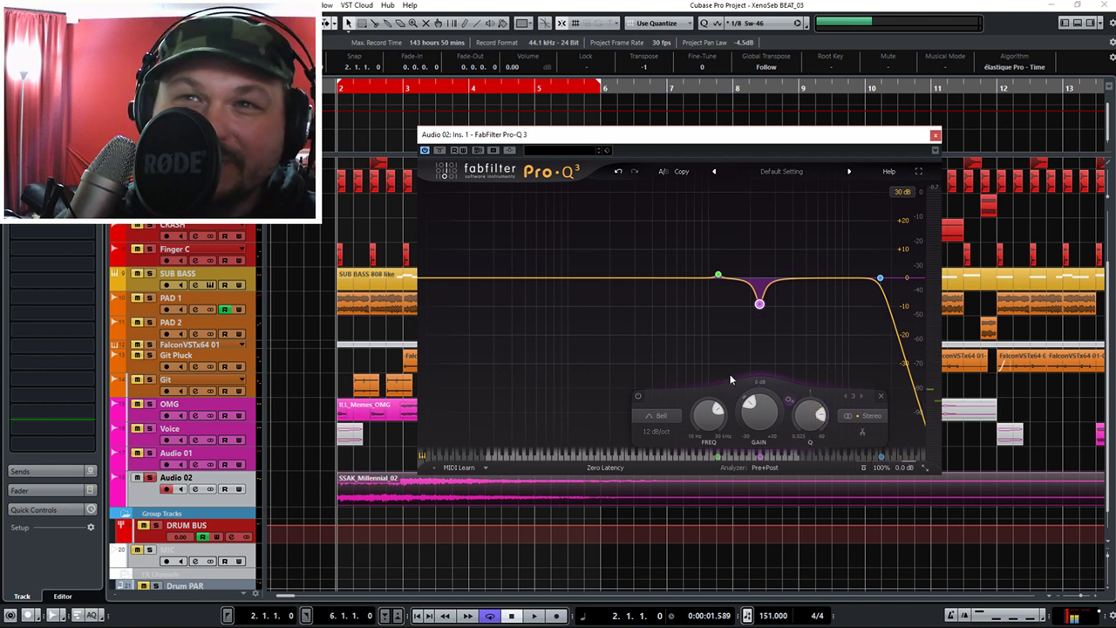
Make the 2325 Hz band dynamic with a negative range and bring its static gain back to around 0 dB.
drag(746, 384, 764, 370)
key(space)
drag(743, 410, 741, 397)
key(space)
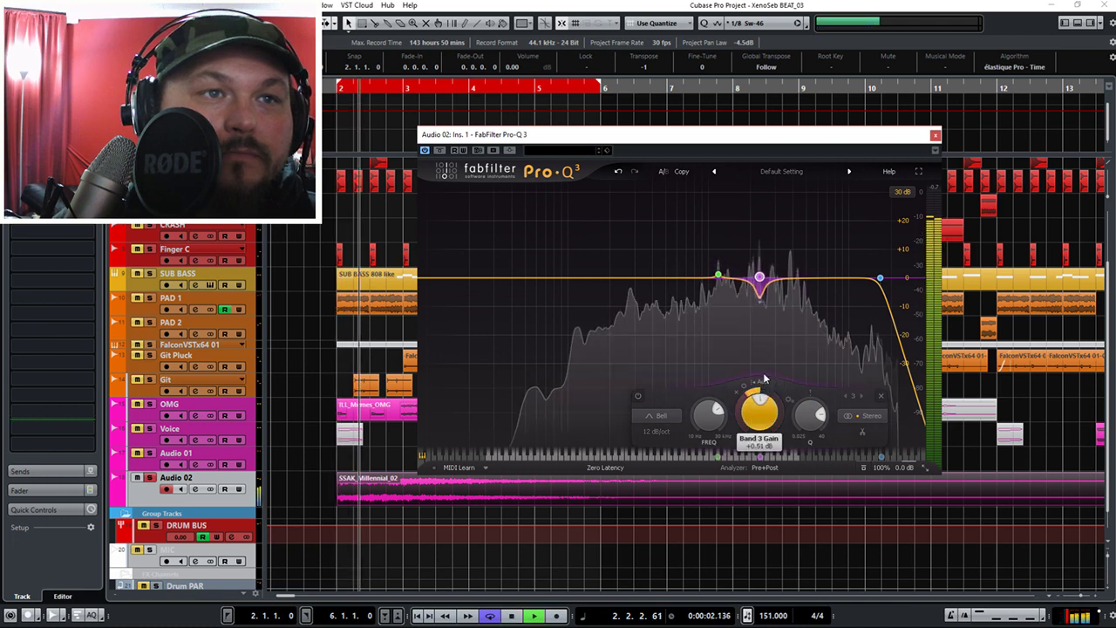
key(space)
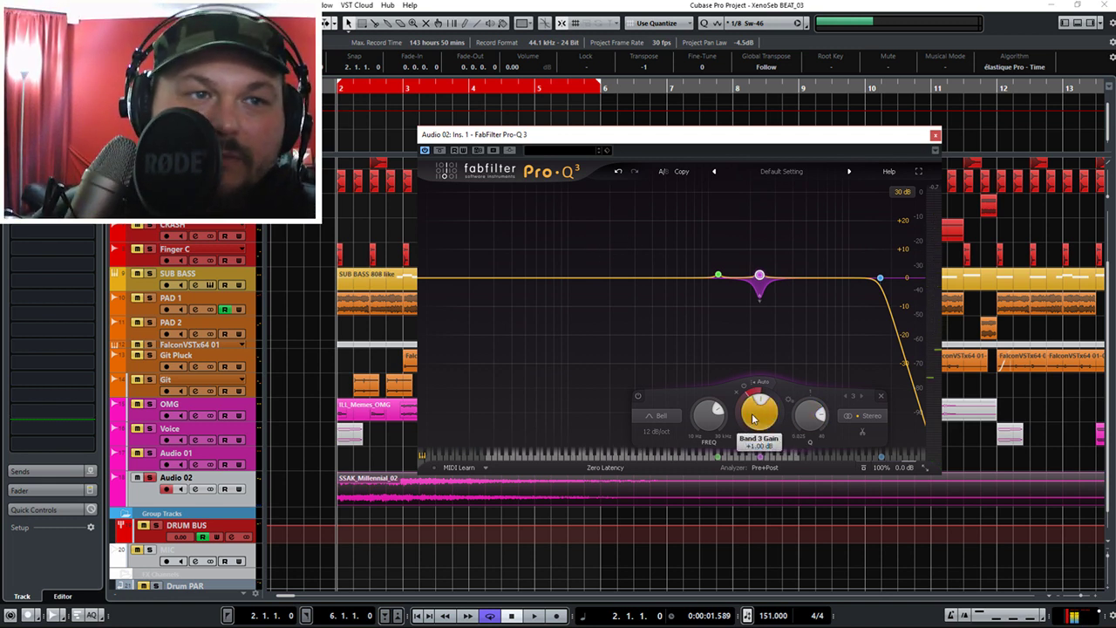
mouse_move(758, 418)
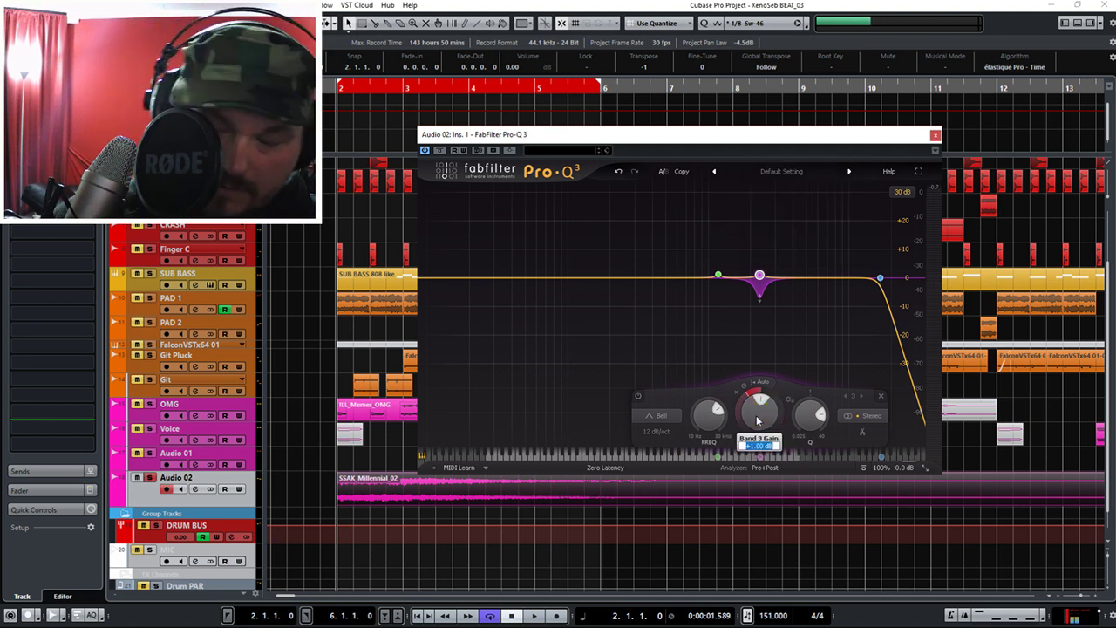
Compare the dynamic 2325 Hz band active and bypassed during playback.
key(space)
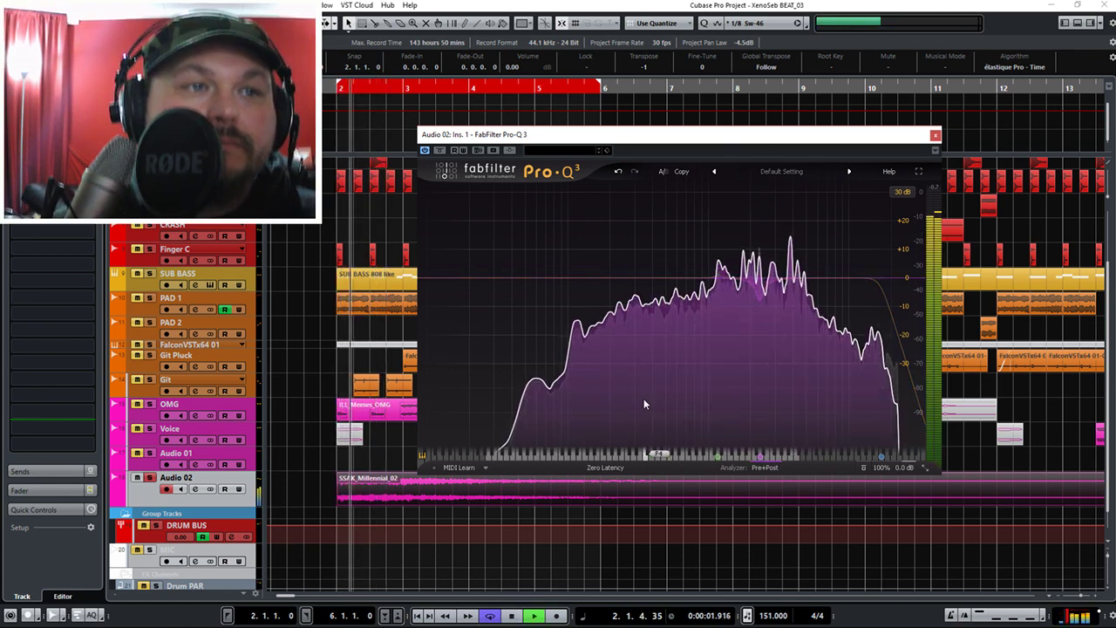
key(space)
key(space)
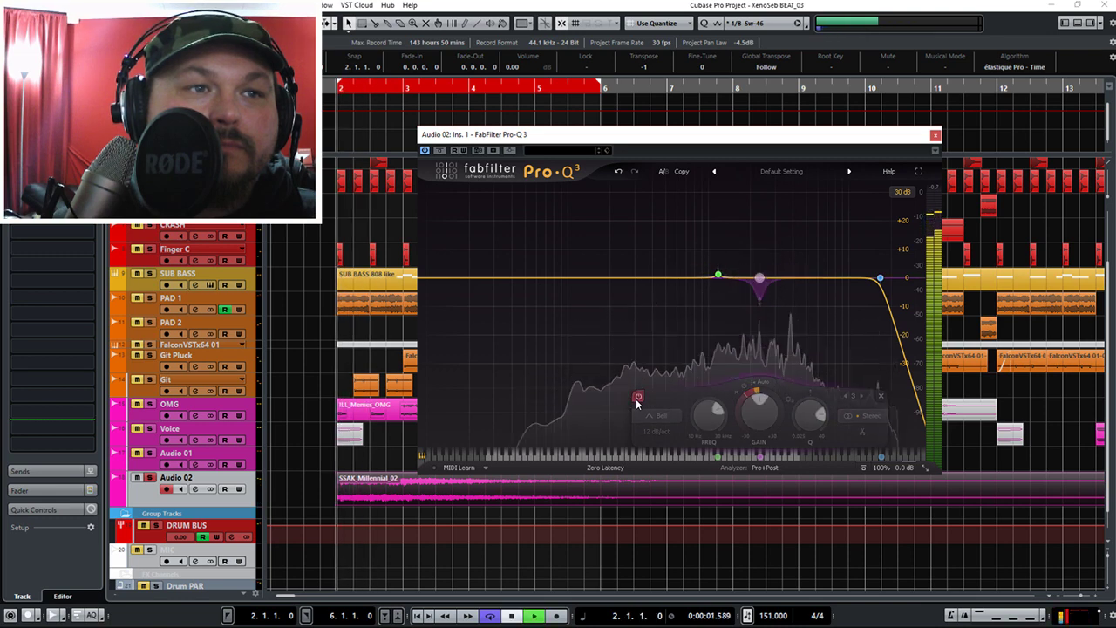
click(638, 398)
key(space)
click(637, 397)
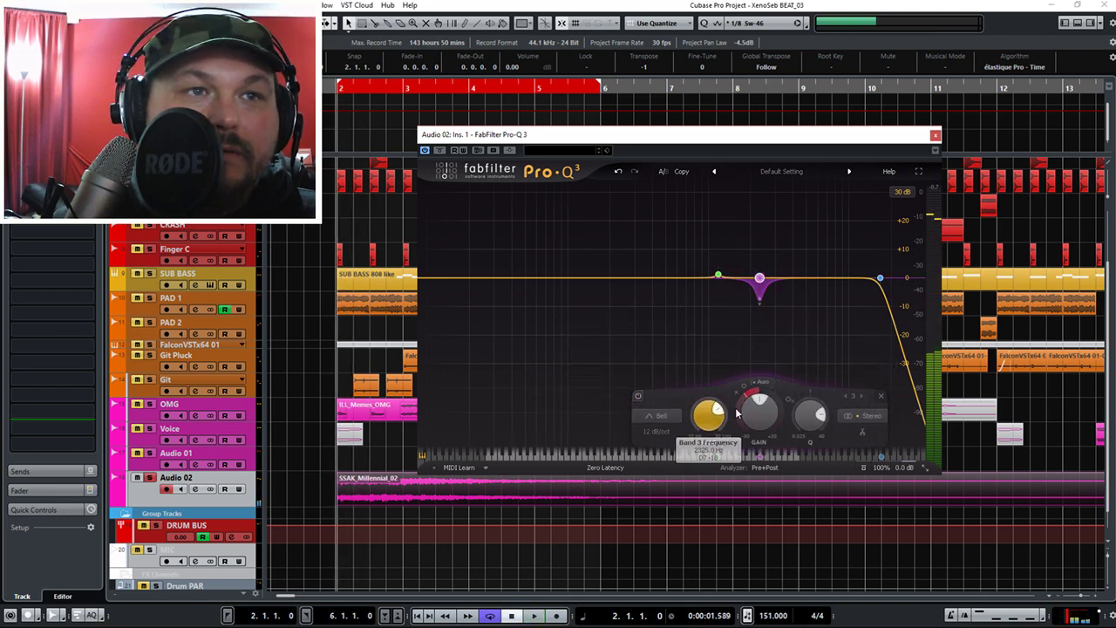
Try band 3's gain at about +1.4 dB during playback and compare the band active and bypassed again.
key(space)
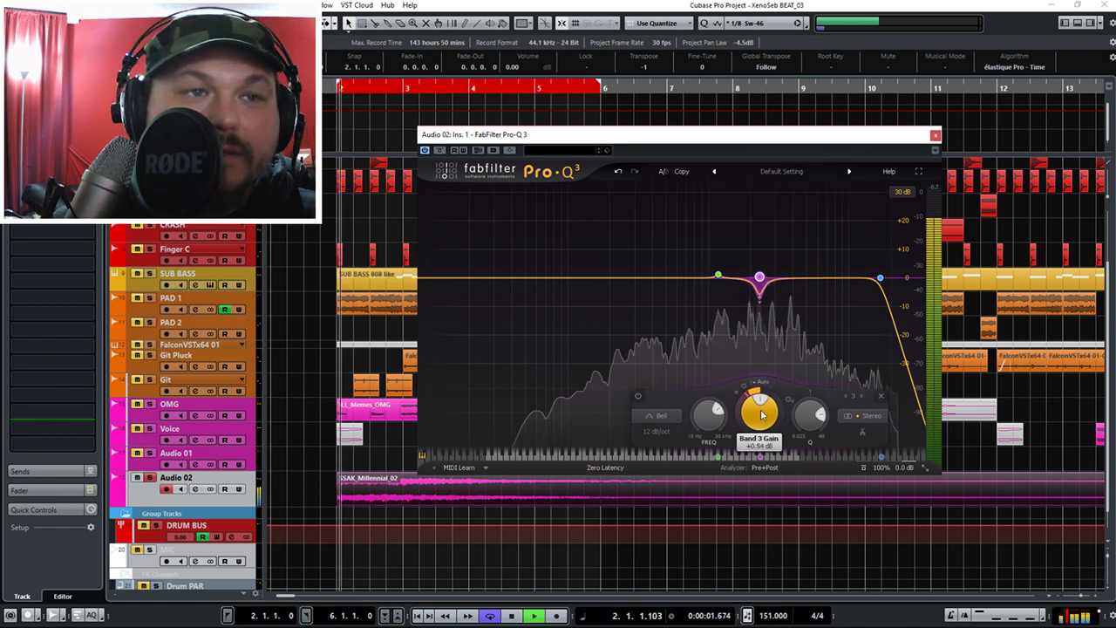
mouse_move(761, 420)
mouse_down()
mouse_move(777, 361)
mouse_move(761, 416)
mouse_up()
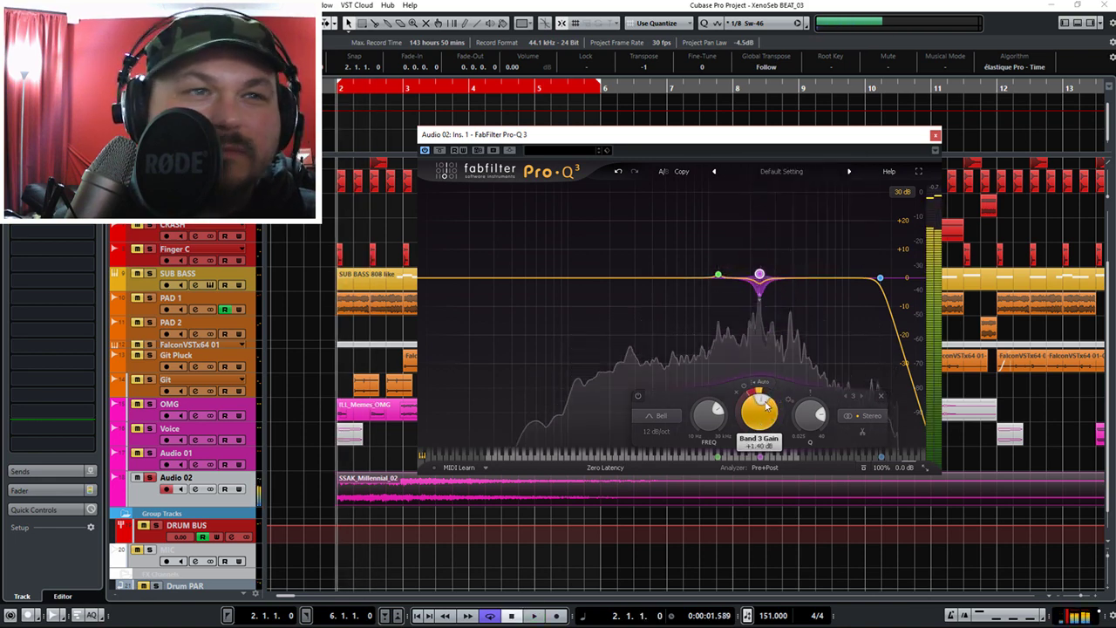
key(space)
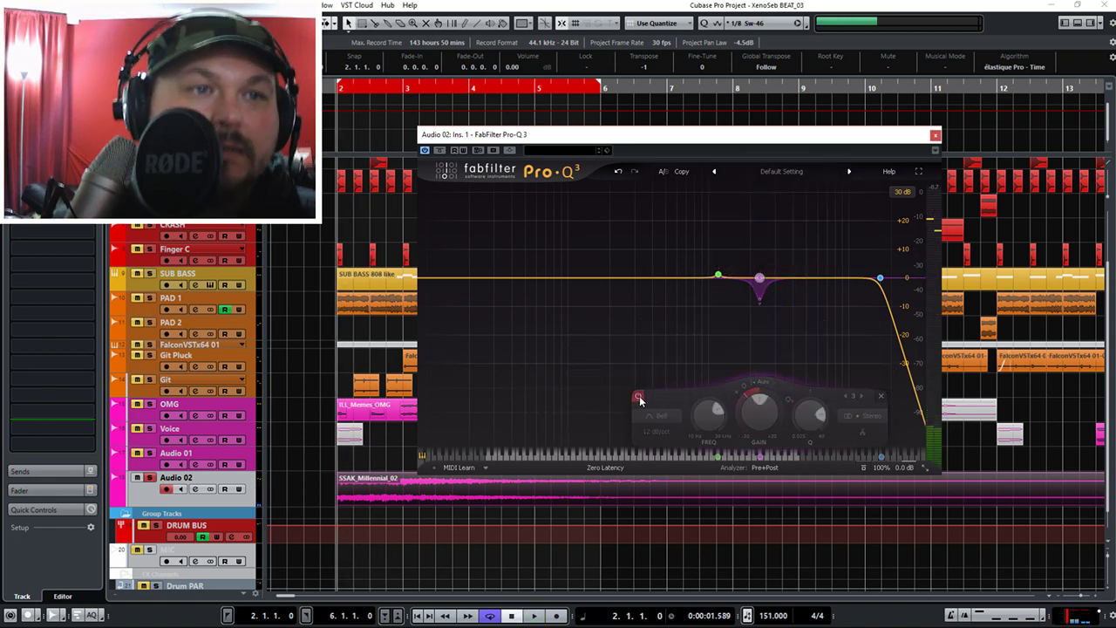
key(space)
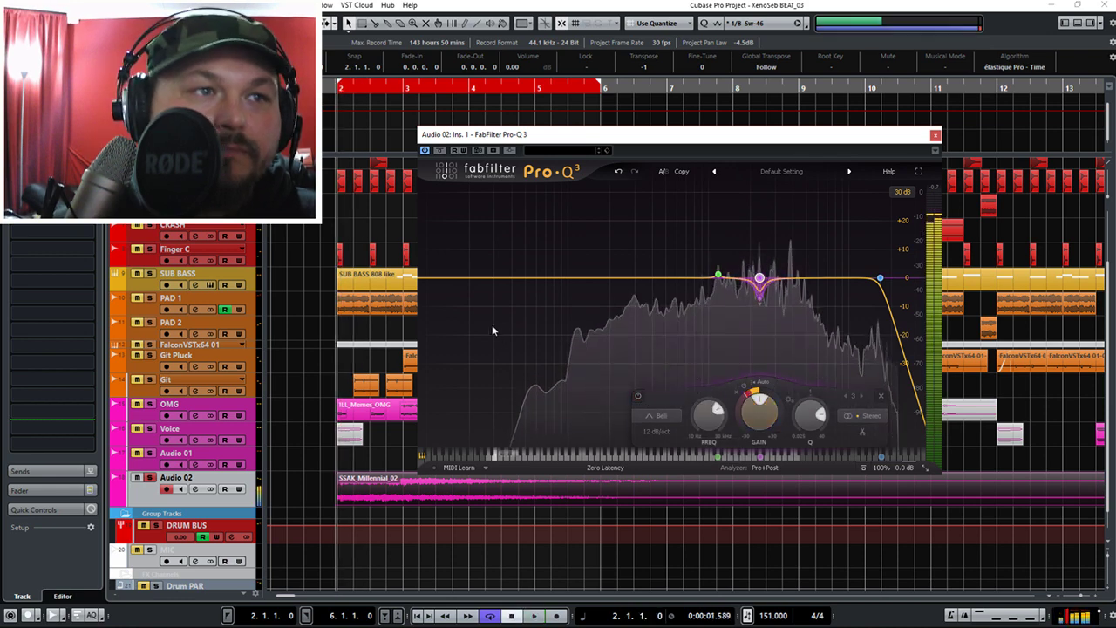
key(space)
Add a 48 dB/oct low cut at about 121 Hz in Pro-Q 3, check it in playback and close the EQ.
double_click(427, 279)
drag(427, 278, 580, 290)
key(space)
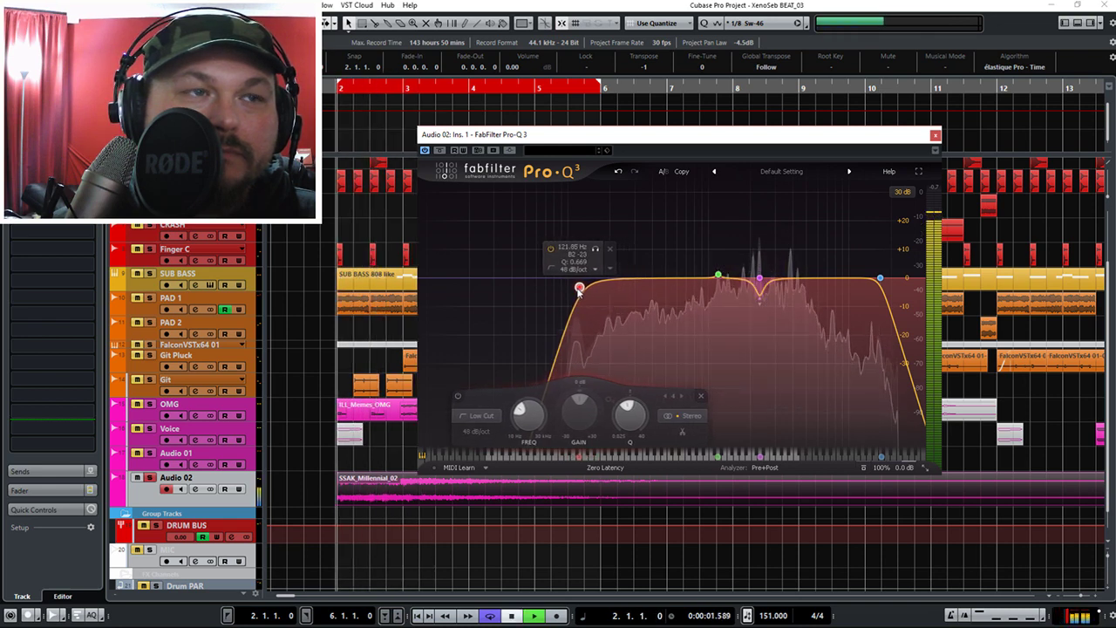
key(space)
click(935, 136)
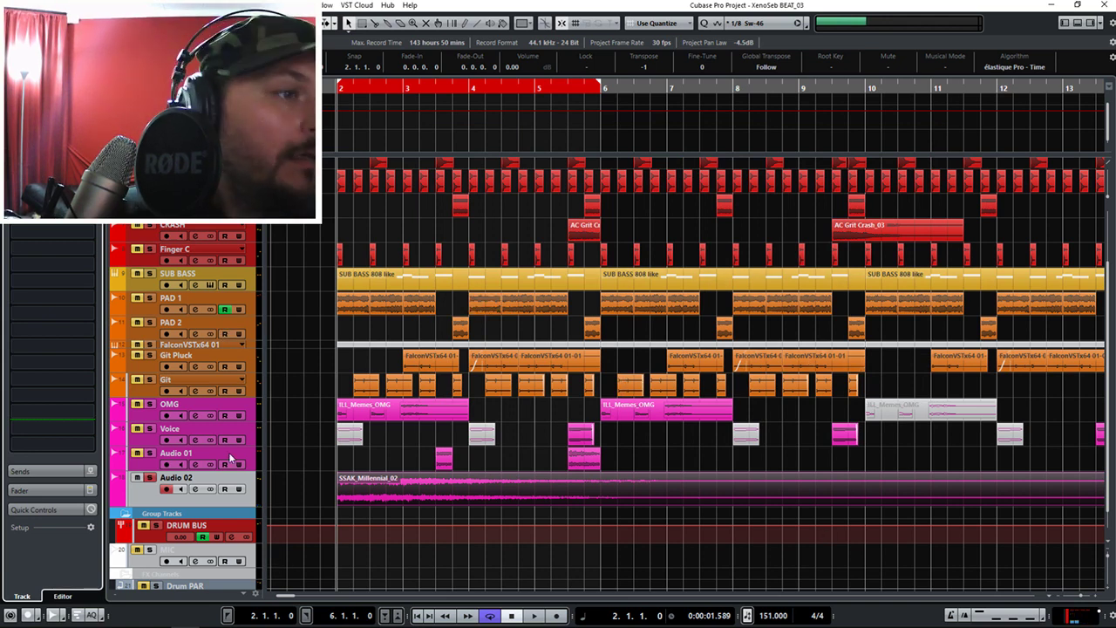
Split the SSAK_Millennial_02 clip on Audio 02 at 2.3.1.0 and delete the part after the cut.
right_click(388, 475)
click(413, 475)
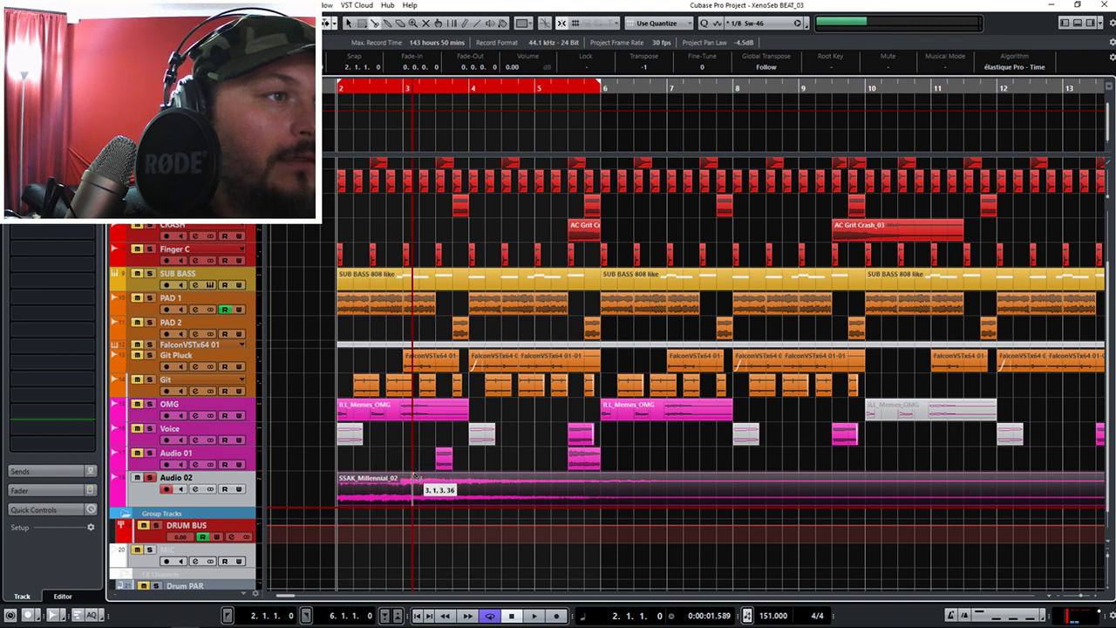
key(1)
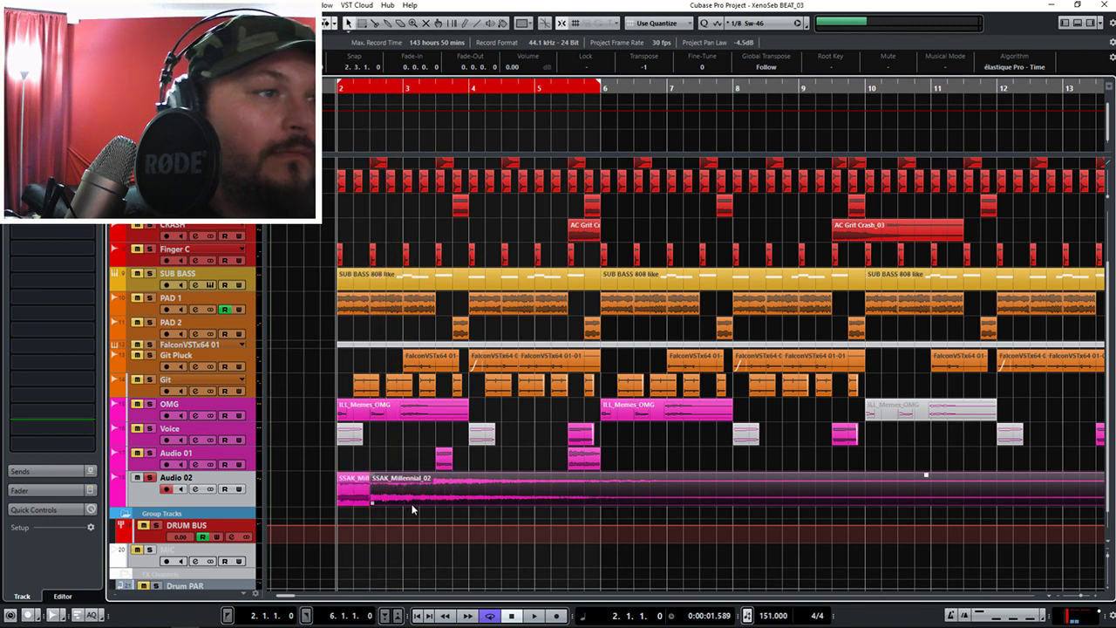
key(Delete)
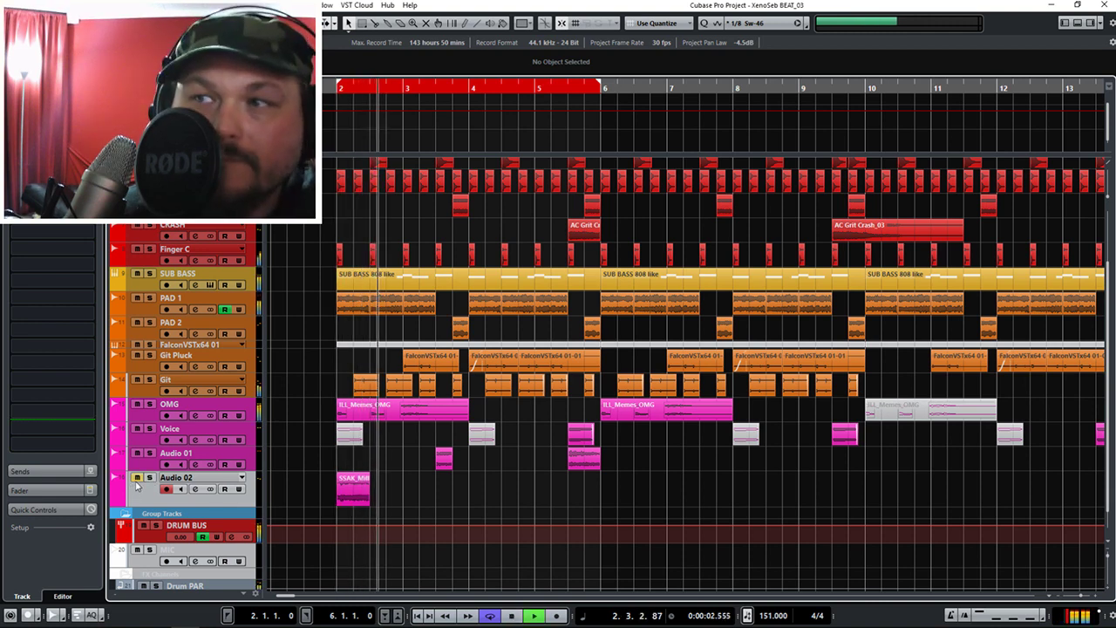
Play the loop from bar 2 repeatedly with the full beat to check the shortened SSAK_Millennial_02 clip on Audio 02.
key(space)
key(space)
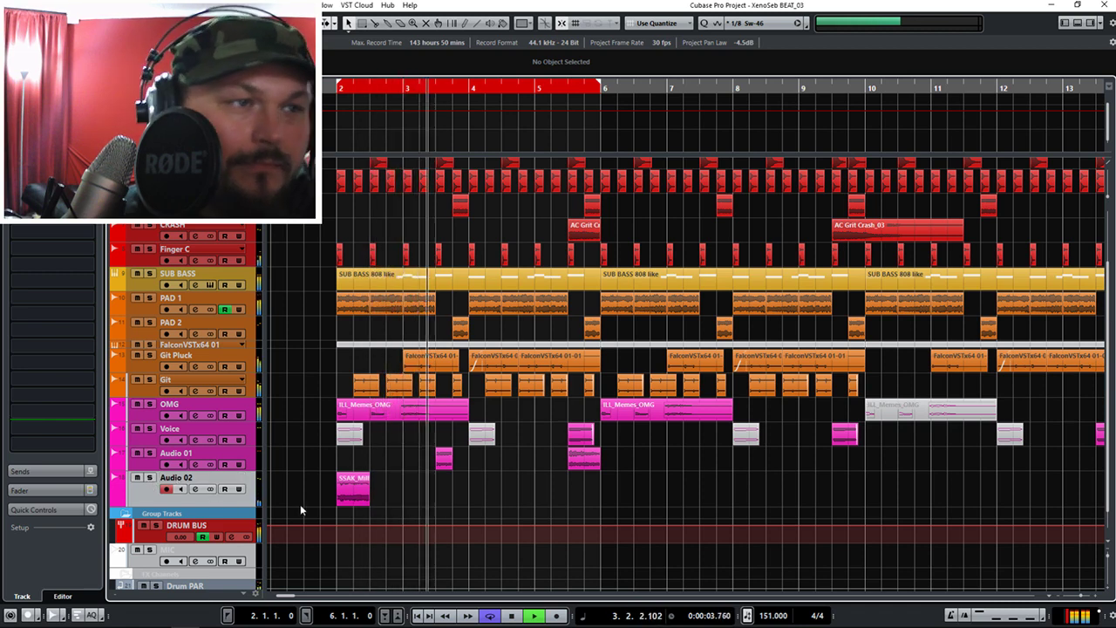
key(space)
key(space)
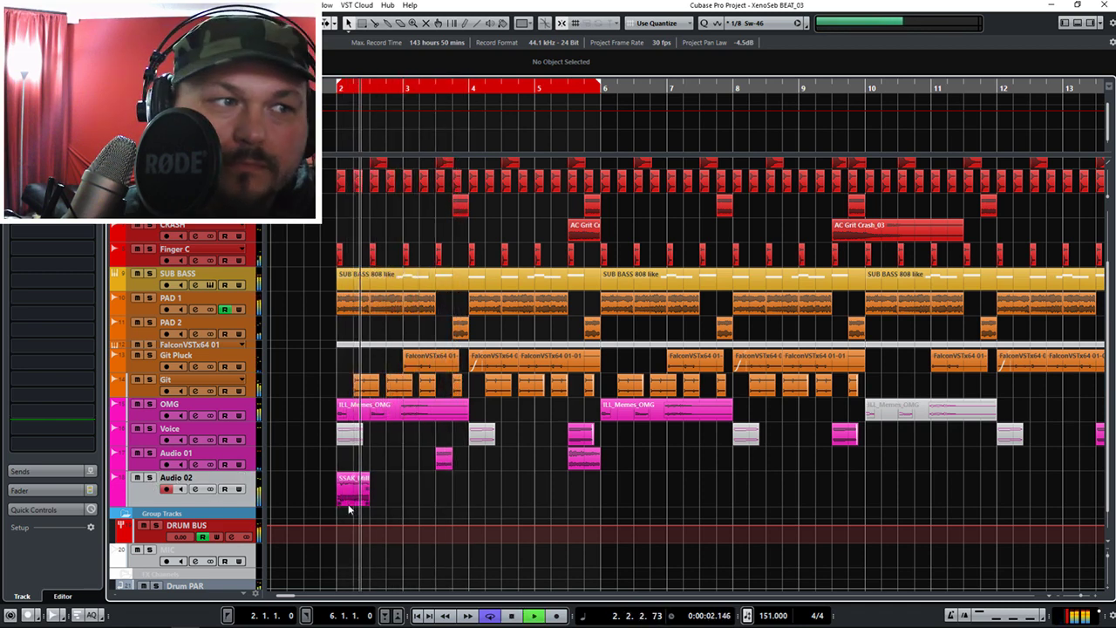
key(space)
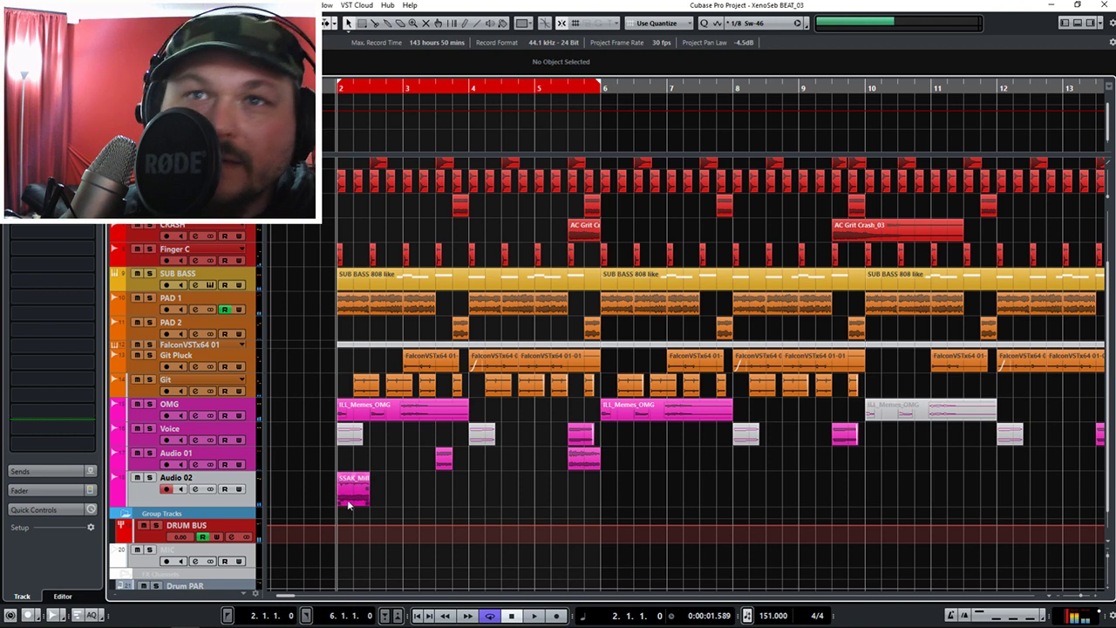
key(space)
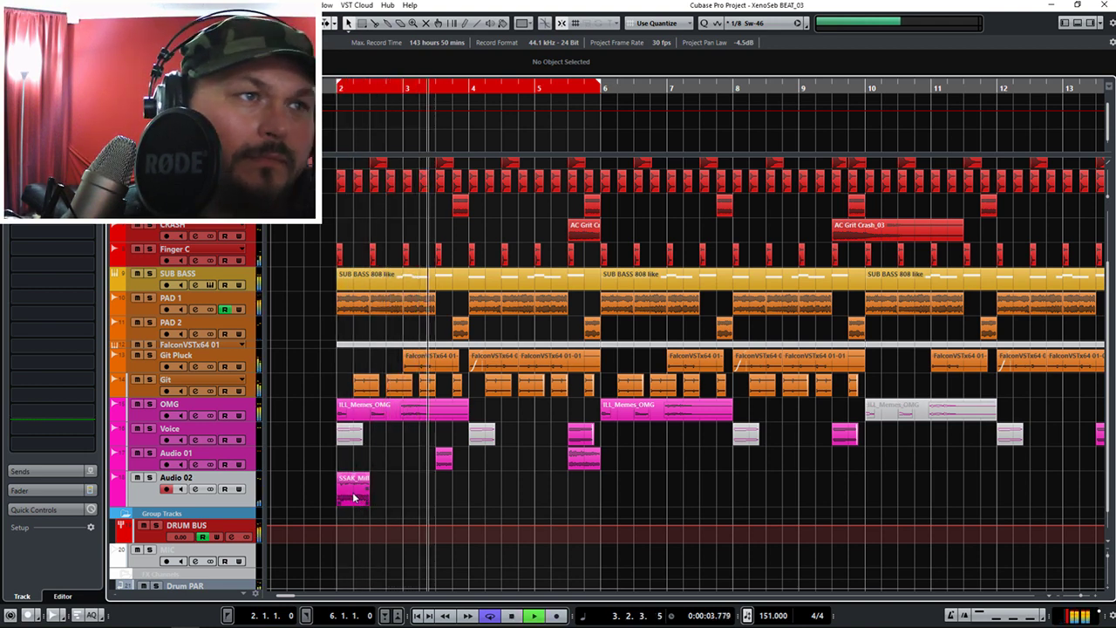
Move the Audio 02 clip to position 3.2.1, shorten it to one beat, and play the loop.
key(space)
drag(354, 497, 443, 495)
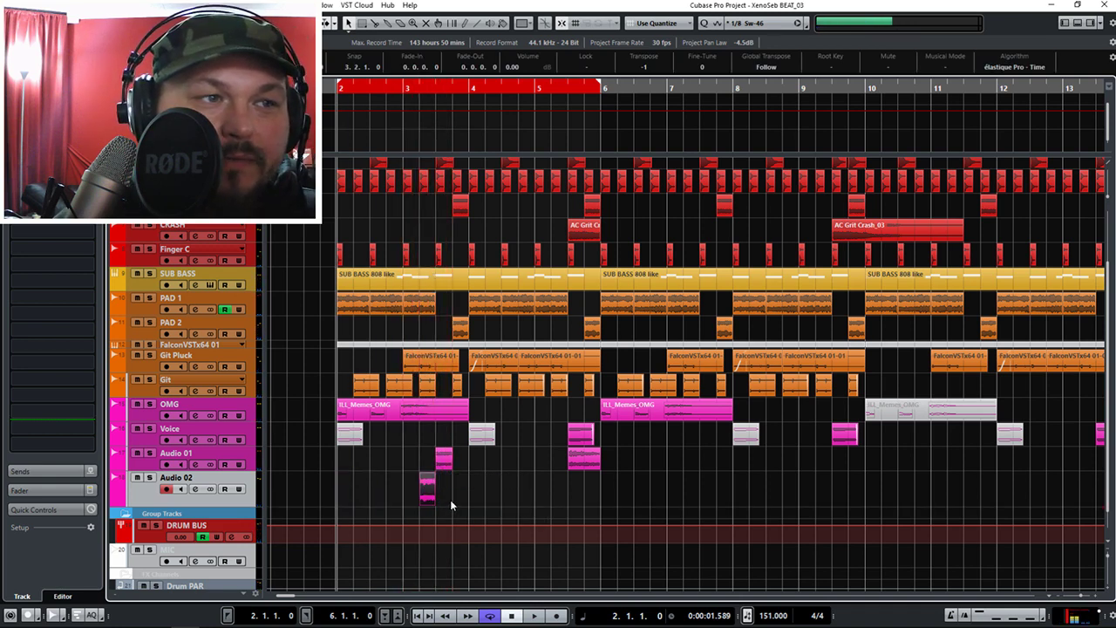
key(space)
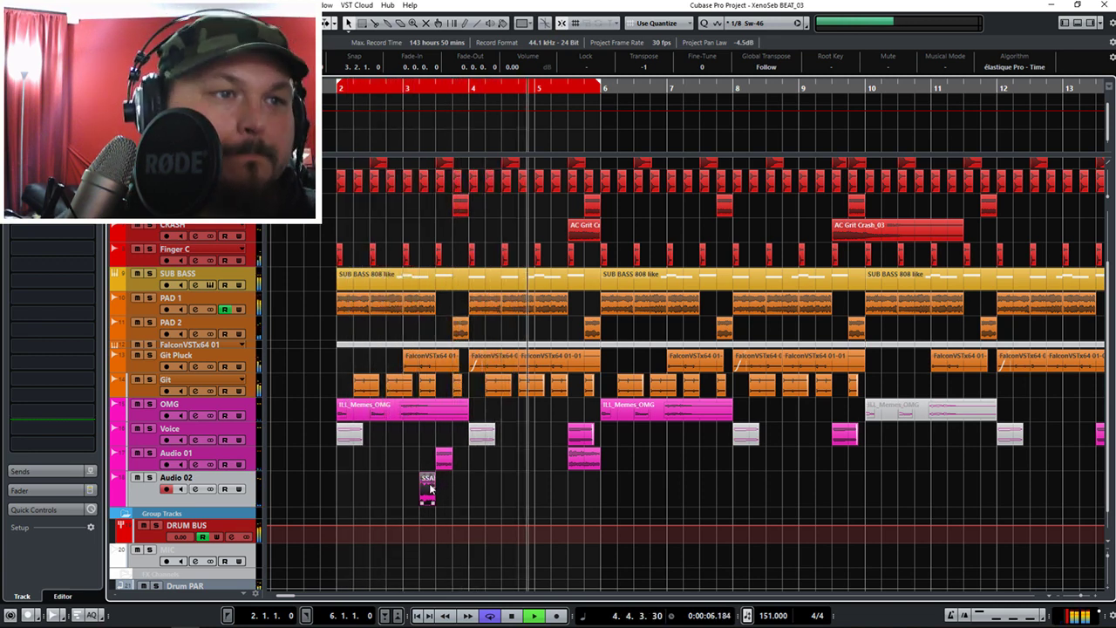
Copy the one-beat Audio 02 clip to position 5.2.1 and listen to the loop.
click(428, 485)
key(space)
drag(427, 490, 559, 489)
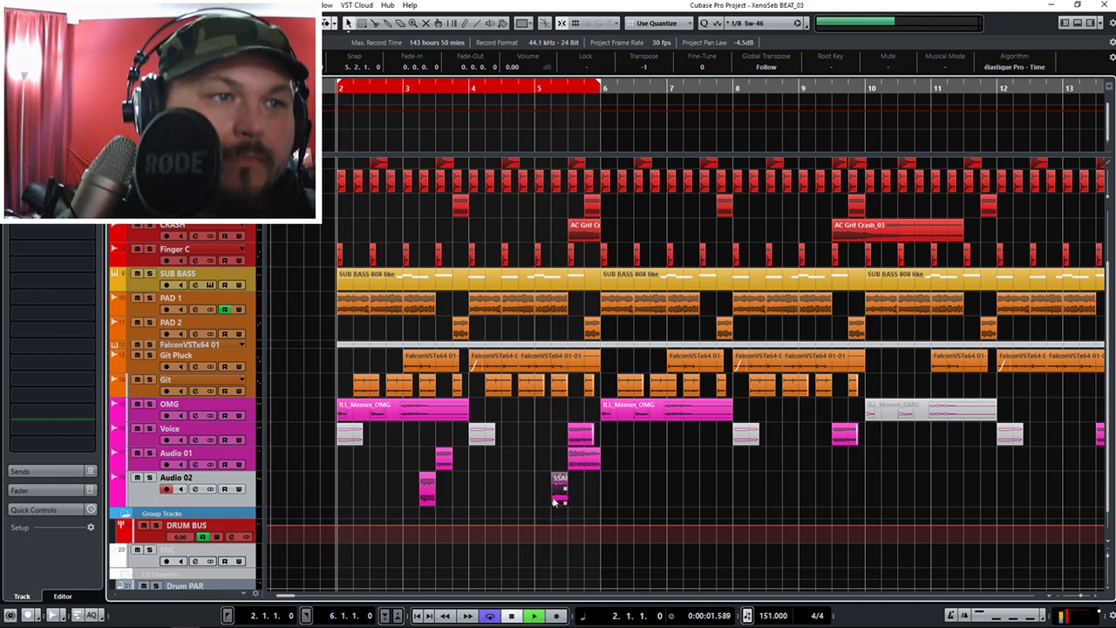
key(space)
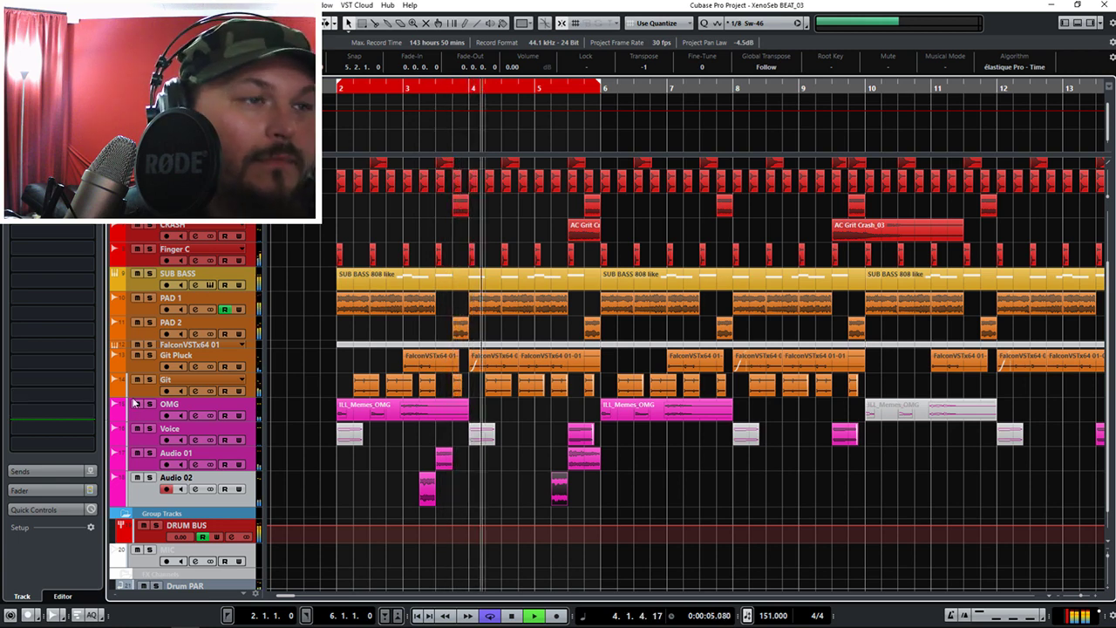
Listen to the Audio 01 clip from position 3.3.1, briefly soloing its track.
click(186, 455)
key(space)
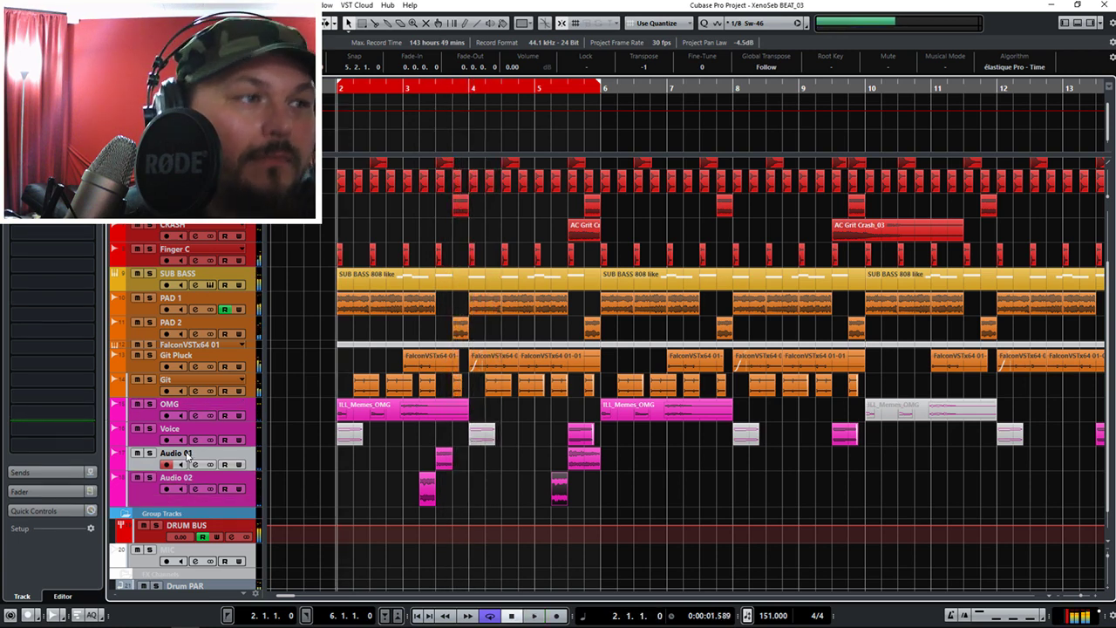
click(405, 87)
click(439, 87)
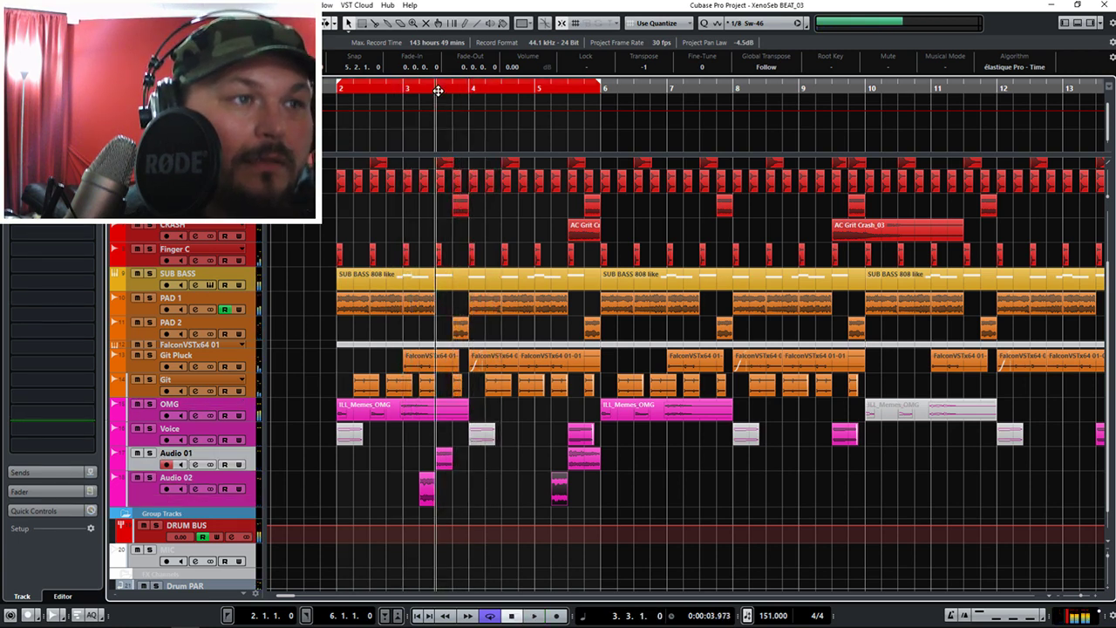
click(112, 321)
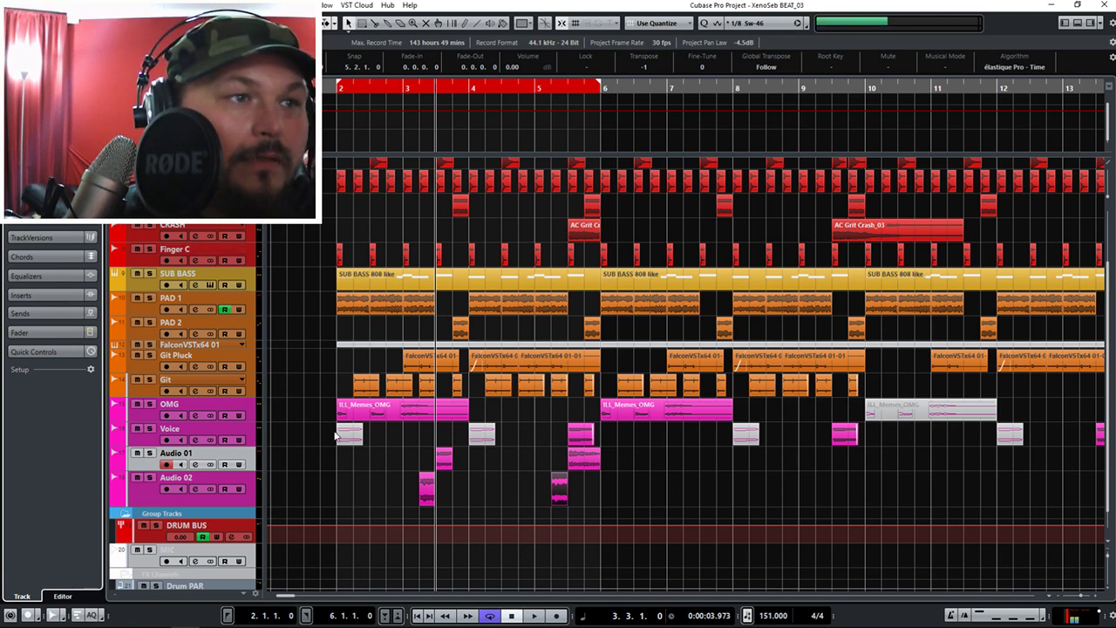
click(373, 488)
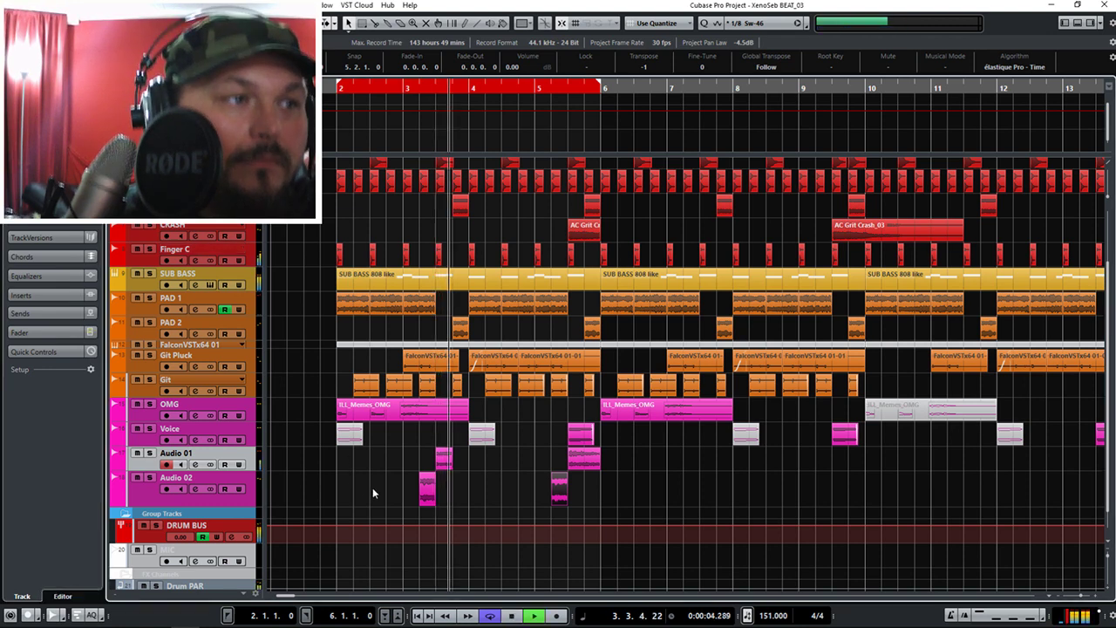
click(150, 453)
click(150, 453)
Solo the Audio 02 track, listen to its clip from position 3.2.1, and release the solo.
click(205, 481)
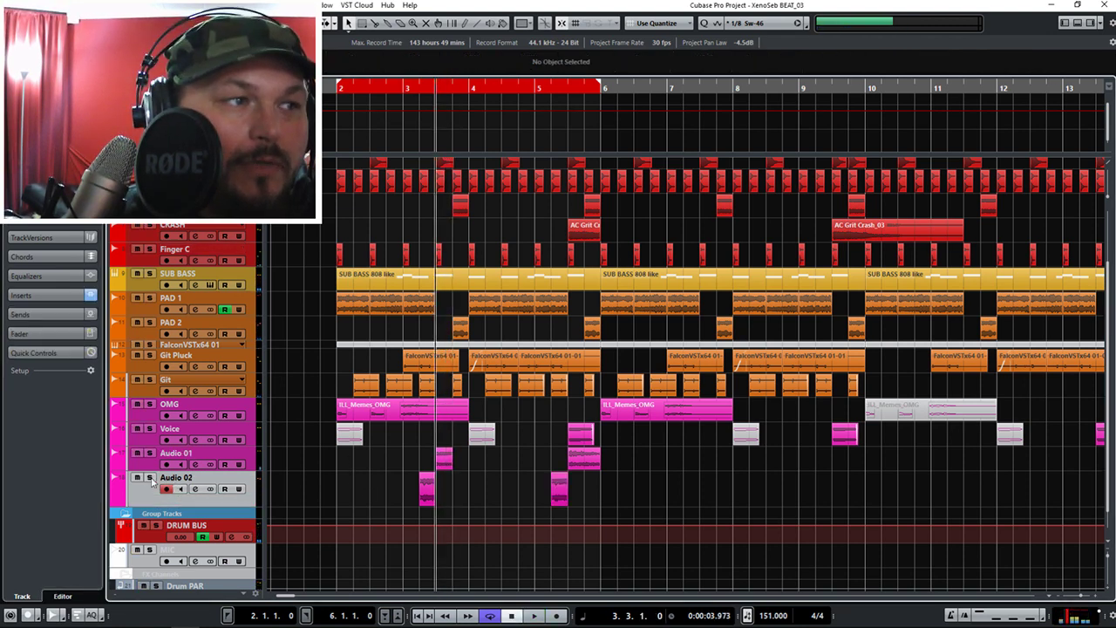
click(150, 478)
click(421, 91)
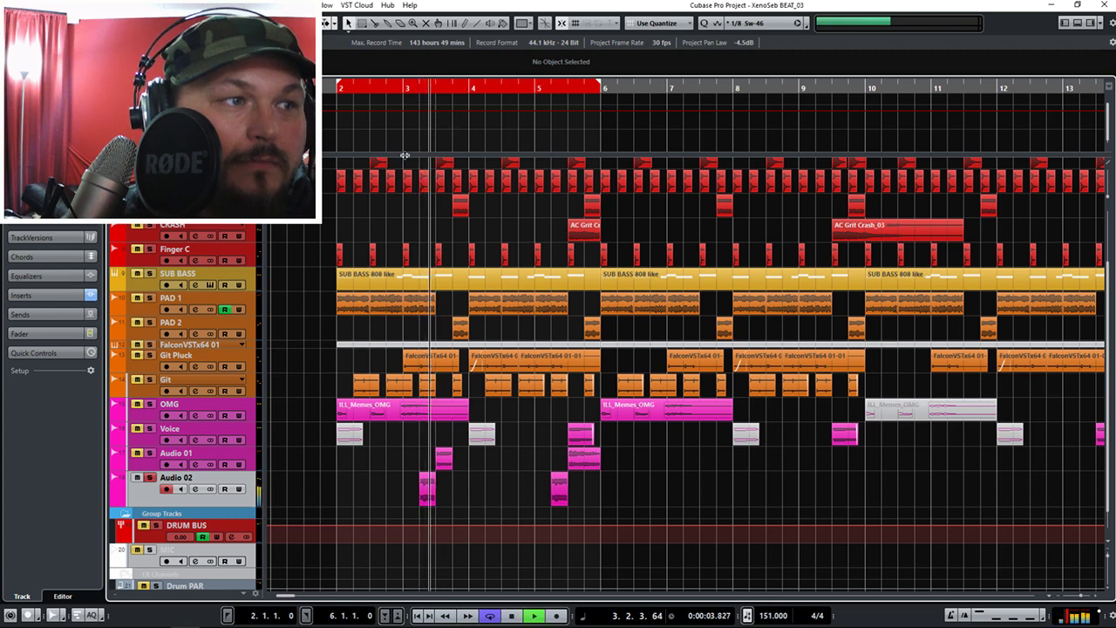
key(space)
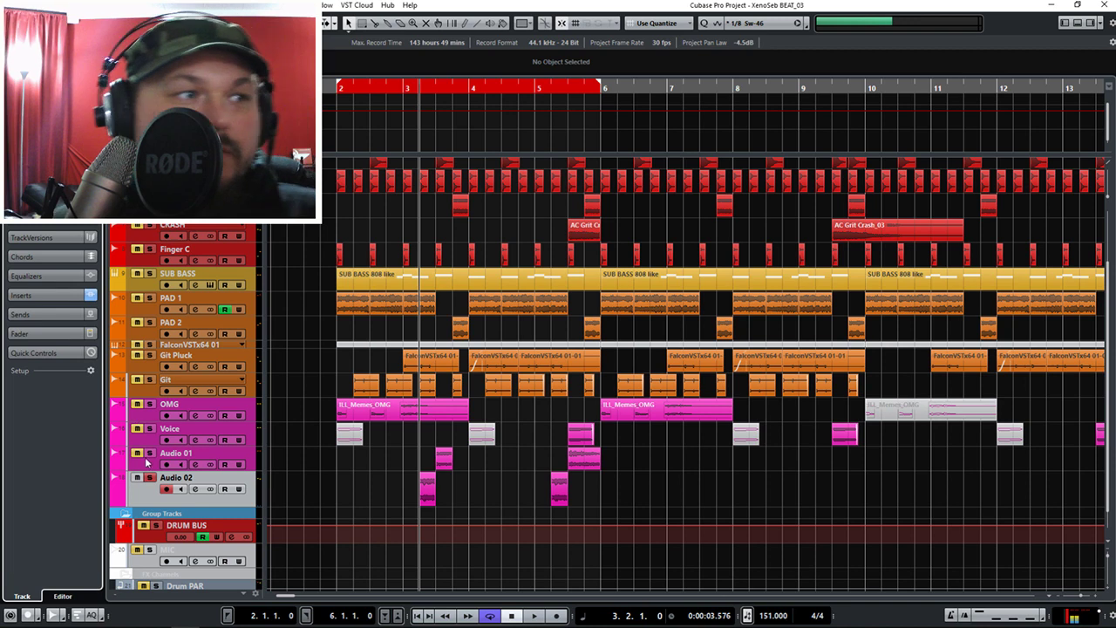
key(space)
key(space)
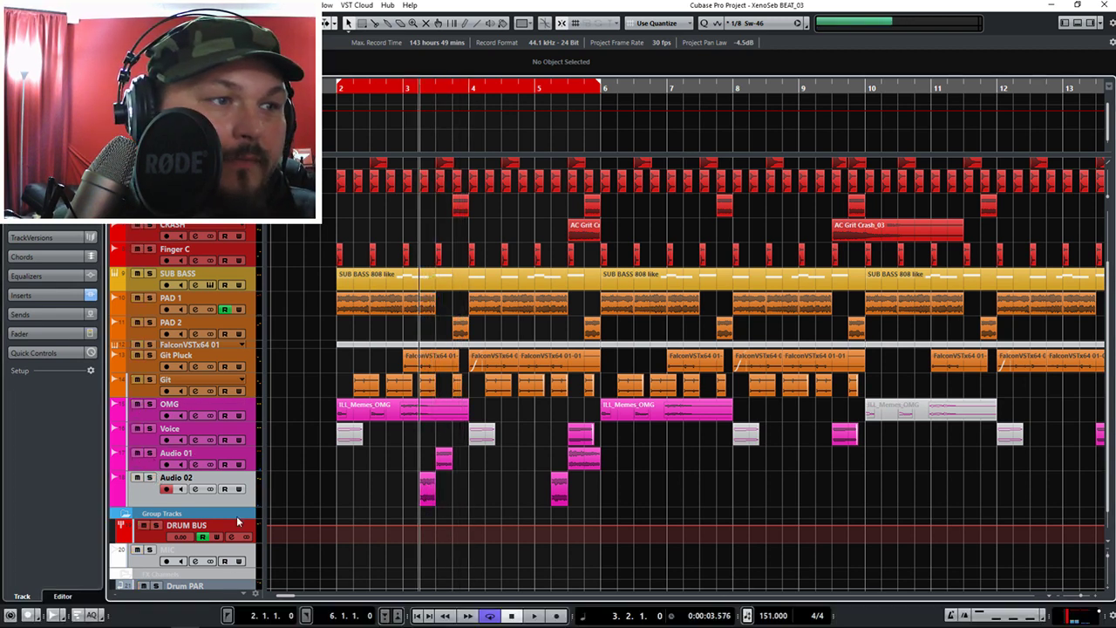
Play the loop from bar 2 and set the Audio 02 track's stereo balance to L60.
click(228, 616)
key(space)
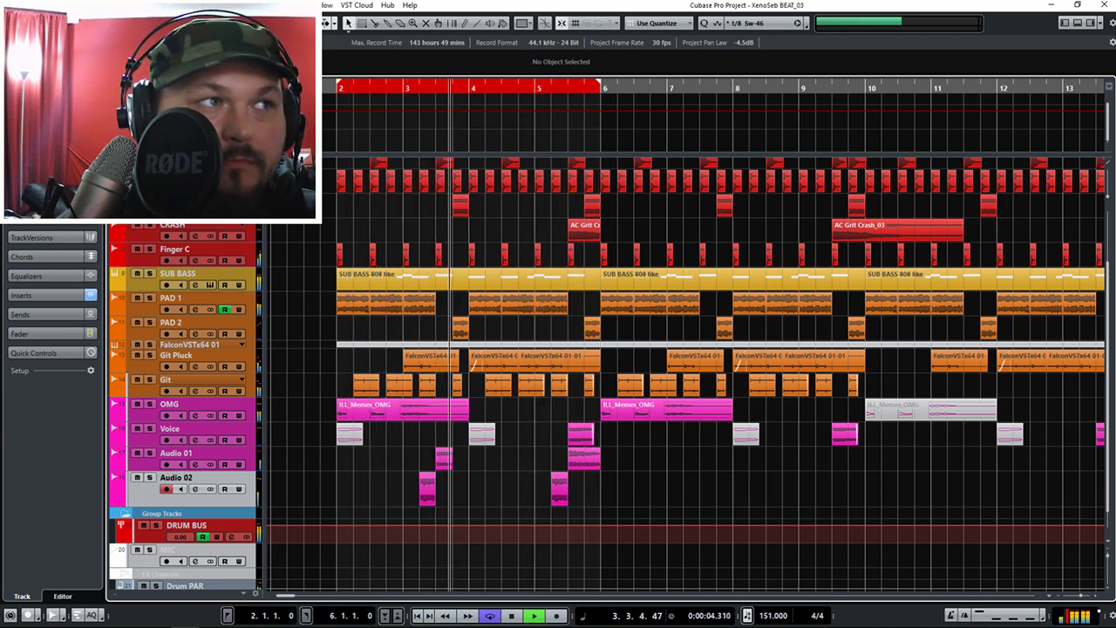
key(space)
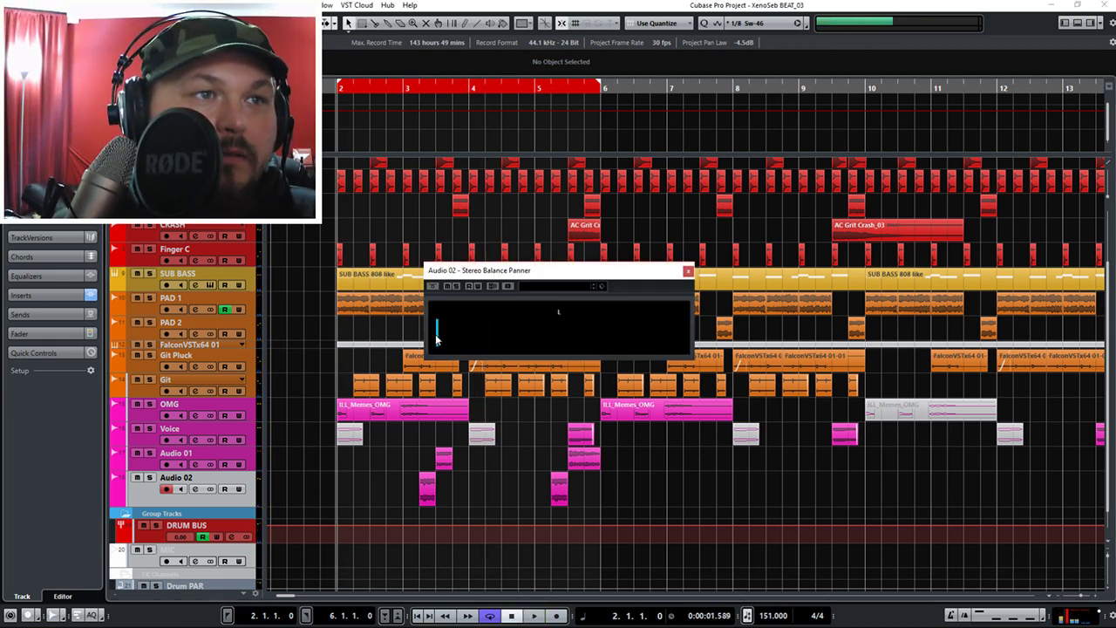
drag(473, 340, 487, 340)
key(space)
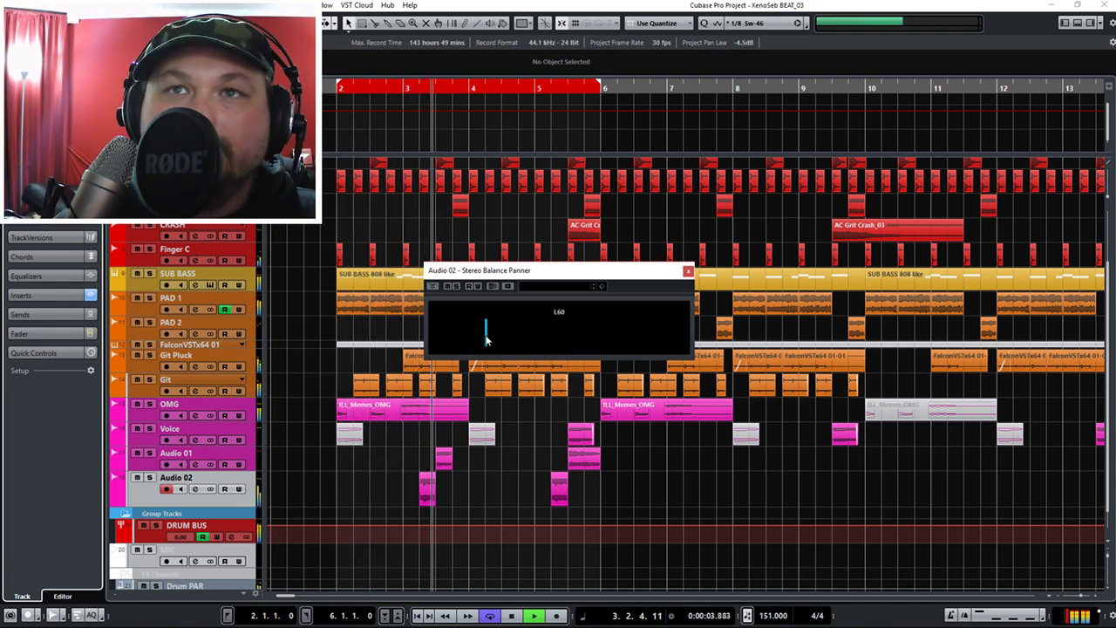
key(space)
click(688, 270)
Rename the Audio 01 track as Vox FX and listen to the loop again.
click(222, 457)
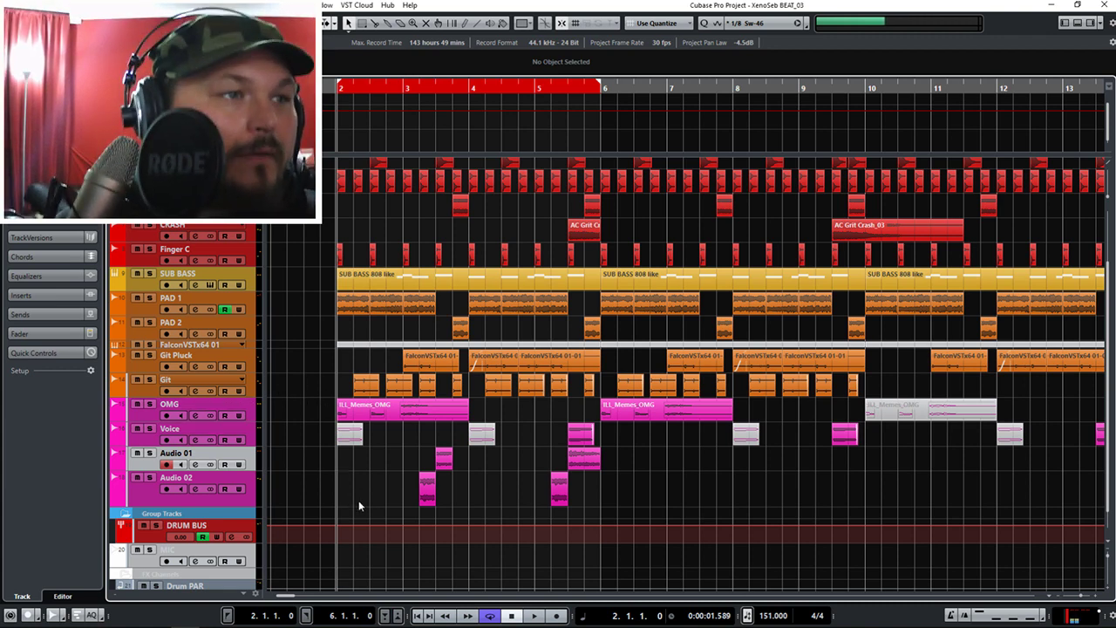
key(space)
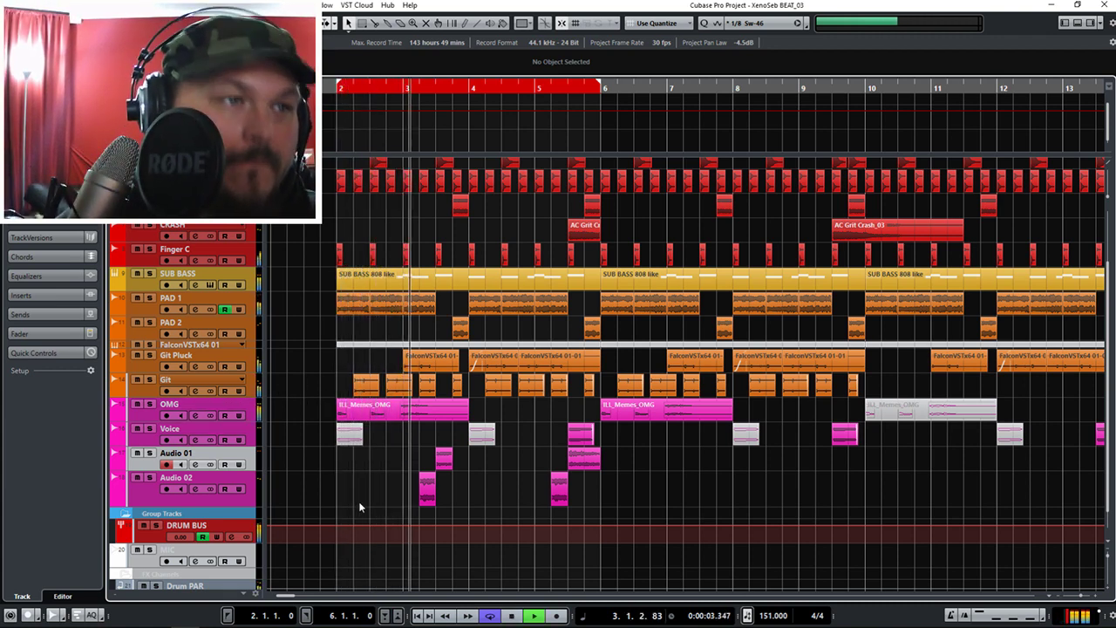
key(space)
double_click(174, 453)
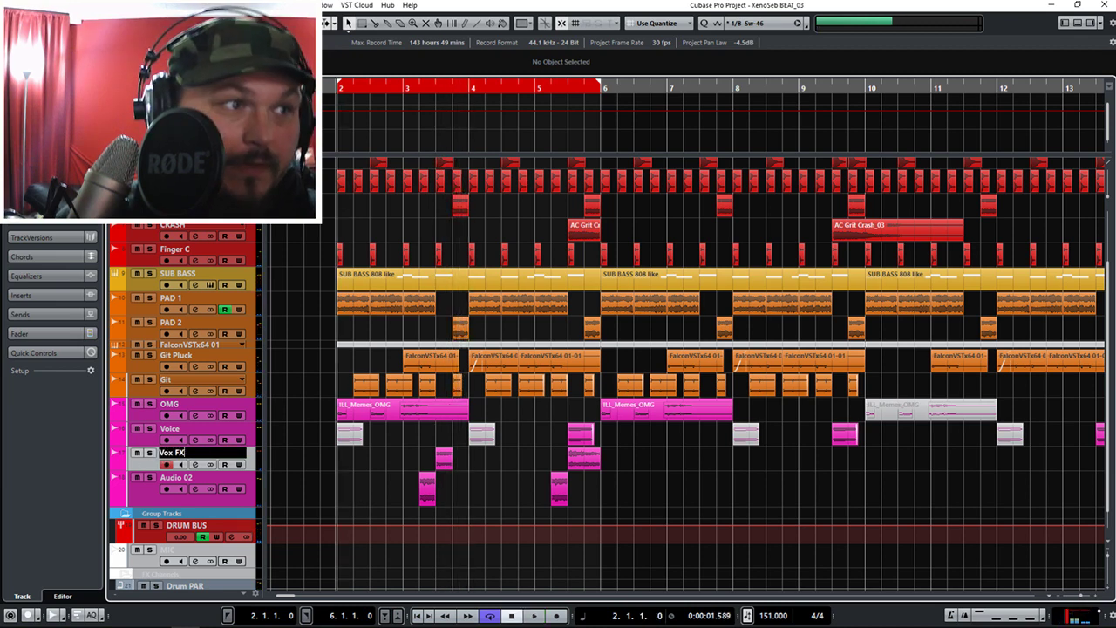
key(Return)
key(space)
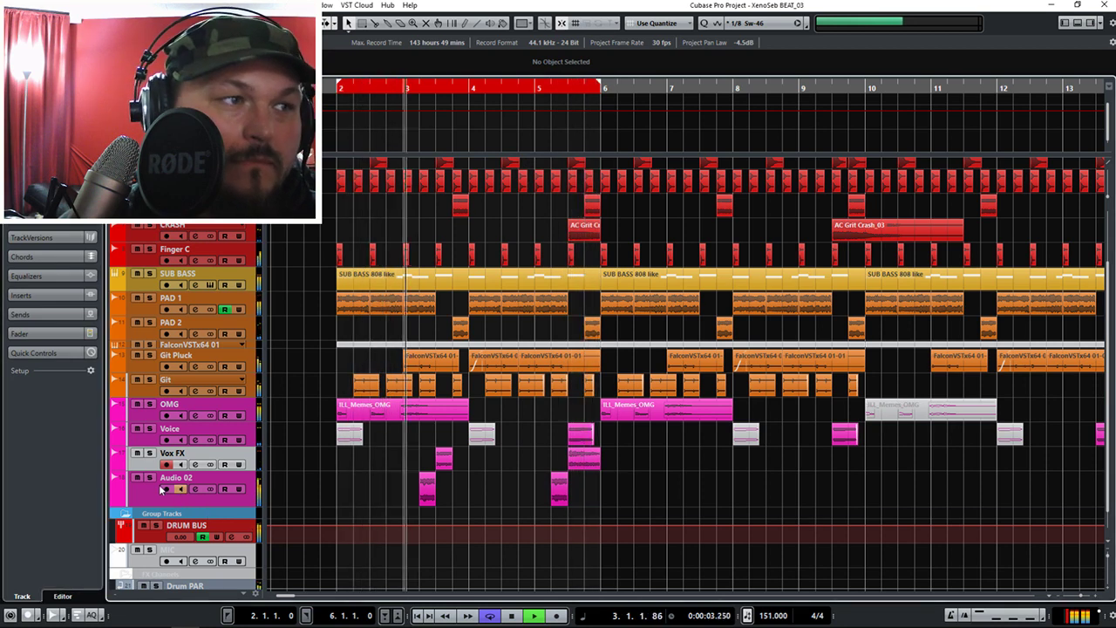
key(space)
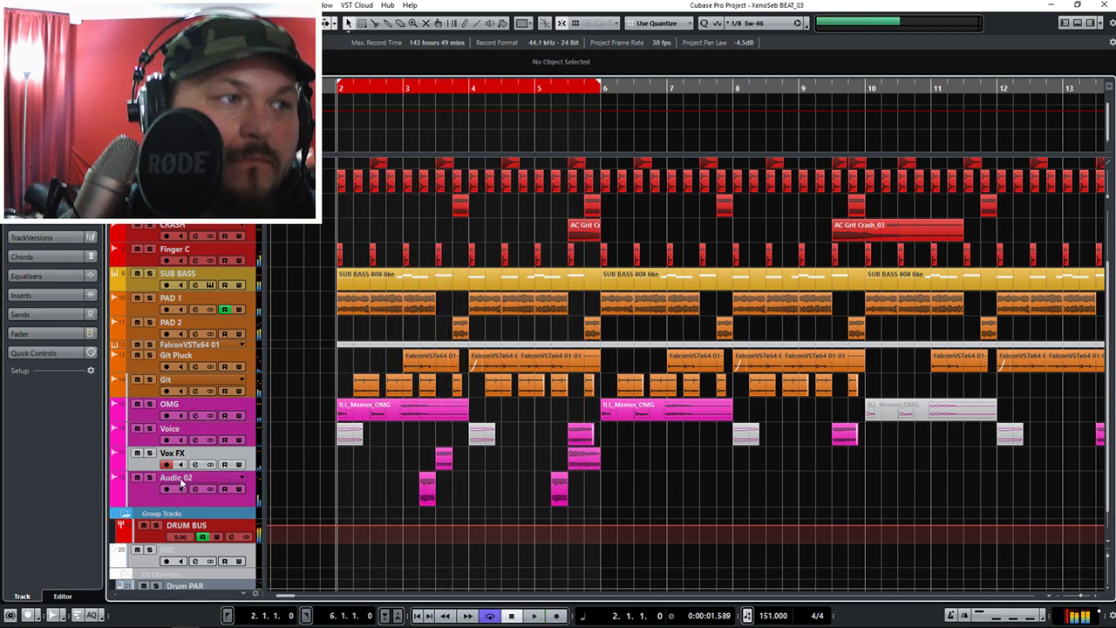
Add two stereo audio tracks routed to Stereo Out below Audio 02.
click(219, 499)
key(t)
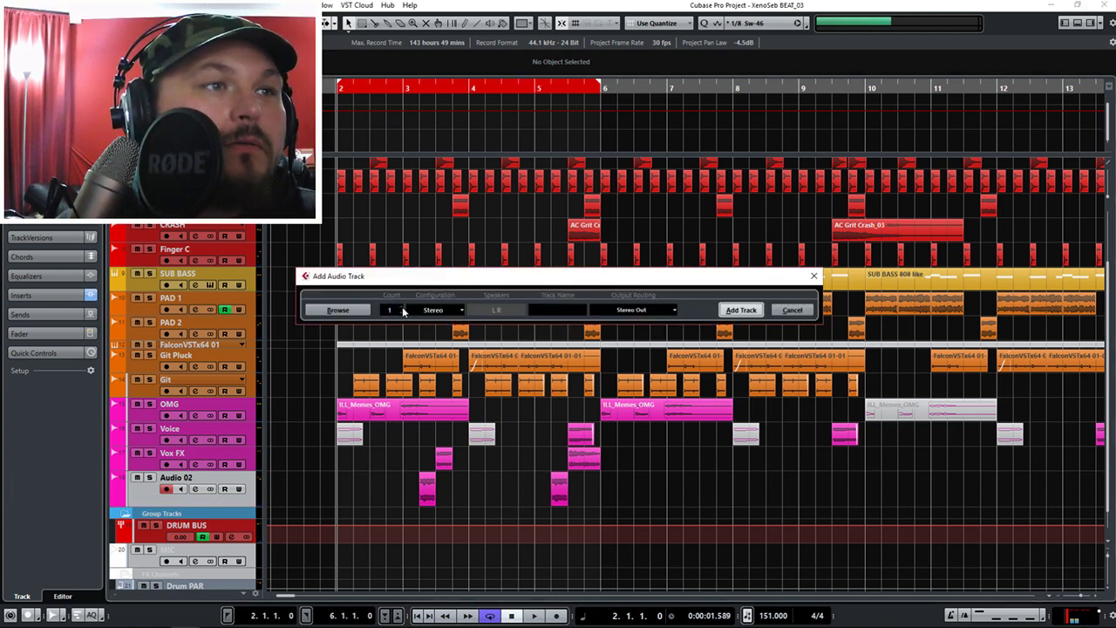
click(741, 310)
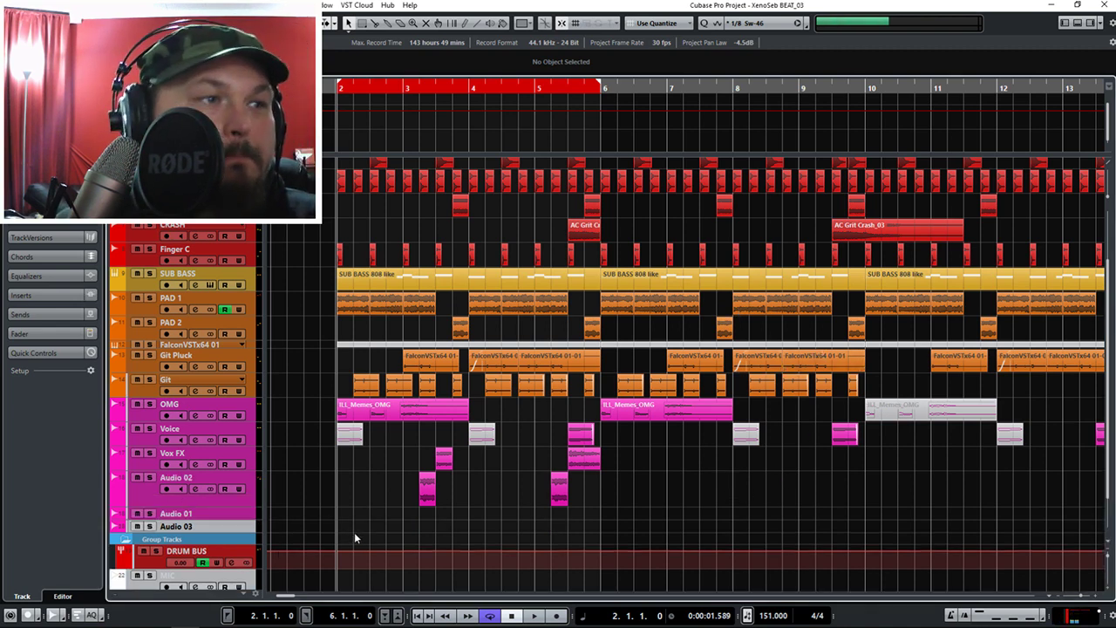
Open audio import for the new Audio 01 track and audition the samples from SSAK_Millennial_12 to SSAK_Millennial_18.
scroll(354, 538, down, 2)
click(185, 462)
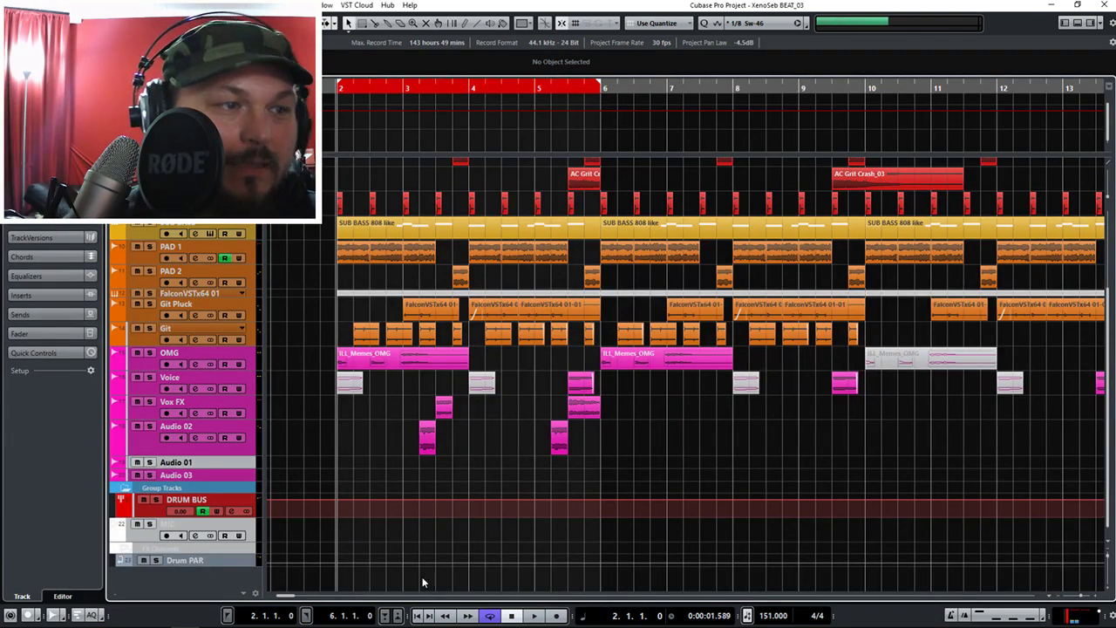
key(ctrl+i)
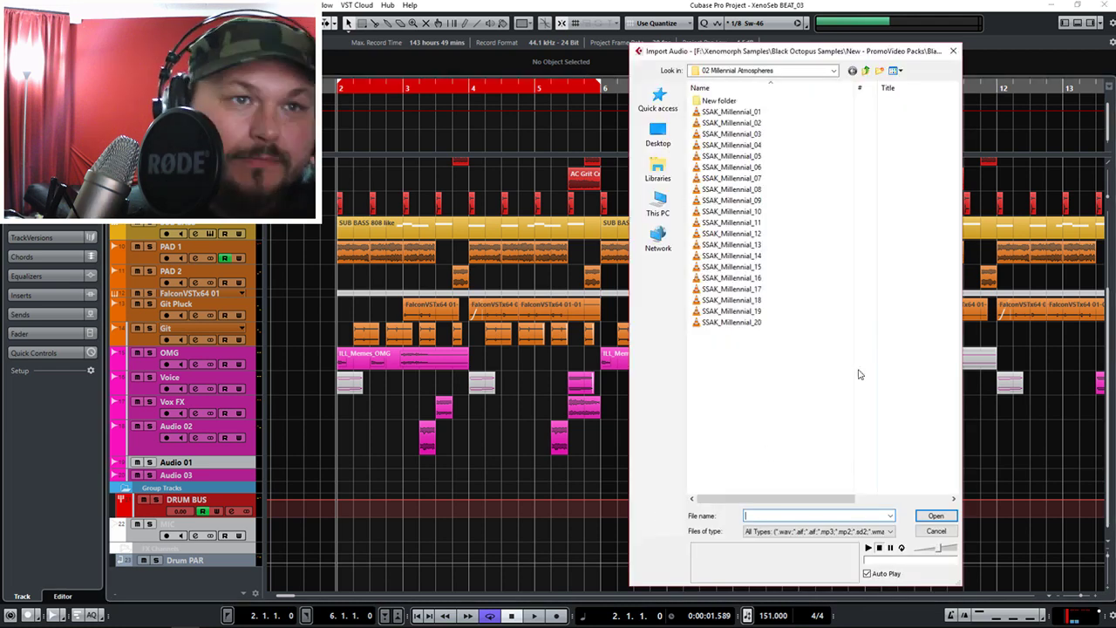
click(737, 234)
key(Down)
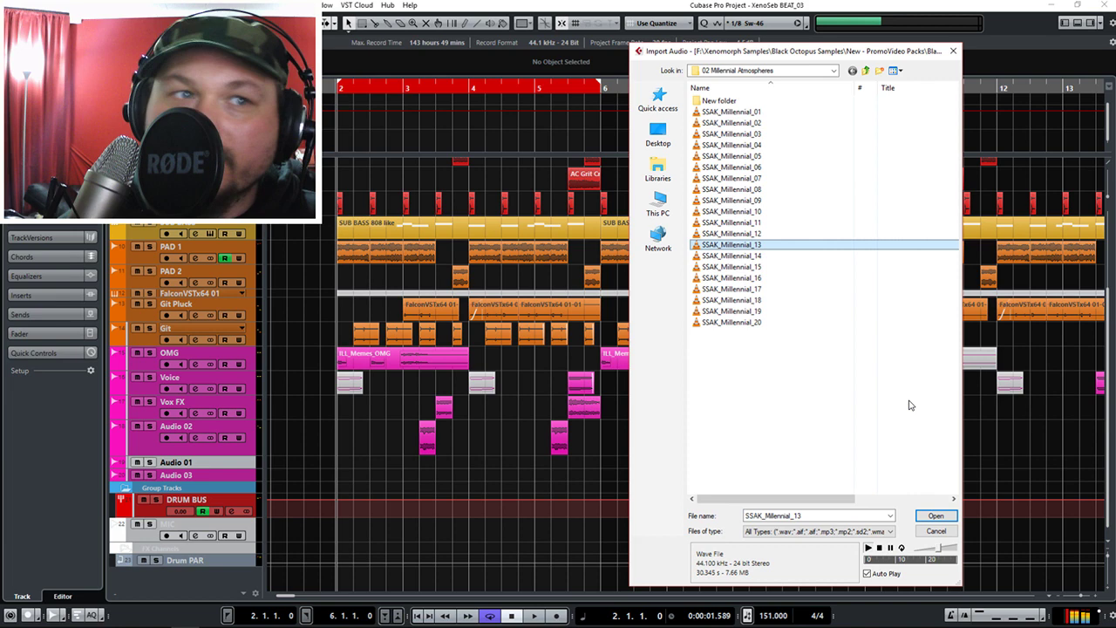
key(Down)
key(Down)
key(Down)
key(Down)
key(Down)
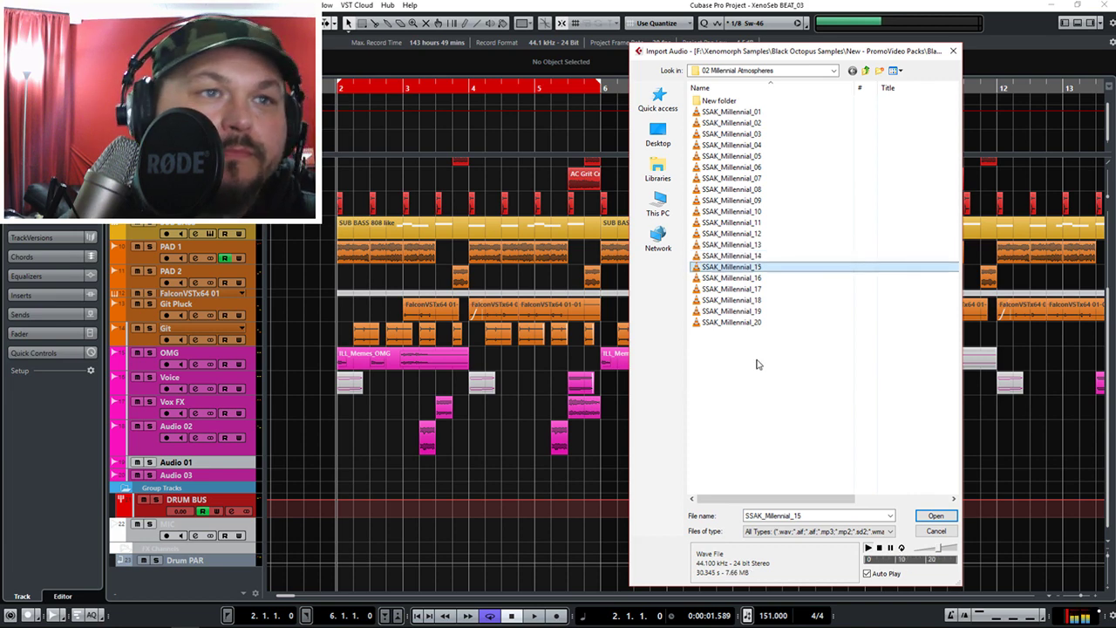
Audition the chord samples from 05 Em back to 02 C# in the 07 Chord Textures Pitched folder.
click(866, 73)
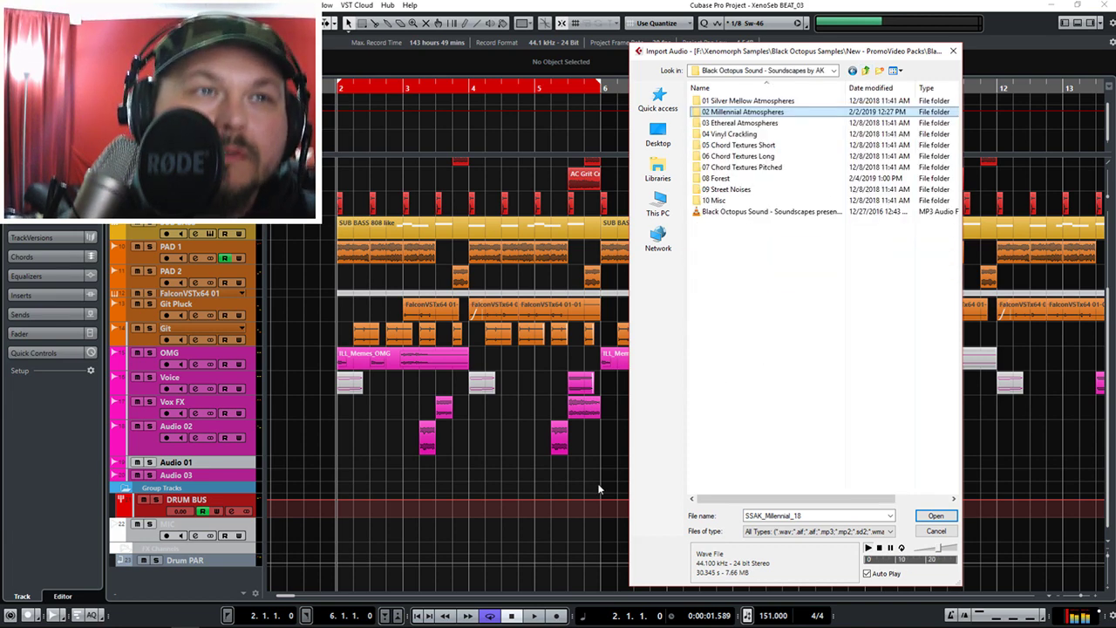
click(746, 167)
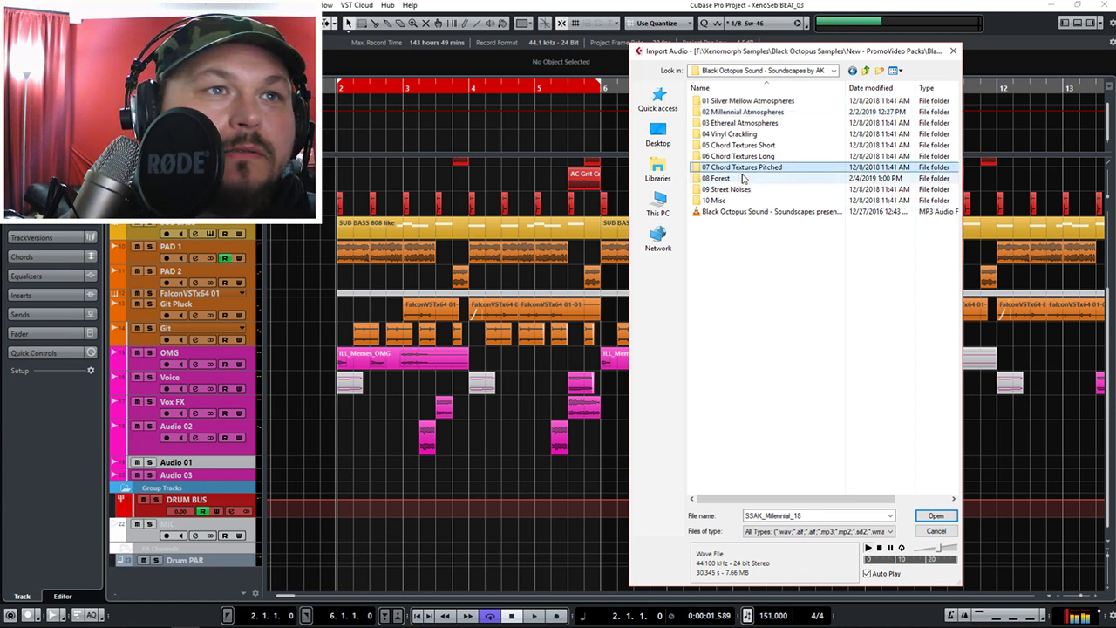
click(758, 191)
double_click(713, 169)
click(741, 145)
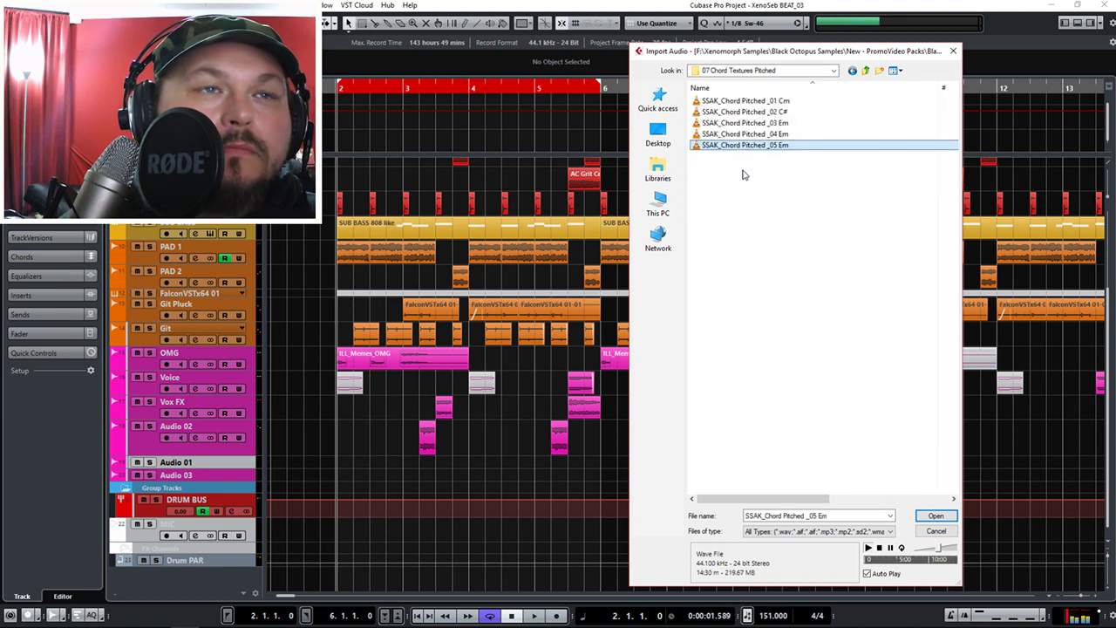
key(Up)
key(Up)
key(Up)
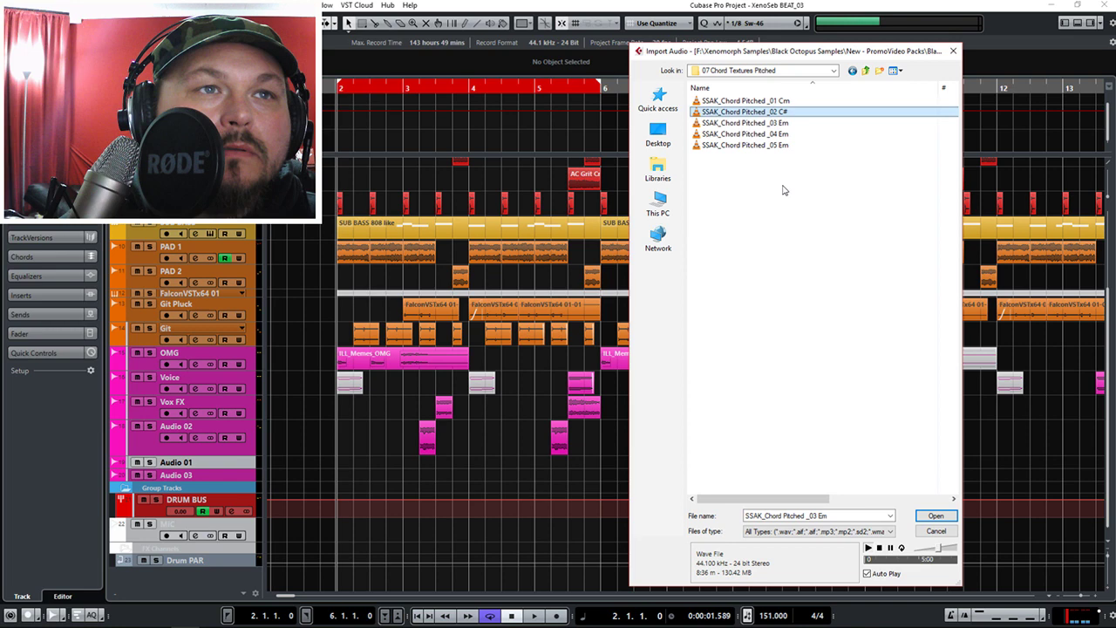
Audition the samples from SSAK_Silver Mellow_01 to SSAK_Silver Mellow_14 in the 01 Silver Mellow Atmospheres folder.
click(867, 71)
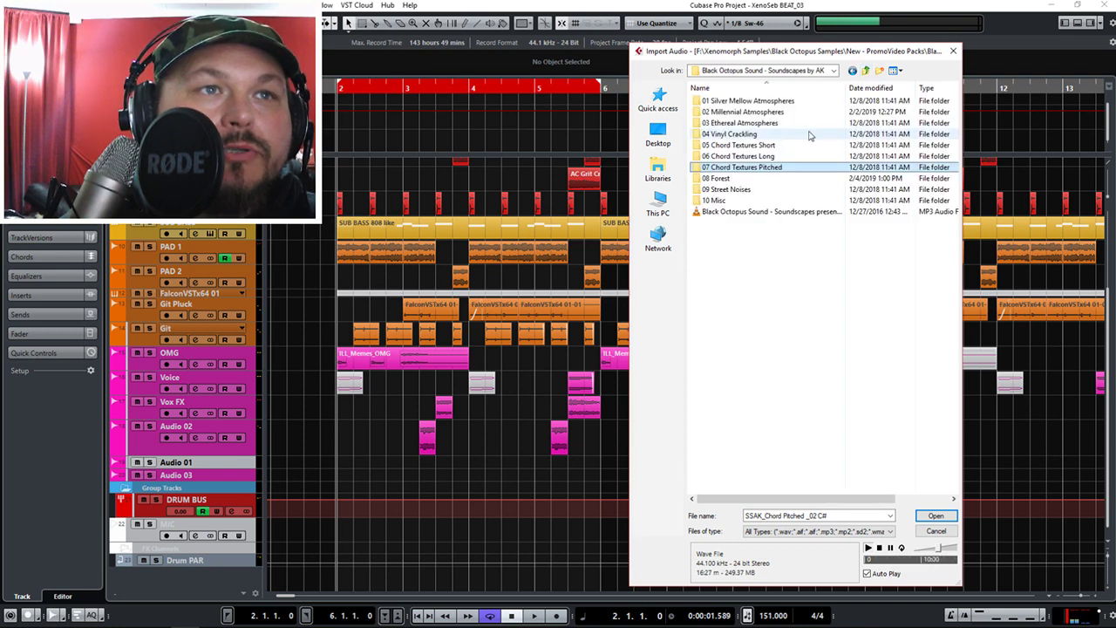
double_click(763, 101)
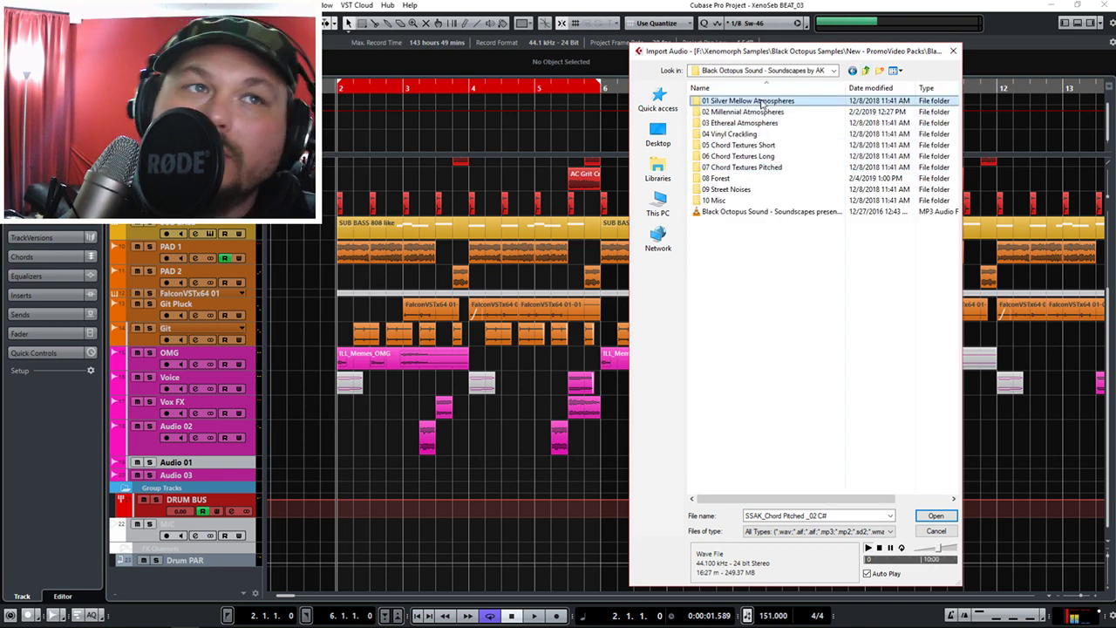
click(763, 101)
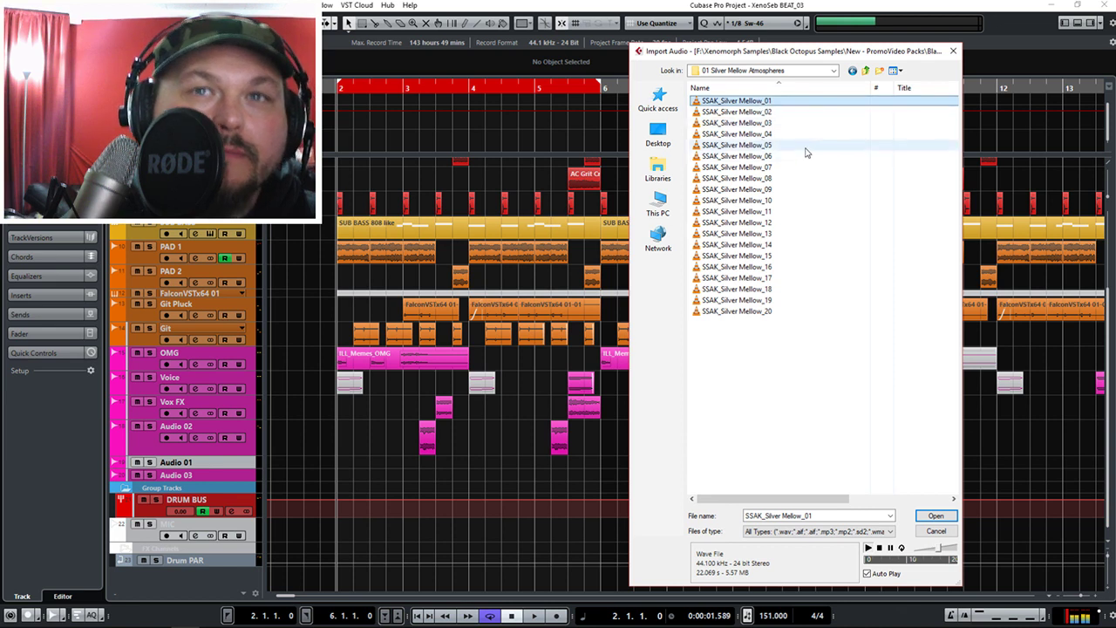
key(Down)
key(Down)
key(Down)
key(Down)
key(Down)
key(Down)
key(Down)
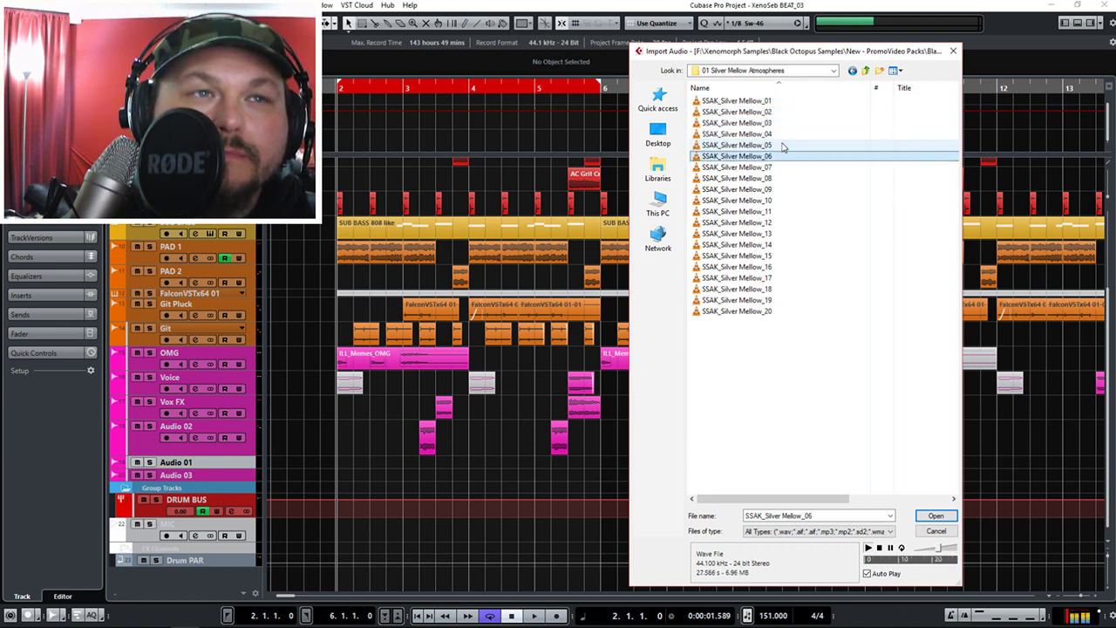
key(Down)
key(Down)
key(Down)
key(Down)
key(Down)
key(Down)
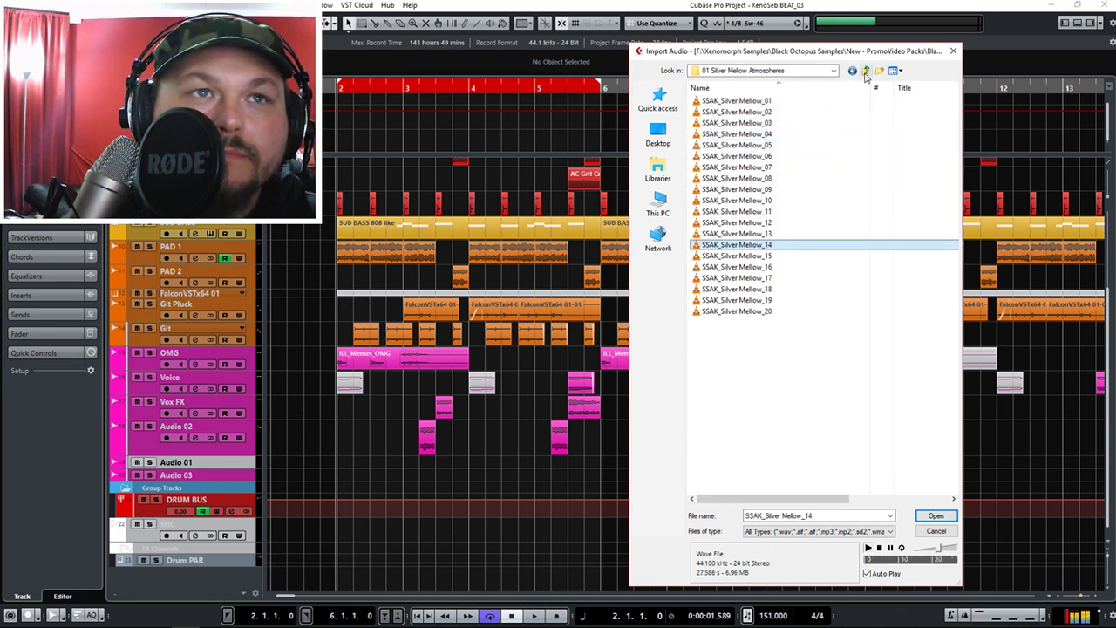
Audition the samples from SSAK_Street _01 to SSAK_Street _17 in the 09 Street Noises folder.
key(Up)
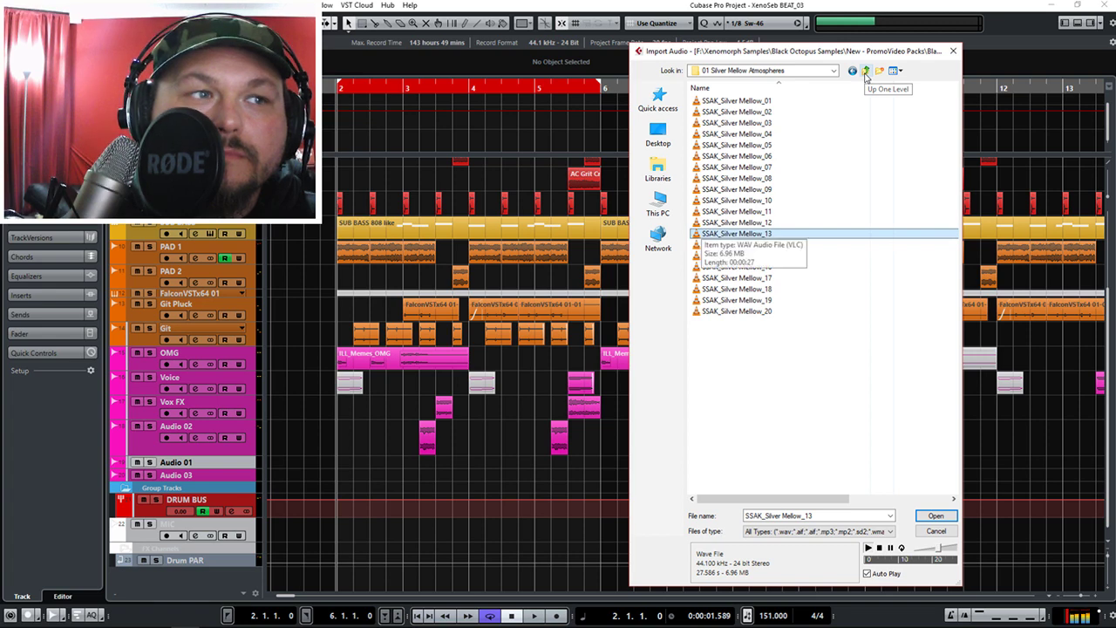
click(866, 71)
double_click(728, 189)
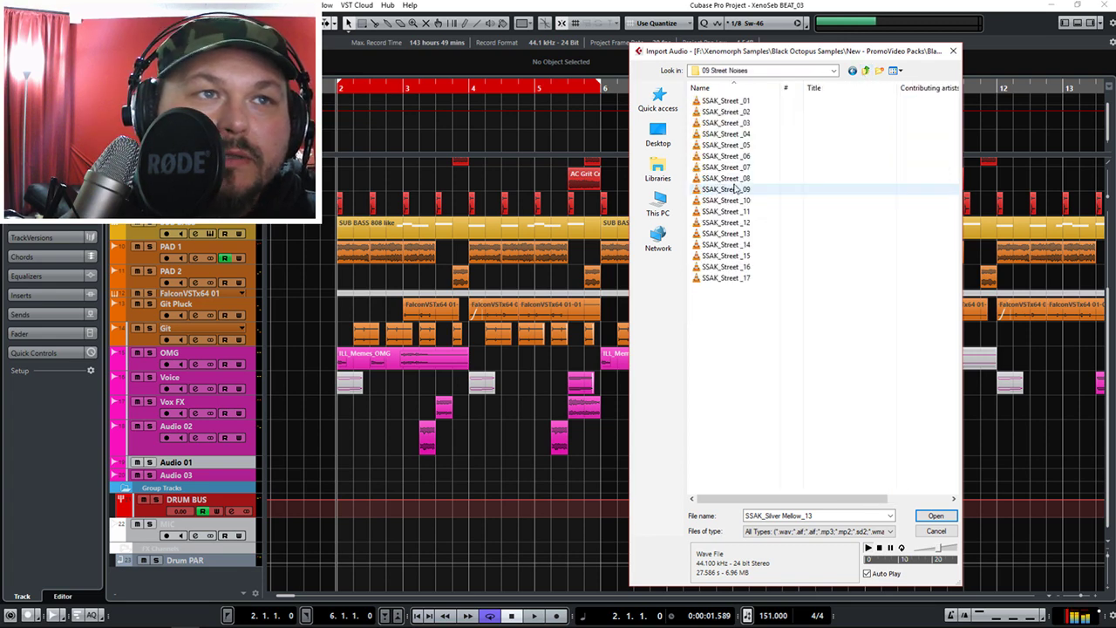
click(720, 102)
key(Down)
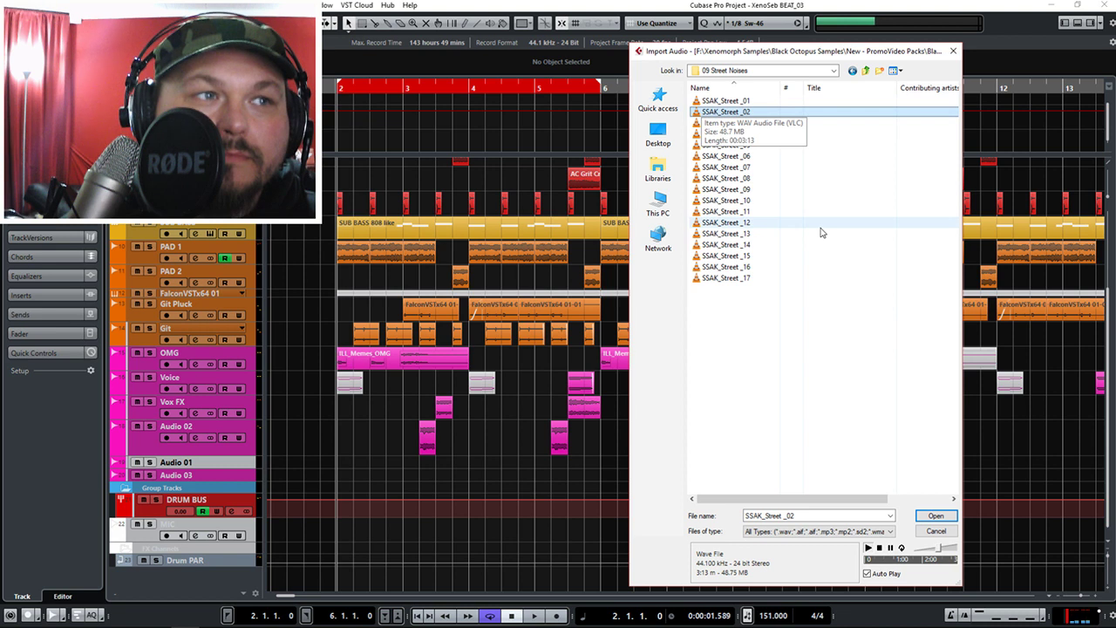
key(Down)
key(Down)
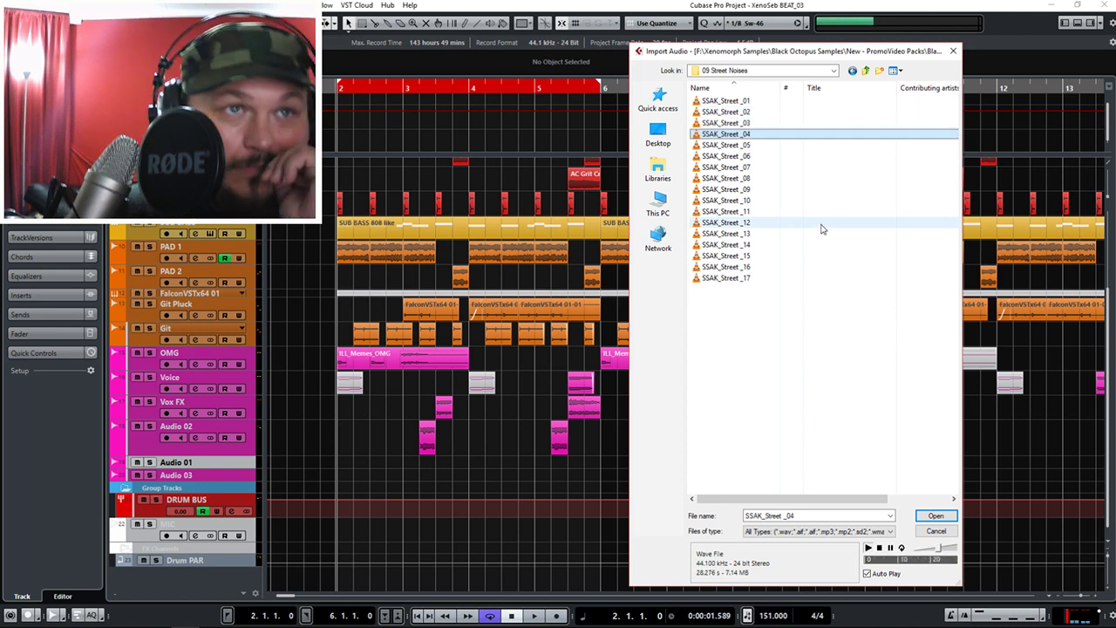
key(Down)
key(Down)
key(Down)
key(Down)
key(Down)
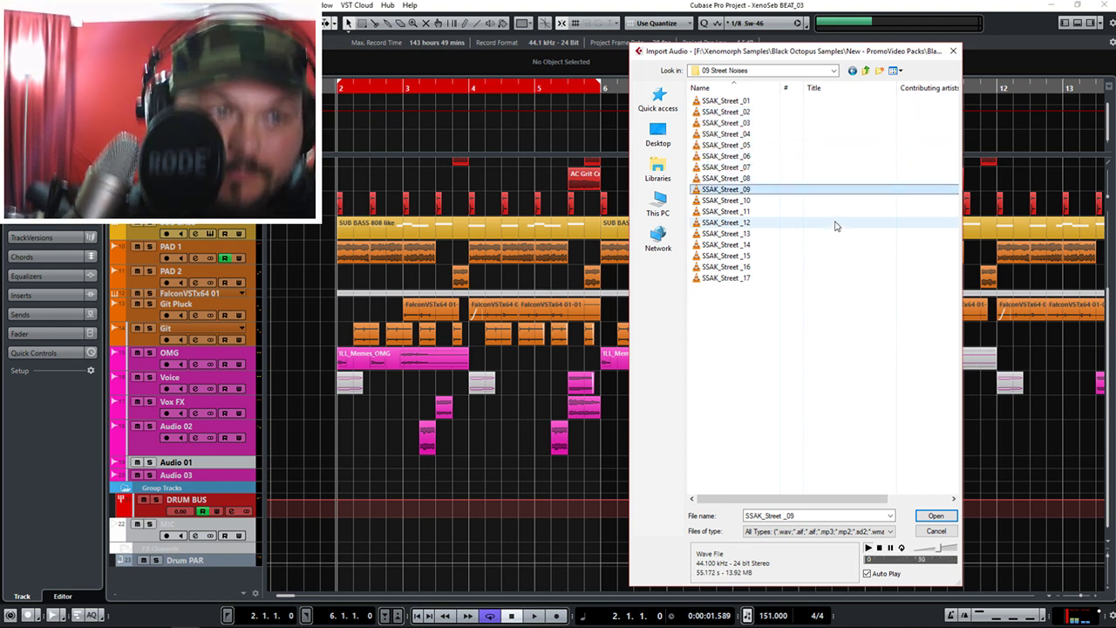
key(Down)
key(Down)
key(Down)
key(Down)
key(Down)
key(Down)
key(Down)
key(Down)
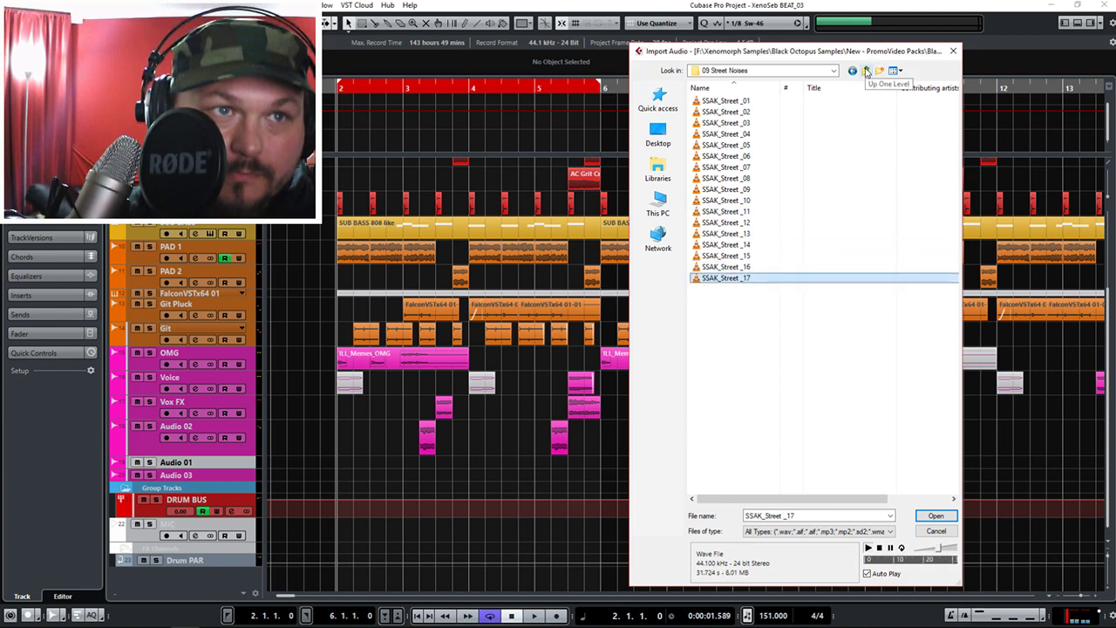
Audition the crackle samples from 7inch Phono - 02 to 7inch Phono - 07 in 04 Vinyl Crackling's 7 inch Phono Amp folder.
click(866, 70)
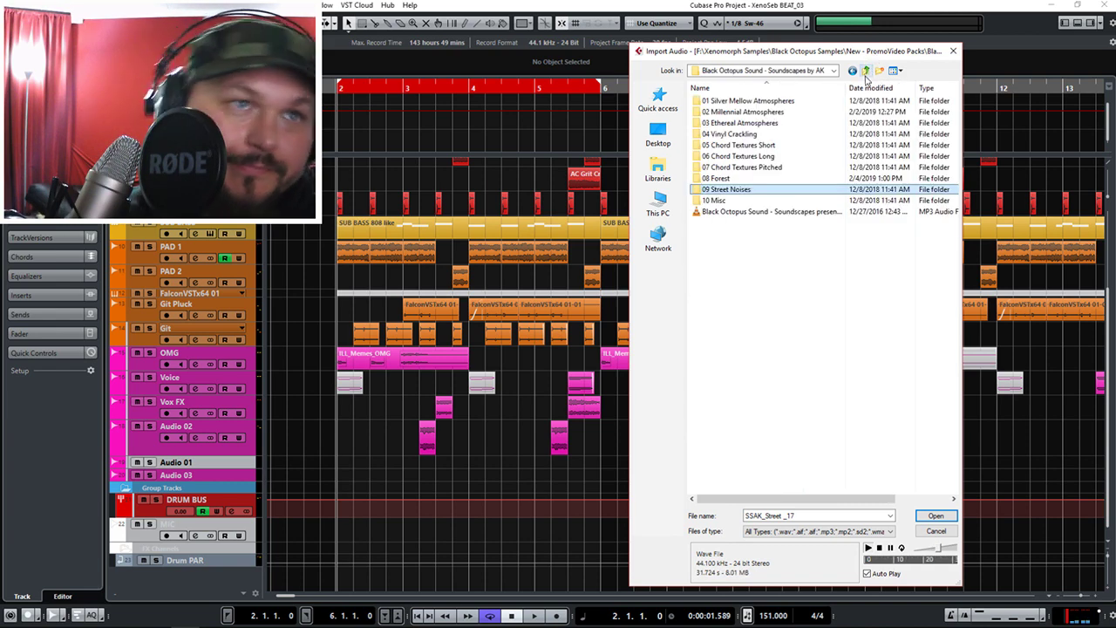
double_click(722, 135)
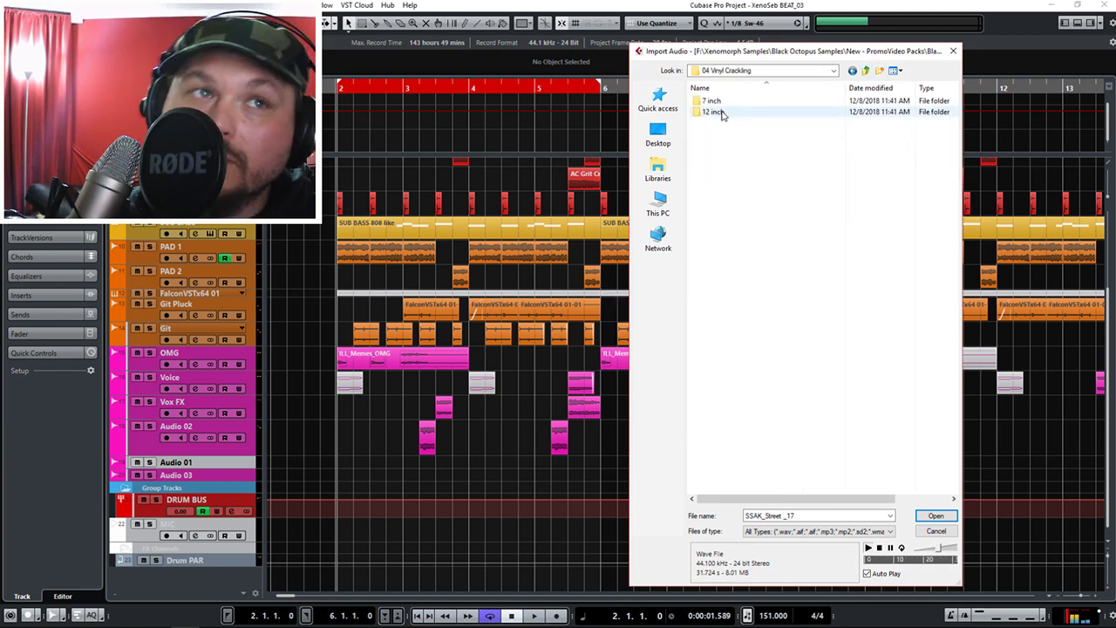
double_click(713, 101)
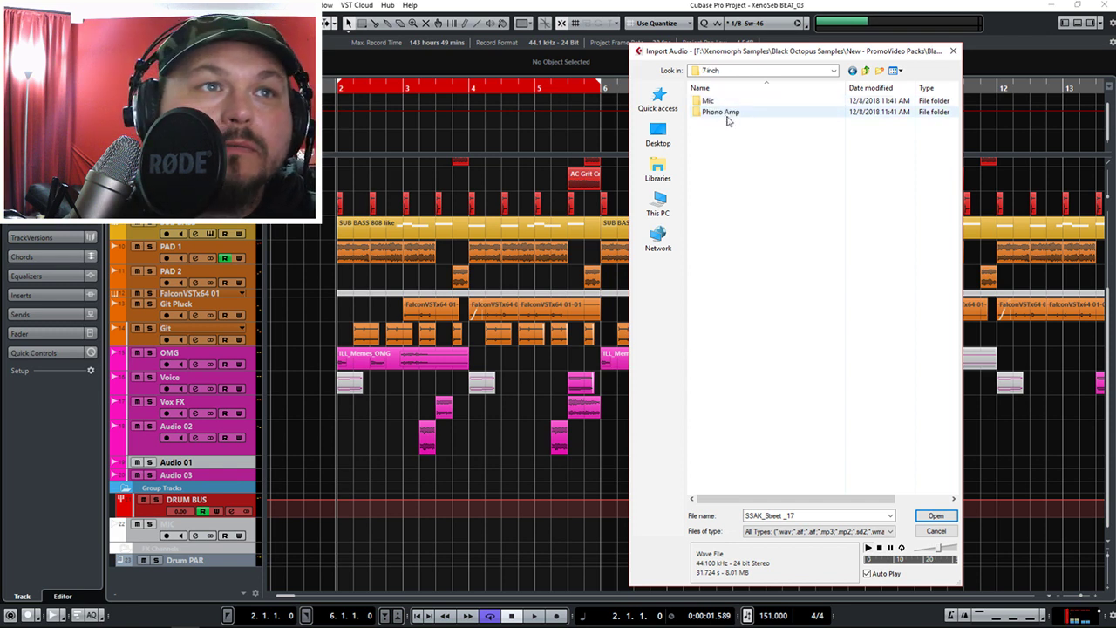
double_click(724, 113)
click(726, 111)
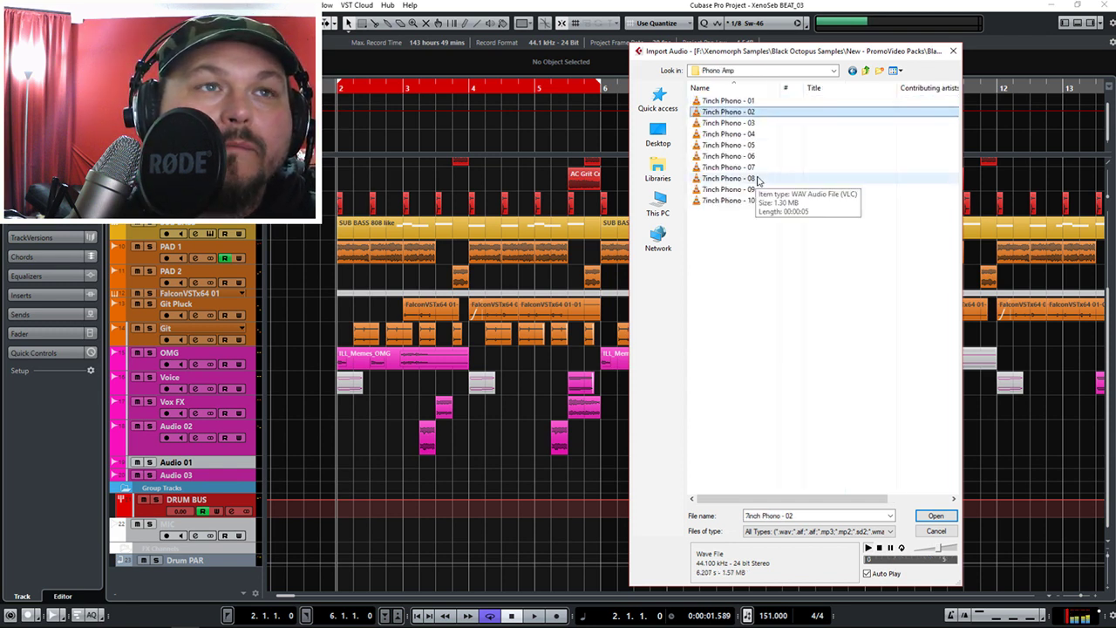
key(Down)
key(Down)
key(Down)
key(Down)
key(Down)
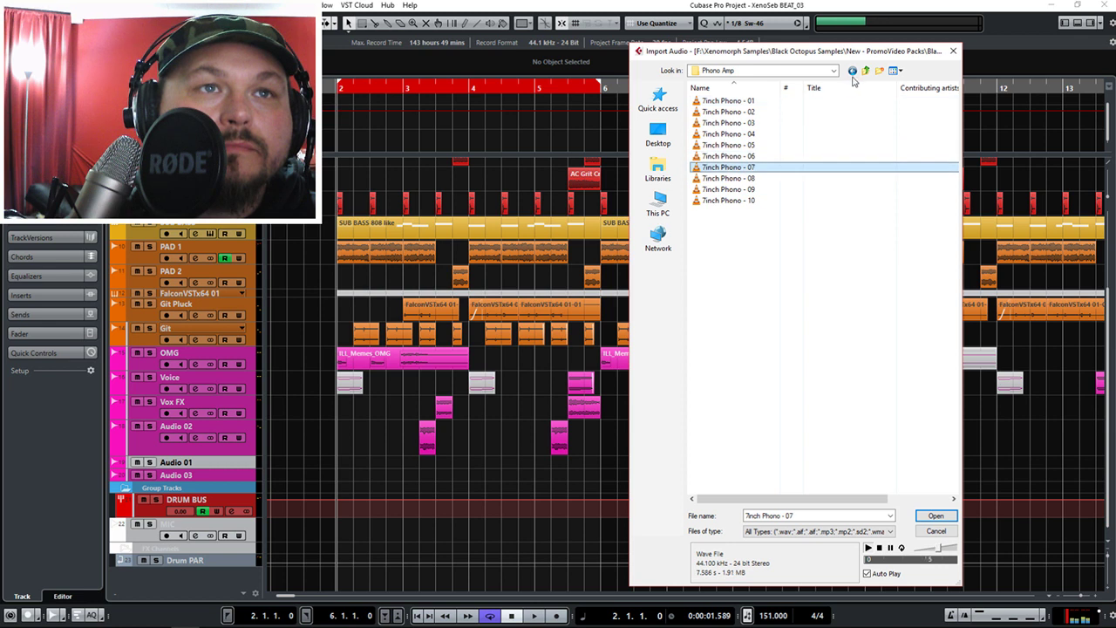
Audition the crackle samples from 7inch Mic - 02 to 7inch Mic - 09 in the 7 inch Mic folder.
click(853, 73)
double_click(729, 101)
click(735, 112)
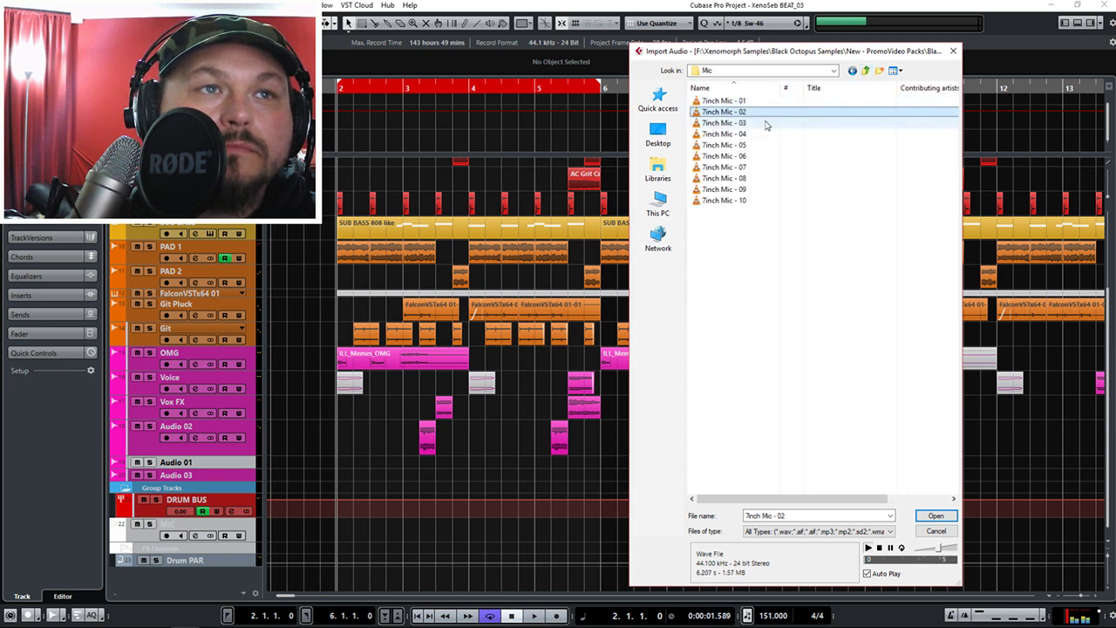
key(Down)
key(Down)
key(Down)
key(Down)
key(Down)
key(Down)
key(Down)
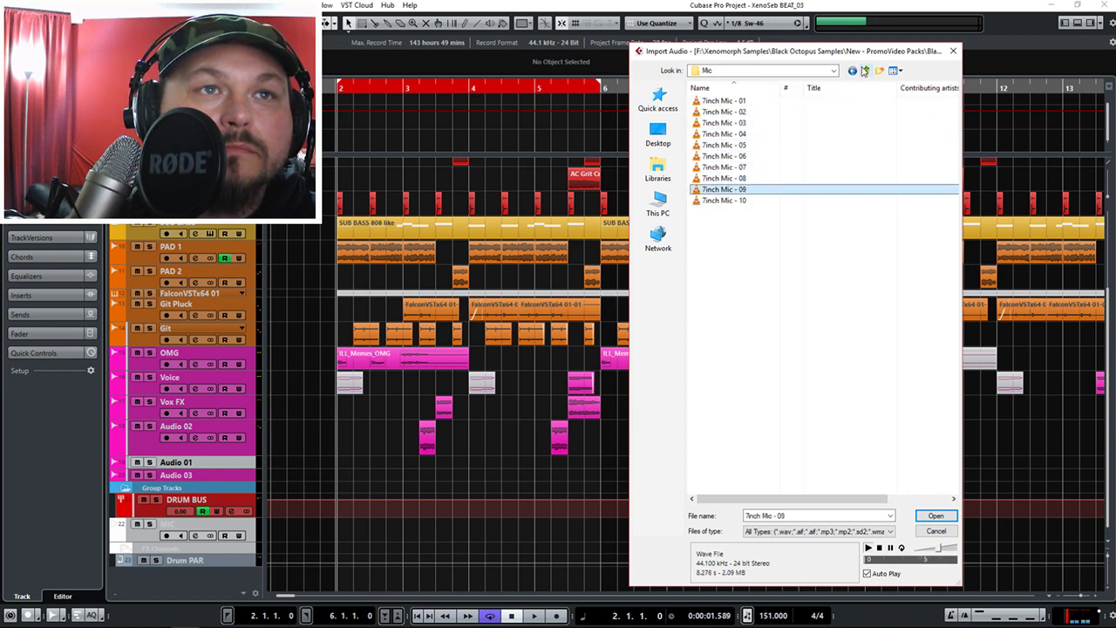
Audition the vinyl samples from SSAK_12inch Phono_02 to SSAK_12inch Phono_10 in the 12 inch Phono Amp folder.
click(863, 71)
click(863, 72)
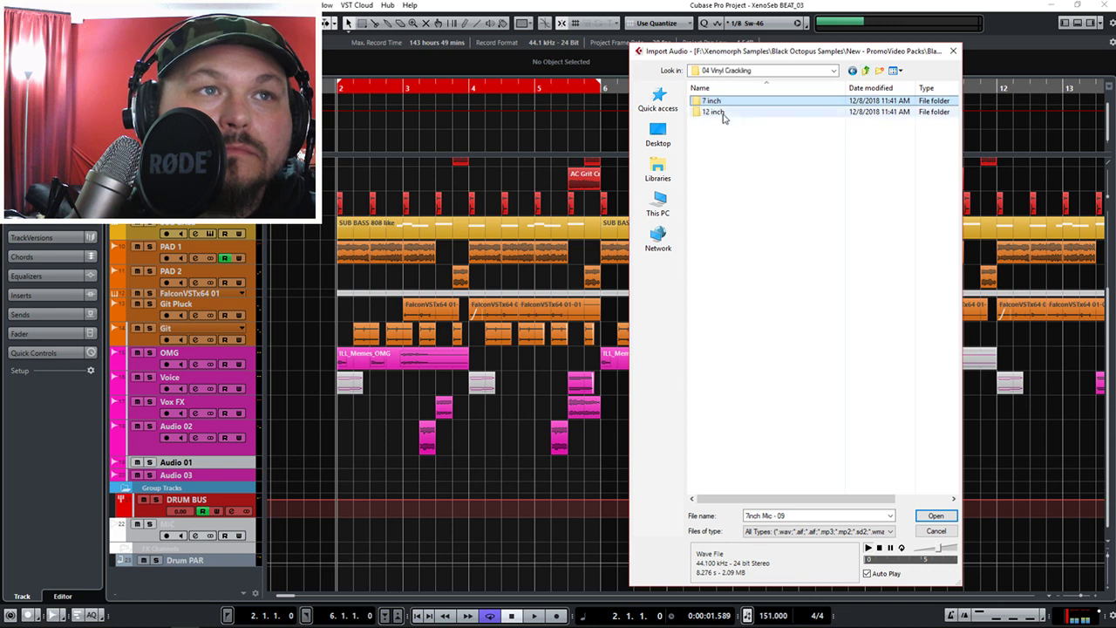
double_click(723, 114)
double_click(725, 113)
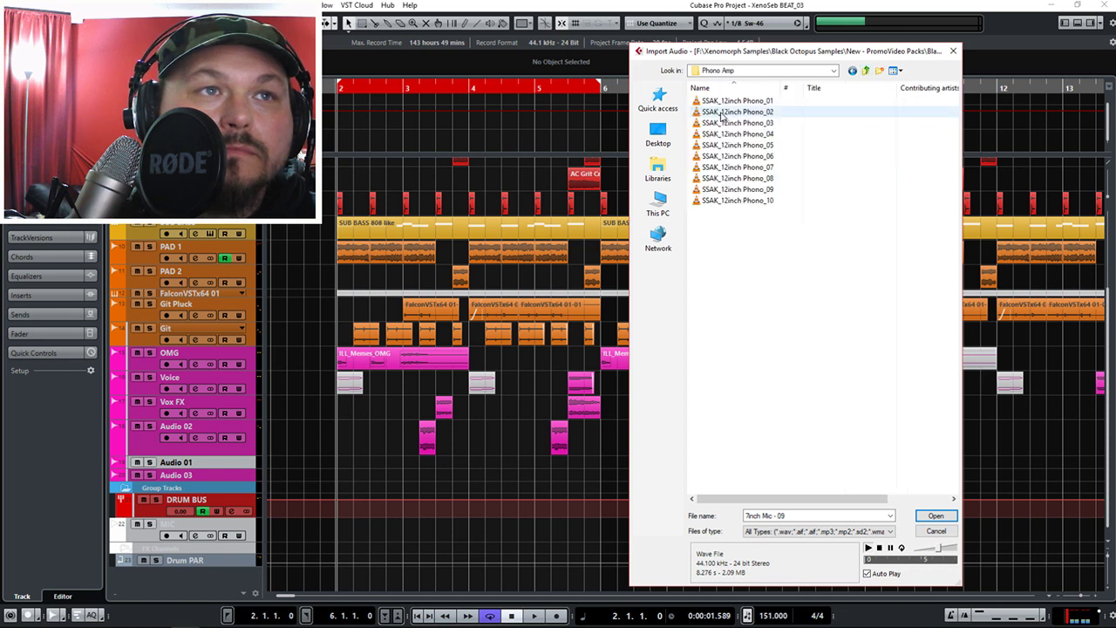
click(722, 113)
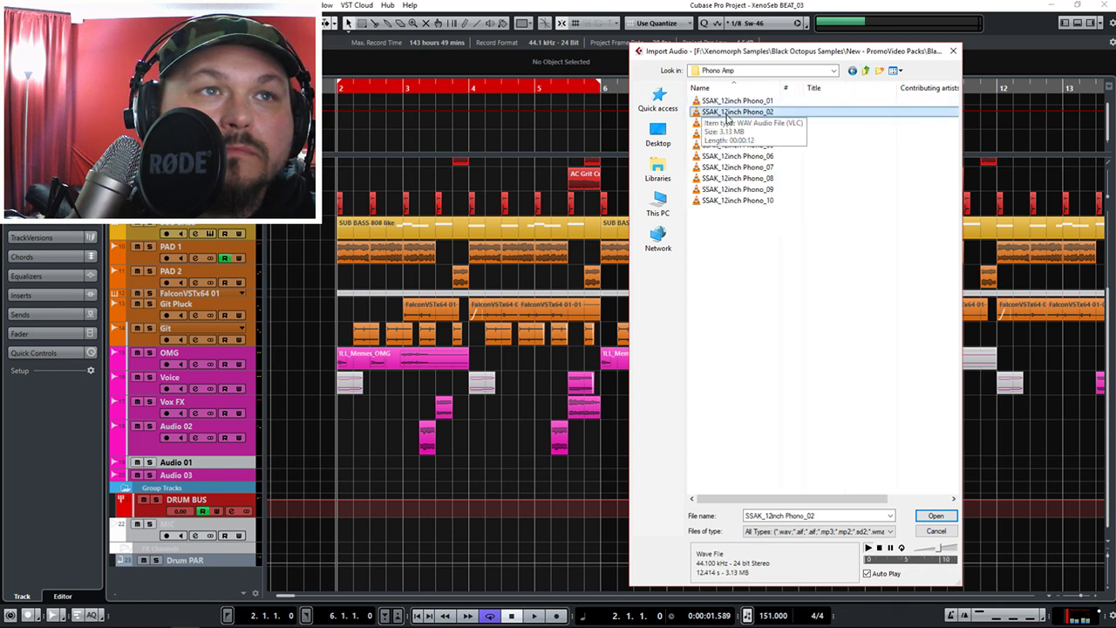
key(Down)
key(Down)
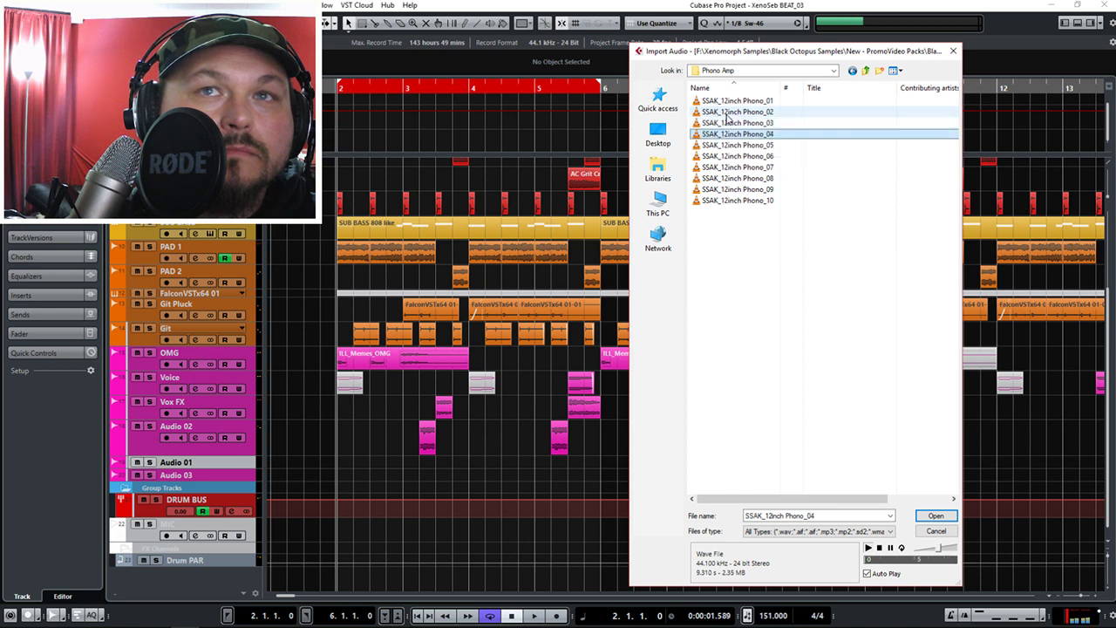
key(Down)
key(Down)
key(Down)
key(Down)
key(Down)
key(Down)
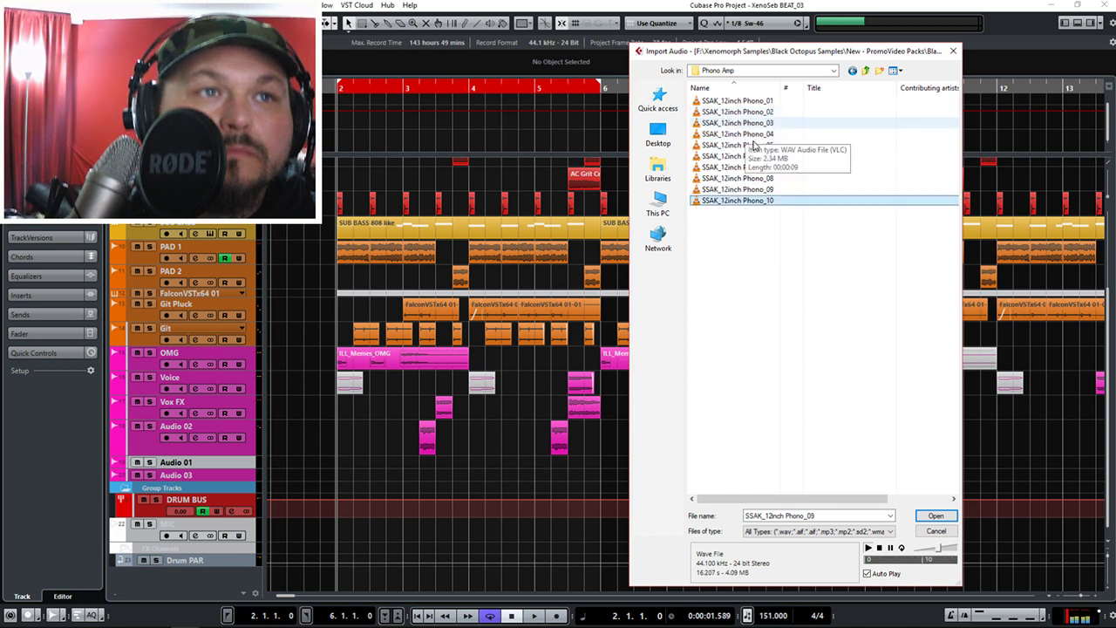
Audition the ILL_Adlibs_Gm samples 01 to 08 in the G MINOR Adlibs and Slides folder of the ill-esha Intonations pack.
click(862, 75)
click(861, 75)
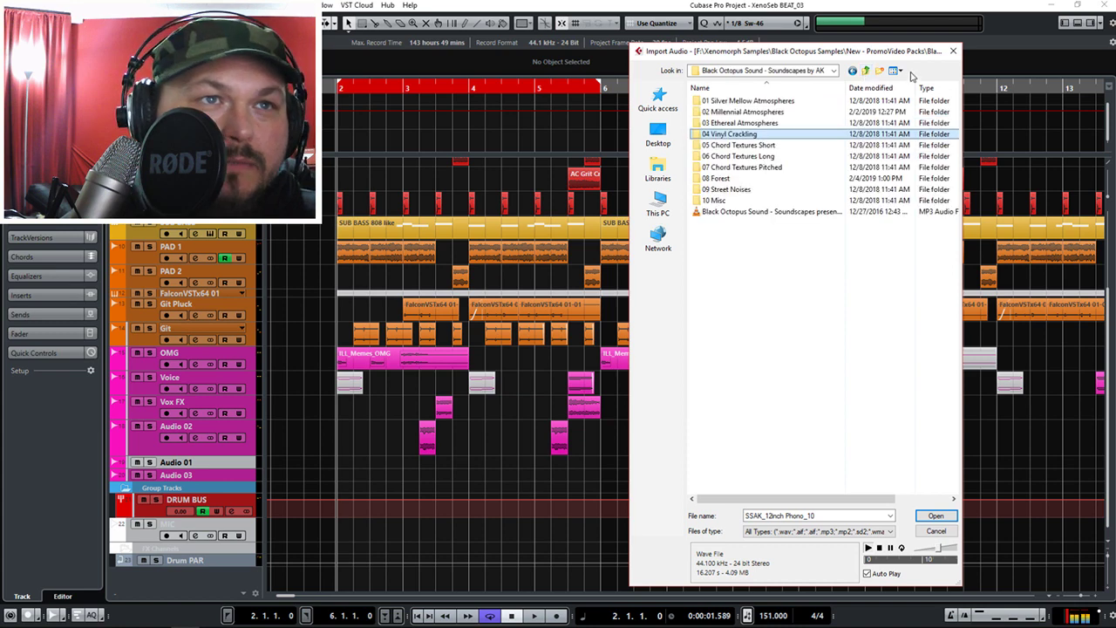
click(861, 75)
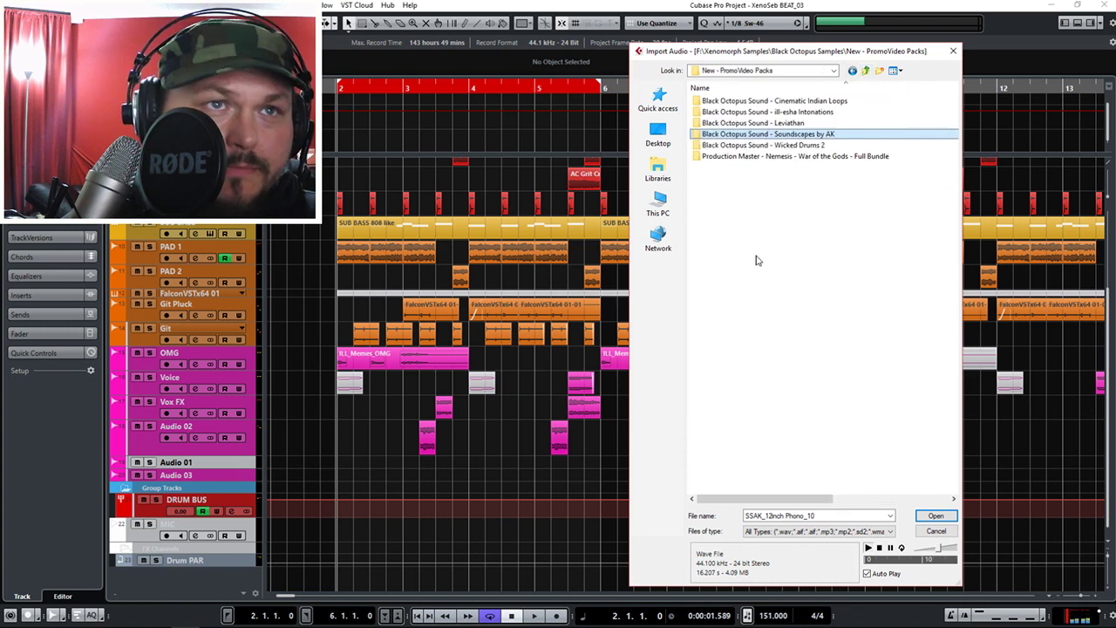
double_click(770, 113)
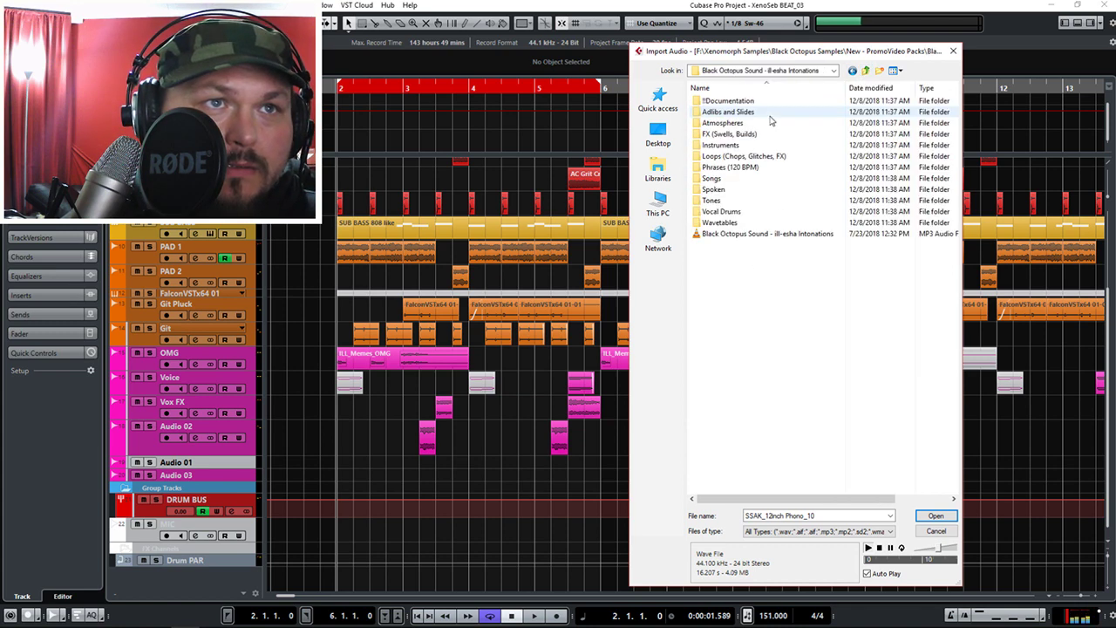
double_click(759, 115)
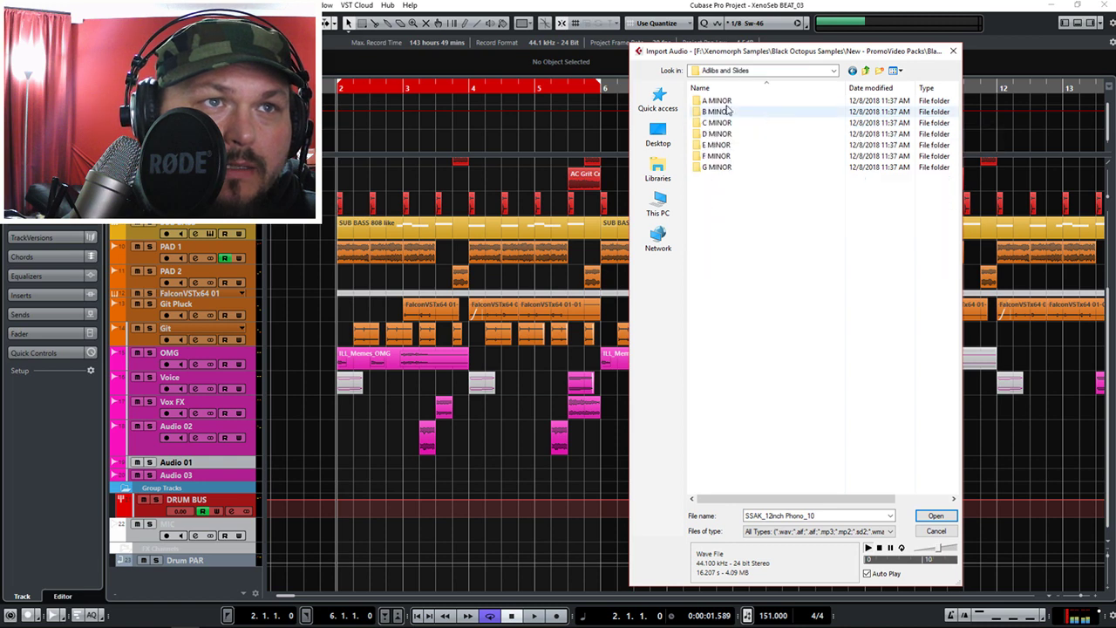
double_click(718, 168)
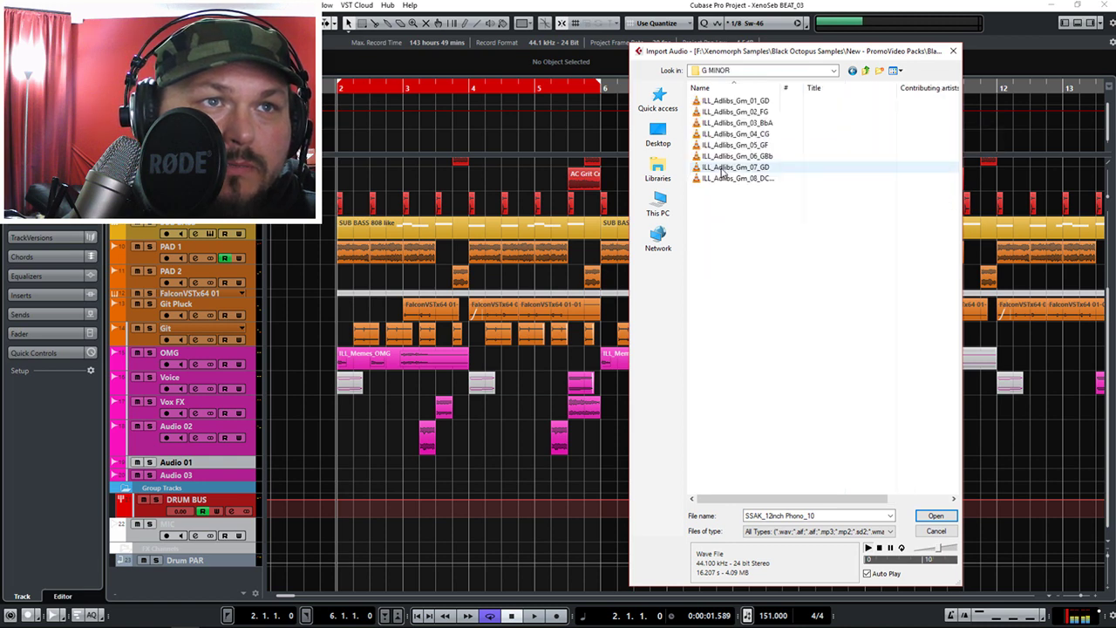
click(739, 101)
key(Down)
key(Down)
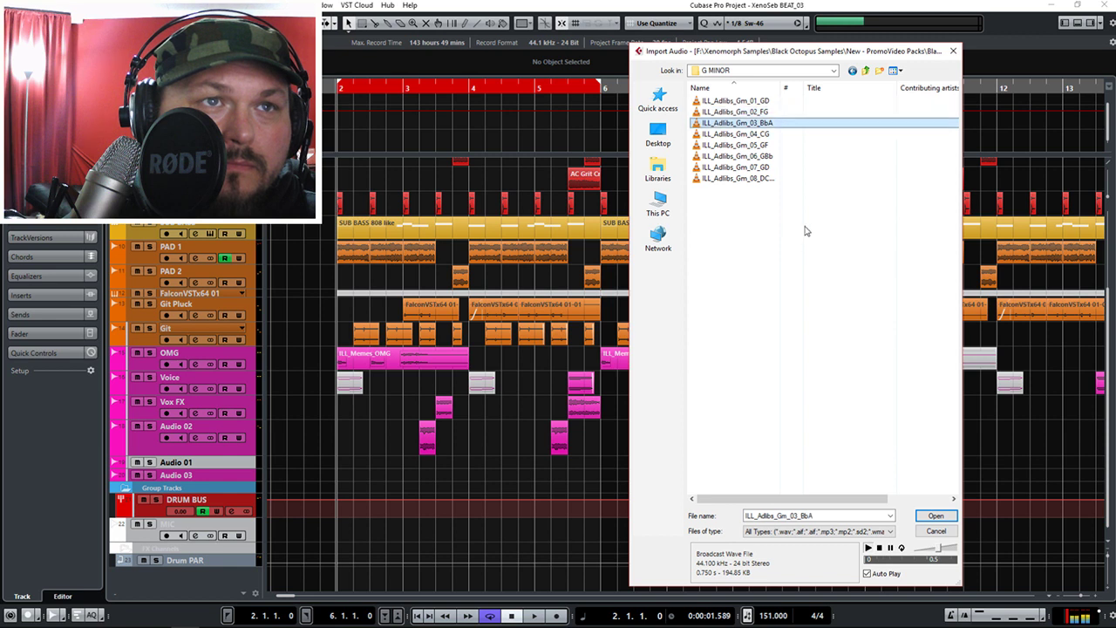
key(Down)
key(Down)
key(Down)
key(Down)
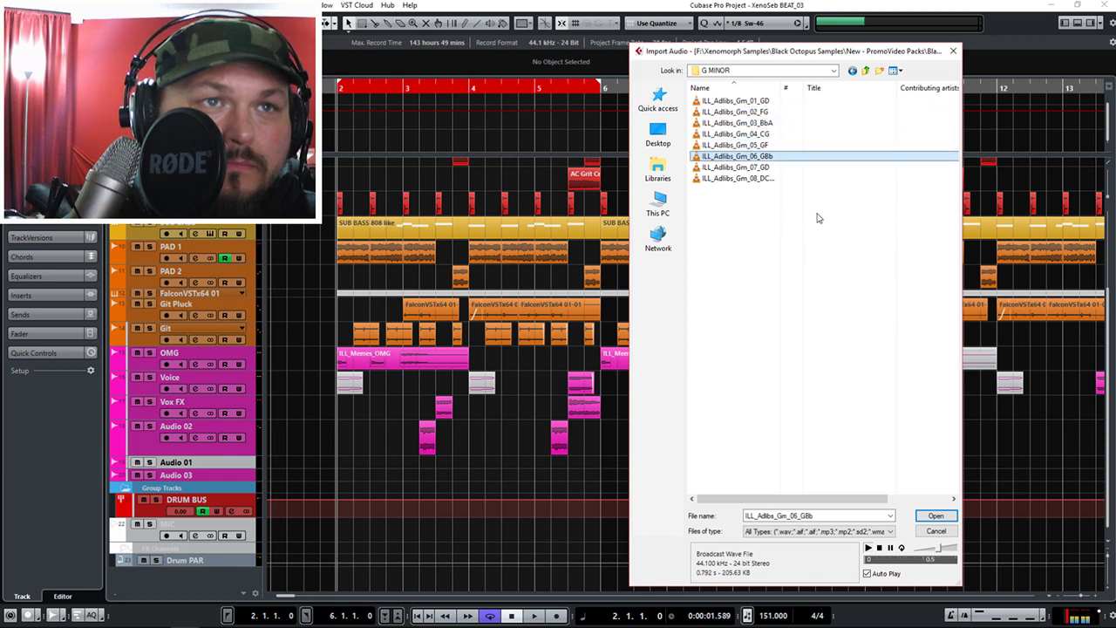
key(Down)
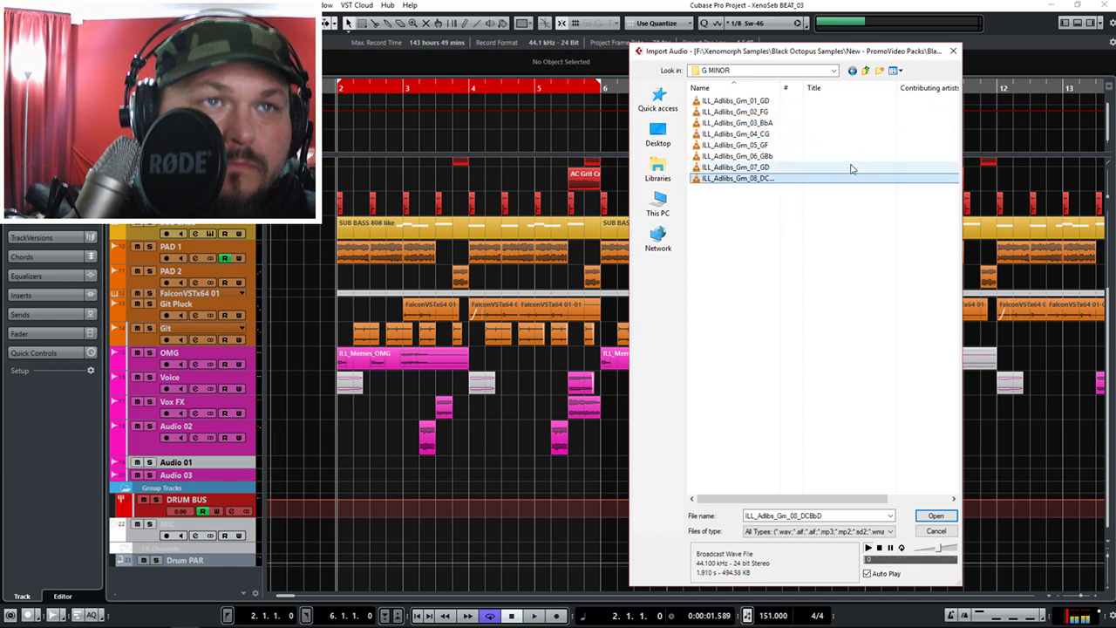
Audition the spoken samples from ILL_Words_Huh_01 to ILL_Words_Sometimes in the Single Words folder under Spoken.
click(868, 74)
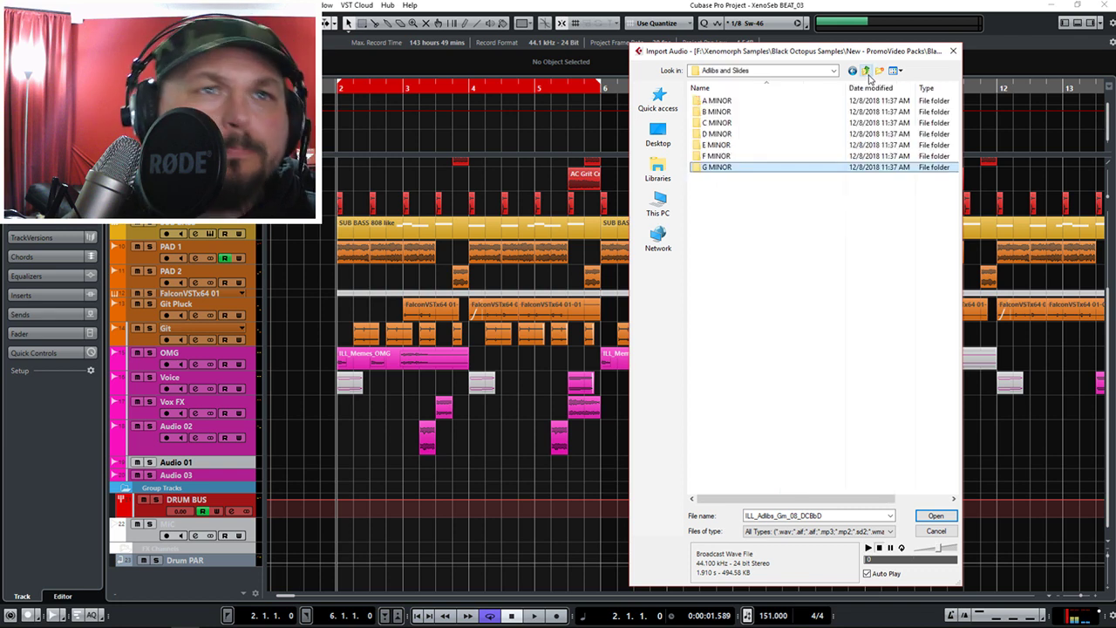
click(868, 74)
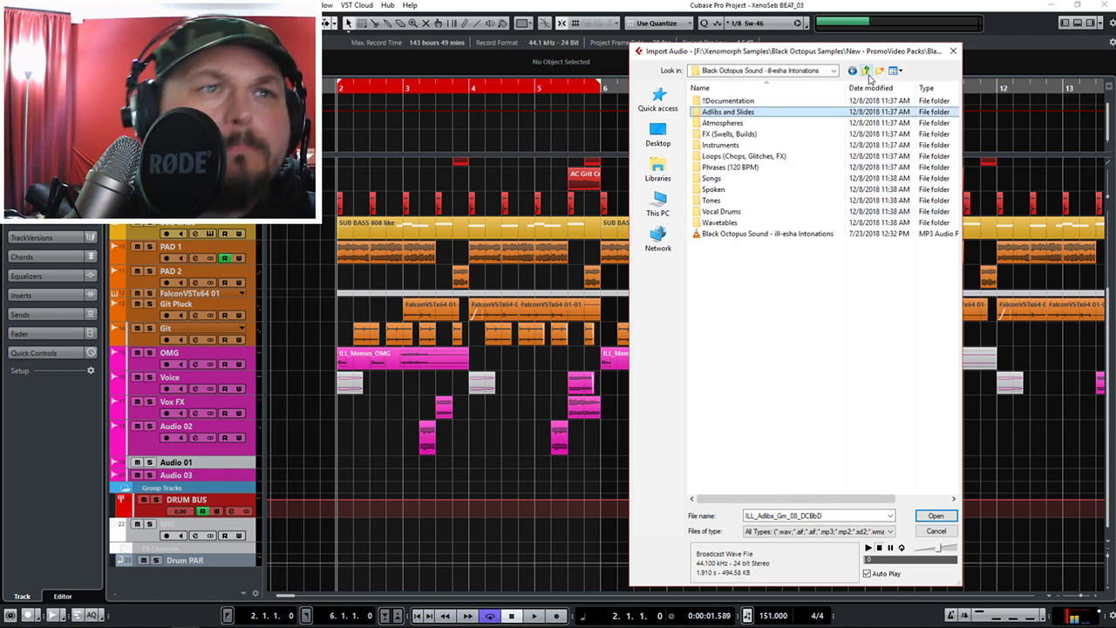
double_click(714, 190)
double_click(720, 156)
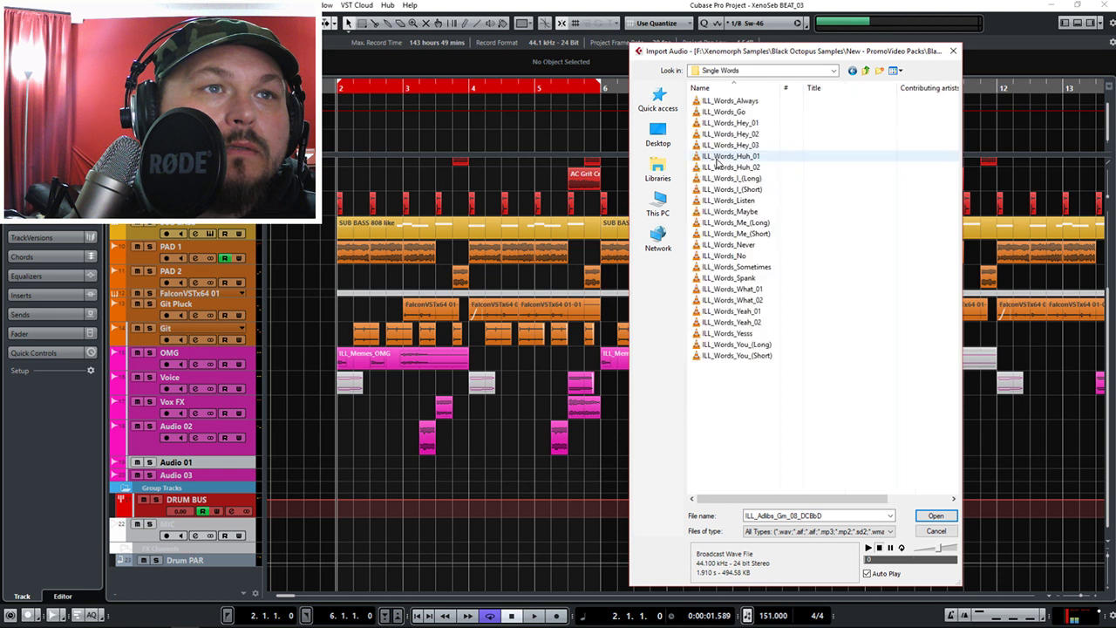
click(720, 156)
key(Down)
key(Down)
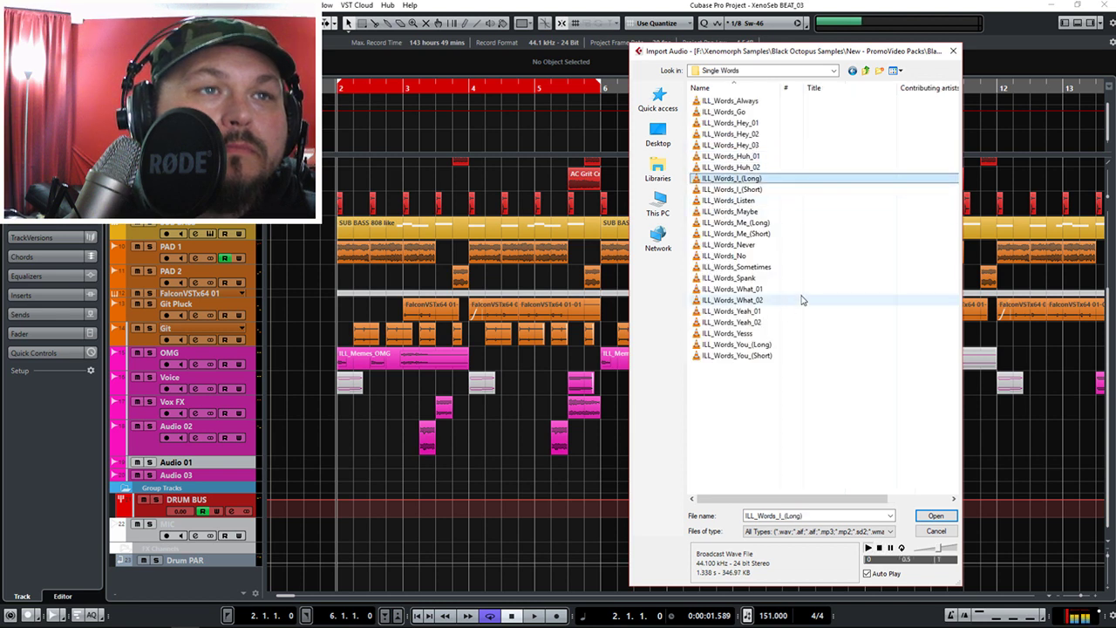
key(Down)
key(Down)
key(Down)
key(Down)
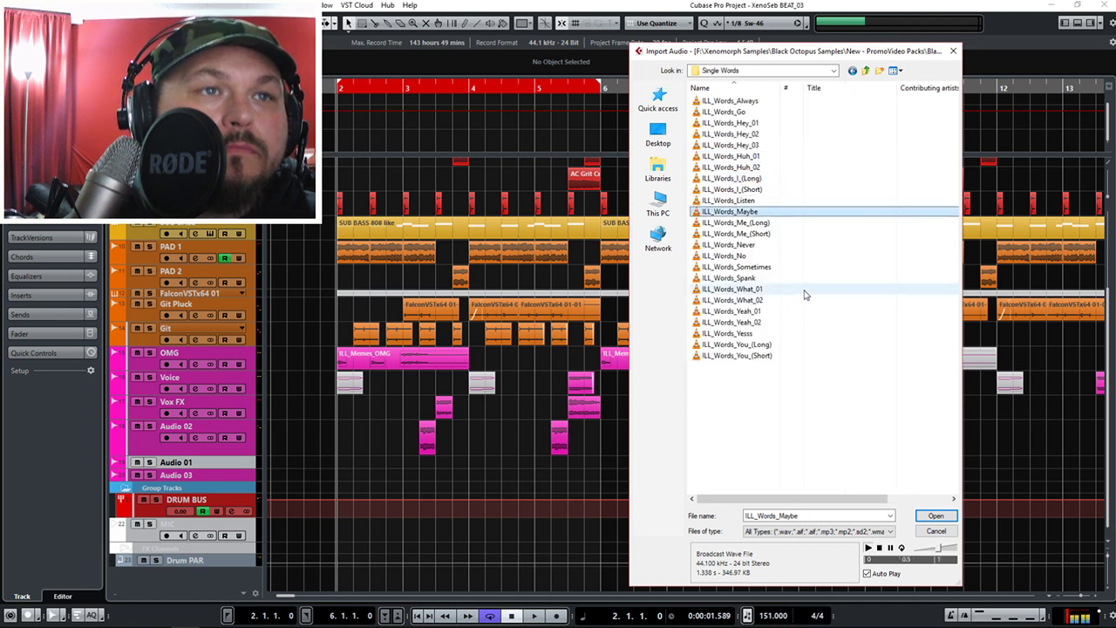
key(Up)
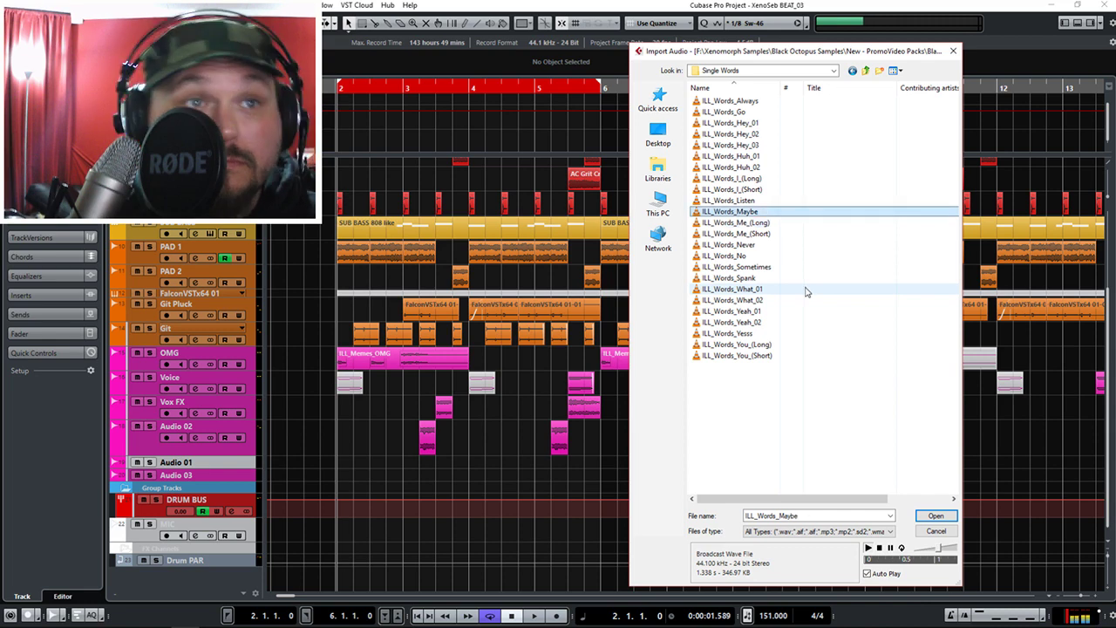
key(Down)
key(Down)
key(Down)
key(Down)
key(Down)
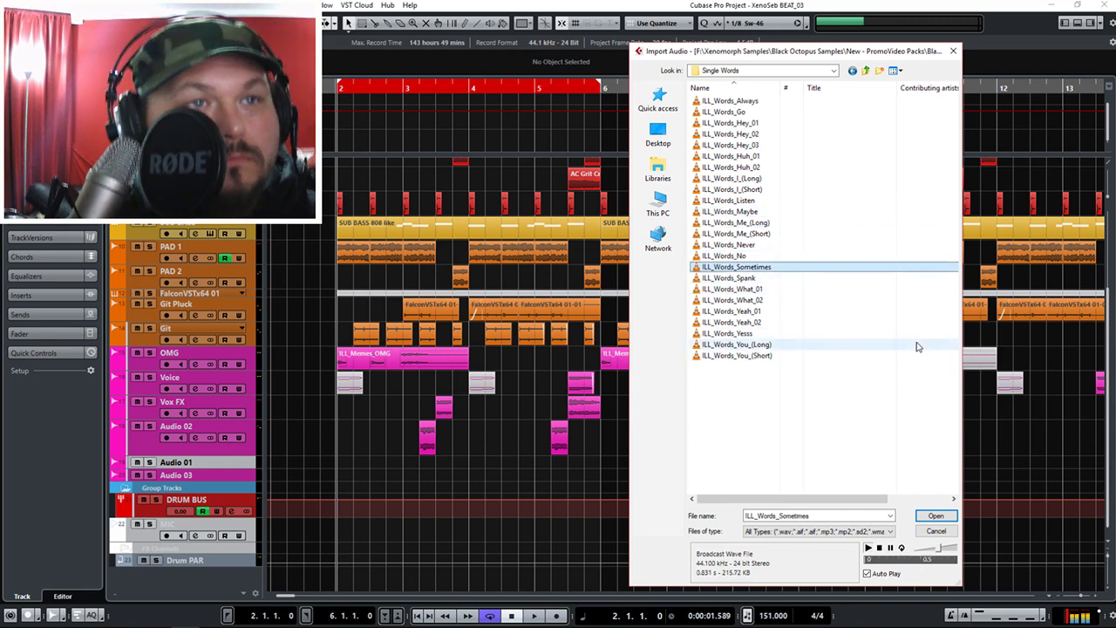
Compare the spoken samples ILL_Words_Spank and ILL_Words_Sometimes by auditioning them alternately.
click(740, 279)
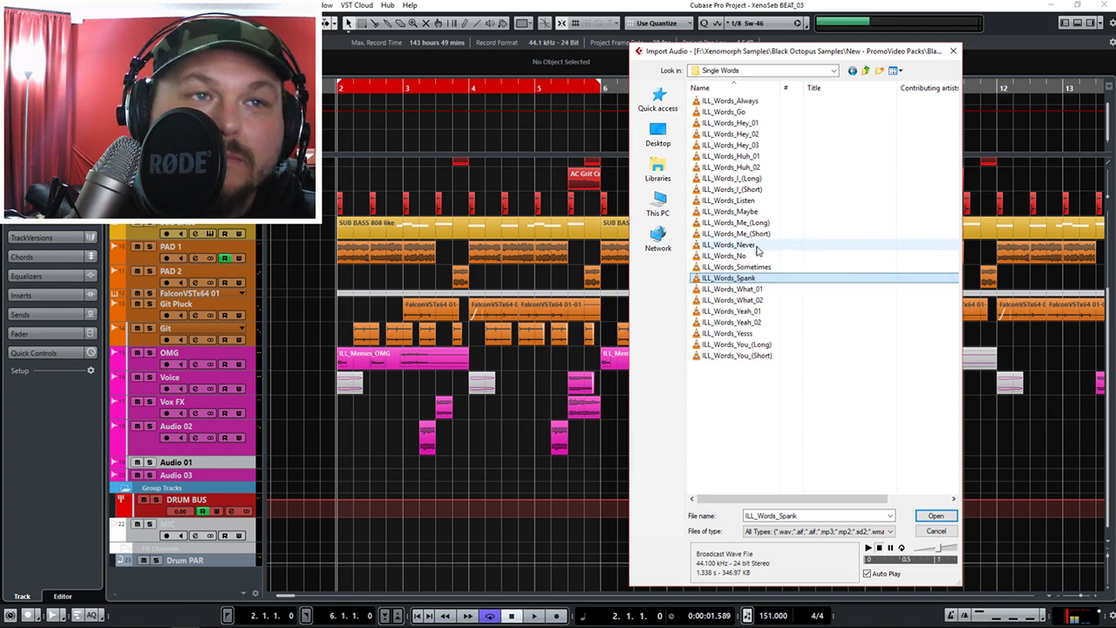
click(737, 266)
click(737, 277)
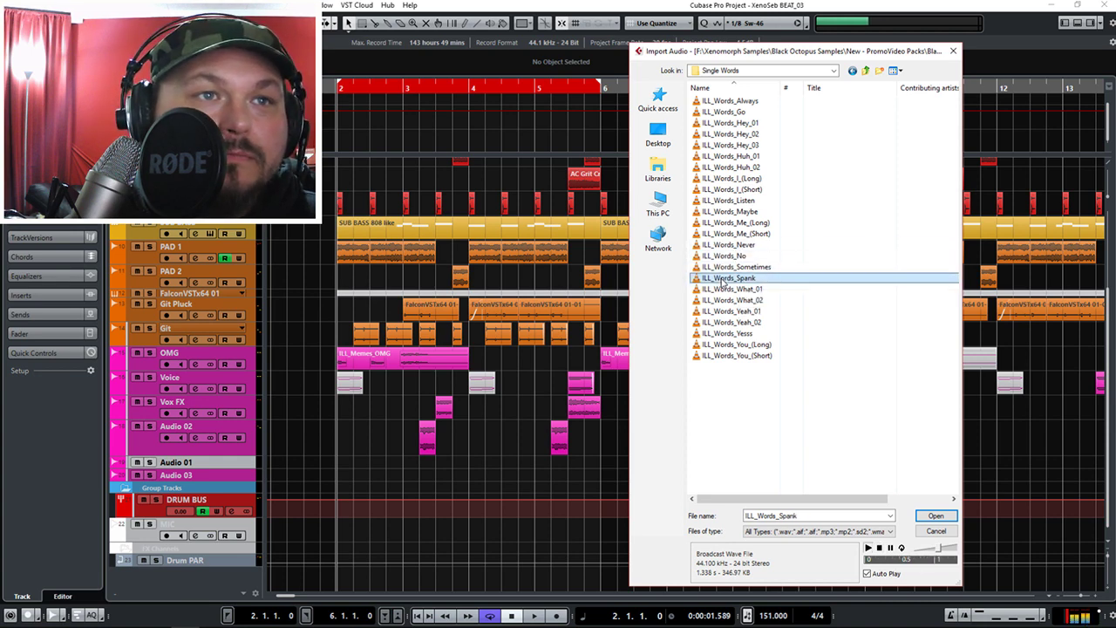
Audition single-word samples including ILL_Words_Sometimes, ILL_Words_Huh_02, ILL_Words_Me_(Short) and ILL_Words_Yesss, and dismiss the import without loading a file.
click(728, 223)
click(732, 268)
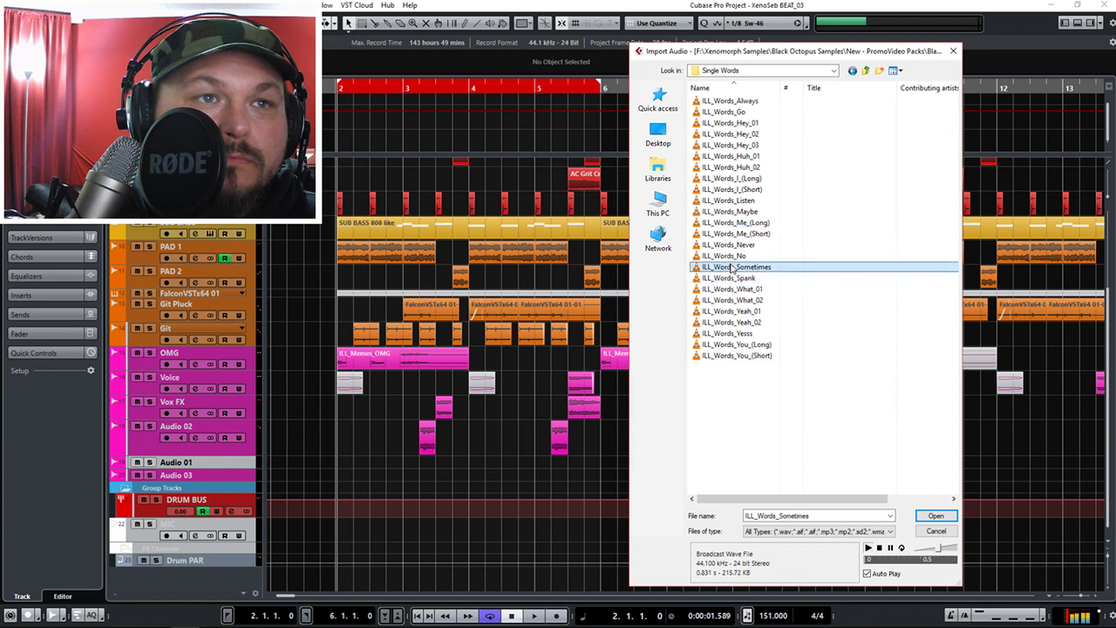
click(741, 167)
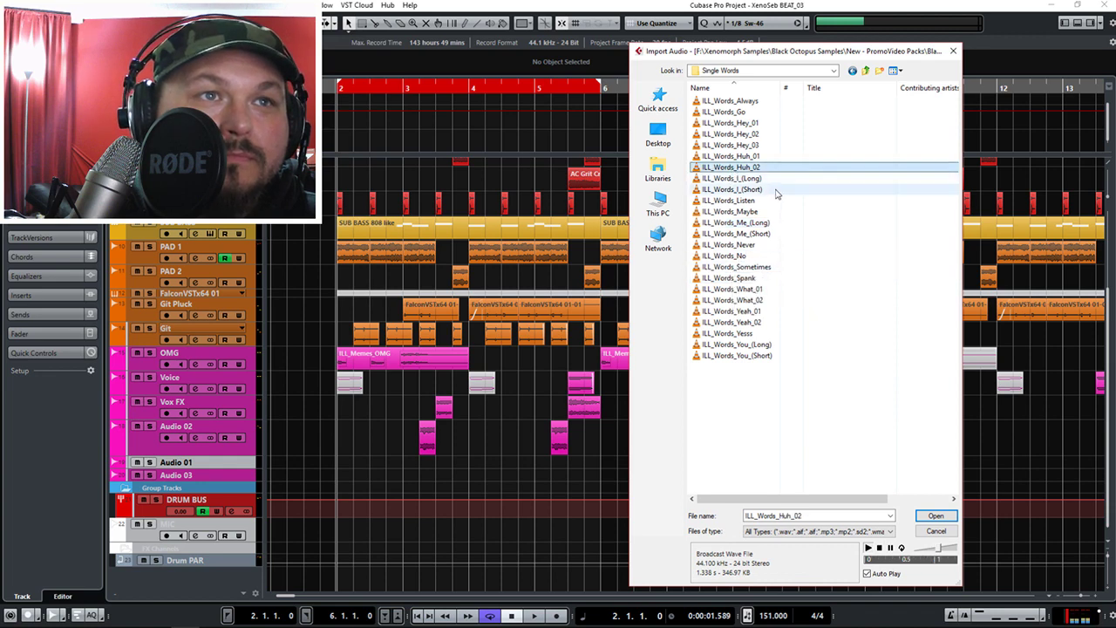
click(733, 112)
click(736, 124)
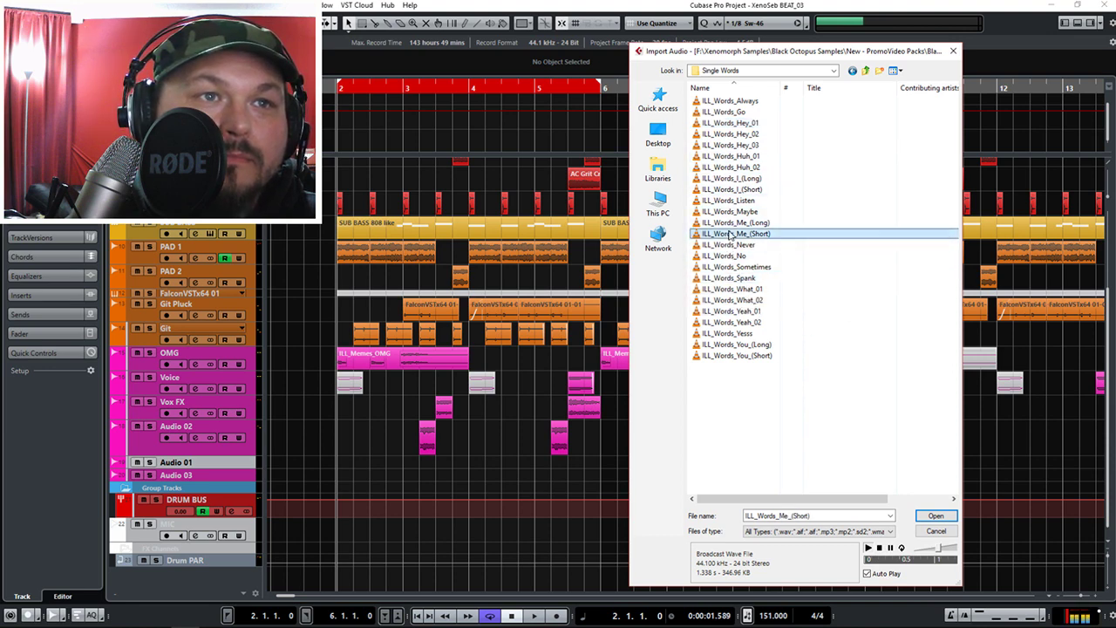
click(730, 334)
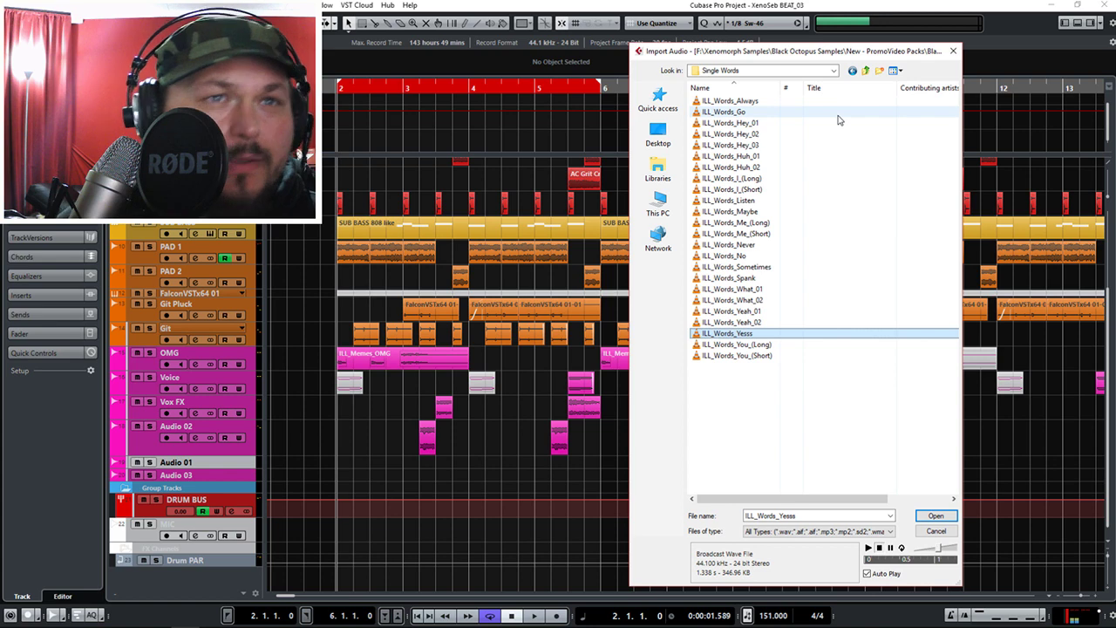
click(866, 71)
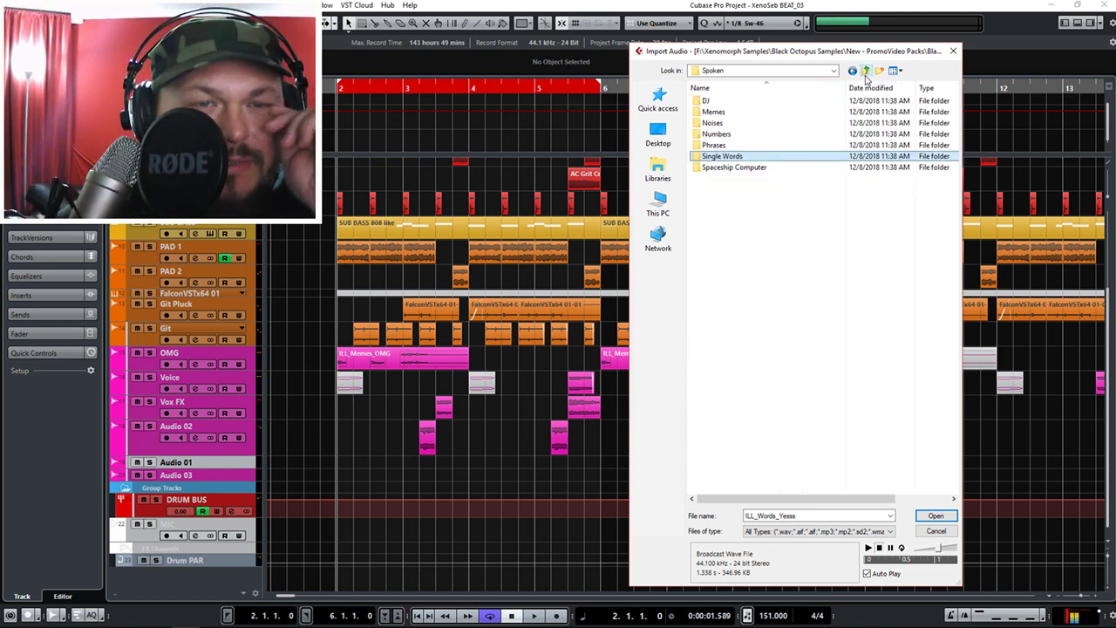
click(953, 51)
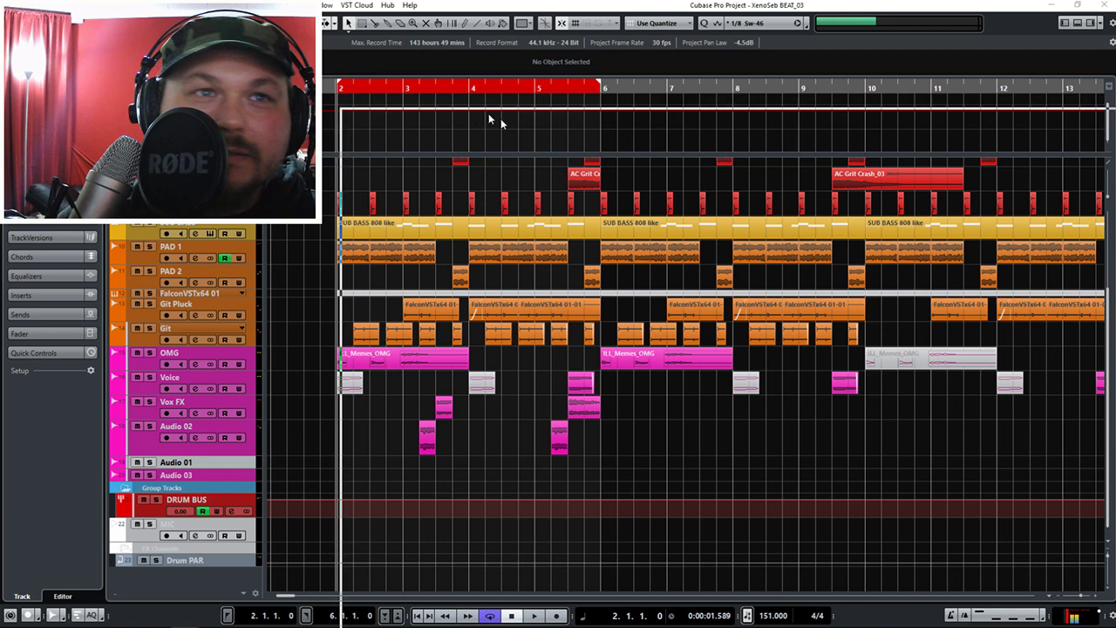
Open MediaBay and audition the 606 drum samples from 001_606Cymb.wav to 004_606_opHH.wav.
key(F5)
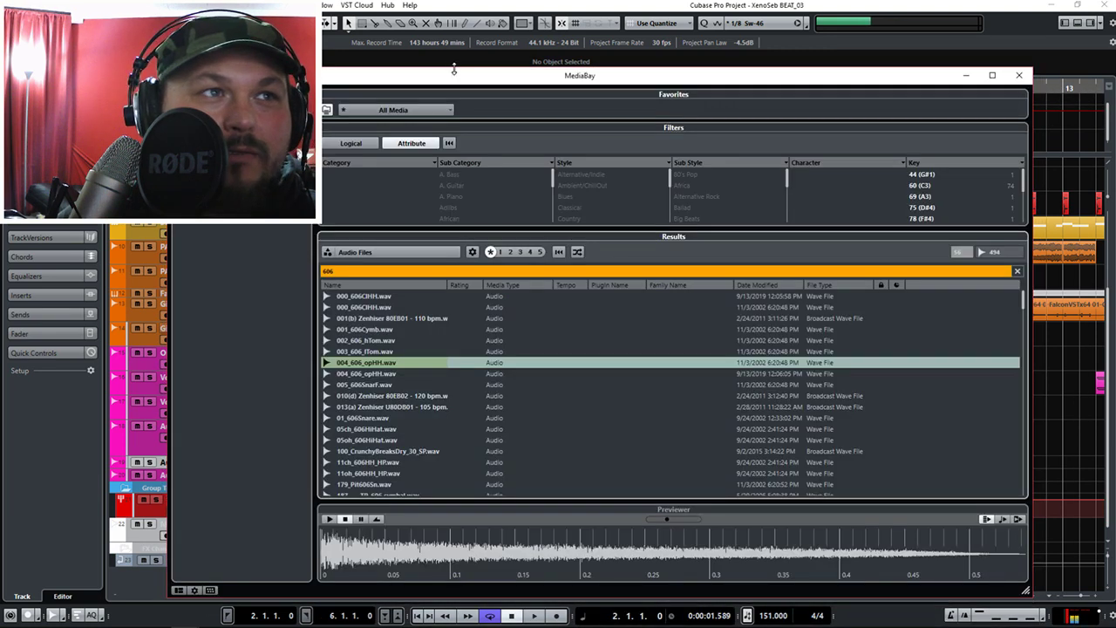
drag(453, 76, 502, 59)
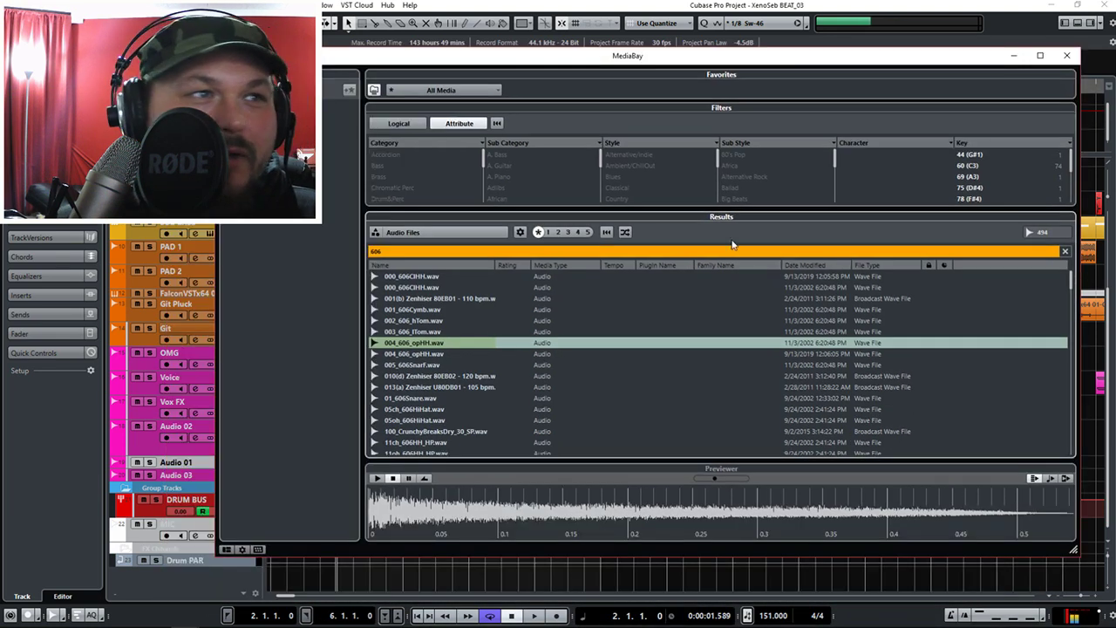
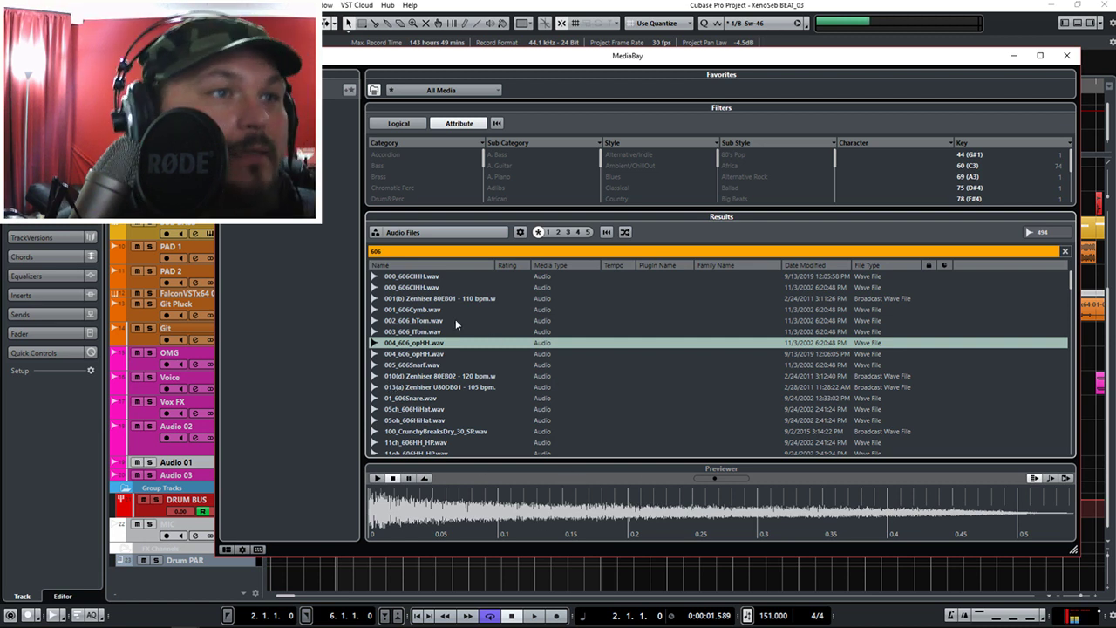
click(427, 300)
key(Down)
key(Down)
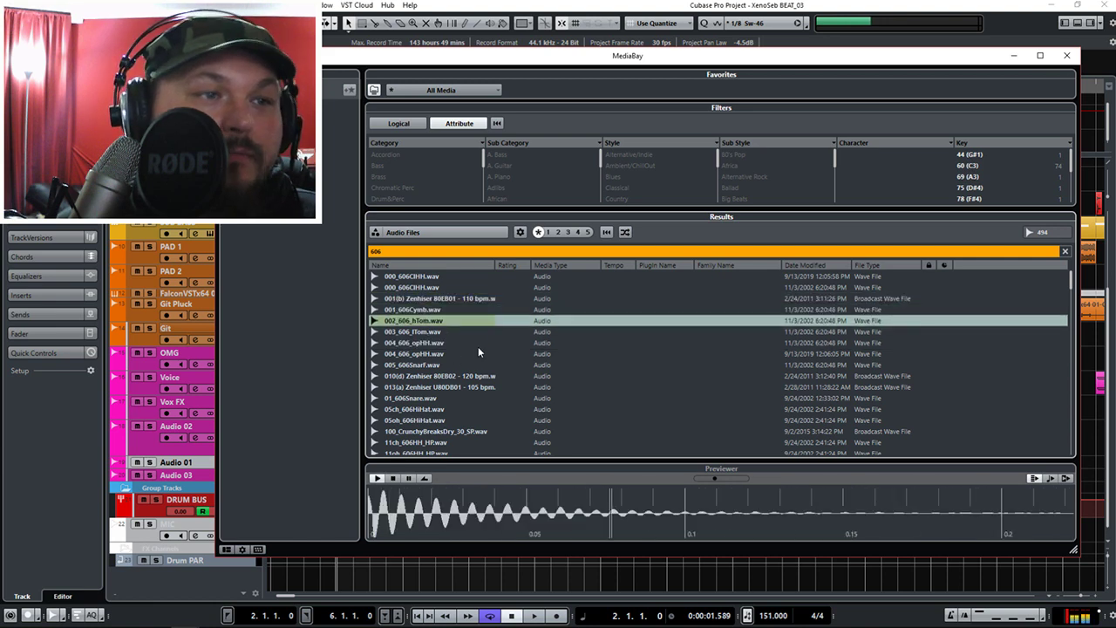
key(Down)
key(Up)
key(Down)
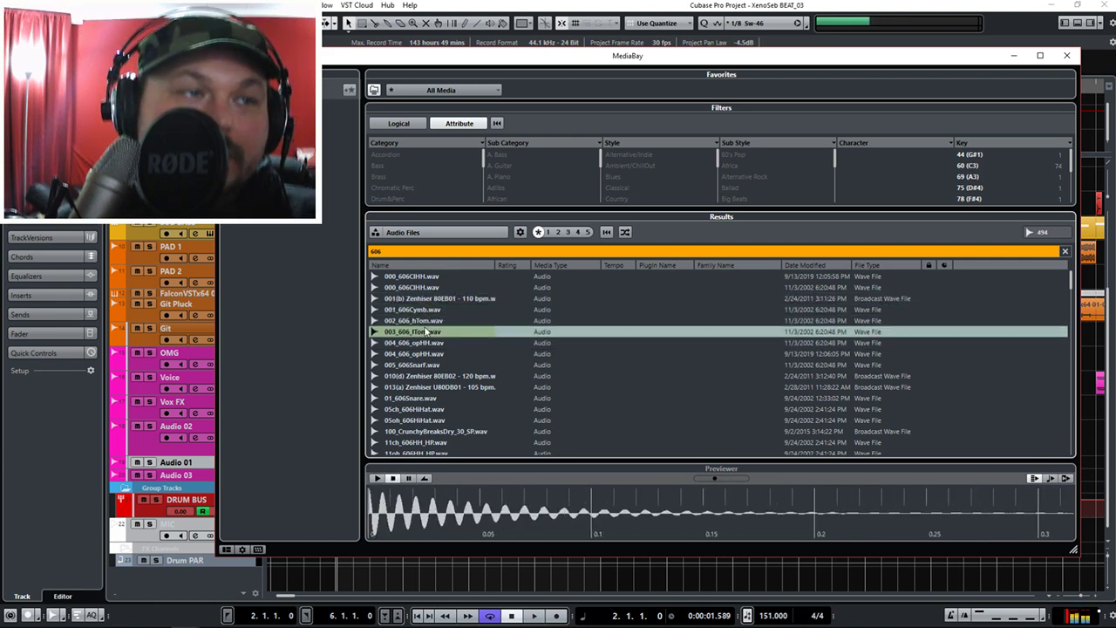
key(Down)
key(Up)
key(Down)
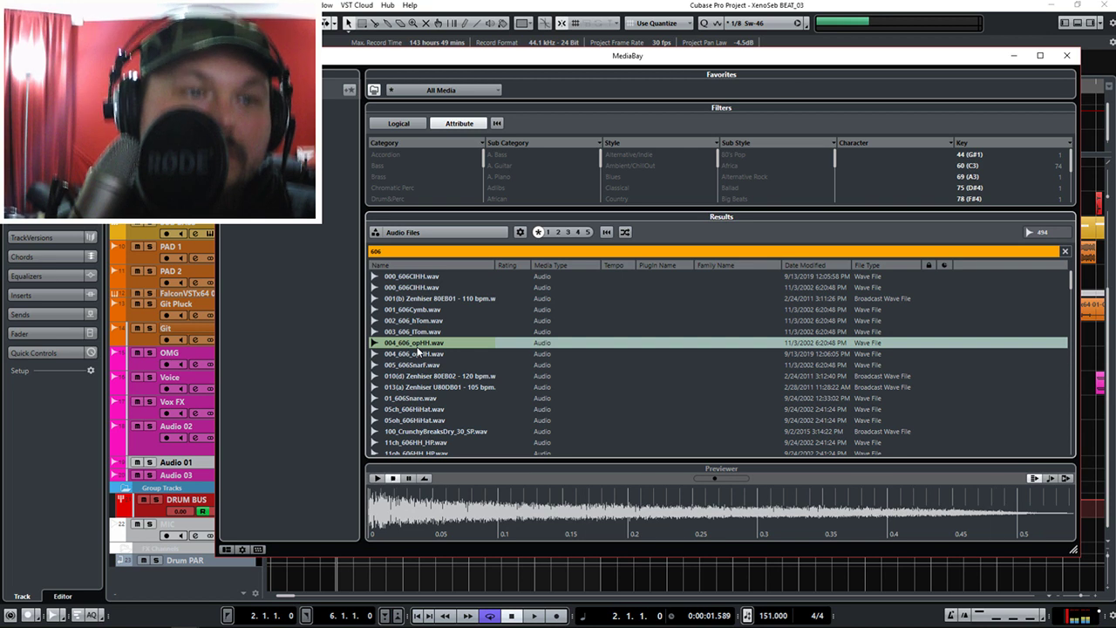
Review the commands available for the sample 004_606_opHH.wav in the MediaBay results.
right_click(418, 351)
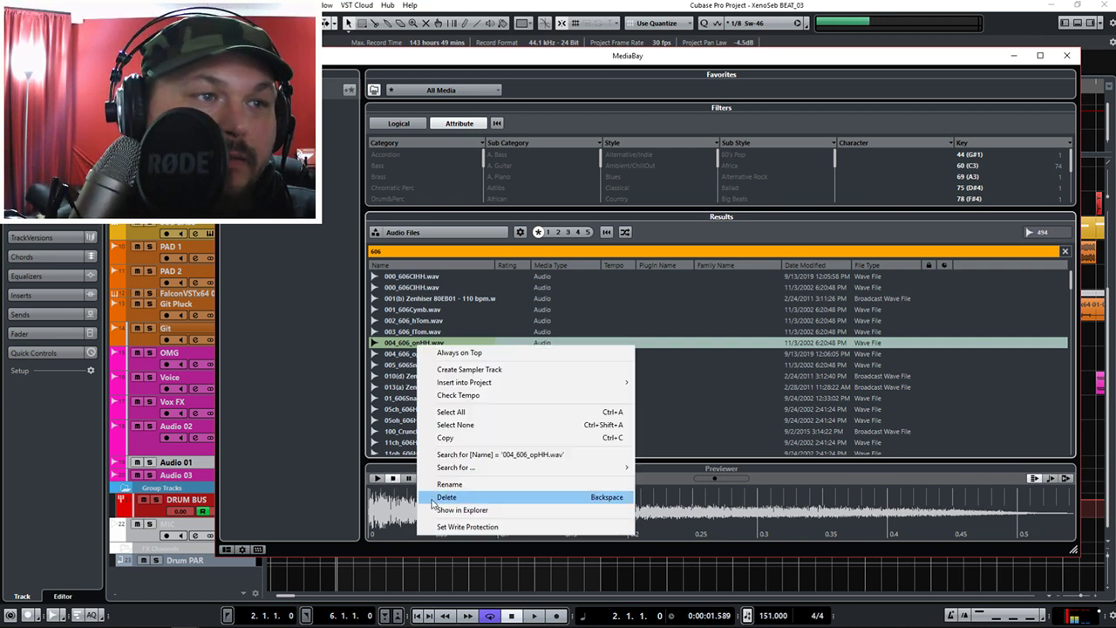
mouse_move(507, 385)
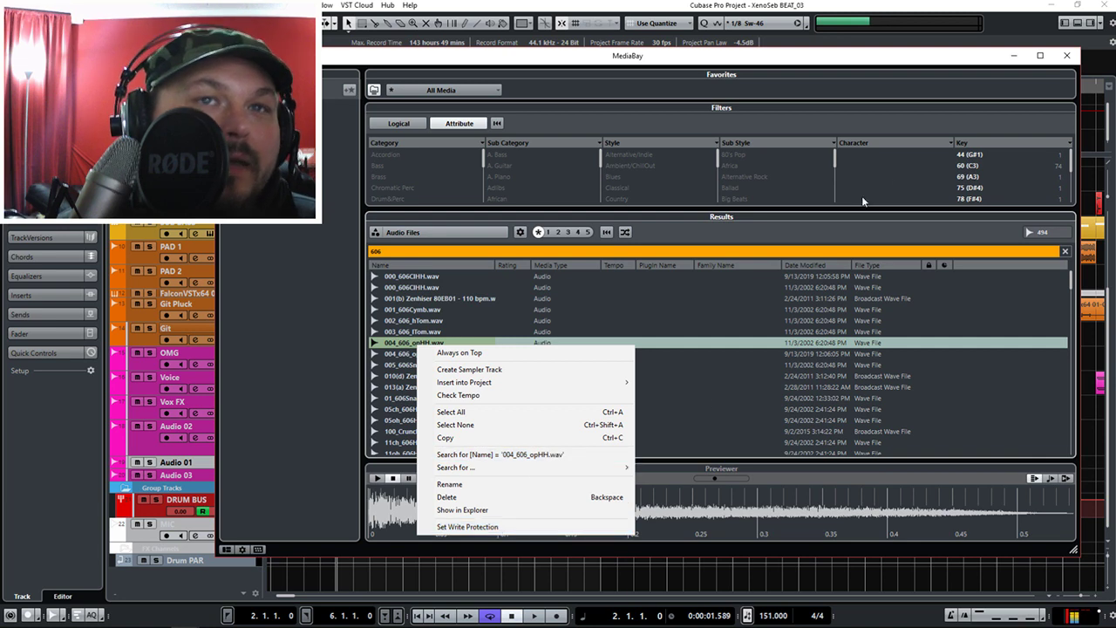
click(913, 67)
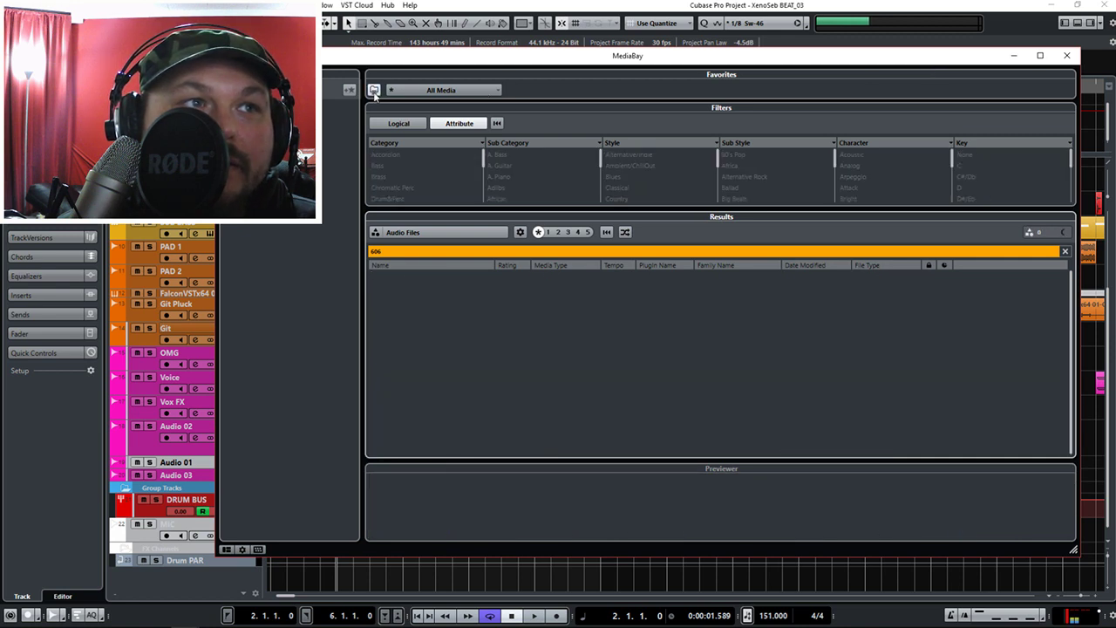
Compare the Logical and Attribute filter views for the 606 search, leave Logical filtering on, and close MediaBay.
click(397, 123)
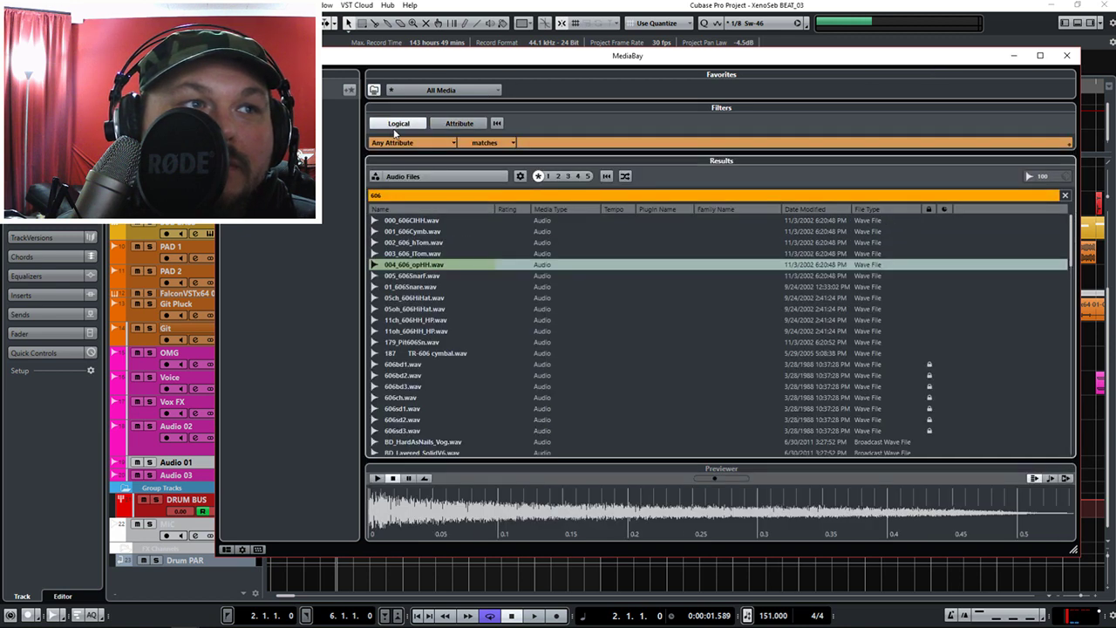
click(453, 124)
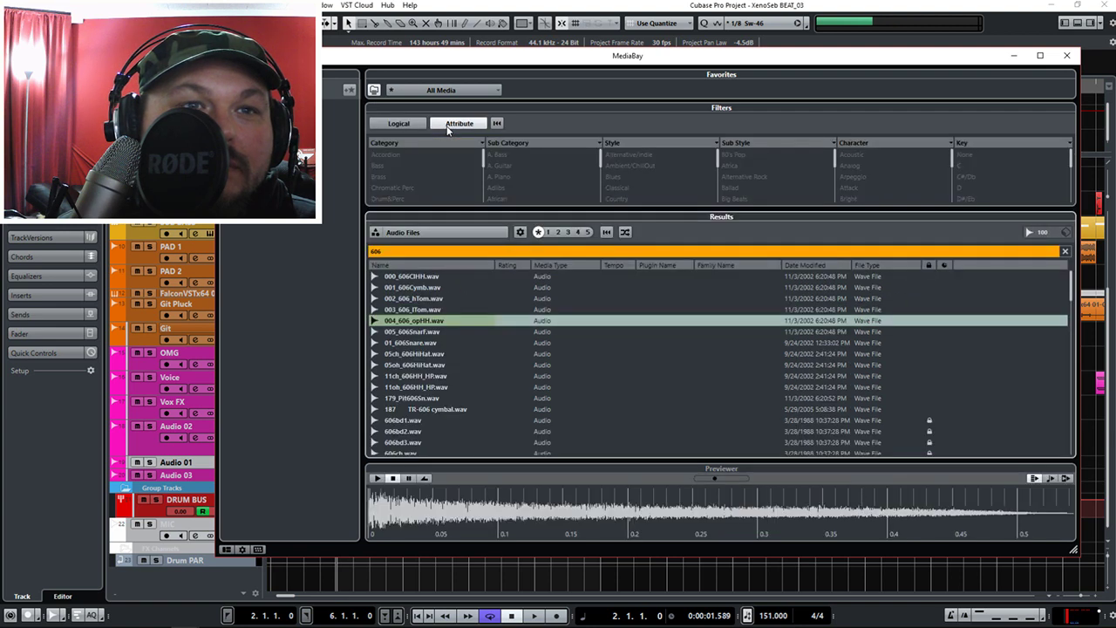
click(399, 123)
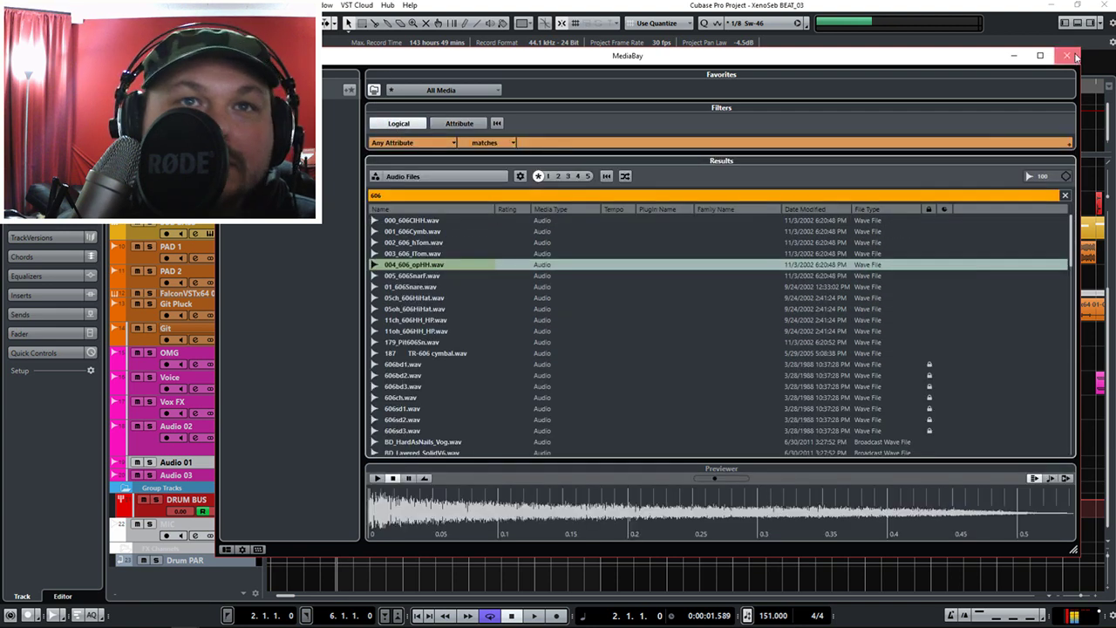
click(1067, 55)
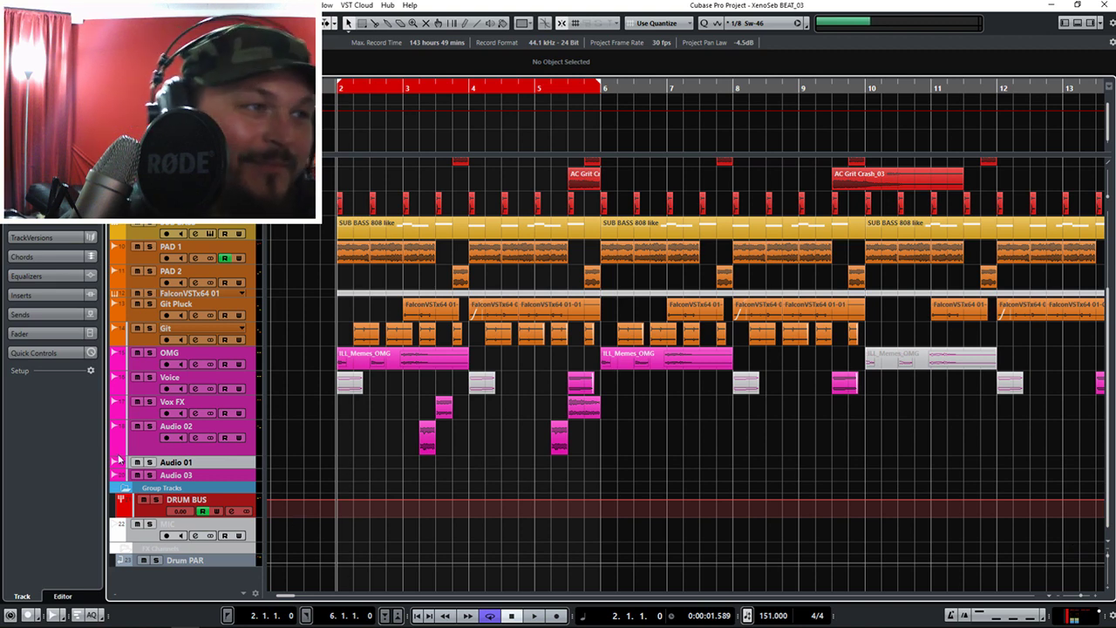
Start a new audio import and browse to the Single Words folder under Spoken in the ill-esha Intonations pack.
key(ctrl+i)
click(787, 234)
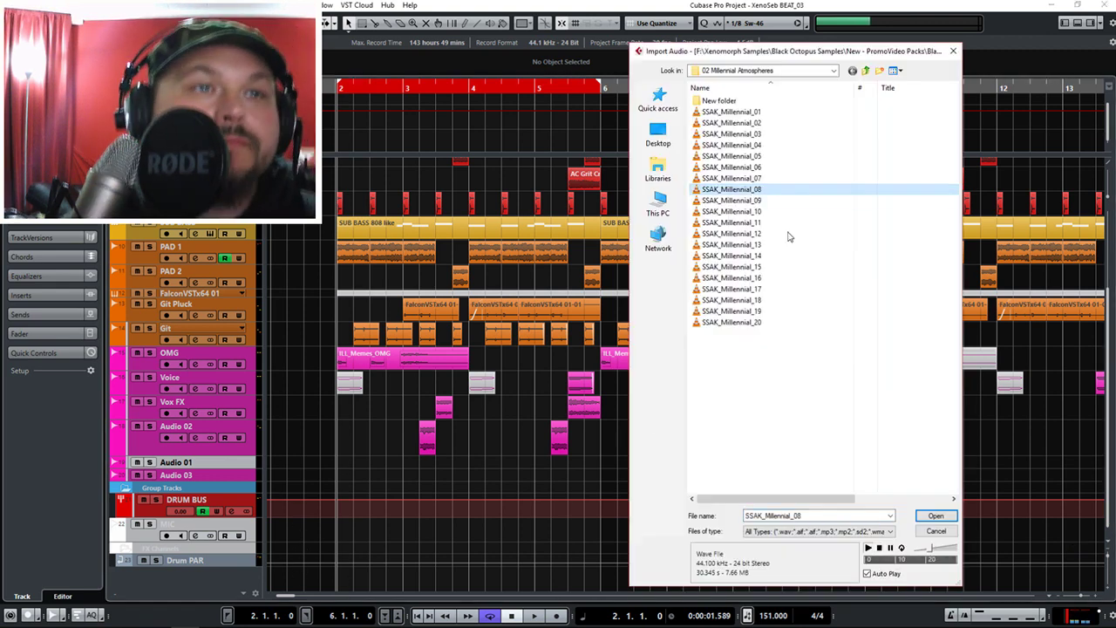
click(863, 71)
click(864, 71)
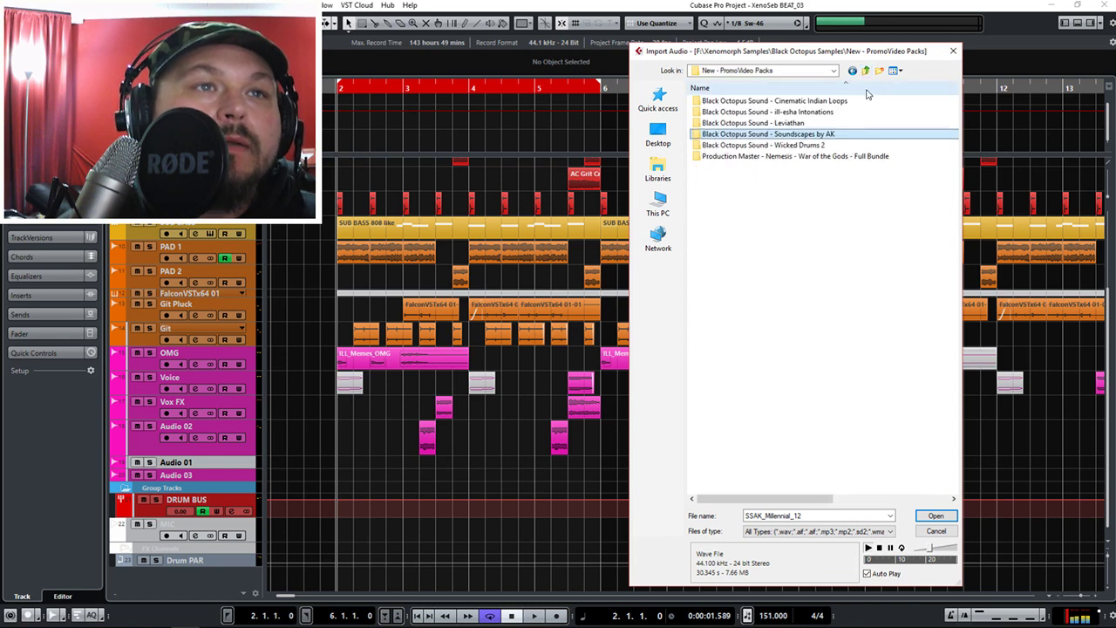
double_click(786, 113)
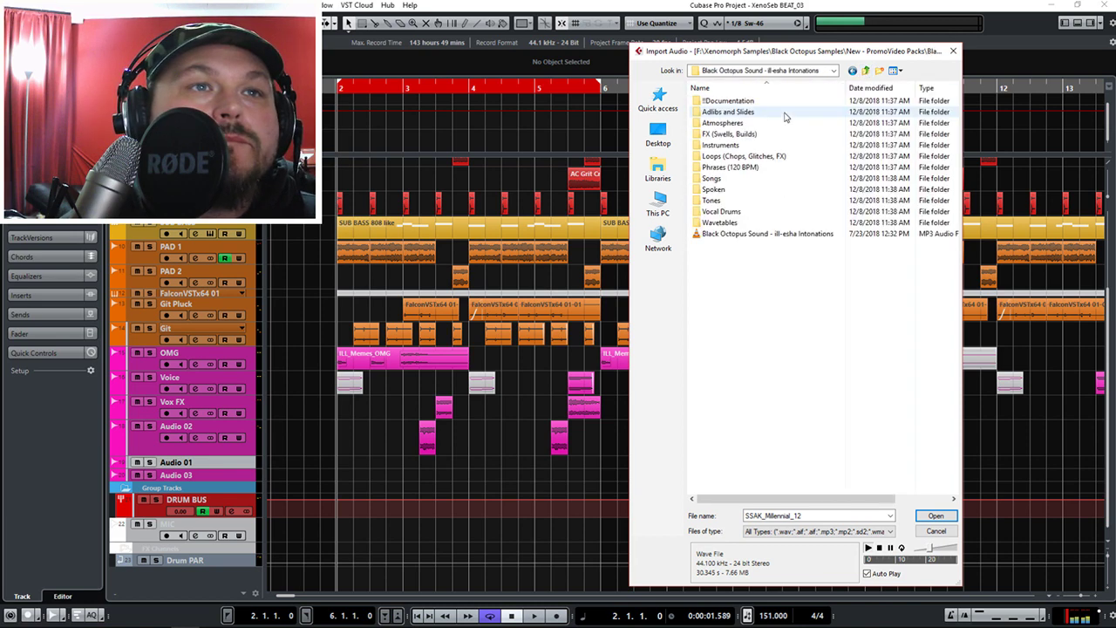
double_click(733, 191)
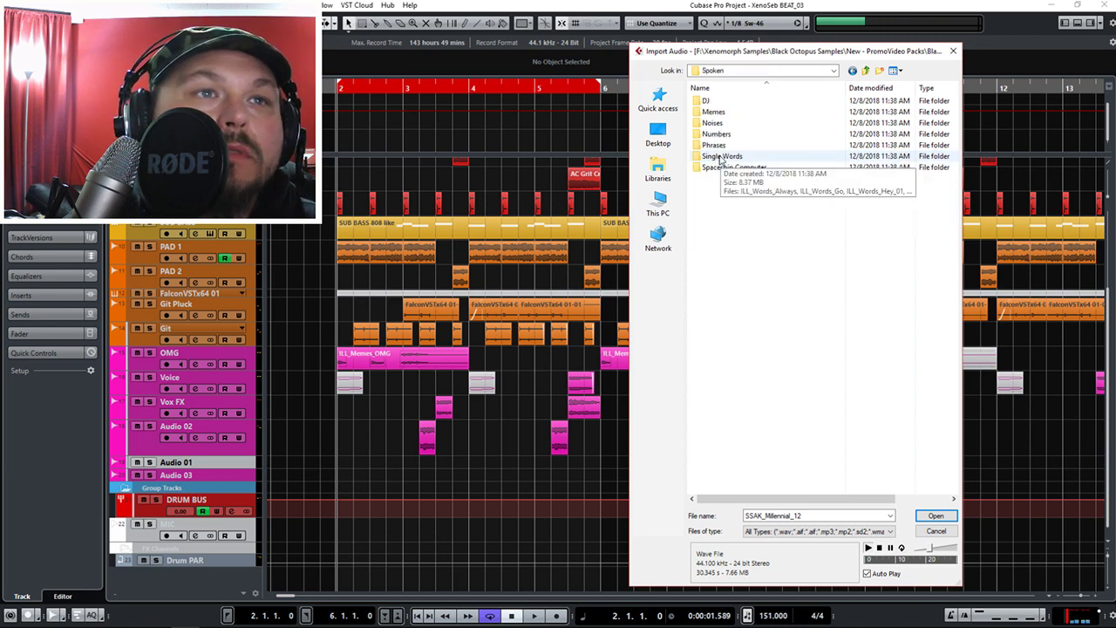
double_click(722, 158)
Audition the single-word samples in order from ILL_Words_Huh_02 to ILL_Words_Spank.
click(745, 167)
click(750, 179)
key(Down)
key(Down)
key(Down)
key(Down)
key(Down)
key(Down)
key(Down)
key(Down)
key(Down)
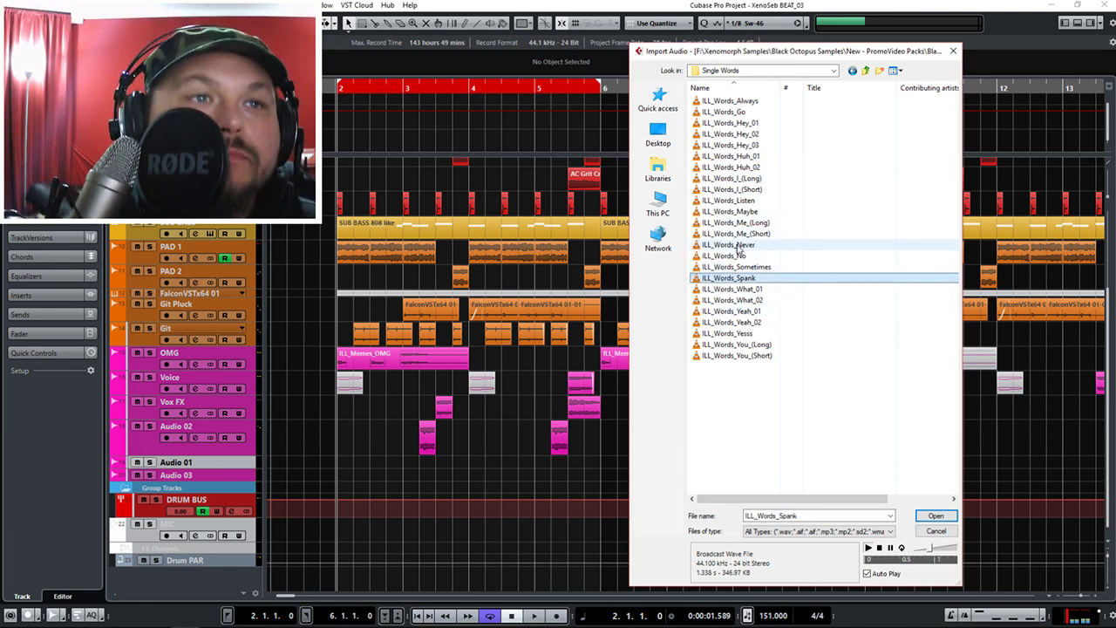
Audition ILL_Words_Maybe, then the samples backwards from ILL_Words_Spank, and replay ILL_Words_Maybe.
click(729, 212)
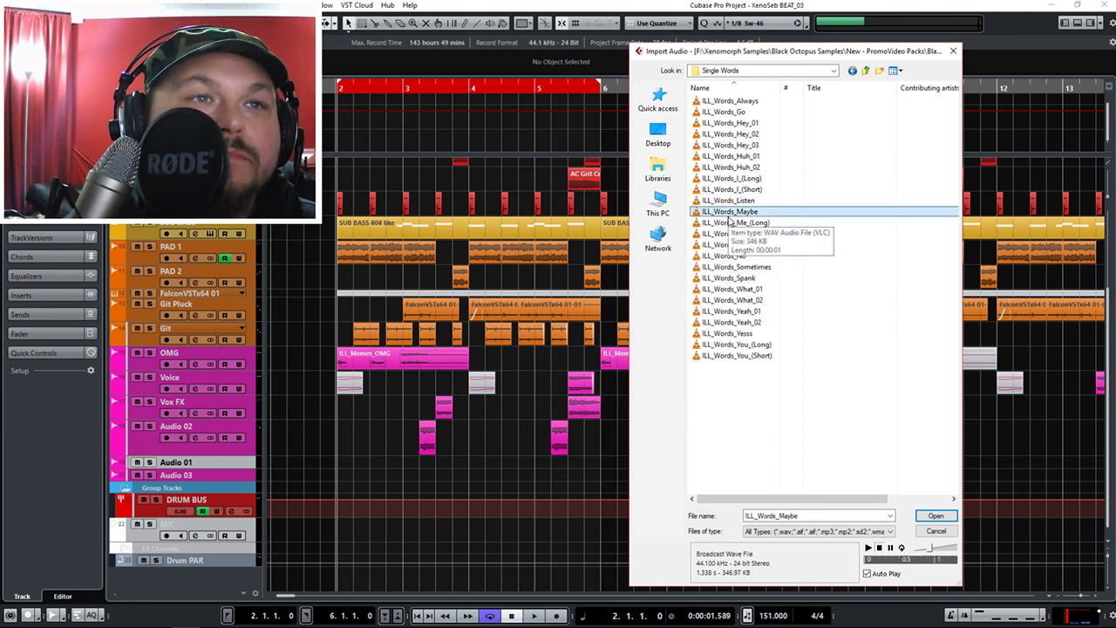
click(752, 278)
key(Up)
key(Up)
key(Up)
key(Up)
key(Up)
key(Up)
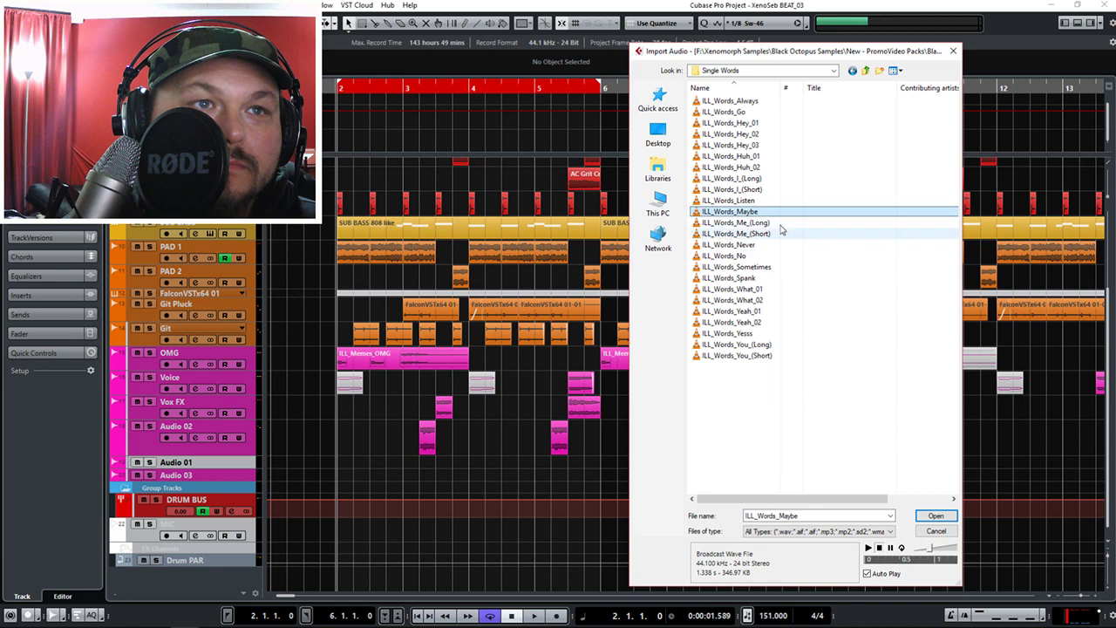
key(Up)
click(752, 213)
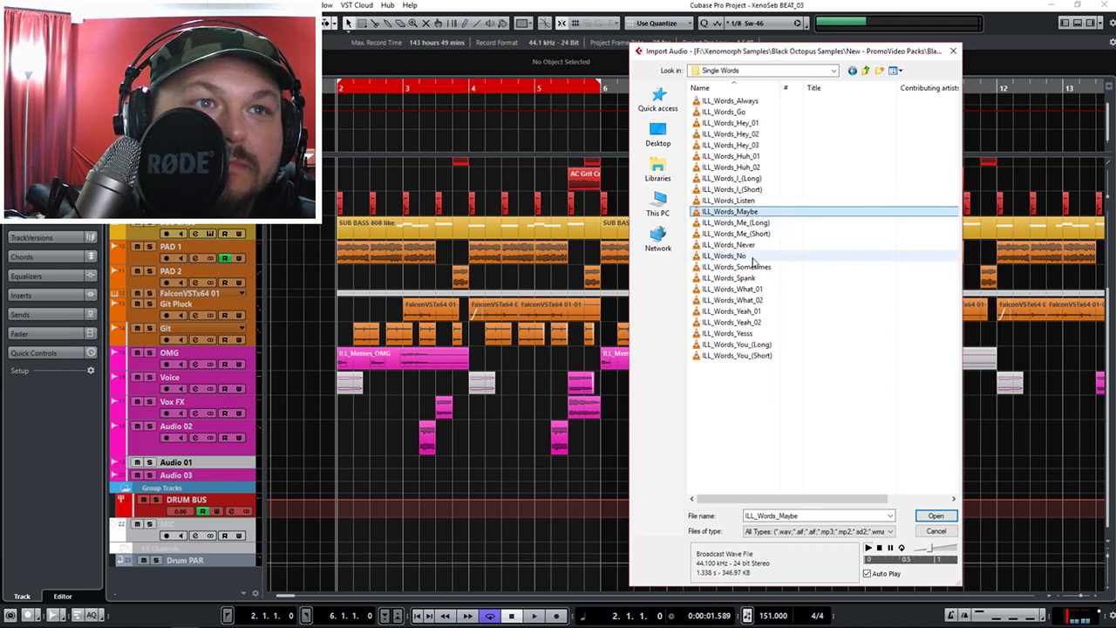
Compare ILL_Words_Spank with the Me long and short, What_02, You_(Long) and Sometimes samples by auditioning them out of order.
click(743, 278)
click(745, 223)
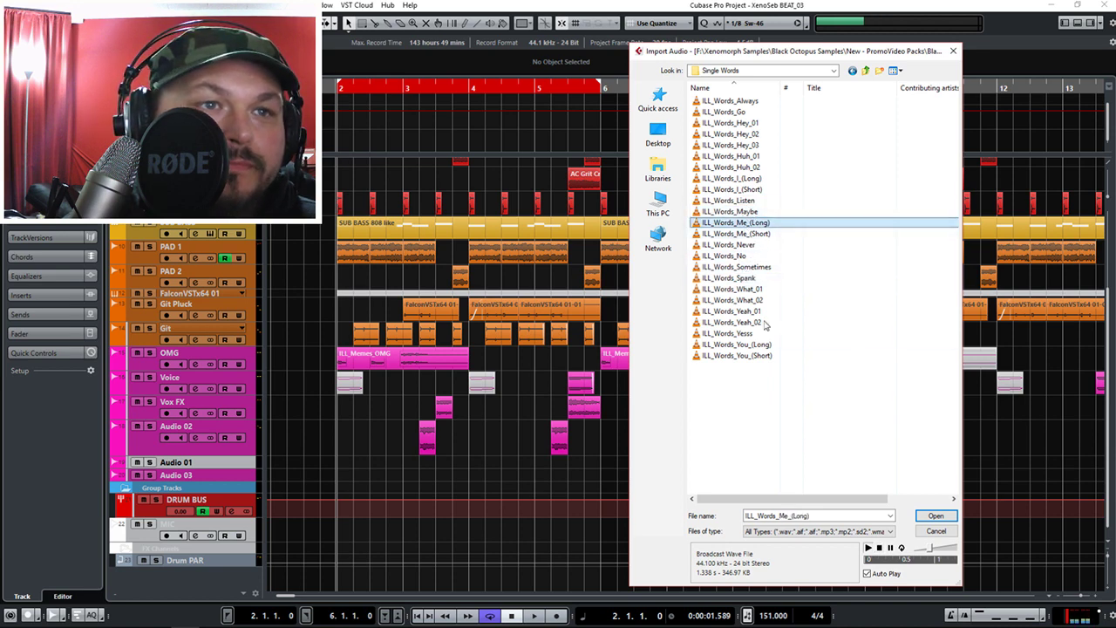
click(746, 301)
click(739, 345)
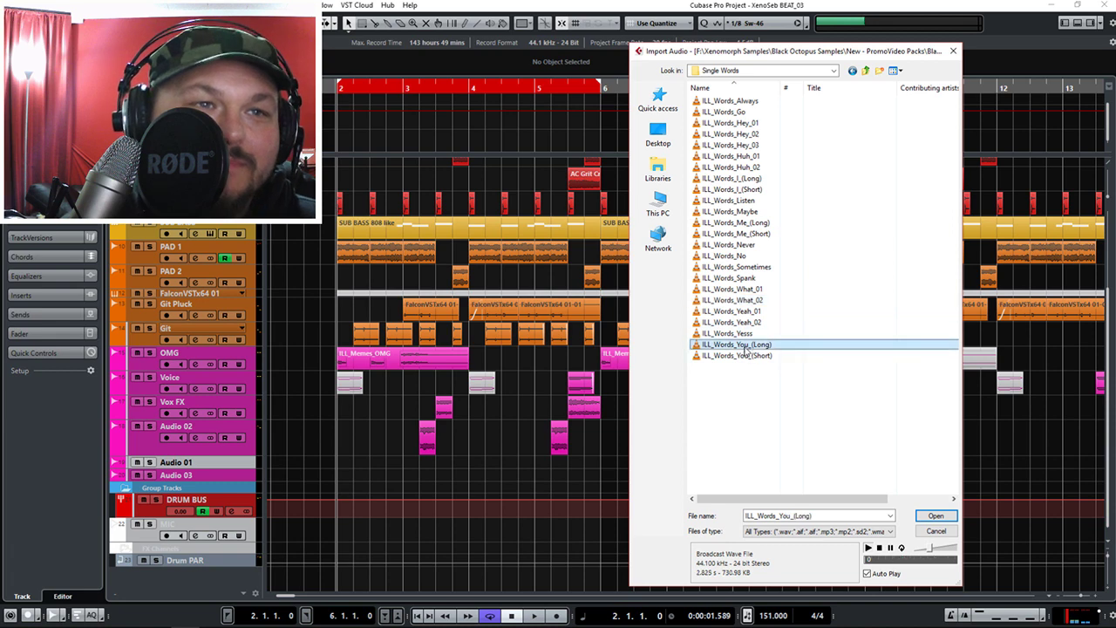
click(735, 278)
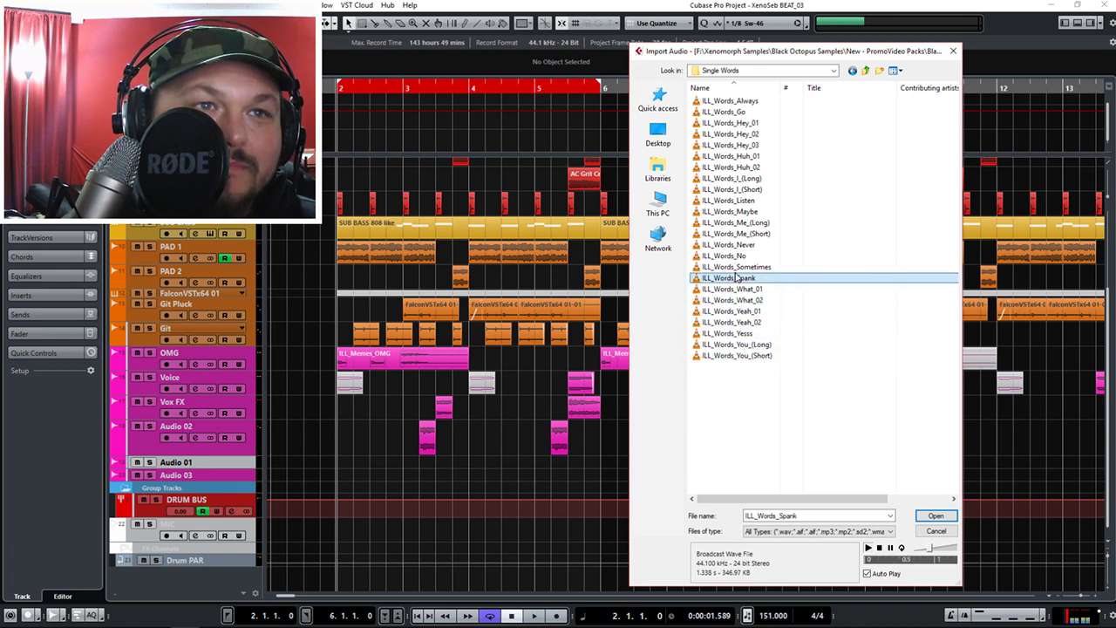
click(729, 235)
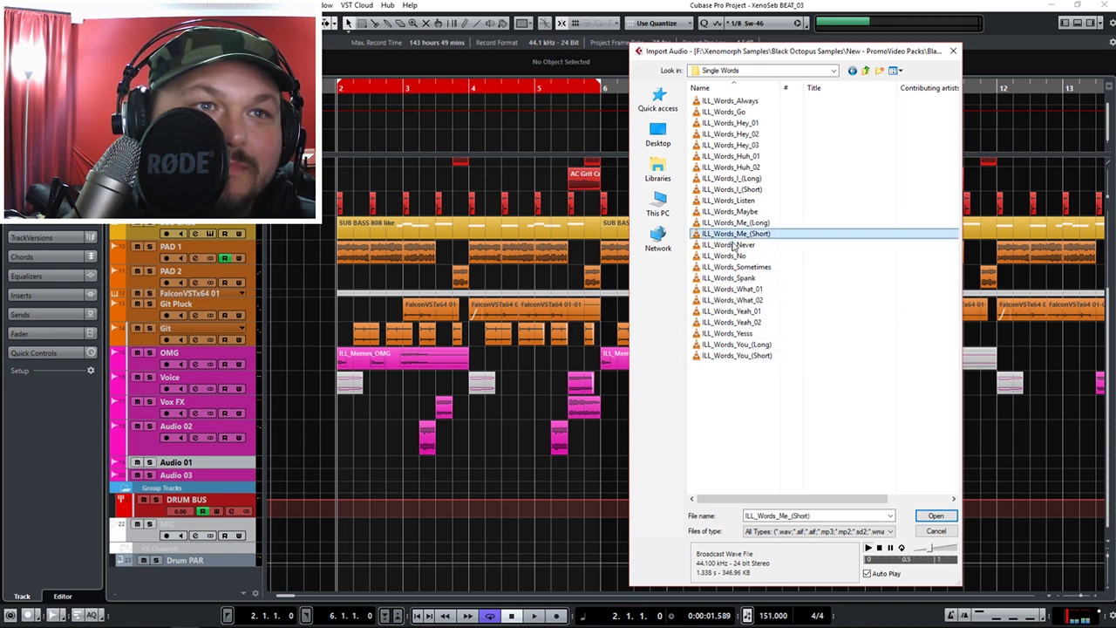
click(733, 267)
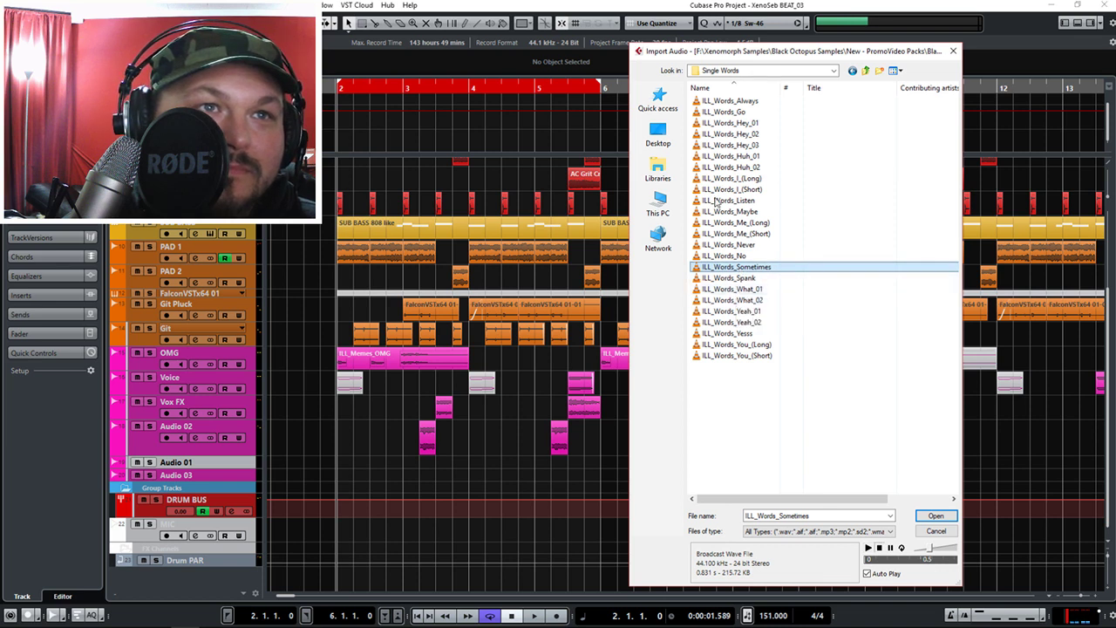
Audition the single-word samples in quick succession from ILL_Words_Hey_02 down to ILL_Words_Yeah_01.
click(757, 134)
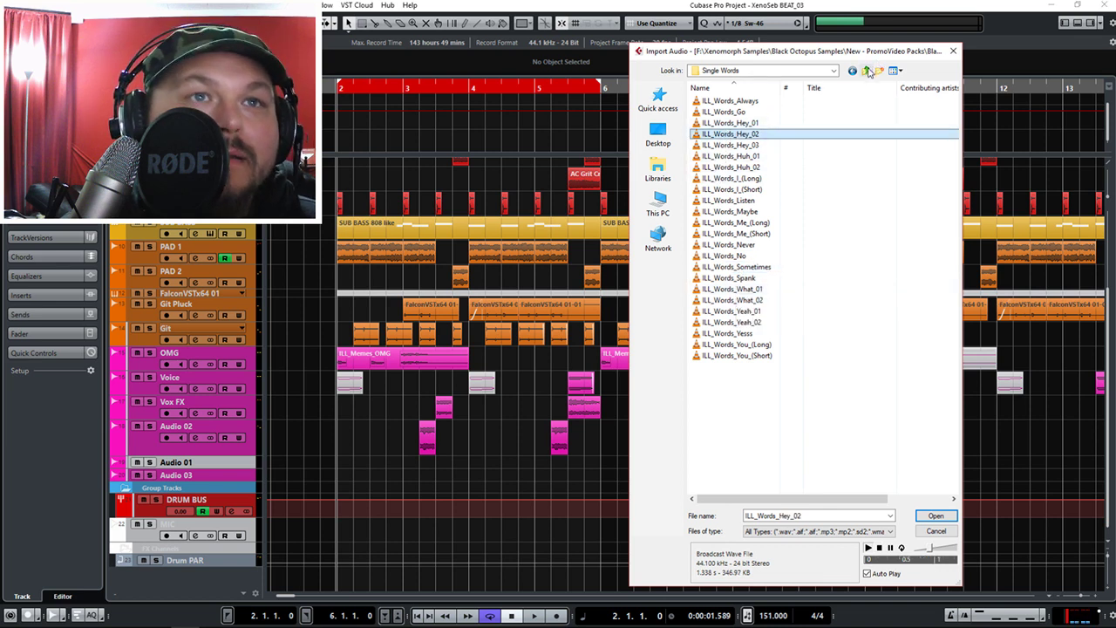
key(Down)
key(Down)
key(Down)
key(Down)
key(Down)
key(Down)
key(Down)
key(Down)
key(Down)
key(Down)
key(Down)
key(Down)
key(Down)
key(Down)
key(Down)
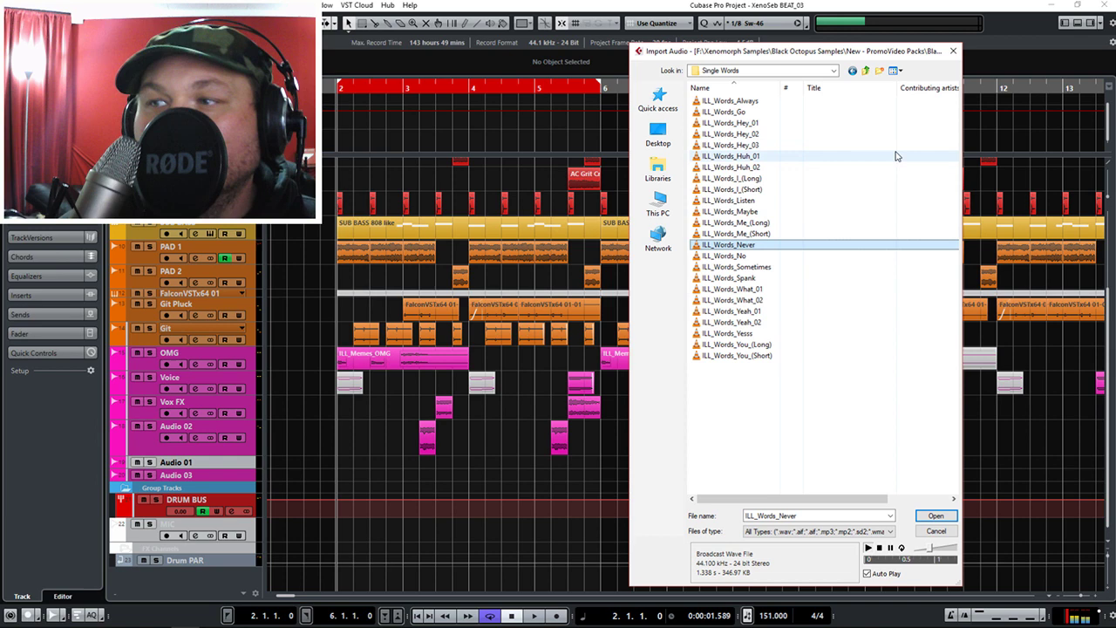
key(Down)
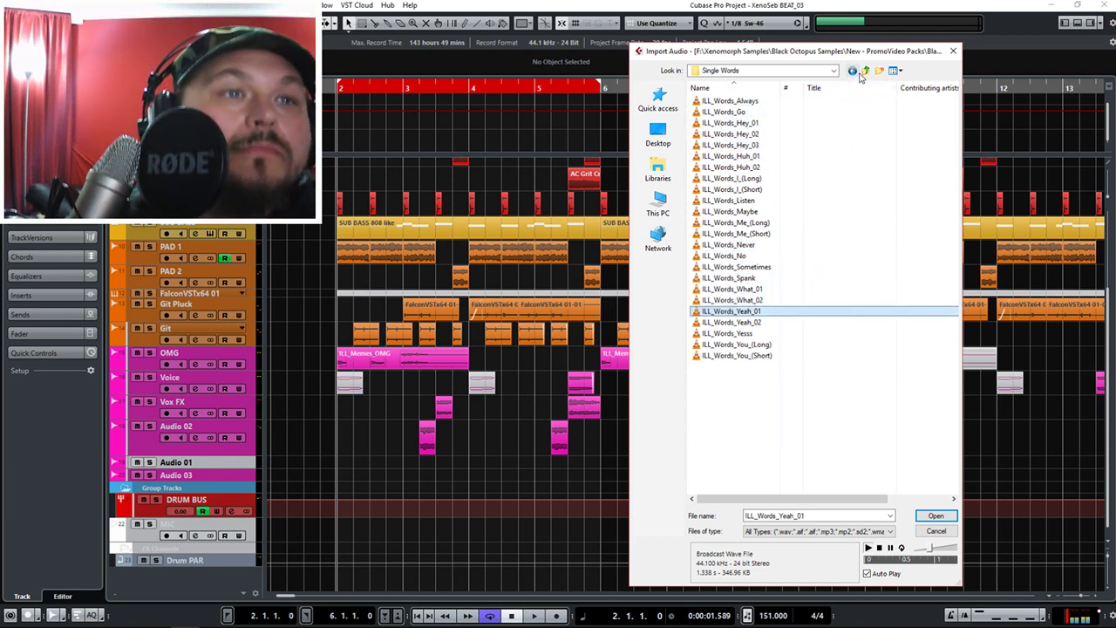
Audition the single-word samples ILL_Words_Yeah_01, ILL_Words_Yeah_02 and ILL_Words_Yesss.
key(Down)
key(Up)
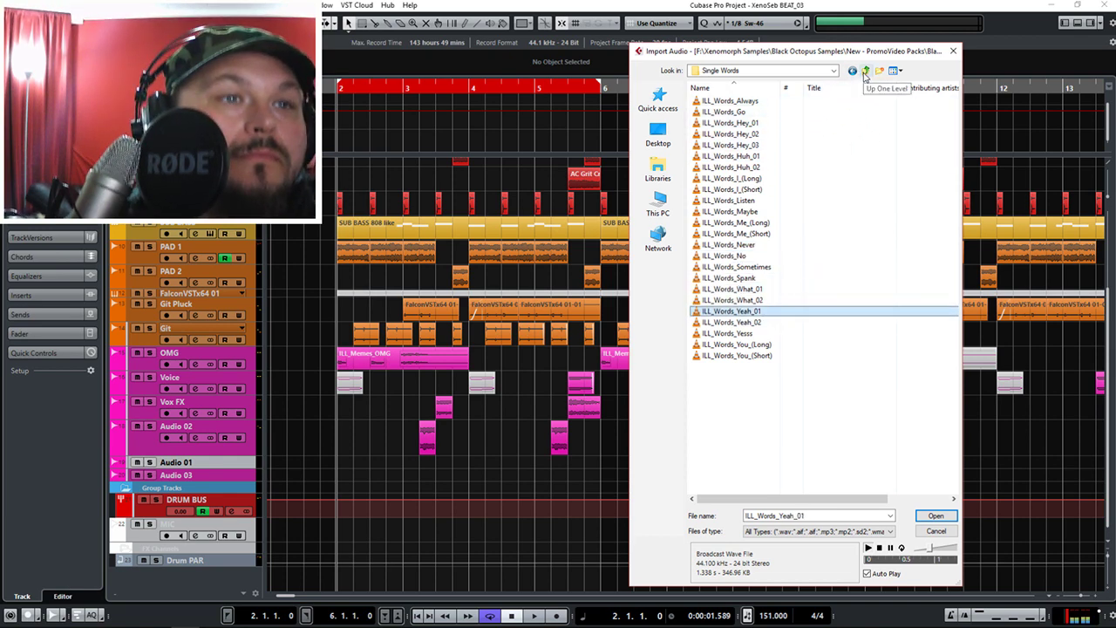
key(Down)
key(Down)
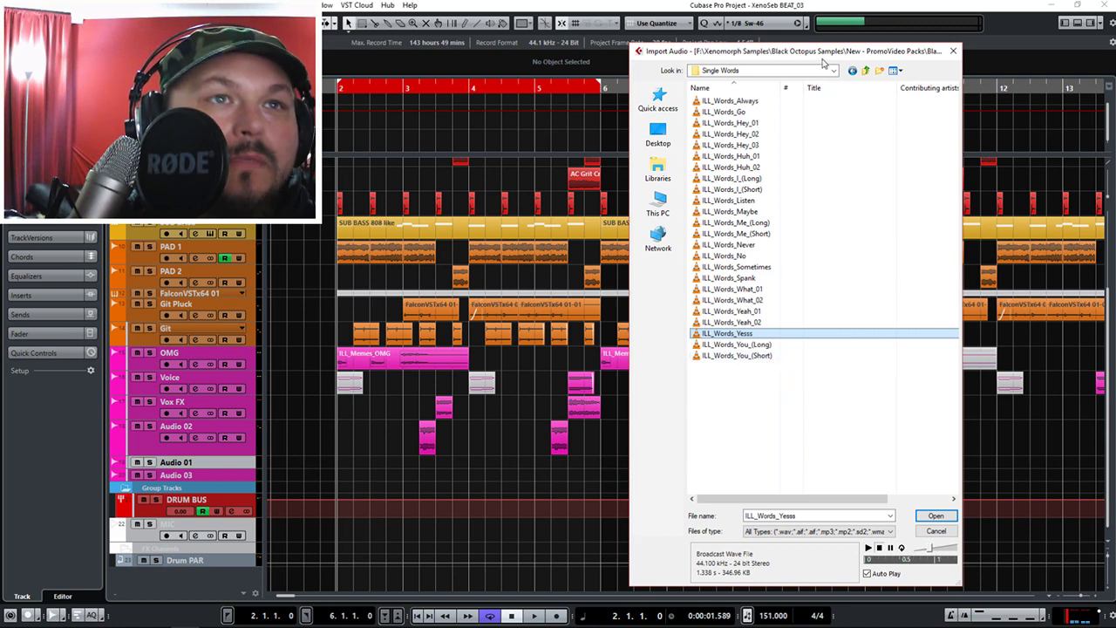
Open the Memes folder of the Spoken samples and audition ILL_Memes_All_Day_Every_Day and ILL_Memes_Bigger_Louder_Fatter_Stronger.
key(BackSpace)
double_click(713, 113)
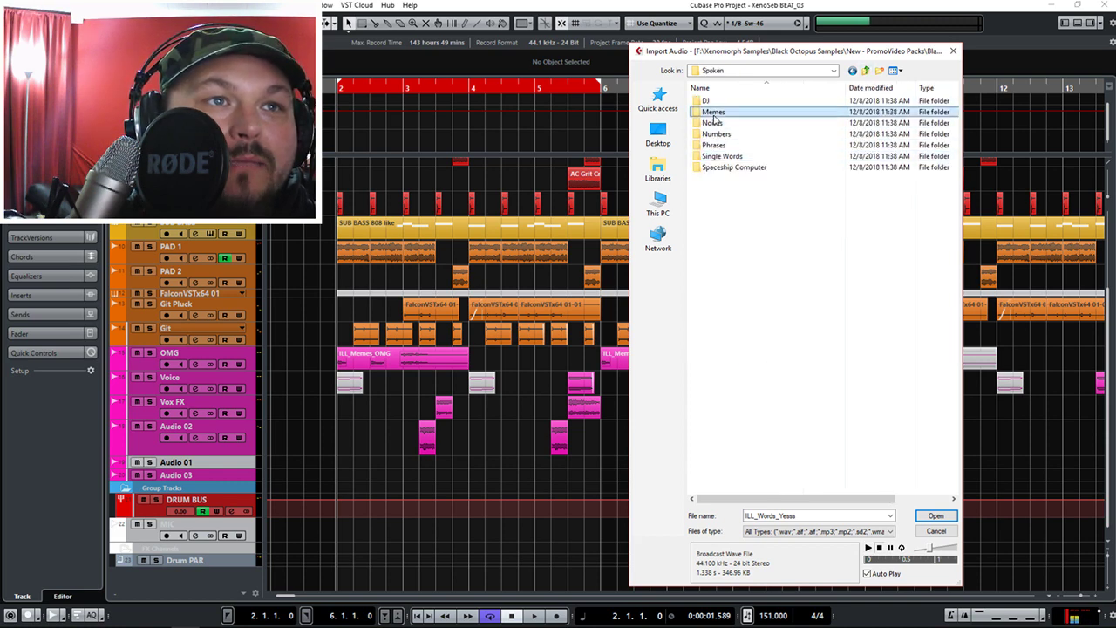
click(748, 112)
key(Down)
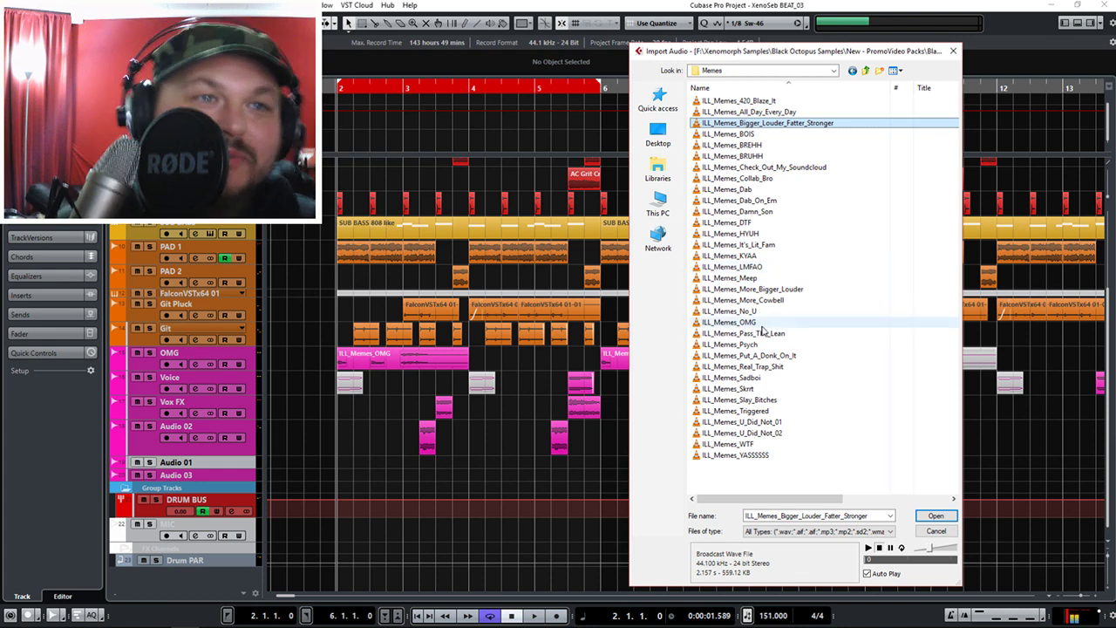
Audition ILL_Memes_More_Cowbell, ILL_Memes_No_U and ILL_Memes_OMG, and import ILL_Memes_OMG onto Audio 01 as a new version.
click(785, 300)
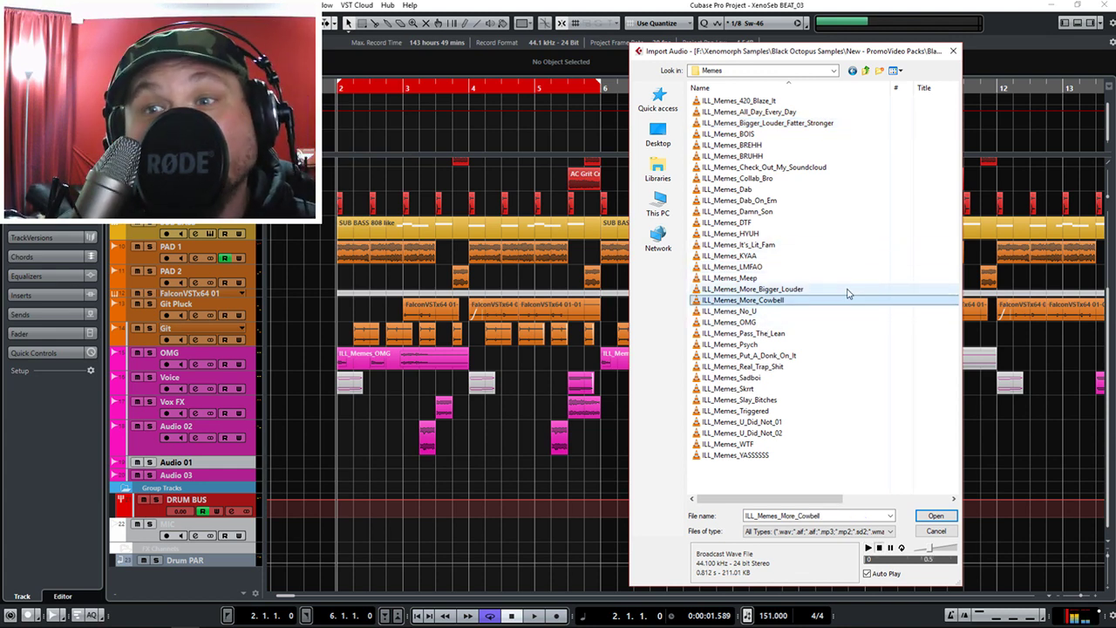
click(790, 312)
click(788, 322)
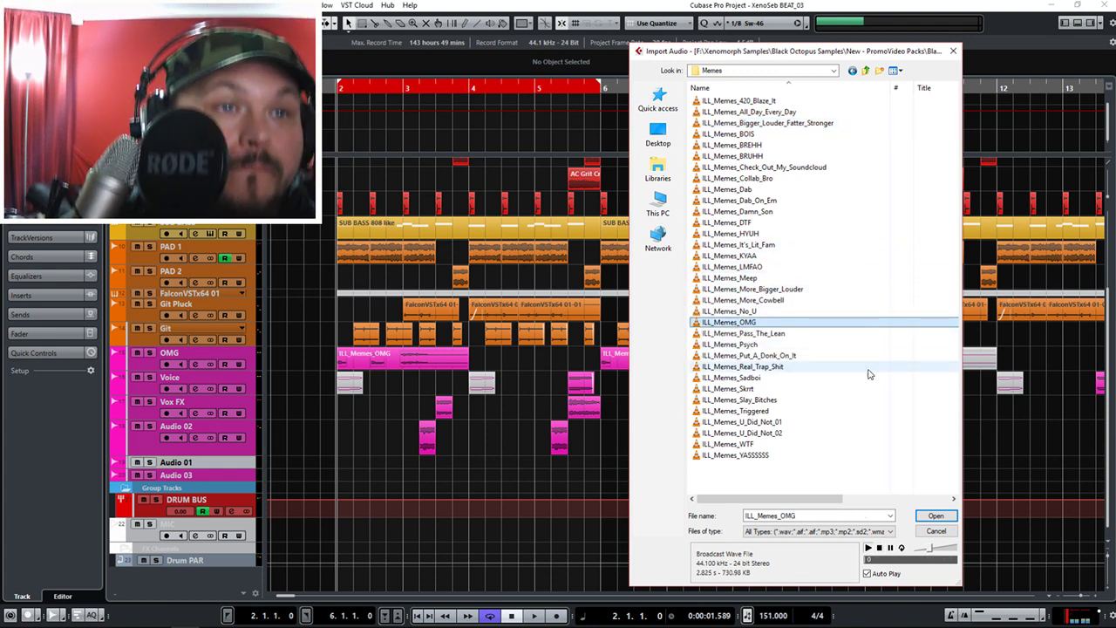
double_click(718, 324)
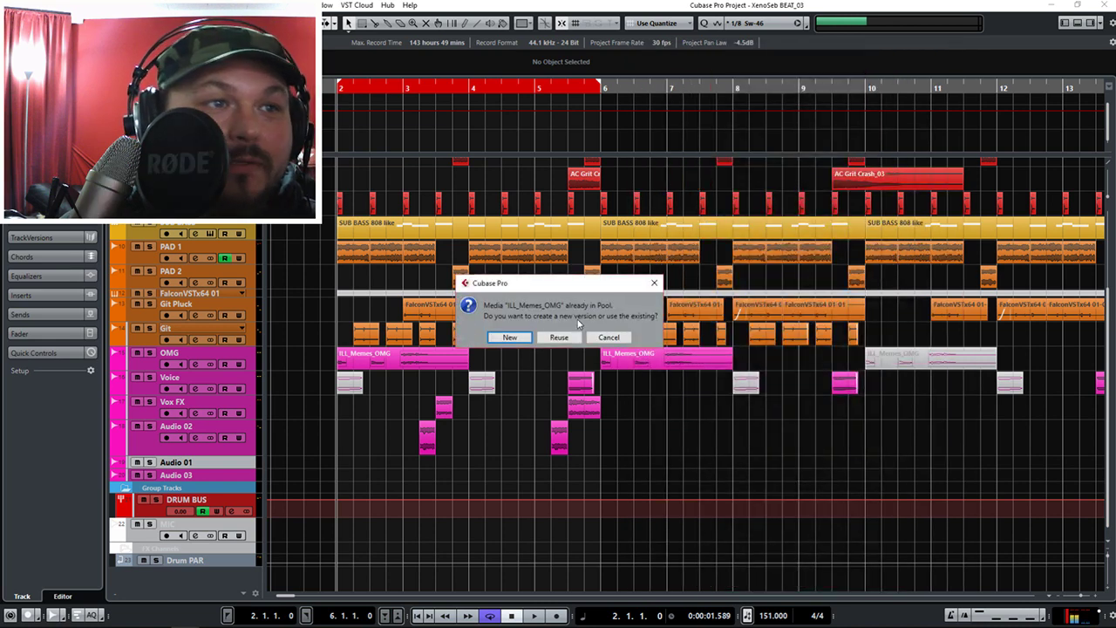
click(509, 338)
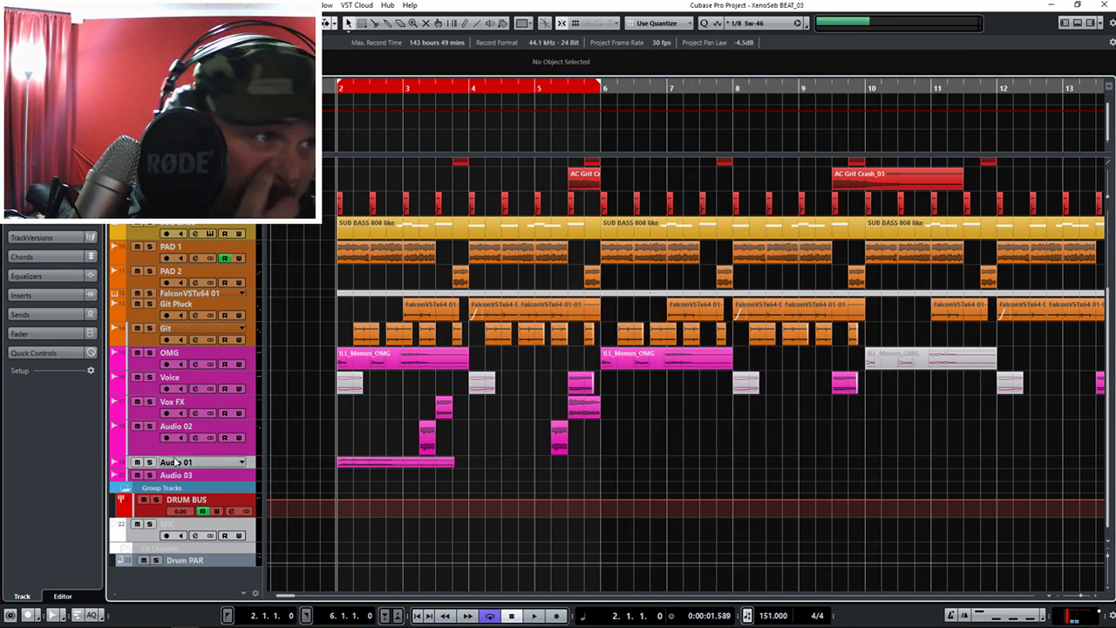
Solo the OMG and Audio 01 tracks in turn and play each from bar 2 to compare their sound.
click(149, 463)
click(208, 363)
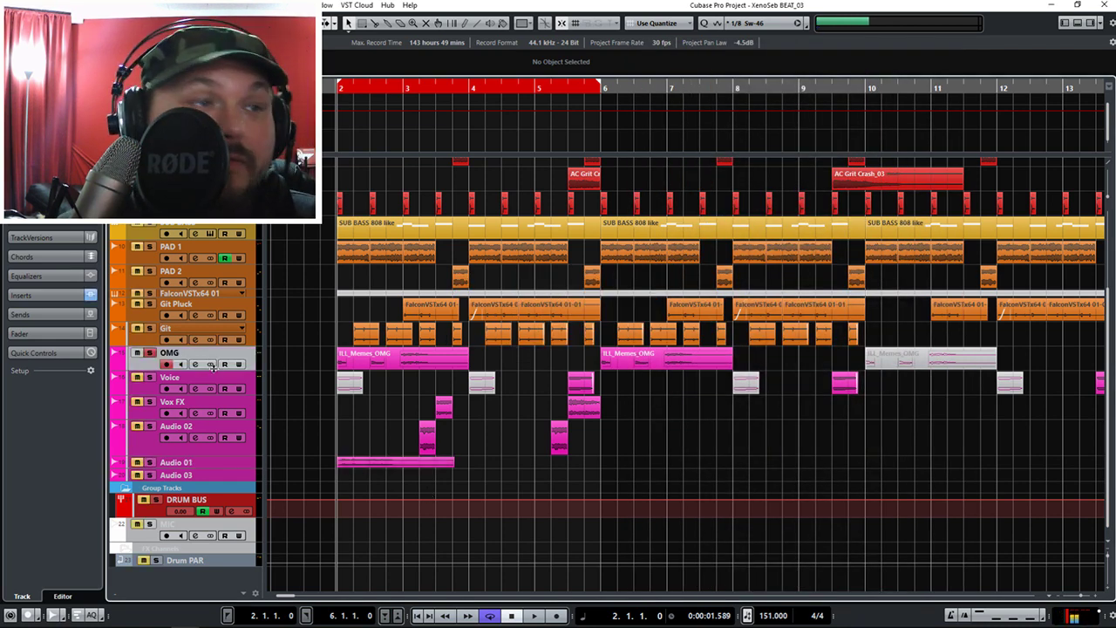
key(space)
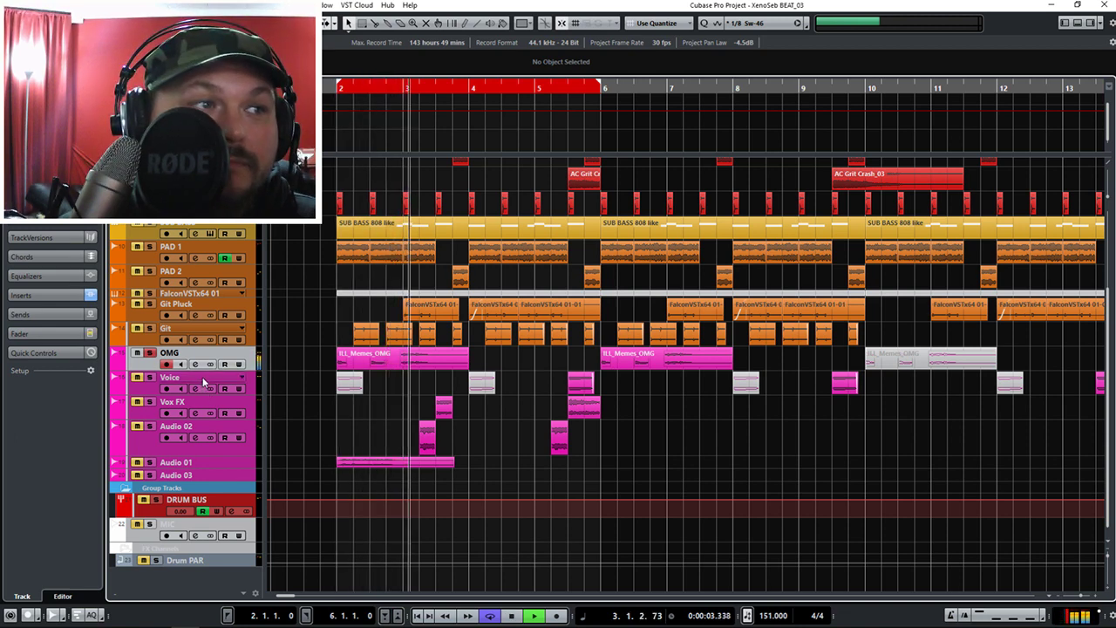
key(space)
click(187, 464)
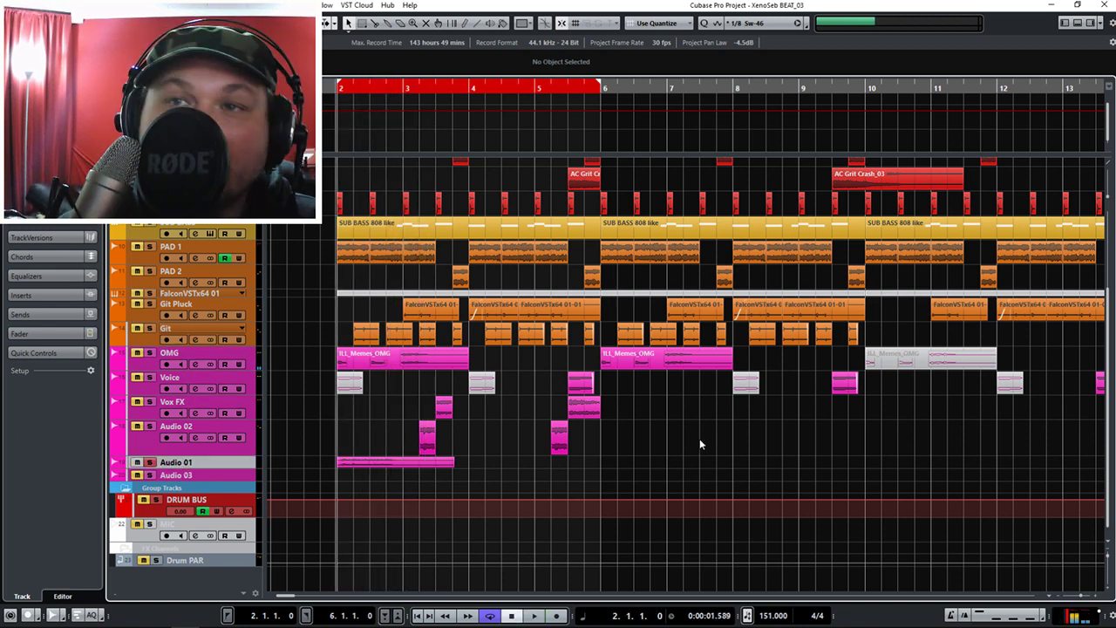
key(space)
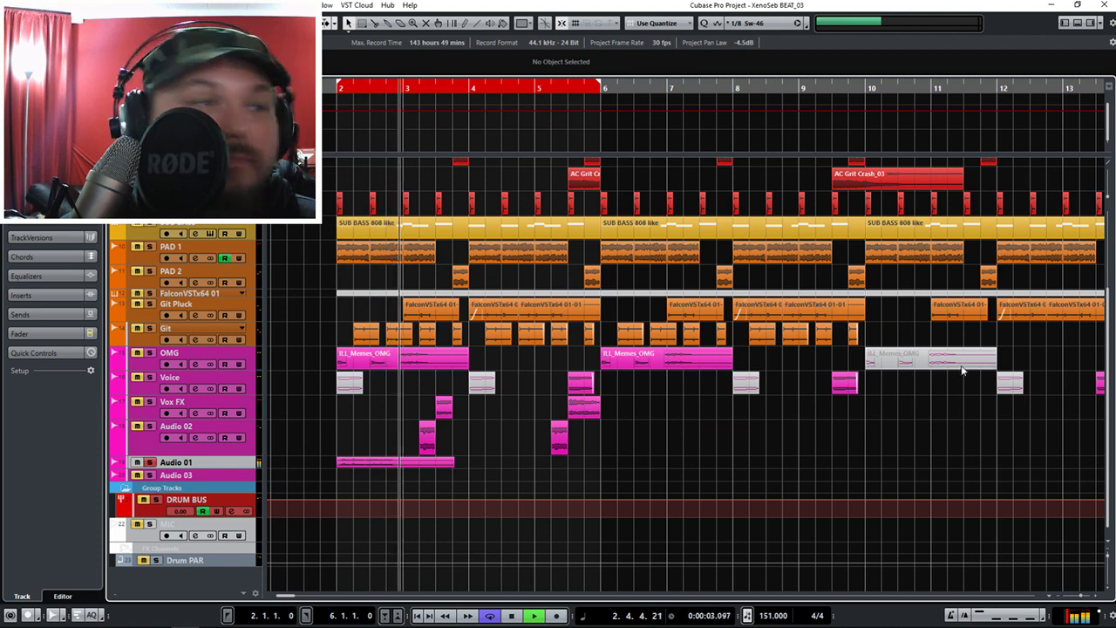
Replay the soloed OMG track and Audio 01 for a second comparison, and turn solo off.
click(201, 356)
key(space)
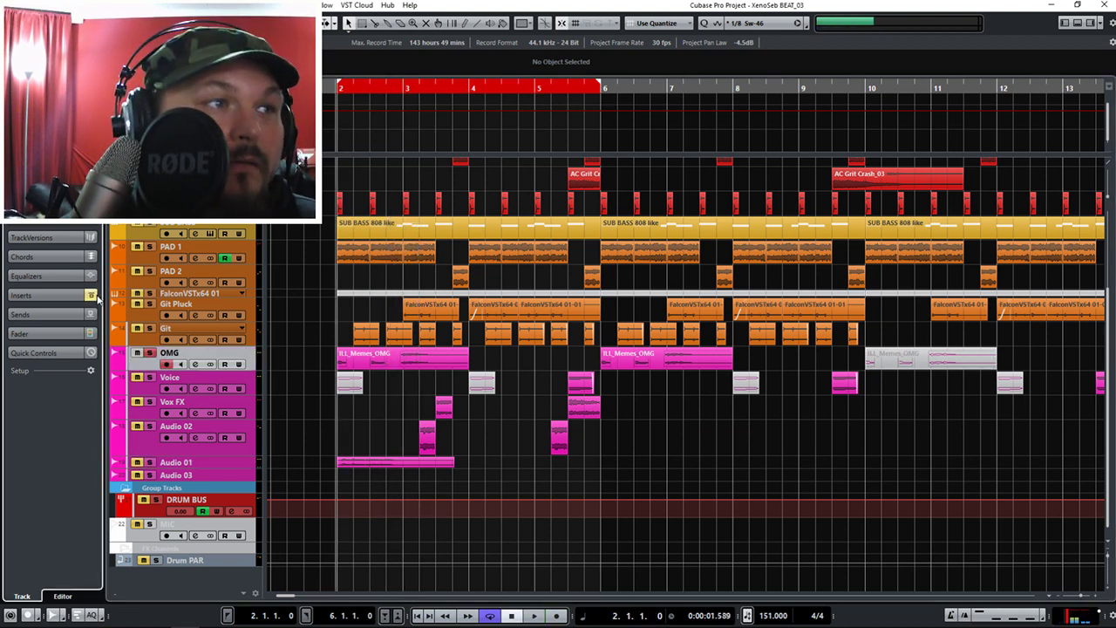
key(space)
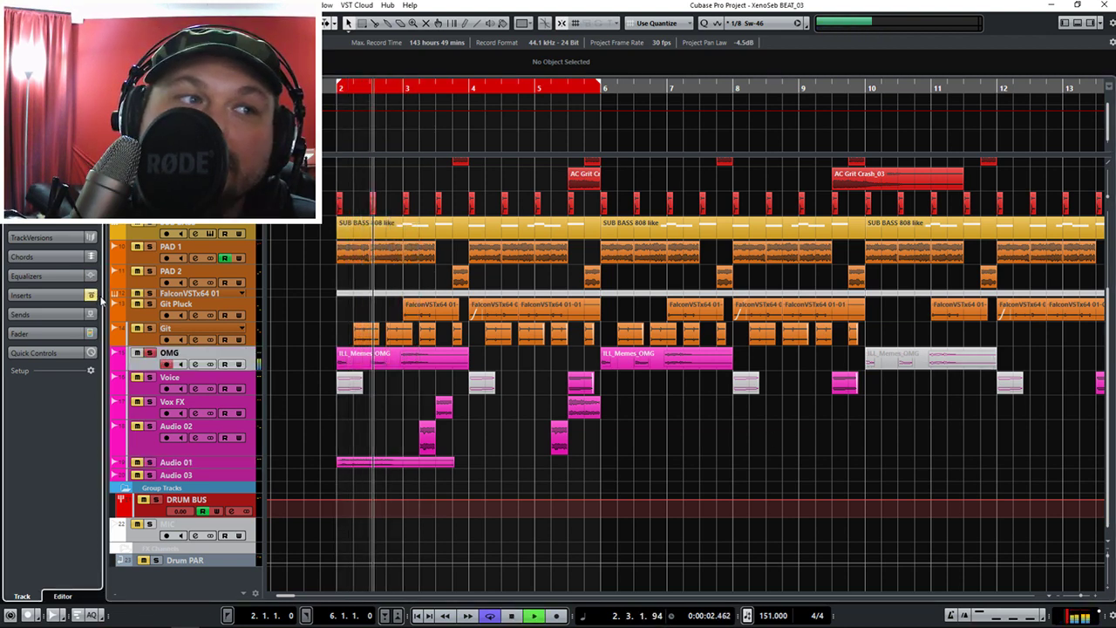
key(space)
click(181, 454)
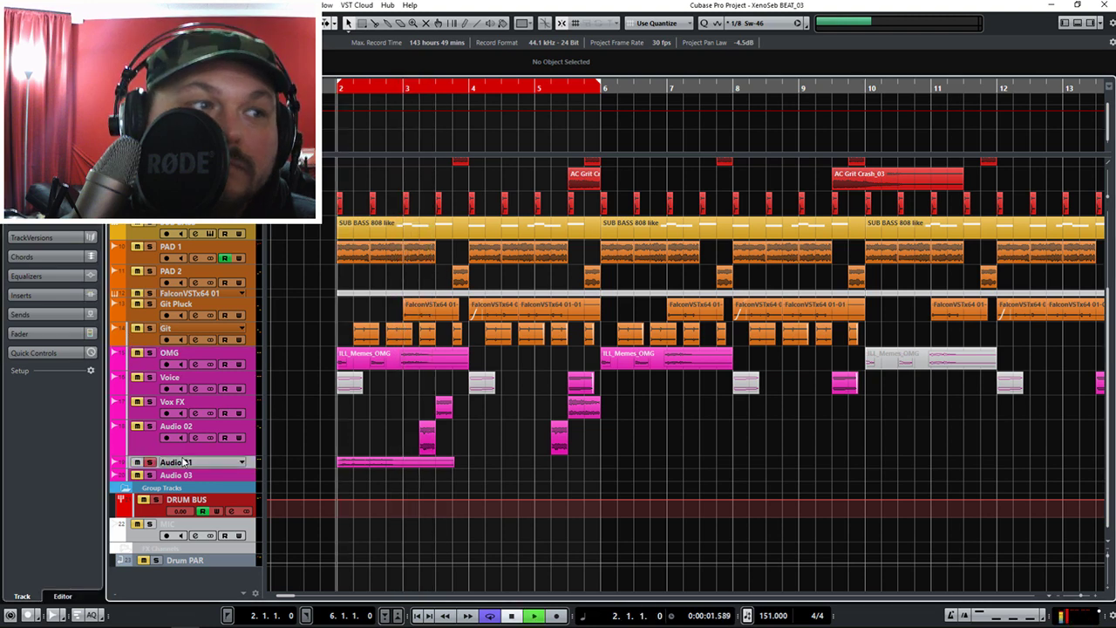
key(space)
key(space)
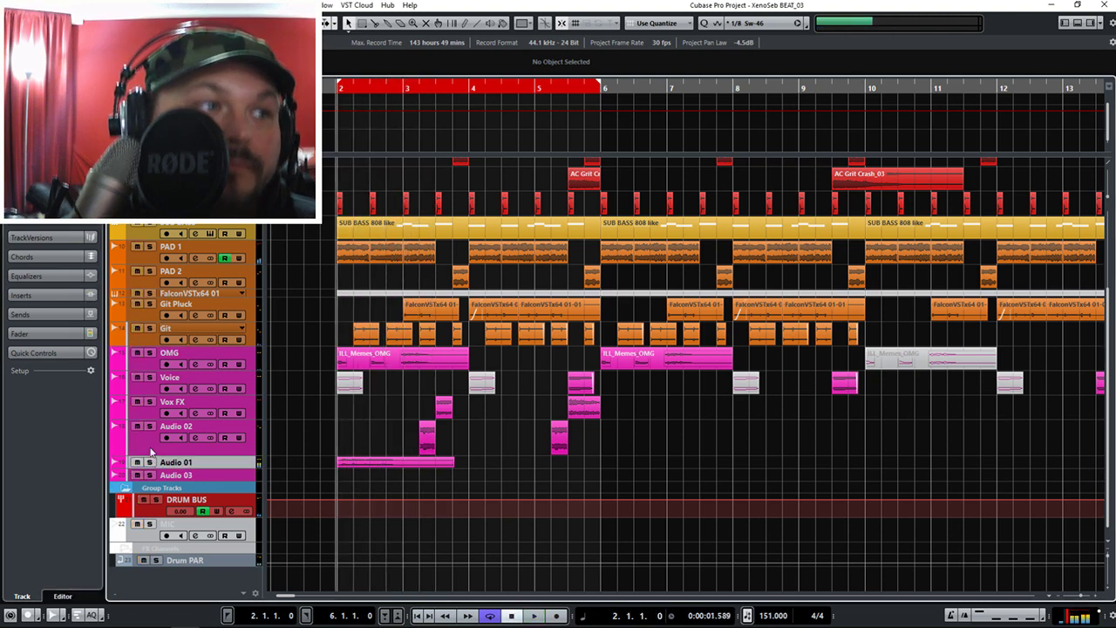
Play the beat with Audio 01 muted, delete the imported OMG clip from that track and unmute it.
click(181, 357)
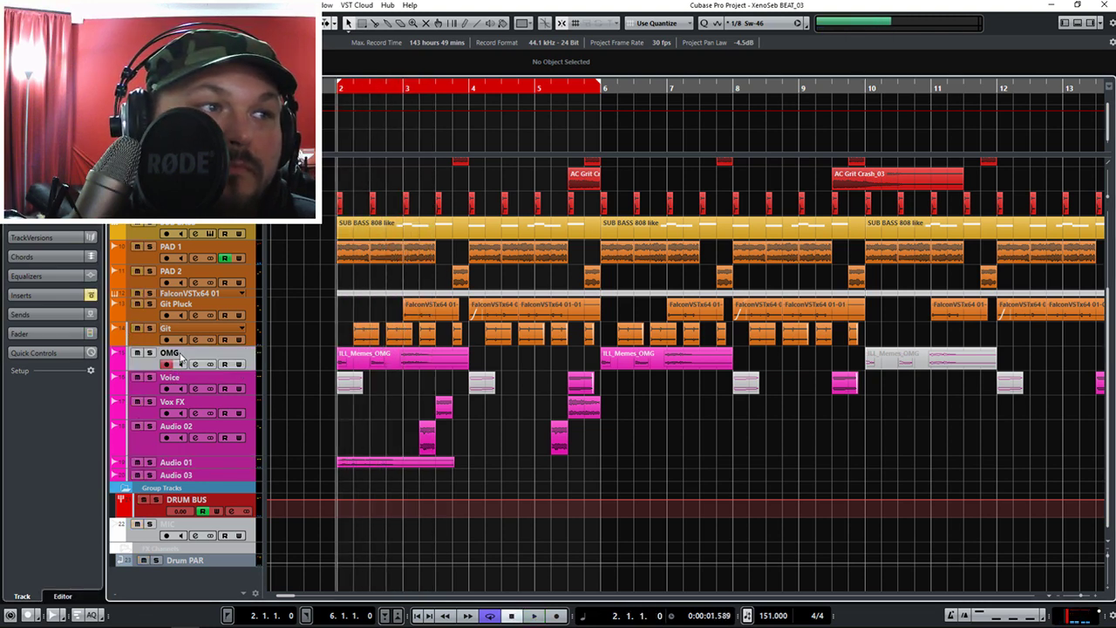
click(137, 462)
key(space)
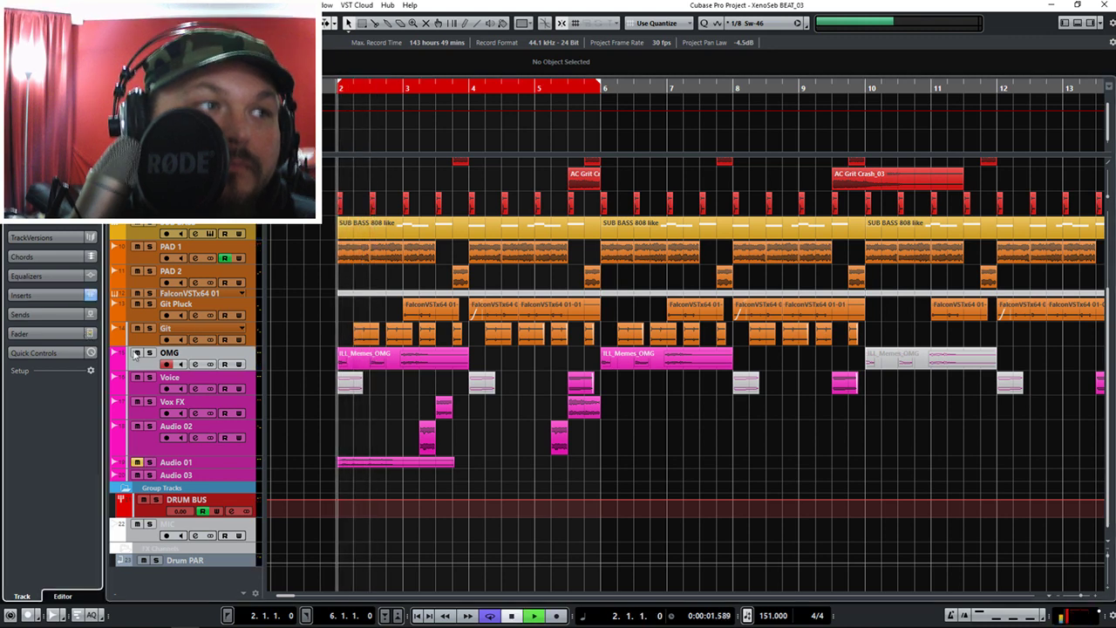
drag(284, 438, 338, 486)
key(Delete)
key(space)
click(137, 462)
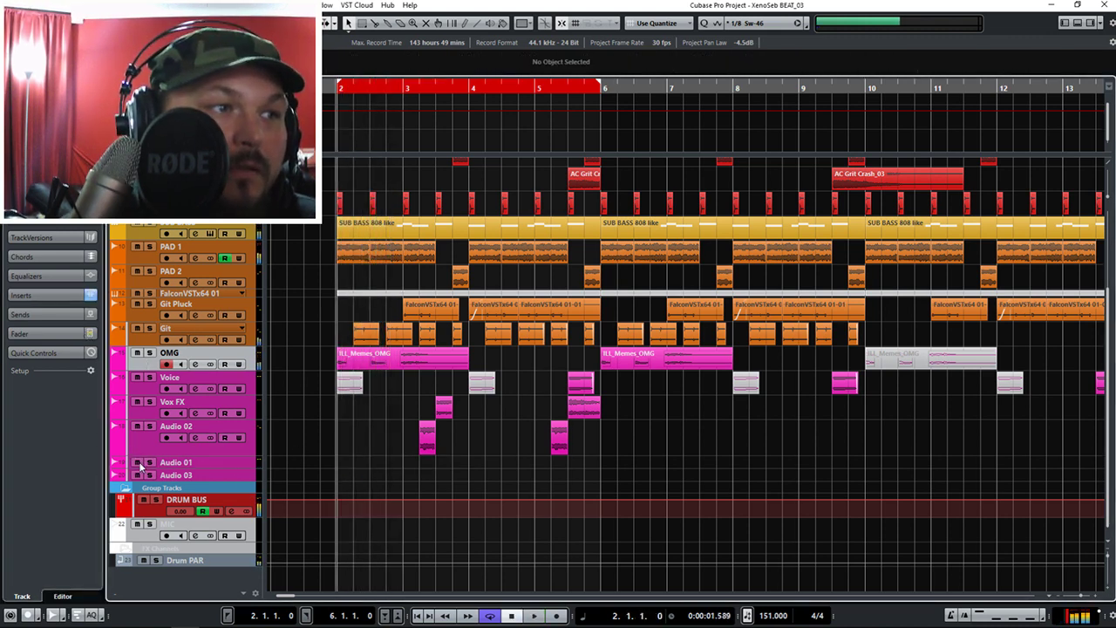
Start another audio import for Audio 01 and audition the Memes samples from ILL_Memes_It's_Lit_Fam to ILL_Memes_No_U.
click(185, 460)
key(ctrl+i)
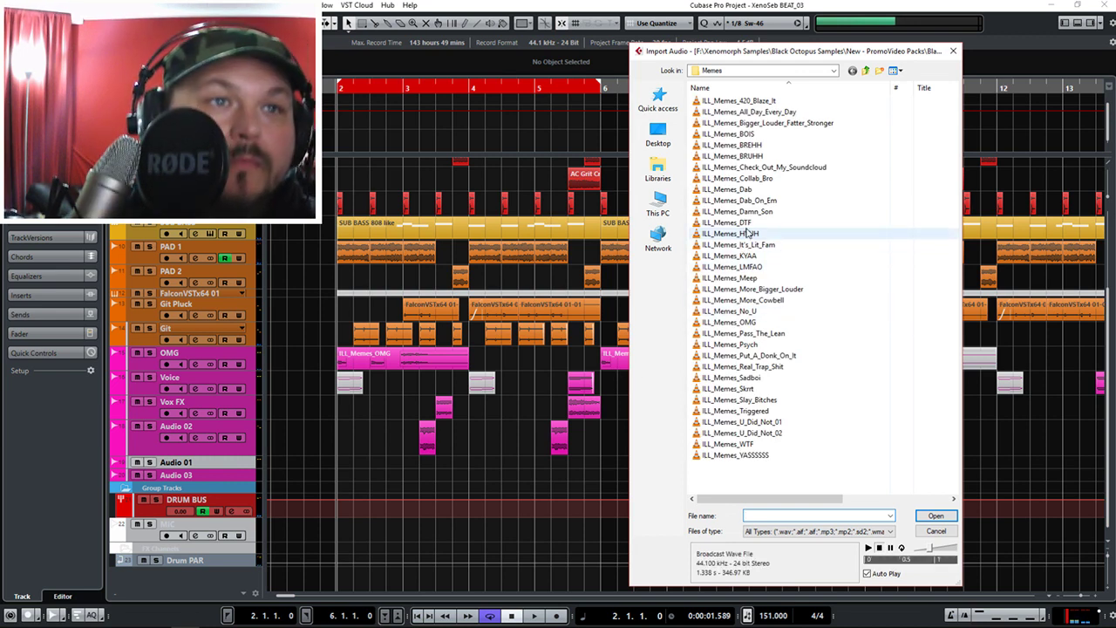
click(738, 244)
key(Down)
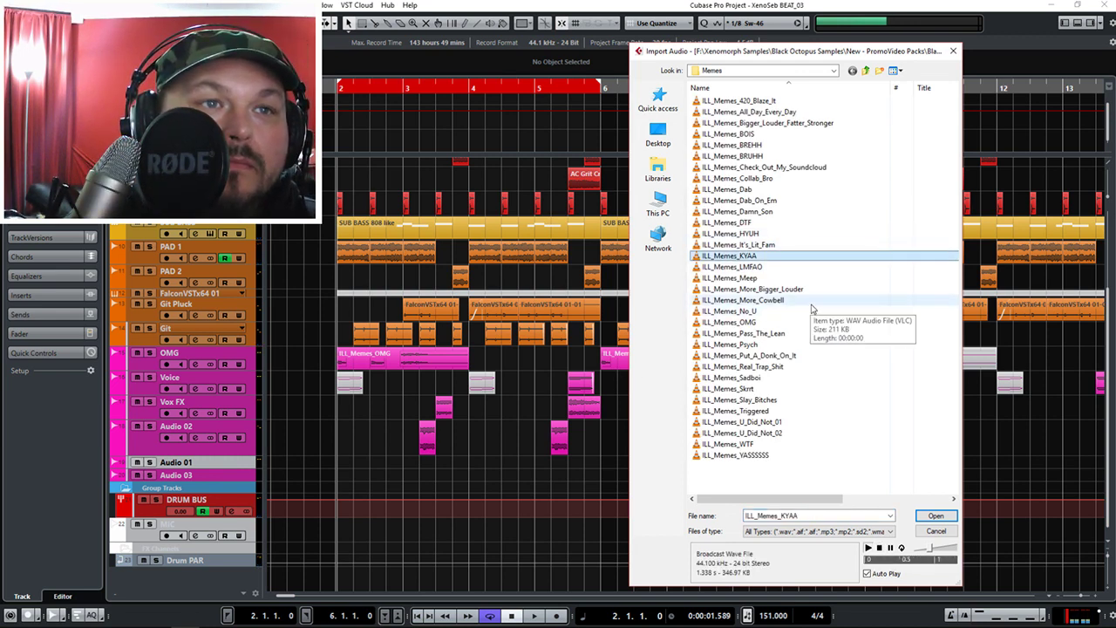
key(Down)
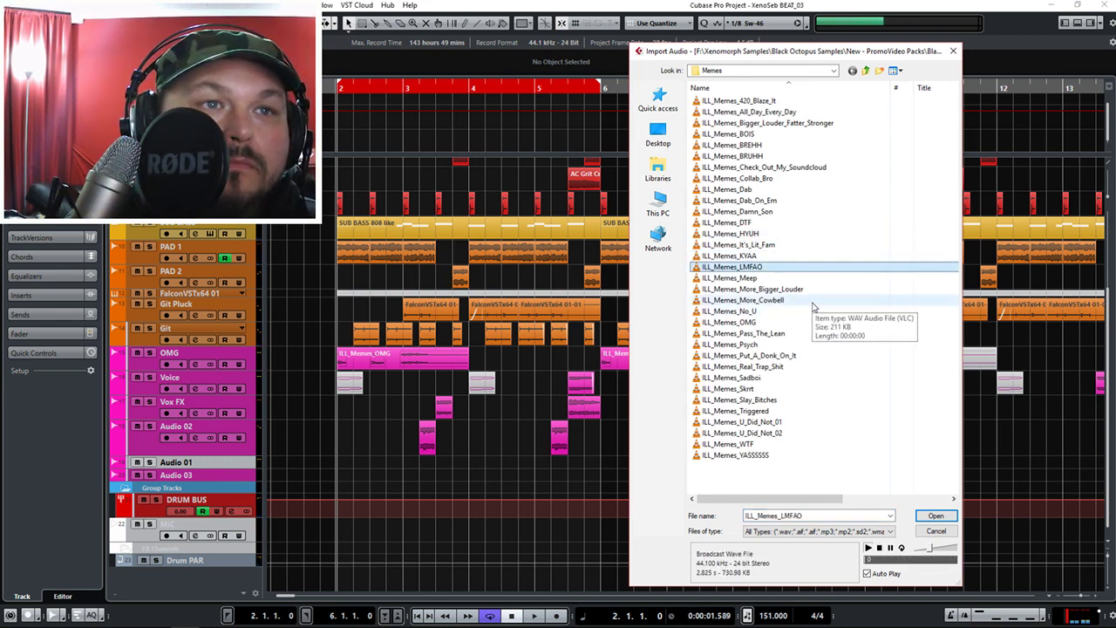
key(Down)
key(Down)
key(Down)
key(Down)
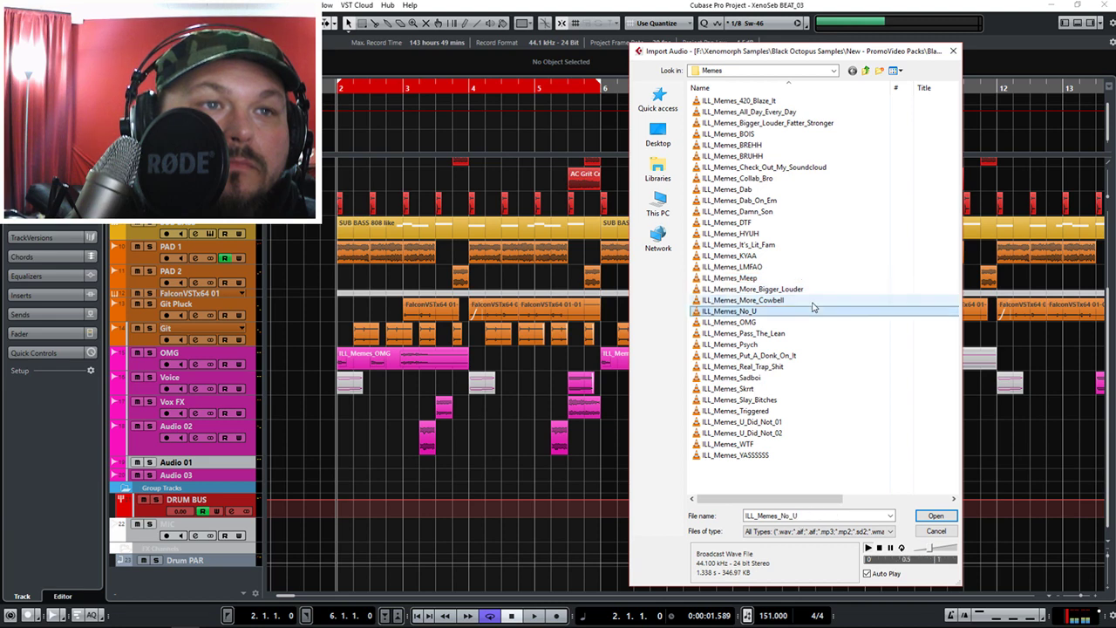
Audition the Memes samples in order from ILL_Memes_OMG to ILL_Memes_Sadboi.
key(Down)
key(Down)
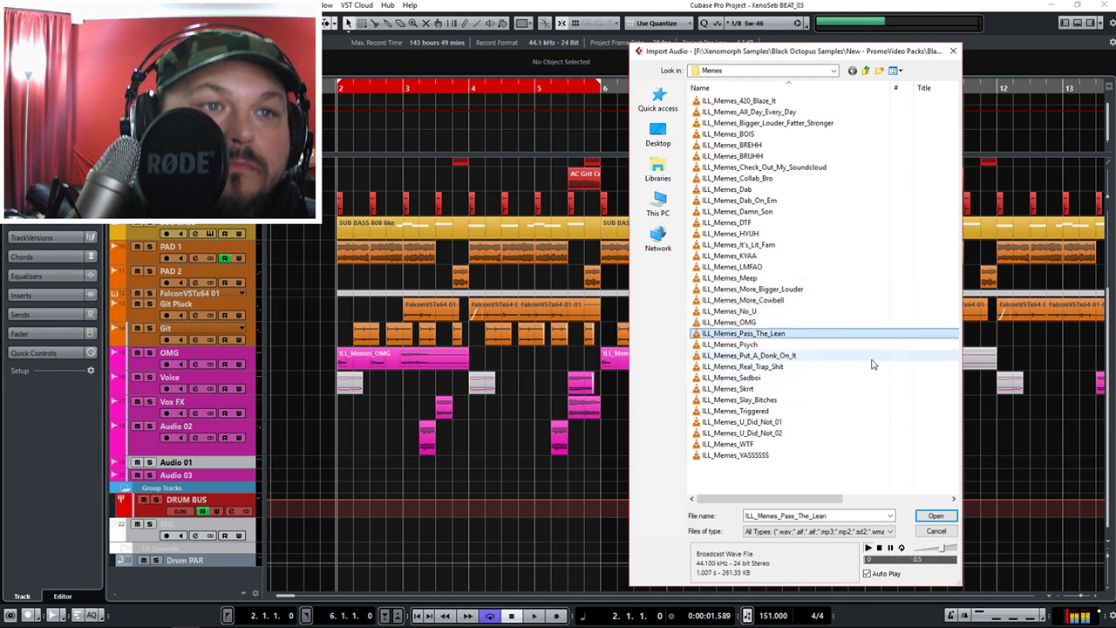
key(Down)
key(Down)
key(Down)
key(Down)
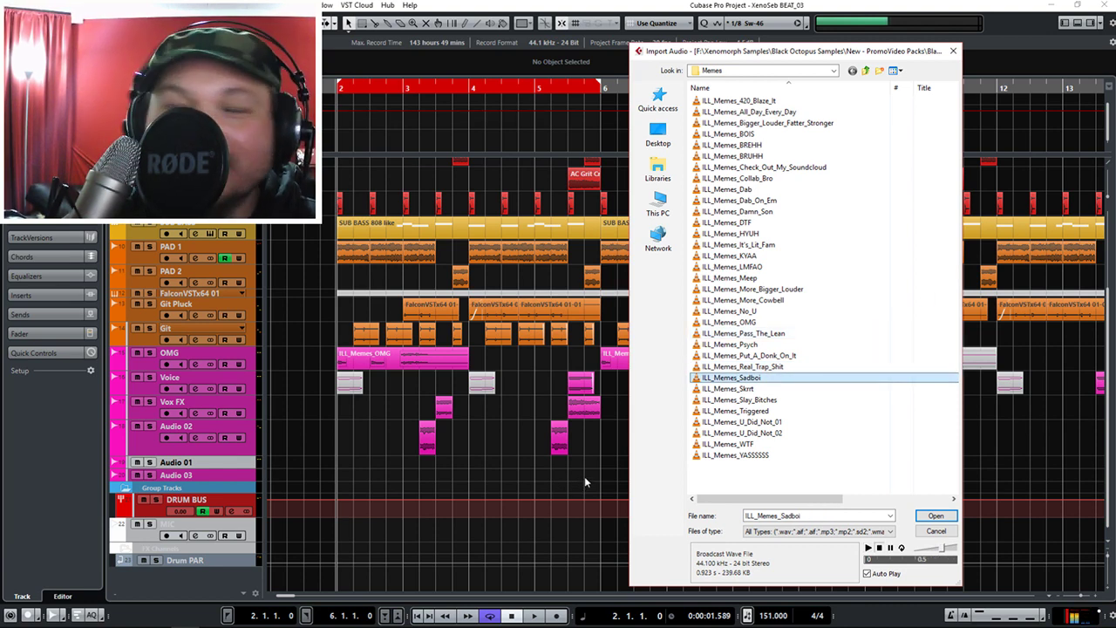
Audition the Memes samples from ILL_Memes_Skrt to ILL_Memes_U_Did_Not_01, replaying ILL_Memes_Skrt and ILL_Memes_Triggered.
key(Down)
key(Down)
key(Up)
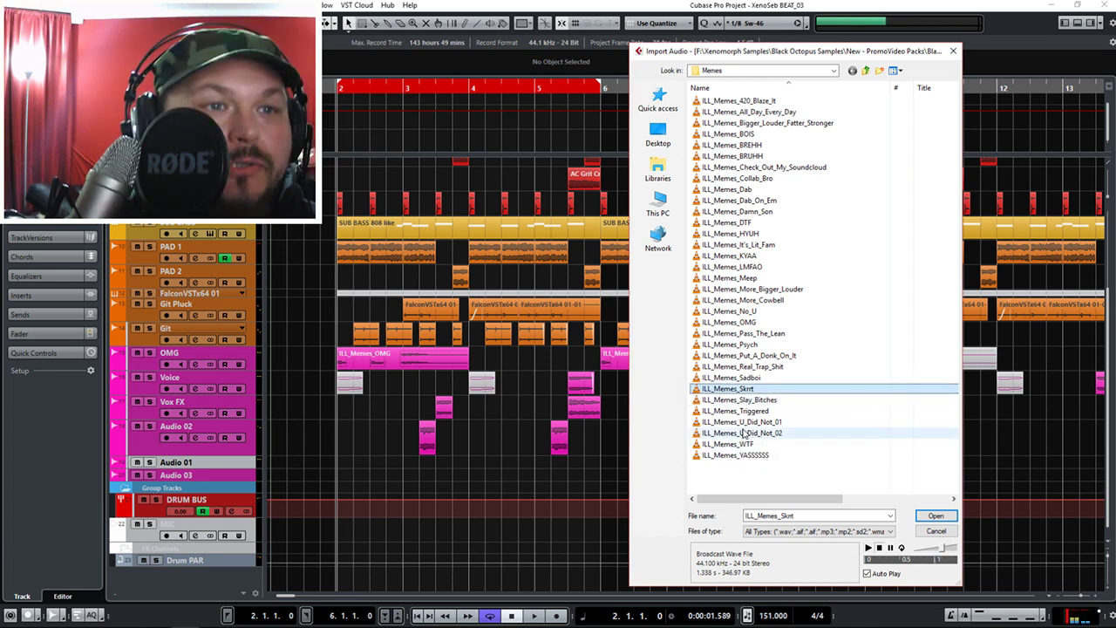
key(Down)
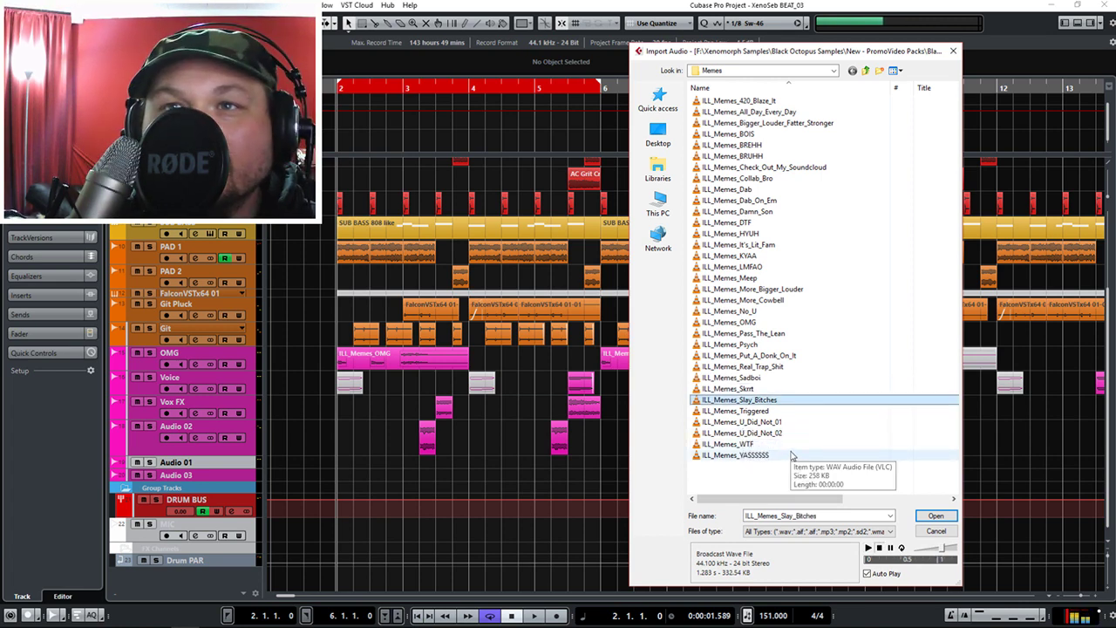
key(Down)
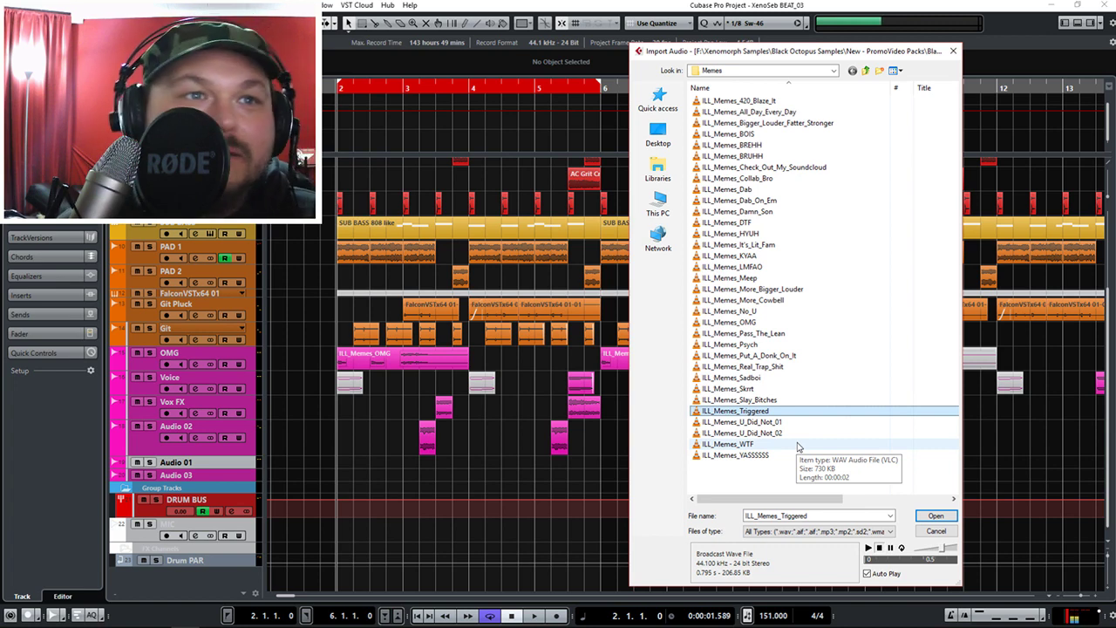
key(Down)
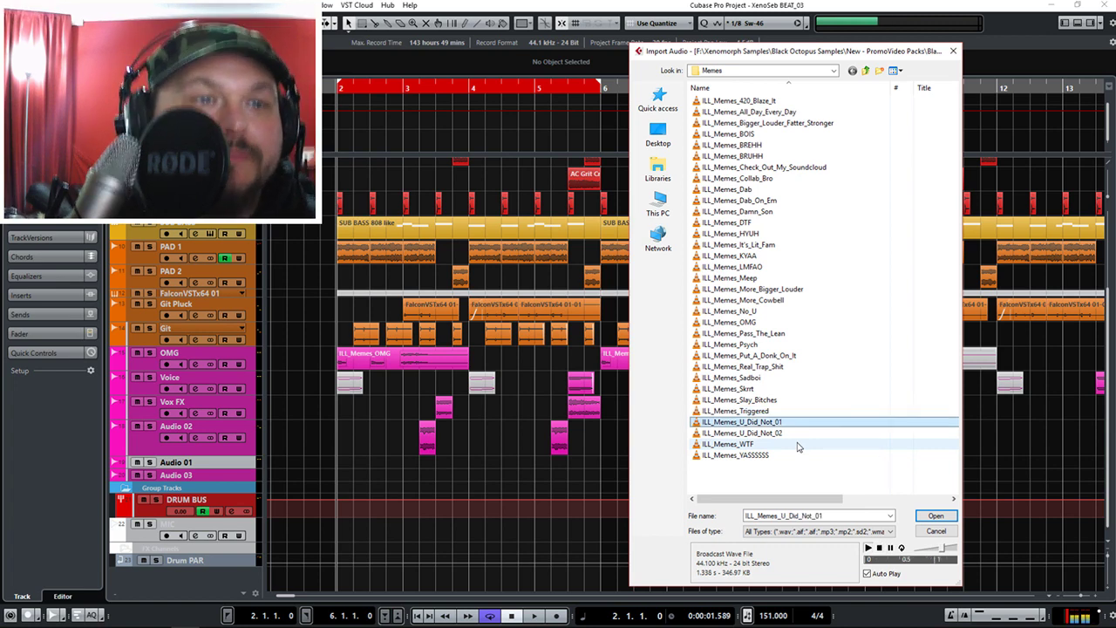
key(Up)
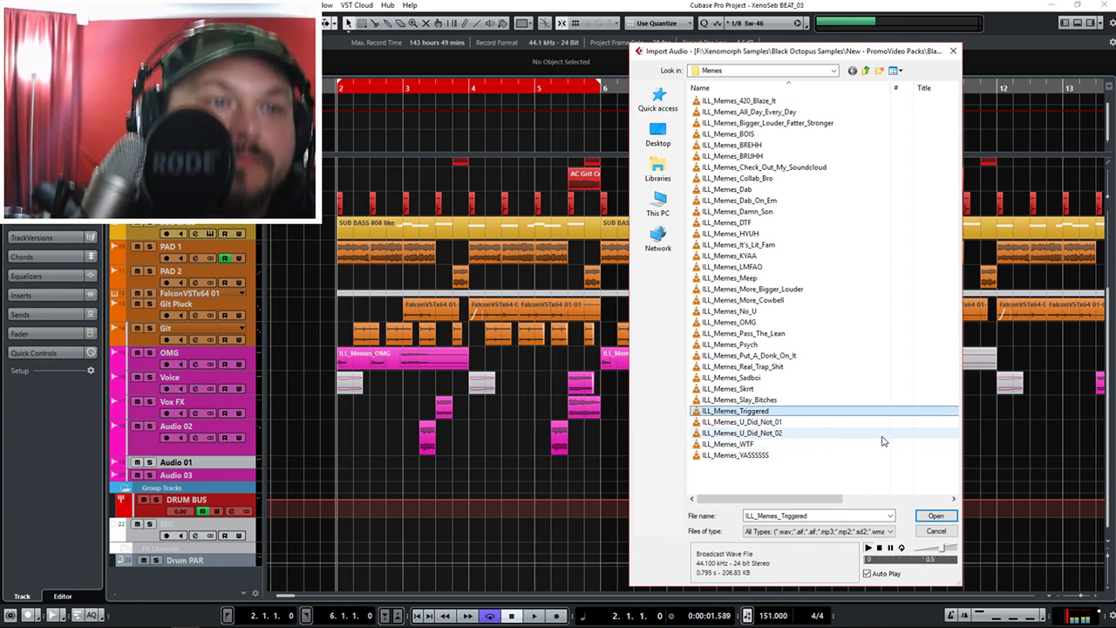
Open the DJ folder of the Spoken samples and audition ILL_DJ_Analog, ILL_DJ_Bass_Boosted, ILL_DJ_In_The_Mix and ILL_DJ_Instant_Replay.
click(864, 72)
double_click(752, 98)
key(Down)
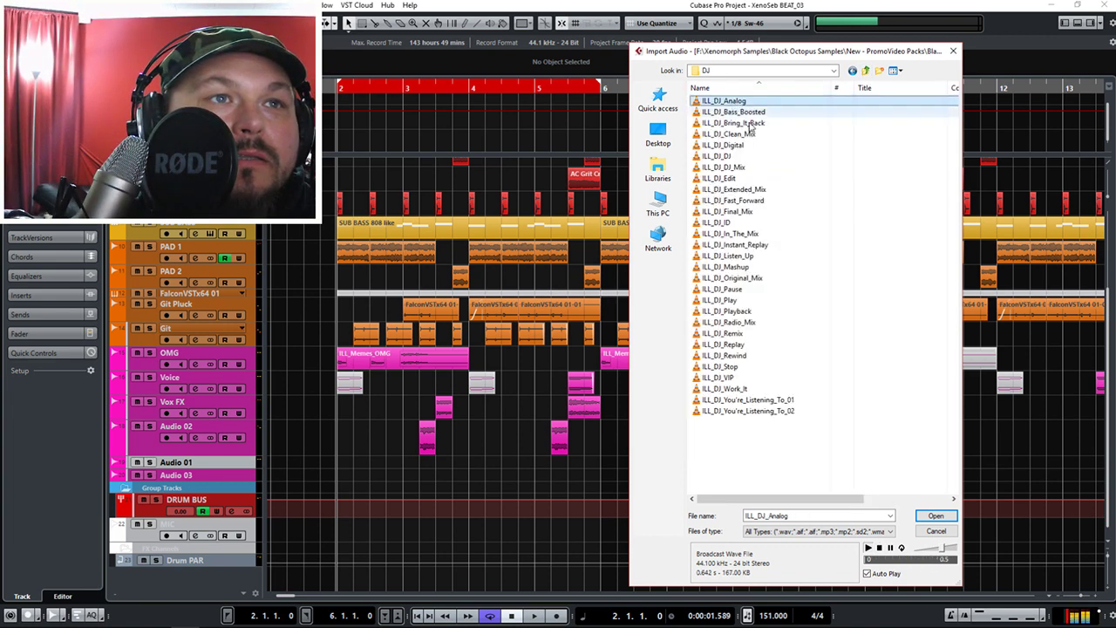
key(Down)
click(746, 233)
click(737, 244)
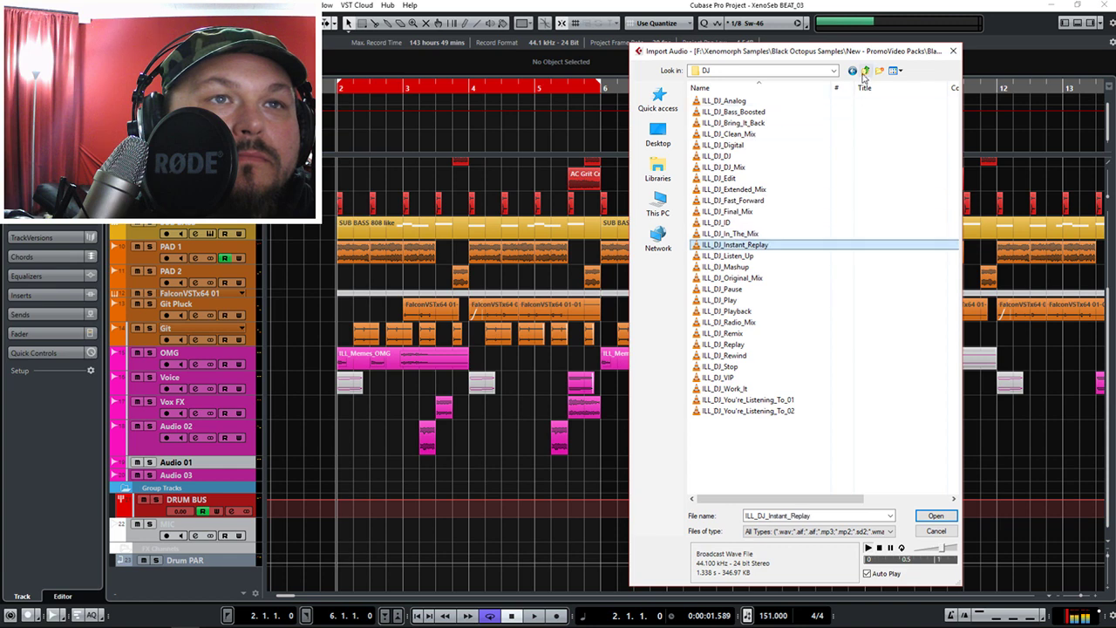
Open the 140BPM folder within Loops (Chops, Glitches, FX) and audition ILL_Loops_140BPM_02_A.
click(864, 72)
click(864, 71)
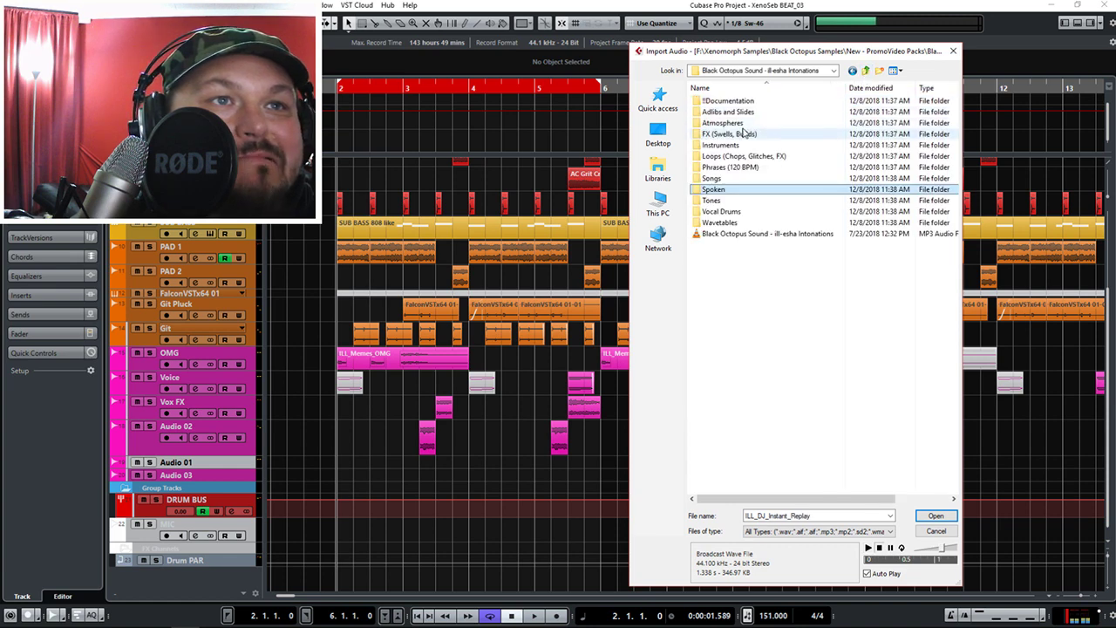
double_click(747, 155)
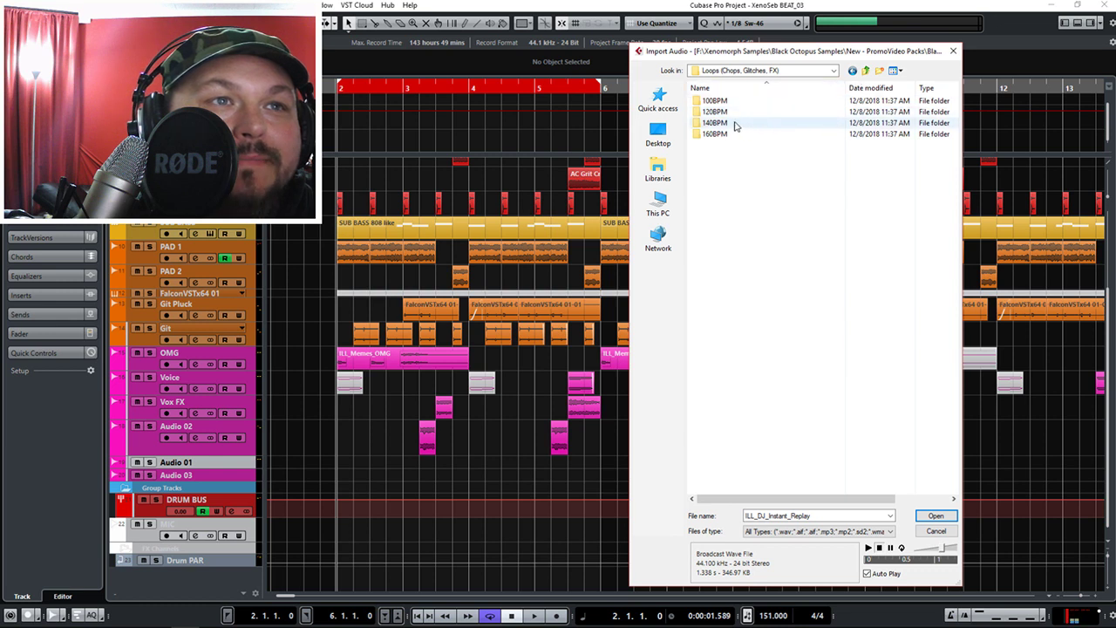
double_click(715, 123)
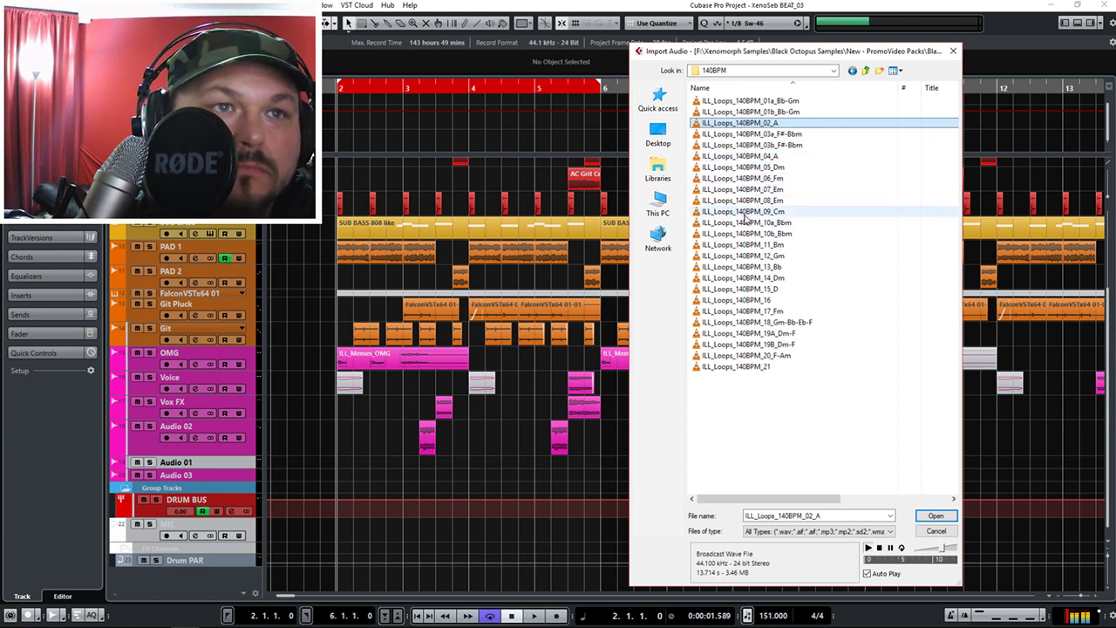
Audition ILL_Loops_140BPM_18_Gm-Bb-Eb-F and ILL_Loops_140BPM_12_Gm, and import the 12_Gm loop onto Audio 01 at bar 2.
click(755, 322)
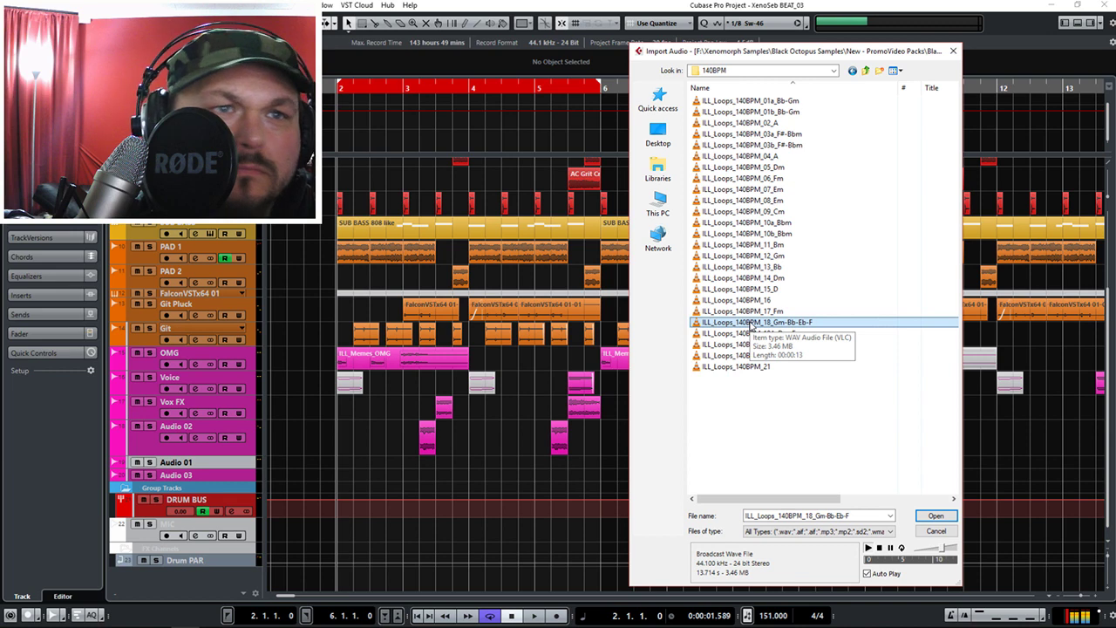
click(737, 258)
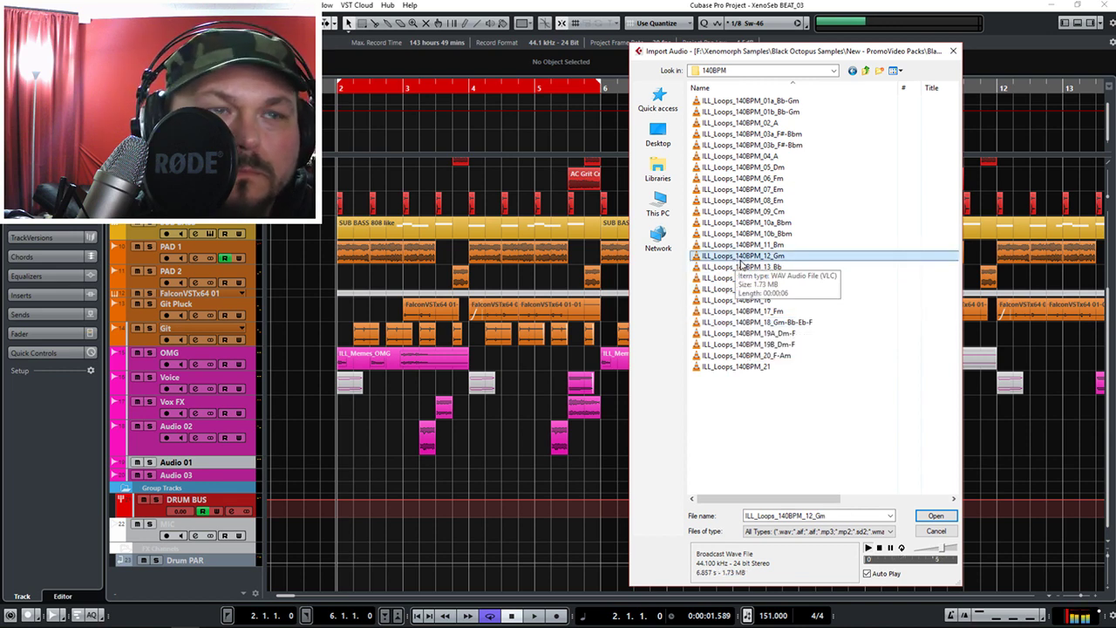
click(929, 520)
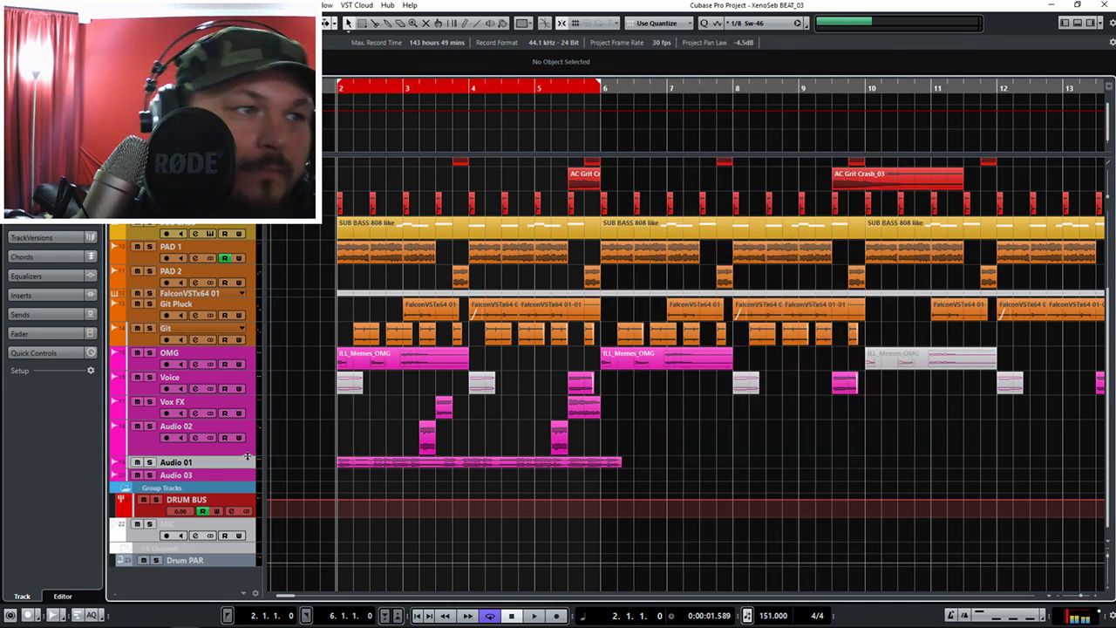
Make the Audio 01 track taller and time-stretch its ILL_Loops_140BPM_12_Gm clip with Sizing Applies Time Stretch so it ends at bar 6.
drag(237, 469, 239, 491)
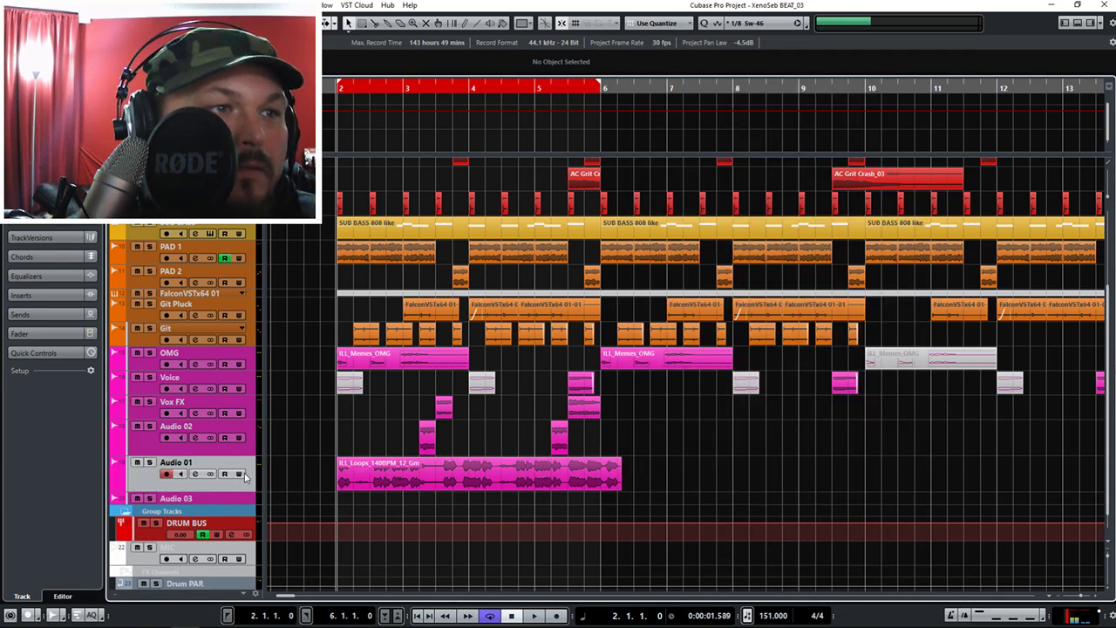
click(329, 111)
scroll(326, 115, up, 5)
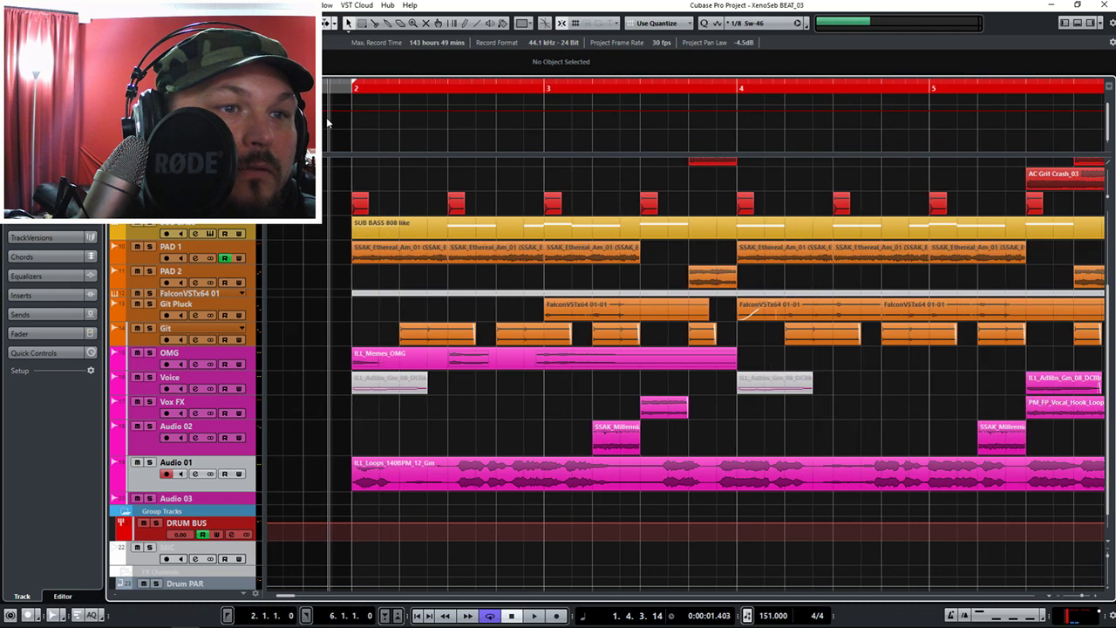
scroll(326, 116, down, 2)
click(604, 481)
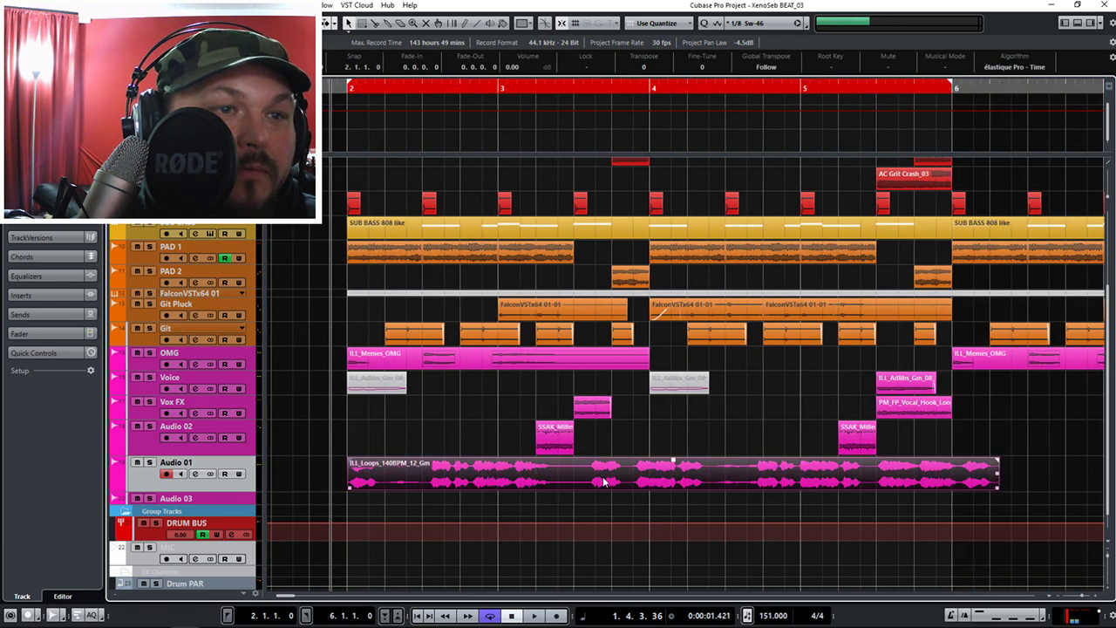
right_click(603, 481)
click(608, 482)
click(348, 24)
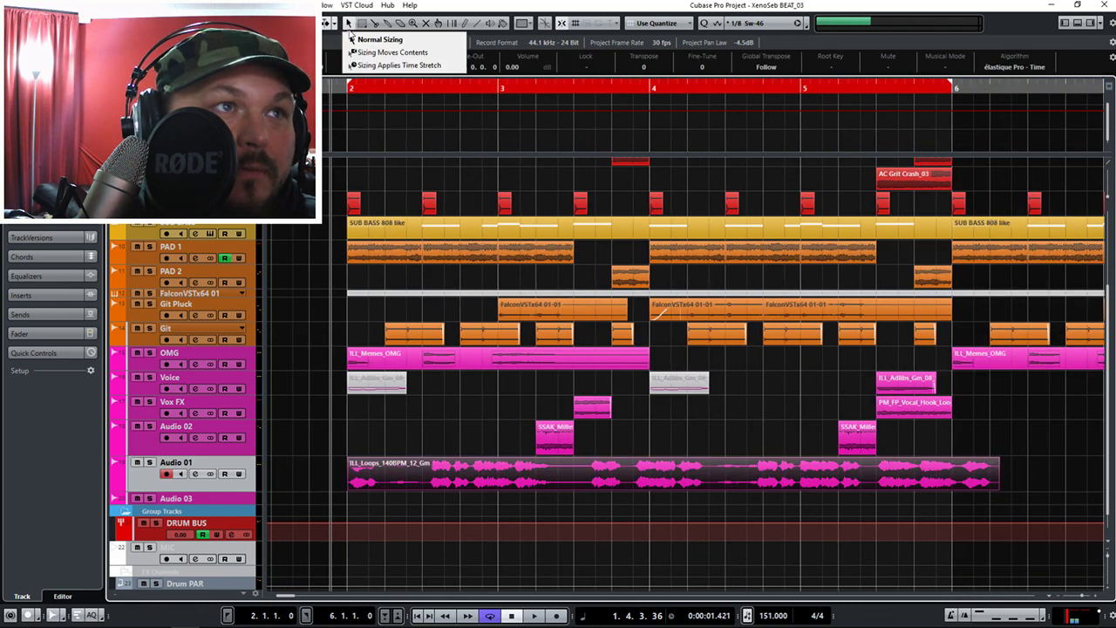
click(354, 65)
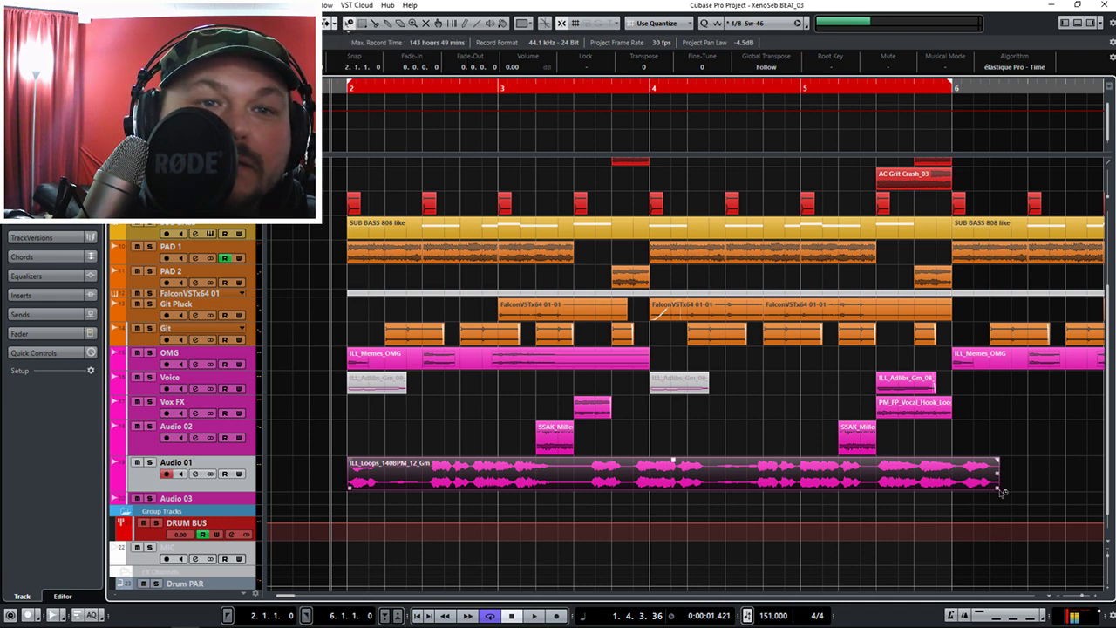
drag(1001, 491, 950, 486)
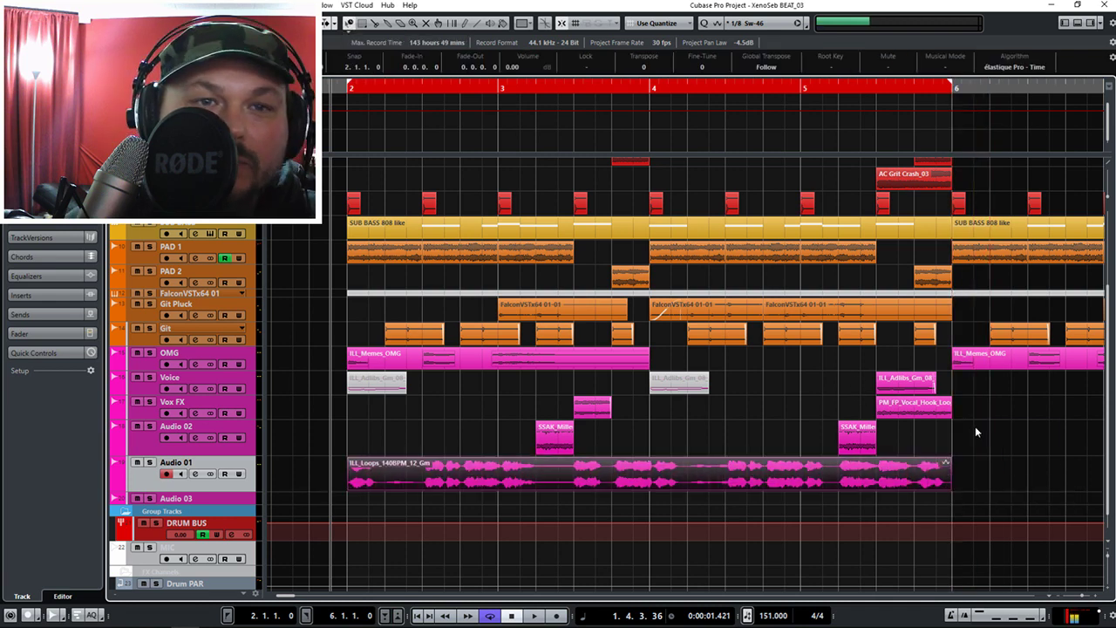
With Audio 01 soloed, apply low and high cuts and a -7.6 dB EQ dip near 2.83 kHz, and lower its fader to about -3.86.
key(1)
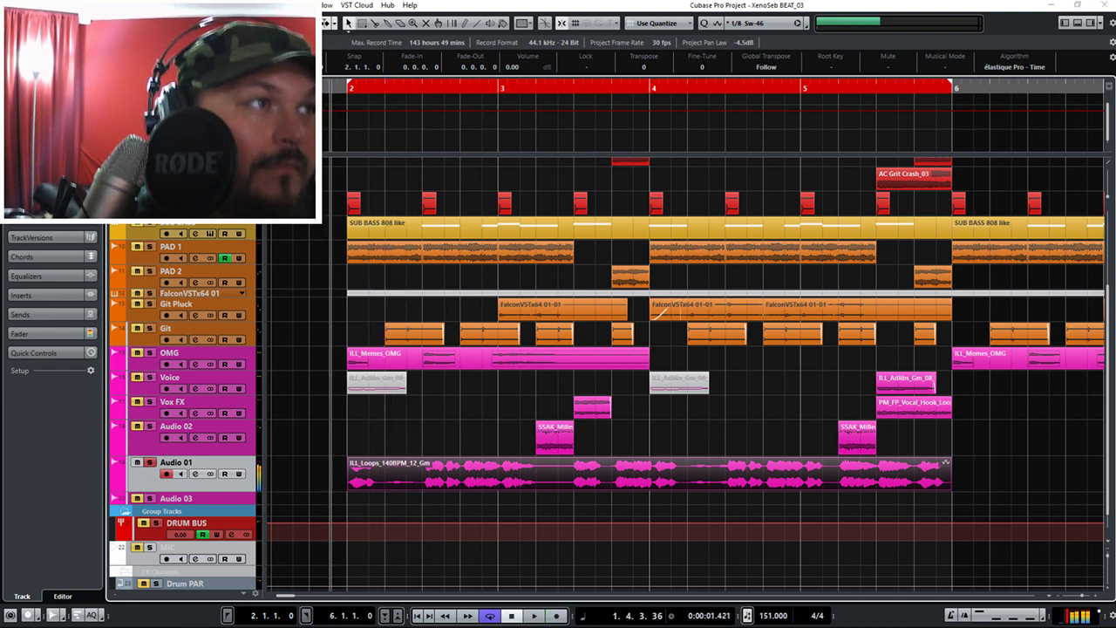
click(195, 473)
click(598, 393)
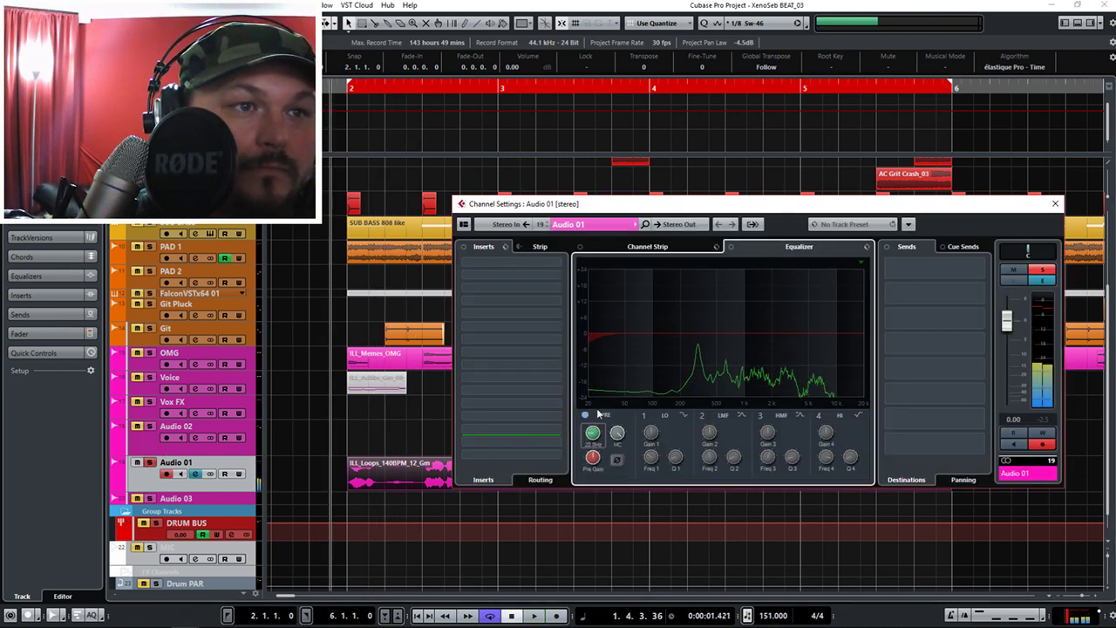
key(space)
drag(739, 354, 787, 358)
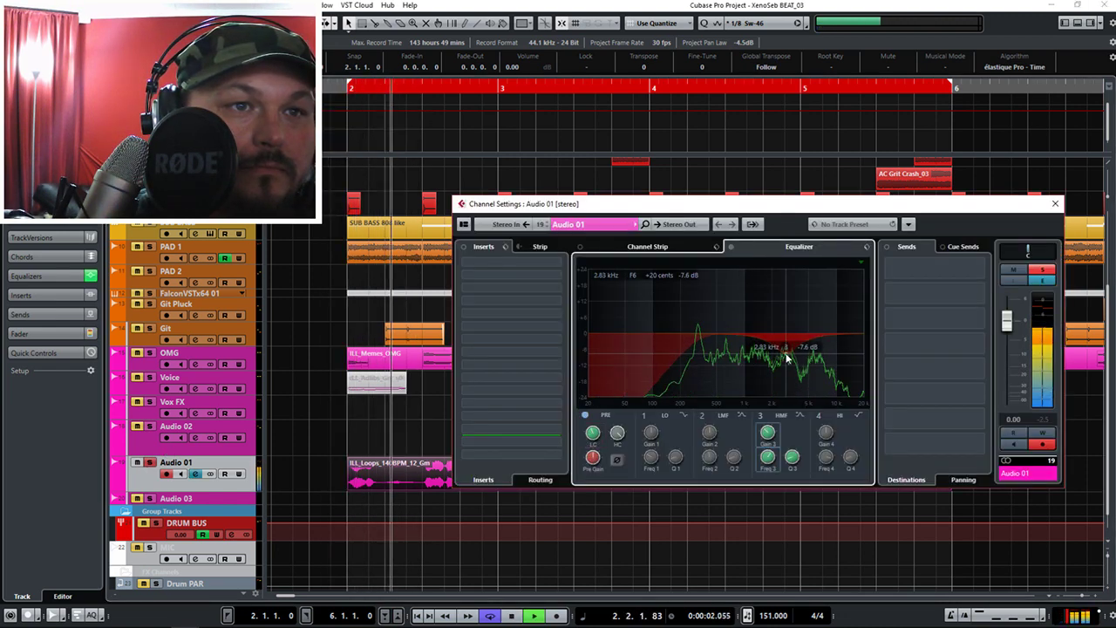
click(616, 434)
drag(1008, 320, 1008, 336)
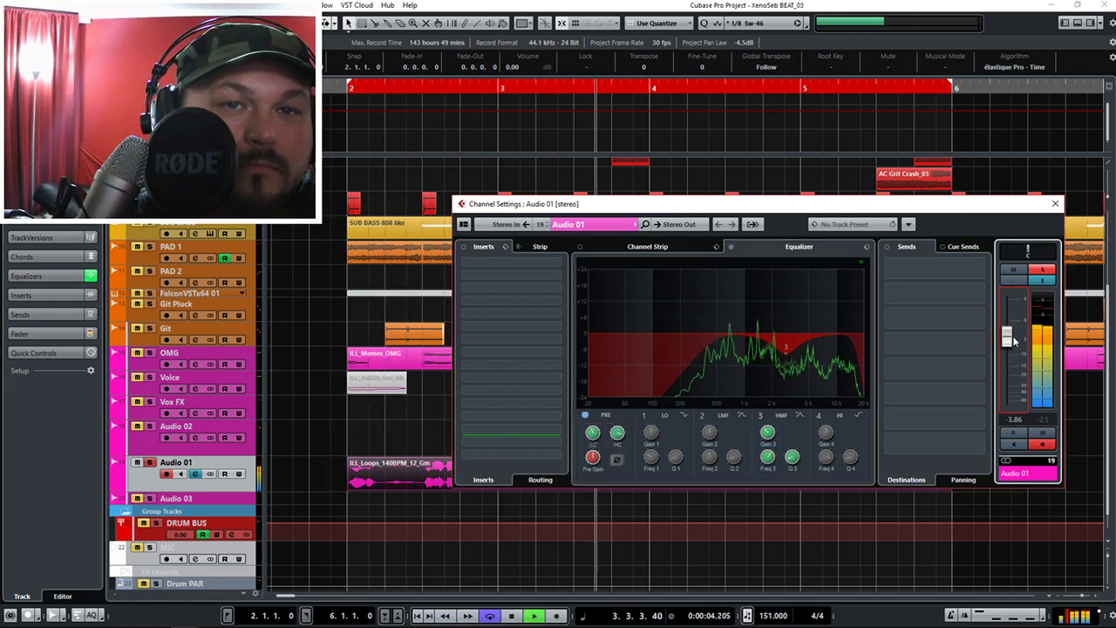
click(1055, 203)
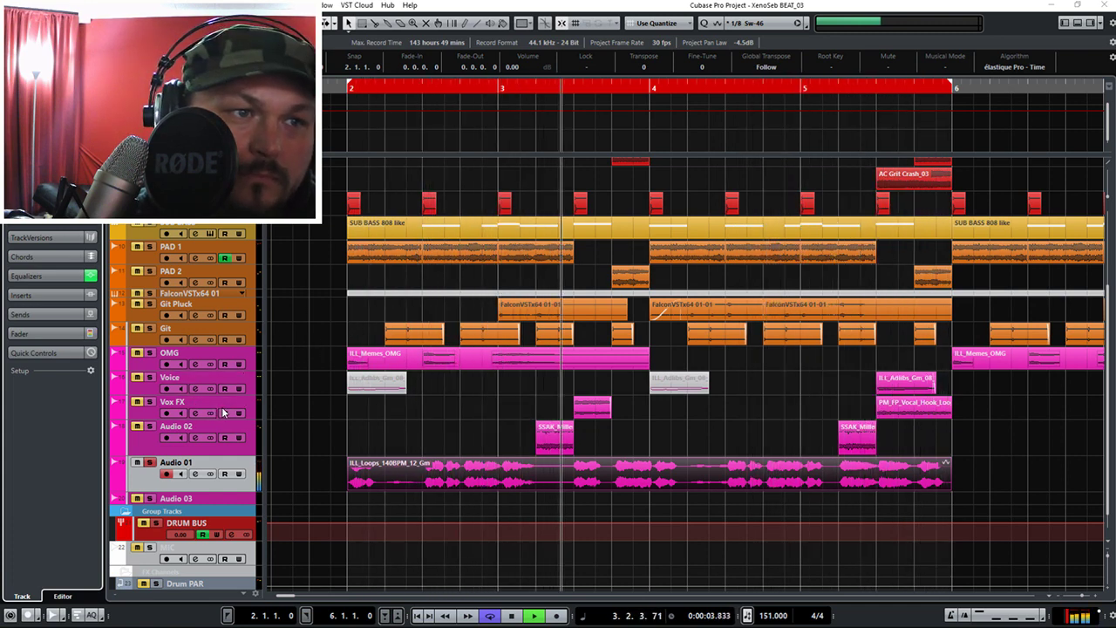
Take Audio 01 out of solo and listen to the stretched loop with the full mix.
key(space)
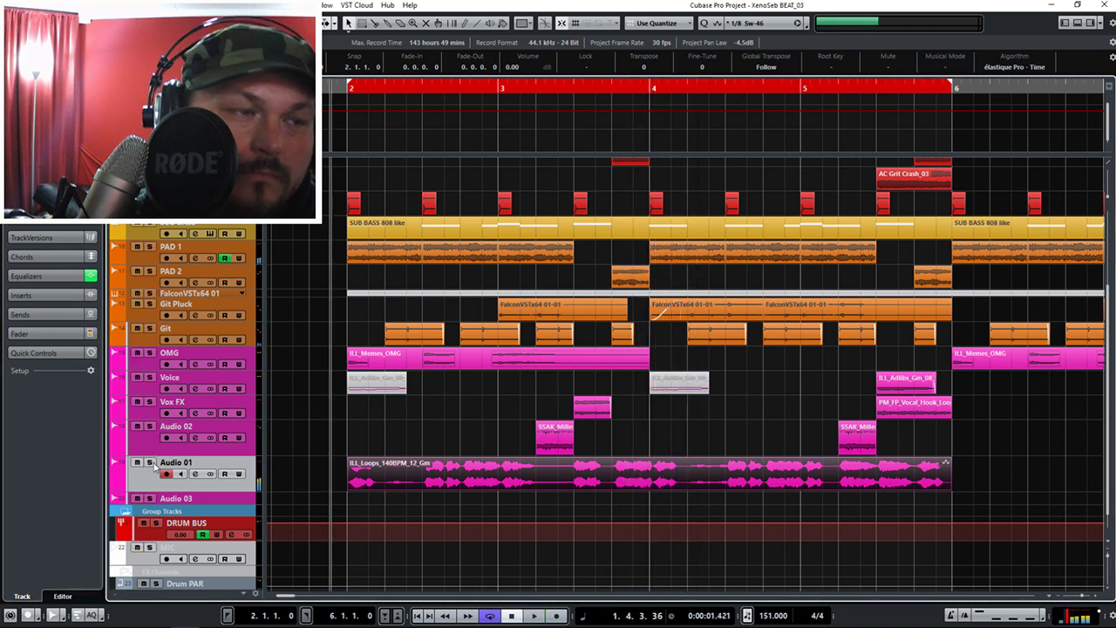
key(space)
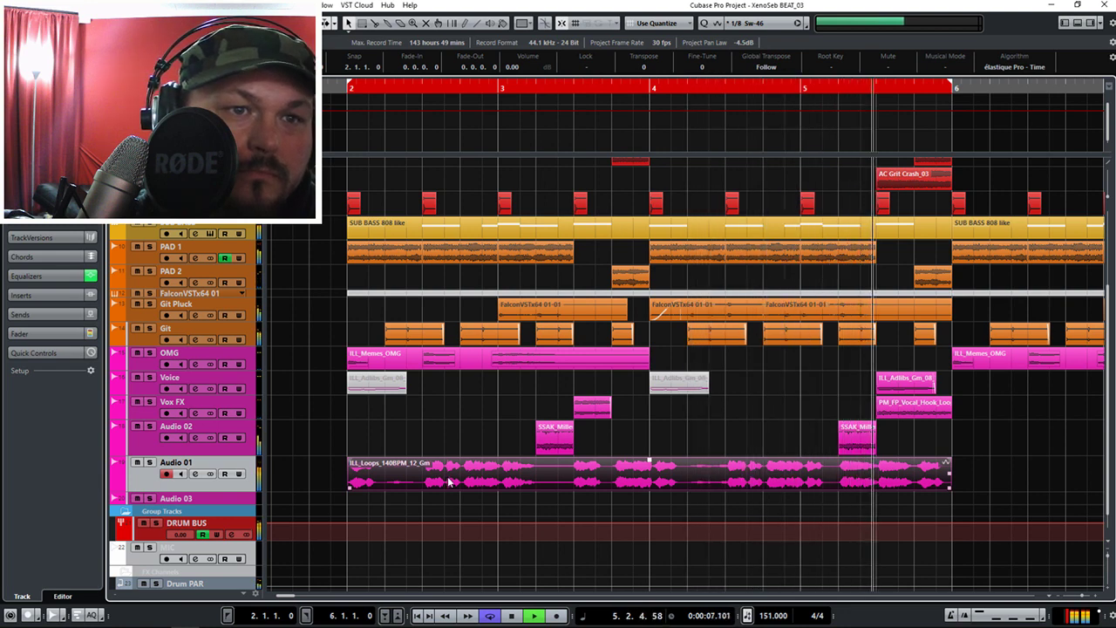
key(space)
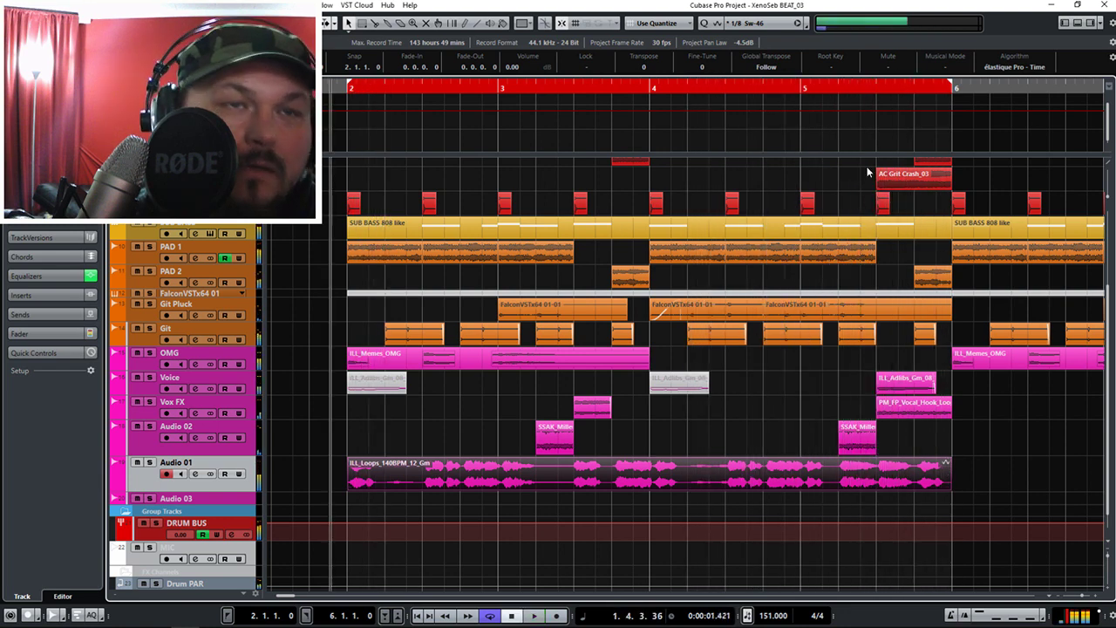
Split the ILL_Loops_140BPM_12_Gm clip on Audio 01 at bar 5 and play the result.
click(798, 91)
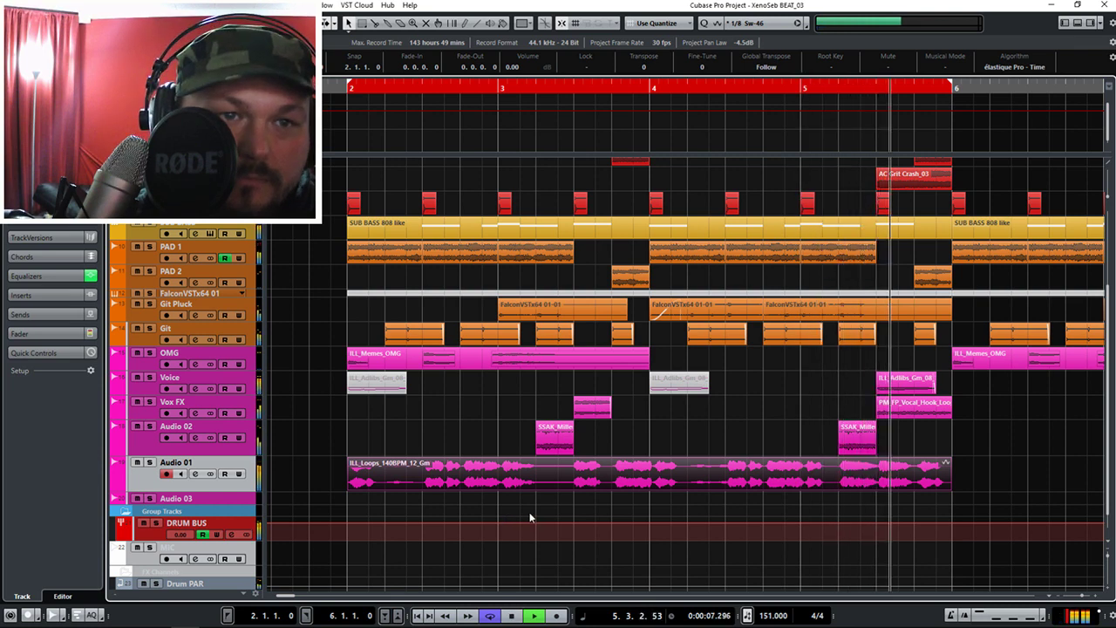
click(811, 484)
right_click(820, 495)
click(806, 478)
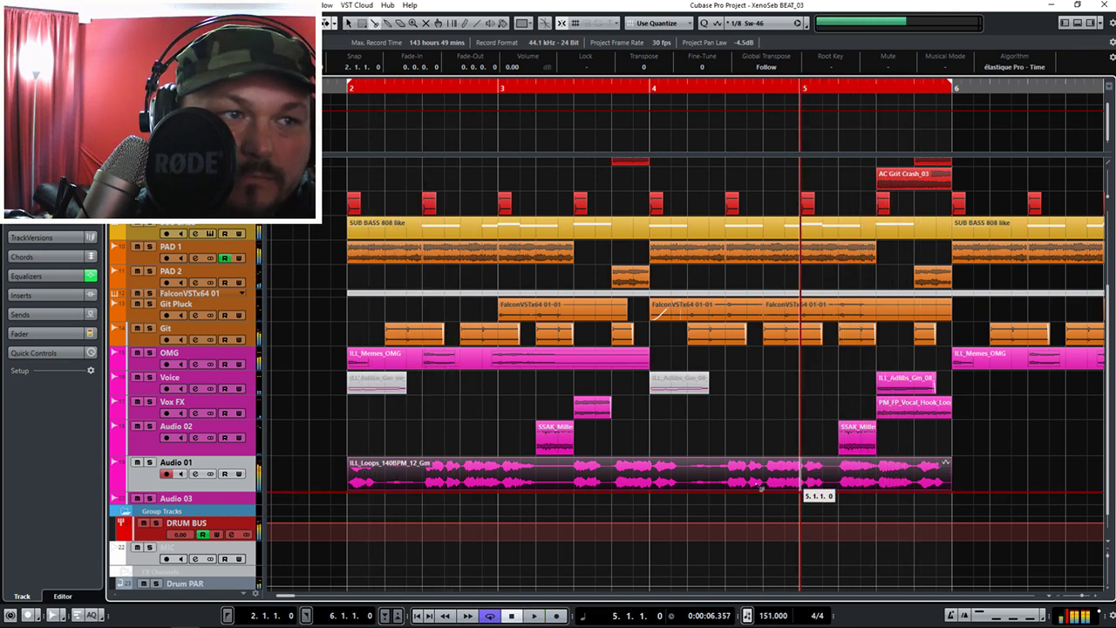
click(803, 492)
click(796, 482)
key(space)
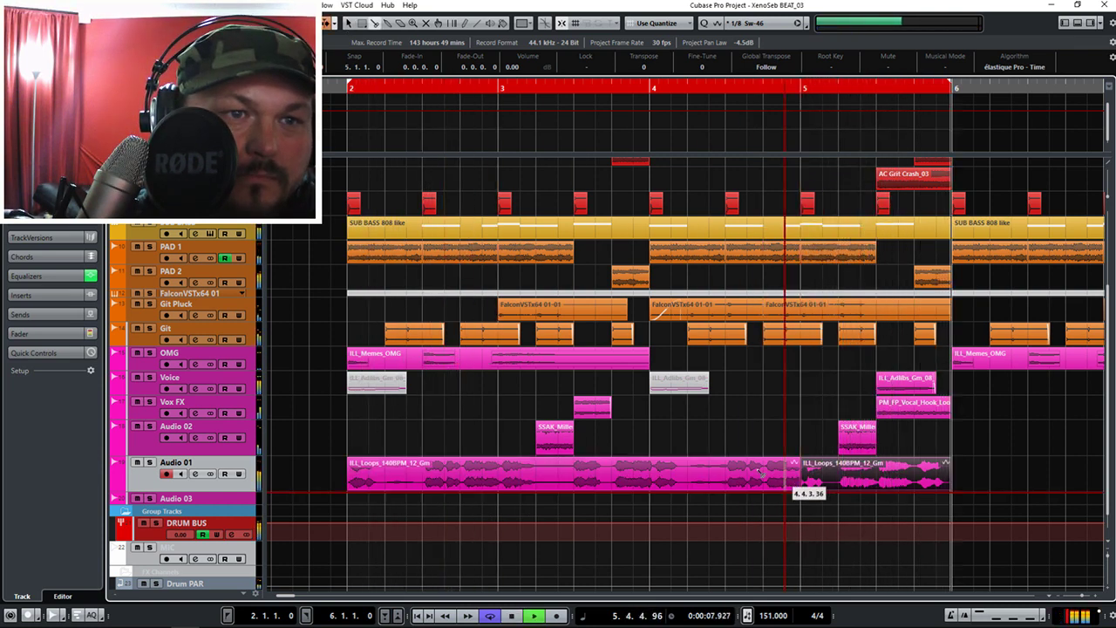
Listen to the split loop on Audio 01 and mute its first part, from bar 2 to bar 5.
click(387, 487)
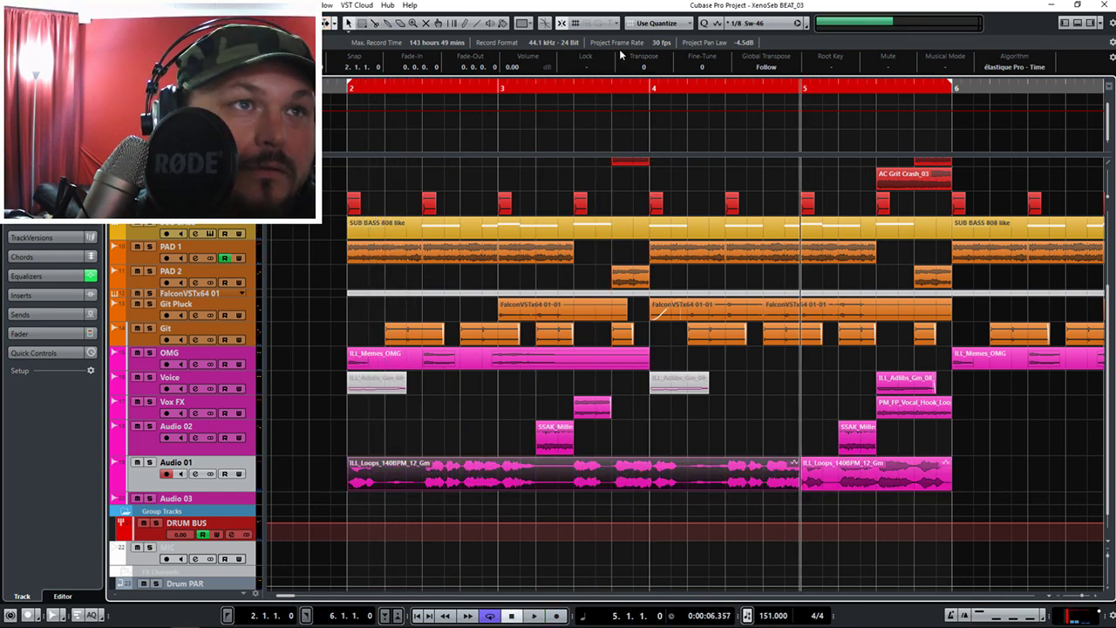
key(space)
click(576, 91)
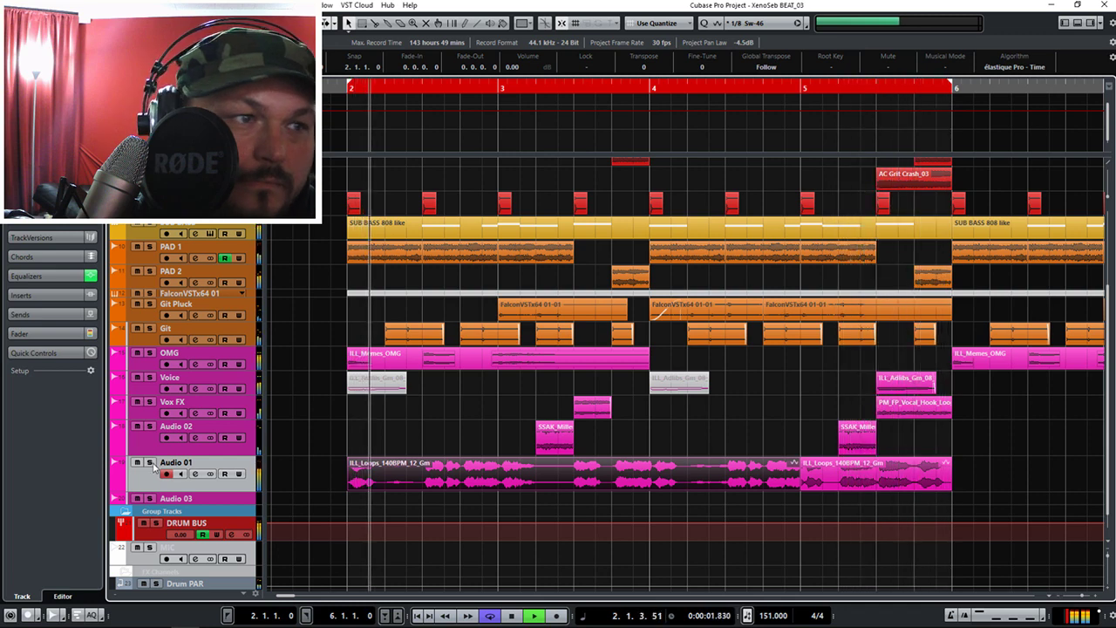
key(space)
right_click(469, 465)
click(474, 481)
right_click(477, 481)
click(549, 471)
click(565, 466)
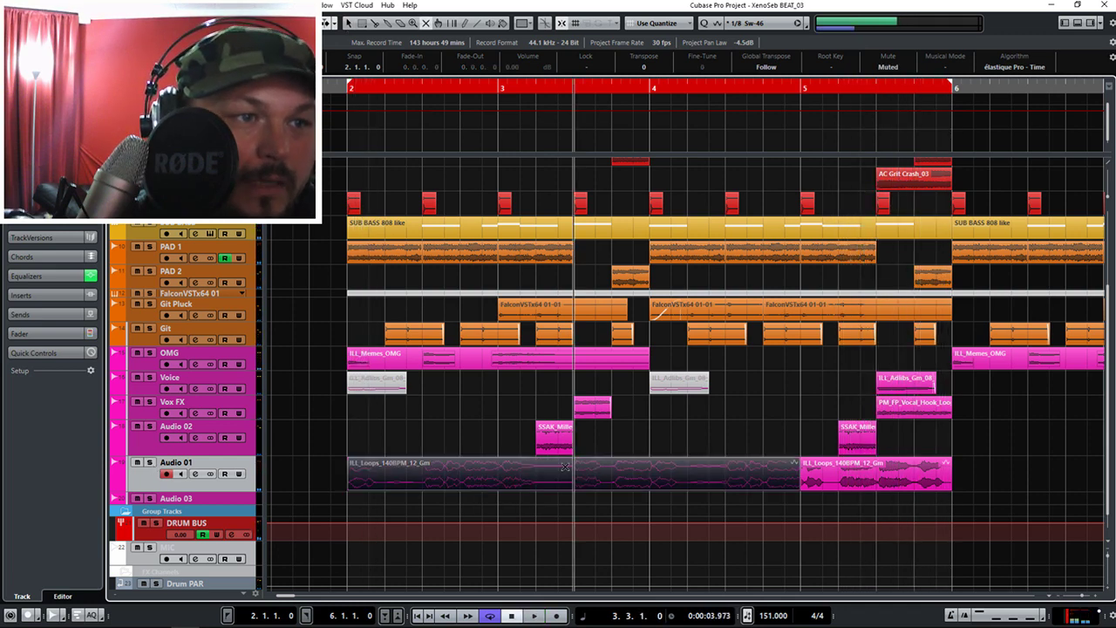
Play the section and shorten the remaining Audio 01 loop piece so it starts at bar 5, beat 2.
key(space)
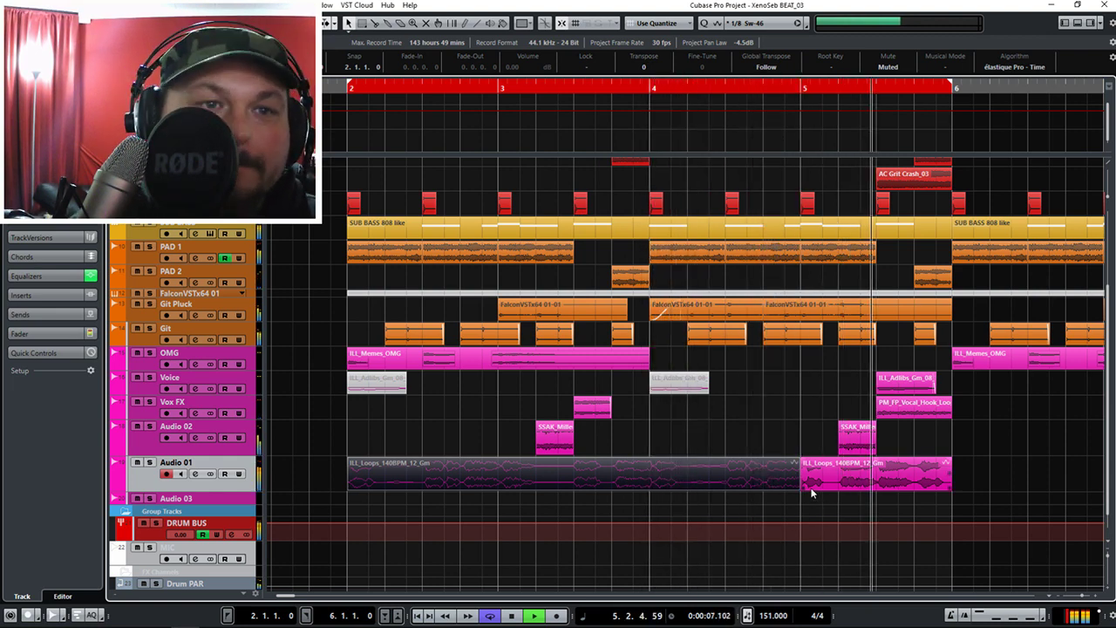
drag(810, 491, 841, 490)
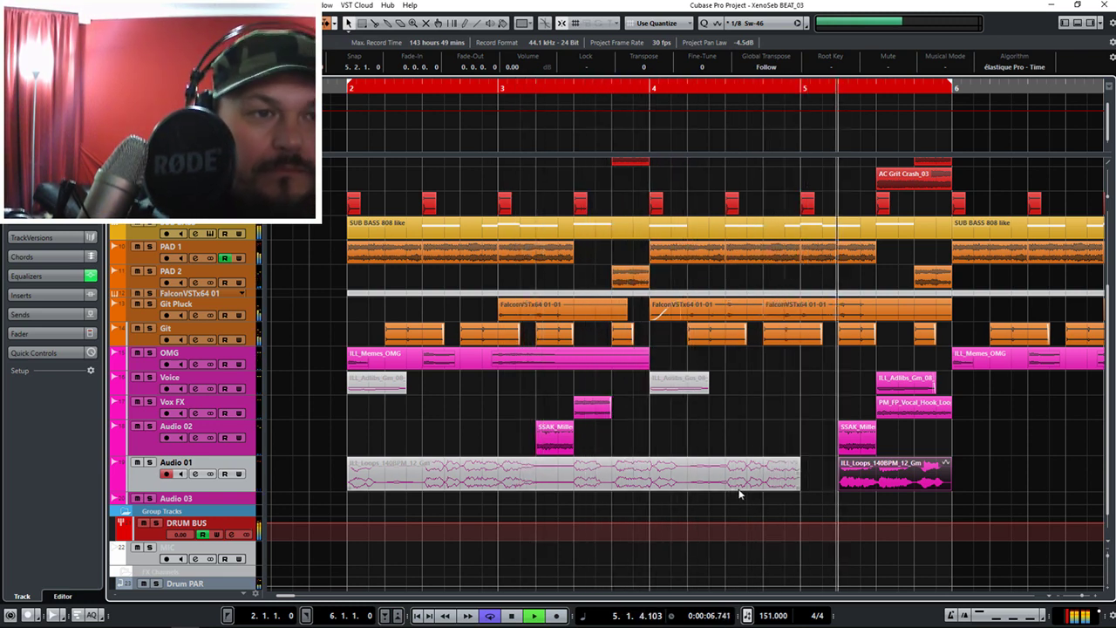
key(space)
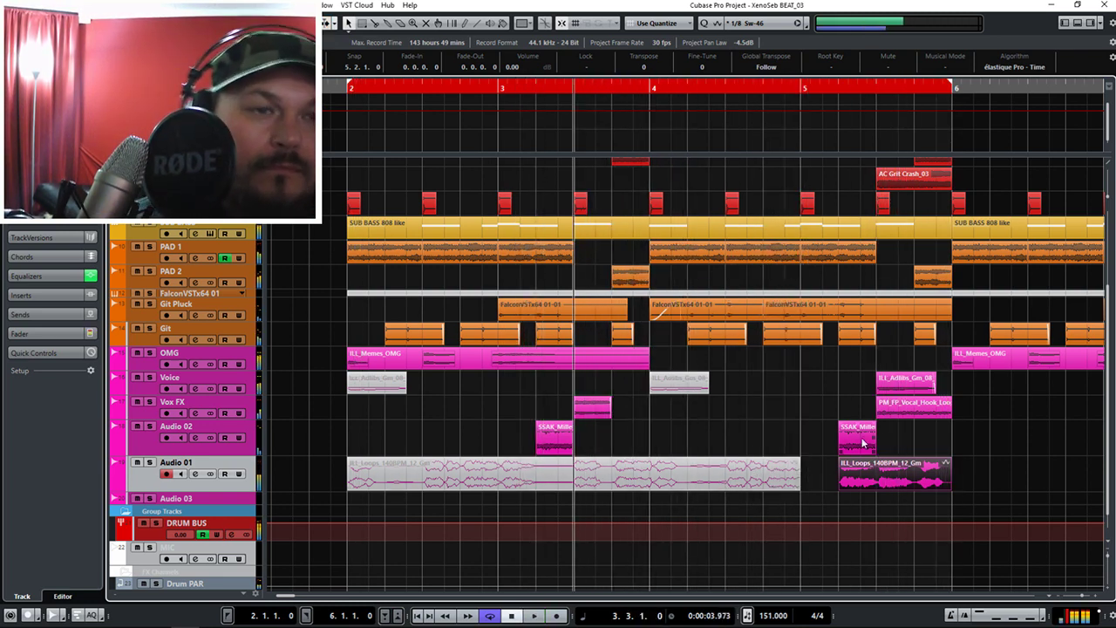
Mute the Voice track's clip at bar 5, beat 3, and delete the muted loop part on Audio 01.
click(889, 388)
click(890, 386)
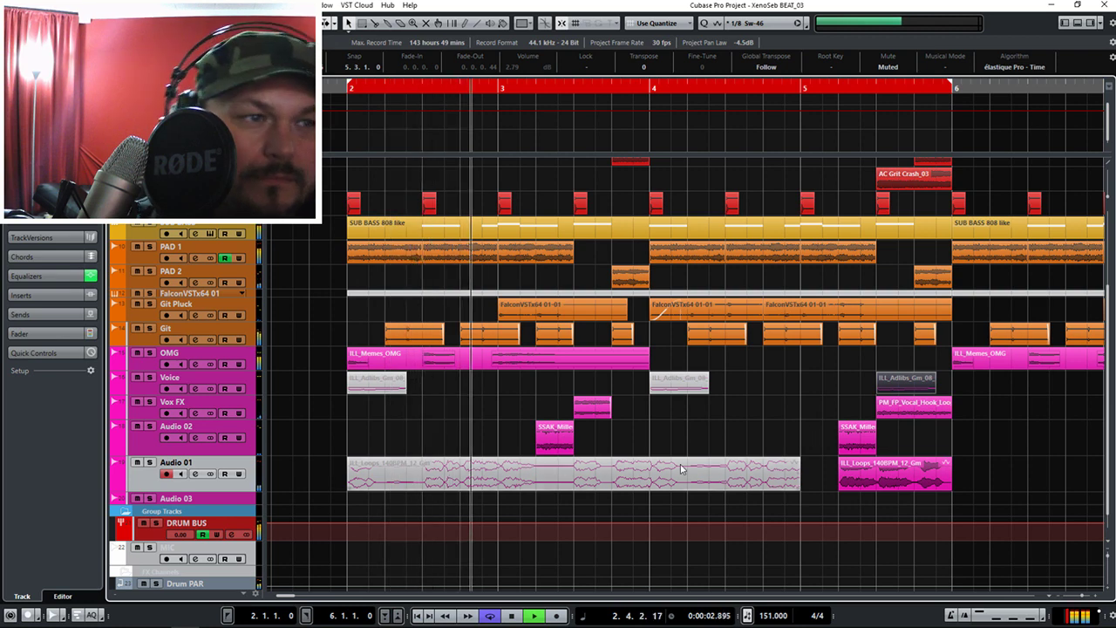
click(650, 483)
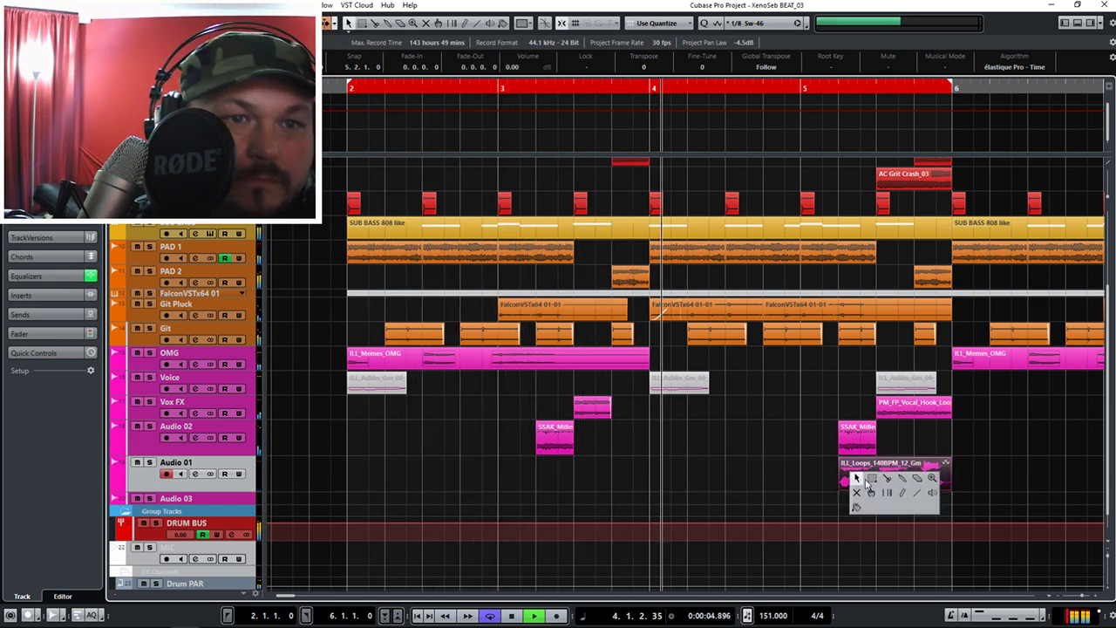
Split the Audio 01 loop piece at bar 5, beat 3, and copy its first slice to bar 3, beat 2.
alt+click(867, 481)
click(864, 480)
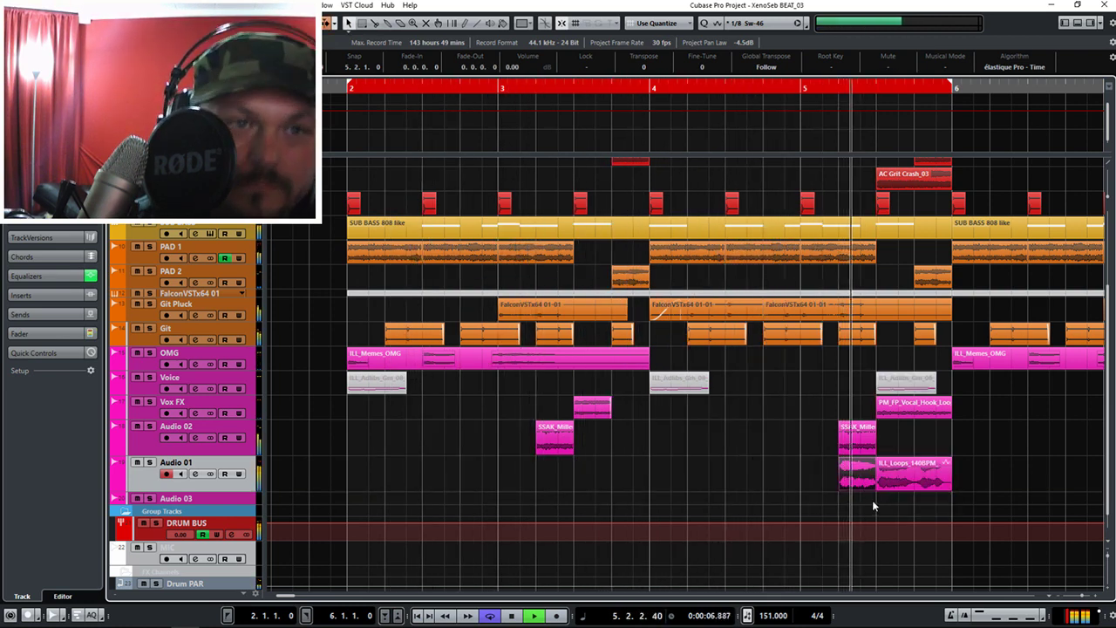
drag(856, 484, 625, 481)
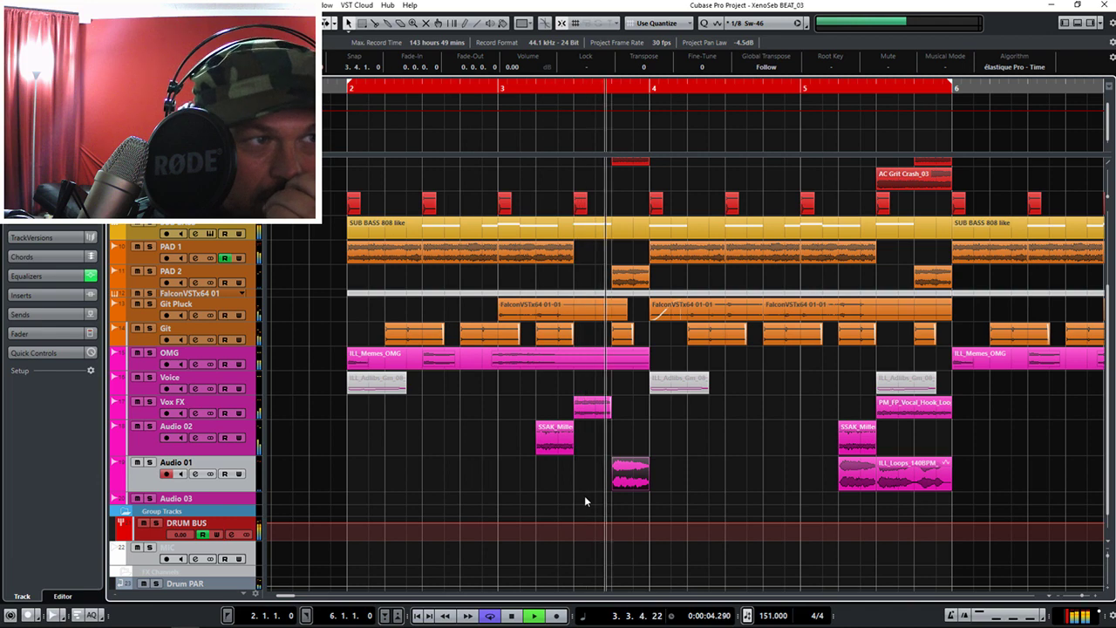
key(space)
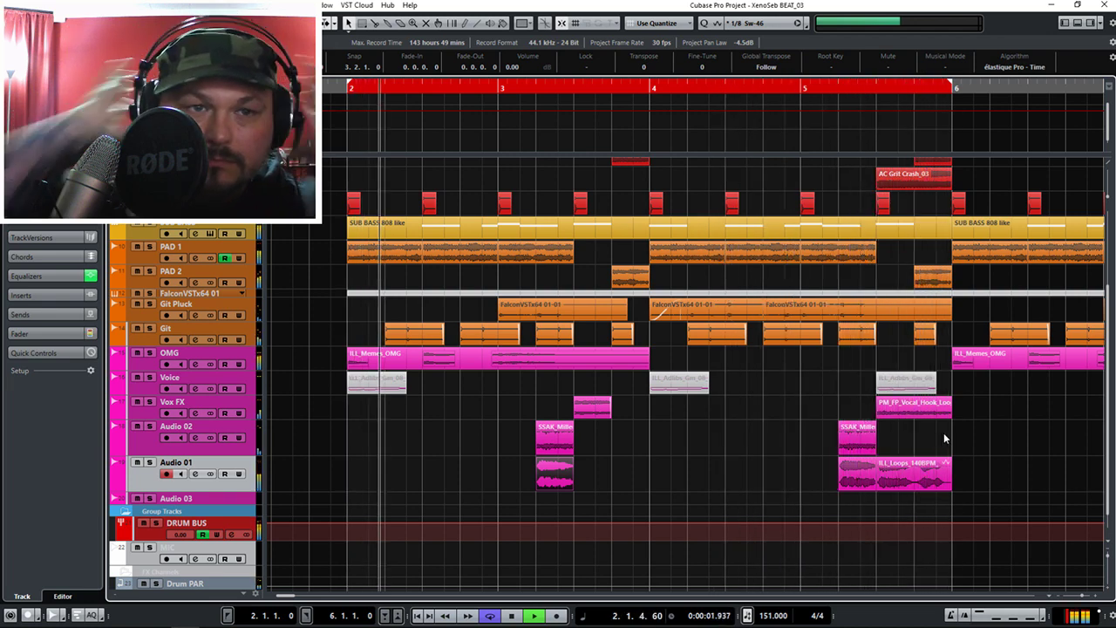
Solo Audio 01 and play the section from bar 2 to bar 6 in cycle mode to check the loop slices.
click(149, 462)
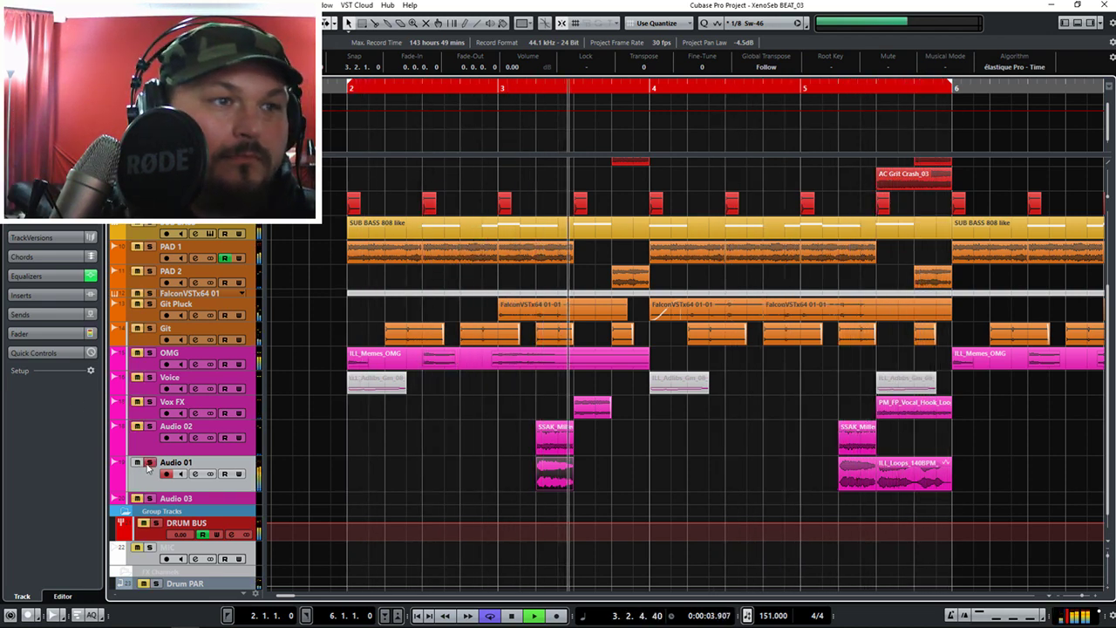
click(844, 85)
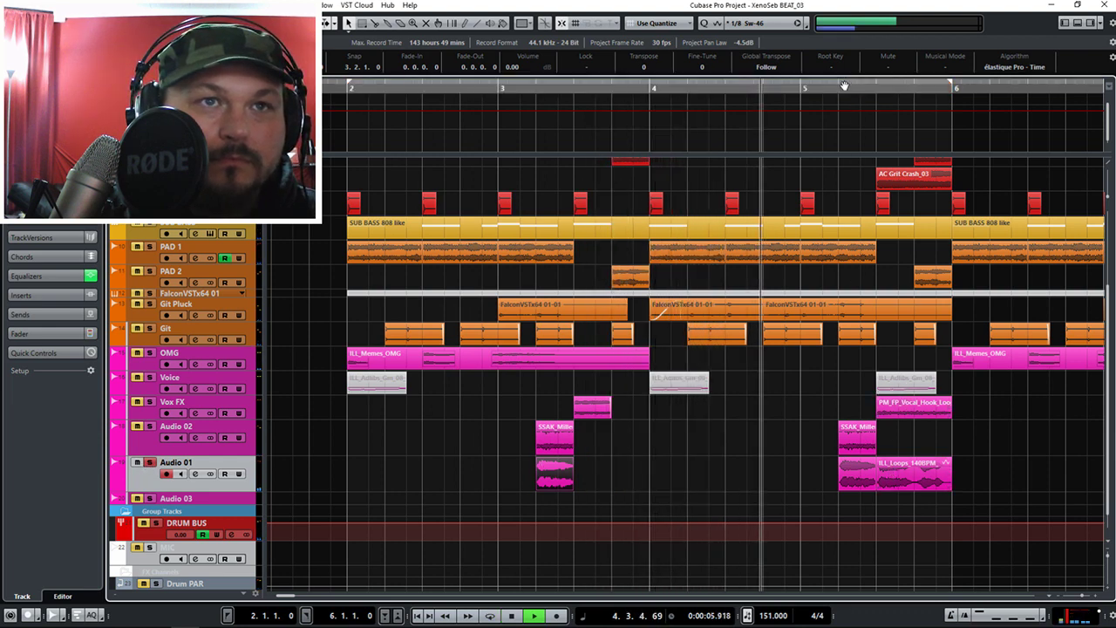
click(840, 114)
key(space)
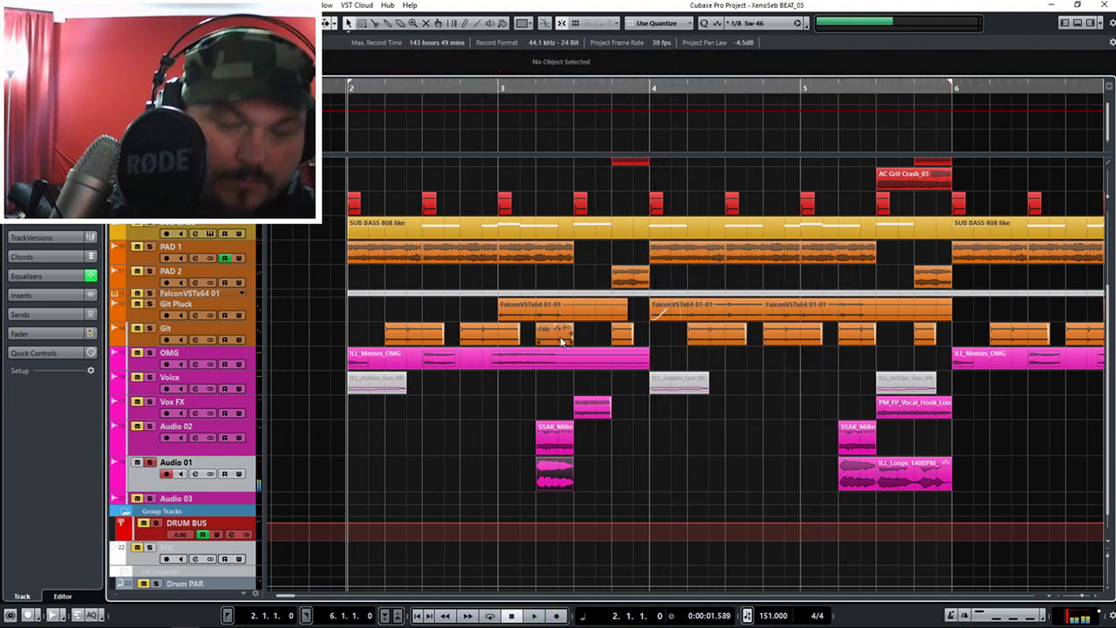
key(KP_Divide)
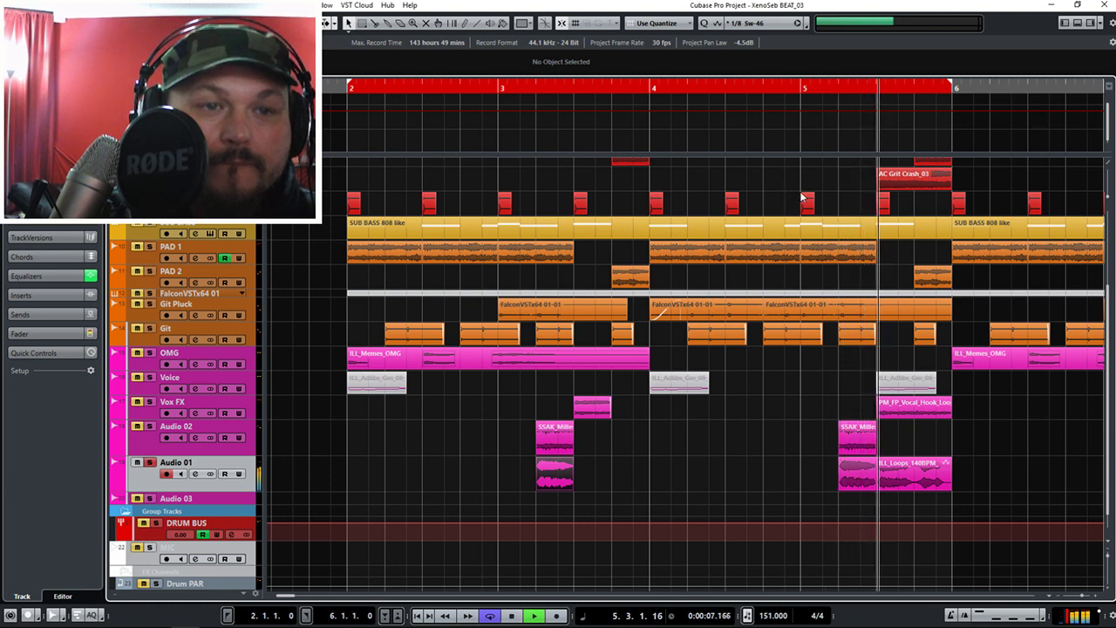
Replay the soloed Audio 01 loop slices from bar 5, beat 2, in the cycle range.
key(space)
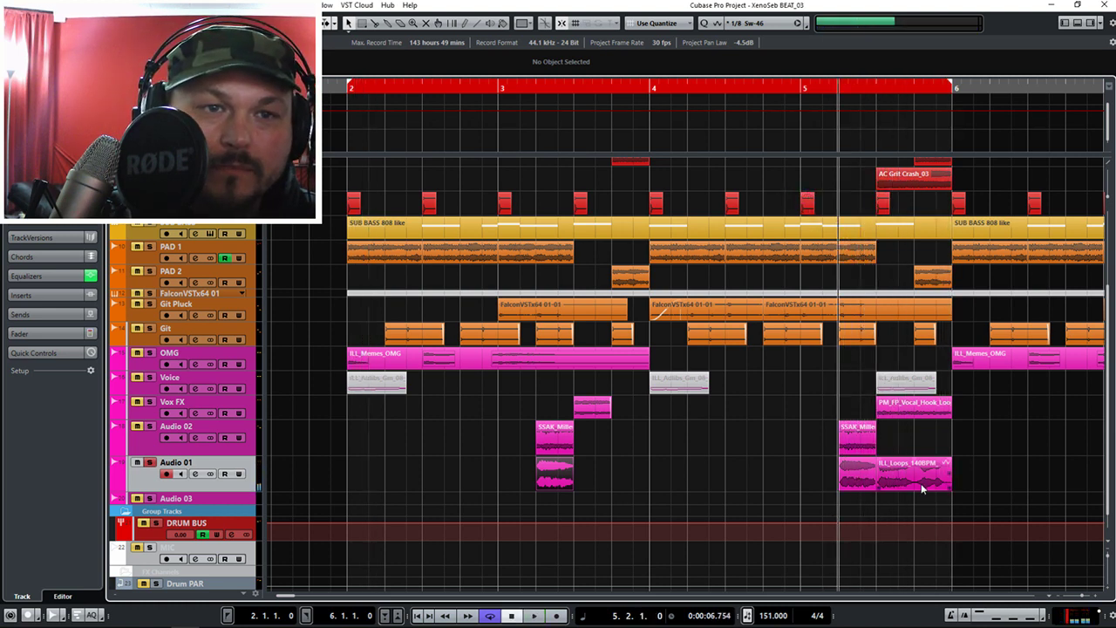
key(space)
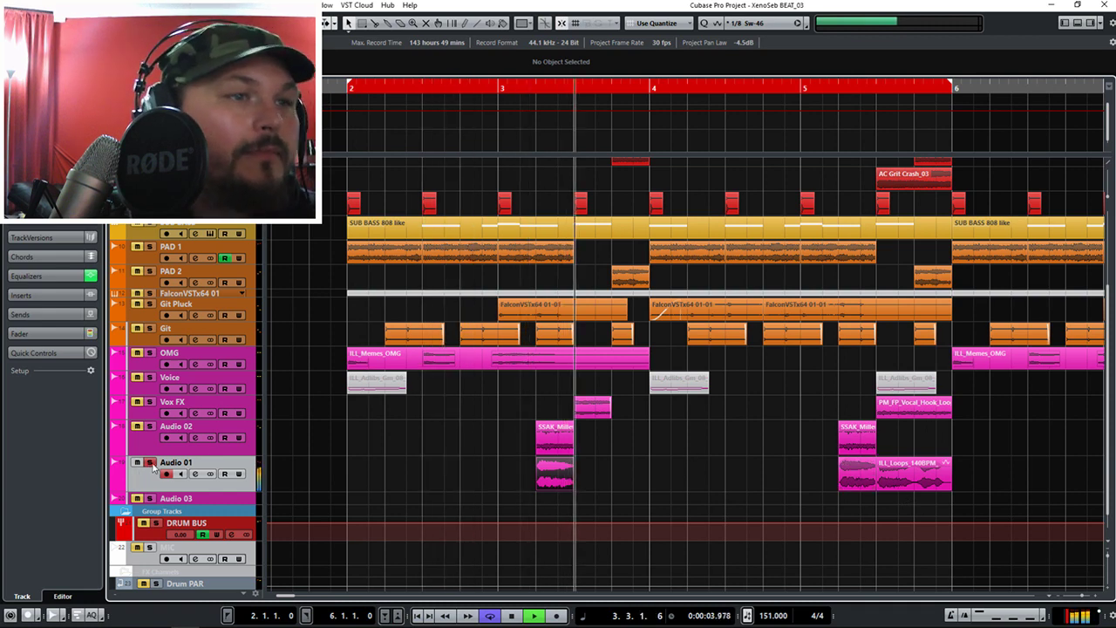
key(space)
Load the Kilohearts Snap Heap plug-in into the first insert slot of Audio 01.
click(49, 296)
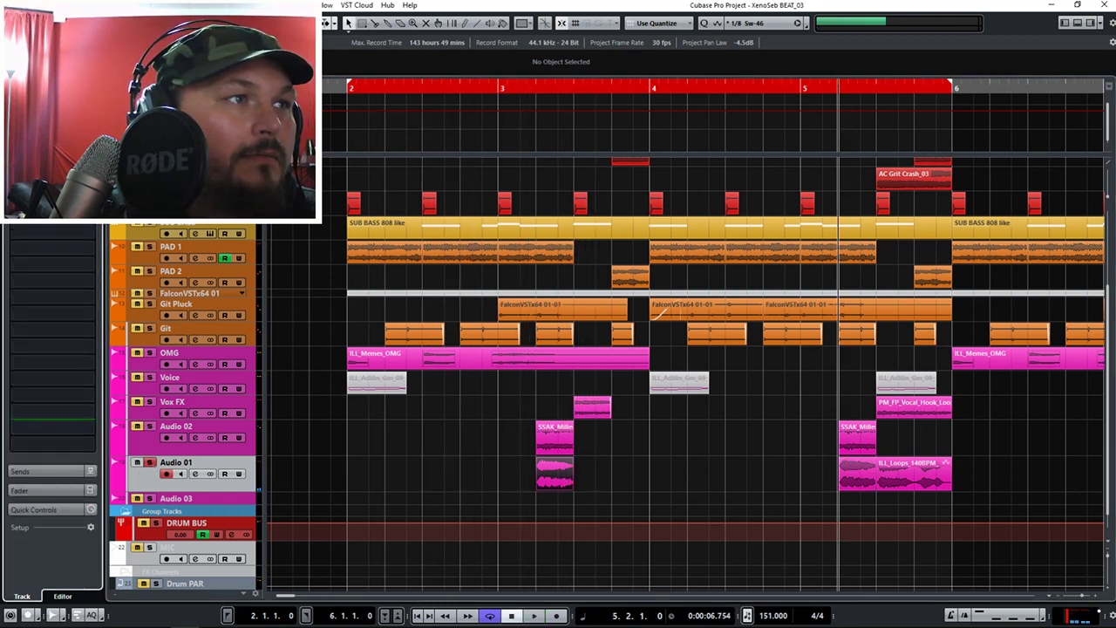
click(52, 310)
scroll(160, 361, down, 2)
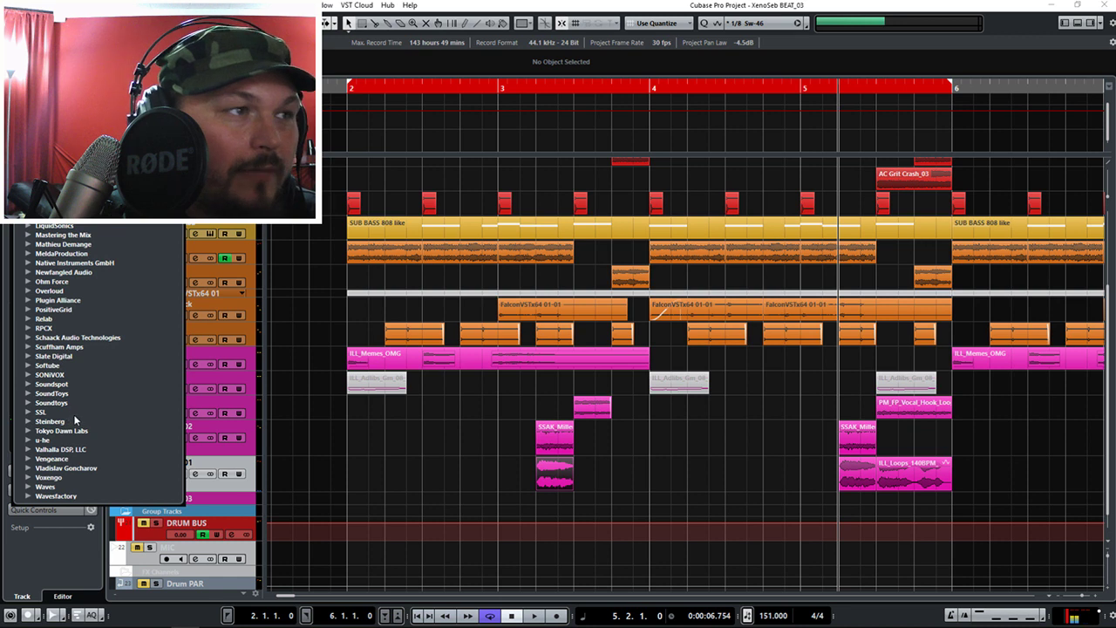
scroll(76, 420, down, 1)
scroll(64, 326, up, 5)
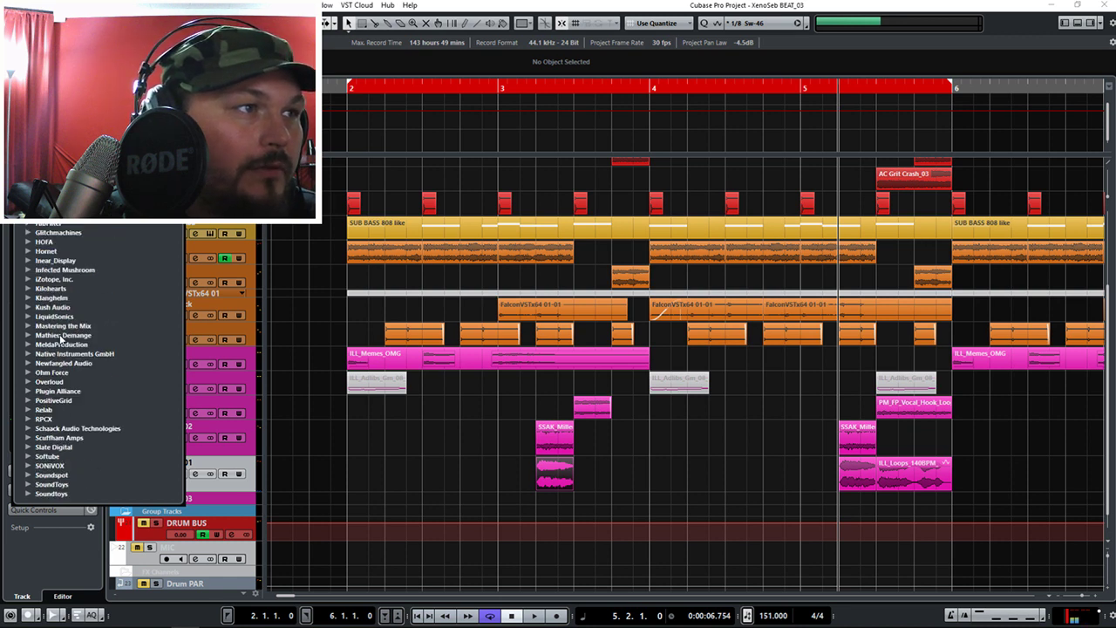
click(29, 289)
scroll(76, 448, down, 7)
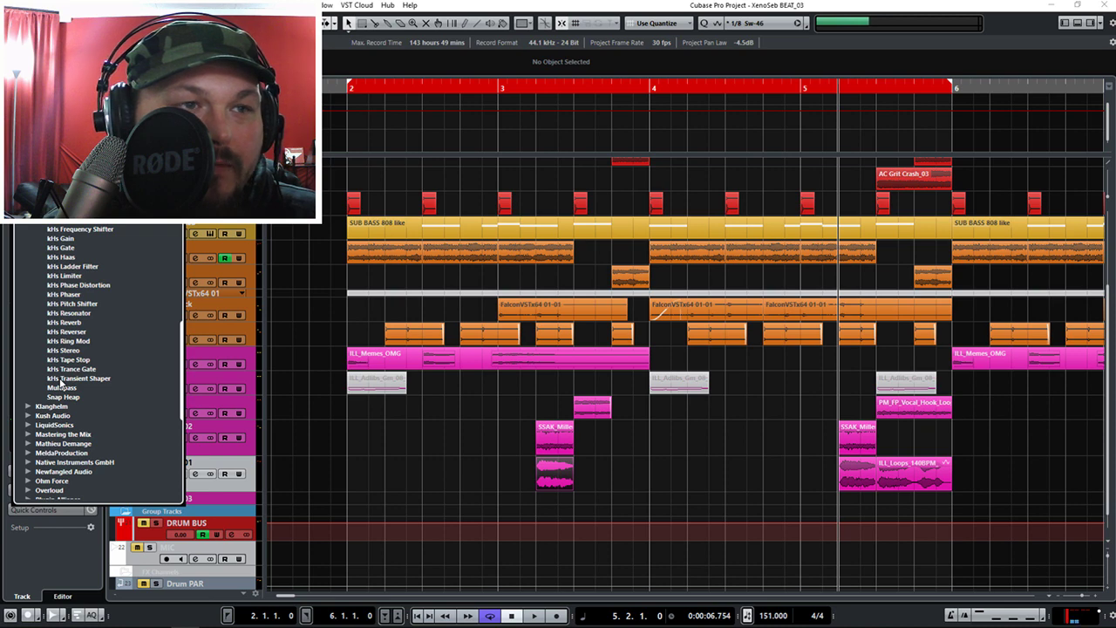
click(62, 397)
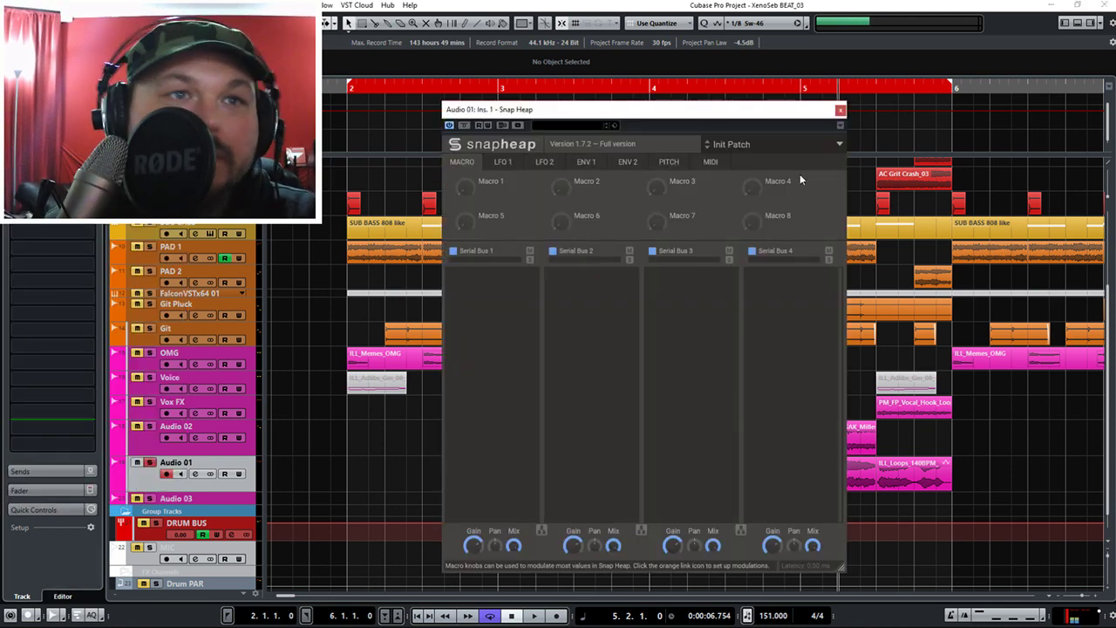
Play the loop slices briefly and add a Pitch Shifter to Serial Bus 1 in Snap Heap.
key(space)
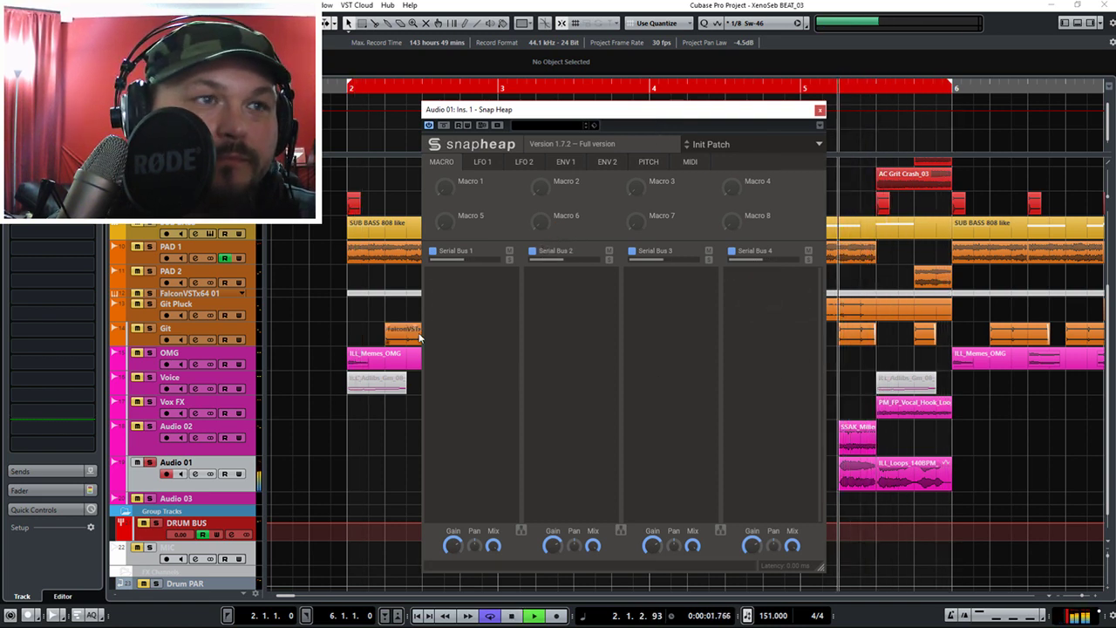
key(space)
click(465, 298)
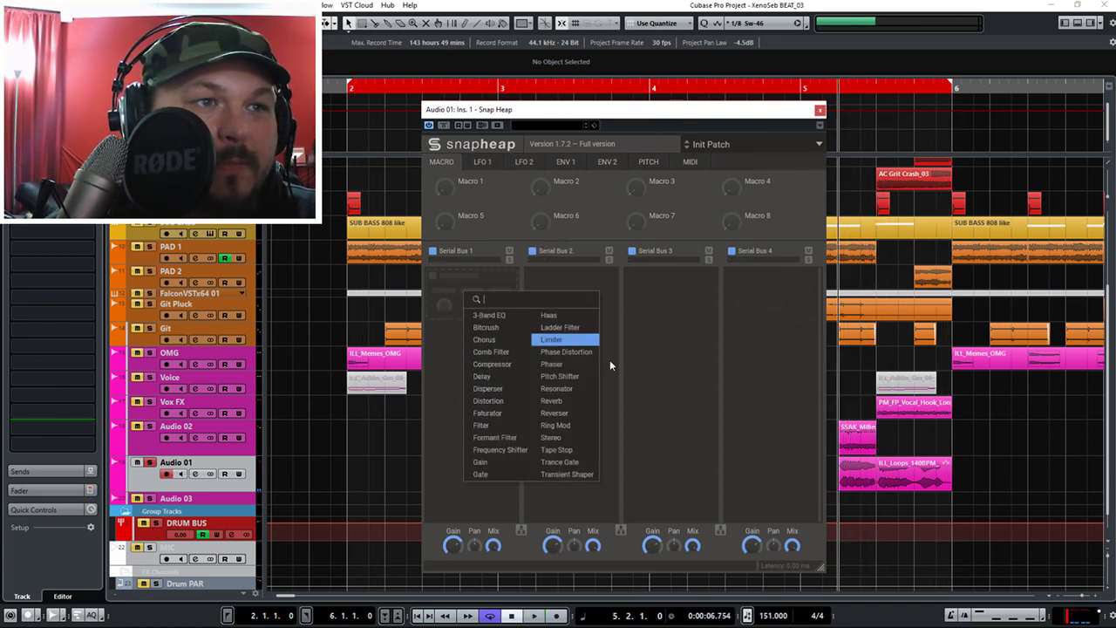
click(562, 377)
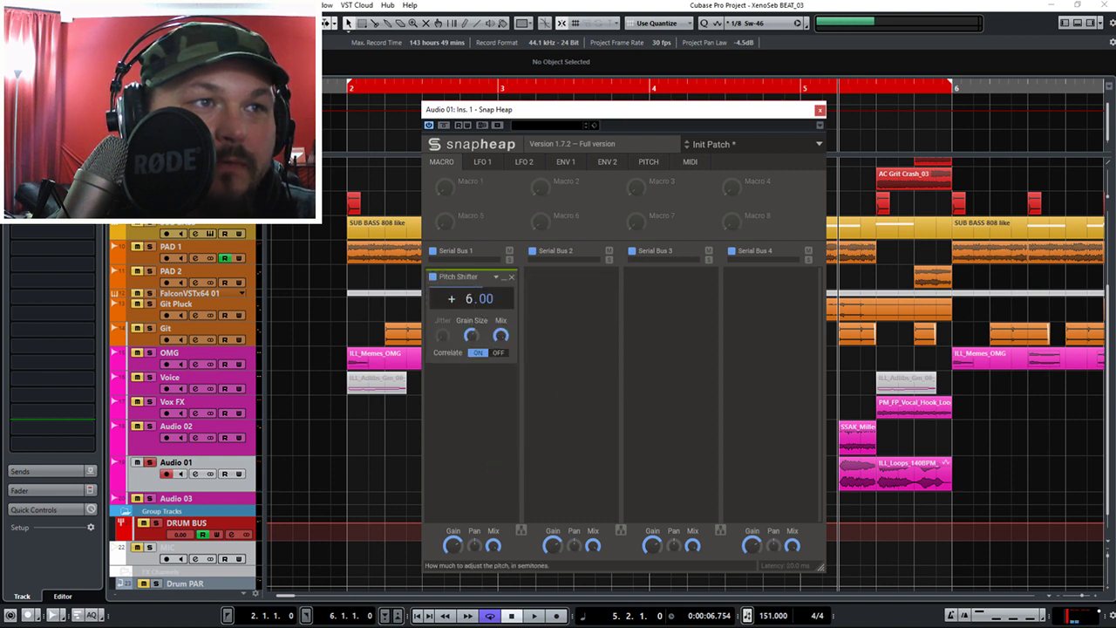
Try the Pitch Shifter at +12 semitones with different mix amounts, such as 38%, while playing the slices.
key(space)
drag(469, 335, 501, 401)
key(space)
key(space)
drag(500, 336, 501, 319)
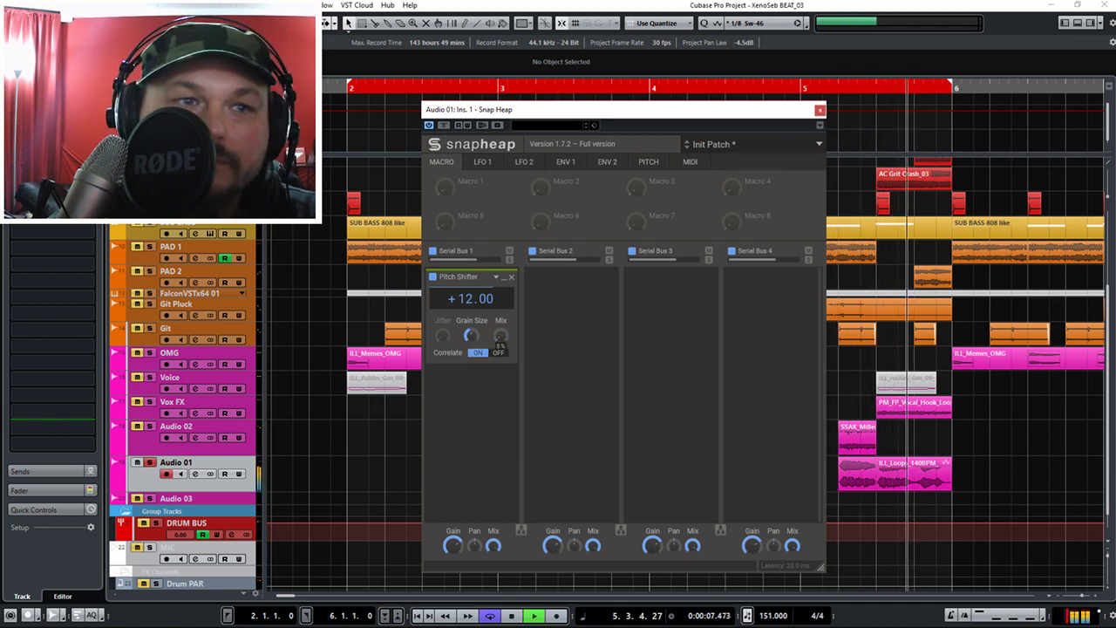
key(space)
key(space)
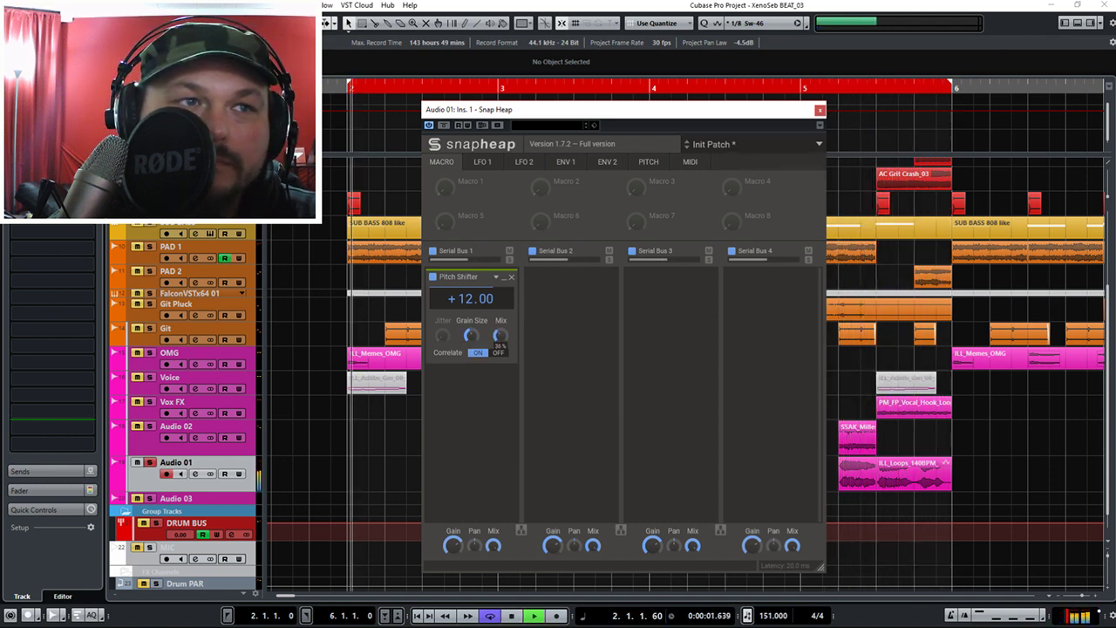
Set the Pitch Shifter to -12 semitones, compare its mix at 7% and 100% during playback, and settle on a low mix.
key(space)
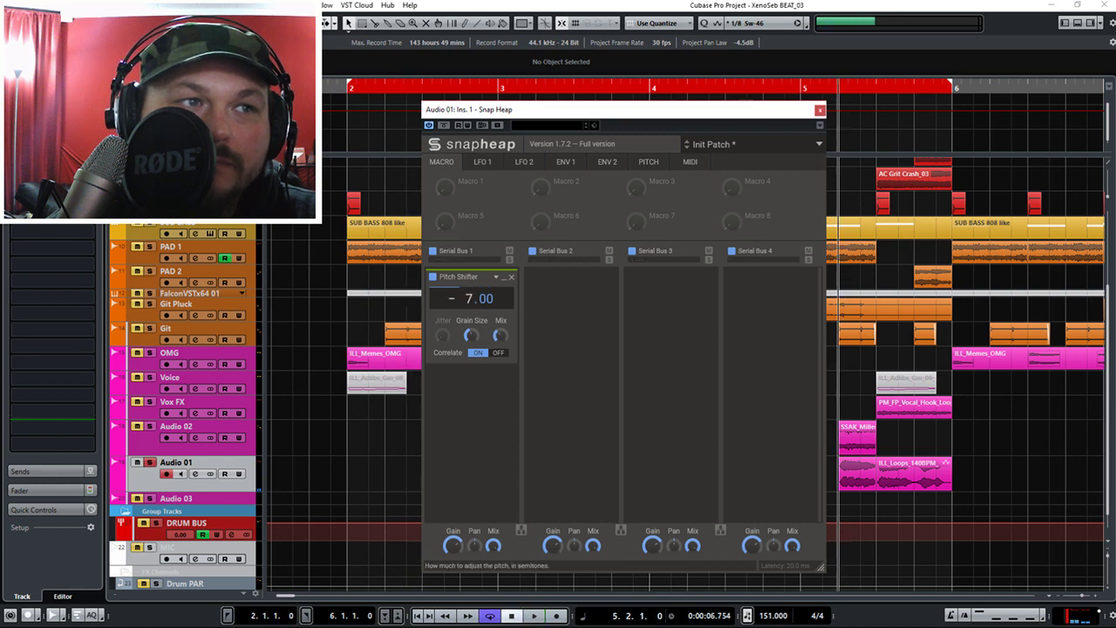
key(space)
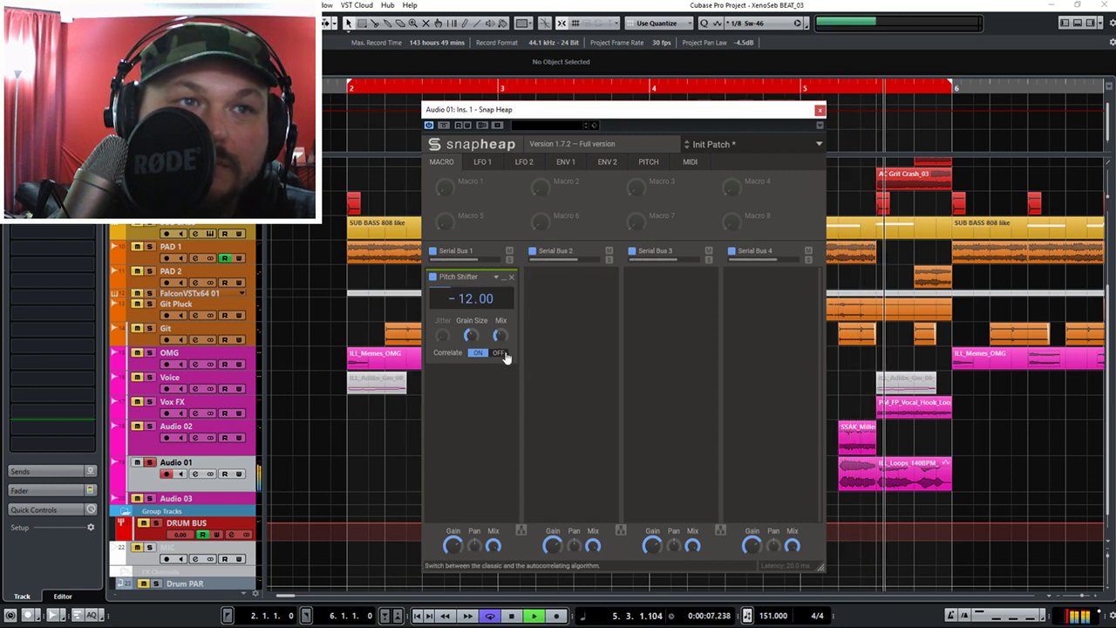
drag(500, 336, 501, 375)
key(space)
key(space)
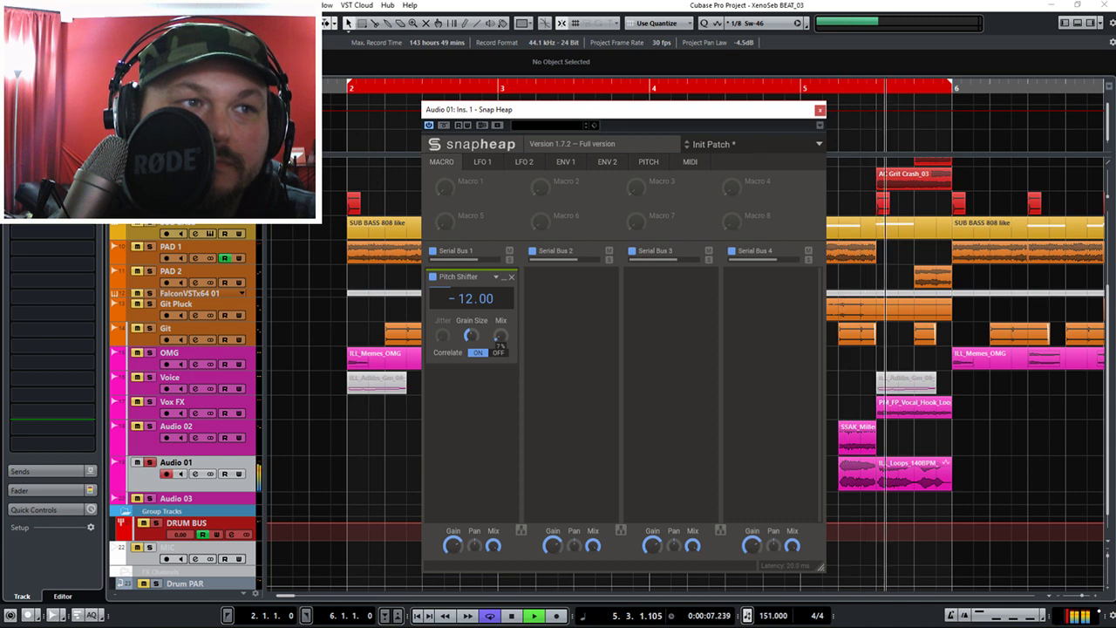
key(space)
drag(500, 336, 500, 288)
key(space)
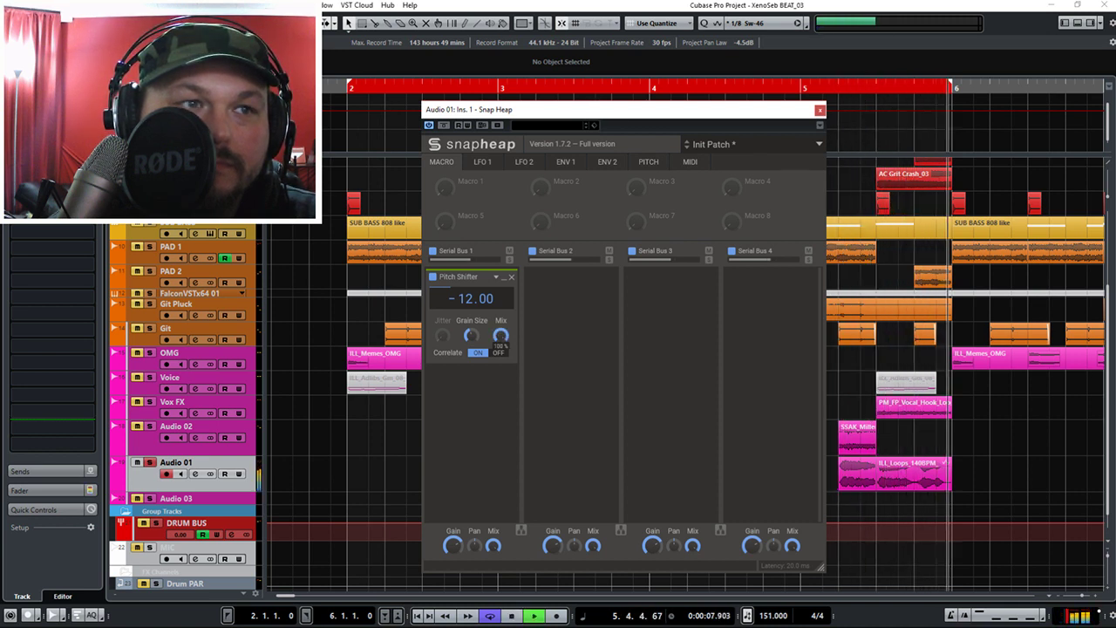
key(space)
drag(501, 335, 501, 379)
key(space)
key(space)
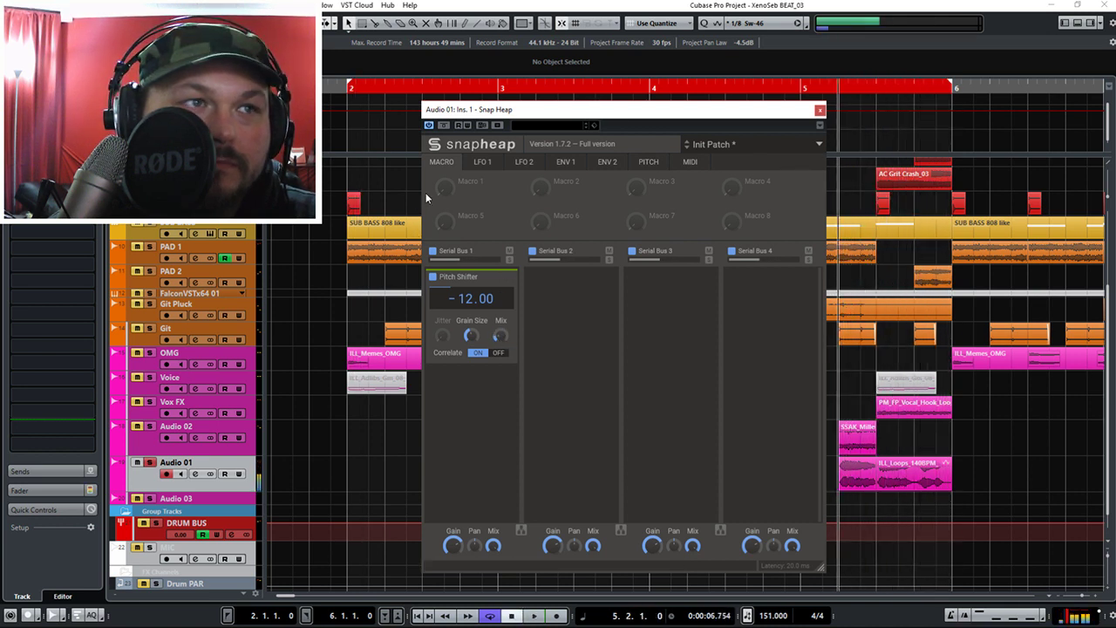
Add Phase Distortion below the Pitch Shifter, then lower its tone and raise its spread to full during playback.
click(471, 399)
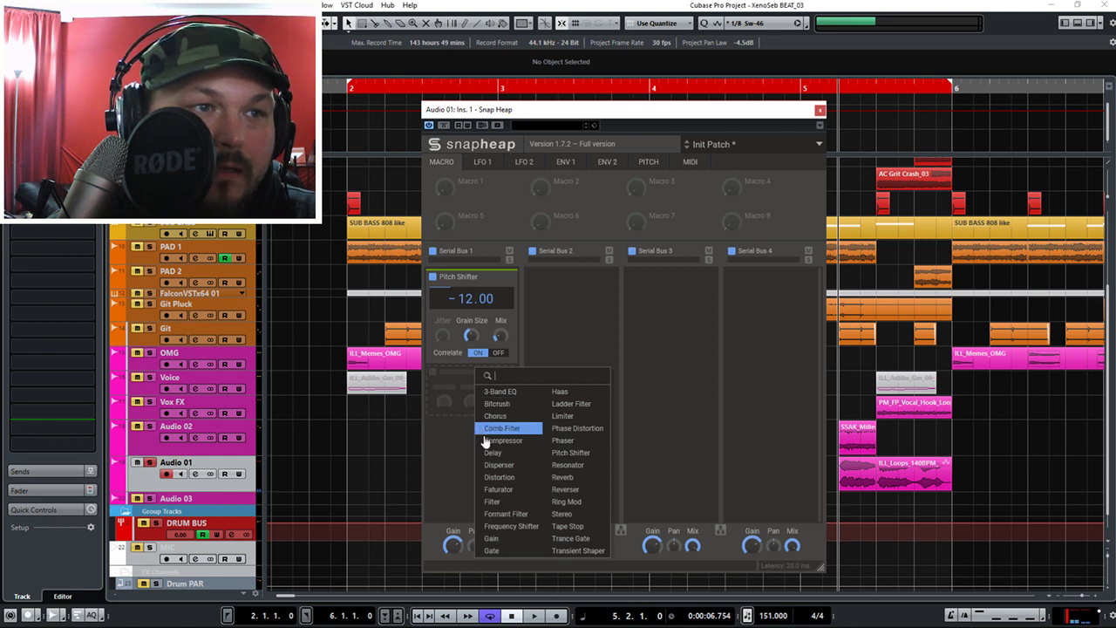
click(602, 430)
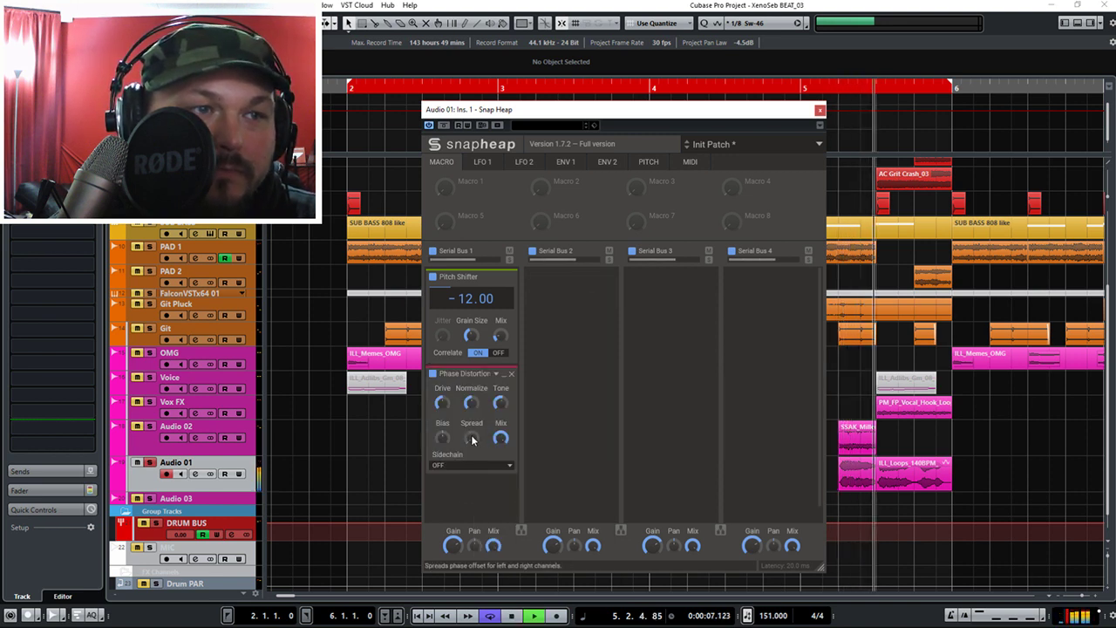
key(space)
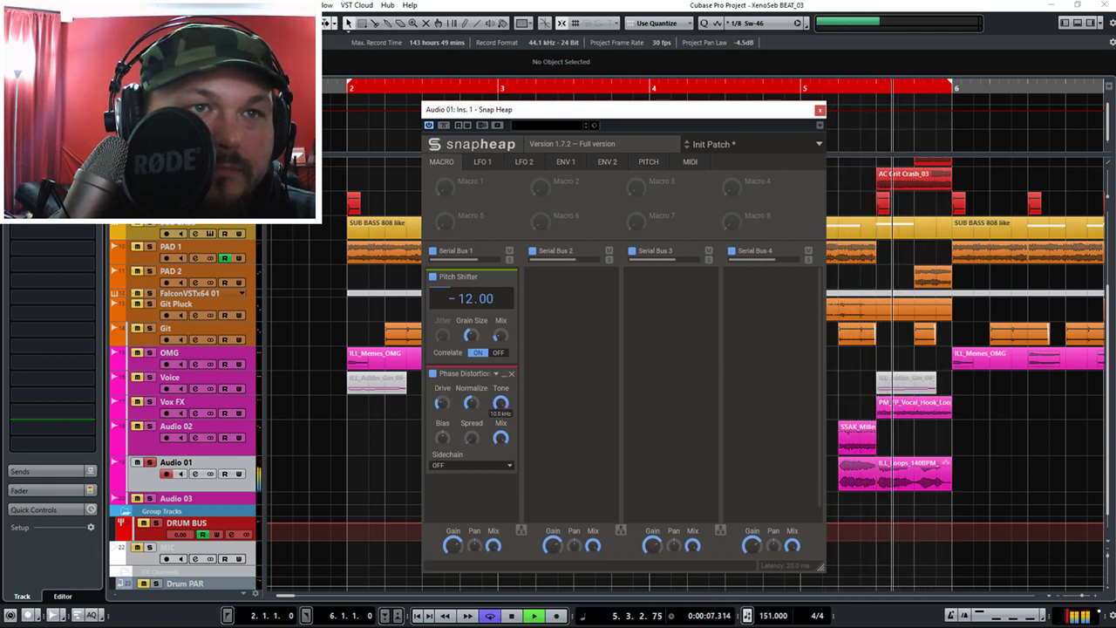
mouse_move(495, 404)
mouse_down()
mouse_move(495, 388)
mouse_move(495, 414)
mouse_up()
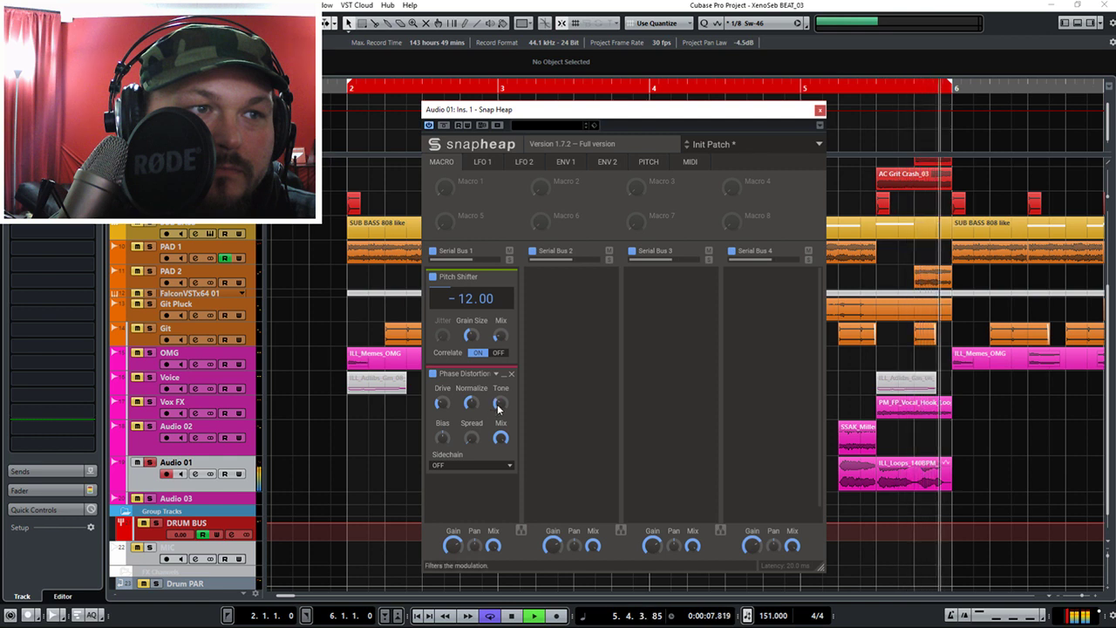
drag(471, 438, 484, 420)
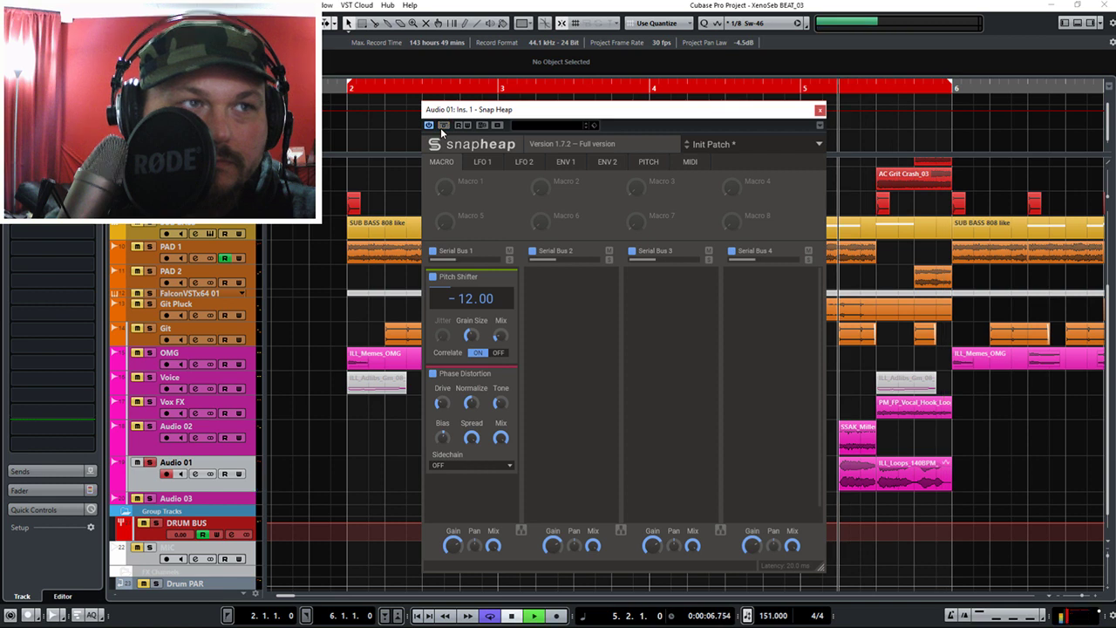
key(space)
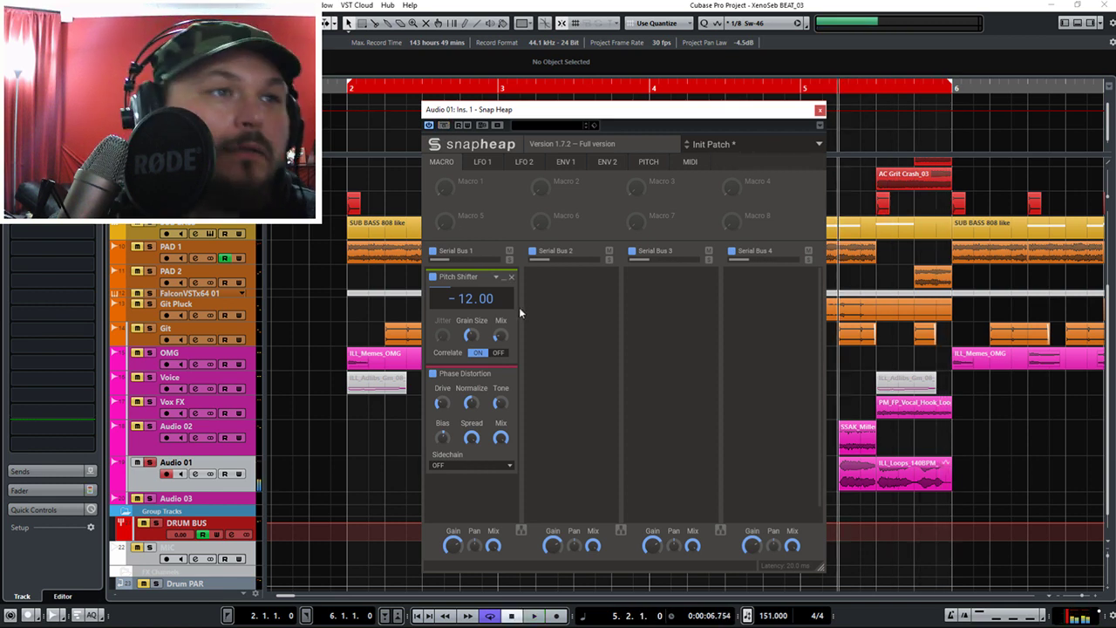
Add a Tape Stop effect to Serial Bus 2 and toggle its tape motor off and on while playing.
click(572, 303)
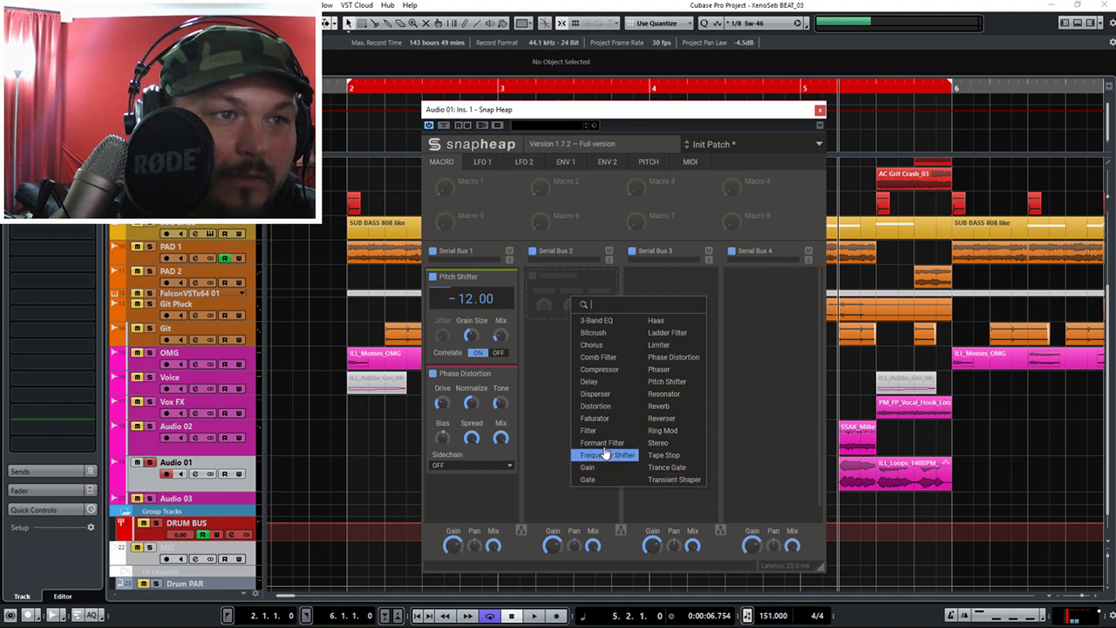
click(670, 456)
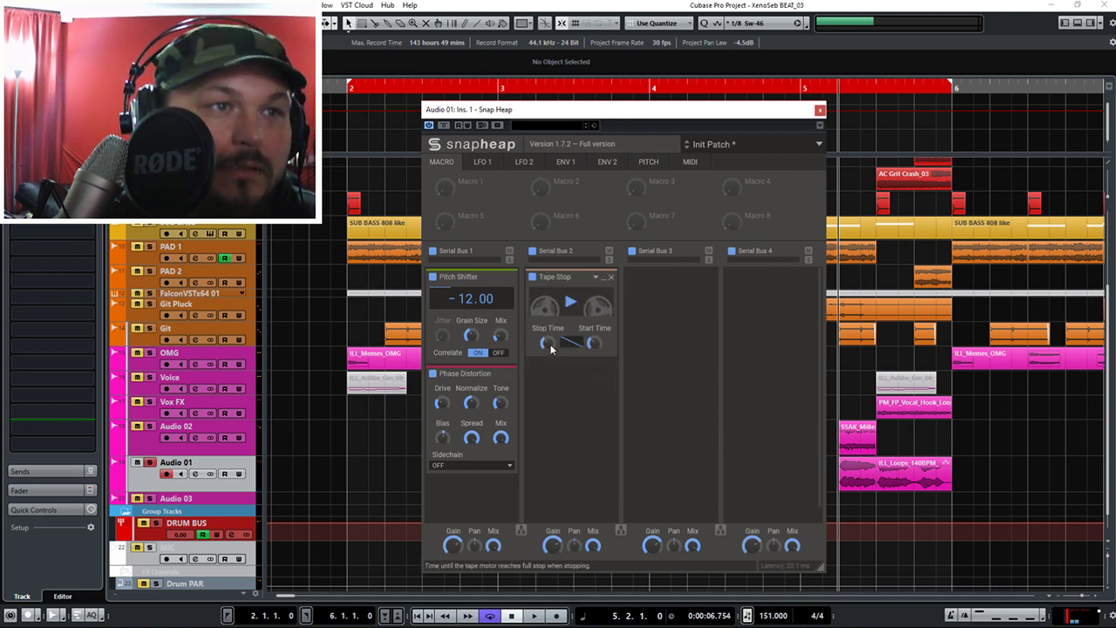
click(569, 303)
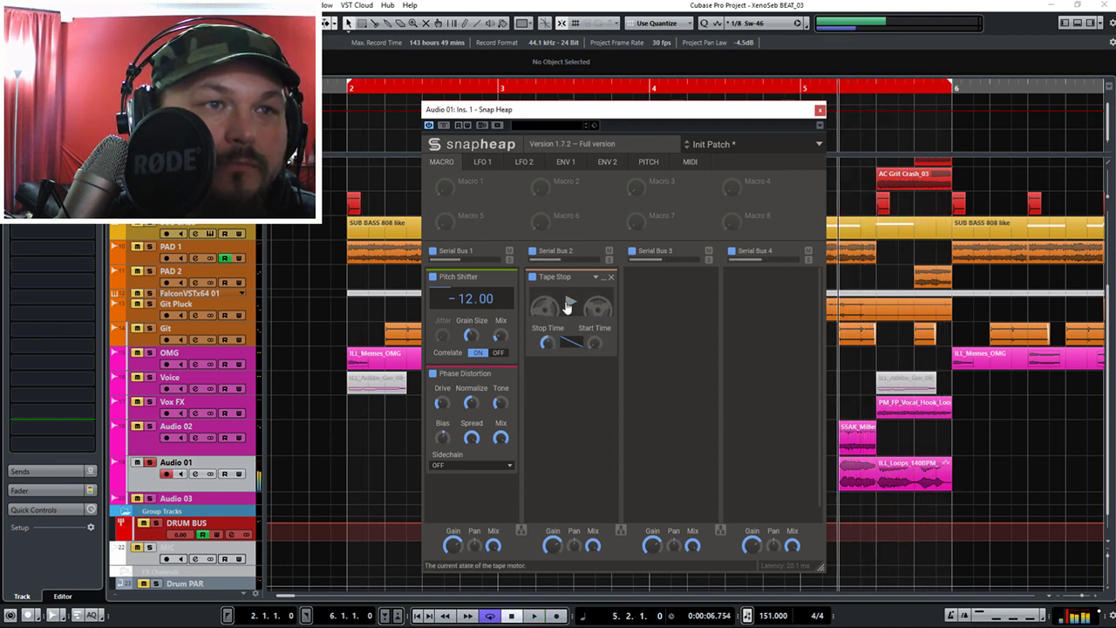
click(569, 304)
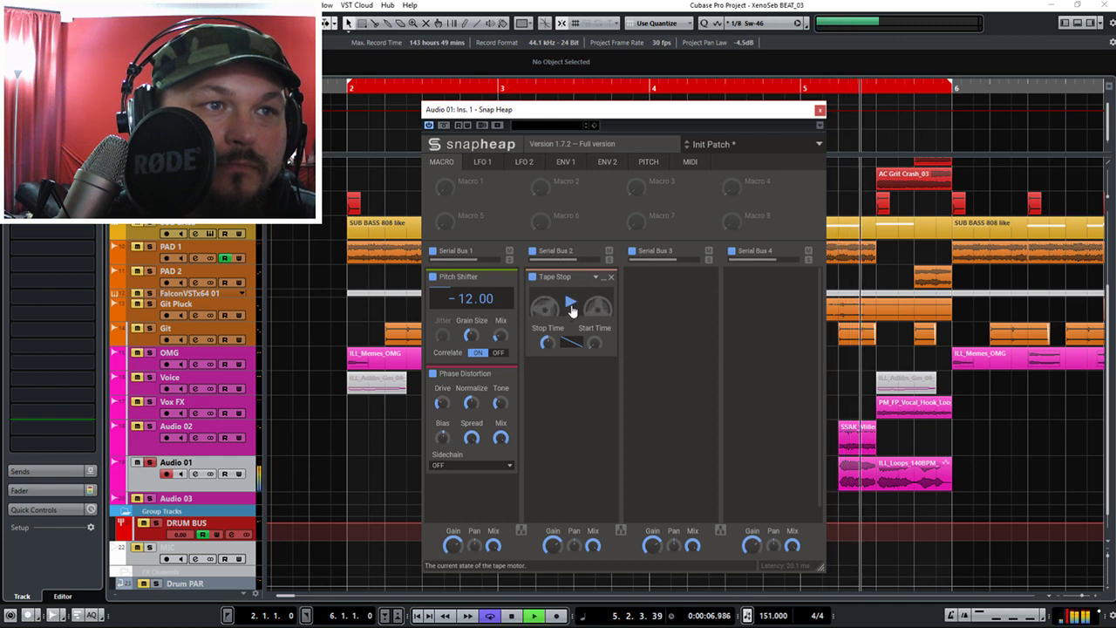
Link Macro 1 to the Tape Stop motor, test it at 87%, and return the macro to 0% for playback.
click(570, 306)
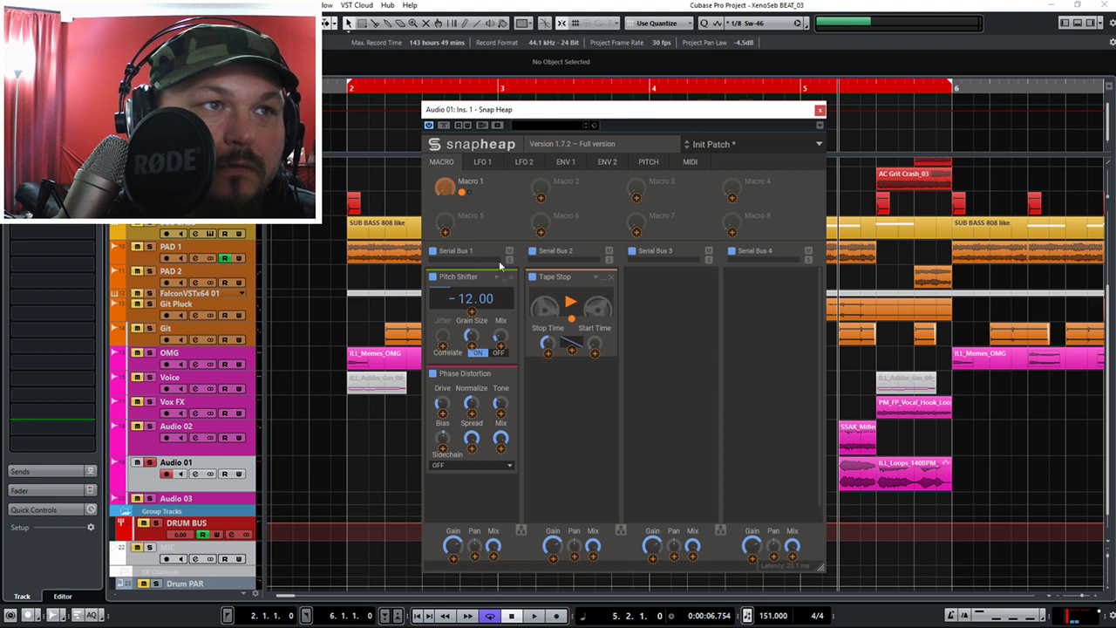
click(445, 194)
drag(445, 194, 445, 185)
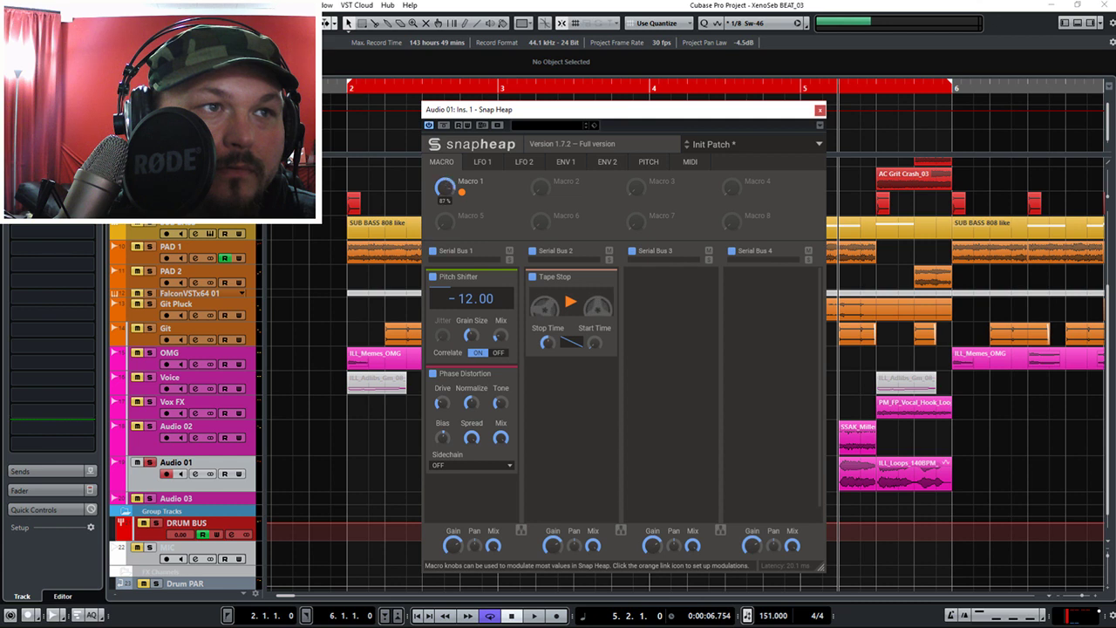
drag(445, 185, 445, 218)
key(space)
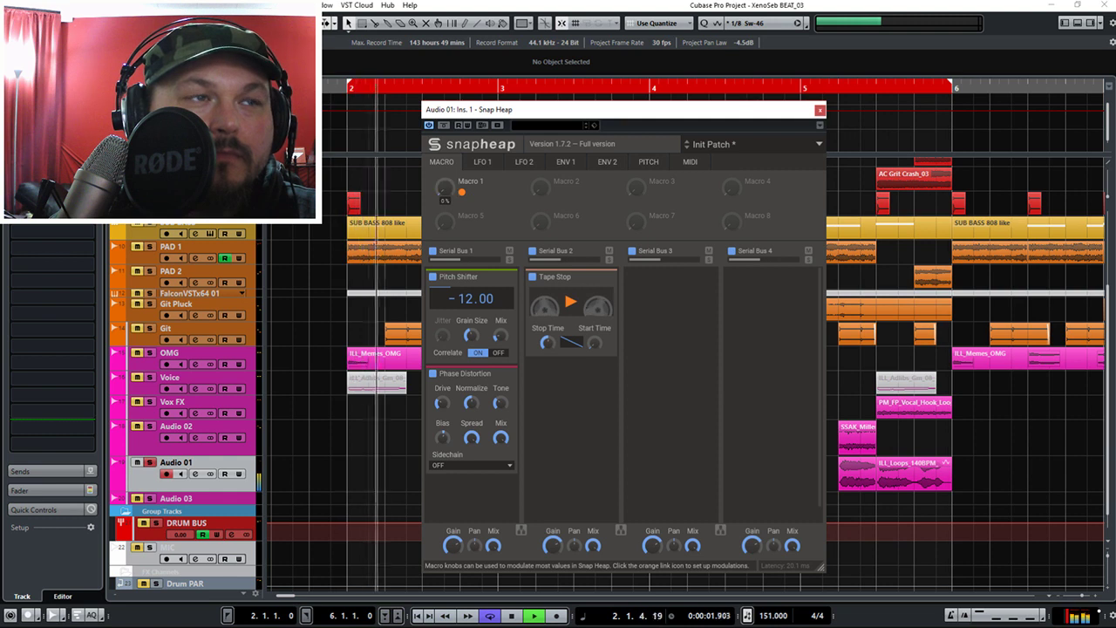
key(space)
Turn off the solo on Audio 01 and play the full mix from the start of bar 2.
click(144, 471)
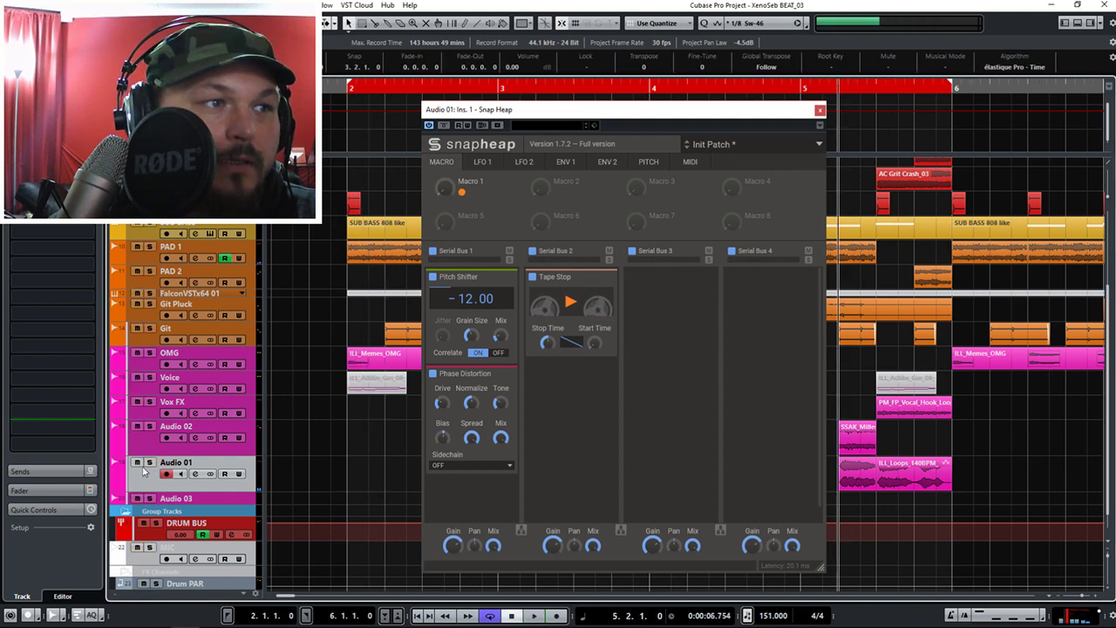
click(227, 616)
key(space)
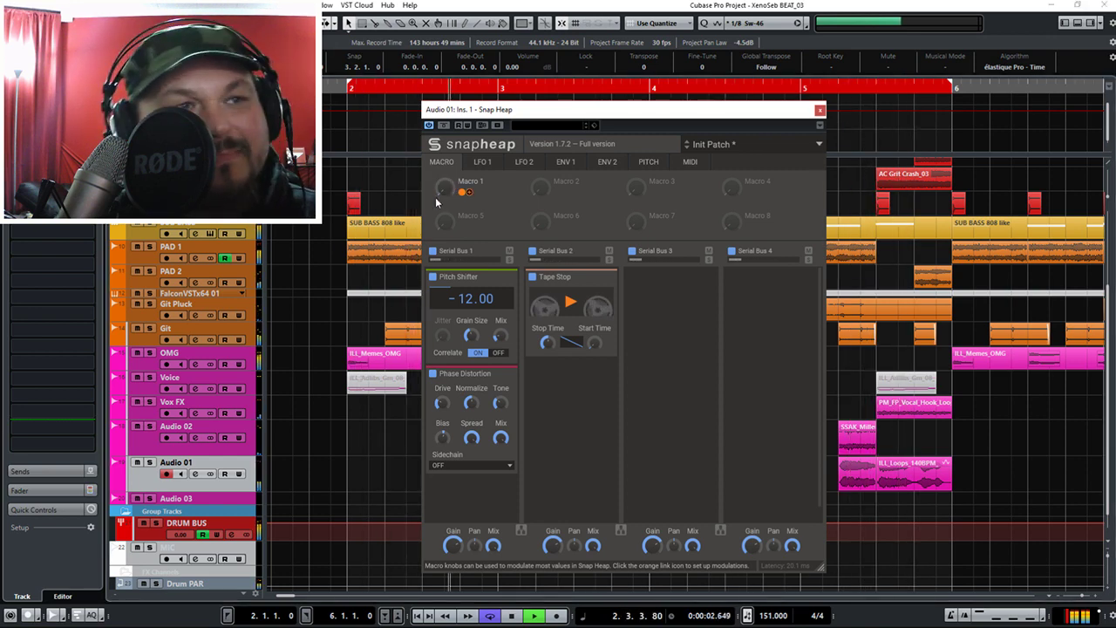
key(space)
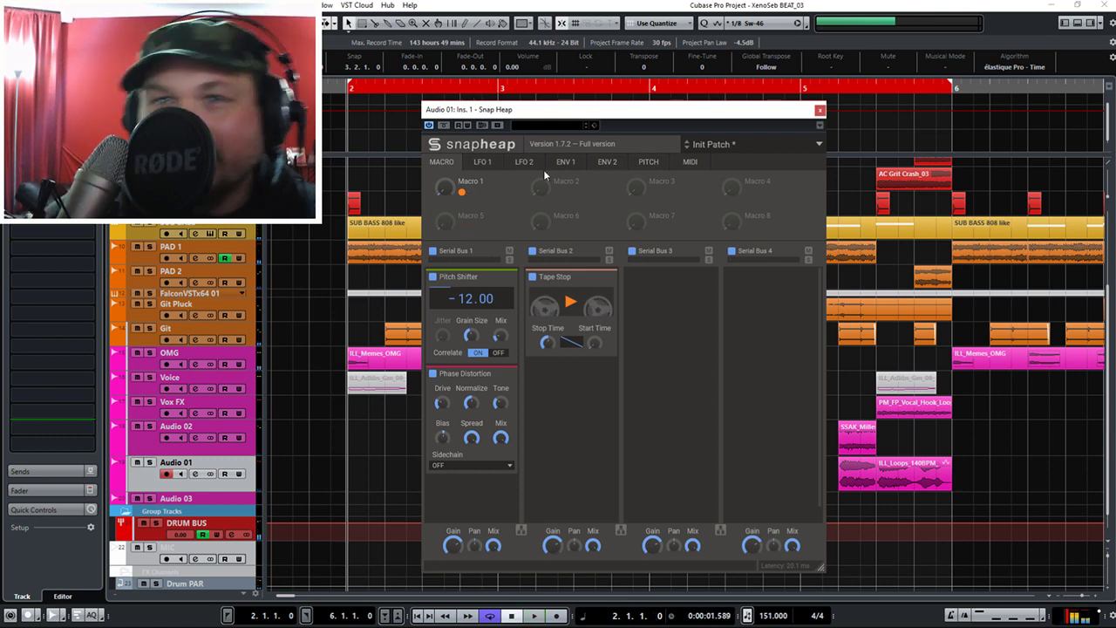
Replace the Tape Stop effect in Serial Bus 2 with a Trance Gate.
click(611, 277)
click(602, 288)
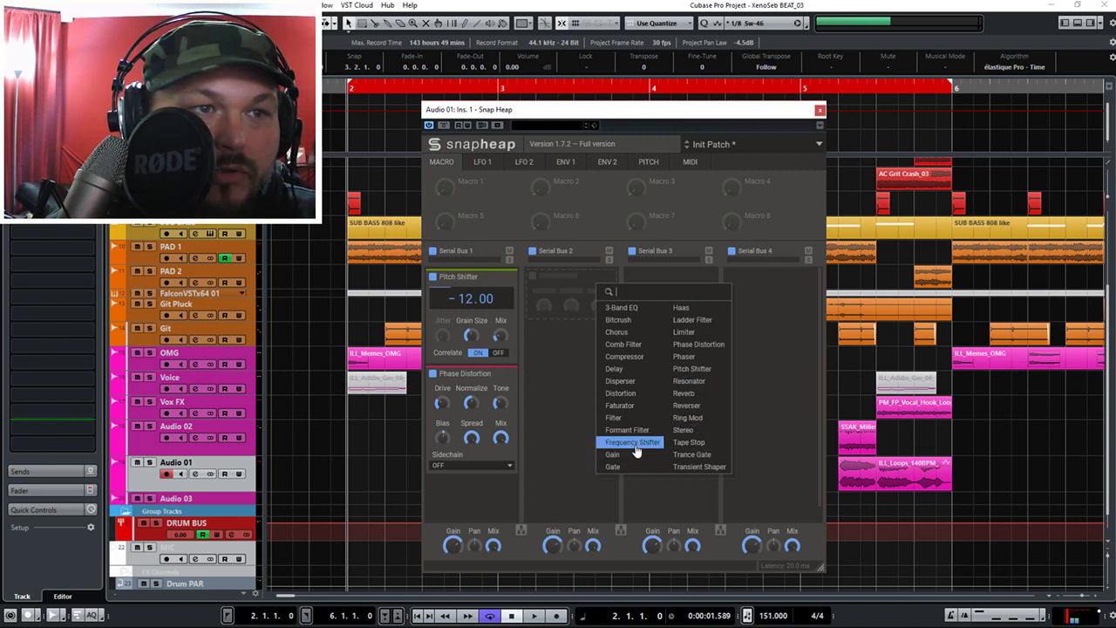
click(696, 457)
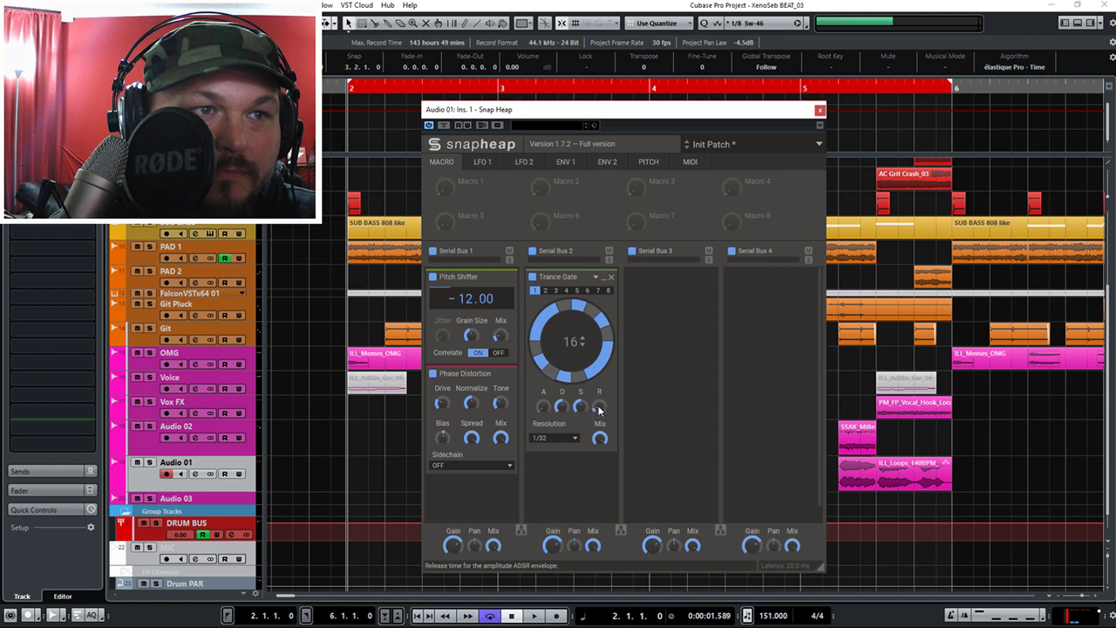
Set the Trance Gate resolution in Serial Bus 2 to 1/16, playing the mix from bar 2 before and after the change.
key(space)
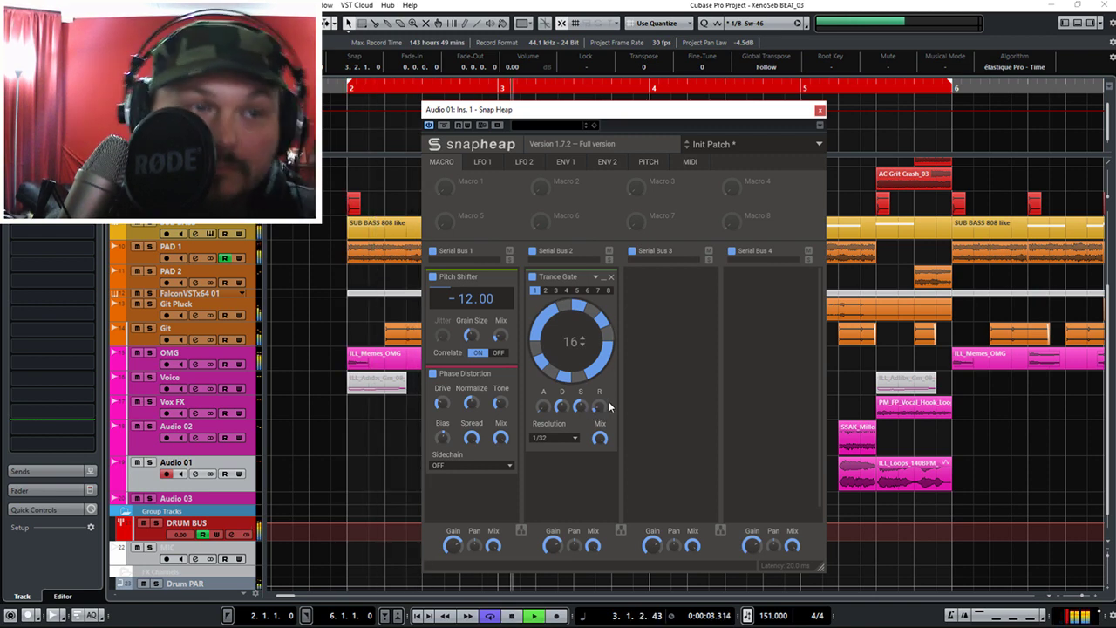
key(space)
click(554, 438)
click(554, 418)
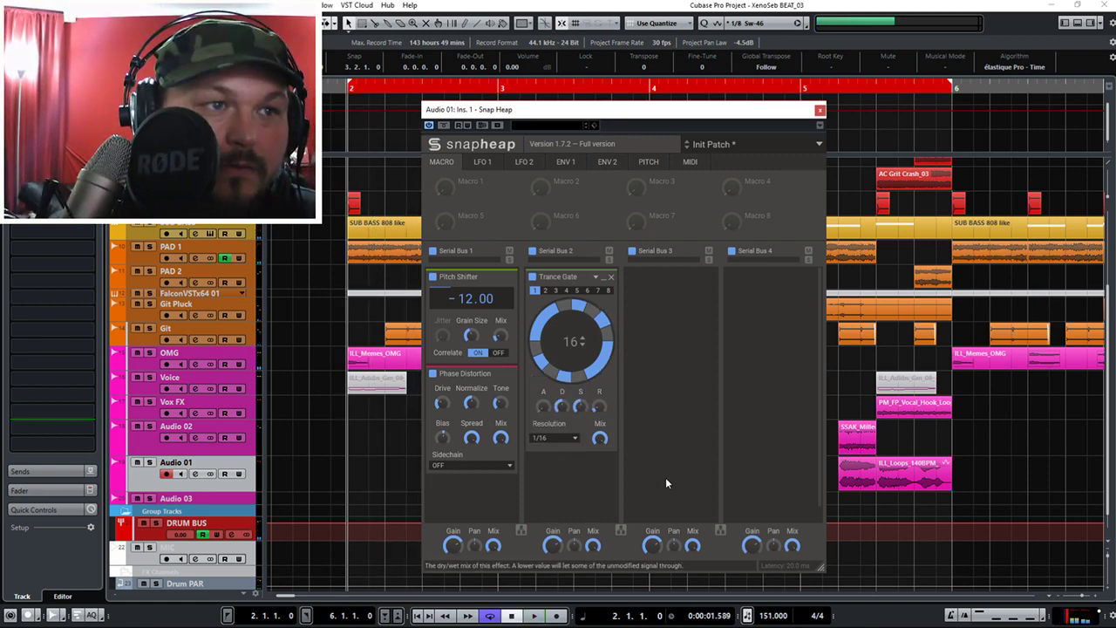
key(space)
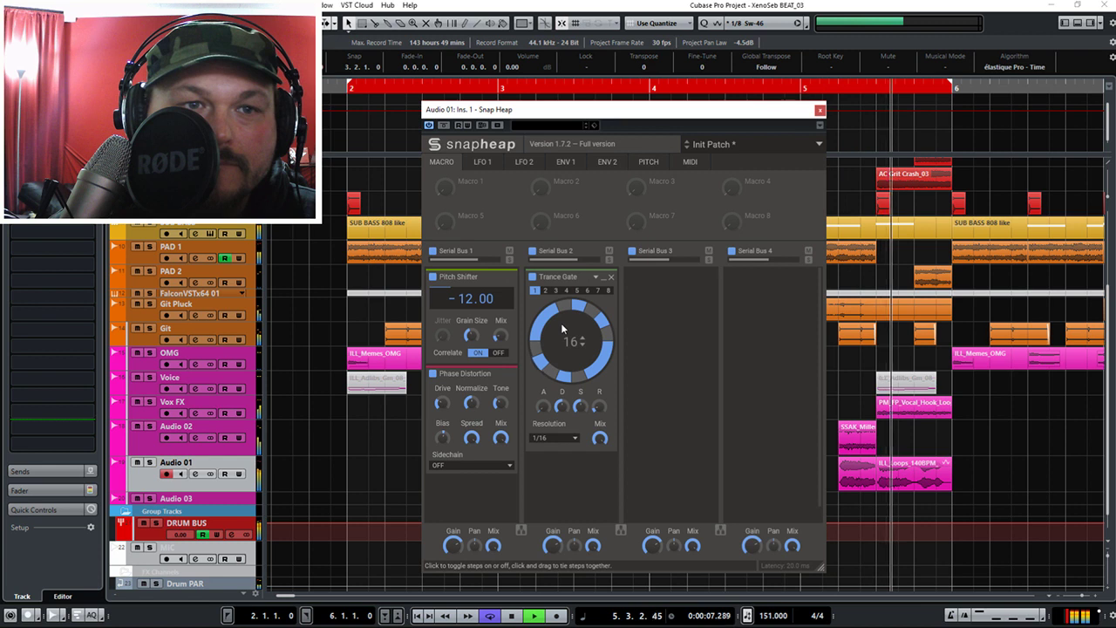
key(space)
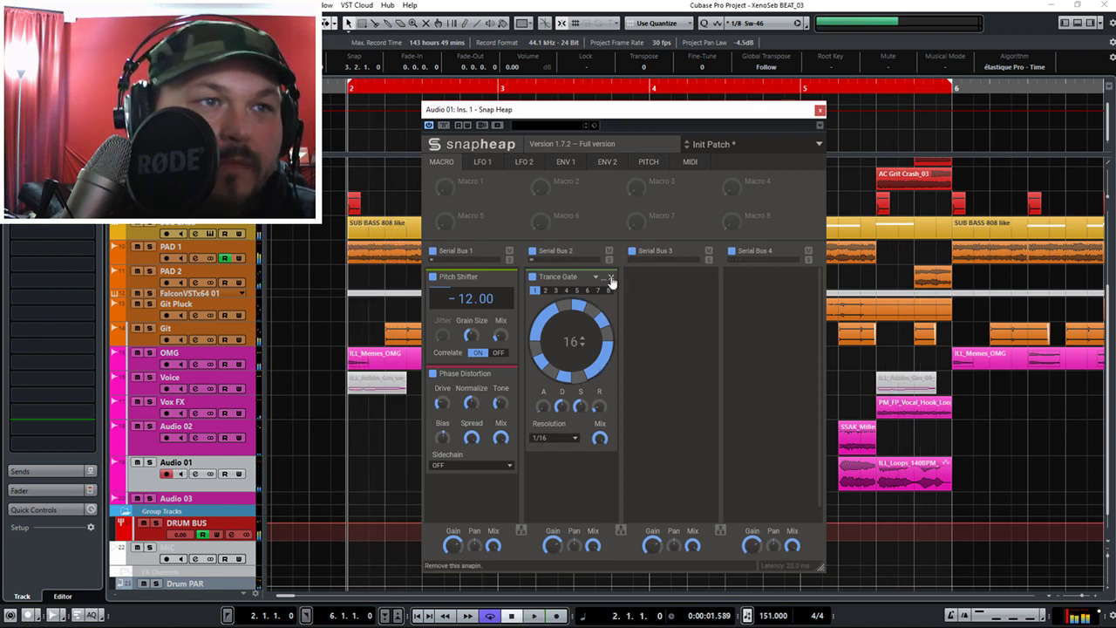
Replace the Trance Gate in Serial Bus 2 with a Haas effect.
click(612, 279)
click(622, 332)
click(568, 348)
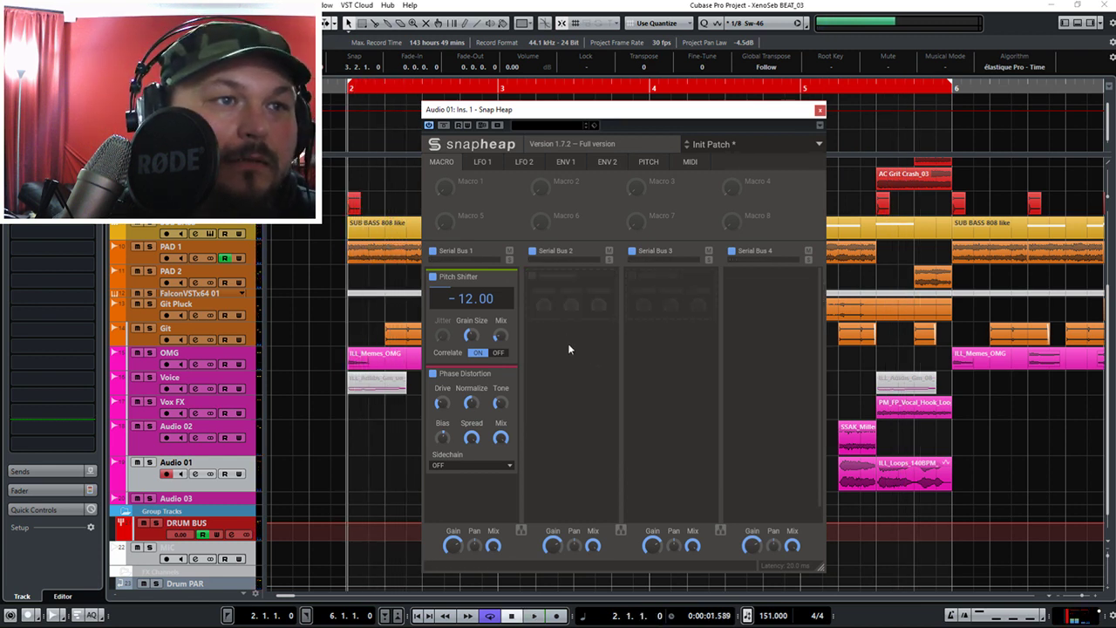
click(583, 286)
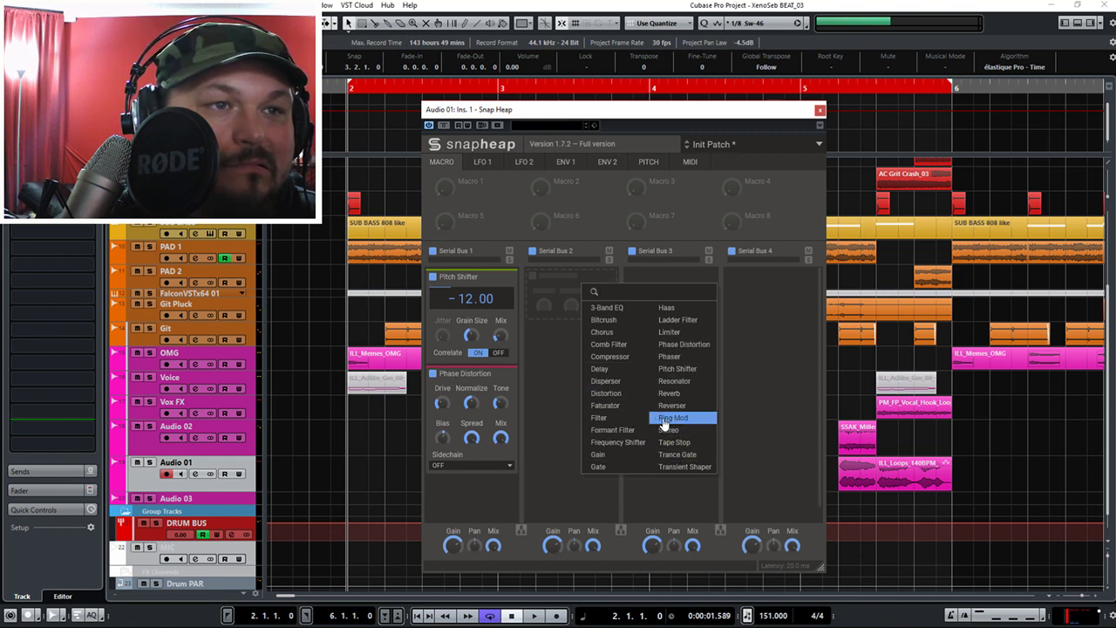
click(667, 308)
Play the mix and adjust the Haas delay with the right channel as the delayed side.
key(space)
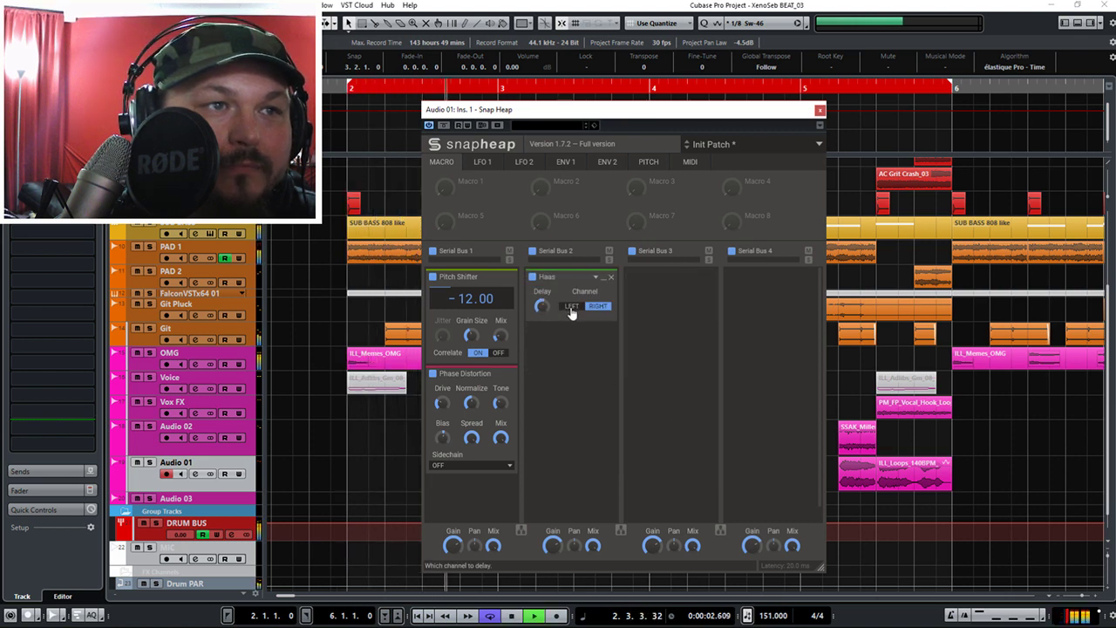
click(600, 306)
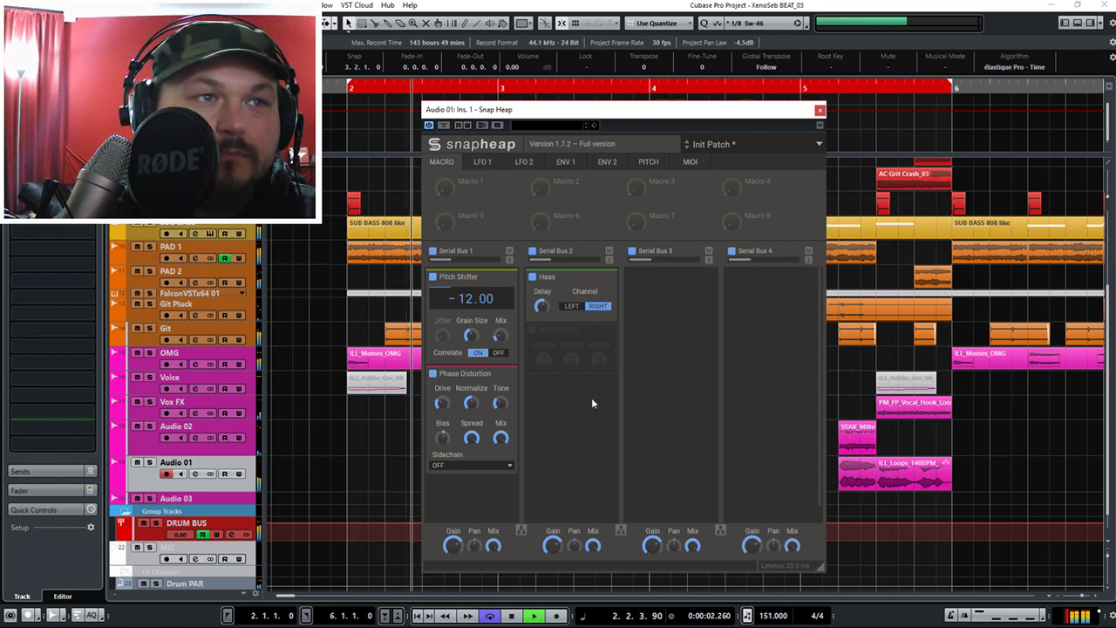
drag(548, 315, 548, 310)
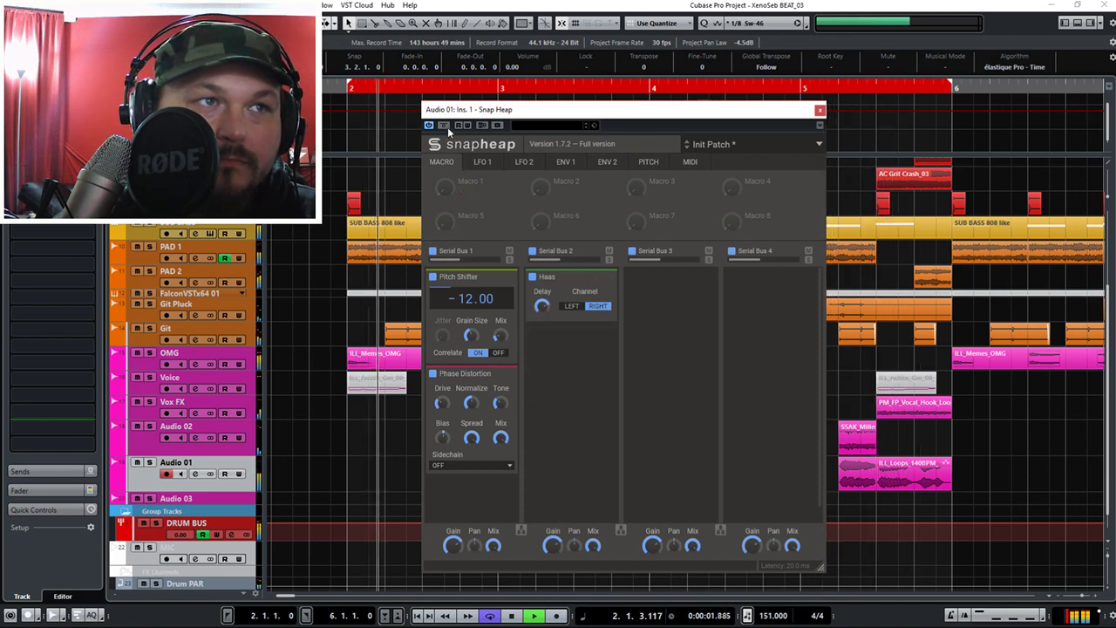
Raise the Pitch Shifter mix in Serial Bus 1 during playback, close Snap Heap and stop playback.
drag(448, 111, 555, 94)
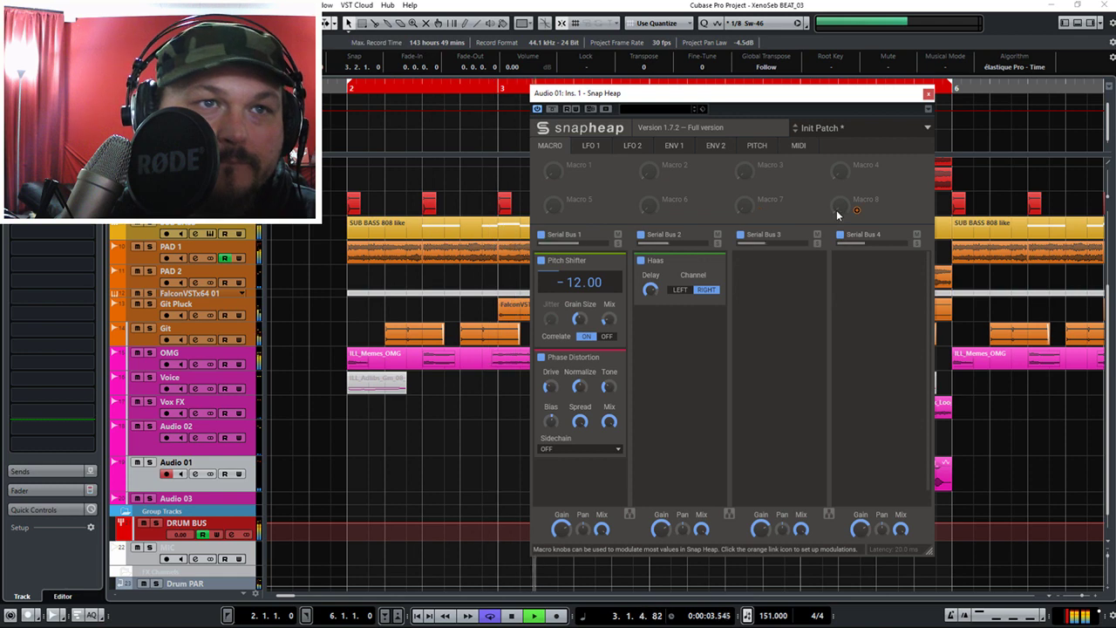
click(929, 93)
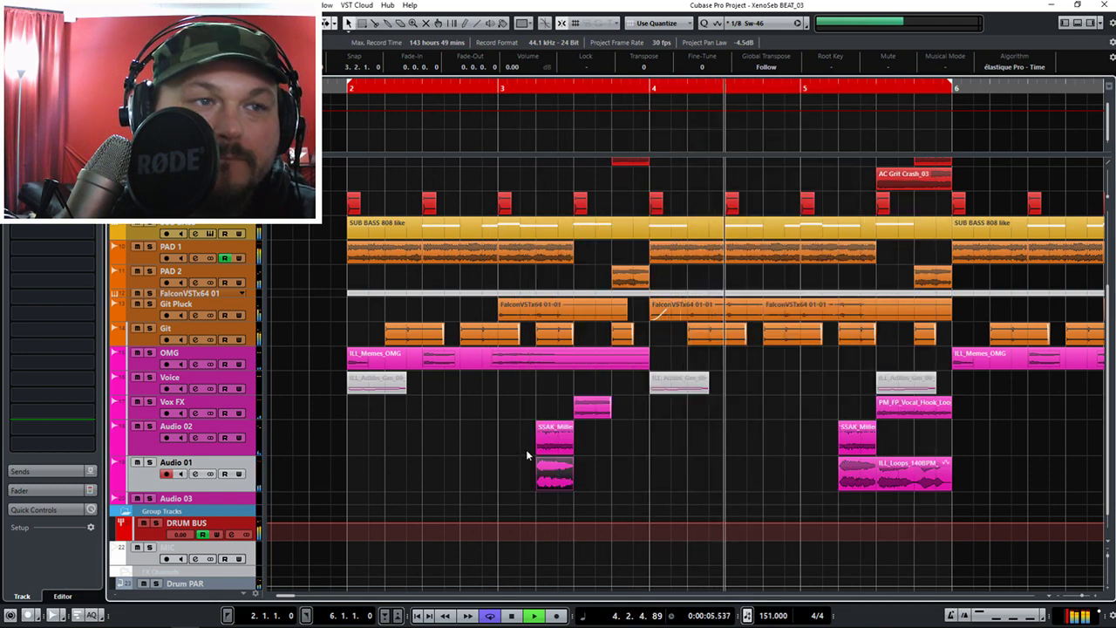
click(45, 202)
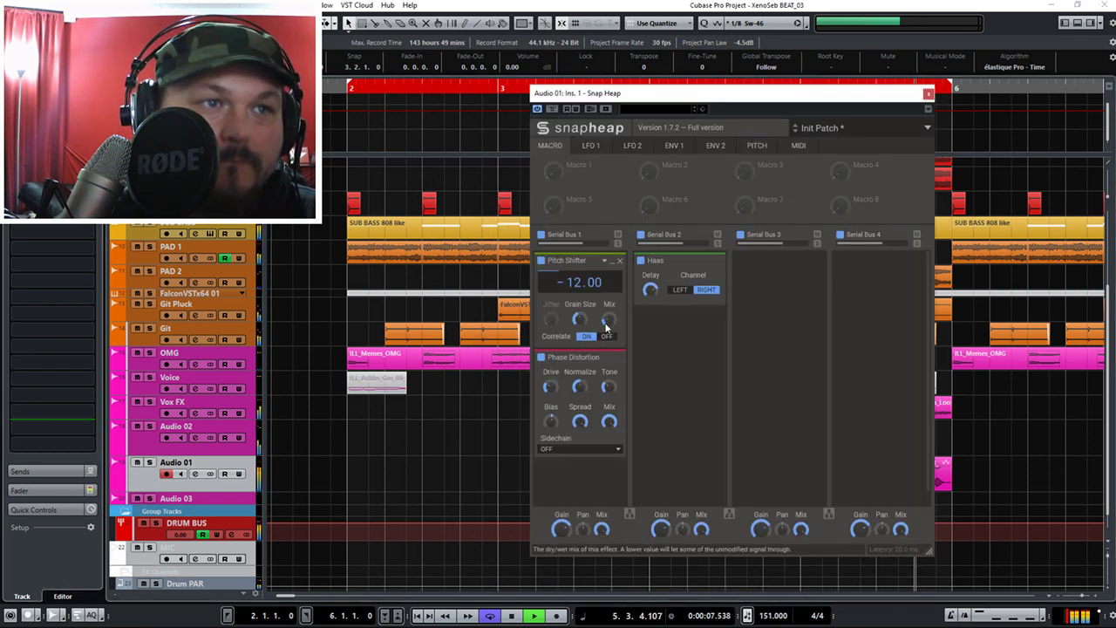
drag(608, 321, 608, 331)
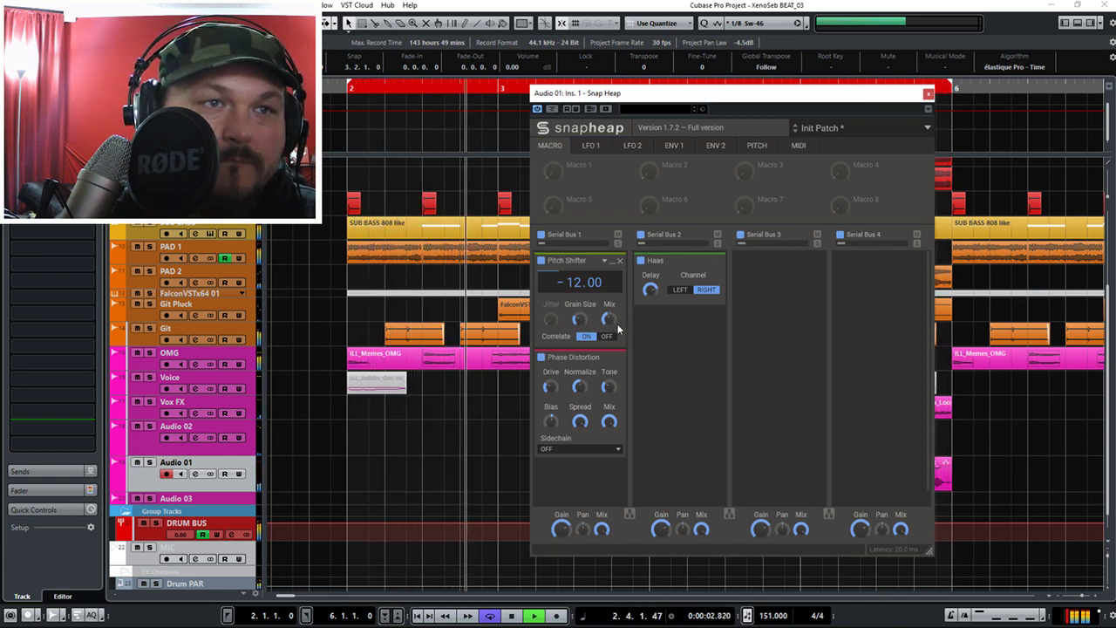
click(929, 93)
scroll(750, 436, up, 4)
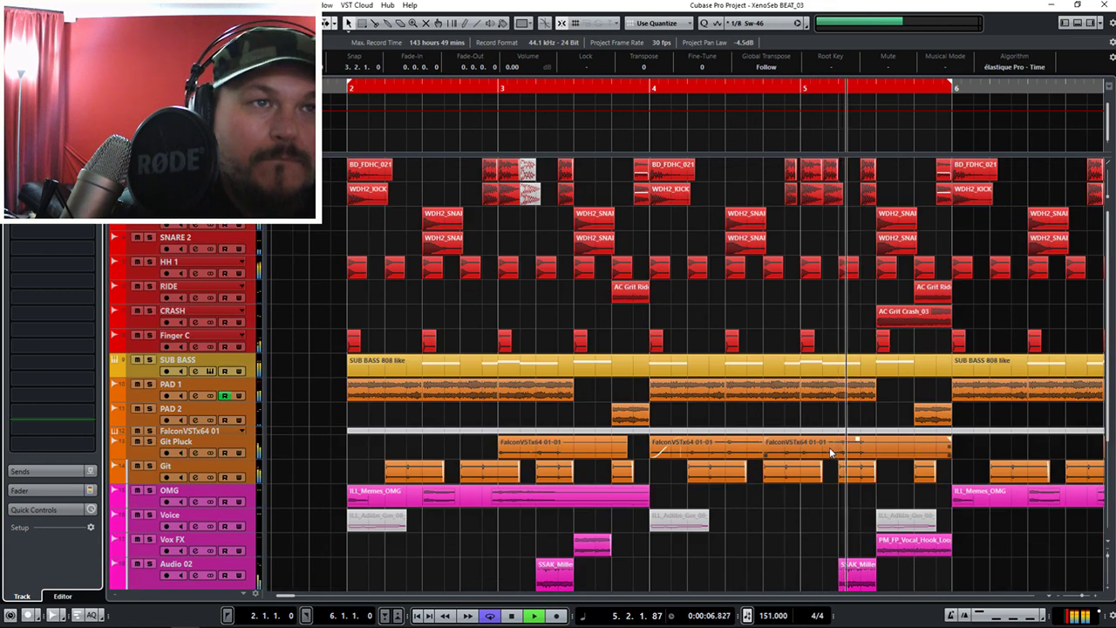
key(space)
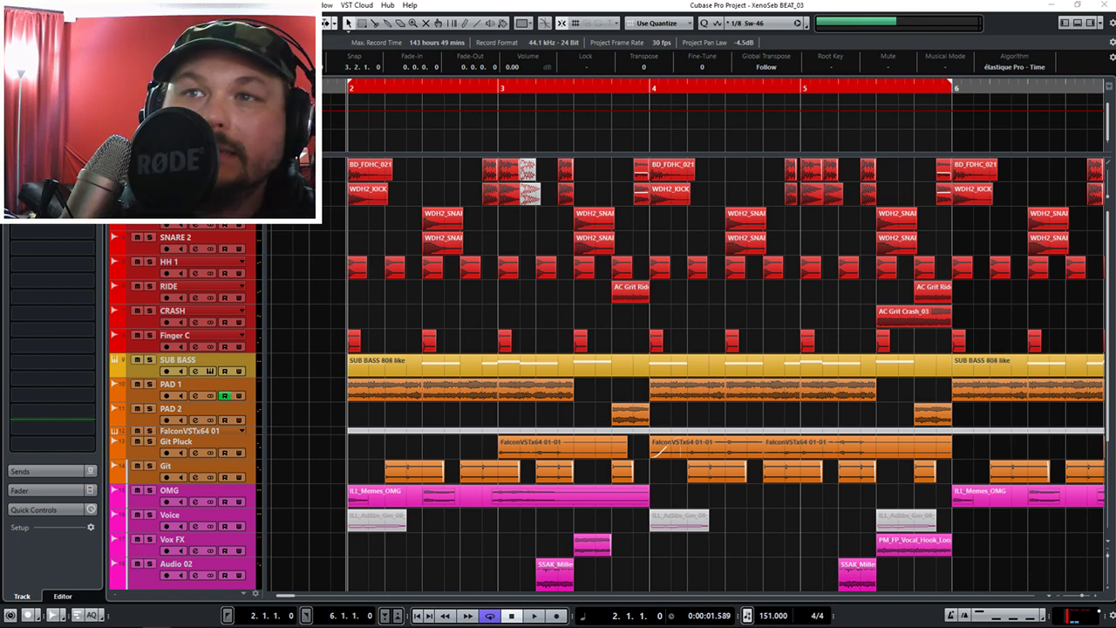
Clear the event selection and rename the Audio 01 track as Vox Hook.
click(773, 301)
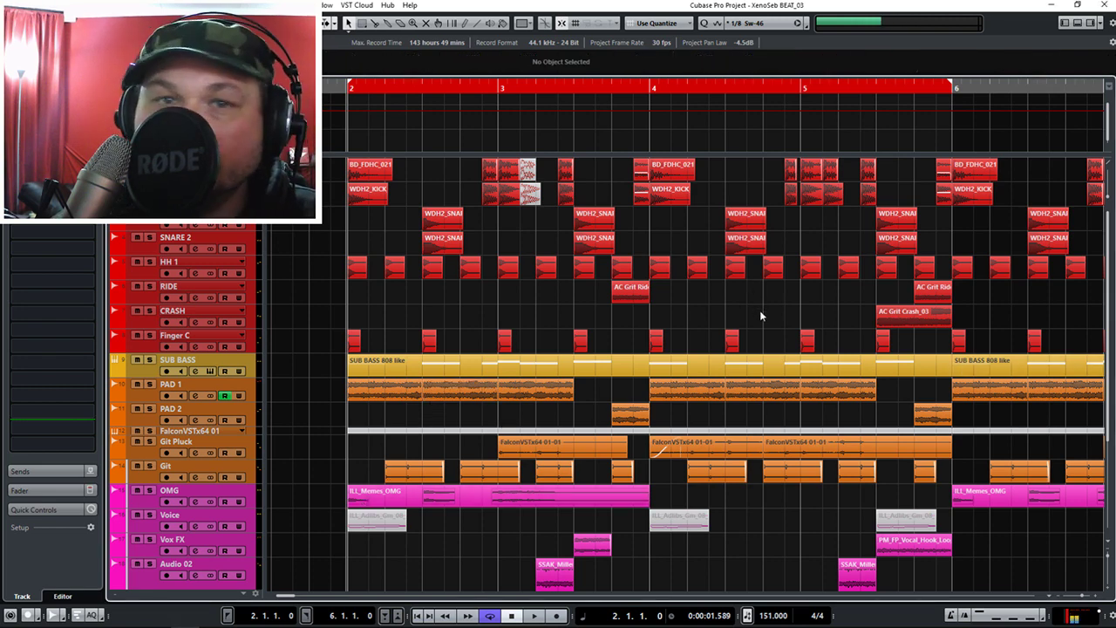
scroll(473, 494, down, 3)
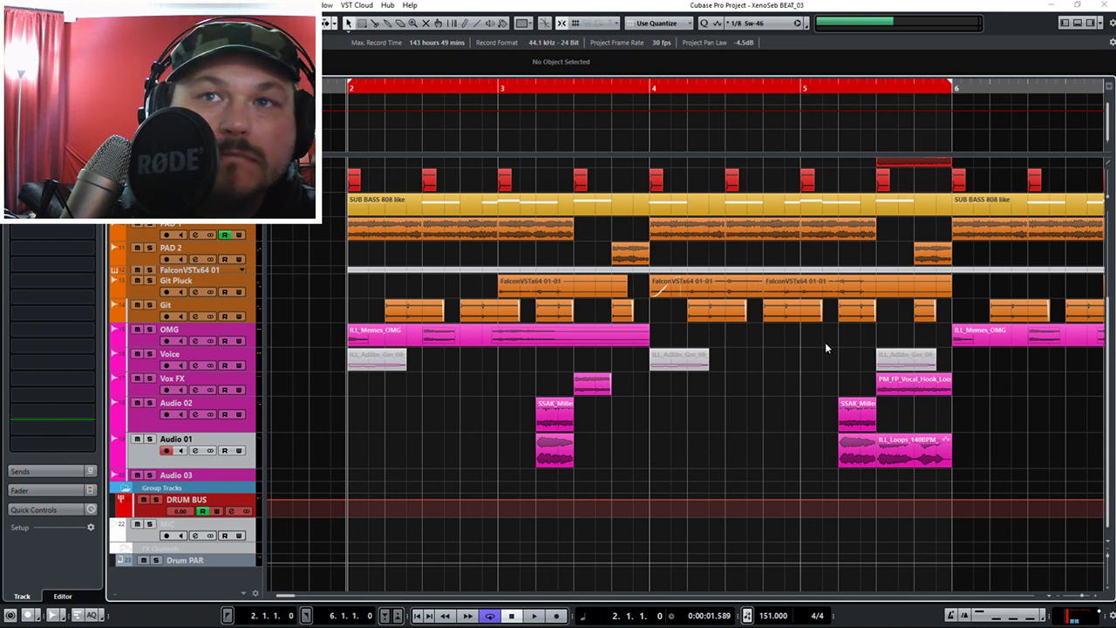
click(188, 474)
click(180, 438)
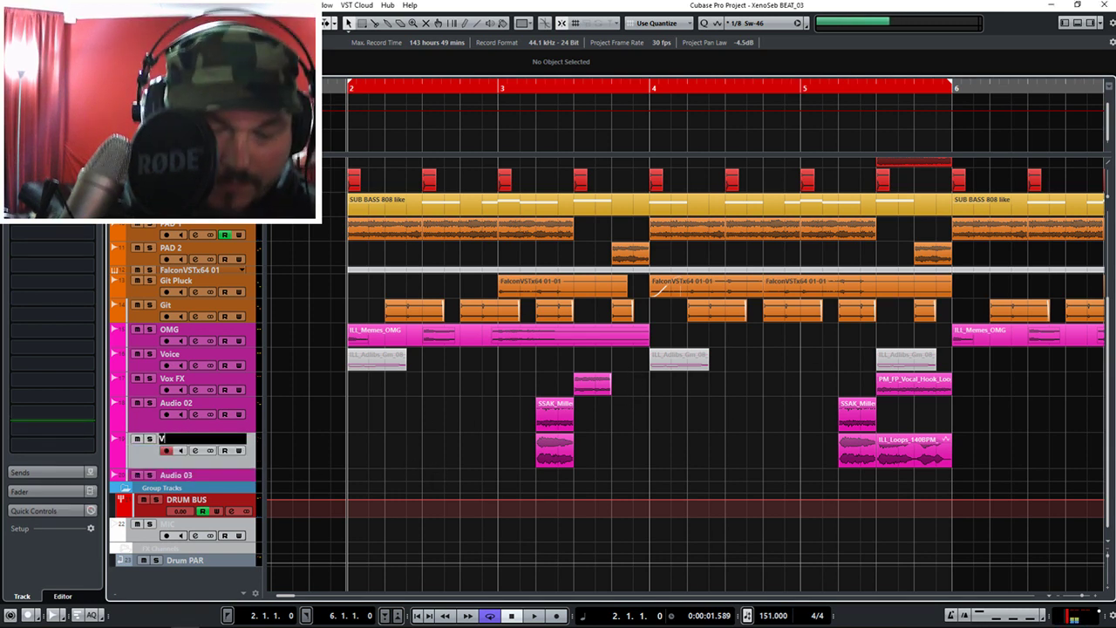
Start an audio import for the Audio 03 track and audition ILL_Loops_140BPM_11_Bm and ILL_Loops_140BPM_12_Gm.
click(195, 473)
key(ctrl+i)
click(741, 244)
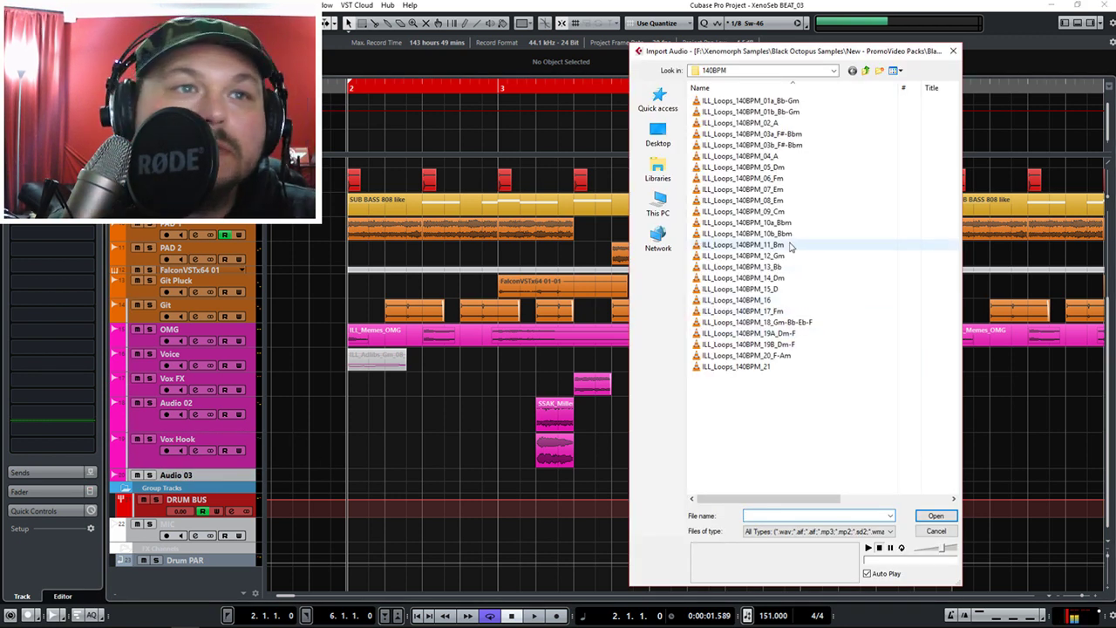
click(909, 256)
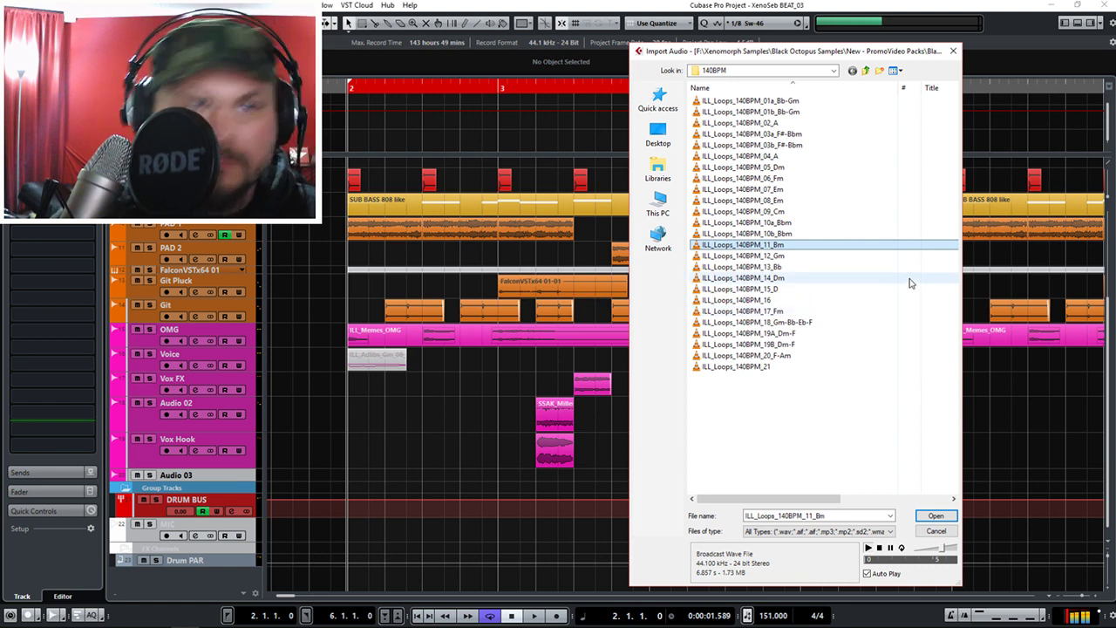
Browse up to the ill-esha Intonations pack and open the Vocoder Harmony folder under Phrases (120 BPM).
click(865, 70)
click(868, 72)
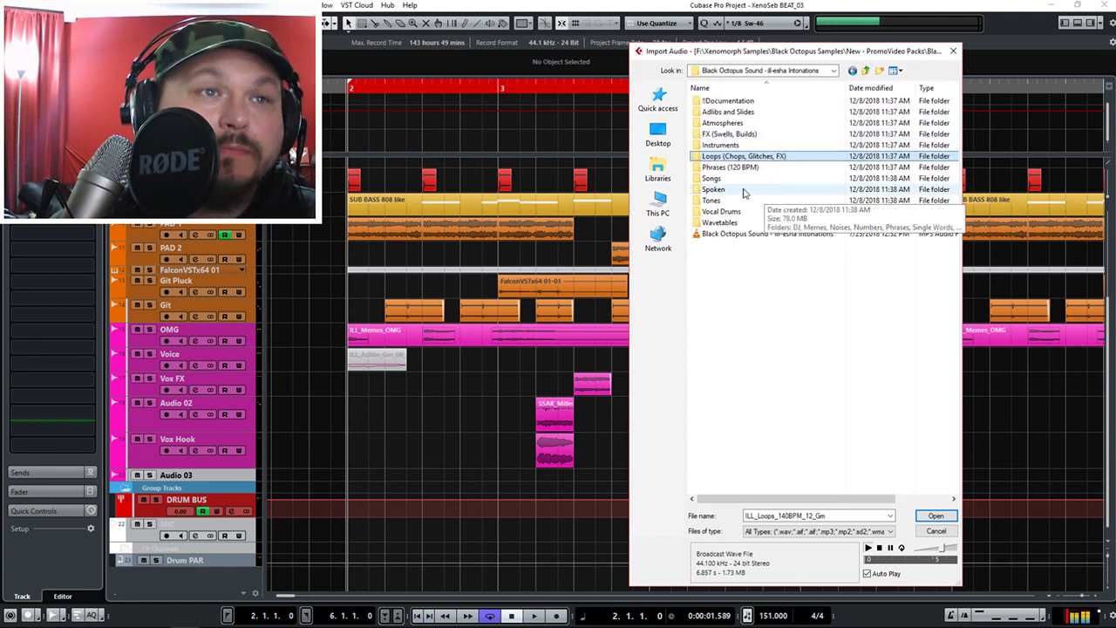
double_click(730, 166)
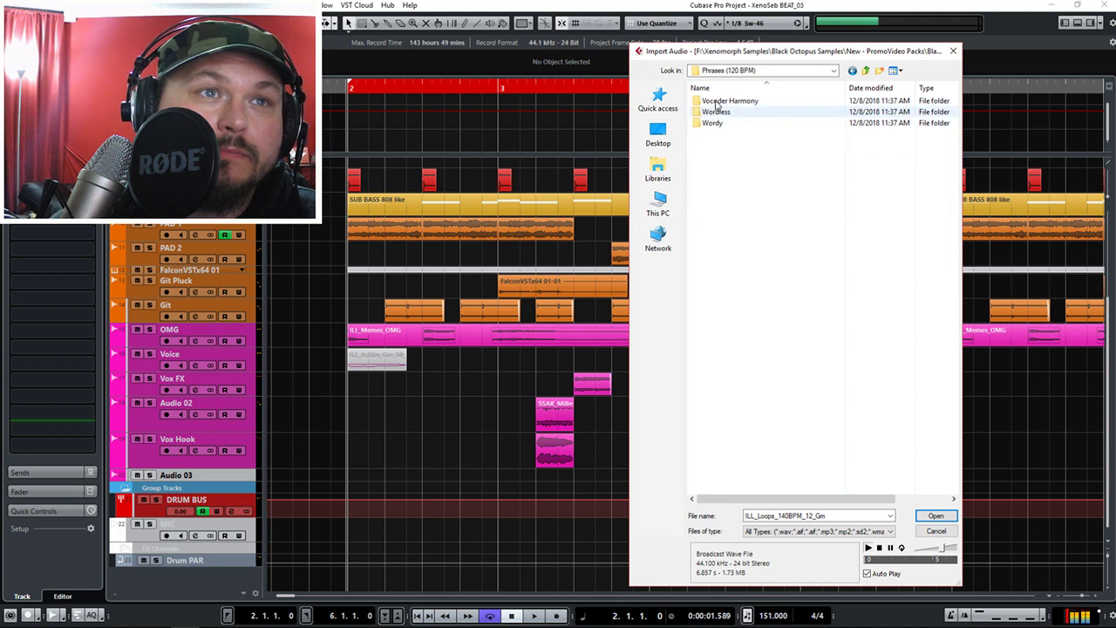
double_click(715, 100)
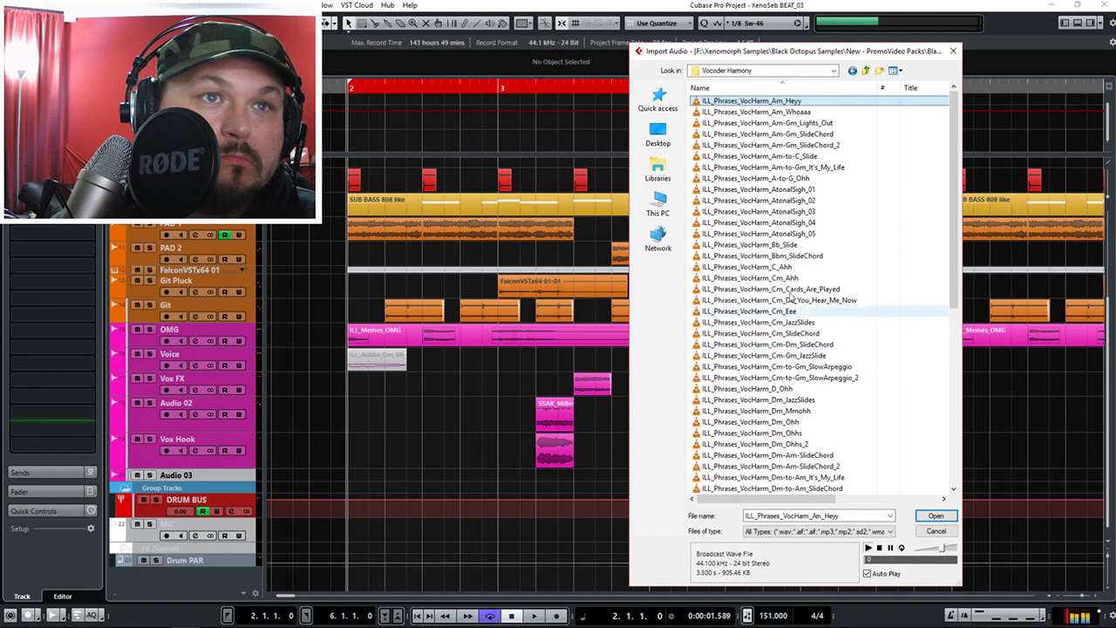
Audition the Vocoder Harmony phrases, including Am-Gm_SlideChord_2 and the run of files from G_Hey to Gm_You.
click(772, 145)
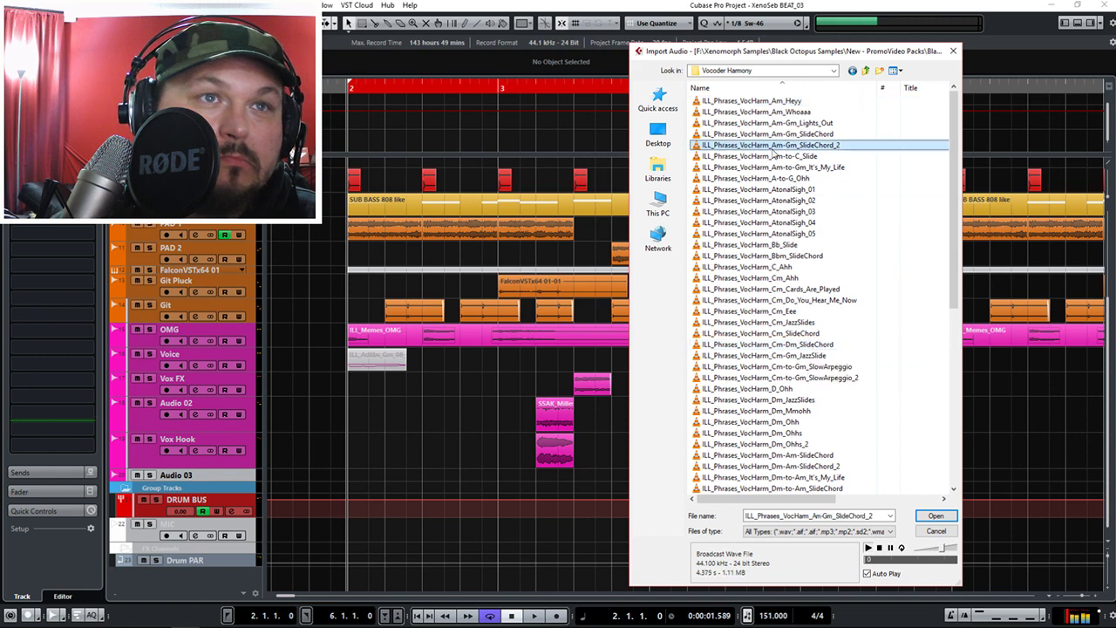
scroll(789, 390, down, 9)
click(782, 365)
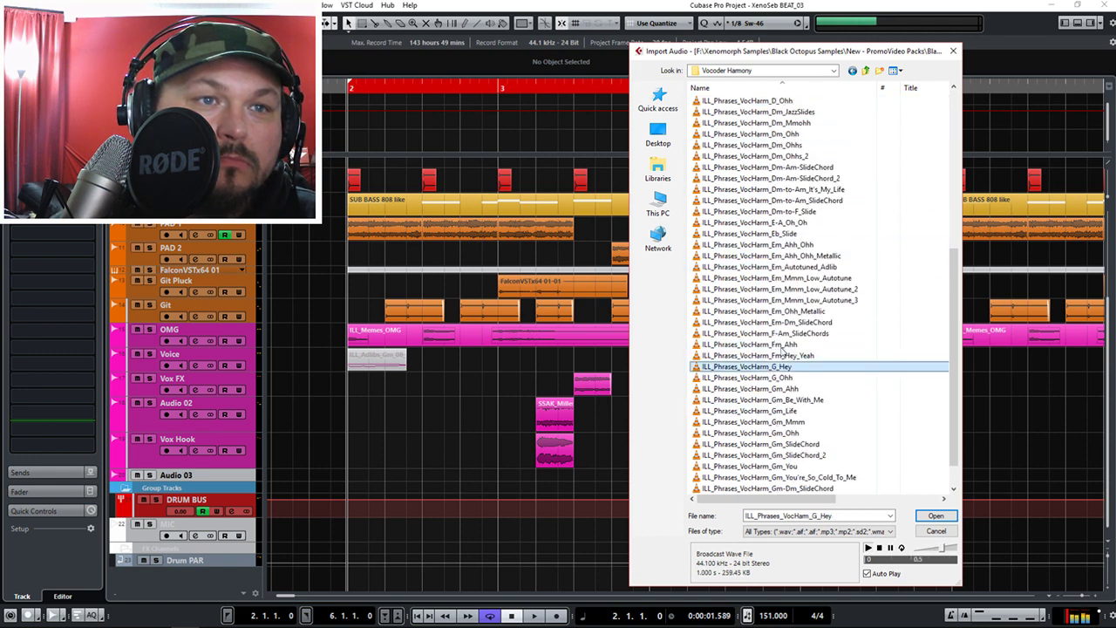
key(Down)
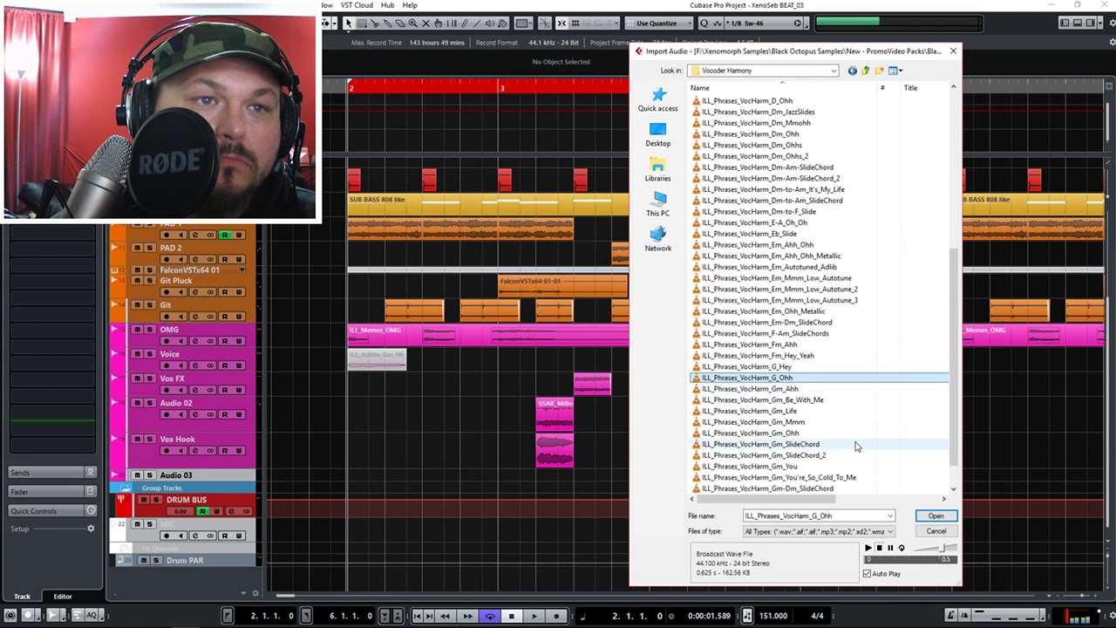
key(Down)
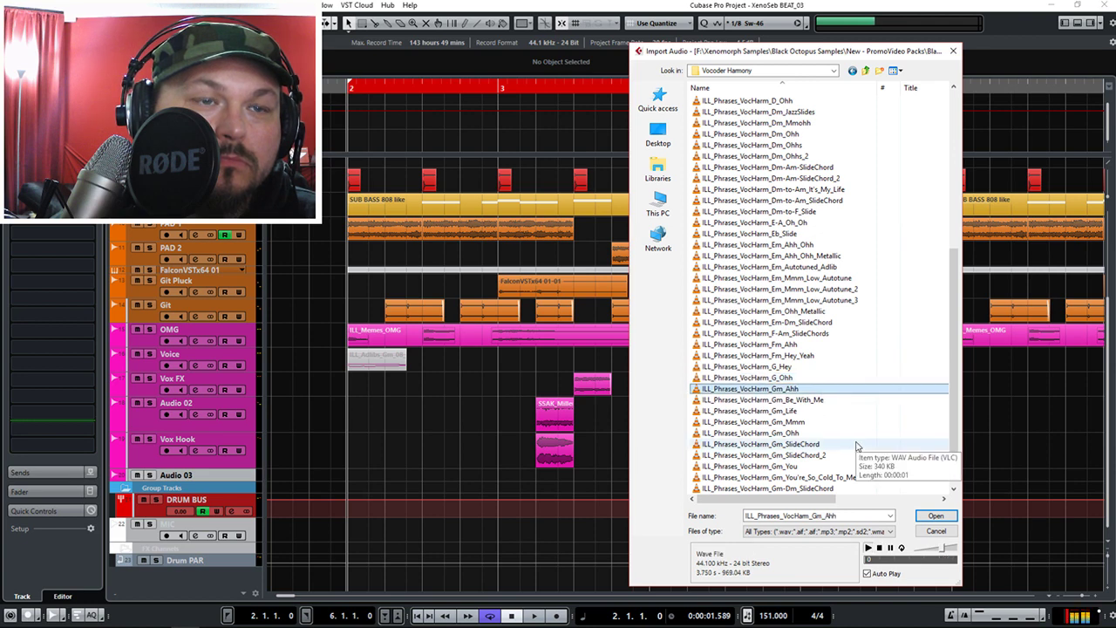
key(Down)
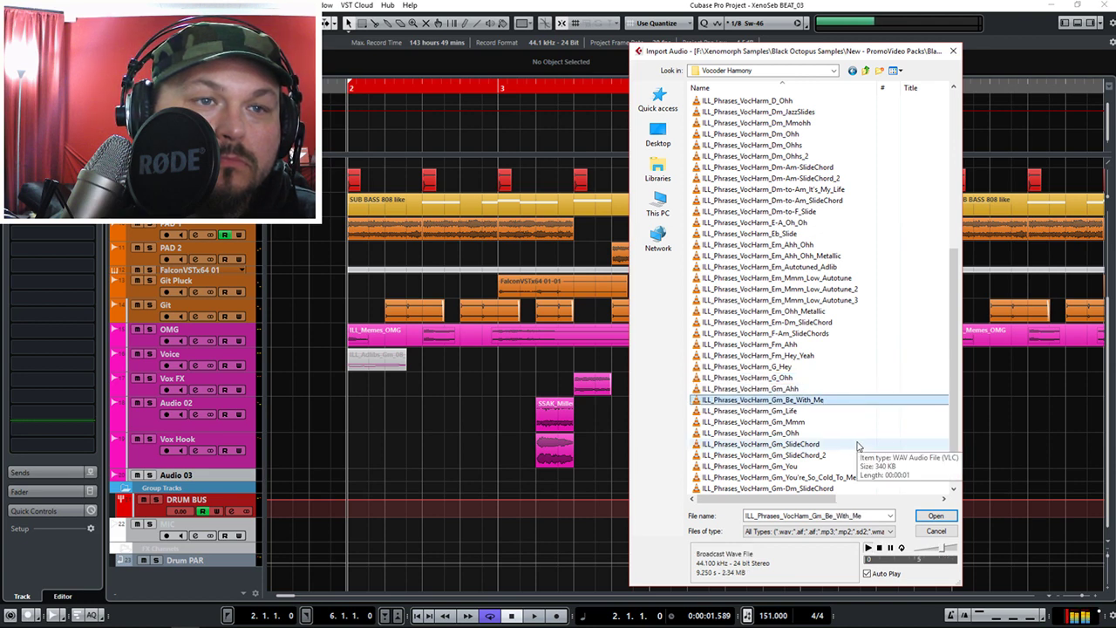
key(Down)
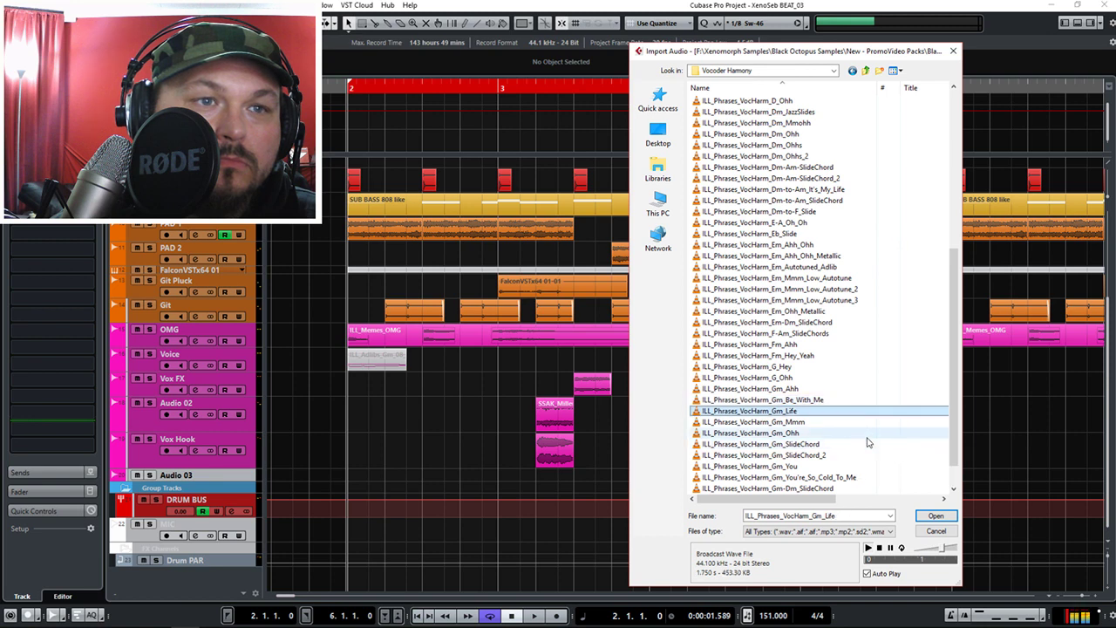
key(Down)
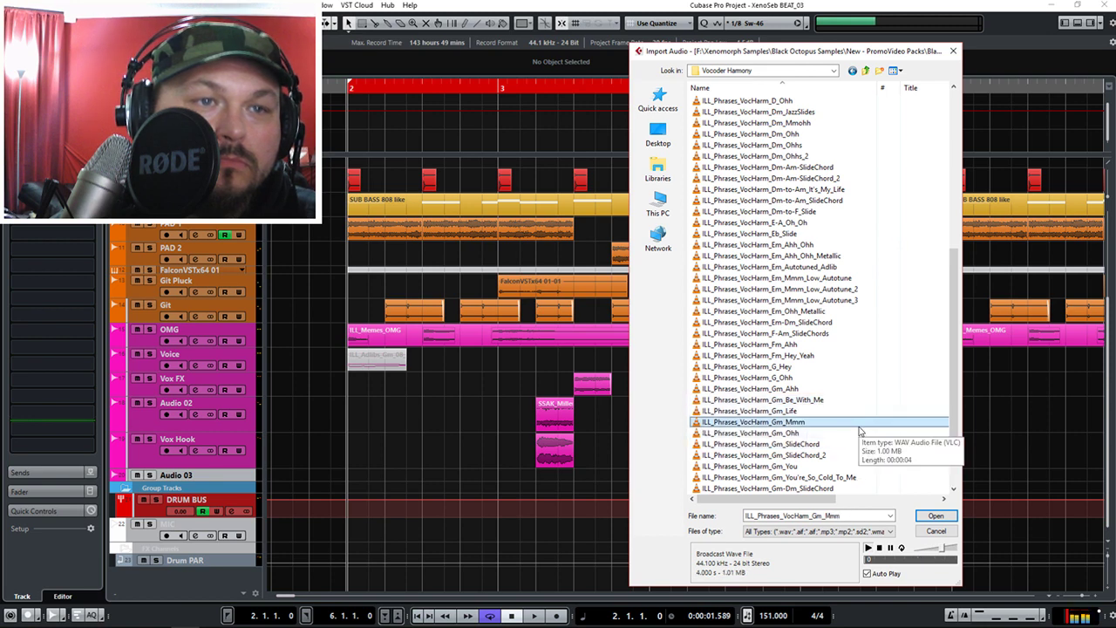
key(Down)
key(Down)
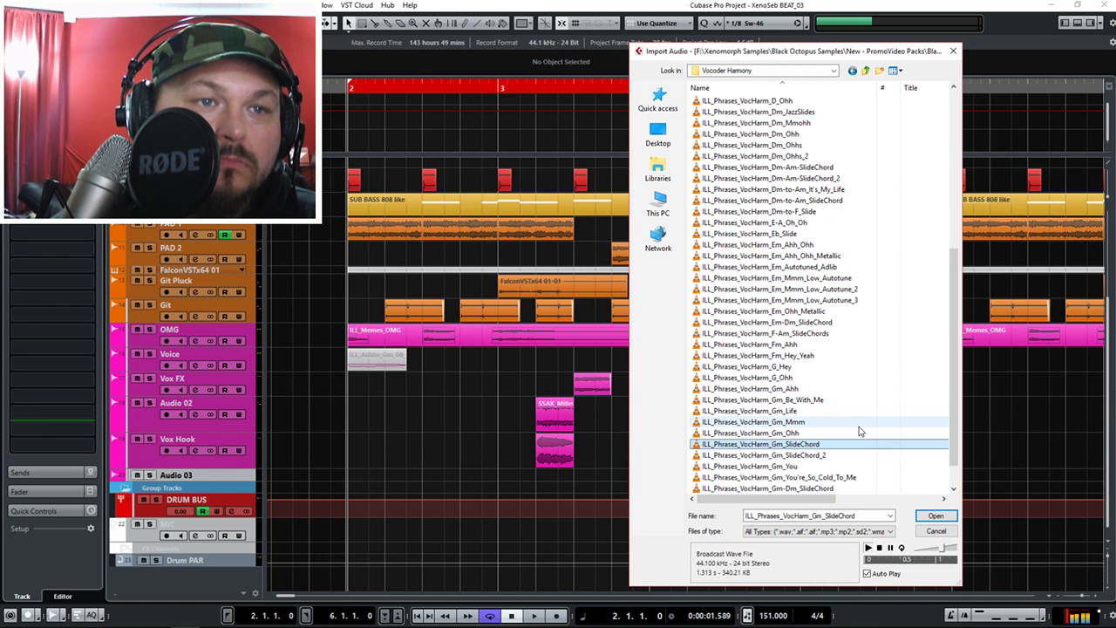
key(Down)
key(Down)
scroll(859, 428, down, 1)
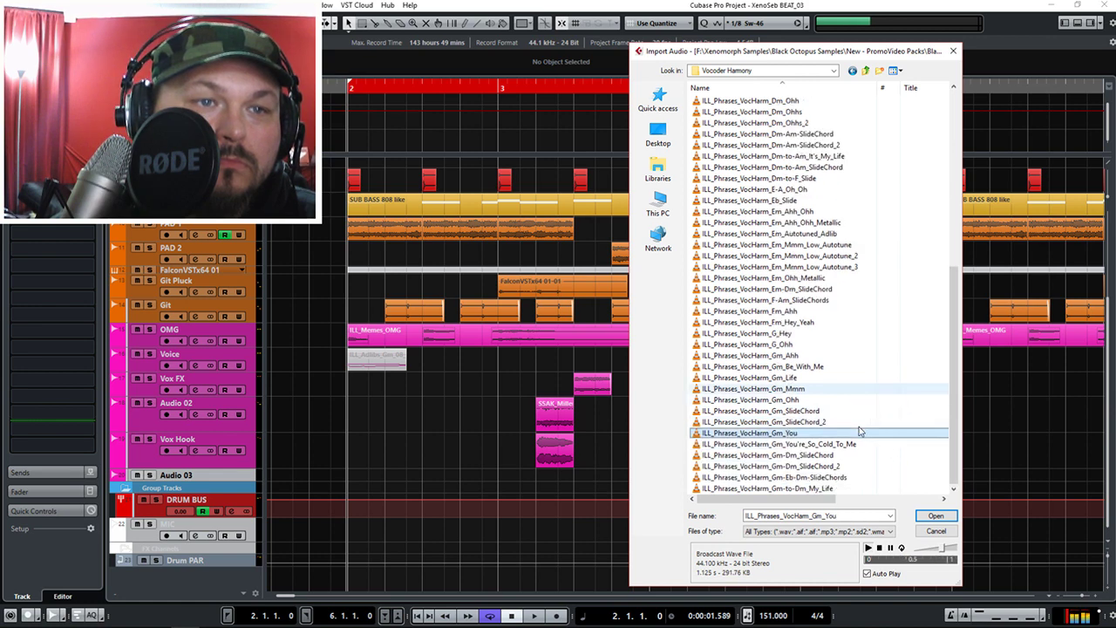
Import ILL_Phrases_VocHarm_Gm_You're_So_Cold_To_Me onto Audio 03 at bar 2 and increase the track's height.
key(Down)
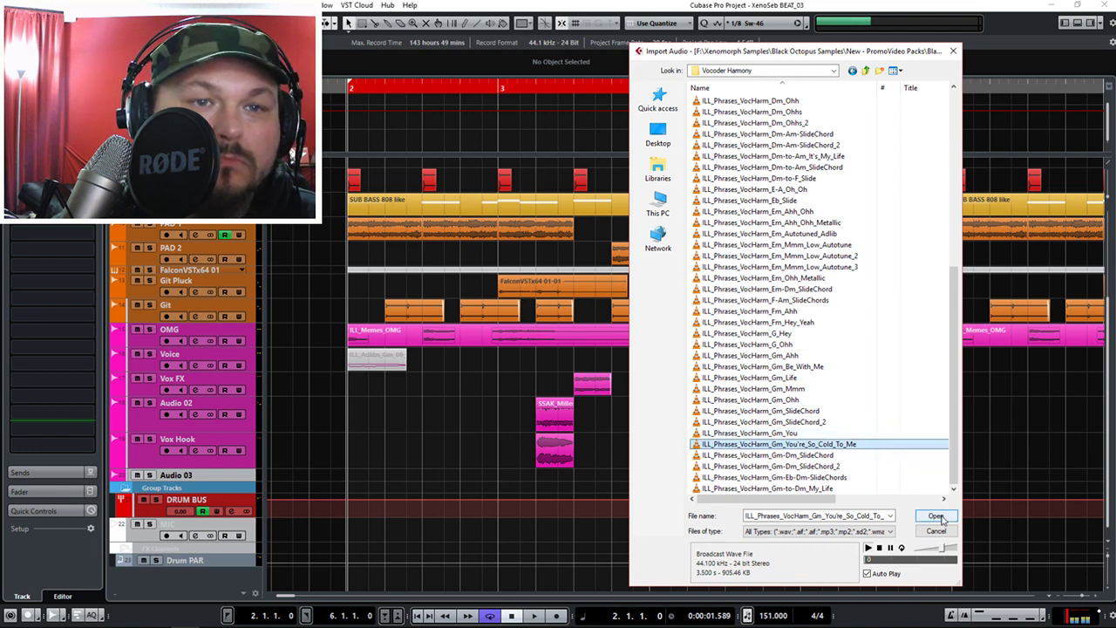
key(Return)
drag(209, 482, 211, 535)
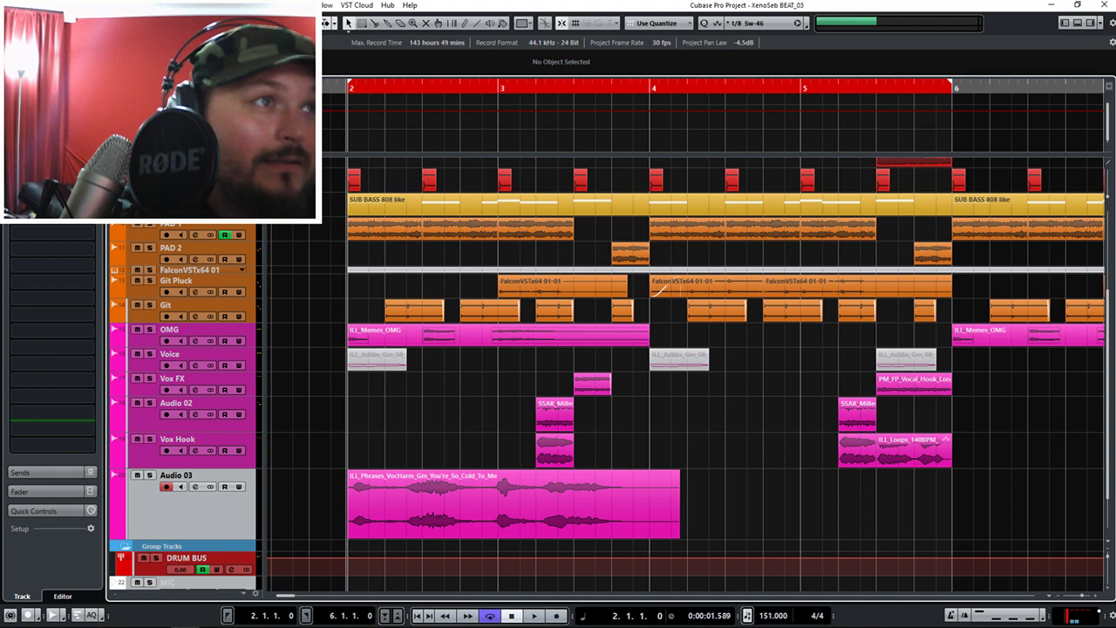
Shift the You're_So_Cold_To_Me phrase on Audio 03 to start slightly before bar 2 and audition the track soloed.
click(331, 111)
key(h)
key(h)
key(h)
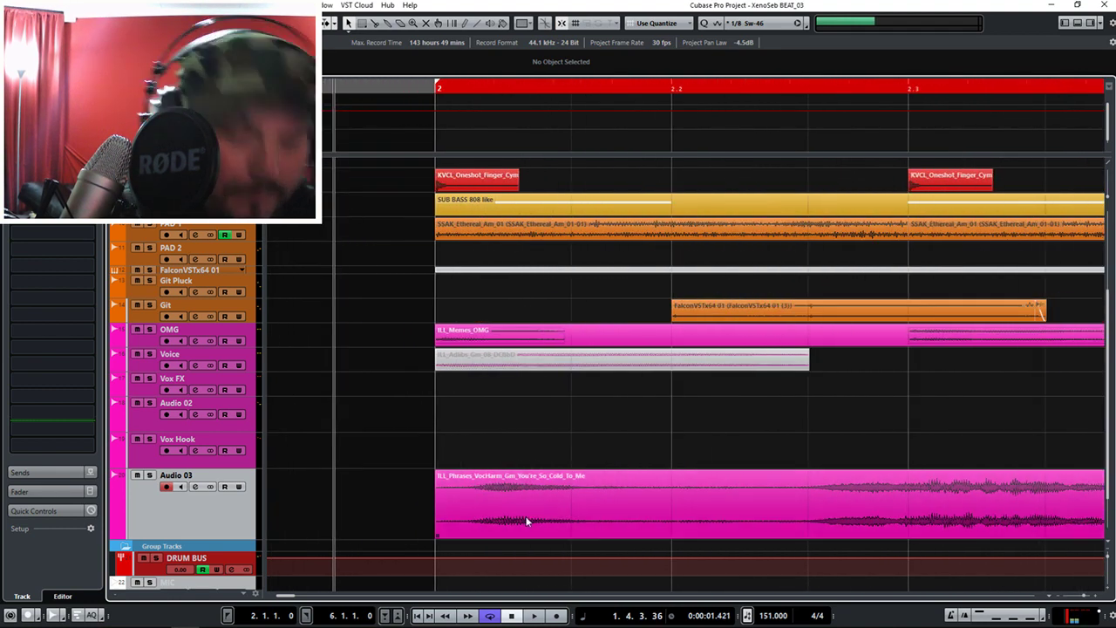
drag(524, 519, 488, 521)
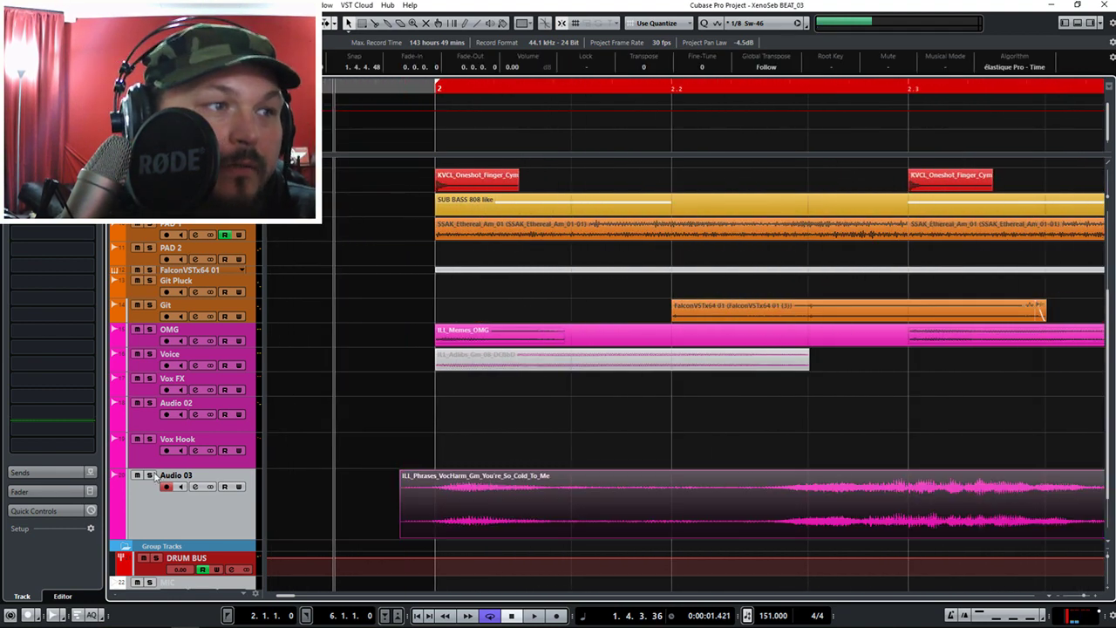
key(space)
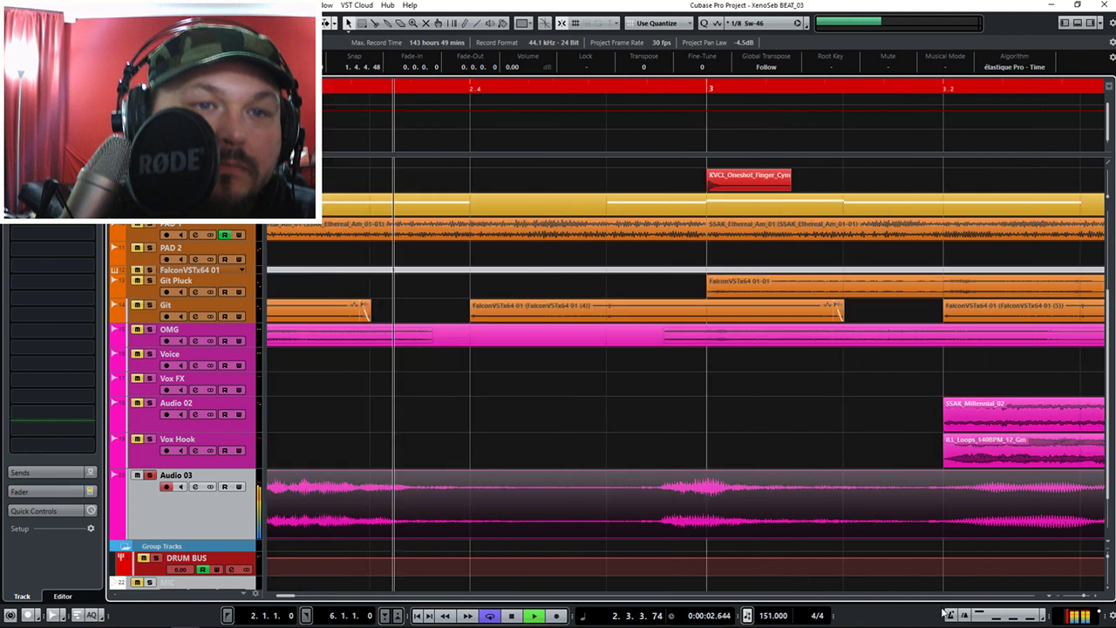
key(space)
Insert the Waves Sibilance Stereo de-esser in the first insert slot of Audio 03.
key(g)
key(g)
key(g)
click(54, 194)
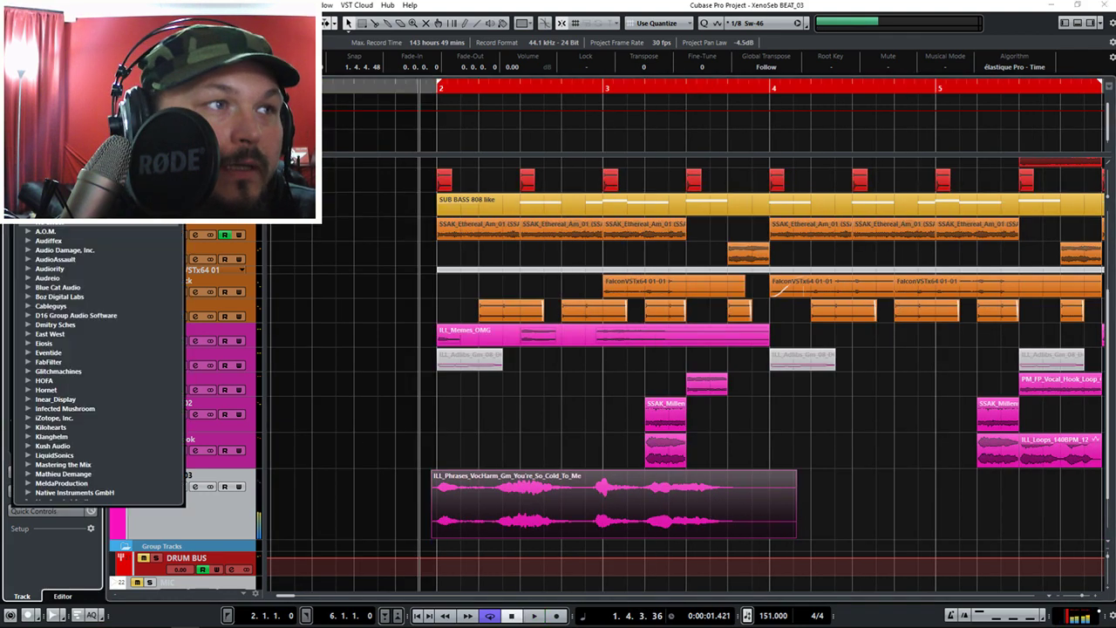
scroll(106, 427, down, 10)
click(29, 465)
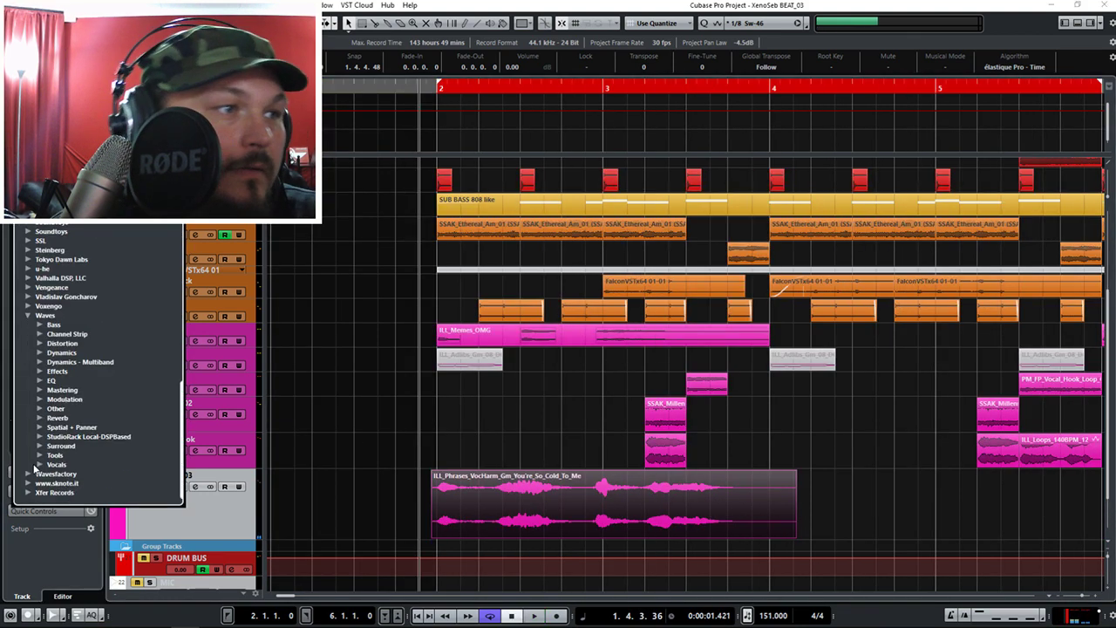
click(39, 352)
scroll(70, 390, down, 3)
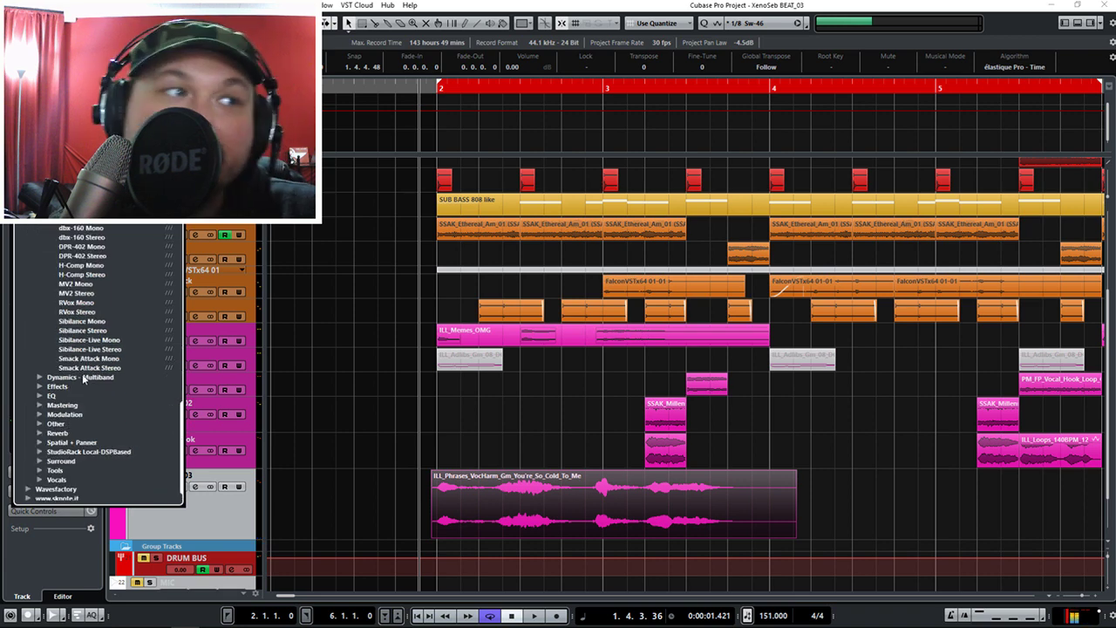
click(83, 331)
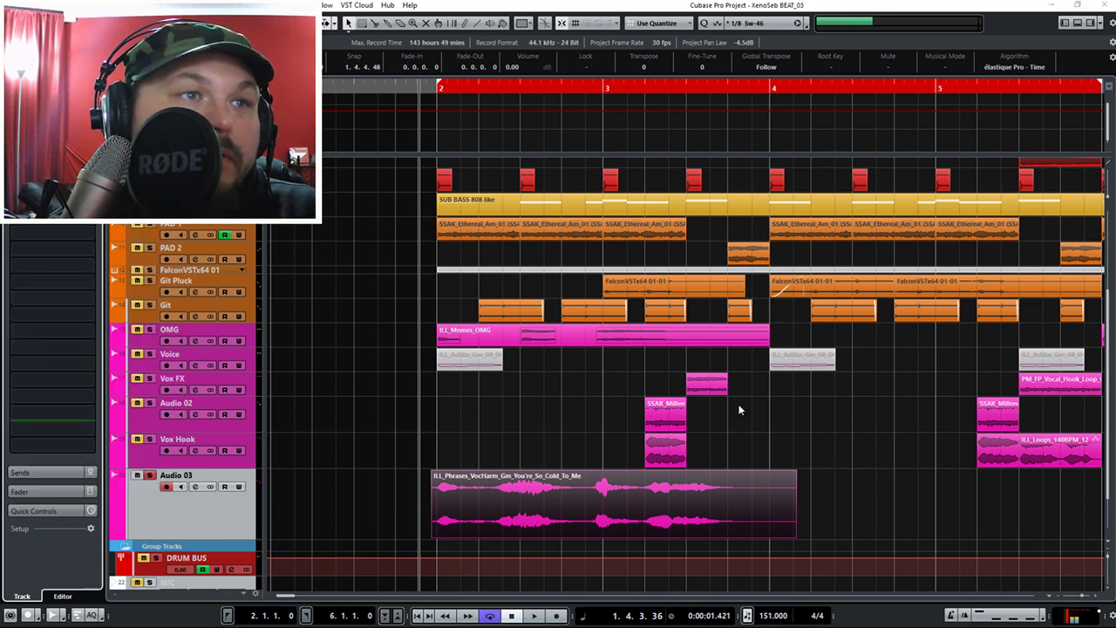
Load the Female Vocals preset in Sibilance, check it during playback and close the plug-in.
key(space)
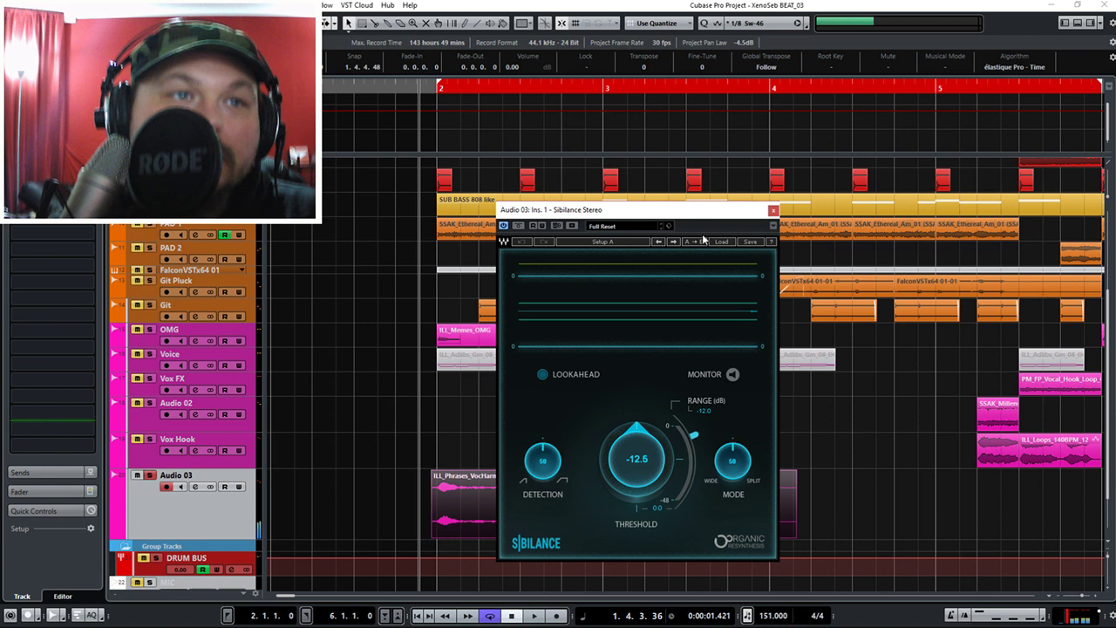
click(721, 242)
click(755, 361)
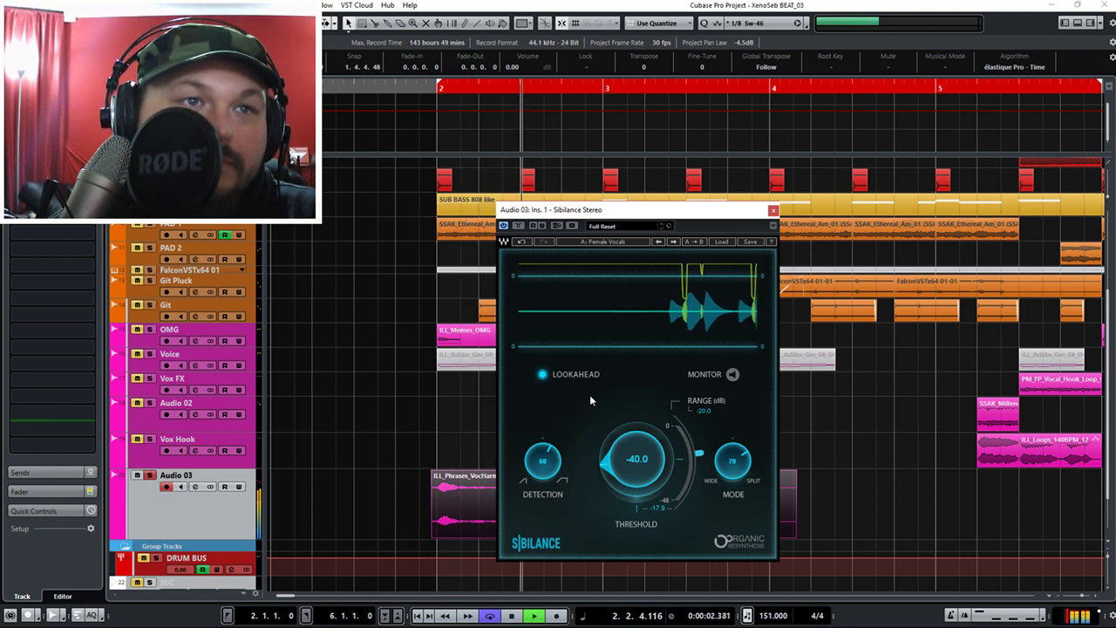
click(518, 226)
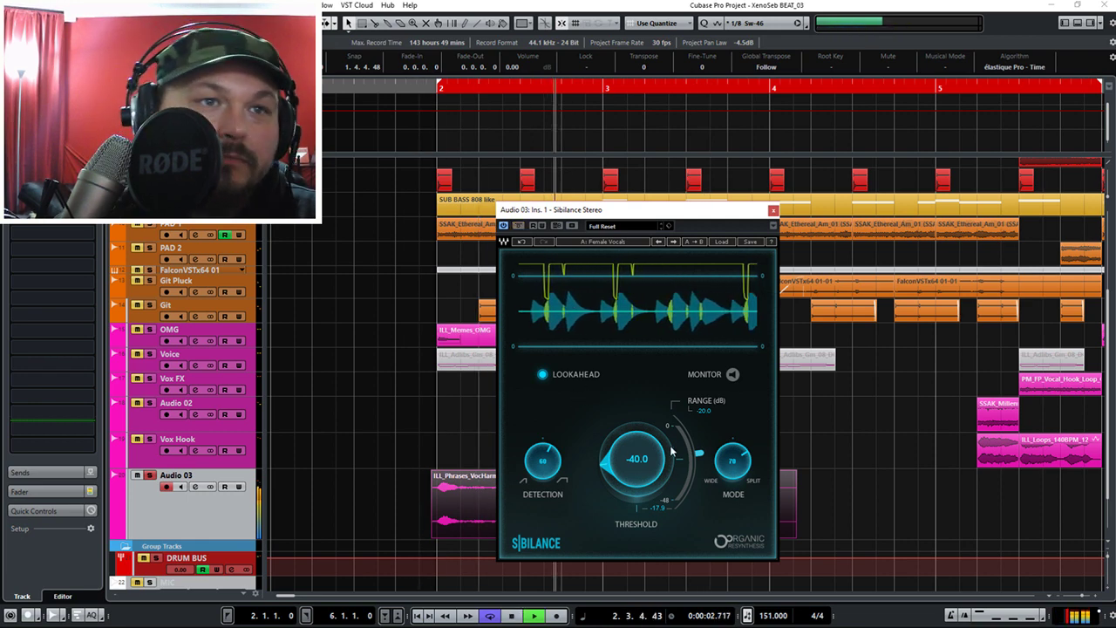
click(771, 211)
key(space)
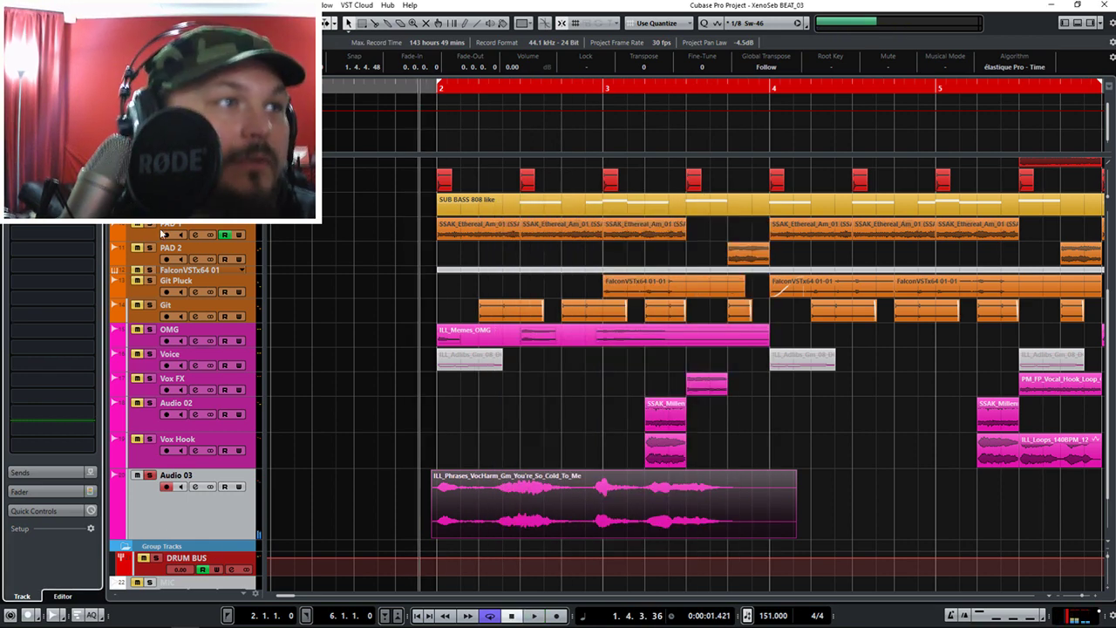
Play back the de-essed phrase, trim its end to bar 4 and end the loop range at 4.1.1.0.
click(92, 231)
click(450, 434)
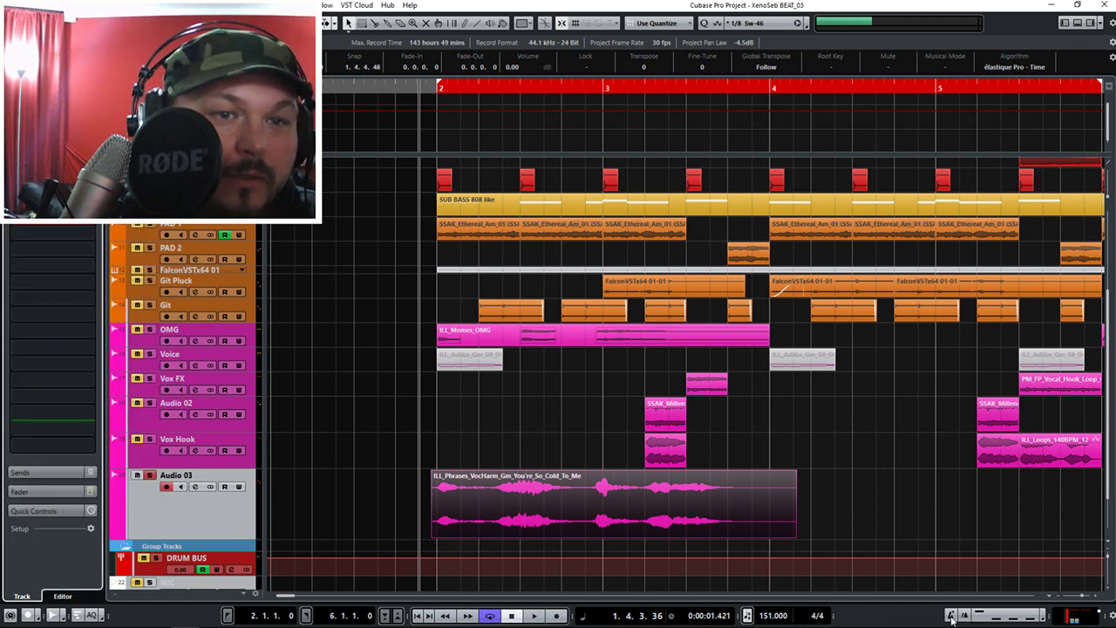
scroll(665, 486, up, 3)
key(space)
scroll(466, 410, down, 3)
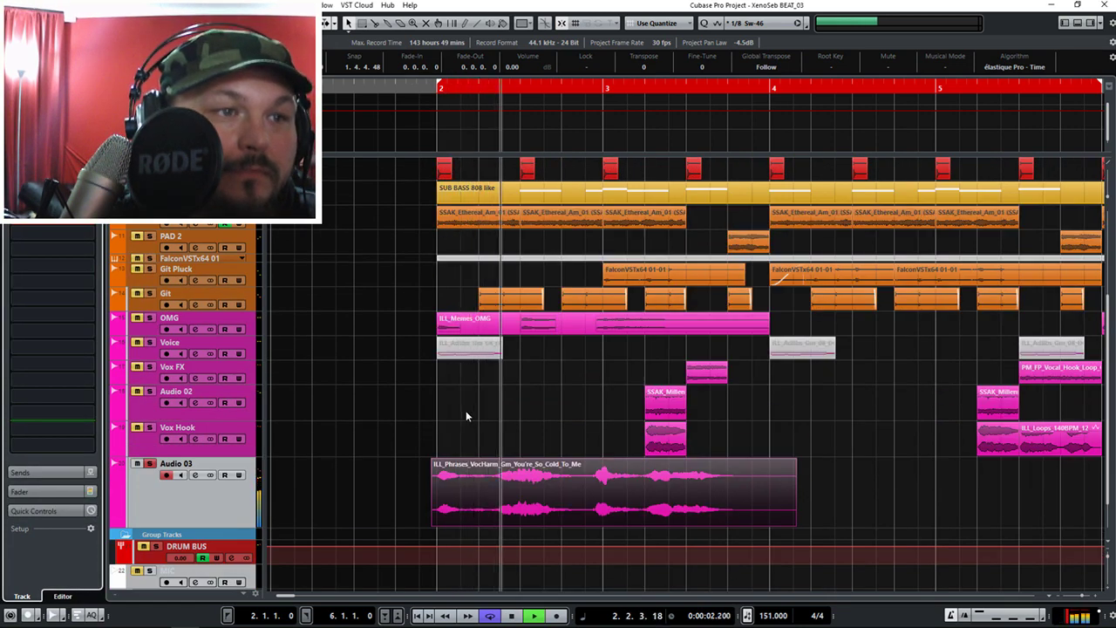
click(597, 508)
key(space)
drag(793, 524, 760, 523)
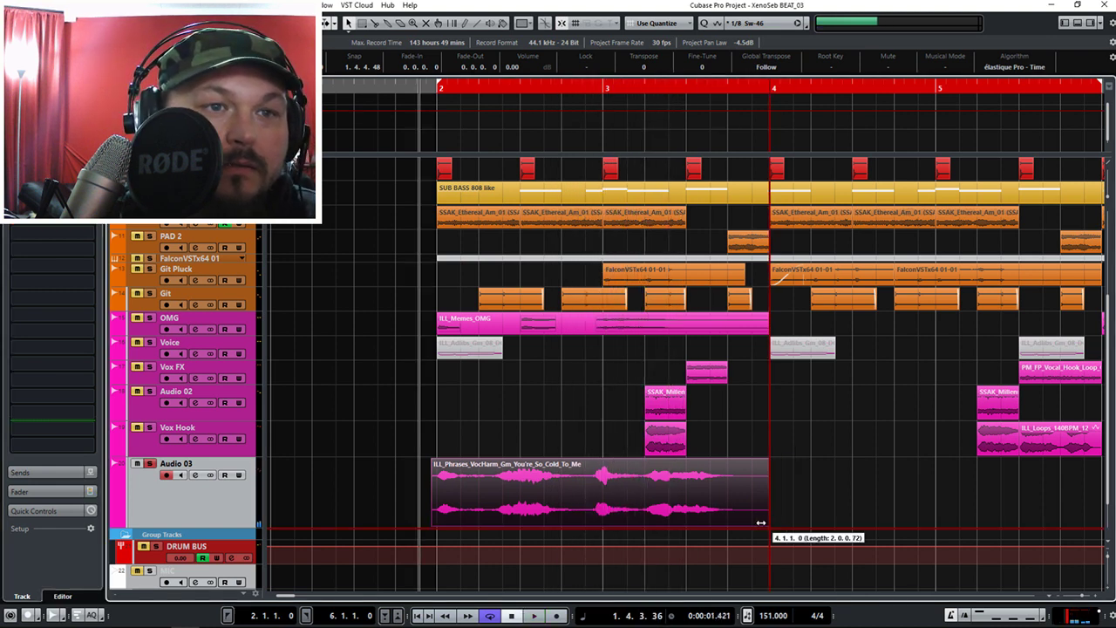
scroll(332, 617, down, 2)
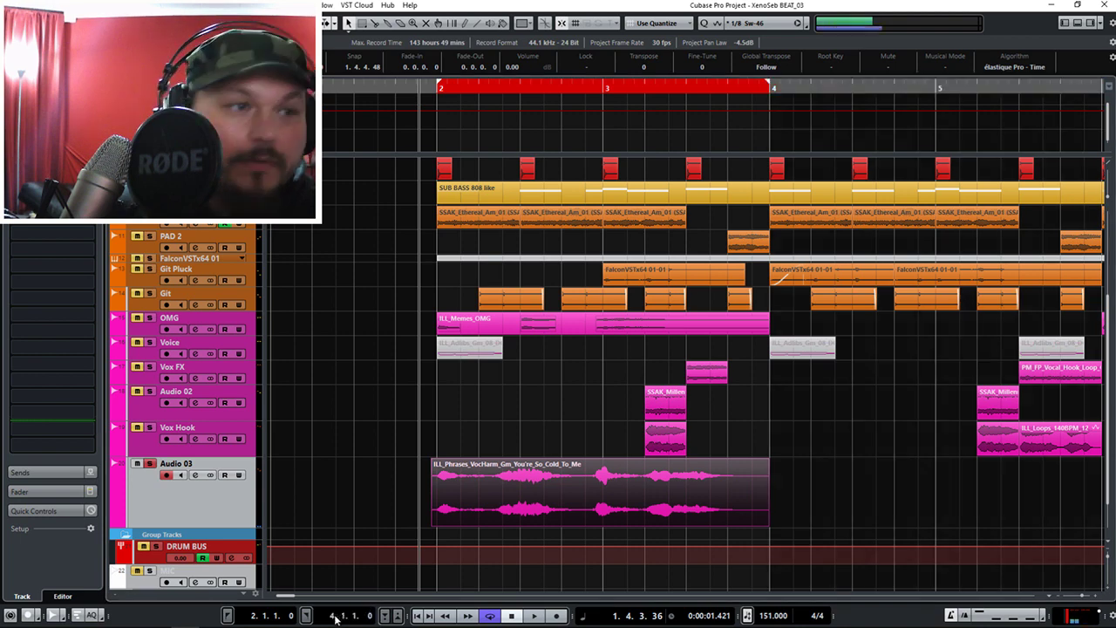
Free-warp the phrase in the Sample Editor, placing warp markers at 2.3 and bar 3 and shifting the last words between 3.2 and 3.3.
double_click(637, 469)
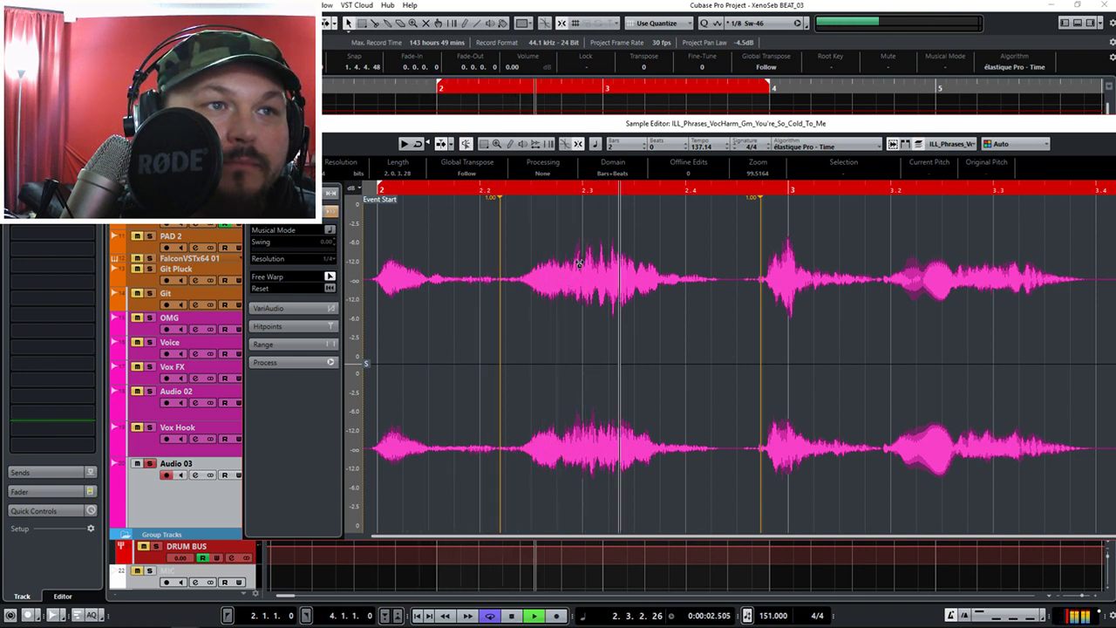
drag(577, 281, 582, 297)
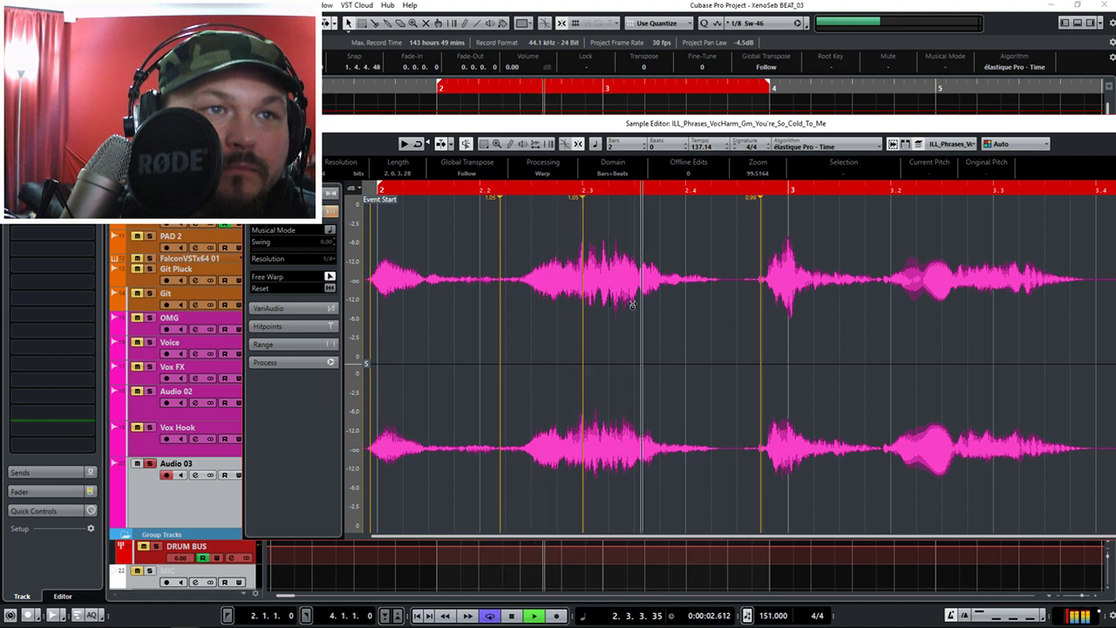
drag(787, 255, 789, 255)
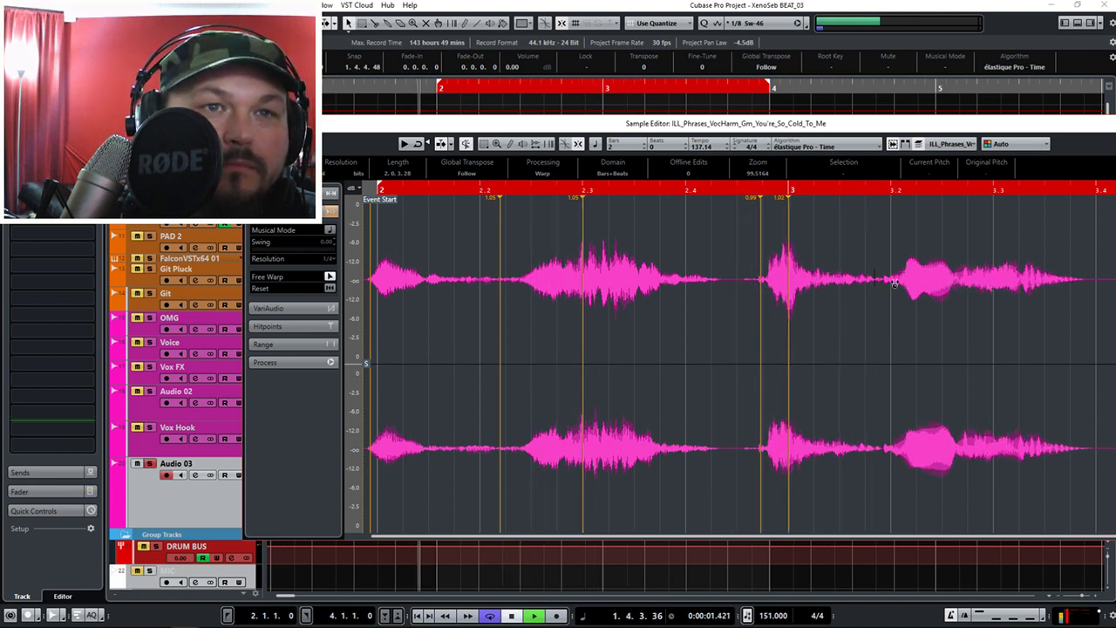
drag(907, 291, 891, 291)
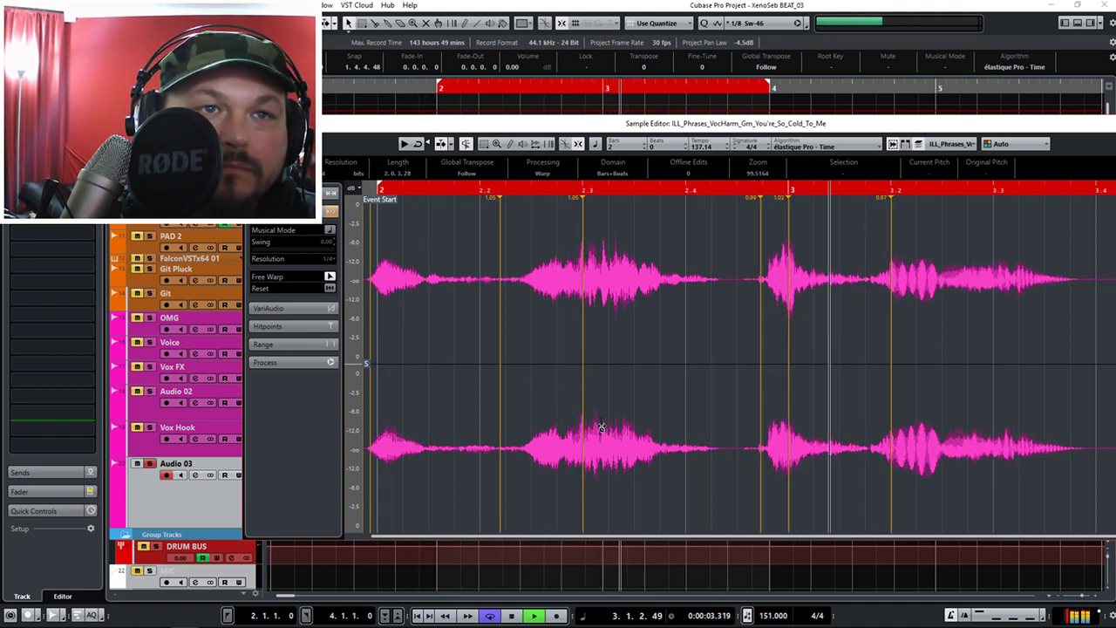
drag(890, 269, 942, 270)
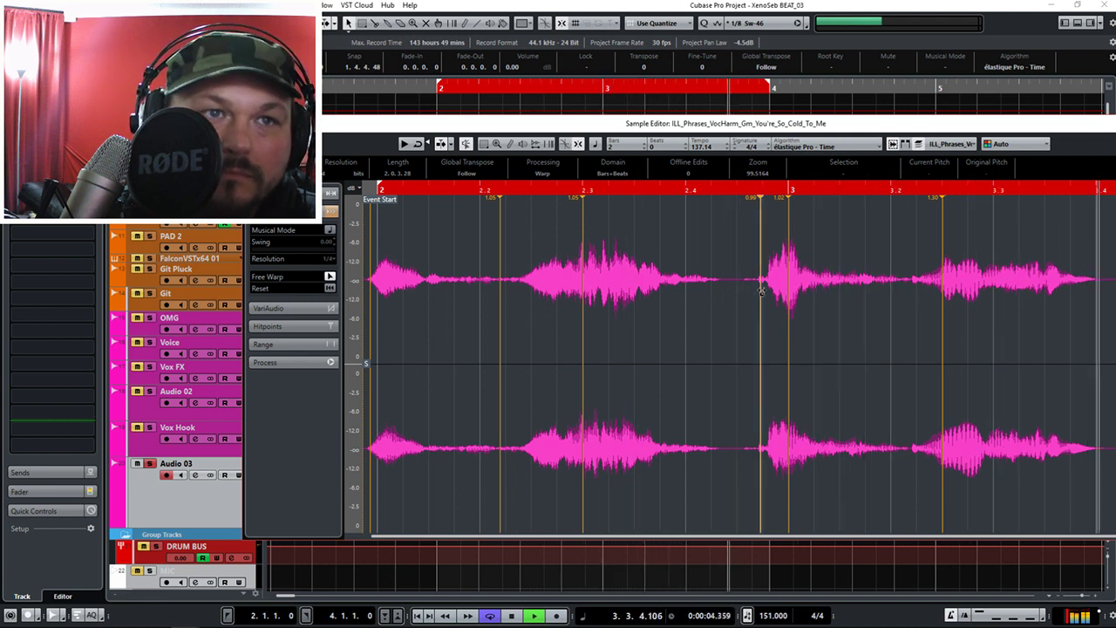
mouse_move(761, 290)
mouse_down()
mouse_move(790, 294)
mouse_move(770, 299)
mouse_up()
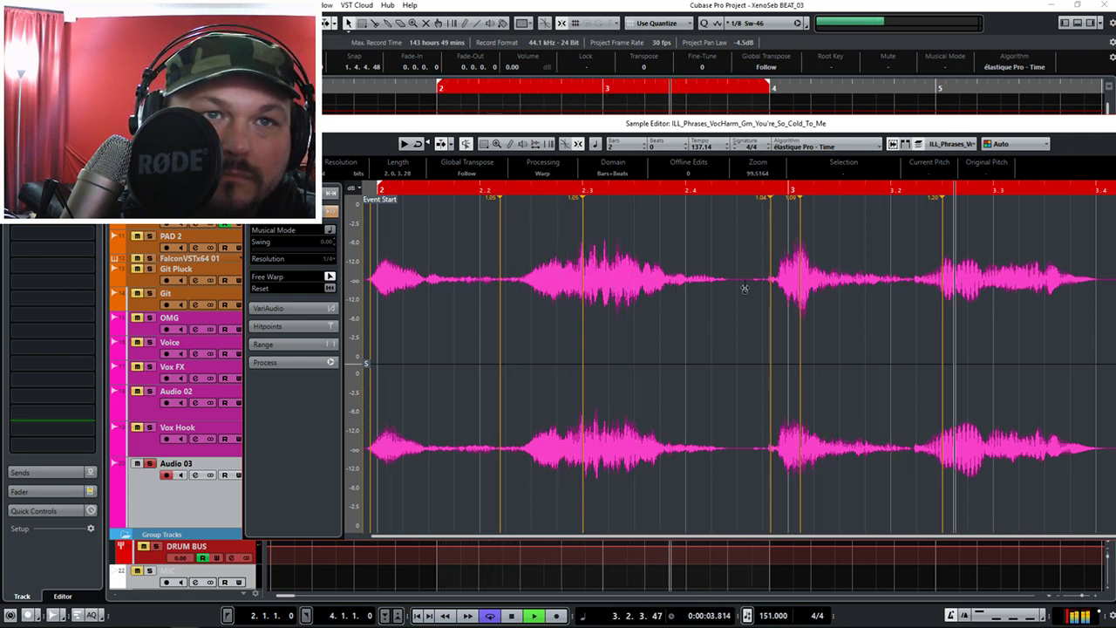
drag(979, 303, 994, 296)
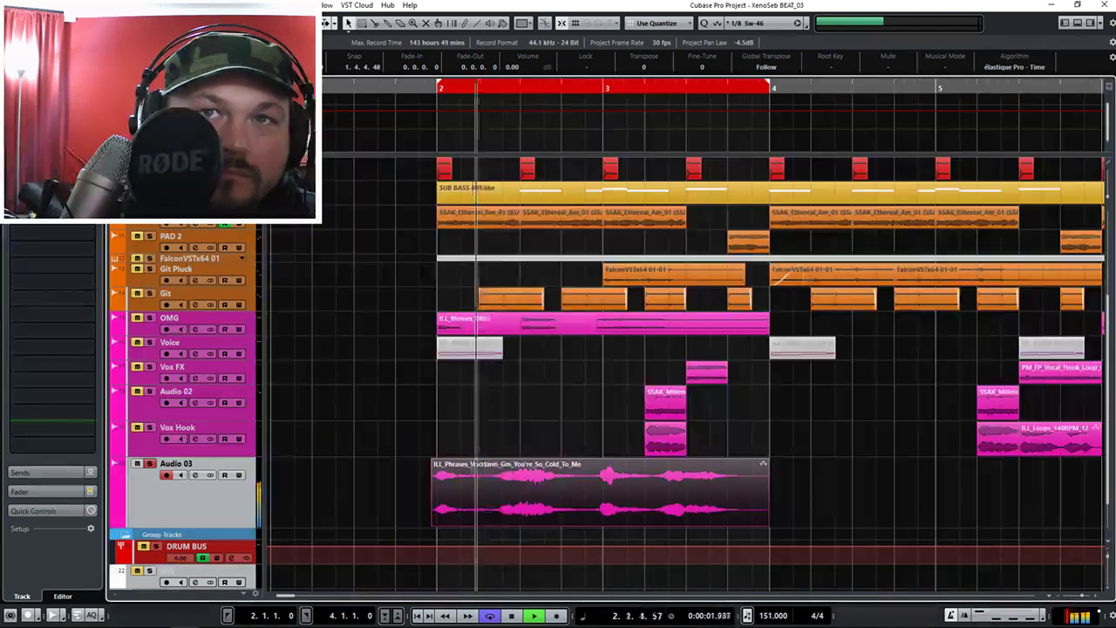
Leave the Sample Editor and insert FabFilter Pro-Q 3 in the second insert slot of Audio 03.
key(ctrl+e)
click(43, 209)
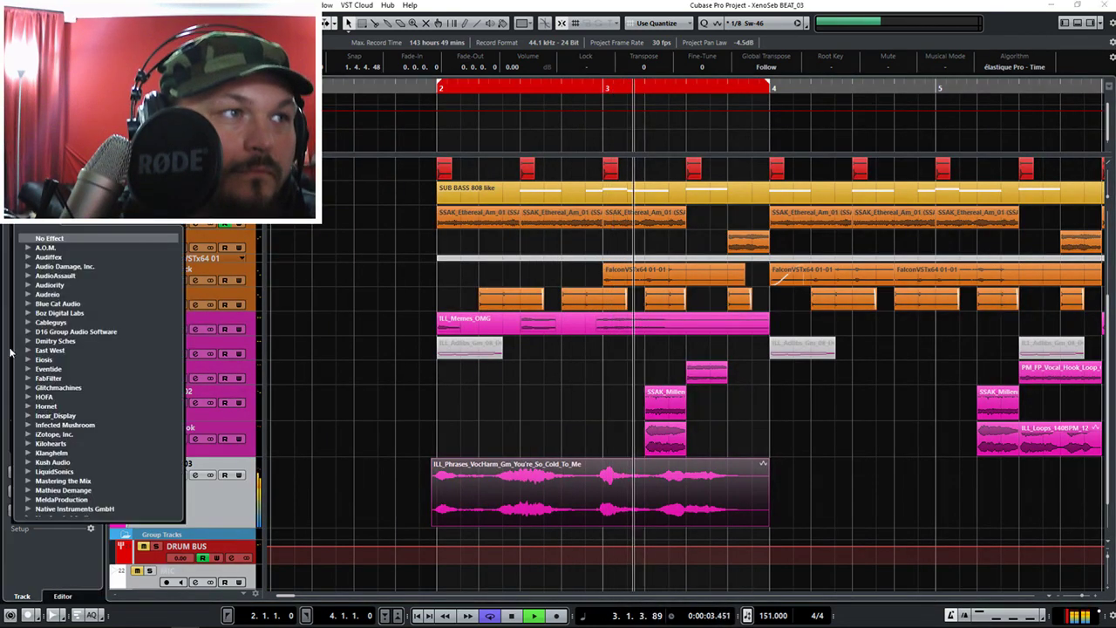
click(28, 379)
key(Escape)
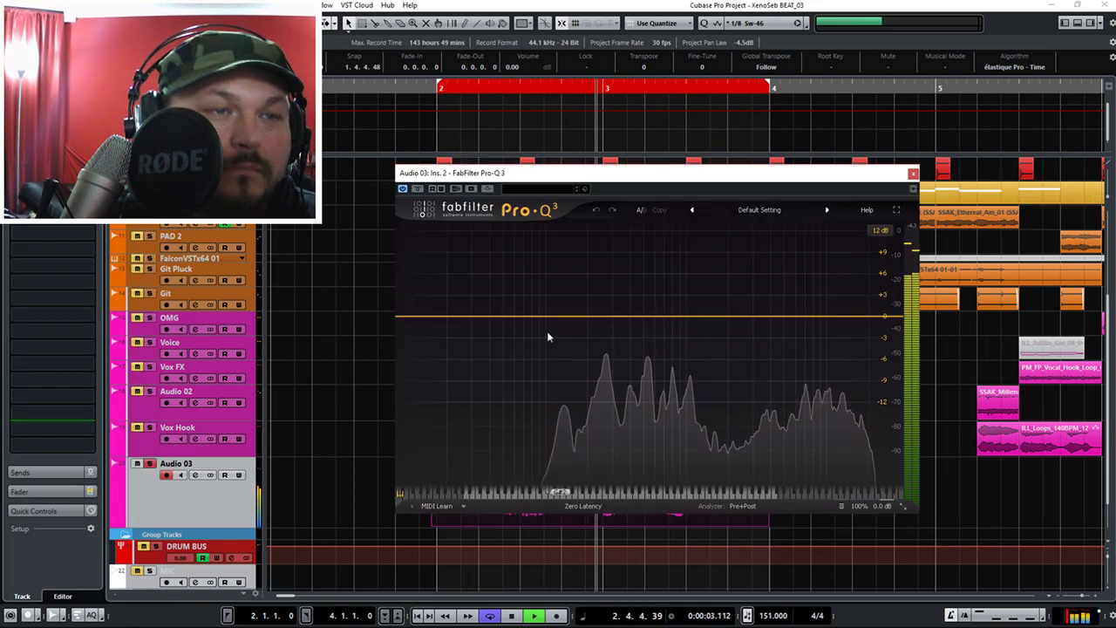
Add a dynamic bell band at about 210 Hz with a Q of about 4 and a downward dynamic range.
click(591, 316)
scroll(591, 316, up, 5)
drag(589, 426, 621, 500)
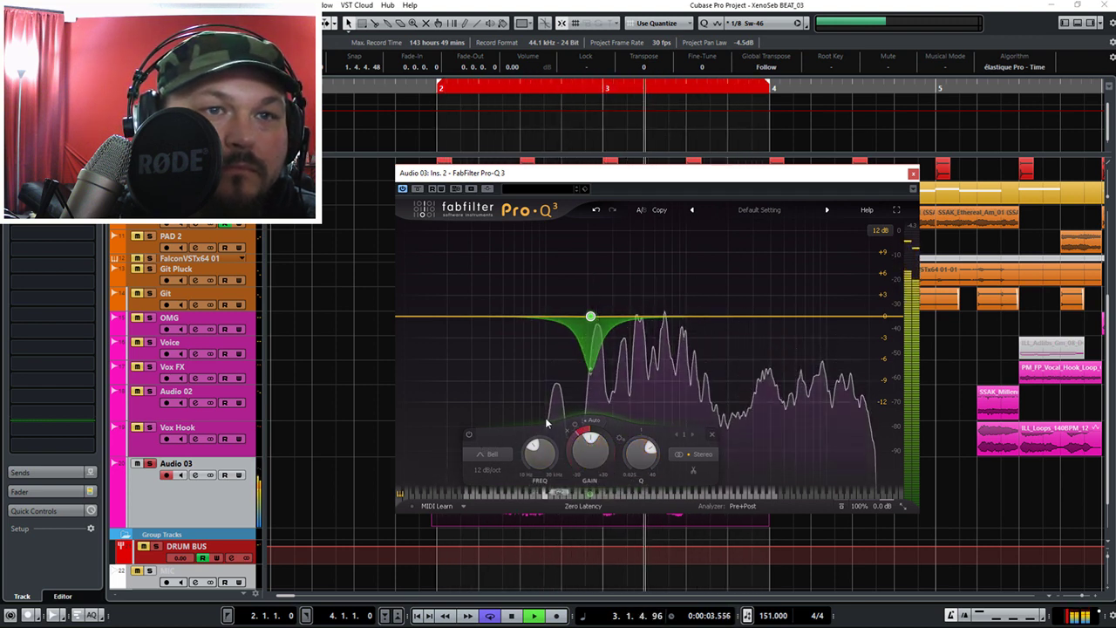
click(545, 417)
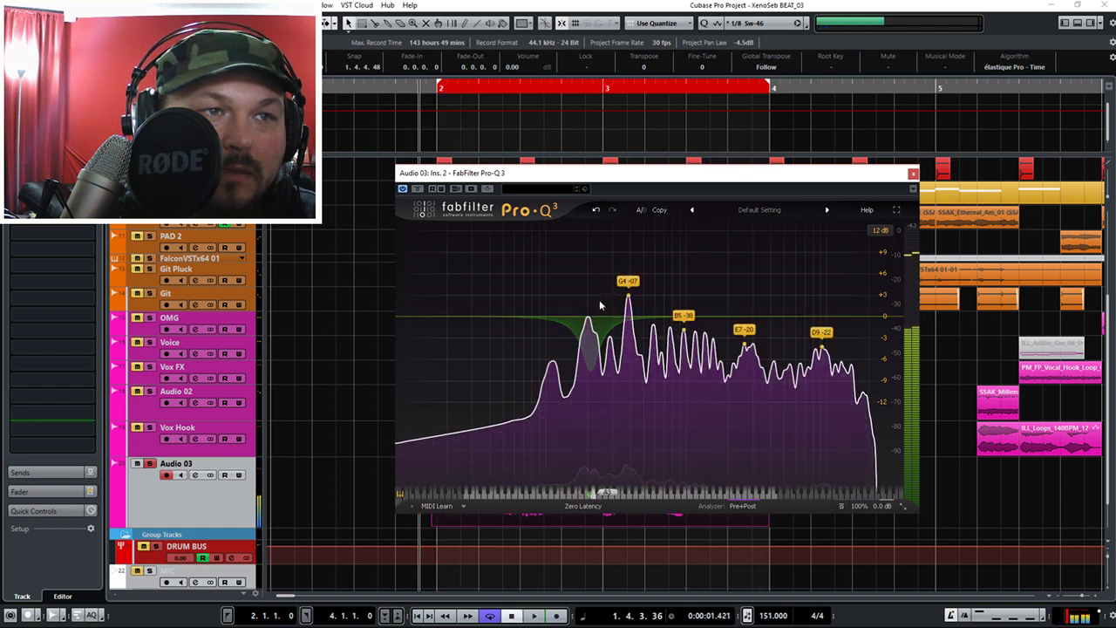
key(space)
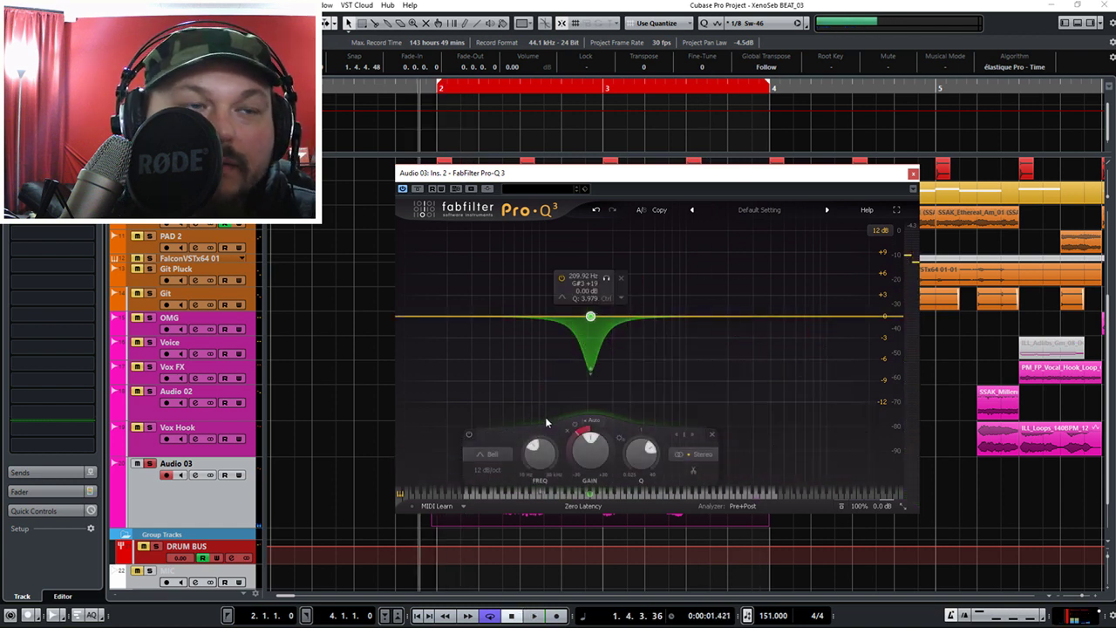
Compare the phrase with the 210 Hz dynamic band bypassed and enabled during playback.
click(469, 435)
key(space)
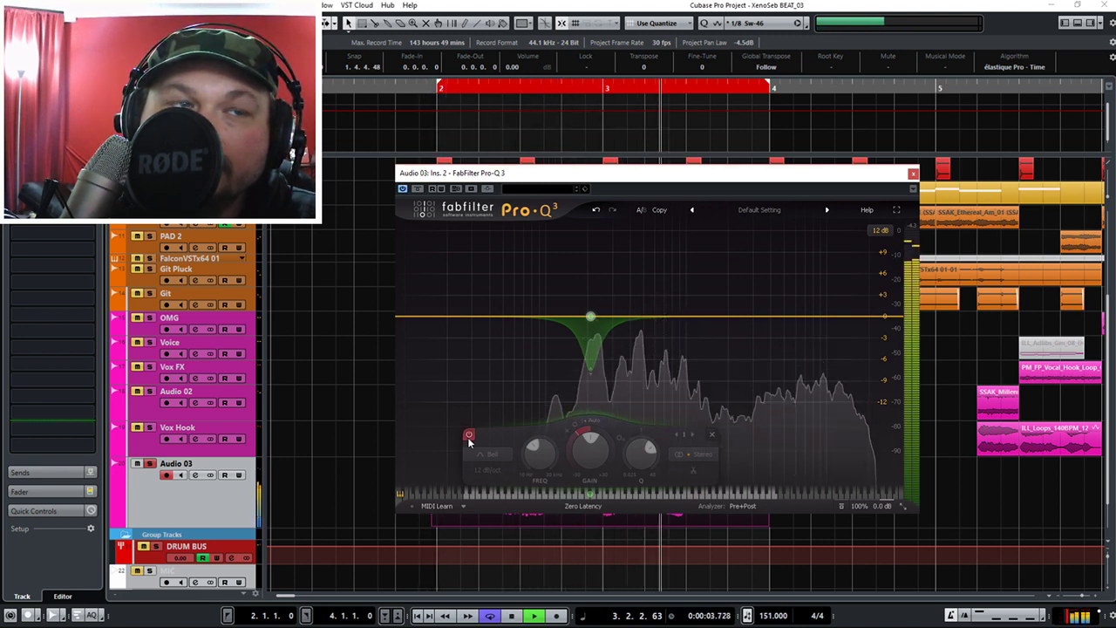
key(space)
click(468, 435)
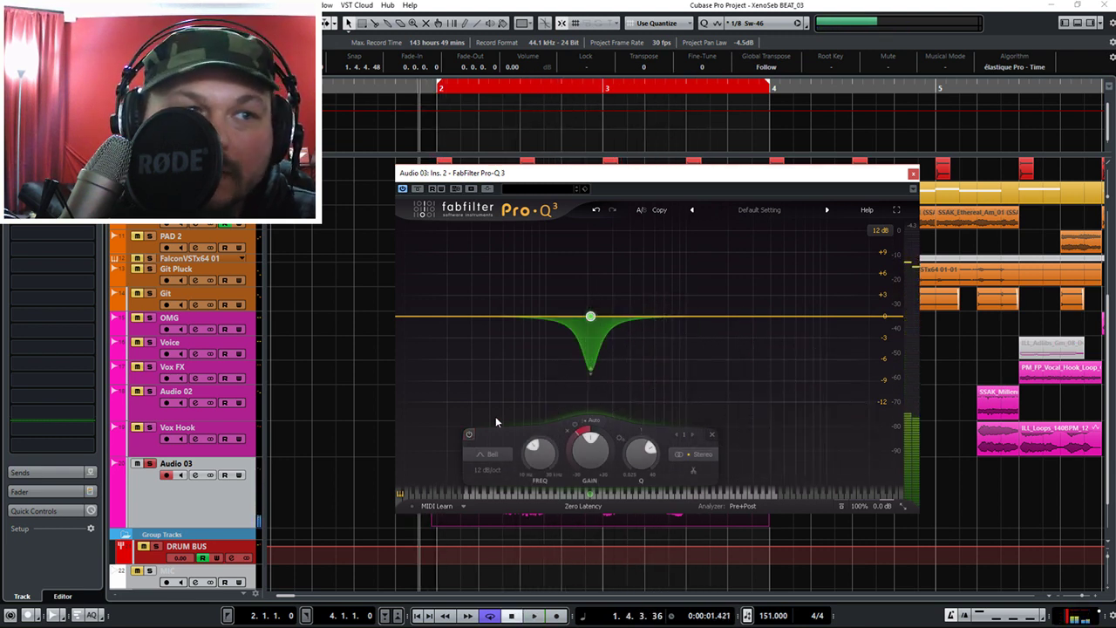
key(space)
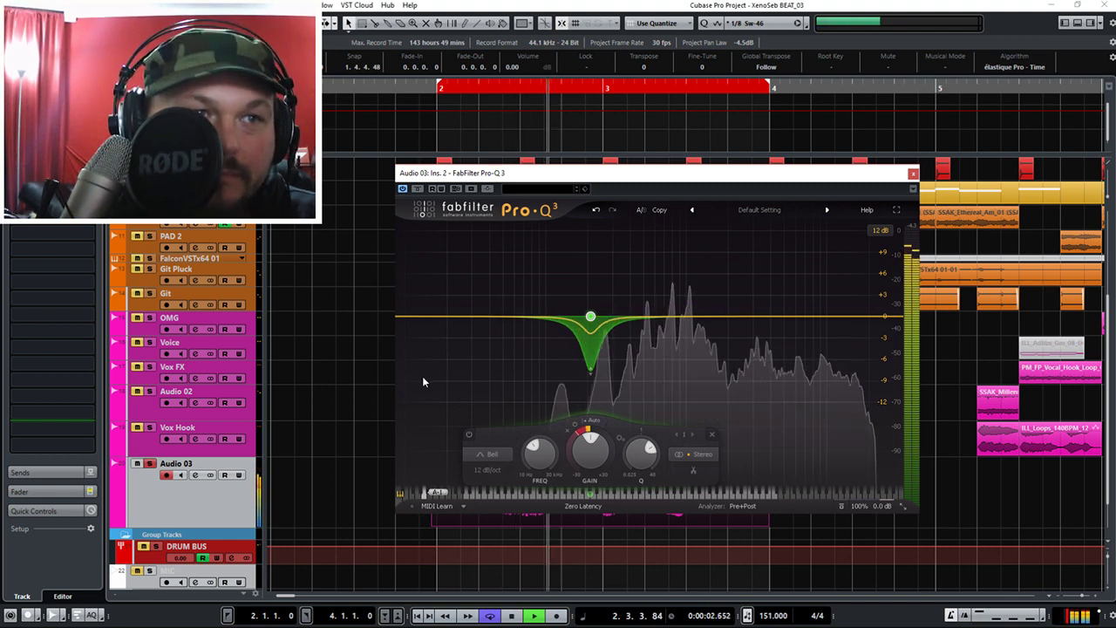
key(space)
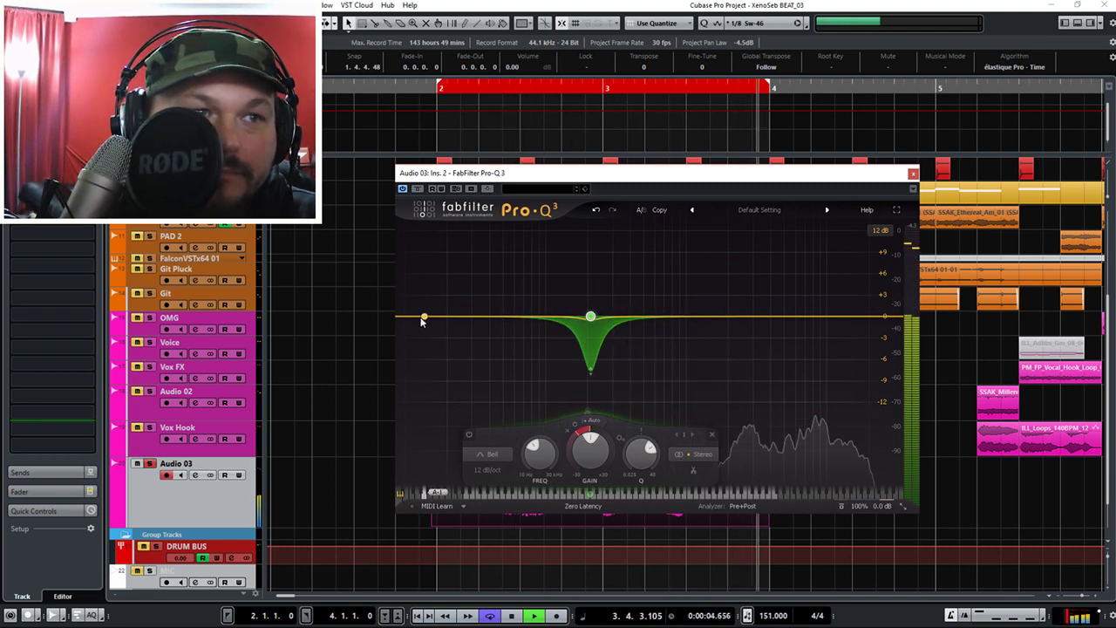
Add a 24 dB/oct low cut below the dynamic band and play the phrase through it.
click(412, 318)
drag(412, 318, 479, 316)
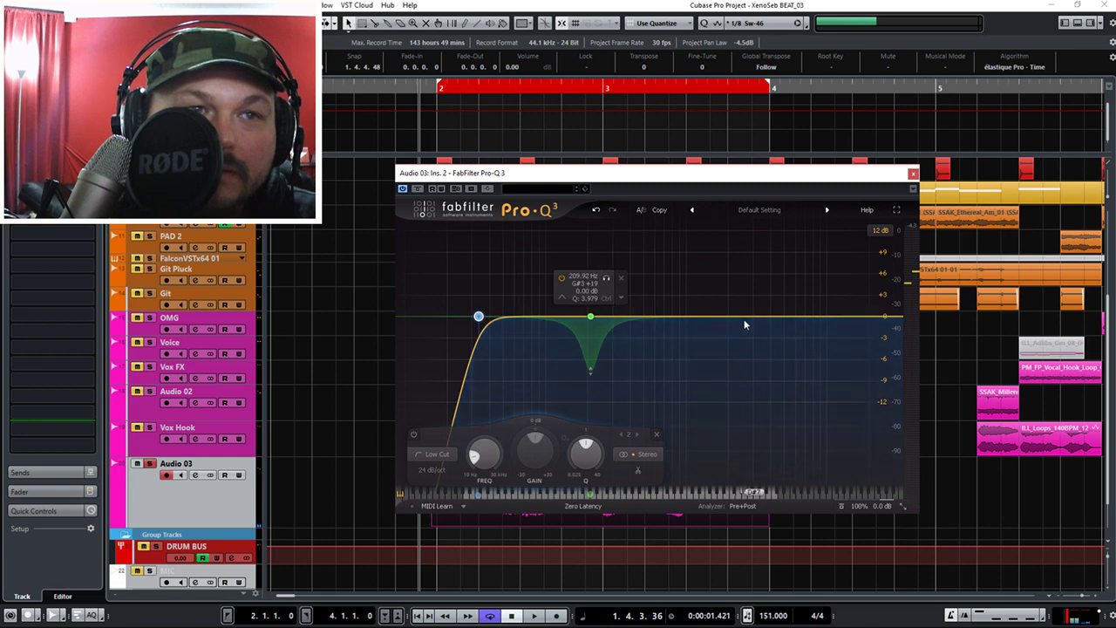
key(space)
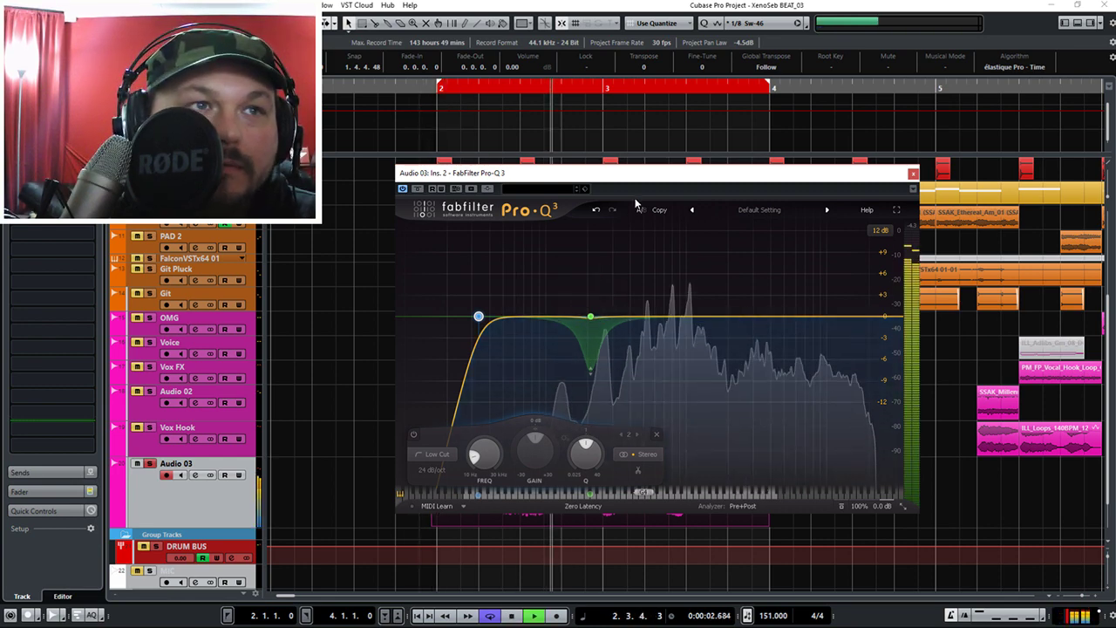
Add a second bell band in the upper mids of Pro-Q 3 and give it a narrow downward dynamic range.
drag(660, 209, 663, 211)
key(space)
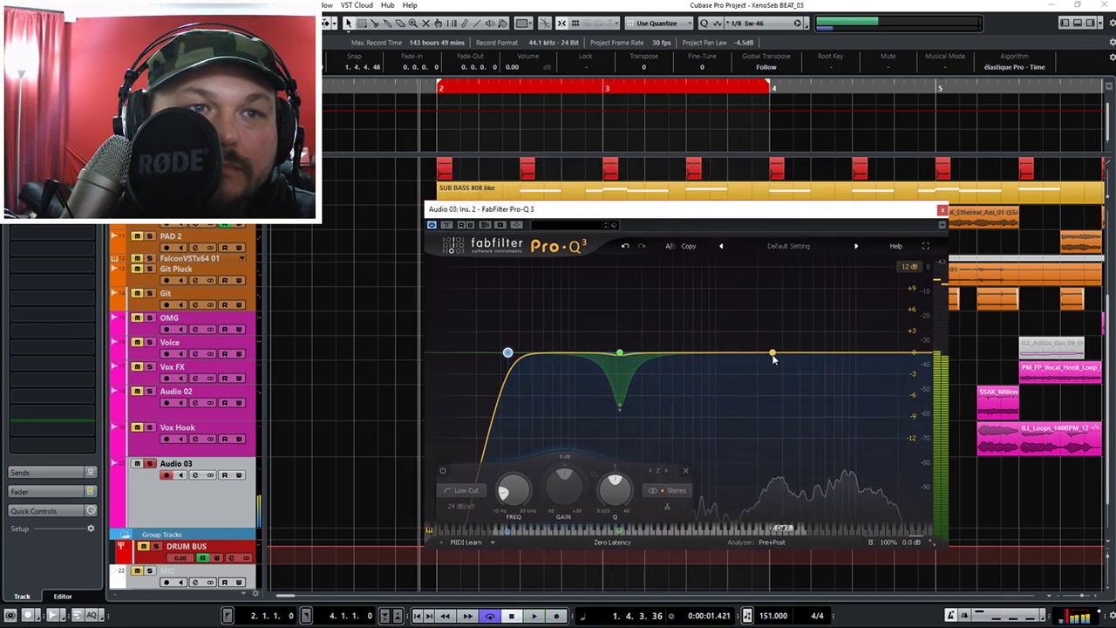
click(774, 353)
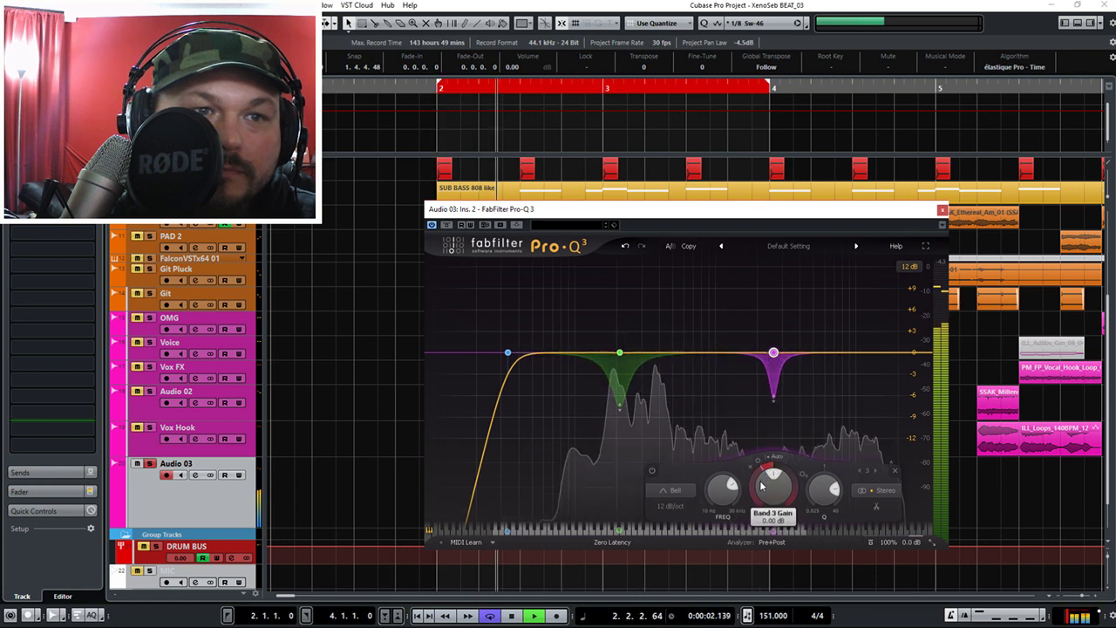
Add an 18 dB/oct high cut at about 13 kHz, raise the low cut frequency, and close the EQ.
click(887, 366)
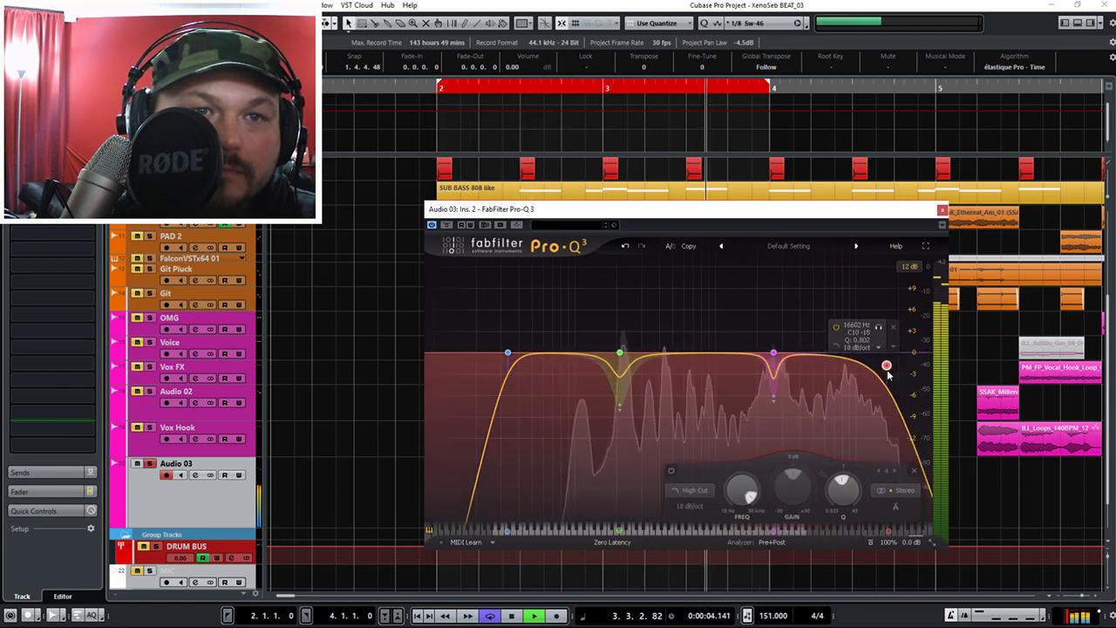
drag(887, 366, 872, 367)
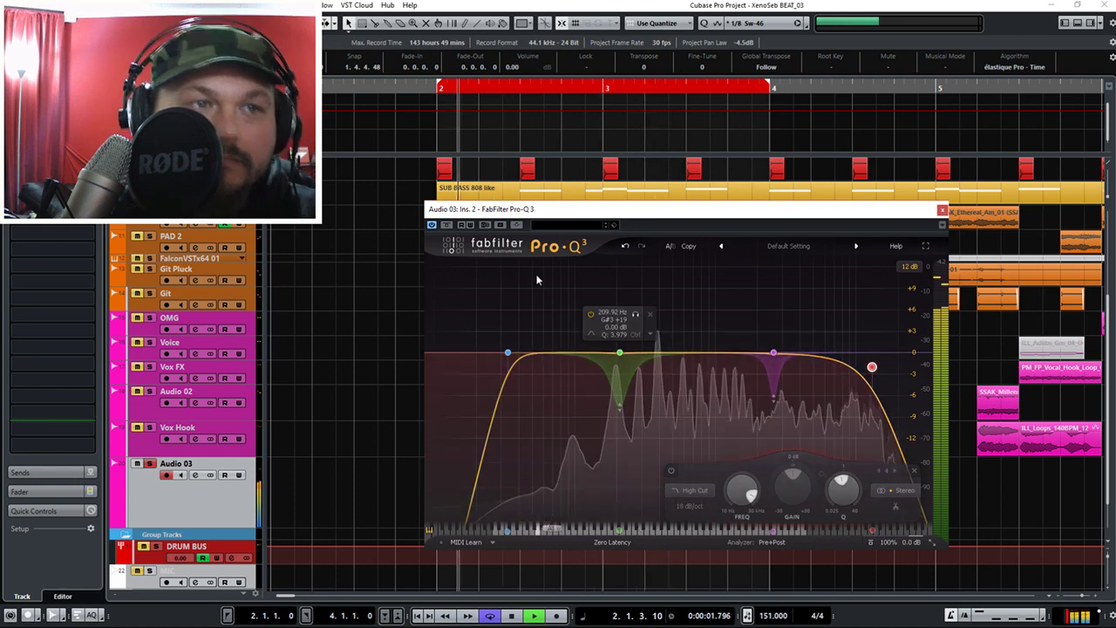
drag(508, 353, 548, 364)
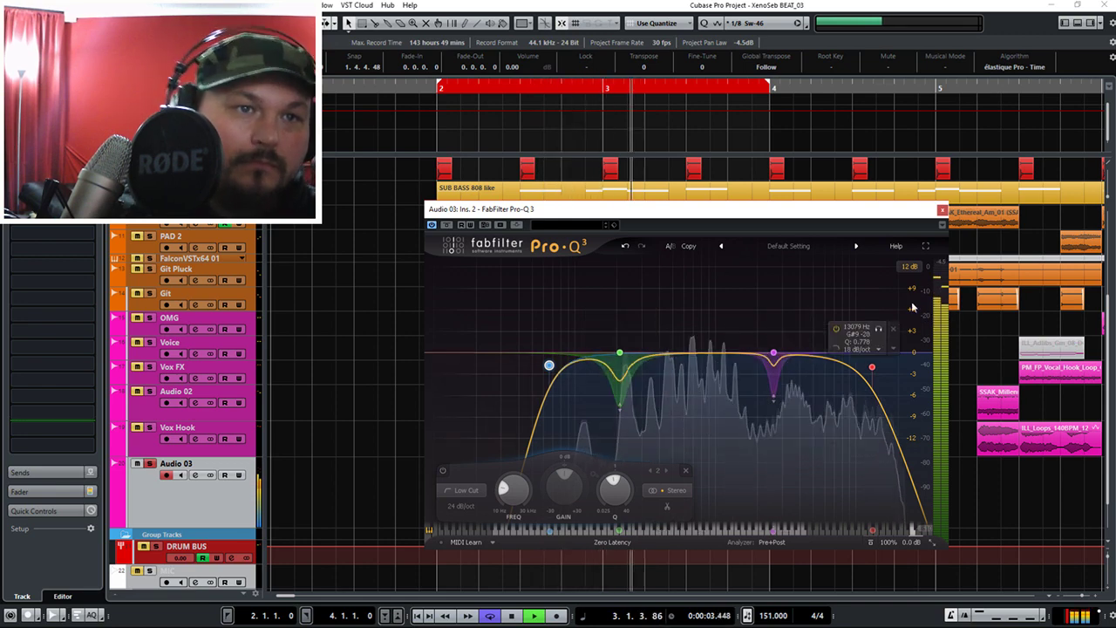
key(space)
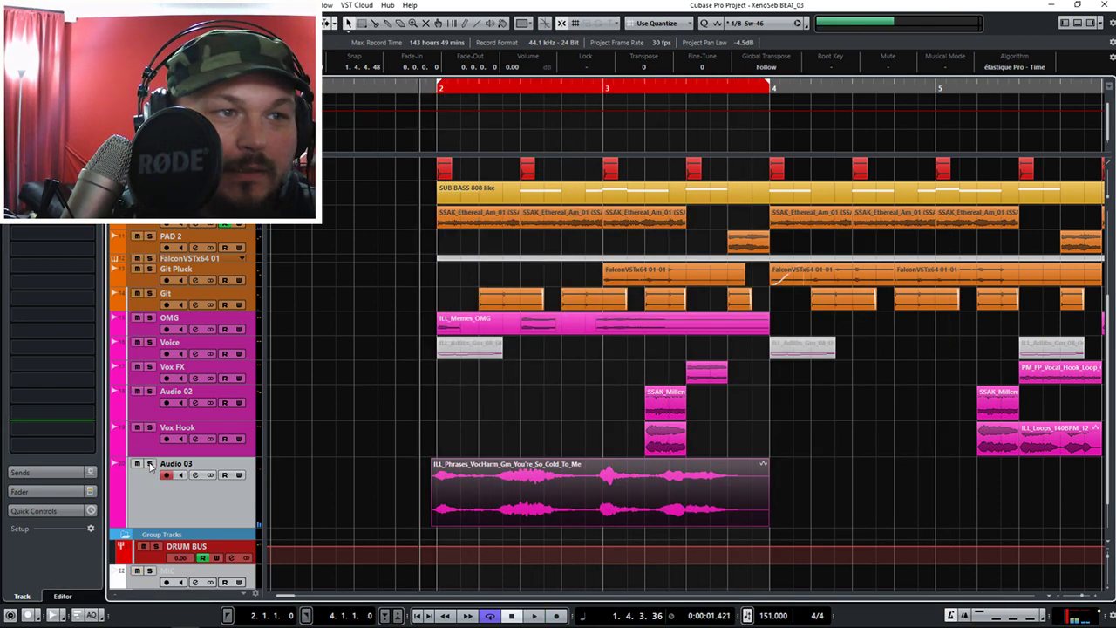
Play the phrase within the full beat and mute the OMG, Audio 02 and Vox Hook tracks.
key(space)
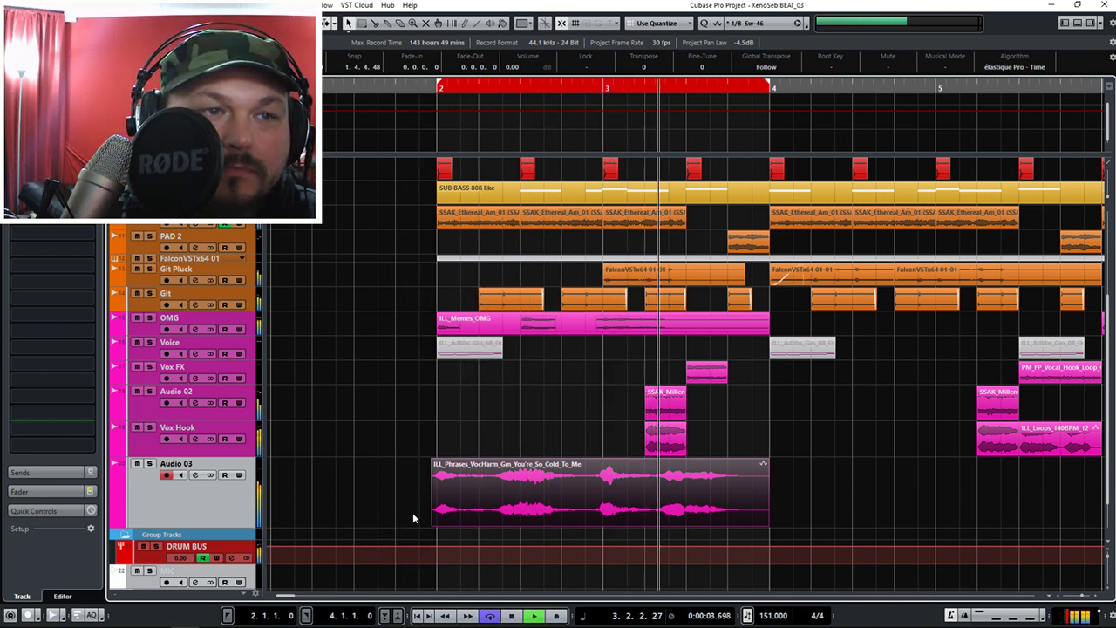
key(space)
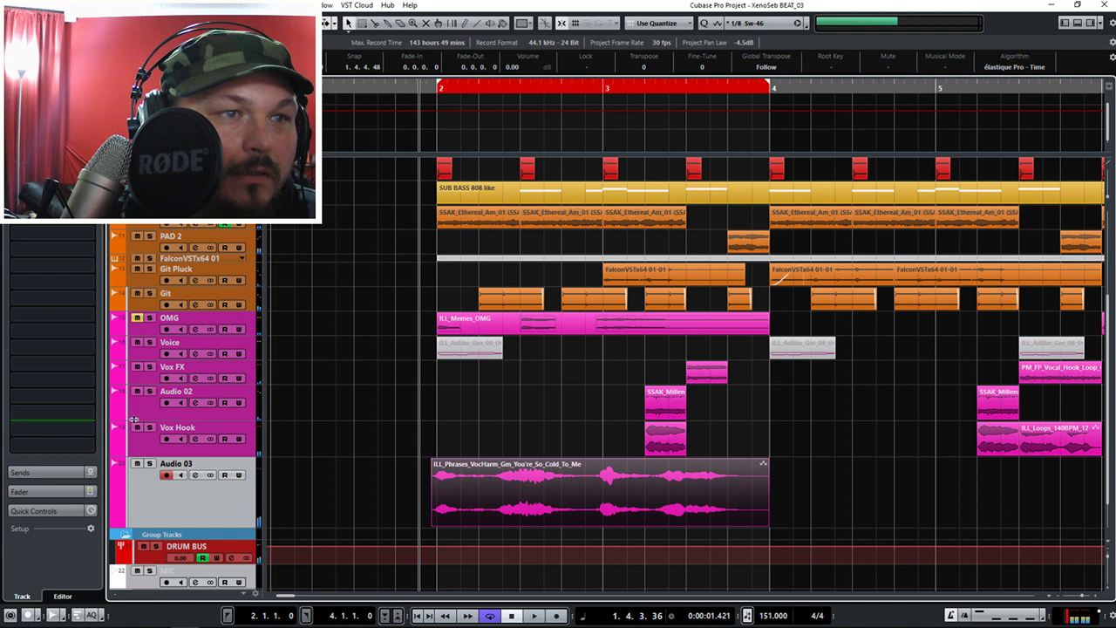
key(space)
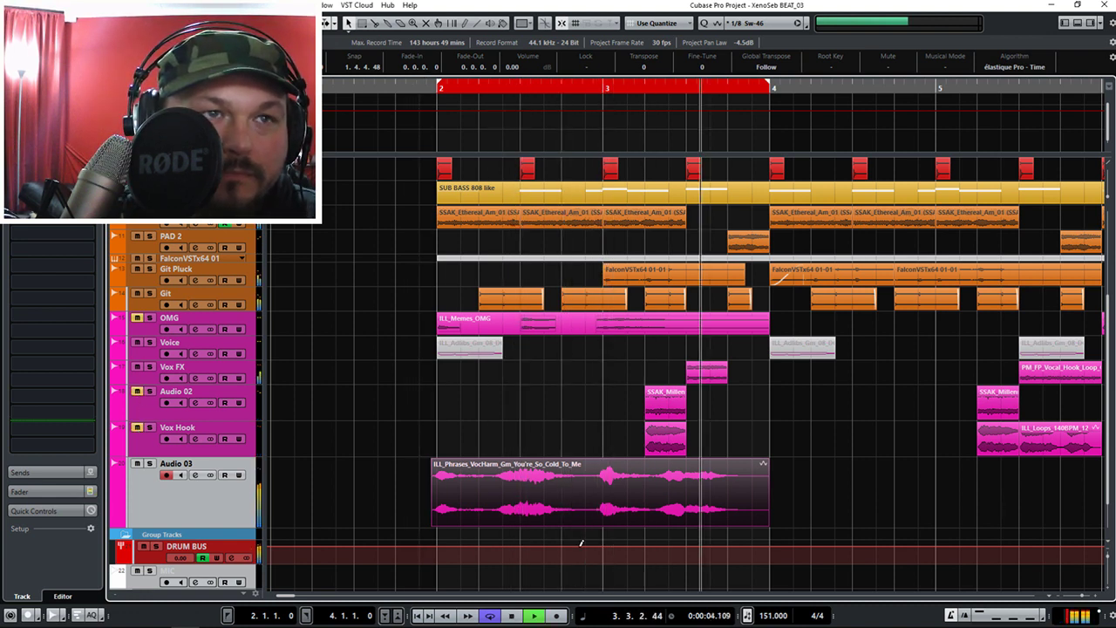
key(space)
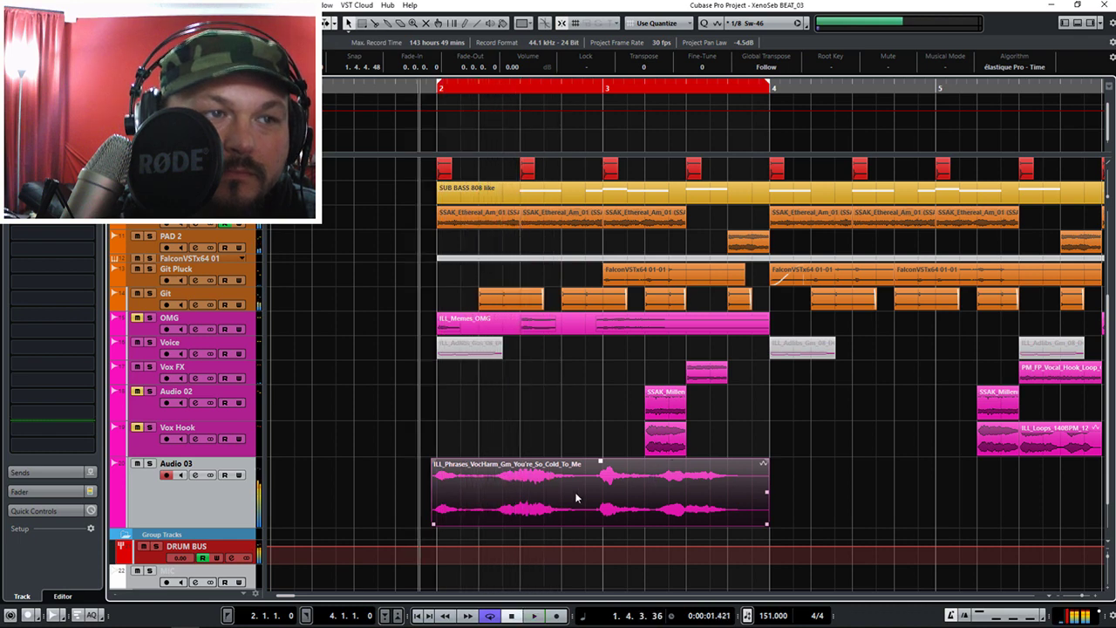
Move the phrase's warp markers around beats 2.2, 2.3 and bar 3 slightly later in the Sample Editor.
double_click(574, 492)
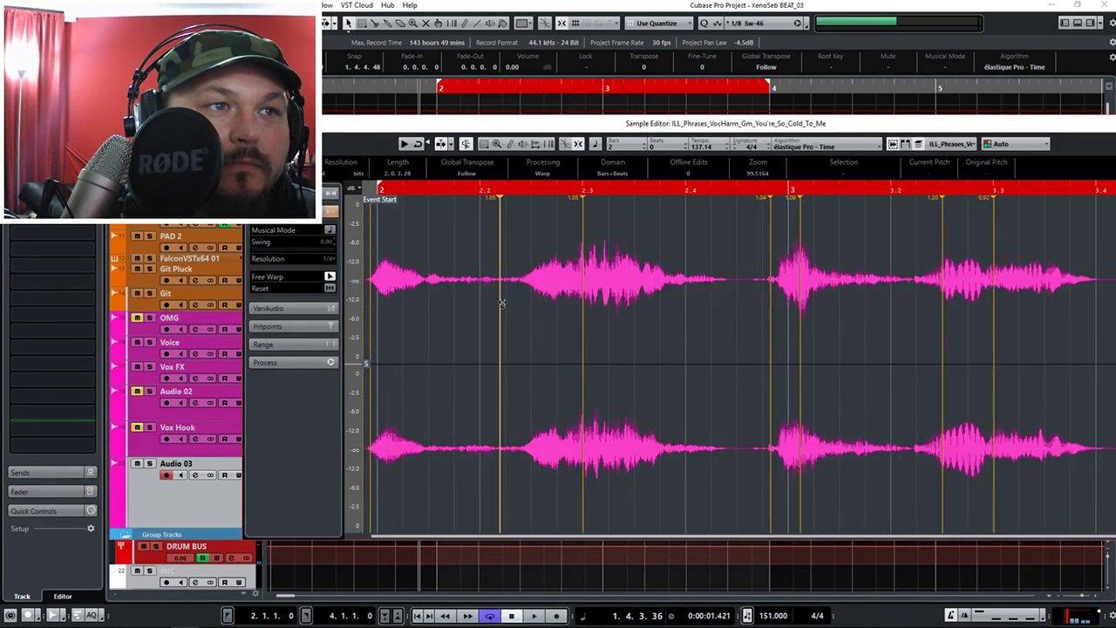
drag(503, 303, 520, 303)
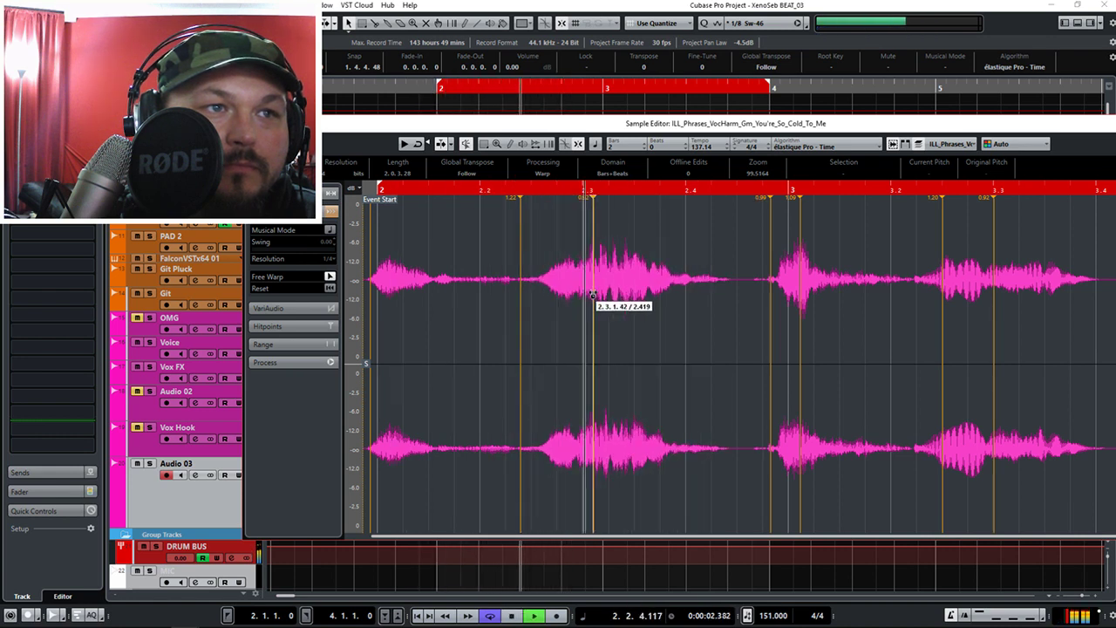
drag(586, 294, 599, 296)
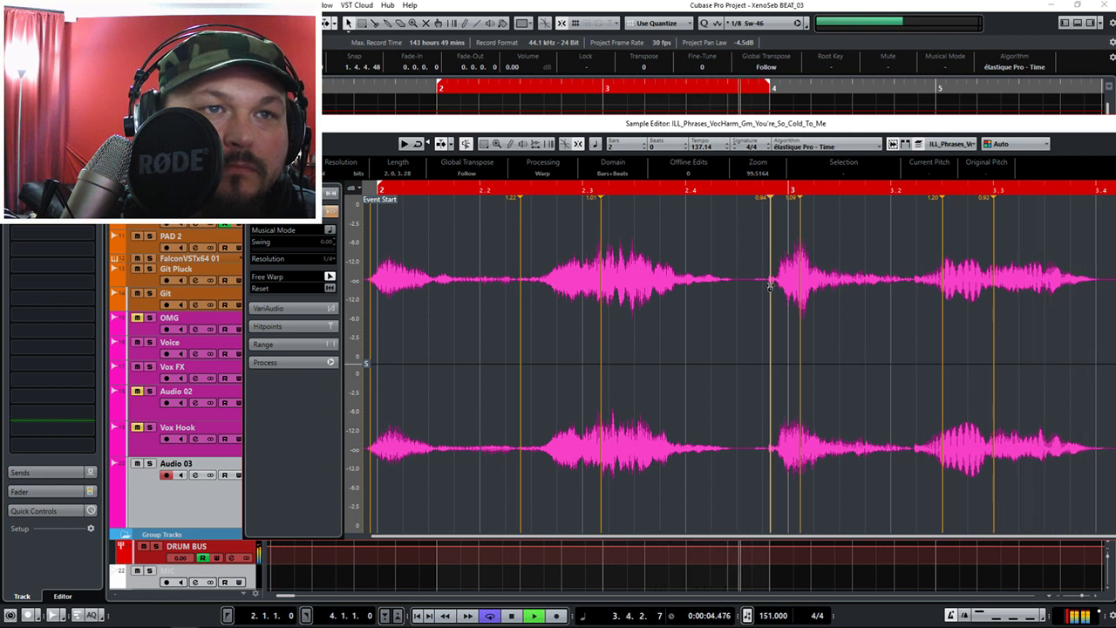
mouse_move(770, 286)
mouse_down()
mouse_move(826, 284)
mouse_move(815, 286)
mouse_up()
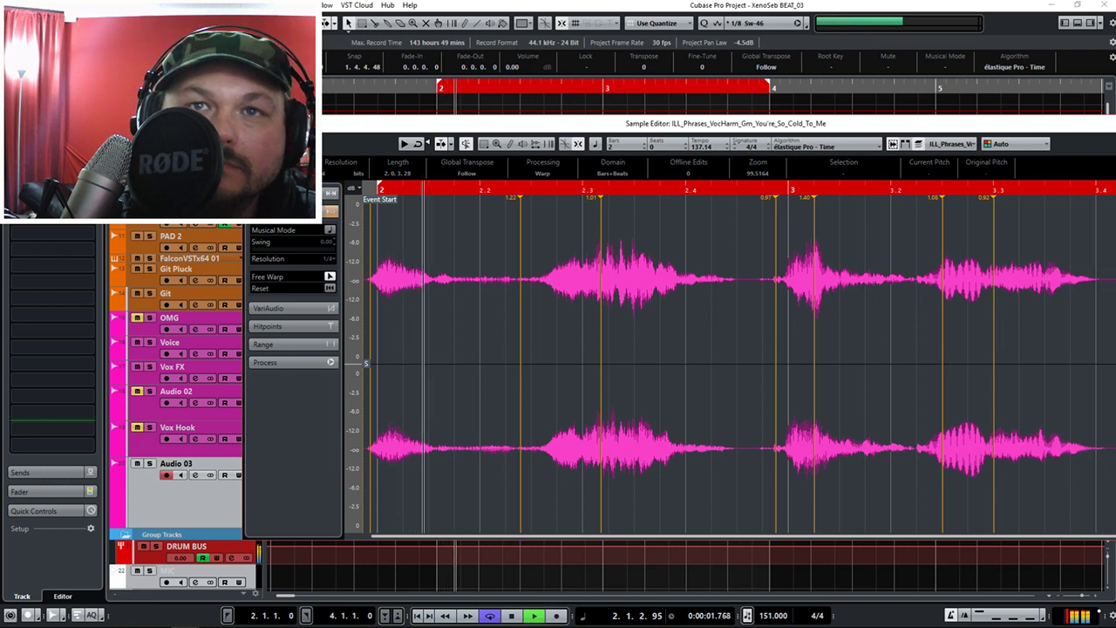
key(ctrl+alt+e)
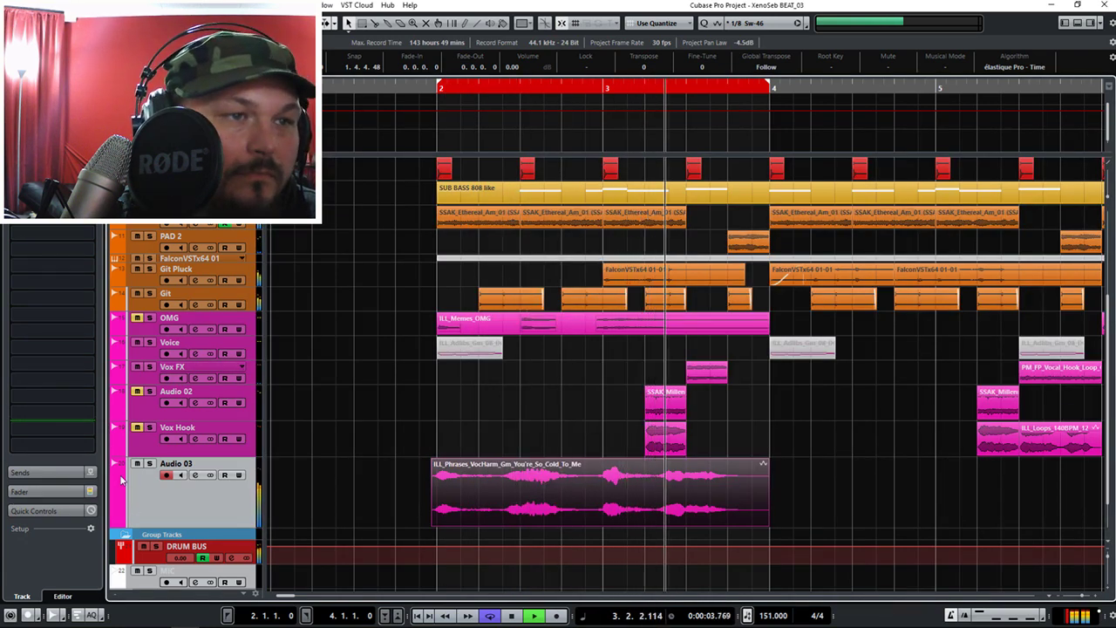
Audition the phrase event starting at 2.2.1.0 and 2.3.1.0, and place it at 2.1.1.0.
drag(433, 523, 511, 510)
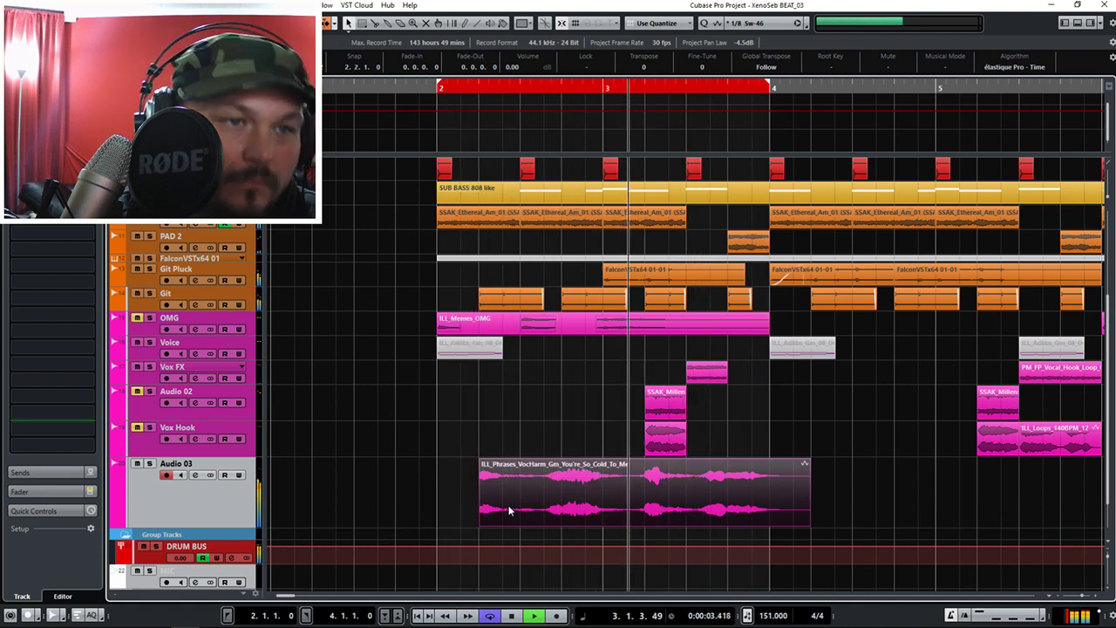
drag(510, 510, 548, 516)
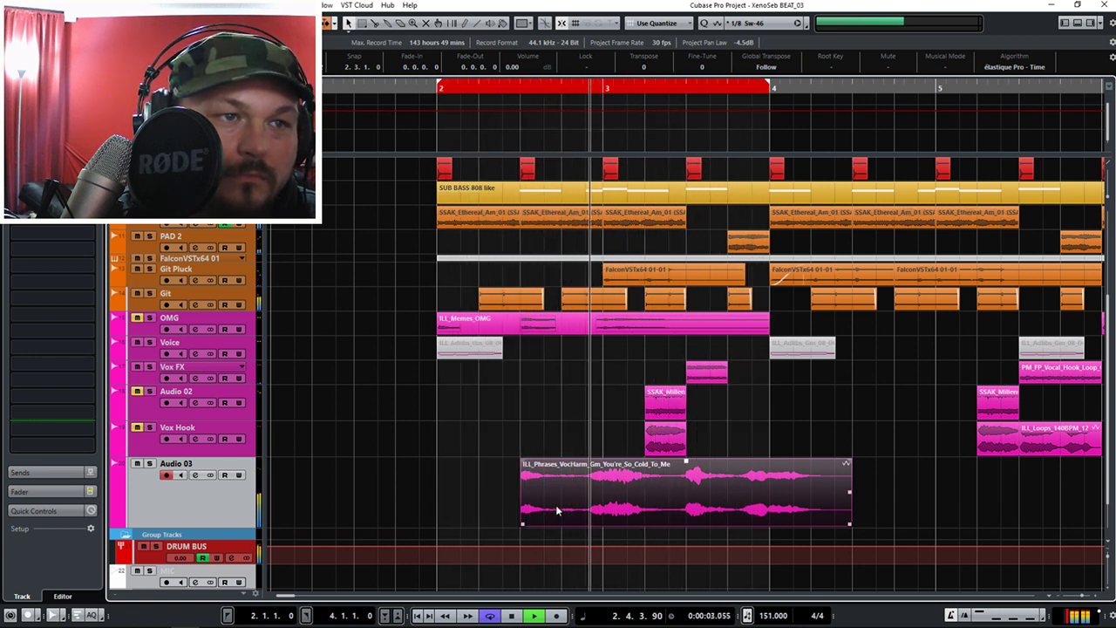
drag(555, 506, 473, 505)
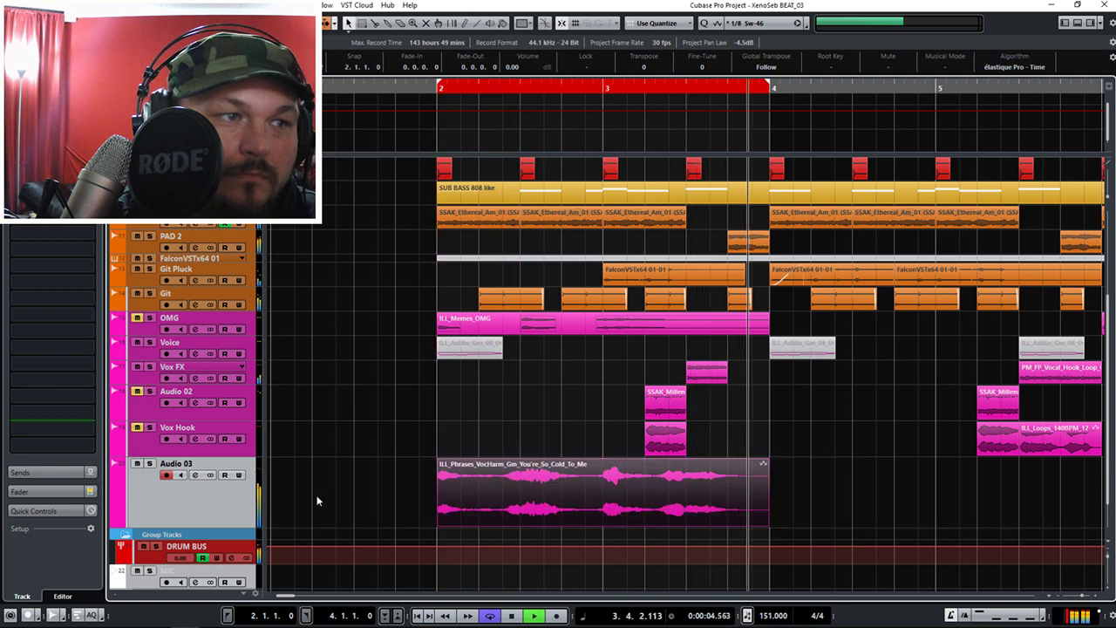
Insert Waves MV2 Stereo in the third insert slot of Audio 03.
click(54, 286)
scroll(68, 482, down, 5)
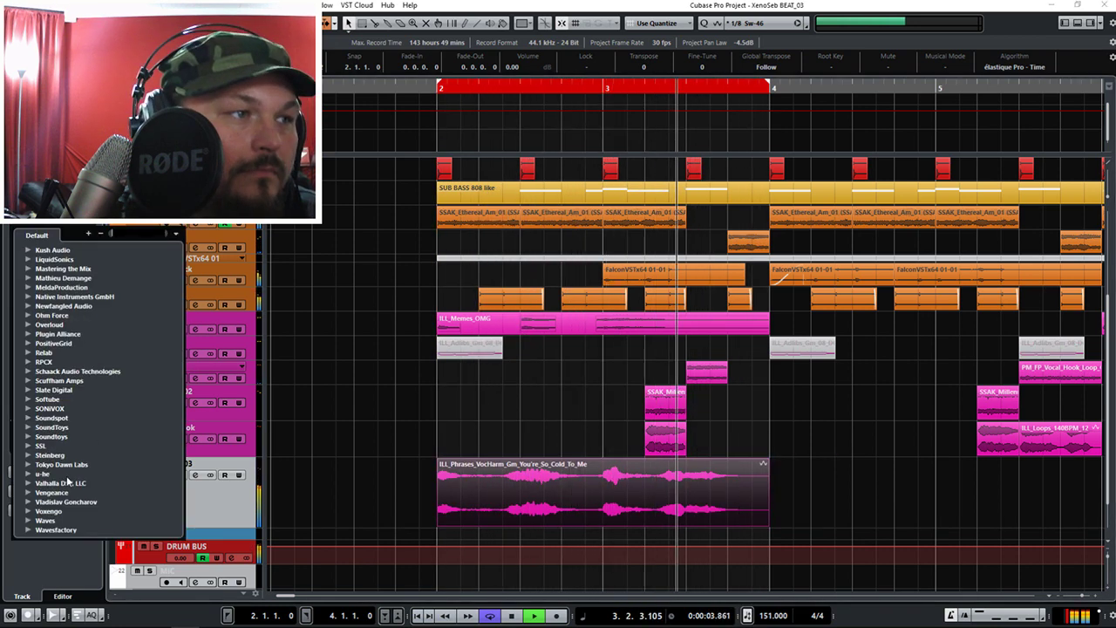
click(28, 520)
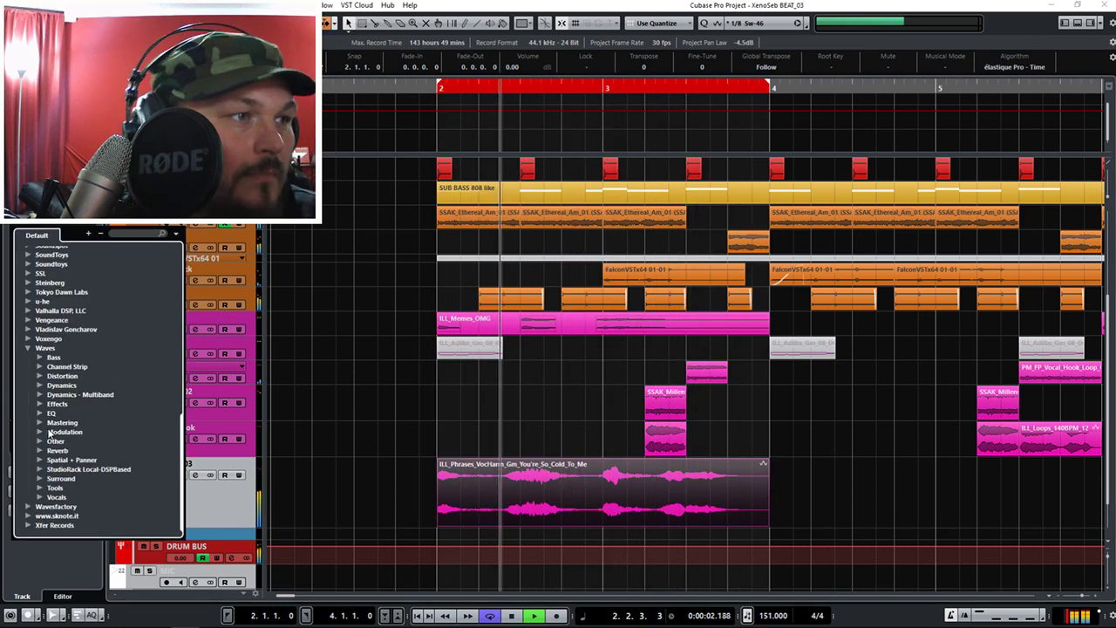
click(38, 385)
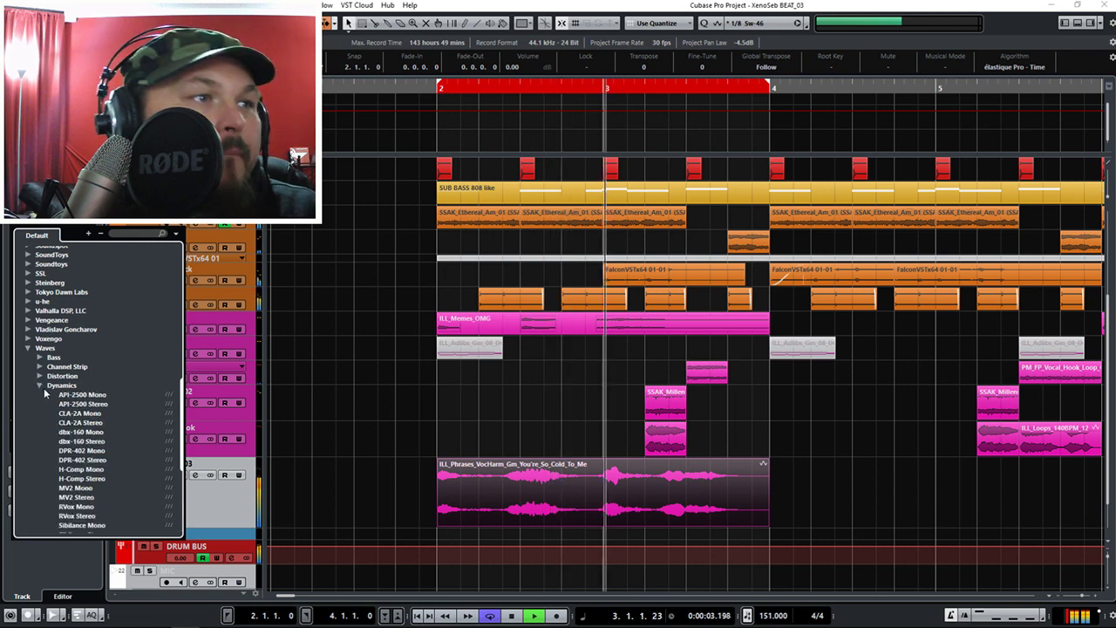
click(62, 496)
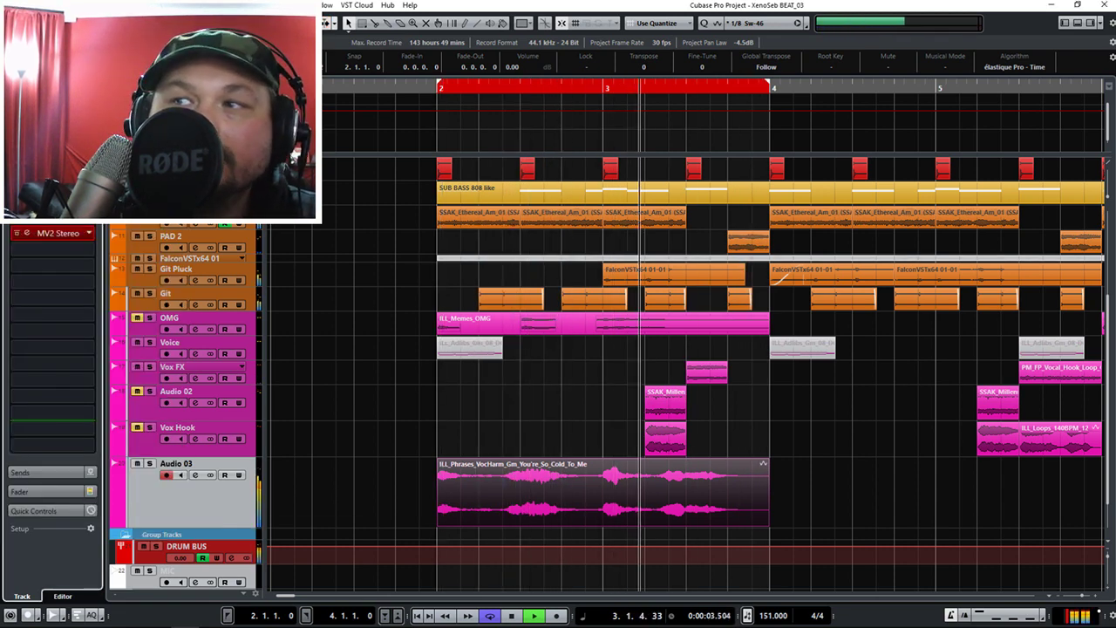
Load Waves RVox Stereo into the third insert slot of Audio 03 and move its window clear of the phrase.
click(54, 232)
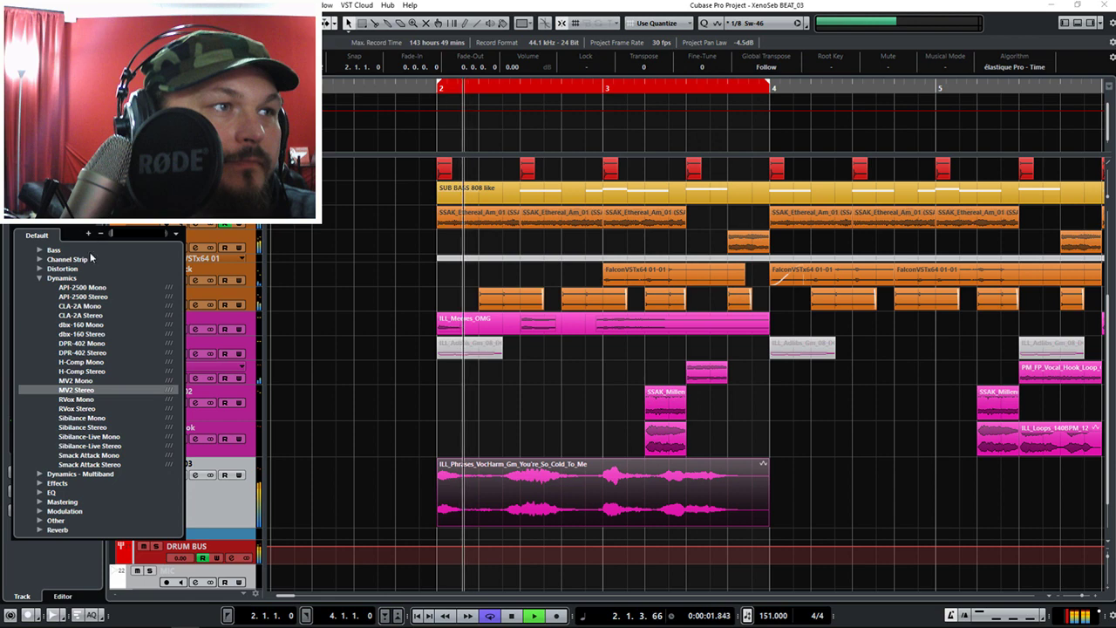
click(77, 408)
drag(929, 158, 755, 149)
Set RVox's compression to -25.2, its gate to about -21 and its output gain to about -11.5 during playback.
drag(832, 208, 835, 270)
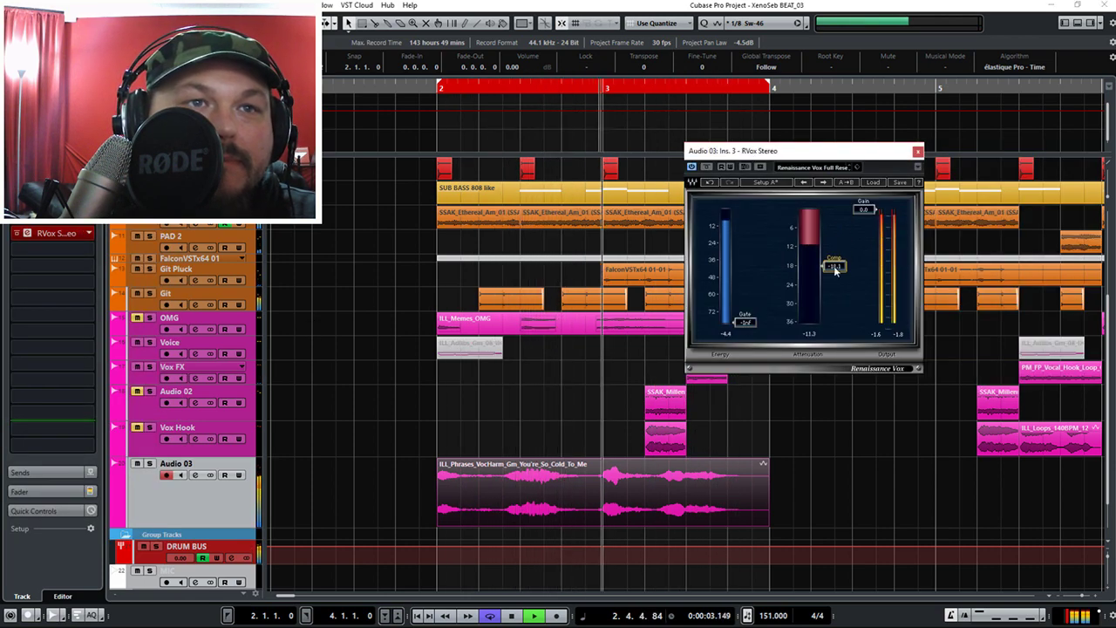
drag(864, 209, 864, 234)
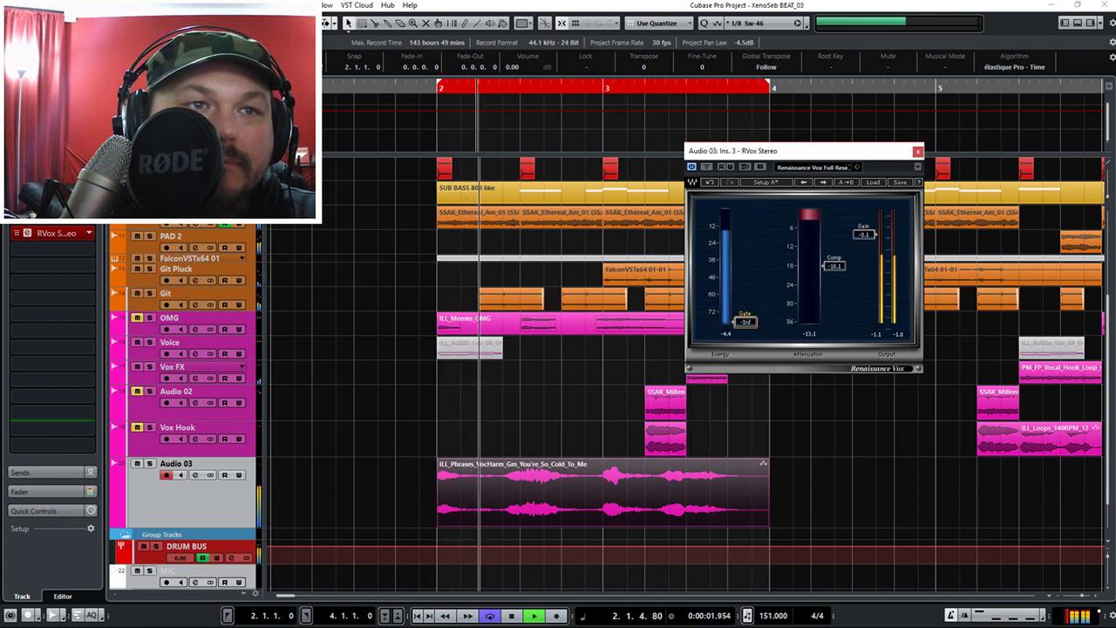
drag(745, 322, 746, 237)
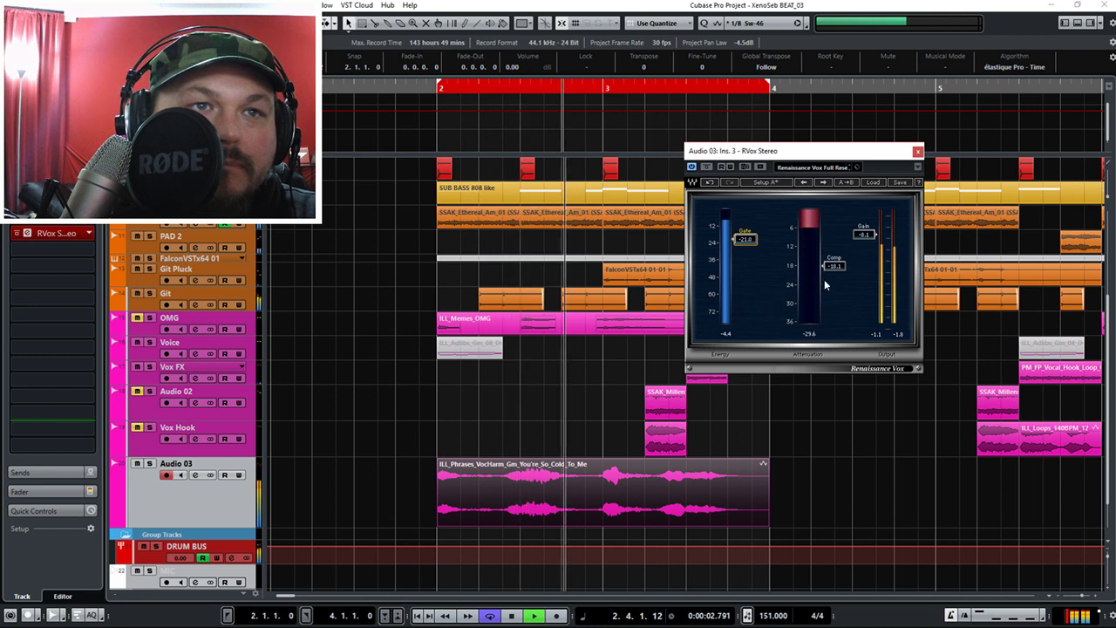
mouse_move(833, 266)
mouse_down()
mouse_move(830, 312)
mouse_move(840, 315)
mouse_move(837, 281)
mouse_move(855, 262)
mouse_up()
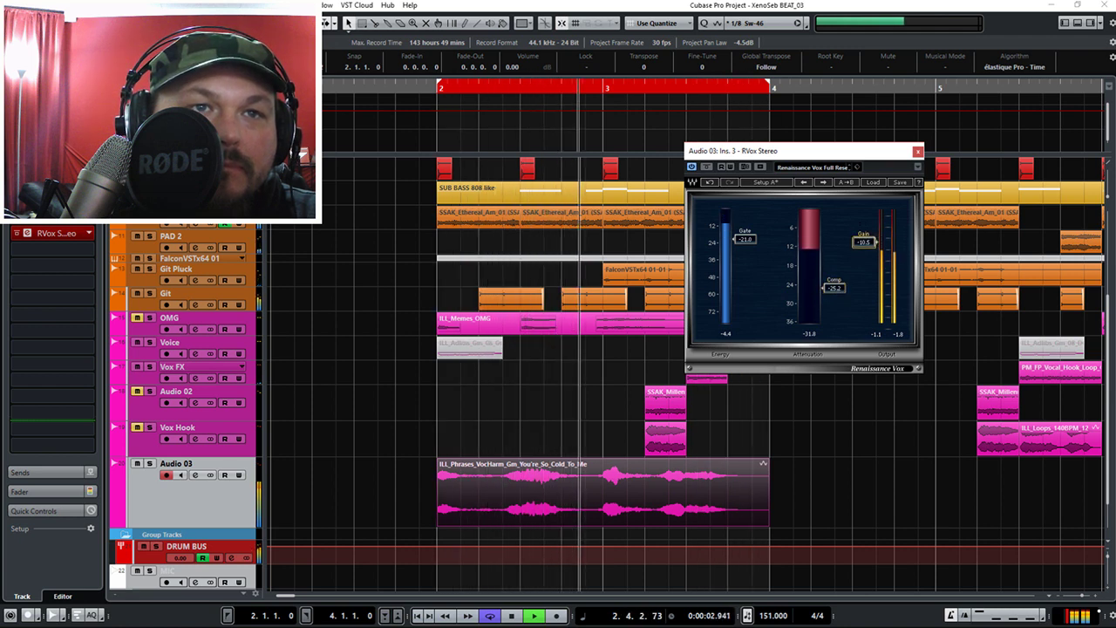
Compare the phrase with RVox bypassed and active, and close the plug-in window.
click(707, 168)
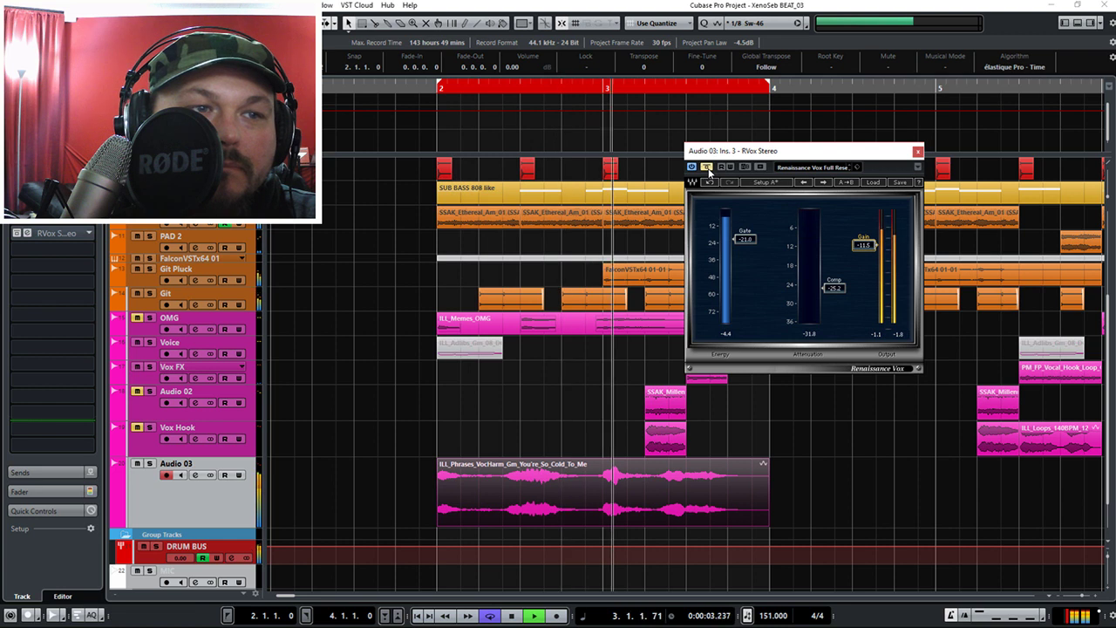
click(707, 168)
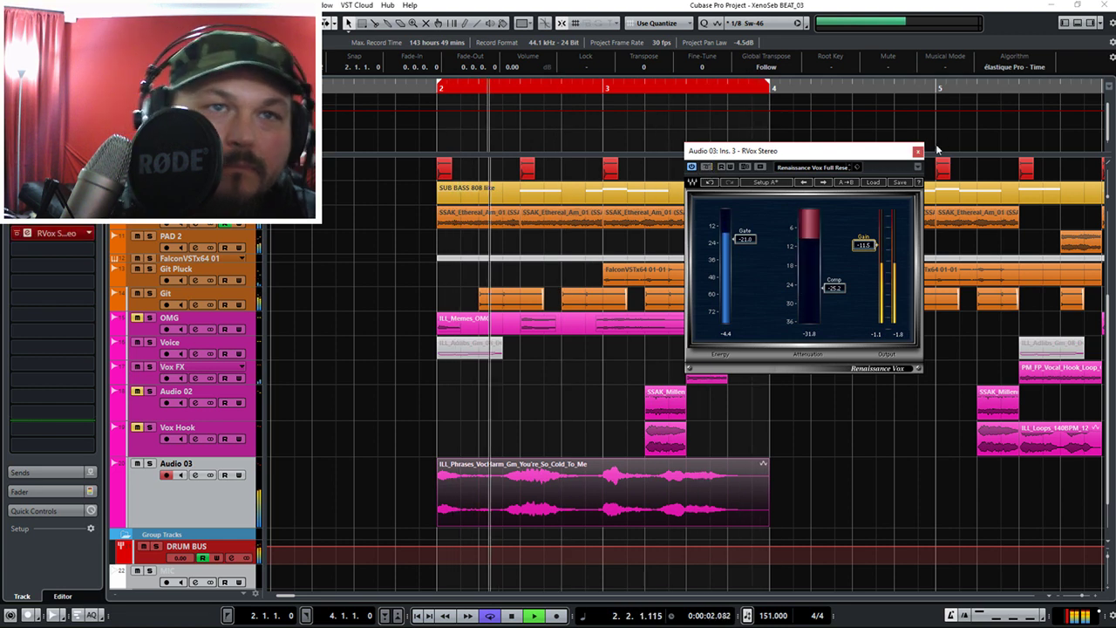
click(917, 151)
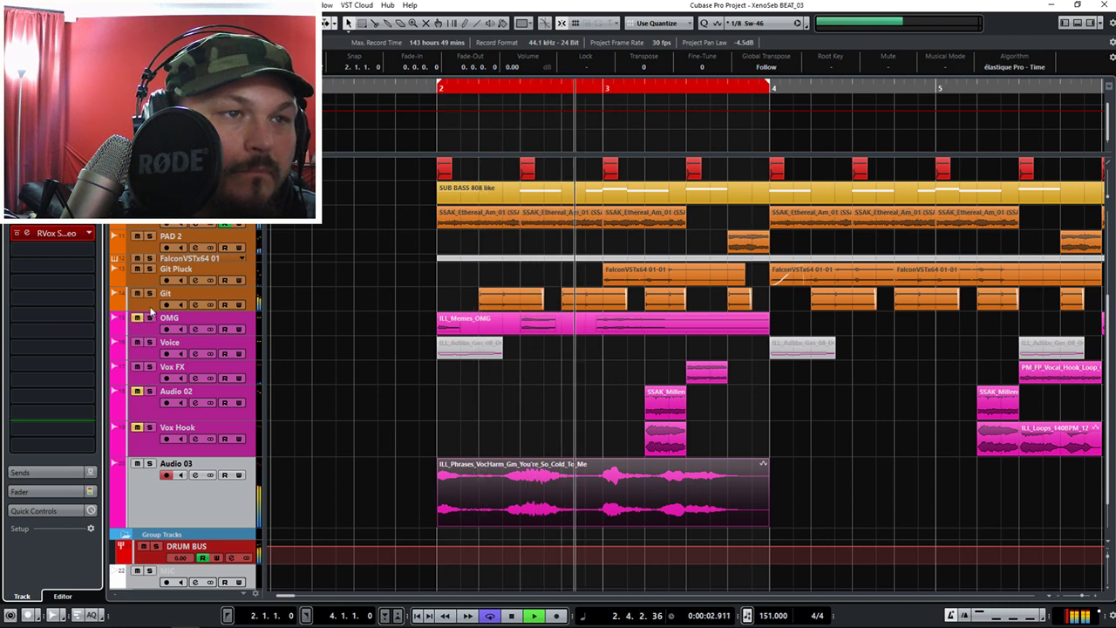
Lower the high cut to about 6.6 kHz and raise the low cut to about 98 Hz in Audio 03's Pro-Q 3.
click(59, 219)
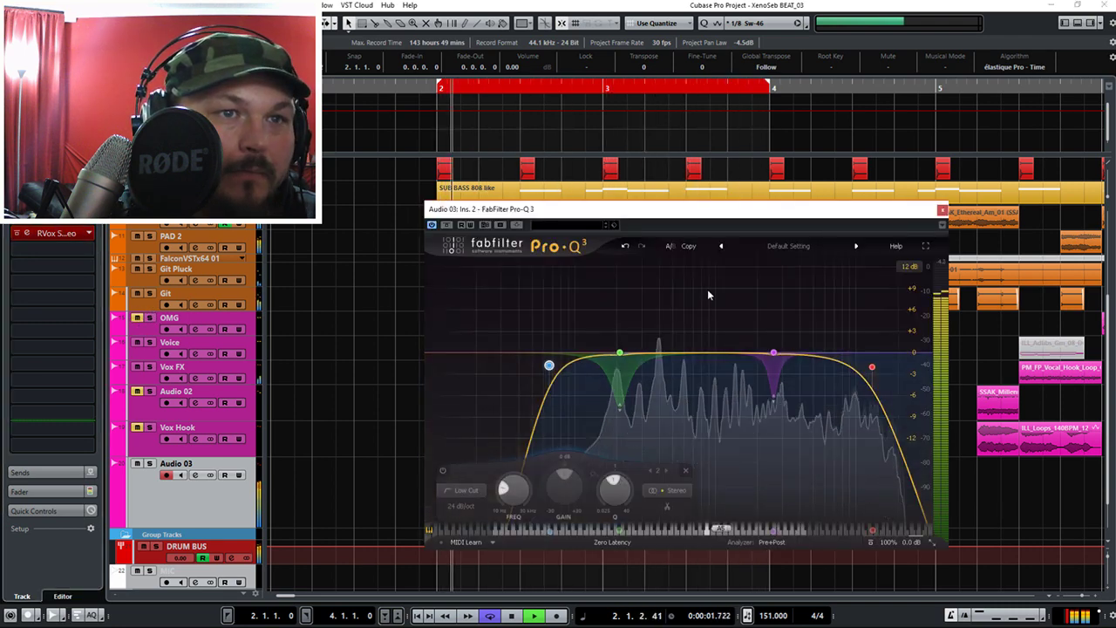
drag(871, 367, 833, 354)
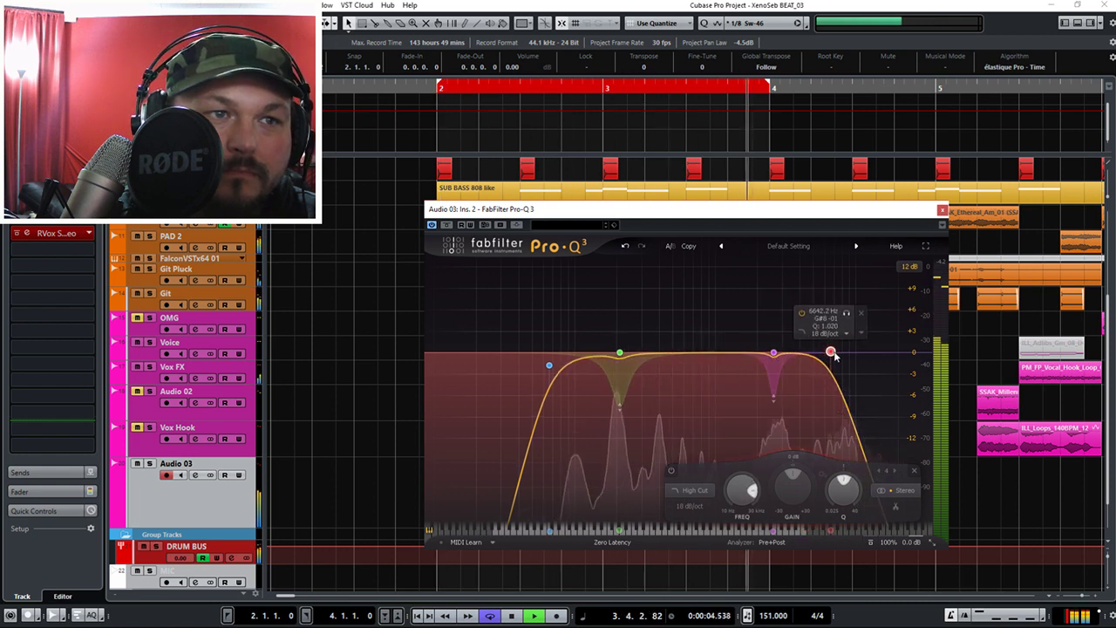
drag(549, 364, 573, 372)
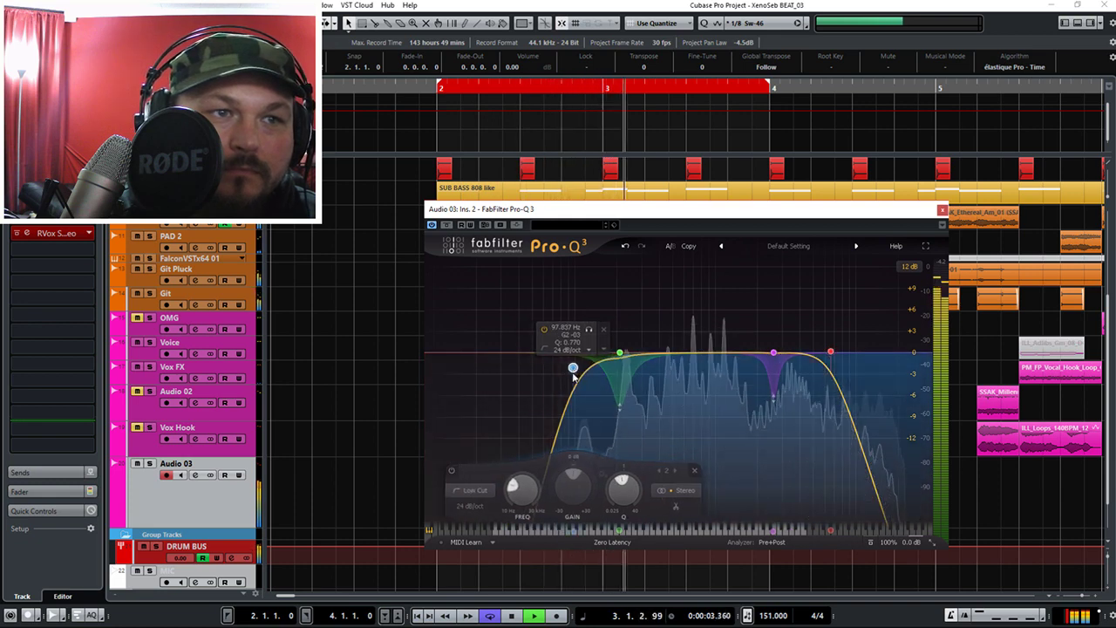
click(942, 209)
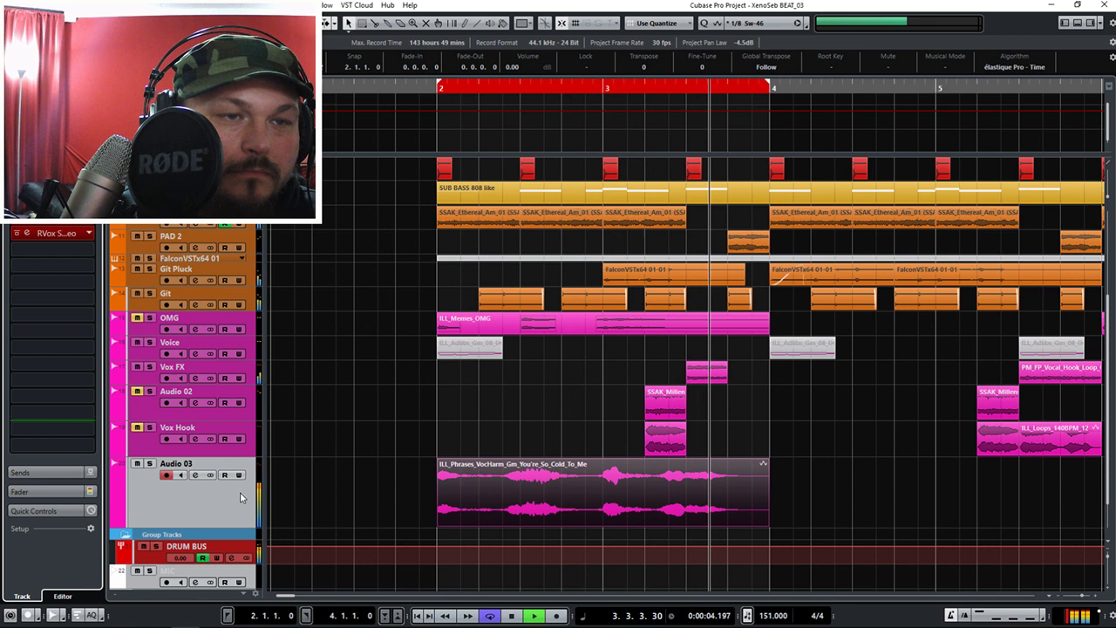
key(space)
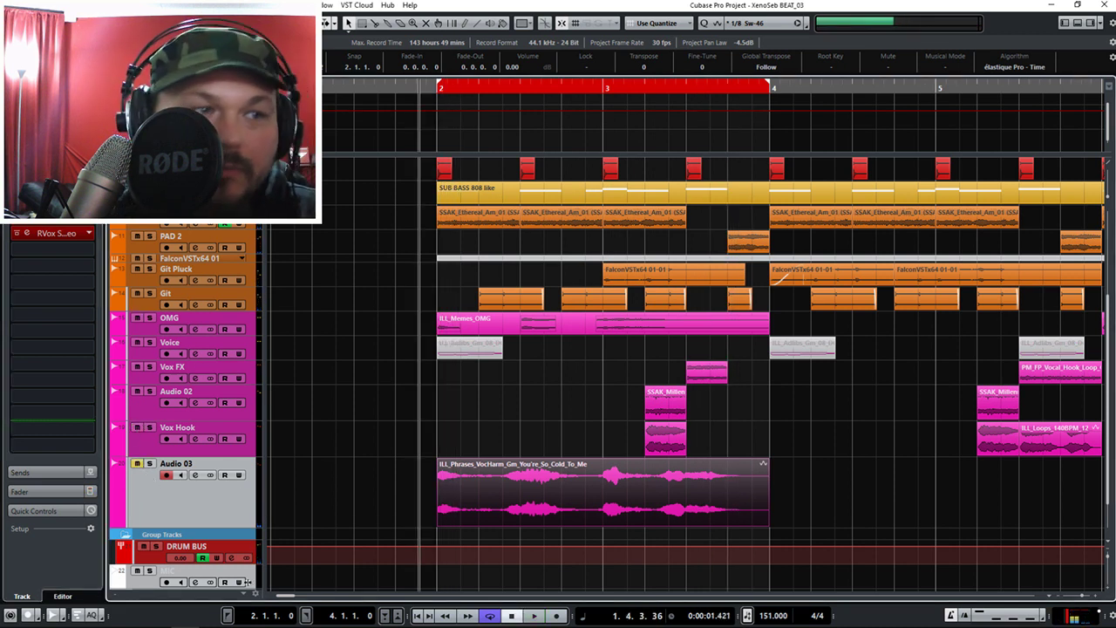
Play the looped section and shrink the Audio 03 track to its minimum height.
click(227, 616)
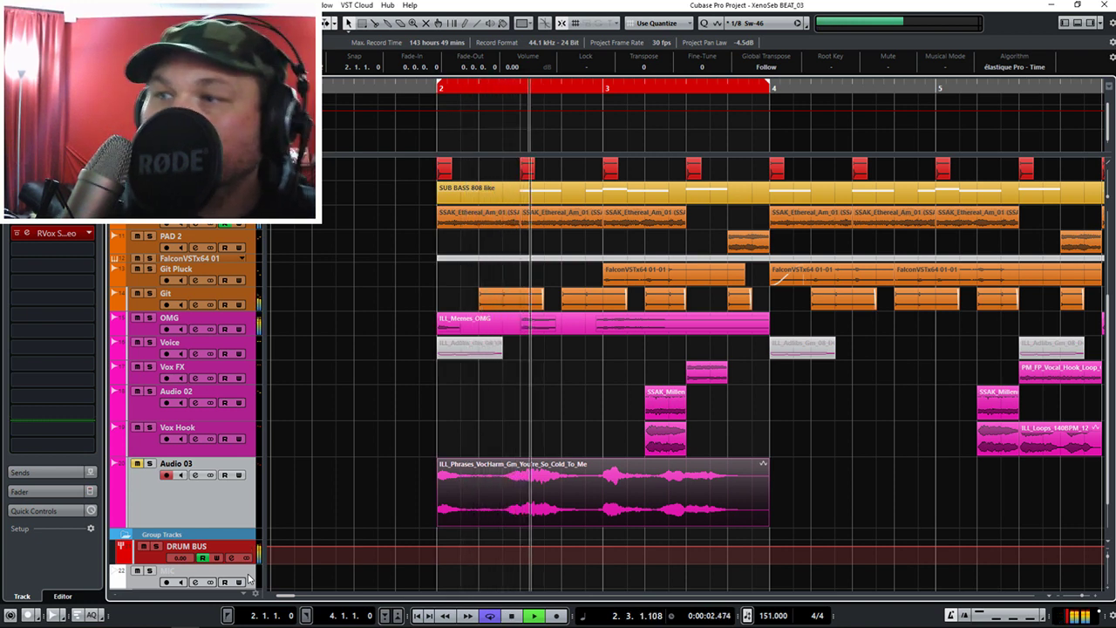
key(space)
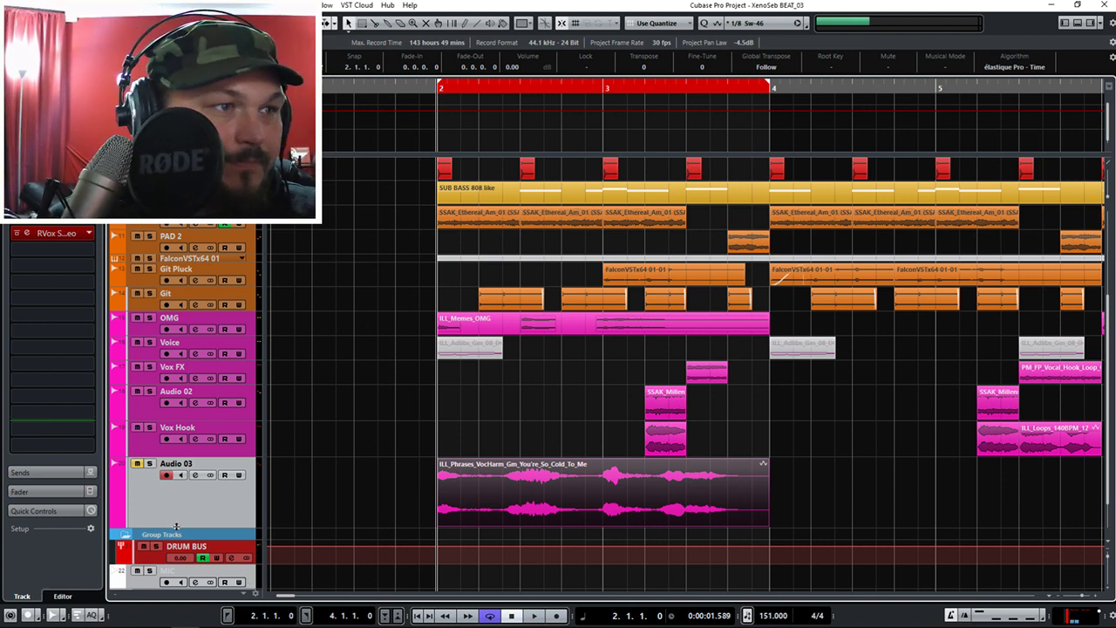
drag(177, 526, 176, 478)
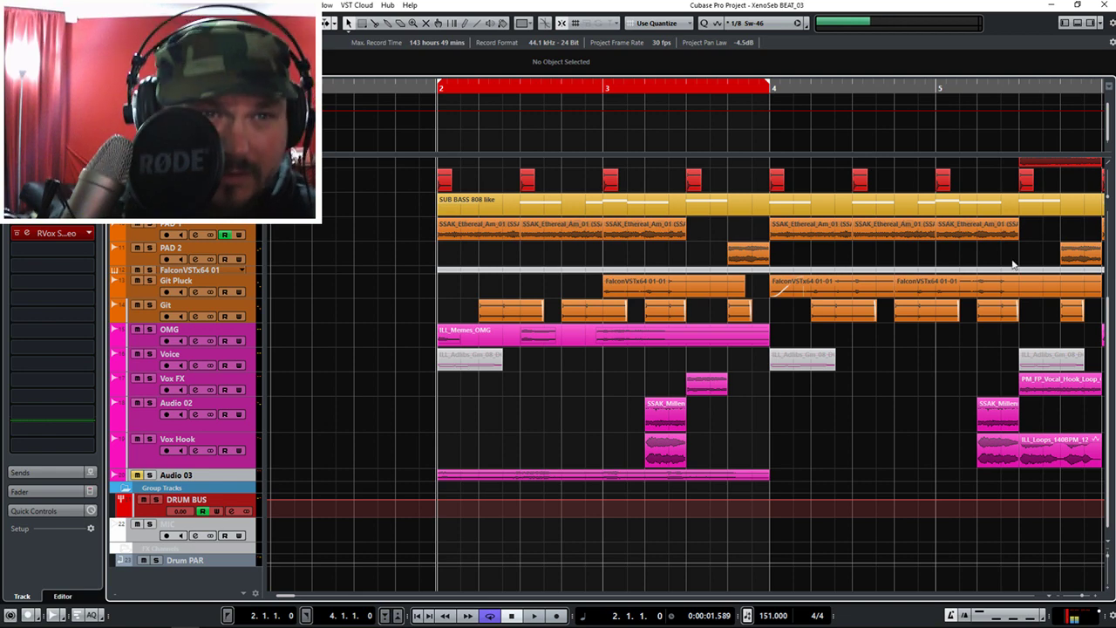
scroll(1013, 264, up, 4)
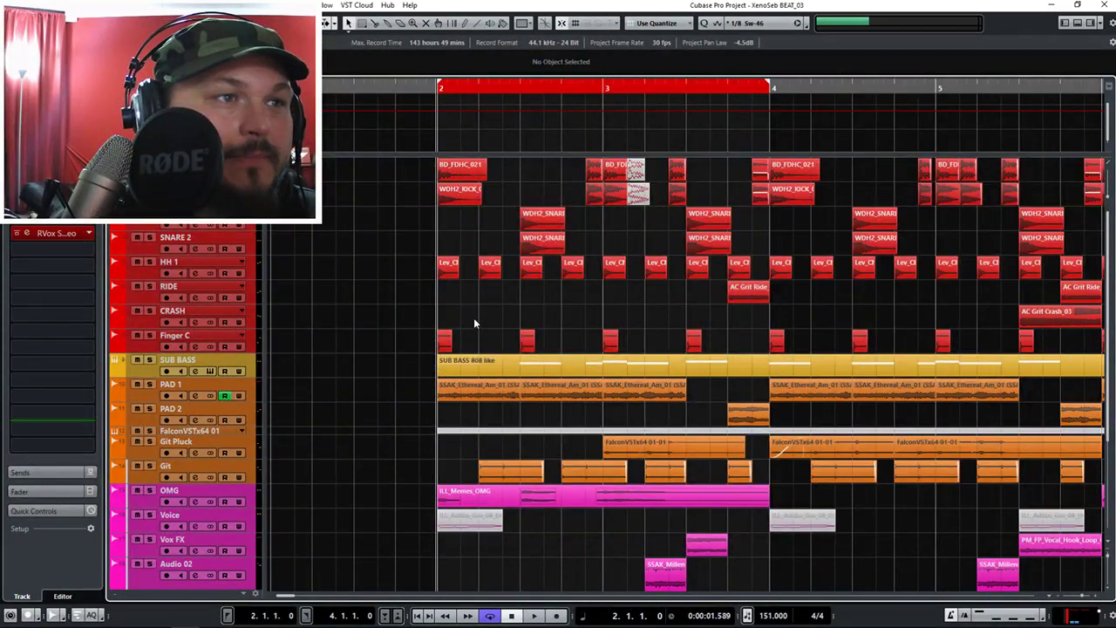
scroll(476, 324, down, 4)
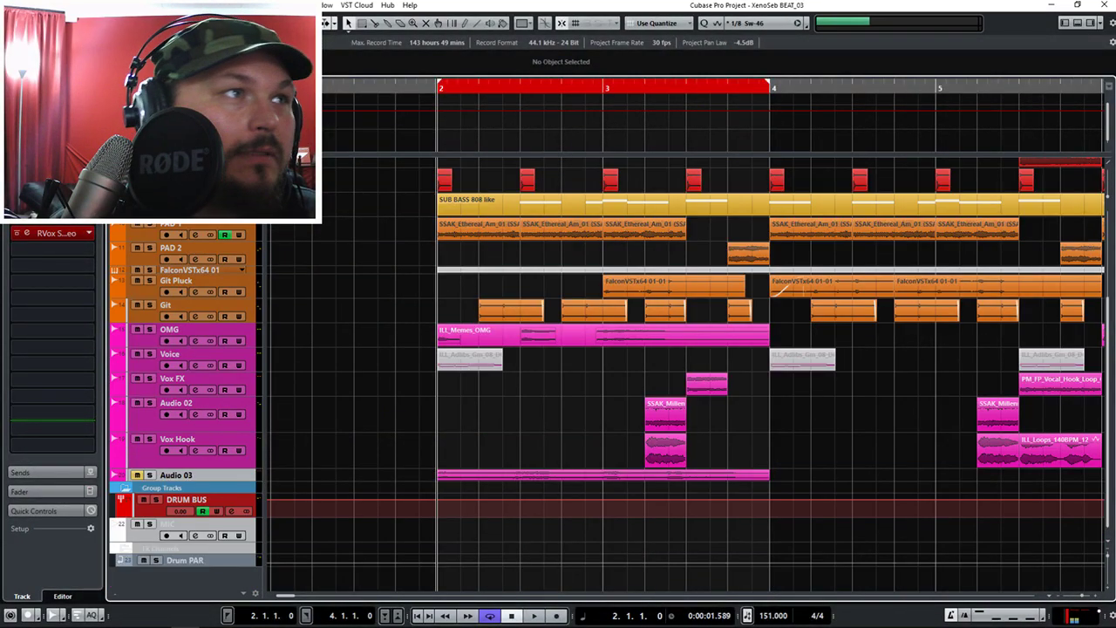
key(alt+f)
mouse_move(57, 289)
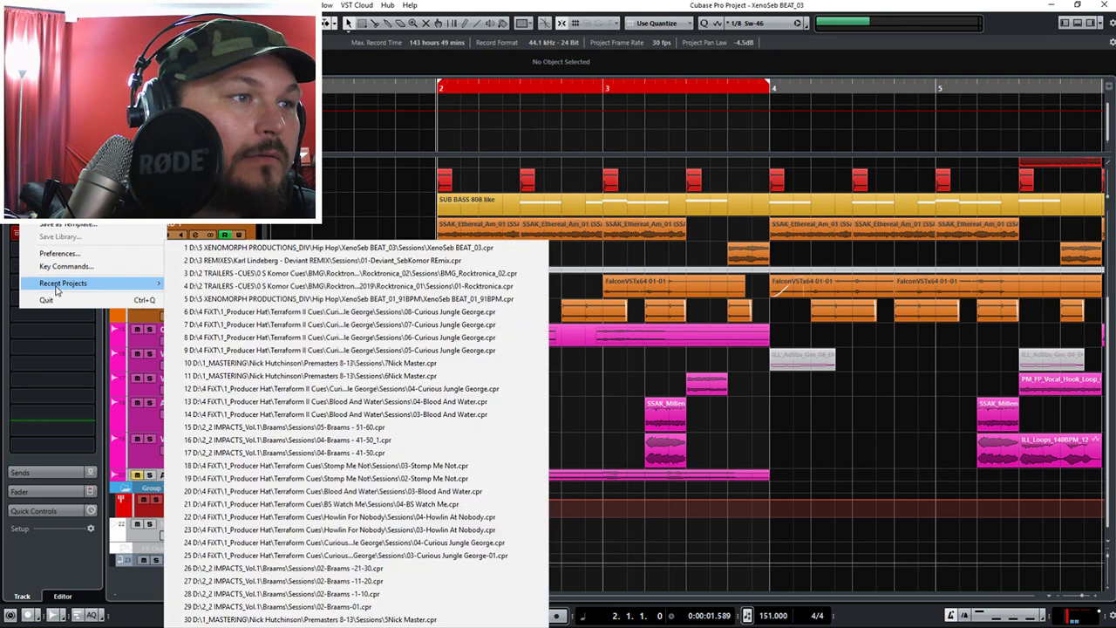
click(297, 234)
During playback, add a Compressor below Haas in Serial Bus 2 of Vox Hook's Snap Heap and raise its makeup to about 22%.
key(space)
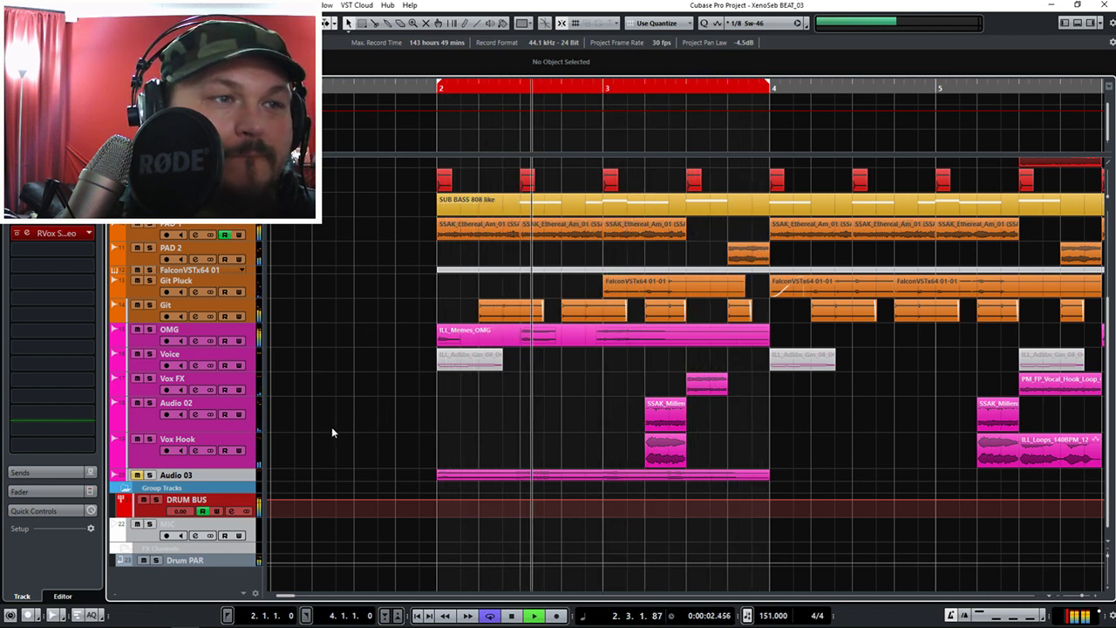
click(273, 445)
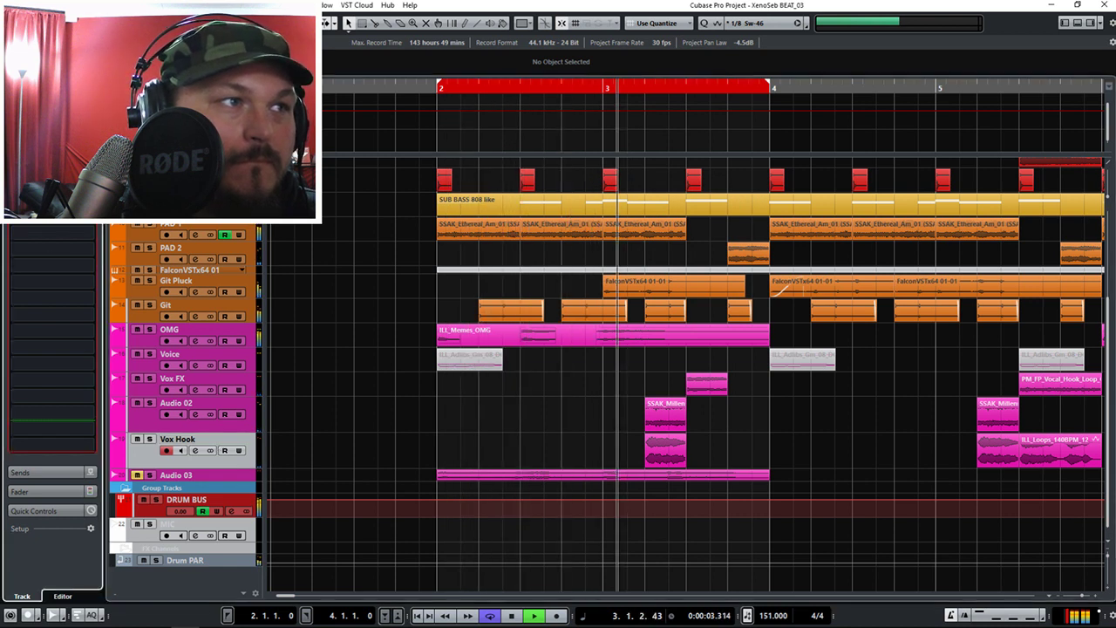
click(52, 181)
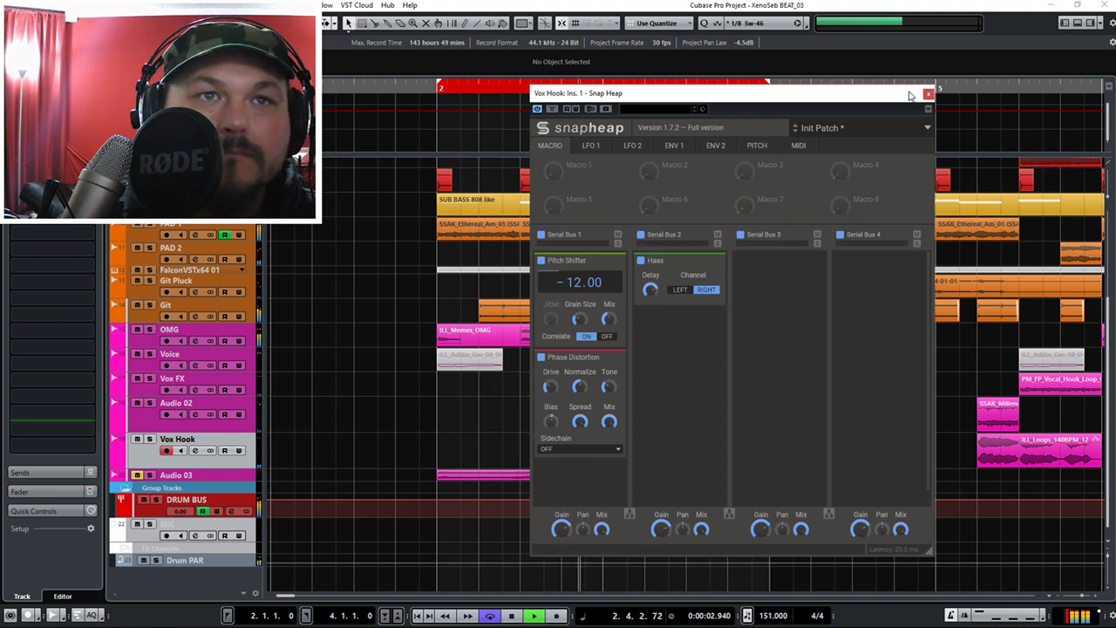
click(650, 320)
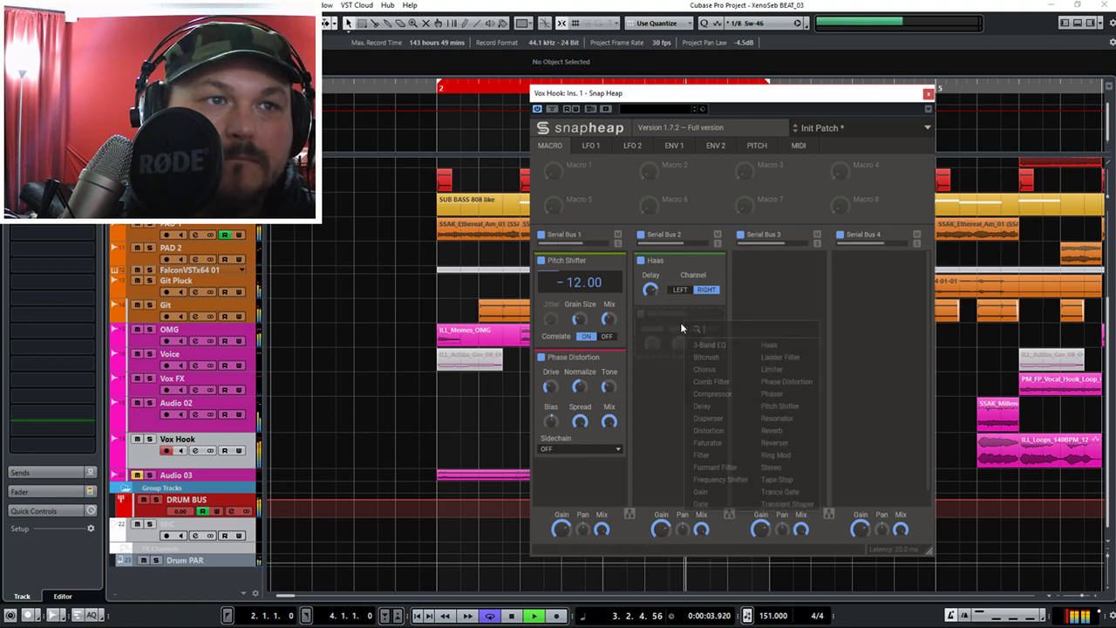
click(702, 399)
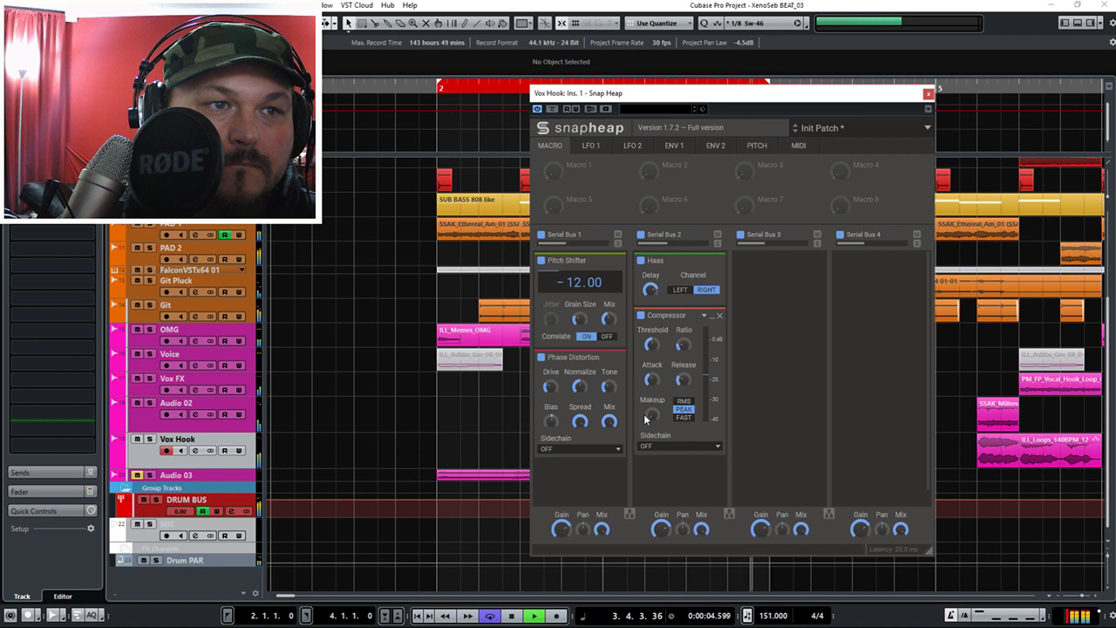
drag(651, 416, 652, 388)
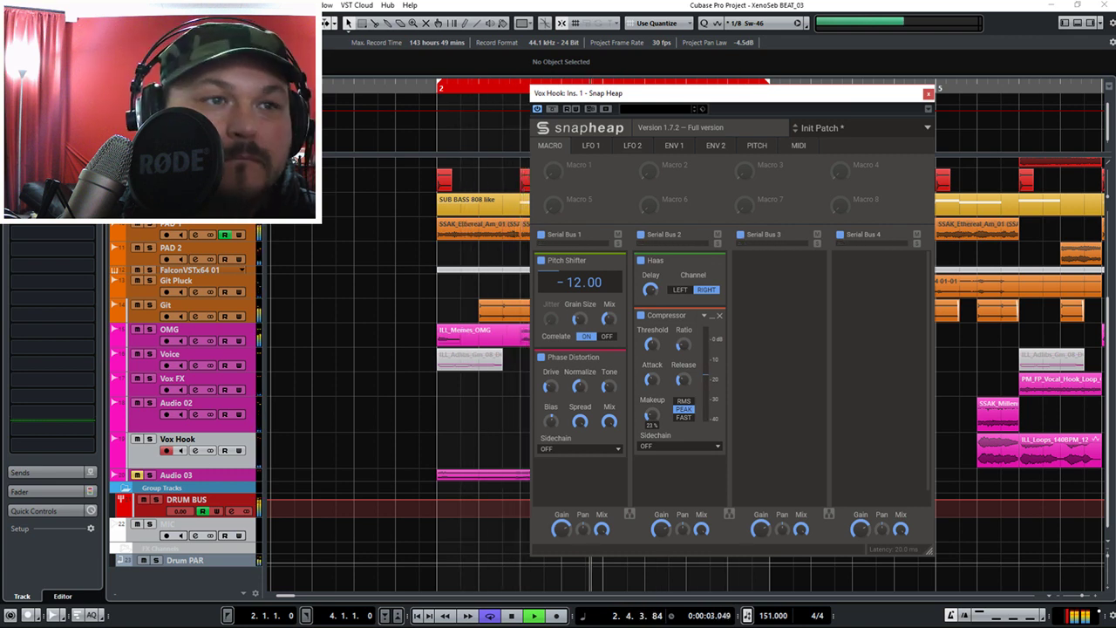
key(space)
click(928, 93)
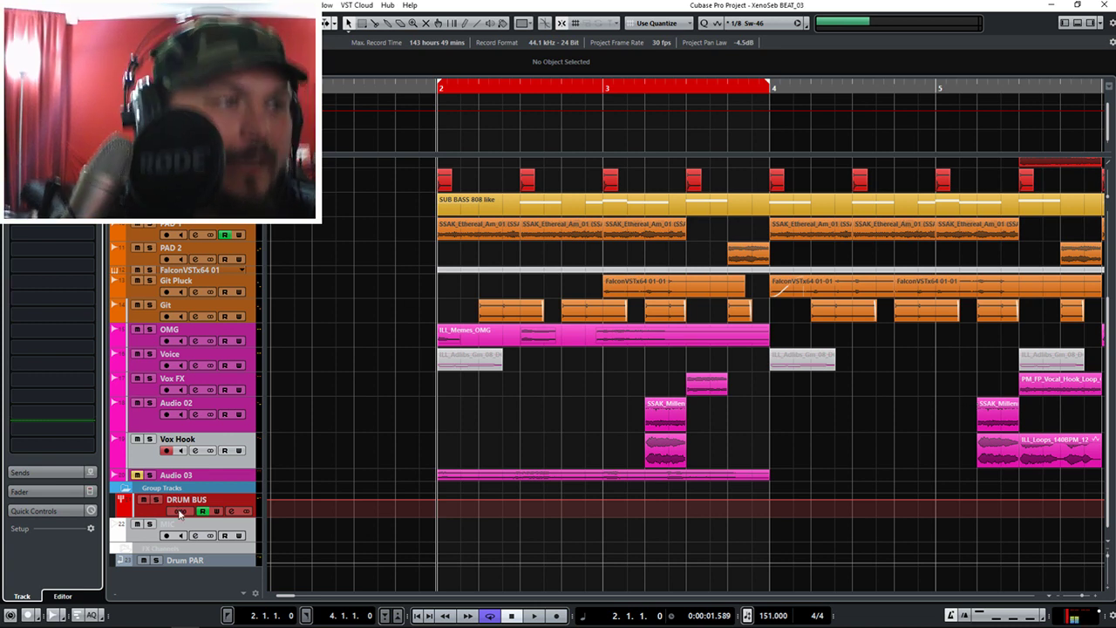
Reduce the heights of the Audio 02 and Vox Hook tracks, select Audio 03 and play the loop.
drag(174, 468, 179, 438)
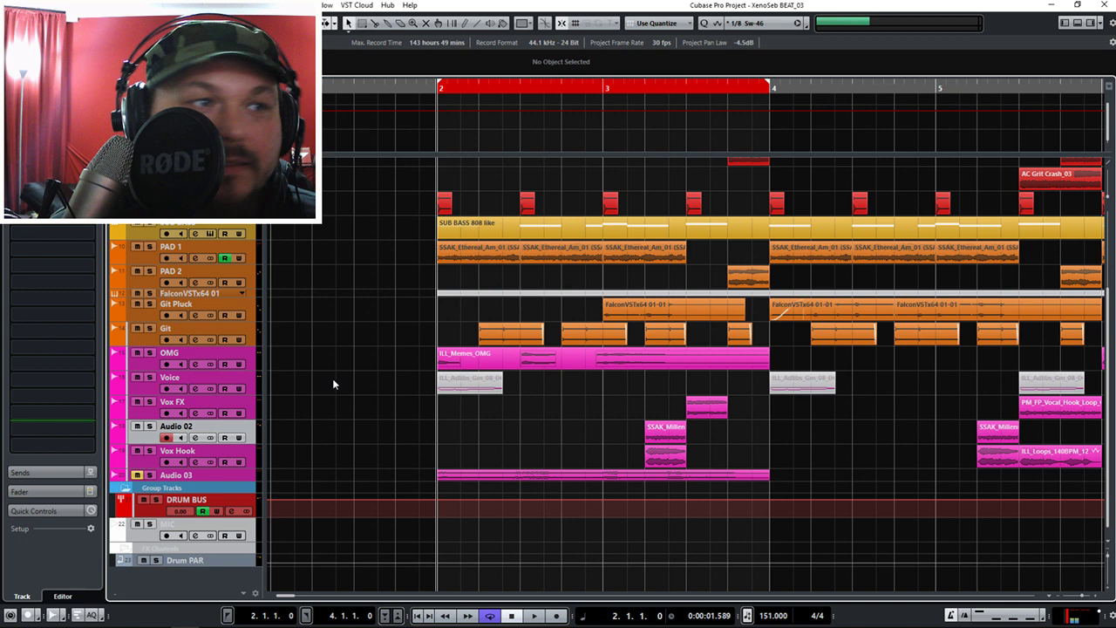
click(177, 358)
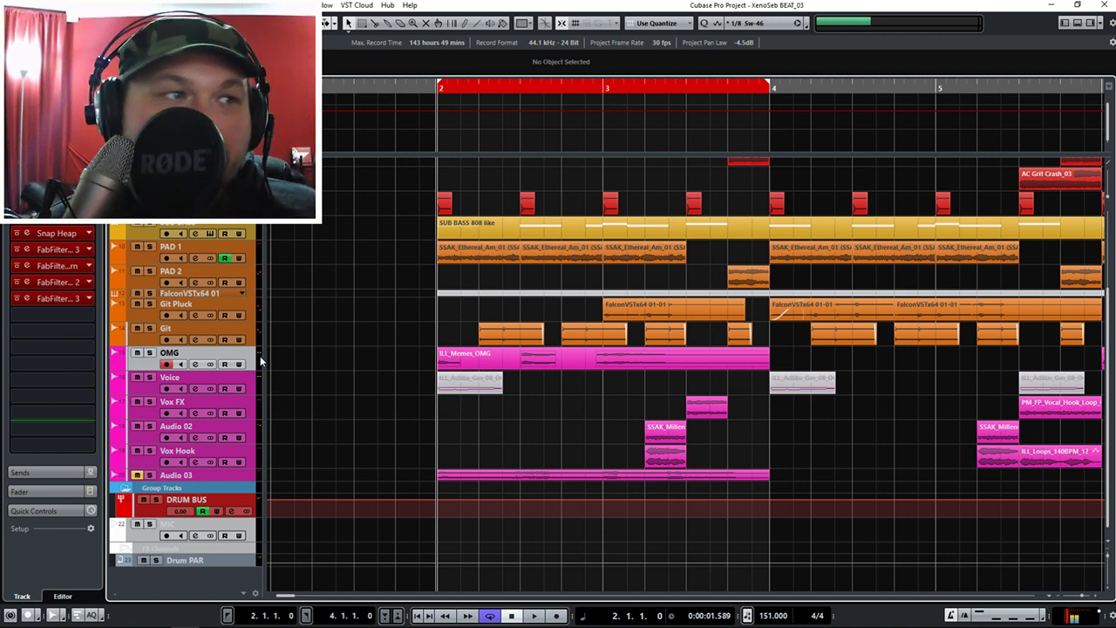
click(204, 478)
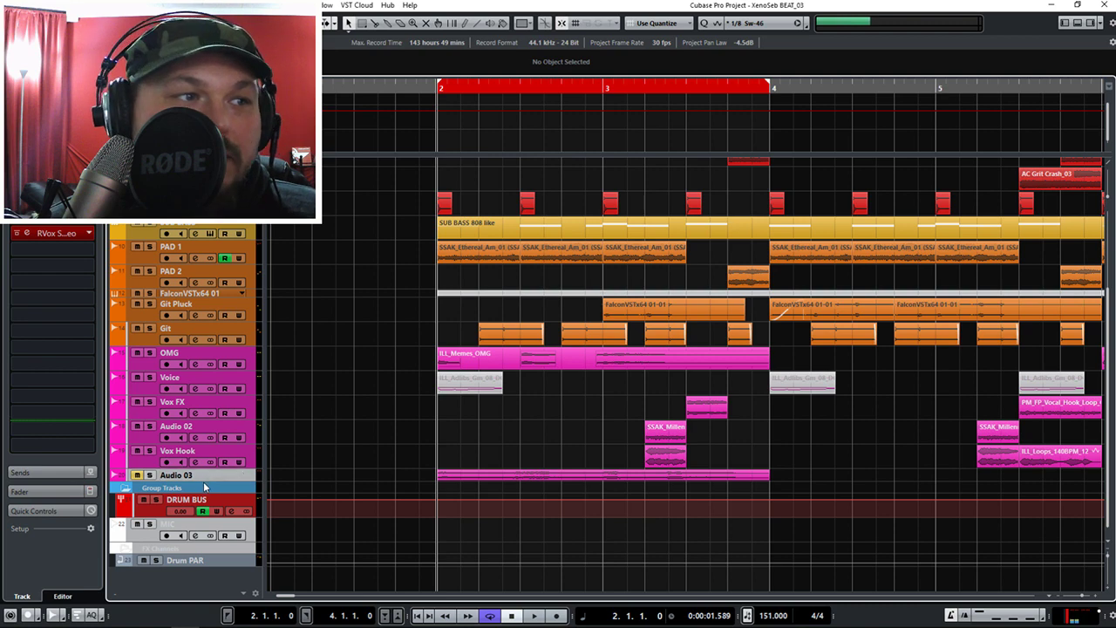
scroll(350, 436, up, 5)
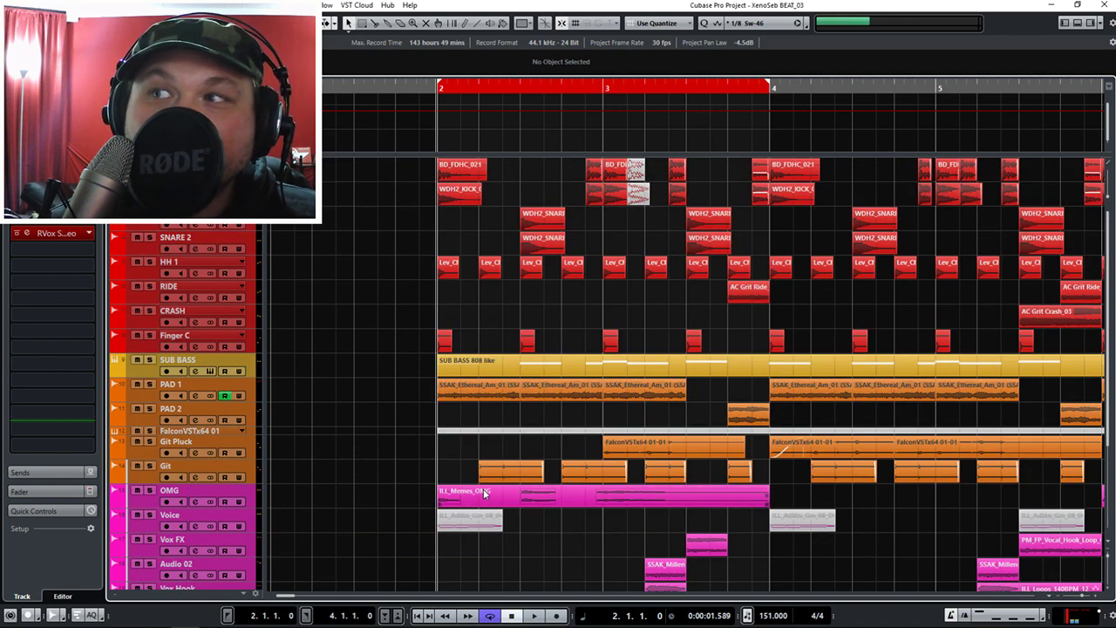
key(space)
scroll(440, 430, down, 3)
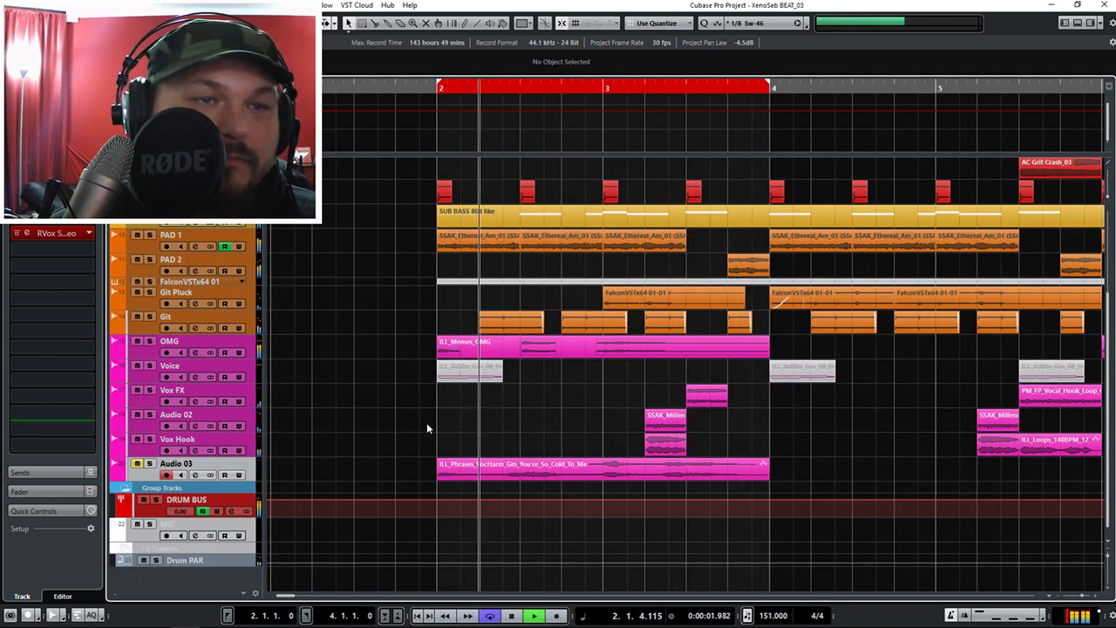
key(space)
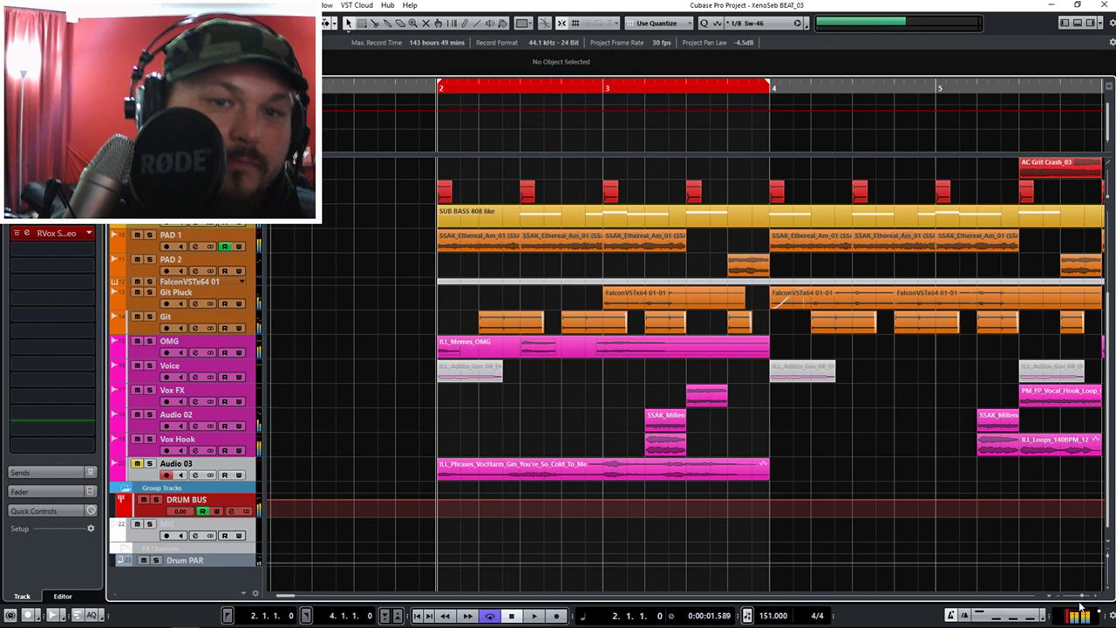
Extend the end of the loop range to bar 6 and play it briefly.
key(g)
key(g)
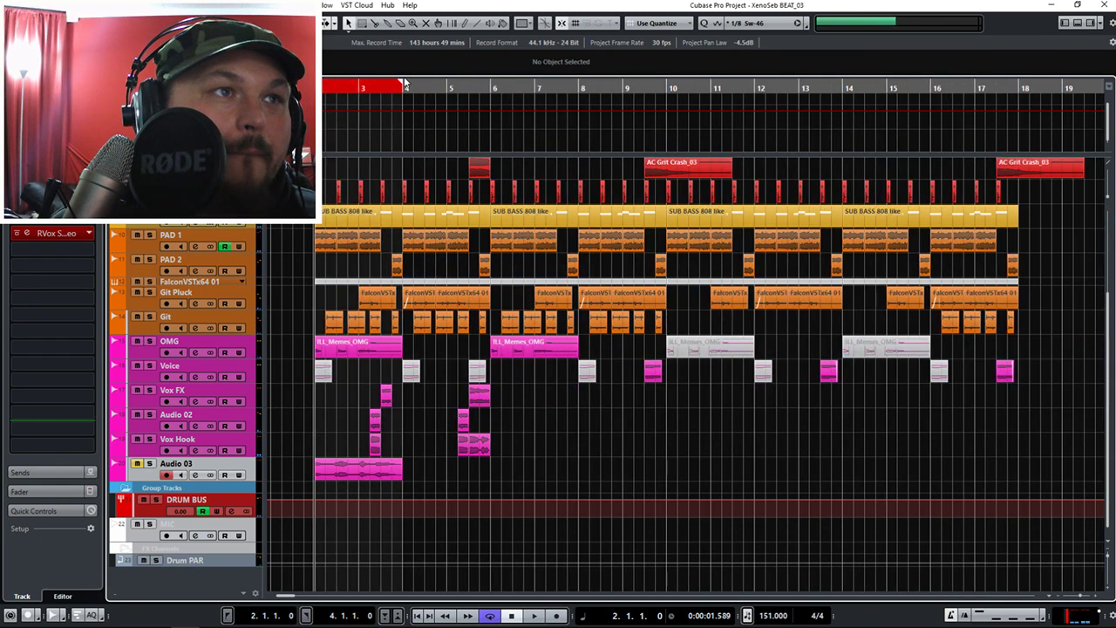
drag(404, 83, 491, 93)
key(space)
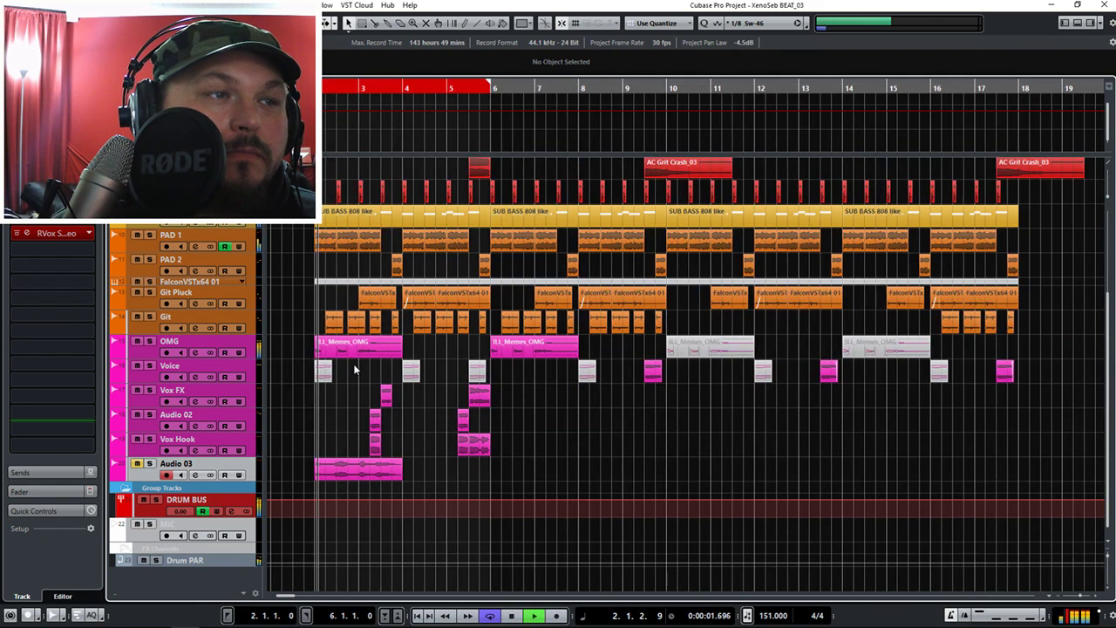
key(space)
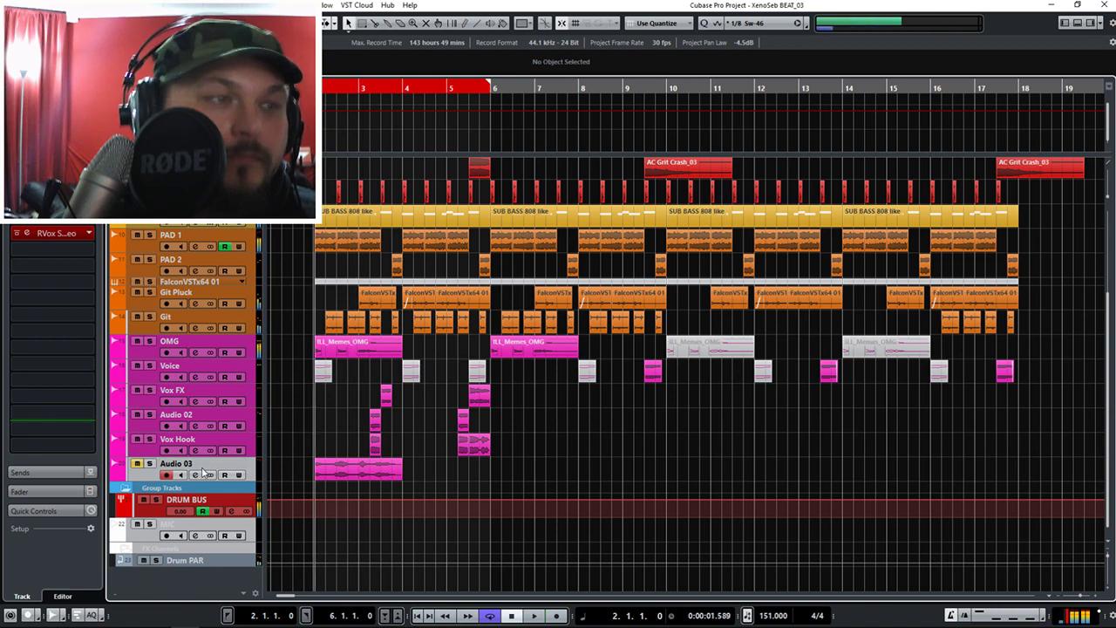
Duplicate the Audio 03 track, leaving the copy without its phrase and with its insert effects bypassed.
key(shift+s)
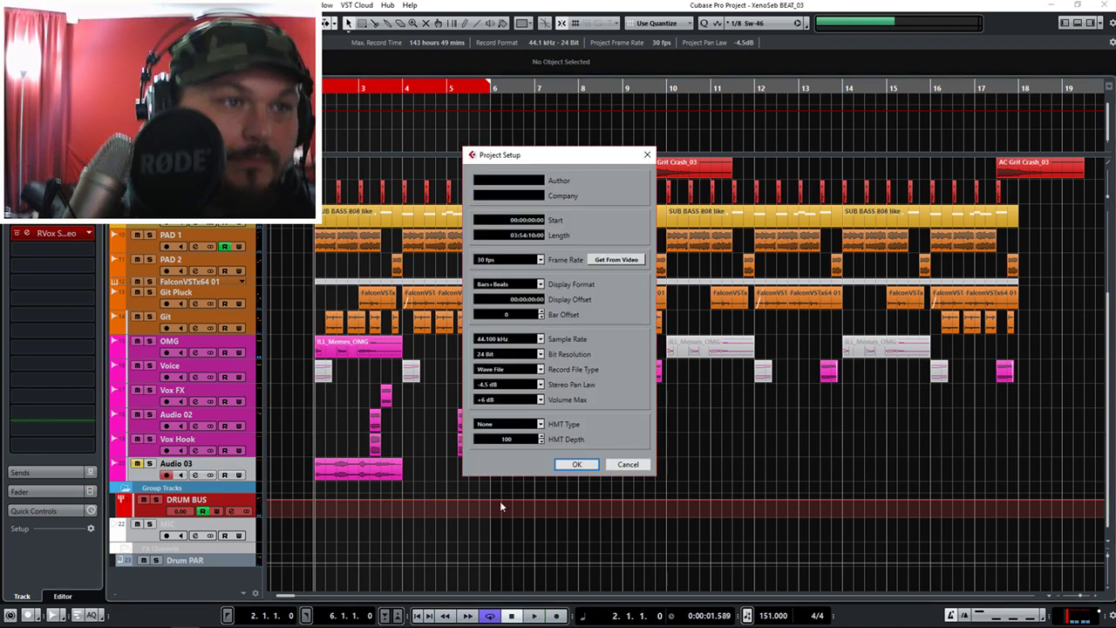
key(Return)
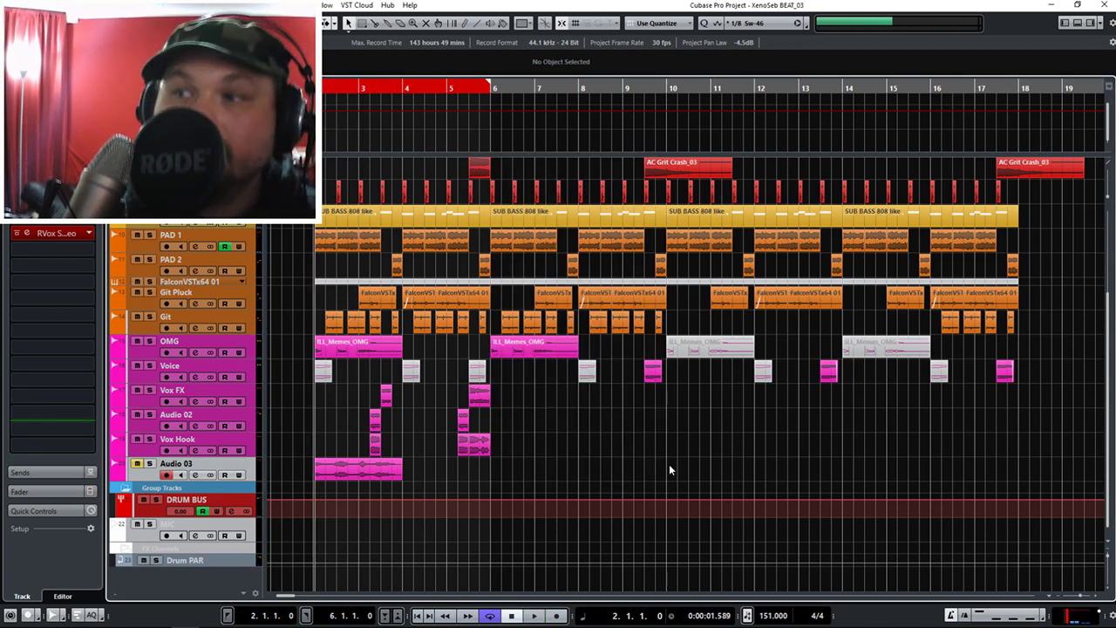
key(ctrl+shift+d)
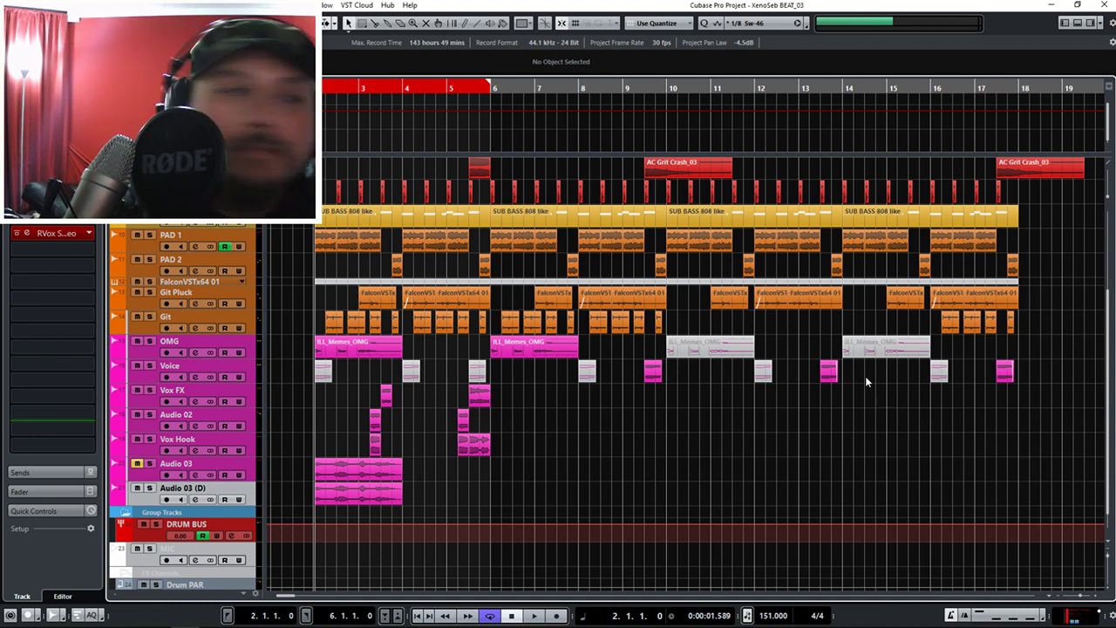
click(366, 494)
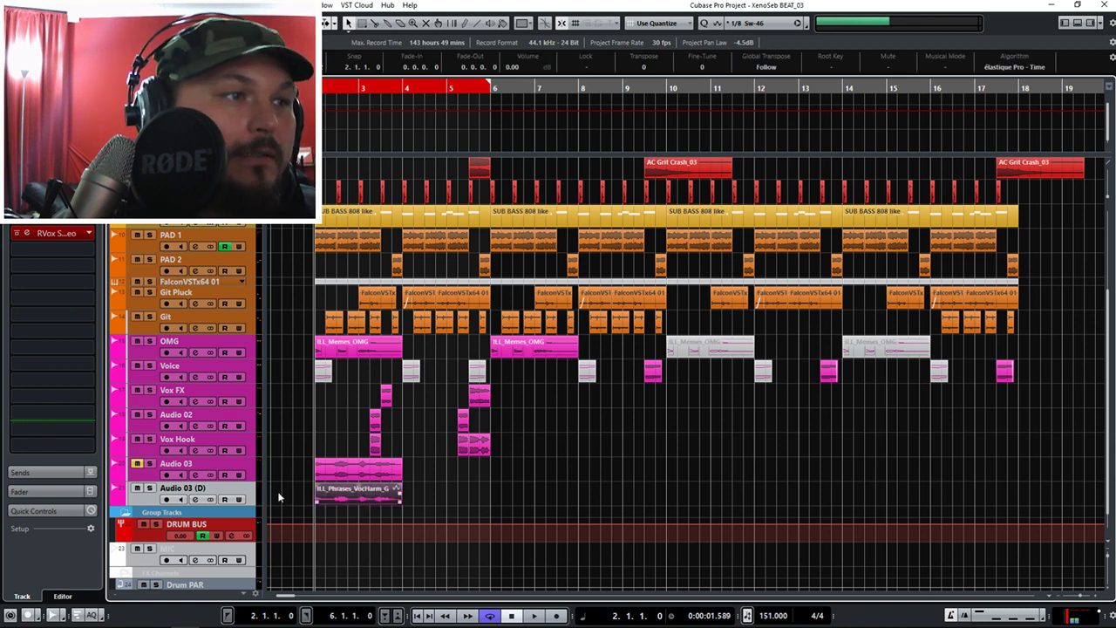
key(Delete)
click(89, 217)
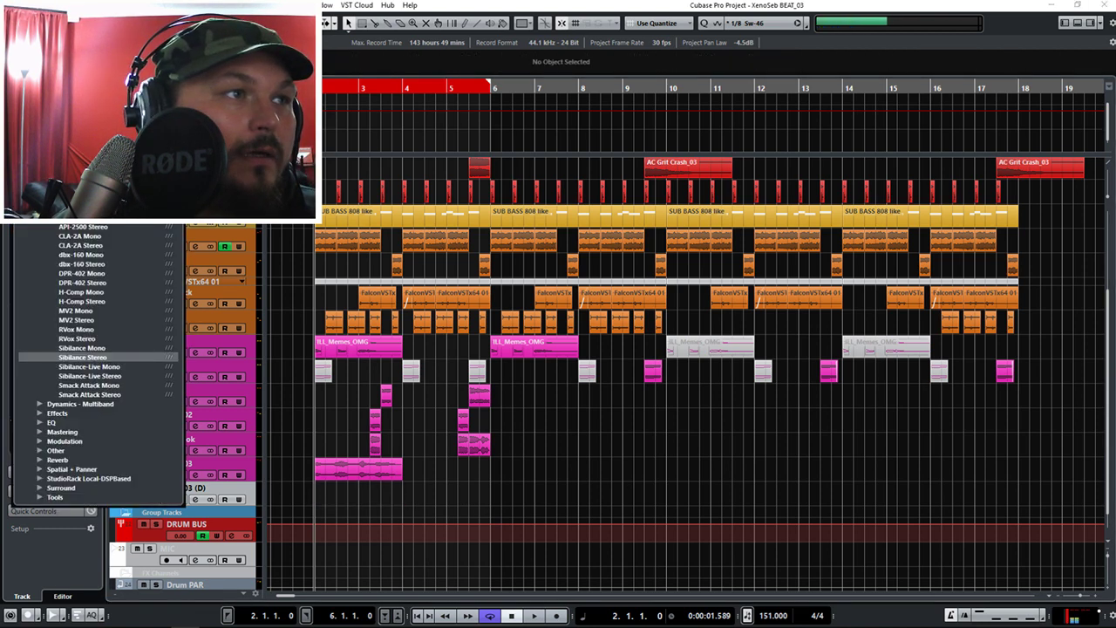
click(327, 157)
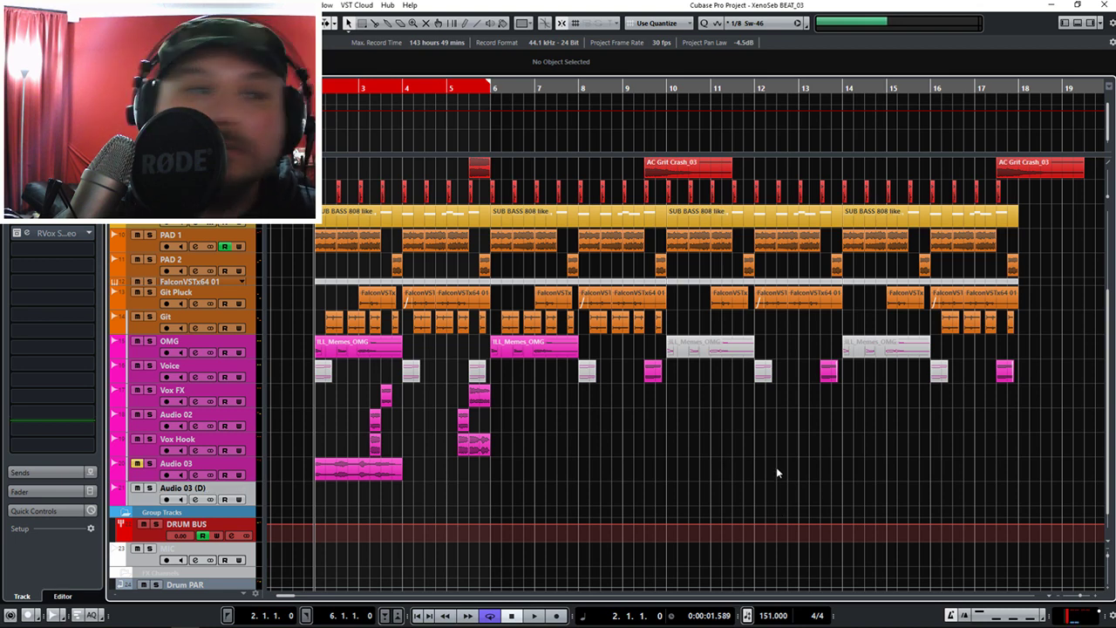
Start an audio import, preview ILL_Phrases_VocHarm_Cm_Eee and browse to the Wordless phrases' G MINOR folder.
key(ctrl+i)
click(756, 321)
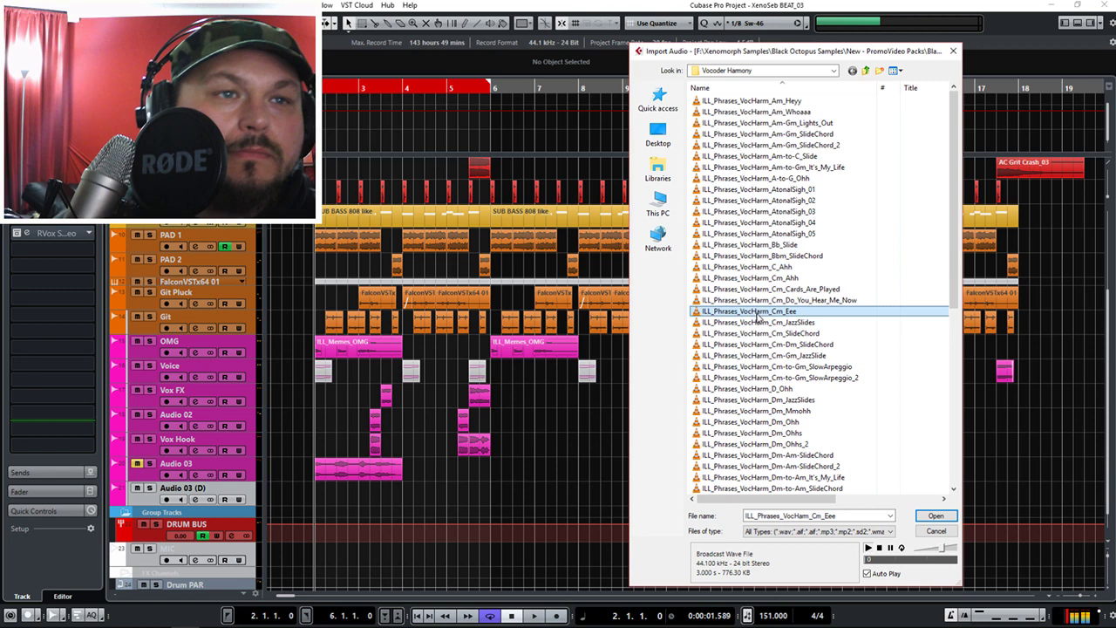
click(863, 70)
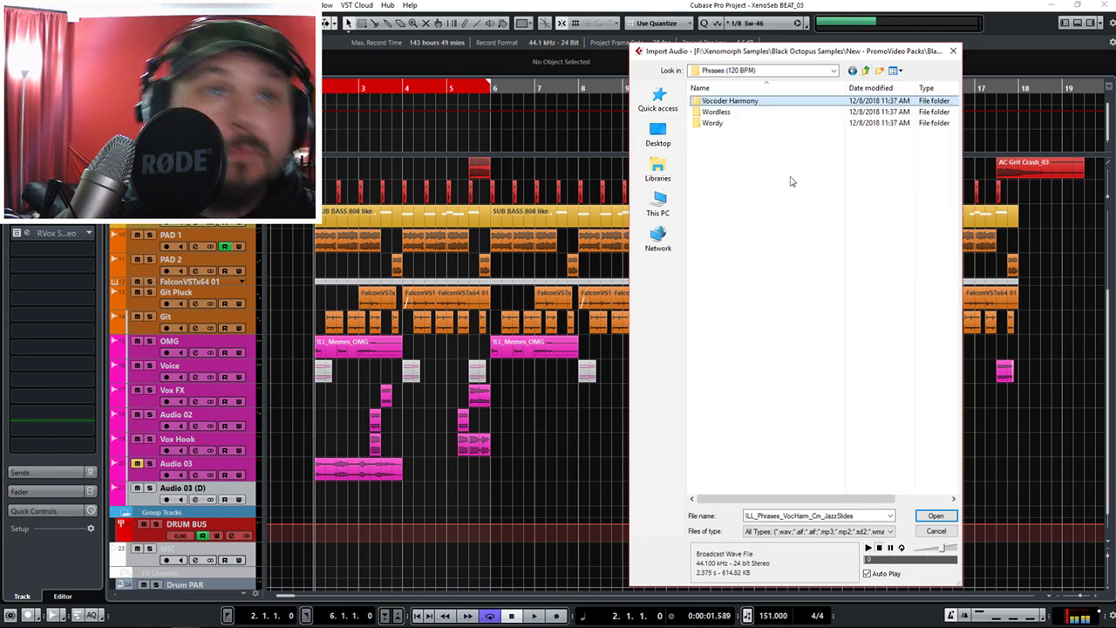
double_click(717, 113)
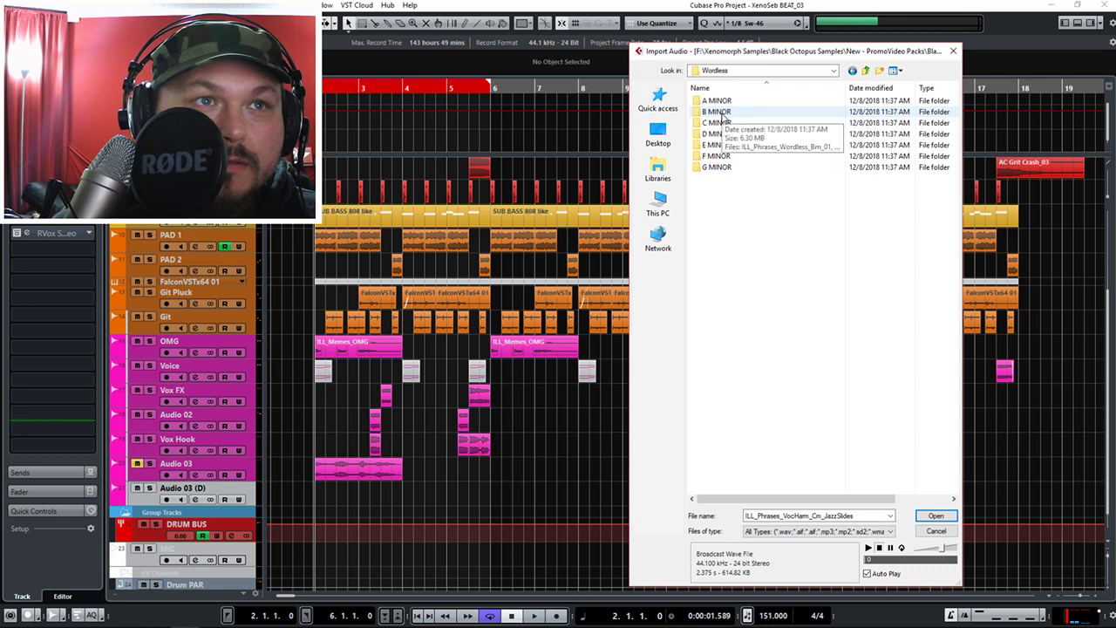
double_click(722, 166)
Audition the wordless G minor phrases from Gm_07 up to Gm_01 and return to the Phrases (120 BPM) folder.
click(704, 167)
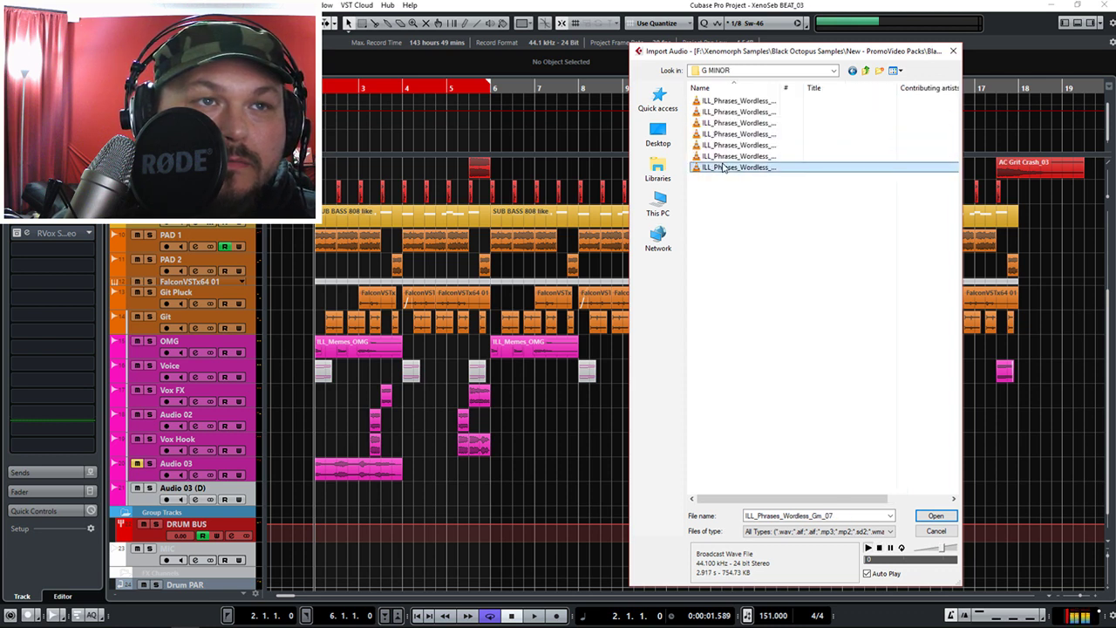
key(Up)
key(Up)
key(Up)
drag(781, 89, 816, 94)
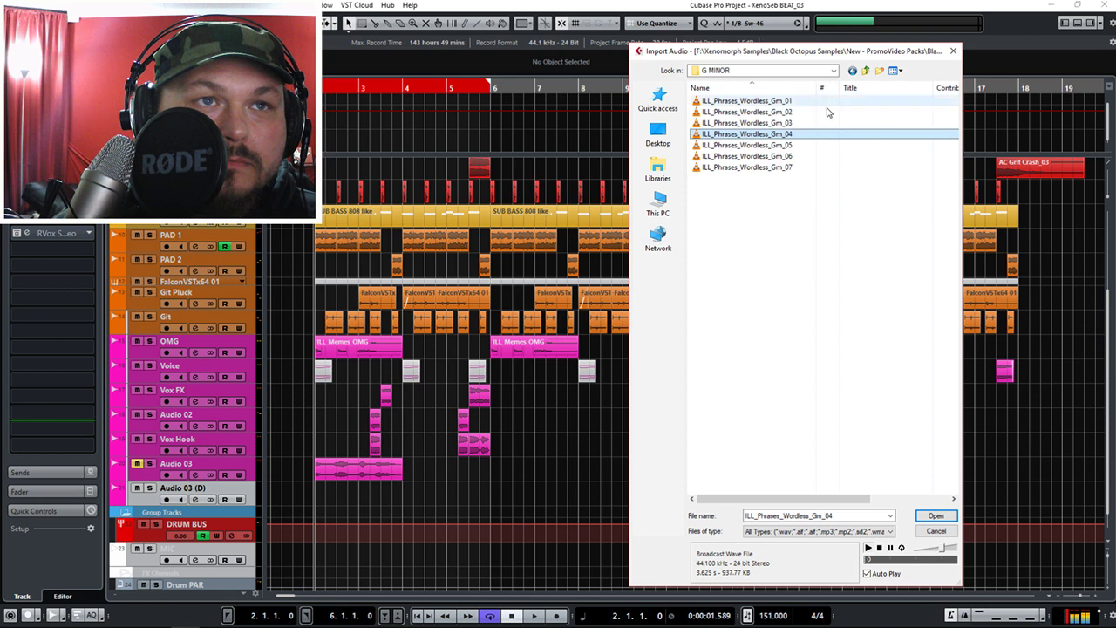
key(Up)
key(Up)
key(Up)
click(864, 70)
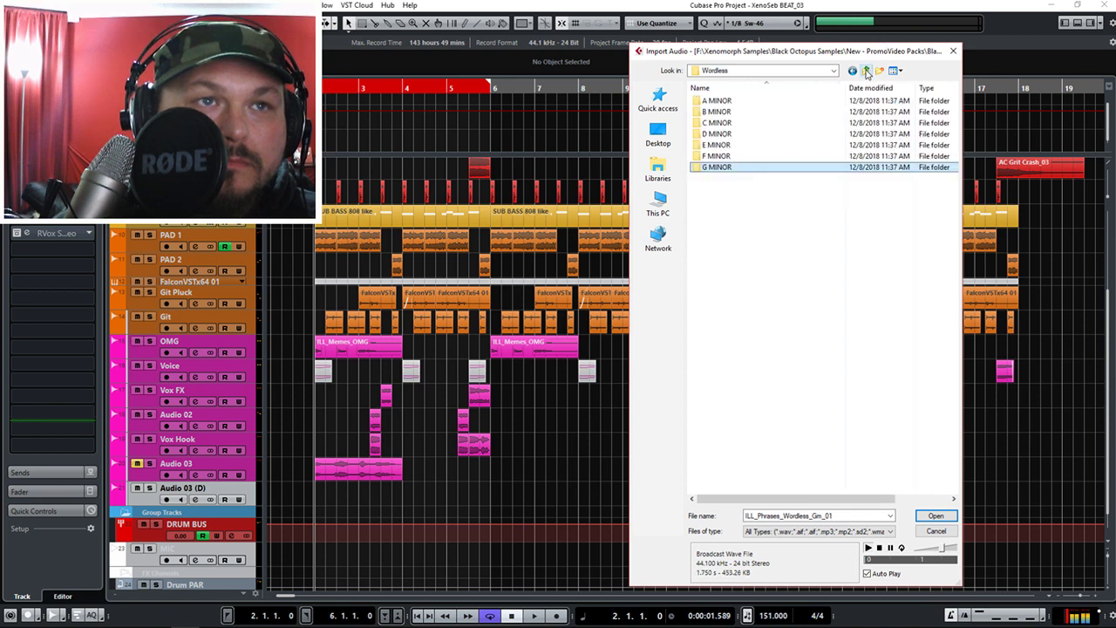
click(864, 70)
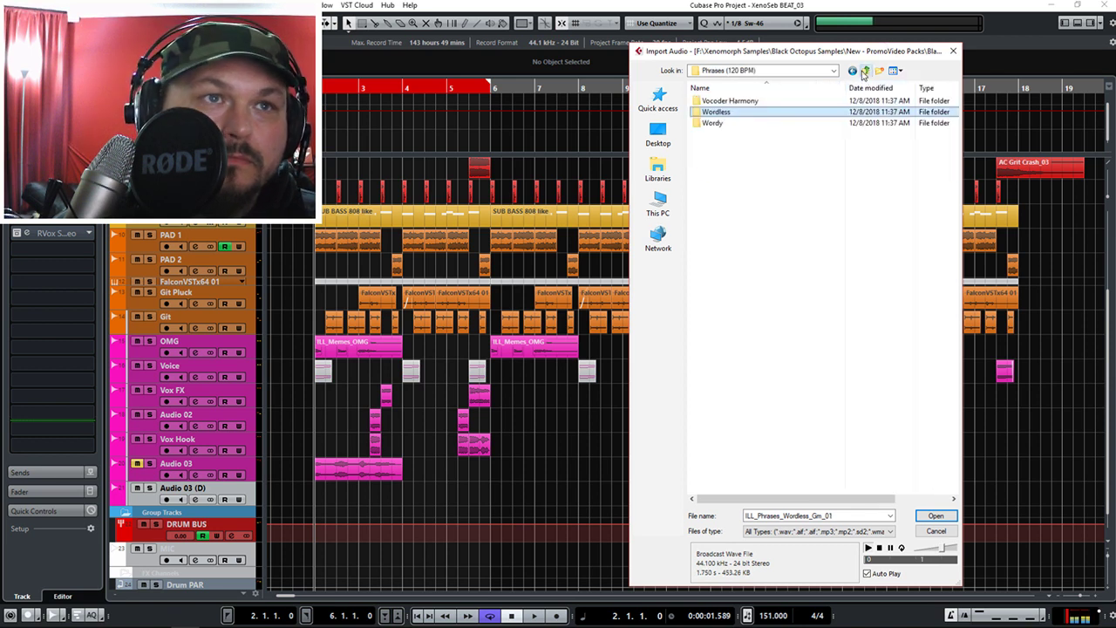
Browse to the Wordy phrases' G MINOR folder, preview ILL_Phrases_Gm_Don't_Tell_Me_Again and widen the name column to show full file names.
double_click(733, 122)
double_click(722, 168)
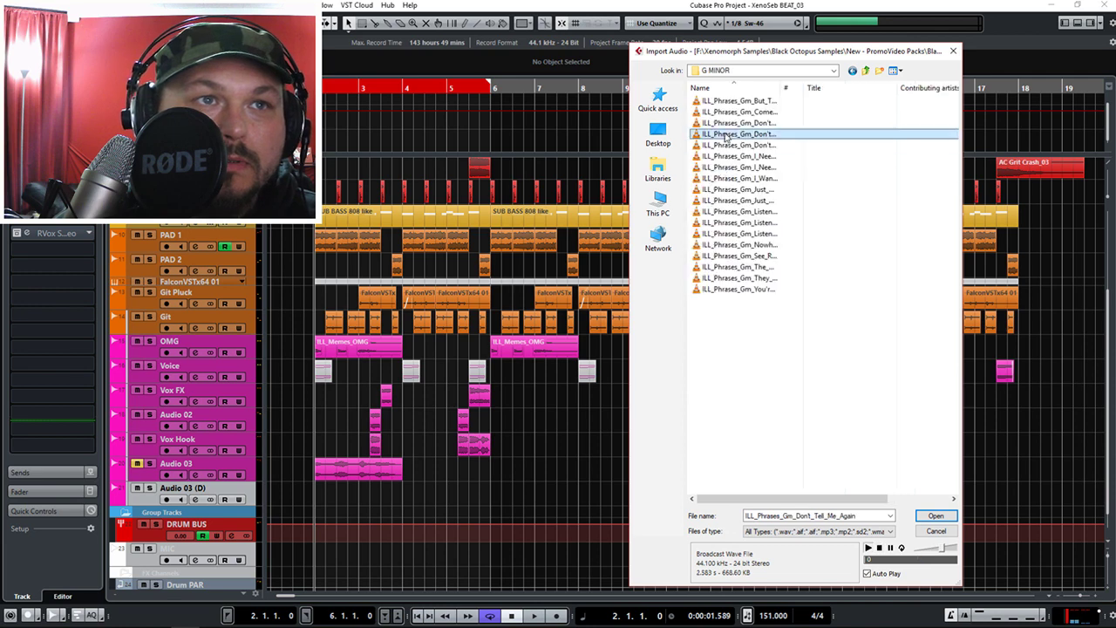
click(740, 133)
drag(780, 87, 905, 87)
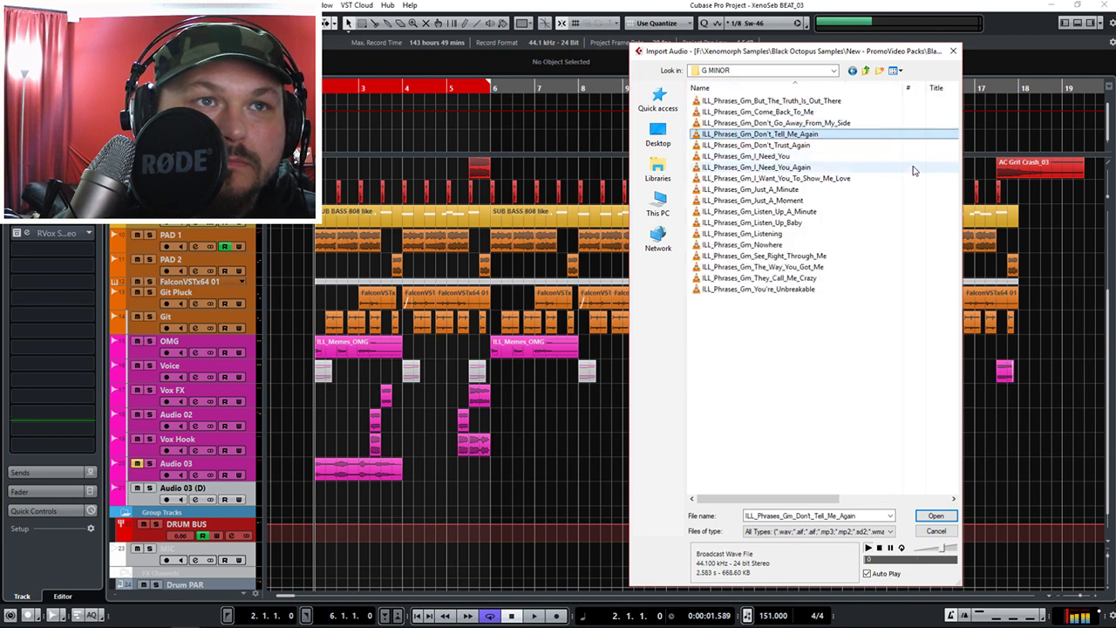
Audition the worded G minor phrases up to But_The_Truth_Is_Out_There and down to Just_A_Minute, and cancel the import without choosing a file.
key(Up)
key(Up)
key(Up)
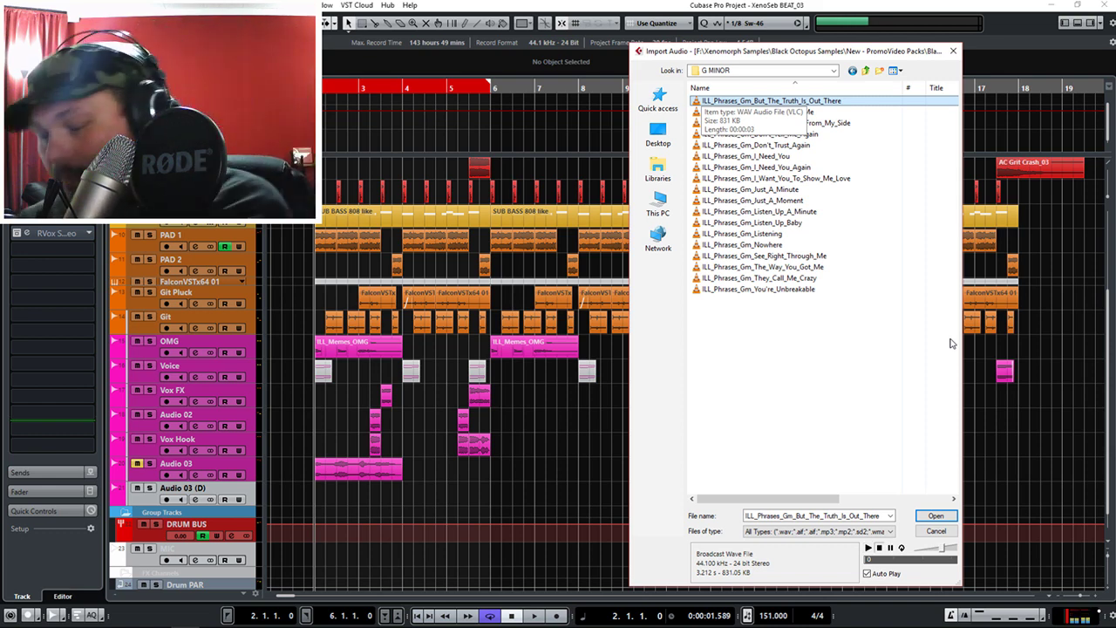
key(Down)
key(Down)
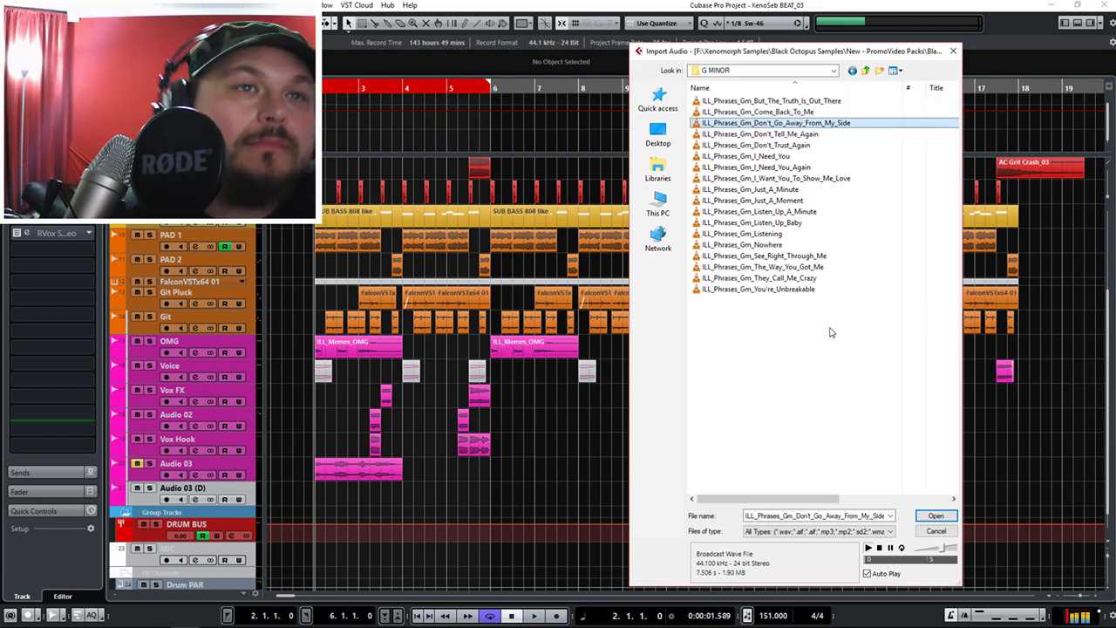
key(Down)
key(Down)
key(Down)
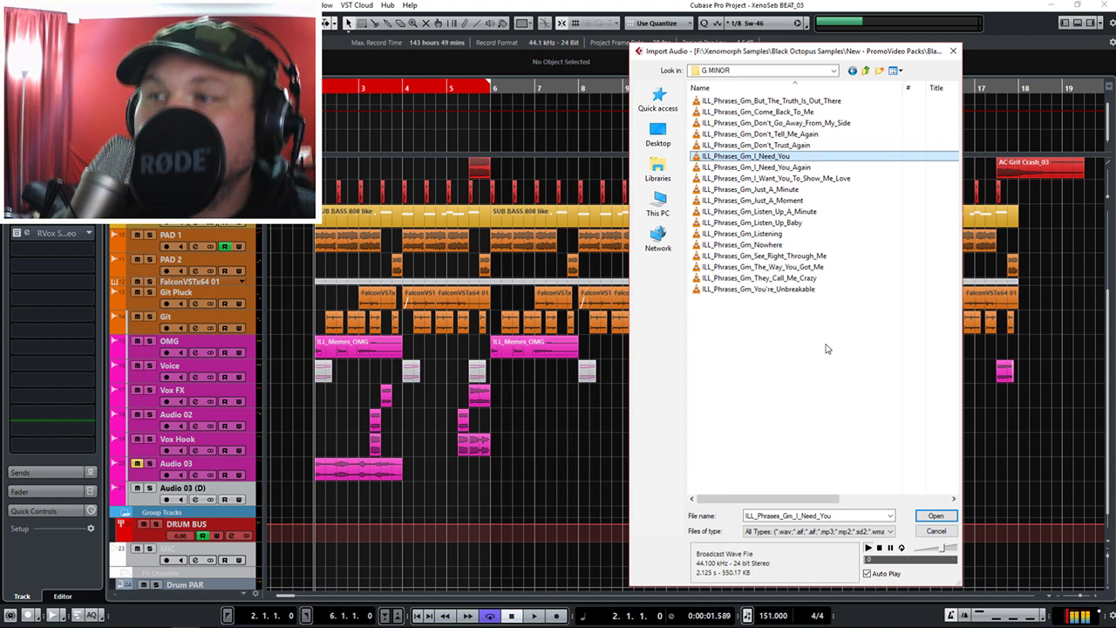
key(Down)
key(Down)
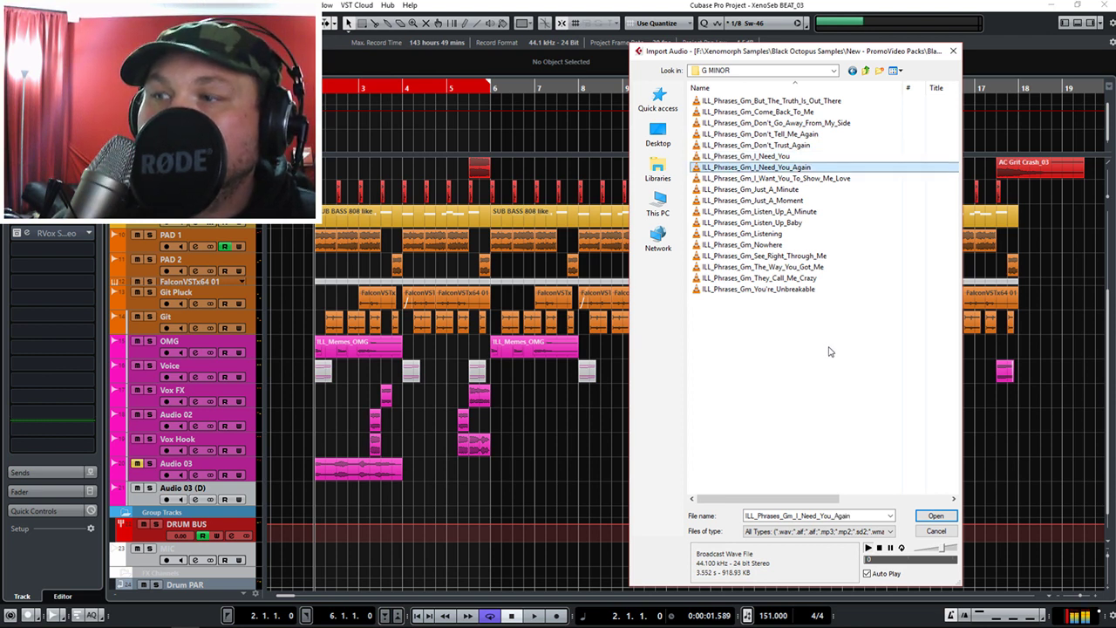
key(Down)
key(Down)
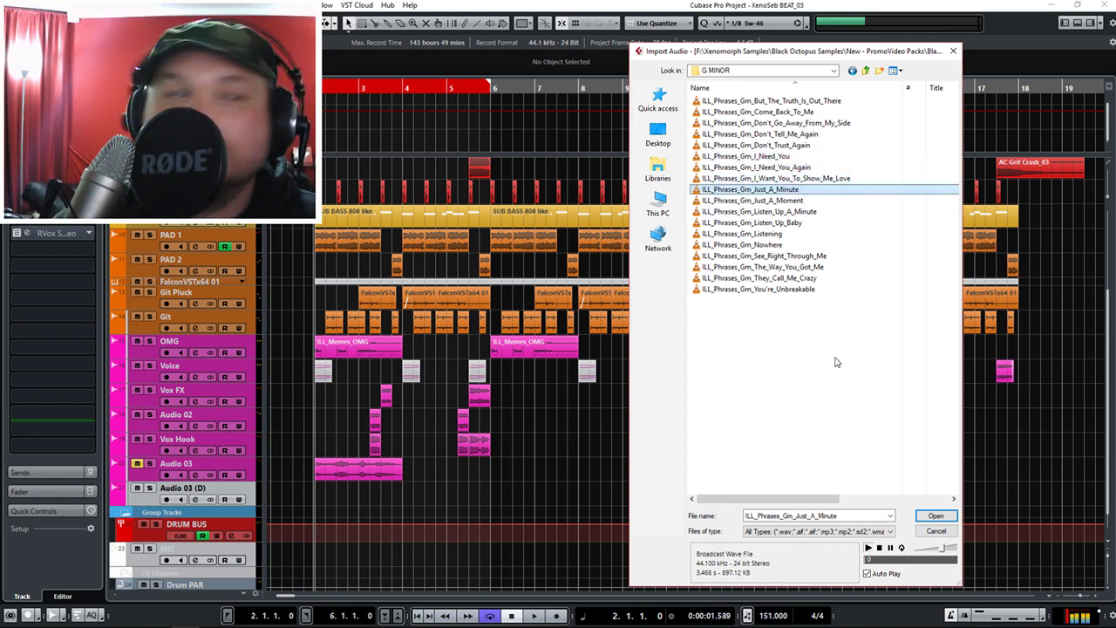
click(936, 530)
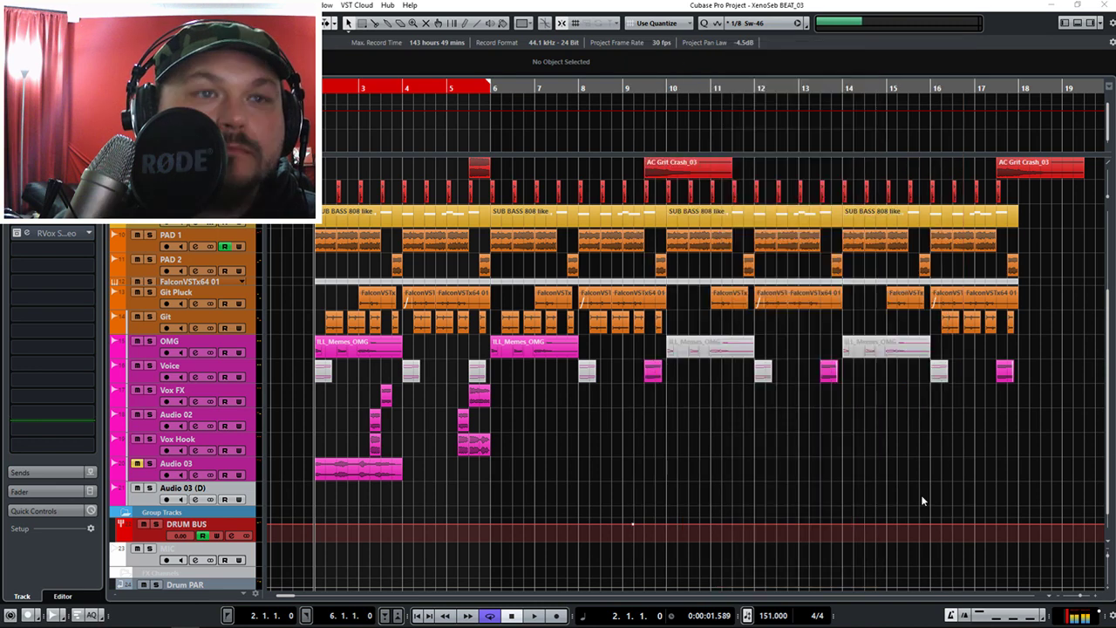